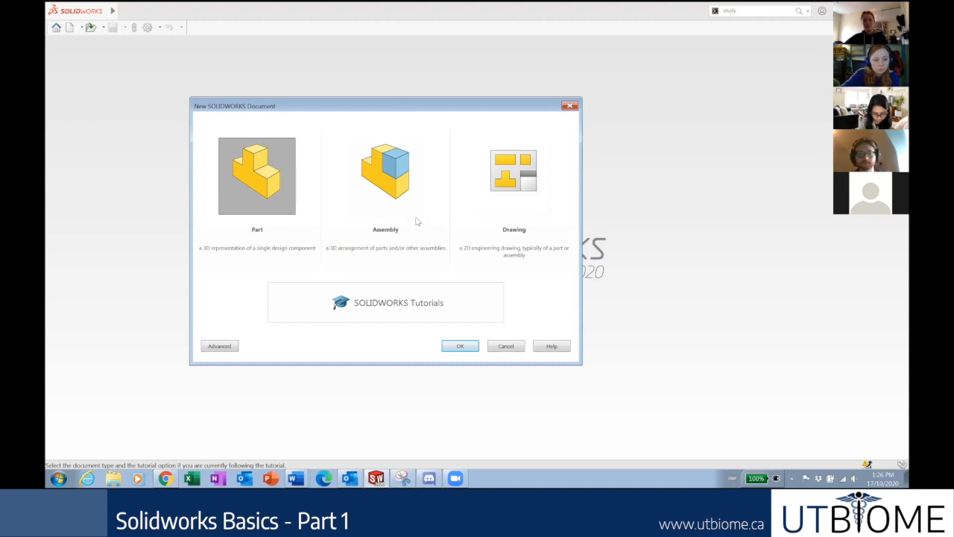
# Create a new blank part document, Part2, then bring the lesson slides to the front.
pyautogui.click(274, 161)
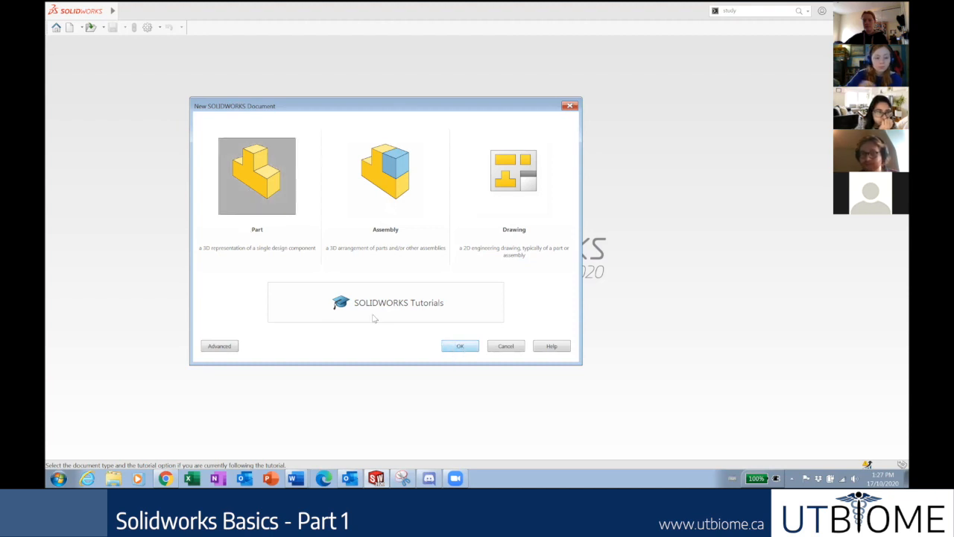
pyautogui.doubleClick(252, 182)
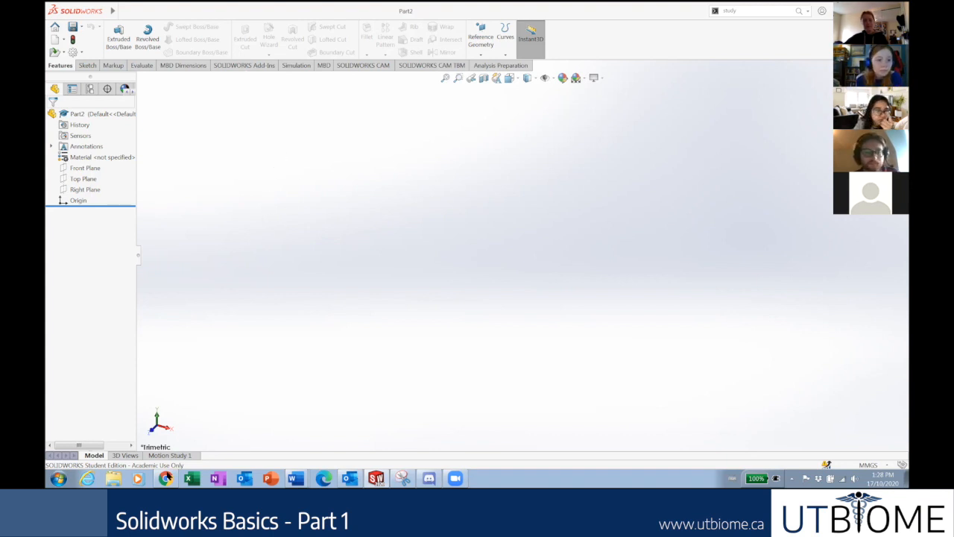
pyautogui.click(165, 478)
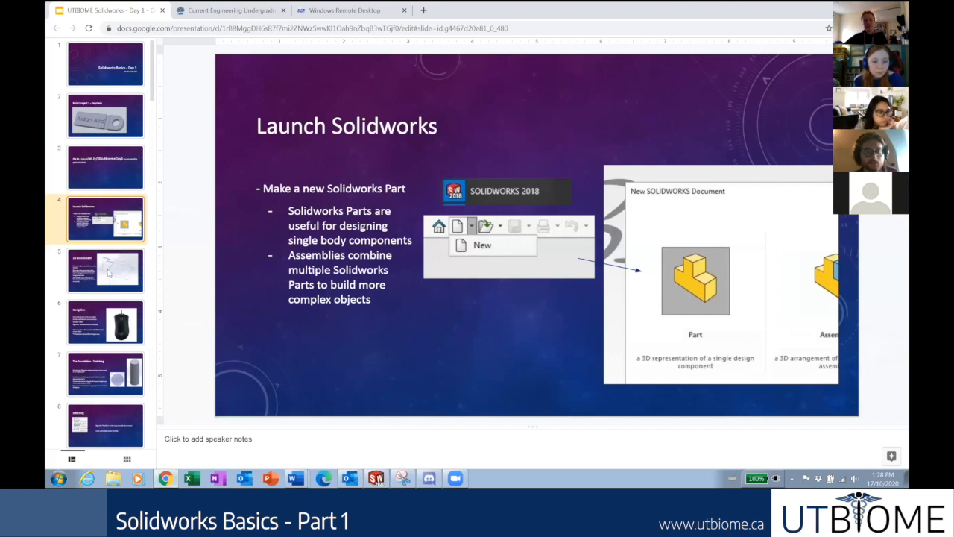
# Go to the 3D Environment slide, return to SOLIDWORKS, and select the part's origin.
pyautogui.click(111, 270)
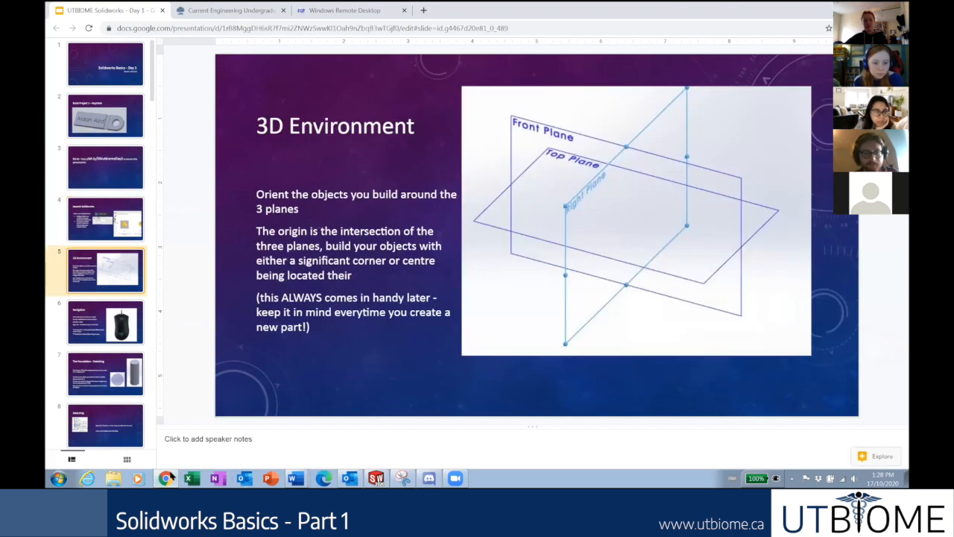
pyautogui.click(165, 478)
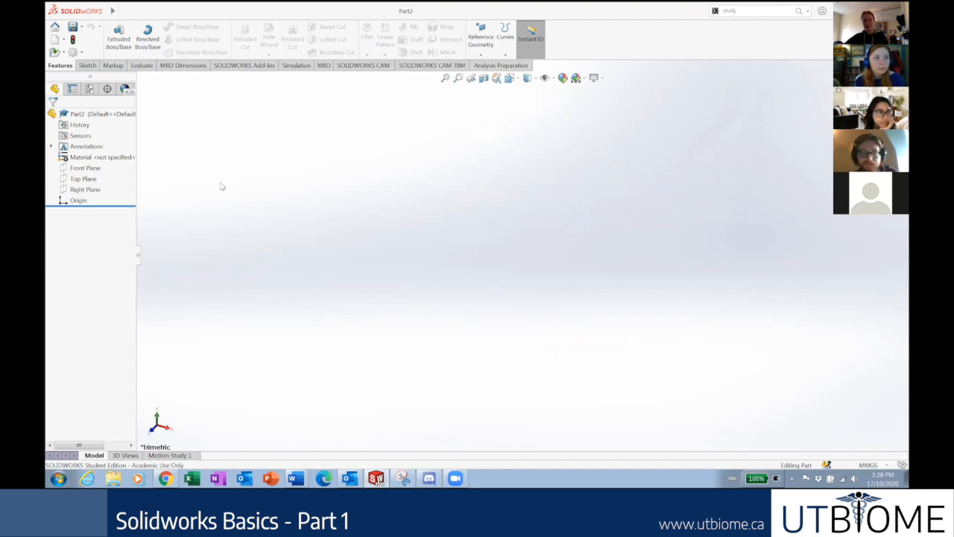
pyautogui.click(78, 200)
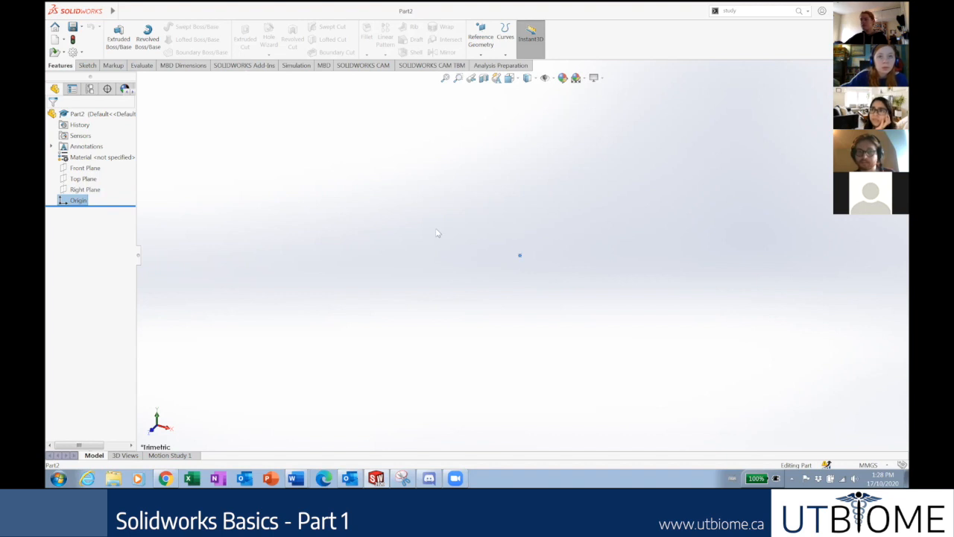
# Show the Front, Top and Right planes together, then select the origin where they intersect.
pyautogui.click(93, 191)
pyautogui.click(84, 180)
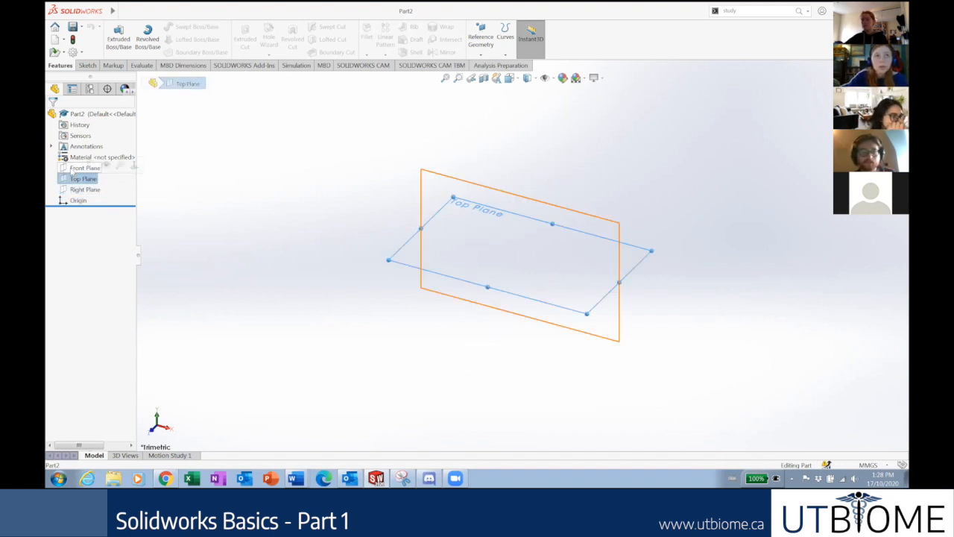
pyautogui.click(76, 168)
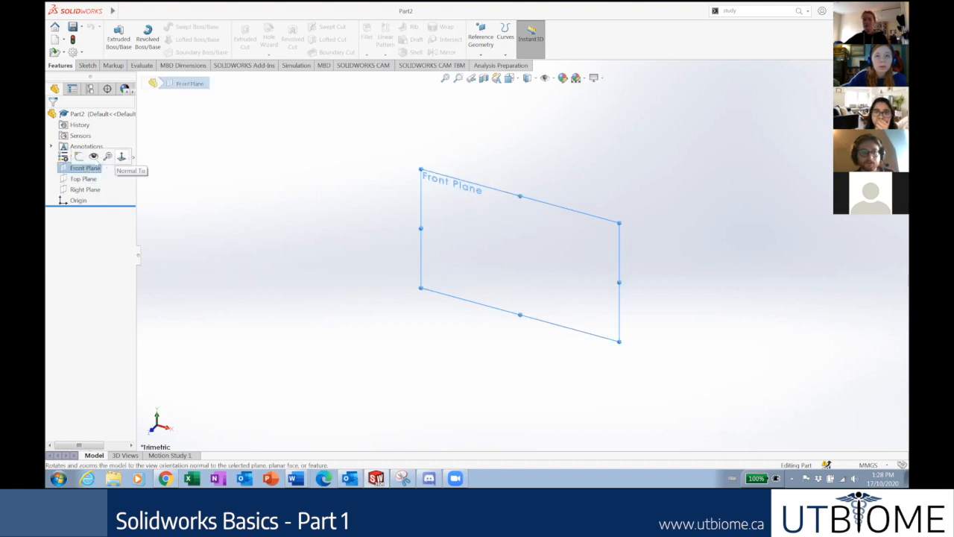
pyautogui.click(97, 179)
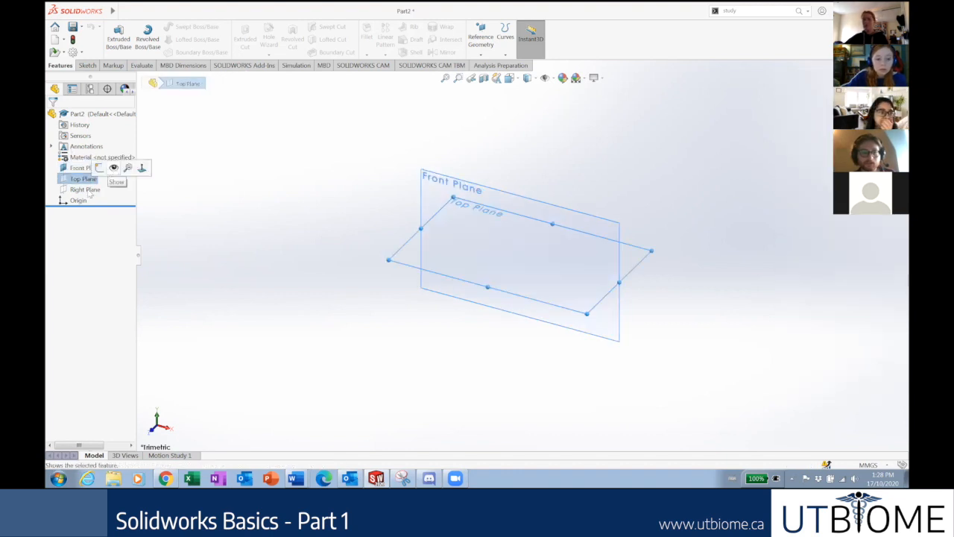
pyautogui.click(86, 191)
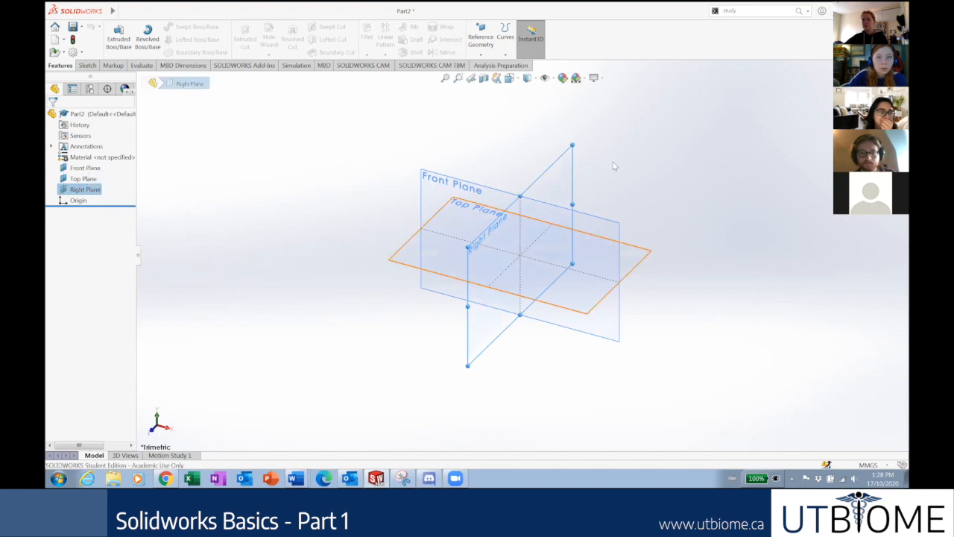
pyautogui.scroll(-3, 612, 162)
pyautogui.scroll(-2, 472, 415)
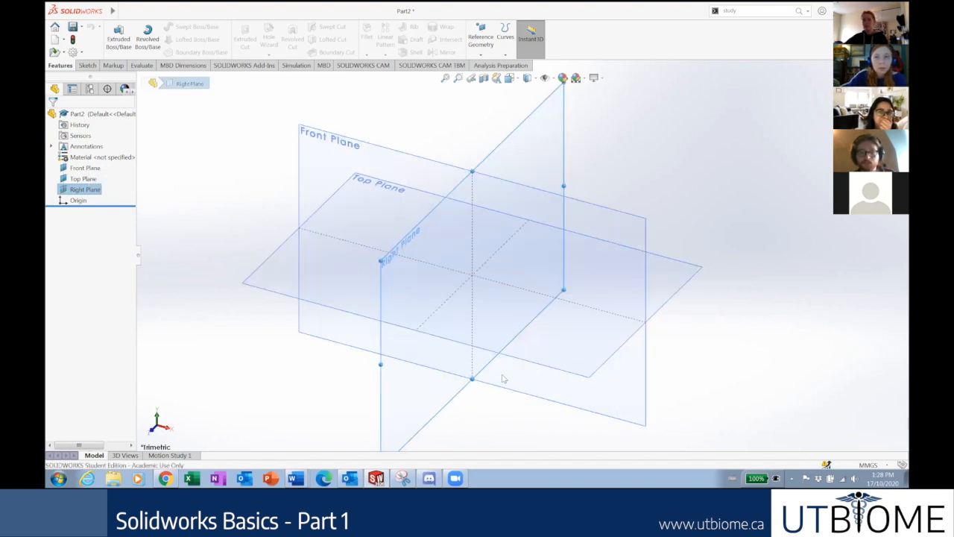
pyautogui.scroll(-1, 639, 211)
pyautogui.scroll(3, 635, 205)
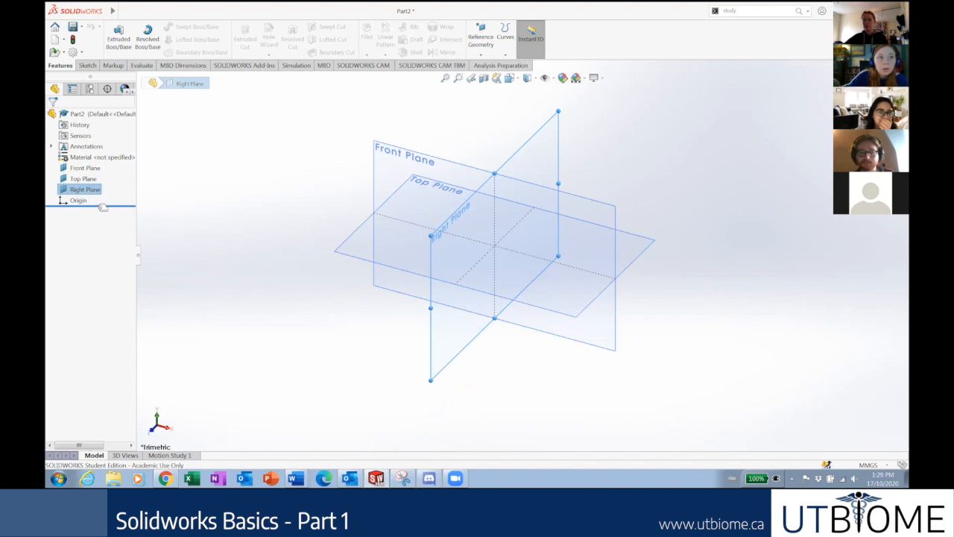
pyautogui.click(79, 201)
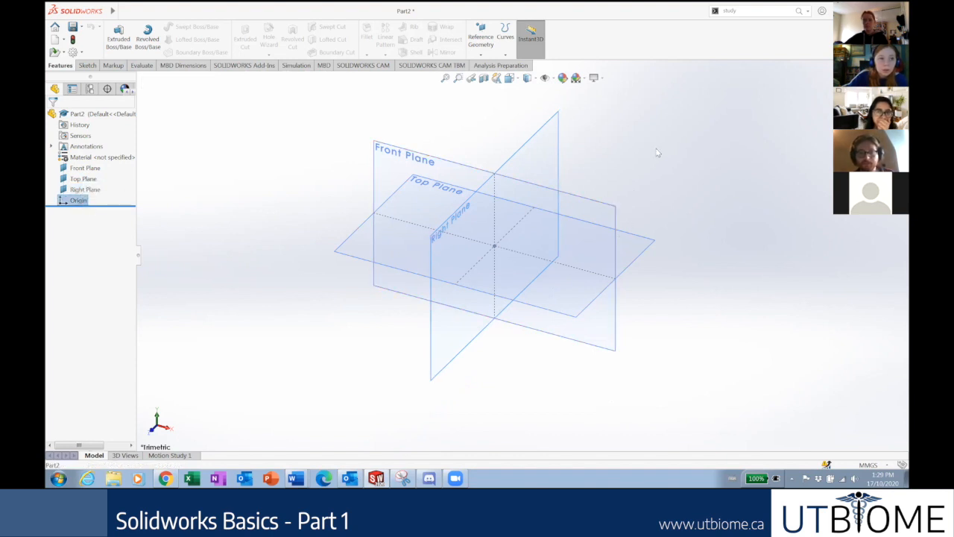
pyautogui.scroll(-1, 656, 153)
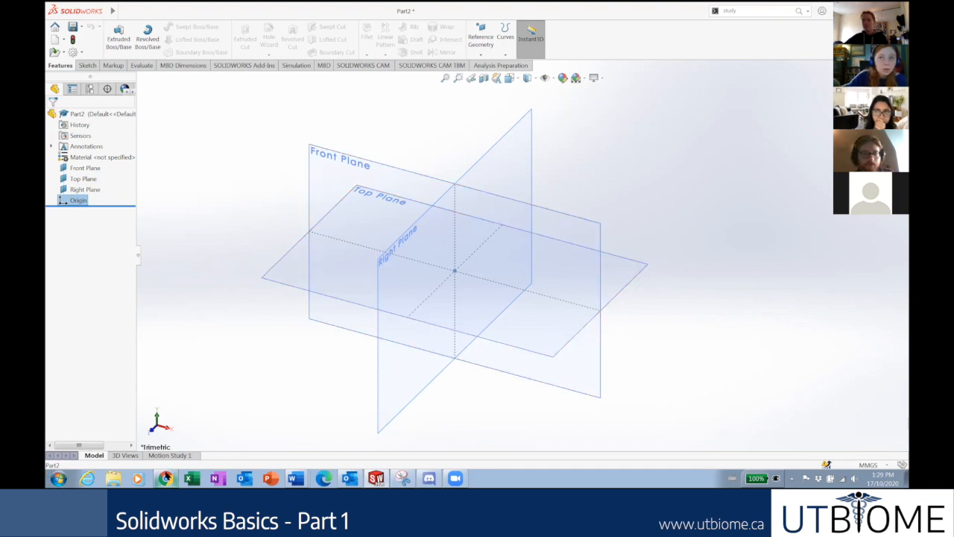
pyautogui.click(165, 478)
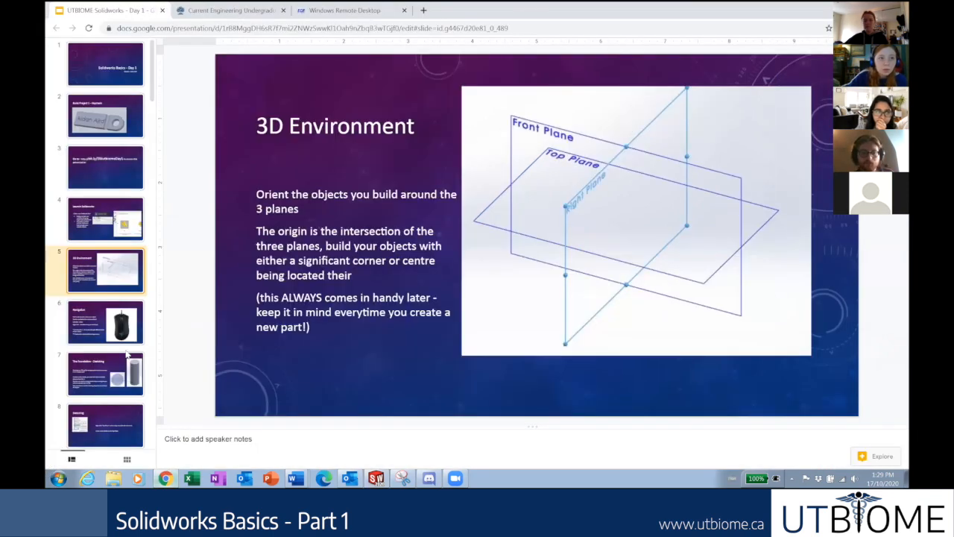
pyautogui.scroll(-5, 127, 354)
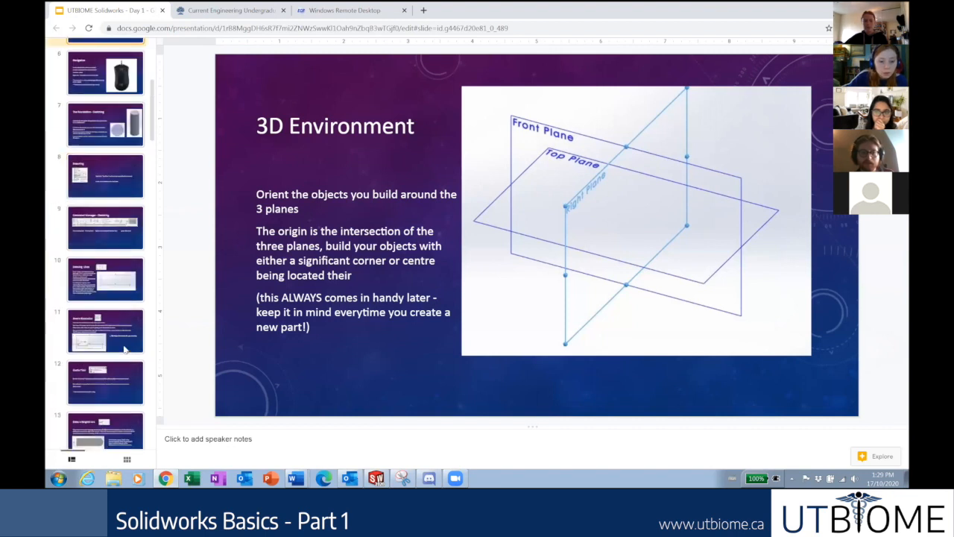
pyautogui.scroll(3, 125, 349)
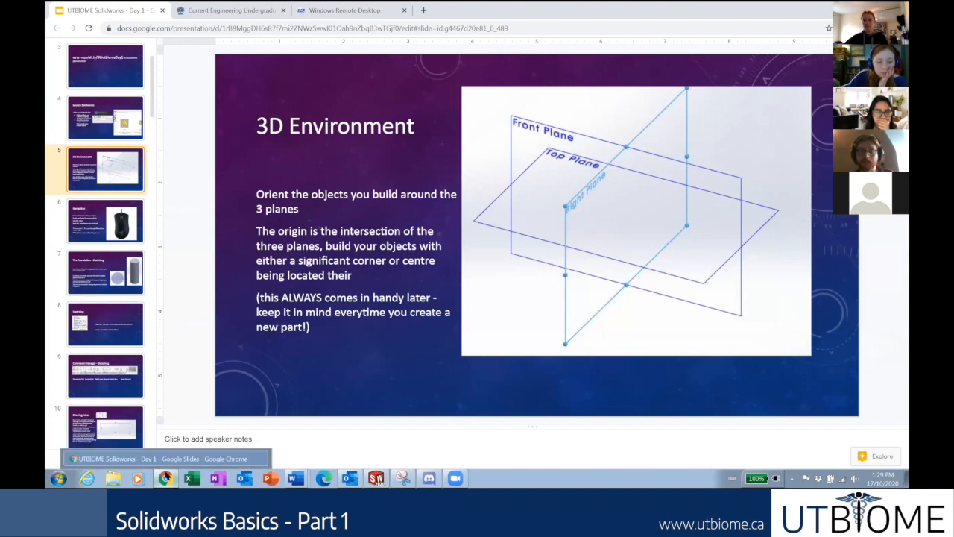
pyautogui.click(165, 478)
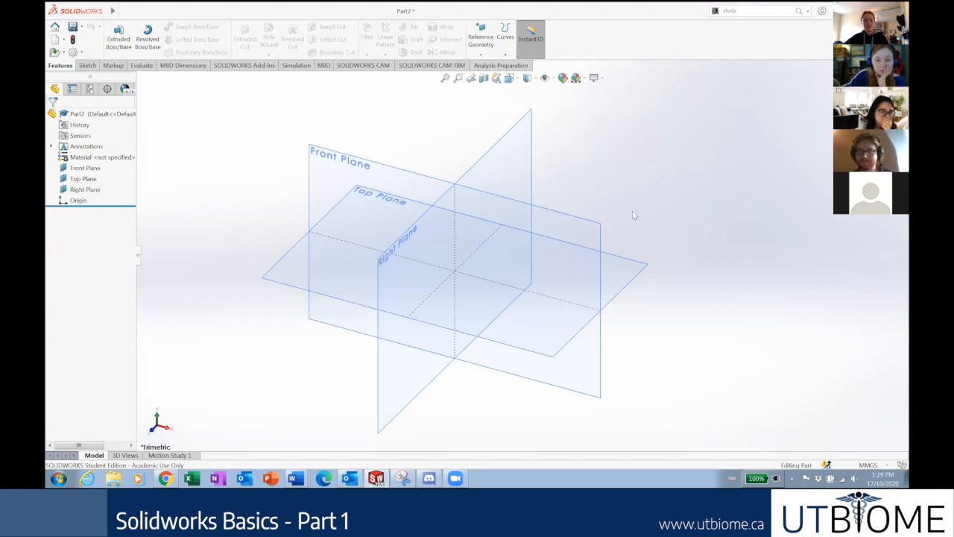
# Hide the Right Plane and the Front Plane.
pyautogui.click(522, 328)
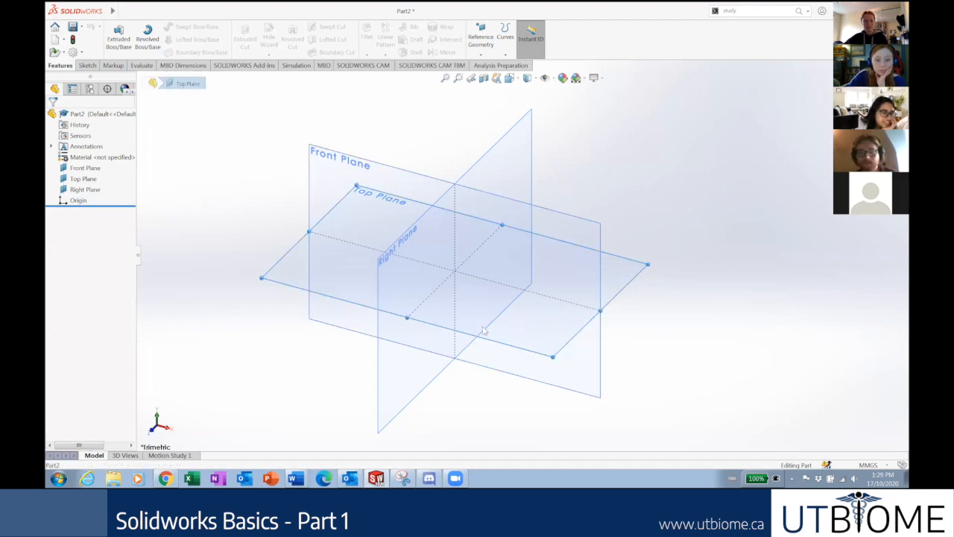
pyautogui.rightClick(76, 189)
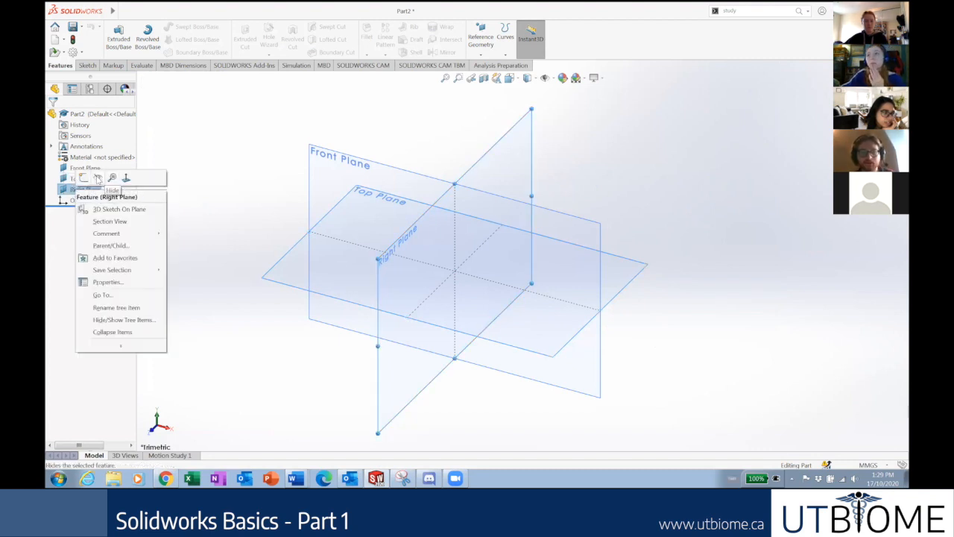
pyautogui.click(98, 178)
pyautogui.rightClick(85, 168)
pyautogui.click(106, 158)
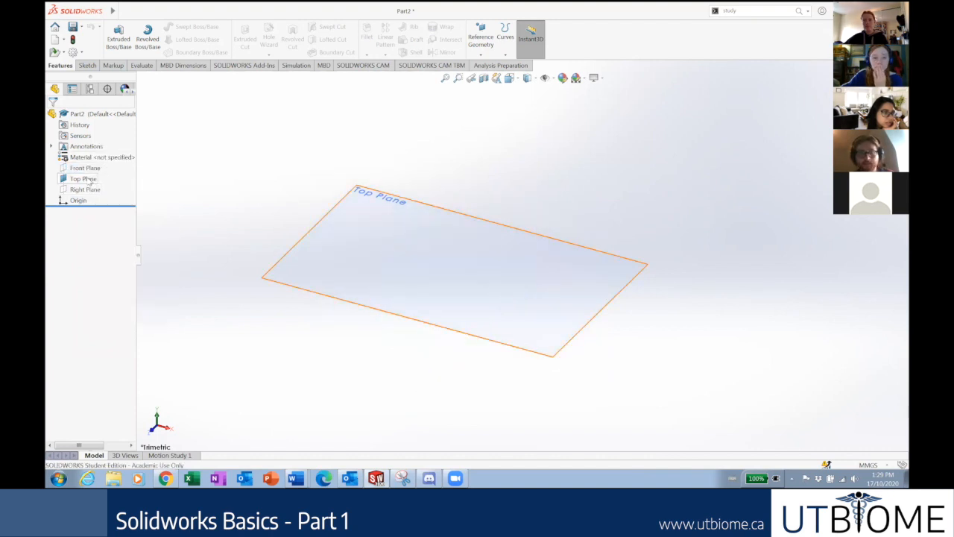
# View the Top Plane face-on and start a new sketch, Sketch1, on it.
pyautogui.rightClick(84, 179)
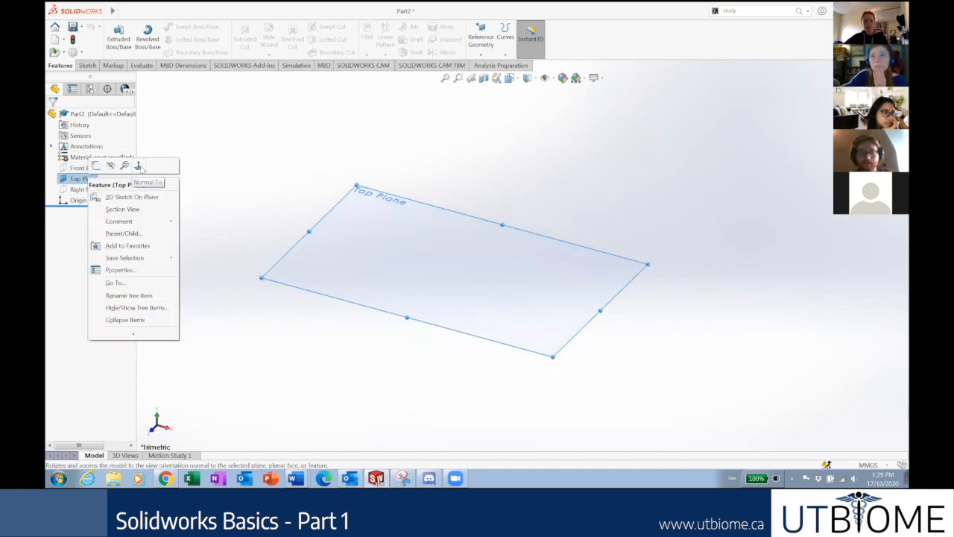
pyautogui.click(139, 167)
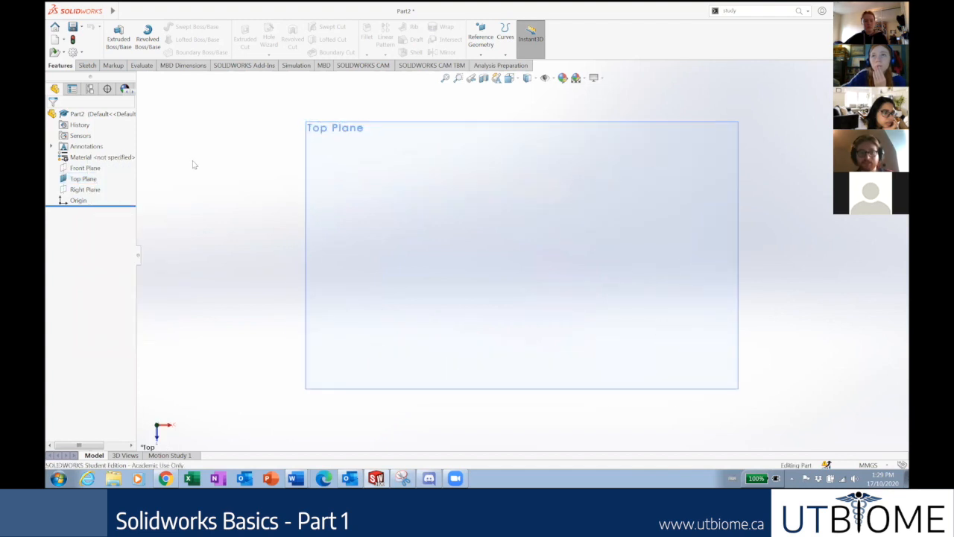
pyautogui.click(86, 65)
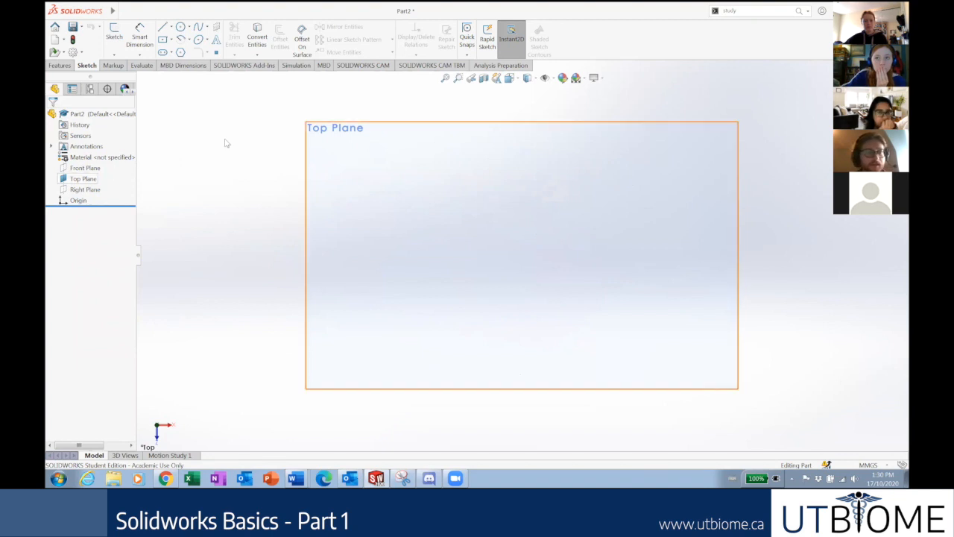
pyautogui.rightClick(84, 179)
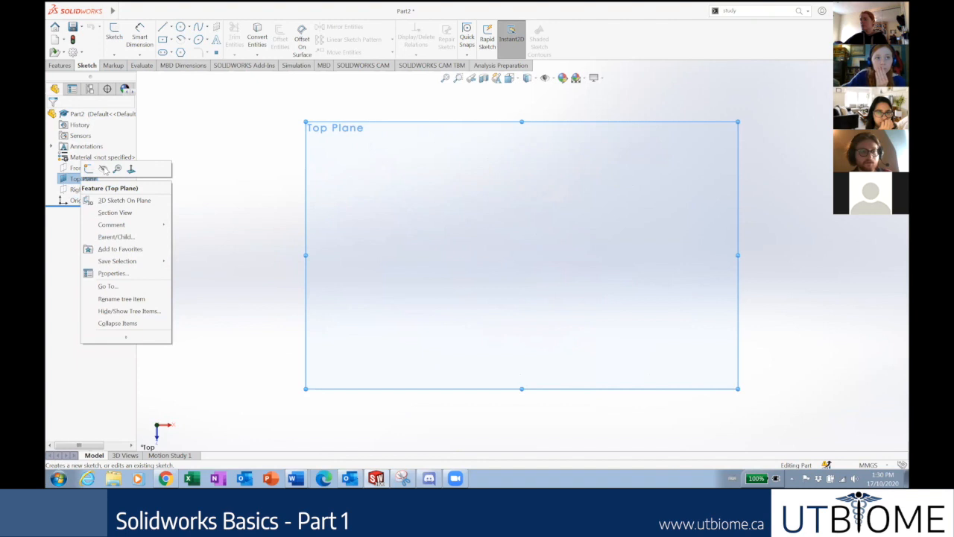
pyautogui.click(228, 143)
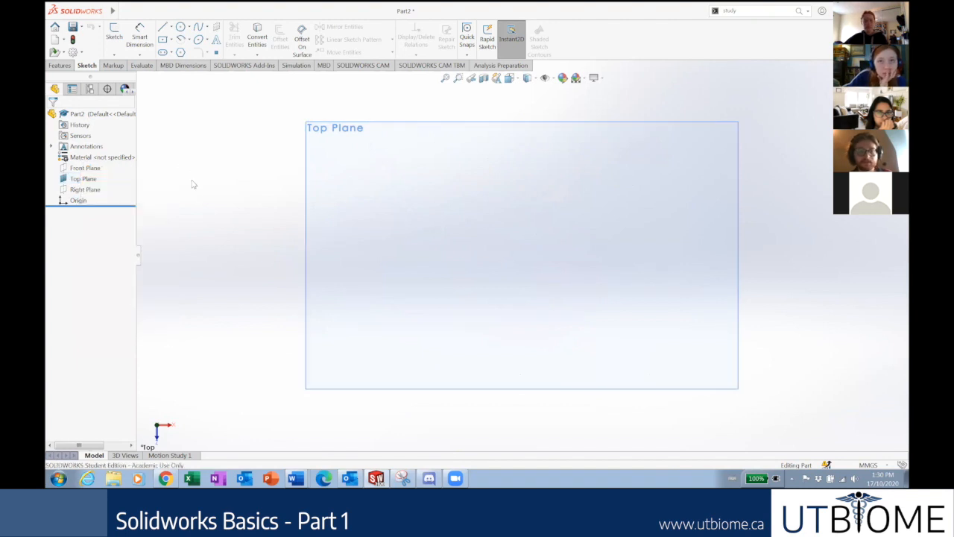
pyautogui.rightClick(78, 183)
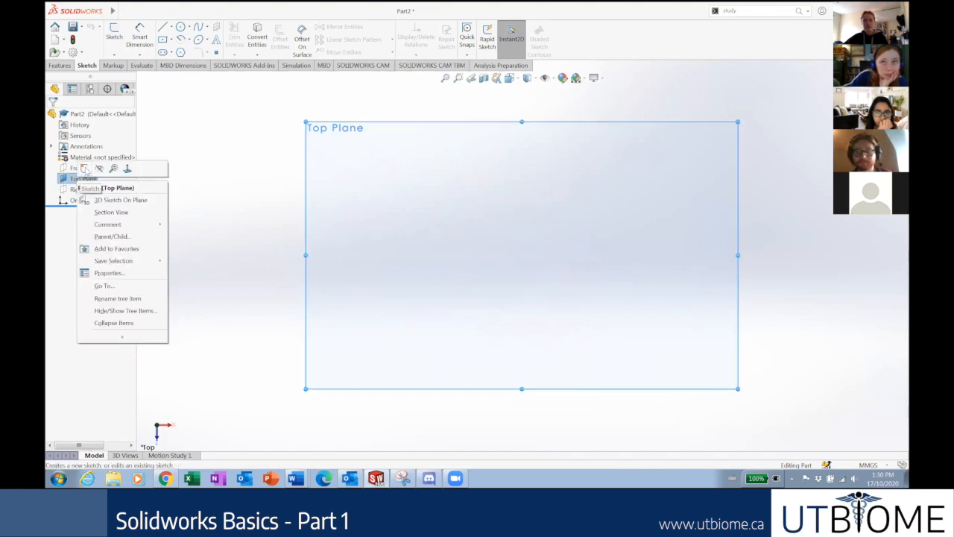
pyautogui.click(85, 170)
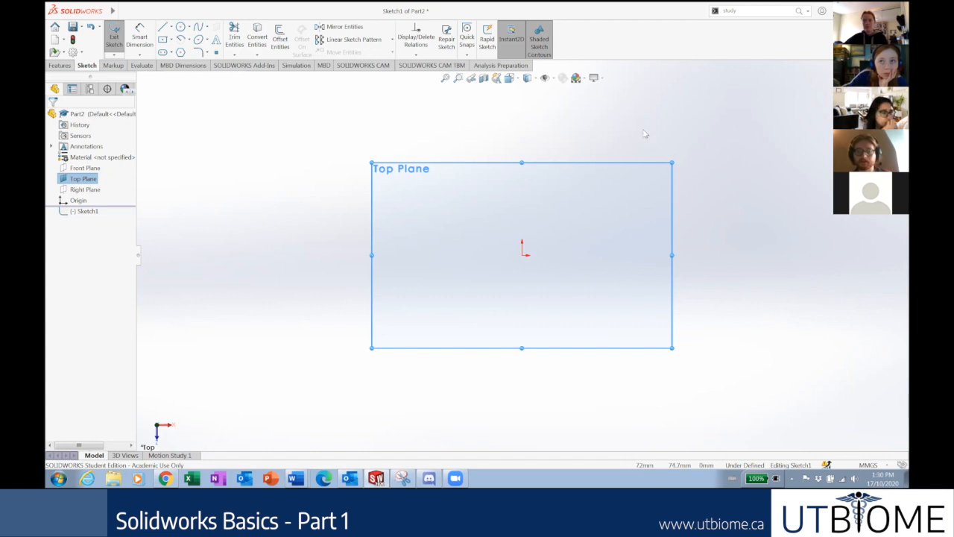
# Draw a circle centred on the origin in Sketch1.
pyautogui.scroll(-1, 694, 139)
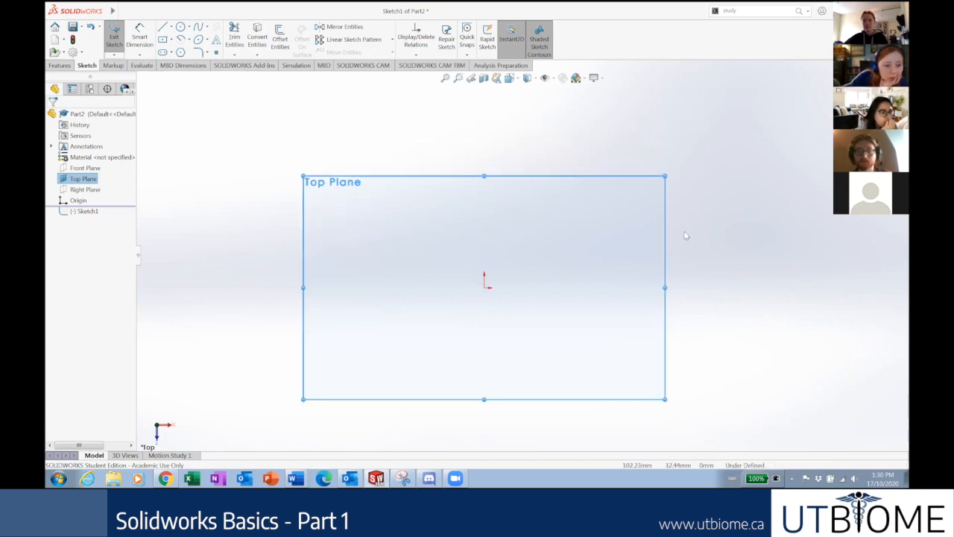
pyautogui.scroll(1, 674, 243)
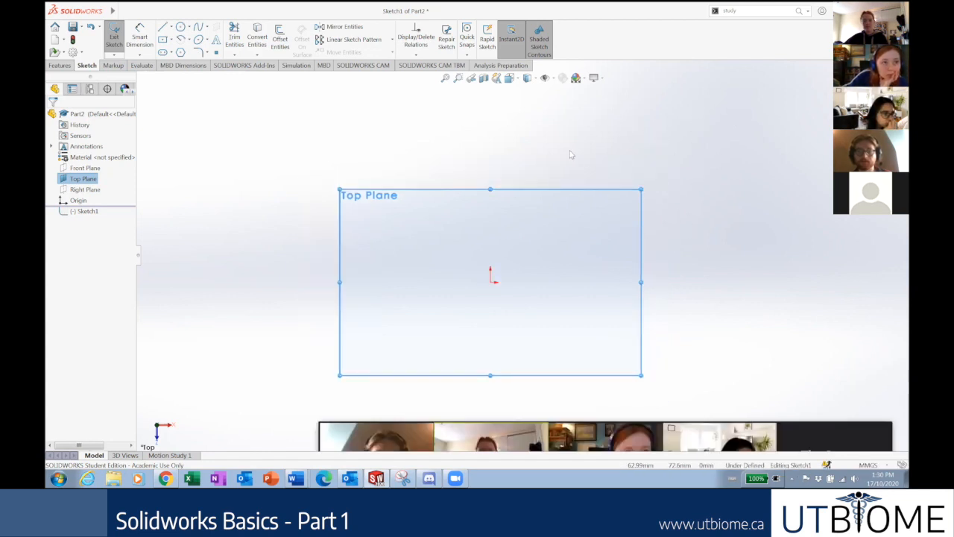
pyautogui.click(180, 27)
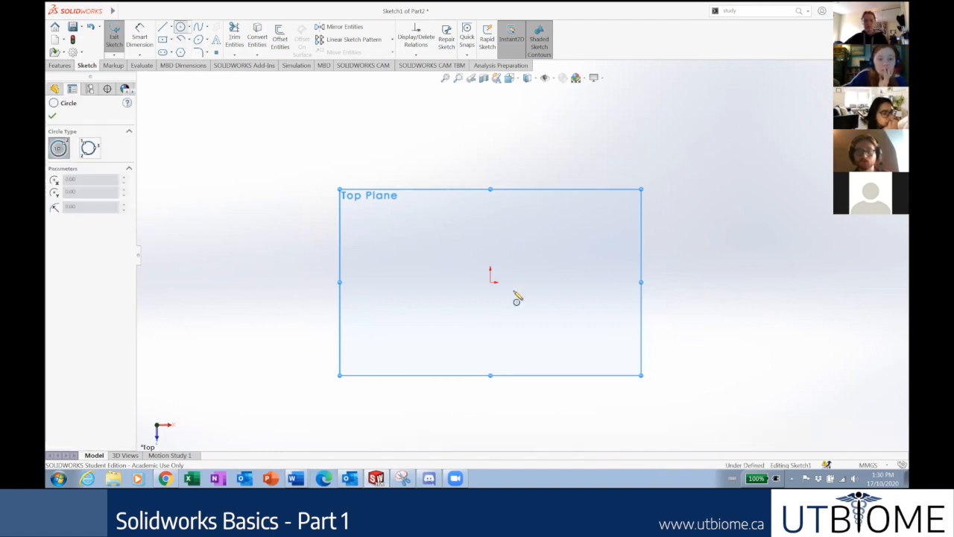
pyautogui.click(490, 282)
pyautogui.click(502, 292)
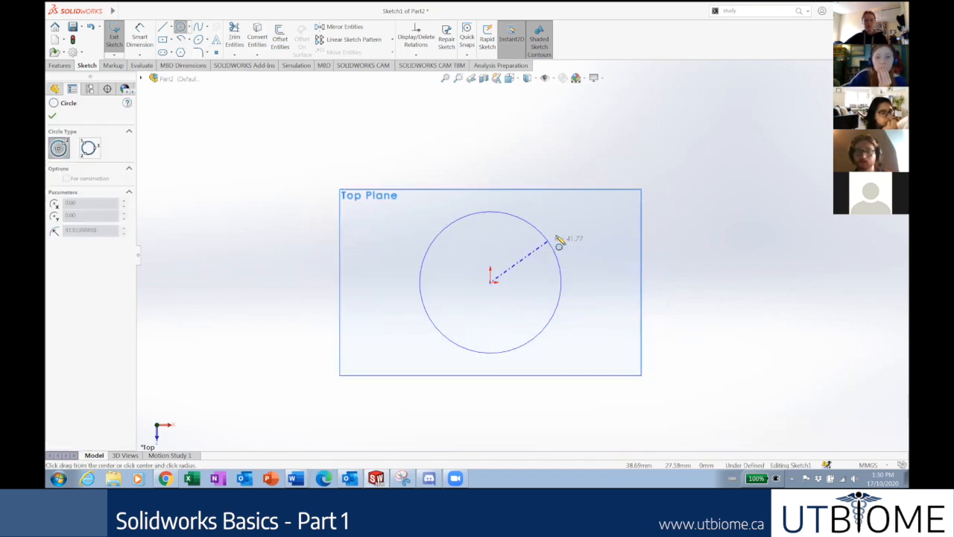
pyautogui.click(562, 239)
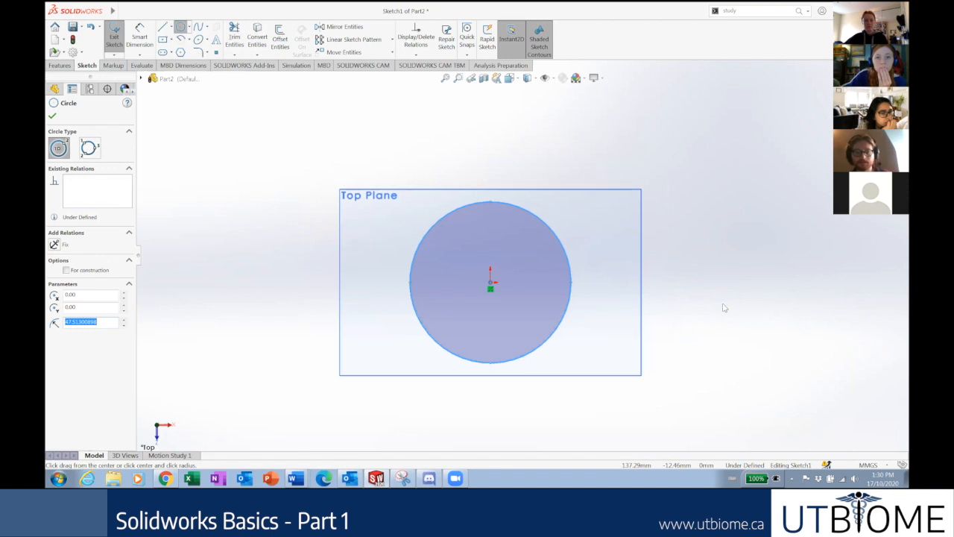
pyautogui.press('Escape')
# Extrude the circle into an 84 mm tall cylinder, Boss-Extrude1.
pyautogui.click(53, 66)
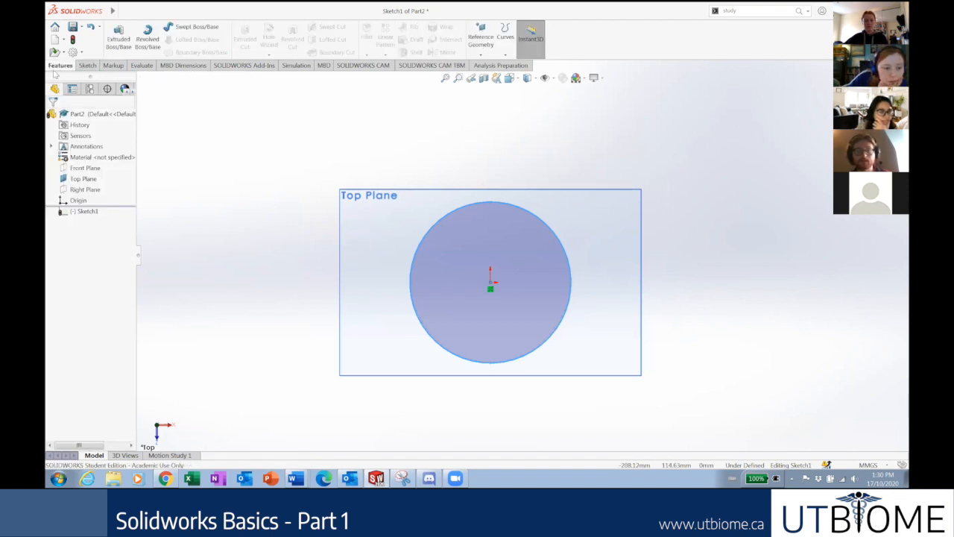
pyautogui.click(118, 36)
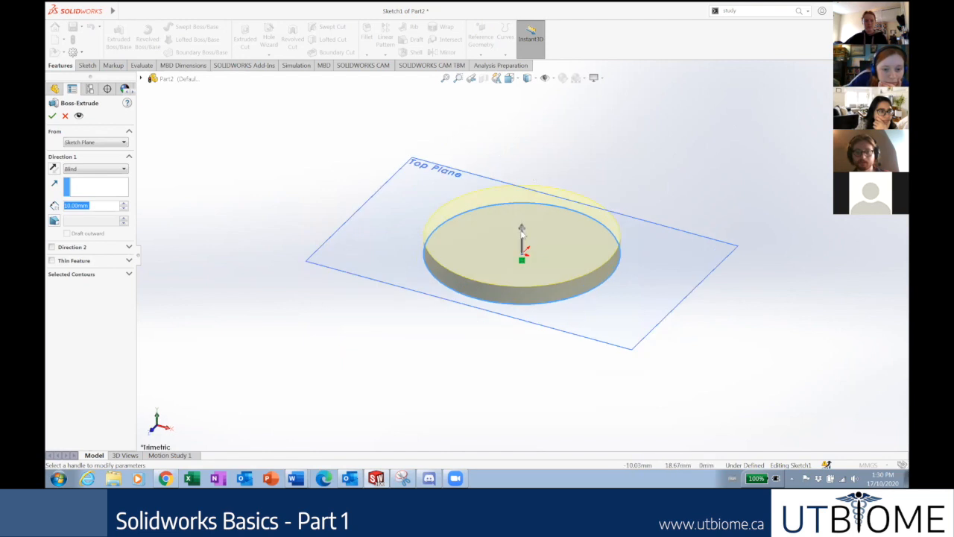
pyautogui.click(522, 238)
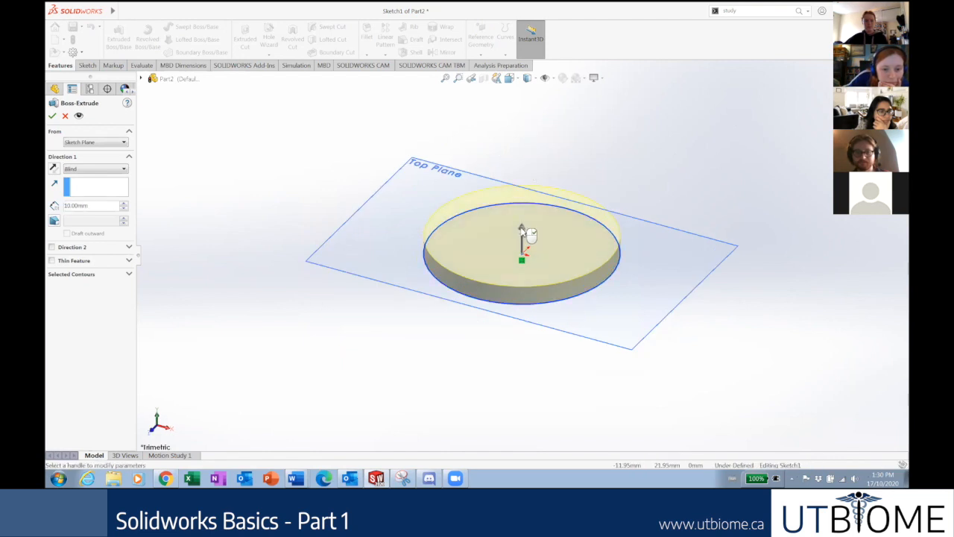
pyautogui.click(534, 113)
pyautogui.click(51, 118)
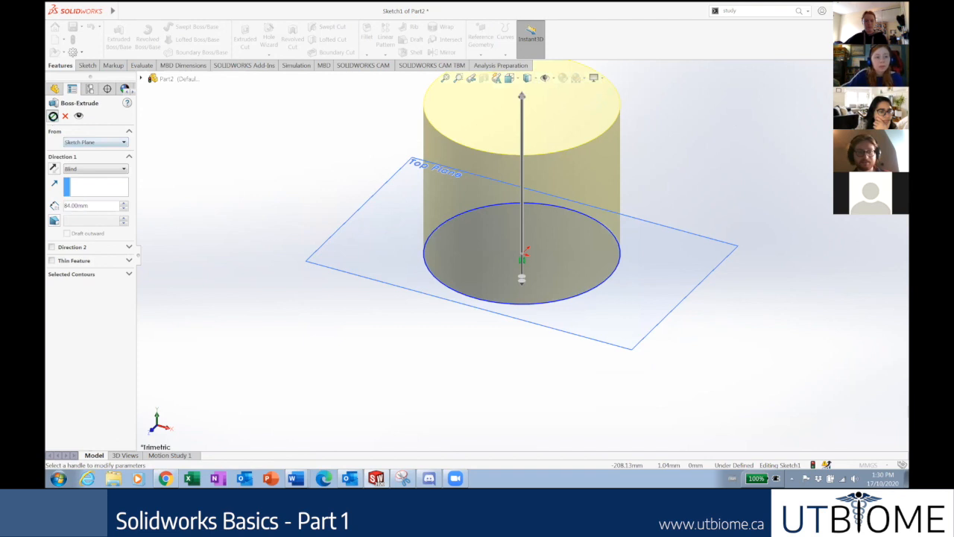
pyautogui.scroll(2, 626, 193)
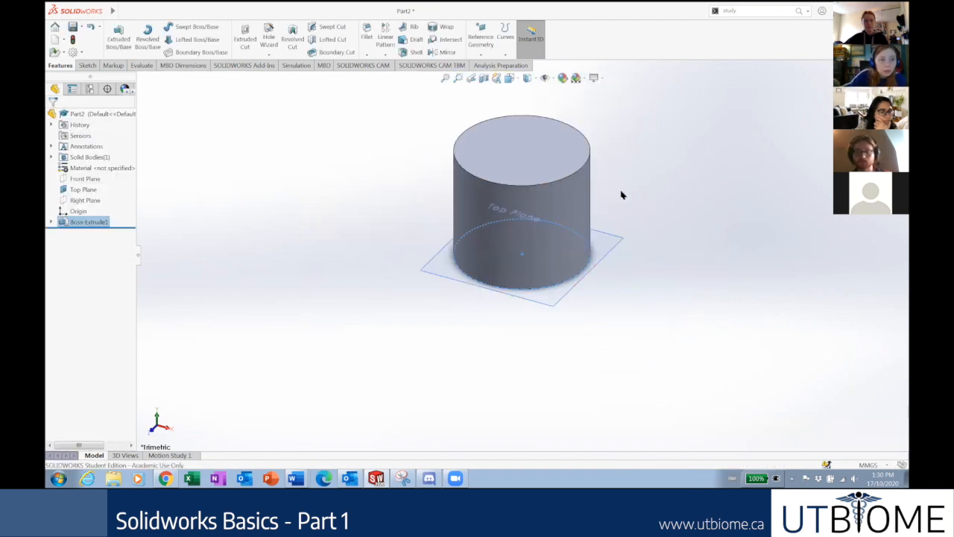
# Open a new sketch, Sketch2, on the cylinder's top face.
pyautogui.click(559, 157)
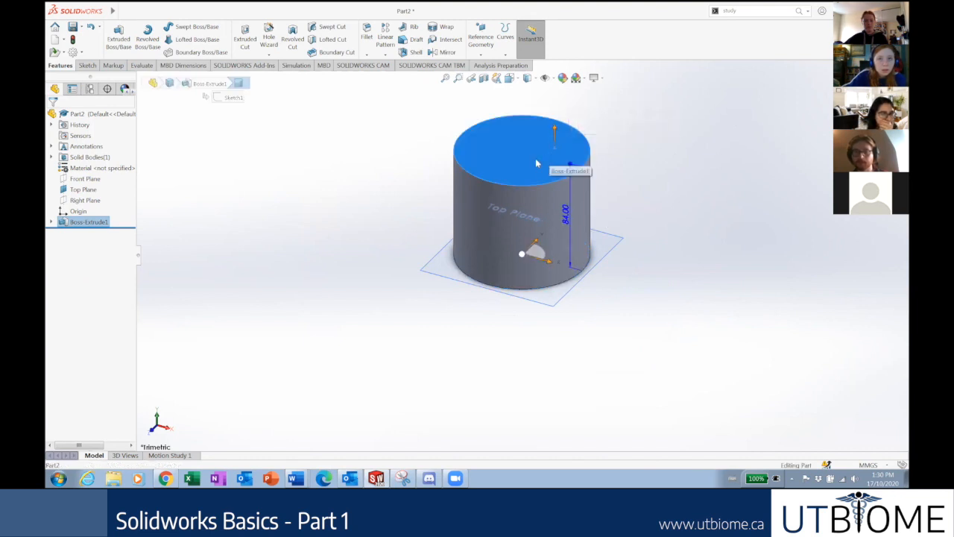
pyautogui.rightClick(538, 162)
pyautogui.click(560, 149)
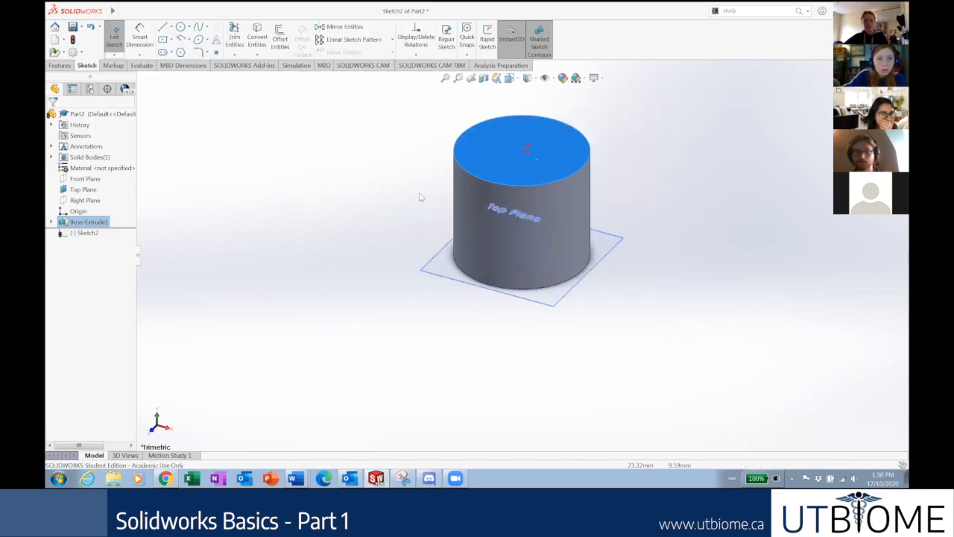
pyautogui.rightClick(85, 233)
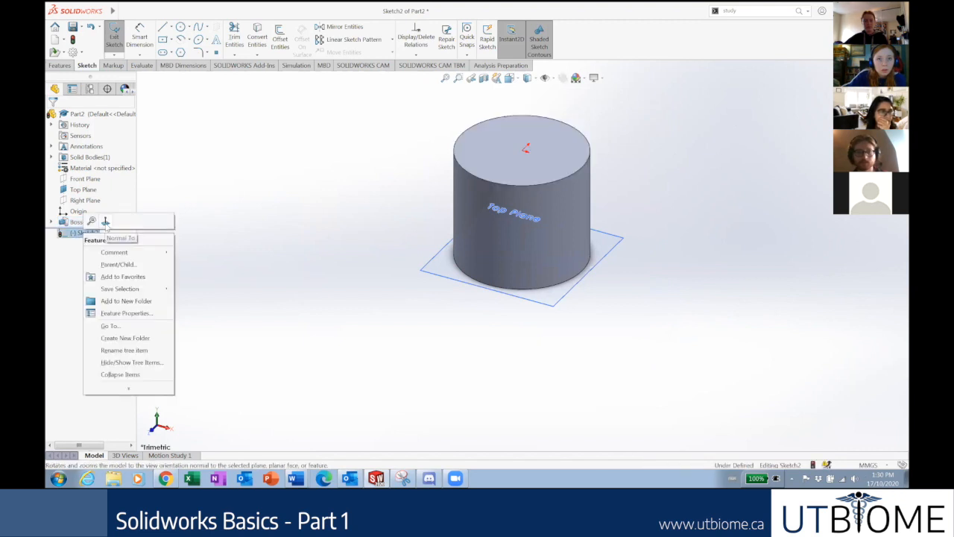
# Viewing Sketch2 face-on, draw a centre rectangle from the origin, then orbit to see it in 3-D.
pyautogui.click(112, 222)
pyautogui.click(162, 39)
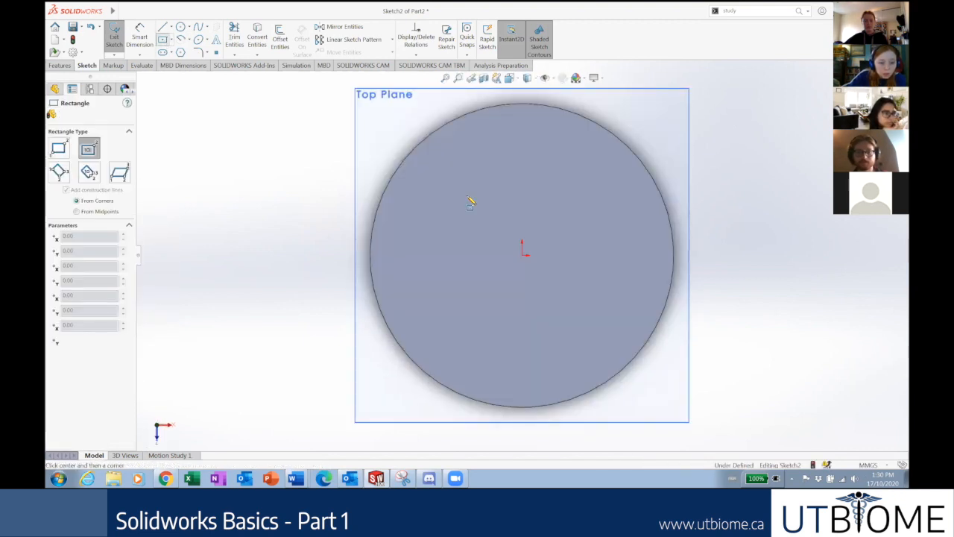
pyautogui.click(523, 255)
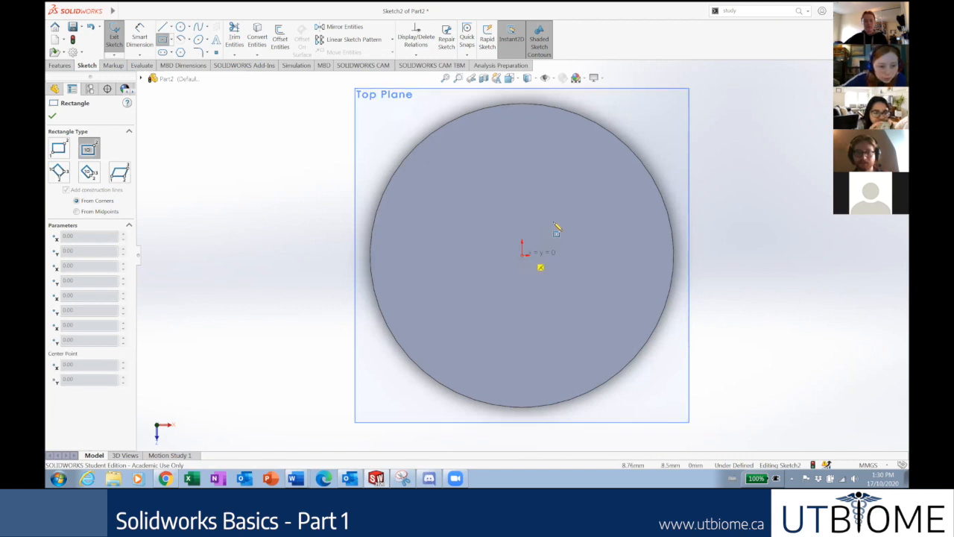
pyautogui.click(589, 182)
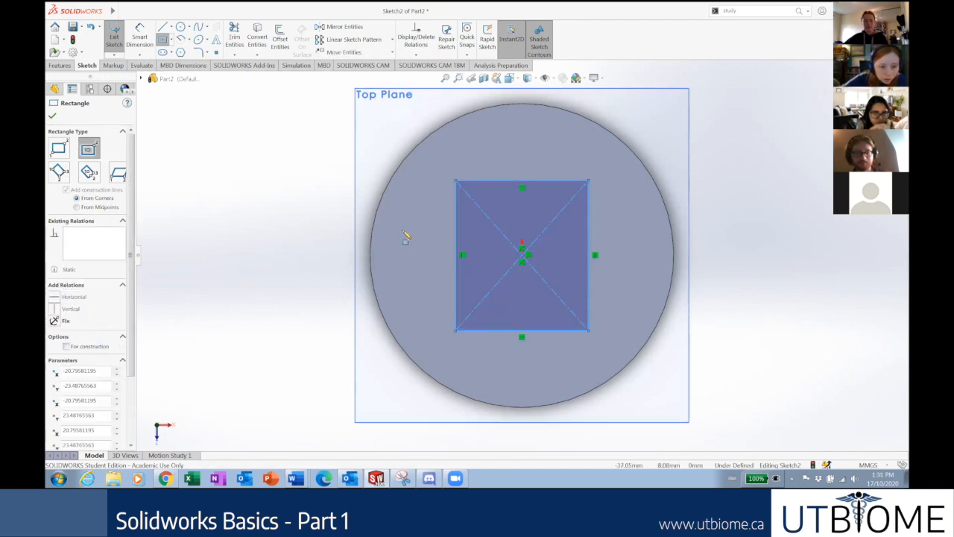
pyautogui.press('Escape')
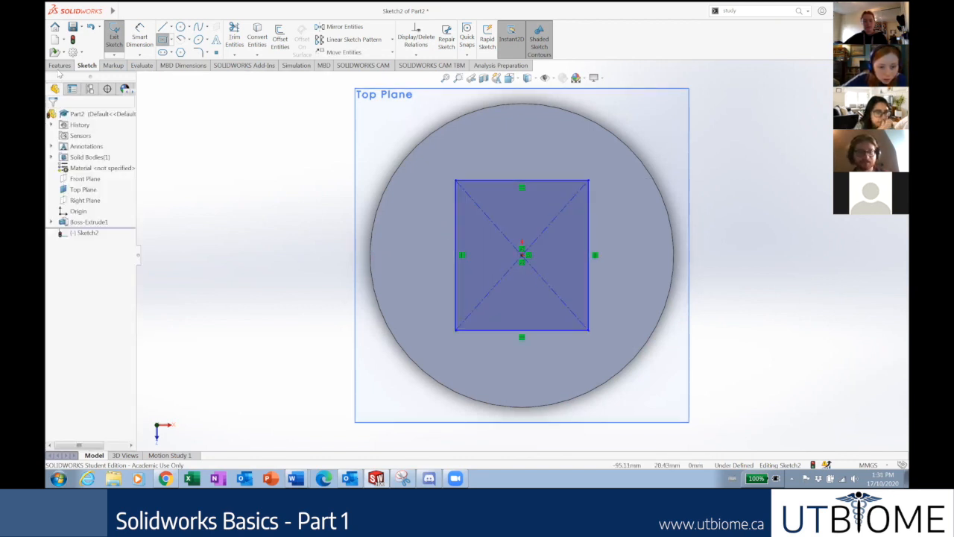
pyautogui.moveTo(485, 299); pyautogui.dragTo(703, 235, button='middle')
pyautogui.moveTo(684, 166); pyautogui.dragTo(648, 106, button='middle')
pyautogui.moveTo(588, 155)
pyautogui.mouseDown(button='middle')
pyautogui.moveTo(610, 187)
pyautogui.moveTo(229, 54)
pyautogui.mouseUp(button='middle')
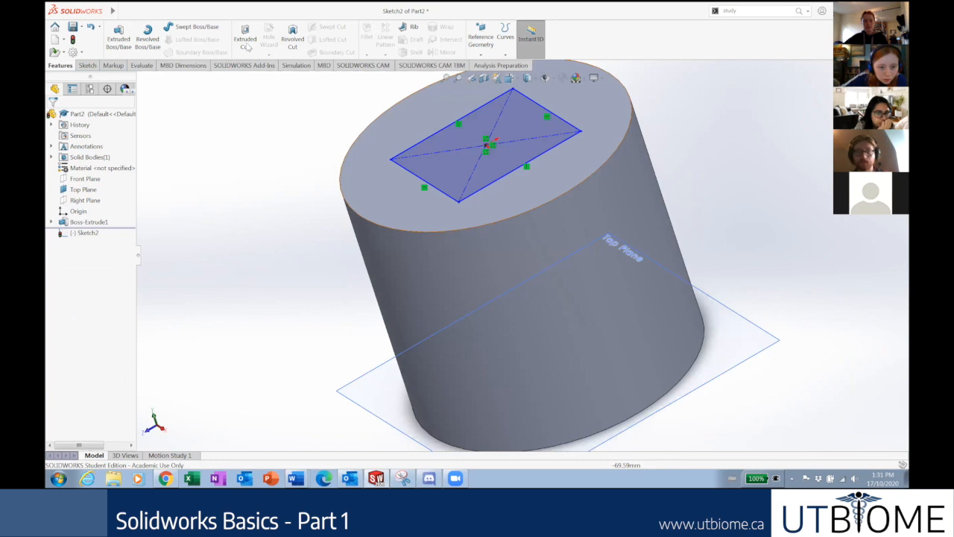
# Cut the Sketch2 rectangle 84 mm deep into the cylinder with Extruded Cut.
pyautogui.click(245, 46)
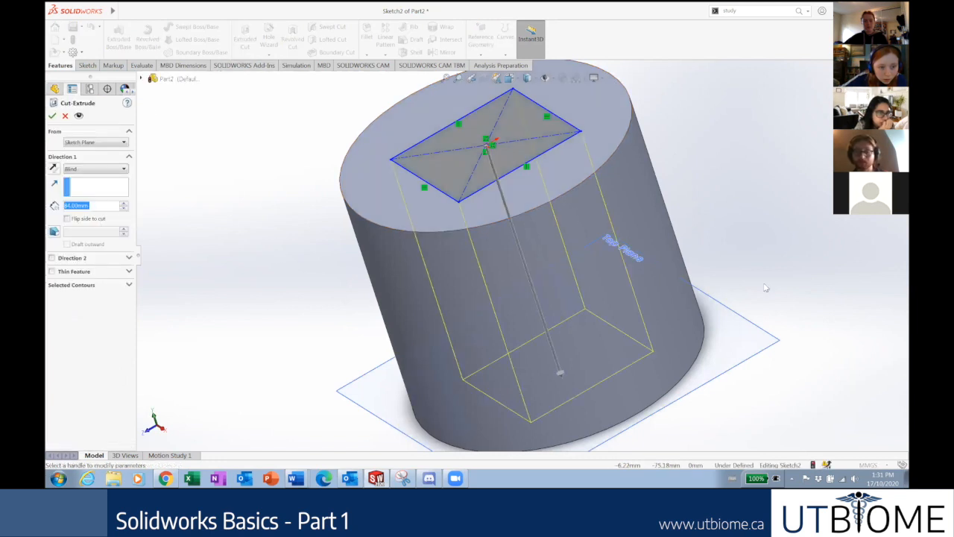
pyautogui.scroll(3, 661, 267)
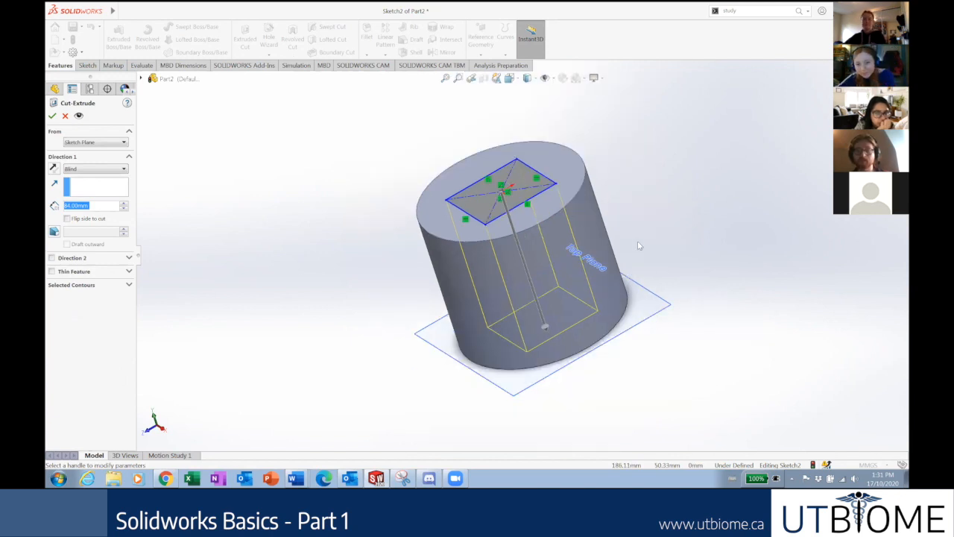
pyautogui.click(53, 115)
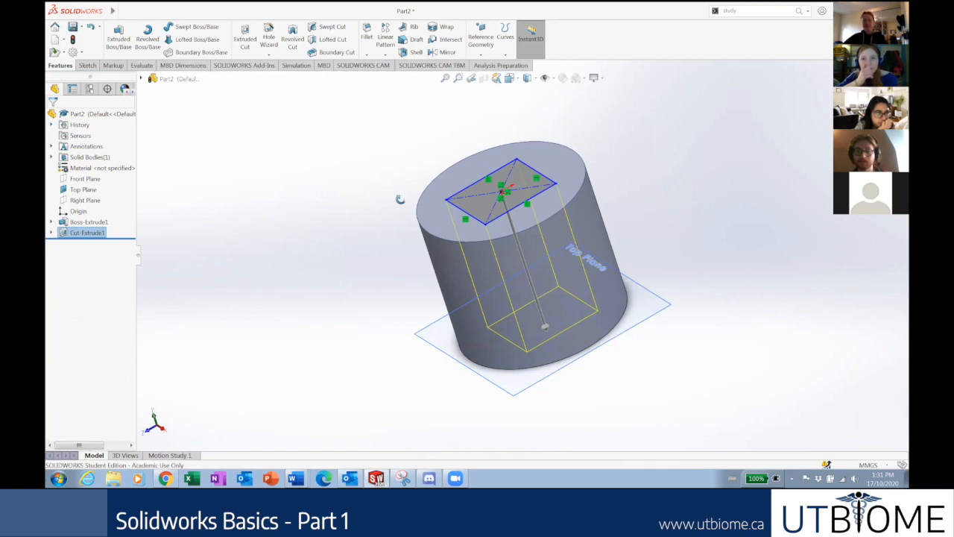
# Orbit and zoom around the cylinder to inspect the rectangular hole.
pyautogui.moveTo(722, 203); pyautogui.dragTo(627, 252, button='middle')
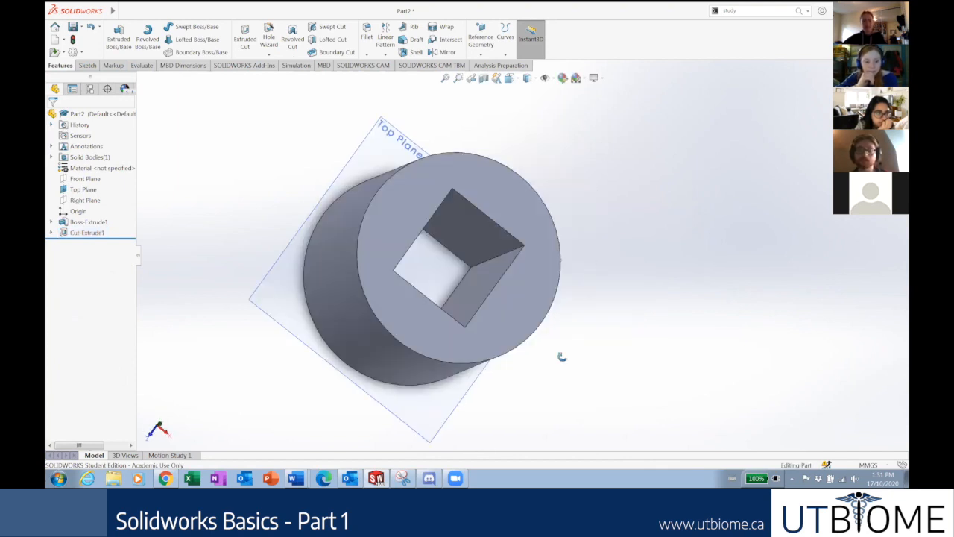
pyautogui.moveTo(562, 356); pyautogui.dragTo(542, 293, button='middle')
pyautogui.moveTo(547, 257); pyautogui.dragTo(589, 217, button='middle')
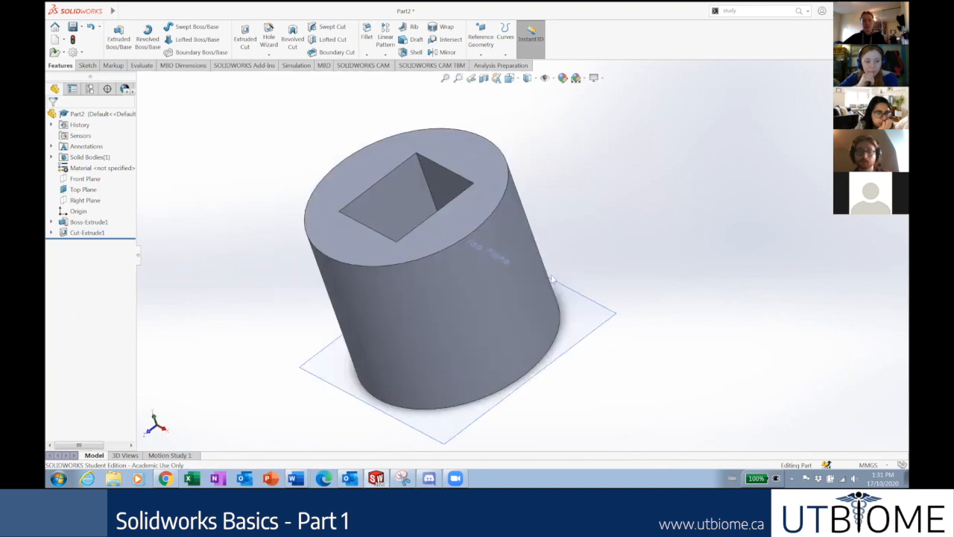
pyautogui.scroll(1, 521, 298)
pyautogui.scroll(2, 488, 320)
pyautogui.moveTo(502, 385); pyautogui.dragTo(488, 298, button='middle')
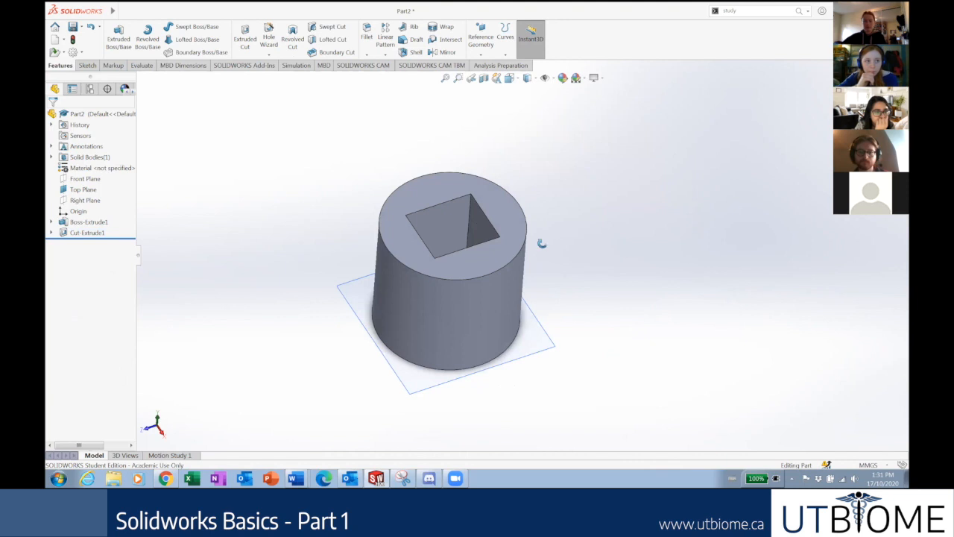
pyautogui.moveTo(542, 244); pyautogui.dragTo(532, 218, button='middle')
pyautogui.moveTo(353, 345); pyautogui.dragTo(341, 313, button='middle')
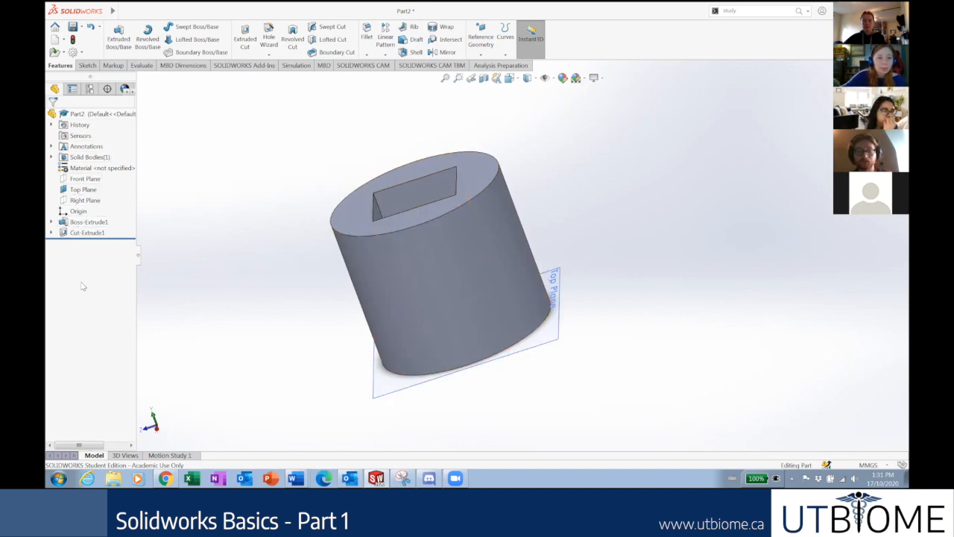
pyautogui.click(57, 223)
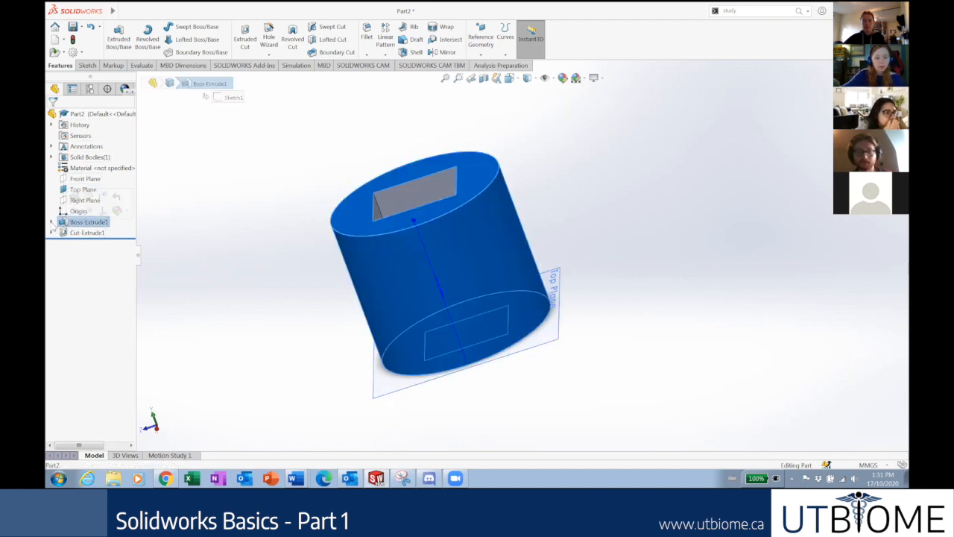
pyautogui.moveTo(298, 213); pyautogui.dragTo(281, 233, button='middle')
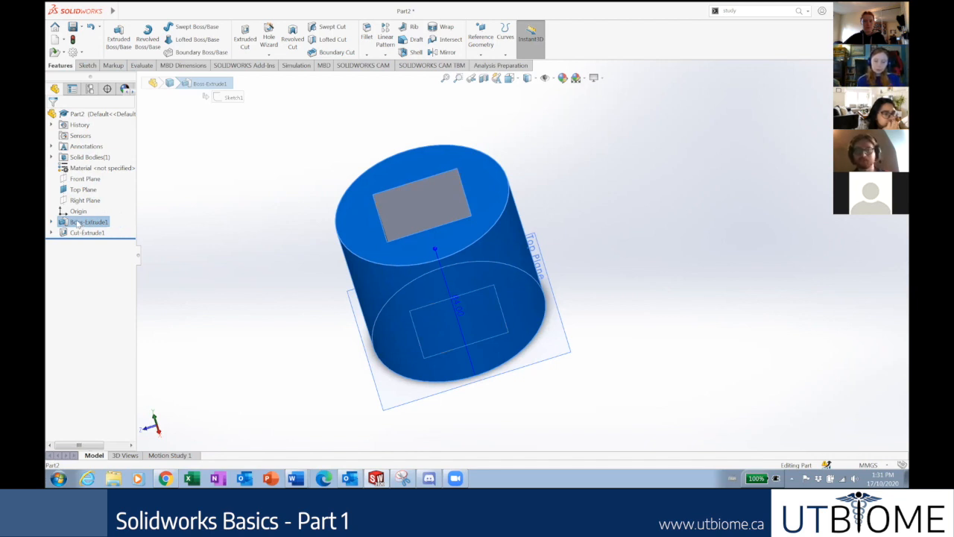
pyautogui.click(164, 216)
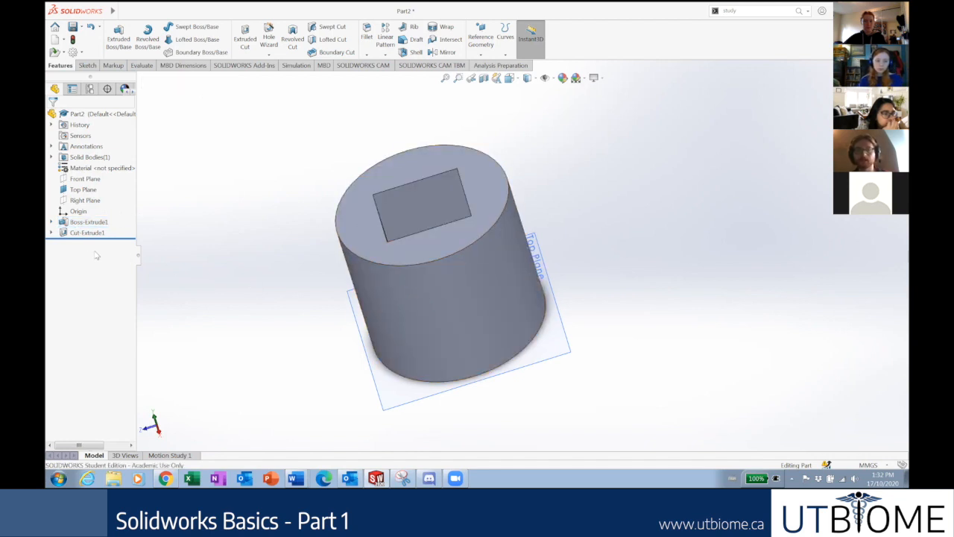
pyautogui.click(406, 199)
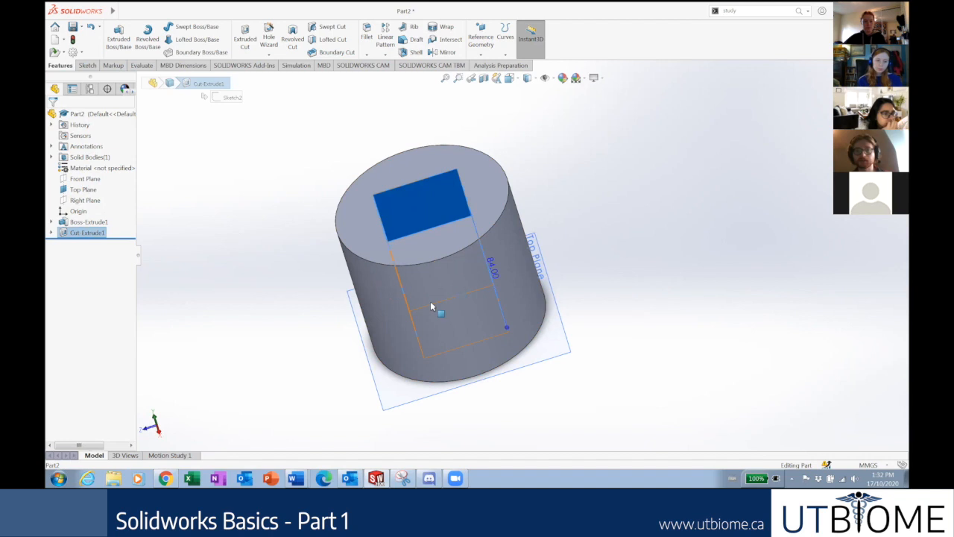
pyautogui.moveTo(394, 215); pyautogui.dragTo(395, 252, button='middle')
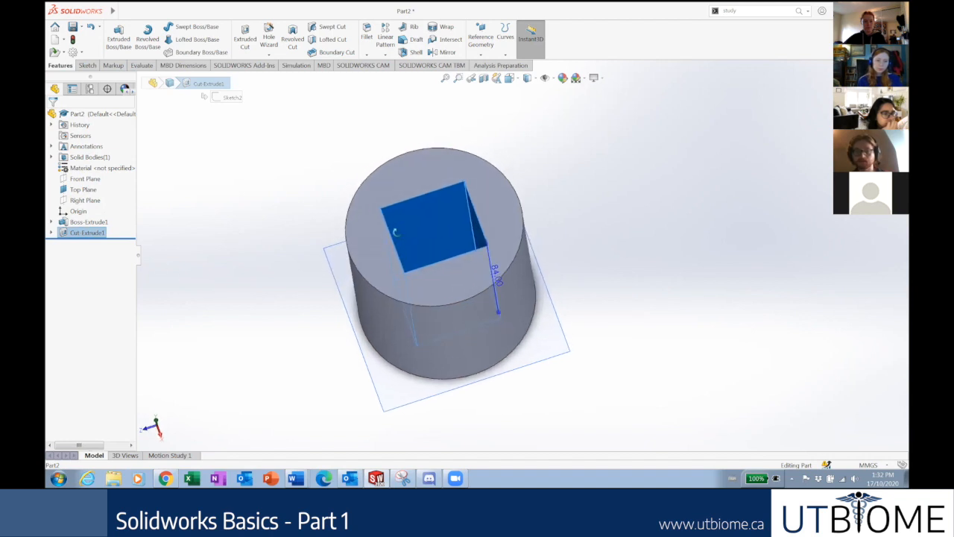
pyautogui.scroll(-1, 395, 228)
pyautogui.scroll(1, 266, 252)
pyautogui.click(237, 243)
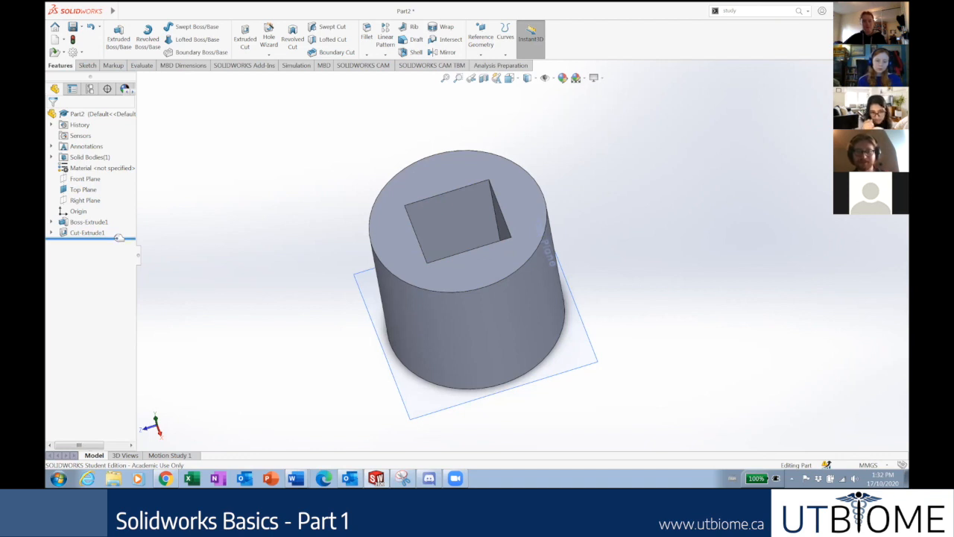
pyautogui.moveTo(119, 237); pyautogui.dragTo(119, 229)
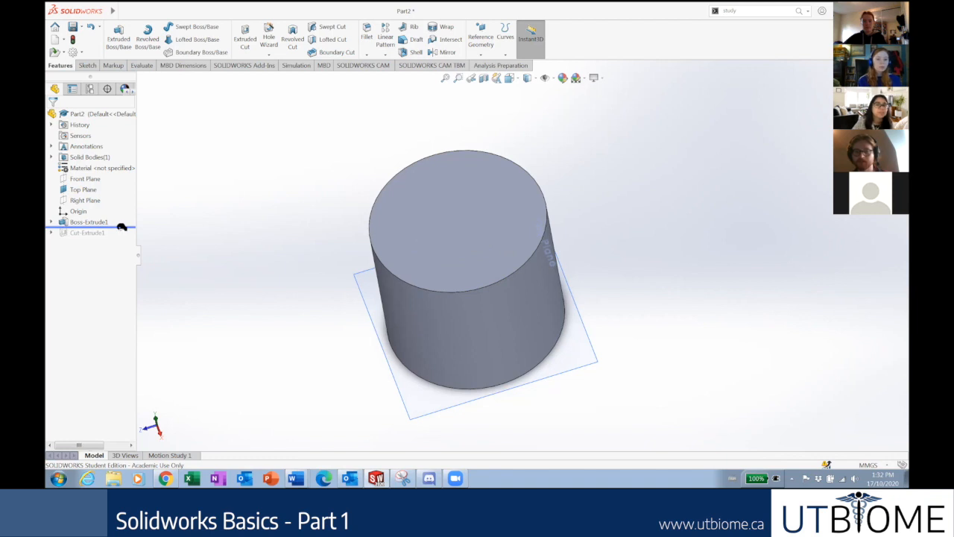
pyautogui.moveTo(122, 227); pyautogui.dragTo(121, 208)
pyautogui.scroll(-2, 547, 282)
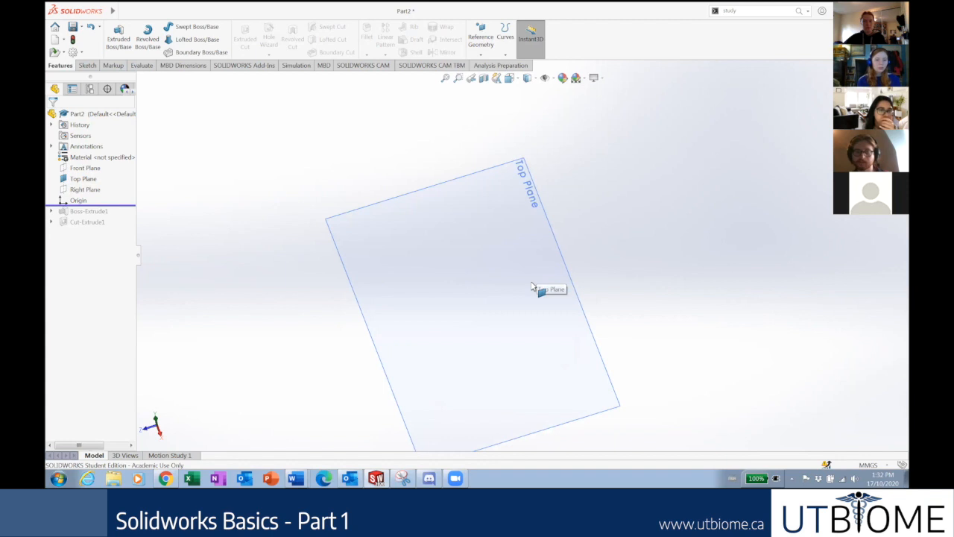
pyautogui.rightClick(83, 226)
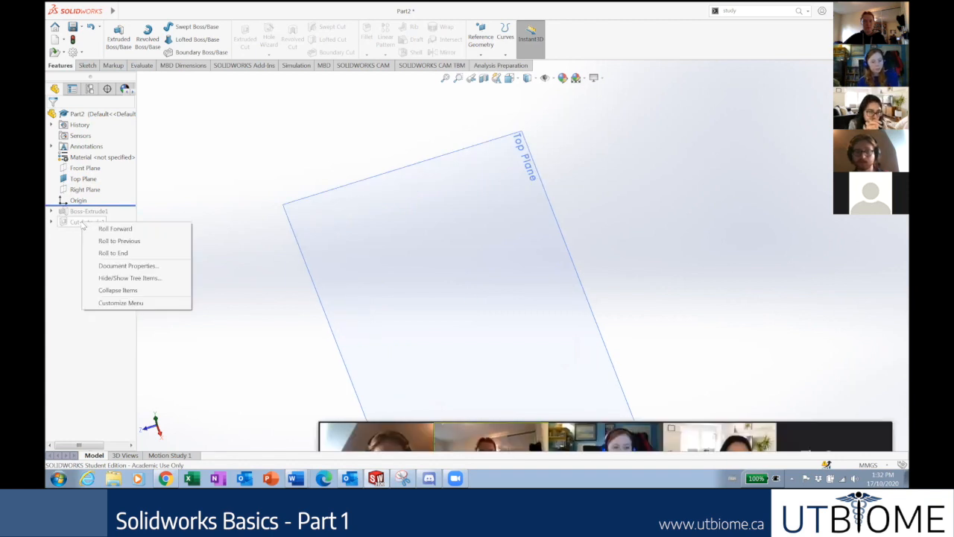
pyautogui.click(69, 244)
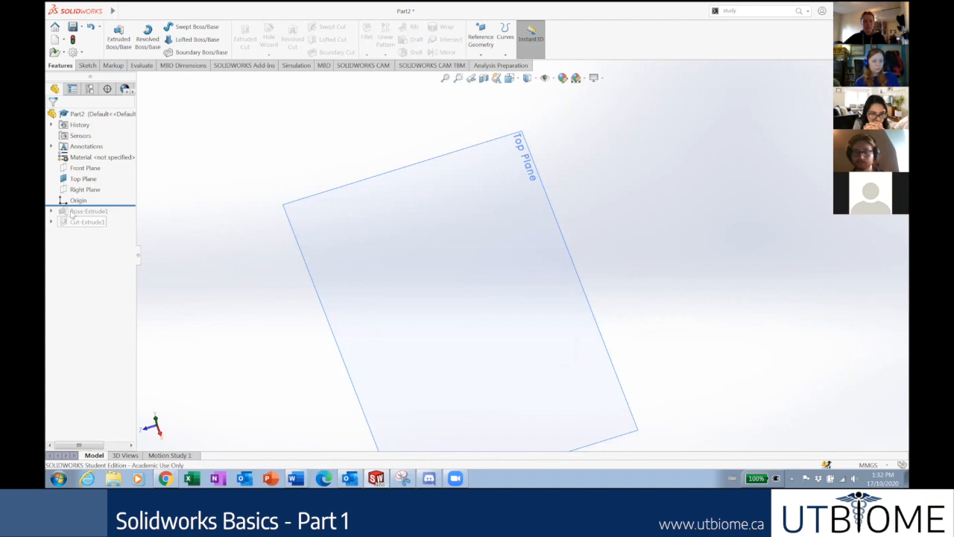
pyautogui.rightClick(82, 223)
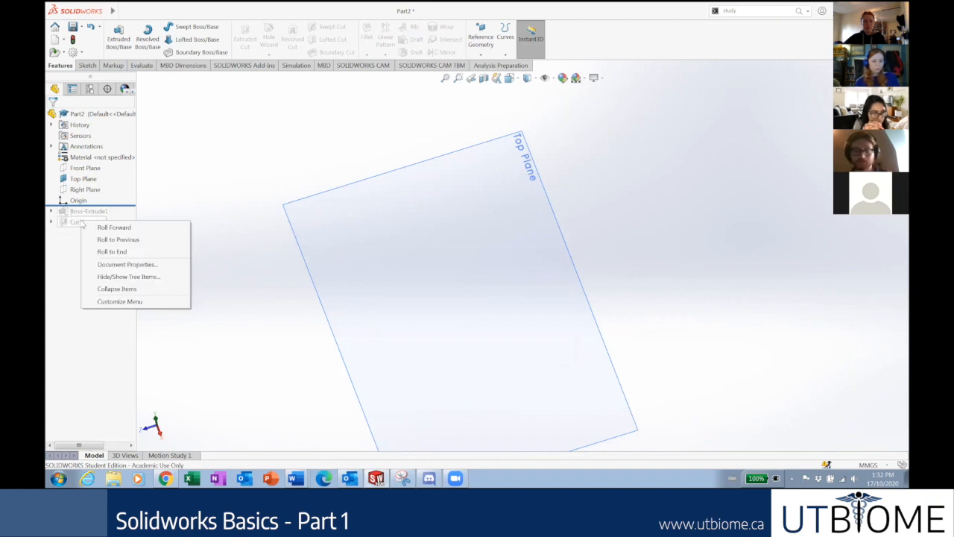
pyautogui.click(67, 237)
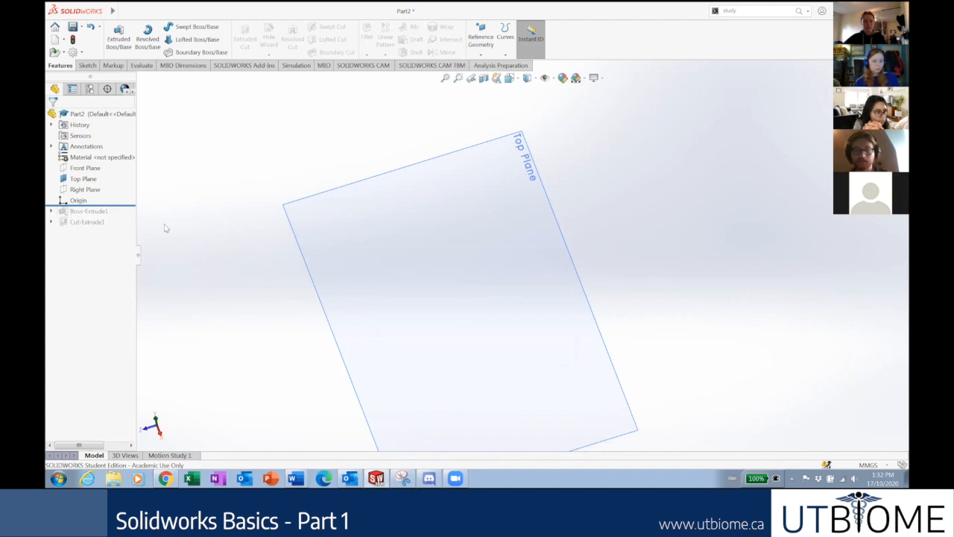
# Turn the view Normal To the Top Plane, then deselect the plane.
pyautogui.rightClick(94, 179)
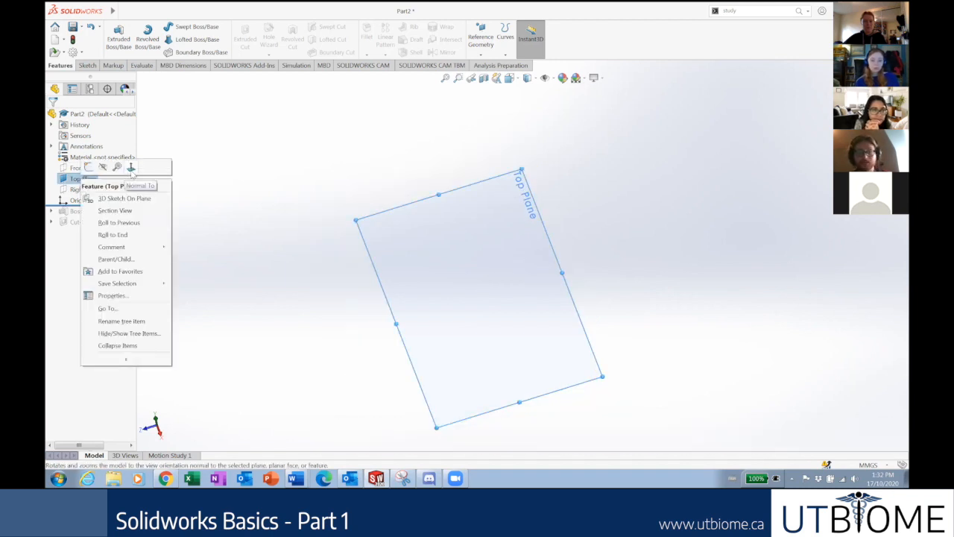
pyautogui.click(132, 169)
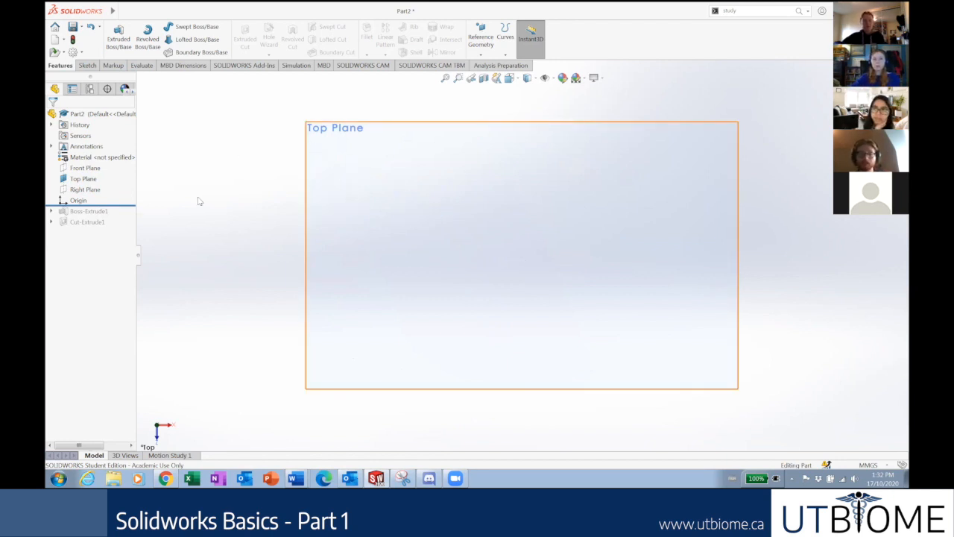
pyautogui.rightClick(78, 181)
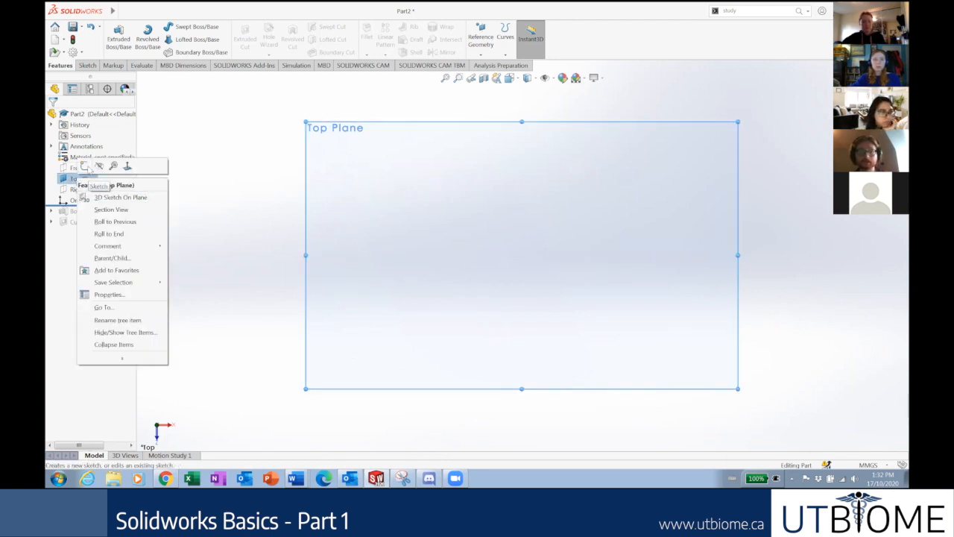
pyautogui.click(183, 155)
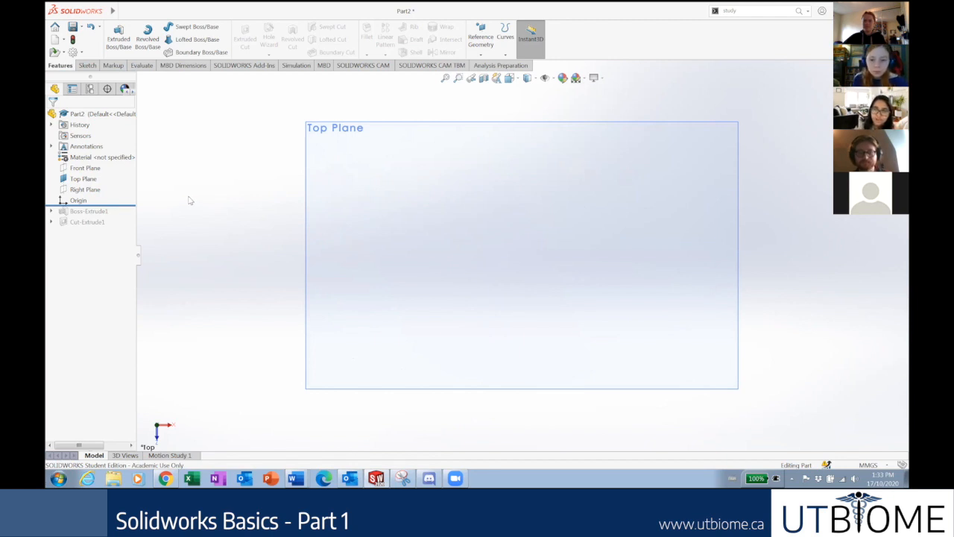
# Try hiding and showing the Top Plane, ending with its options reopened.
pyautogui.rightClick(88, 181)
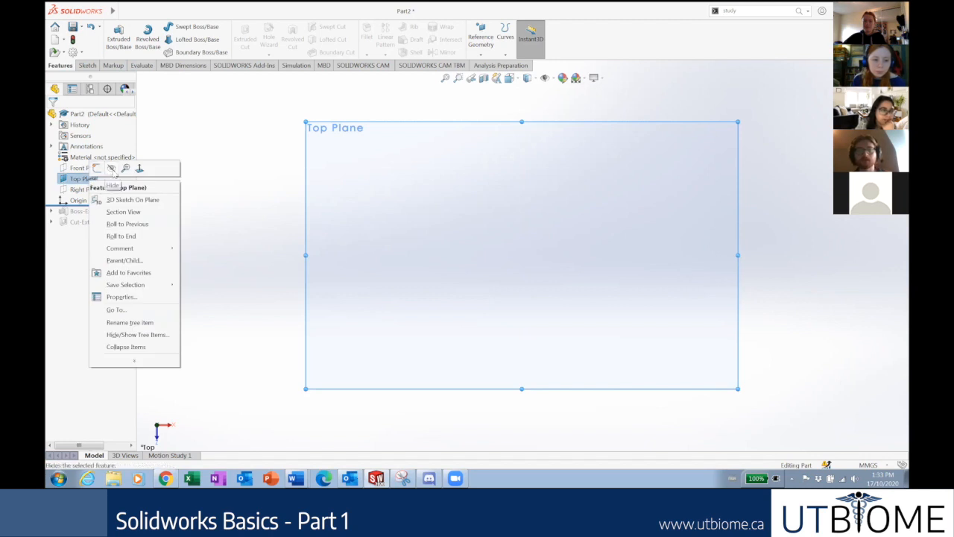
pyautogui.click(111, 169)
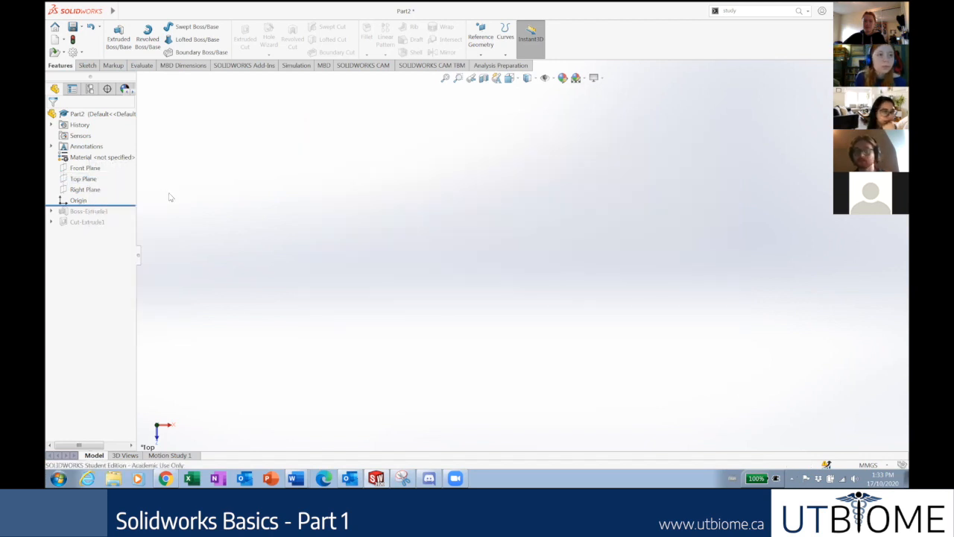
pyautogui.click(83, 179)
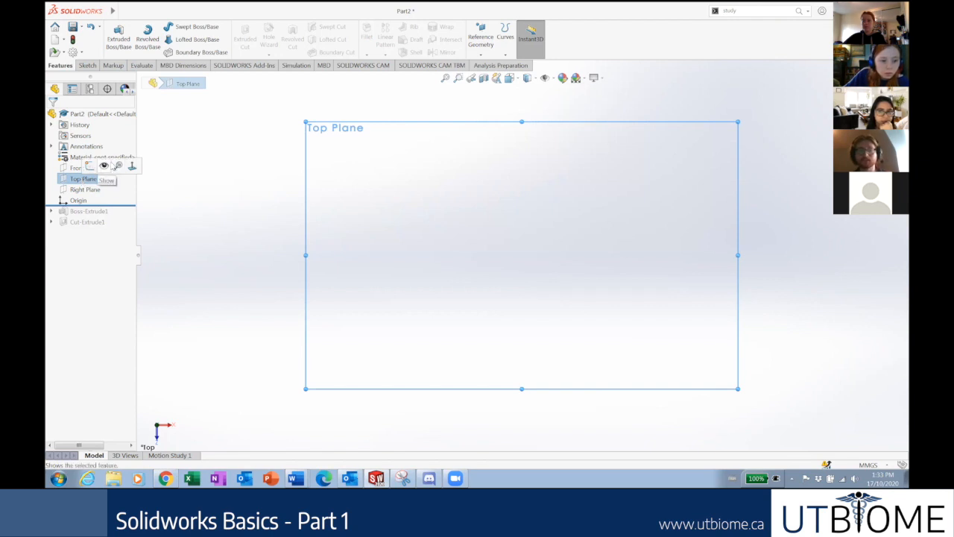
pyautogui.click(174, 210)
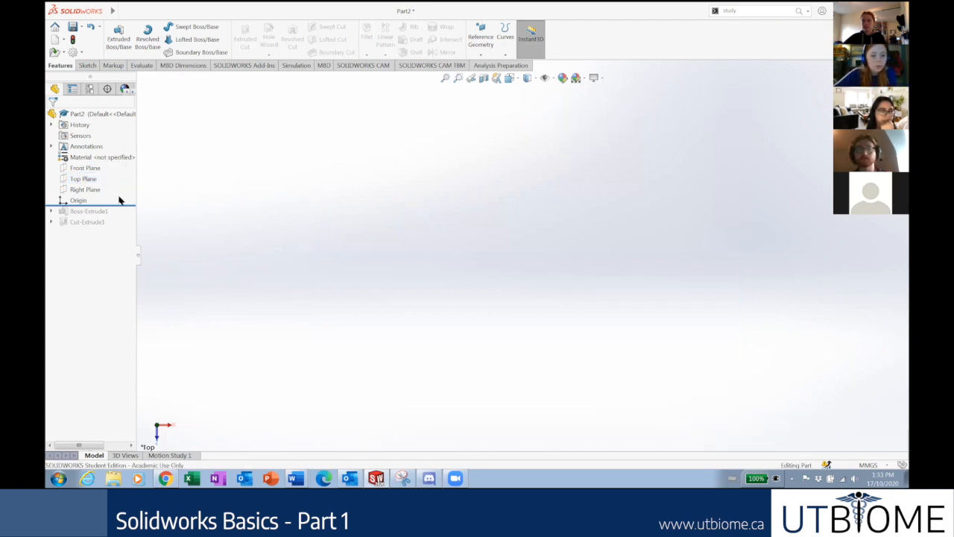
pyautogui.rightClick(77, 183)
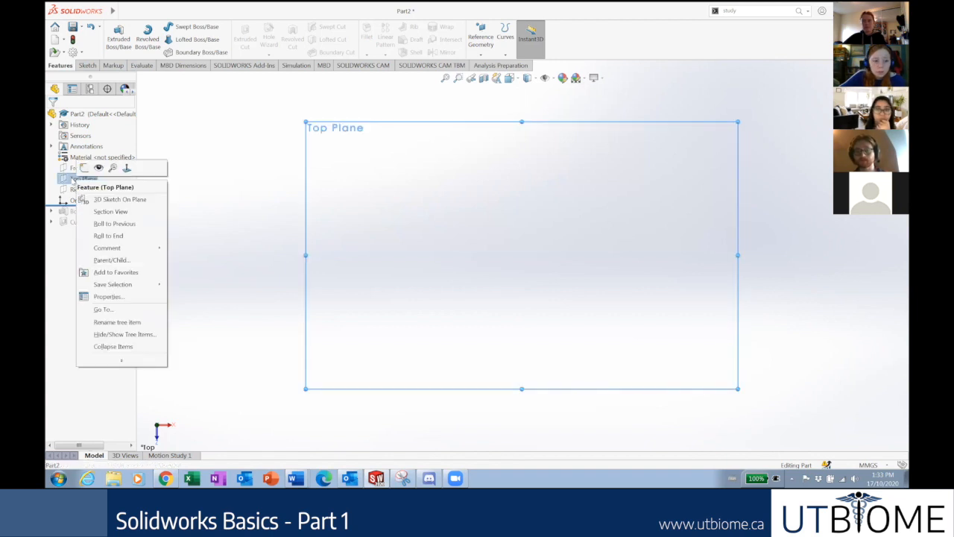
pyautogui.click(215, 138)
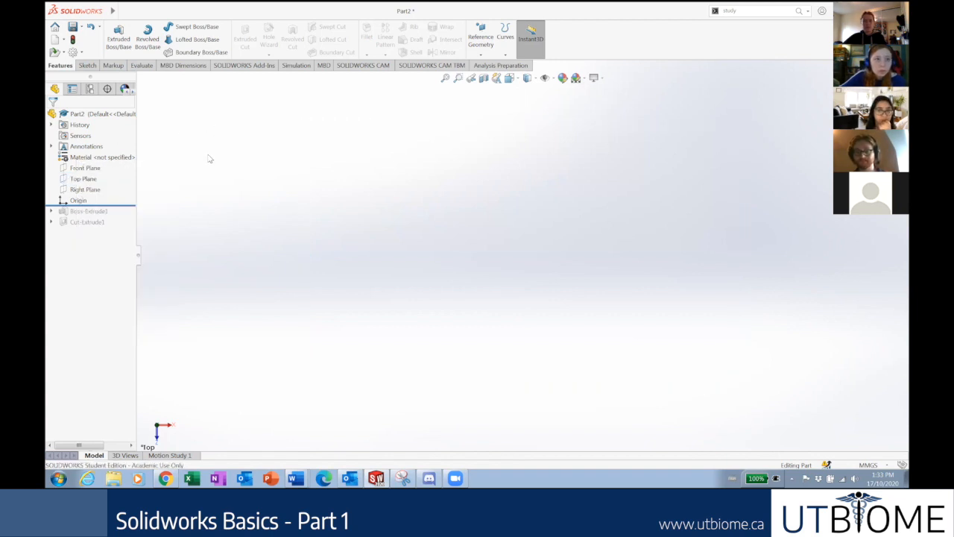
pyautogui.rightClick(85, 182)
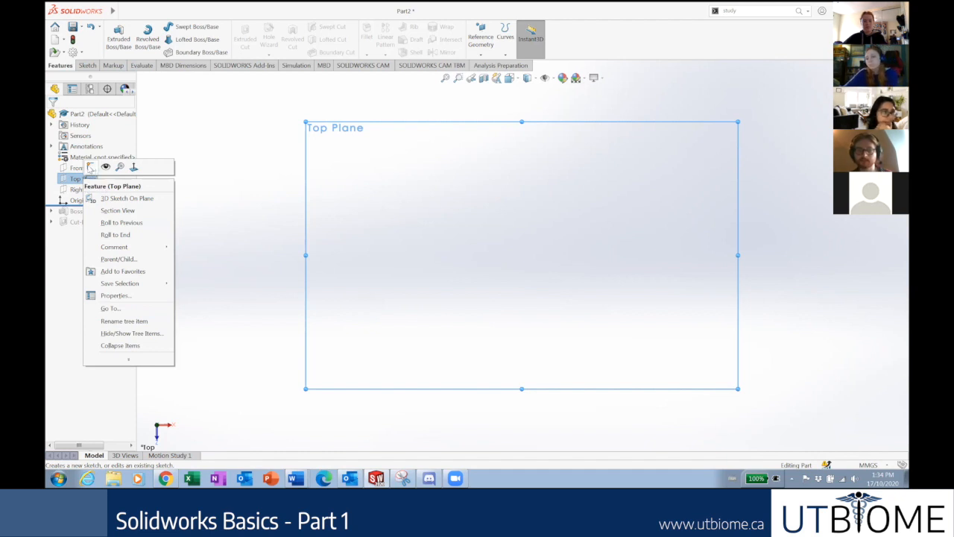
# Start a sketch on the Top Plane, then exit the empty Sketch3.
pyautogui.click(90, 168)
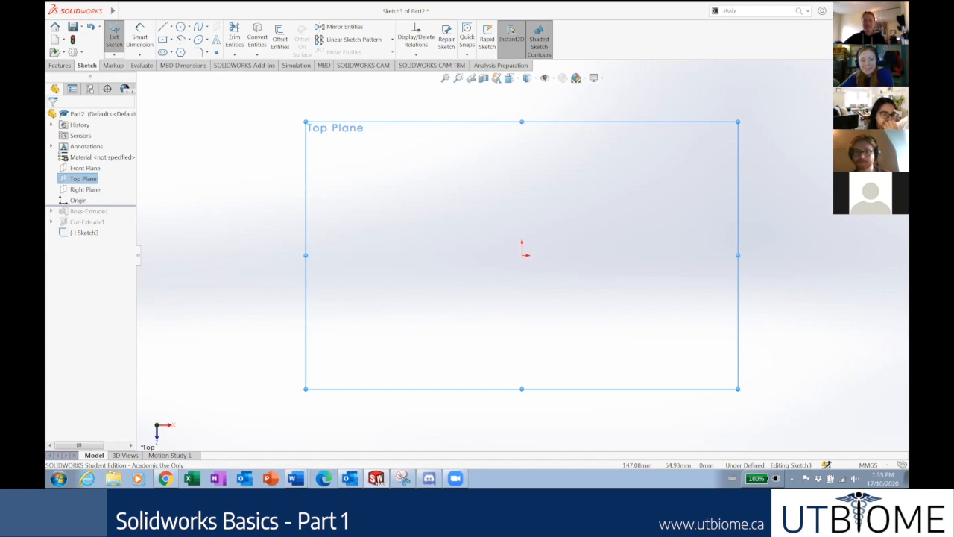
pyautogui.click(803, 239)
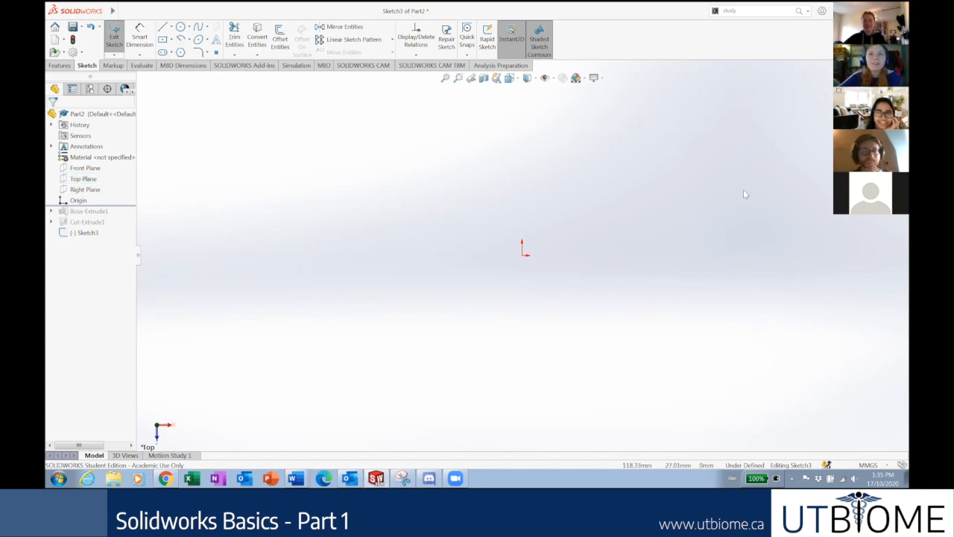
pyautogui.rightClick(82, 182)
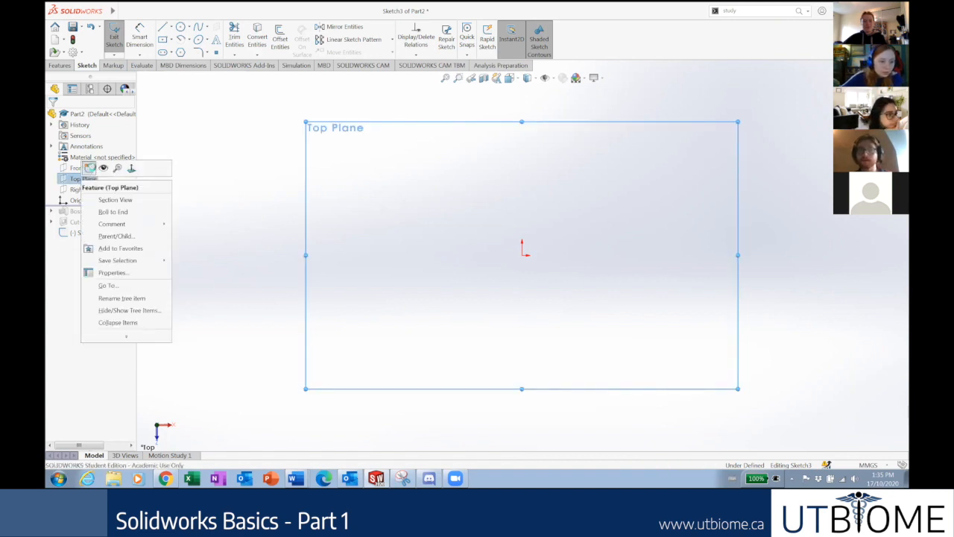
pyautogui.click(90, 169)
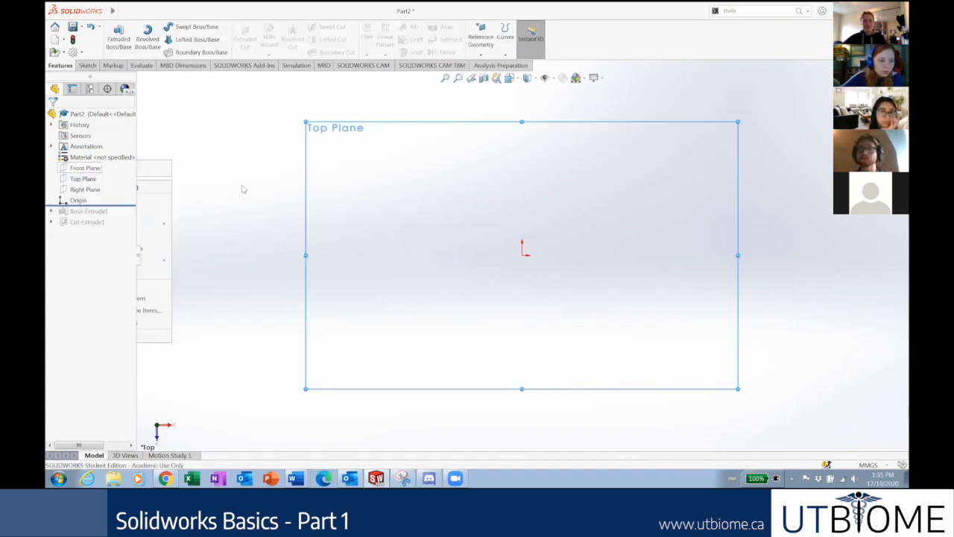
# Repeatedly open and dismiss the Top Plane's options, clearing its selection.
pyautogui.rightClick(75, 181)
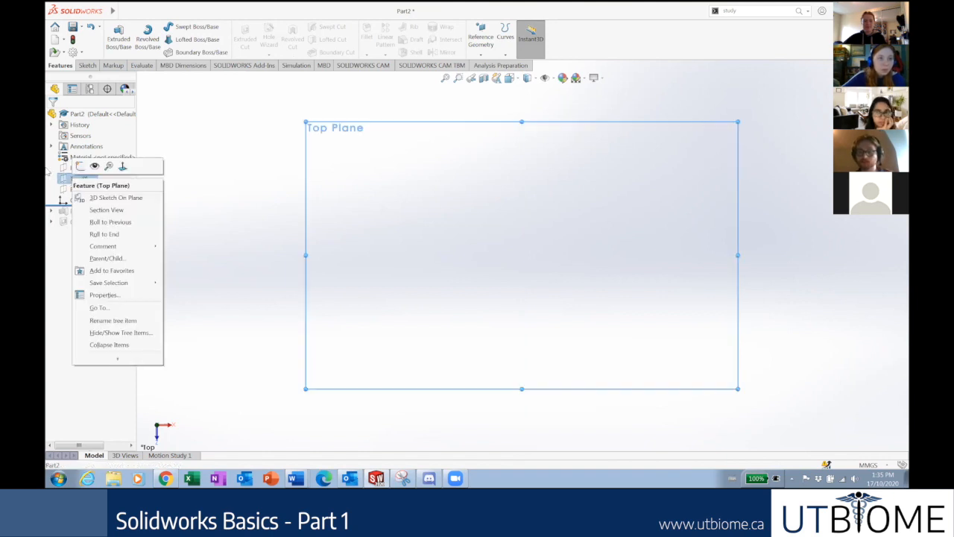
pyautogui.click(202, 174)
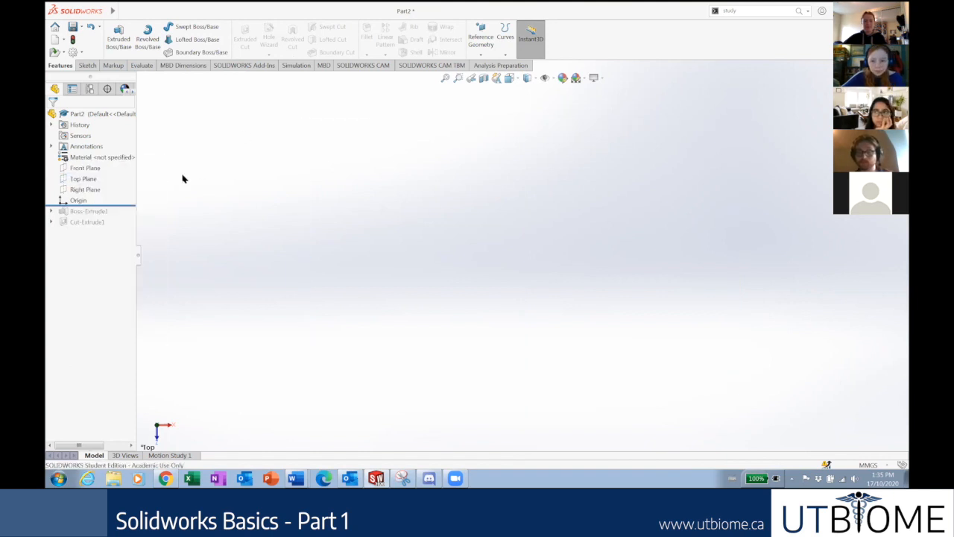
pyautogui.rightClick(86, 181)
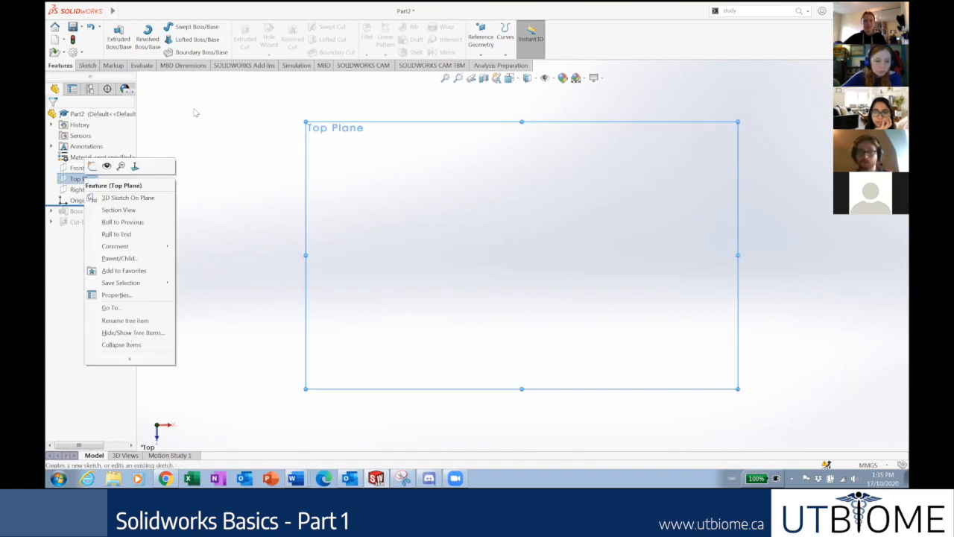
pyautogui.click(198, 115)
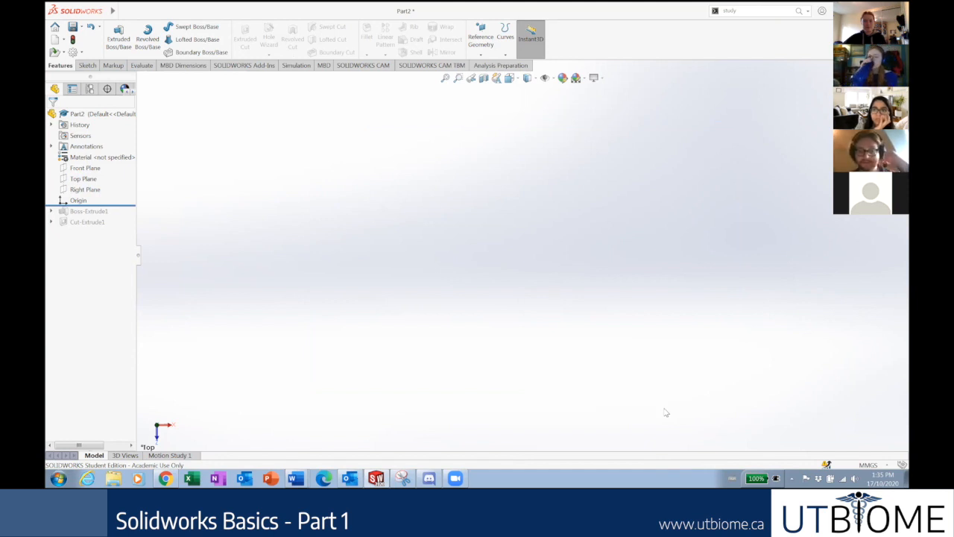
pyautogui.rightClick(83, 179)
pyautogui.click(246, 142)
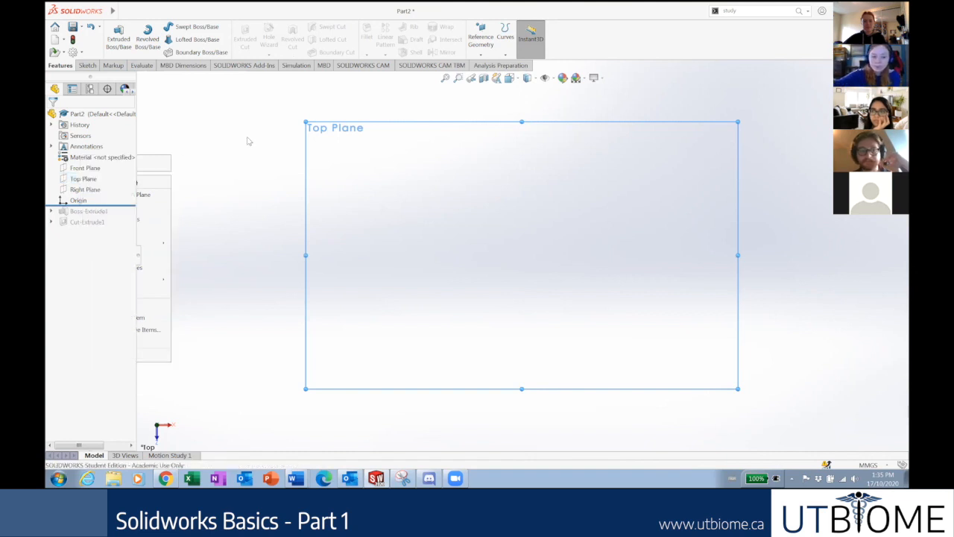
pyautogui.click(246, 141)
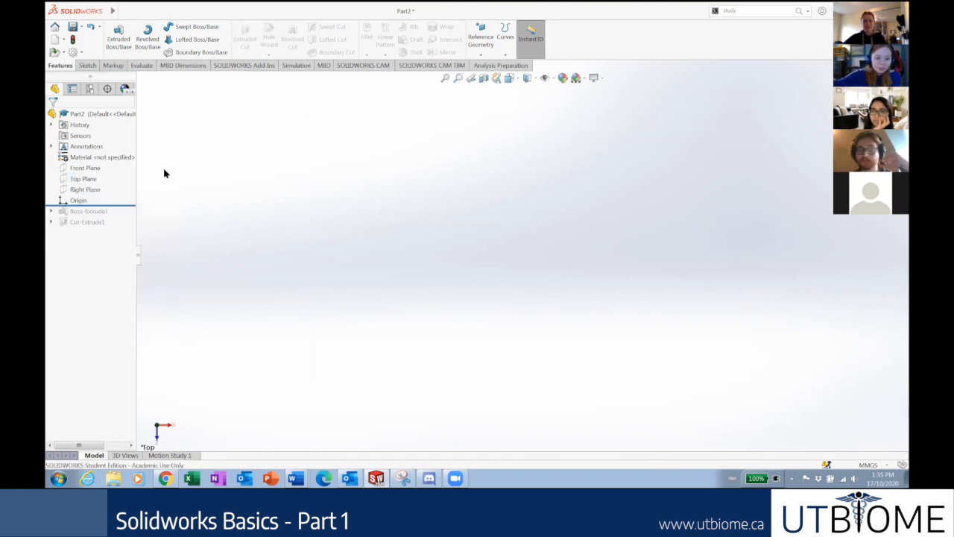
# Discard an empty Sketch4, then start a new sketch from the Sketch tab awaiting a plane.
pyautogui.rightClick(83, 179)
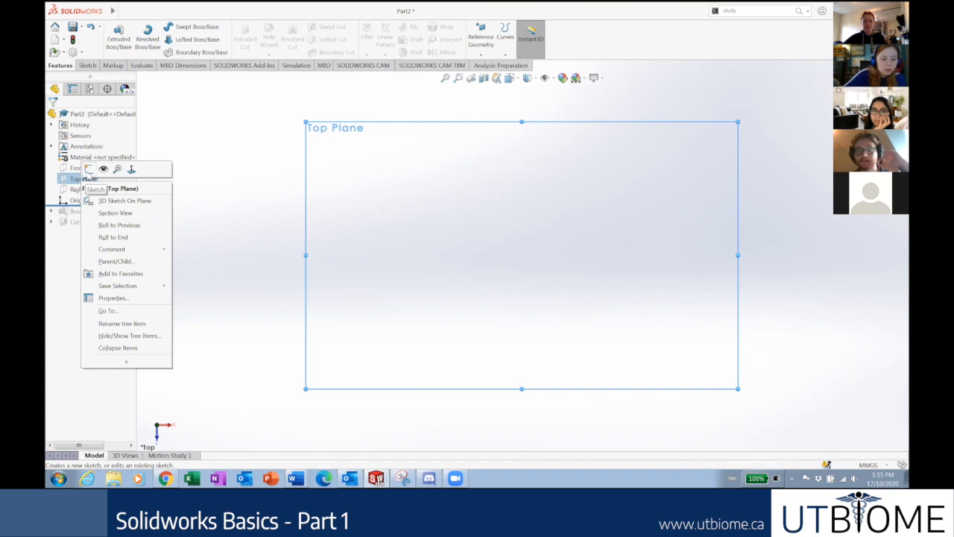
pyautogui.click(89, 169)
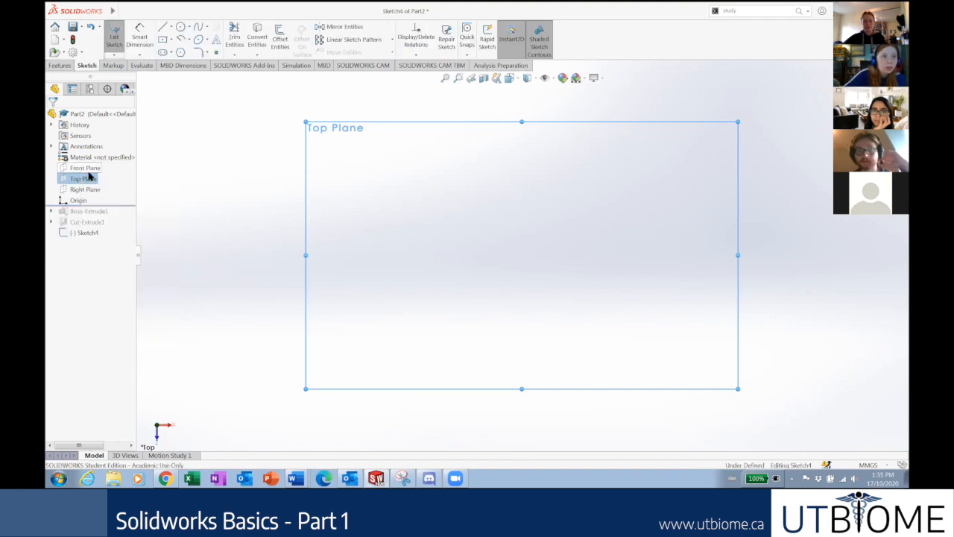
pyautogui.click(114, 36)
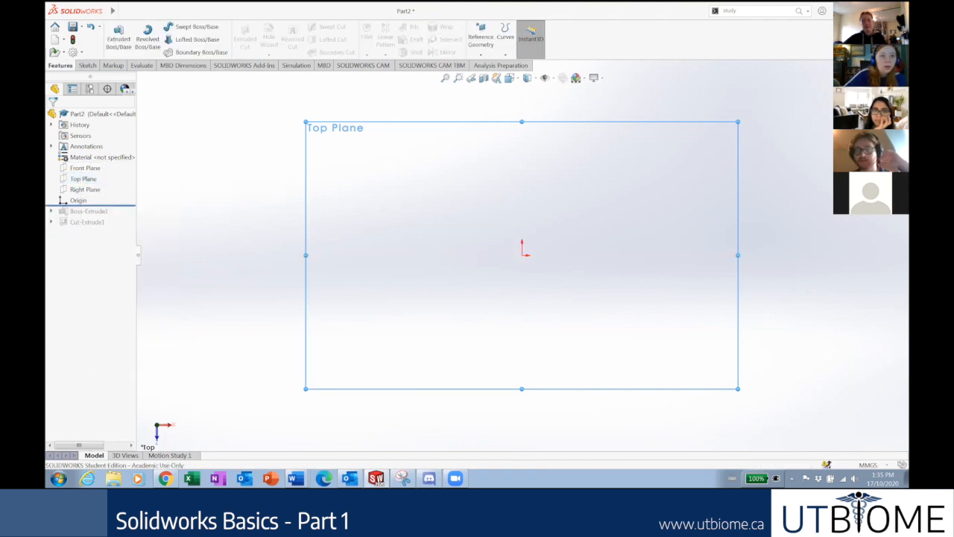
pyautogui.click(259, 231)
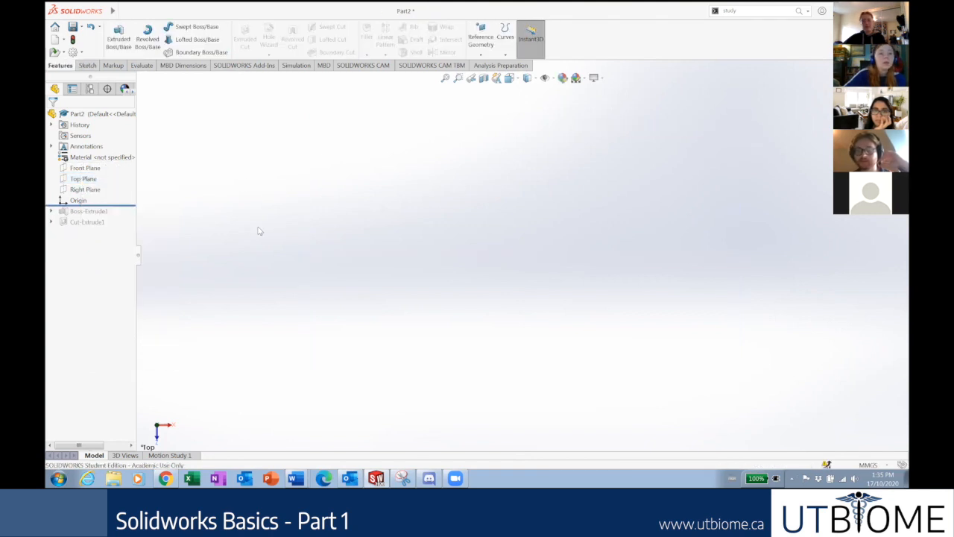
pyautogui.click(88, 66)
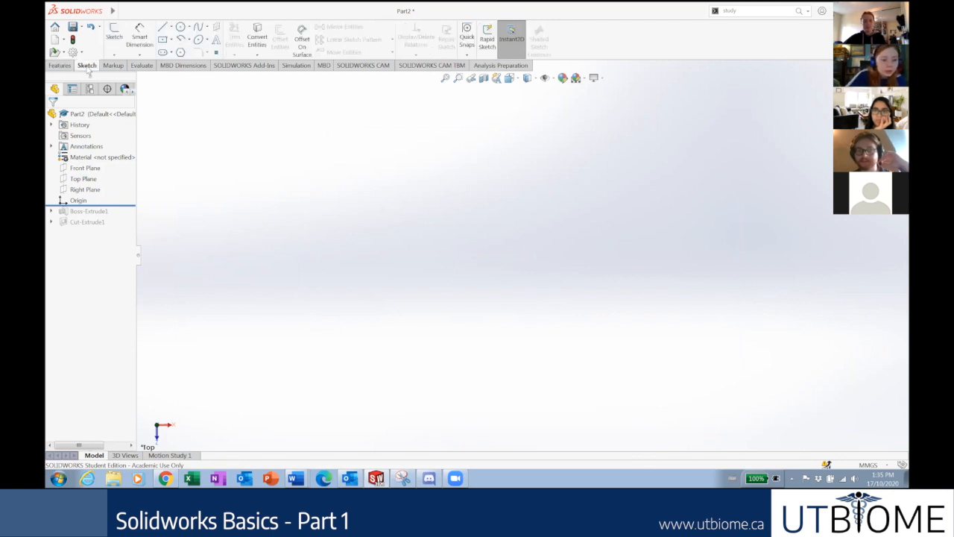
pyautogui.click(114, 38)
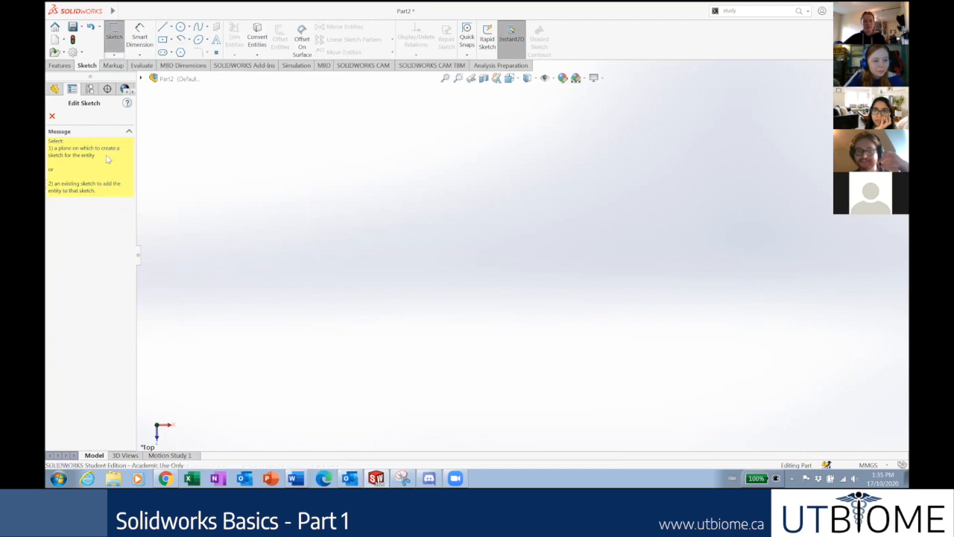
# Expand the flyout FeatureManager tree to reach the part's planes.
pyautogui.click(142, 79)
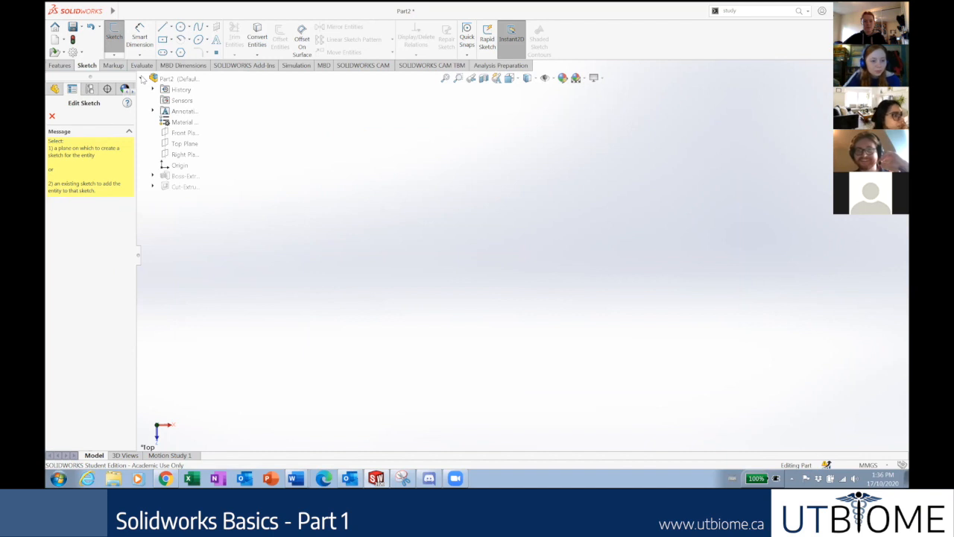
pyautogui.click(143, 79)
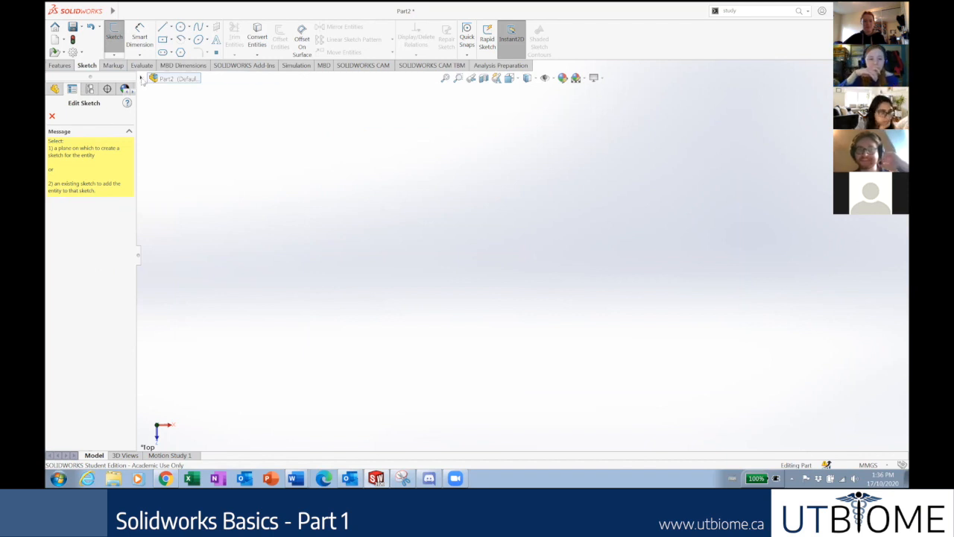
pyautogui.click(142, 79)
pyautogui.click(142, 79)
pyautogui.click(142, 79)
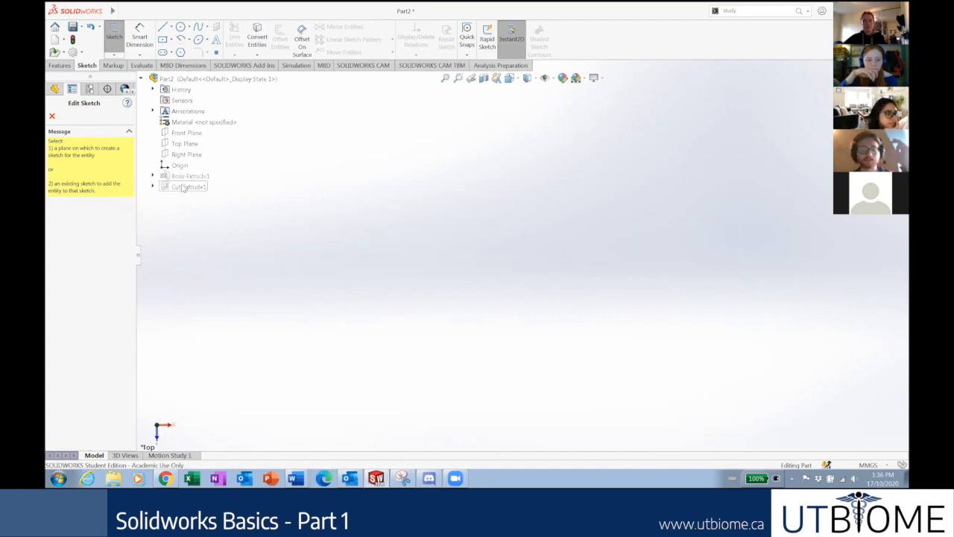
# Close the empty Sketch5 and create a new sketch, Sketch6, on the Top Plane.
pyautogui.click(186, 147)
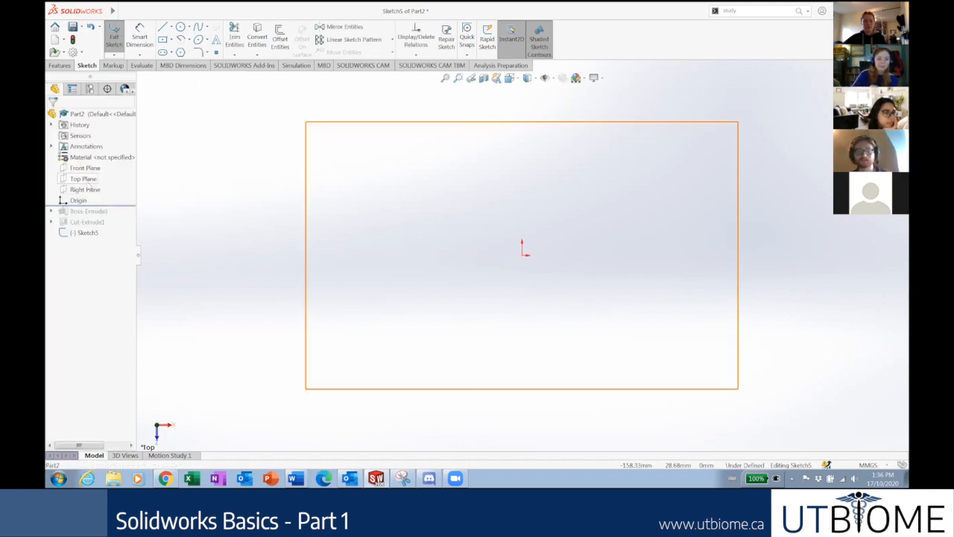
pyautogui.click(113, 39)
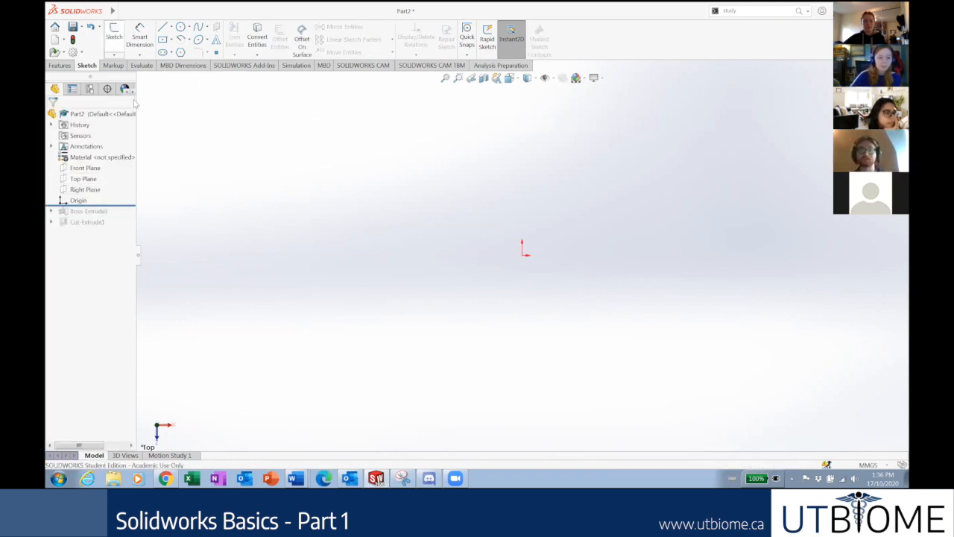
pyautogui.rightClick(77, 181)
pyautogui.click(85, 164)
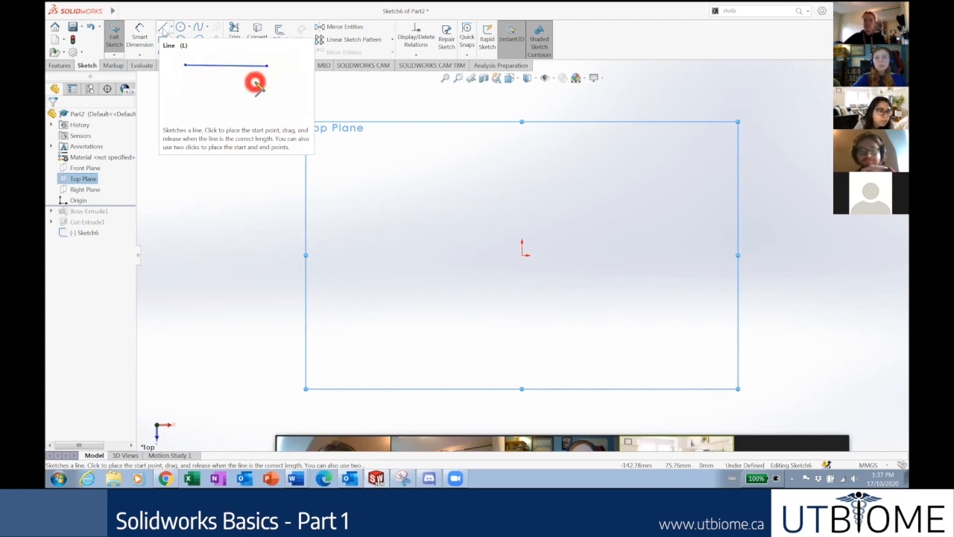
pyautogui.click(164, 28)
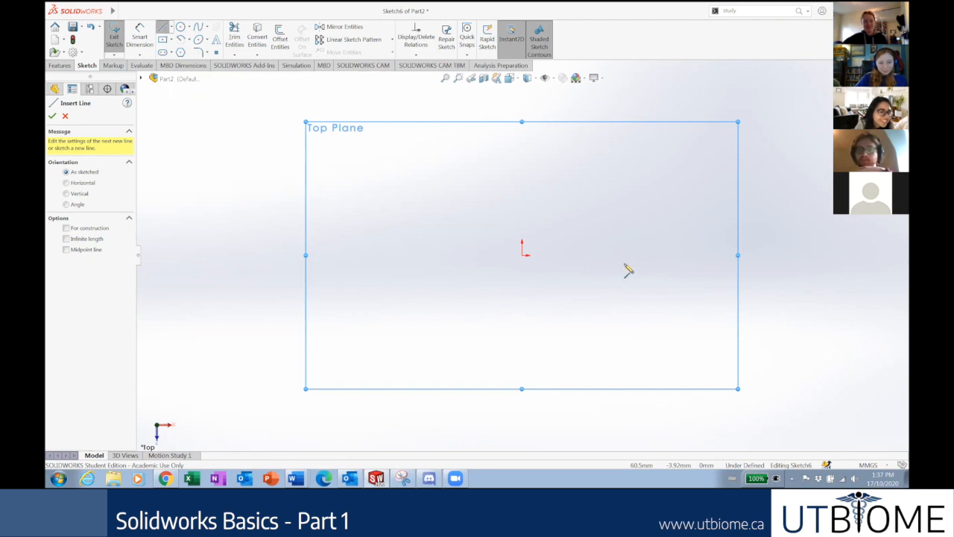
pyautogui.scroll(6, 638, 239)
pyautogui.click(742, 115)
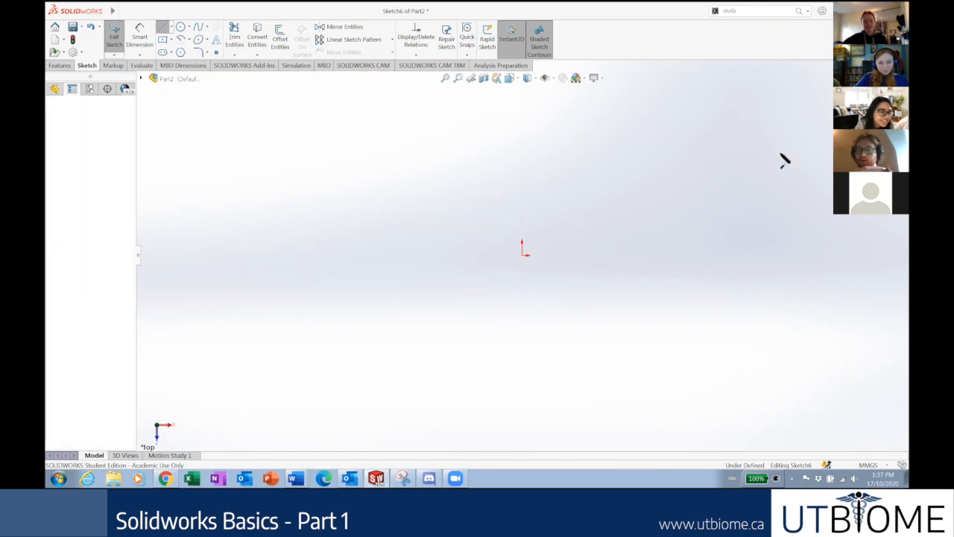
pyautogui.click(792, 162)
pyautogui.click(727, 202)
pyautogui.click(652, 162)
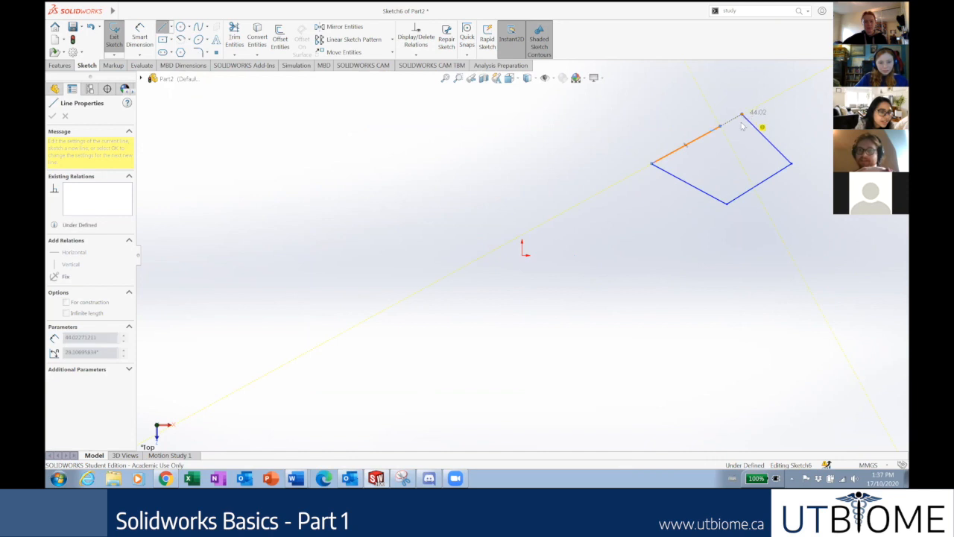
pyautogui.click(742, 116)
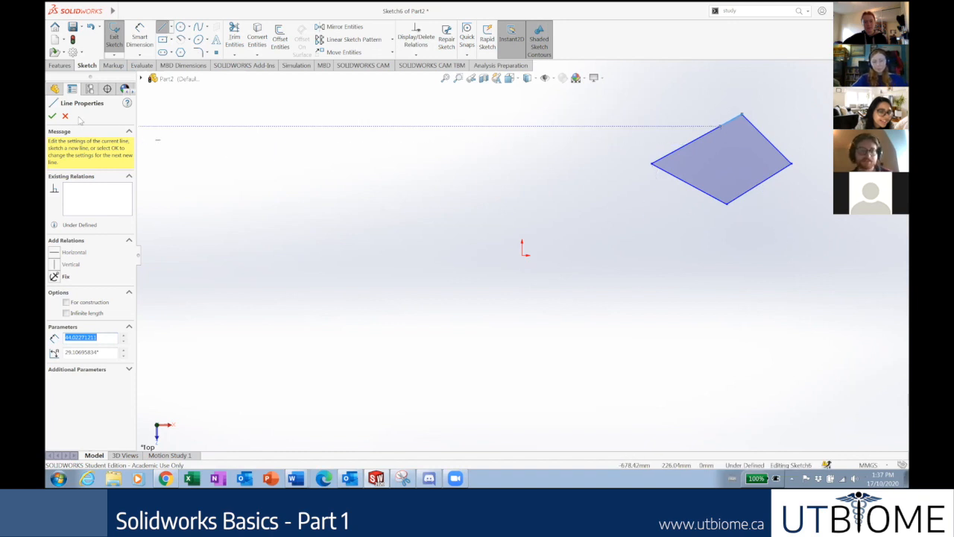
pyautogui.press('Escape')
pyautogui.press('Escape')
pyautogui.moveTo(858, 232); pyautogui.dragTo(631, 106)
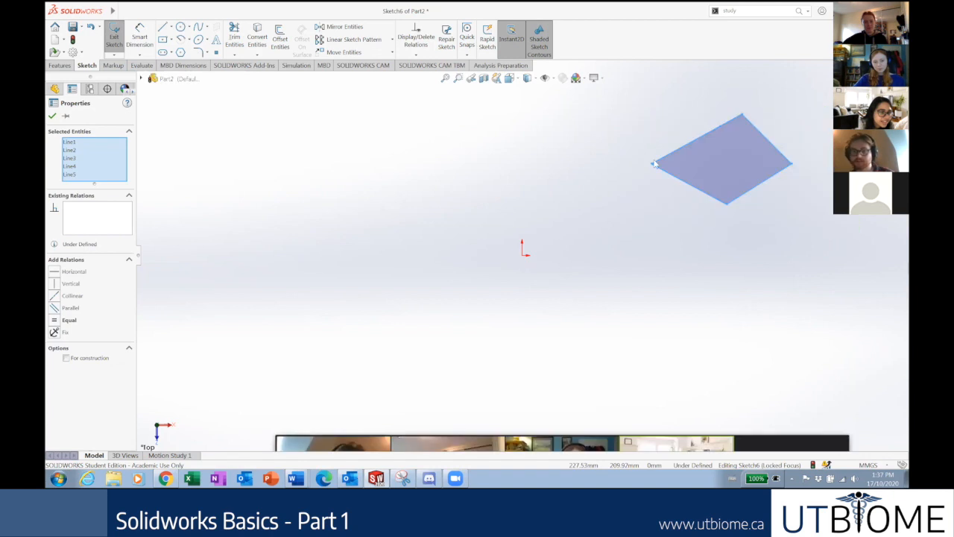
pyautogui.press('Delete')
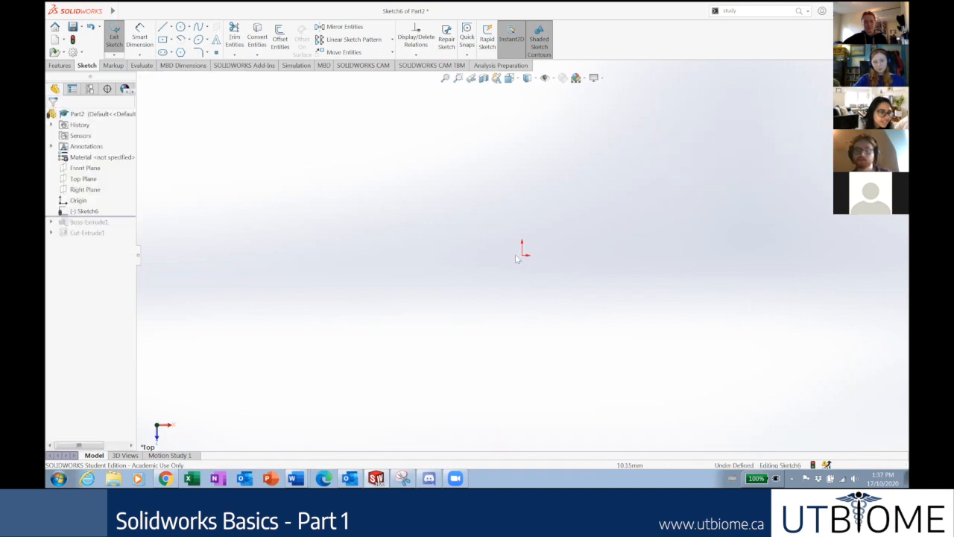
# Draw a test circle of radius 168.49 at the origin, then box-select and delete it.
pyautogui.scroll(-2, 602, 215)
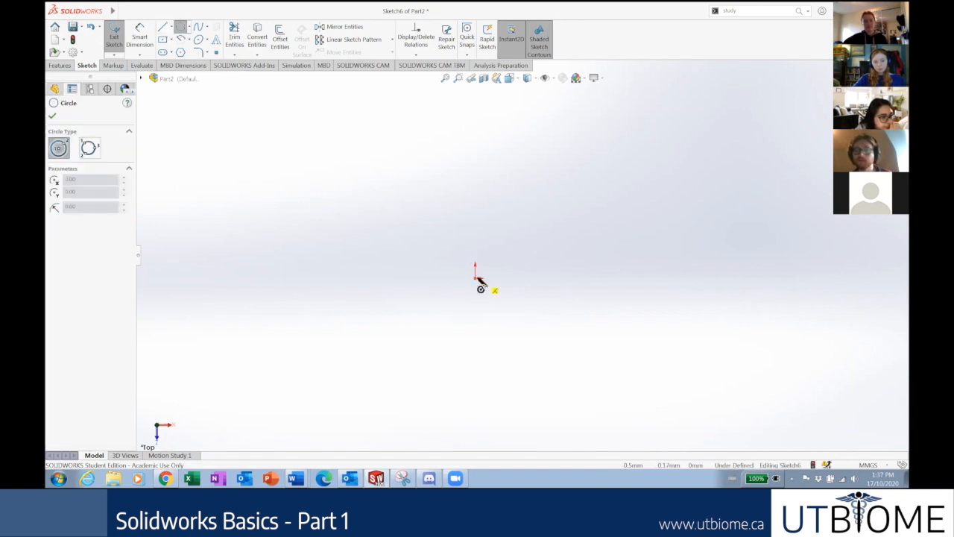
pyautogui.click(476, 280)
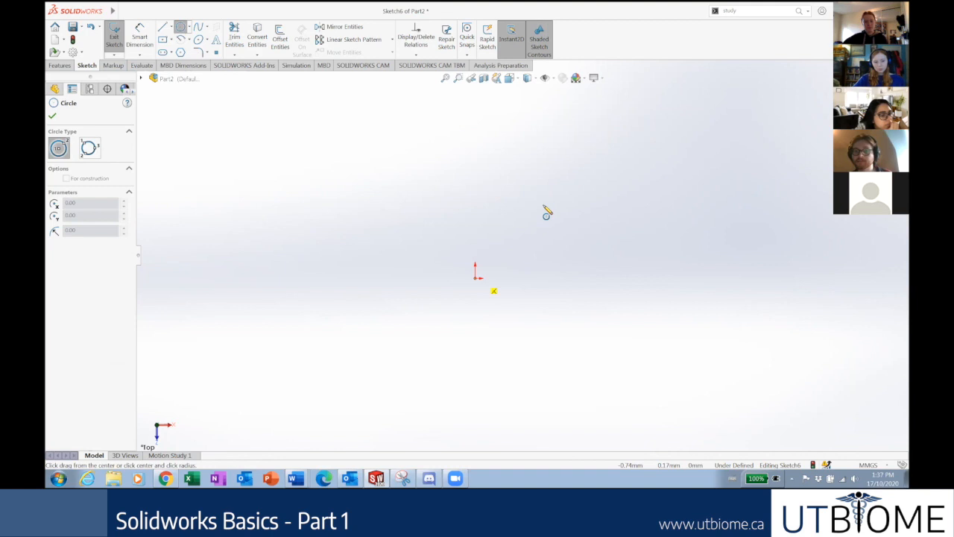
pyautogui.click(580, 191)
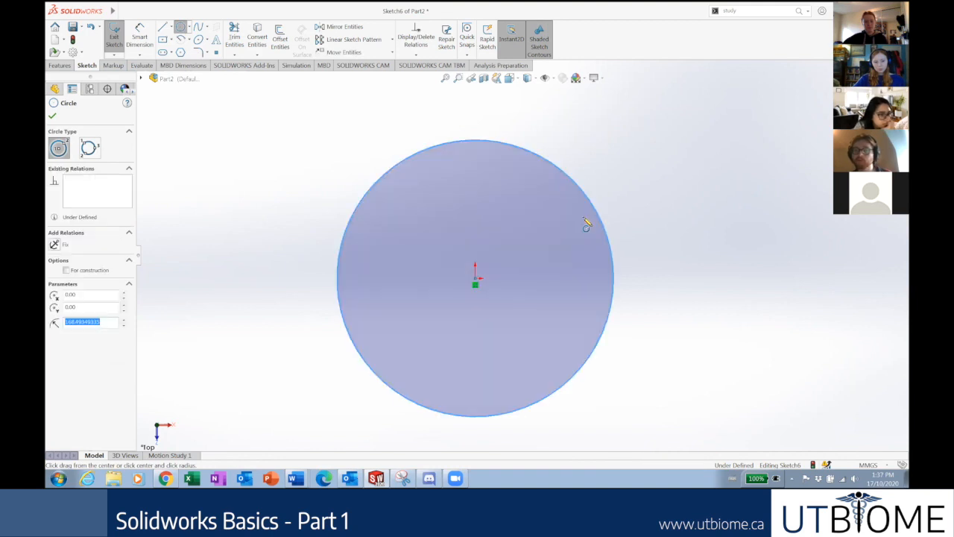
pyautogui.press('Escape')
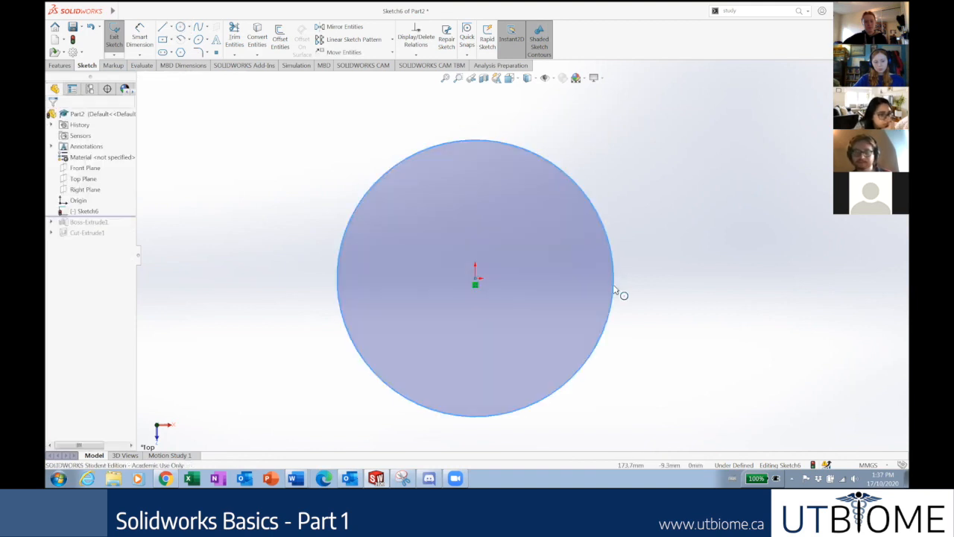
pyautogui.moveTo(331, 176); pyautogui.dragTo(629, 342)
pyautogui.press('Delete')
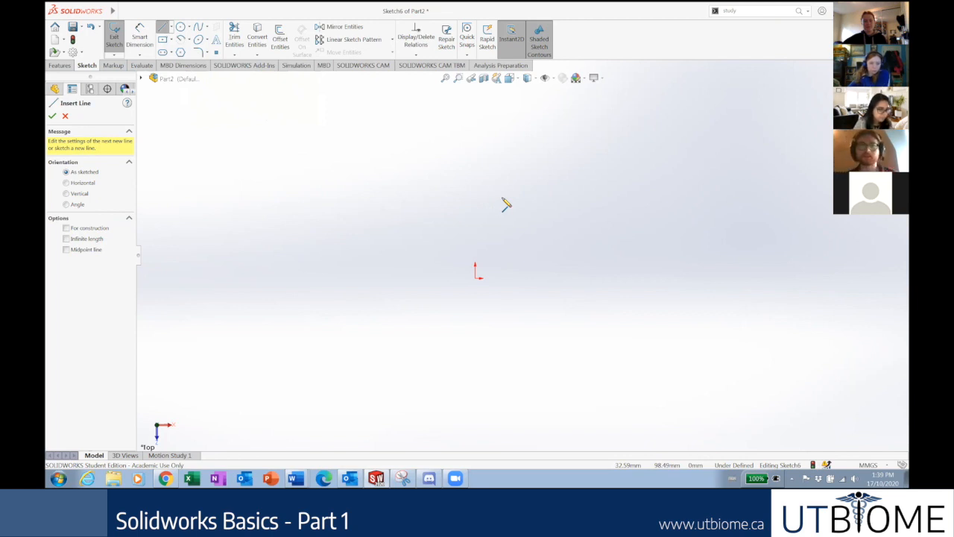
# Draw a practice line chain with a 385.91 top line, then delete a stray angled bottom line.
pyautogui.click(343, 163)
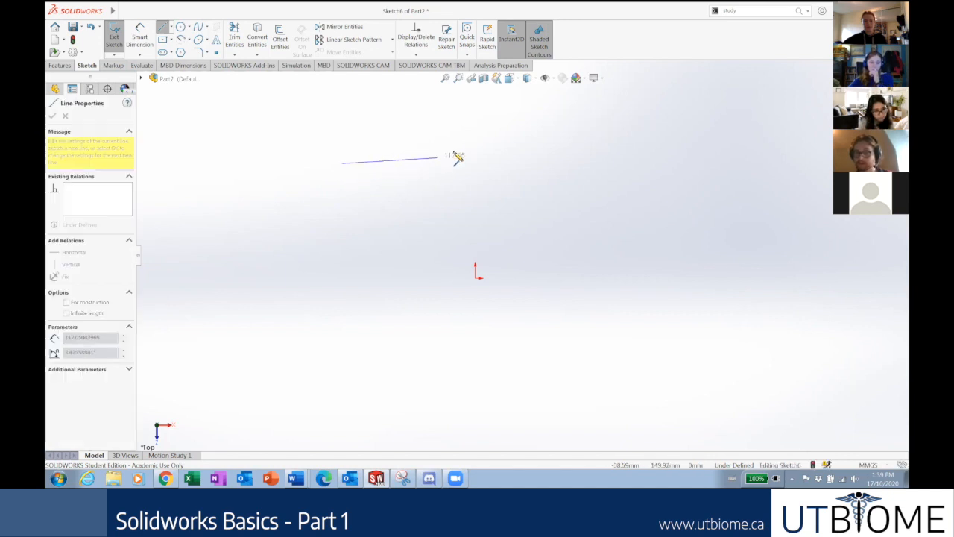
pyautogui.click(659, 164)
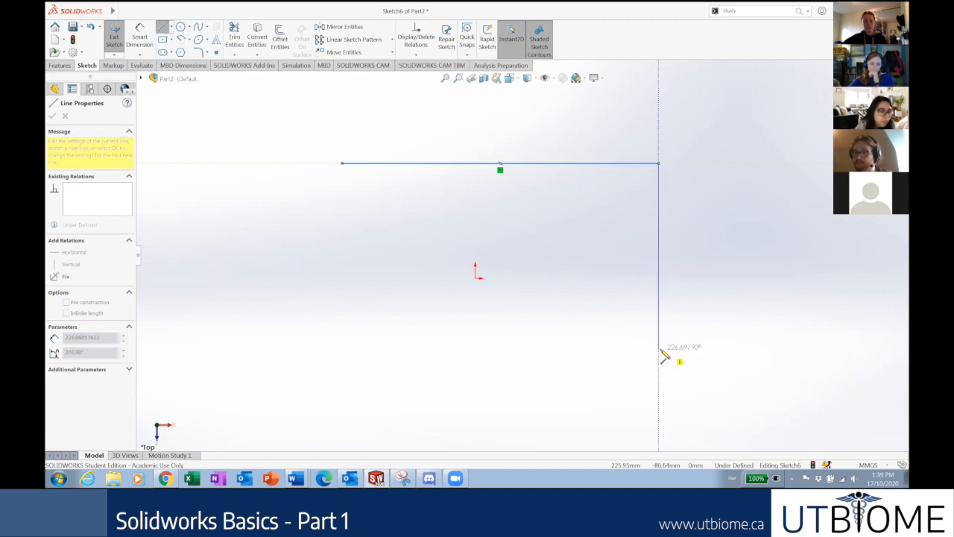
pyautogui.click(630, 349)
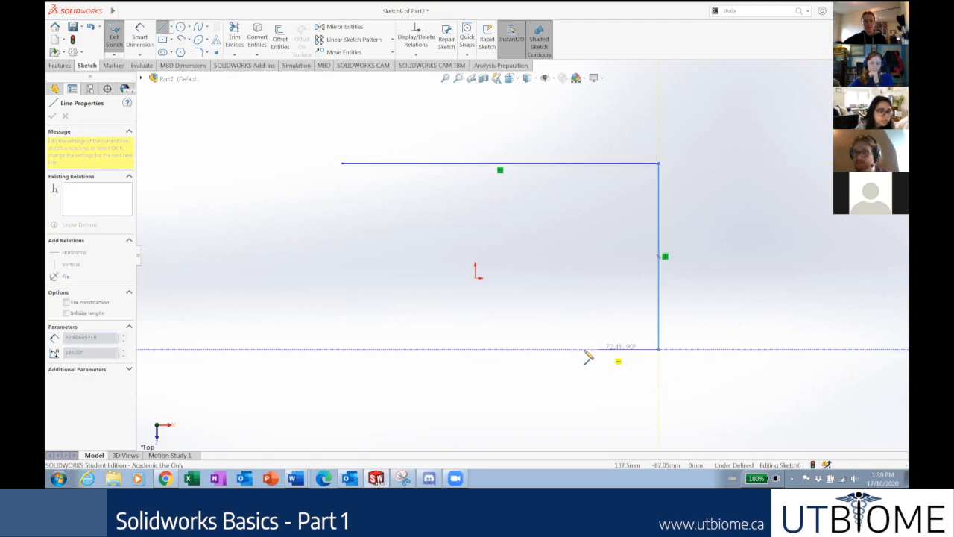
pyautogui.doubleClick(451, 351)
pyautogui.hotkey('ctrl', 'z')
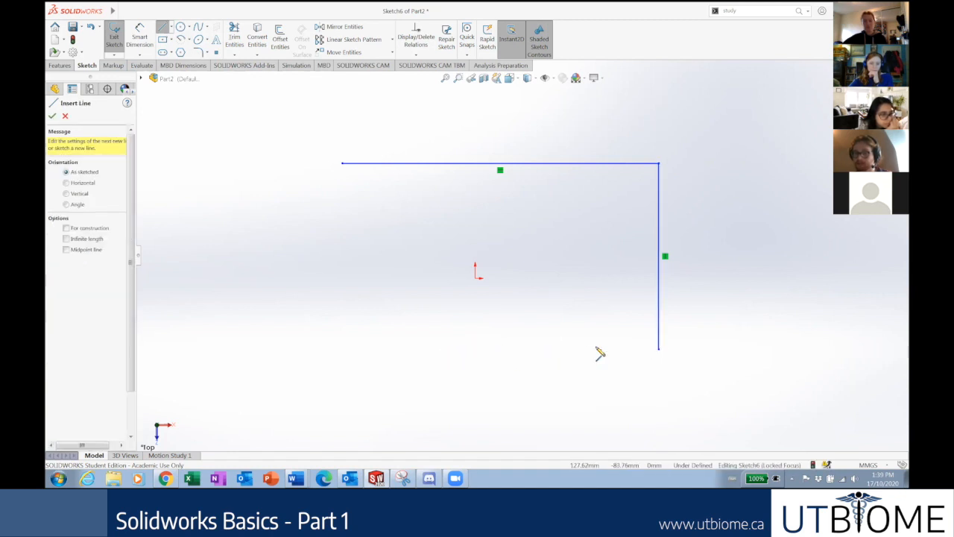
pyautogui.click(658, 349)
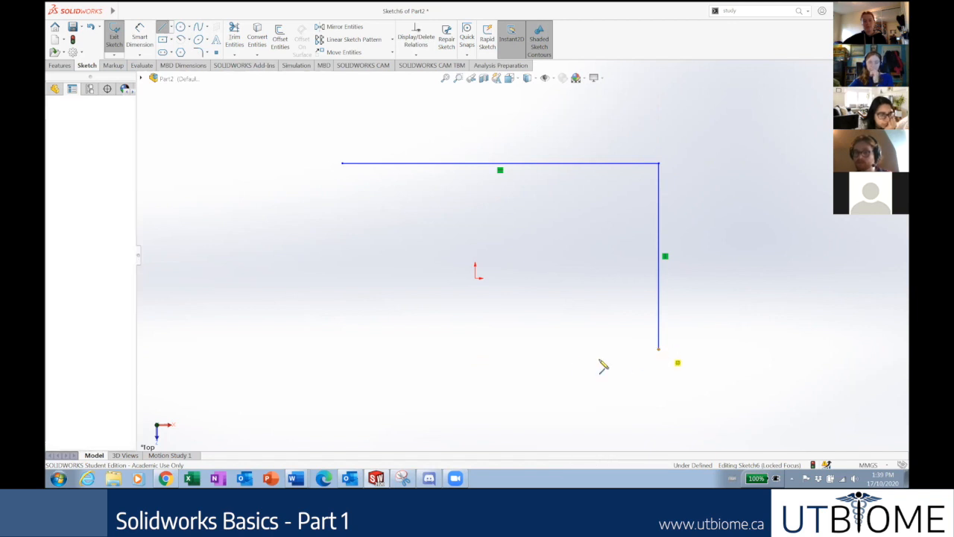
pyautogui.click(475, 330)
pyautogui.press('Escape')
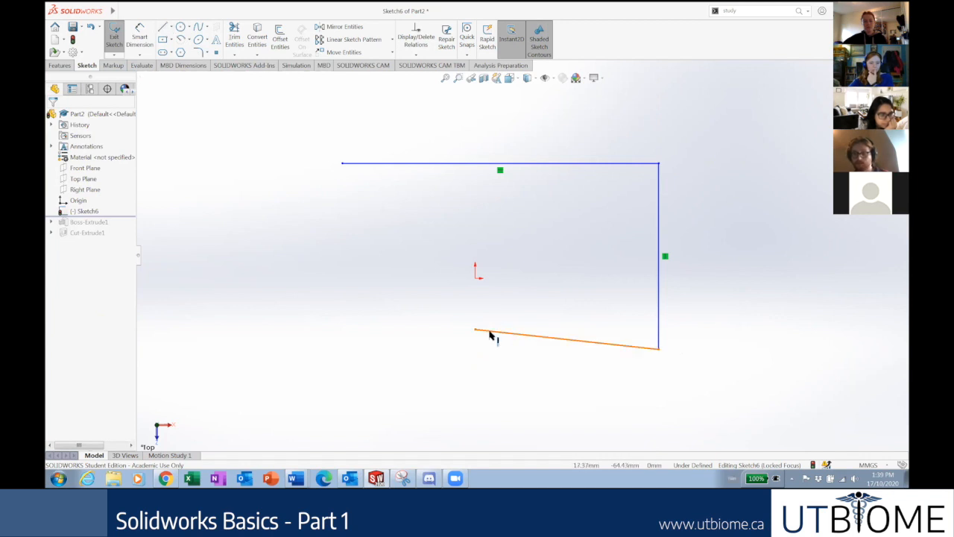
pyautogui.click(490, 332)
pyautogui.press('Delete')
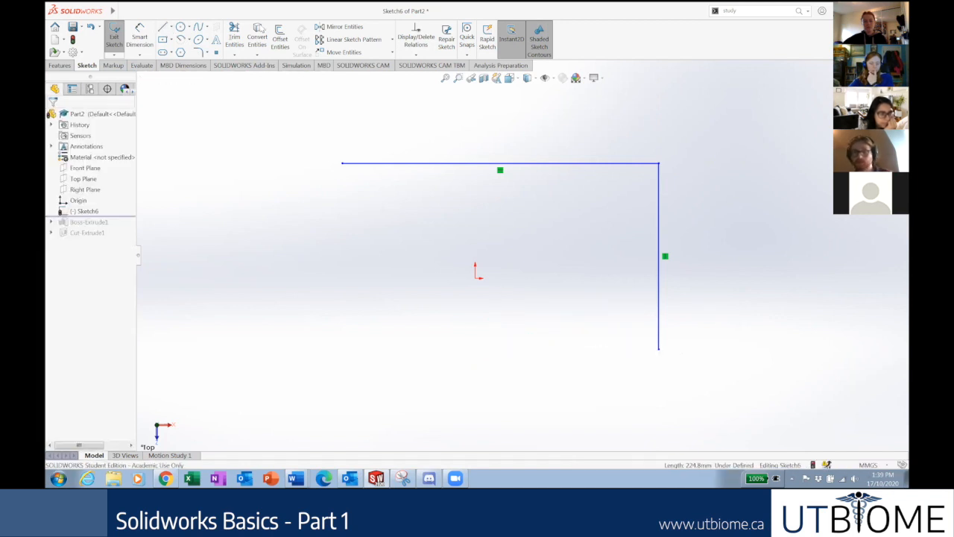
# Draw and undo a sloped bottom line, then cancel a new line from the top-left end.
pyautogui.click(163, 29)
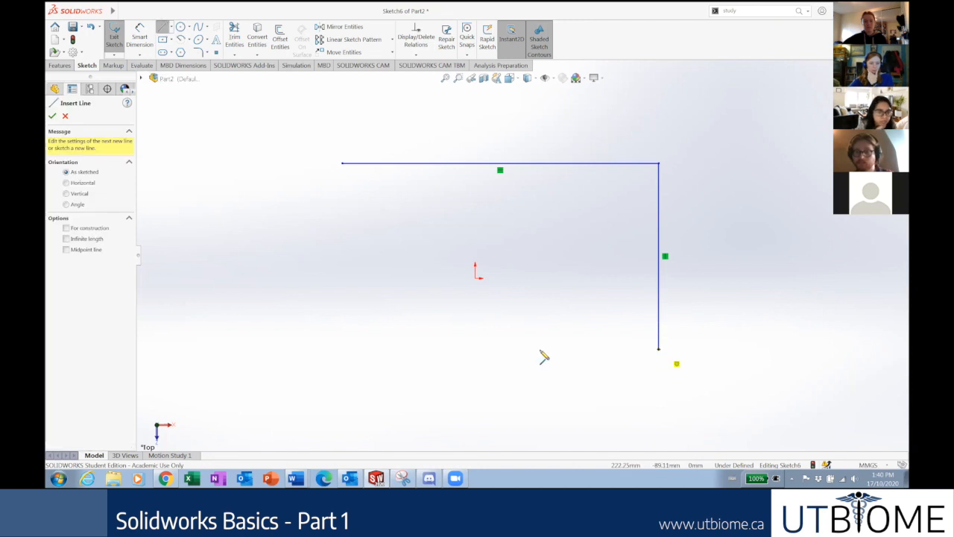
pyautogui.click(659, 349)
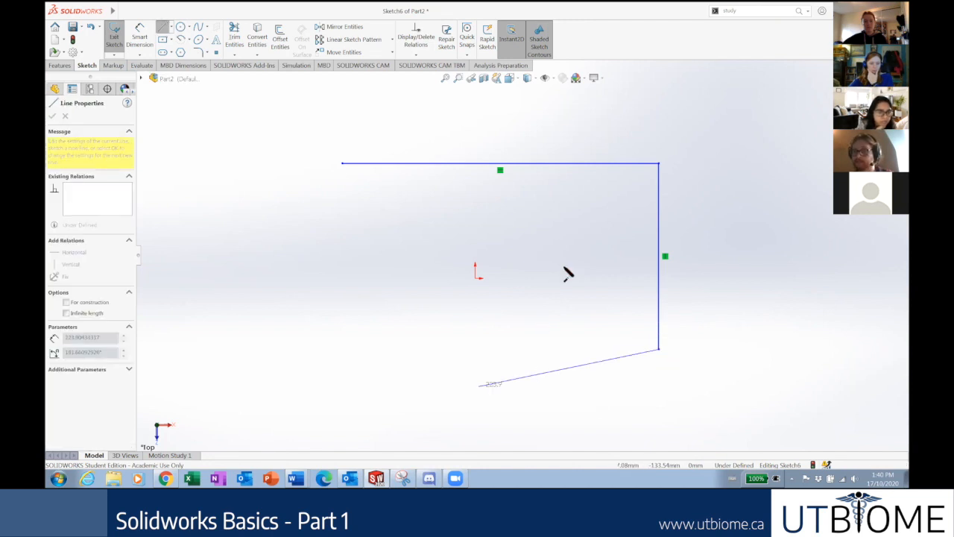
pyautogui.click(443, 286)
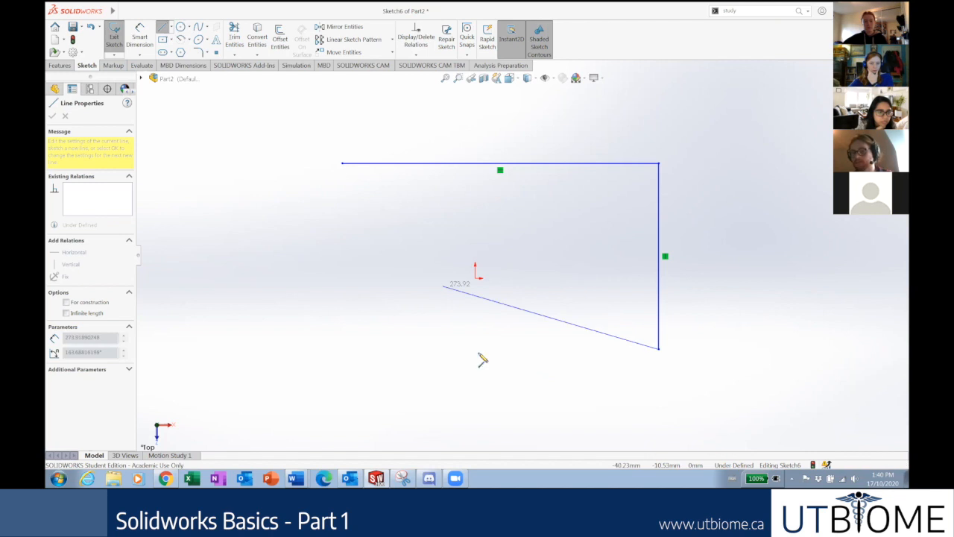
pyautogui.click(420, 299)
pyautogui.hotkey('ctrl', 'z')
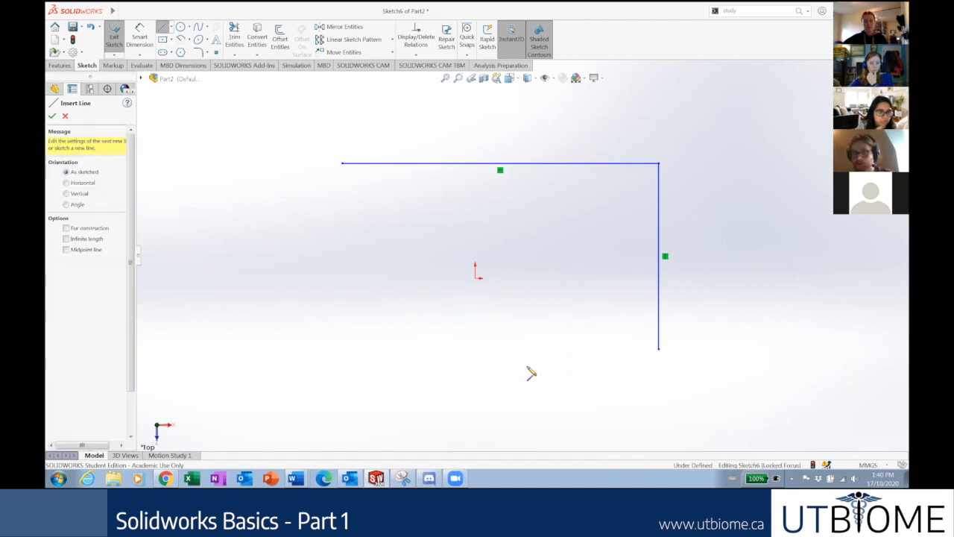
pyautogui.click(342, 163)
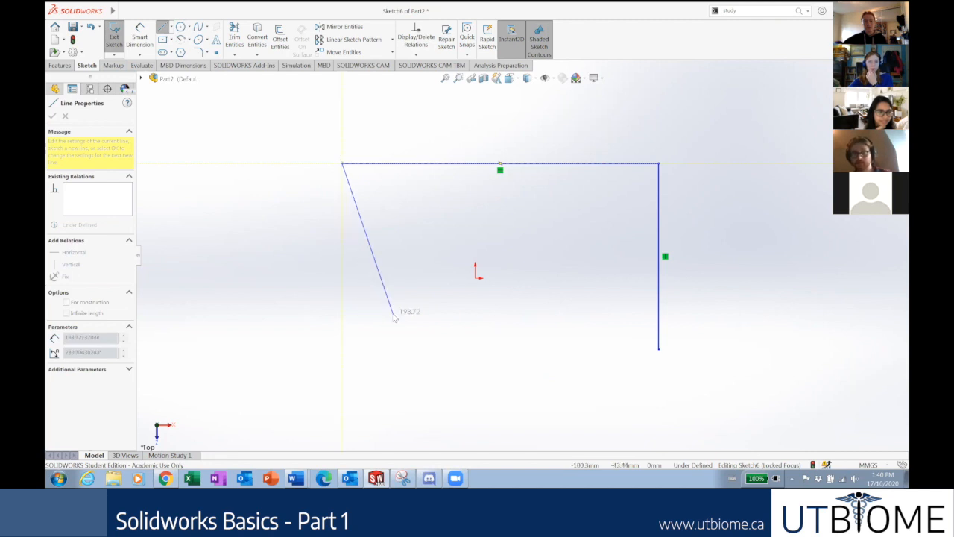
pyautogui.press('Escape')
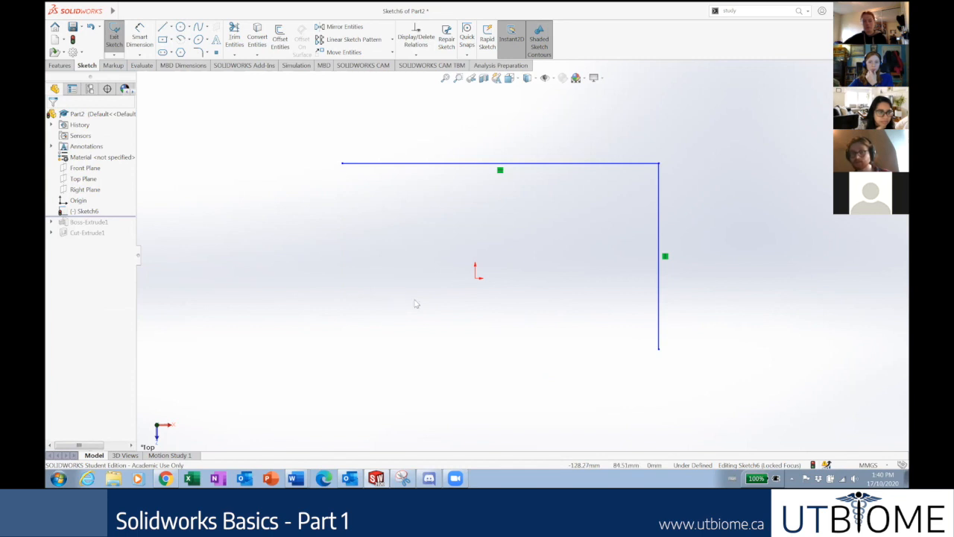
# Add further zigzag practice lines ending at the vertical line's bottom.
pyautogui.click(162, 27)
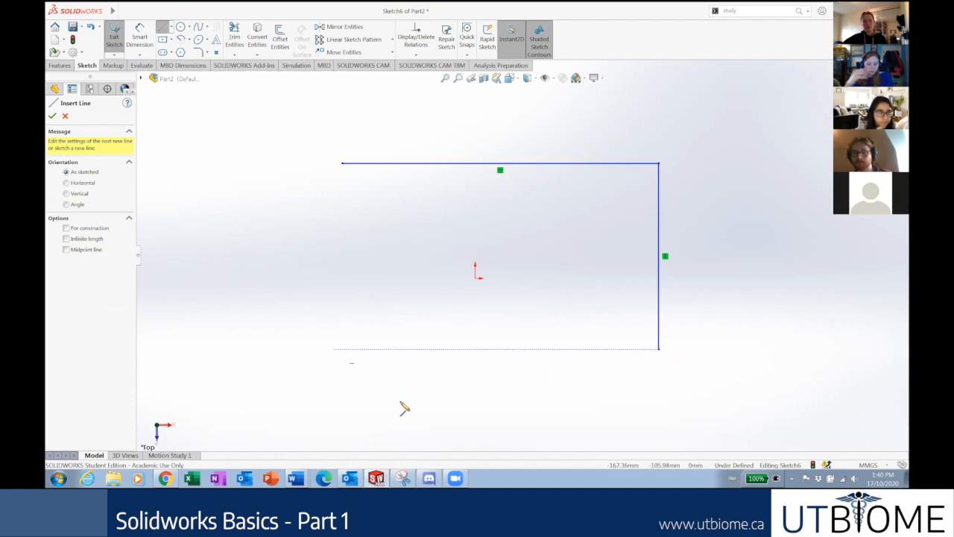
pyautogui.click(409, 244)
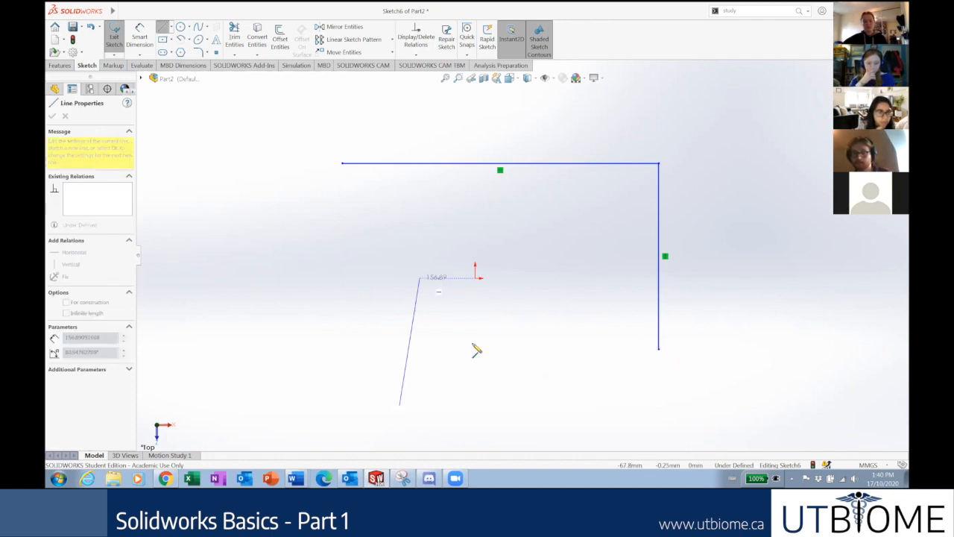
pyautogui.doubleClick(478, 364)
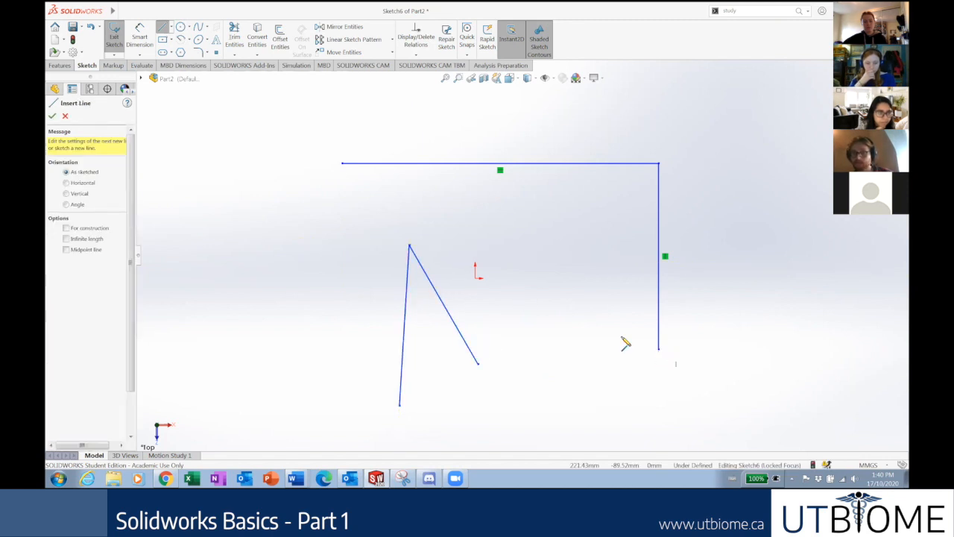
pyautogui.press('Escape')
pyautogui.moveTo(571, 259); pyautogui.dragTo(658, 348)
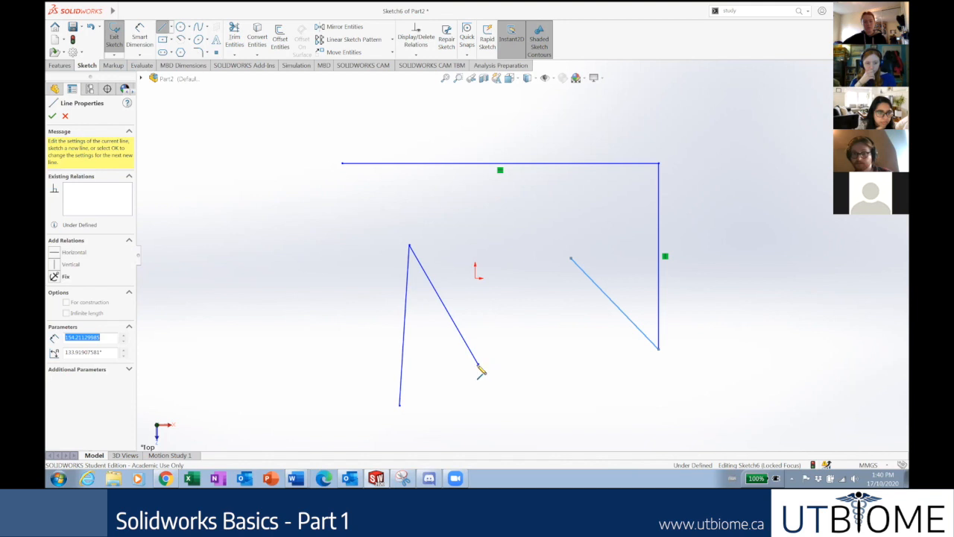
pyautogui.click(511, 402)
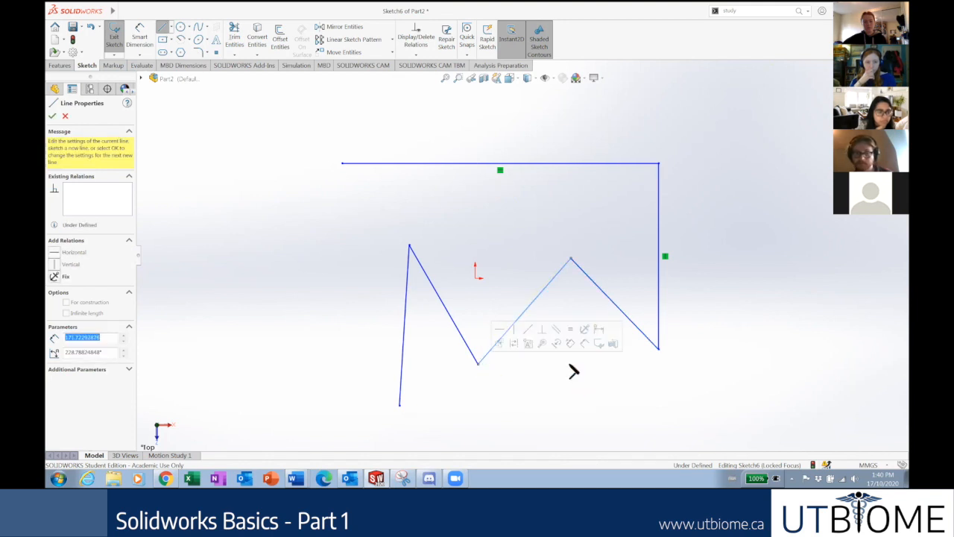
pyautogui.press('Escape')
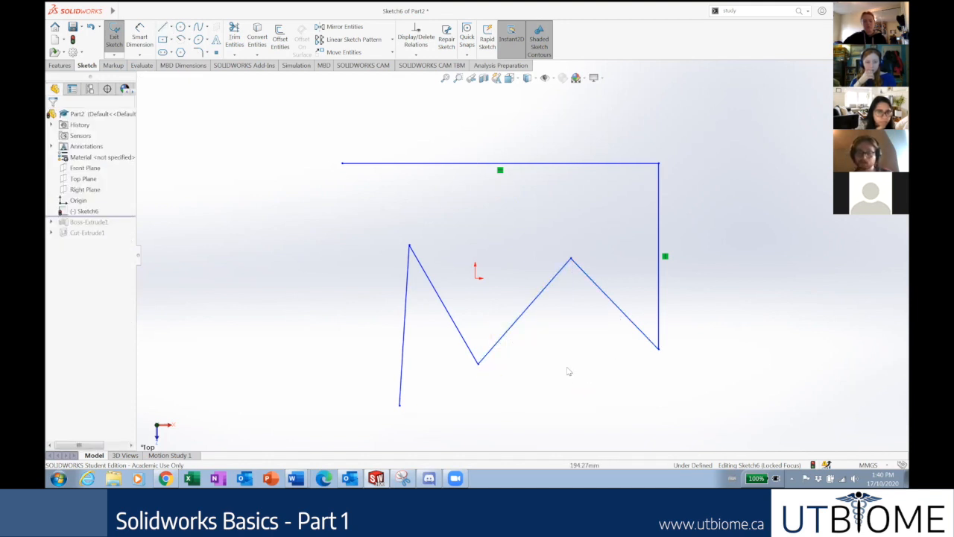
# Box-select all six practice lines and delete them.
pyautogui.scroll(1, 515, 374)
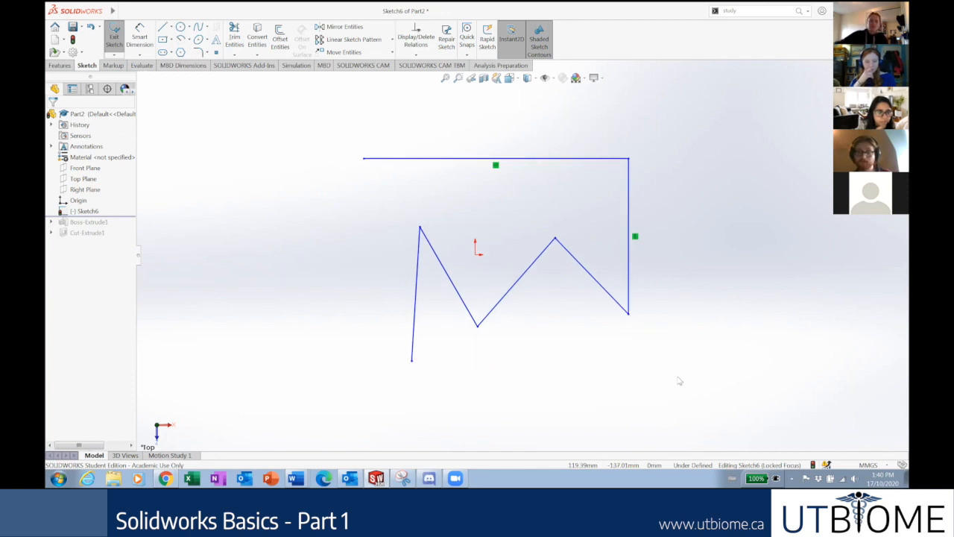
pyautogui.moveTo(678, 377); pyautogui.dragTo(348, 150)
pyautogui.press('Delete')
# Draw a vertical line up from the origin, redrawing it after a cancelled arc attempt.
pyautogui.click(162, 27)
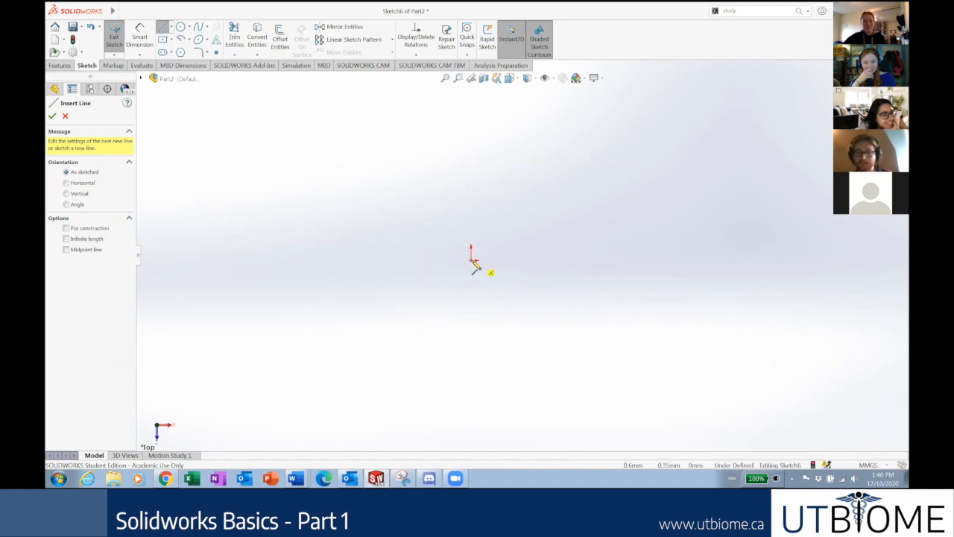
pyautogui.click(472, 260)
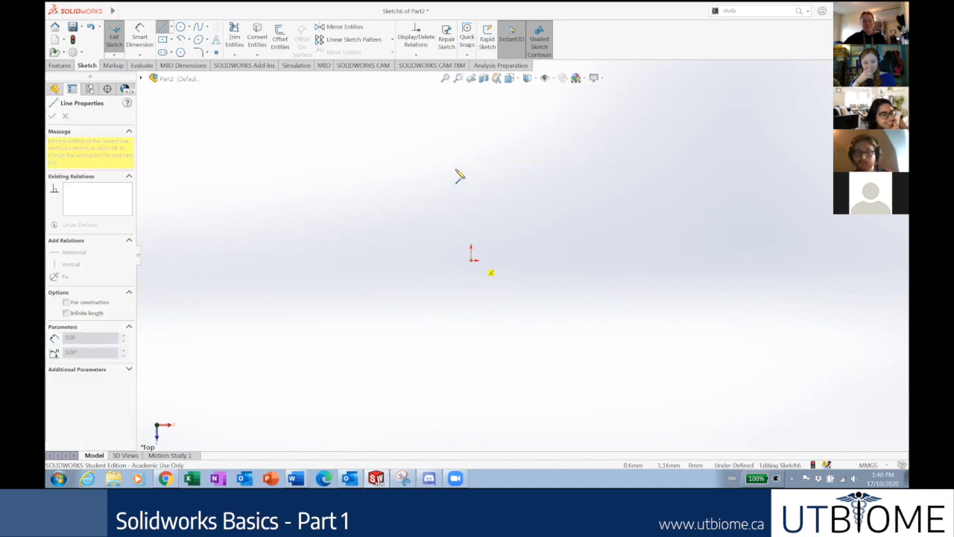
pyautogui.click(472, 125)
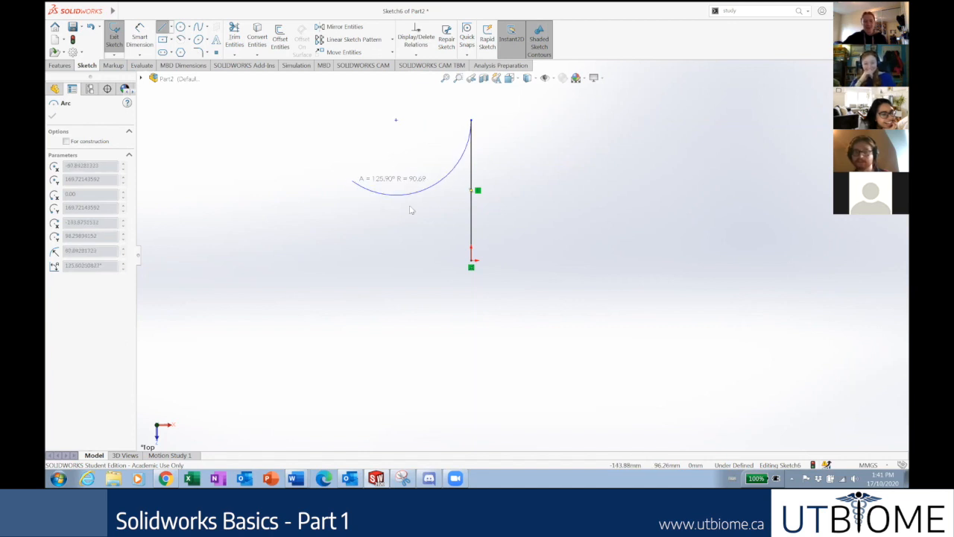
pyautogui.press('Escape')
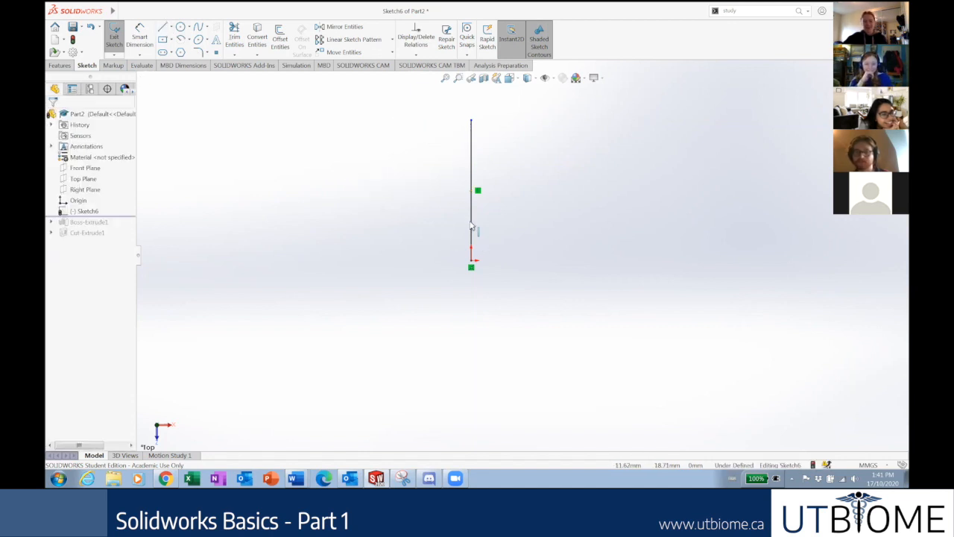
pyautogui.click(471, 216)
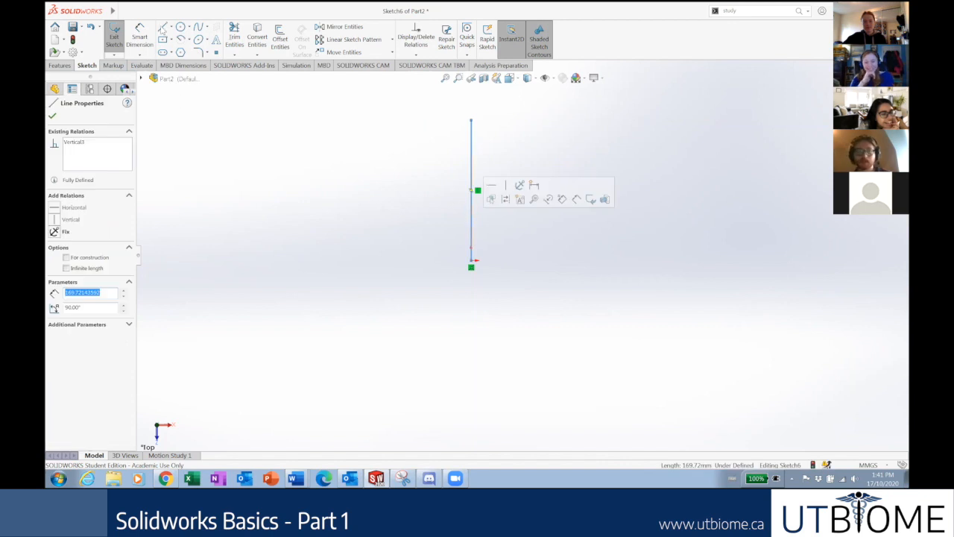
pyautogui.press('Delete')
pyautogui.press('l')
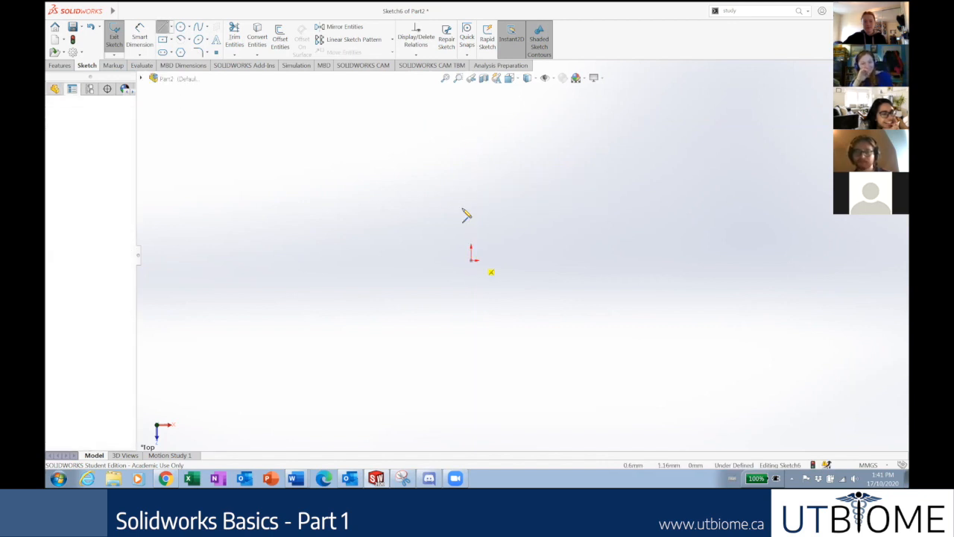
pyautogui.click(471, 133)
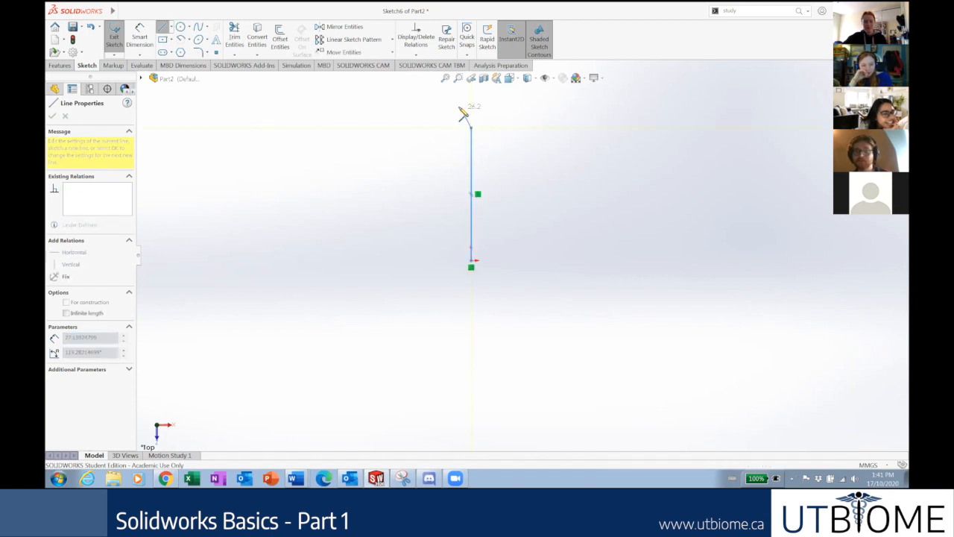
# Chain a rounded top arc, straight edges and a semicircular notch, closing the profile at the origin.
pyautogui.press('a')
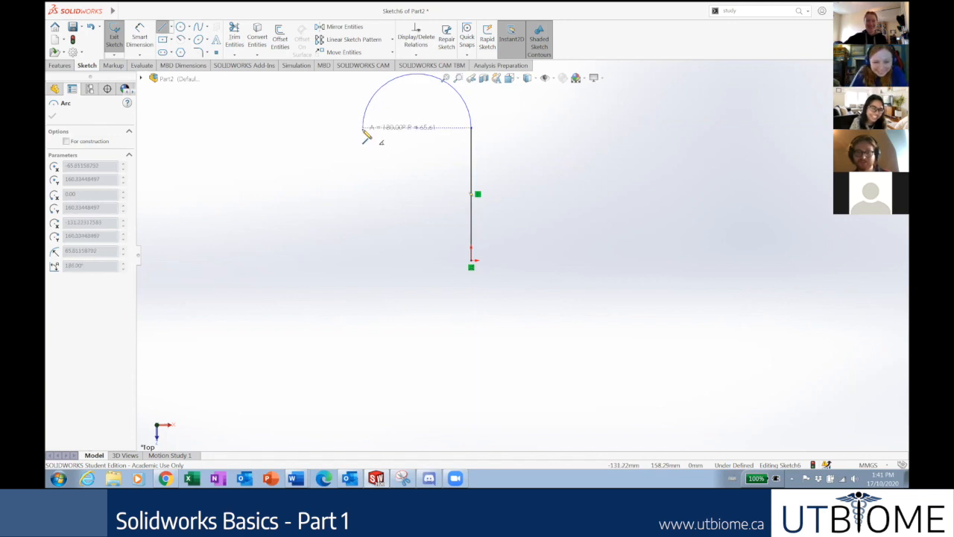
pyautogui.click(360, 154)
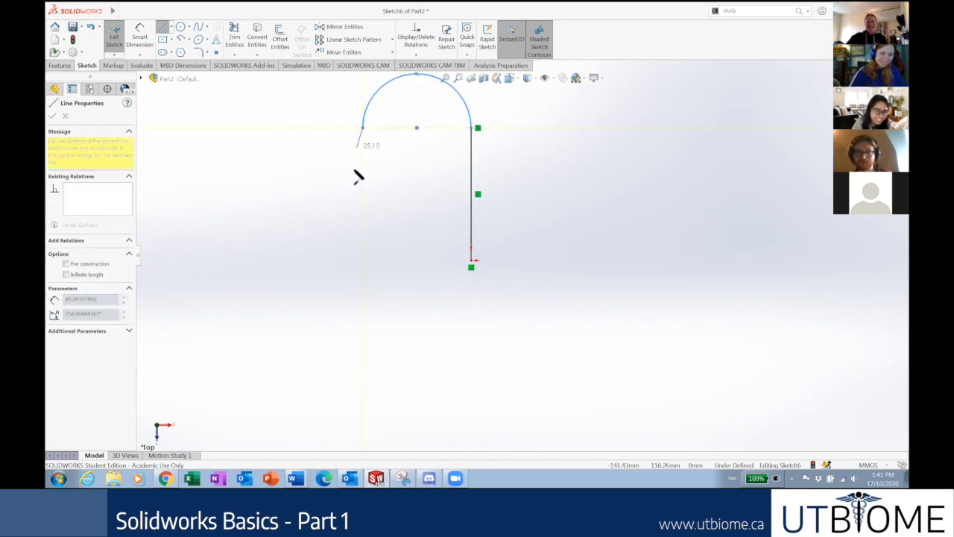
pyautogui.click(363, 272)
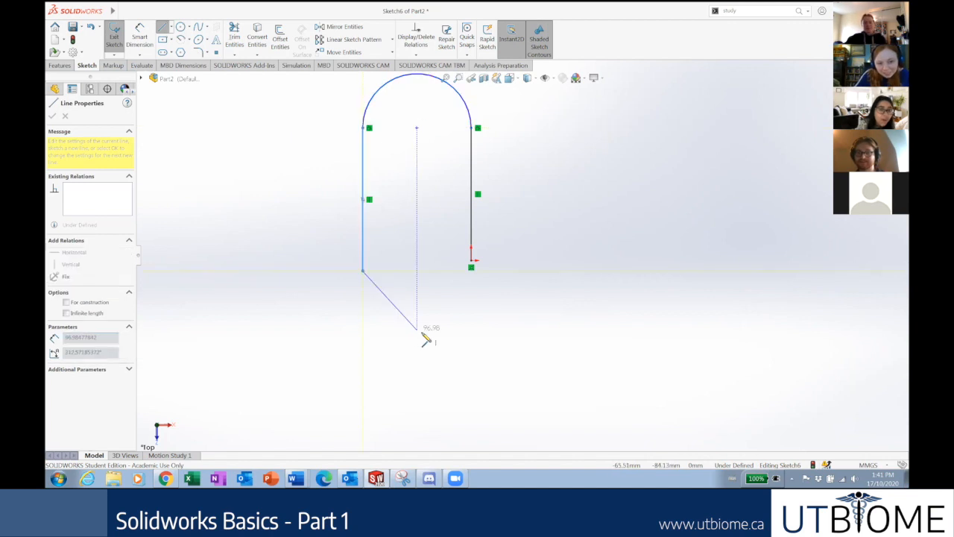
pyautogui.click(422, 331)
pyautogui.click(559, 319)
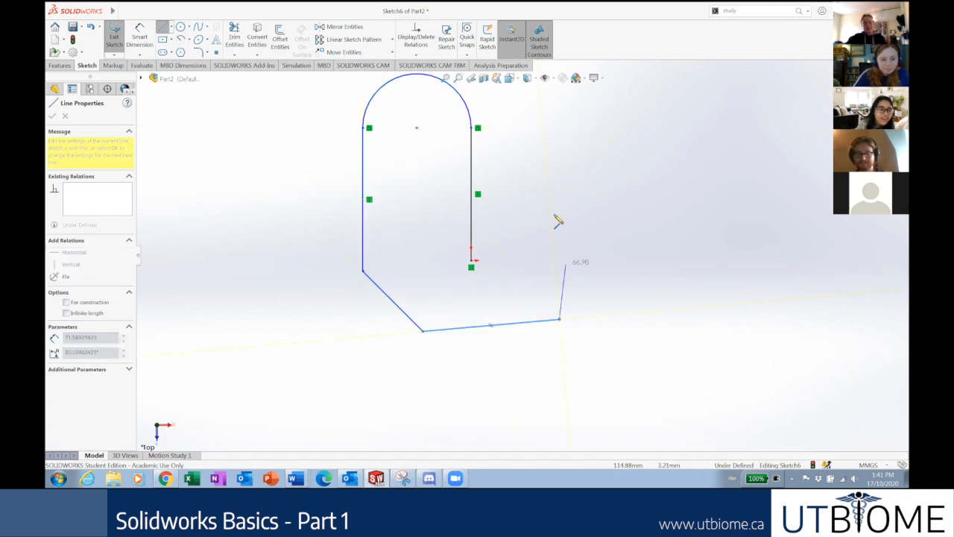
pyautogui.press('a')
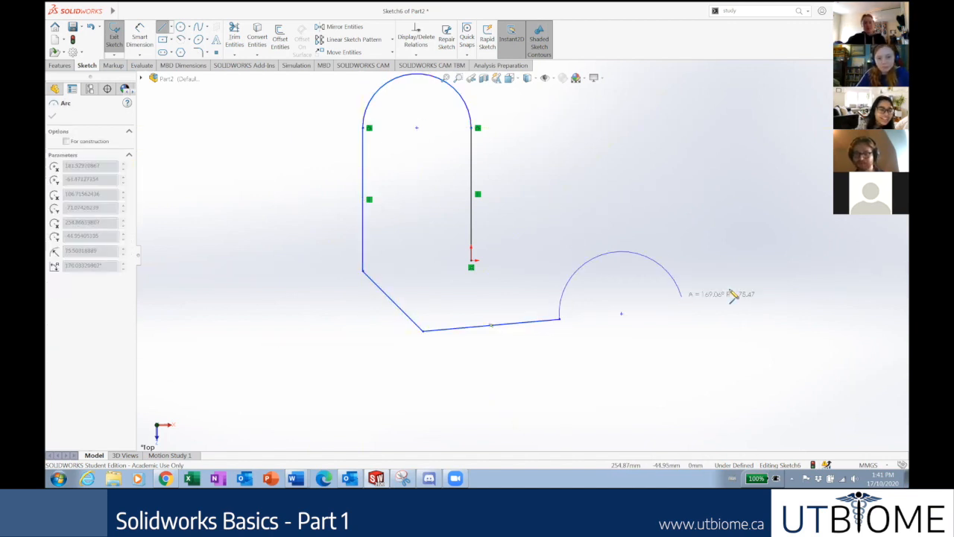
pyautogui.click(681, 296)
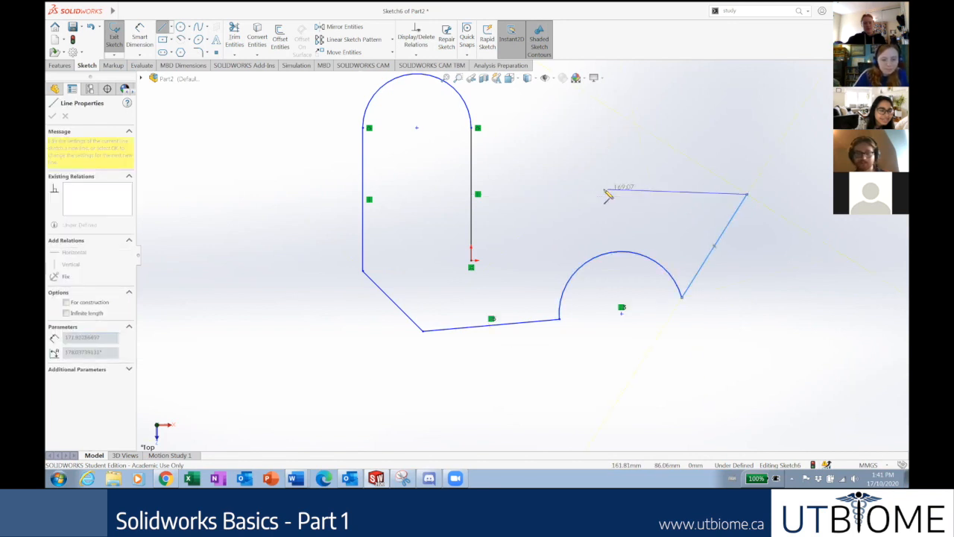
pyautogui.click(472, 260)
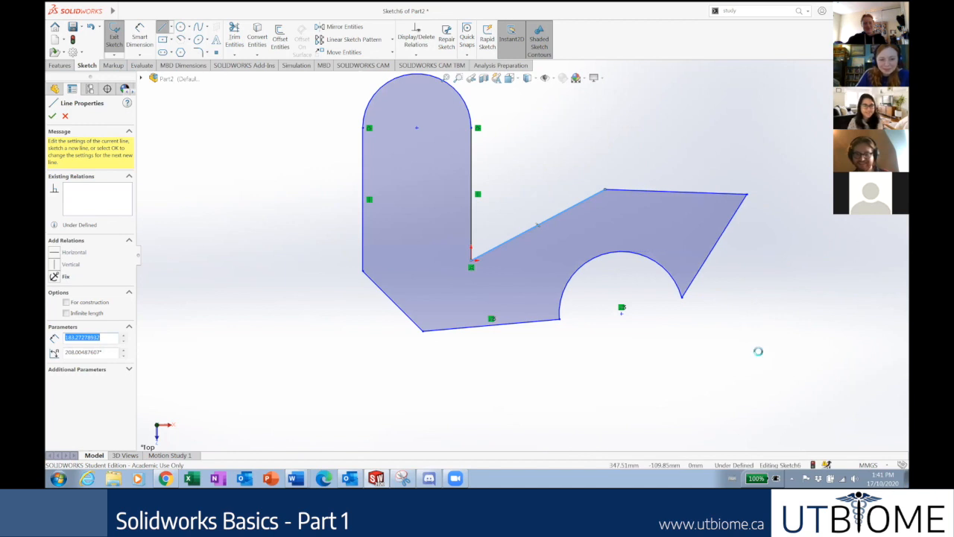
pyautogui.press('Escape')
pyautogui.scroll(2, 672, 307)
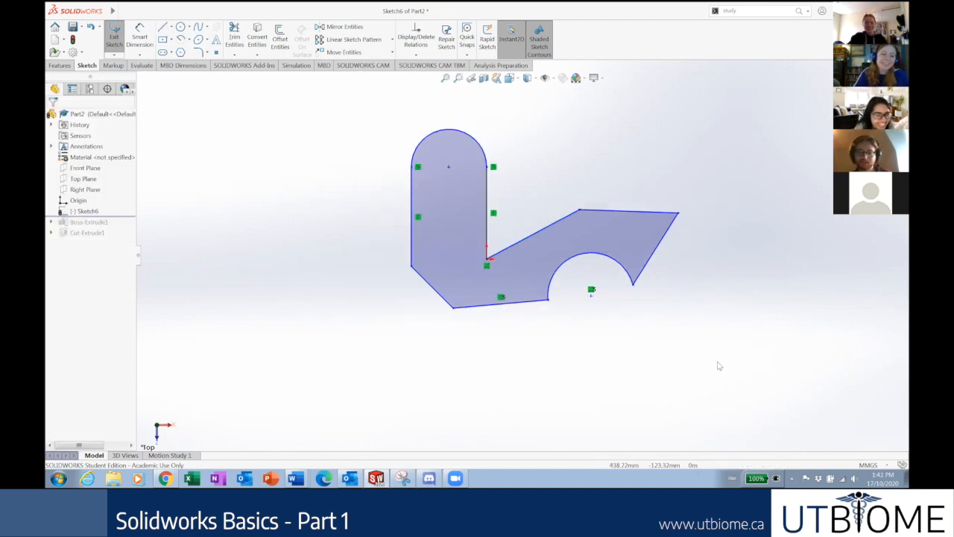
# Box-select the entire closed profile with its arc and notch and delete it.
pyautogui.moveTo(726, 339)
pyautogui.mouseDown()
pyautogui.moveTo(367, 132)
pyautogui.moveTo(367, 118)
pyautogui.mouseUp()
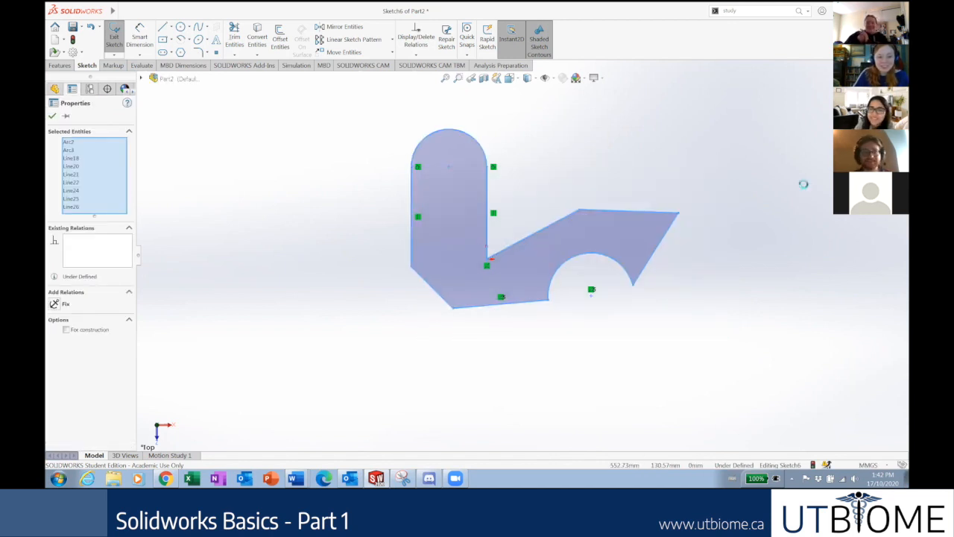
pyautogui.press('Delete')
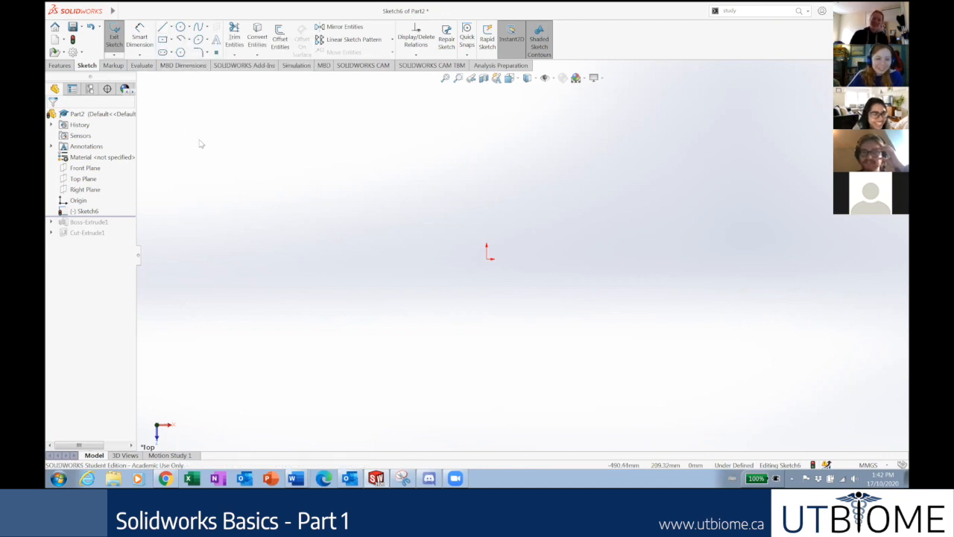
# Check the Line type choices, then draw and undo a trial line from the origin.
pyautogui.click(172, 28)
pyautogui.click(172, 29)
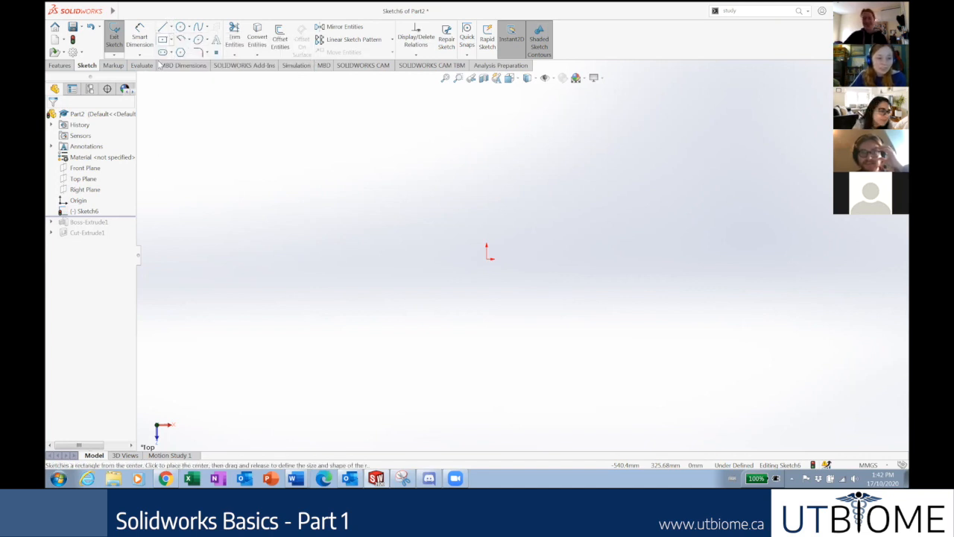
pyautogui.click(163, 29)
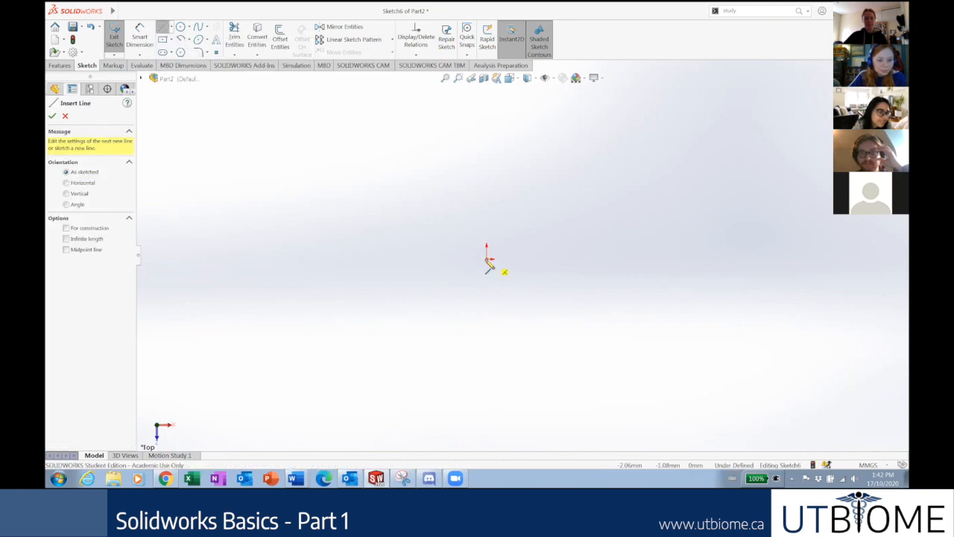
pyautogui.moveTo(486, 259)
pyautogui.mouseDown()
pyautogui.moveTo(596, 117)
pyautogui.moveTo(618, 124)
pyautogui.mouseUp()
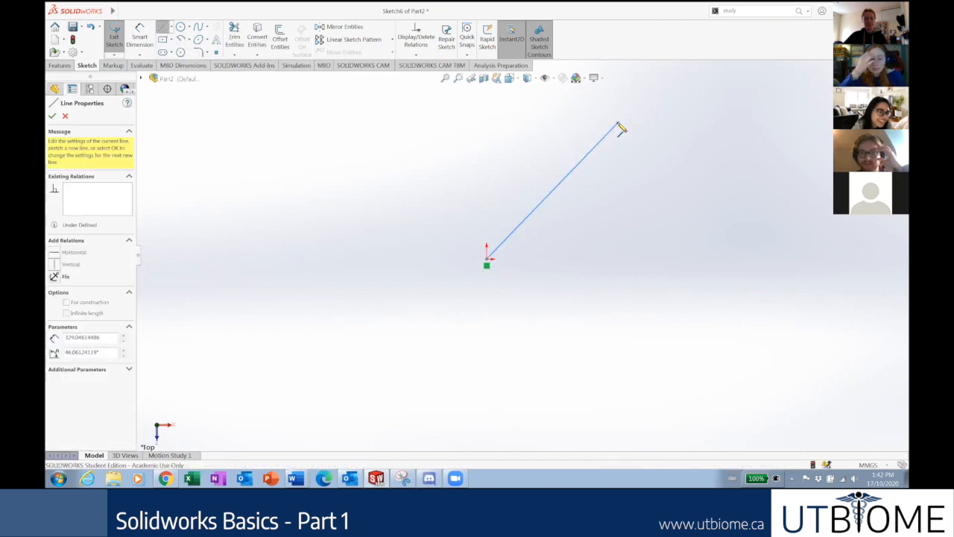
pyautogui.hotkey('ctrl', 'z')
pyautogui.press('Escape')
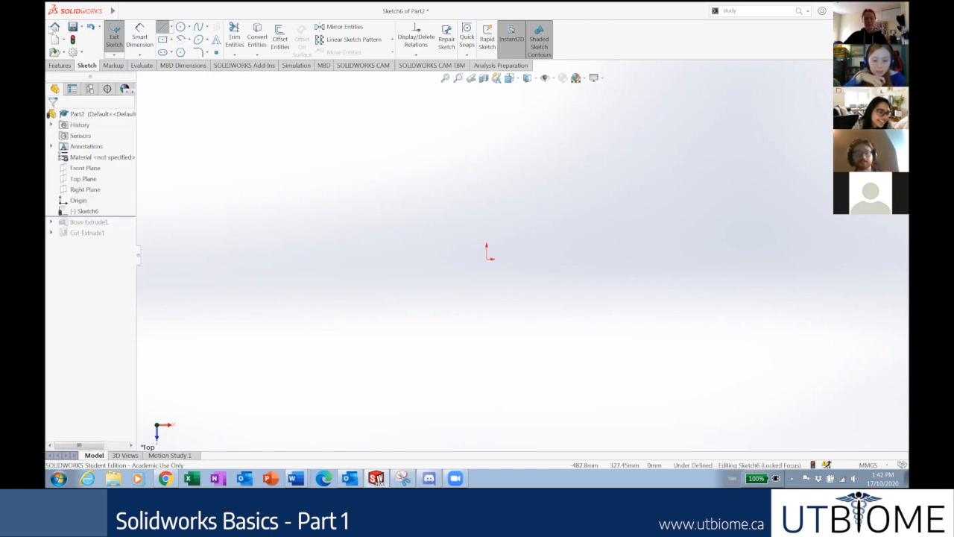
# Draw a single diagonal line from the origin up to the right.
pyautogui.click(164, 28)
pyautogui.click(506, 270)
pyautogui.click(649, 141)
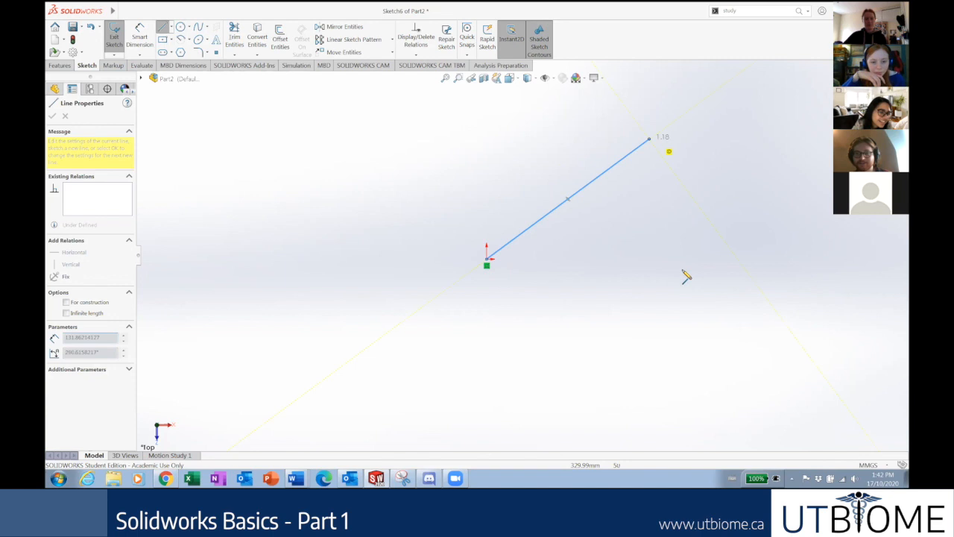
pyautogui.press('Escape')
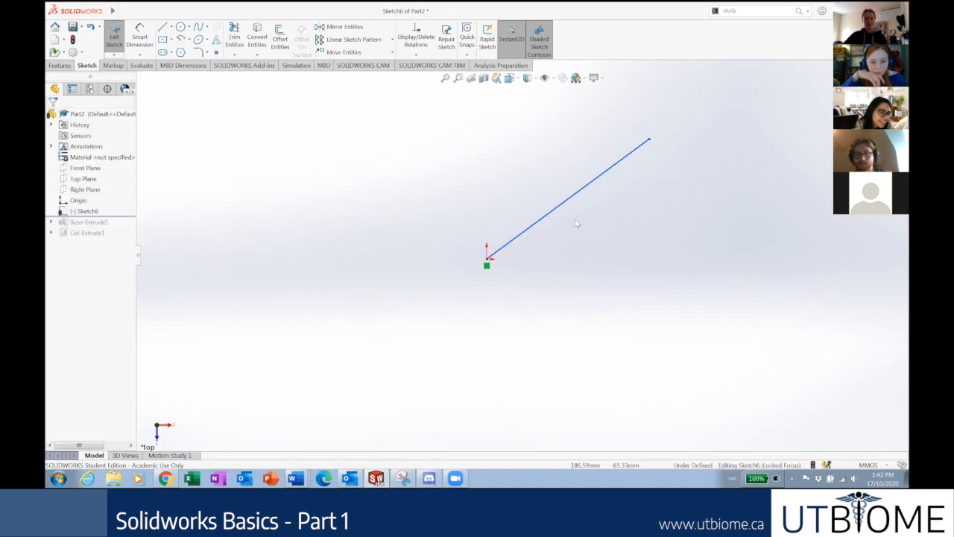
pyautogui.click(561, 210)
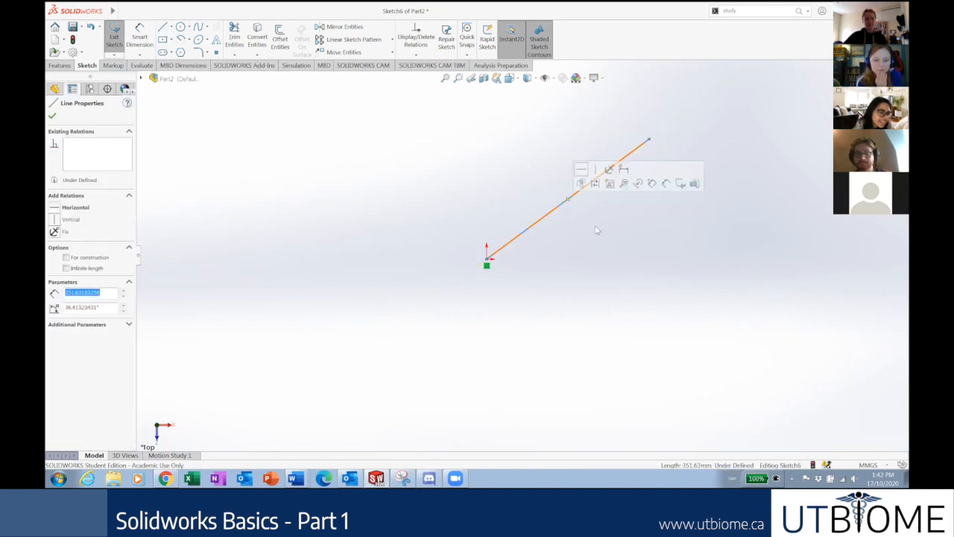
pyautogui.click(597, 292)
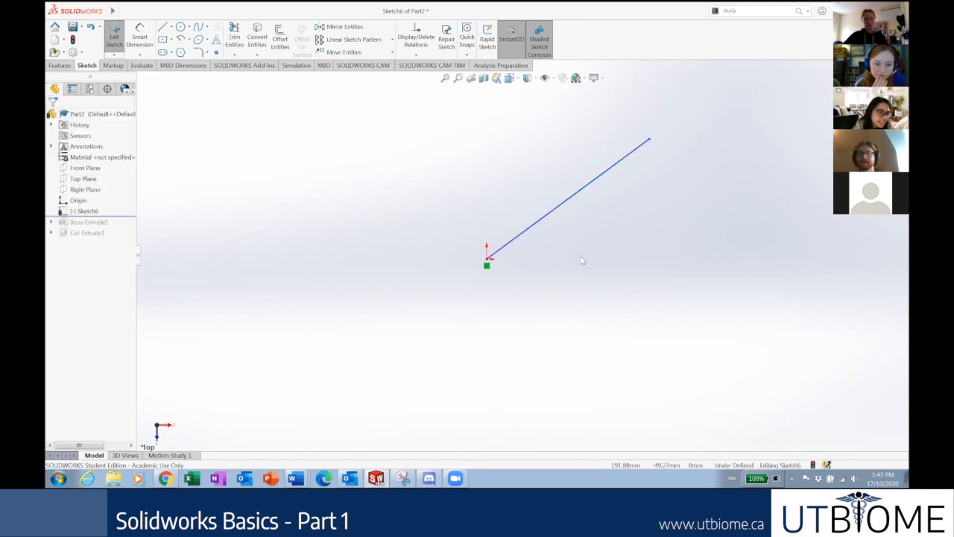
pyautogui.click(180, 26)
# Draw a test circle, then box-select and delete it.
pyautogui.click(302, 166)
pyautogui.click(340, 281)
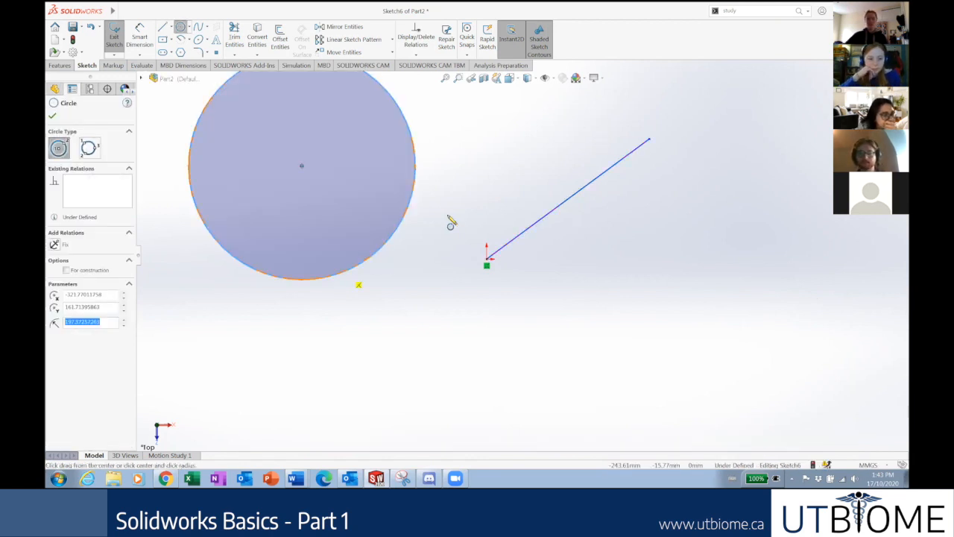
pyautogui.scroll(3, 507, 216)
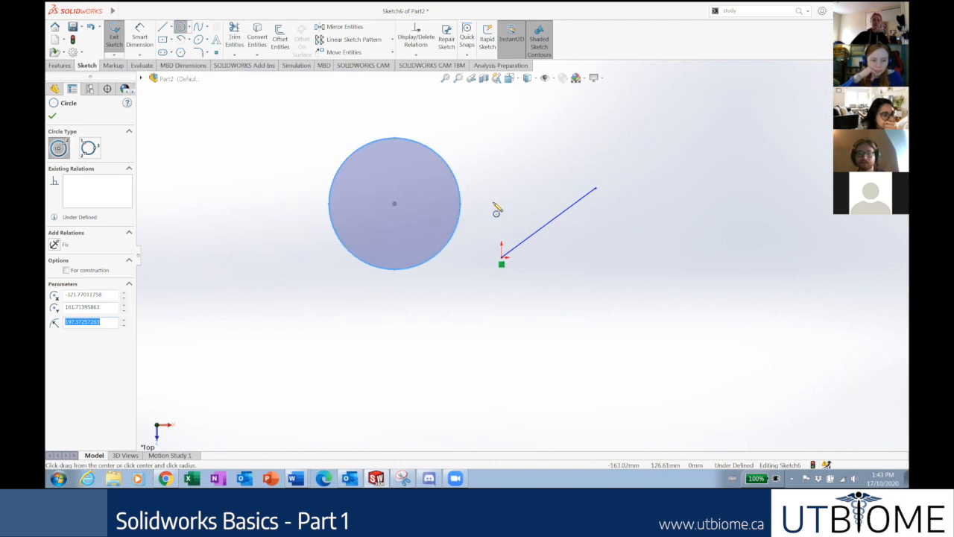
pyautogui.click(52, 117)
pyautogui.moveTo(441, 293); pyautogui.dragTo(330, 128)
pyautogui.moveTo(459, 274); pyautogui.dragTo(331, 128)
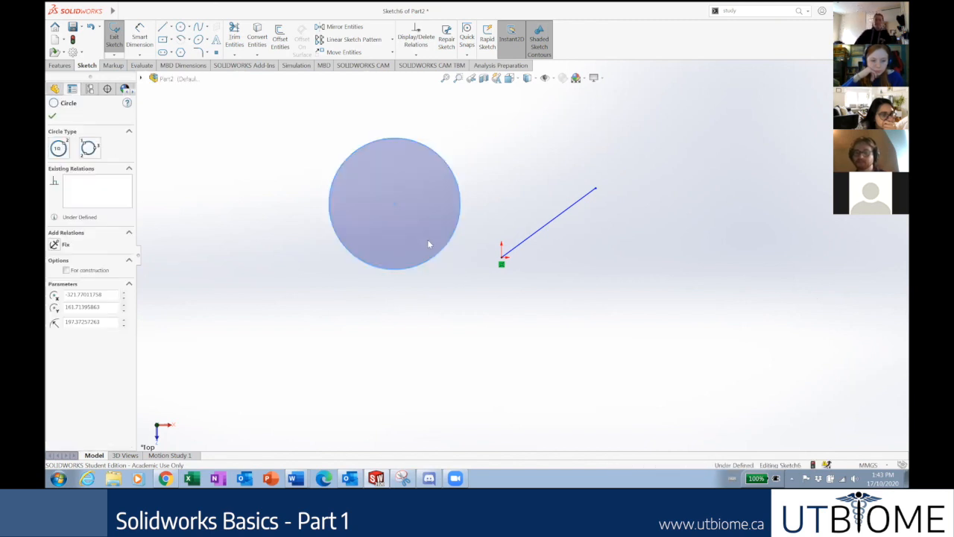
pyautogui.press('Delete')
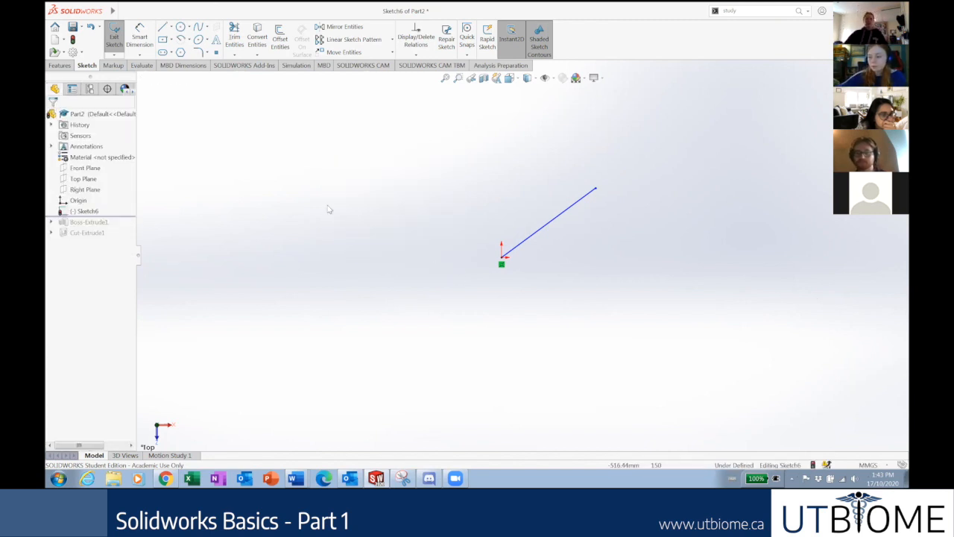
# Select and delete the diagonal line from the origin.
pyautogui.click(570, 211)
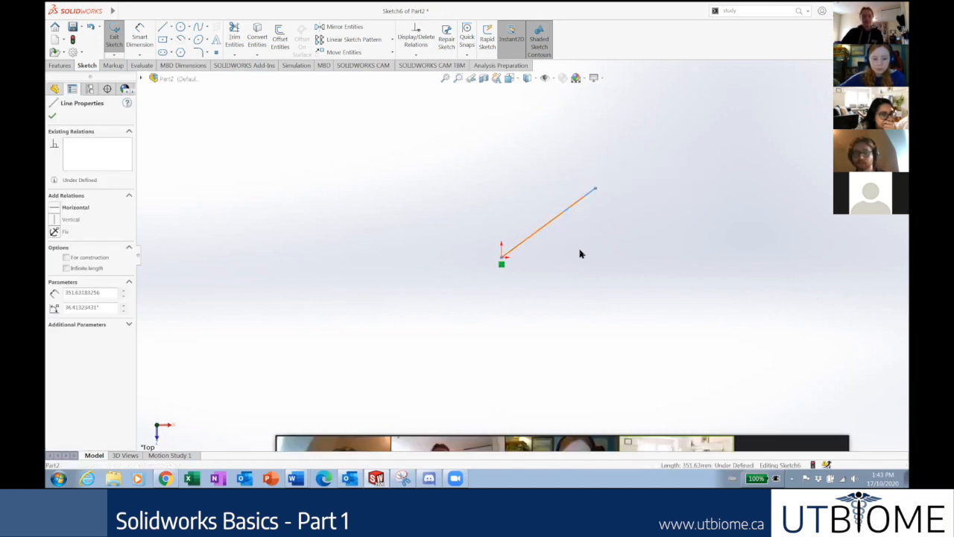
pyautogui.click(450, 184)
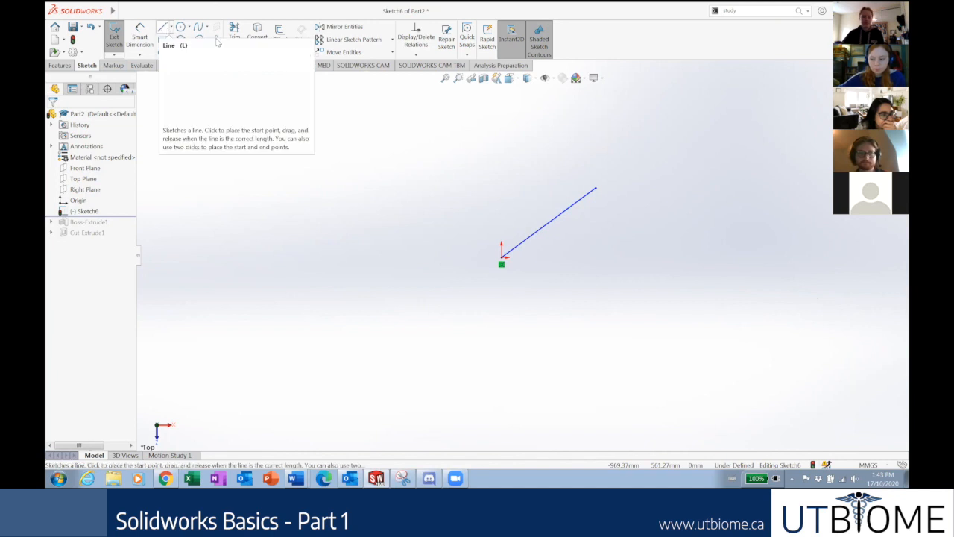
pyautogui.click(538, 230)
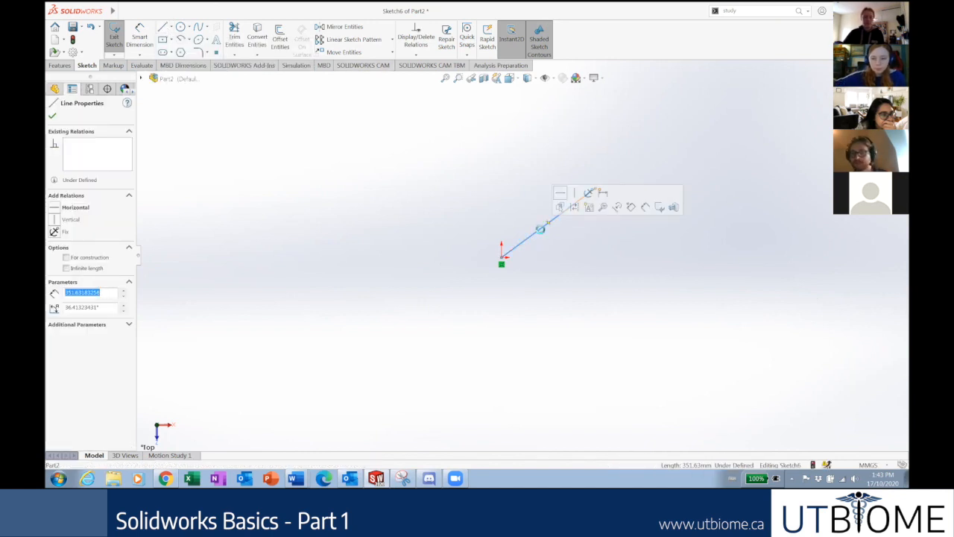
pyautogui.press('Delete')
# Draw a vertical line on the left, about 511.90 long.
pyautogui.click(163, 26)
pyautogui.click(320, 153)
pyautogui.click(322, 315)
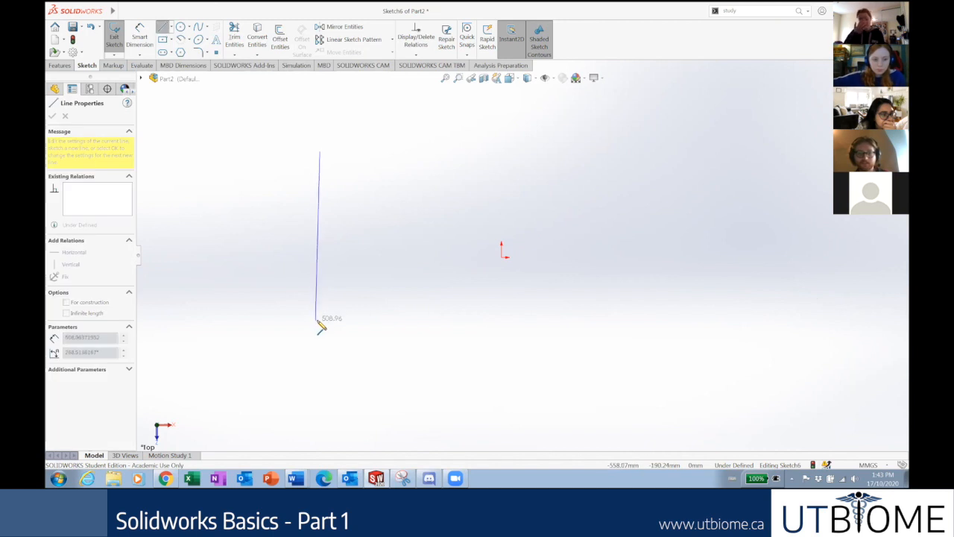
pyautogui.doubleClick(323, 325)
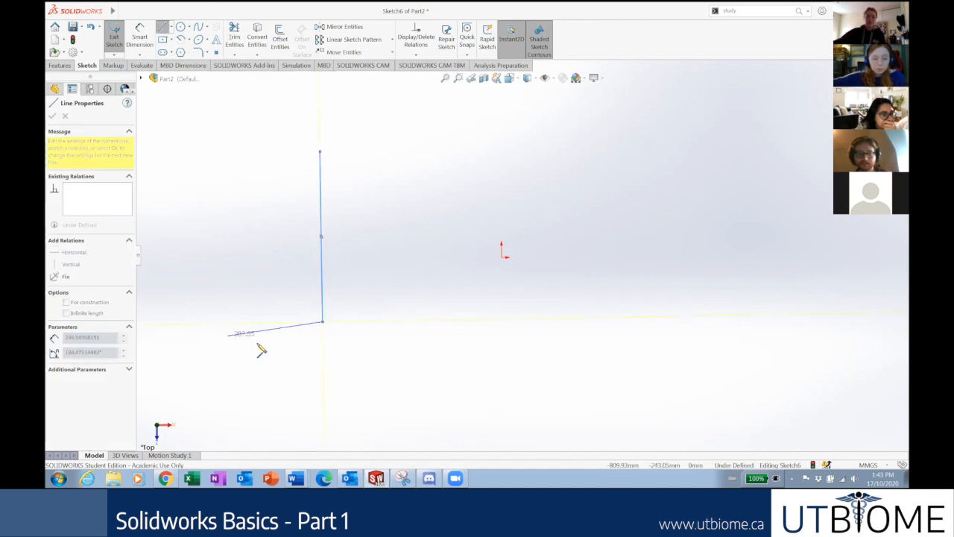
pyautogui.press('Escape')
pyautogui.press('Escape')
pyautogui.click(323, 275)
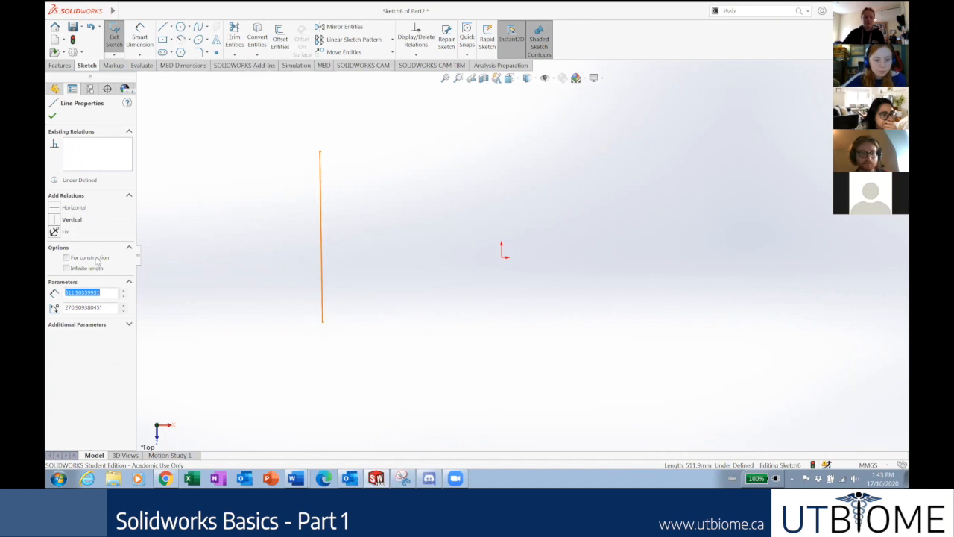
pyautogui.click(673, 277)
# Draw a second vertical line on the right, level with the left one.
pyautogui.click(162, 28)
pyautogui.click(634, 146)
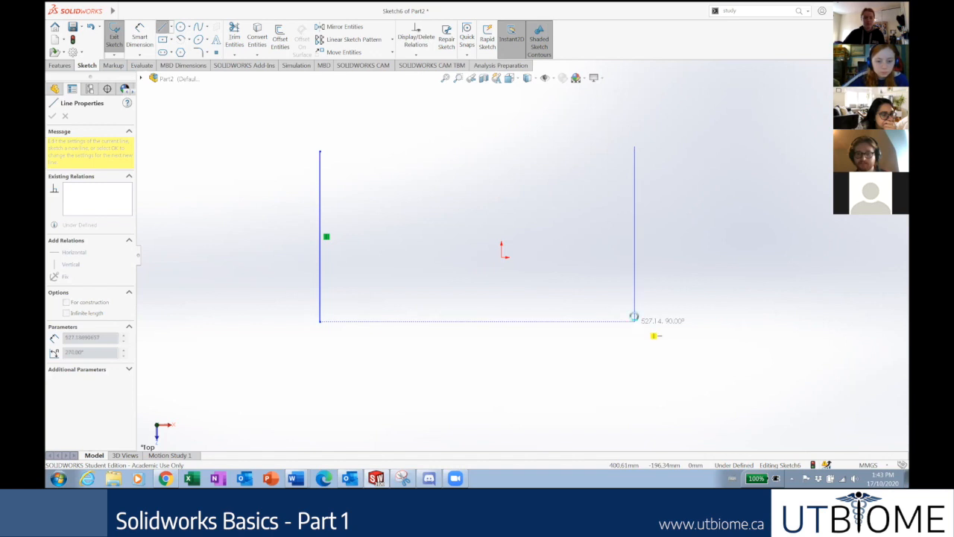
pyautogui.click(633, 321)
pyautogui.press('Escape')
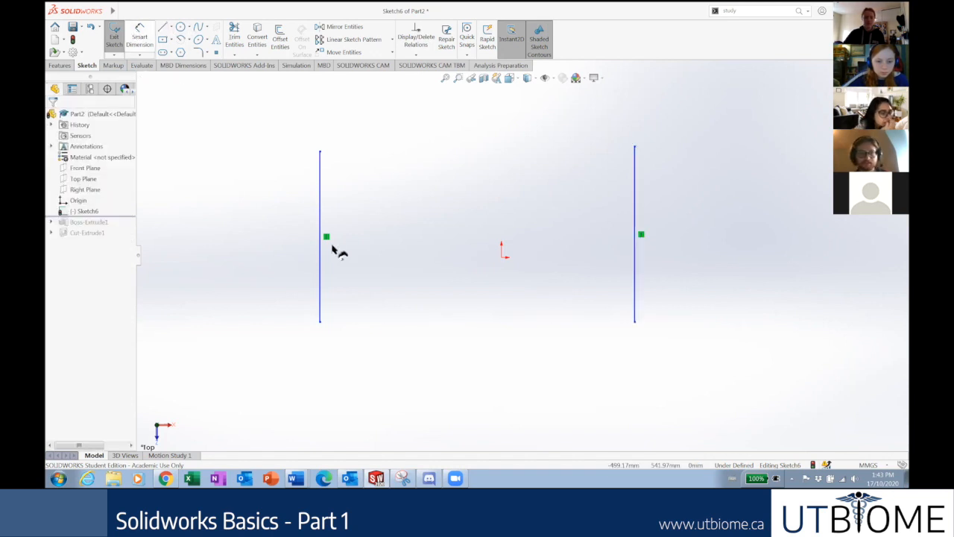
pyautogui.moveTo(332, 246); pyautogui.dragTo(333, 232, button='right')
pyautogui.click(321, 254)
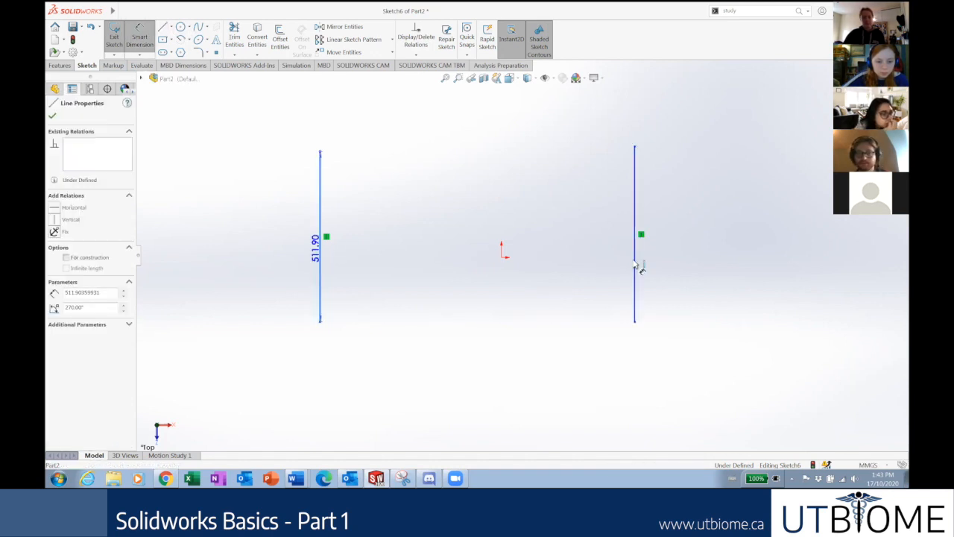
# Dimension the distance between the two vertical lines as 100.
pyautogui.click(635, 266)
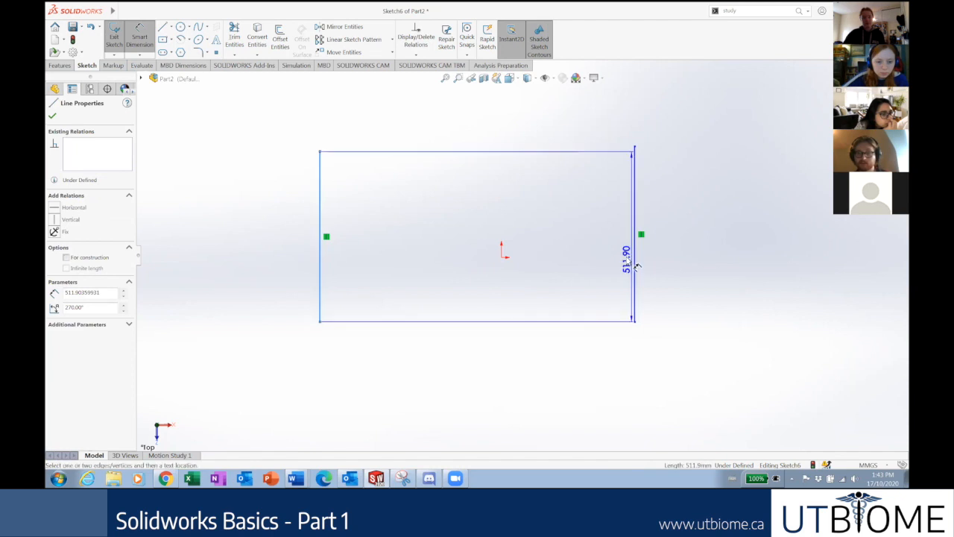
pyautogui.click(504, 174)
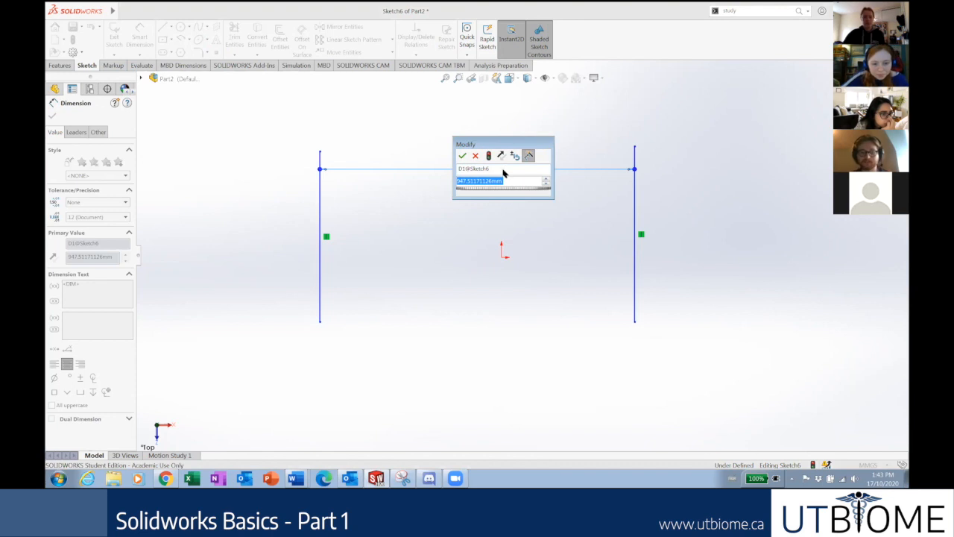
pyautogui.write('100')
pyautogui.press('Return')
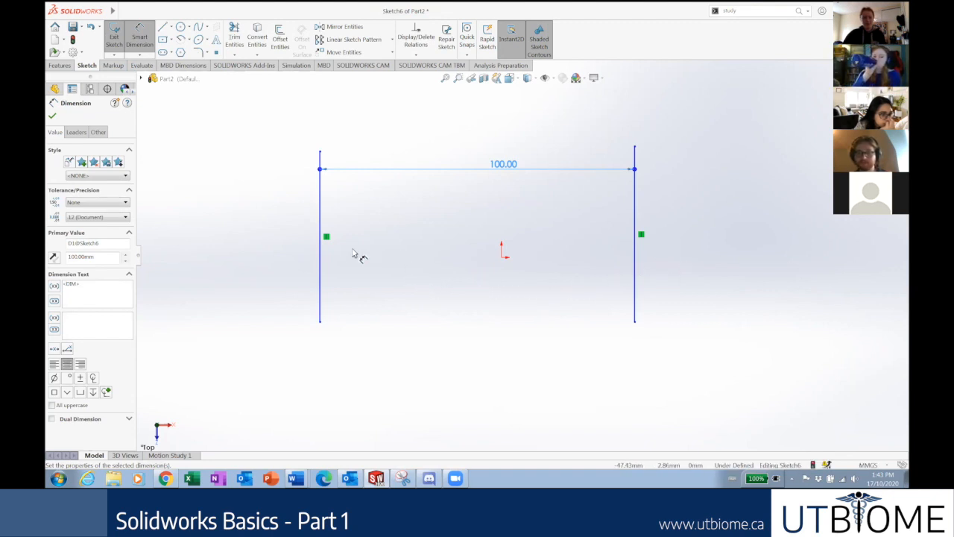
pyautogui.press('Escape')
pyautogui.press('Escape')
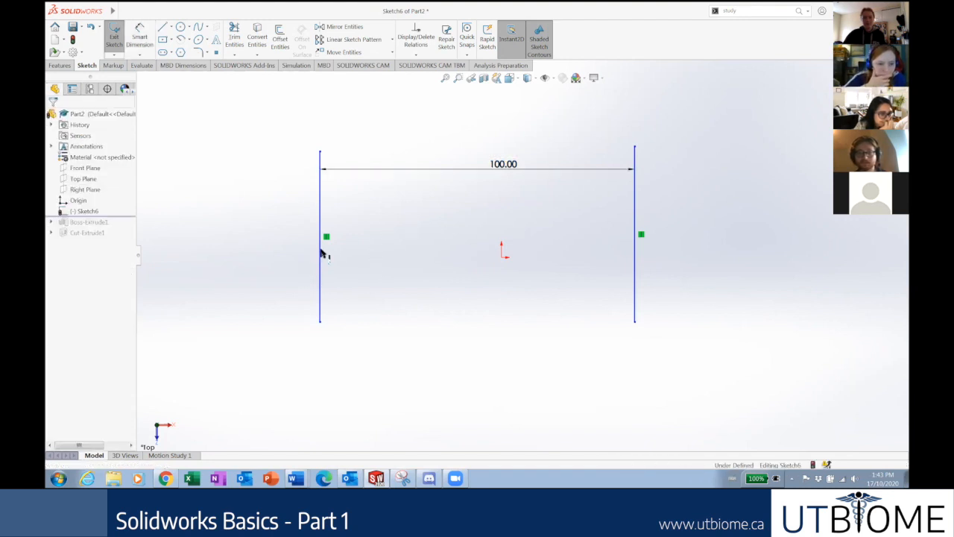
# Set the left vertical line's length dimension to 100.
pyautogui.click(321, 287)
pyautogui.moveTo(322, 283); pyautogui.dragTo(323, 304)
pyautogui.click(637, 261)
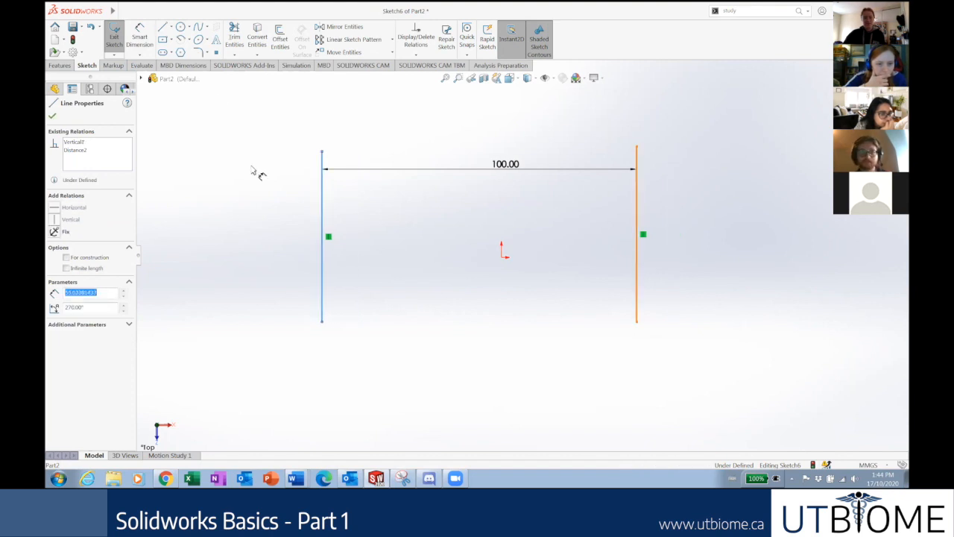
pyautogui.click(322, 273)
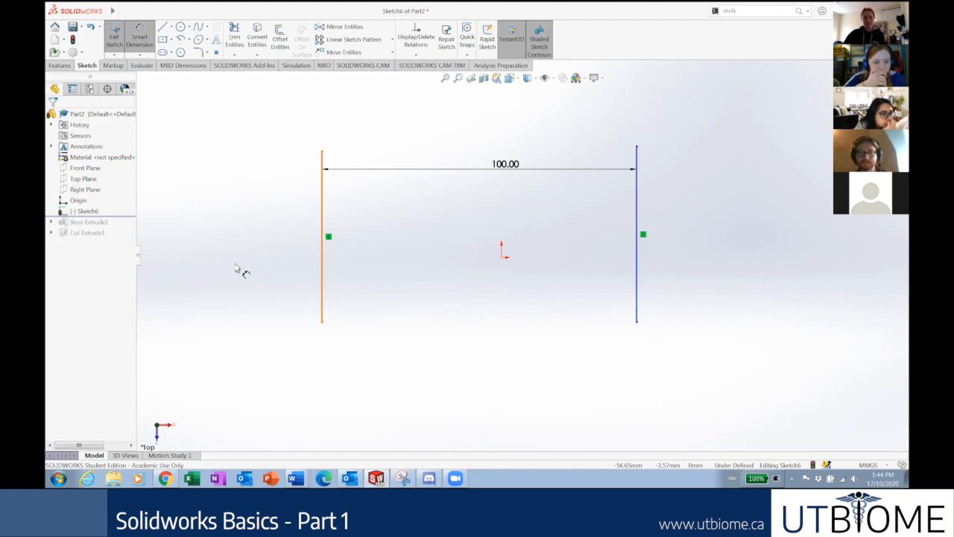
pyautogui.click(235, 267)
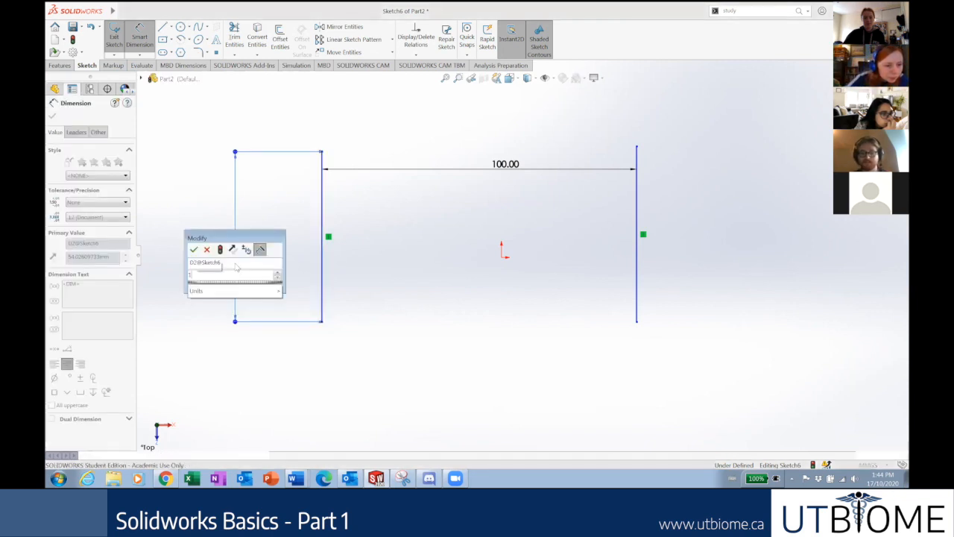
pyautogui.press('Return')
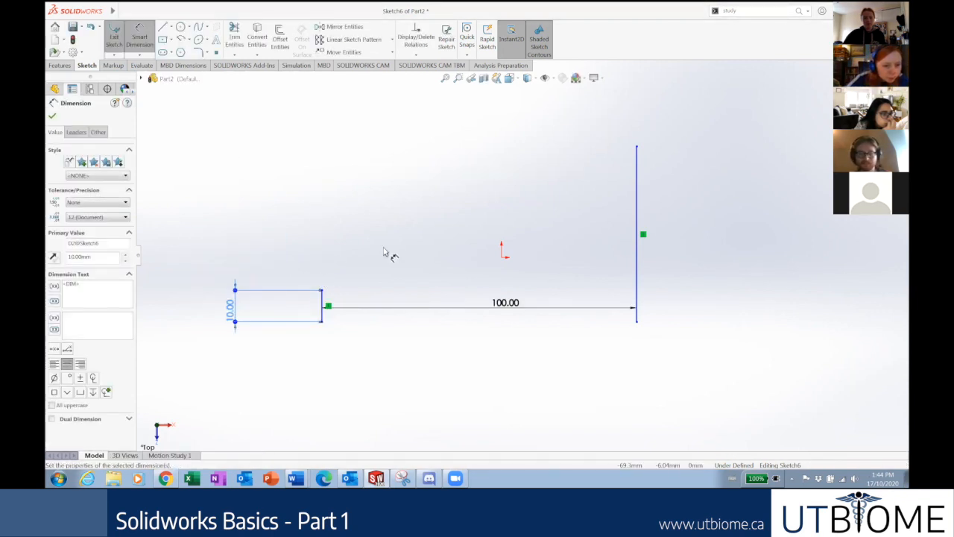
pyautogui.press('Escape')
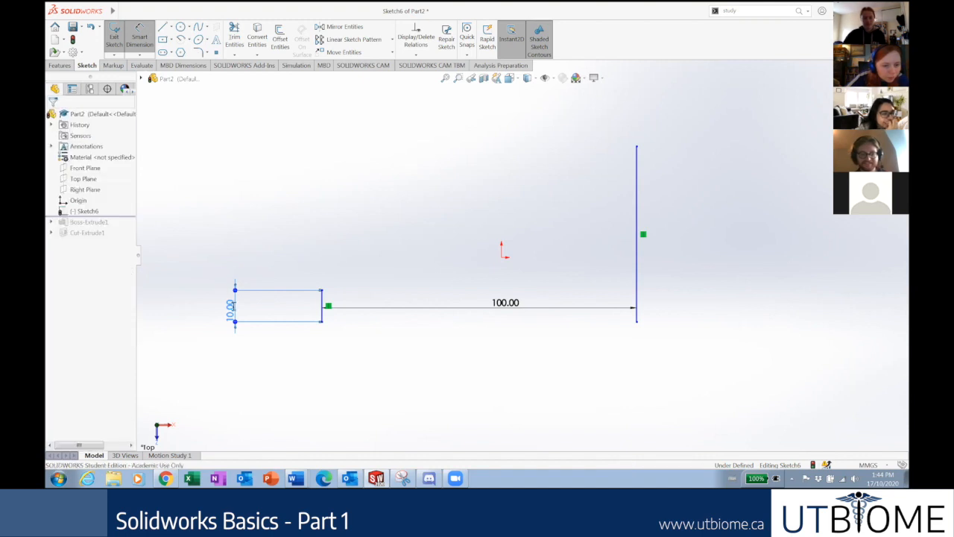
pyautogui.doubleClick(232, 308)
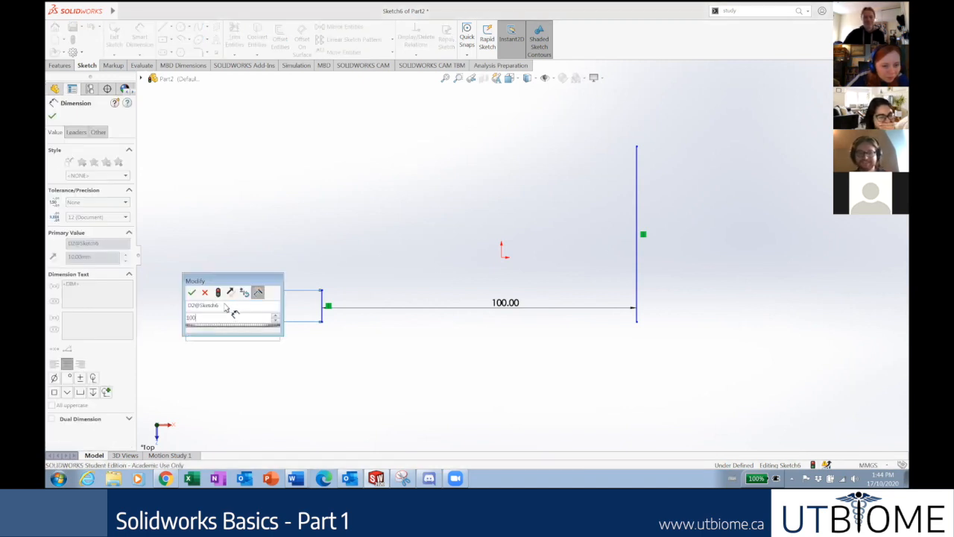
pyautogui.write('100')
pyautogui.press('Return')
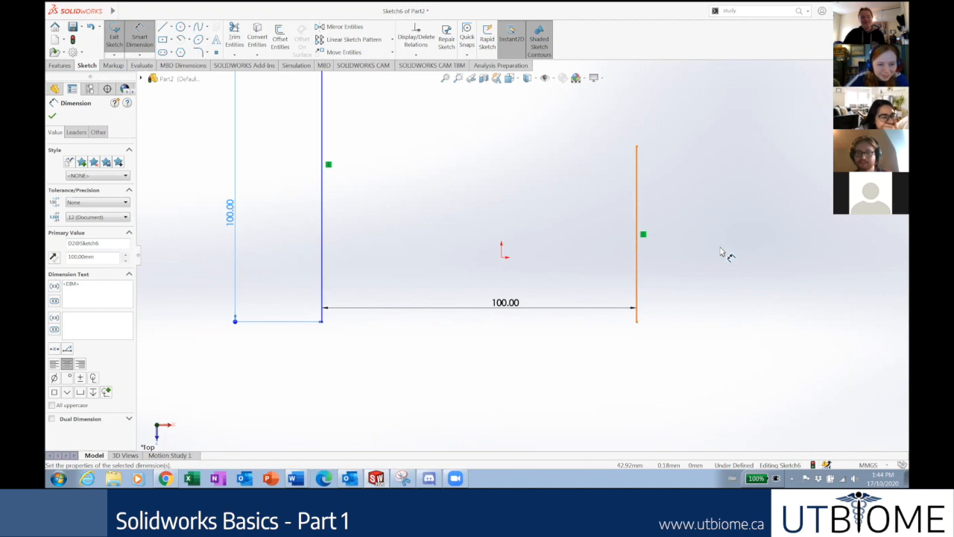
# Dimension the right vertical line's length as 75.
pyautogui.click(637, 246)
pyautogui.click(714, 246)
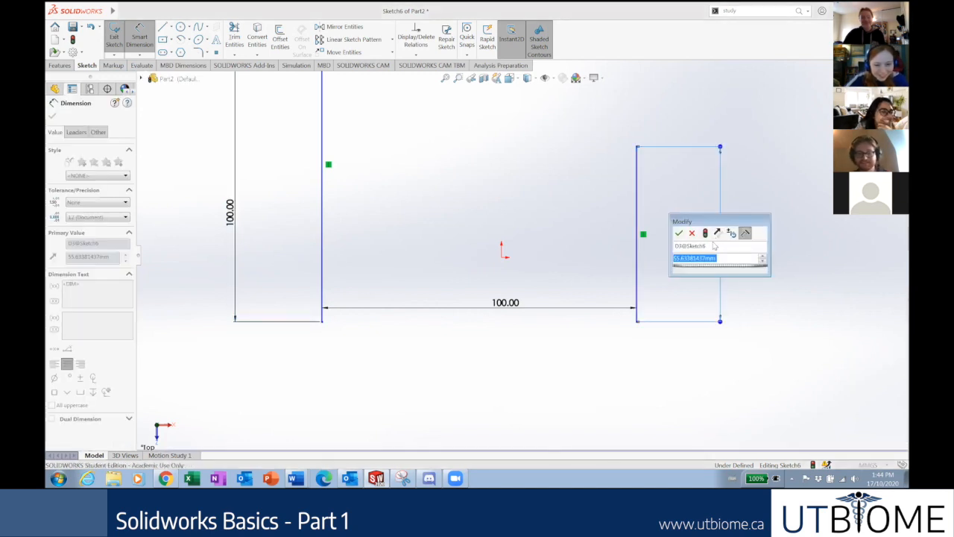
pyautogui.write('75')
pyautogui.press('Return')
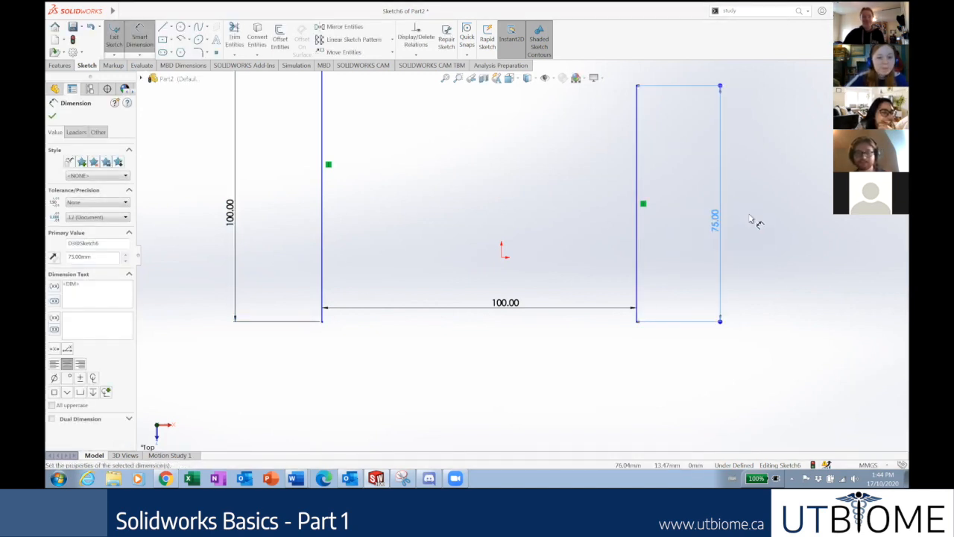
pyautogui.scroll(4, 756, 222)
pyautogui.press('Escape')
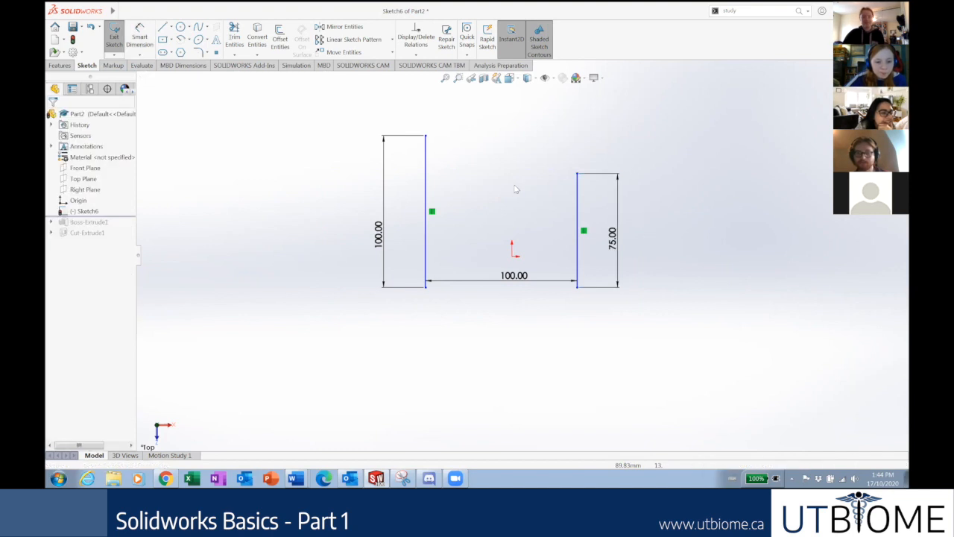
# Nudge the left line and drag the right line's bottom endpoint around.
pyautogui.click(428, 288)
pyautogui.moveTo(439, 285); pyautogui.dragTo(426, 283)
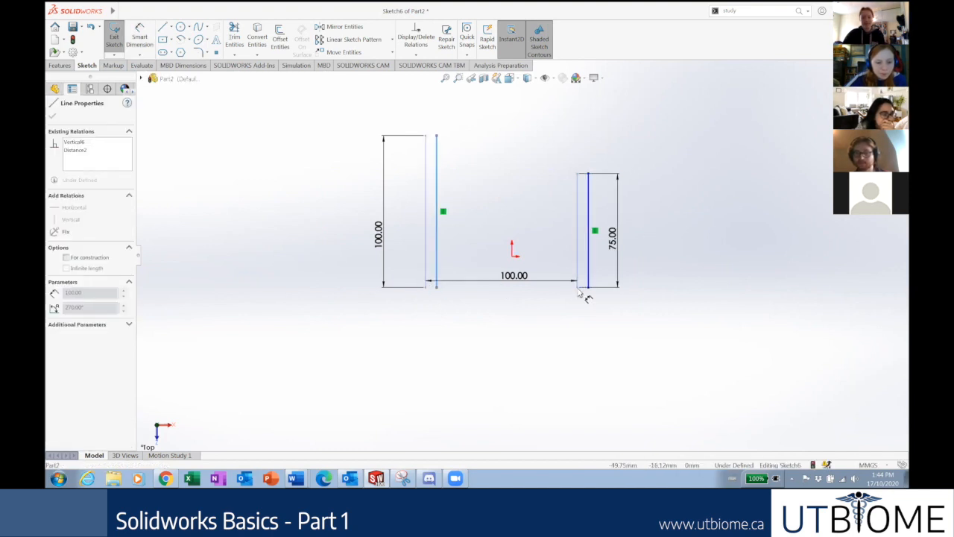
pyautogui.moveTo(587, 348); pyautogui.dragTo(594, 373)
pyautogui.moveTo(658, 332); pyautogui.dragTo(636, 379)
pyautogui.moveTo(460, 296); pyautogui.dragTo(457, 289)
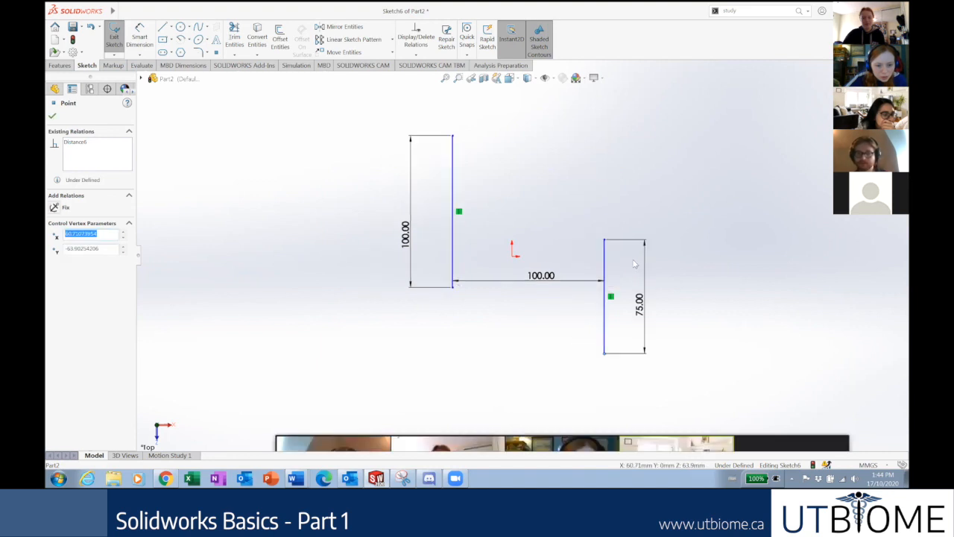
# Drag the 75.00 right line back up beside the 100.00 line, keeping the 100 spacing.
pyautogui.moveTo(577, 194); pyautogui.dragTo(625, 161)
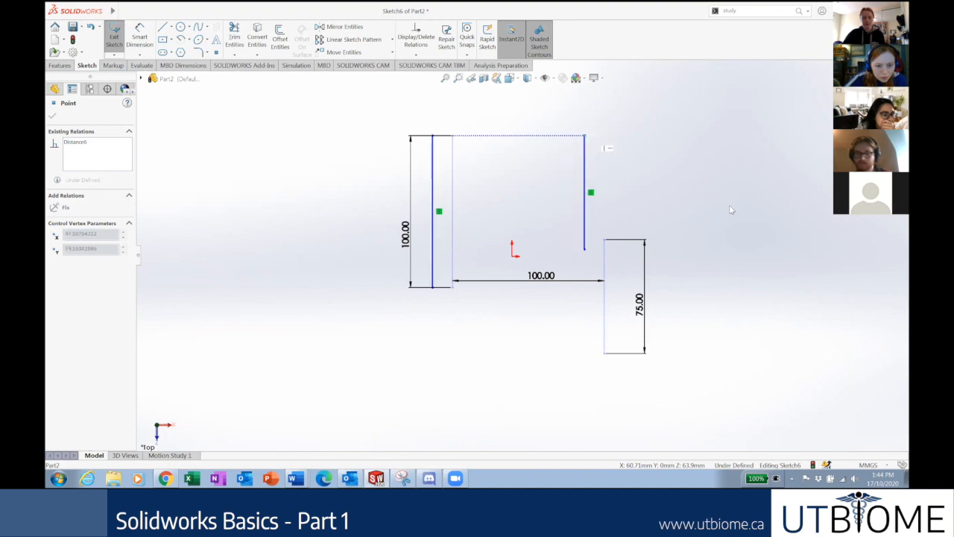
pyautogui.moveTo(731, 210); pyautogui.dragTo(708, 242)
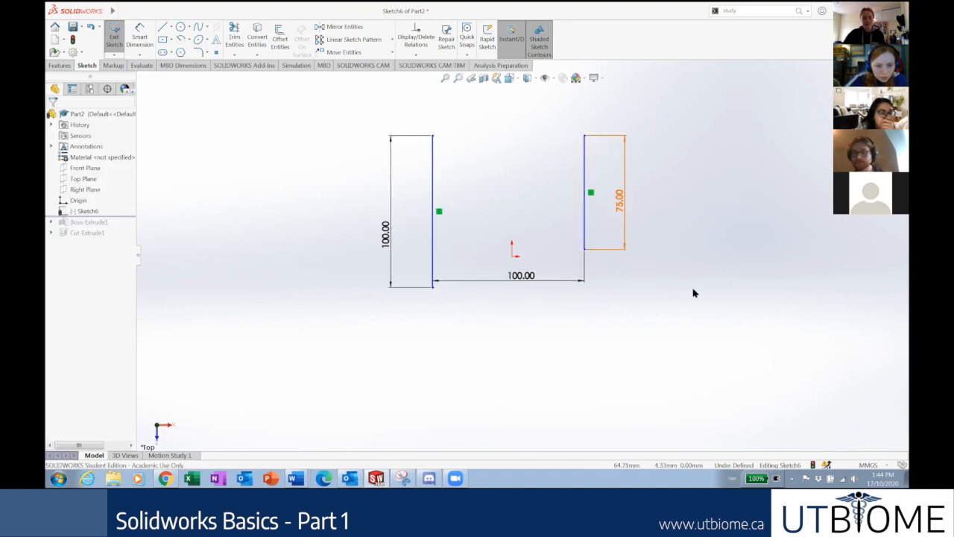
pyautogui.moveTo(615, 355); pyautogui.dragTo(727, 269)
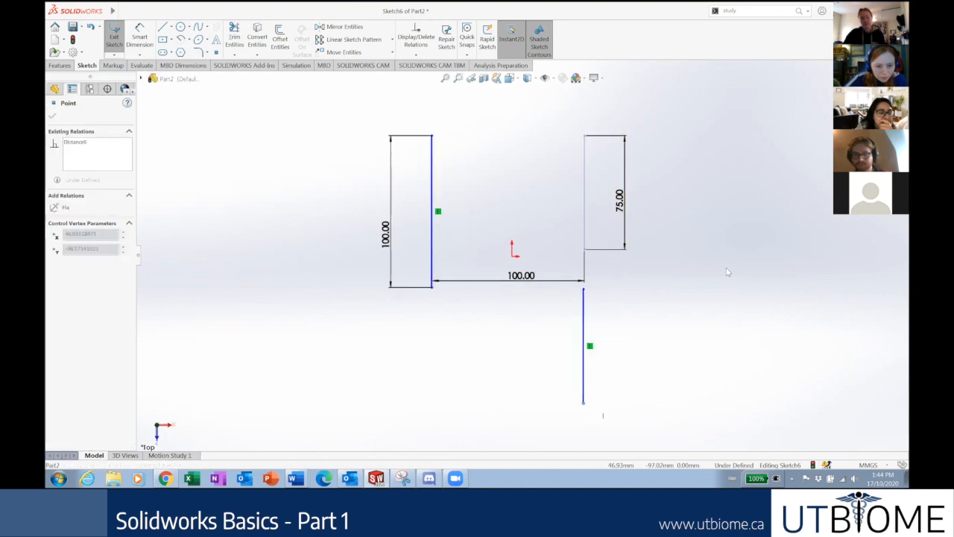
pyautogui.moveTo(583, 292); pyautogui.dragTo(594, 213)
pyautogui.moveTo(597, 256); pyautogui.dragTo(599, 250)
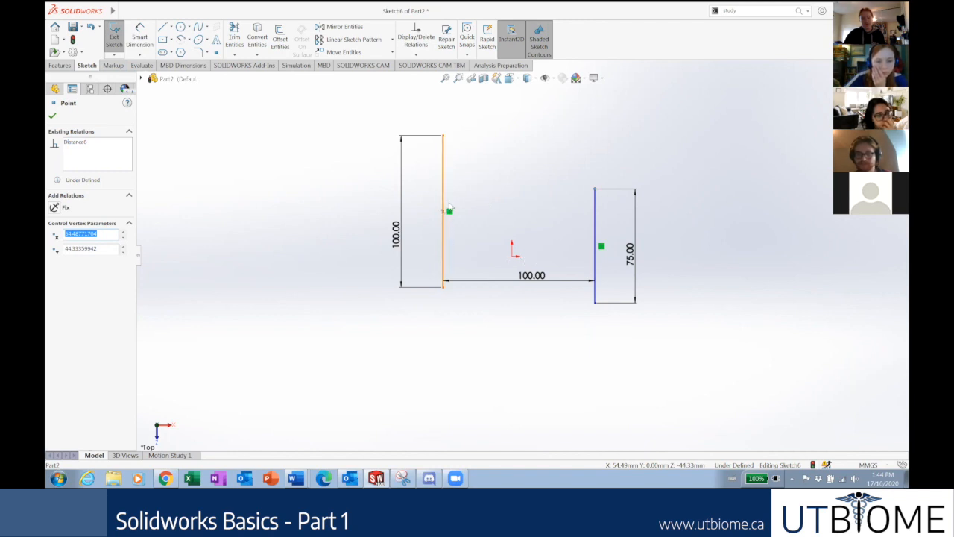
pyautogui.click(444, 249)
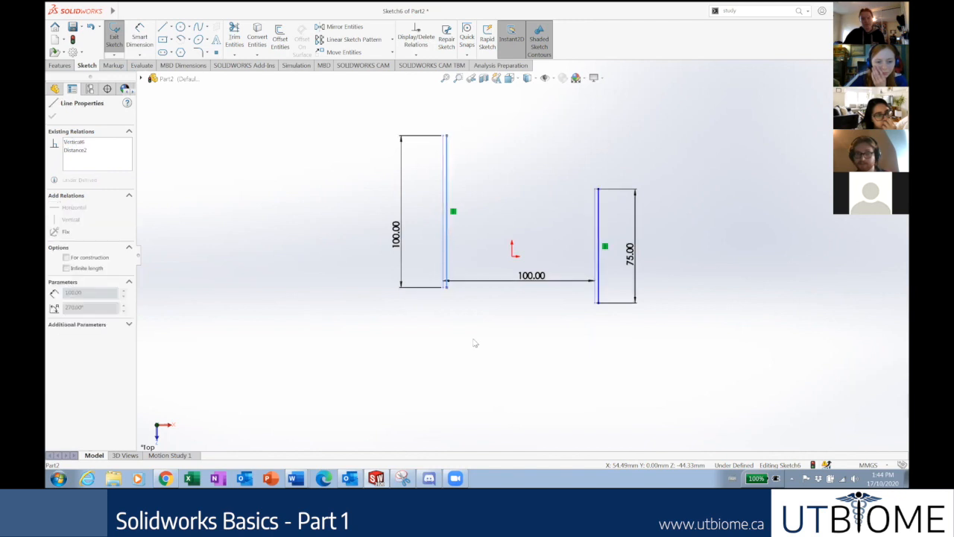
pyautogui.moveTo(475, 343); pyautogui.dragTo(533, 324)
pyautogui.press('Escape')
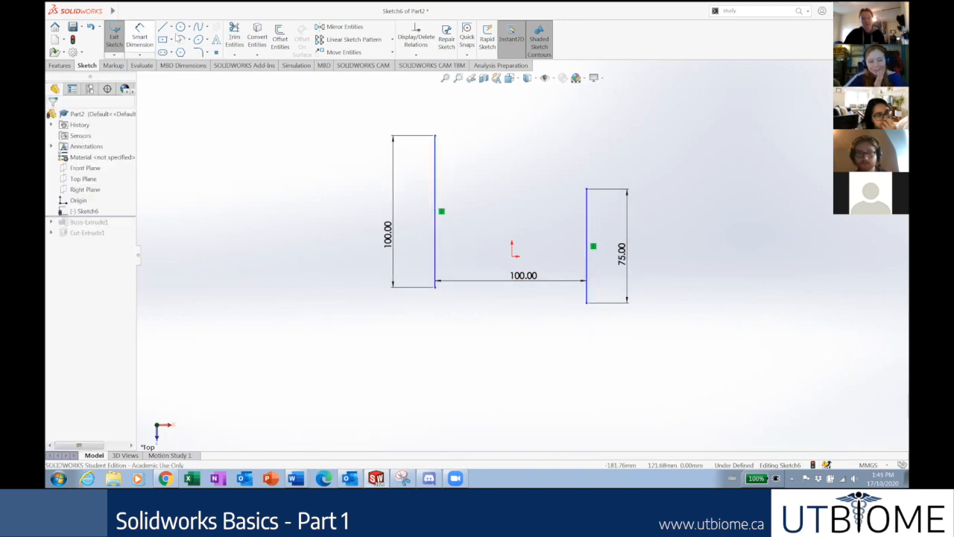
pyautogui.click(171, 26)
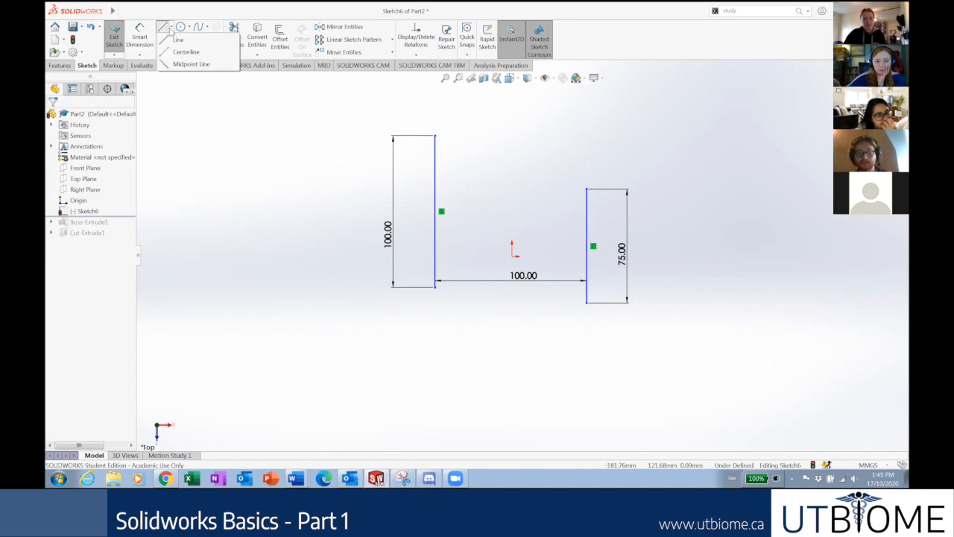
# Draw a separate horizontal line about 106.01 long above and right of the vertical lines, then select it.
pyautogui.click(170, 28)
pyautogui.click(171, 29)
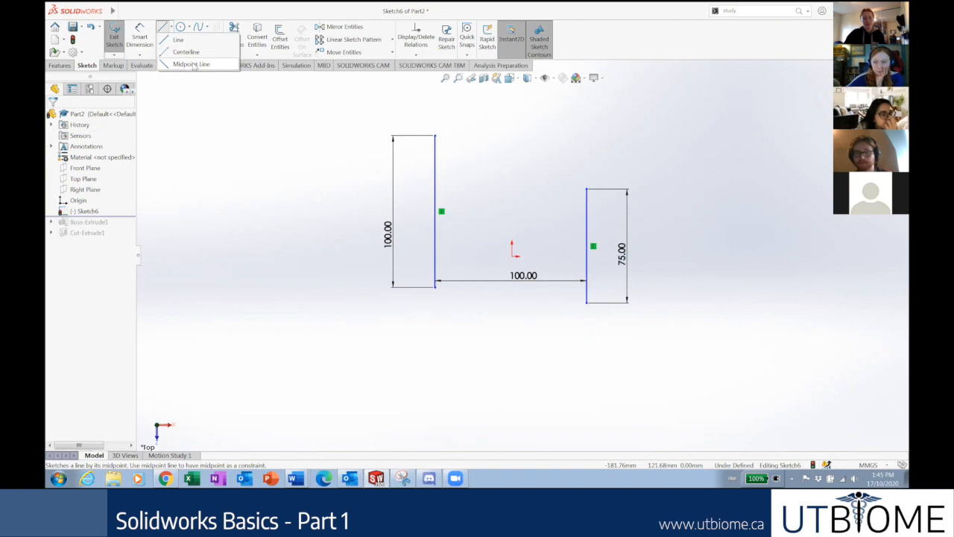
pyautogui.click(164, 29)
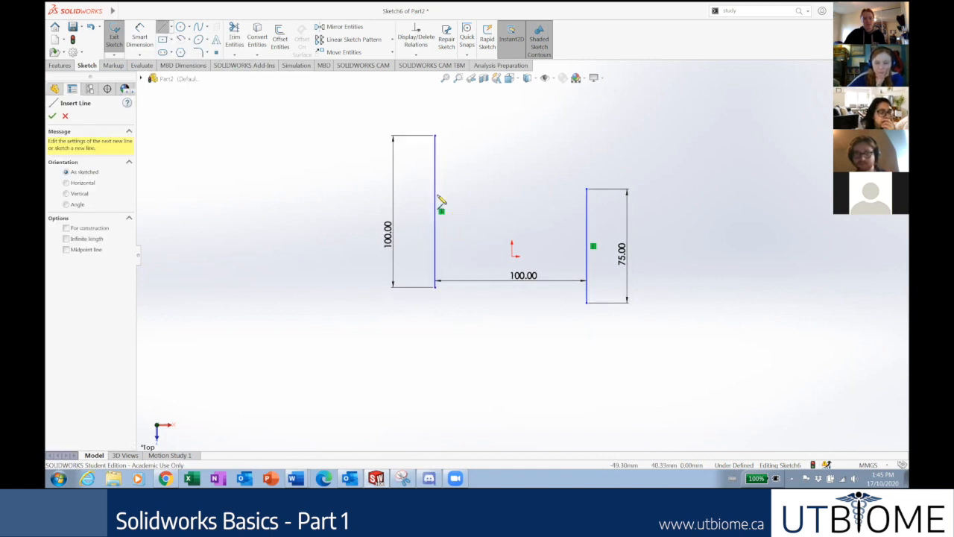
pyautogui.click(633, 111)
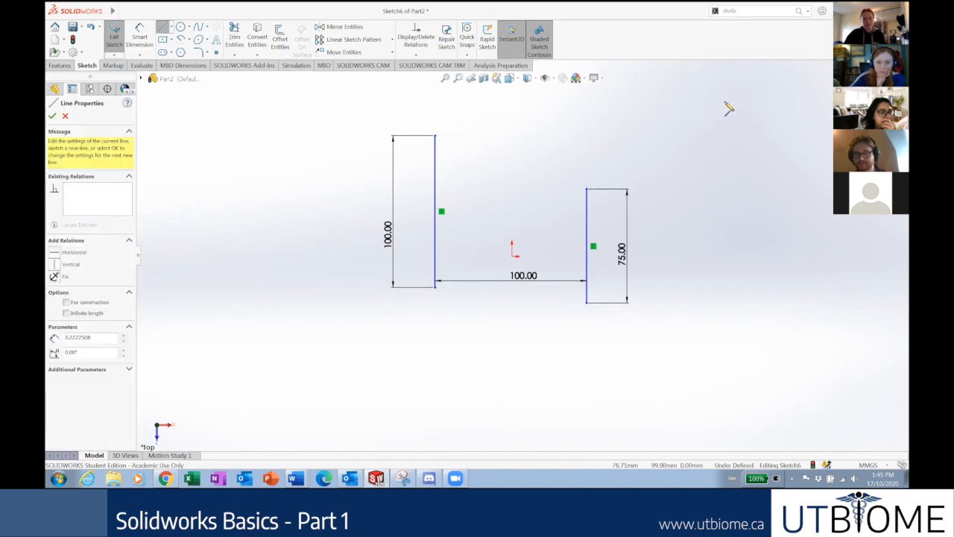
pyautogui.click(791, 108)
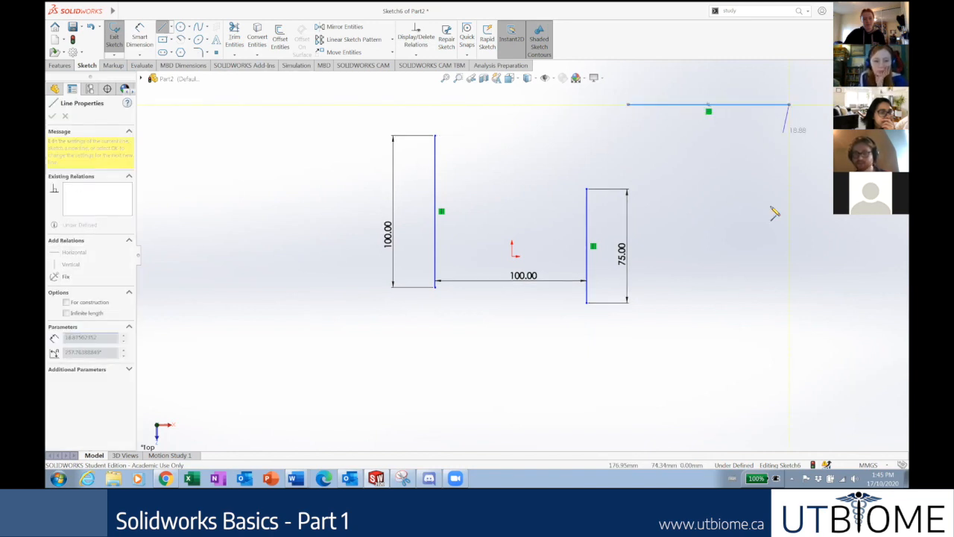
pyautogui.press('Escape')
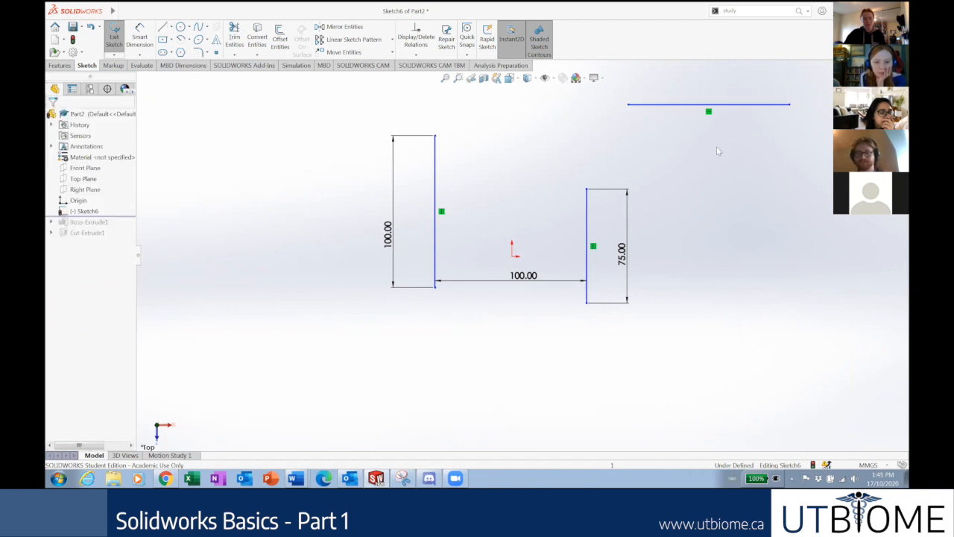
pyautogui.click(747, 109)
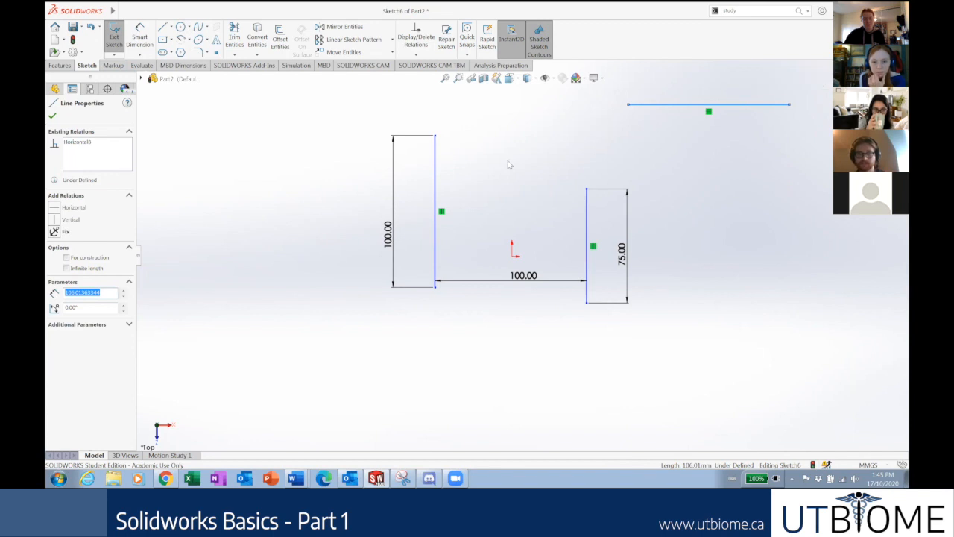
# Make the horizontal line a dashed construction line and pick its left endpoint.
pyautogui.click(66, 258)
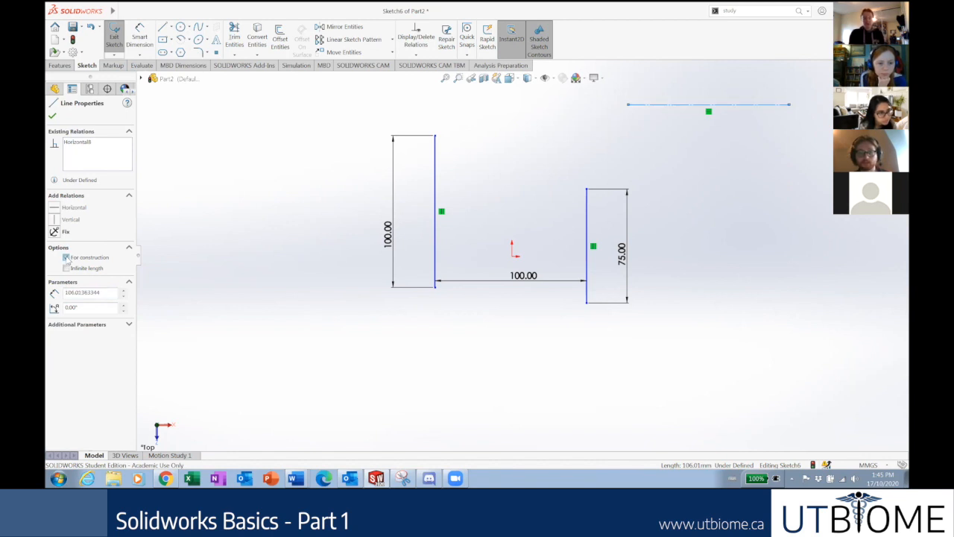
pyautogui.click(202, 179)
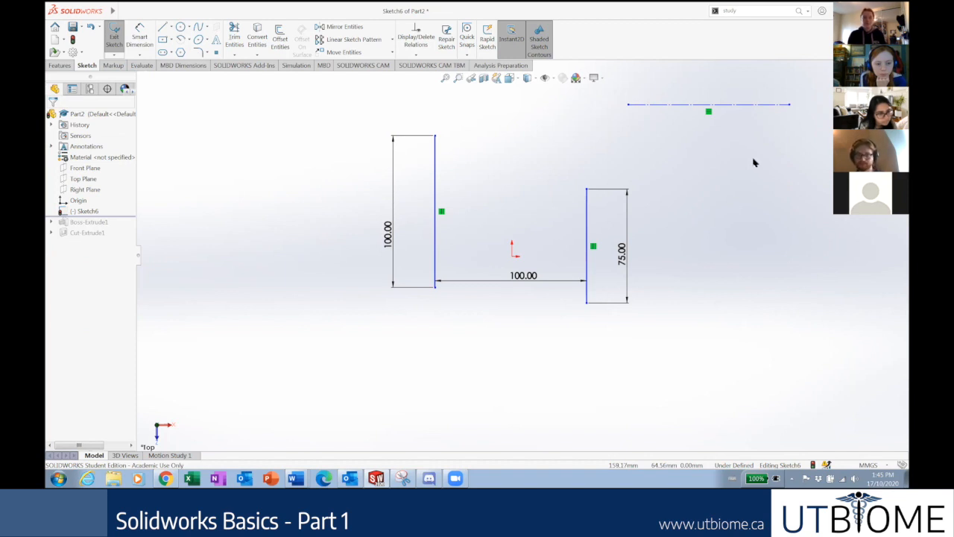
pyautogui.click(629, 106)
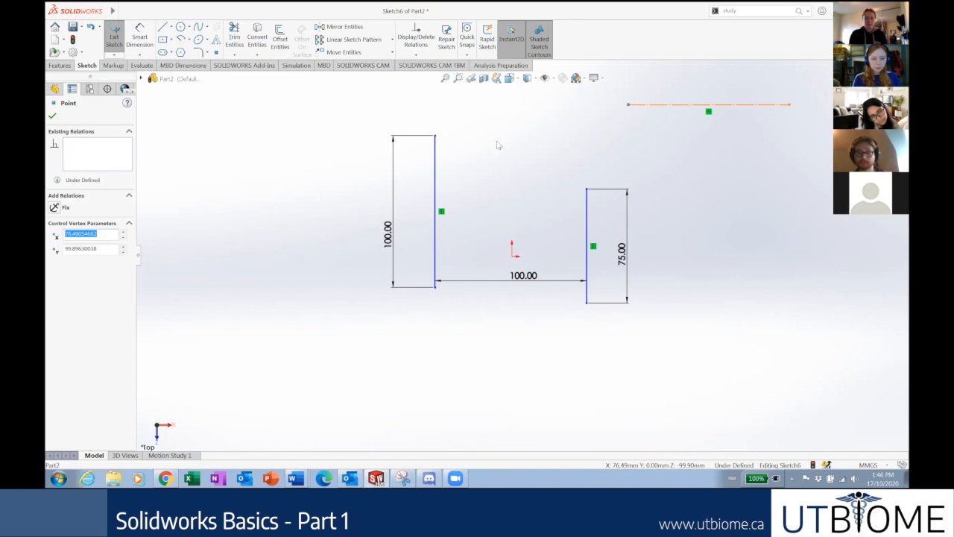
# Narrow the selection to just the left vertical line's midpoint, dropping the line itself.
pyautogui.keyDown('ctrl'); pyautogui.click(436, 215); pyautogui.keyUp('ctrl')
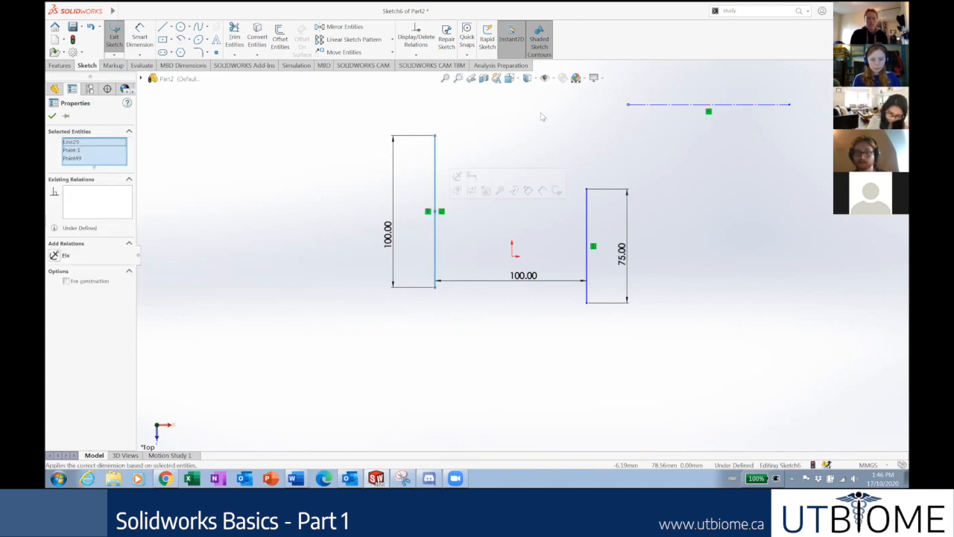
pyautogui.click(474, 165)
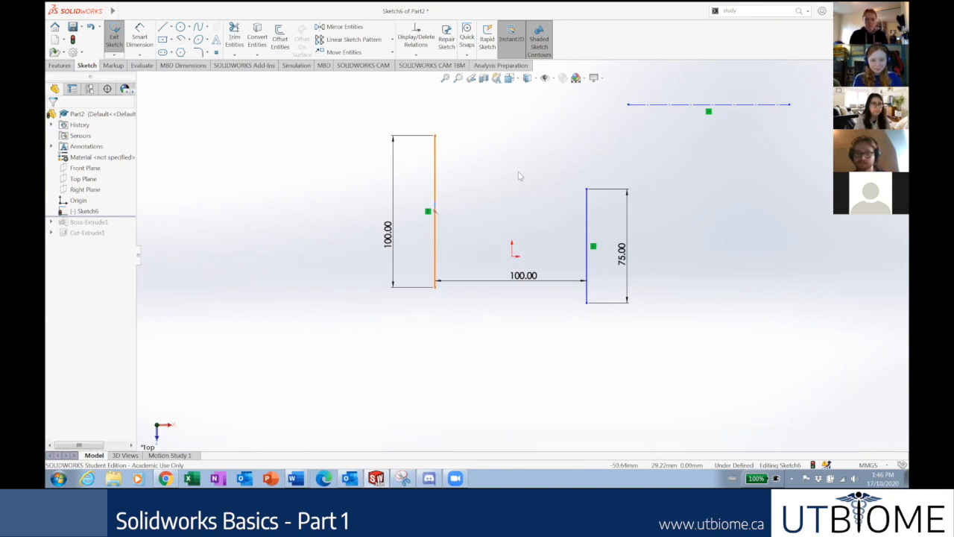
pyautogui.click(436, 212)
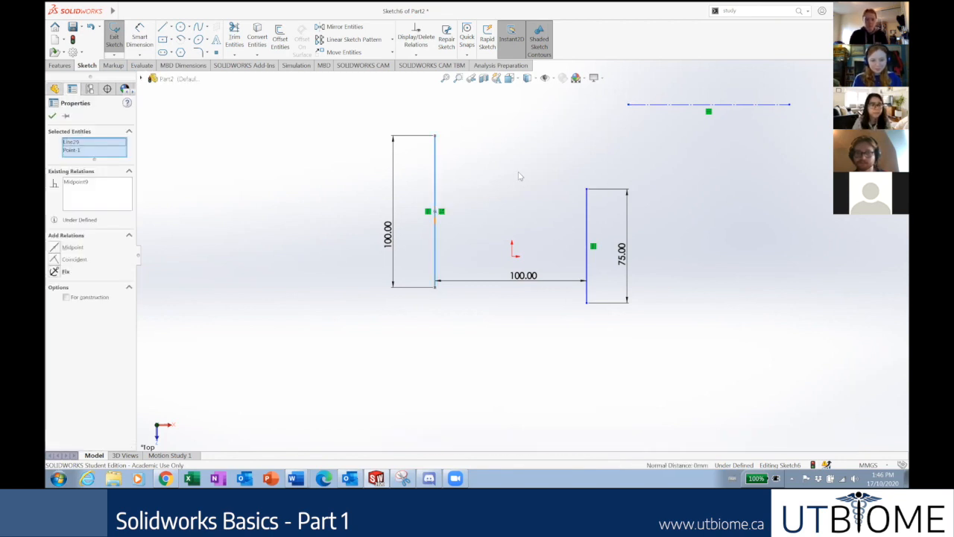
pyautogui.click(67, 143)
pyautogui.press('Delete')
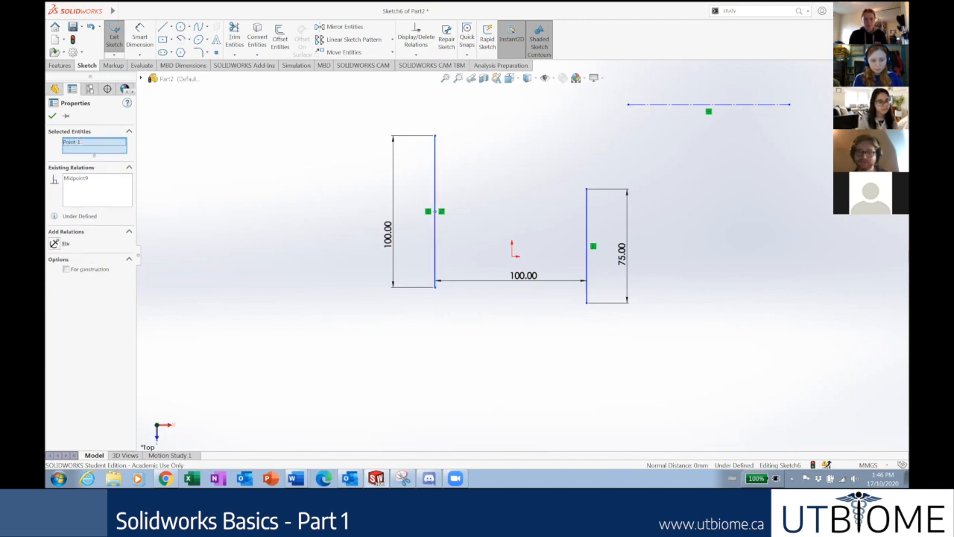
# Make the construction line's left endpoint coincident with the 100.00 vertical line.
pyautogui.click(628, 104)
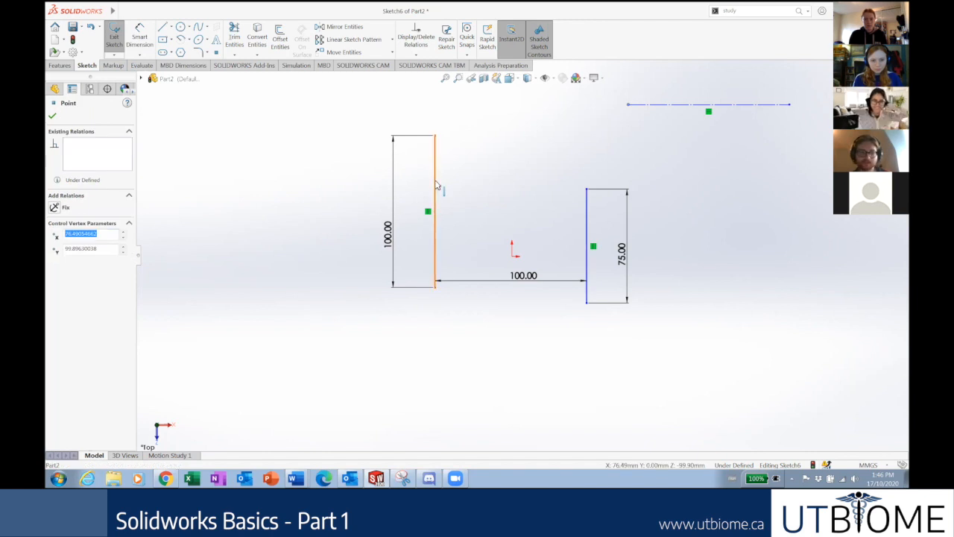
pyautogui.click(436, 186)
pyautogui.click(513, 208)
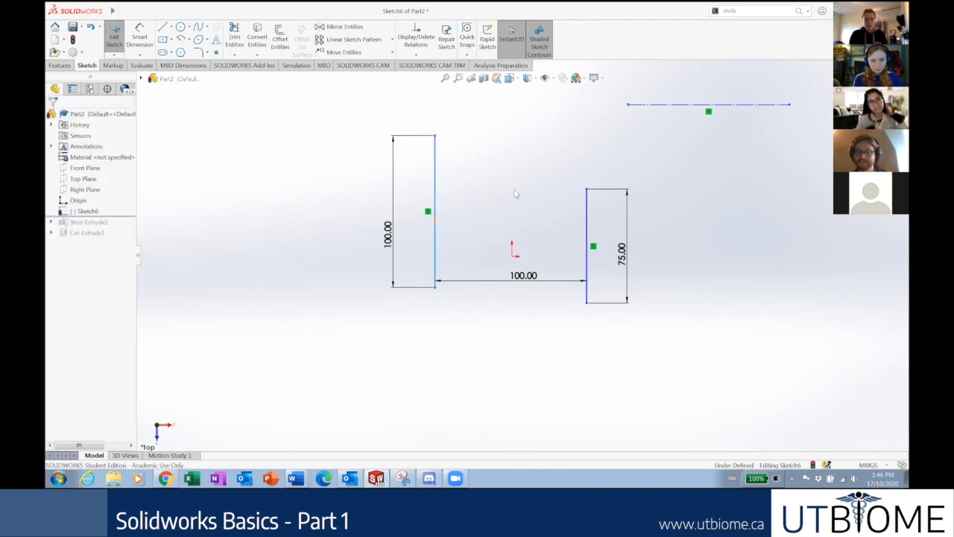
pyautogui.click(628, 106)
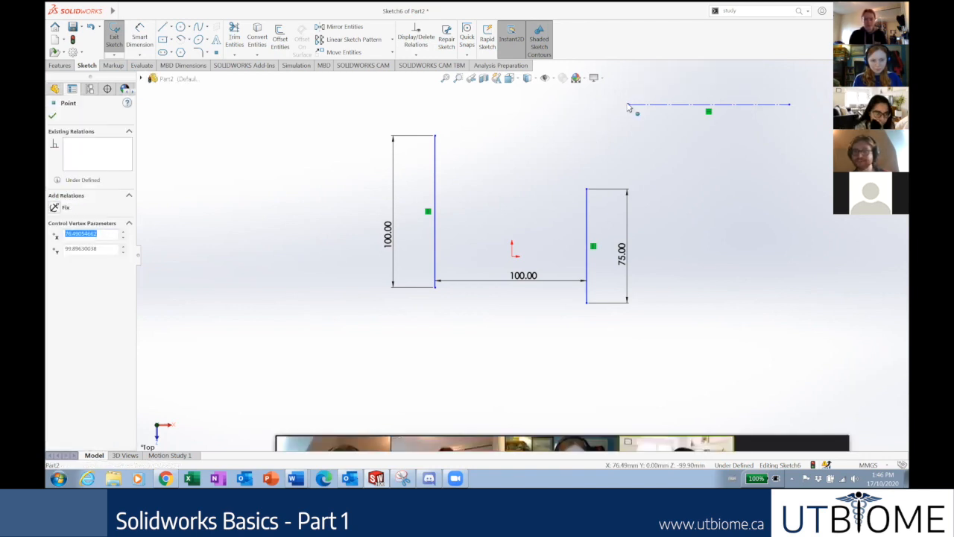
pyautogui.keyDown('ctrl'); pyautogui.click(434, 188); pyautogui.keyUp('ctrl')
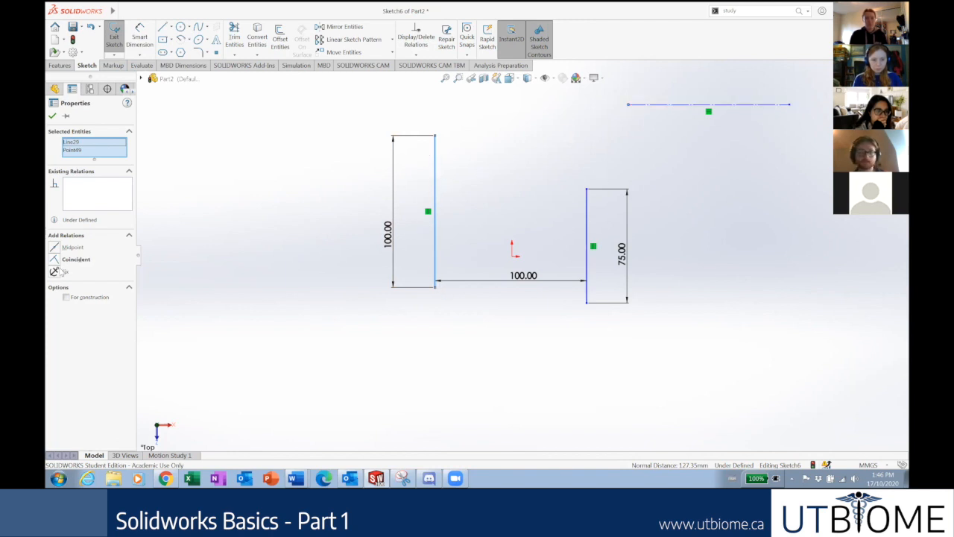
pyautogui.click(70, 259)
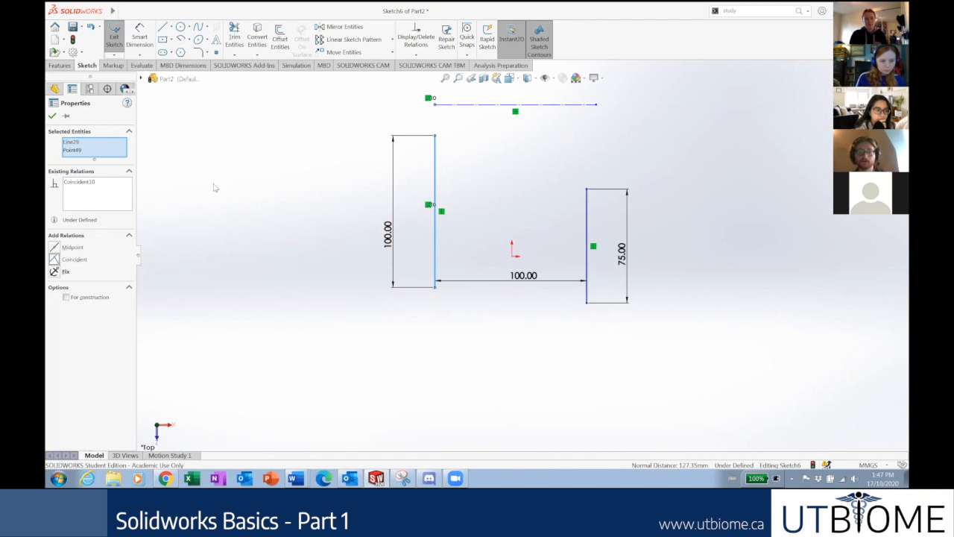
pyautogui.click(565, 140)
pyautogui.scroll(2, 565, 141)
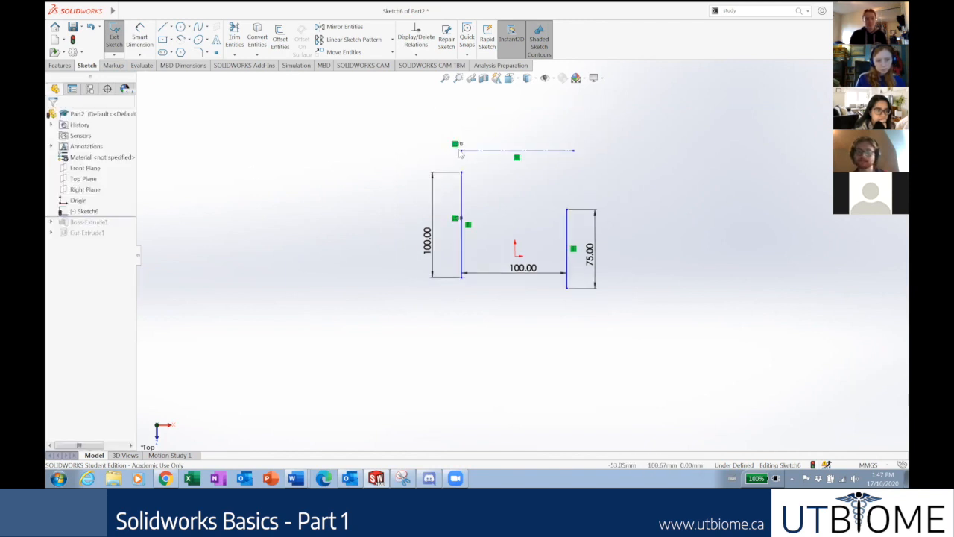
# Try dragging the construction line's left endpoint down toward the vertical lines' midpoints.
pyautogui.moveTo(461, 151); pyautogui.dragTo(450, 330)
pyautogui.moveTo(457, 240); pyautogui.dragTo(468, 121)
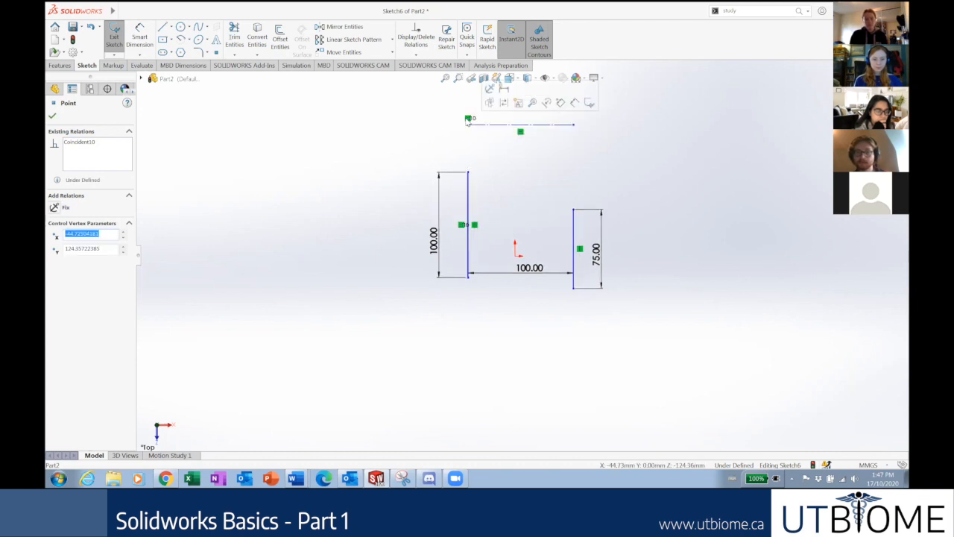
pyautogui.click(470, 119)
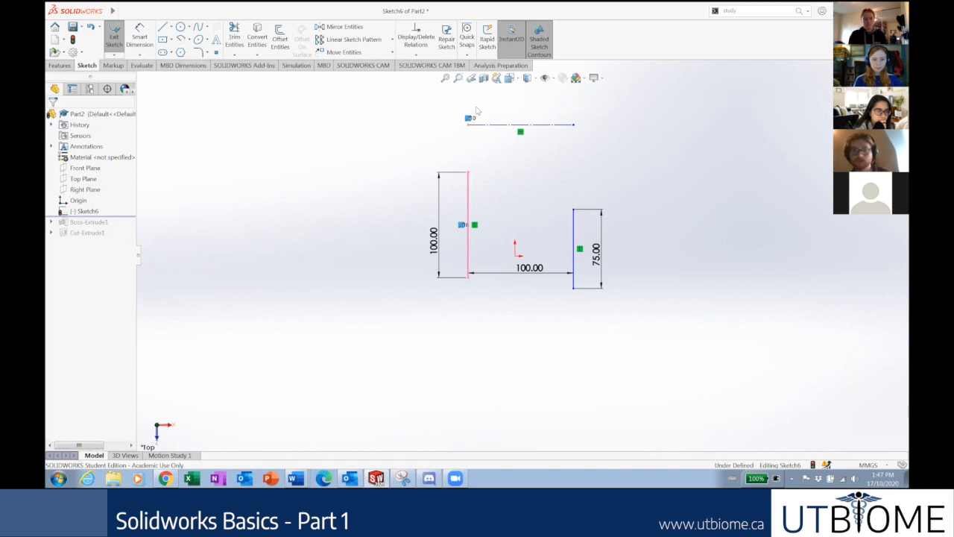
pyautogui.scroll(-2, 481, 158)
pyautogui.scroll(-2, 487, 143)
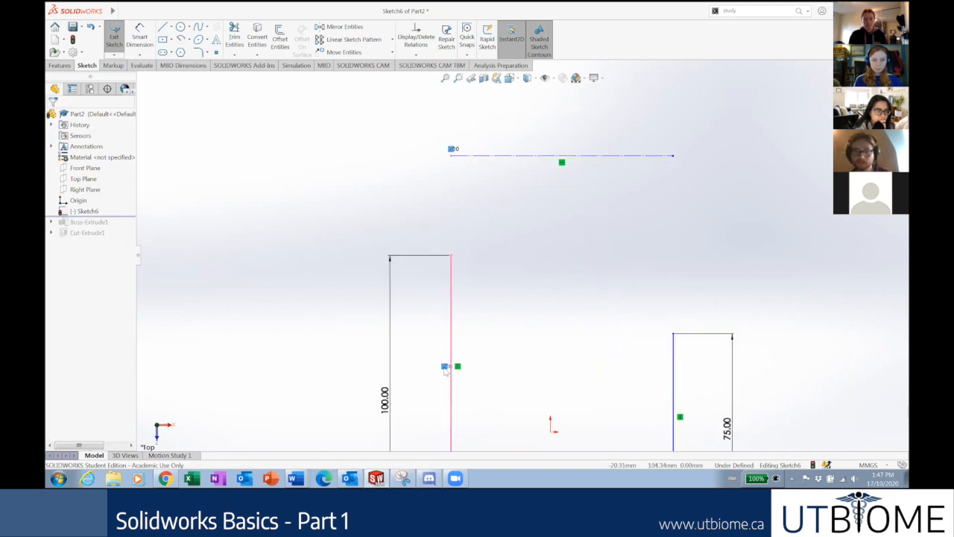
pyautogui.click(452, 149)
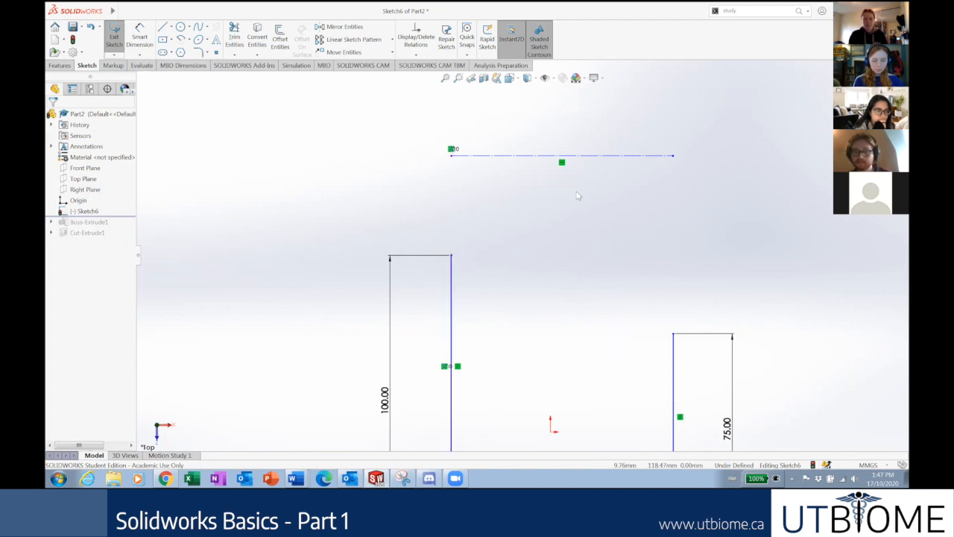
pyautogui.scroll(1, 584, 207)
pyautogui.scroll(1, 578, 215)
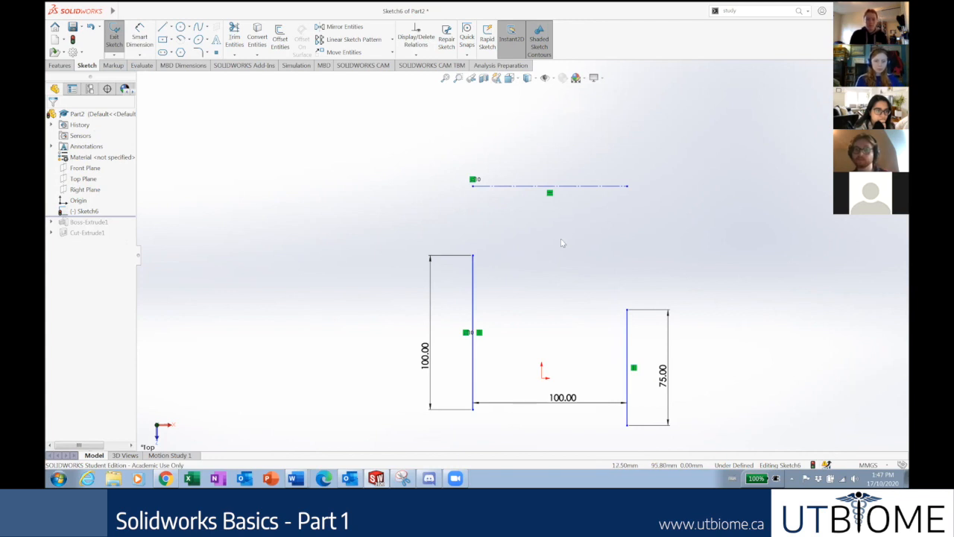
pyautogui.scroll(-1, 564, 216)
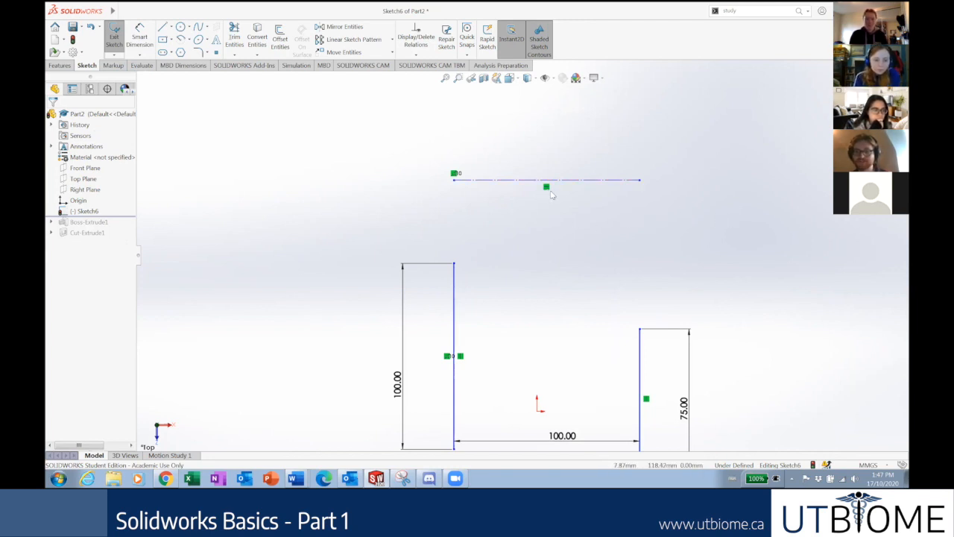
# Try moving the line by its right end, then delete the construction line.
pyautogui.moveTo(646, 187)
pyautogui.mouseDown()
pyautogui.moveTo(641, 156)
pyautogui.moveTo(649, 186)
pyautogui.moveTo(638, 174)
pyautogui.mouseUp()
pyautogui.click(684, 212)
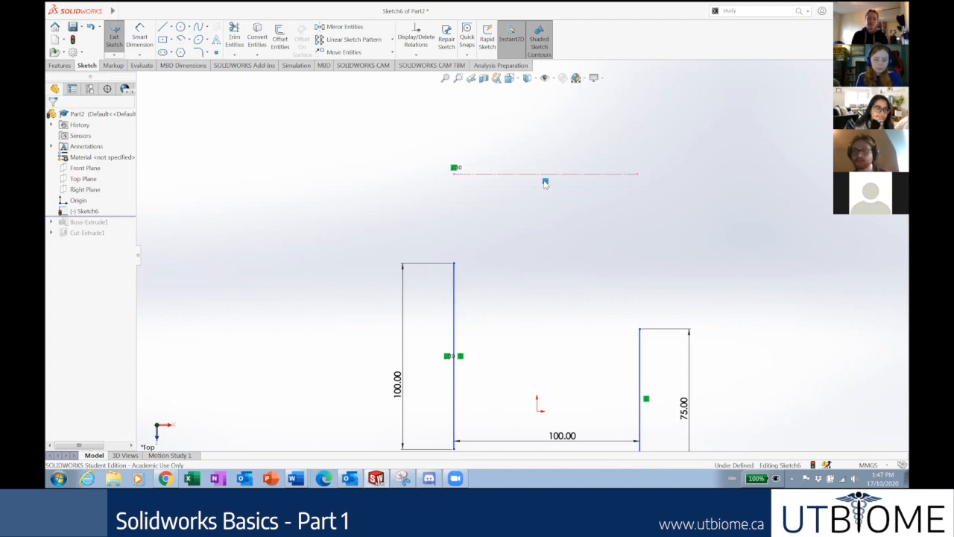
pyautogui.click(543, 174)
pyautogui.press('Delete')
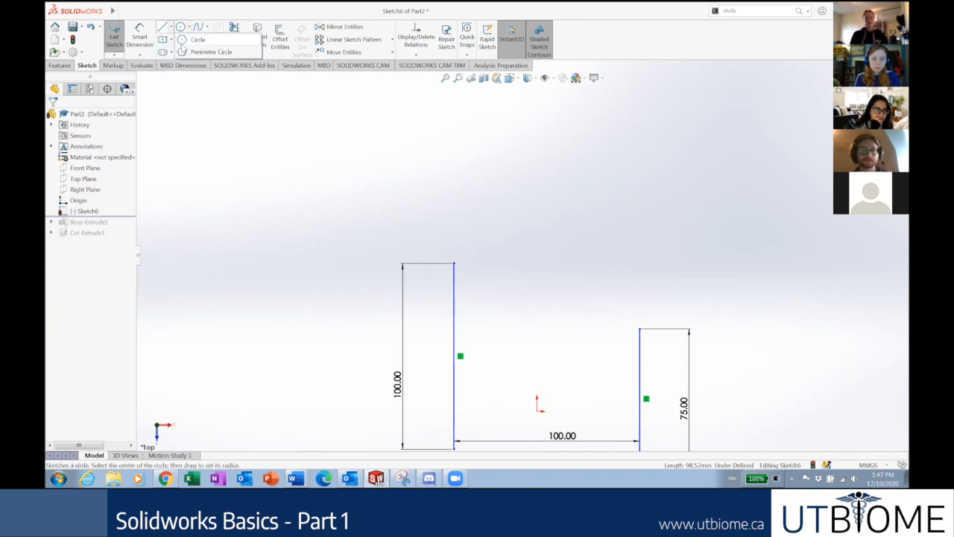
# Draw a horizontal centerline above the vertical lines, then delete it as misdrawn.
pyautogui.click(171, 27)
pyautogui.click(179, 53)
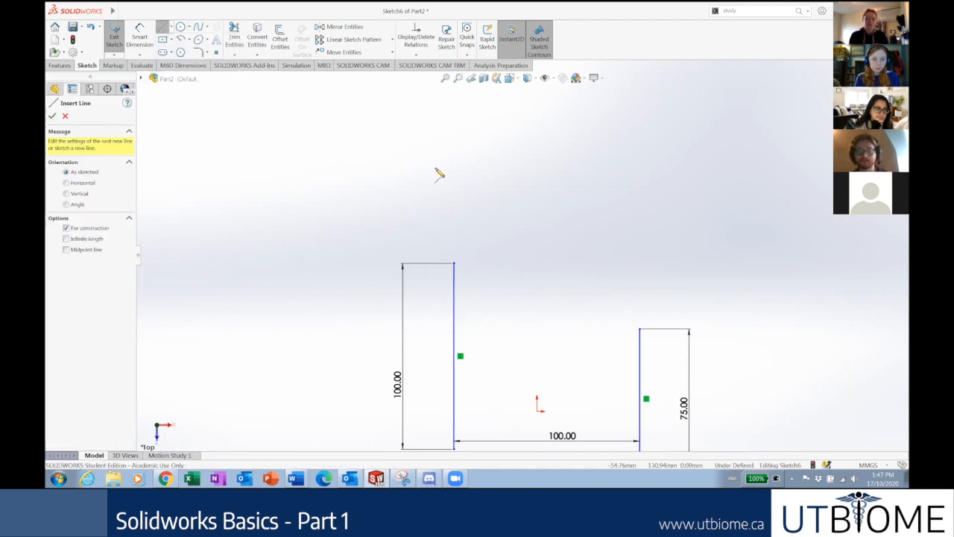
pyautogui.click(437, 167)
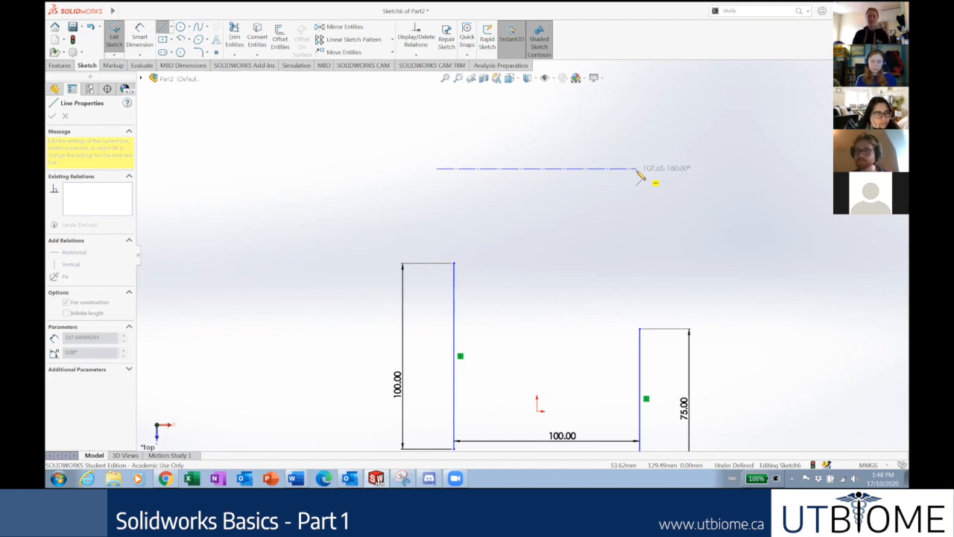
pyautogui.click(638, 169)
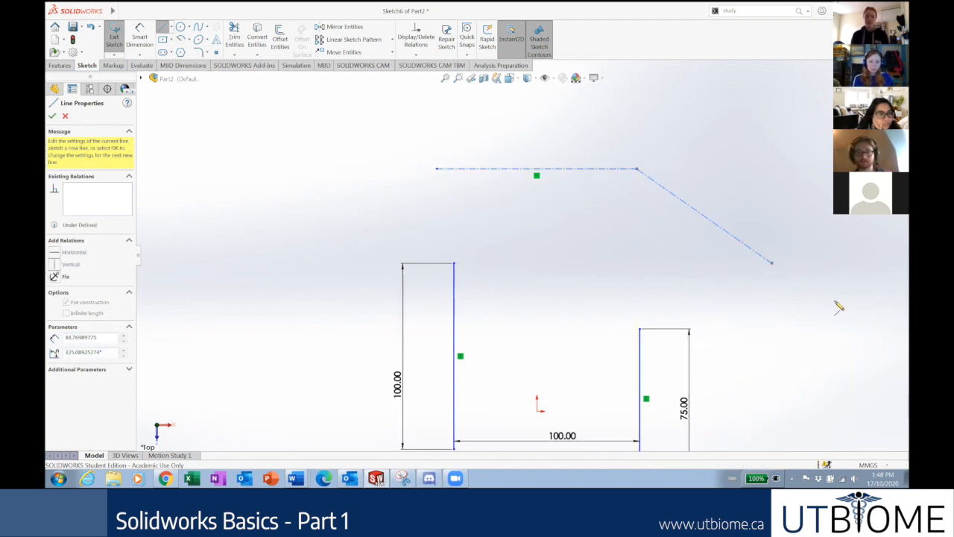
pyautogui.press('Escape')
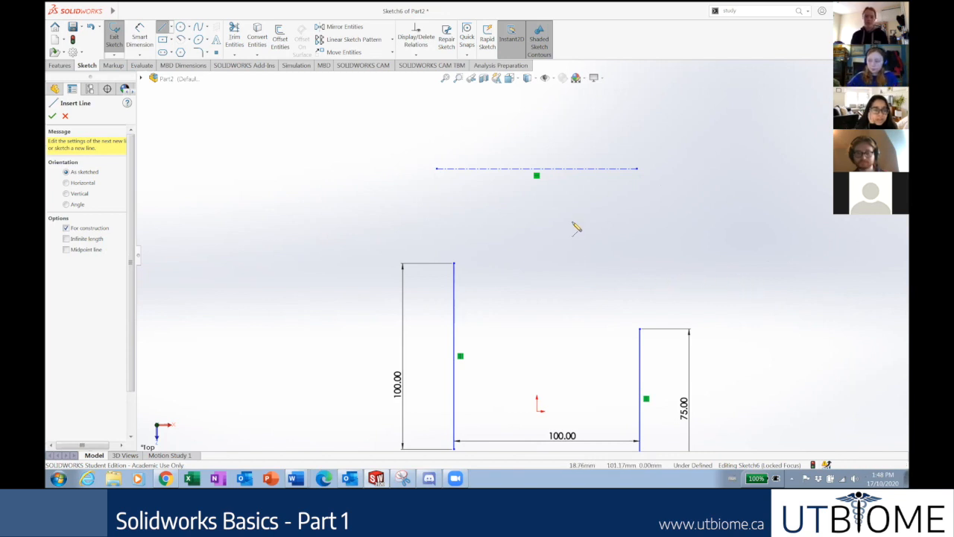
pyautogui.press('Escape')
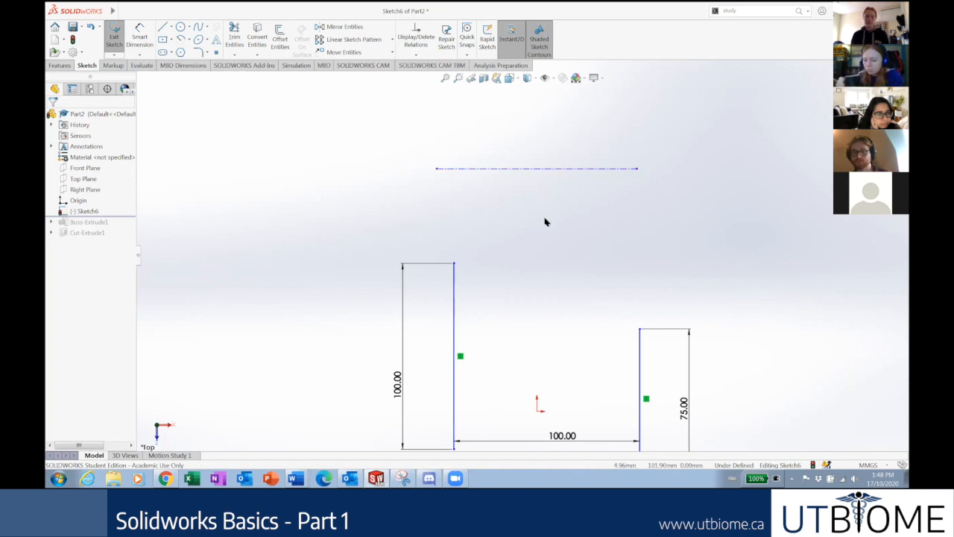
pyautogui.click(547, 170)
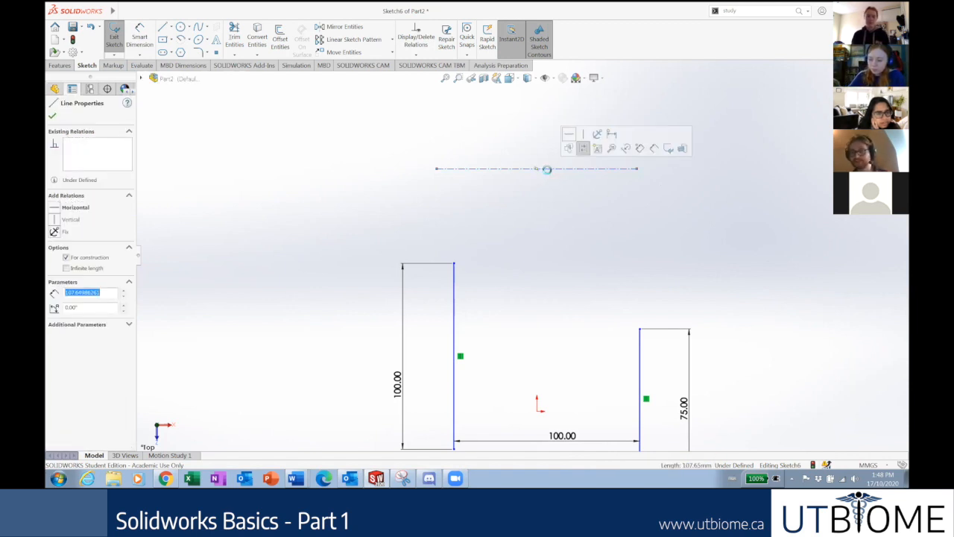
pyautogui.press('Delete')
# Redraw a horizontal centerline about 87.14 long above the lines and delete its Horizontal relation.
pyautogui.click(172, 29)
pyautogui.click(196, 51)
pyautogui.click(474, 191)
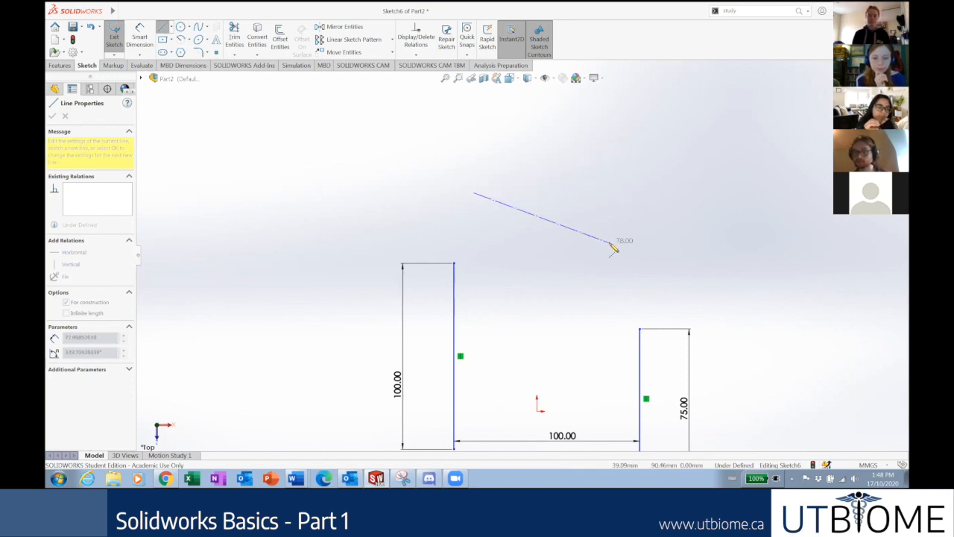
pyautogui.click(640, 195)
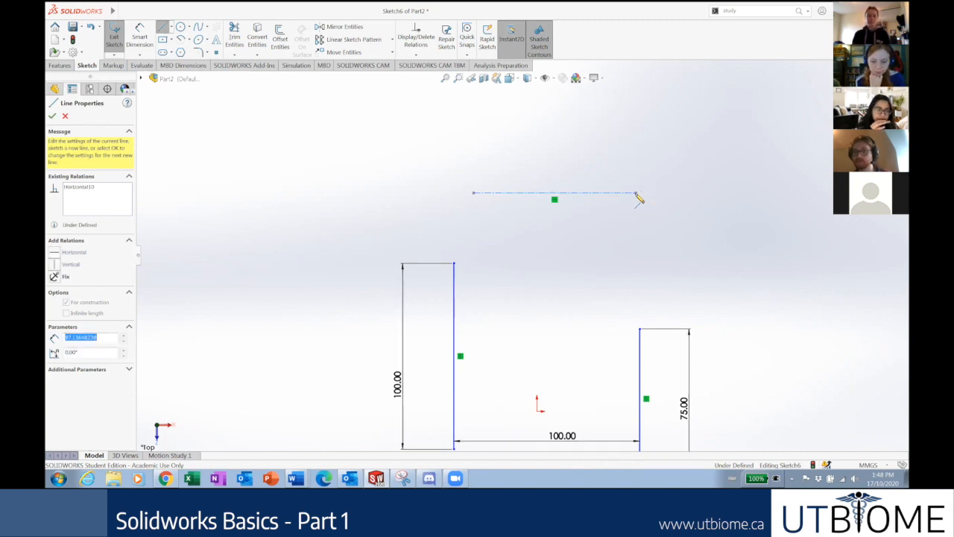
pyautogui.press('Escape')
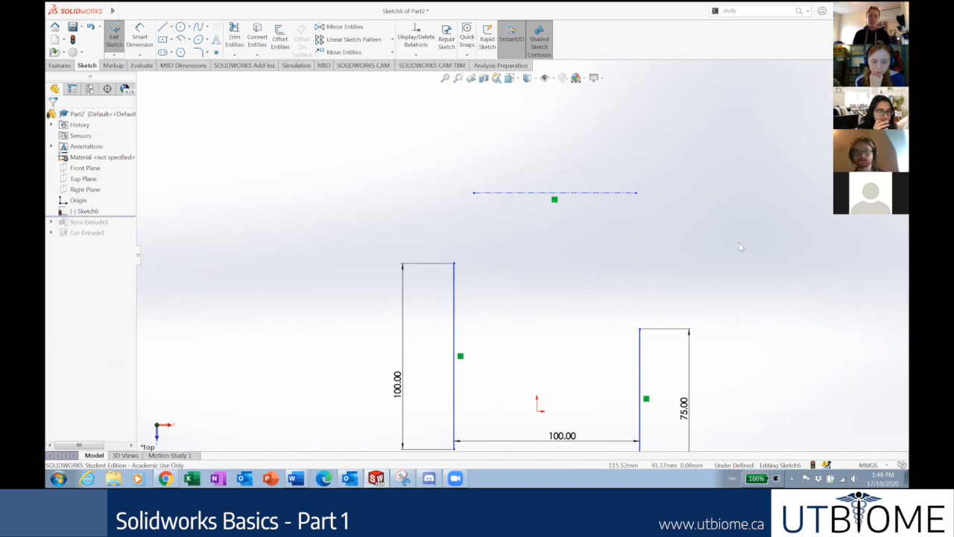
pyautogui.click(555, 201)
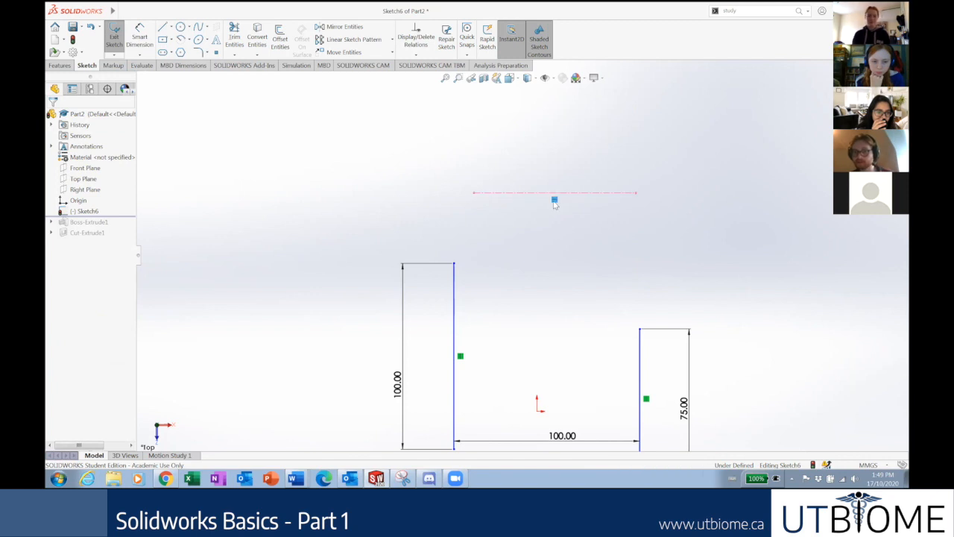
pyautogui.press('Delete')
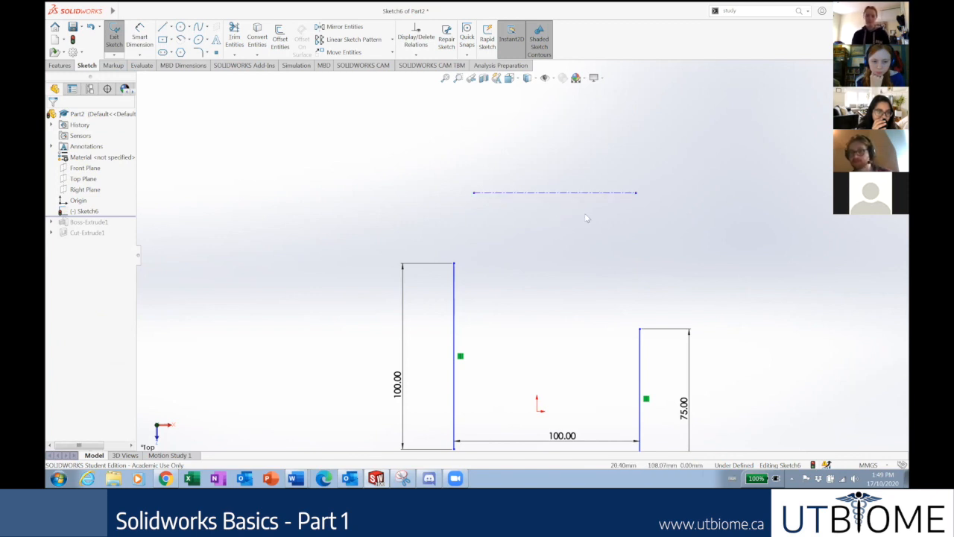
# Tilt the centerline by raising its right end, then restore it with a Horizontal relation.
pyautogui.moveTo(637, 195); pyautogui.dragTo(685, 143)
pyautogui.click(748, 203)
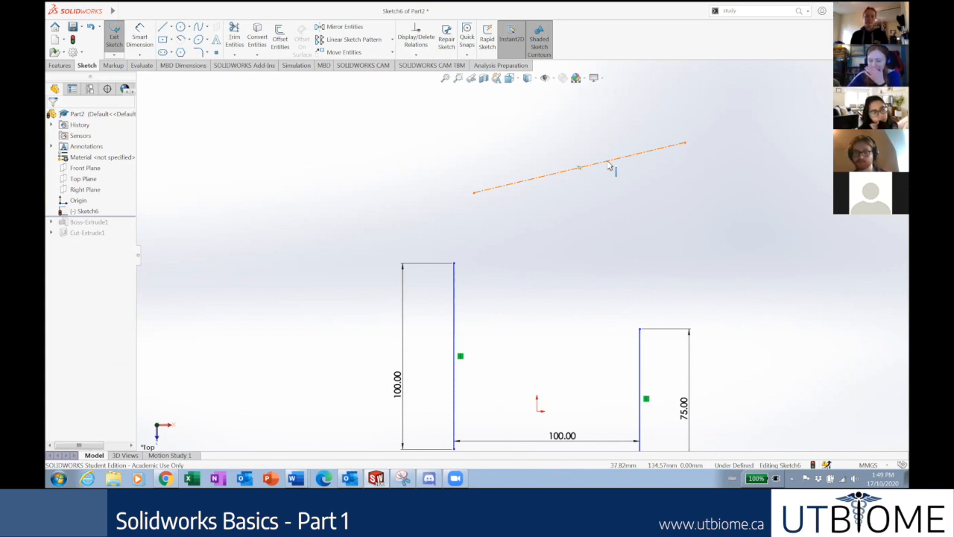
pyautogui.click(610, 167)
pyautogui.click(52, 211)
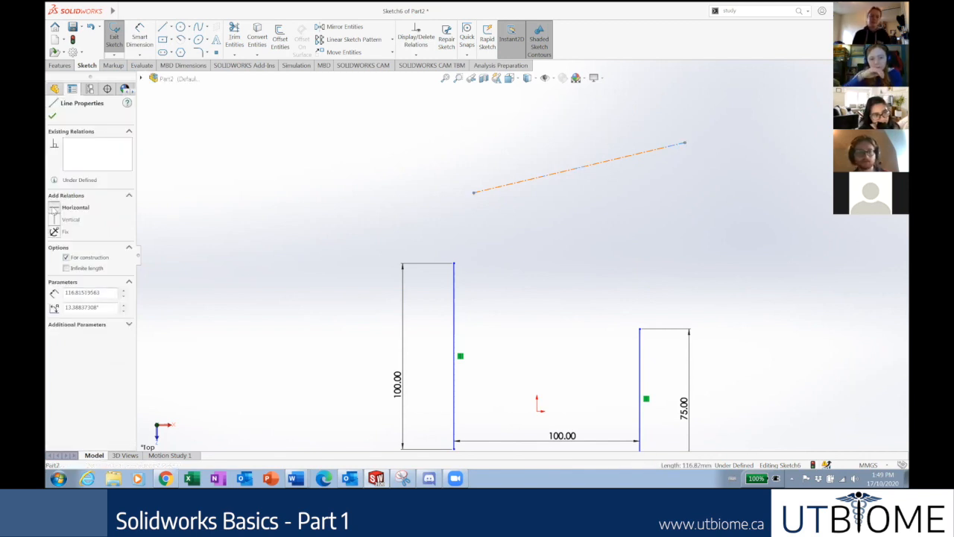
pyautogui.click(611, 274)
pyautogui.scroll(-1, 735, 323)
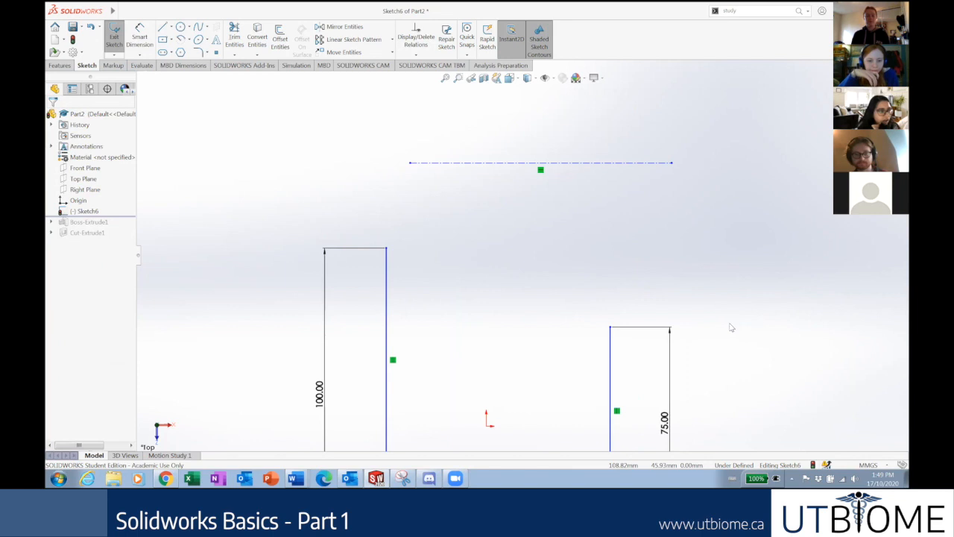
pyautogui.scroll(2, 721, 332)
pyautogui.scroll(-1, 475, 357)
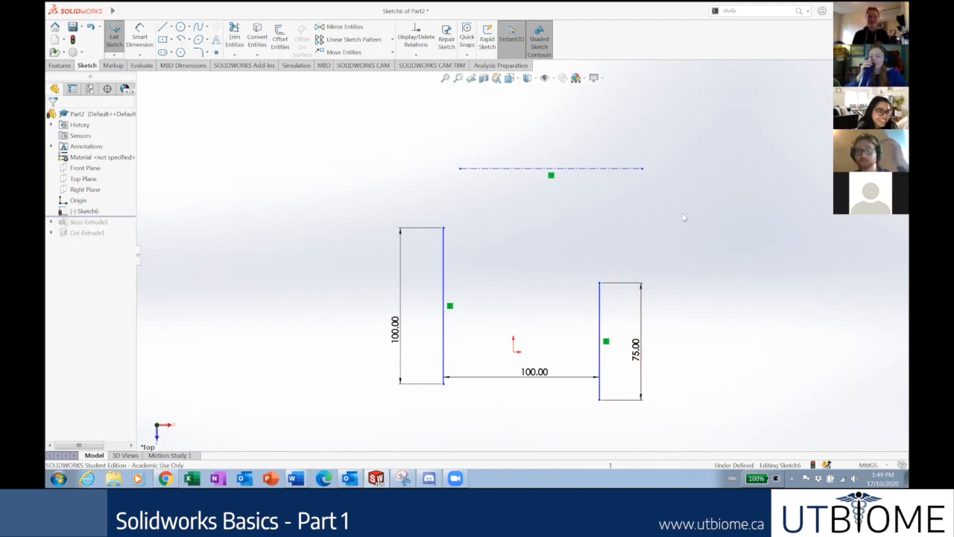
# Add a Midpoint relation between the centerline's left endpoint and the 100 mm vertical line.
pyautogui.click(603, 341)
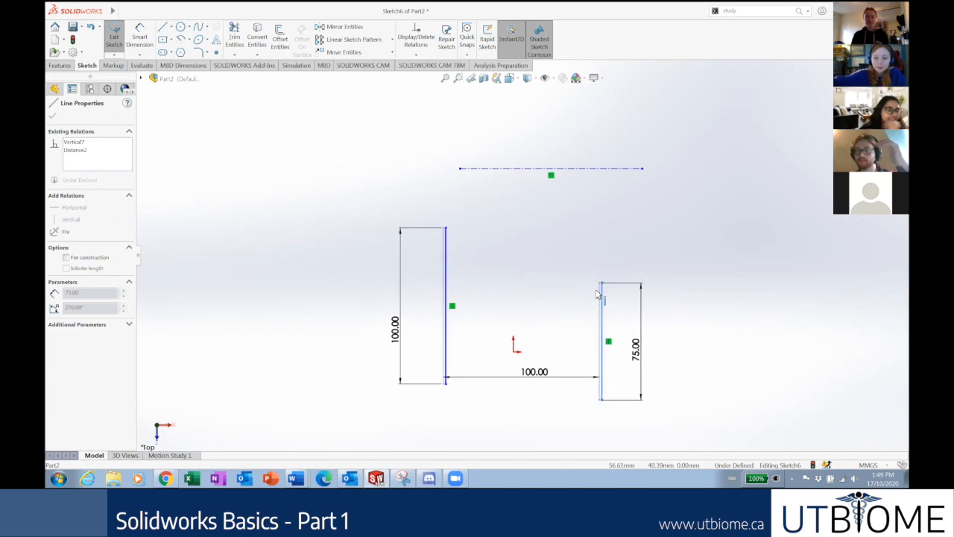
pyautogui.click(715, 246)
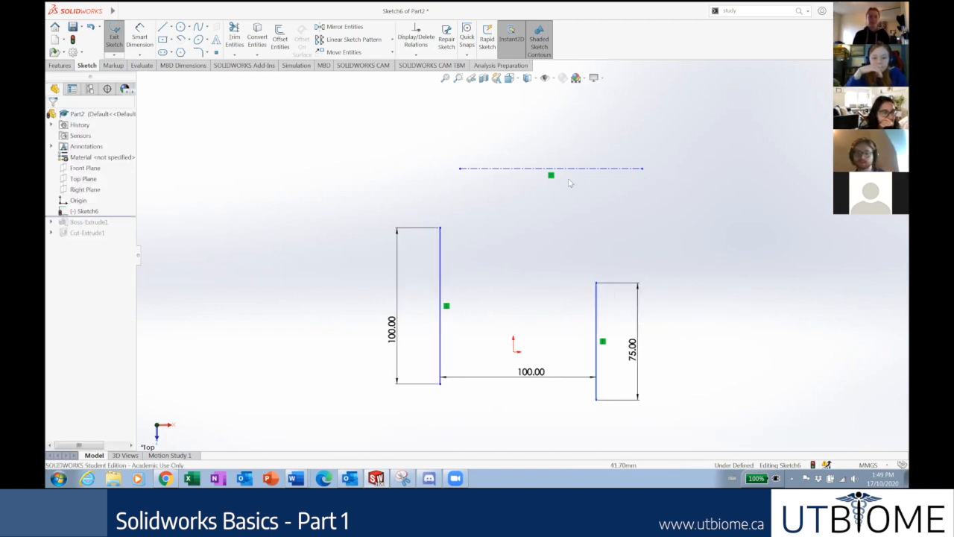
pyautogui.click(460, 169)
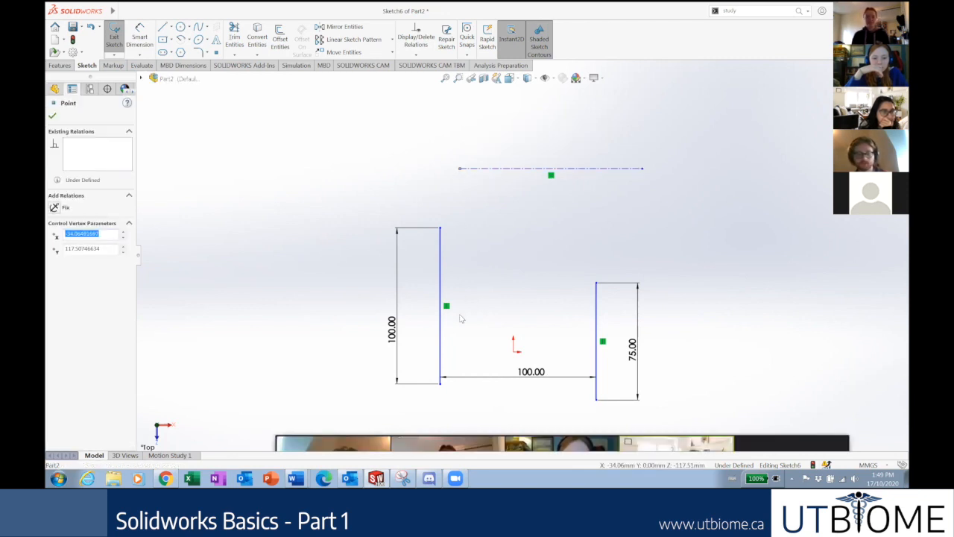
pyautogui.keyDown('ctrl'); pyautogui.click(441, 334); pyautogui.keyUp('ctrl')
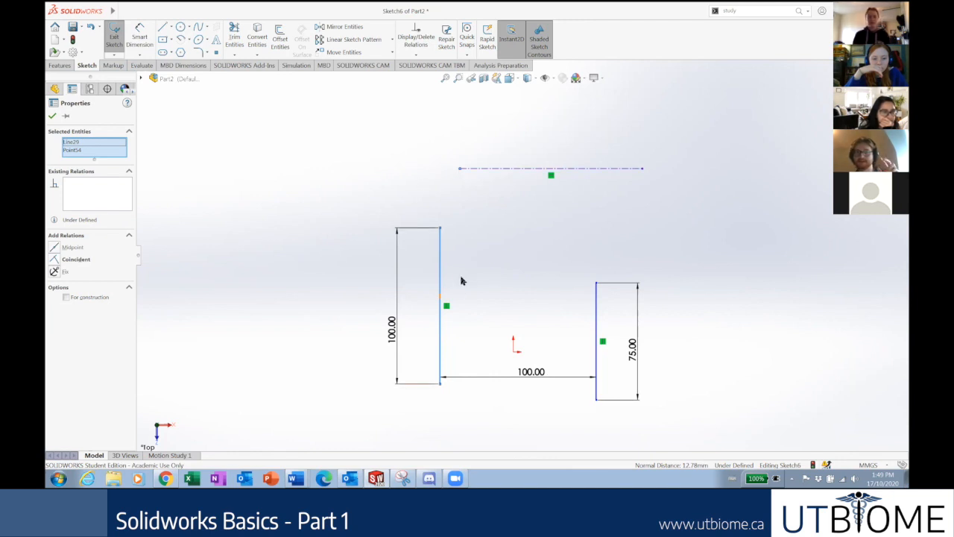
pyautogui.scroll(1, 466, 292)
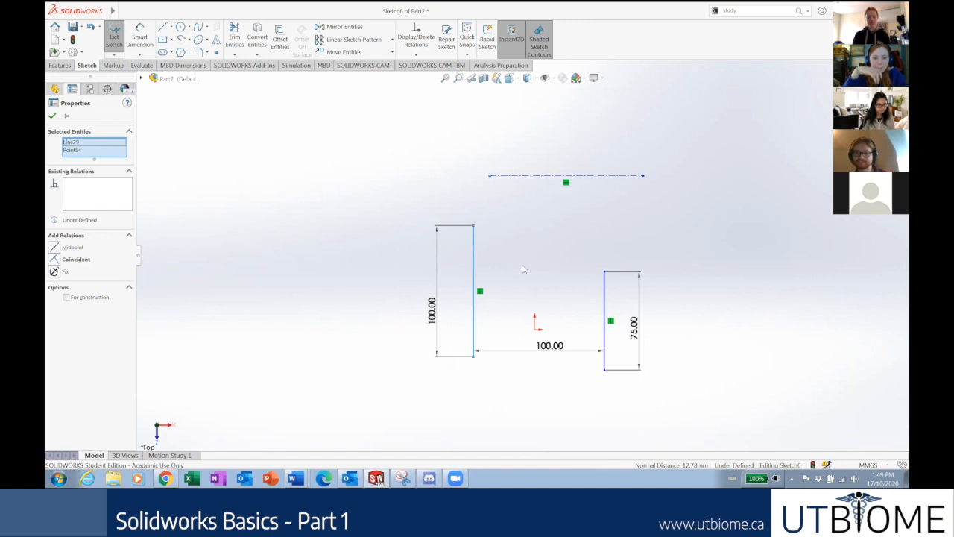
pyautogui.scroll(1, 522, 265)
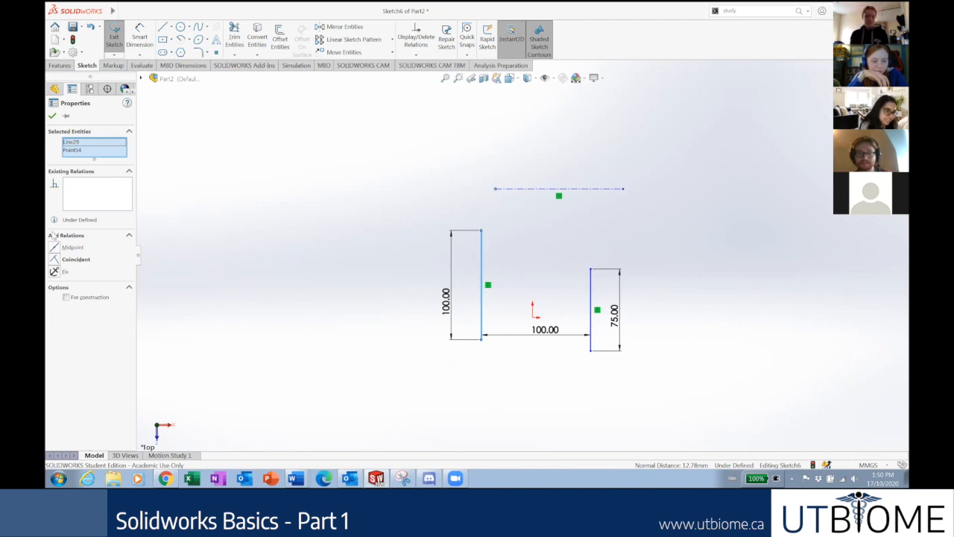
pyautogui.click(68, 247)
# Drag the centerline upward, then give its right endpoint a Midpoint relation to the 75 mm line.
pyautogui.click(220, 289)
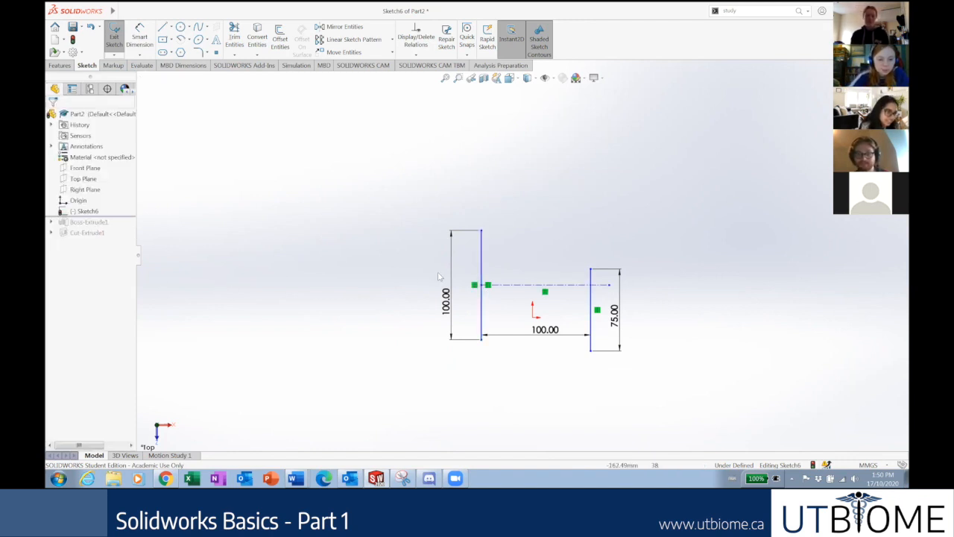
pyautogui.moveTo(525, 287); pyautogui.dragTo(493, 203)
pyautogui.click(652, 232)
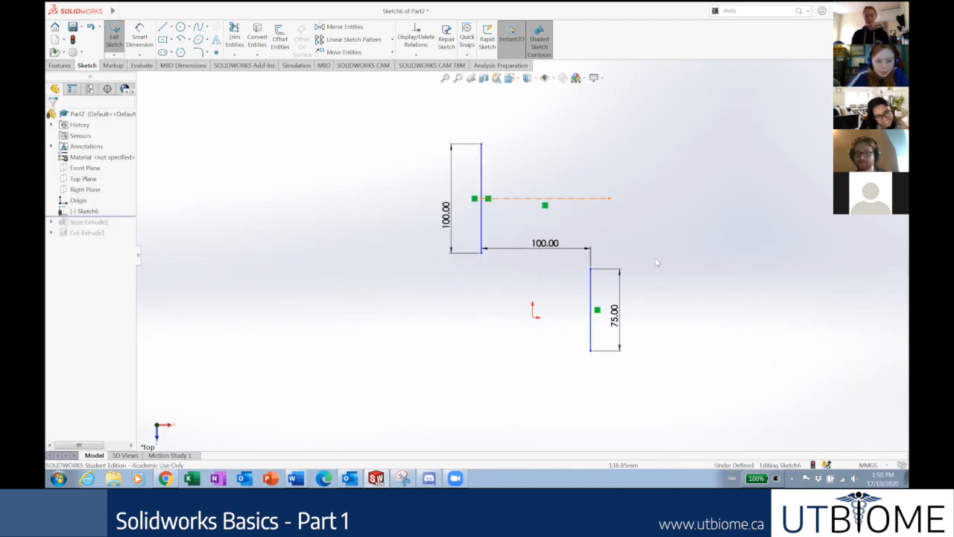
pyautogui.click(609, 200)
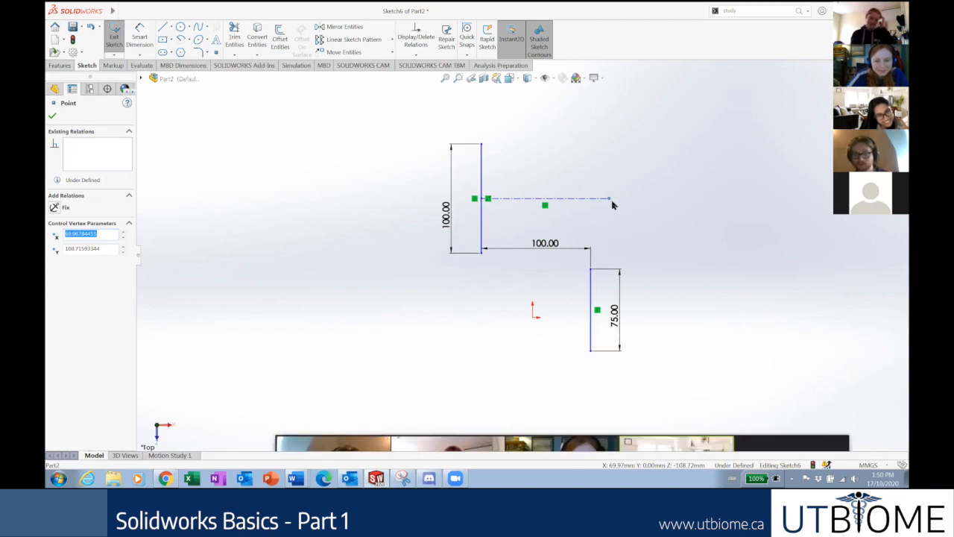
pyautogui.keyDown('ctrl'); pyautogui.click(578, 323); pyautogui.keyUp('ctrl')
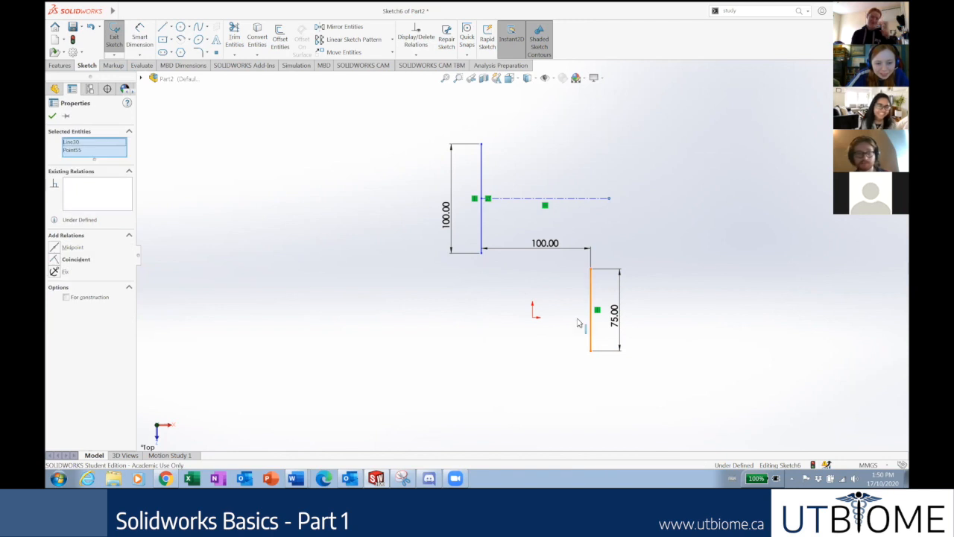
pyautogui.click(58, 249)
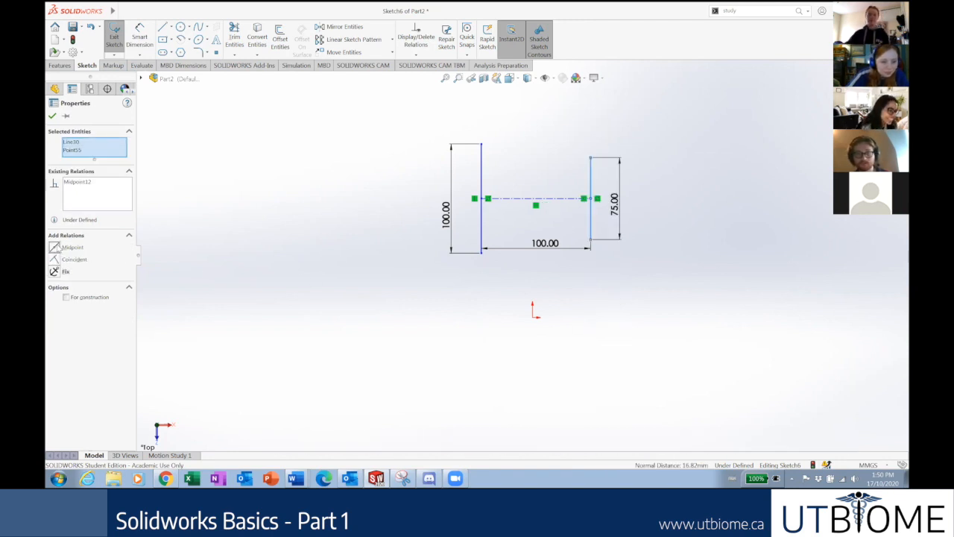
pyautogui.click(690, 314)
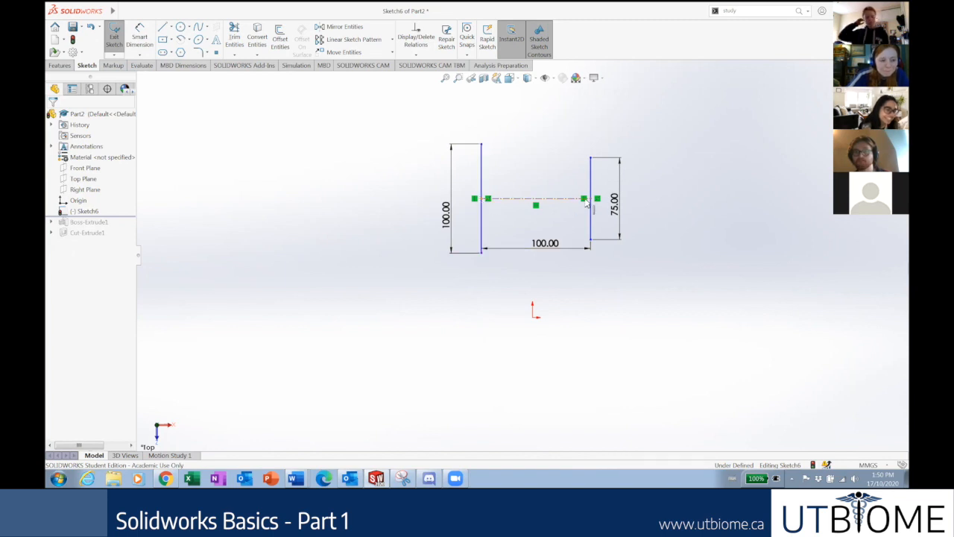
pyautogui.click(546, 198)
pyautogui.click(727, 296)
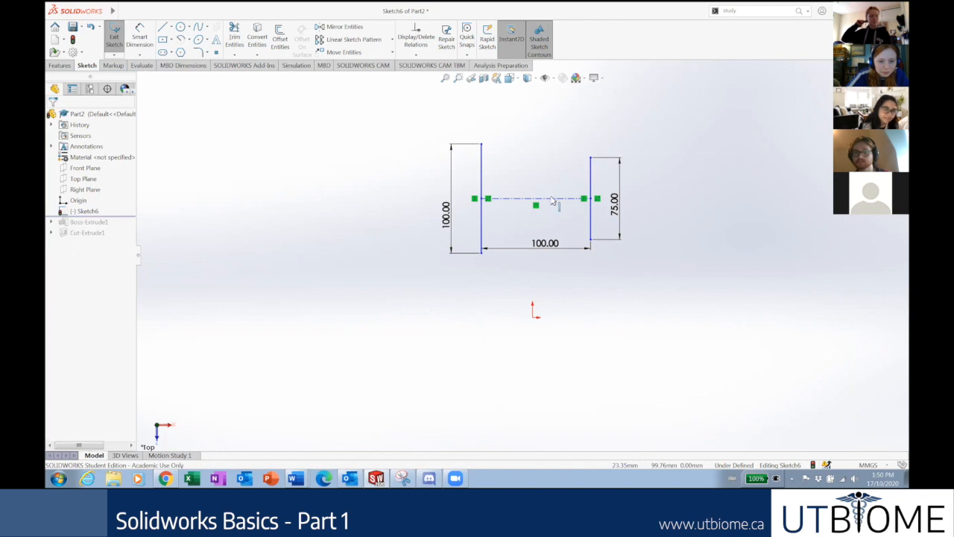
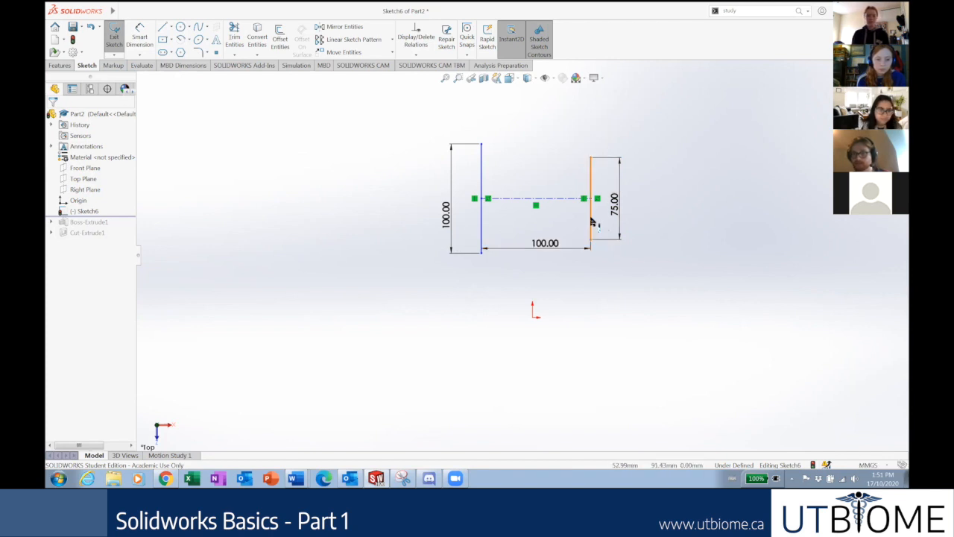
# Add a Midpoint relation so the centerline's midpoint sits on the origin.
pyautogui.click(545, 200)
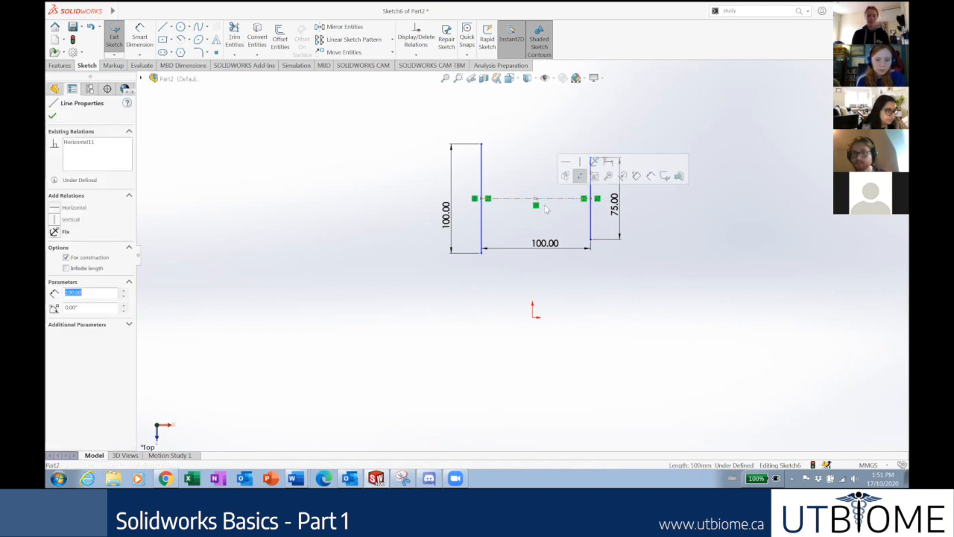
pyautogui.keyDown('ctrl'); pyautogui.click(534, 317); pyautogui.keyUp('ctrl')
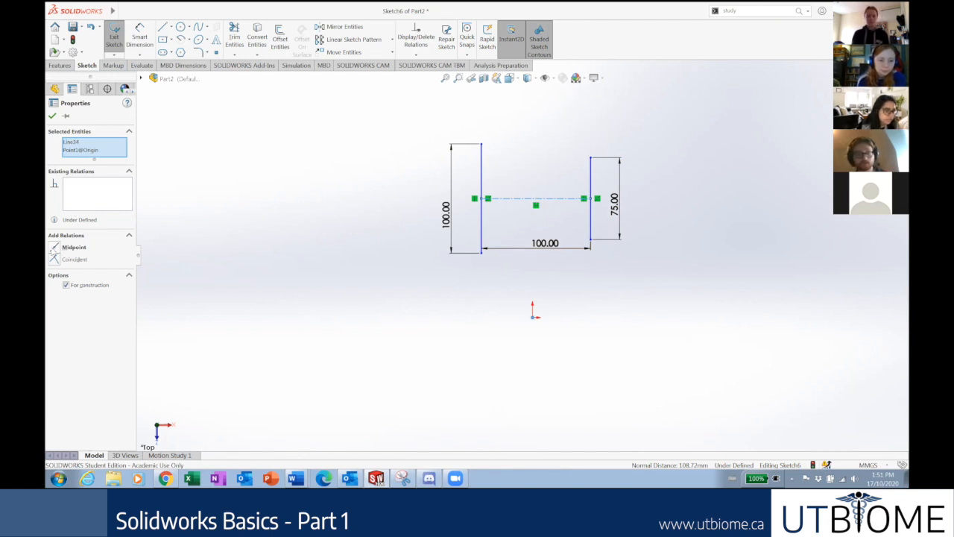
pyautogui.click(64, 249)
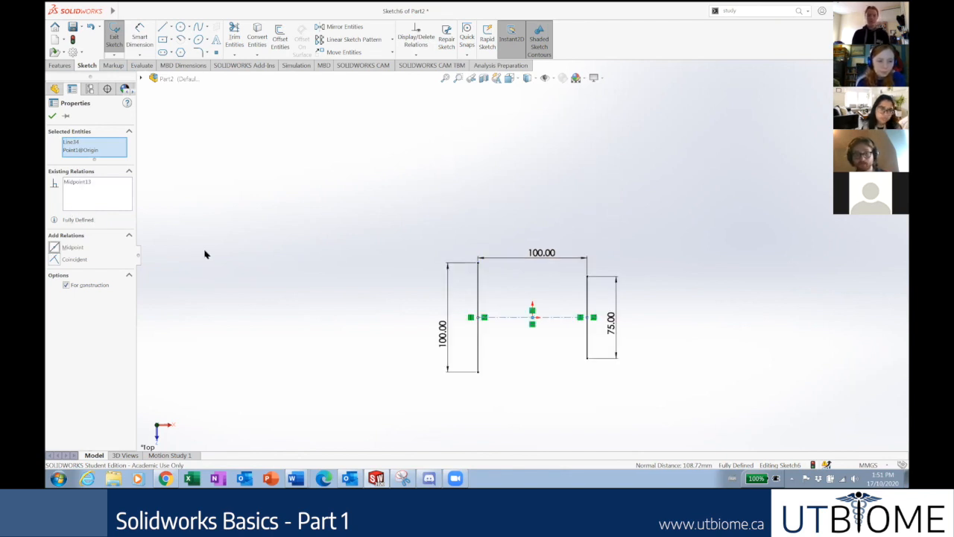
pyautogui.click(604, 288)
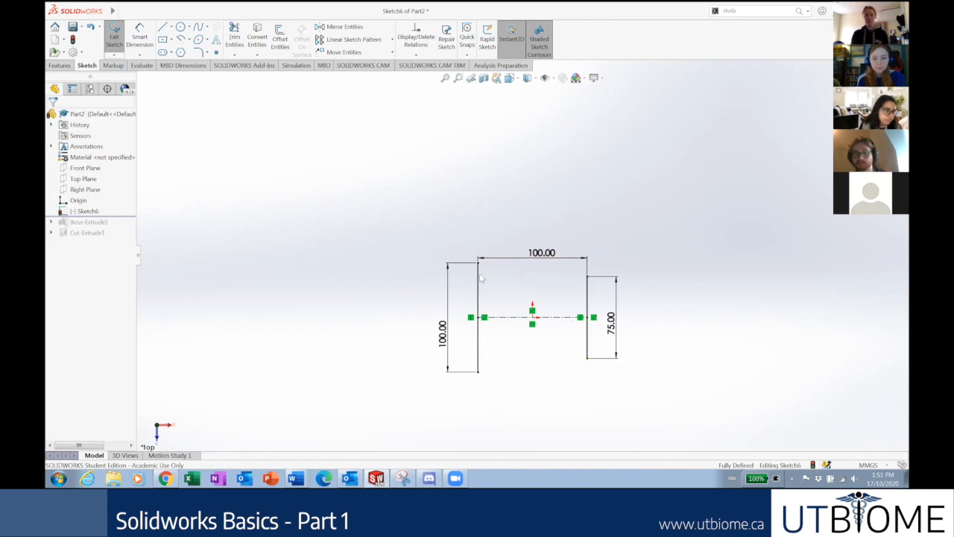
# Test that the fully defined sketch resists dragging a corner point, then clear the selection.
pyautogui.moveTo(563, 201); pyautogui.dragTo(439, 283)
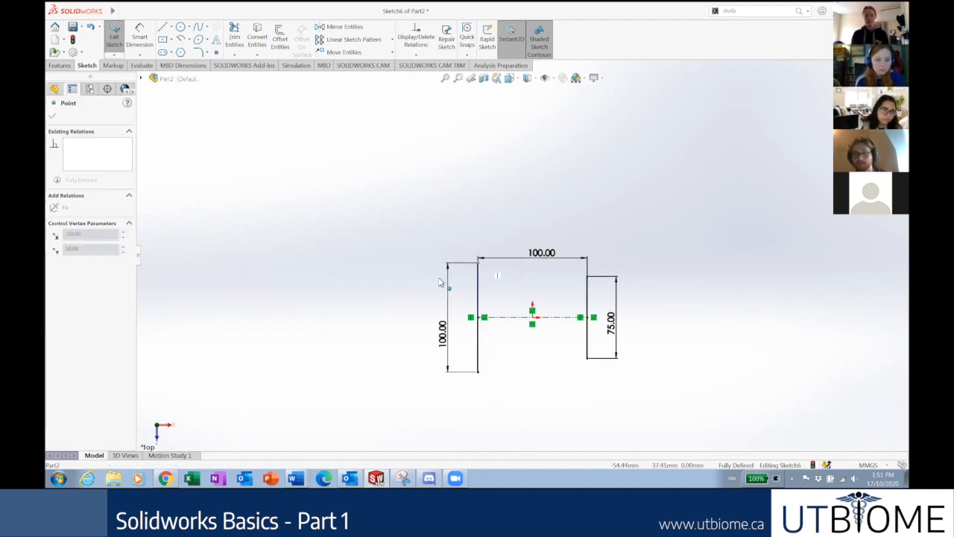
pyautogui.click(686, 227)
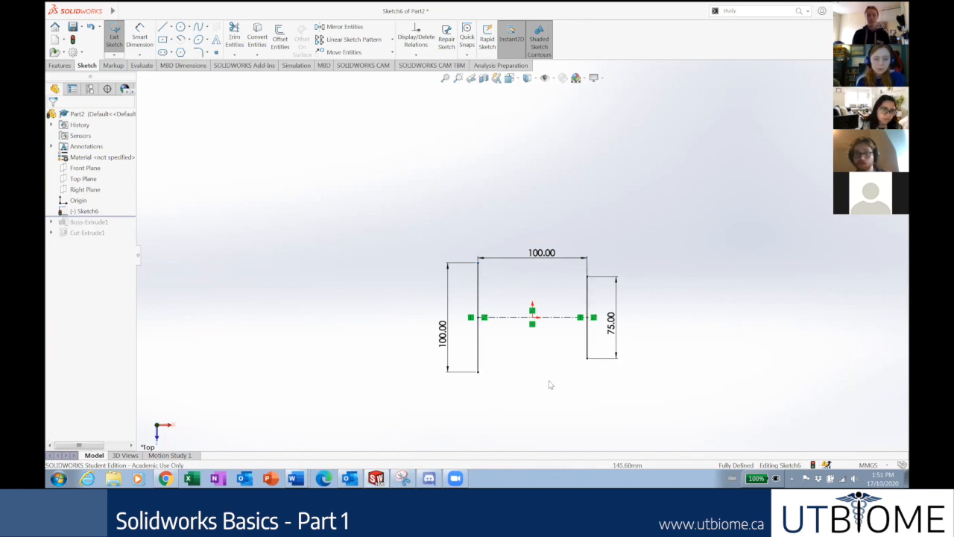
pyautogui.scroll(1, 585, 317)
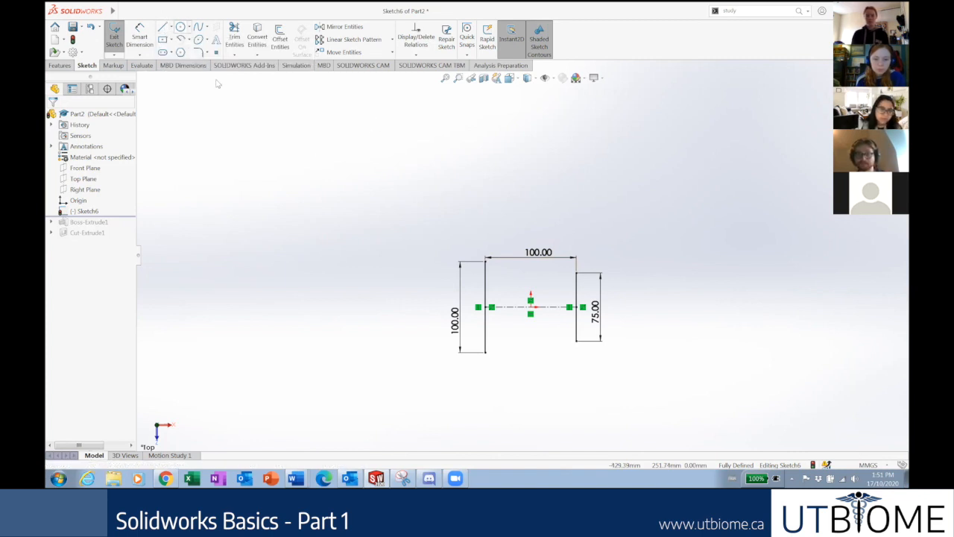
# Draw lines joining the top ends and the bottom ends of the two vertical lines.
pyautogui.click(165, 29)
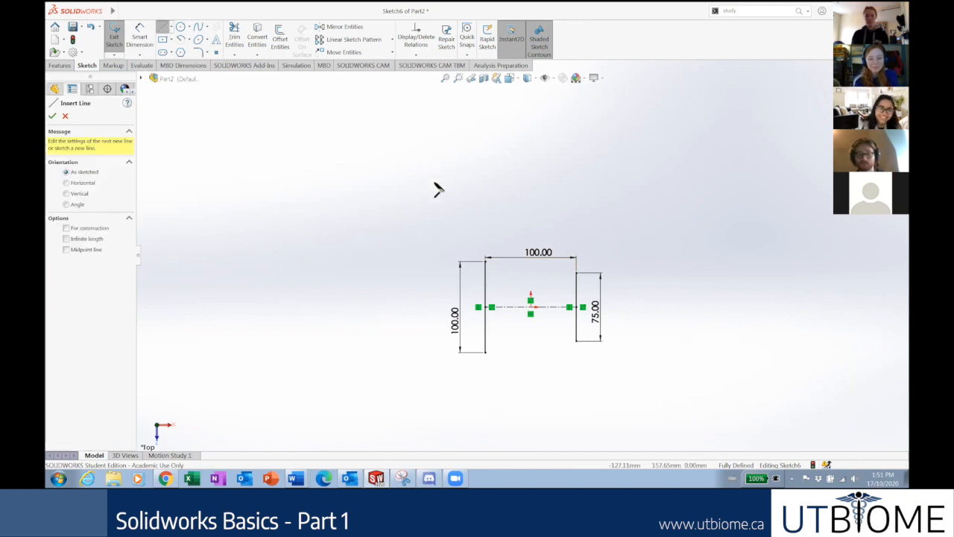
pyautogui.click(486, 262)
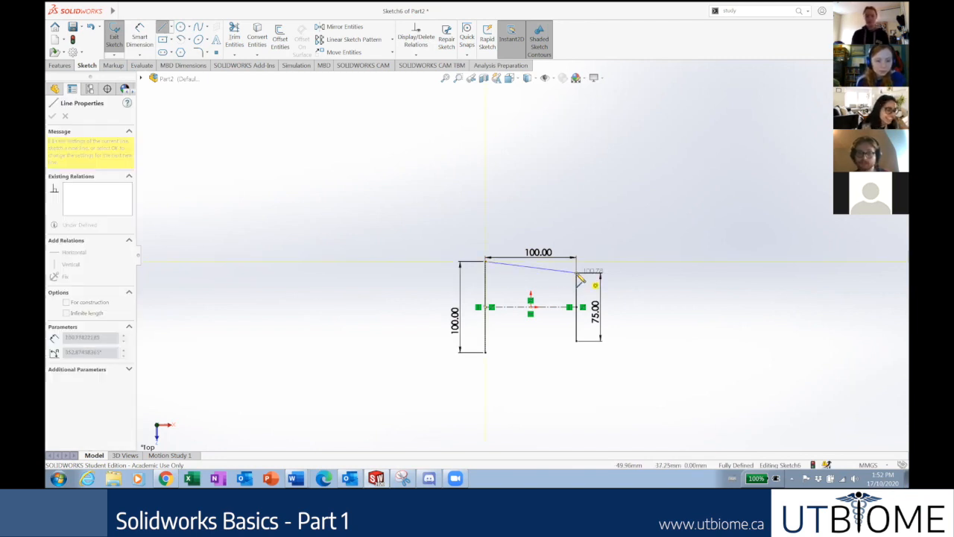
pyautogui.click(579, 275)
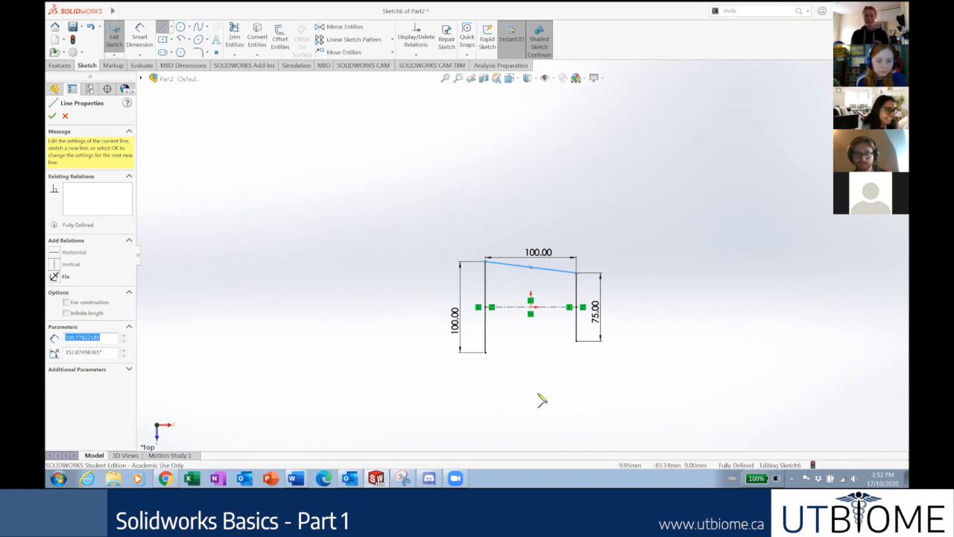
pyautogui.press('Escape')
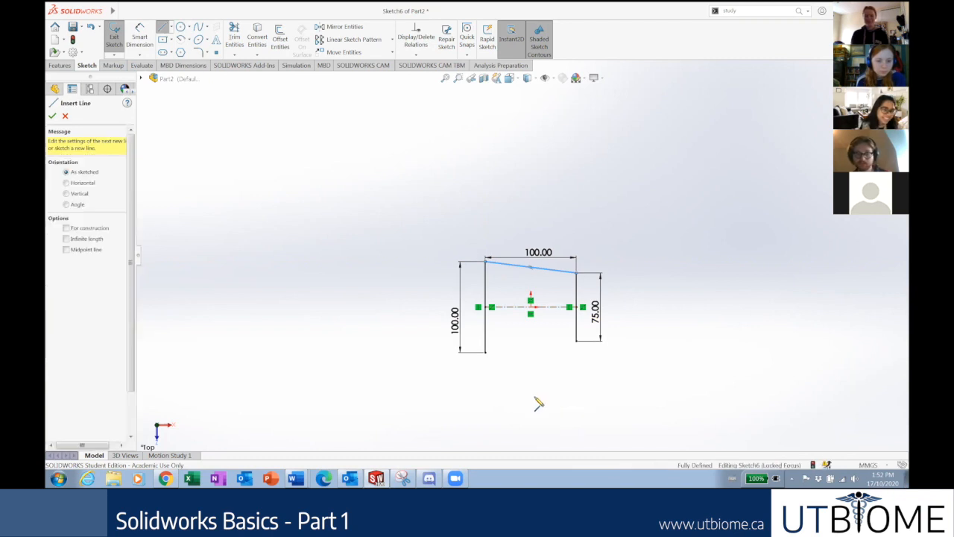
pyautogui.click(485, 352)
pyautogui.click(576, 342)
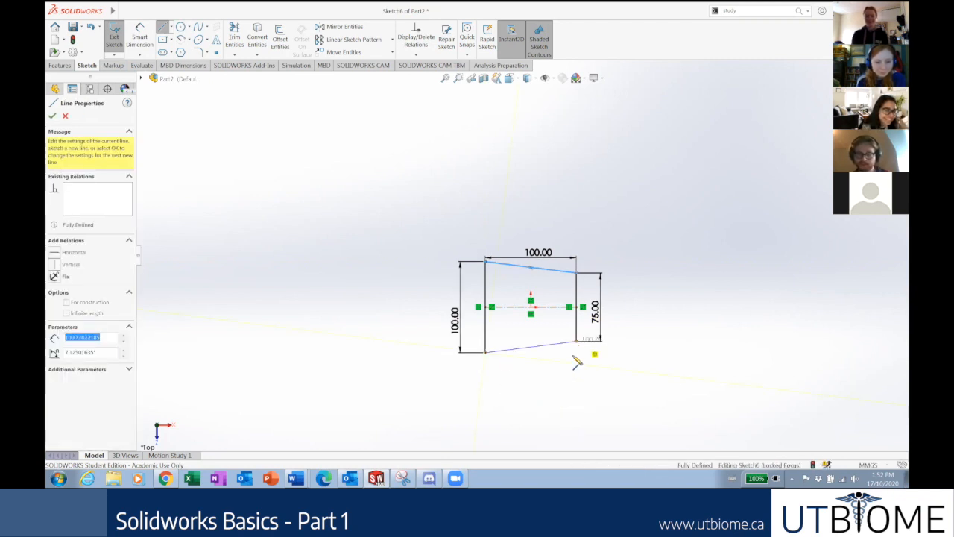
pyautogui.press('Escape')
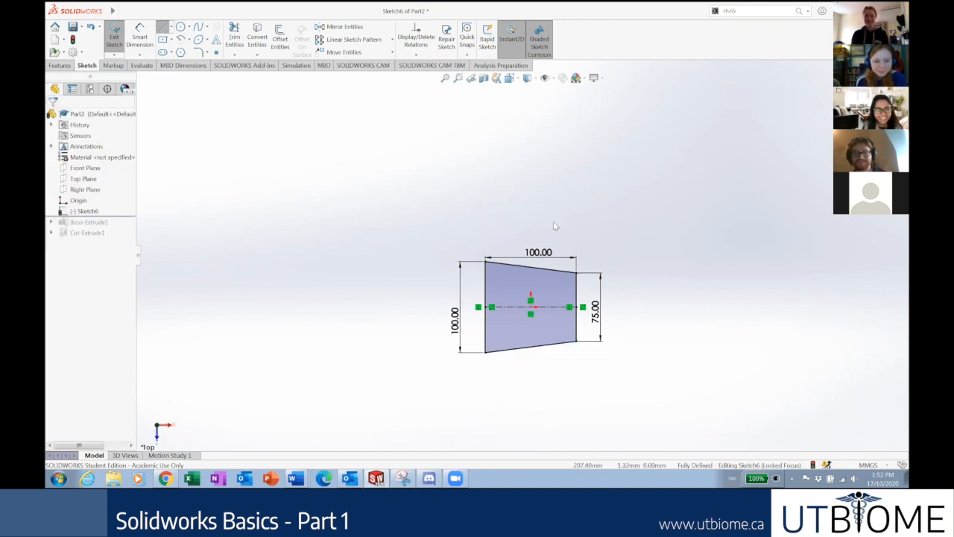
# Show the Features commands and check the profile's lower-left corner point.
pyautogui.click(58, 67)
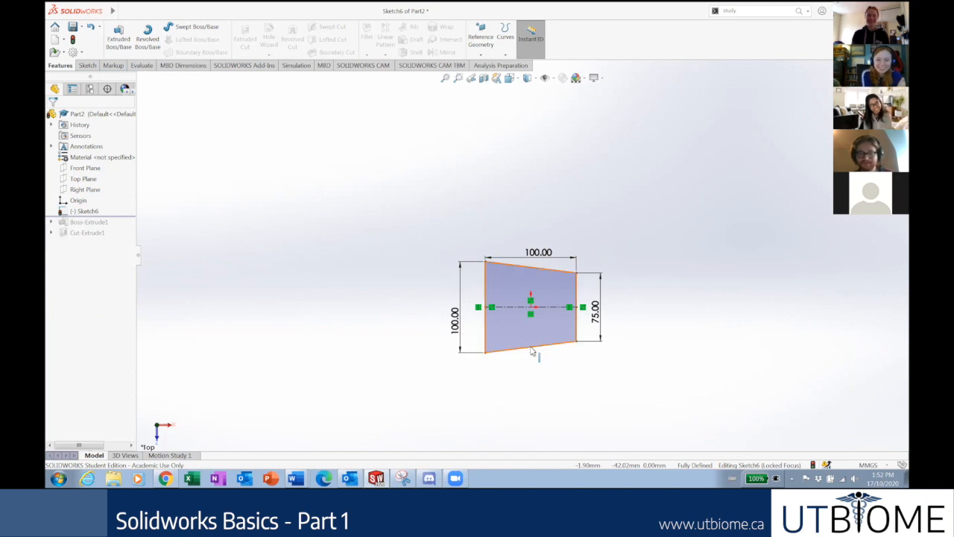
pyautogui.click(486, 355)
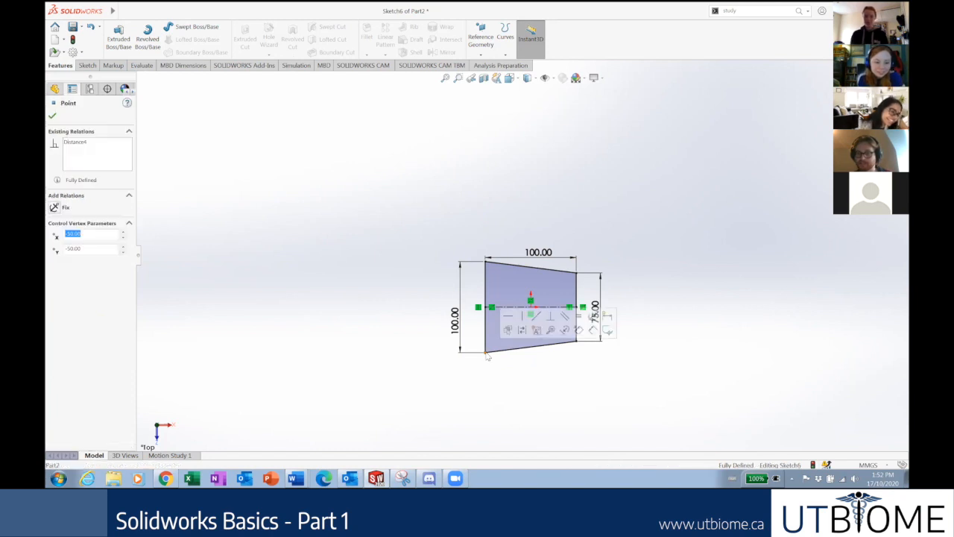
pyautogui.click(510, 374)
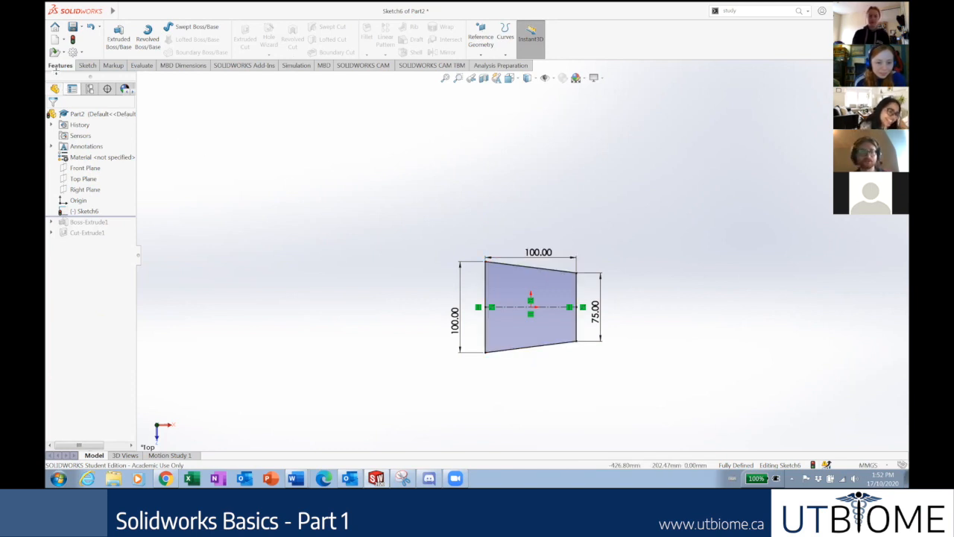
# Start an Extruded Boss/Base on the profile, orbit to see the preview, and keep Blind.
pyautogui.click(124, 43)
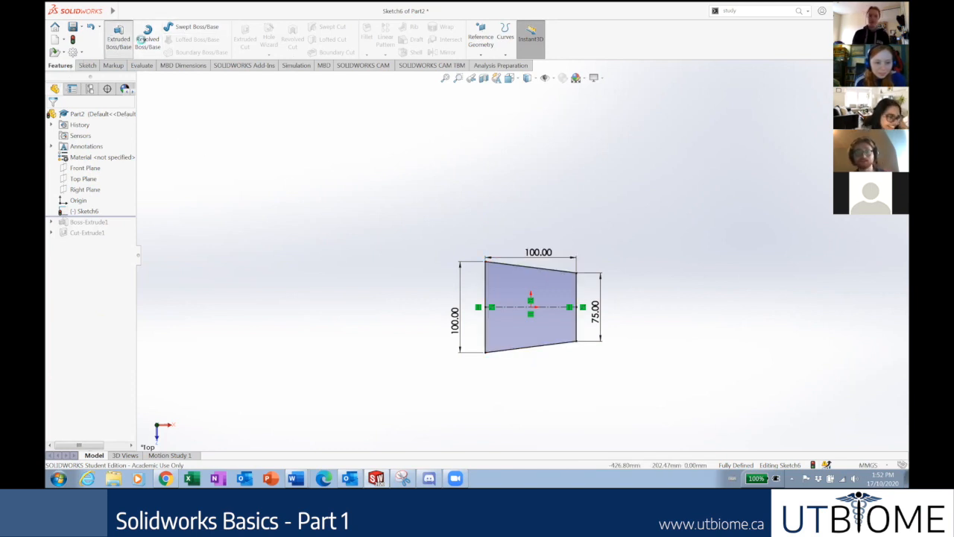
pyautogui.moveTo(649, 273)
pyautogui.mouseDown(button='middle')
pyautogui.moveTo(636, 264)
pyautogui.moveTo(631, 176)
pyautogui.moveTo(642, 112)
pyautogui.moveTo(653, 113)
pyautogui.mouseUp(button='middle')
pyautogui.moveTo(521, 237)
pyautogui.mouseDown()
pyautogui.moveTo(501, 116)
pyautogui.moveTo(506, 192)
pyautogui.moveTo(502, 165)
pyautogui.moveTo(509, 187)
pyautogui.moveTo(369, 194)
pyautogui.mouseUp()
pyautogui.moveTo(105, 170); pyautogui.dragTo(105, 170)
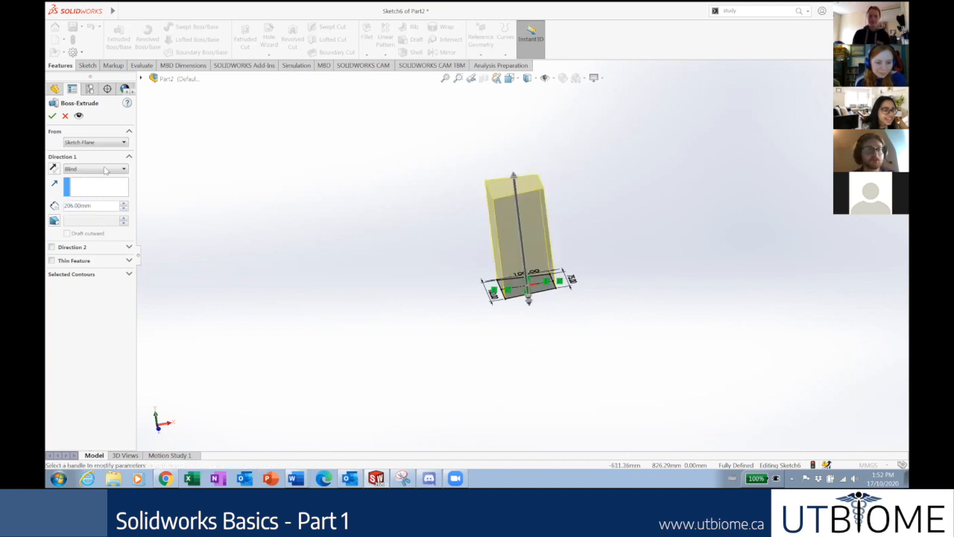
pyautogui.click(100, 170)
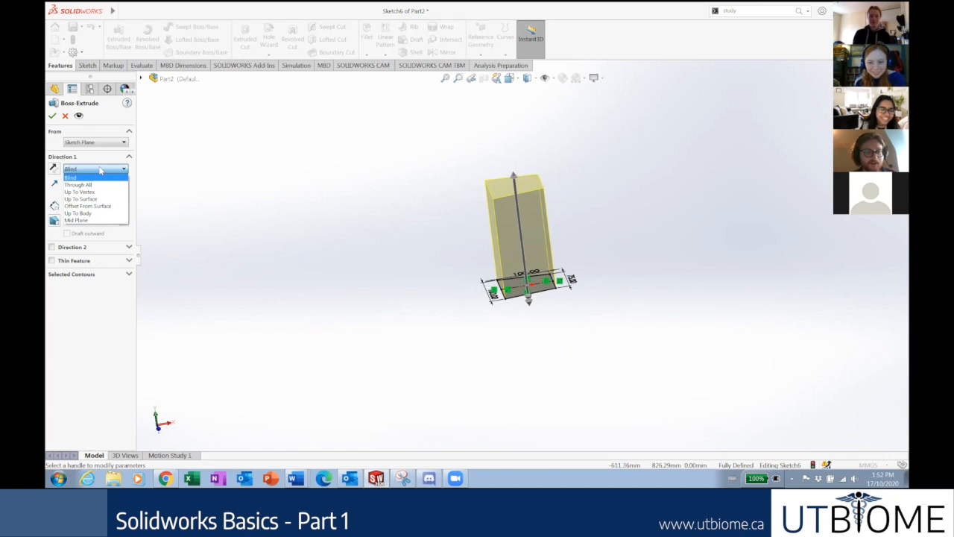
pyautogui.click(101, 170)
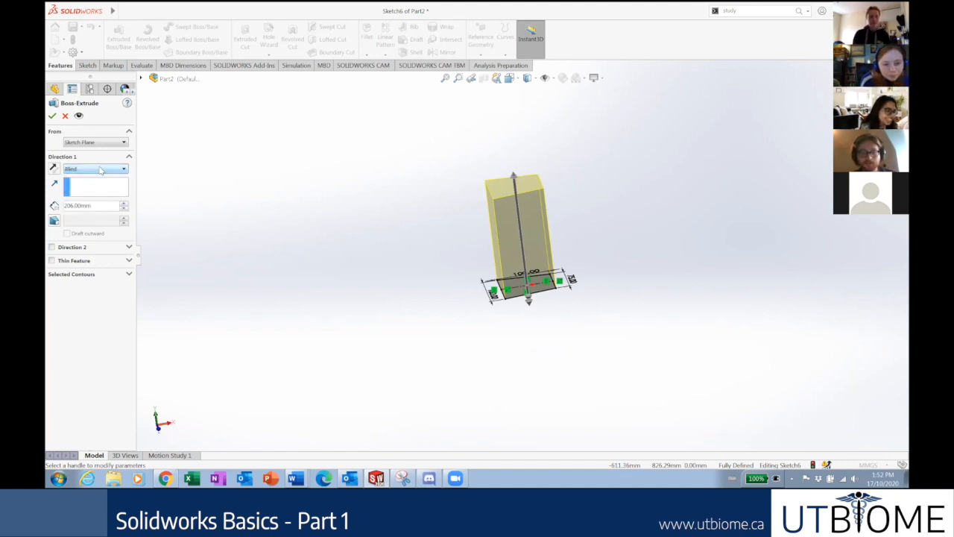
# Set the Blind extrusion depth to 500 mm, then change it to 300 mm.
pyautogui.doubleClick(102, 206)
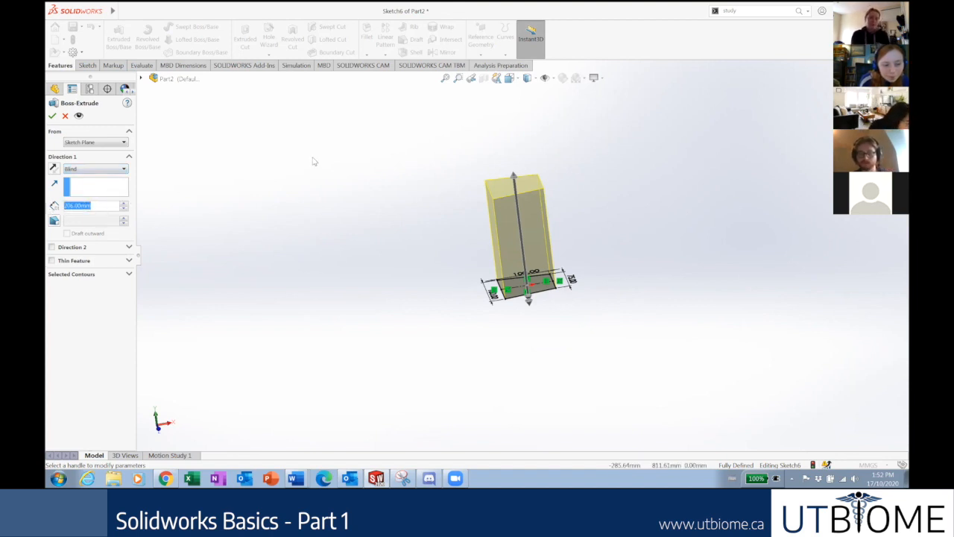
pyautogui.write('500')
pyautogui.press('Return')
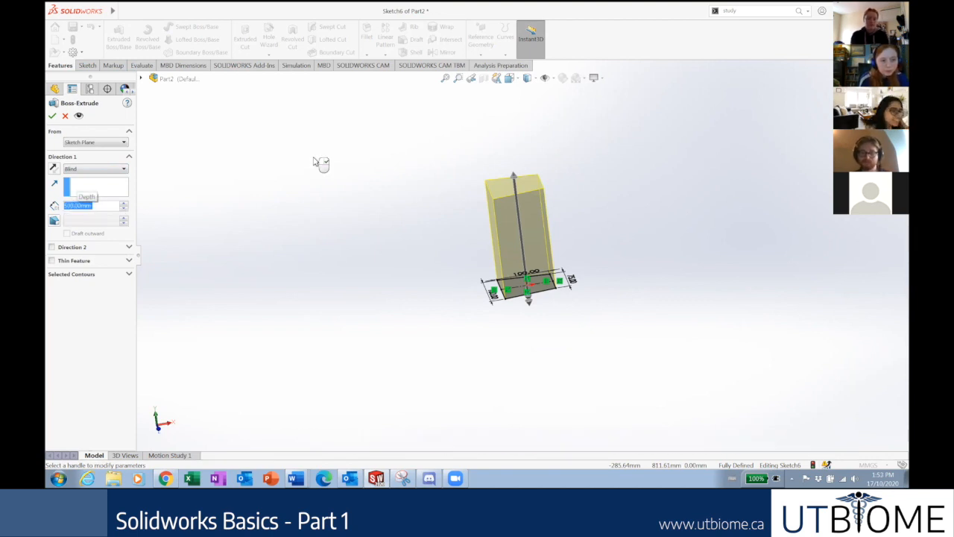
pyautogui.scroll(-3, 528, 144)
pyautogui.scroll(5, 528, 145)
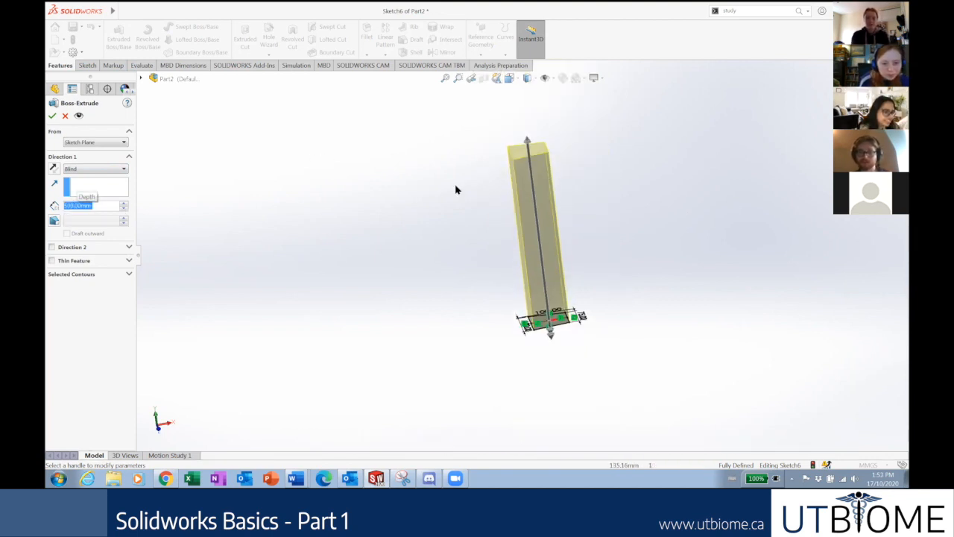
pyautogui.write('300')
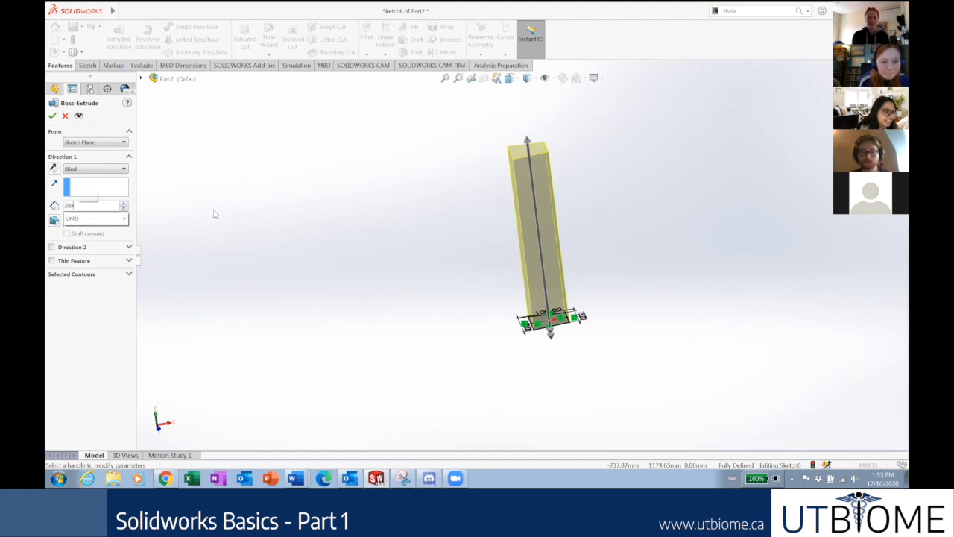
pyautogui.press('Return')
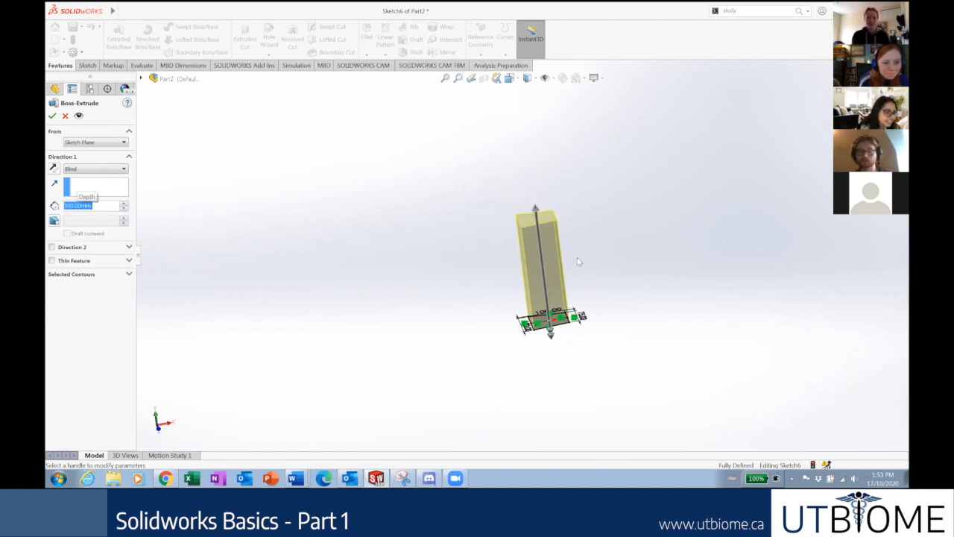
pyautogui.click(110, 321)
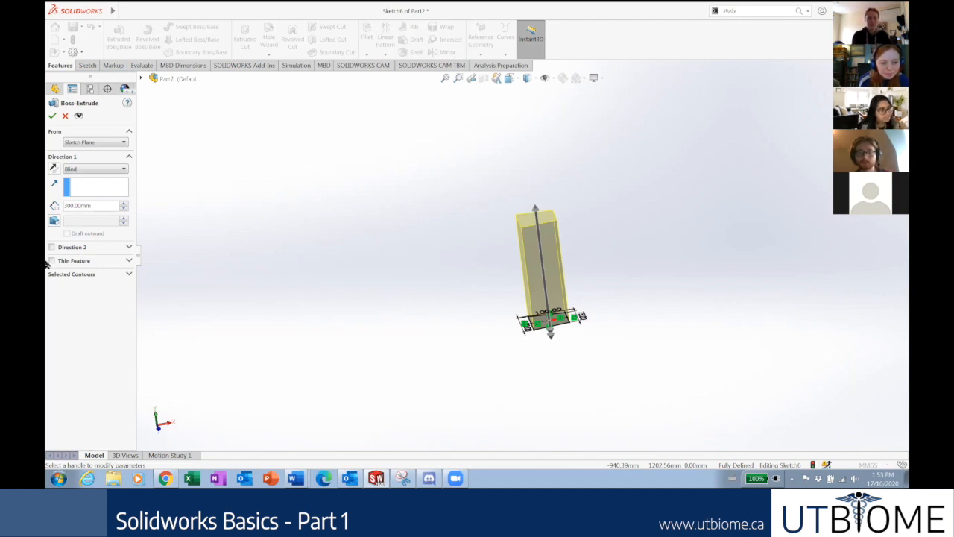
# Try a Through All end condition, revert to Blind 300 mm, and accept the extrusion.
pyautogui.click(80, 170)
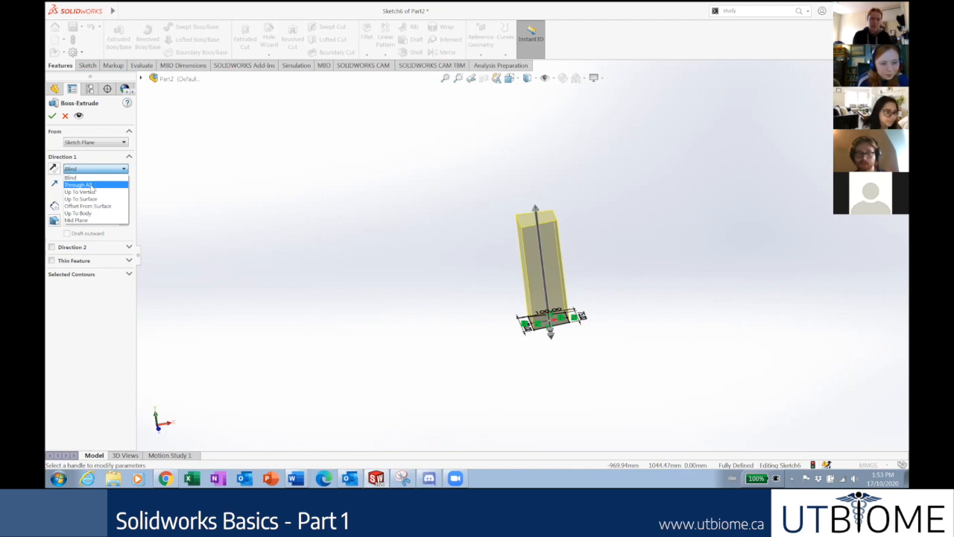
pyautogui.click(80, 185)
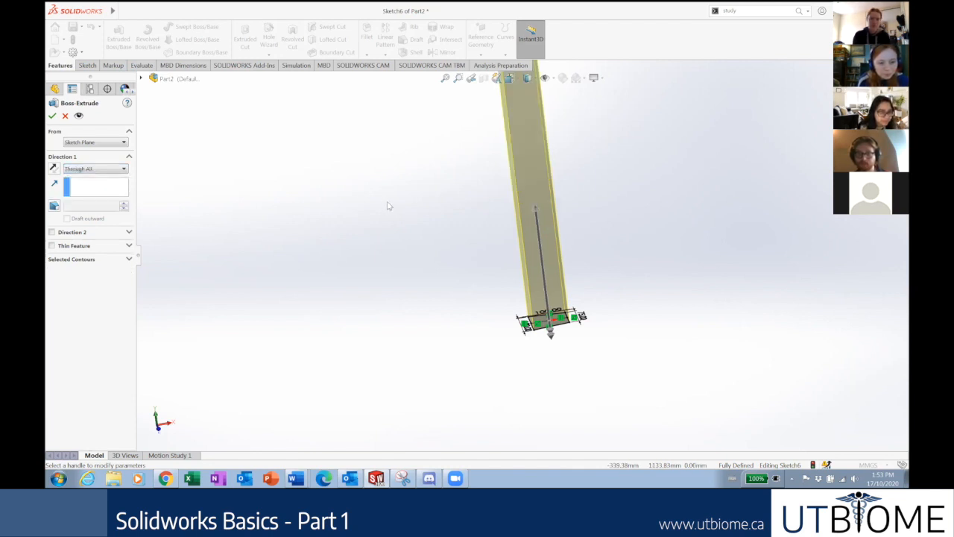
pyautogui.scroll(3, 434, 172)
pyautogui.scroll(-3, 446, 161)
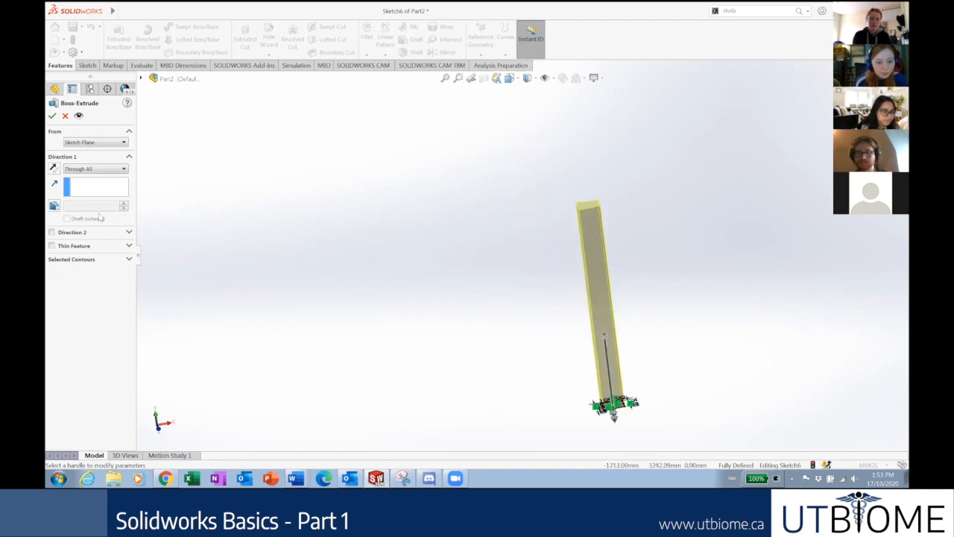
pyautogui.click(73, 169)
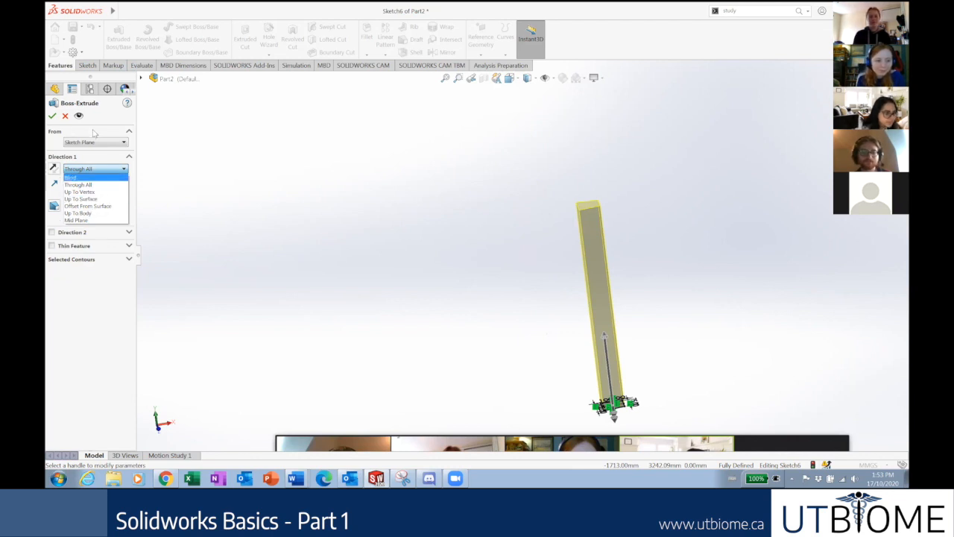
pyautogui.click(82, 177)
pyautogui.click(52, 115)
pyautogui.moveTo(608, 405); pyautogui.dragTo(588, 324, button='middle')
# Orbit the block to a tilted view and start a sketch on its top face.
pyautogui.scroll(3, 561, 359)
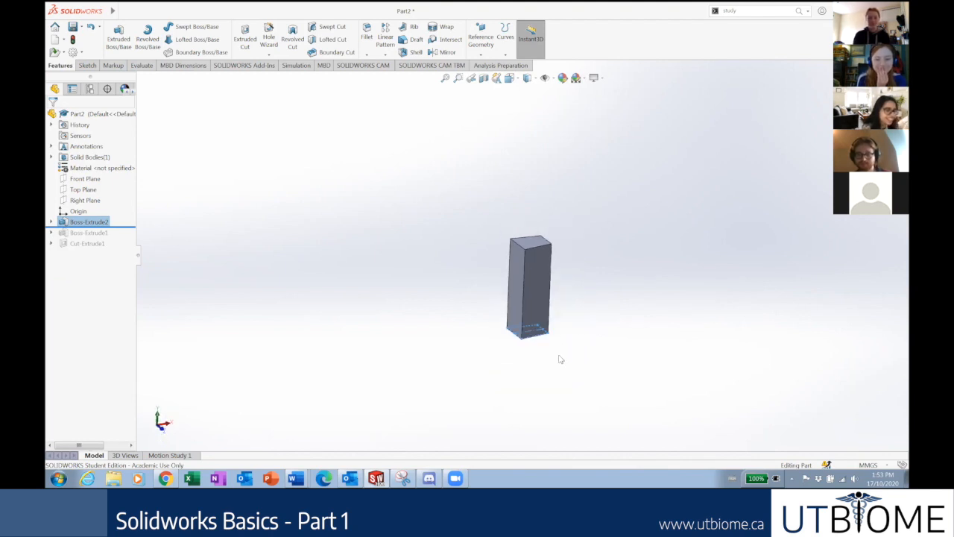
pyautogui.scroll(-2, 517, 291)
pyautogui.scroll(-3, 545, 239)
pyautogui.moveTo(545, 238); pyautogui.dragTo(563, 292, button='middle')
pyautogui.moveTo(492, 277); pyautogui.dragTo(550, 252, button='middle')
pyautogui.click(552, 252)
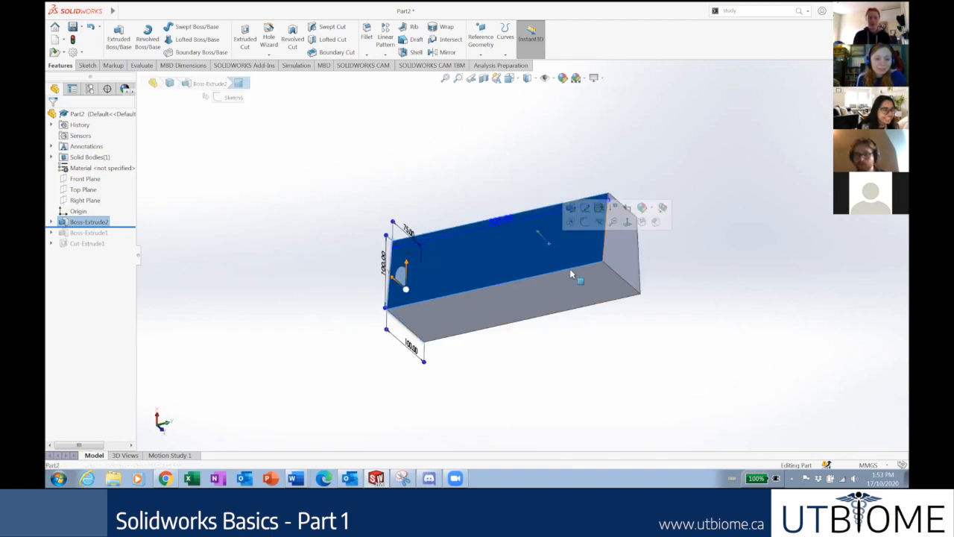
pyautogui.rightClick(528, 232)
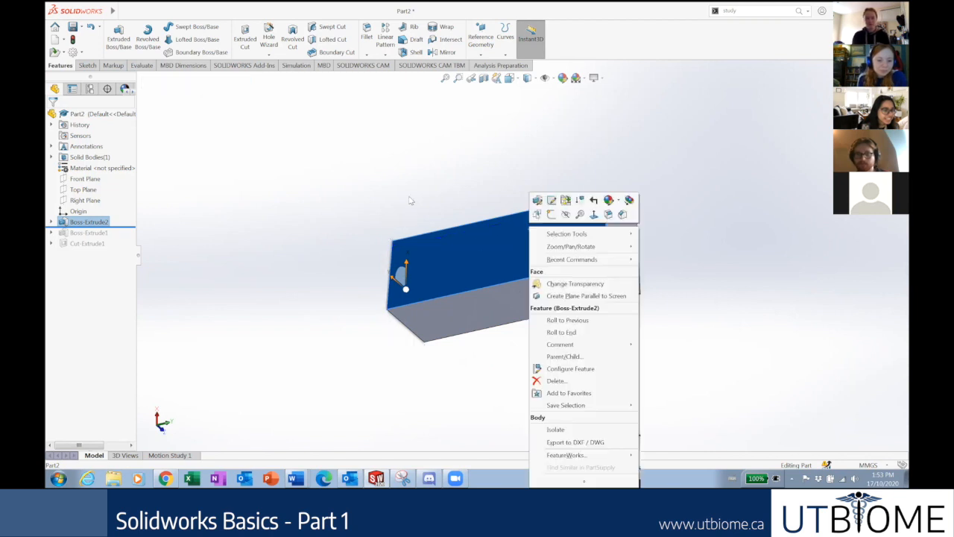
pyautogui.press('Escape')
pyautogui.click(498, 252)
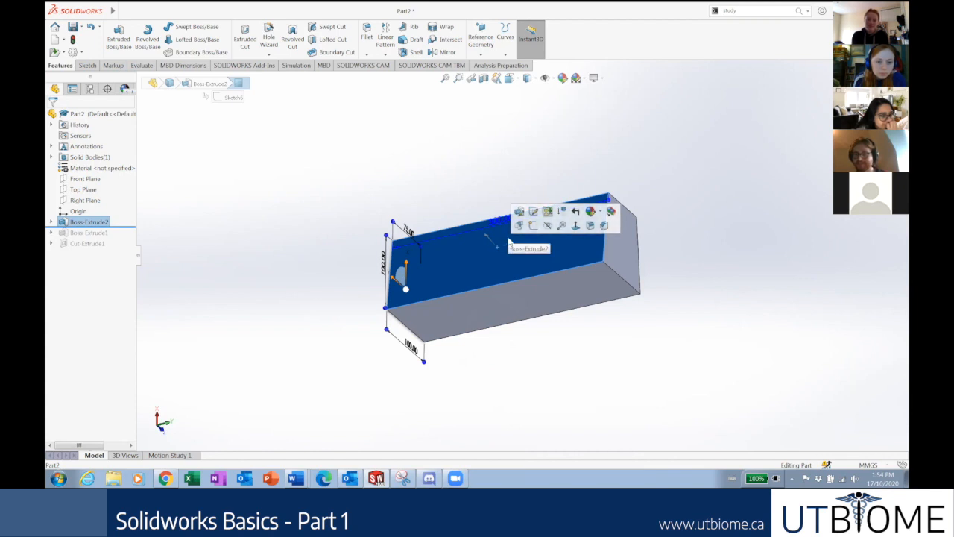
pyautogui.click(533, 226)
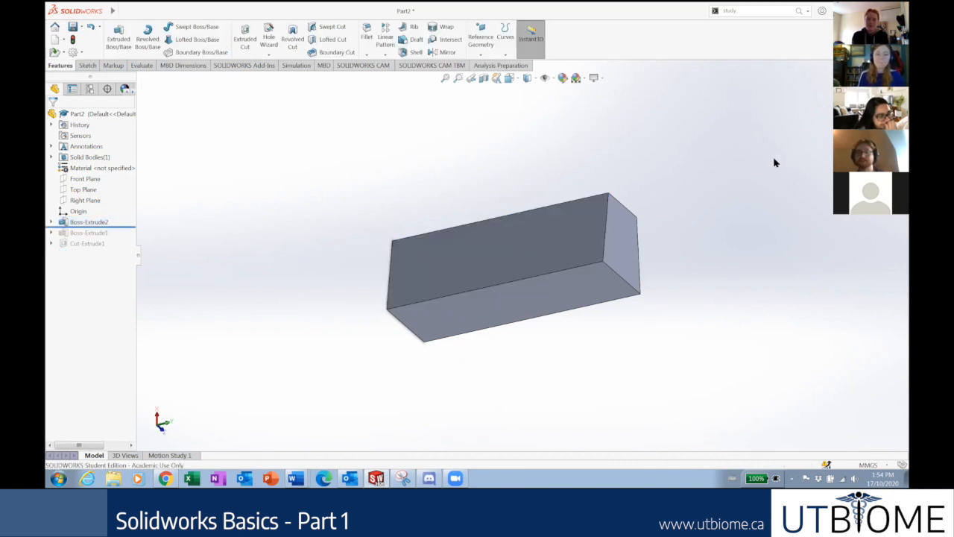
# Reselect the top face and start the new Sketch8 from its context toolbar.
pyautogui.click(492, 257)
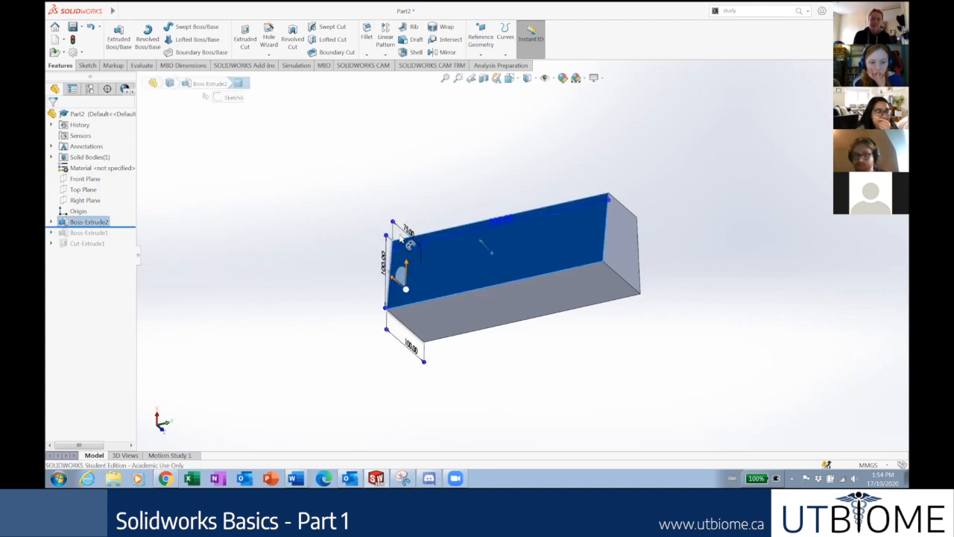
pyautogui.click(535, 247)
pyautogui.rightClick(536, 250)
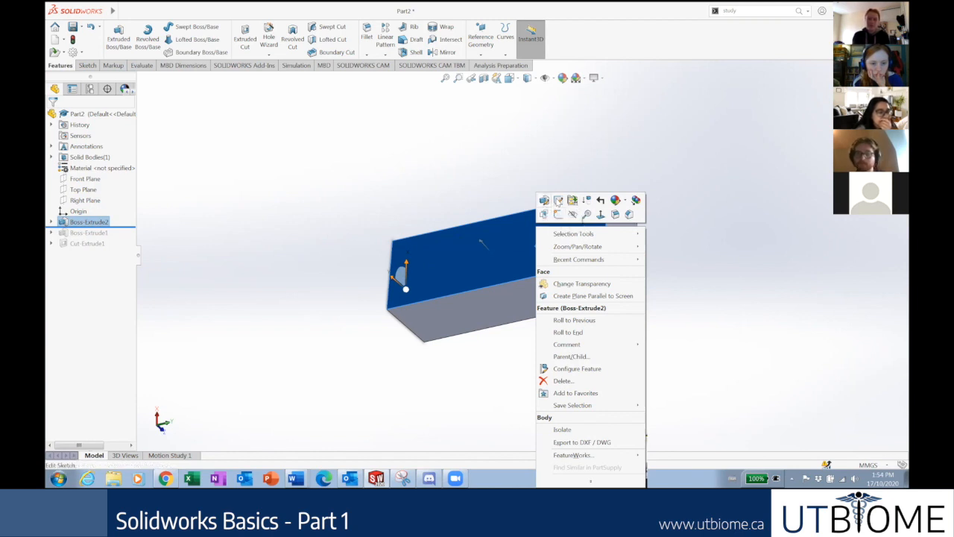
pyautogui.click(558, 215)
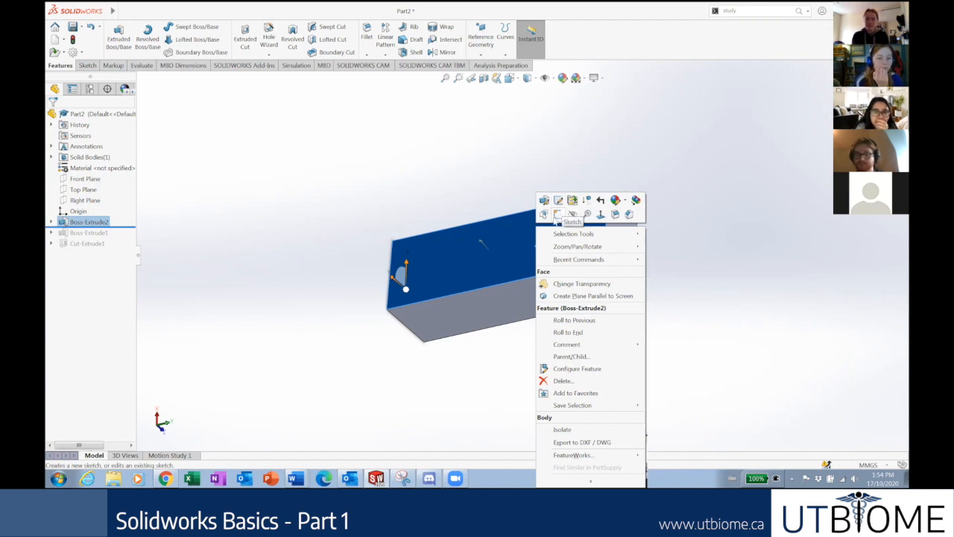
# Deselect the face, dismiss Sketch8's context menu, and orbit to show the block's top and side.
pyautogui.click(707, 161)
pyautogui.click(554, 223)
pyautogui.click(384, 201)
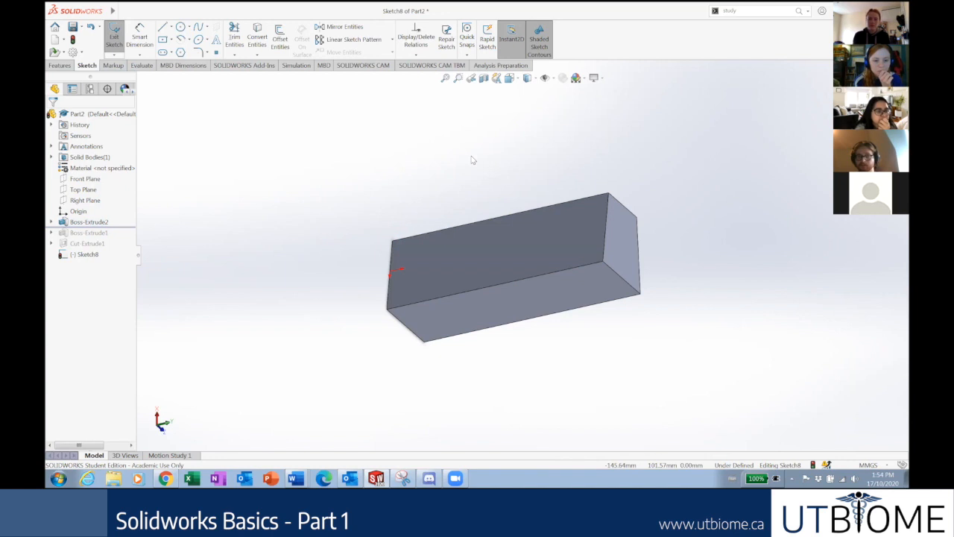
pyautogui.moveTo(426, 171); pyautogui.dragTo(459, 237, button='middle')
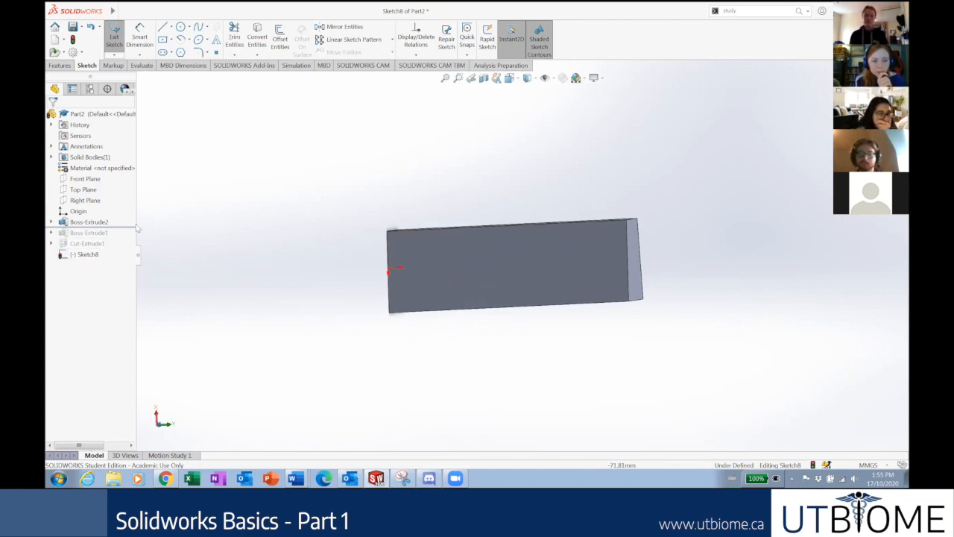
pyautogui.rightClick(86, 256)
pyautogui.press('Escape')
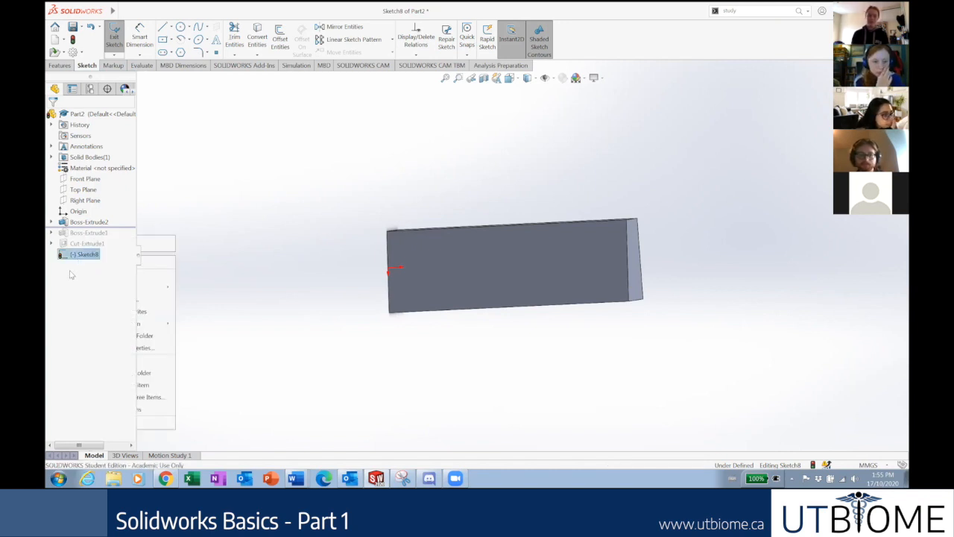
pyautogui.click(197, 248)
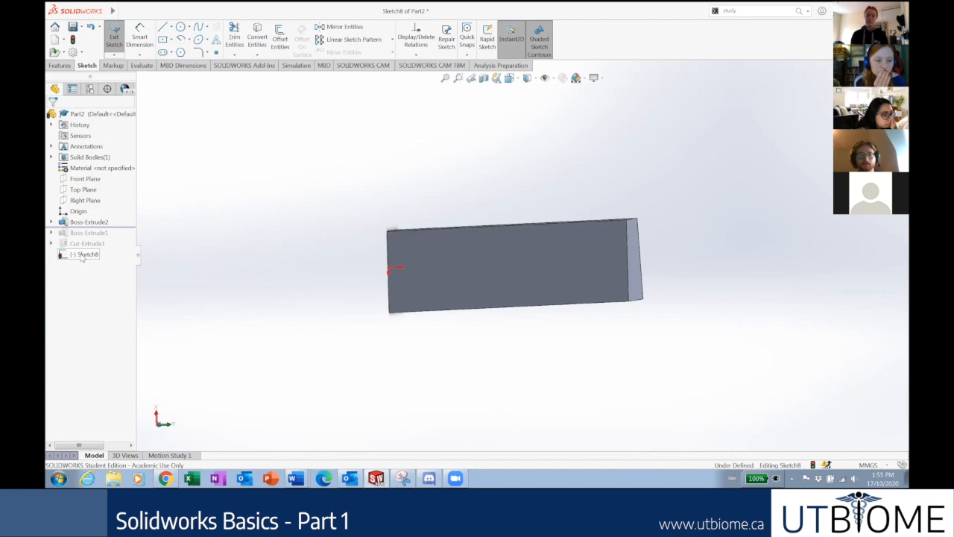
pyautogui.moveTo(311, 287)
pyautogui.mouseDown(button='middle')
pyautogui.moveTo(332, 277)
pyautogui.moveTo(284, 257)
pyautogui.moveTo(208, 273)
pyautogui.mouseUp(button='middle')
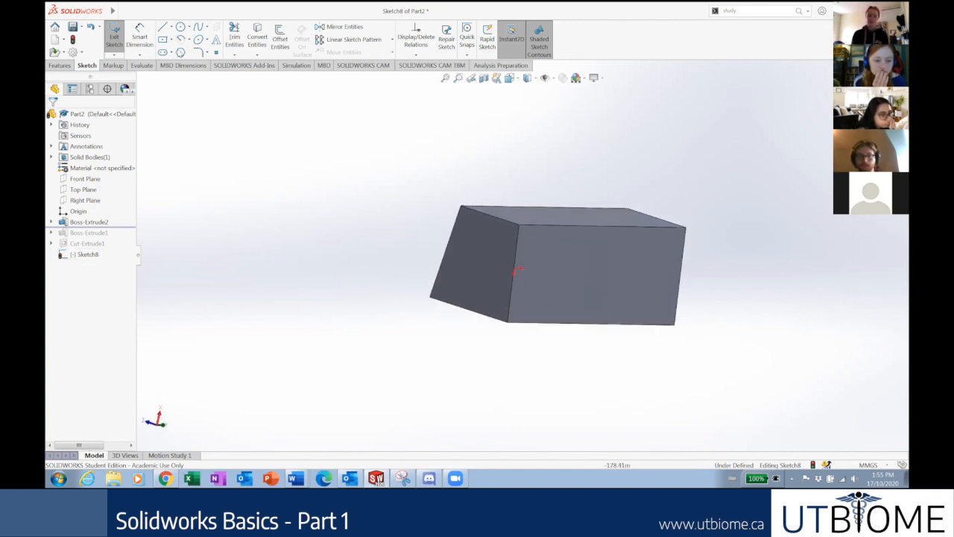
# Draw a trial circle and a centre rectangle on the face, then box-select and delete them.
pyautogui.click(180, 27)
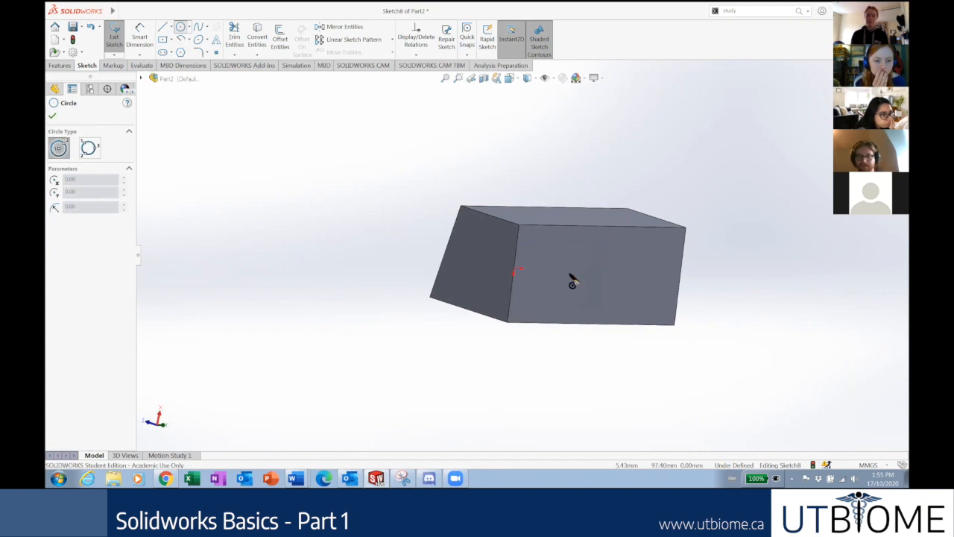
pyautogui.click(616, 276)
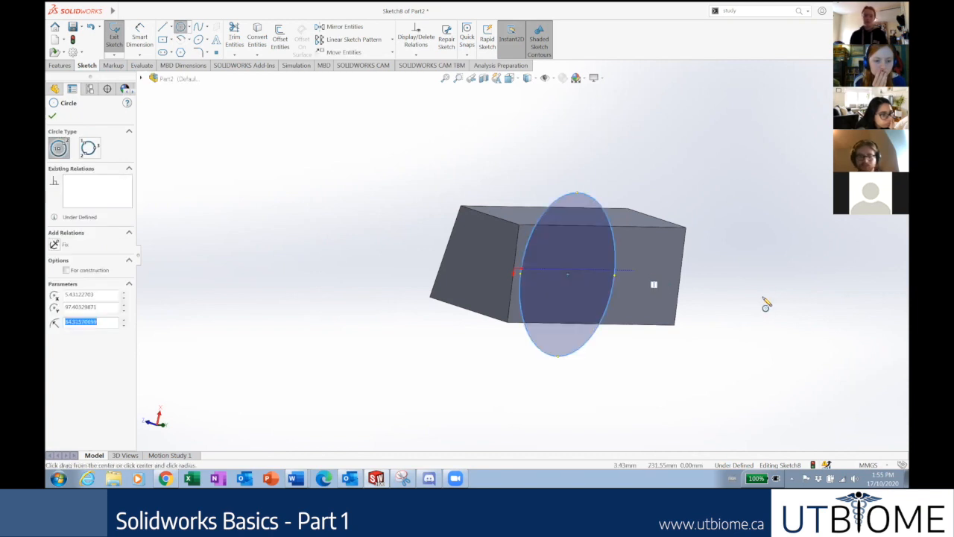
pyautogui.click(164, 40)
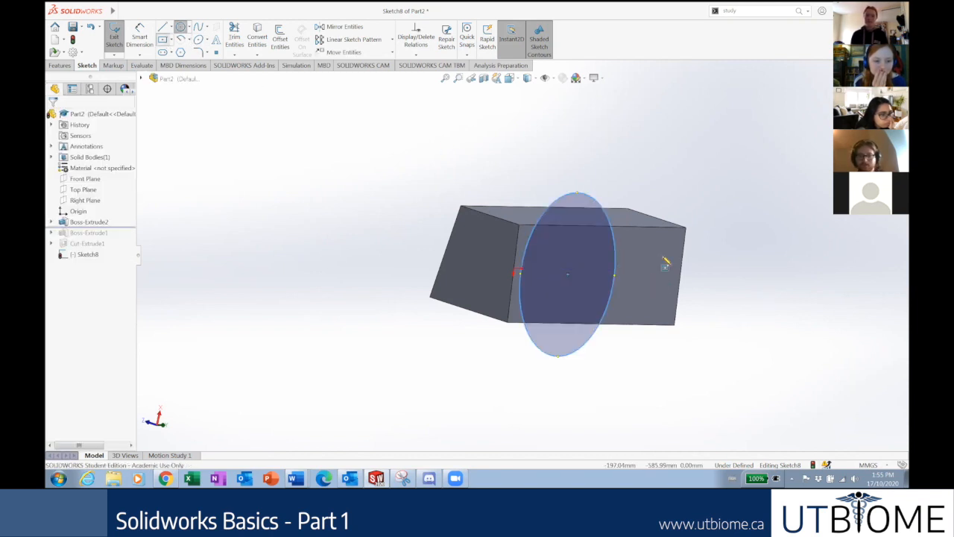
pyautogui.click(678, 299)
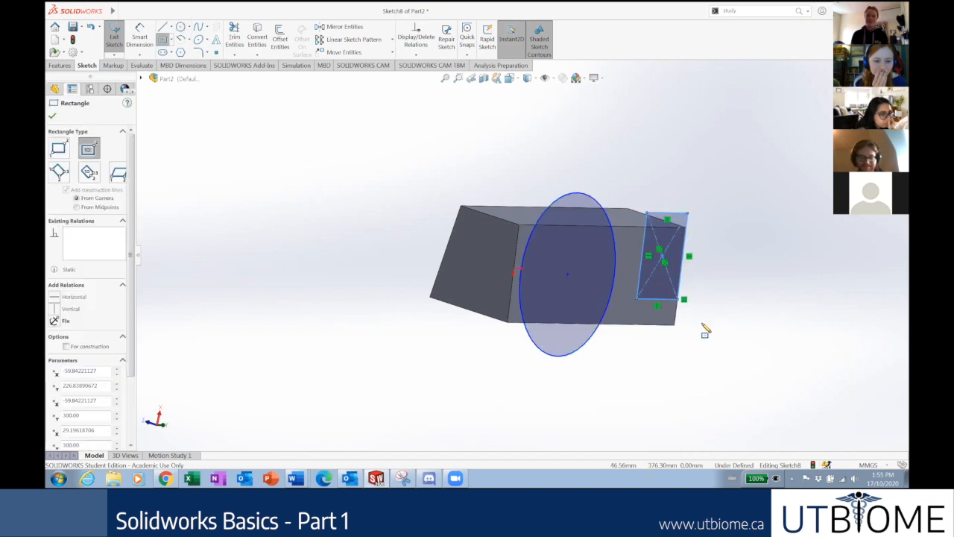
pyautogui.press('Escape')
pyautogui.moveTo(723, 392); pyautogui.dragTo(500, 173)
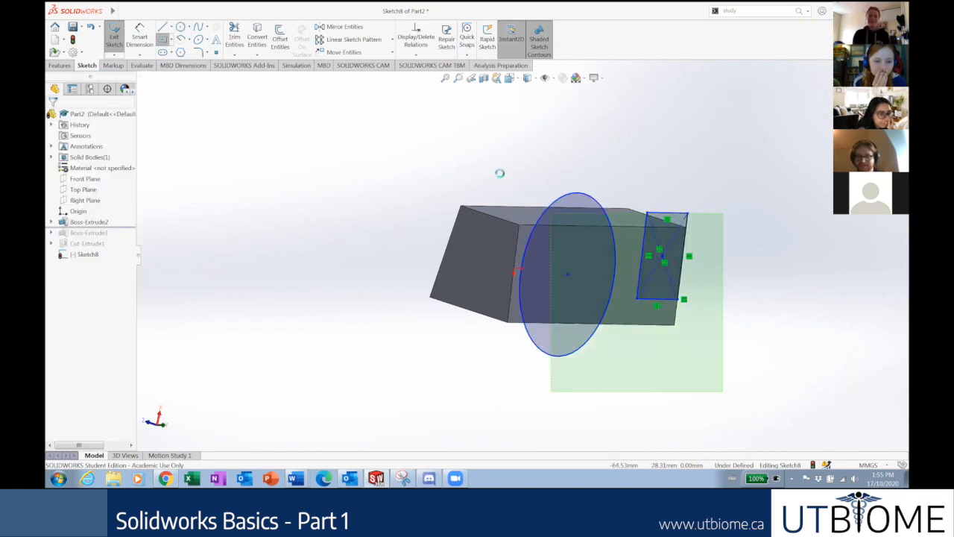
pyautogui.press('Delete')
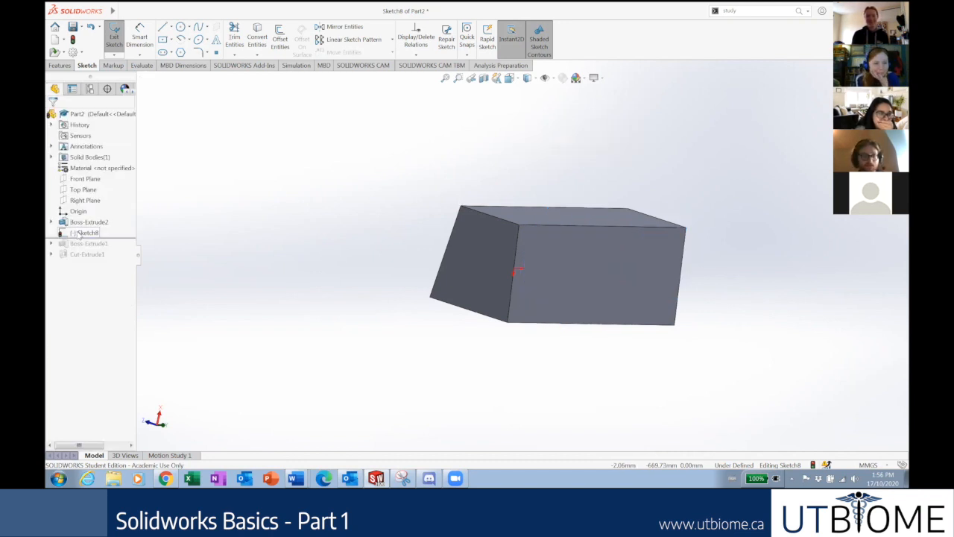
# Turn the view Normal To Sketch8.
pyautogui.rightClick(80, 232)
pyautogui.click(99, 220)
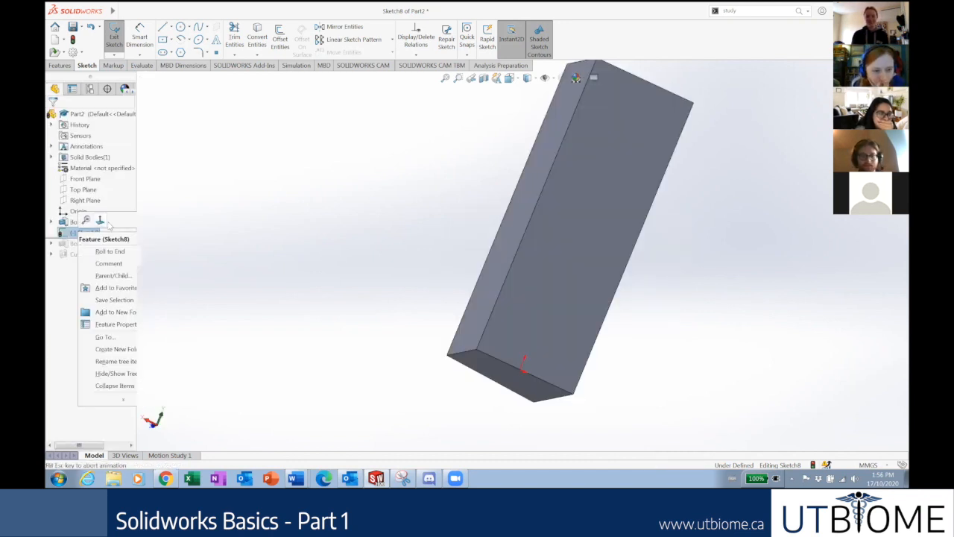
pyautogui.click(636, 245)
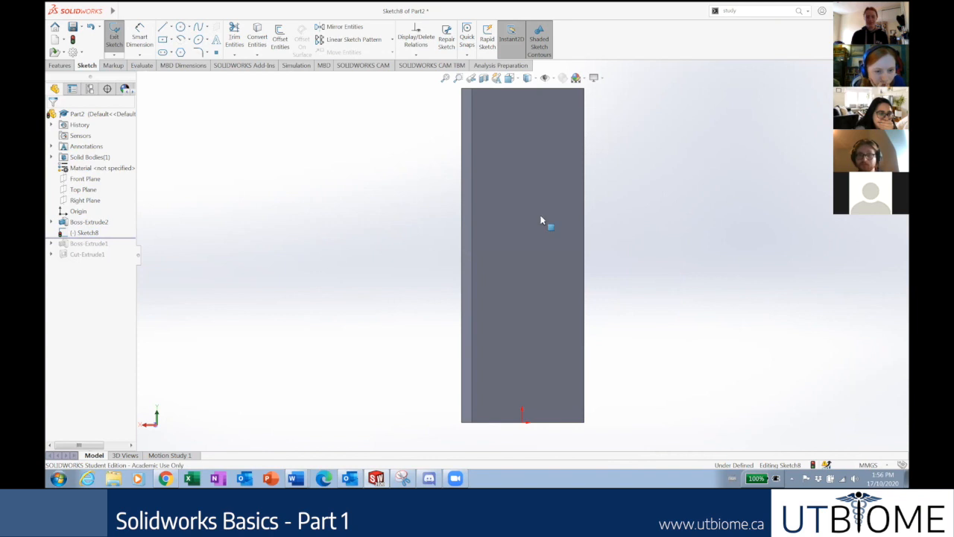
# Draw a trial circle of radius 57.69, then box-select and delete it.
pyautogui.click(181, 26)
pyautogui.click(518, 169)
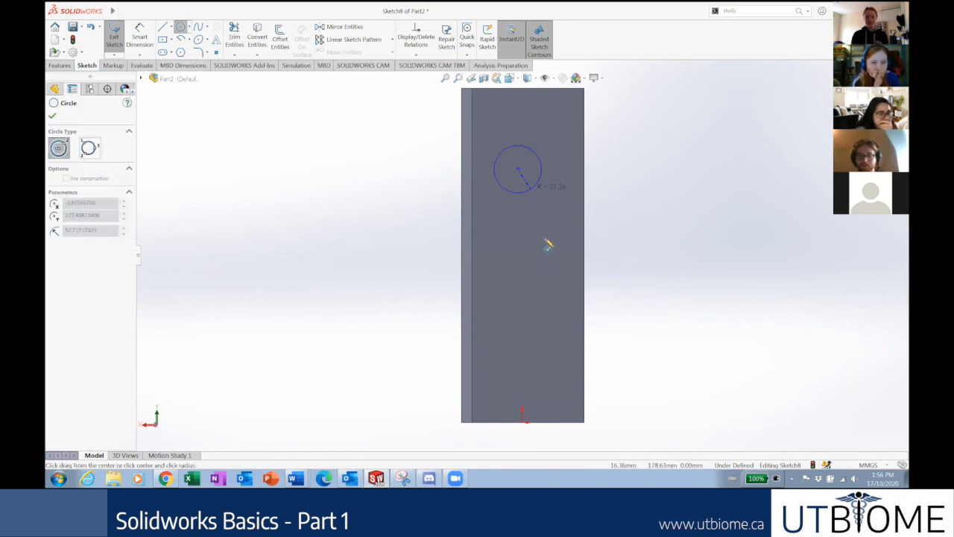
pyautogui.click(534, 229)
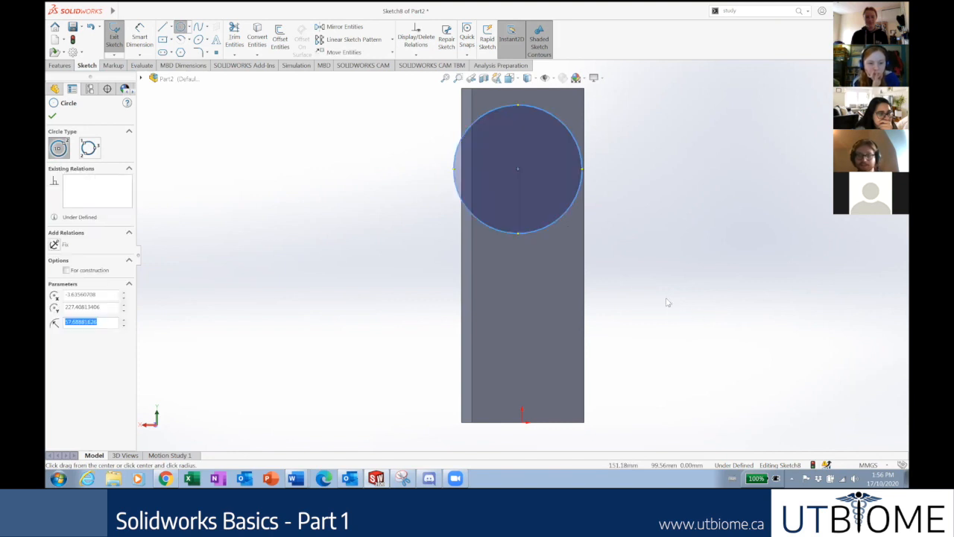
pyautogui.press('Escape')
pyautogui.moveTo(699, 300); pyautogui.dragTo(398, 95)
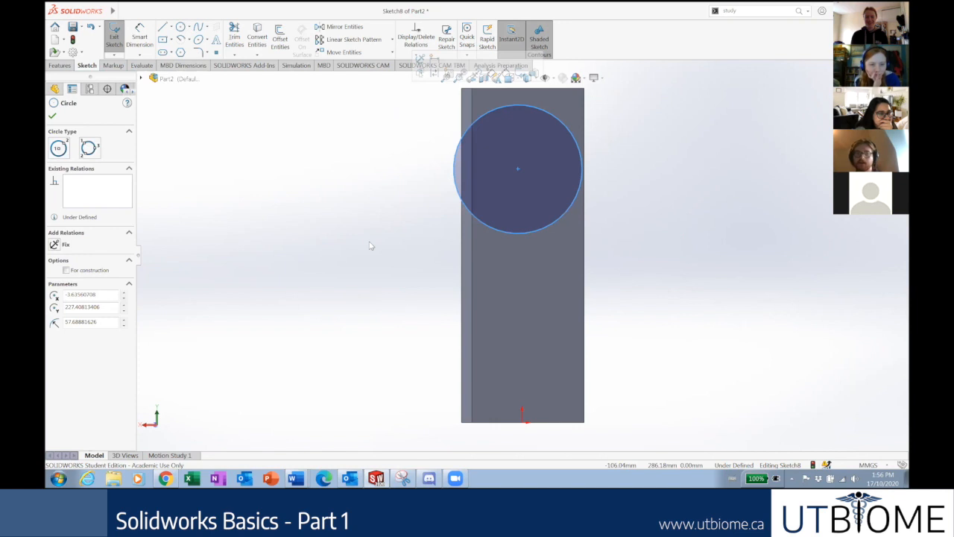
pyautogui.press('Delete')
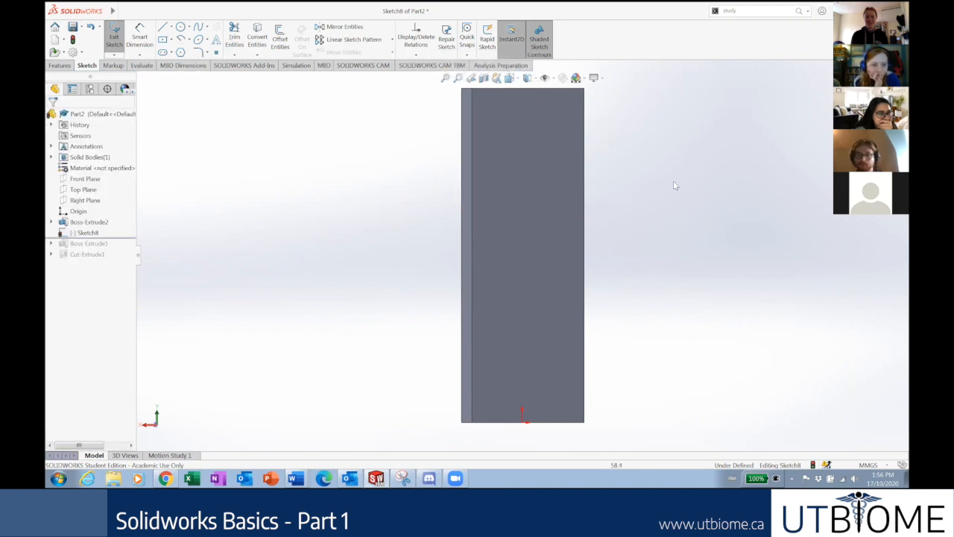
pyautogui.click(488, 211)
# Orbit the block, open the Display Style and View Orientation flyouts, then snap to Front (Ctrl+1).
pyautogui.moveTo(523, 182); pyautogui.dragTo(662, 212, button='middle')
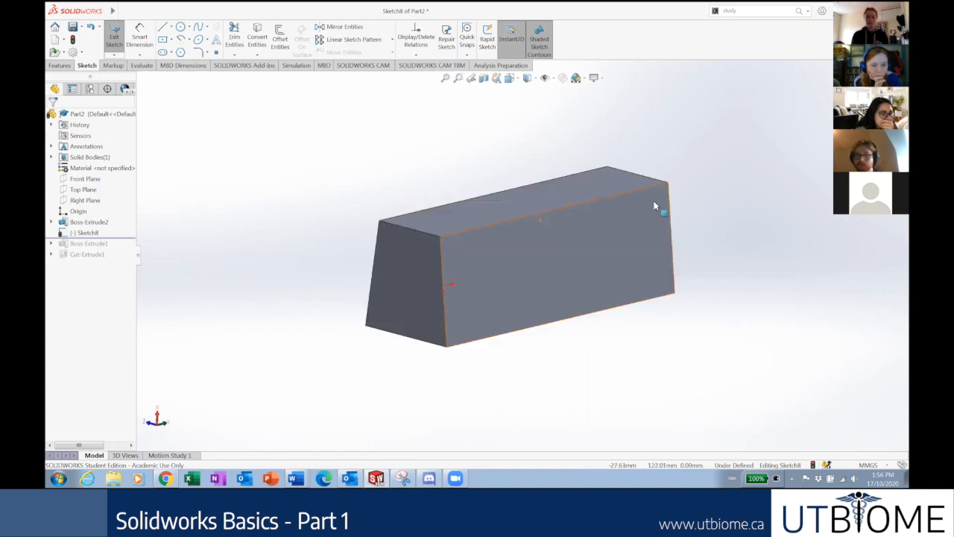
pyautogui.moveTo(649, 169); pyautogui.dragTo(603, 116, button='middle')
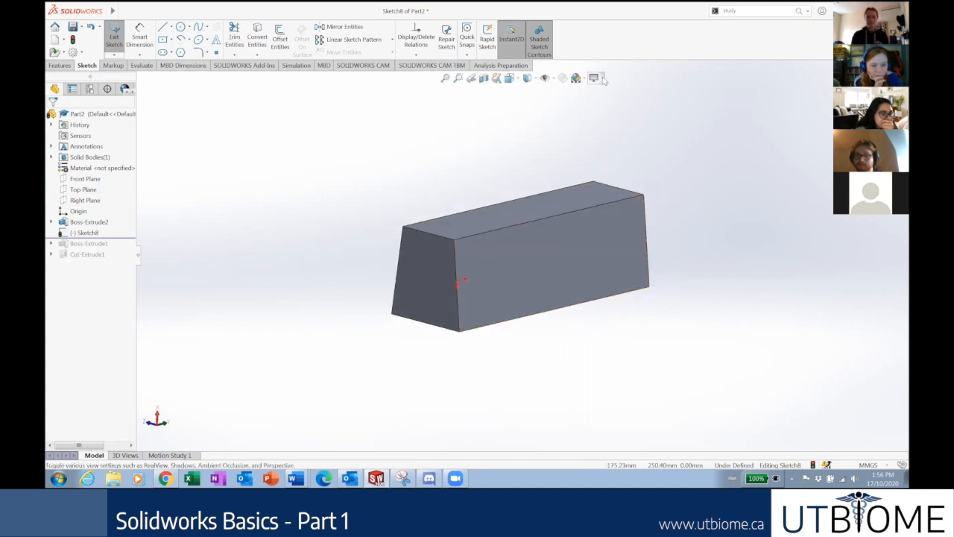
pyautogui.click(534, 80)
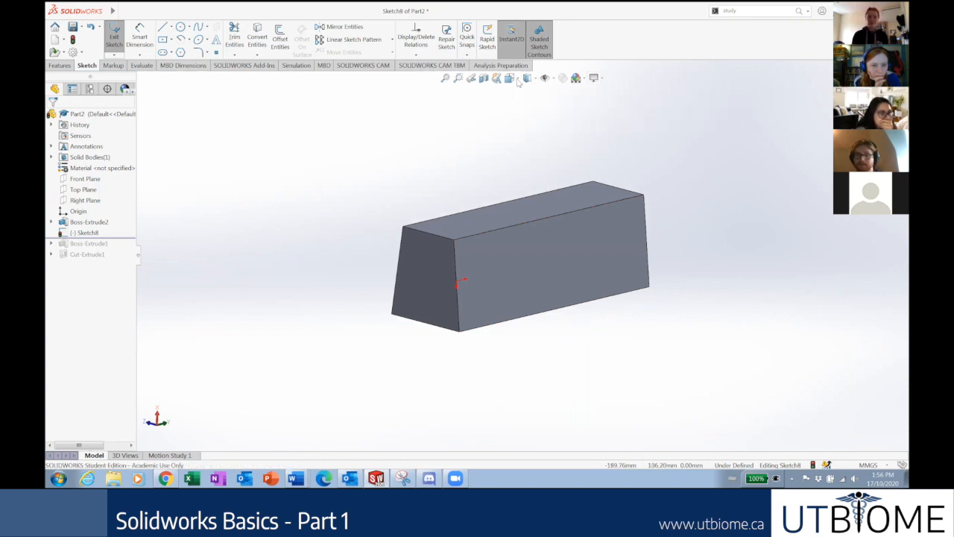
pyautogui.click(518, 81)
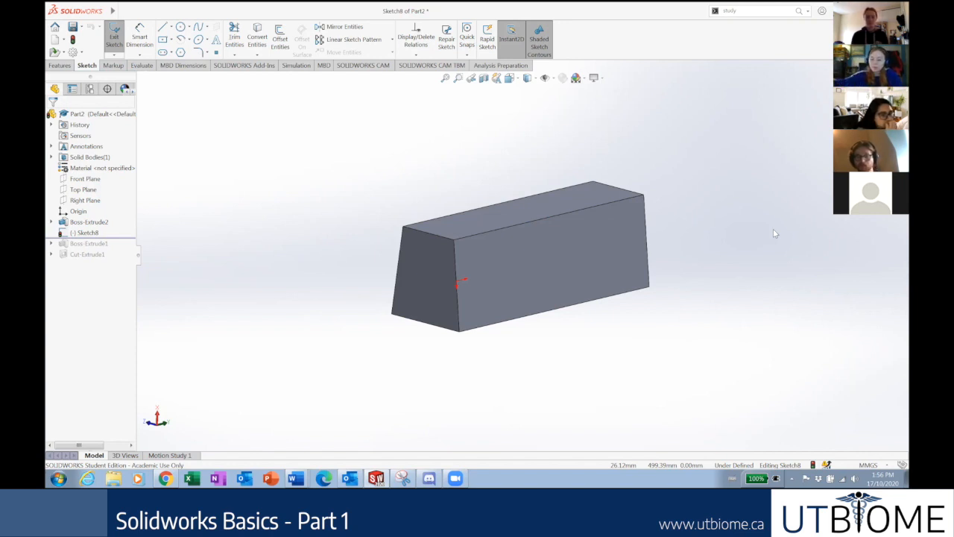
pyautogui.hotkey('ctrl', '1')
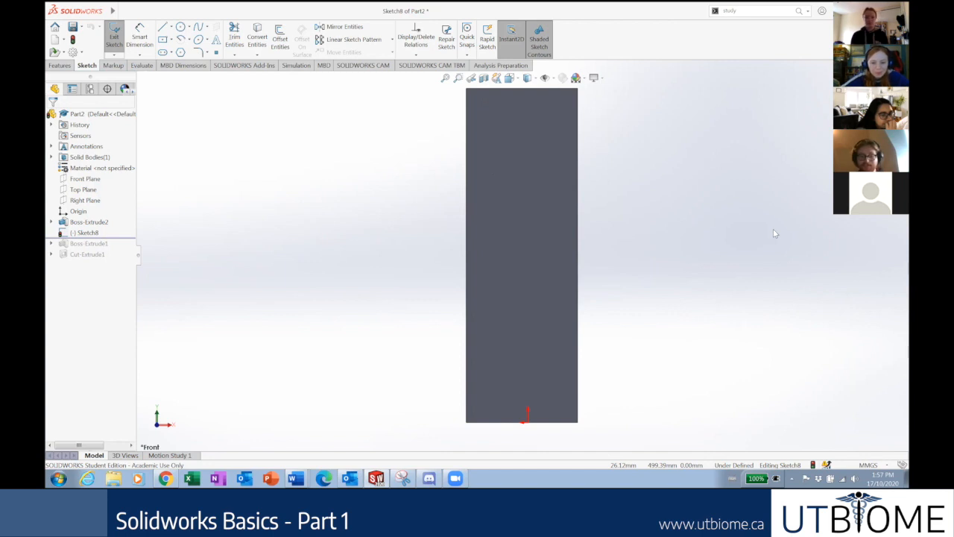
# Cycle through Left, Right, Top, Bottom, Front and Back views, ending isometric and zoomed out with Z.
pyautogui.hotkey('ctrl', '3')
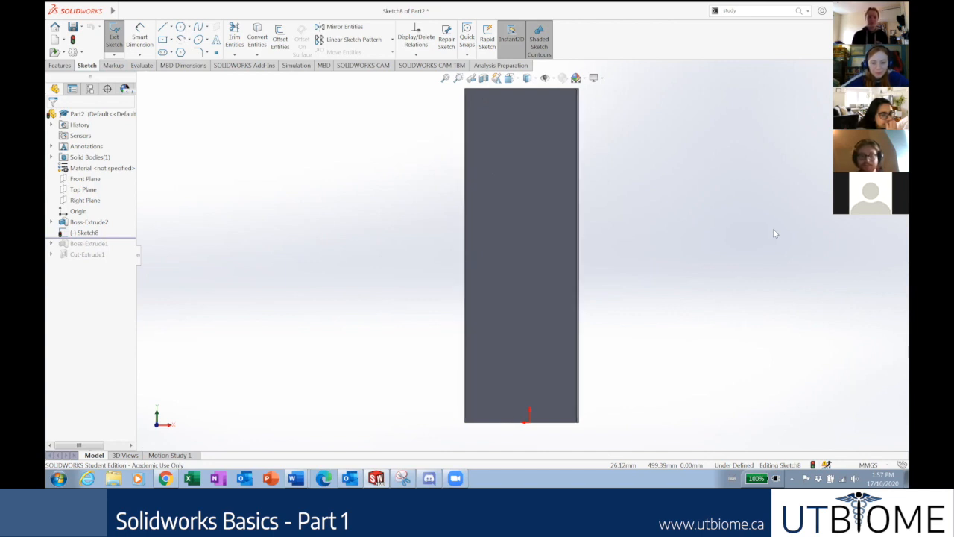
pyautogui.hotkey('ctrl', '4')
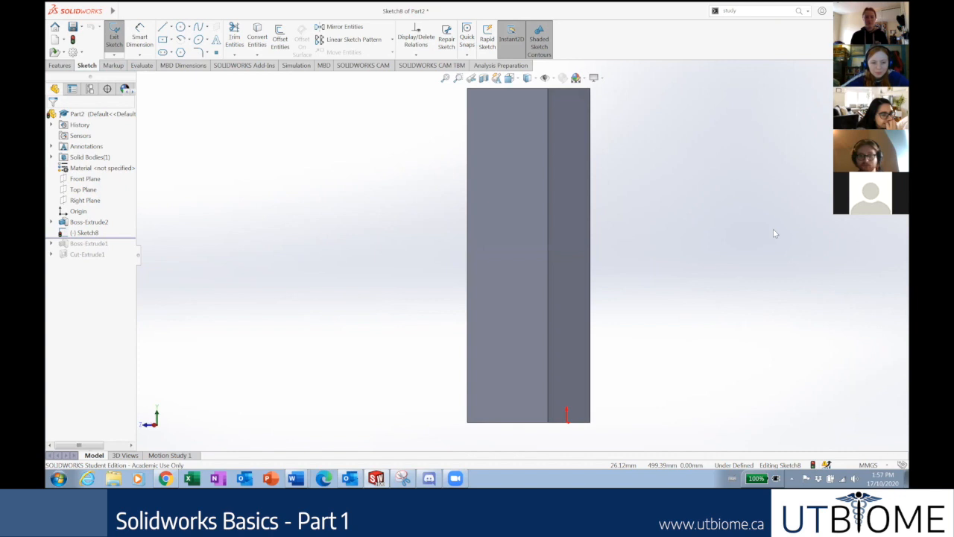
pyautogui.hotkey('ctrl', '5')
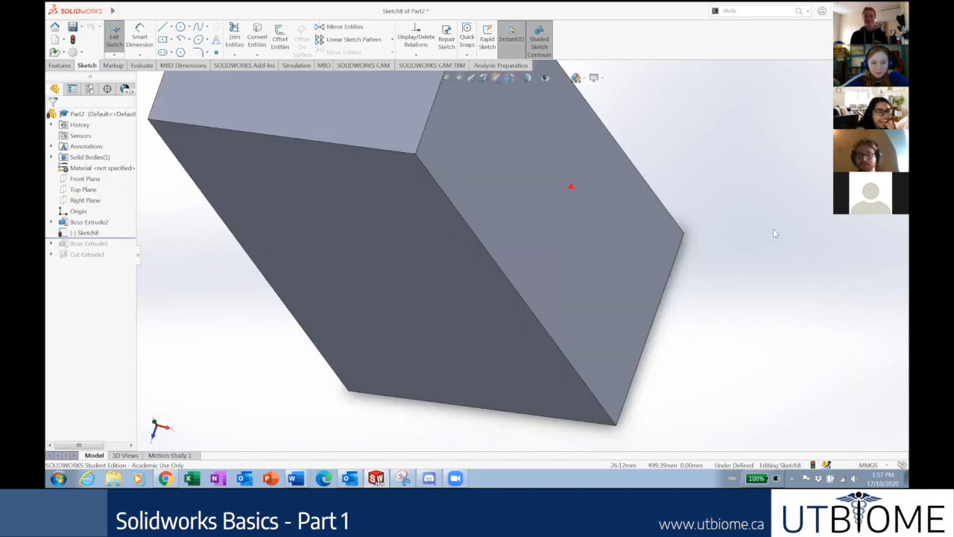
pyautogui.hotkey('ctrl', '6')
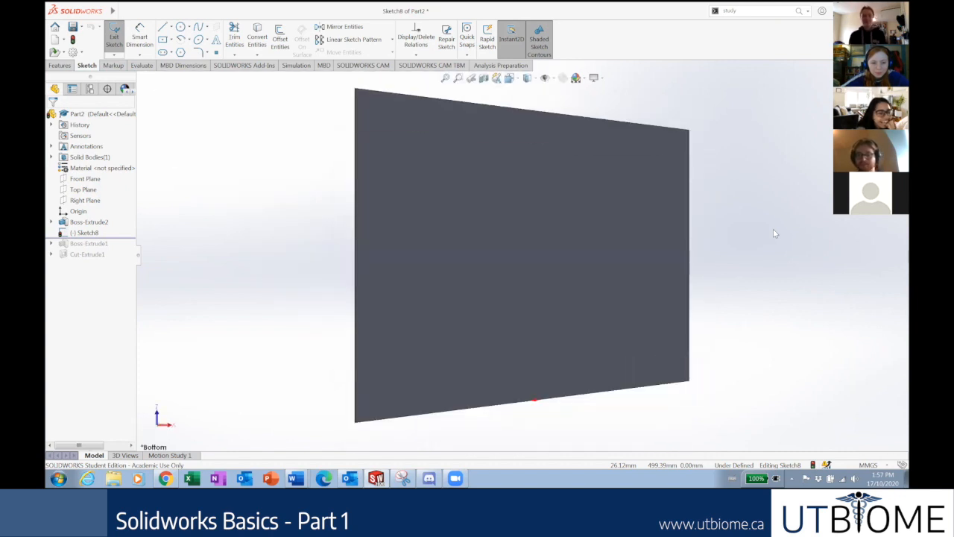
pyautogui.hotkey('ctrl', '7')
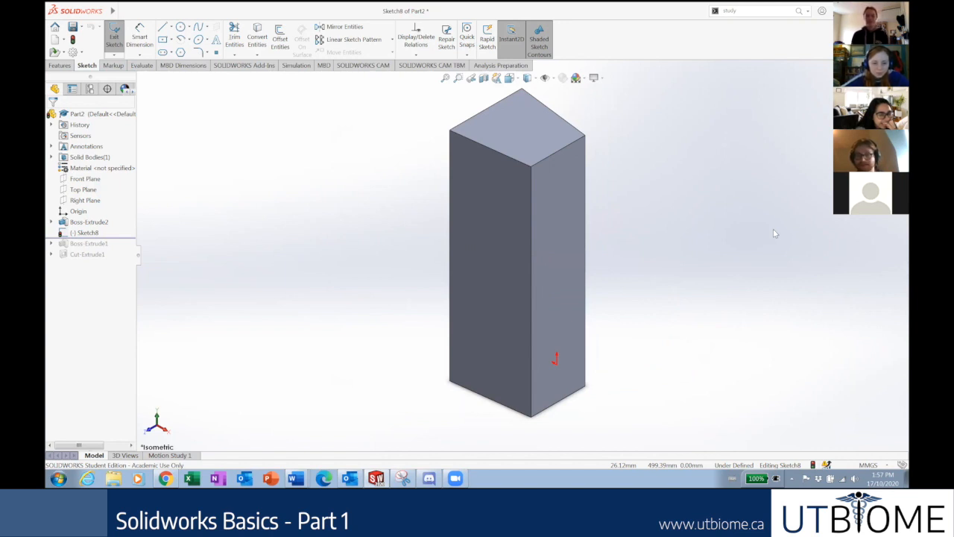
pyautogui.hotkey('ctrl', '2')
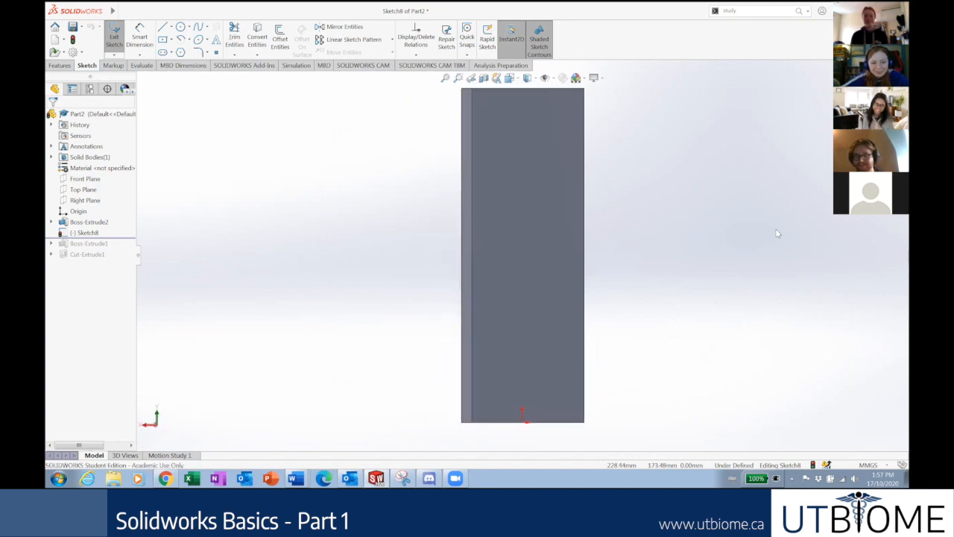
pyautogui.hotkey('ctrl', '1')
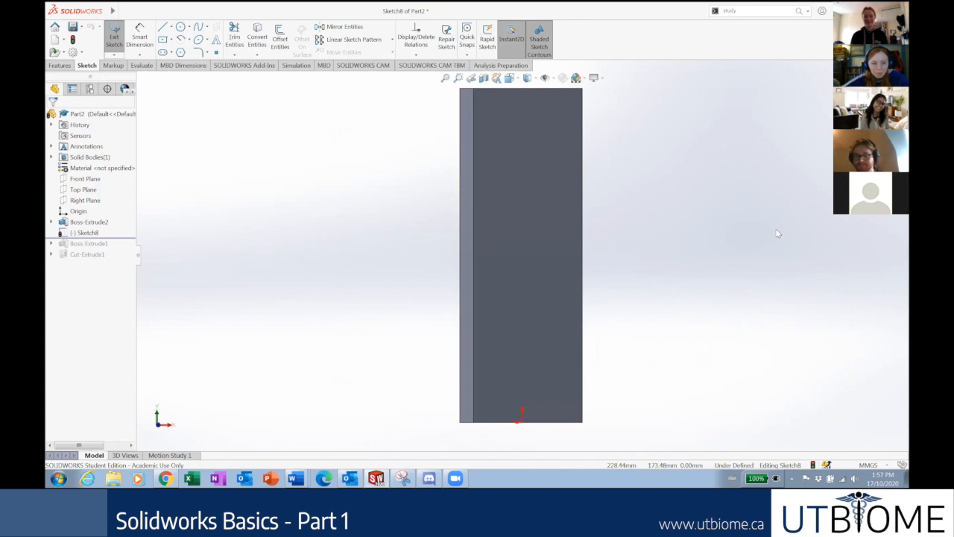
pyautogui.hotkey('ctrl', '2')
pyautogui.hotkey('ctrl', '7')
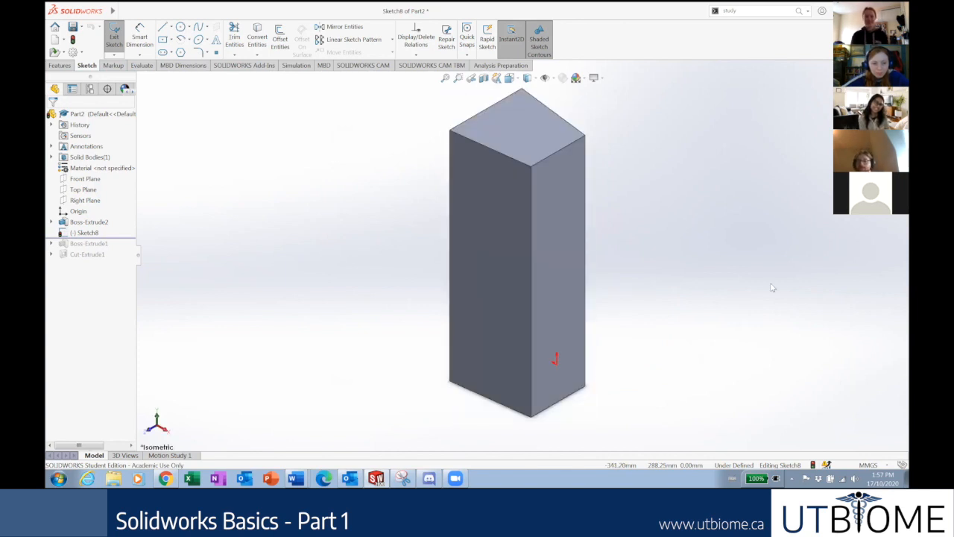
pyautogui.press('z')
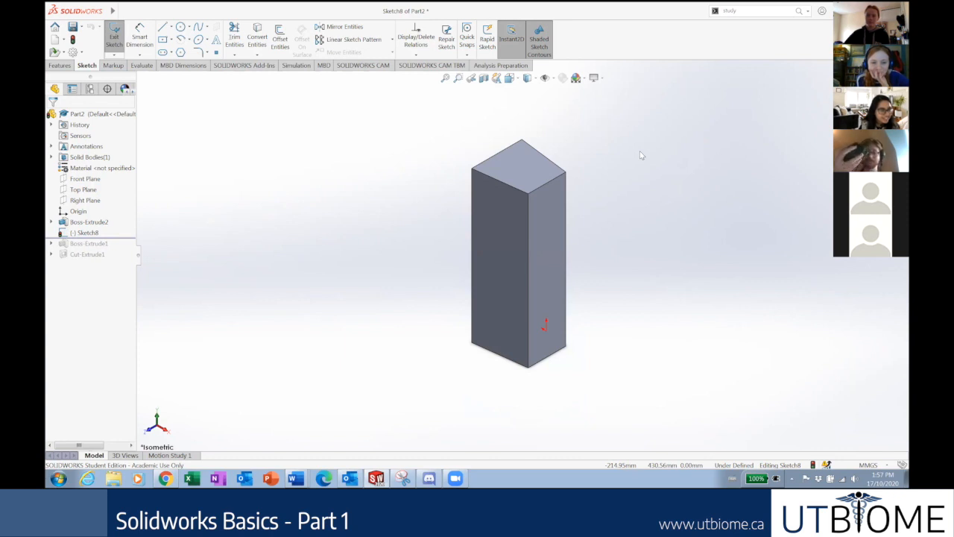
# Zoom in and out on the block with the scroll wheel and orbit it to show an end face.
pyautogui.moveTo(685, 155); pyautogui.dragTo(649, 142, button='middle')
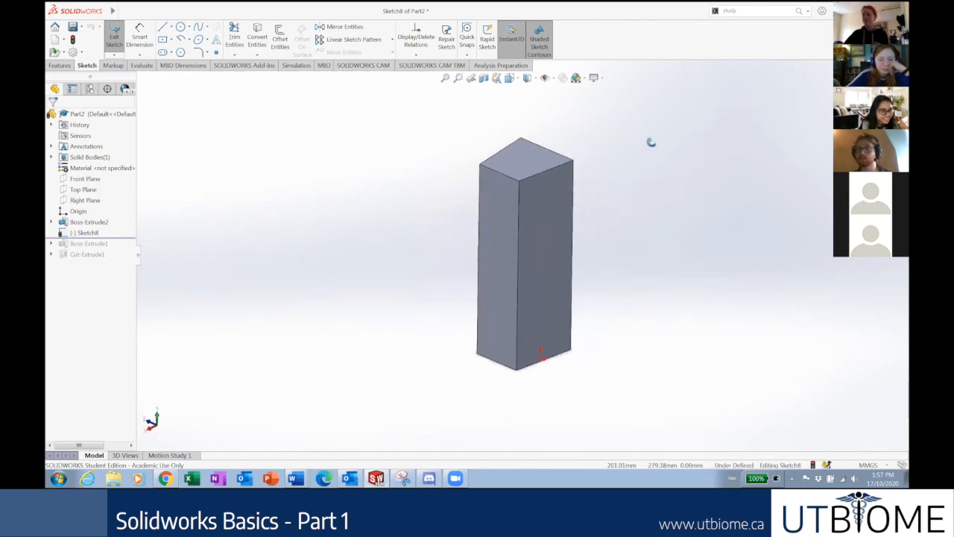
pyautogui.scroll(3, 529, 276)
pyautogui.scroll(-4, 520, 249)
pyautogui.scroll(4, 507, 251)
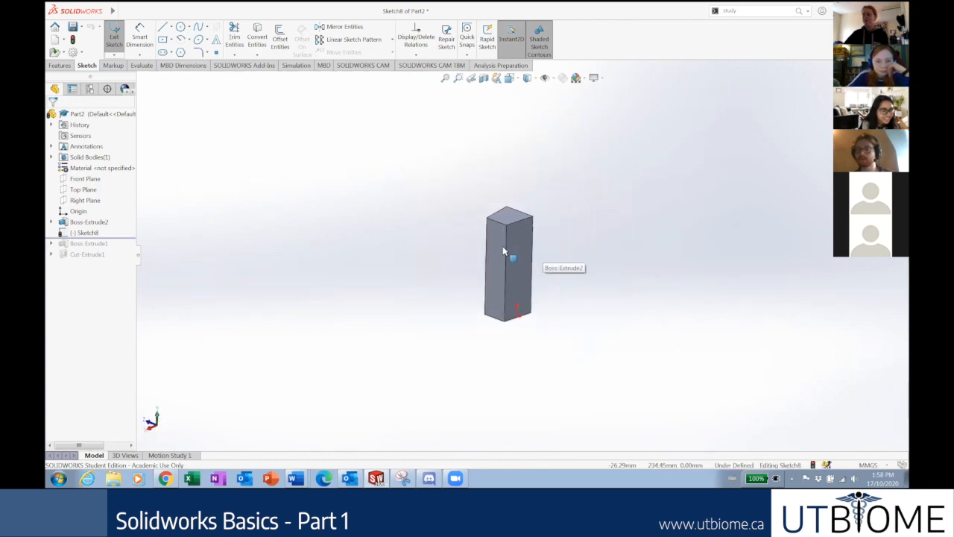
pyautogui.scroll(4, 518, 261)
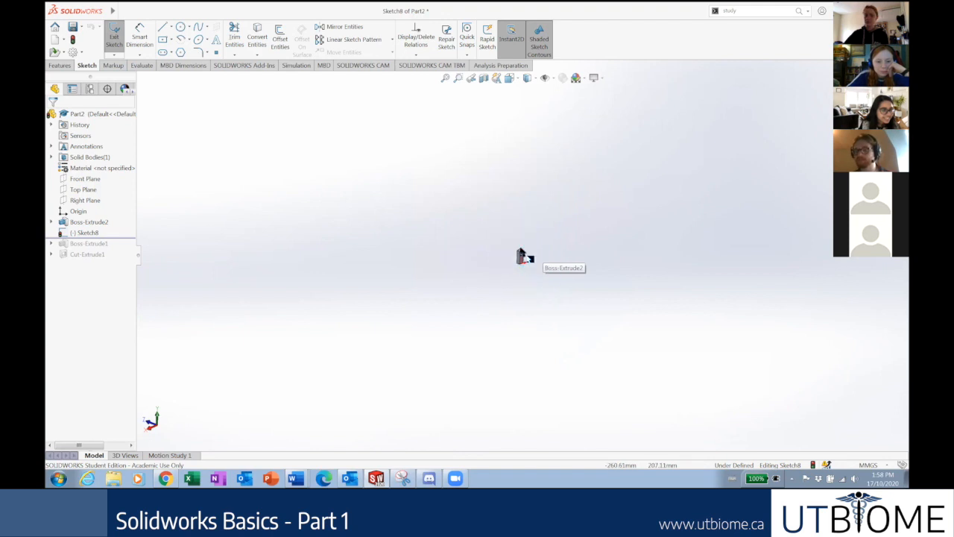
pyautogui.scroll(-3, 518, 270)
pyautogui.scroll(-2, 507, 266)
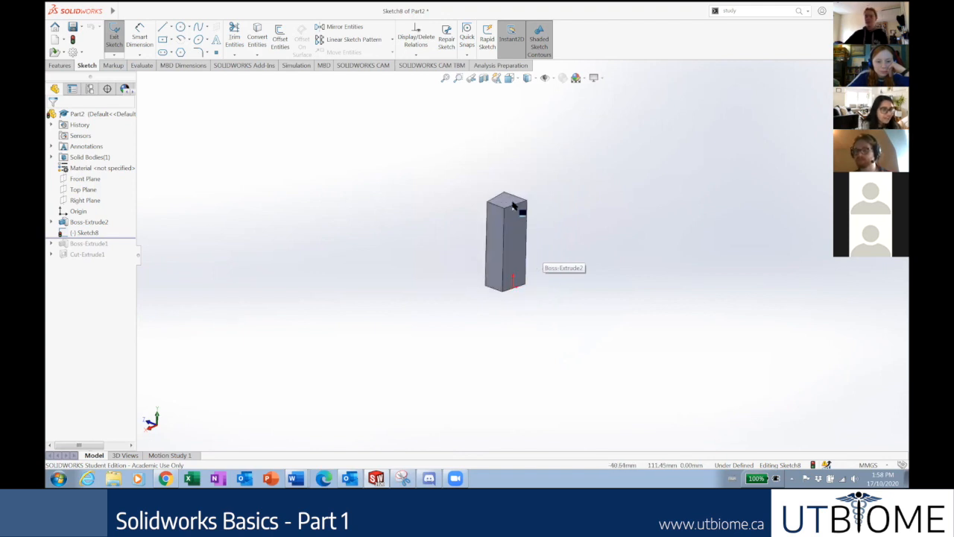
pyautogui.scroll(-4, 564, 238)
pyautogui.scroll(3, 682, 269)
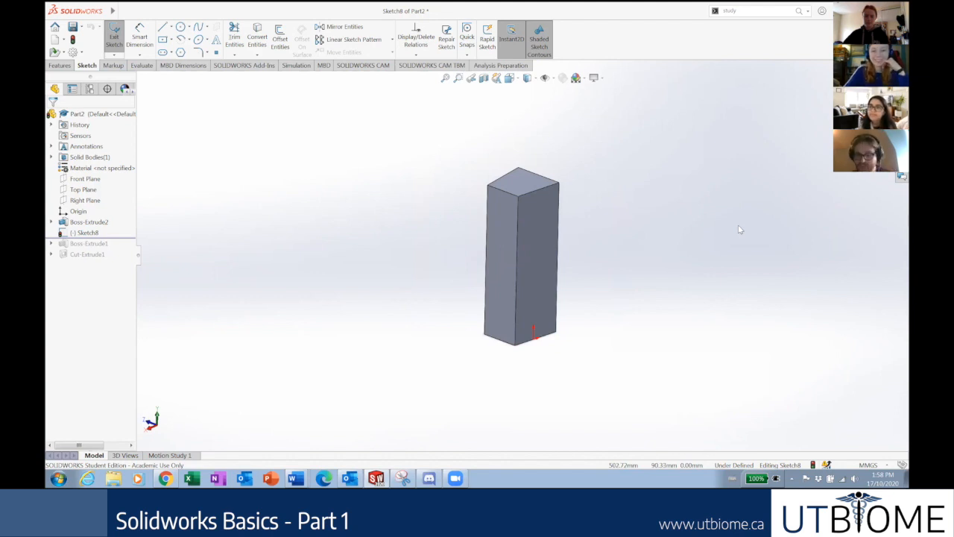
pyautogui.moveTo(739, 230); pyautogui.dragTo(727, 160, button='middle')
pyautogui.moveTo(738, 230)
pyautogui.mouseDown(button='middle')
pyautogui.moveTo(708, 291)
pyautogui.moveTo(745, 223)
pyautogui.mouseUp(button='middle')
# Tilt the block with the Down arrow and pan it left, right, up and down with Ctrl+arrows.
pyautogui.press('Down')
pyautogui.press('Down')
pyautogui.press('Down')
pyautogui.press('Down')
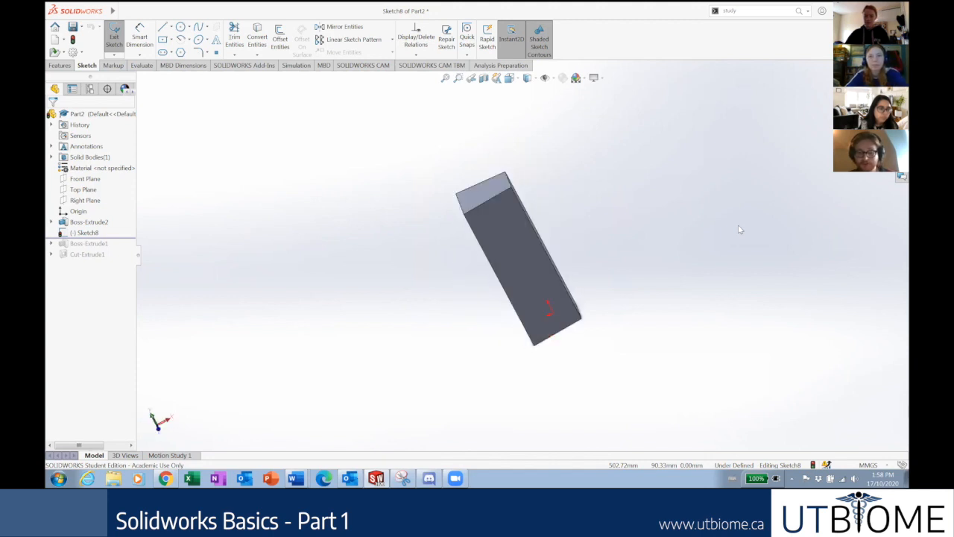
pyautogui.hotkey('ctrl', 'Left')
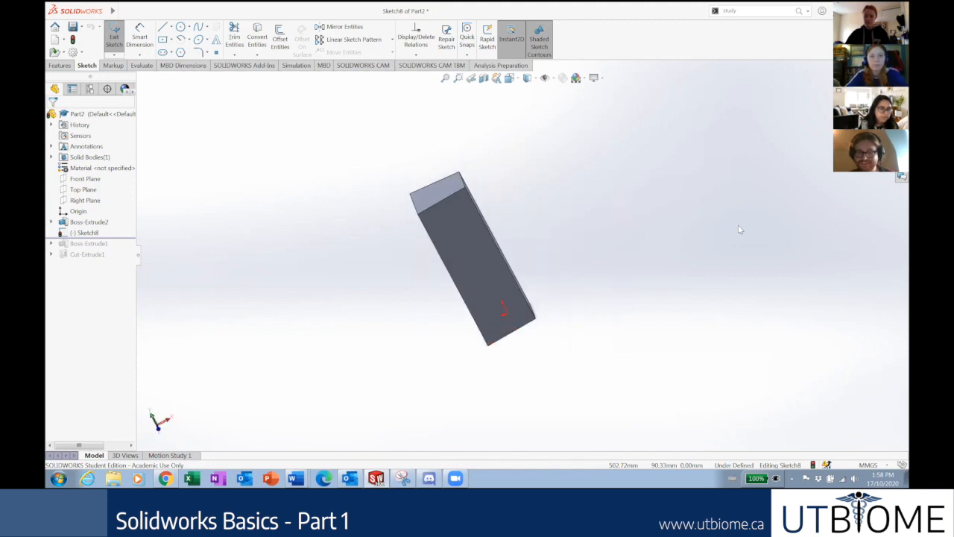
pyautogui.hotkey('ctrl', 'Right')
pyautogui.hotkey('ctrl', 'Right')
pyautogui.hotkey('ctrl', 'Right')
pyautogui.hotkey('ctrl', 'Left')
pyautogui.hotkey('ctrl', 'Left')
pyautogui.hotkey('ctrl', 'Up')
pyautogui.hotkey('ctrl', 'Down')
# Rotate the block in small steps with the plain arrow keys to show its sides and bottom.
pyautogui.press('Left')
pyautogui.press('Left')
pyautogui.press('Left')
pyautogui.press('Left')
pyautogui.press('Left')
pyautogui.press('Left')
pyautogui.press('Up')
pyautogui.press('Up')
pyautogui.press('Up')
pyautogui.press('Up')
pyautogui.press('Up')
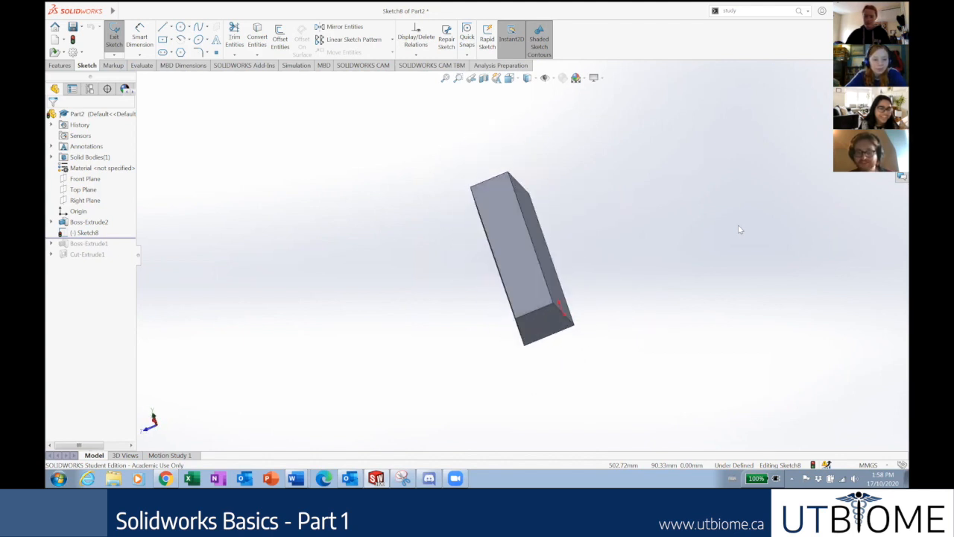
pyautogui.press('Up')
pyautogui.press('Up')
pyautogui.press('Up')
pyautogui.press('Up')
pyautogui.press('Up')
pyautogui.press('Up')
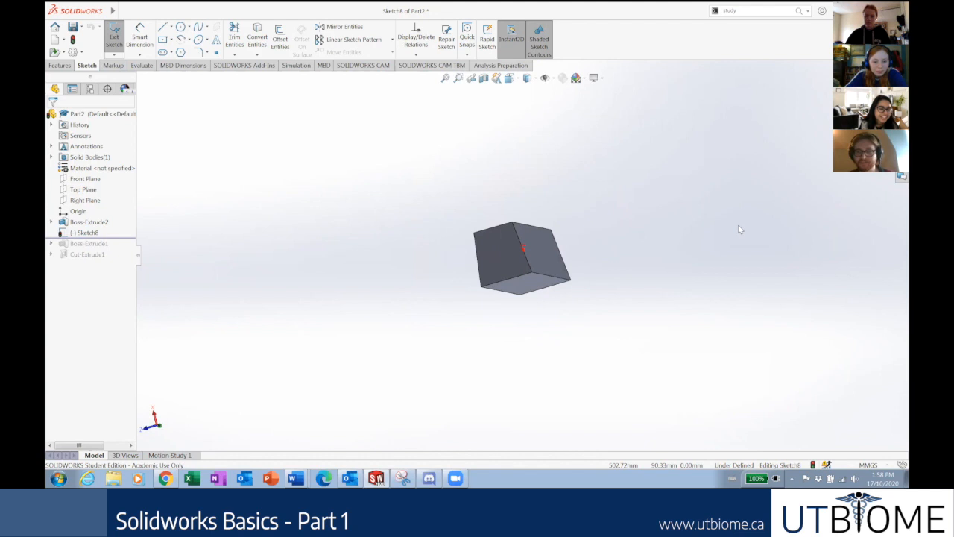
pyautogui.press('Right')
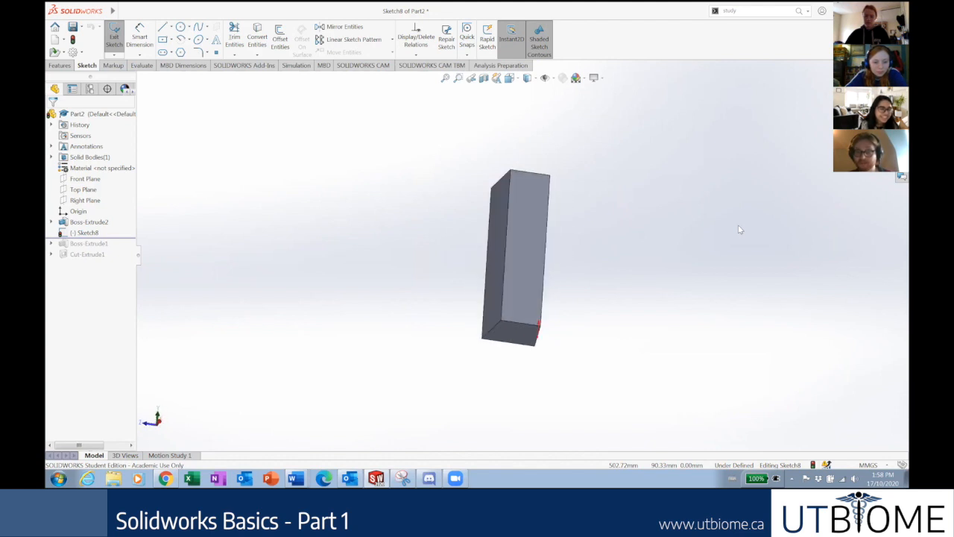
pyautogui.press('Up')
pyautogui.press('Left')
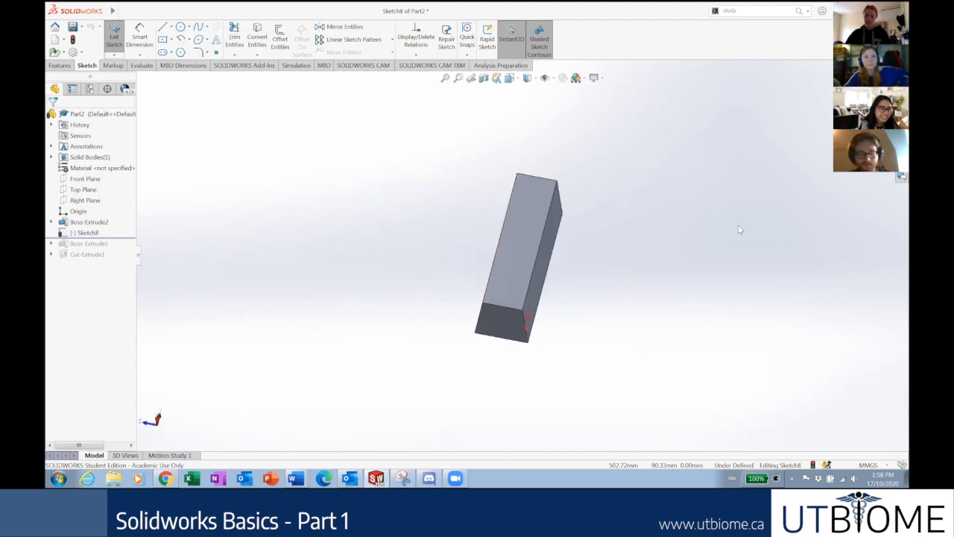
# Swing and tilt the block in 90° steps with the Shift+arrow keys.
pyautogui.hotkey('shift', 'Left')
pyautogui.hotkey('shift', 'Right')
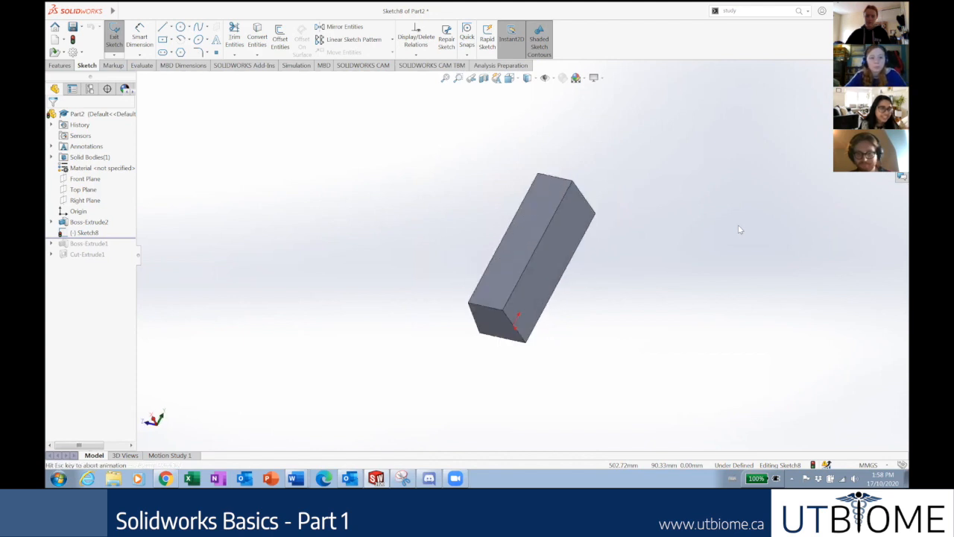
pyautogui.hotkey('shift', 'Up')
pyautogui.hotkey('shift', 'Down')
pyautogui.hotkey('shift', 'Left')
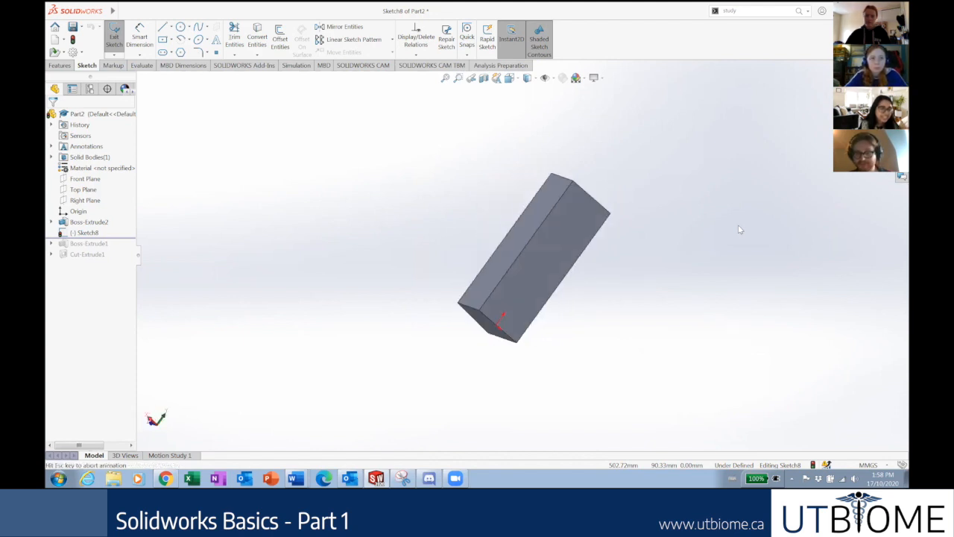
pyautogui.hotkey('shift', 'Up')
pyautogui.hotkey('shift', 'Down')
pyautogui.hotkey('shift', 'Left')
pyautogui.hotkey('shift', 'Right')
pyautogui.hotkey('shift', 'Up')
pyautogui.hotkey('shift', 'Down')
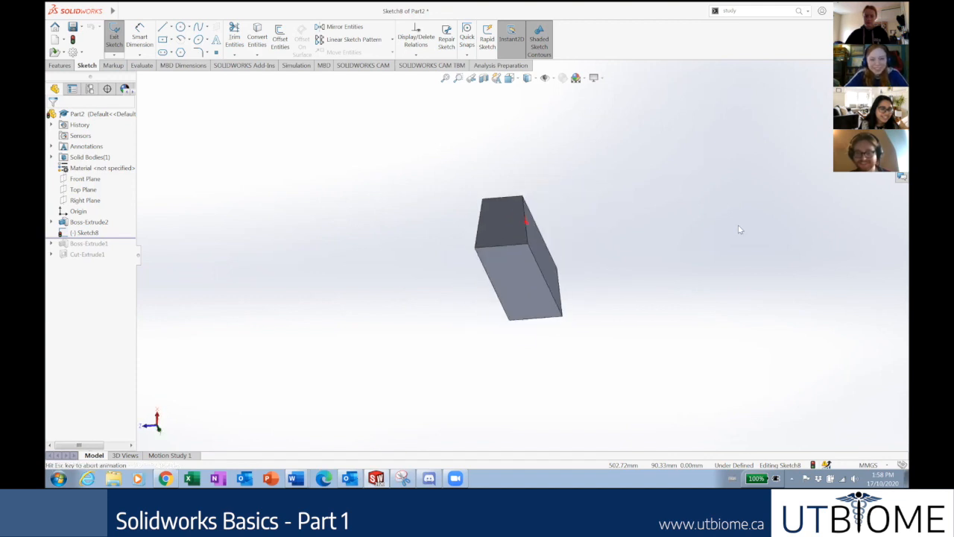
# Roll the block in the screen plane with Alt+Left/Right, then orbit and zoom freely.
pyautogui.hotkey('alt', 'Right')
pyautogui.hotkey('alt', 'Right')
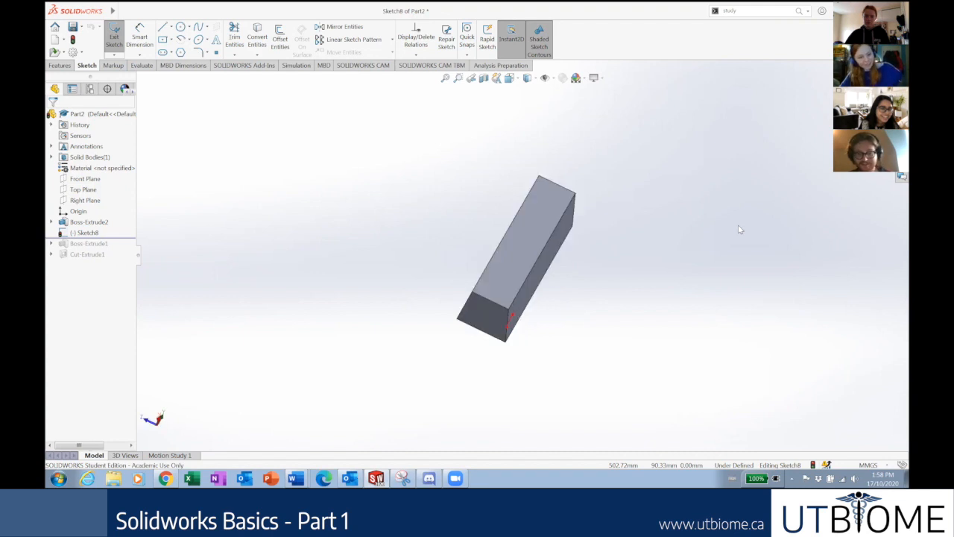
pyautogui.press('Right')
pyautogui.press('Right')
pyautogui.press('Right')
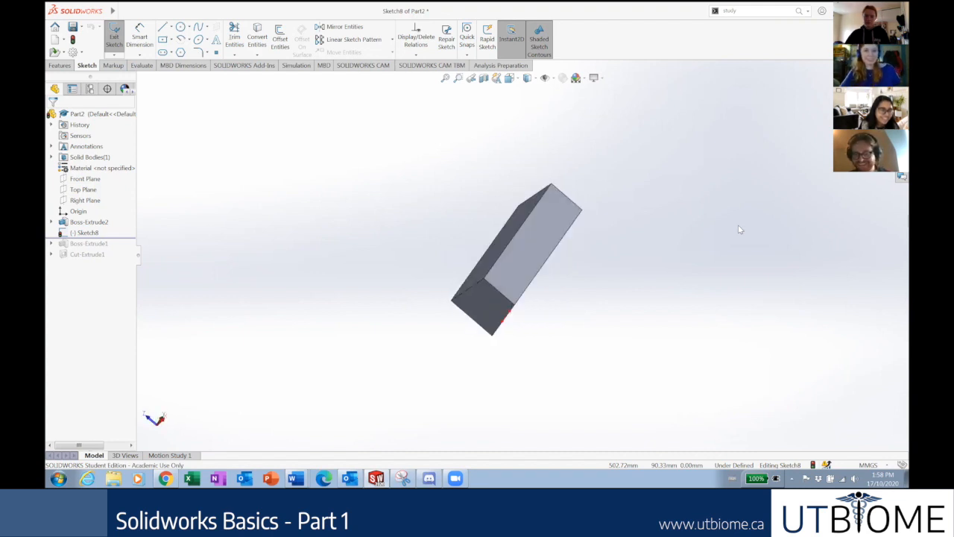
pyautogui.press('Left')
pyautogui.hotkey('alt', 'Right')
pyautogui.hotkey('alt', 'Right')
pyautogui.hotkey('alt', 'Right')
pyautogui.hotkey('alt', 'Left')
pyautogui.hotkey('alt', 'Left')
pyautogui.hotkey('alt', 'Left')
pyautogui.hotkey('alt', 'Left')
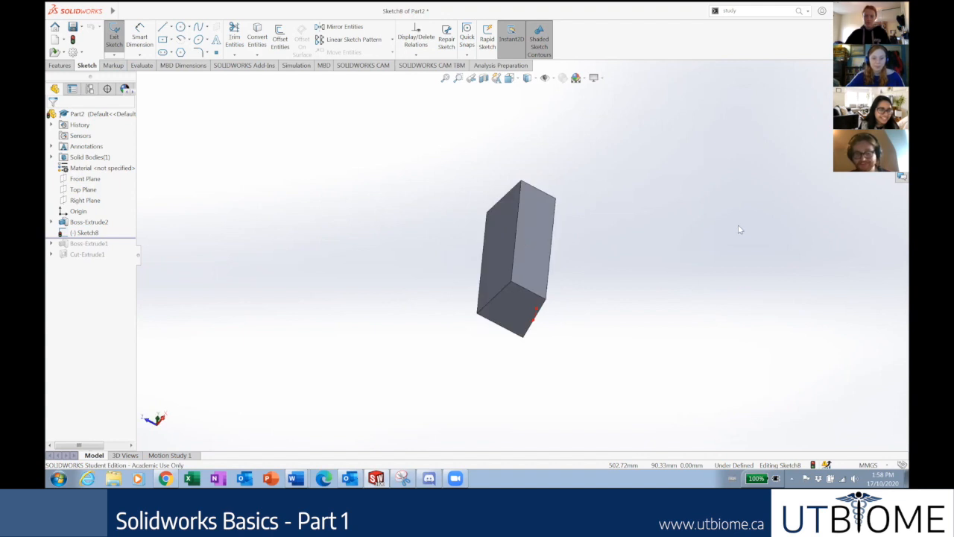
pyautogui.moveTo(739, 229); pyautogui.dragTo(739, 229, button='middle')
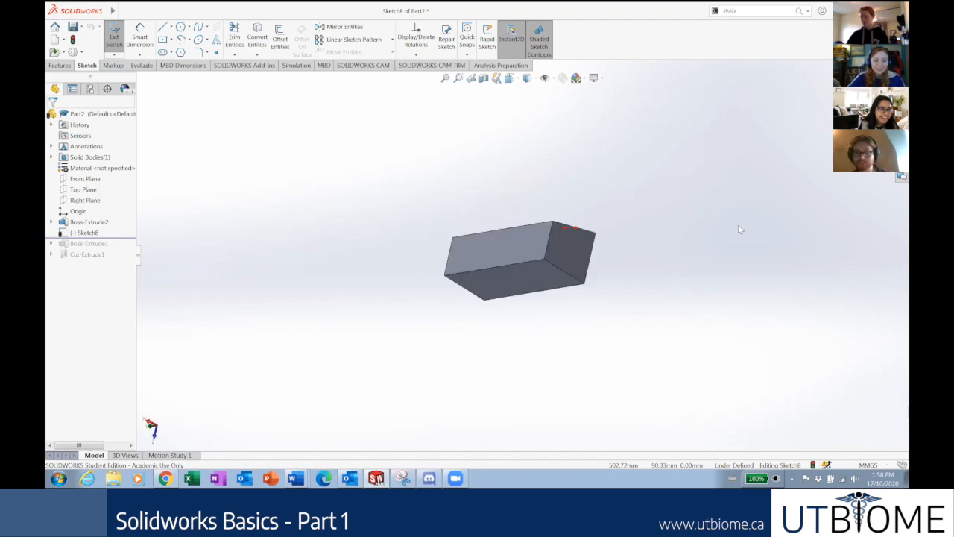
pyautogui.scroll(2, 615, 236)
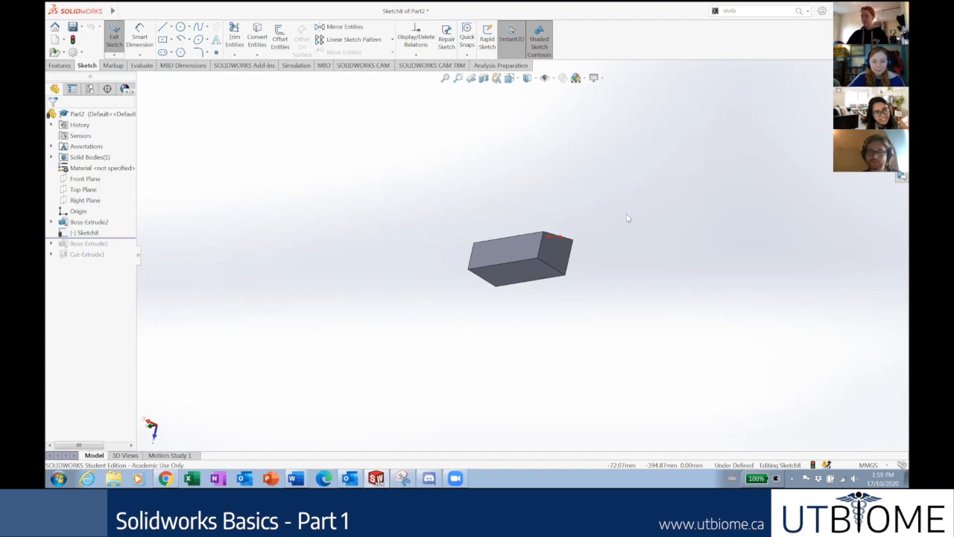
# Reset to the fitted isometric view and show slide 6, 'Navigation', in the browser deck.
pyautogui.hotkey('ctrl', '7')
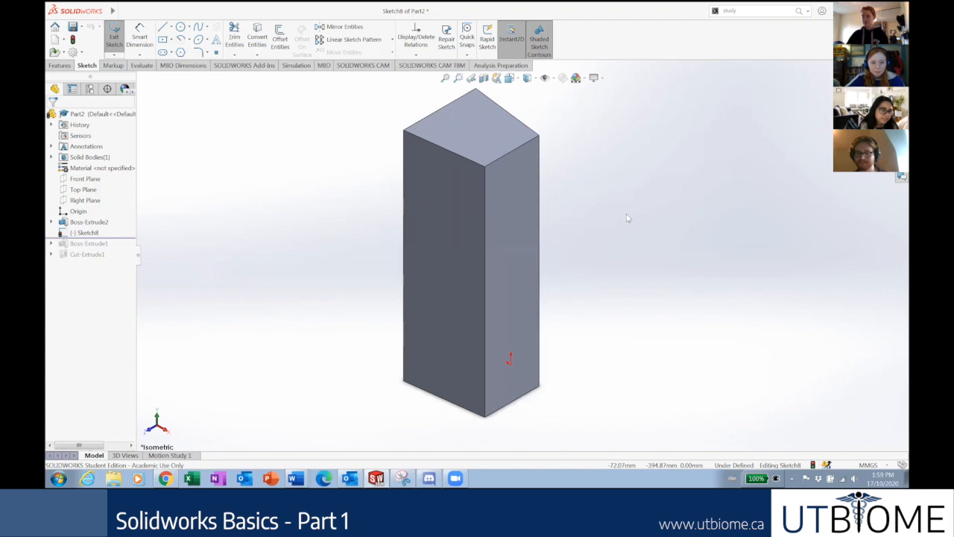
pyautogui.hotkey('alt', 'Right')
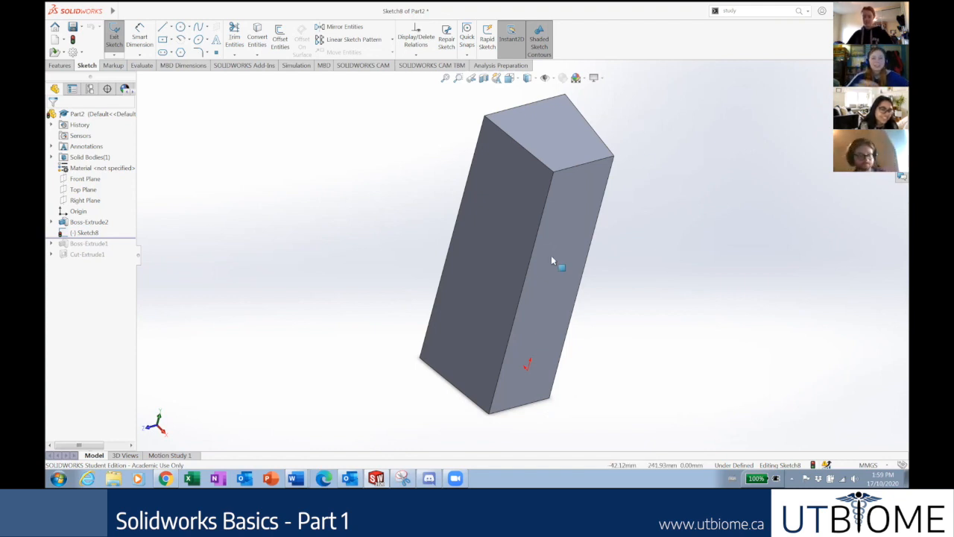
pyautogui.click(165, 479)
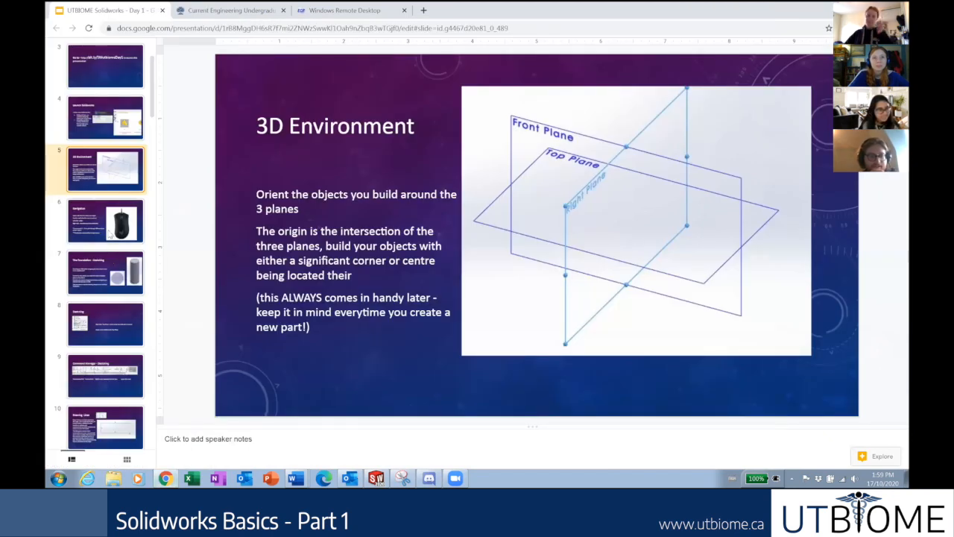
pyautogui.click(109, 233)
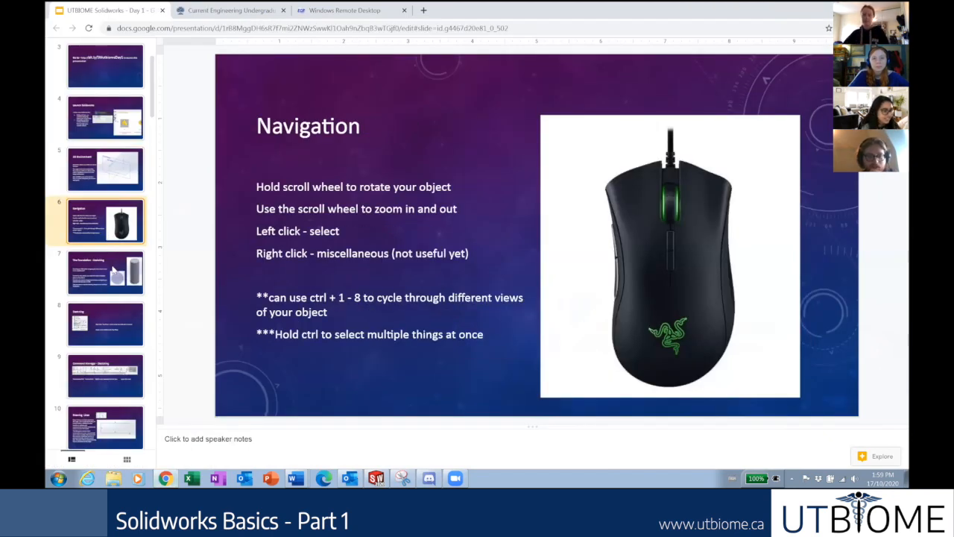
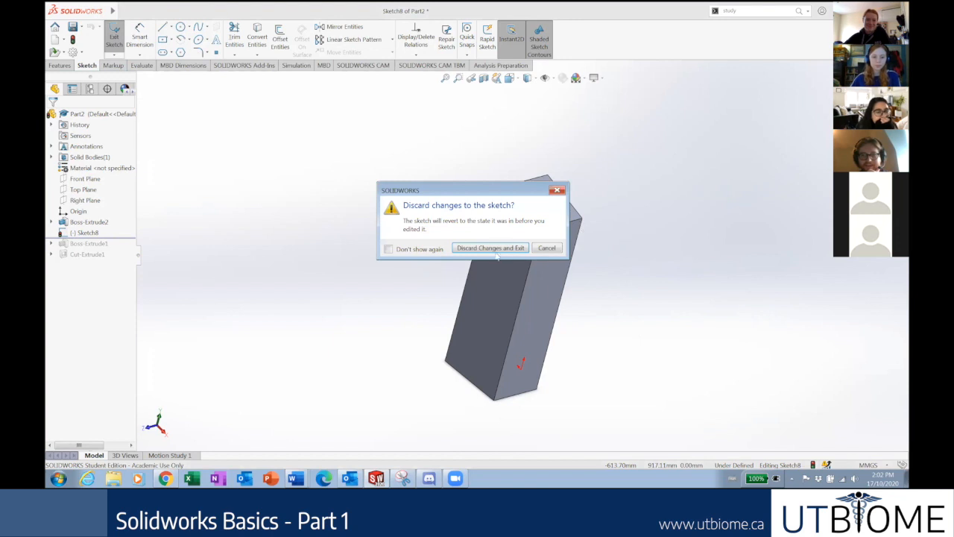
# Discard the sketch edits and close Part2 without saving.
pyautogui.click(495, 249)
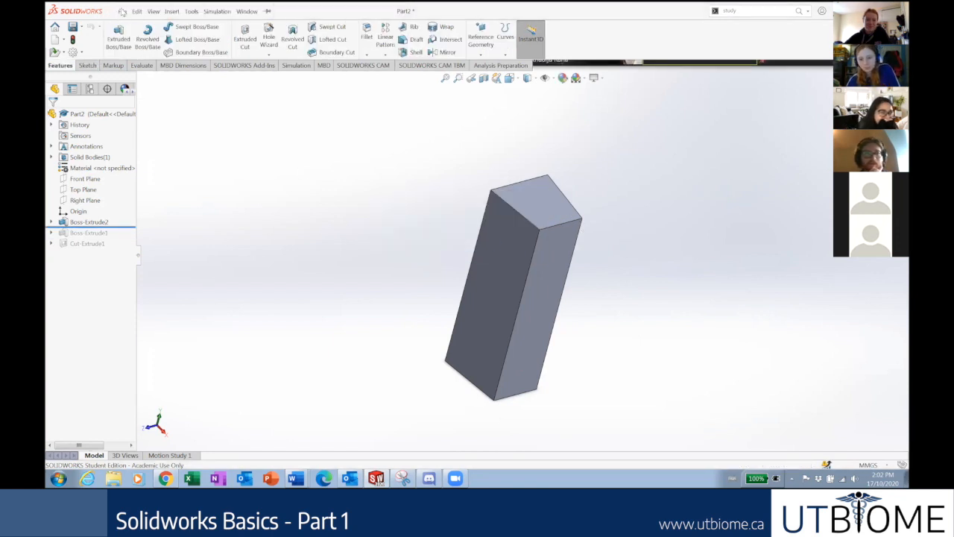
pyautogui.click(122, 12)
pyautogui.click(139, 76)
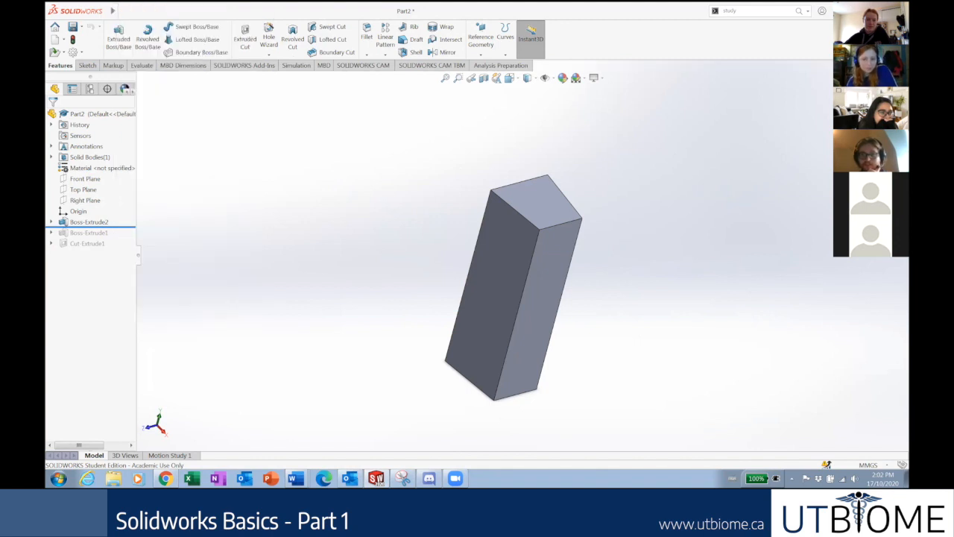
pyautogui.click(431, 258)
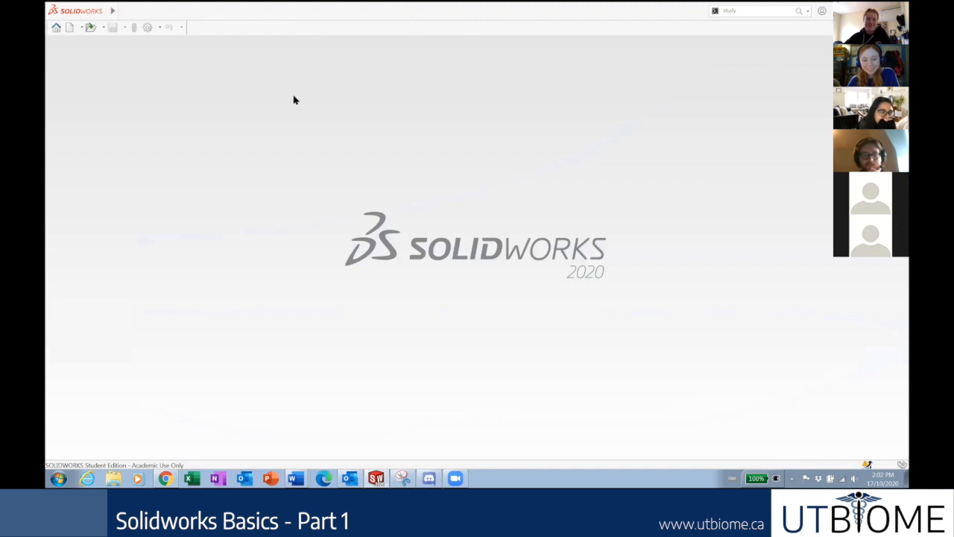
# Create a new blank part document, Part3, then bring up the course slides.
pyautogui.click(122, 12)
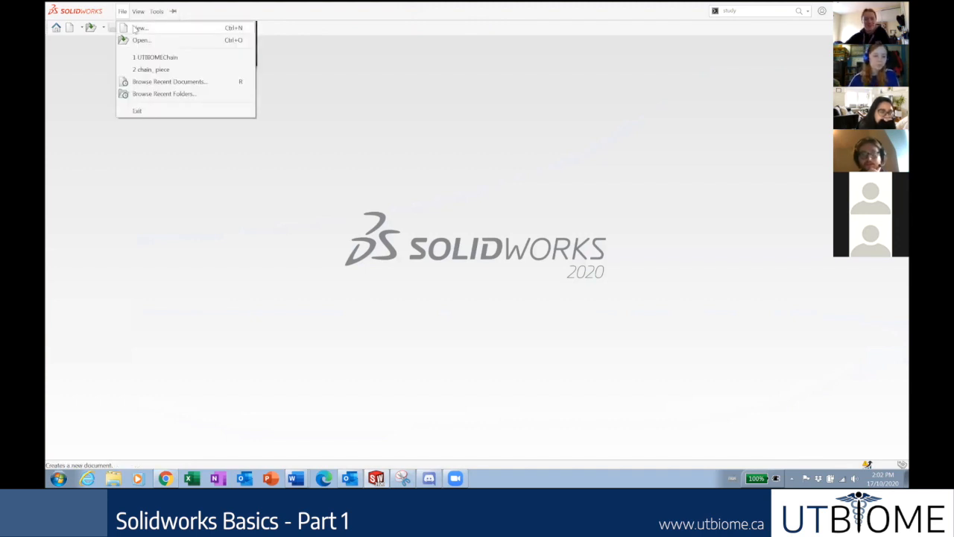
pyautogui.click(80, 78)
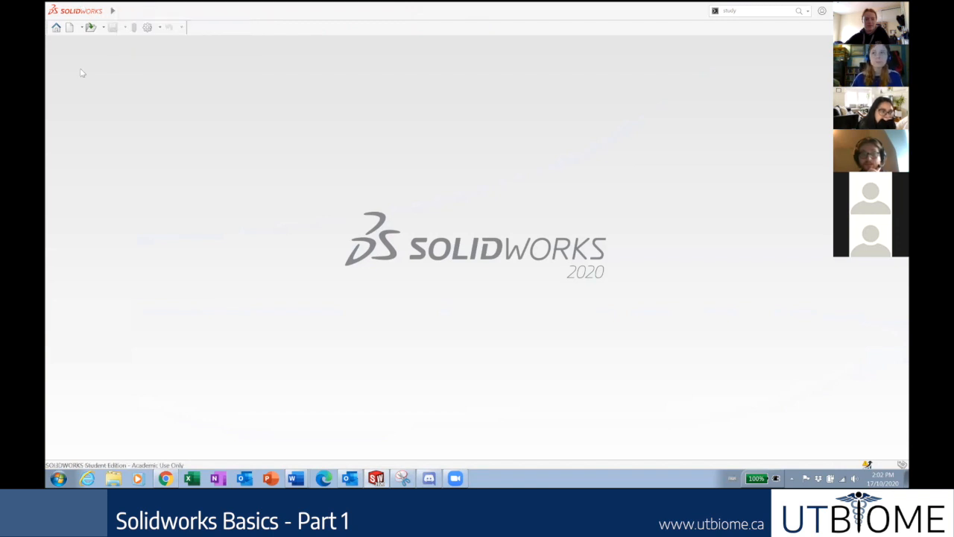
pyautogui.click(119, 12)
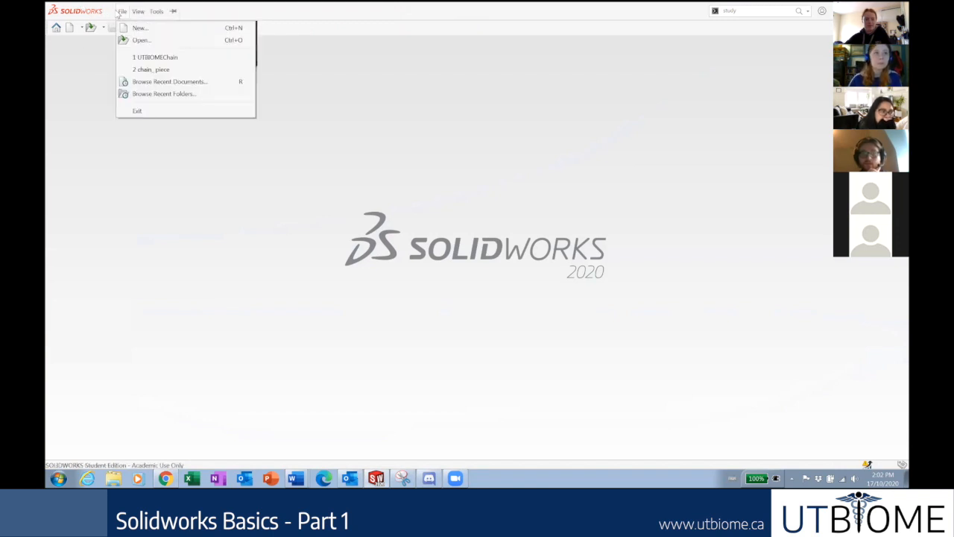
pyautogui.click(76, 71)
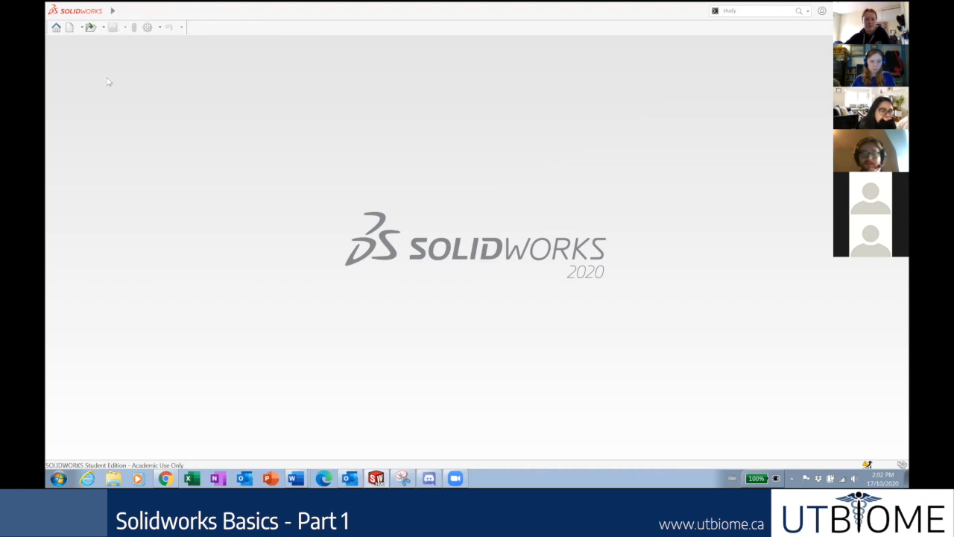
pyautogui.click(72, 30)
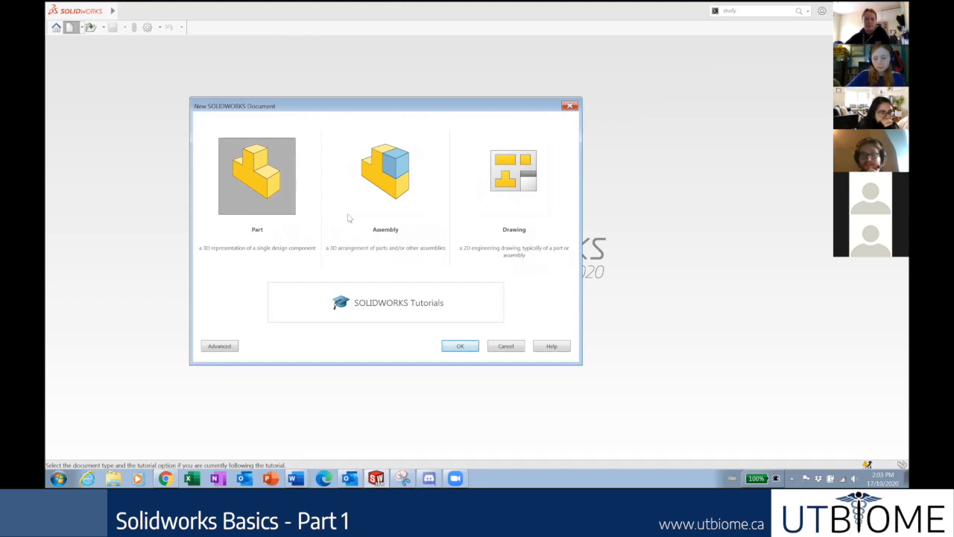
pyautogui.doubleClick(262, 168)
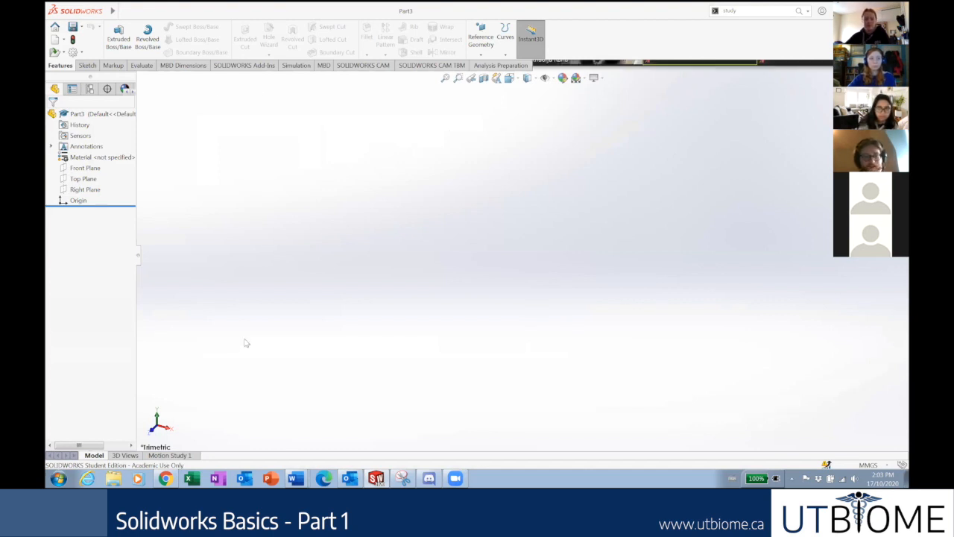
pyautogui.click(165, 478)
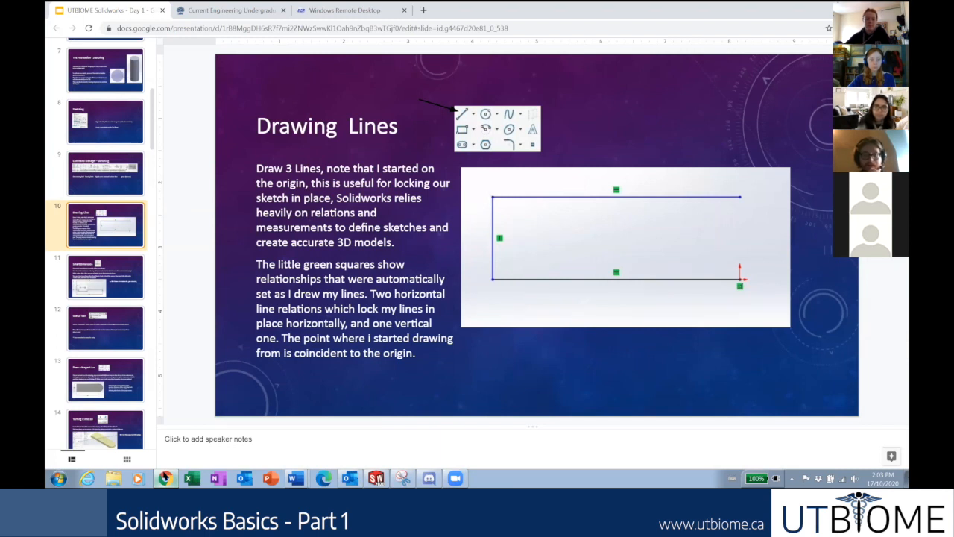
# Start a new sketch on the Top Plane of Part3.
pyautogui.click(165, 477)
pyautogui.click(84, 179)
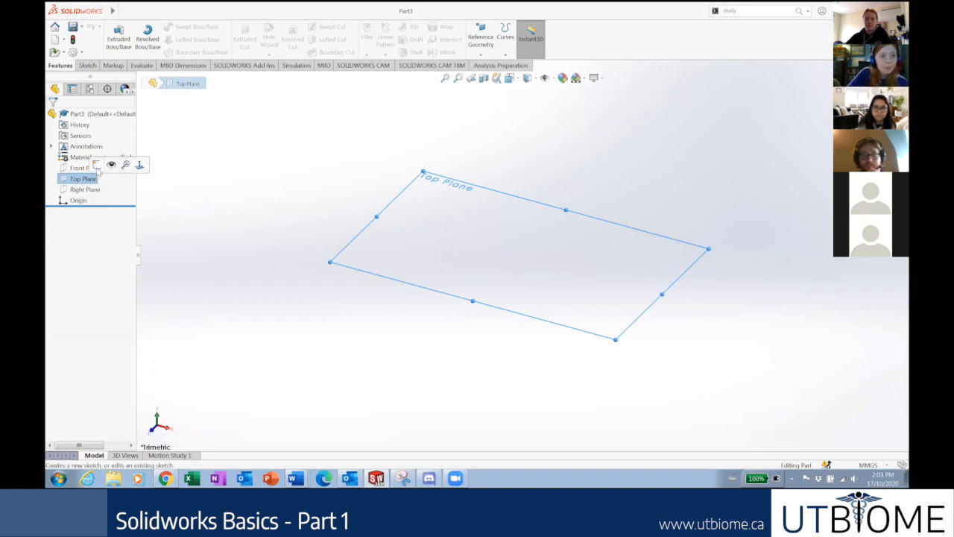
pyautogui.click(330, 343)
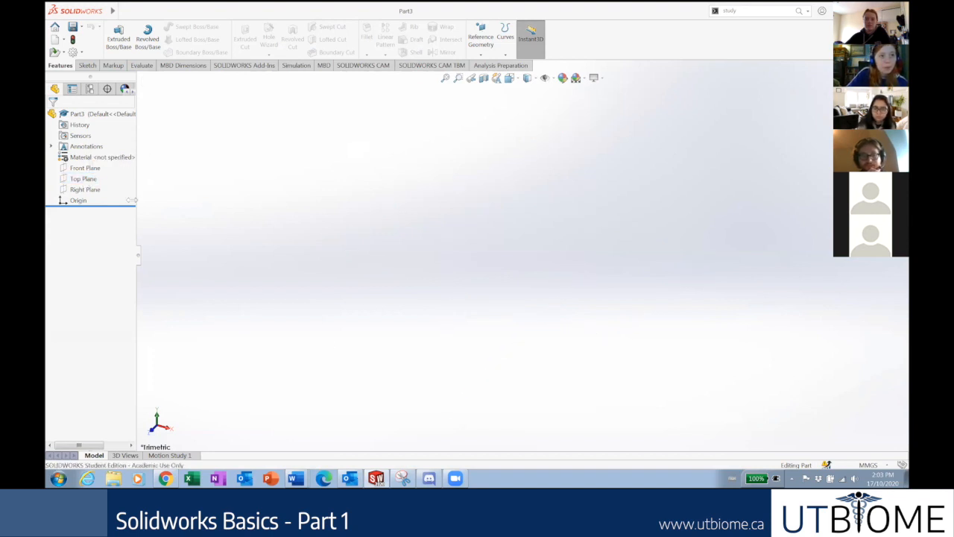
pyautogui.click(84, 179)
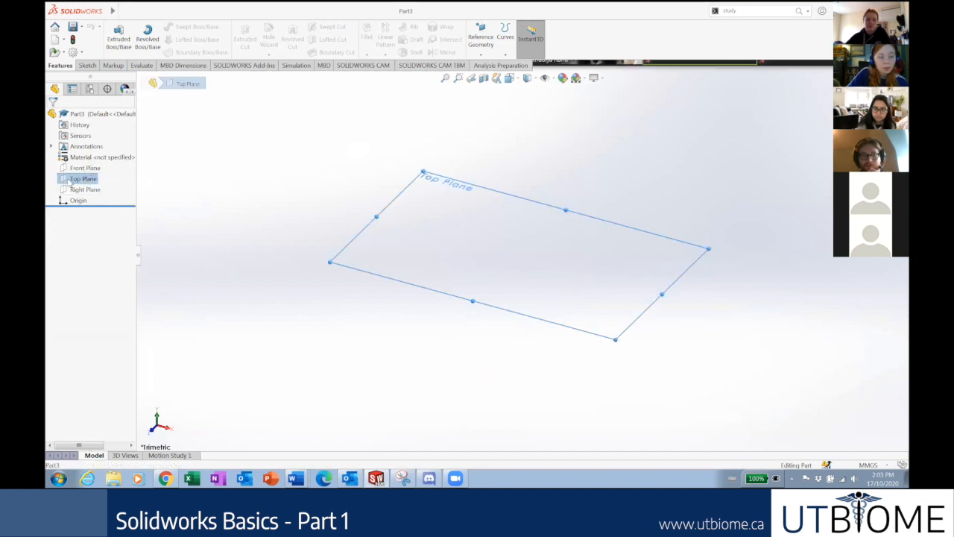
pyautogui.rightClick(82, 178)
pyautogui.click(75, 167)
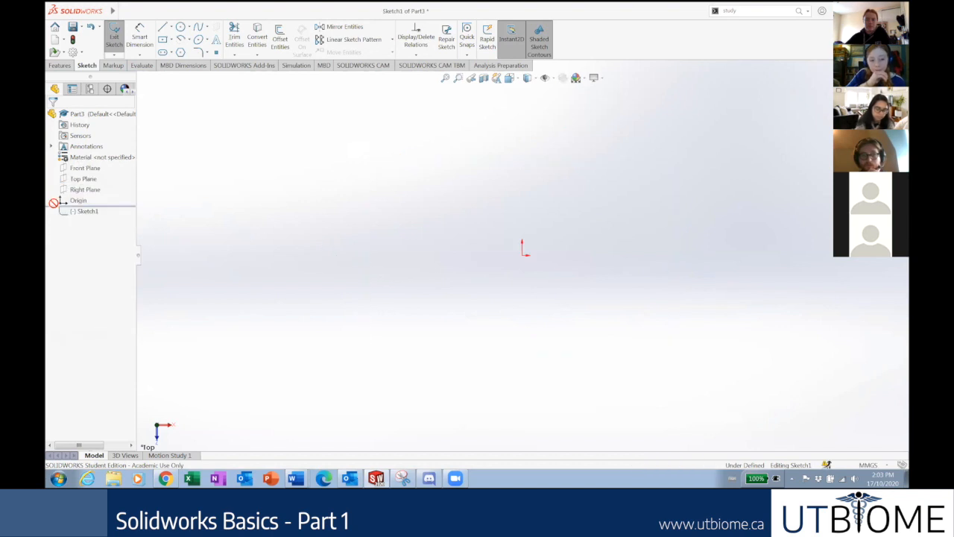
pyautogui.click(88, 179)
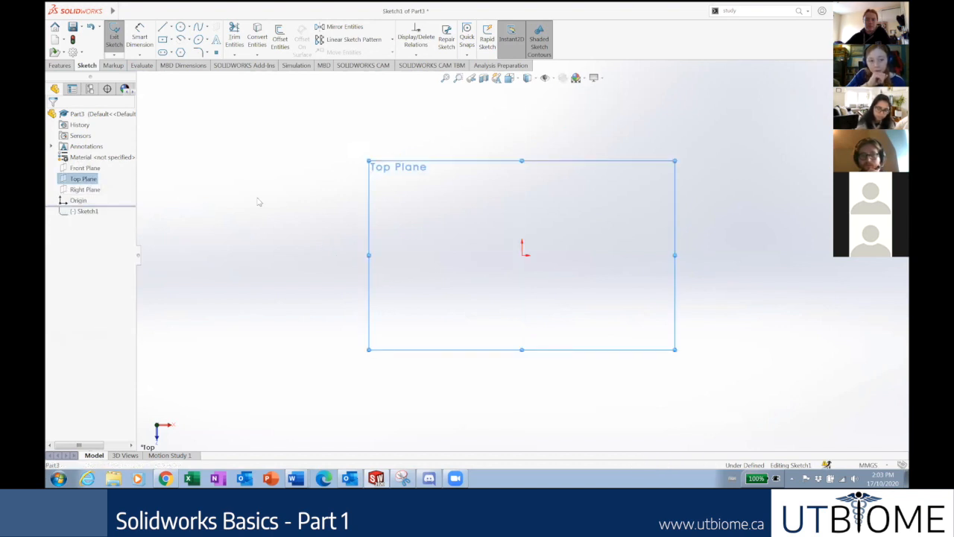
pyautogui.click(168, 473)
pyautogui.click(168, 474)
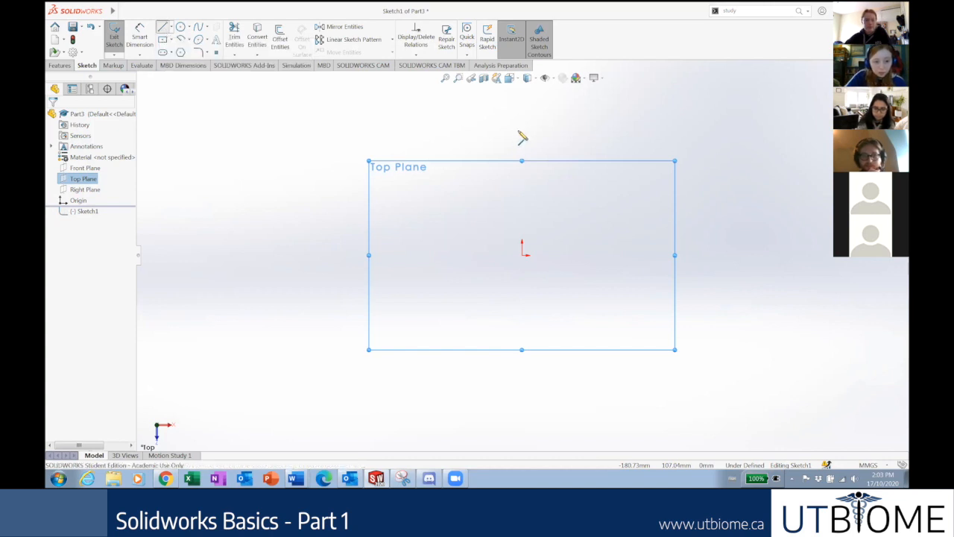
# Try out the Line tool, drag a line endpoint, then delete the stray slanted line.
pyautogui.press('l')
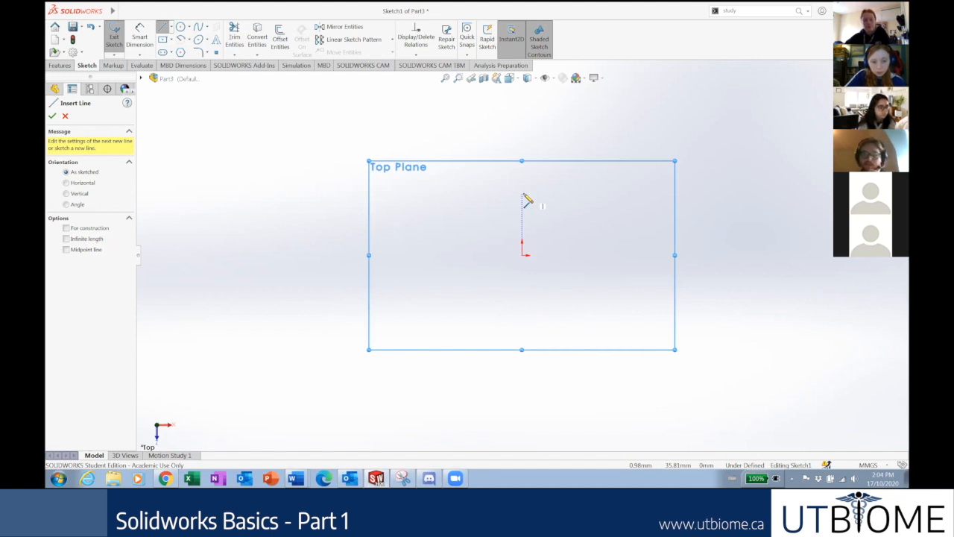
pyautogui.press('Escape')
pyautogui.click(357, 206)
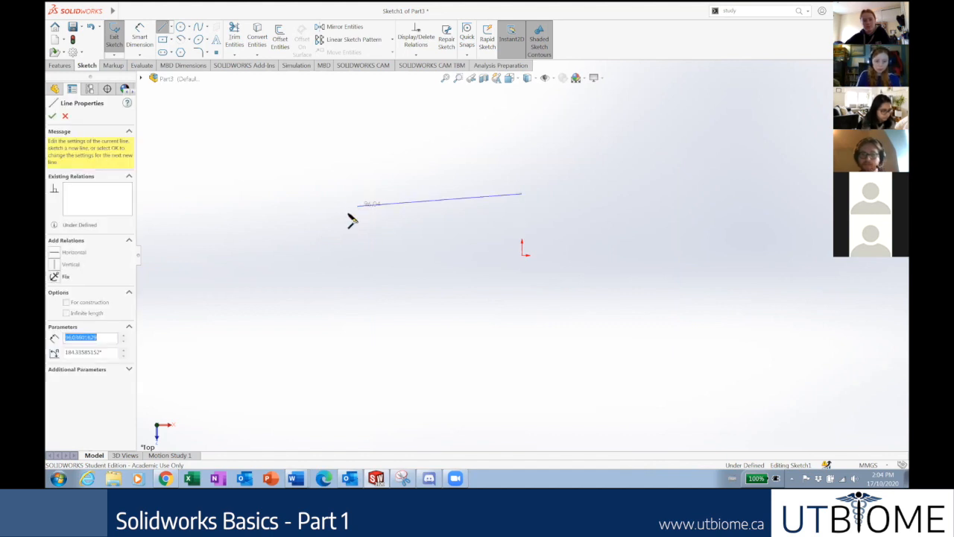
pyautogui.press('Escape')
pyautogui.moveTo(523, 194); pyautogui.dragTo(557, 291)
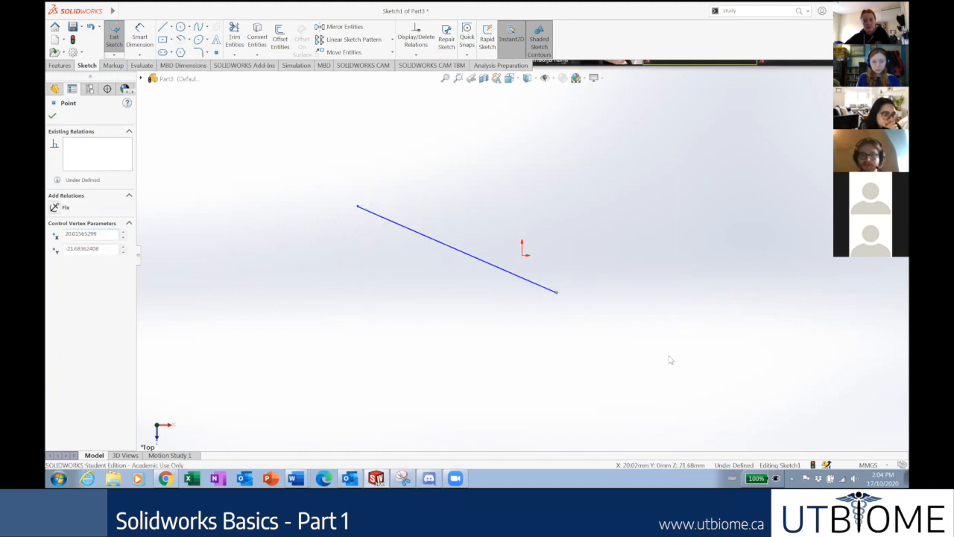
pyautogui.press('Escape')
pyautogui.click(521, 279)
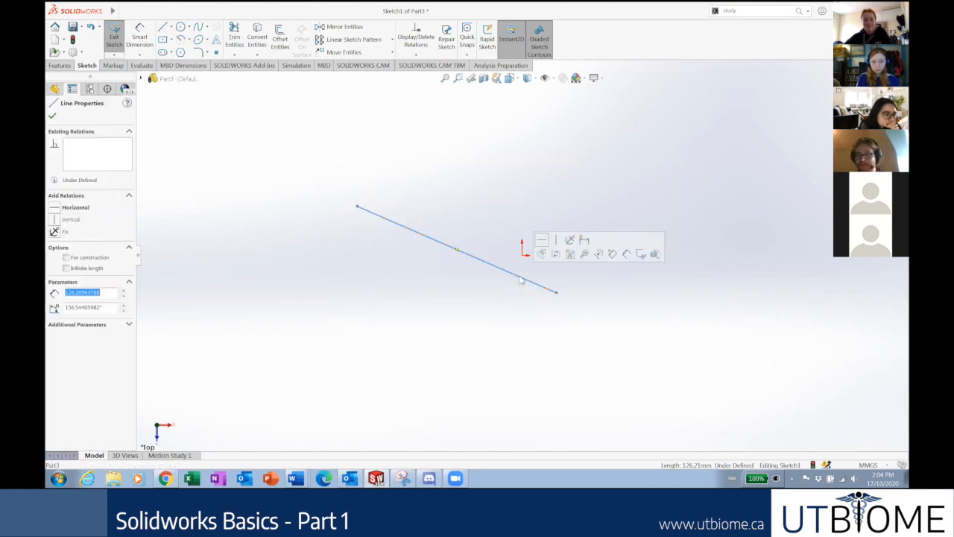
pyautogui.press('Delete')
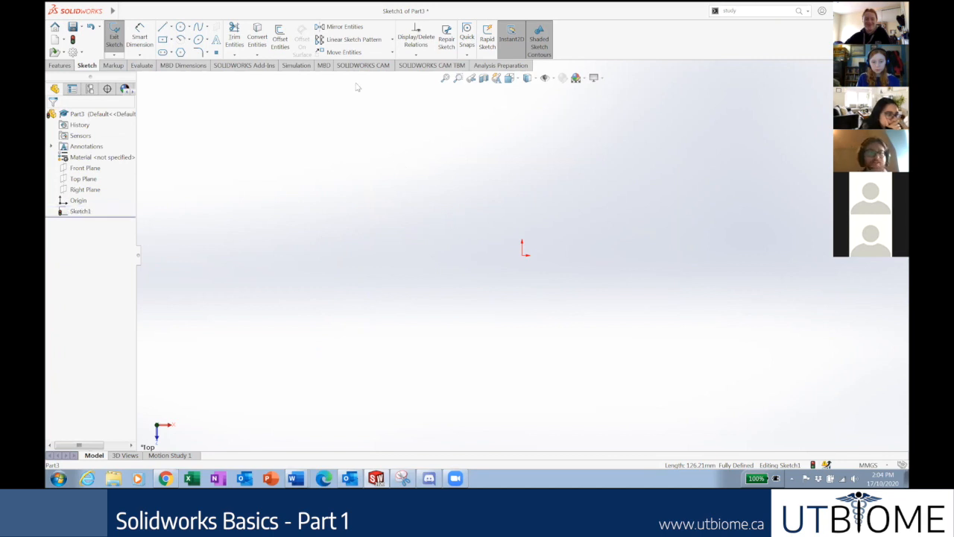
# Draw connected top, left and bottom lines, then show the Drawing Lines slide.
pyautogui.click(162, 27)
pyautogui.click(376, 153)
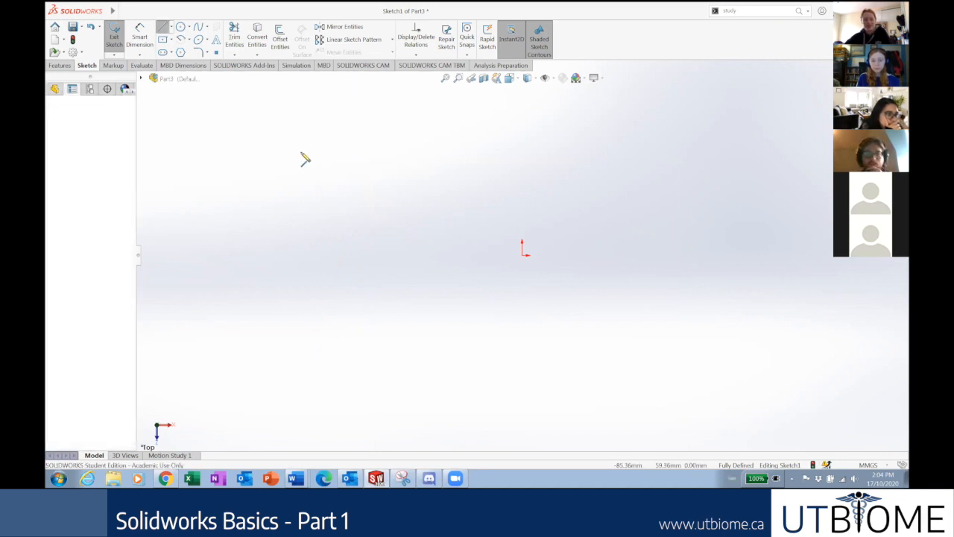
pyautogui.click(203, 152)
pyautogui.click(203, 215)
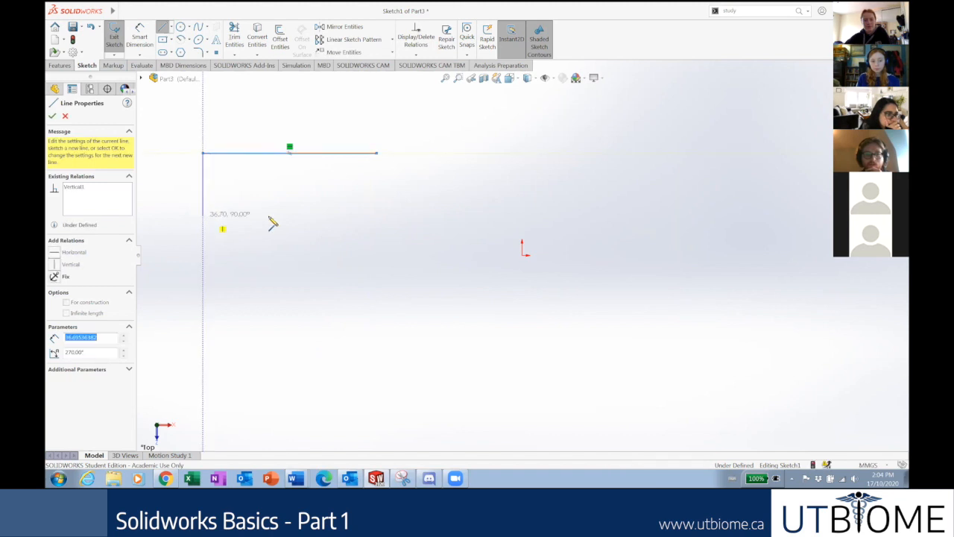
pyautogui.doubleClick(378, 217)
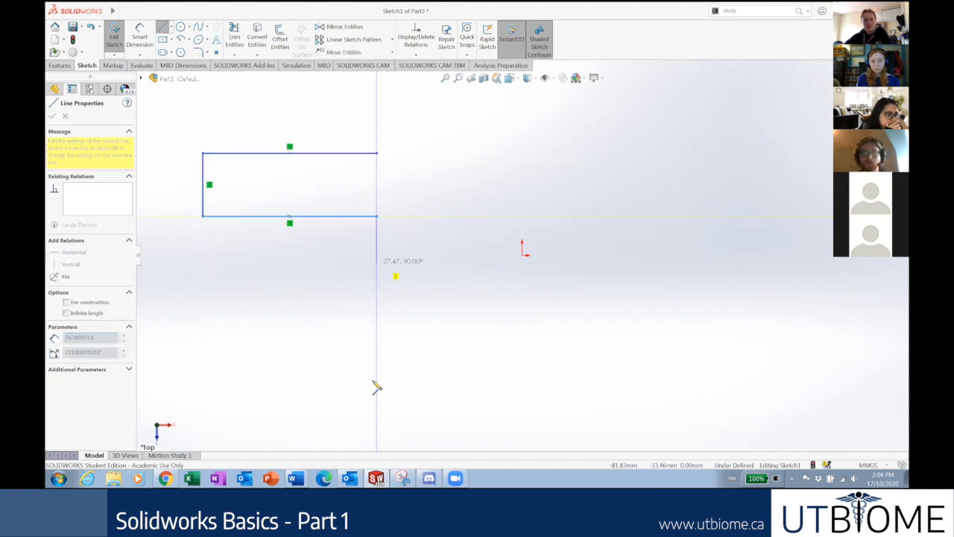
pyautogui.press('Escape')
pyautogui.click(165, 478)
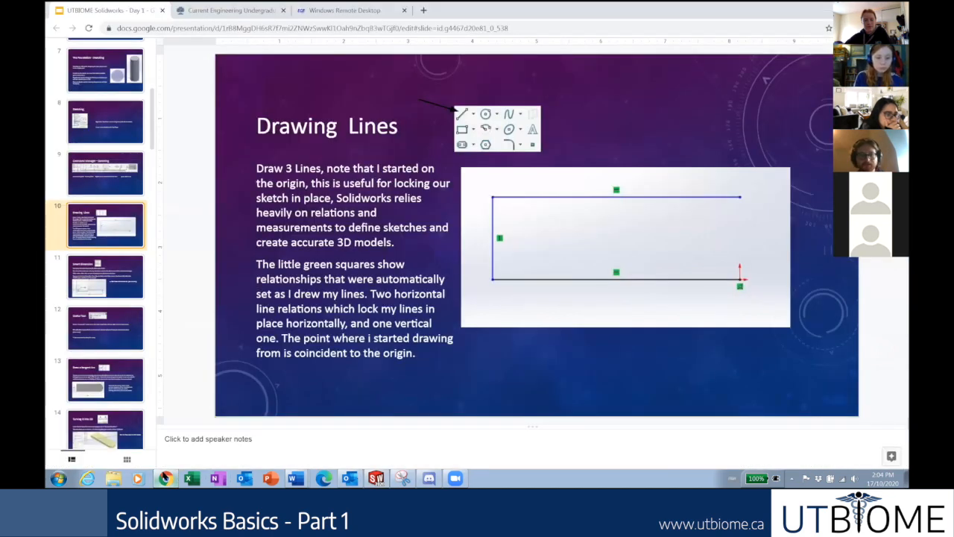
# View slide 11, Smart Dimension, then return to the three-line sketch in SOLIDWORKS.
pyautogui.click(115, 290)
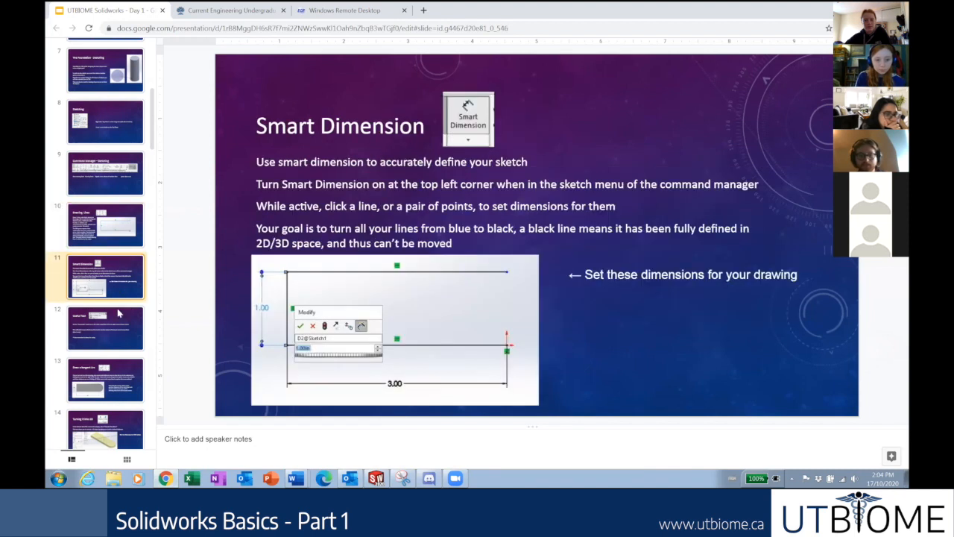
pyautogui.click(176, 476)
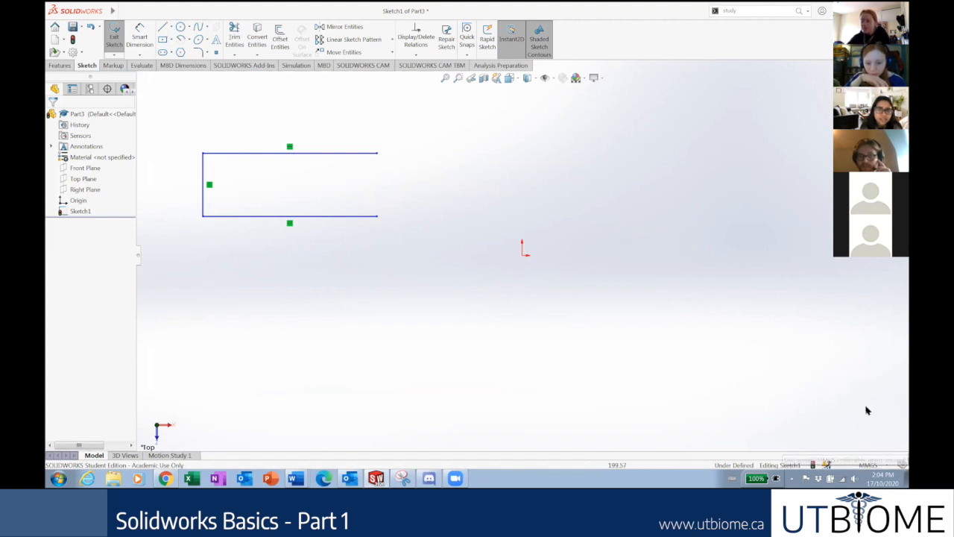
# Switch the document units to IPS (inches) and exit the sketch.
pyautogui.click(884, 465)
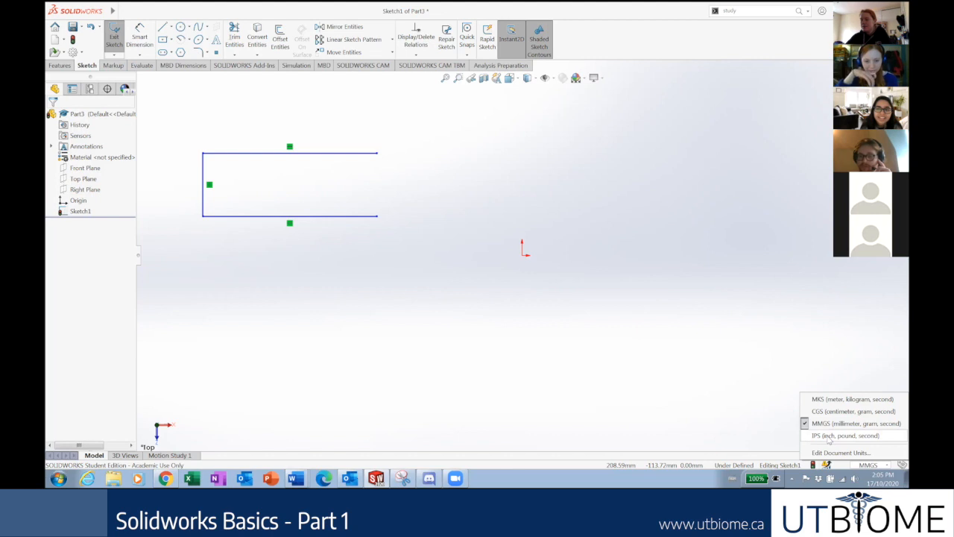
pyautogui.click(829, 436)
pyautogui.hotkey('ctrl', 'b')
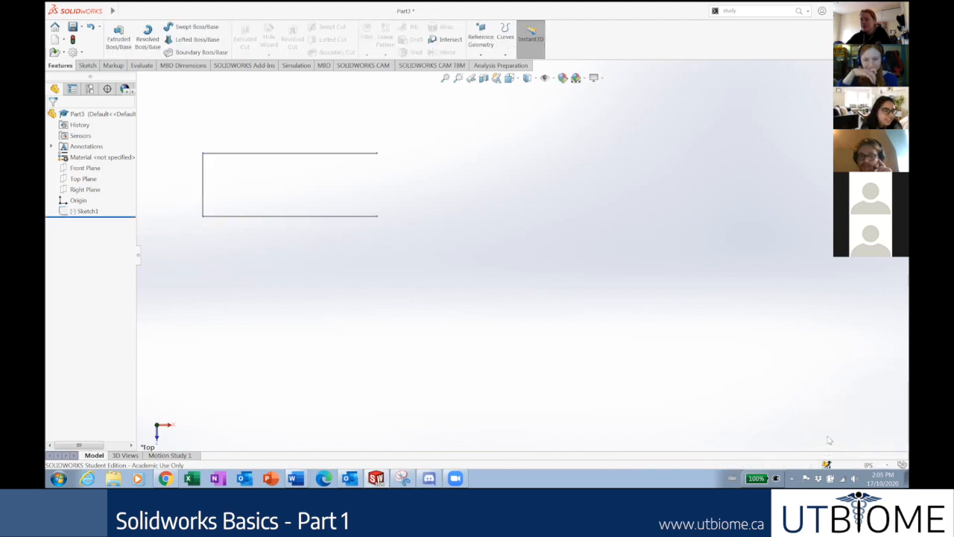
# Inspect the outline's left and bottom lines, then bring up the Sketch tools.
pyautogui.scroll(3, 269, 258)
pyautogui.scroll(-4, 401, 225)
pyautogui.scroll(-3, 467, 243)
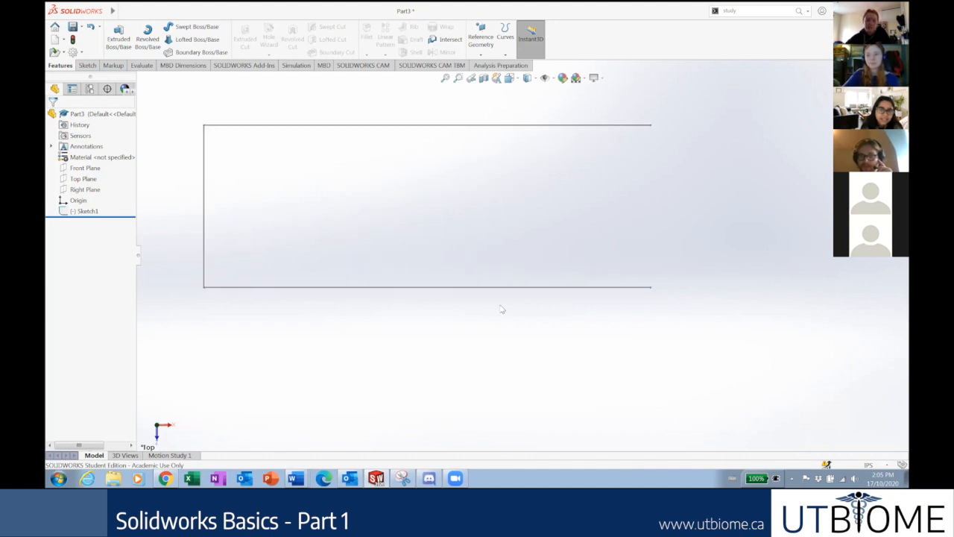
pyautogui.scroll(3, 462, 311)
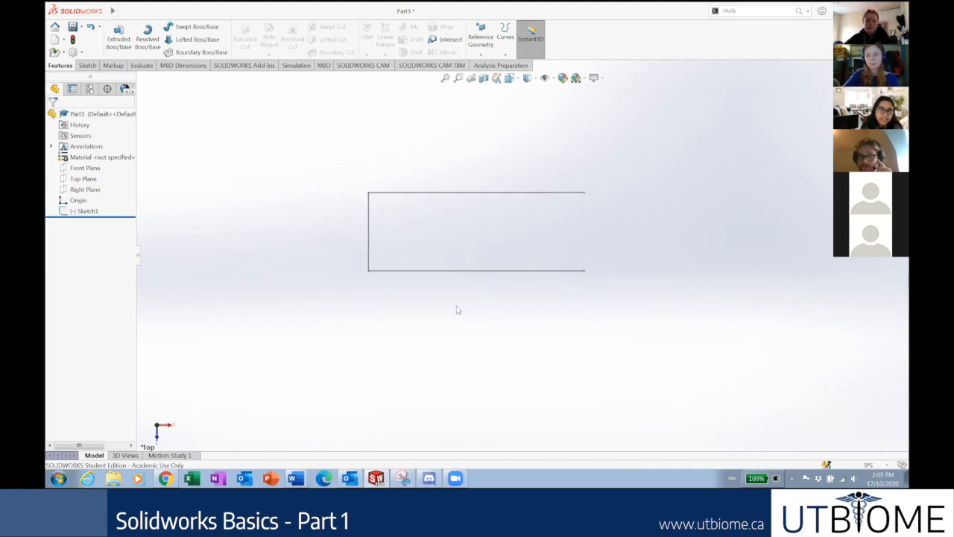
pyautogui.click(369, 244)
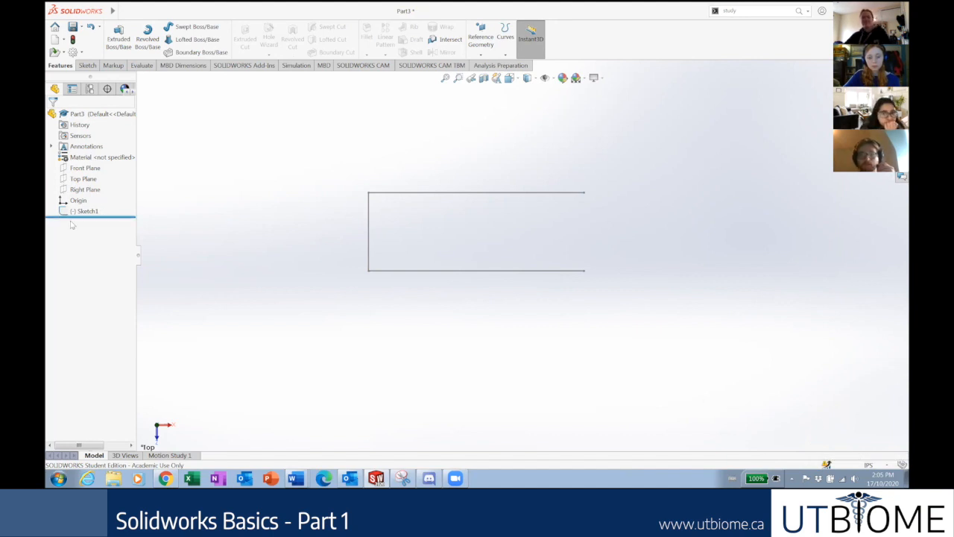
pyautogui.click(452, 271)
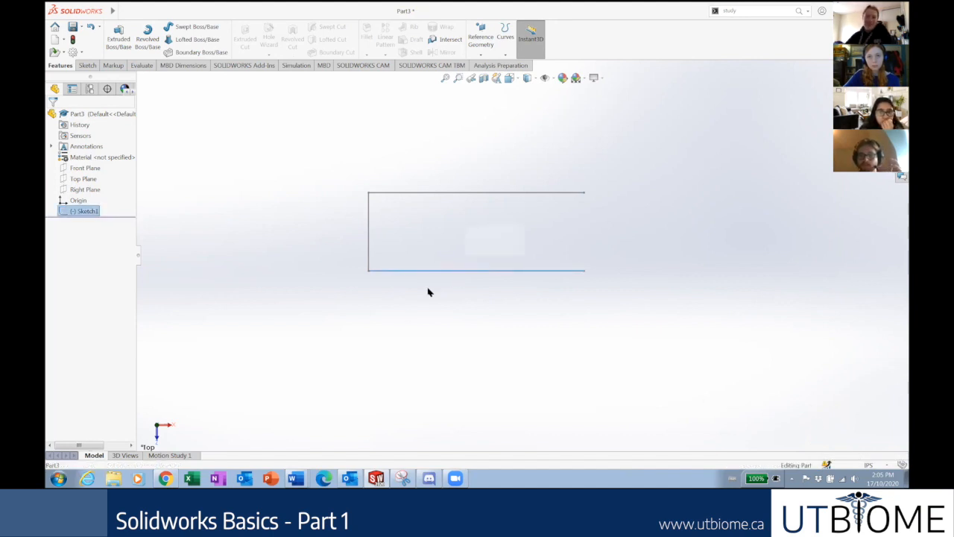
pyautogui.click(315, 259)
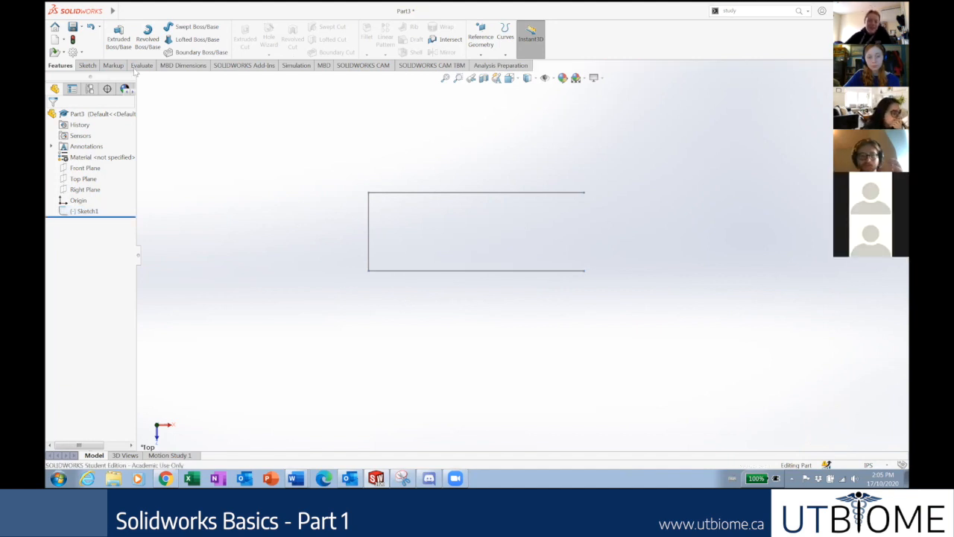
pyautogui.click(87, 66)
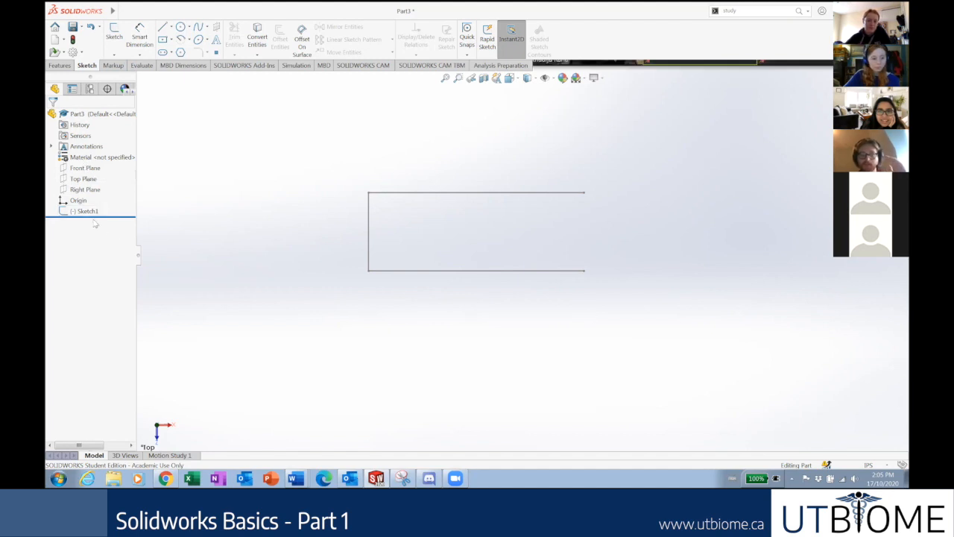
# Reopen Sketch1 for editing with the Line tool active.
pyautogui.rightClick(93, 213)
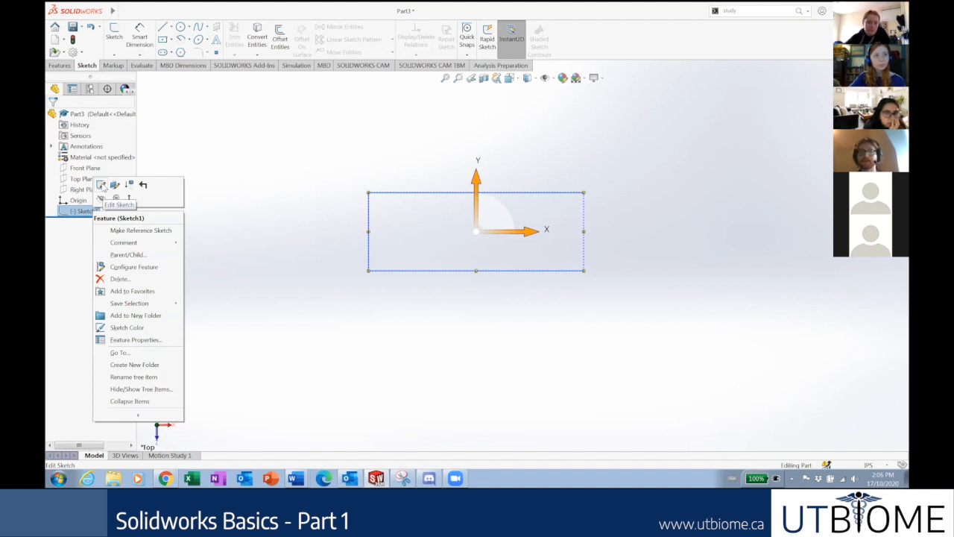
pyautogui.click(101, 186)
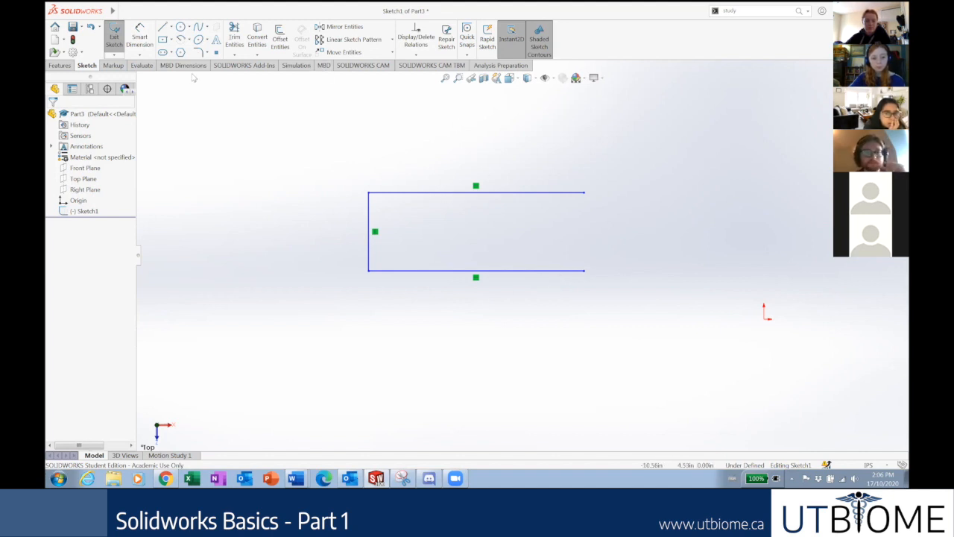
pyautogui.click(173, 33)
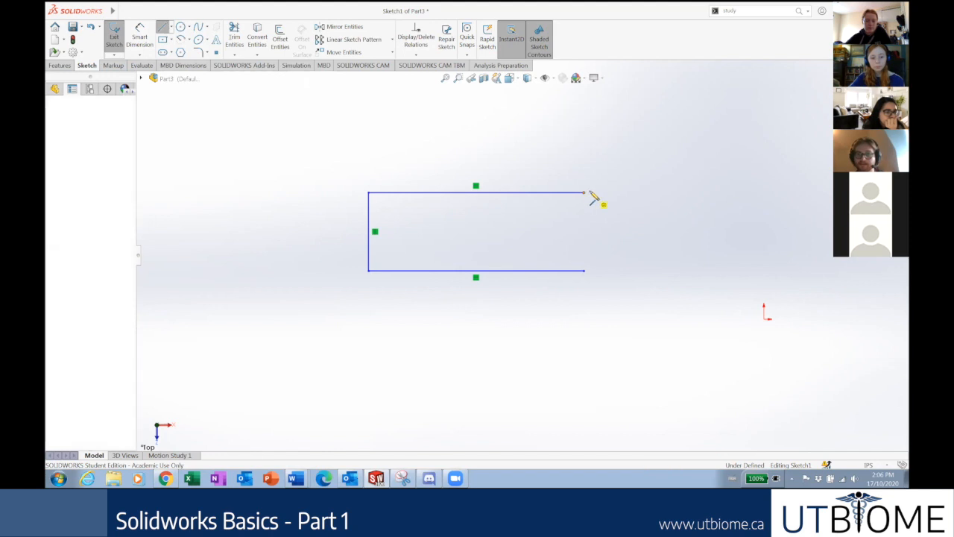
# Try a line and tangent arc closing the right end, then delete the arc.
pyautogui.click(586, 193)
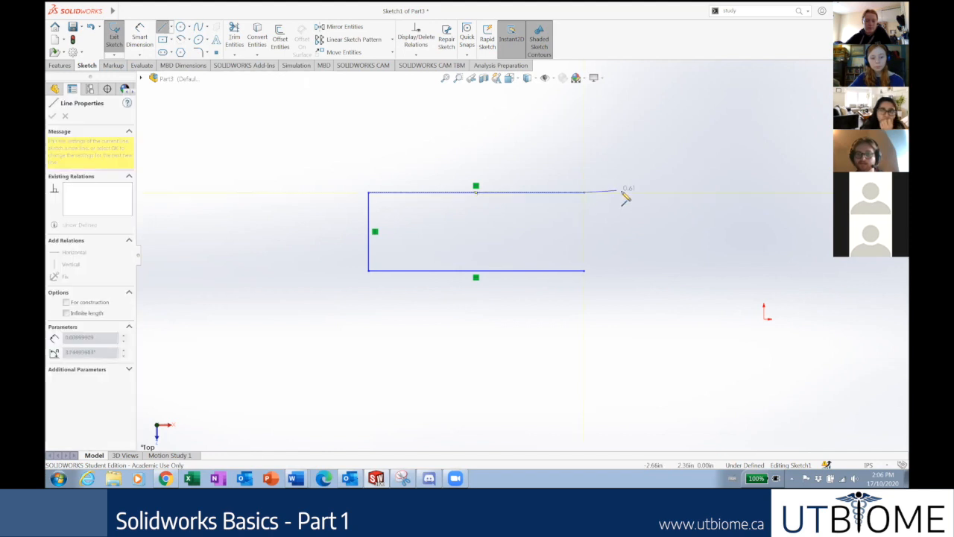
pyautogui.click(654, 216)
pyautogui.press('a')
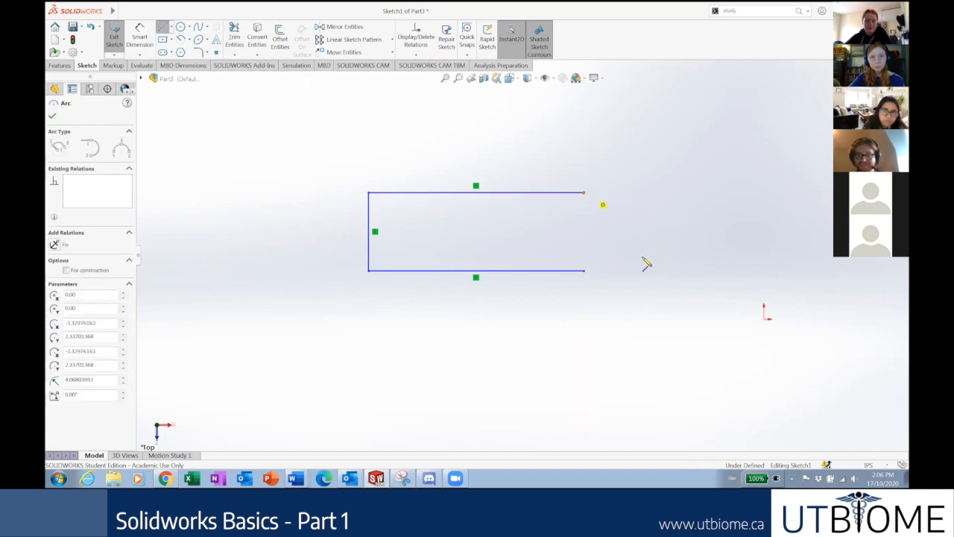
pyautogui.click(584, 273)
pyautogui.press('Escape')
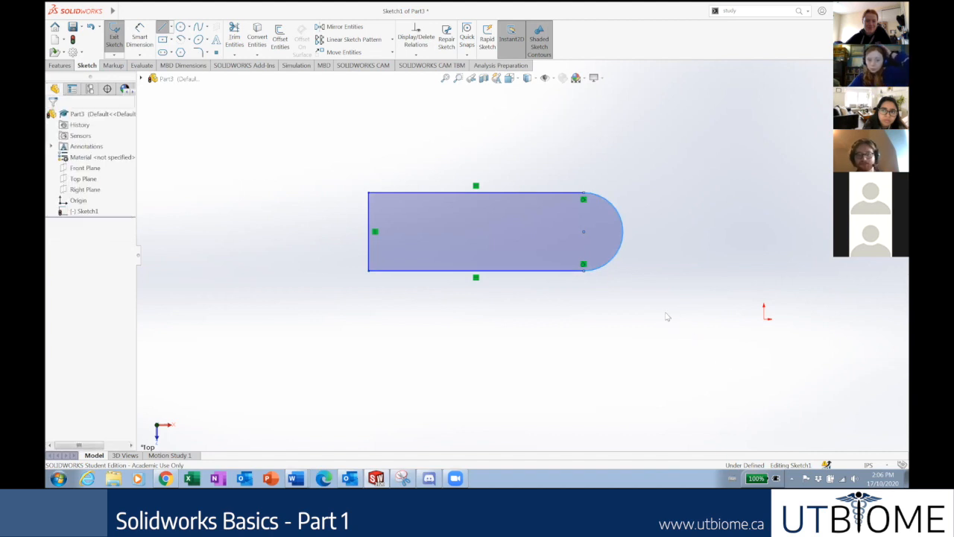
pyautogui.moveTo(660, 305); pyautogui.dragTo(607, 183)
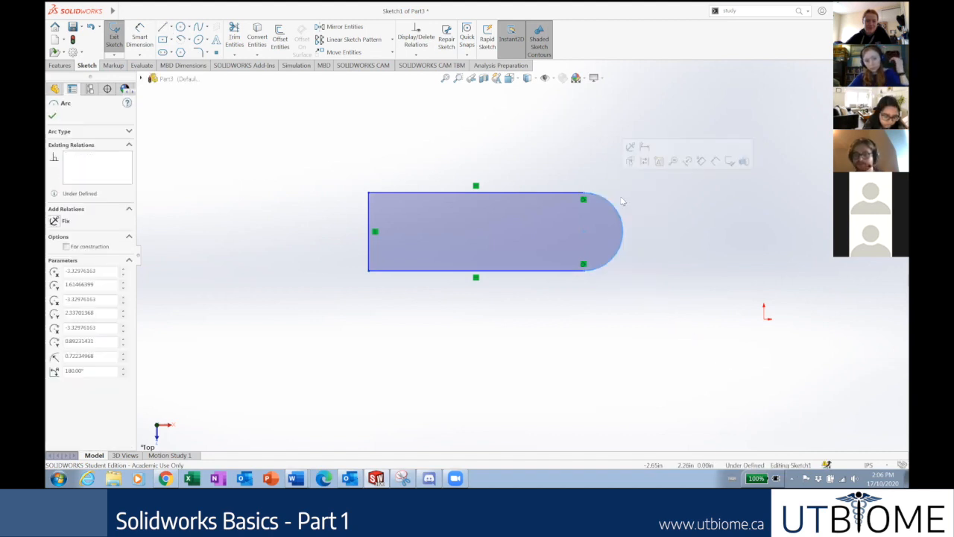
pyautogui.press('Delete')
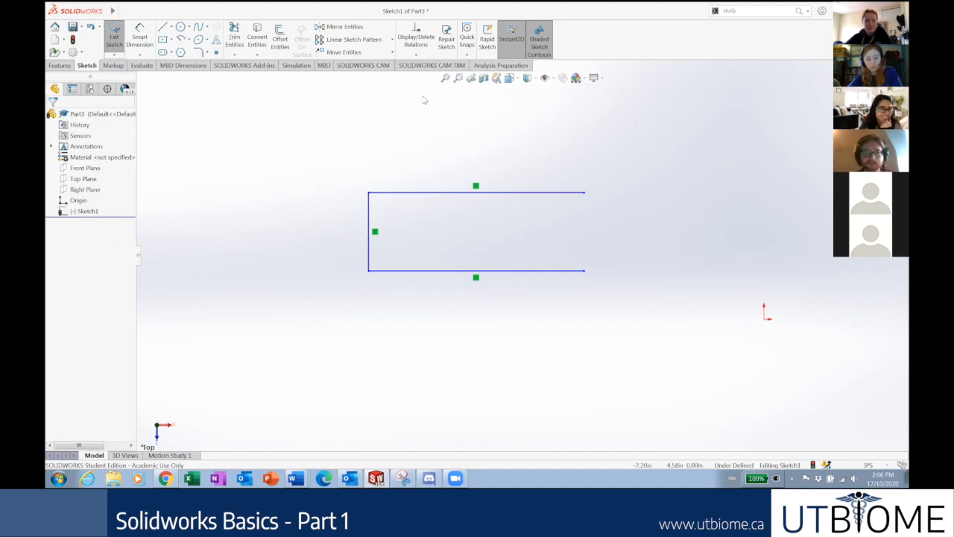
pyautogui.click(181, 39)
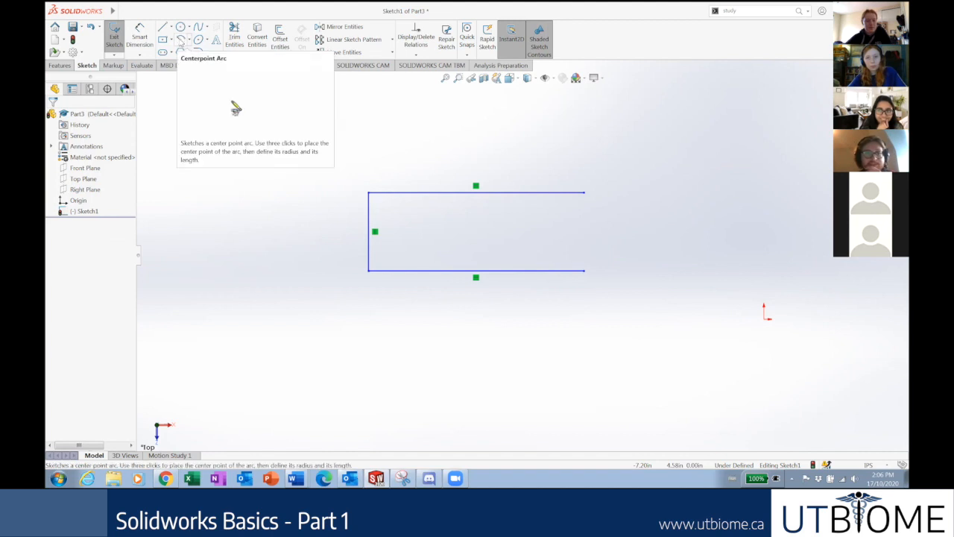
pyautogui.click(189, 39)
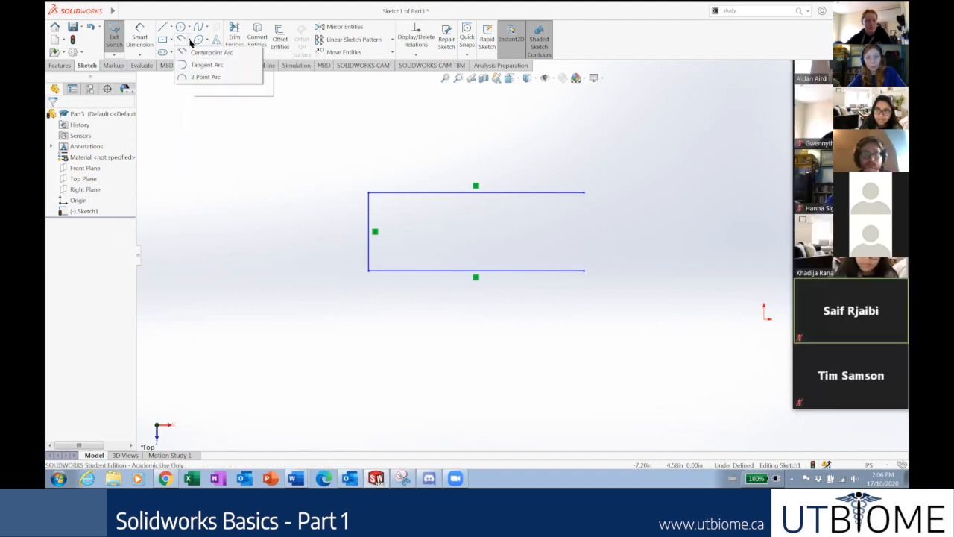
pyautogui.click(208, 52)
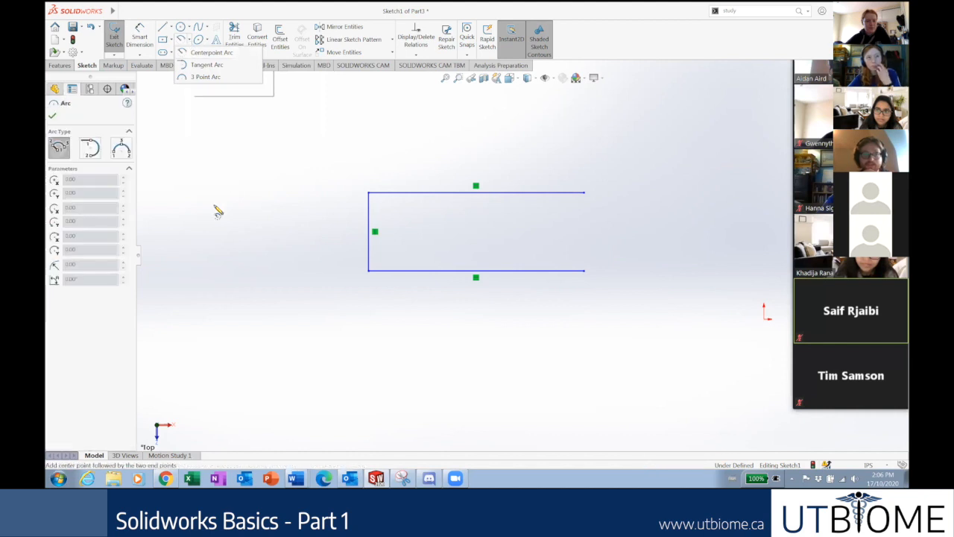
pyautogui.click(253, 209)
pyautogui.click(209, 132)
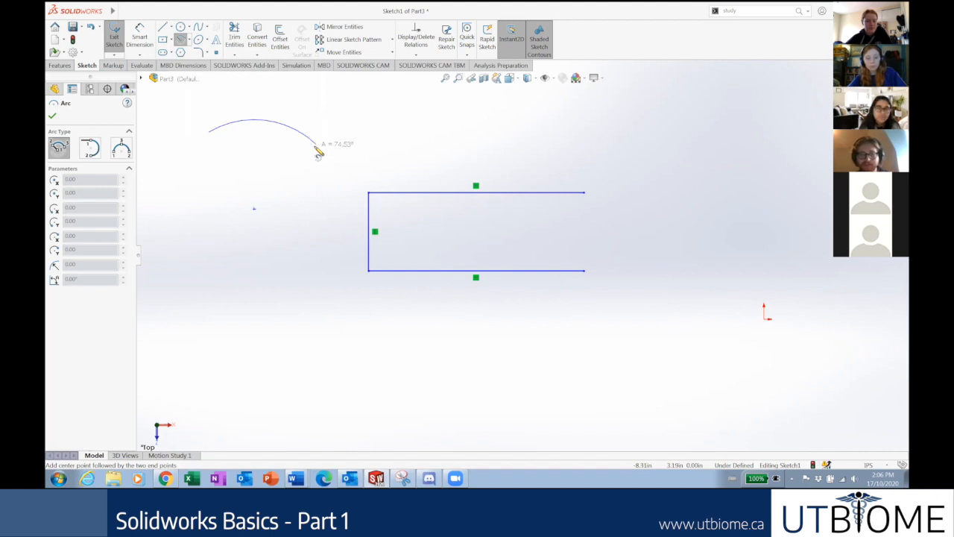
pyautogui.press('Escape')
pyautogui.click(181, 40)
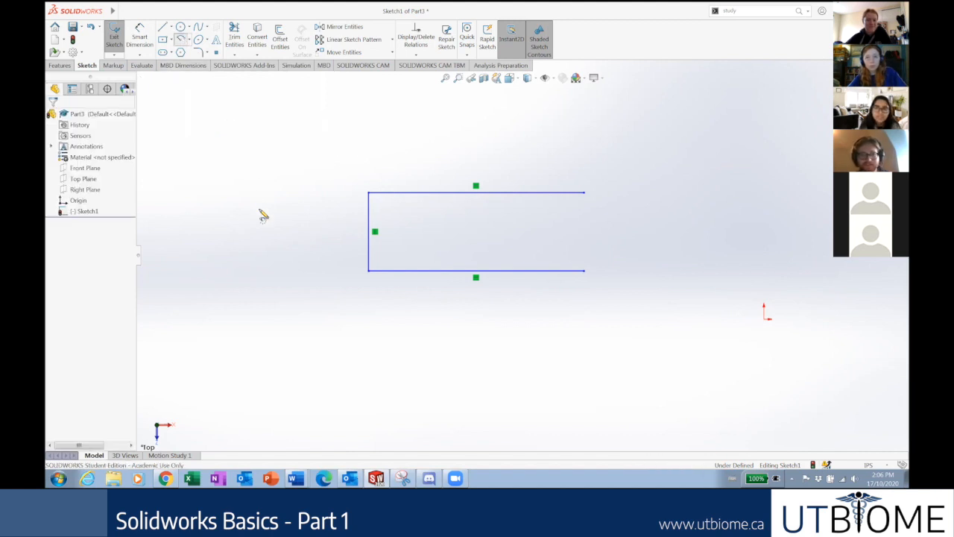
pyautogui.click(259, 208)
pyautogui.click(283, 108)
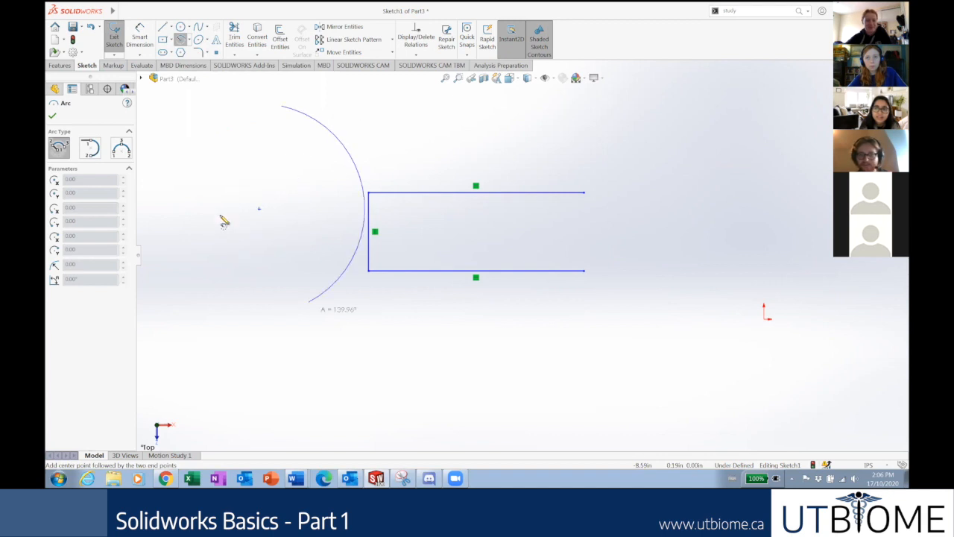
pyautogui.press('Escape')
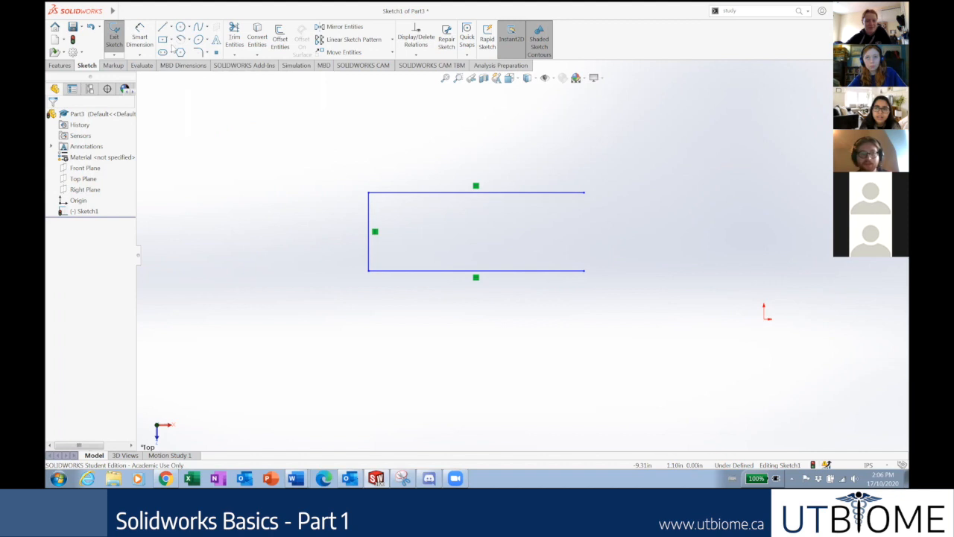
pyautogui.click(189, 39)
# Close the right end with a tangent arc from the top-right to bottom-right corner.
pyautogui.click(211, 64)
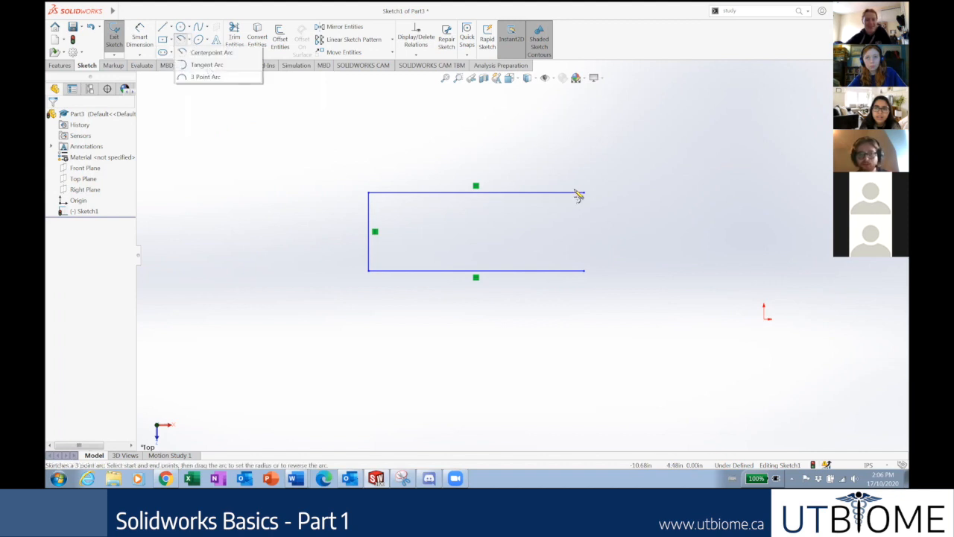
pyautogui.click(584, 193)
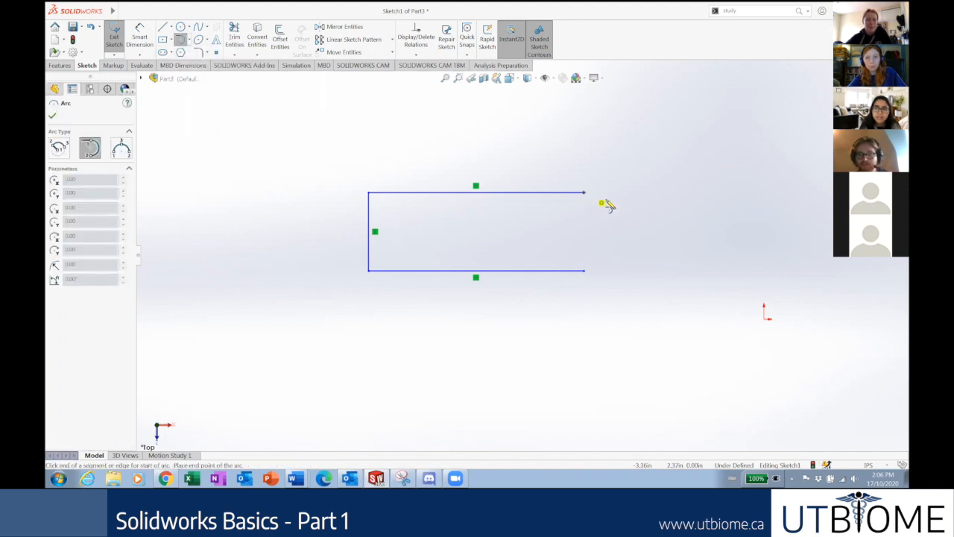
pyautogui.click(586, 274)
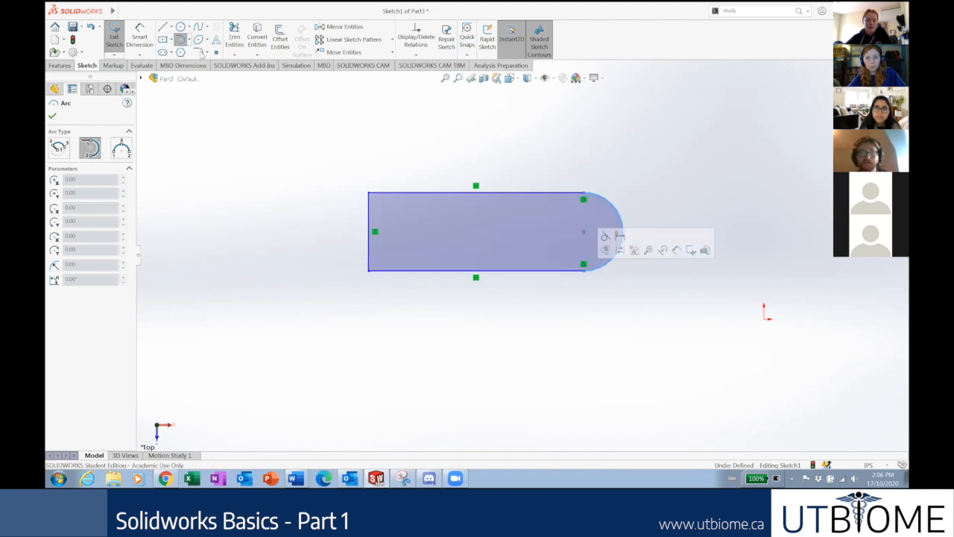
pyautogui.press('Escape')
# Try a 3 Point Arc above the top edge, then delete it.
pyautogui.click(189, 40)
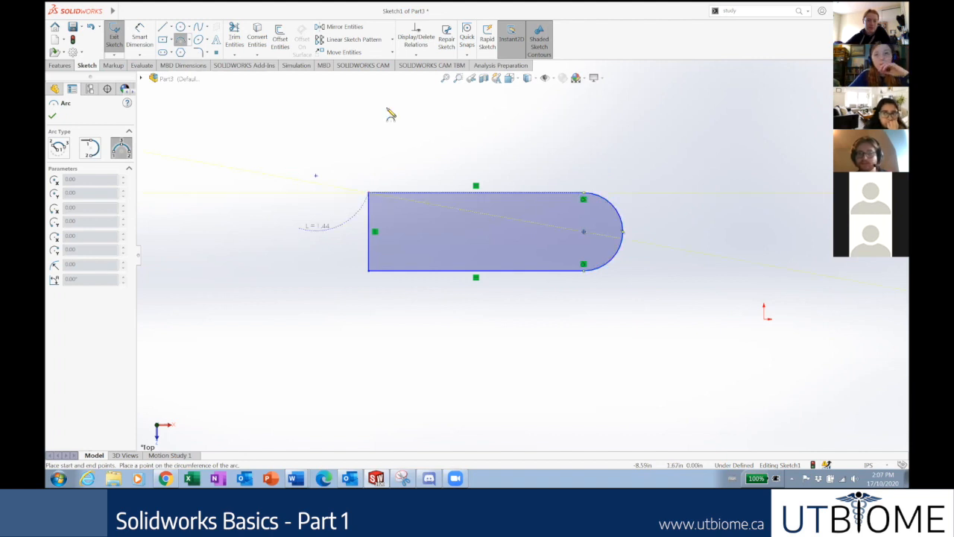
pyautogui.click(586, 195)
pyautogui.click(566, 128)
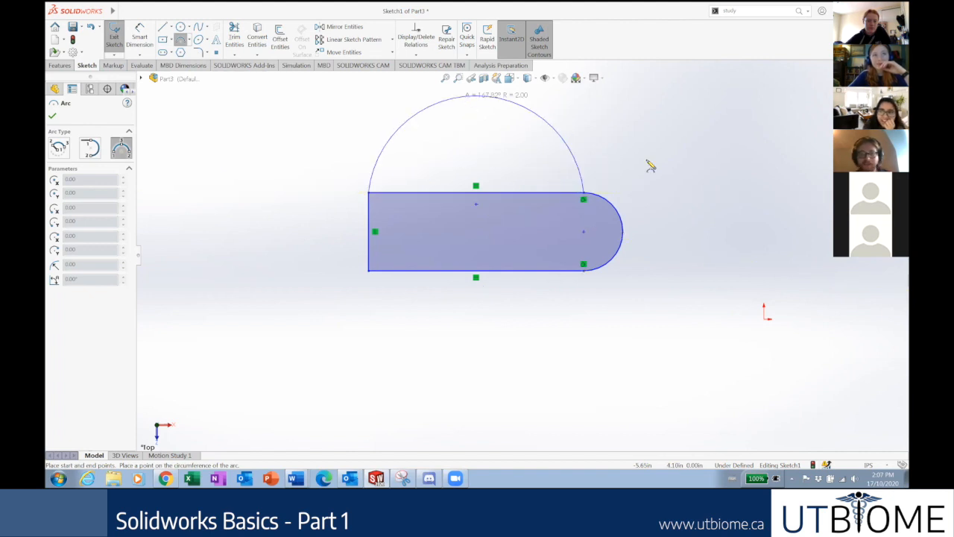
pyautogui.press('Escape')
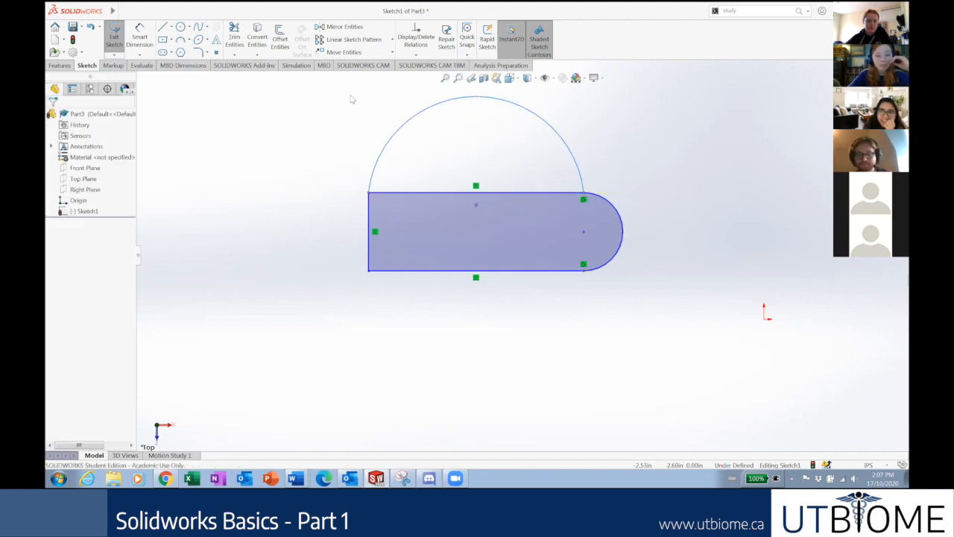
pyautogui.moveTo(624, 179); pyautogui.dragTo(353, 99)
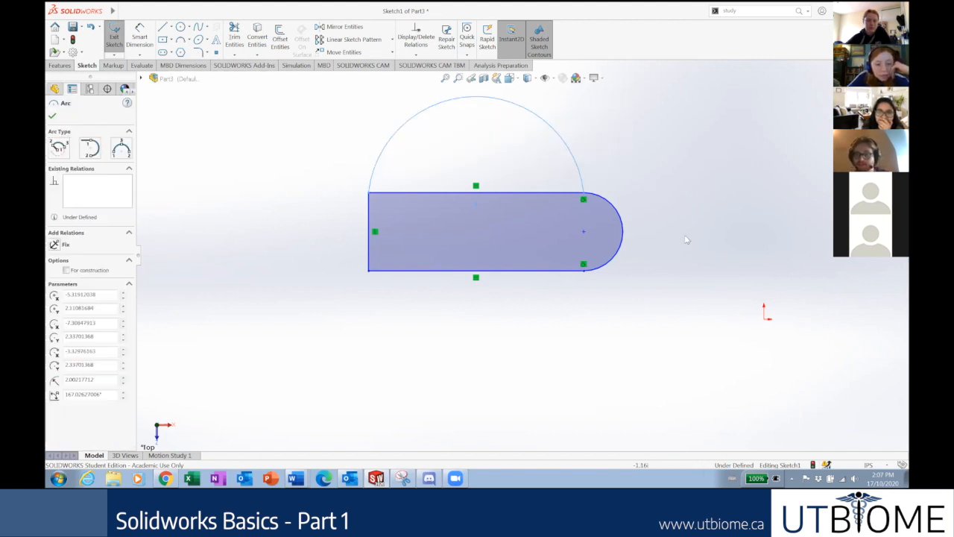
pyautogui.press('Delete')
pyautogui.scroll(-3, 683, 244)
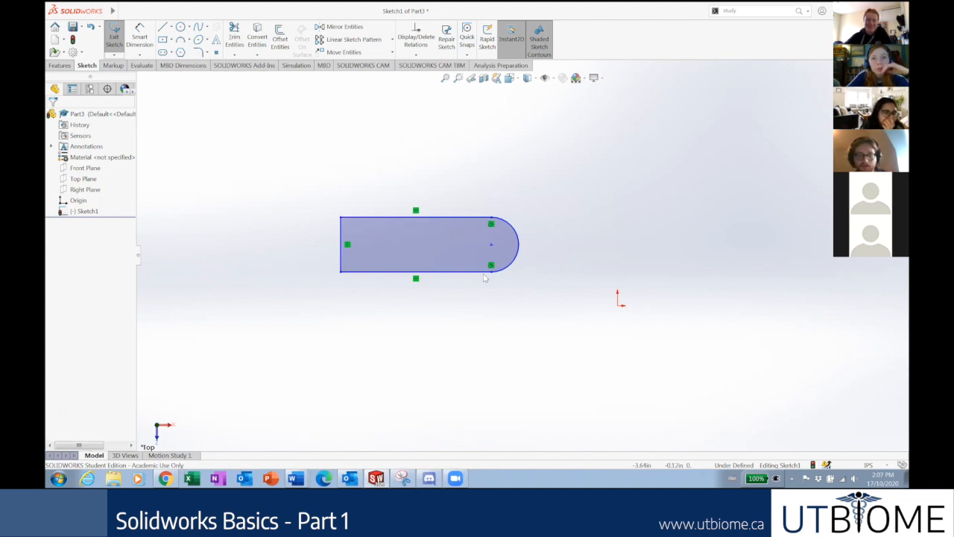
# Drag the slot's arc endpoint and lower edge to reshape it, review the slide, then return.
pyautogui.scroll(-2, 512, 276)
pyautogui.moveTo(486, 268); pyautogui.dragTo(545, 297)
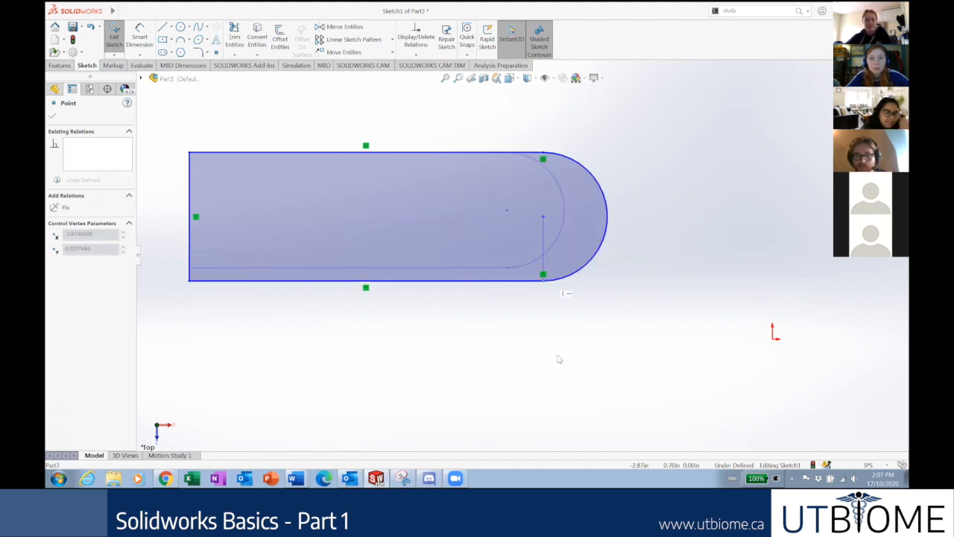
pyautogui.moveTo(560, 360); pyautogui.dragTo(543, 290)
pyautogui.click(399, 371)
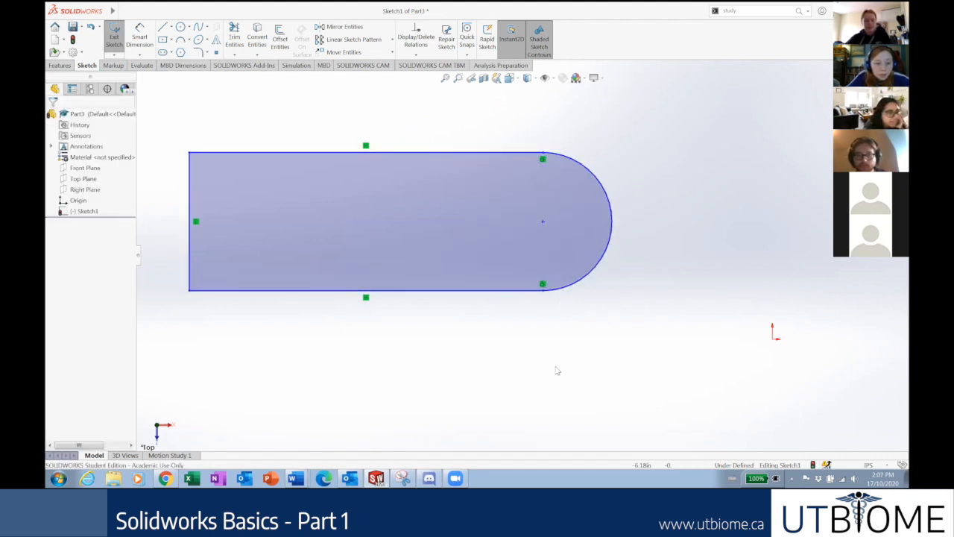
pyautogui.scroll(3, 558, 370)
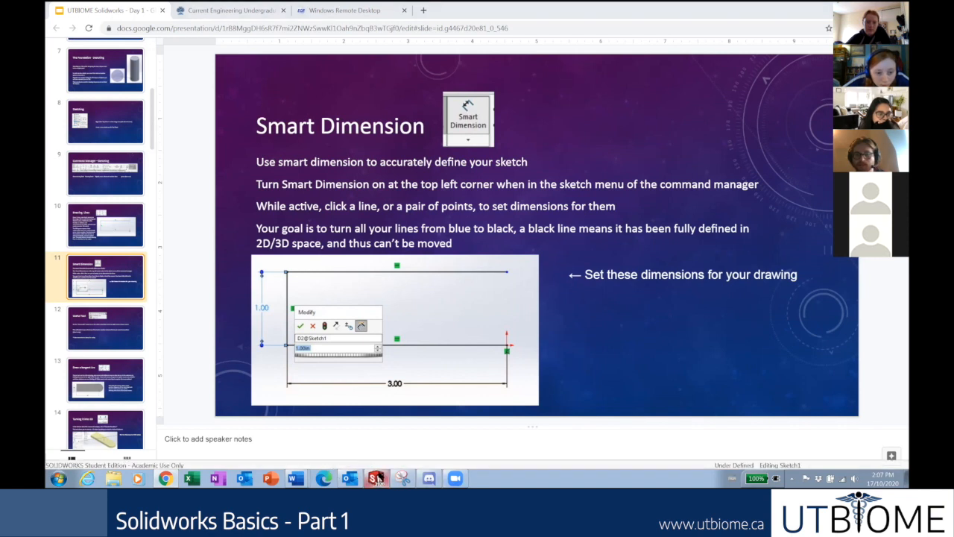
pyautogui.click(376, 478)
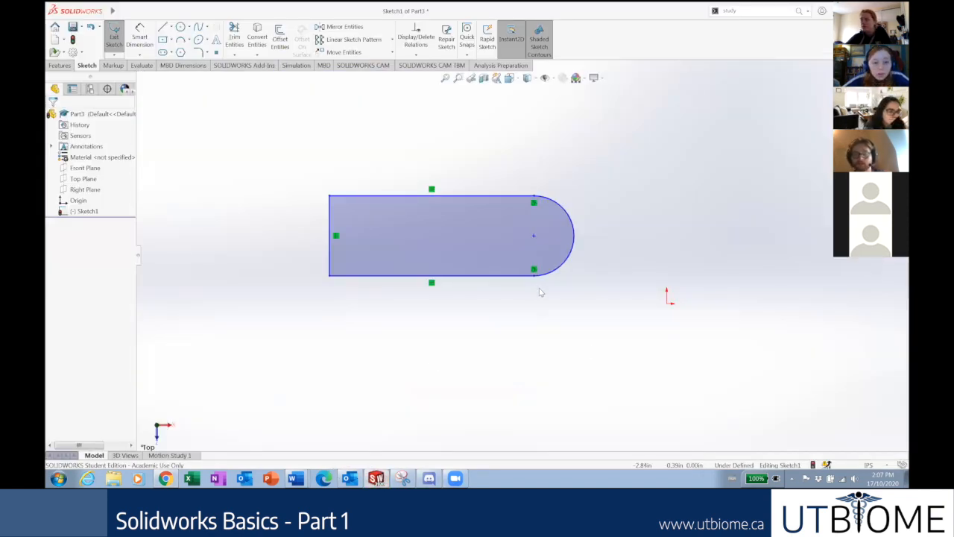
# Delete the old slot and redraw bottom, left and top lines plus a tangent-arc right end.
pyautogui.moveTo(587, 319); pyautogui.dragTo(286, 146)
pyautogui.press('Delete')
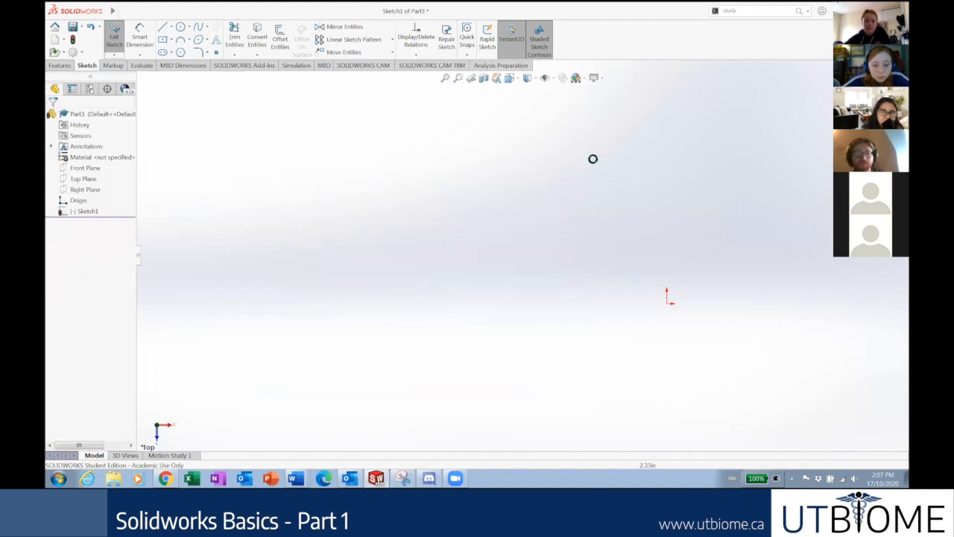
pyautogui.press('l')
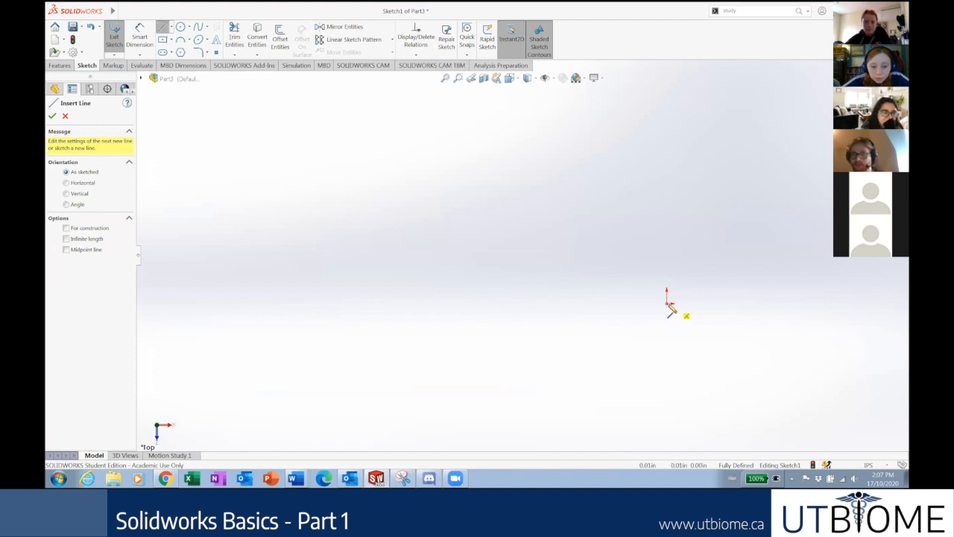
pyautogui.moveTo(669, 308)
pyautogui.mouseDown()
pyautogui.moveTo(439, 313)
pyautogui.moveTo(461, 302)
pyautogui.mouseUp()
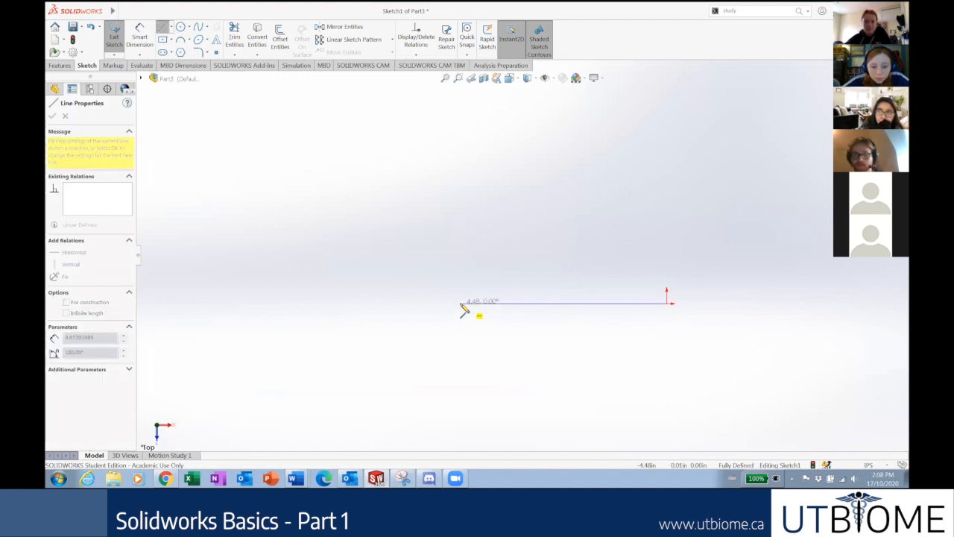
pyautogui.click(463, 303)
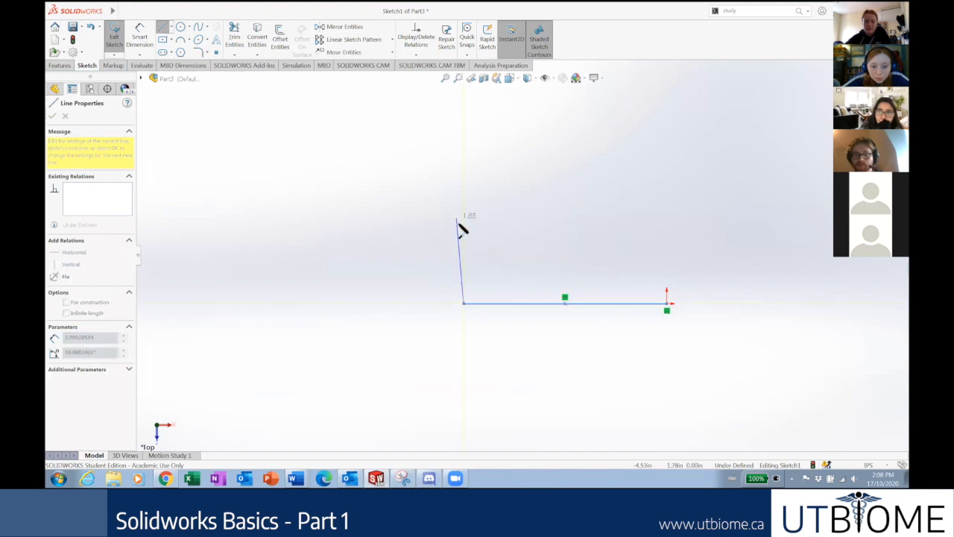
pyautogui.click(463, 227)
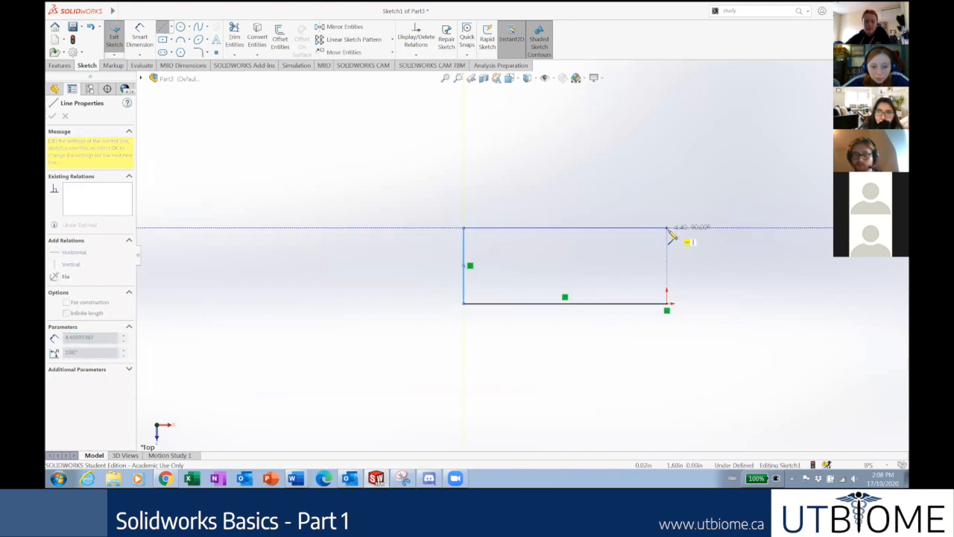
pyautogui.click(668, 228)
pyautogui.press('a')
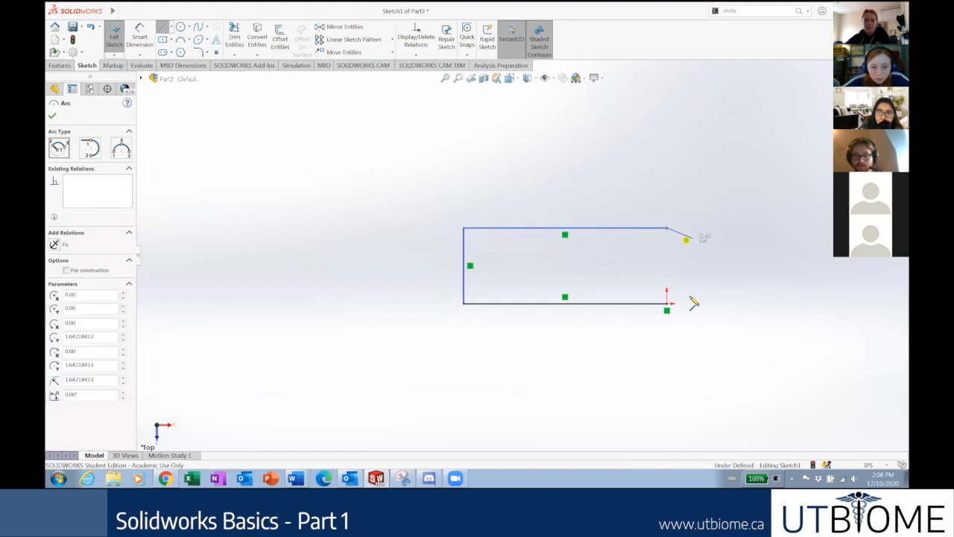
pyautogui.click(667, 304)
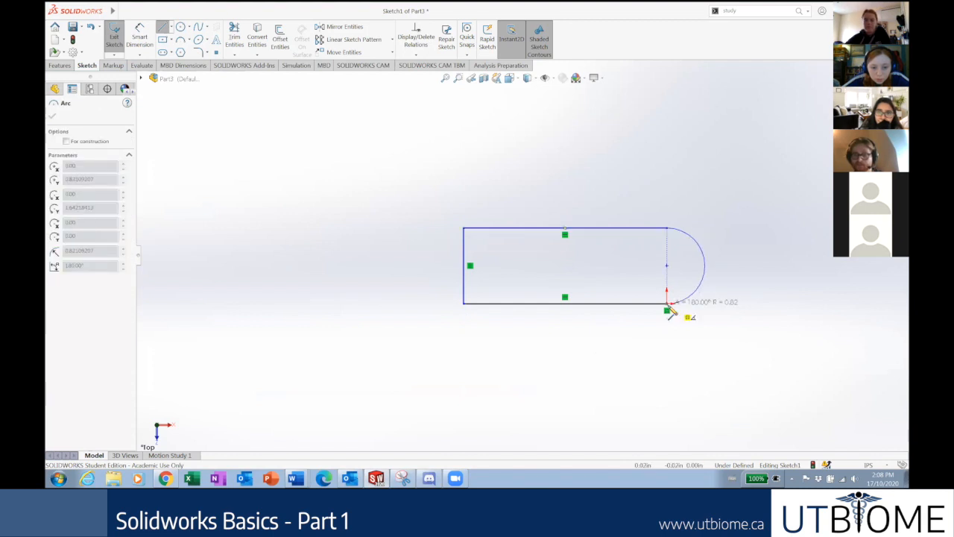
pyautogui.press('Escape')
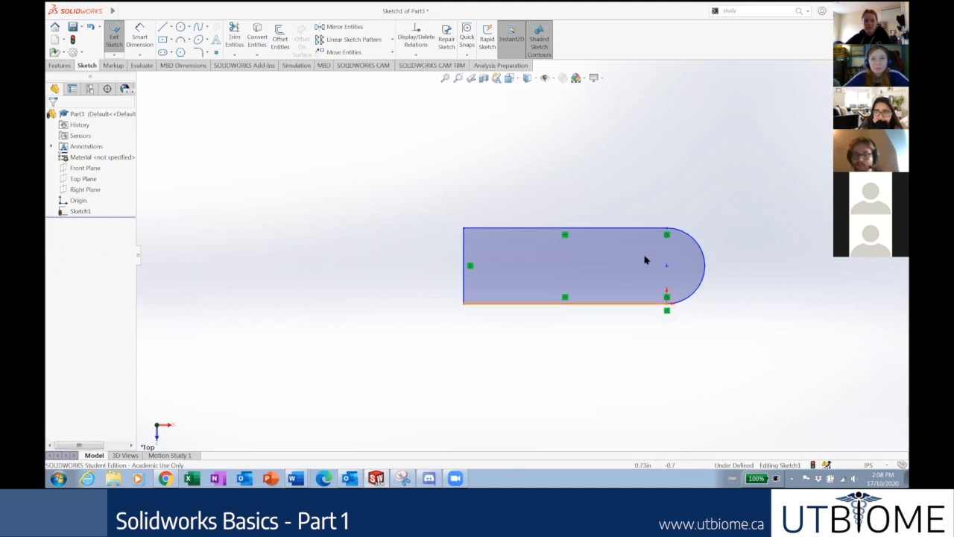
pyautogui.moveTo(726, 337); pyautogui.dragTo(441, 185)
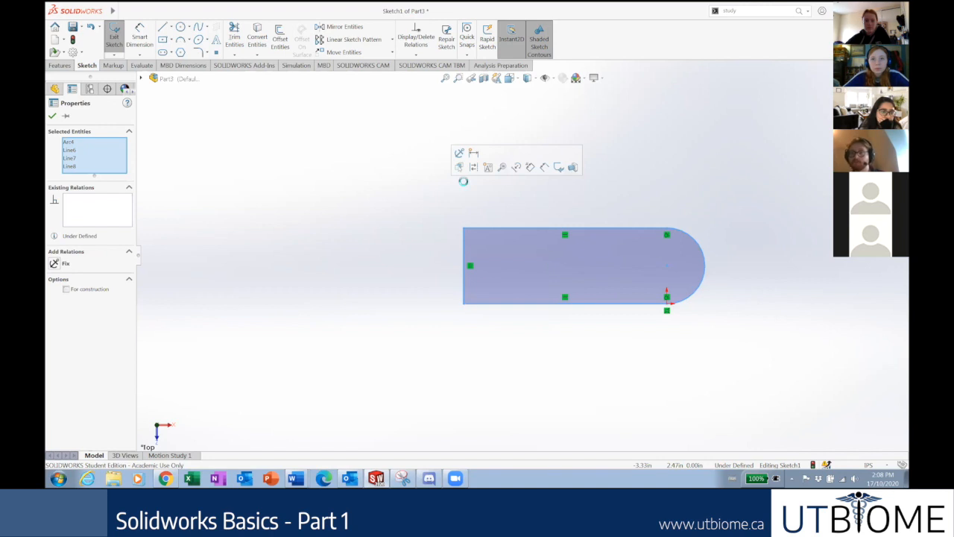
# Clear the slot and redraw three lines with a semicircular tangent-arc end, away from the origin.
pyautogui.press('Delete')
pyautogui.click(162, 27)
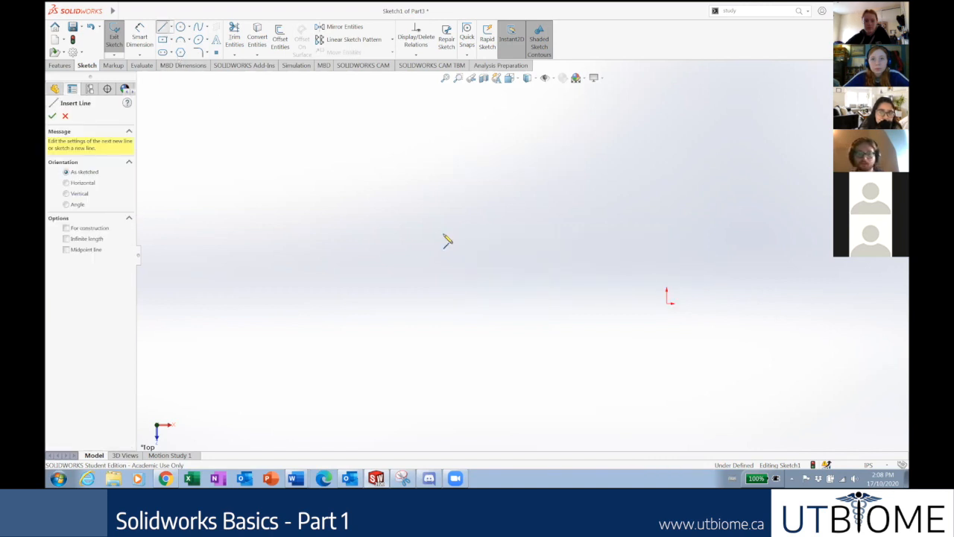
pyautogui.click(426, 225)
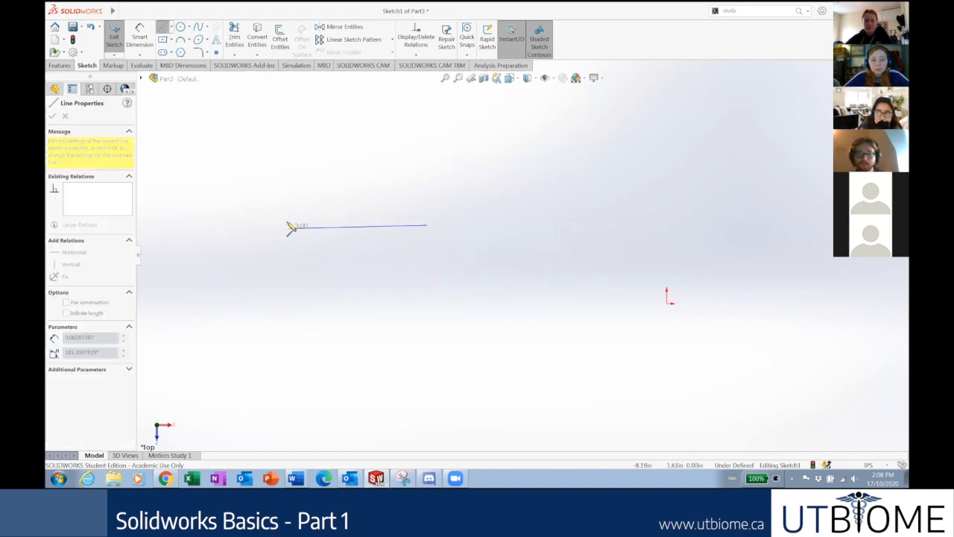
pyautogui.doubleClick(287, 225)
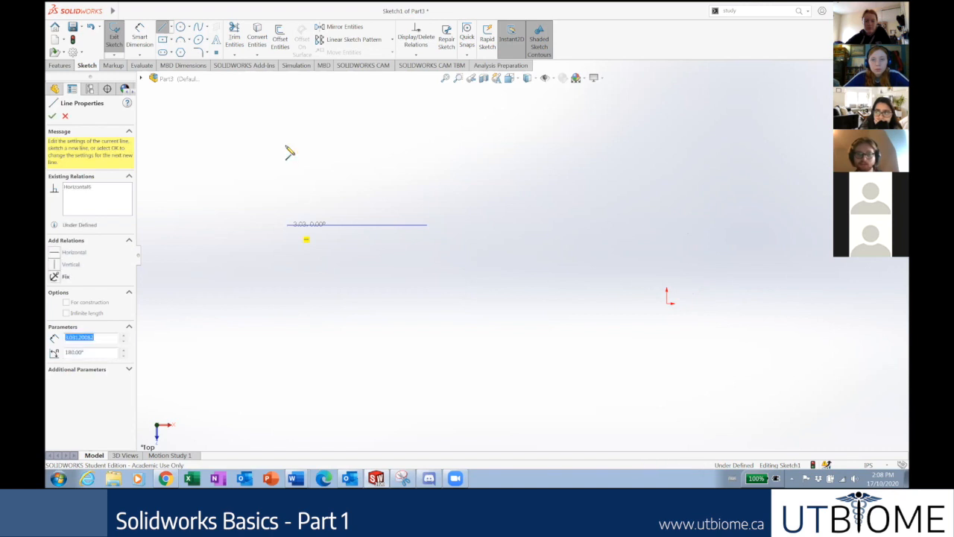
pyautogui.click(426, 147)
pyautogui.press('a')
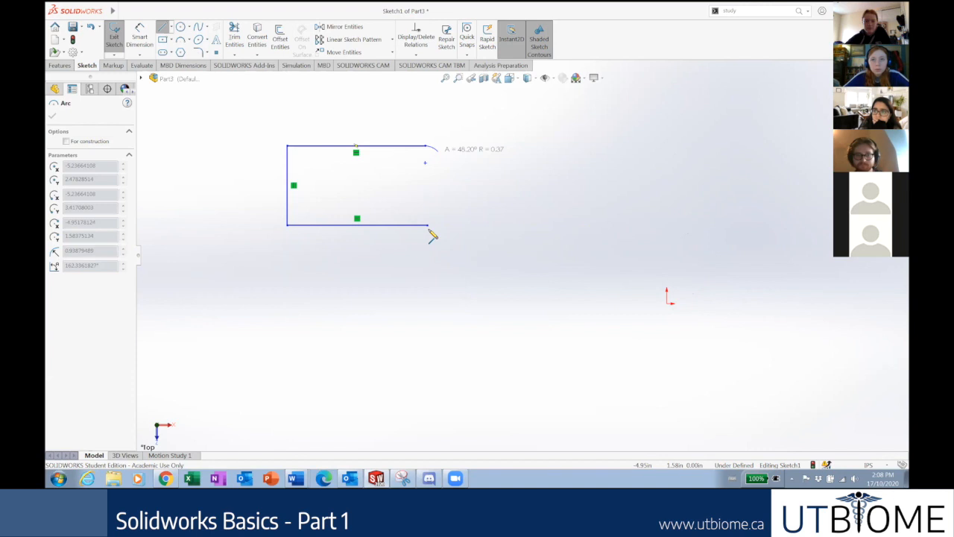
pyautogui.click(428, 225)
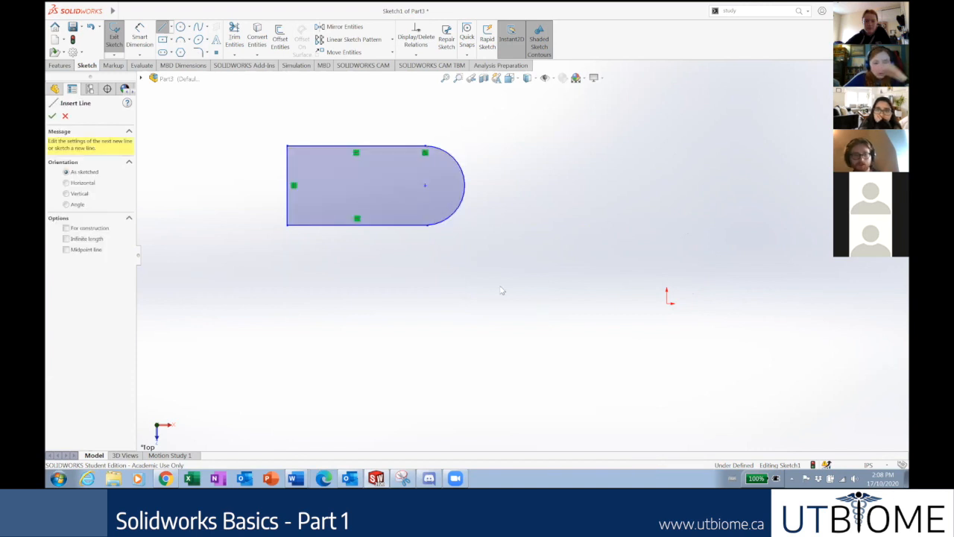
pyautogui.press('Escape')
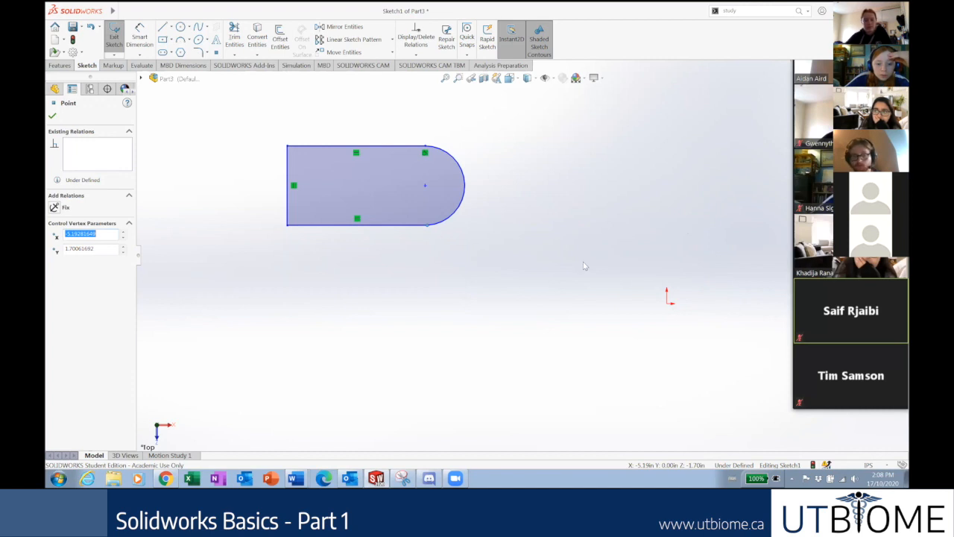
# Make the slot's corner coincident with the origin and move its left edge inward.
pyautogui.keyDown('ctrl'); pyautogui.click(665, 301); pyautogui.keyUp('ctrl')
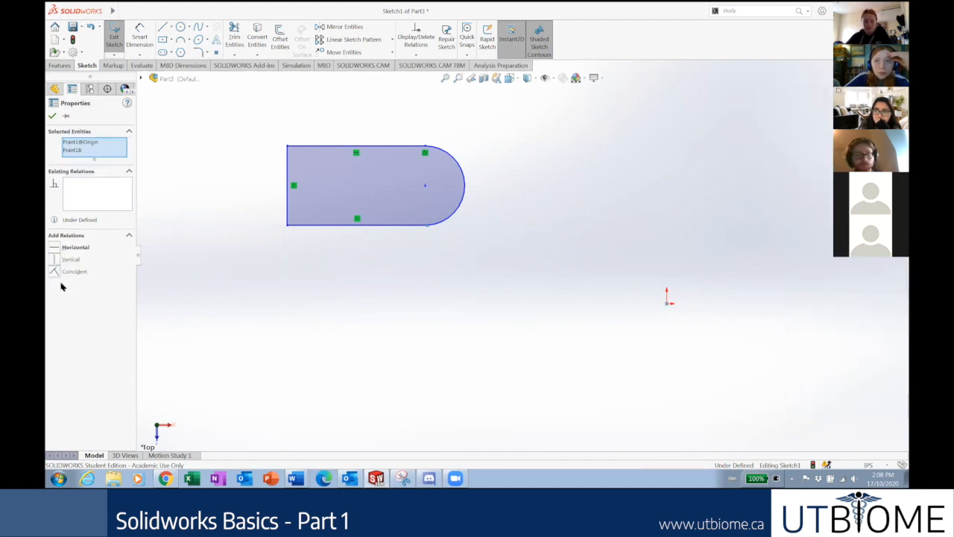
pyautogui.click(67, 272)
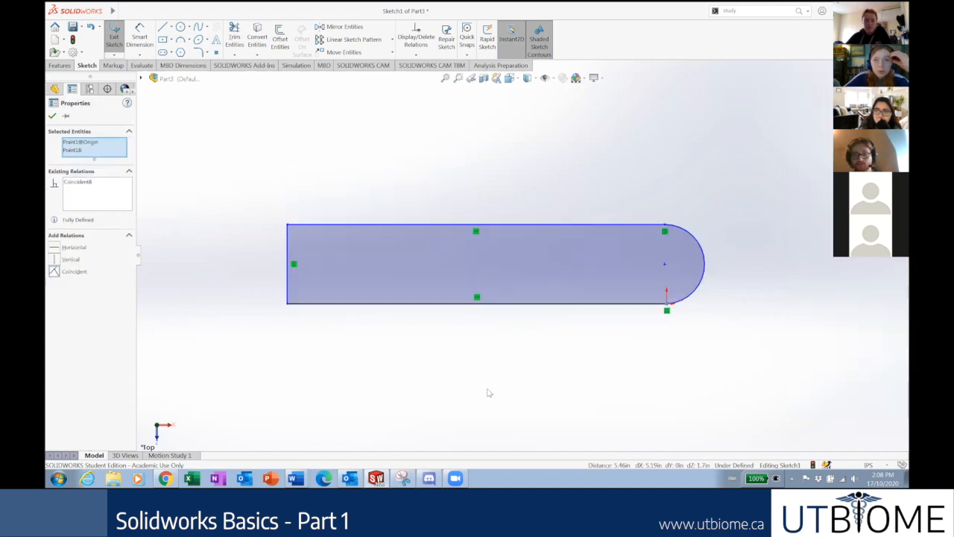
pyautogui.click(659, 318)
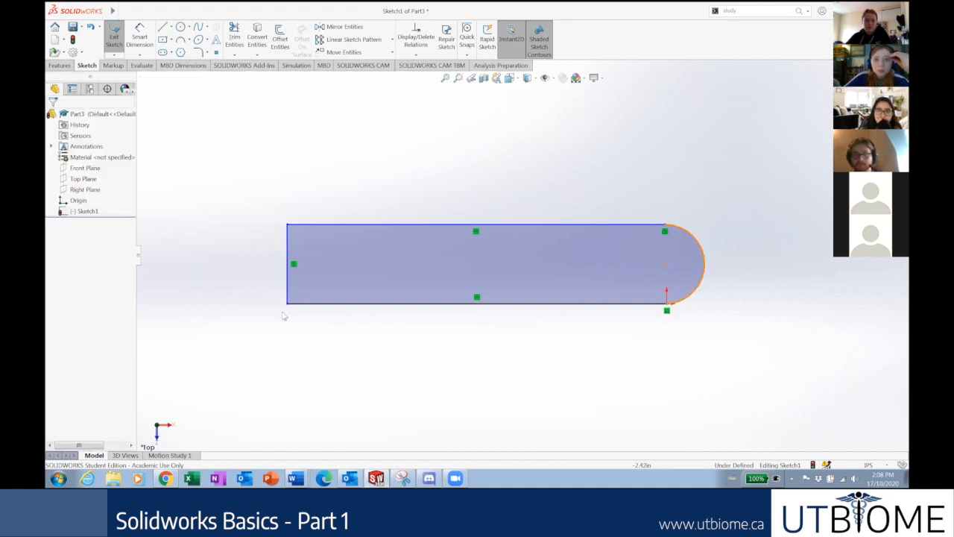
pyautogui.moveTo(287, 305); pyautogui.dragTo(436, 284)
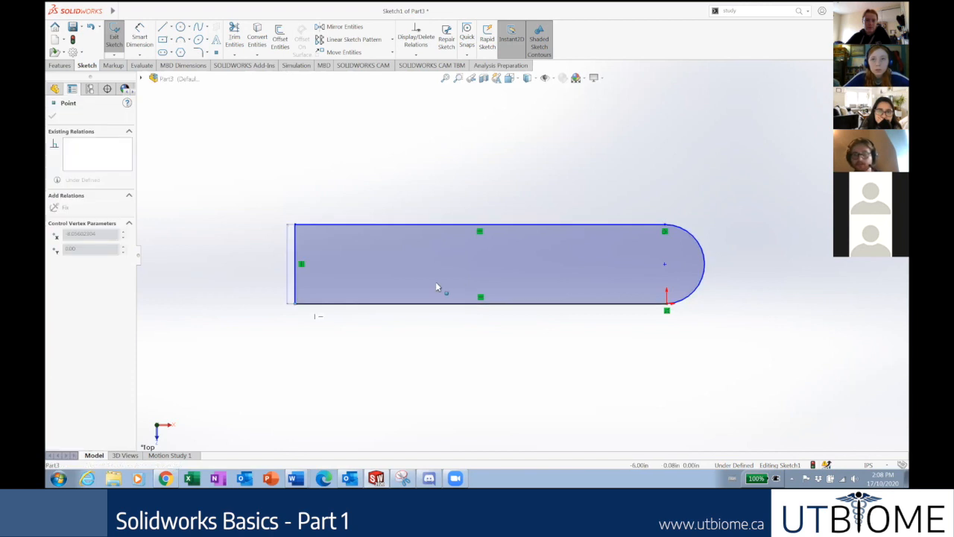
pyautogui.press('Escape')
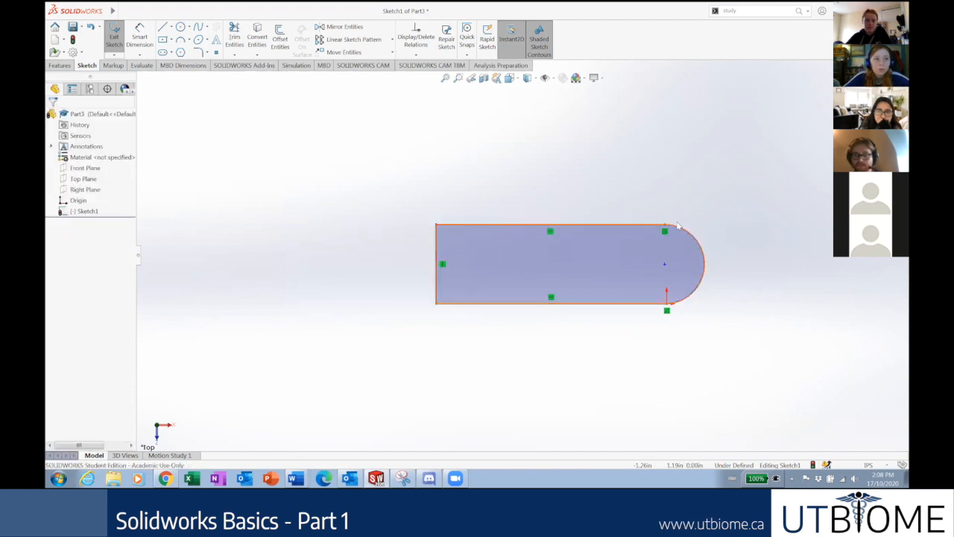
# Drag corner points to make the slot taller with a larger rounded end, then show the slides.
pyautogui.moveTo(667, 228); pyautogui.dragTo(638, 163)
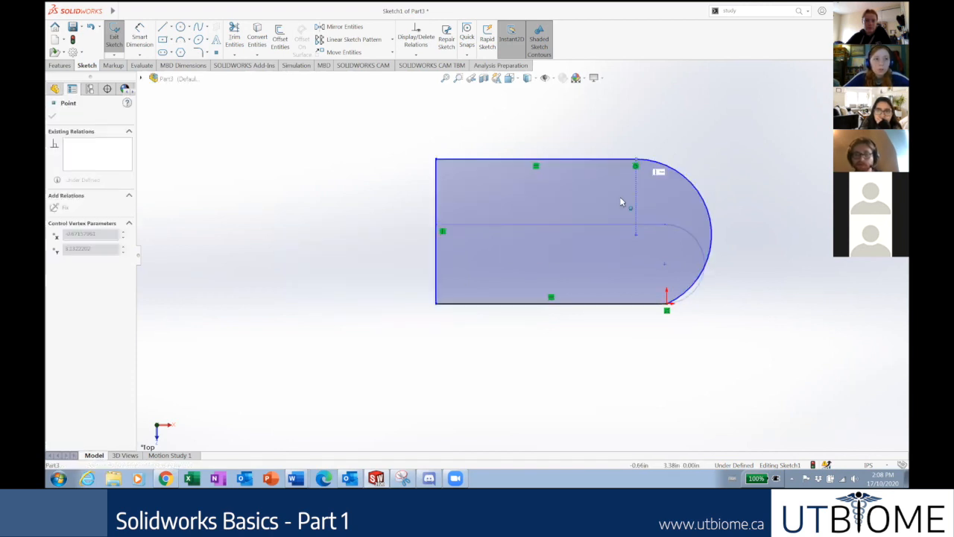
pyautogui.moveTo(567, 177); pyautogui.dragTo(626, 189)
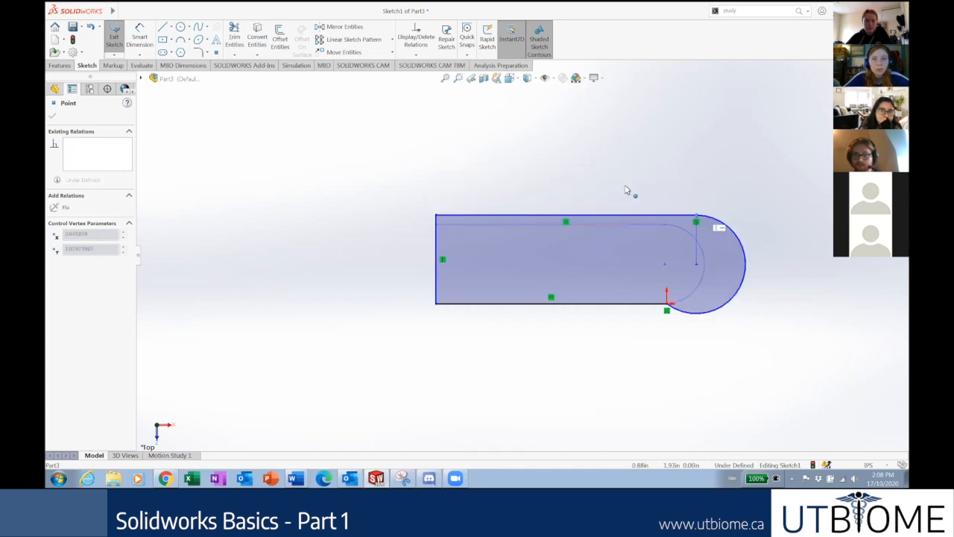
pyautogui.moveTo(605, 244)
pyautogui.mouseDown()
pyautogui.moveTo(648, 189)
pyautogui.moveTo(635, 187)
pyautogui.mouseUp()
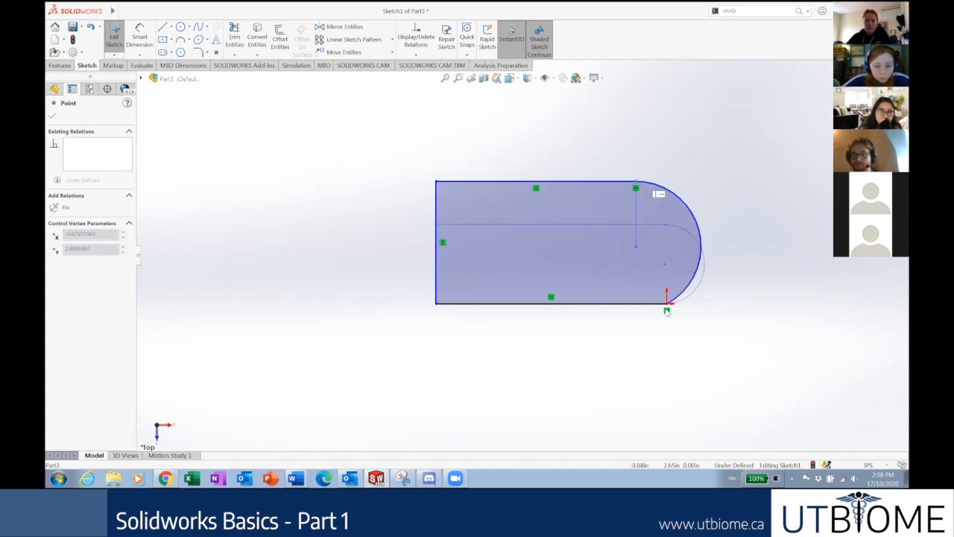
pyautogui.click(696, 362)
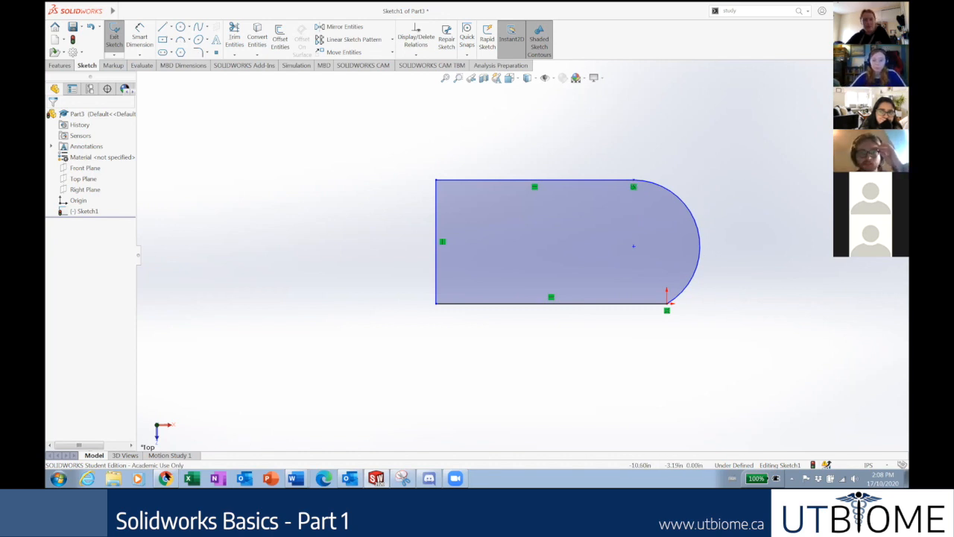
pyautogui.click(166, 477)
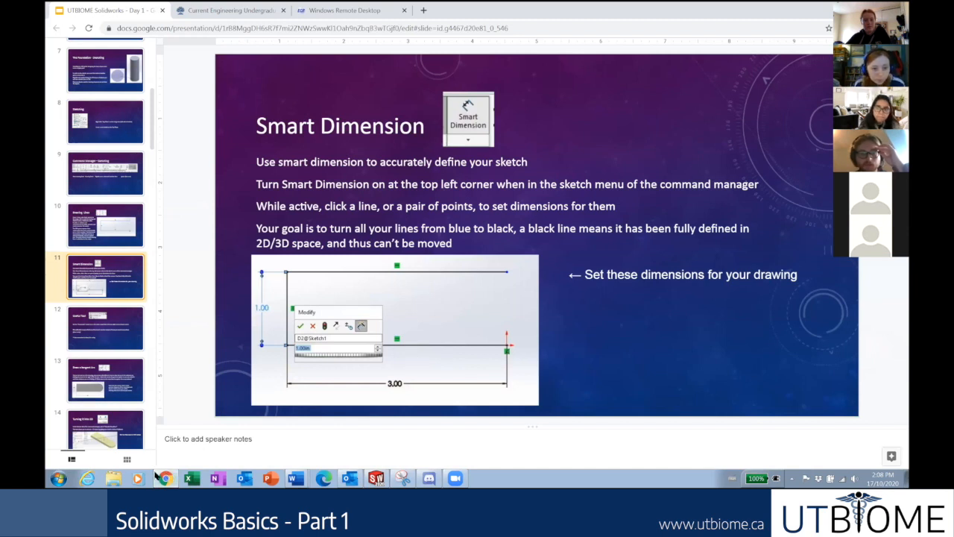
# Switch from the Google Slides Smart Dimension slide back to the SOLIDWORKS slot sketch.
pyautogui.hotkey('alt', 'Tab')
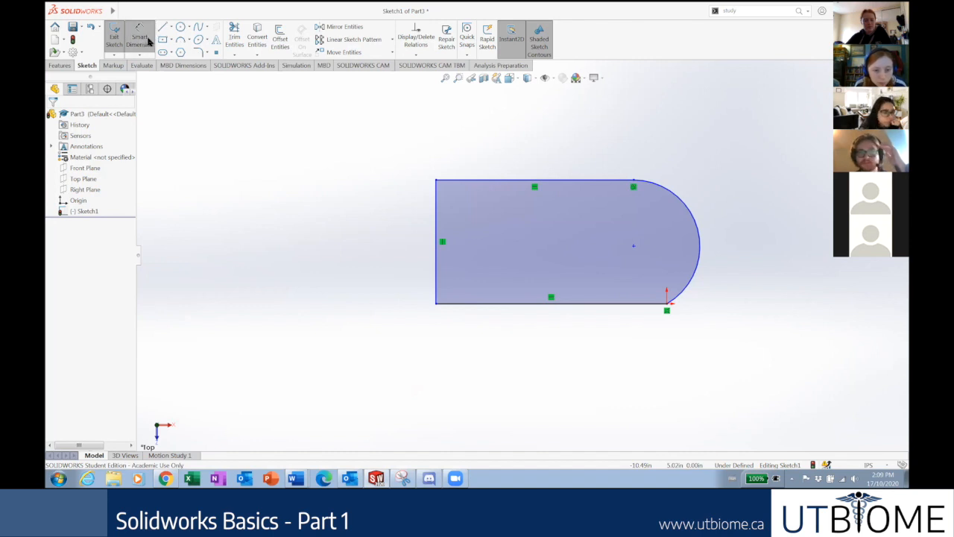
# Dimension the slot's bottom straight edge to 3 in, placing the dimension below the shape.
pyautogui.click(138, 32)
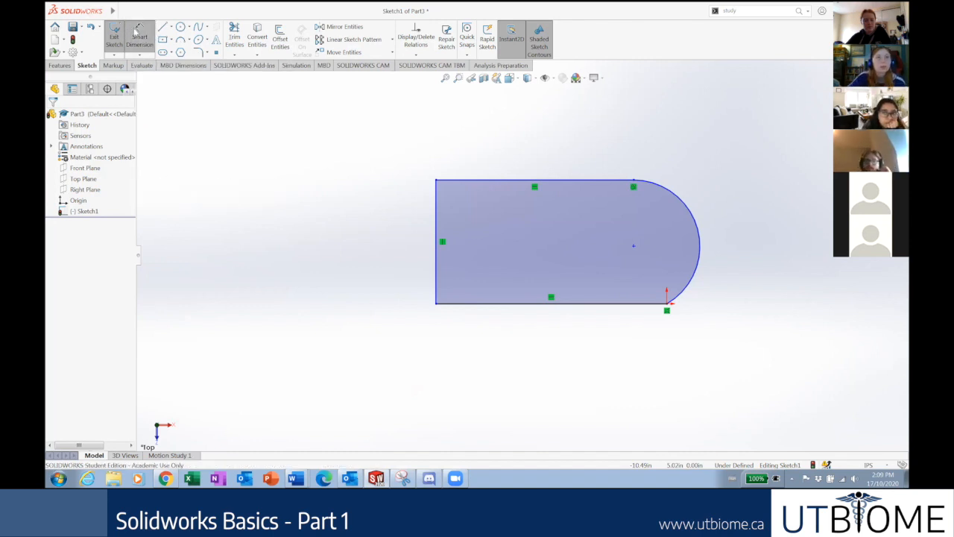
pyautogui.click(135, 13)
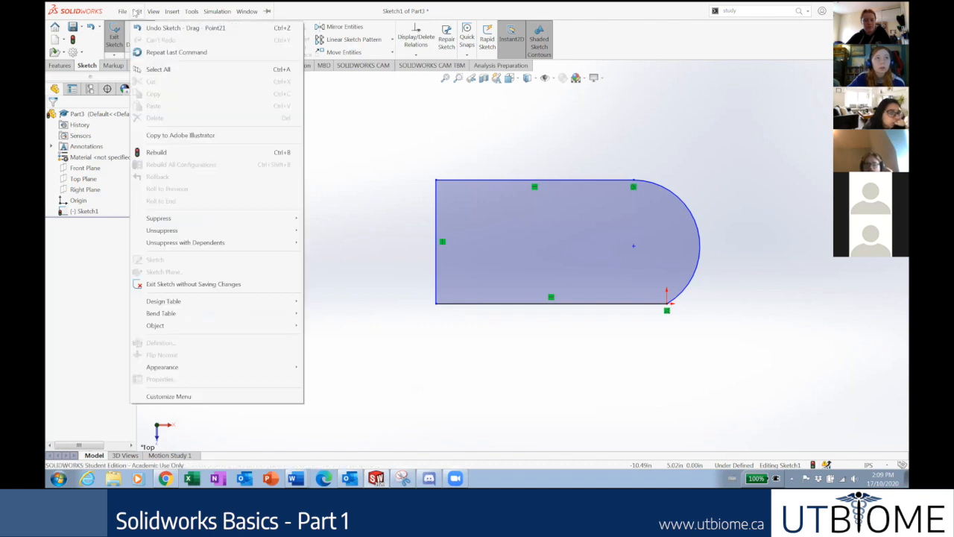
pyautogui.moveTo(122, 12)
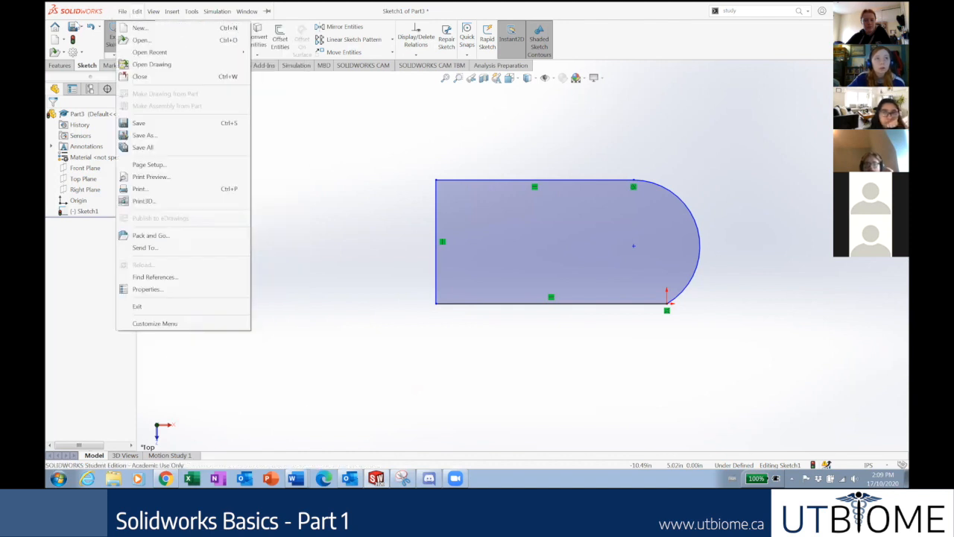
pyautogui.click(332, 153)
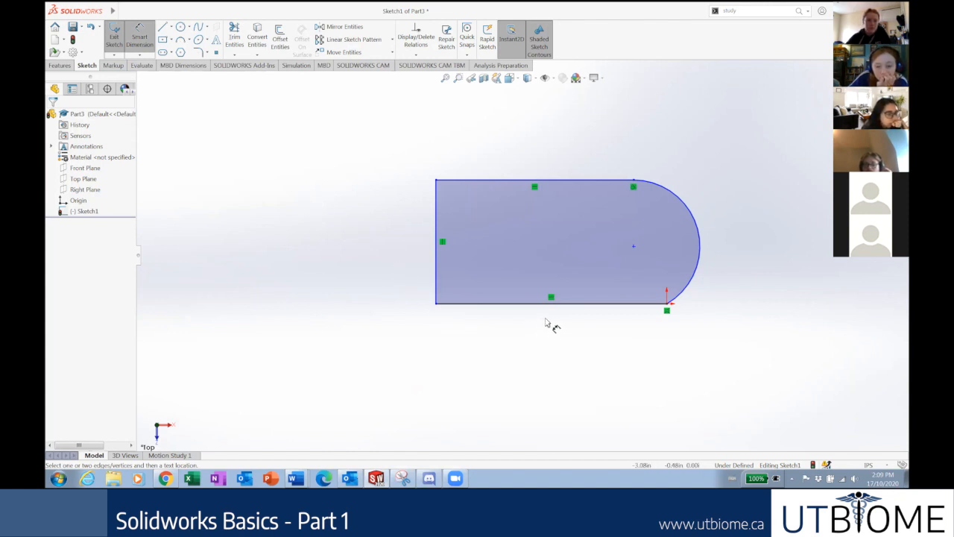
pyautogui.click(566, 303)
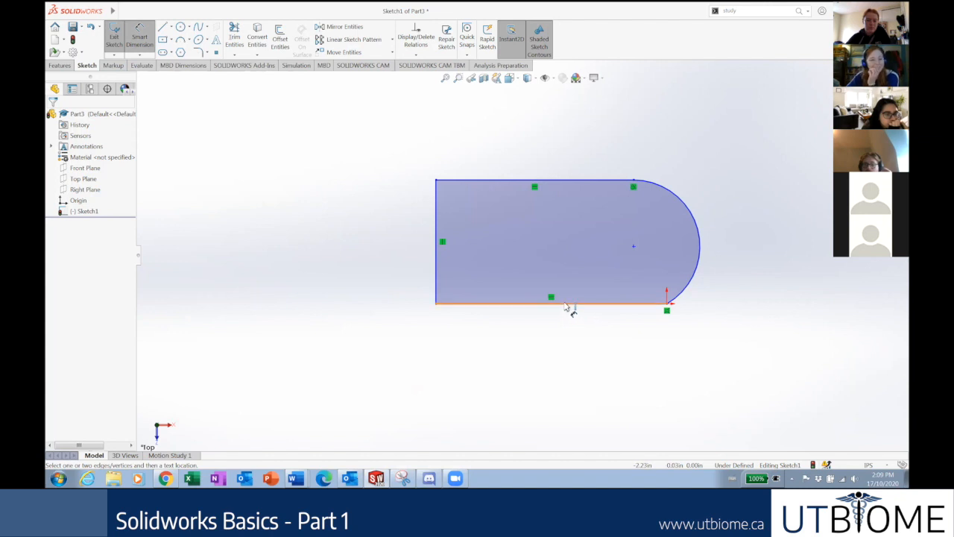
pyautogui.click(558, 372)
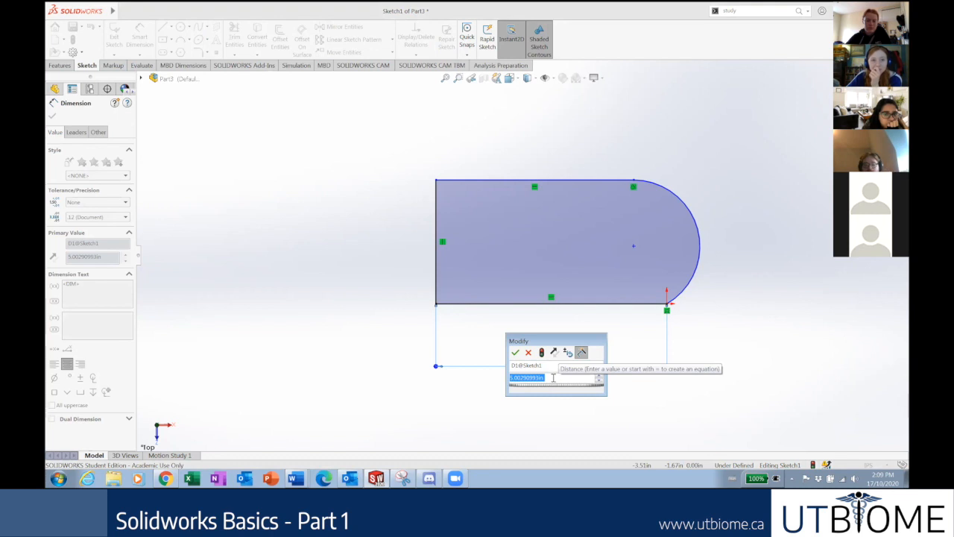
pyautogui.write('3')
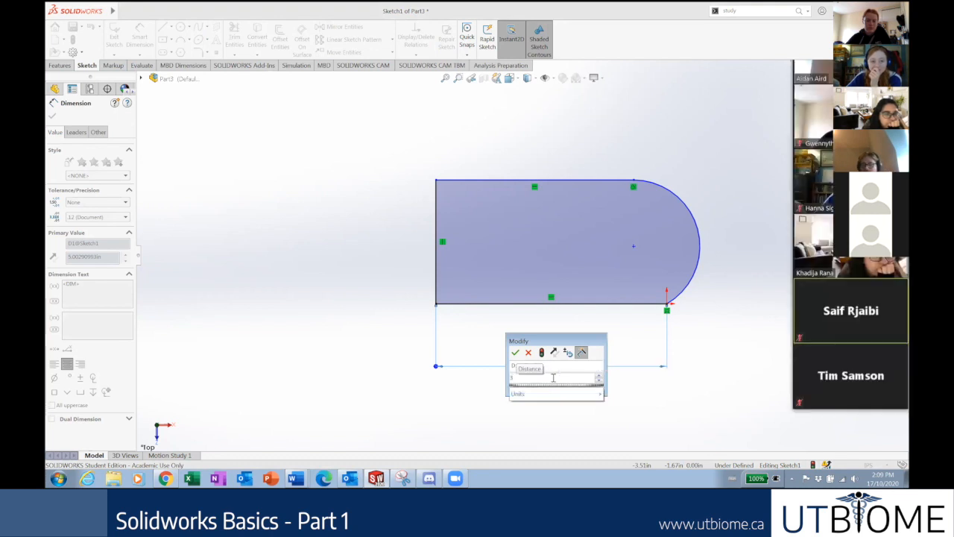
pyautogui.press('Return')
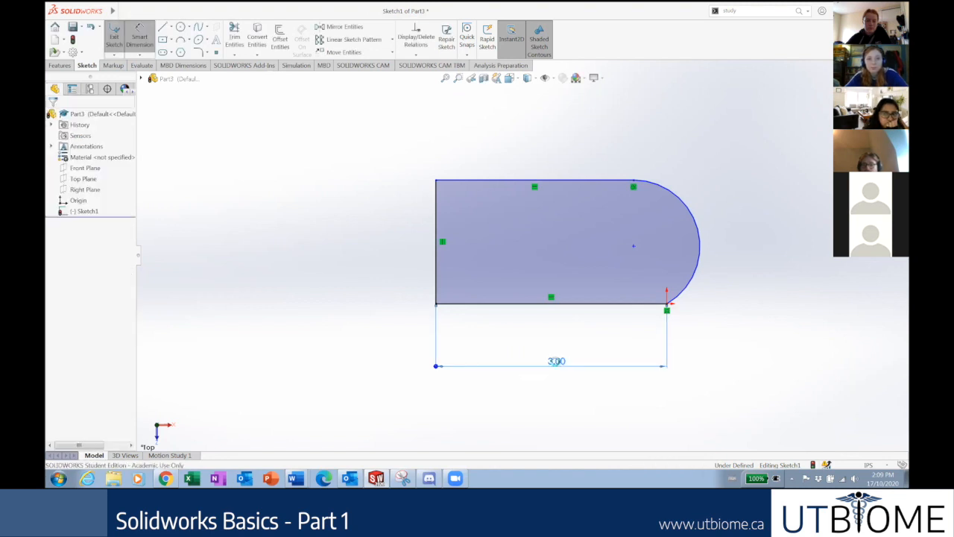
# Briefly change the bottom length to 2.79 in, then restore it to 3 in.
pyautogui.doubleClick(556, 362)
pyautogui.write('2')
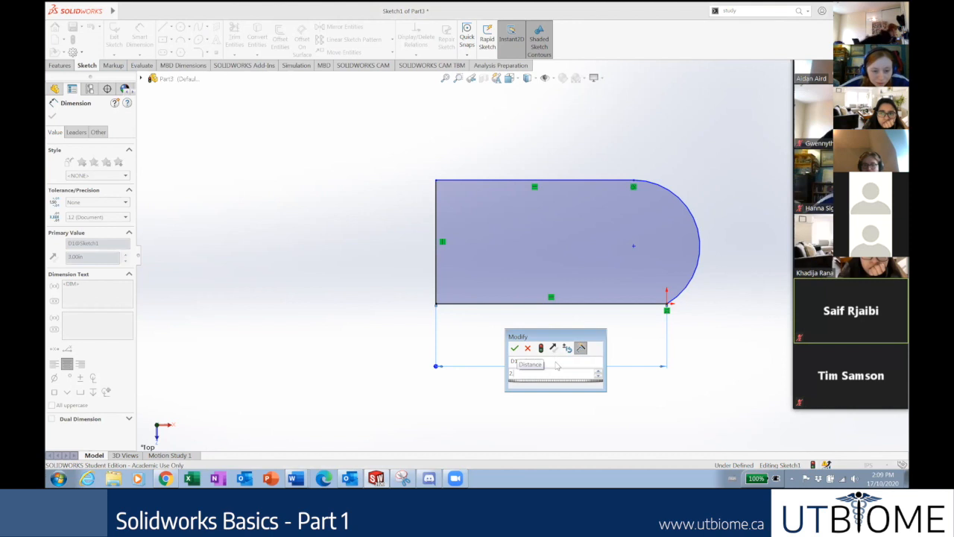
pyautogui.write('.79')
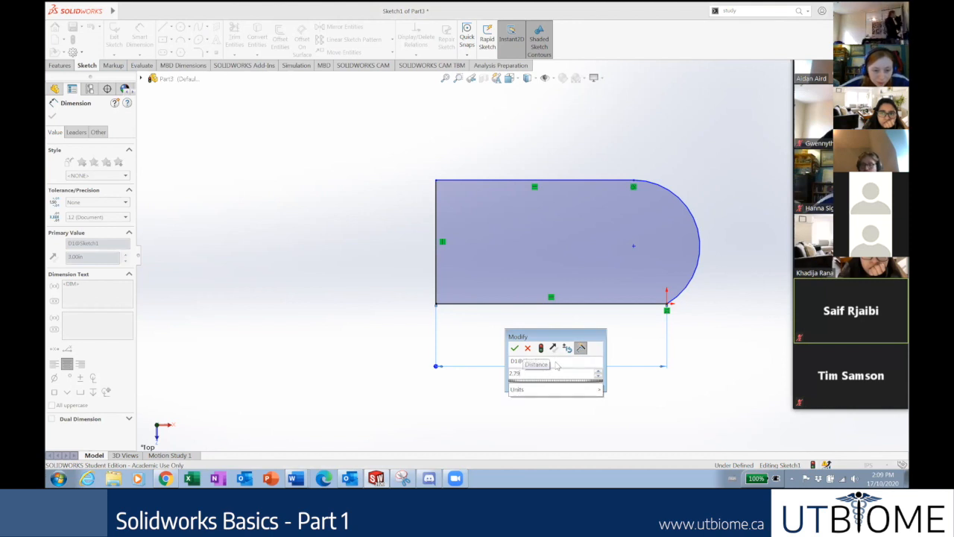
pyautogui.press('Return')
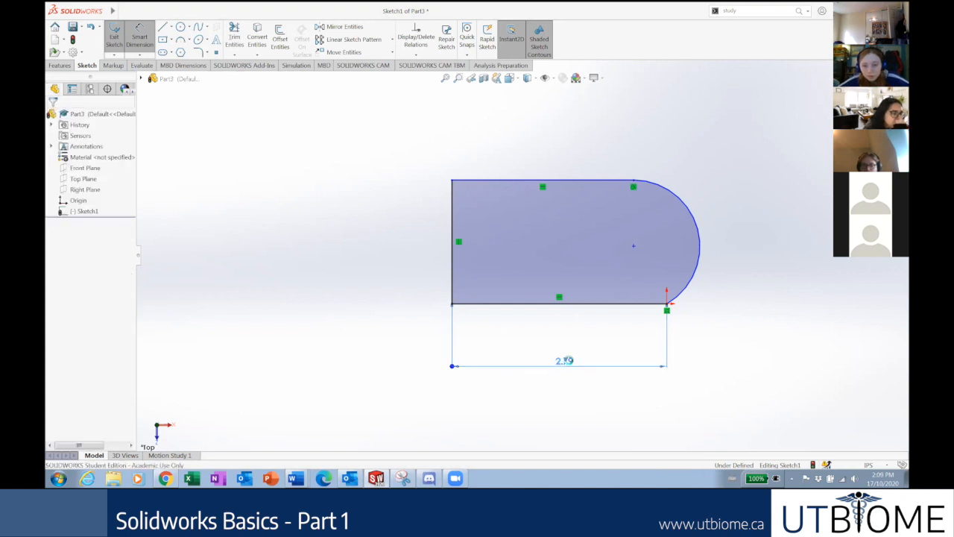
pyautogui.doubleClick(565, 362)
pyautogui.write('3')
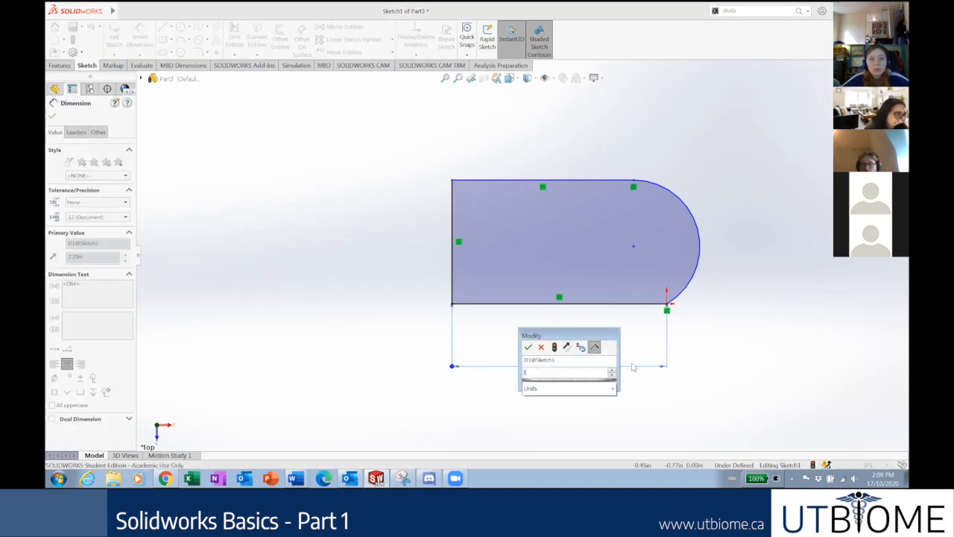
pyautogui.press('Return')
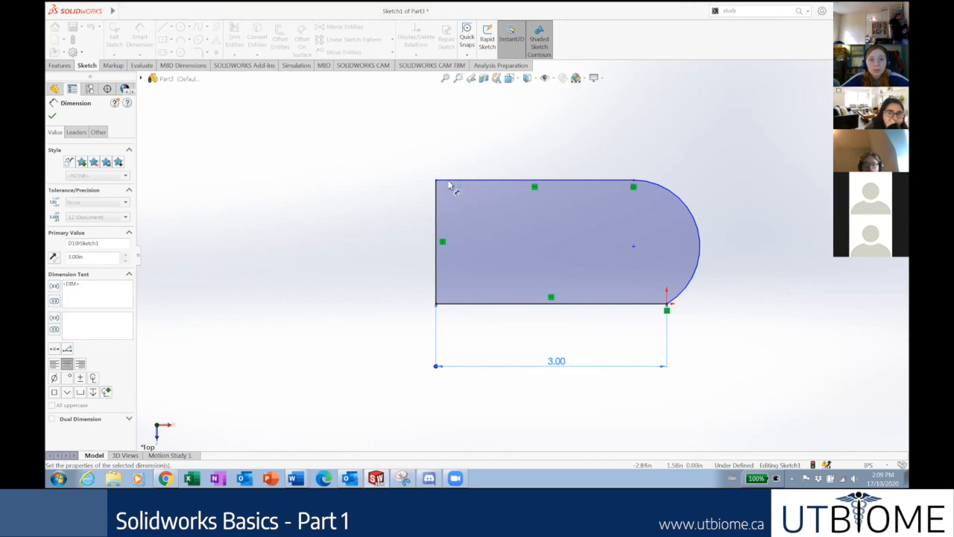
pyautogui.click(52, 116)
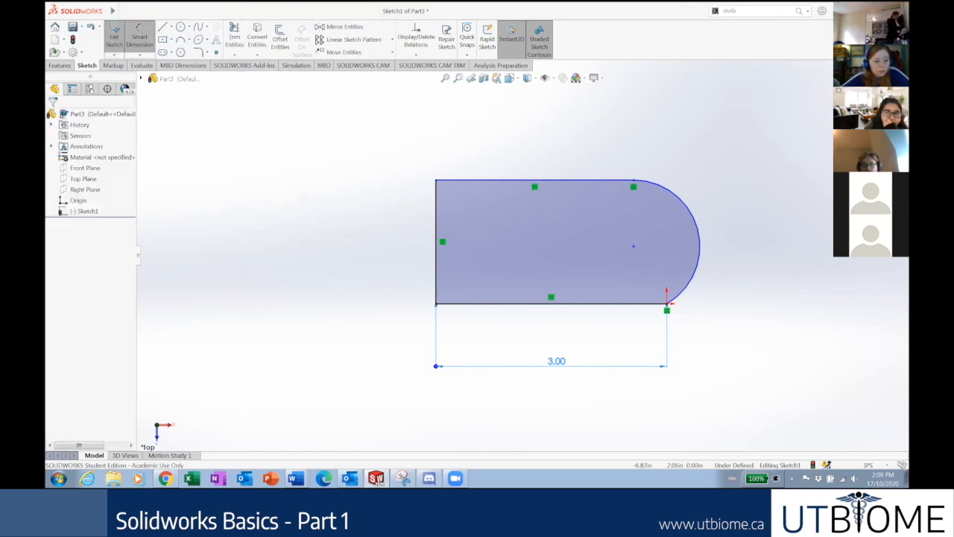
pyautogui.click(140, 32)
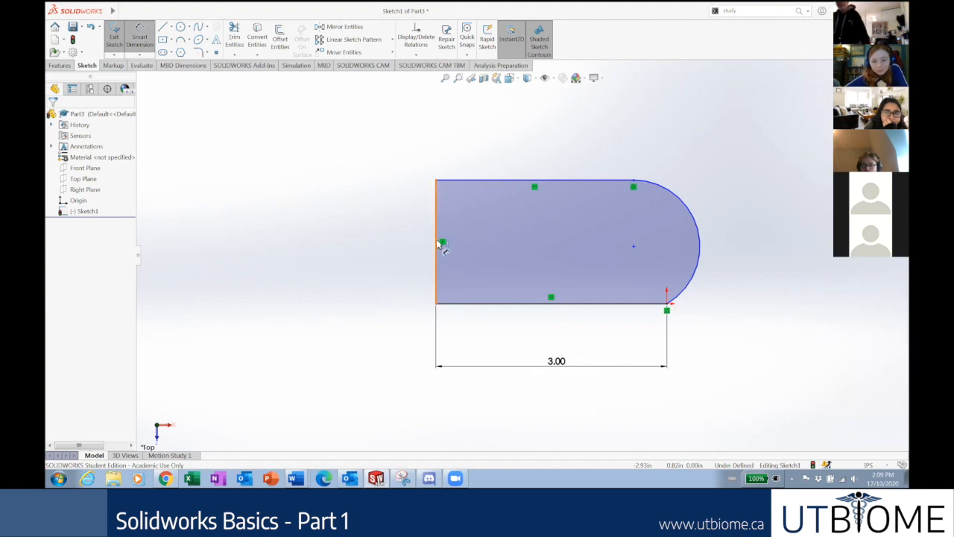
# Add a 1 in vertical dimension to the slot's left edge, placed to its left.
pyautogui.click(437, 244)
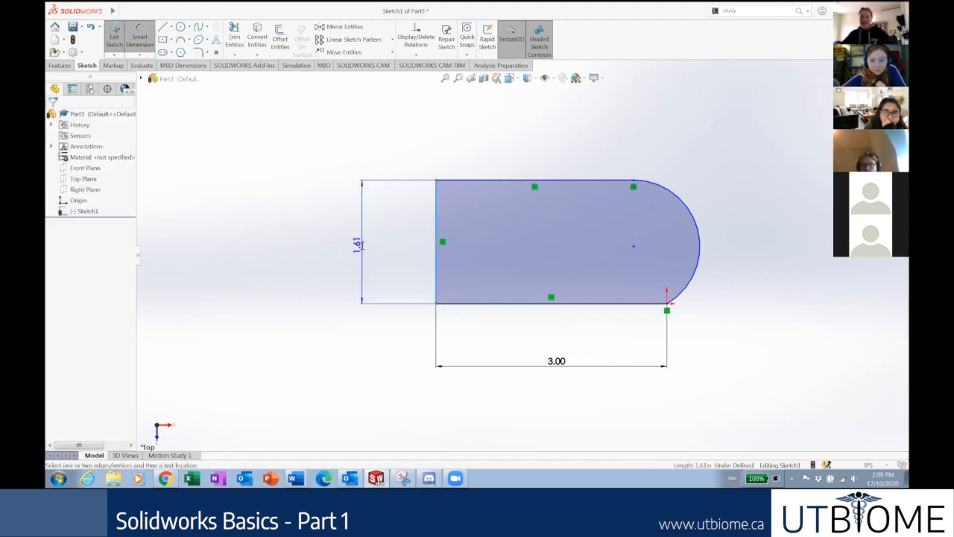
pyautogui.click(359, 245)
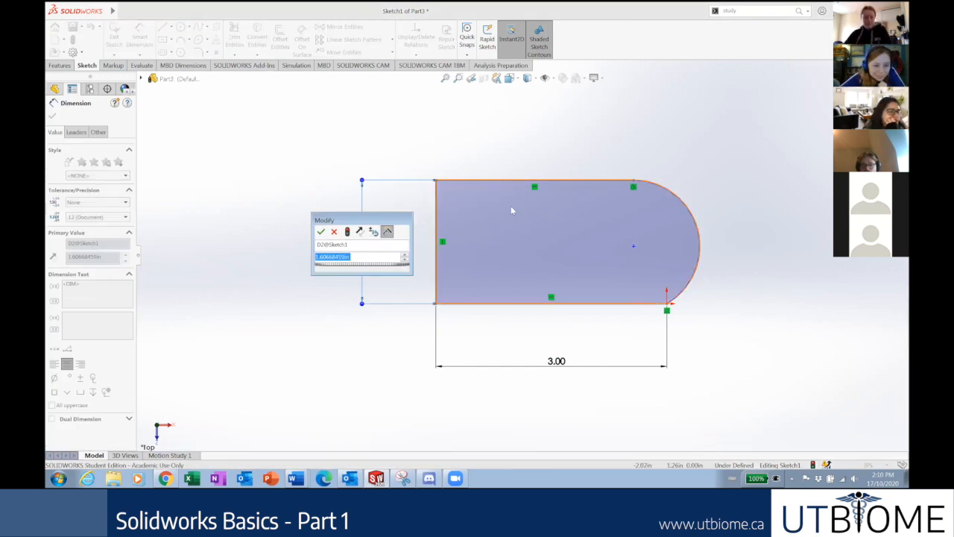
pyautogui.write('1')
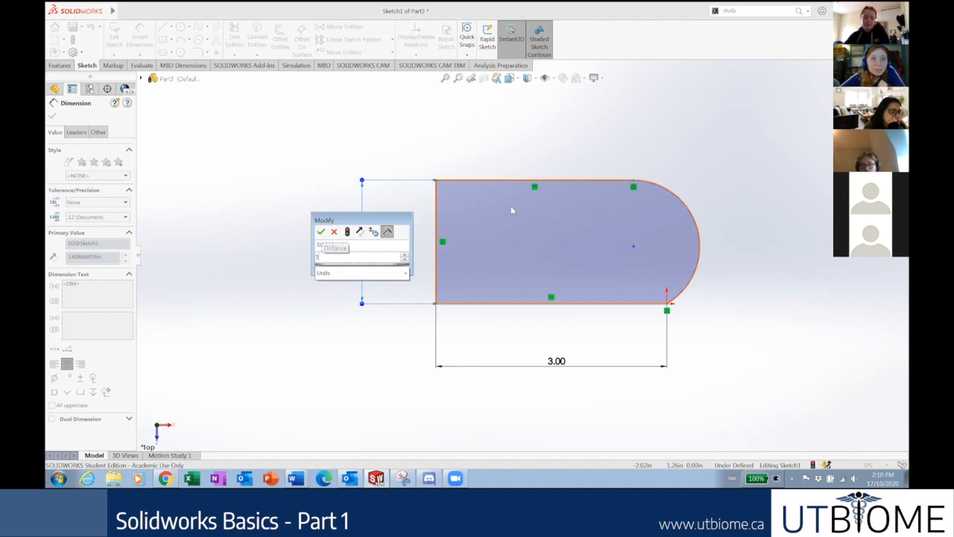
pyautogui.press('Return')
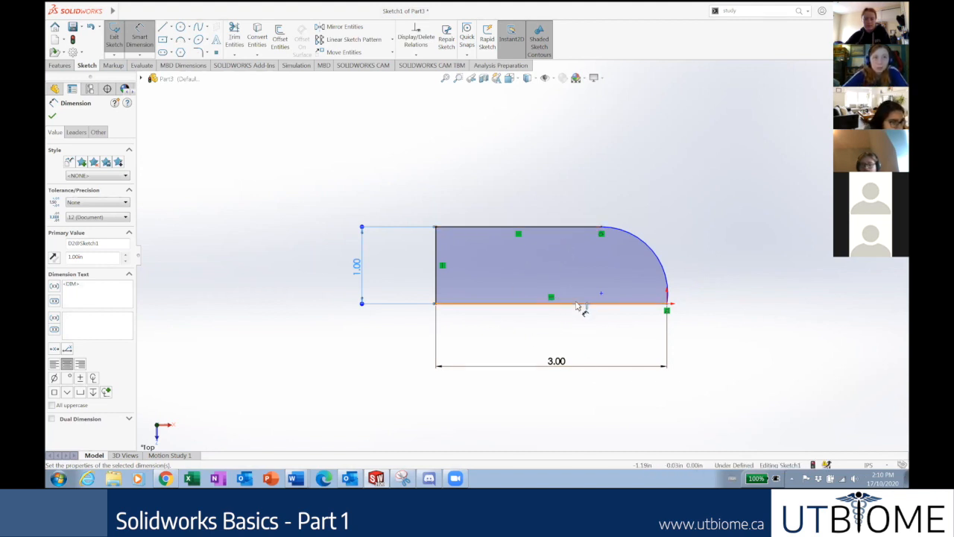
pyautogui.click(547, 227)
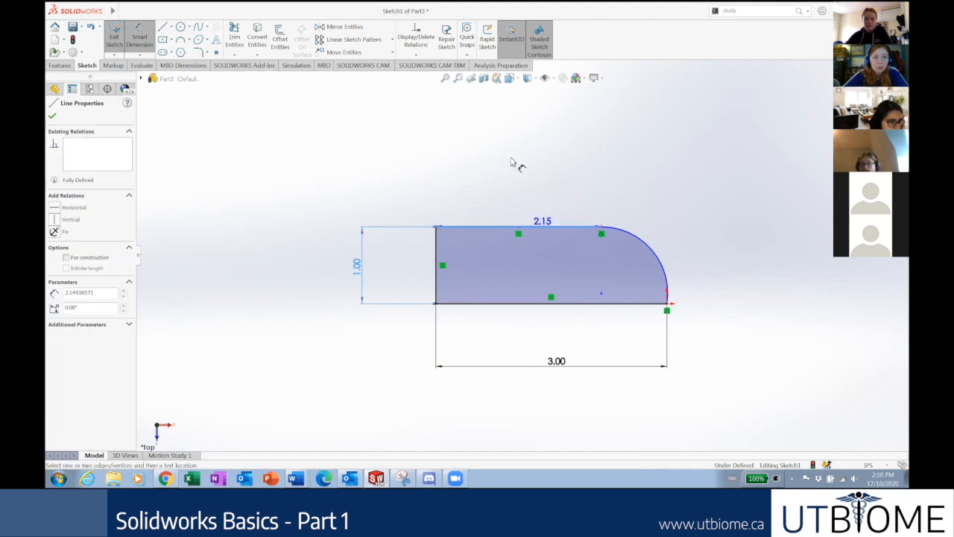
pyautogui.click(512, 162)
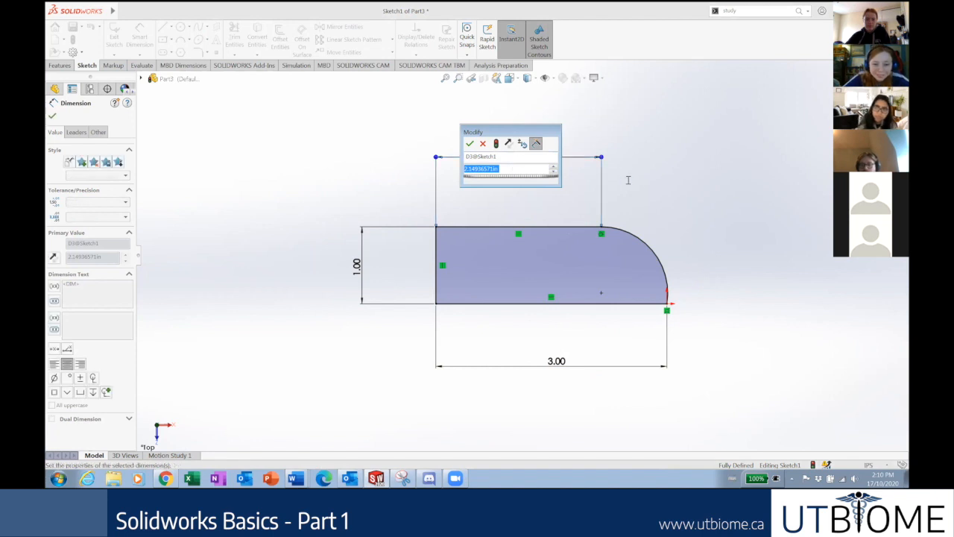
pyautogui.press('Return')
pyautogui.press('Escape')
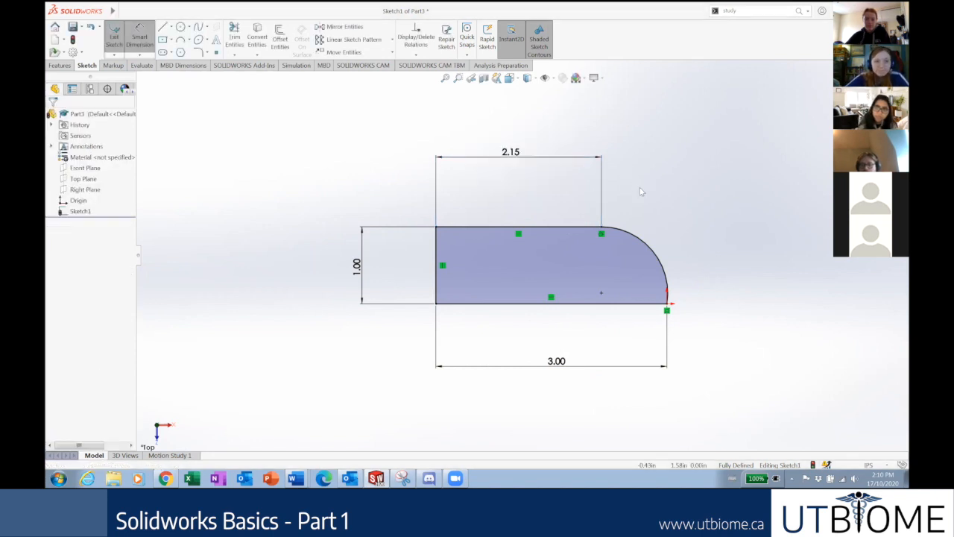
pyautogui.moveTo(511, 151); pyautogui.dragTo(417, 119)
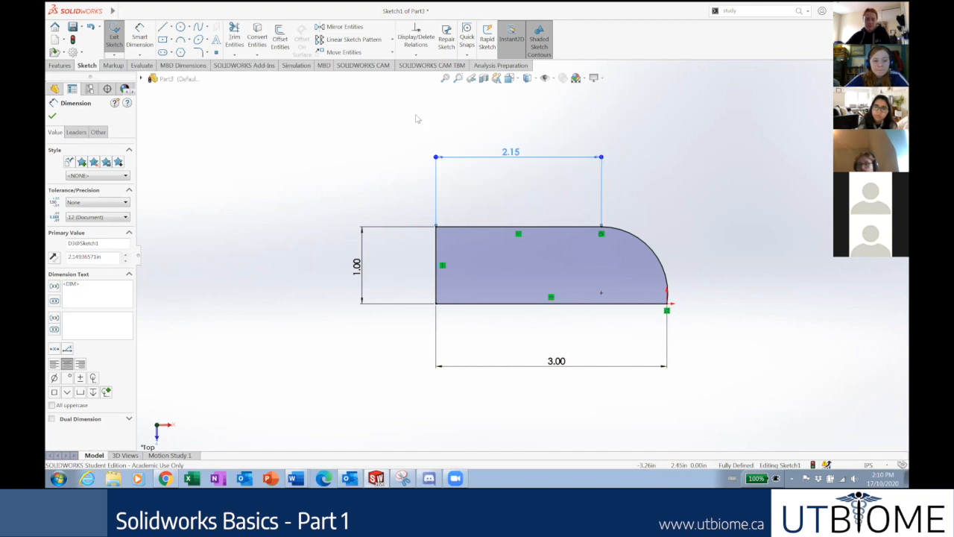
pyautogui.press('Delete')
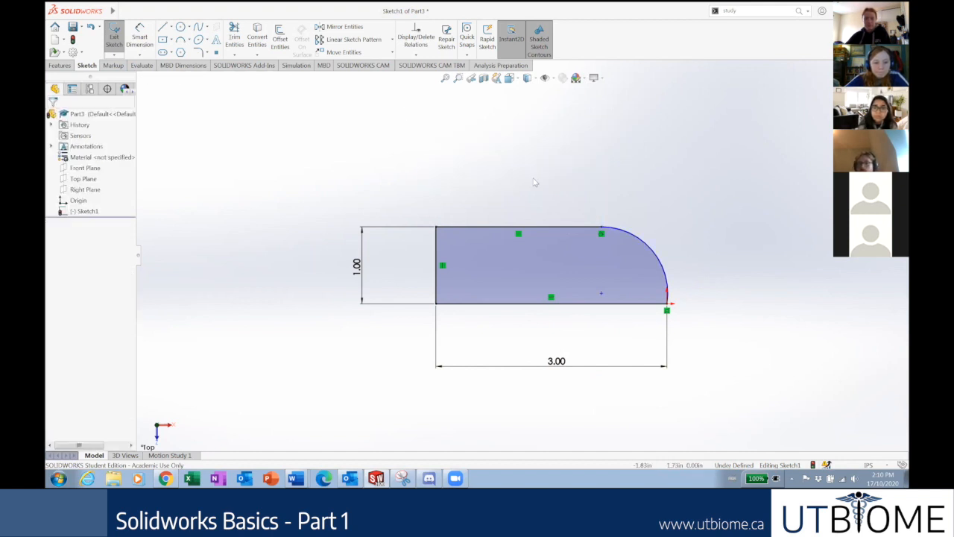
# Add a Vertical relation between the top line's right endpoint and the arc's lower endpoint.
pyautogui.click(603, 228)
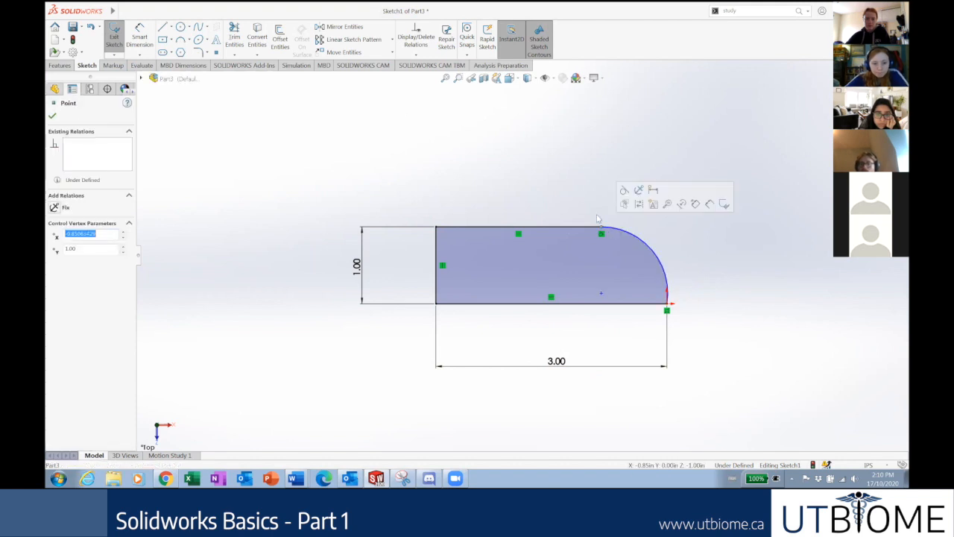
pyautogui.click(575, 187)
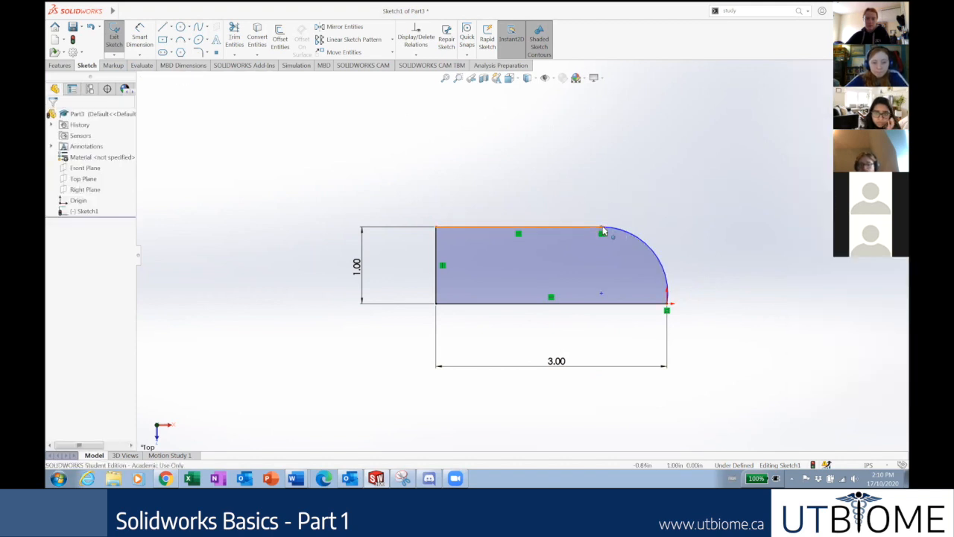
pyautogui.click(603, 232)
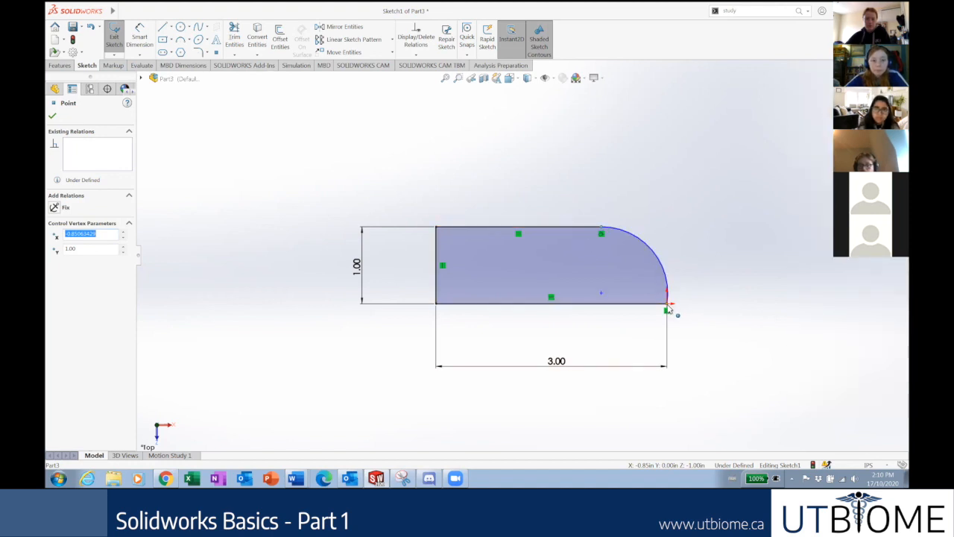
pyautogui.keyDown('ctrl'); pyautogui.click(667, 309); pyautogui.keyUp('ctrl')
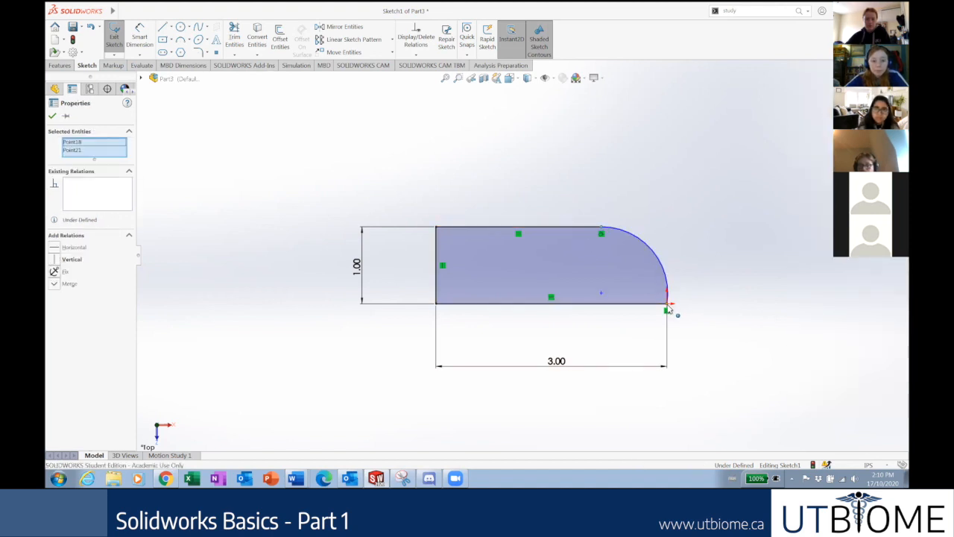
pyautogui.click(54, 261)
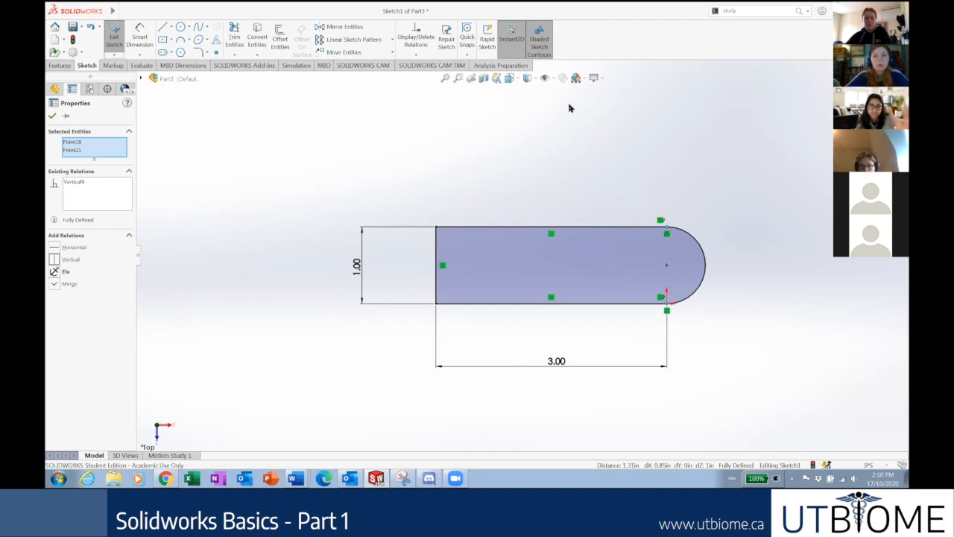
pyautogui.click(492, 145)
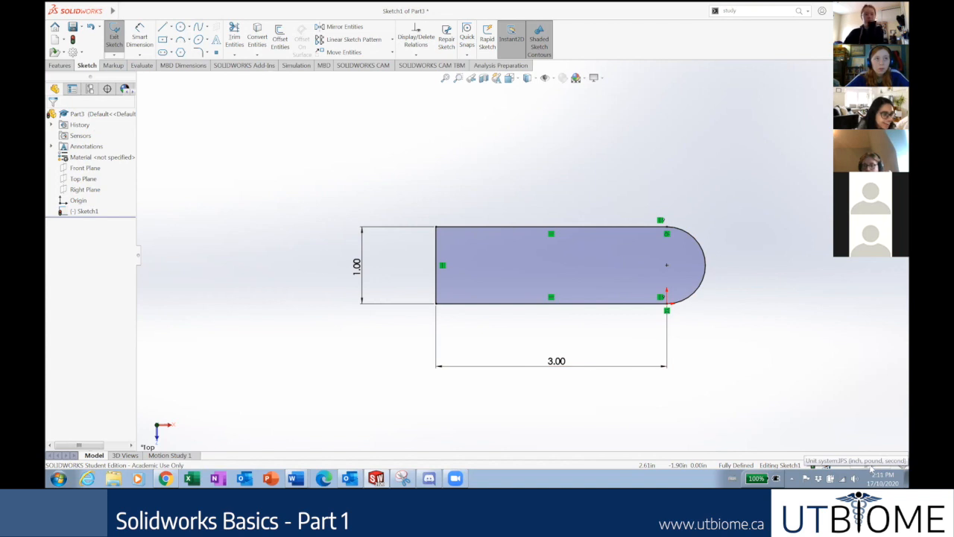
# Switch the document units to MMGS, then back to IPS (inches).
pyautogui.click(869, 465)
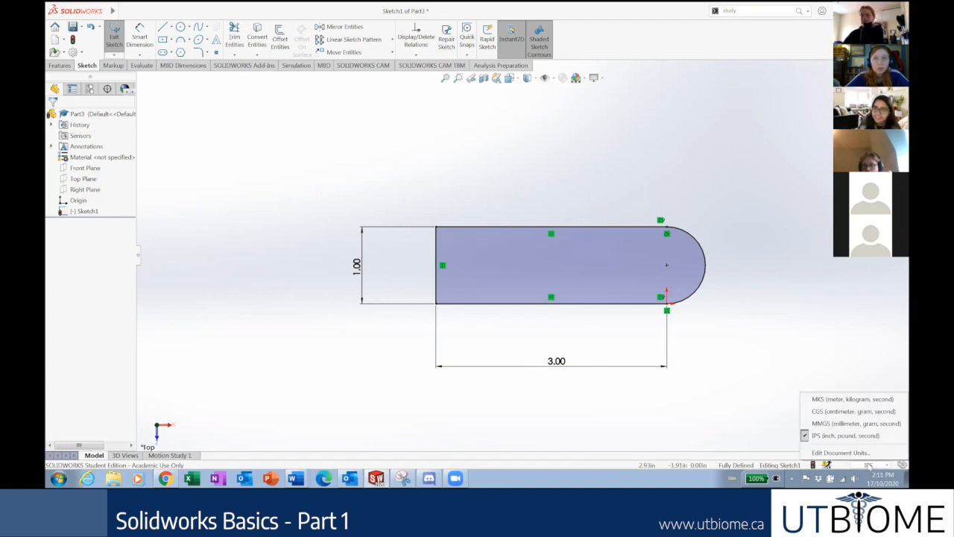
pyautogui.click(735, 408)
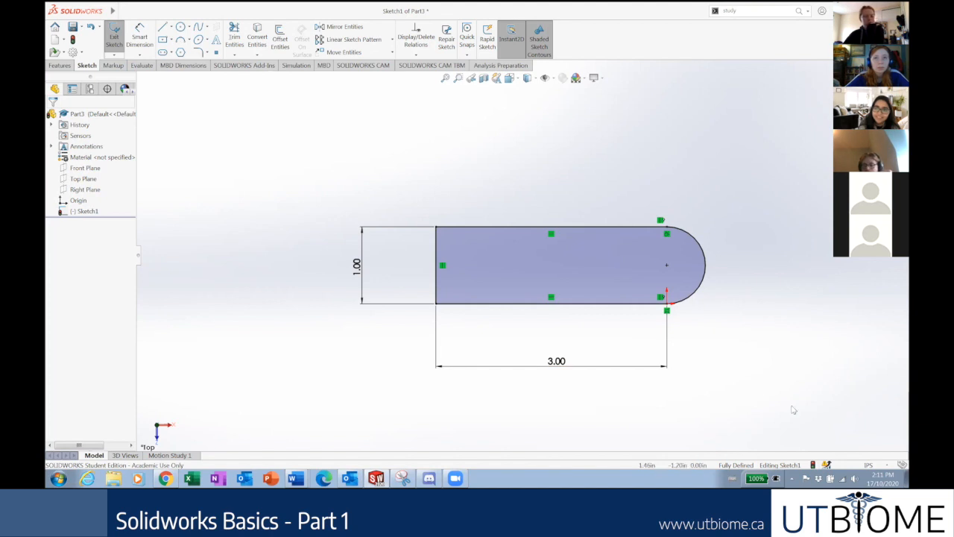
pyautogui.click(868, 464)
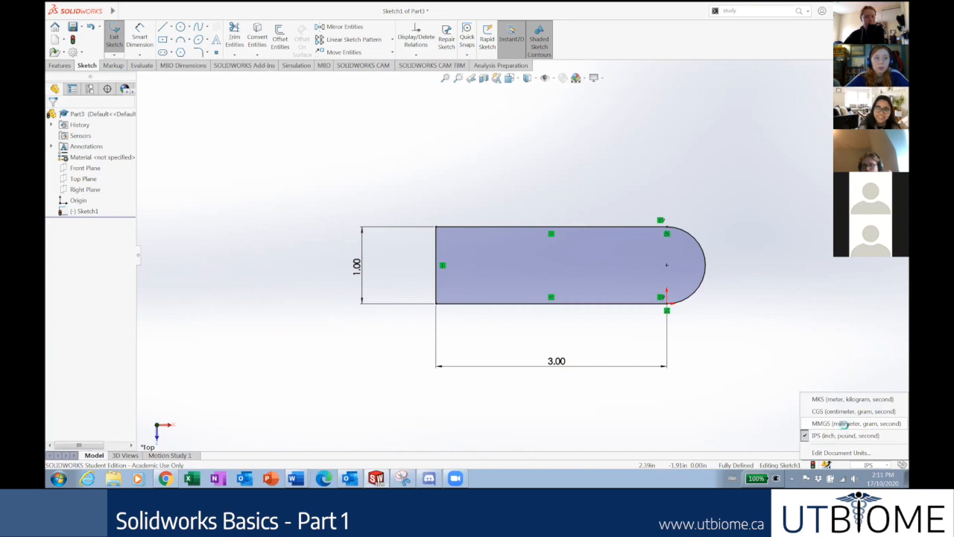
pyautogui.click(843, 423)
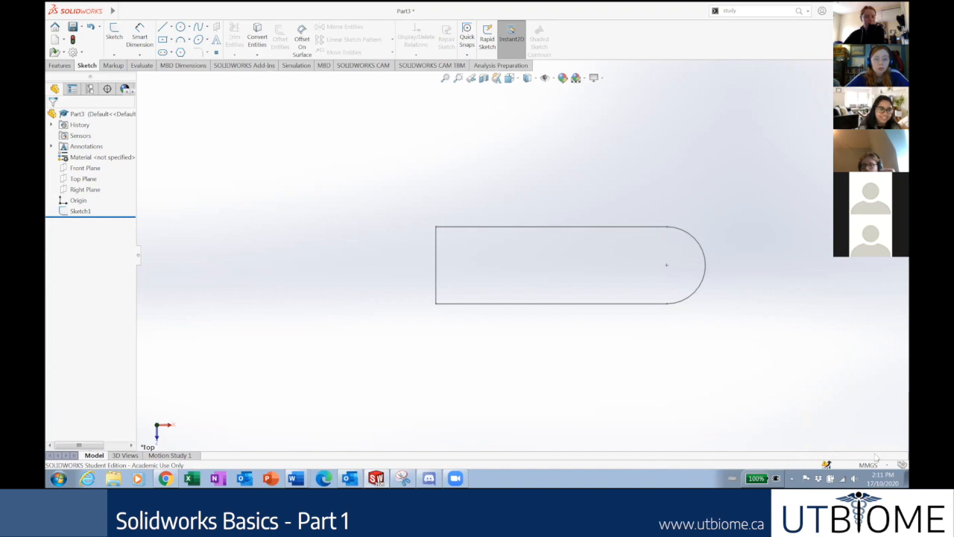
pyautogui.click(868, 464)
pyautogui.click(857, 437)
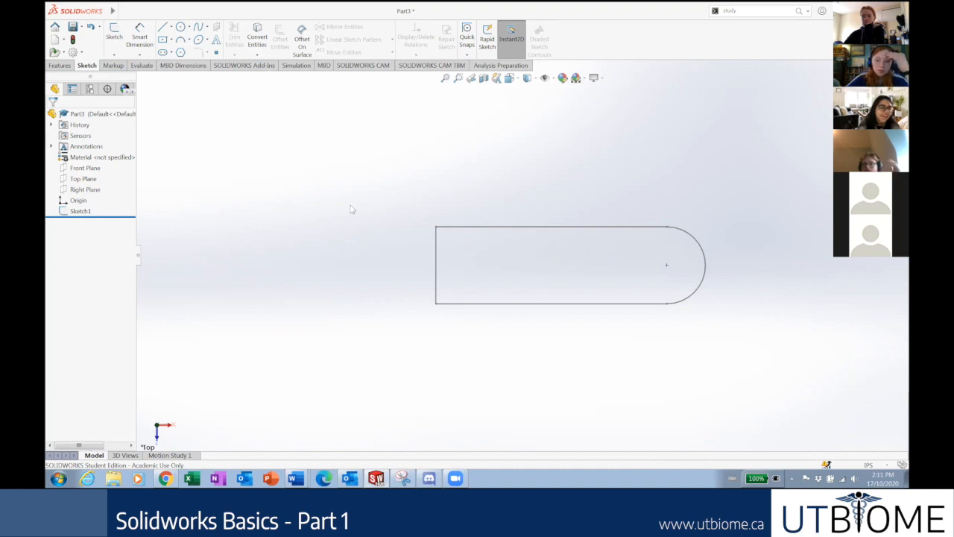
# Reopen Sketch1 to view the 3.00 × 1.00 in slot, then show the desktop.
pyautogui.rightClick(80, 213)
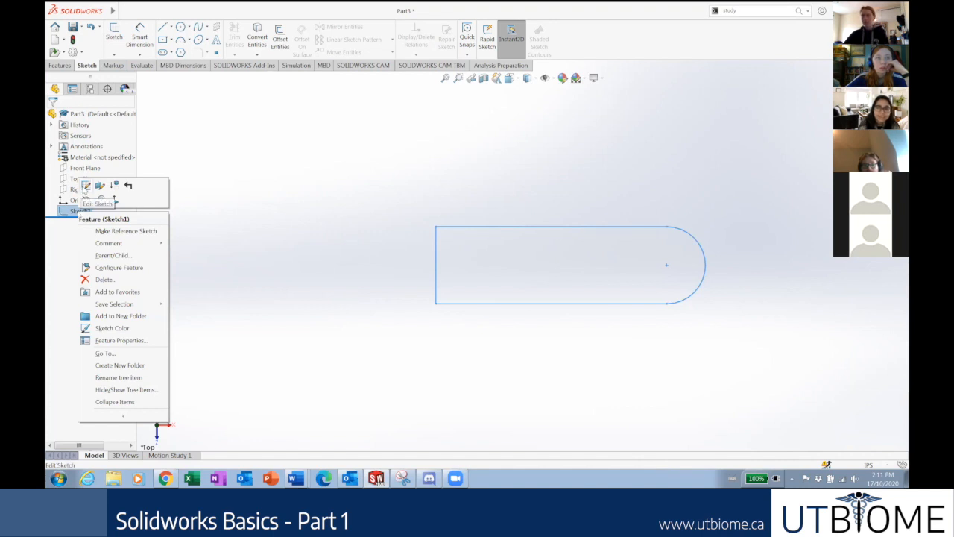
pyautogui.click(85, 186)
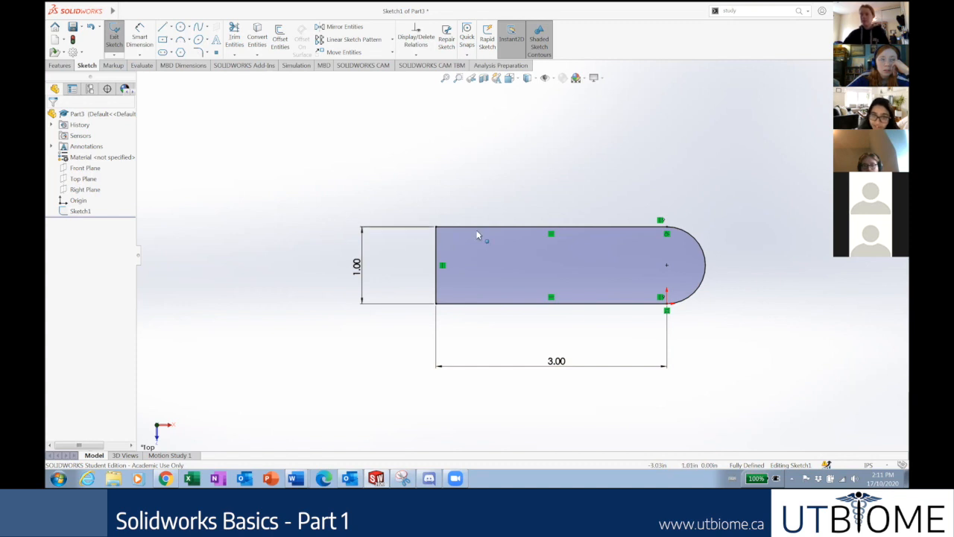
pyautogui.scroll(1, 521, 254)
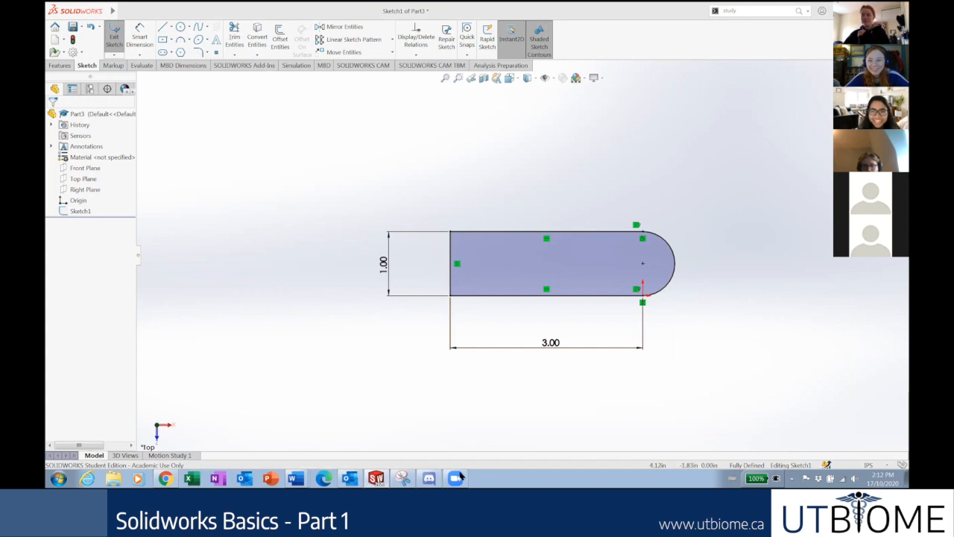
pyautogui.click(906, 478)
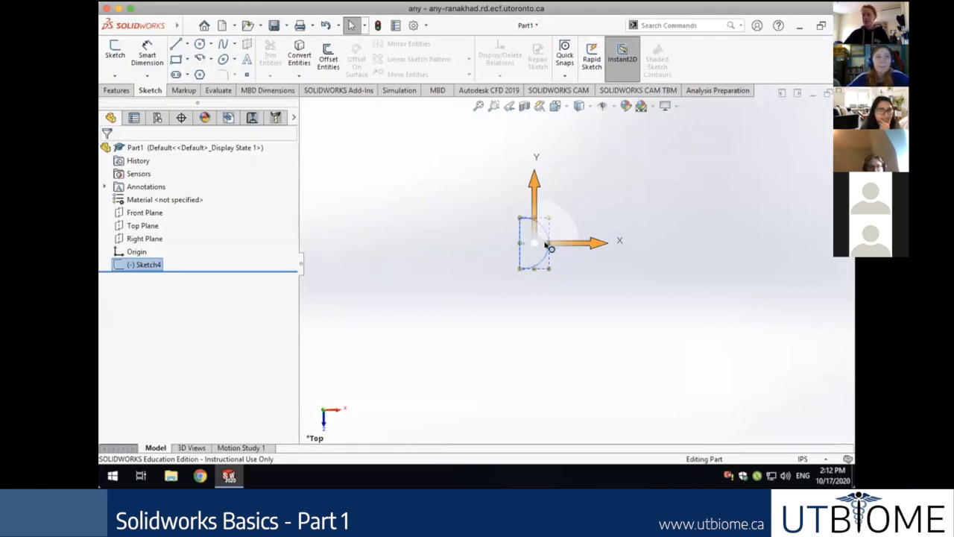
# Toggle the document units to MMGS and back to IPS.
pyautogui.click(803, 457)
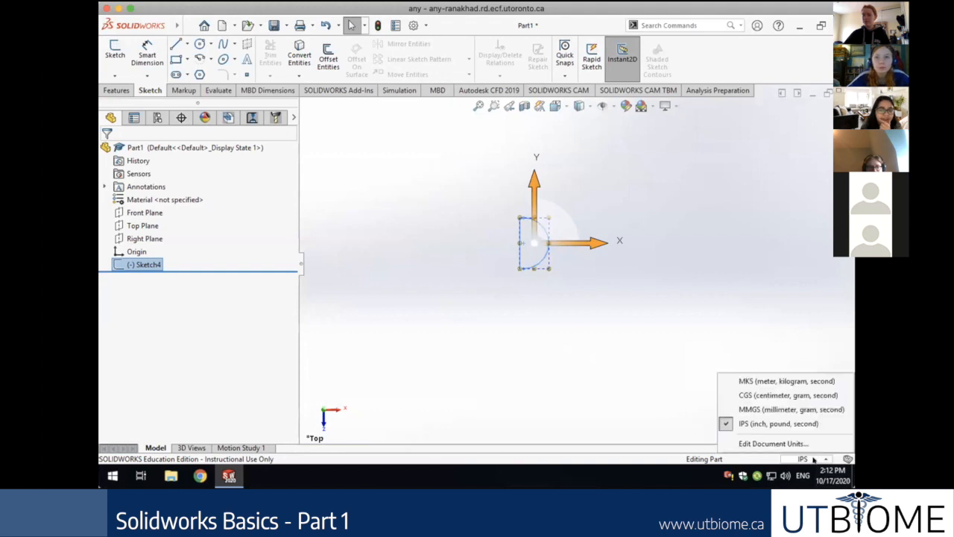
pyautogui.click(754, 409)
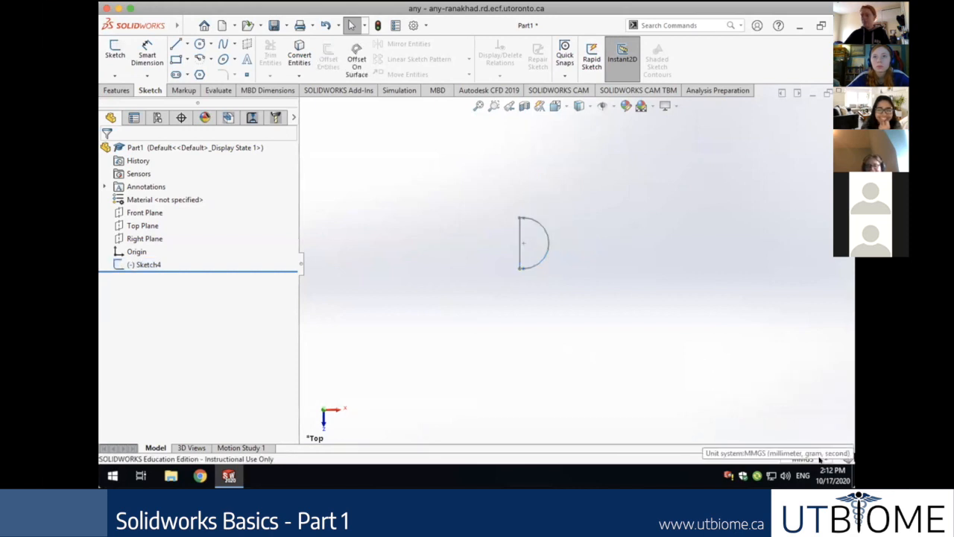
pyautogui.click(820, 459)
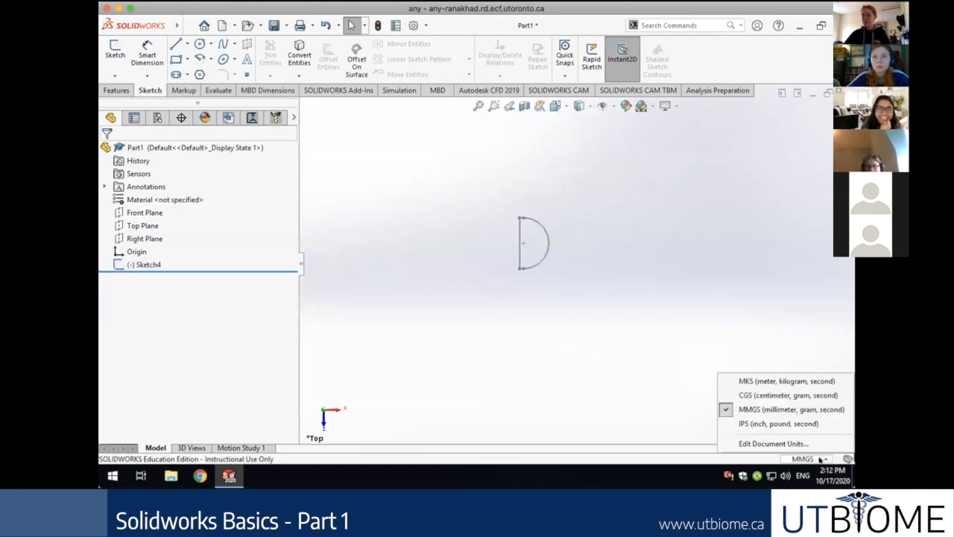
pyautogui.click(796, 423)
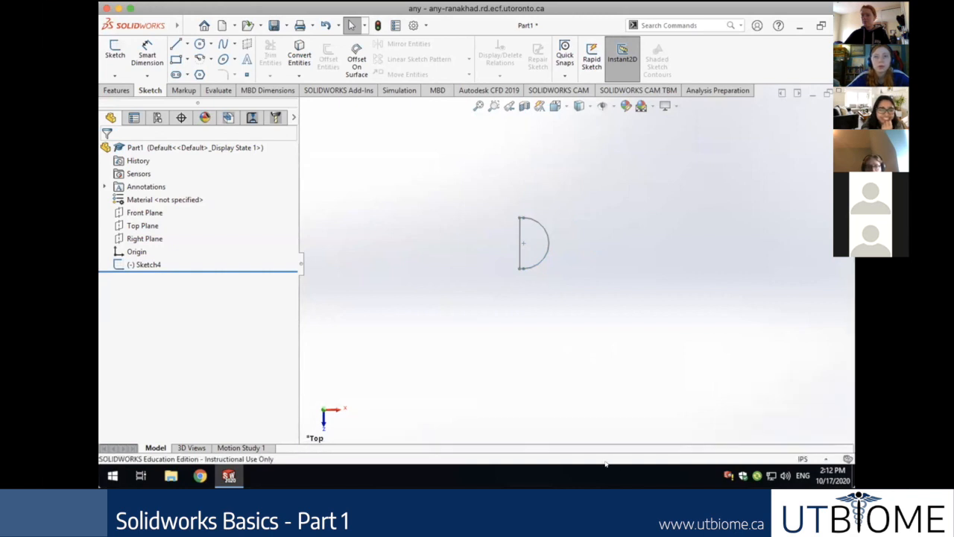
# Edit Sketch4 and drag the semicircle's straight edge left to form a long slot.
pyautogui.click(149, 264)
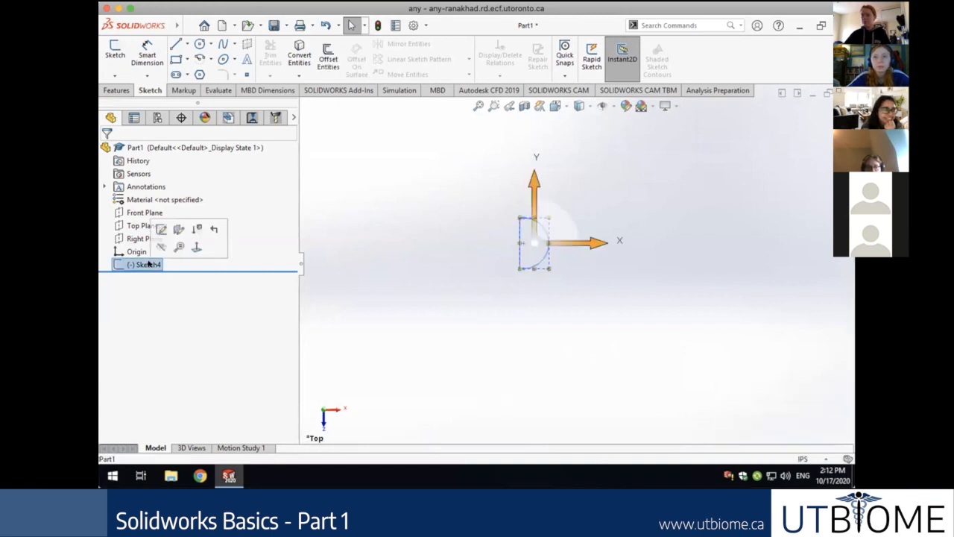
pyautogui.rightClick(148, 264)
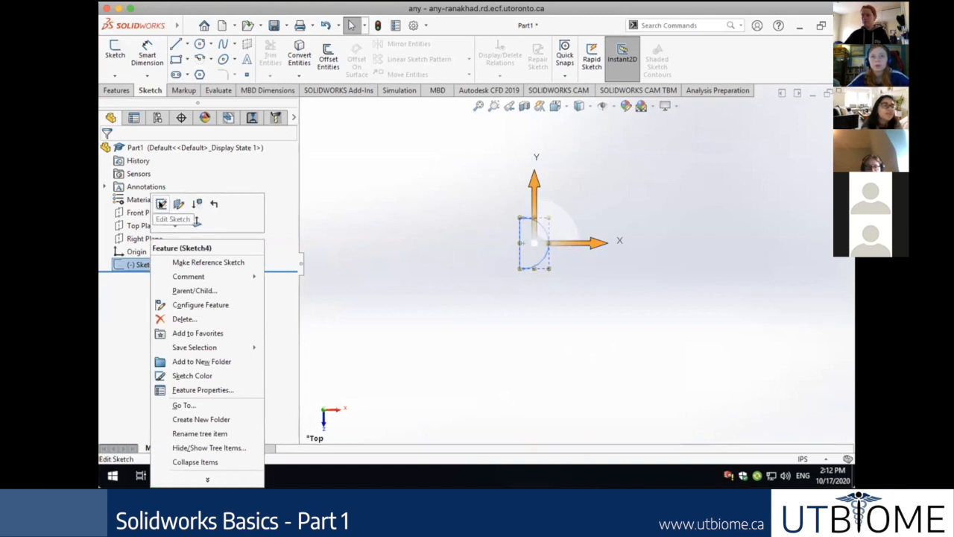
pyautogui.click(161, 204)
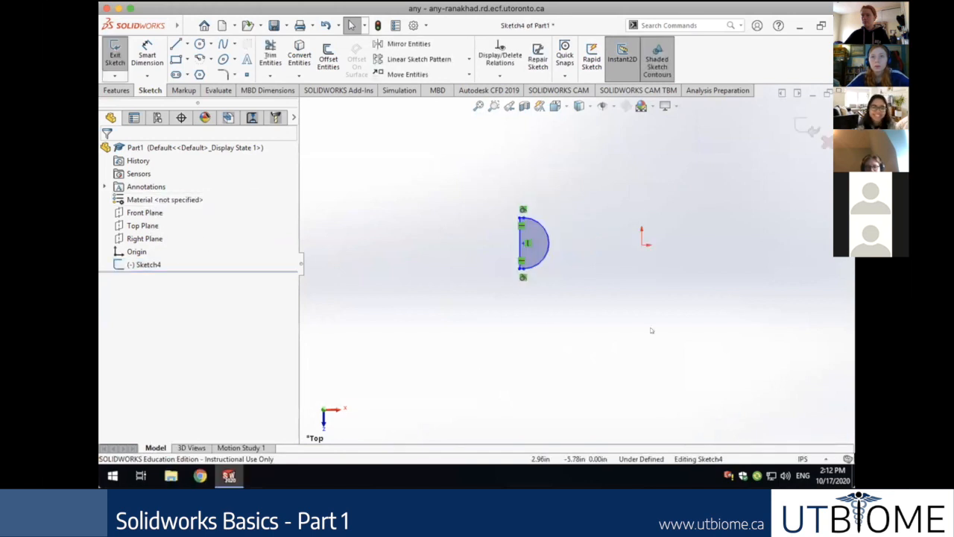
pyautogui.moveTo(512, 247)
pyautogui.mouseDown()
pyautogui.moveTo(365, 253)
pyautogui.moveTo(373, 249)
pyautogui.mouseUp()
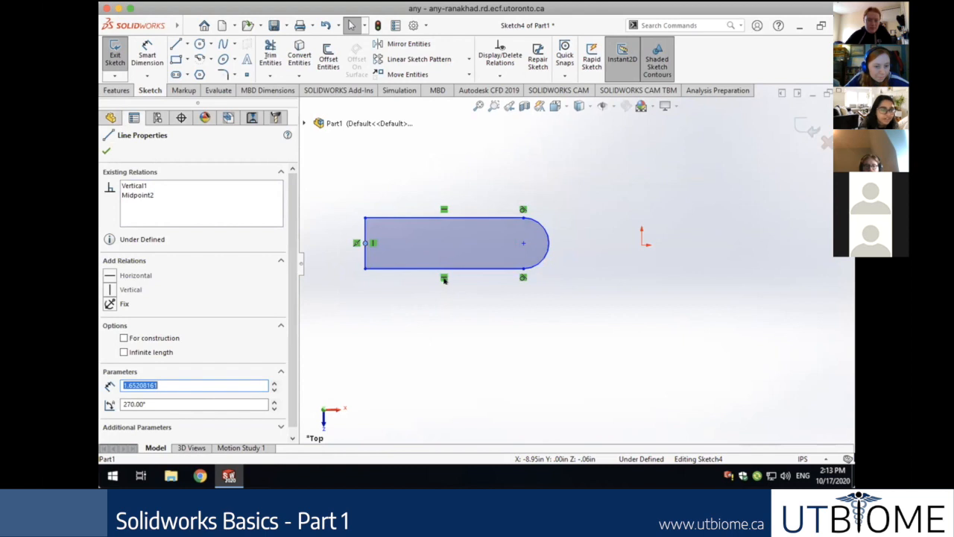
pyautogui.click(106, 151)
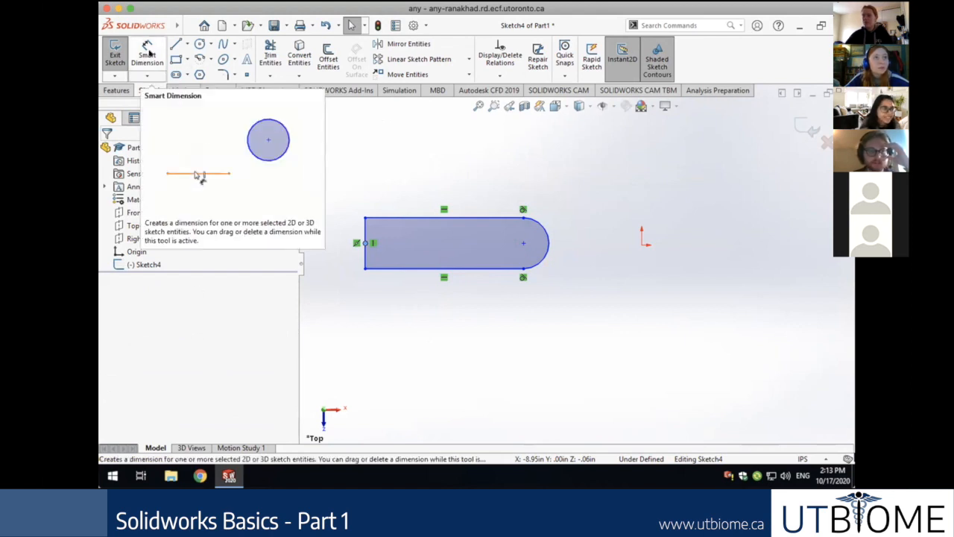
# Switch to the Features tab, zoom the view, and inspect the slot's bottom edge.
pyautogui.click(149, 51)
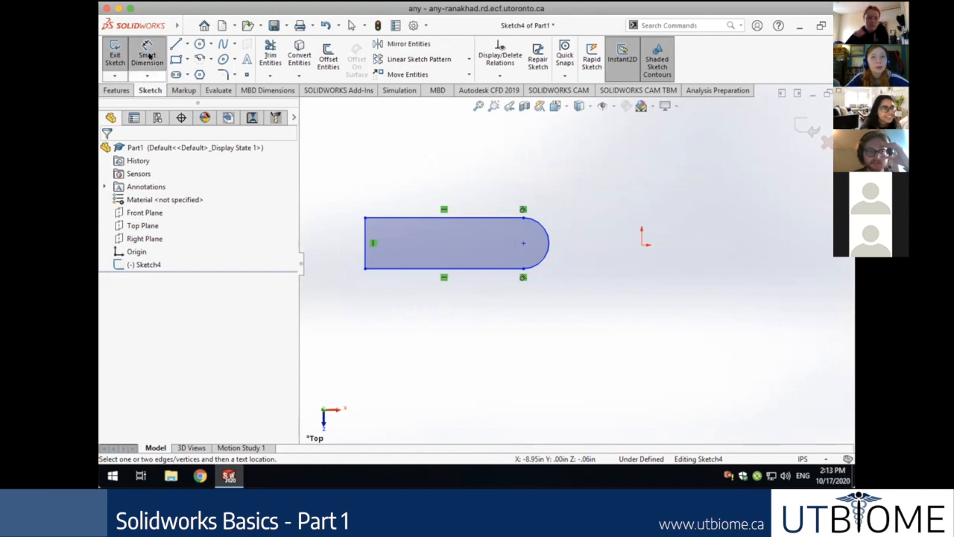
pyautogui.click(116, 90)
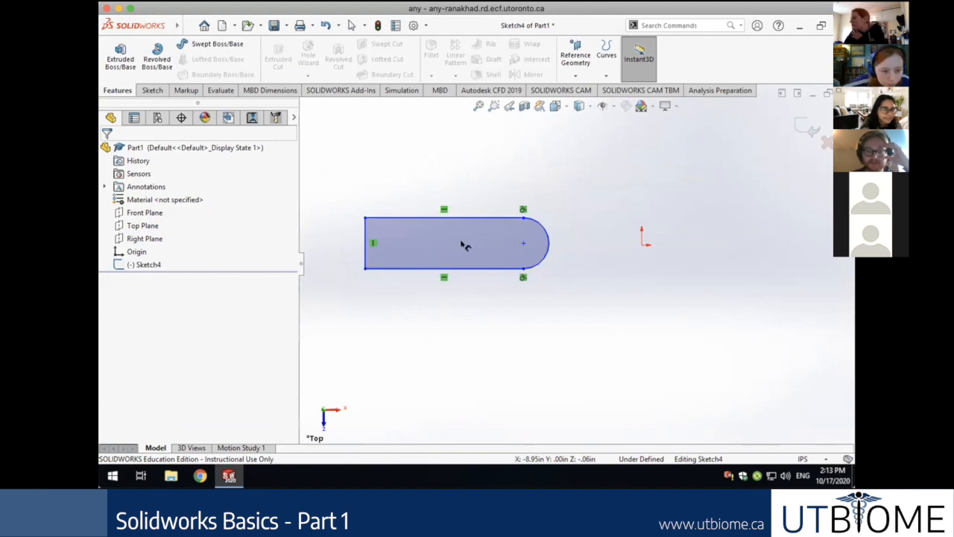
pyautogui.scroll(2, 453, 246)
pyautogui.scroll(-3, 453, 246)
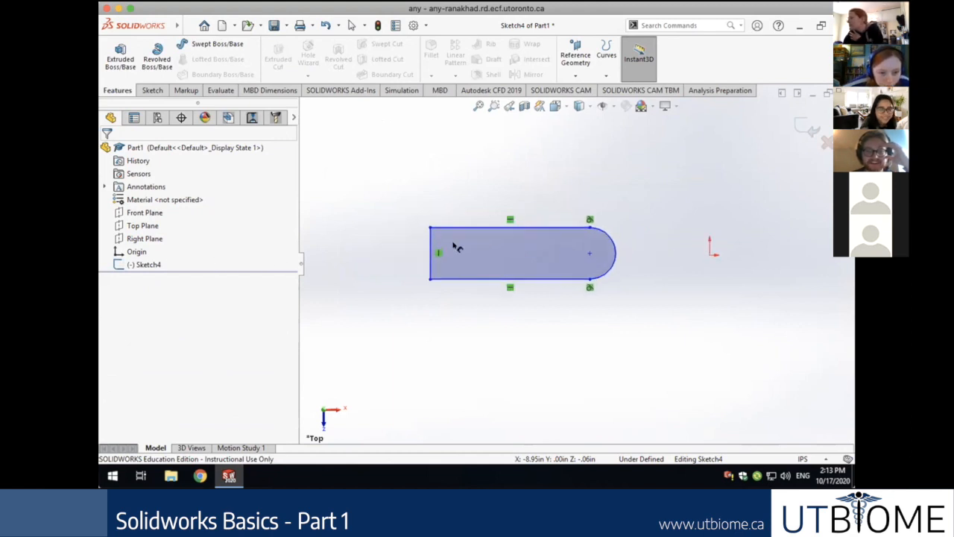
pyautogui.scroll(2, 453, 246)
pyautogui.scroll(2, 453, 246)
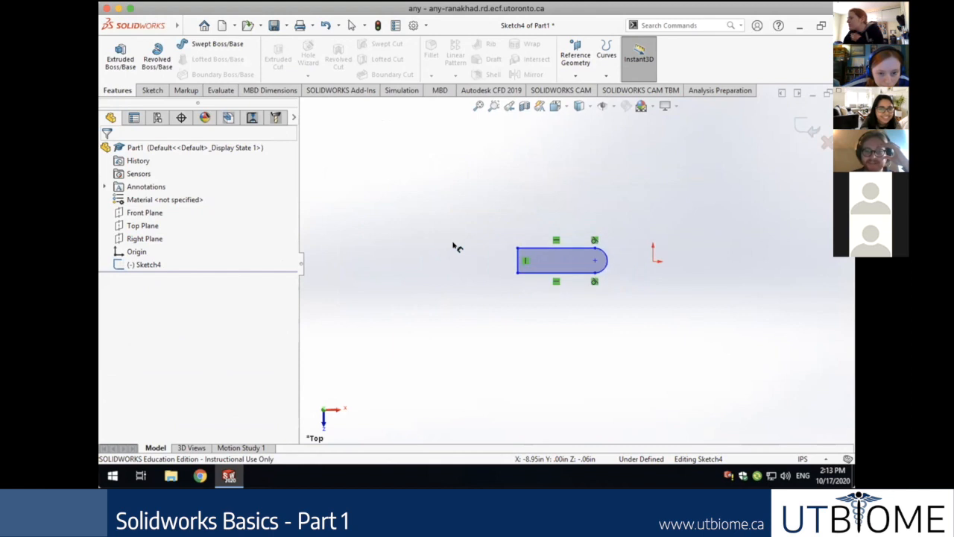
pyautogui.click(559, 273)
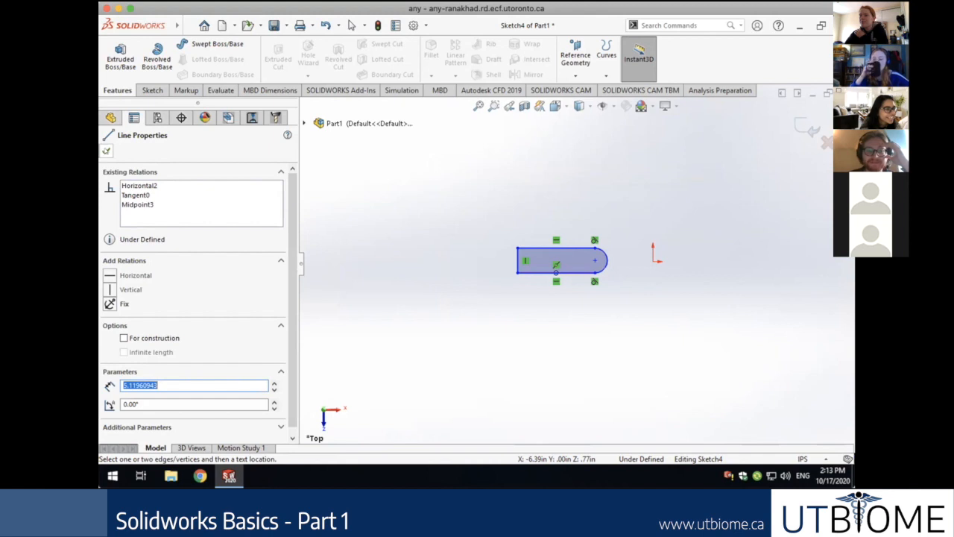
pyautogui.click(106, 151)
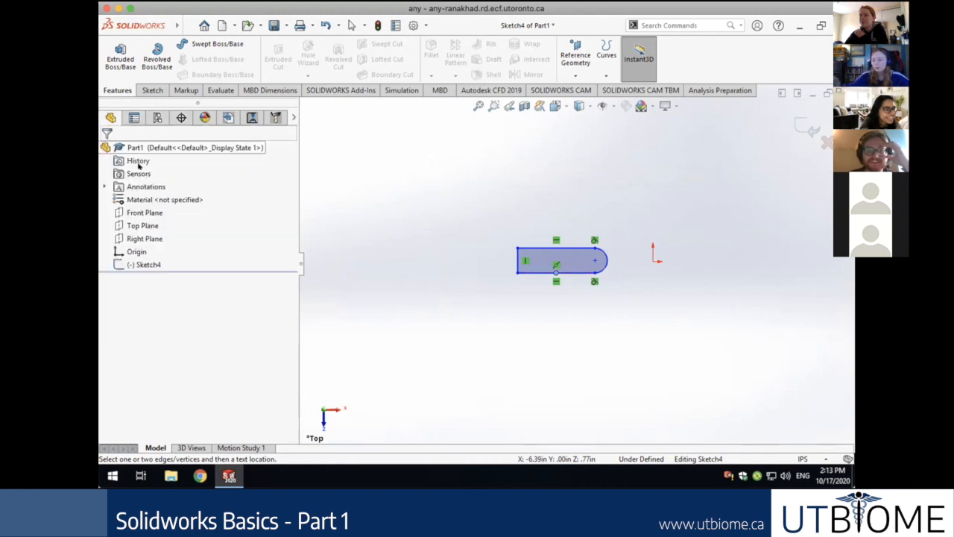
# Return to the Sketch tab and reactivate Smart Dimension.
pyautogui.click(152, 90)
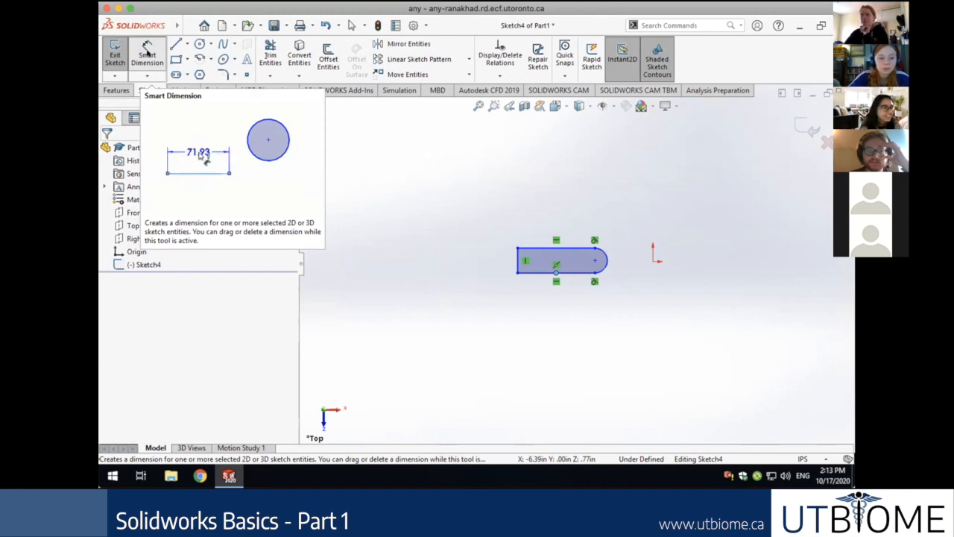
pyautogui.click(148, 55)
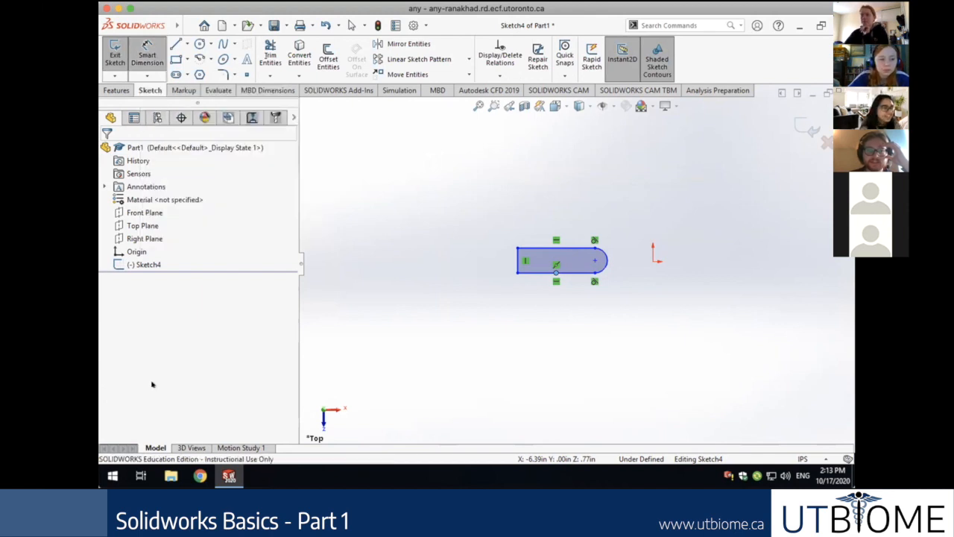
pyautogui.click(147, 65)
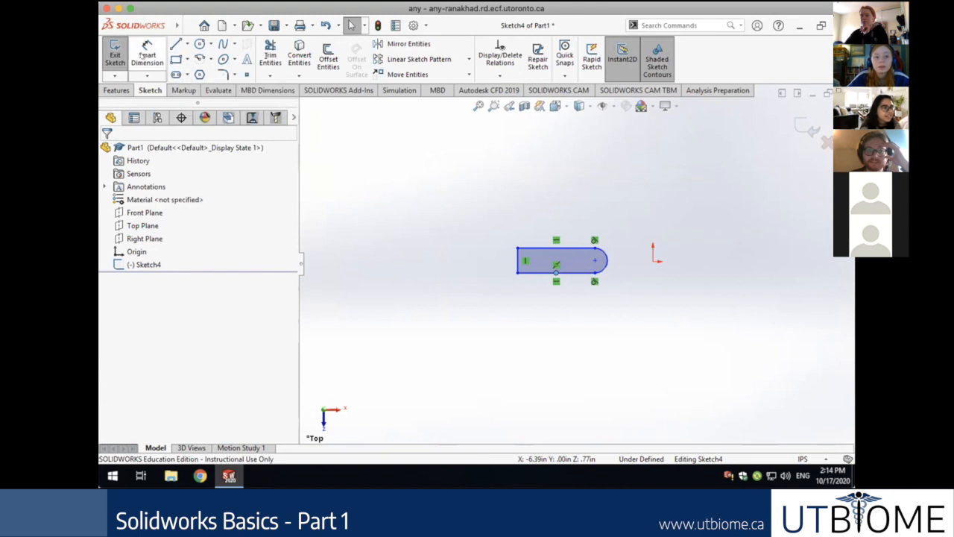
pyautogui.click(148, 55)
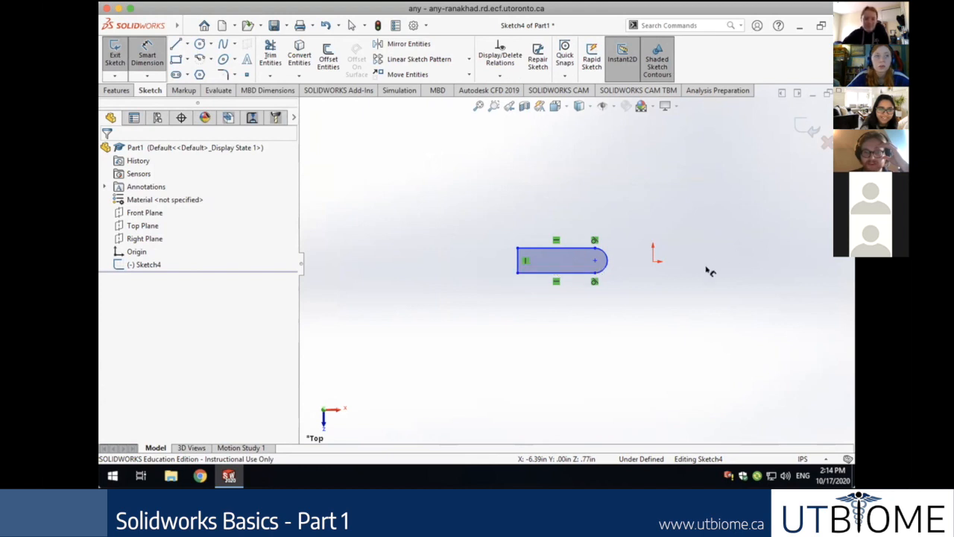
# Dimension the slot's bottom edge below the slot and set its length to 3 in.
pyautogui.click(584, 272)
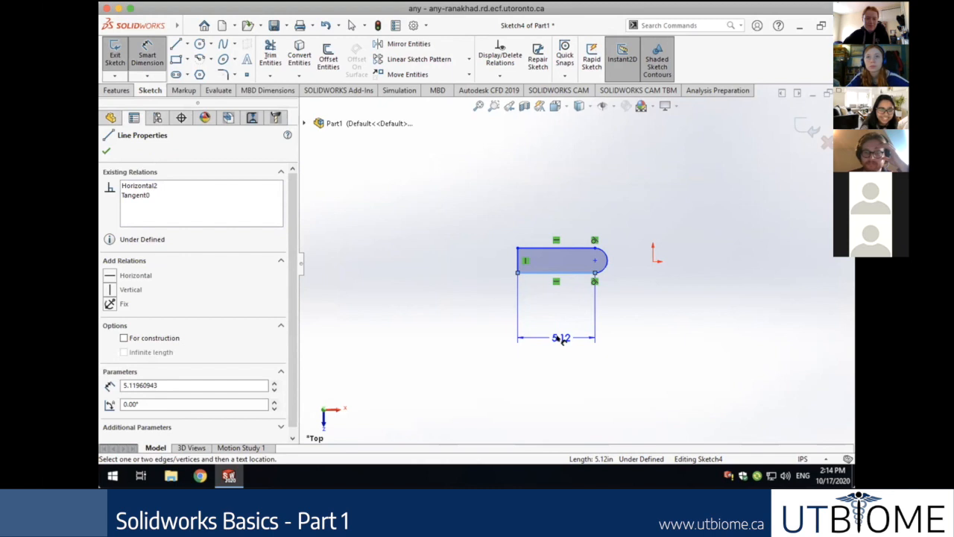
pyautogui.click(561, 339)
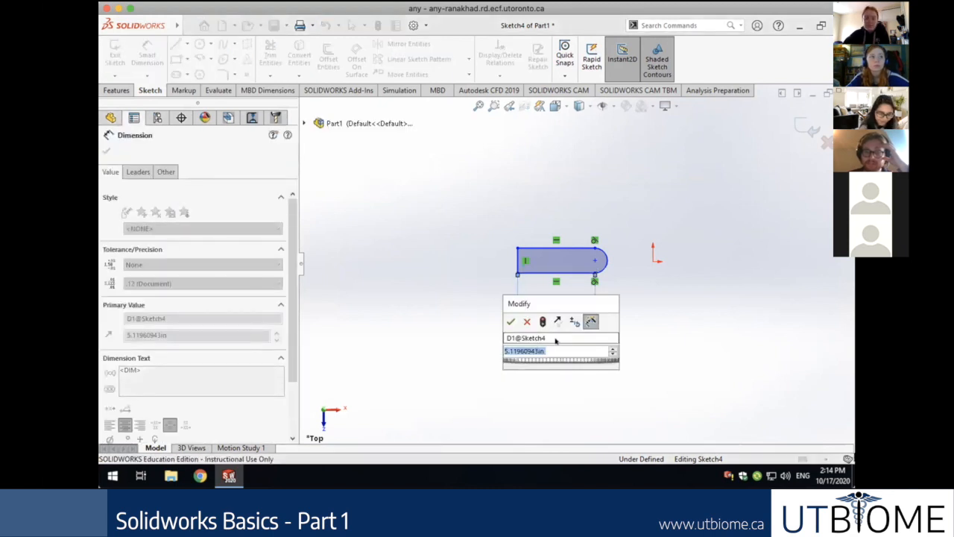
pyautogui.write('3')
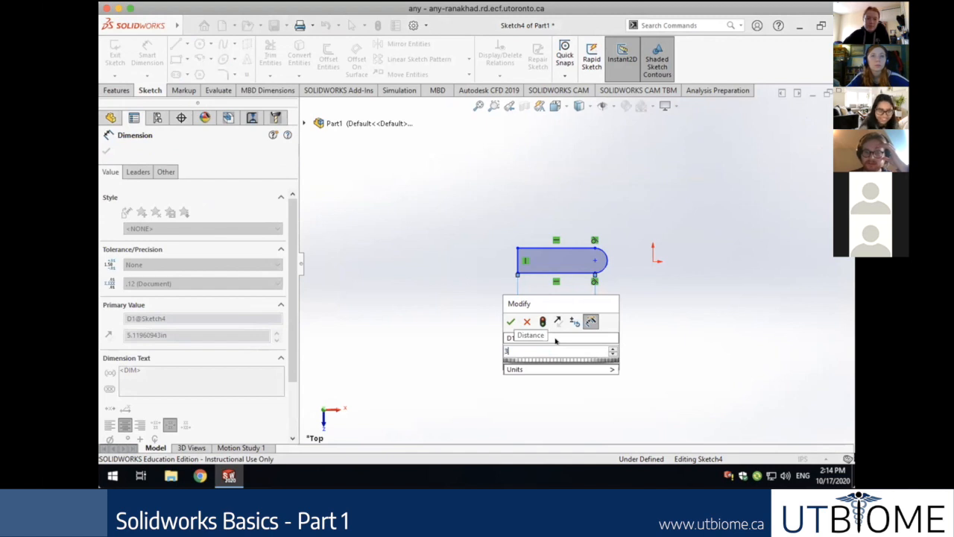
pyautogui.press('Return')
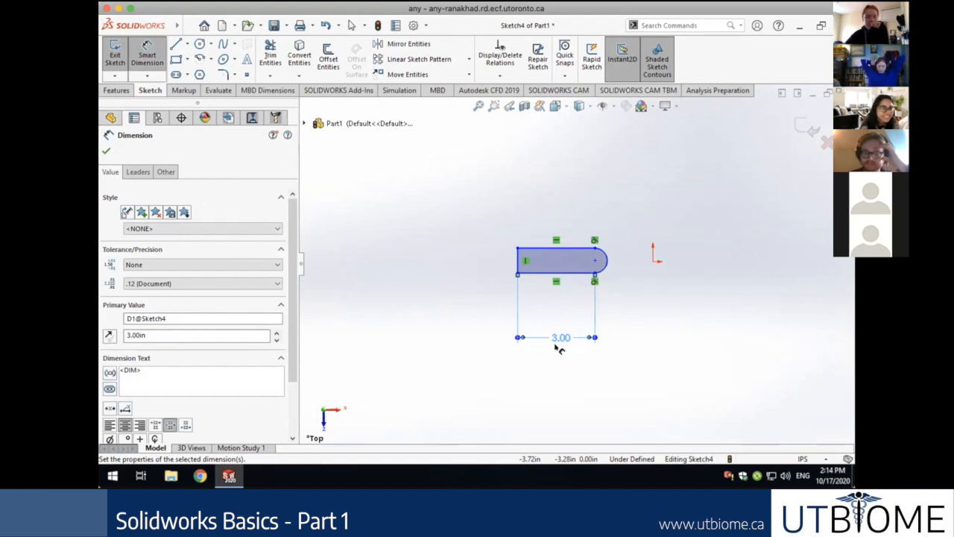
# Add a 1 in width dimension to the slot's left end line.
pyautogui.click(519, 255)
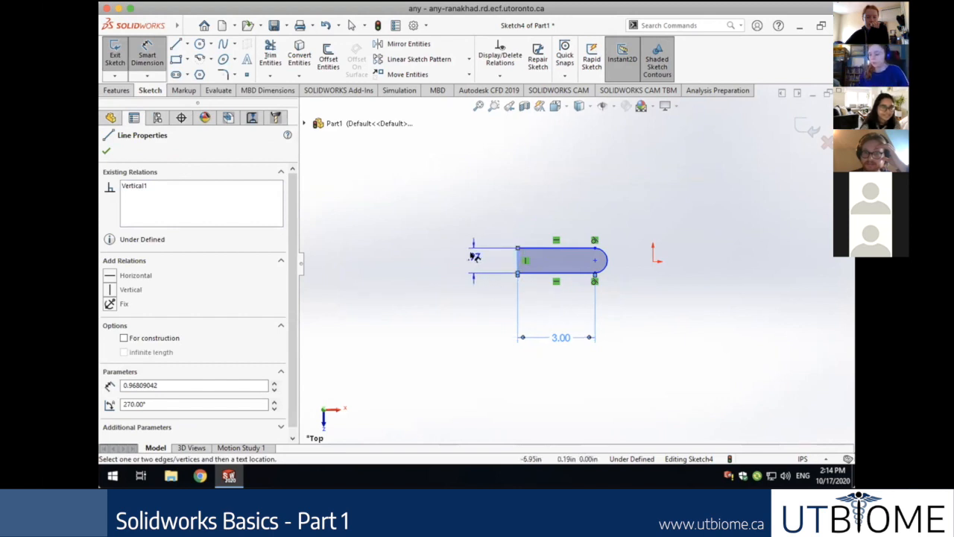
pyautogui.click(473, 255)
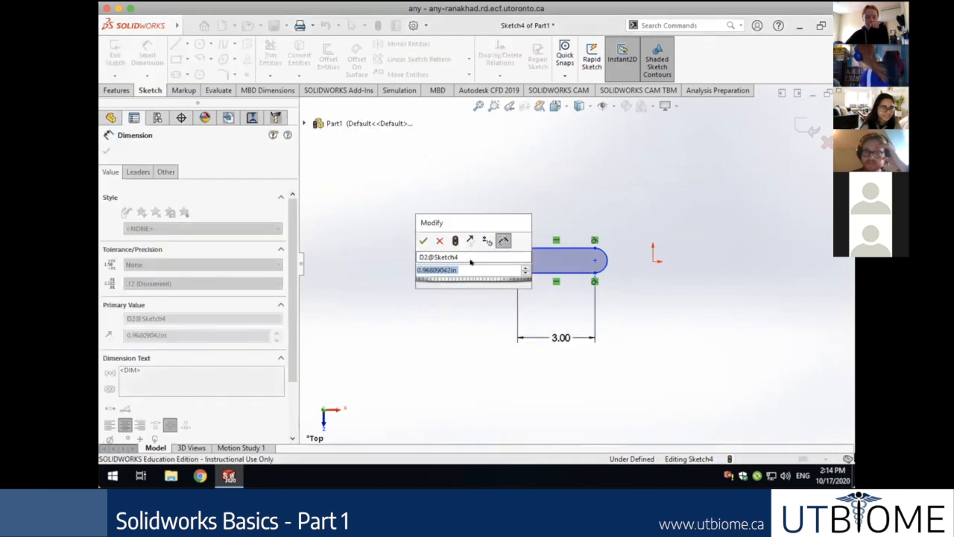
pyautogui.write('1')
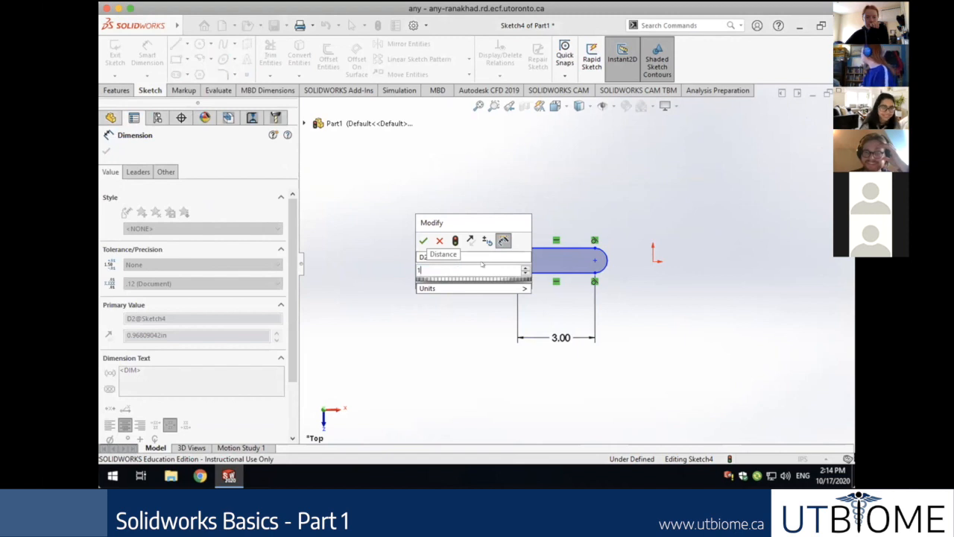
pyautogui.press('Return')
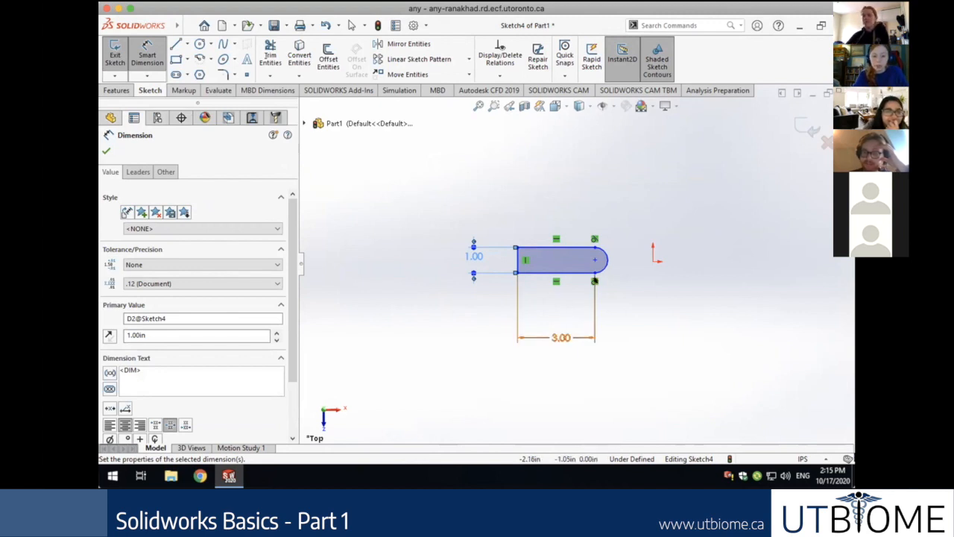
# Start a lower-right endpoint-to-origin dimension, then cancel it and exit Smart Dimension.
pyautogui.click(595, 272)
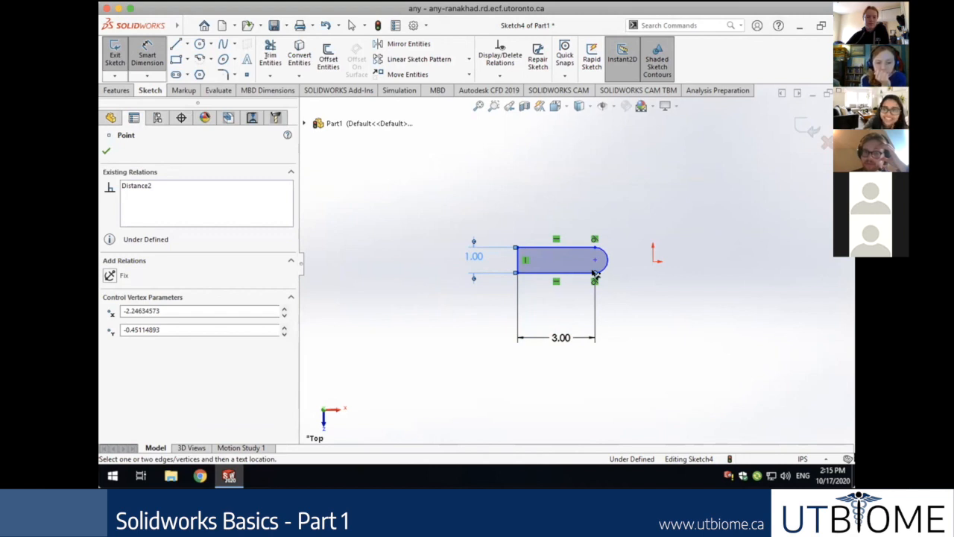
pyautogui.click(653, 262)
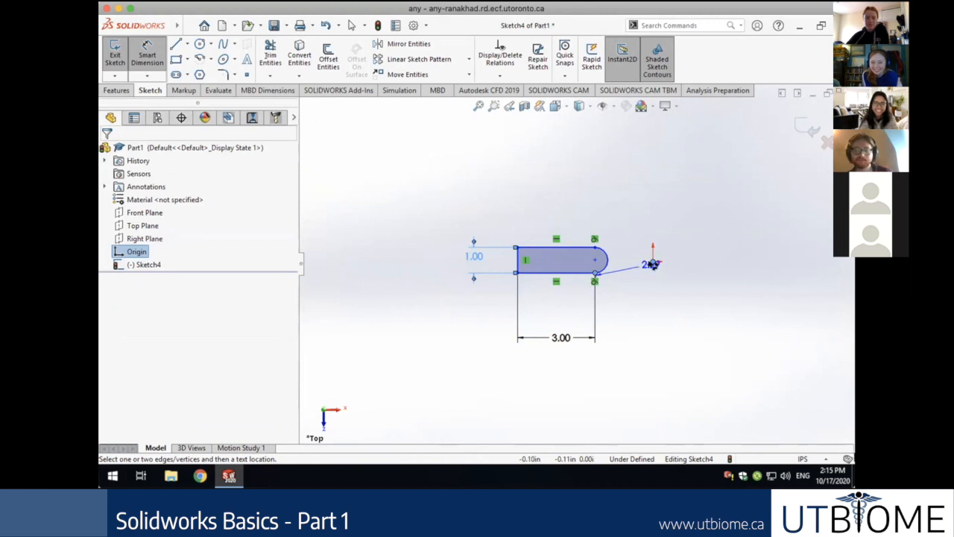
pyautogui.press('Escape')
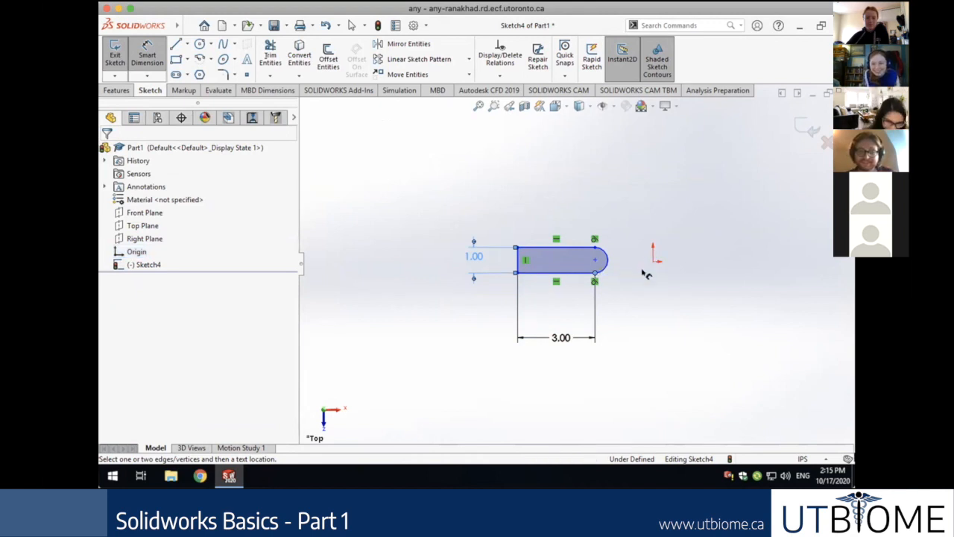
pyautogui.click(623, 343)
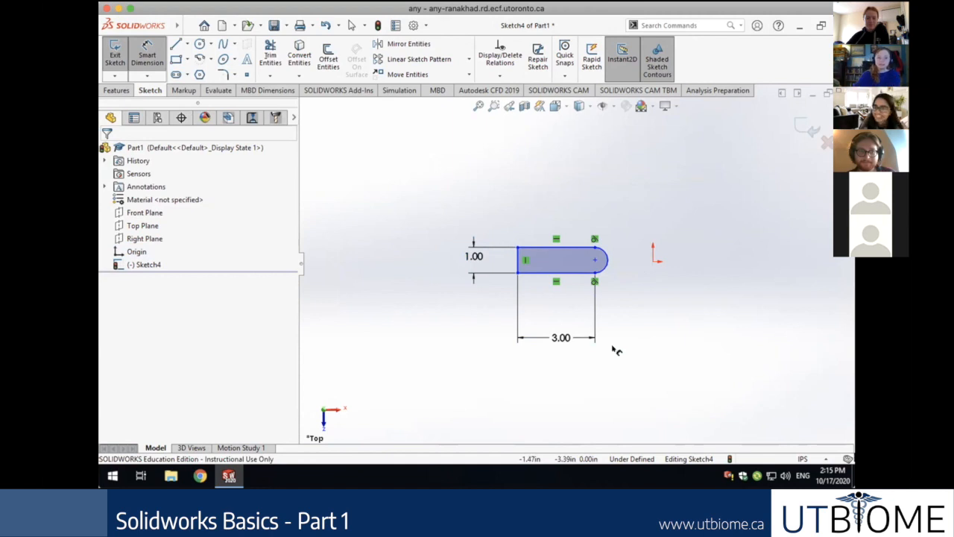
pyautogui.press('Escape')
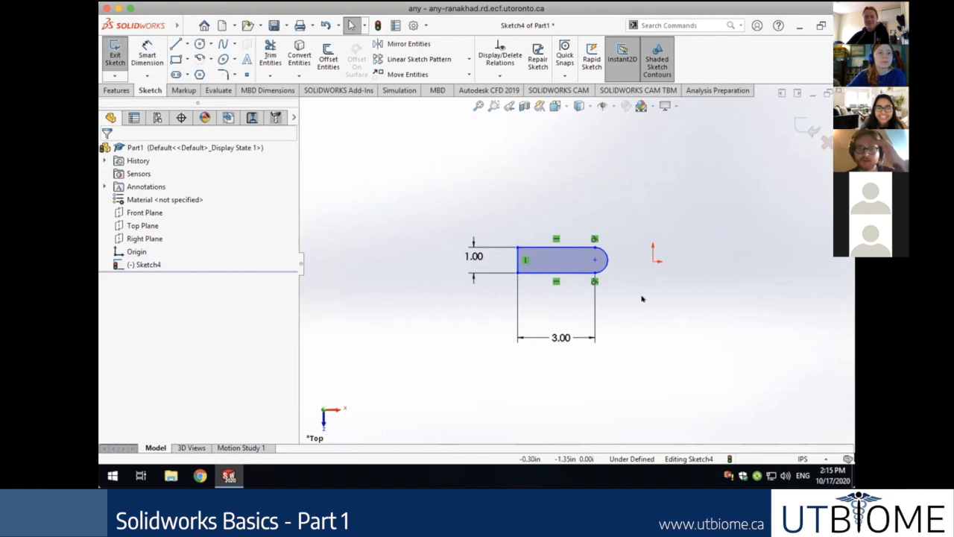
# Make the slot's lower-right endpoint coincident with the origin.
pyautogui.click(595, 275)
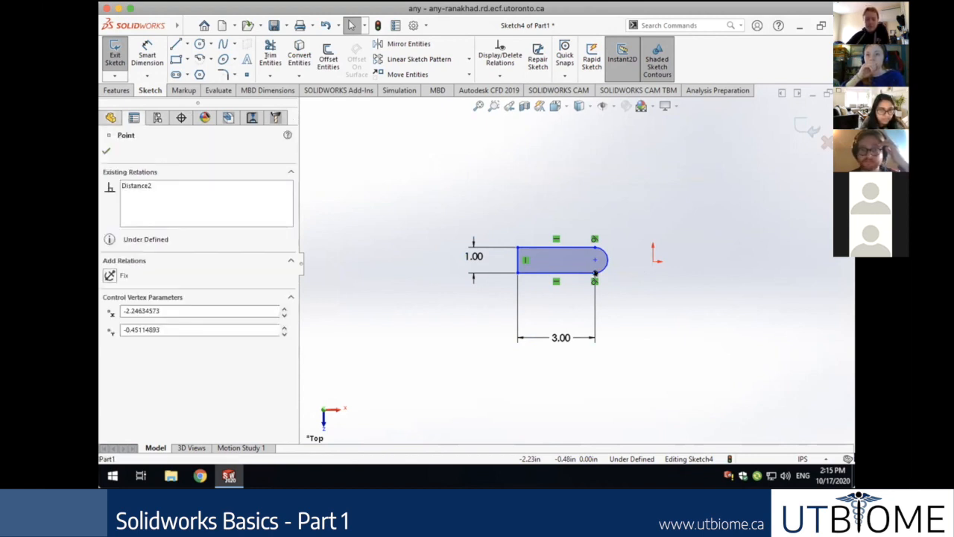
pyautogui.keyDown('ctrl'); pyautogui.click(652, 261); pyautogui.keyUp('ctrl')
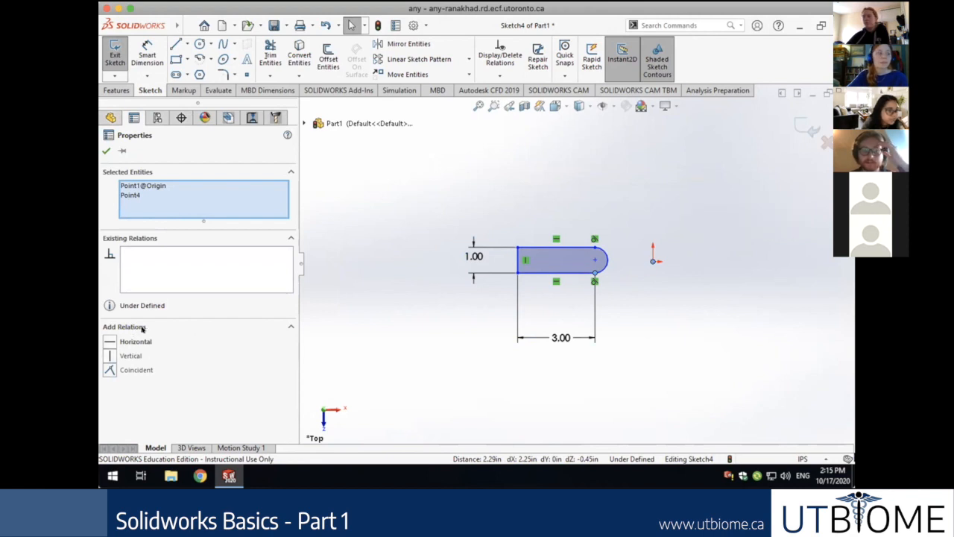
pyautogui.click(137, 370)
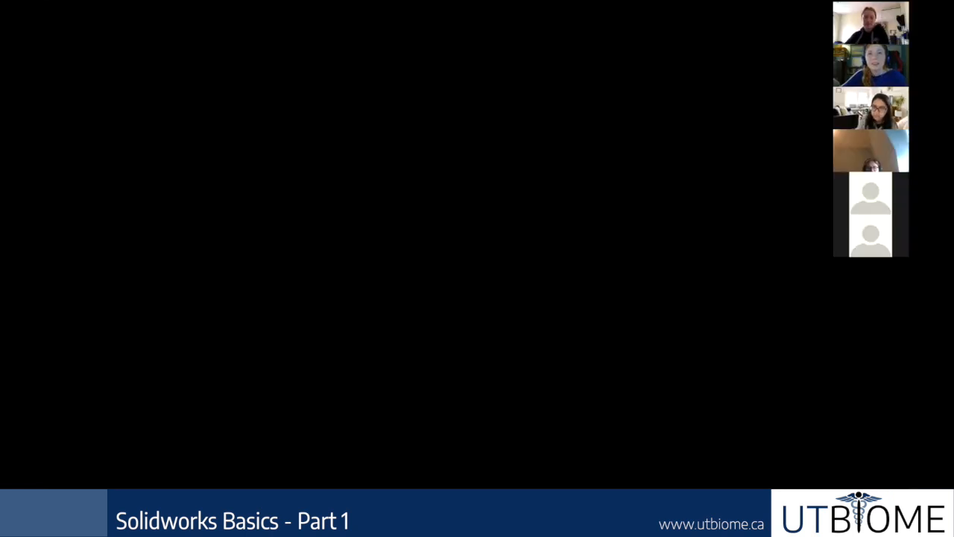
pyautogui.scroll(-1, 633, 331)
pyautogui.scroll(3, 616, 324)
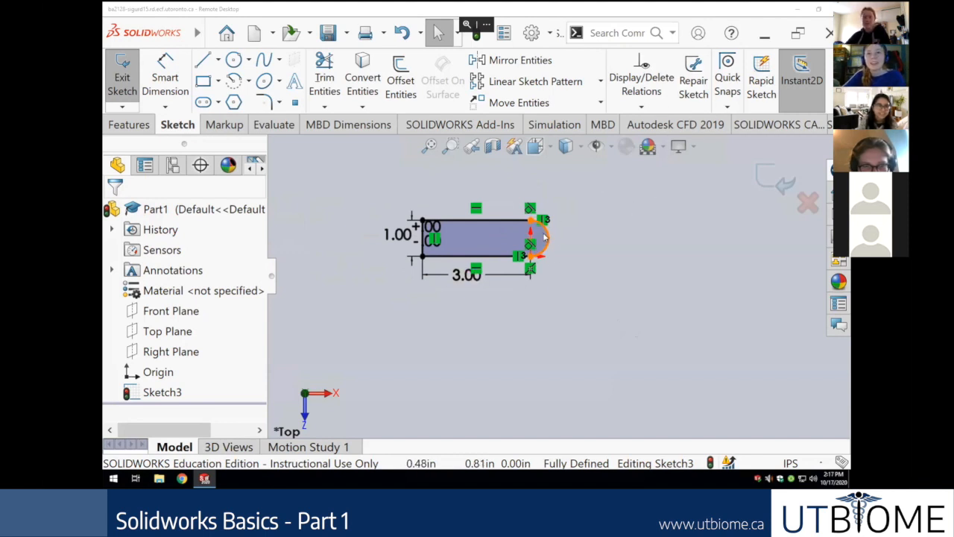
pyautogui.scroll(1, 584, 234)
pyautogui.scroll(-2, 584, 234)
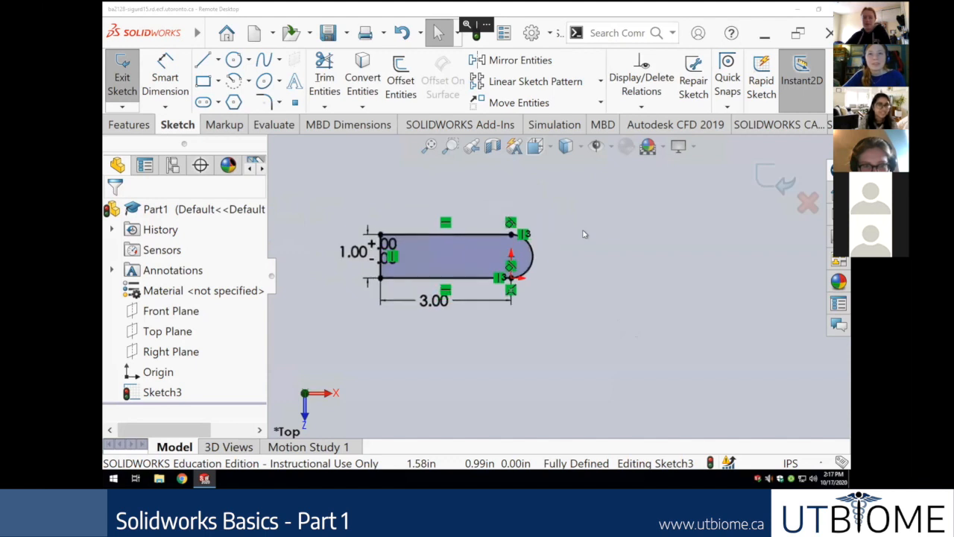
pyautogui.scroll(-1, 554, 290)
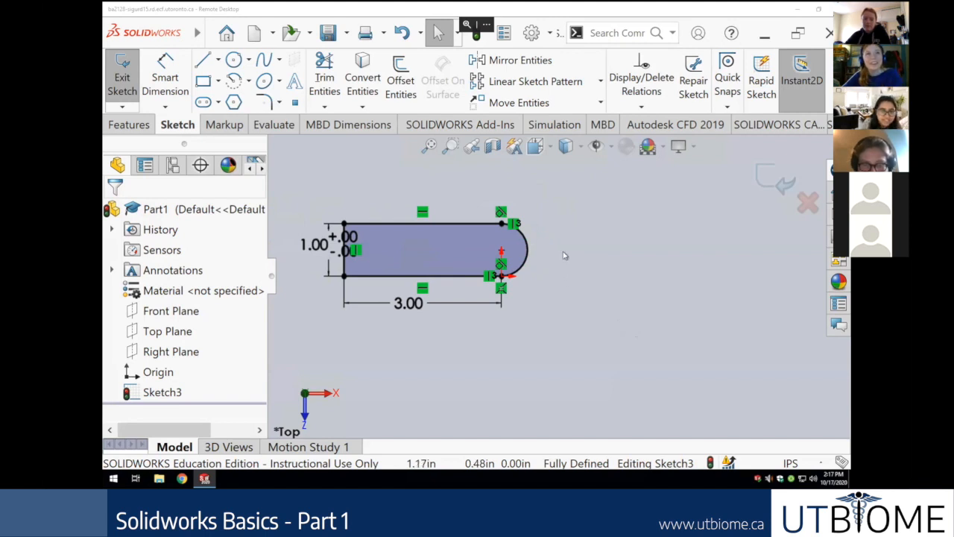
pyautogui.doubleClick(345, 237)
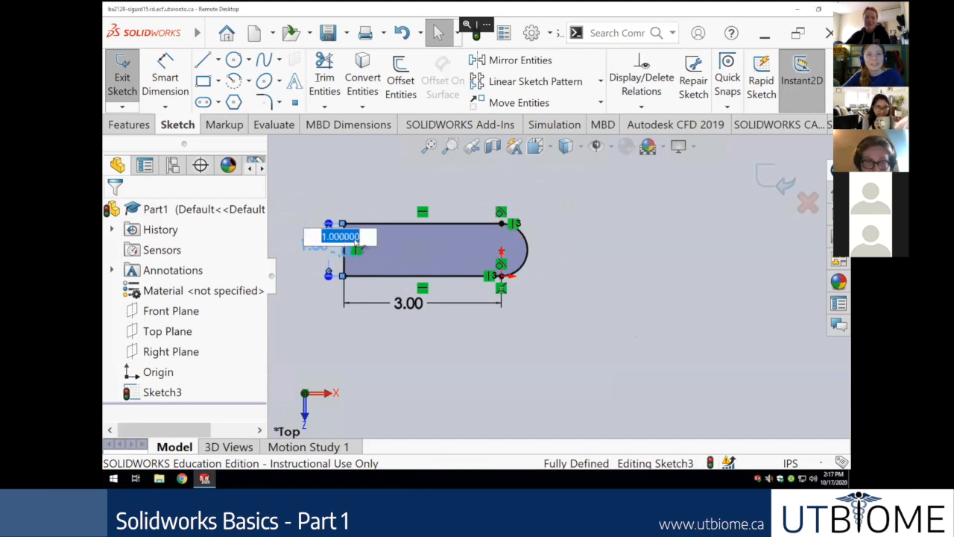
pyautogui.click(296, 281)
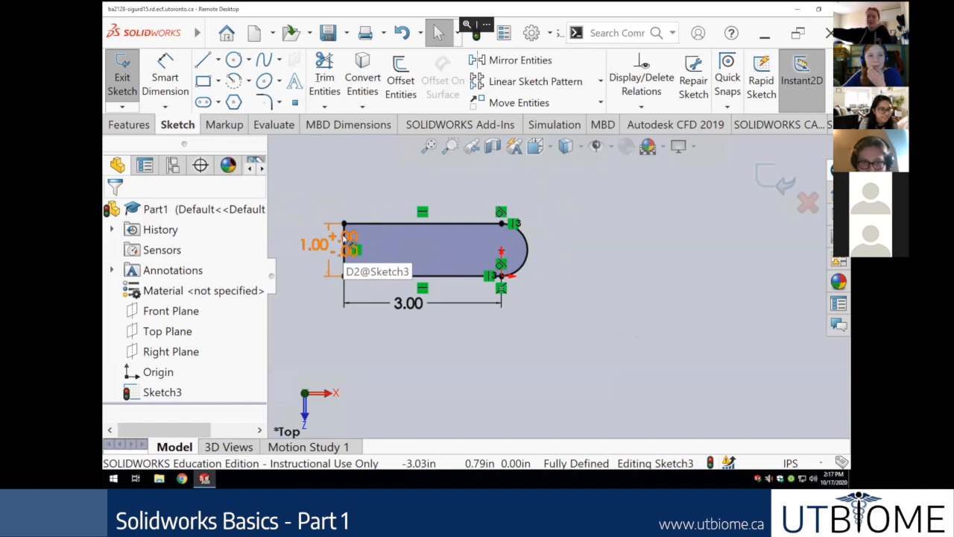
pyautogui.click(348, 242)
pyautogui.rightClick(347, 242)
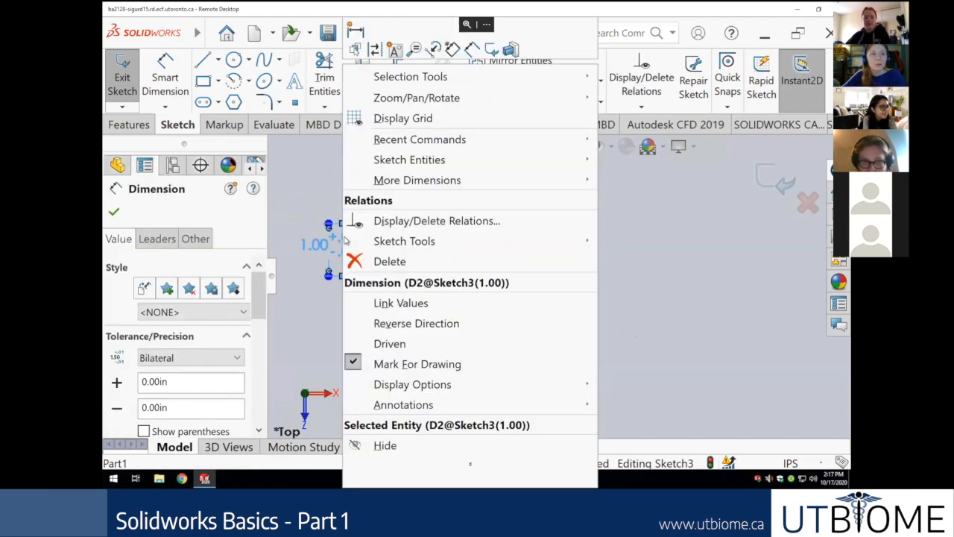
pyautogui.click(315, 218)
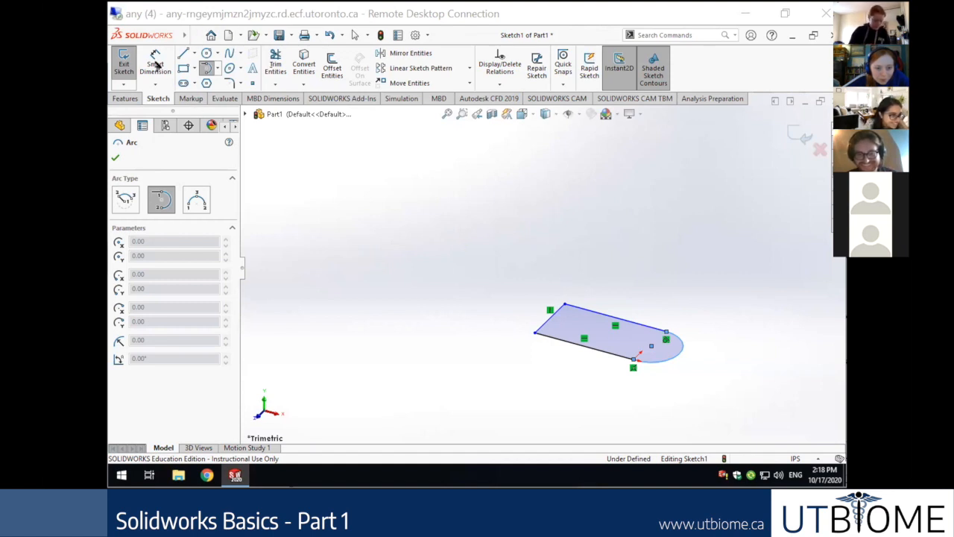
# Dimension the slot's bottom edge at 3.00 in and its left edge at 1.00 in.
pyautogui.press('Escape')
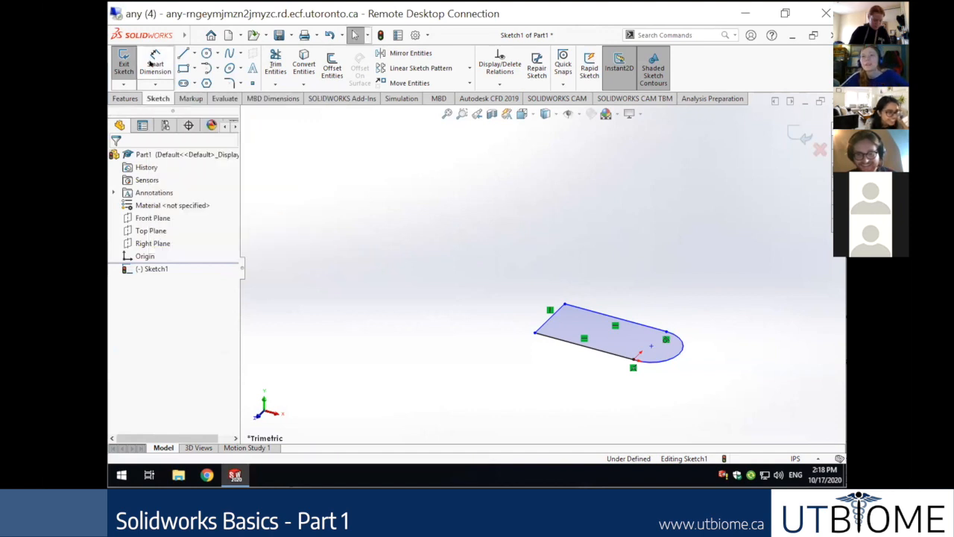
pyautogui.click(157, 67)
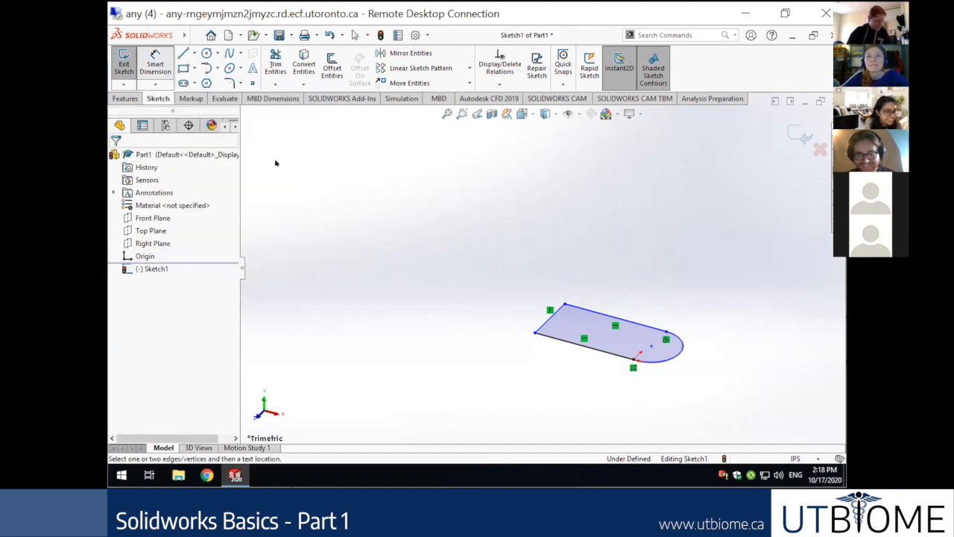
pyautogui.click(574, 344)
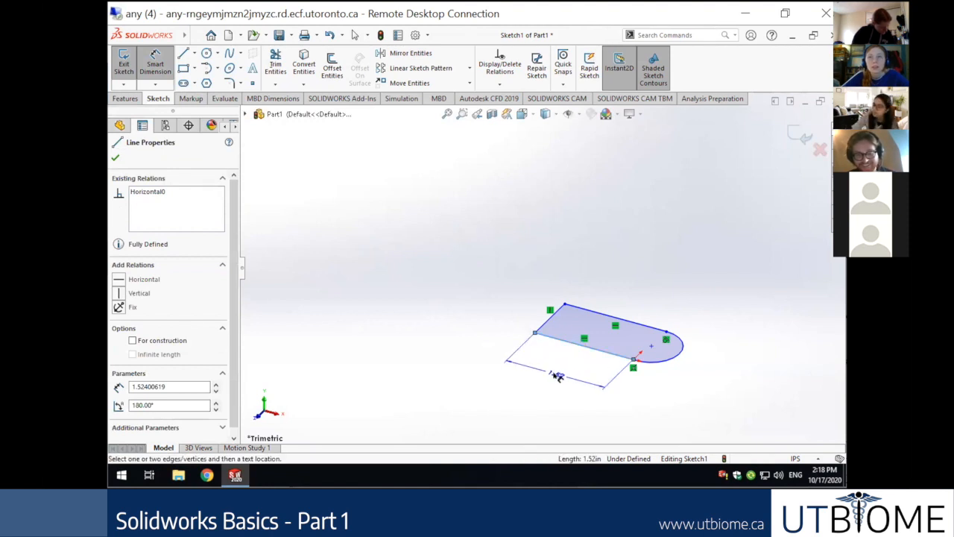
pyautogui.click(557, 375)
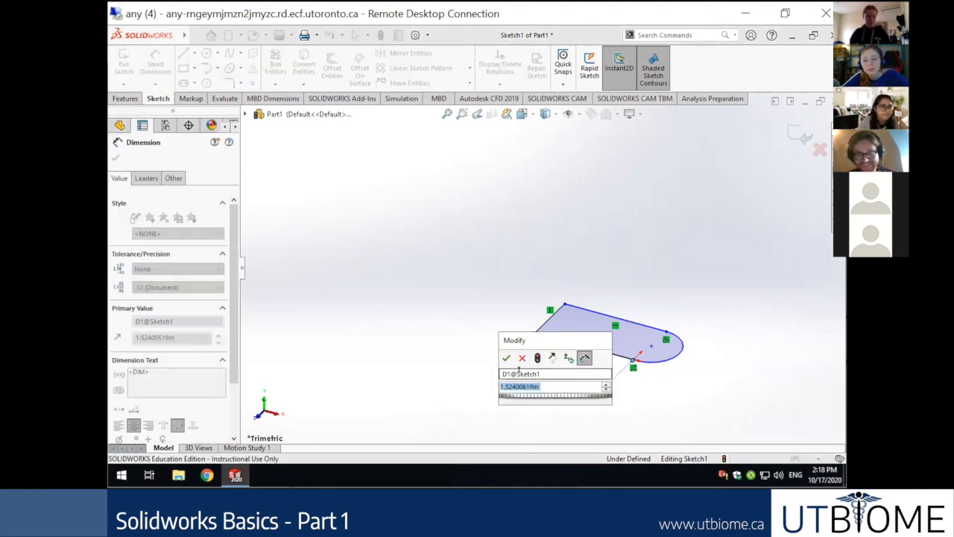
pyautogui.write('3')
pyautogui.press('Return')
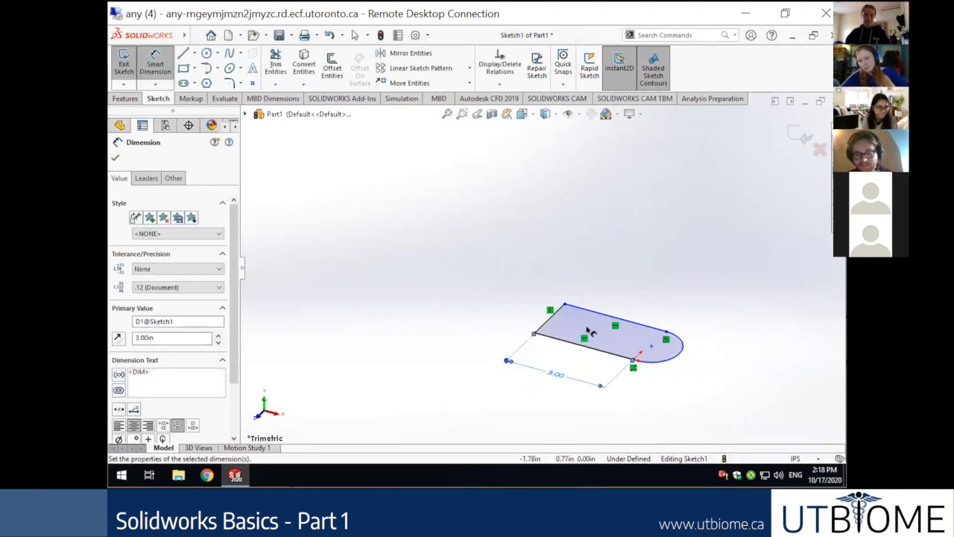
pyautogui.click(548, 320)
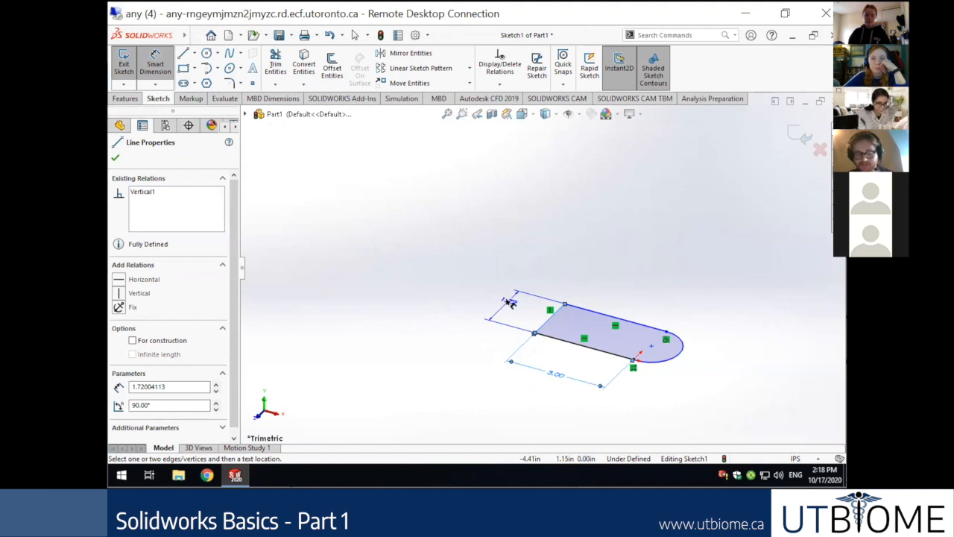
pyautogui.click(510, 302)
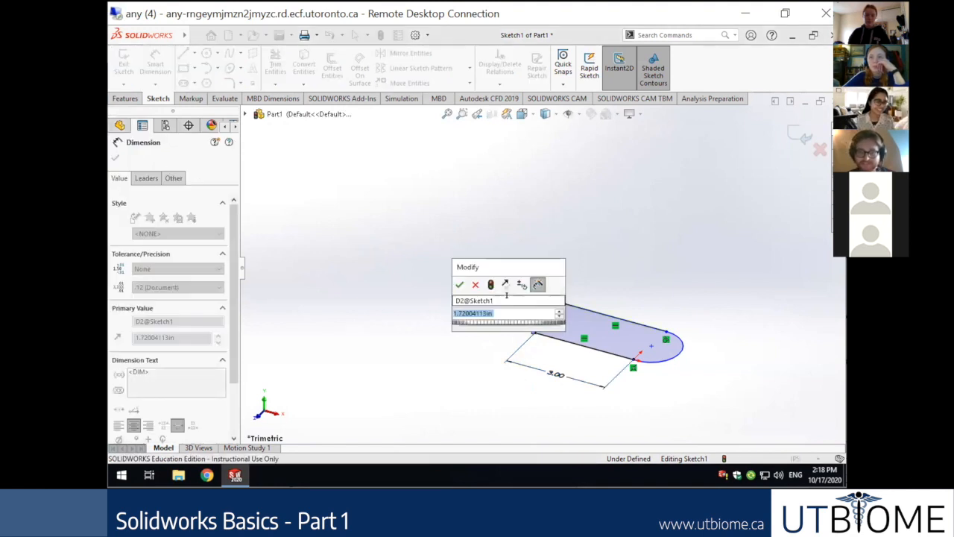
pyautogui.write('1')
pyautogui.press('Return')
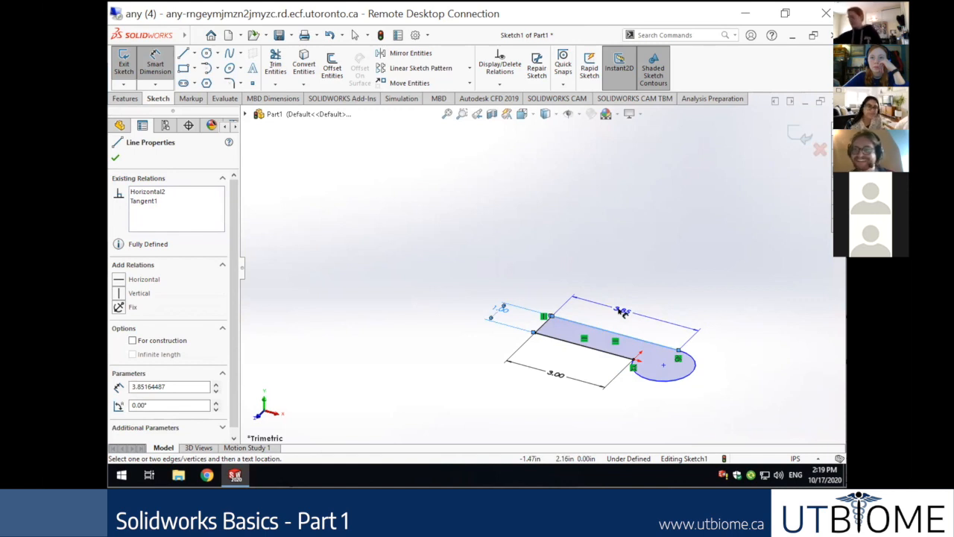
pyautogui.press('Escape')
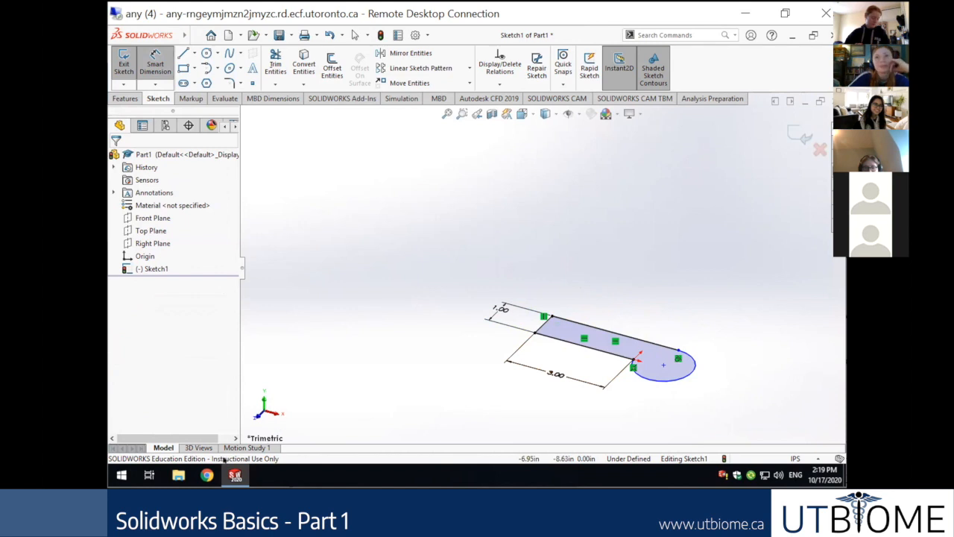
# Dimension the slot's top edge at 3.00 in and accept with the green check.
pyautogui.click(611, 333)
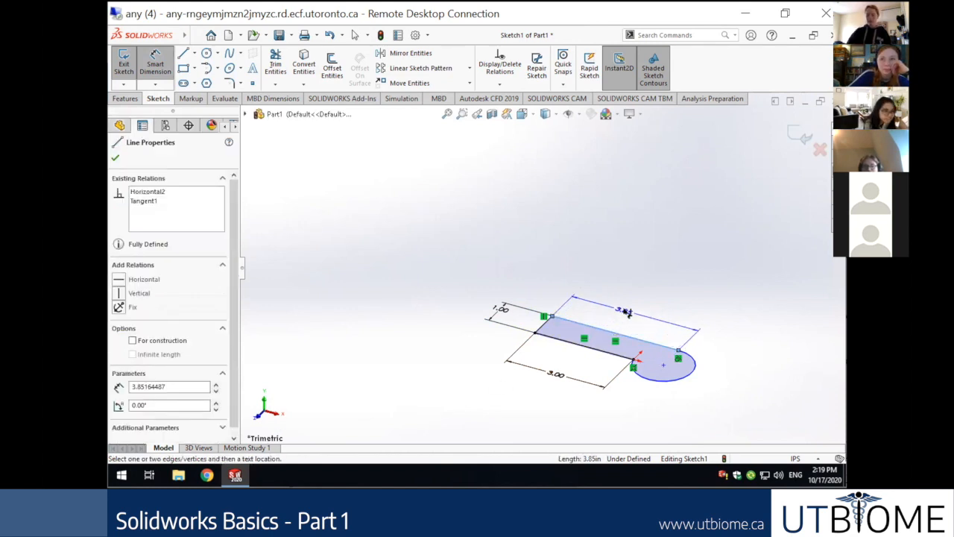
pyautogui.click(626, 313)
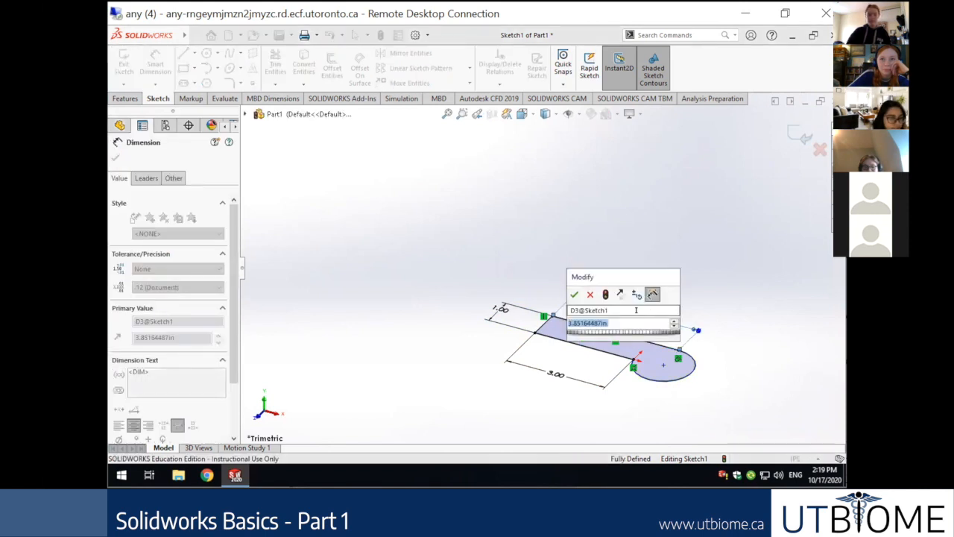
pyautogui.write('3')
pyautogui.press('Return')
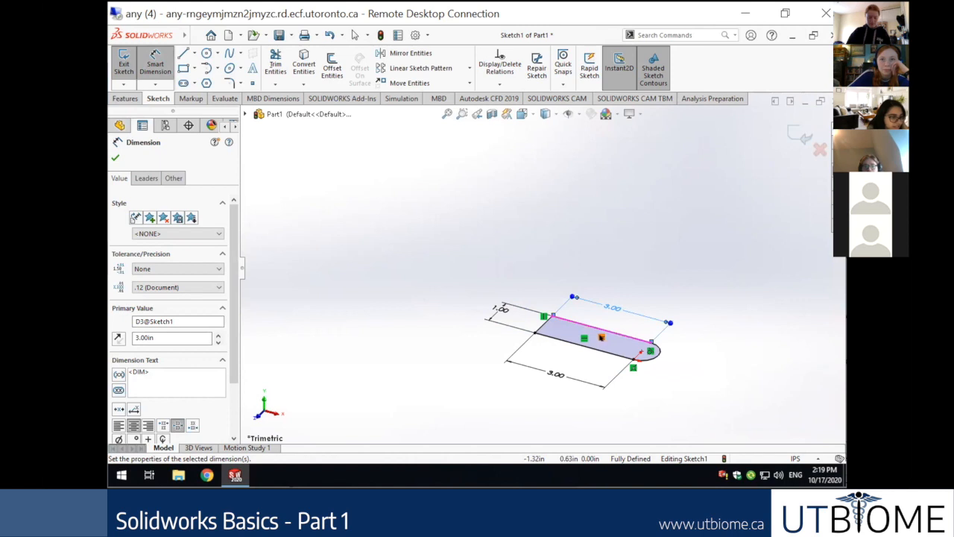
pyautogui.click(115, 157)
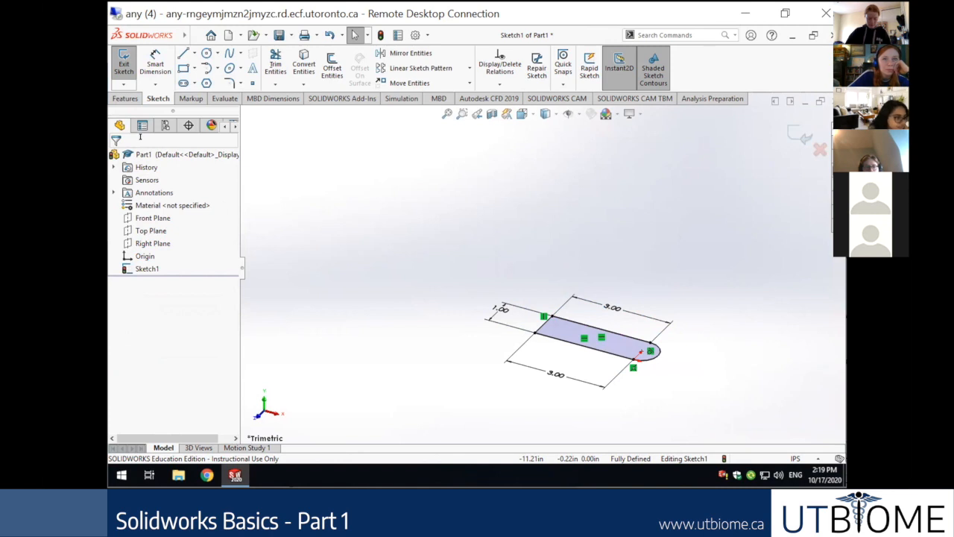
# Use Normal To on Sketch1 from the tree to view it face-on from above.
pyautogui.click(142, 269)
pyautogui.rightClick(141, 267)
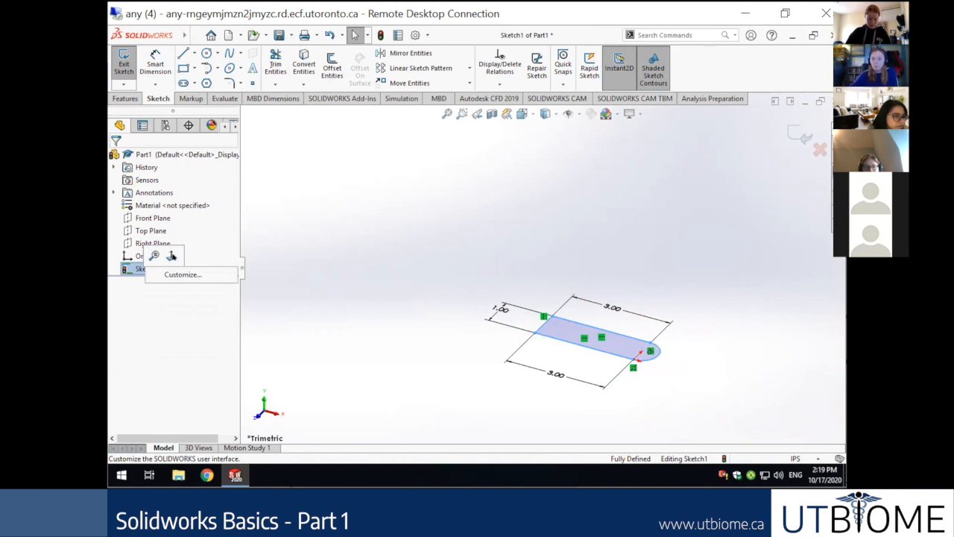
pyautogui.click(172, 255)
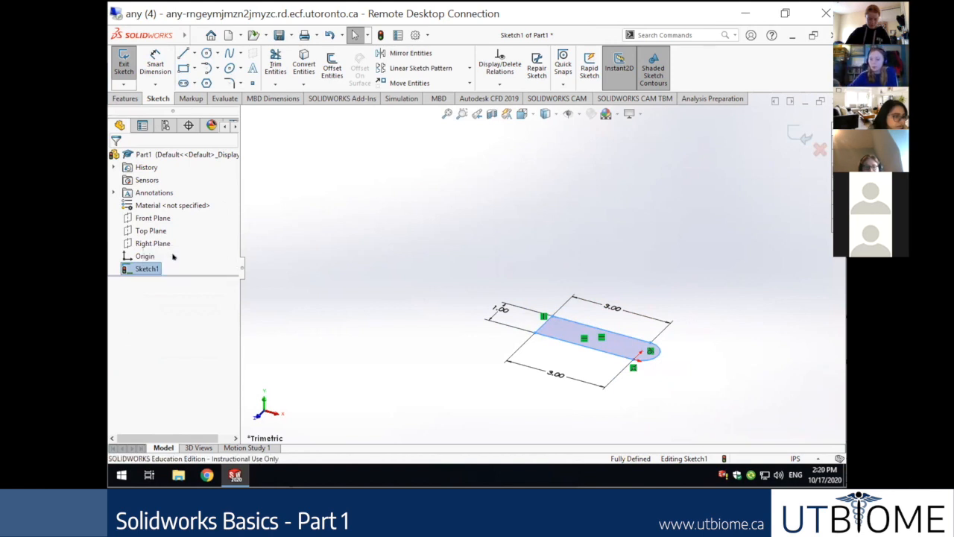
pyautogui.rightClick(137, 272)
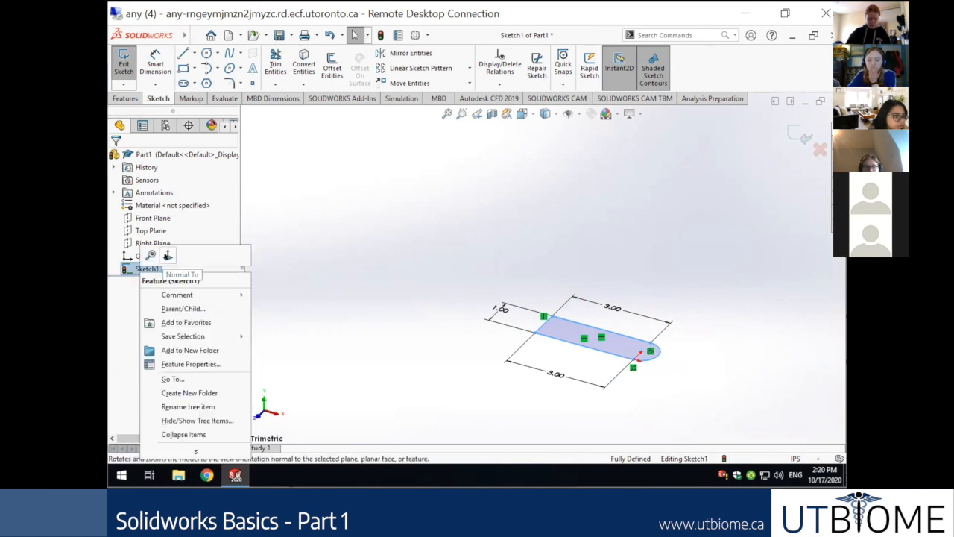
pyautogui.click(167, 255)
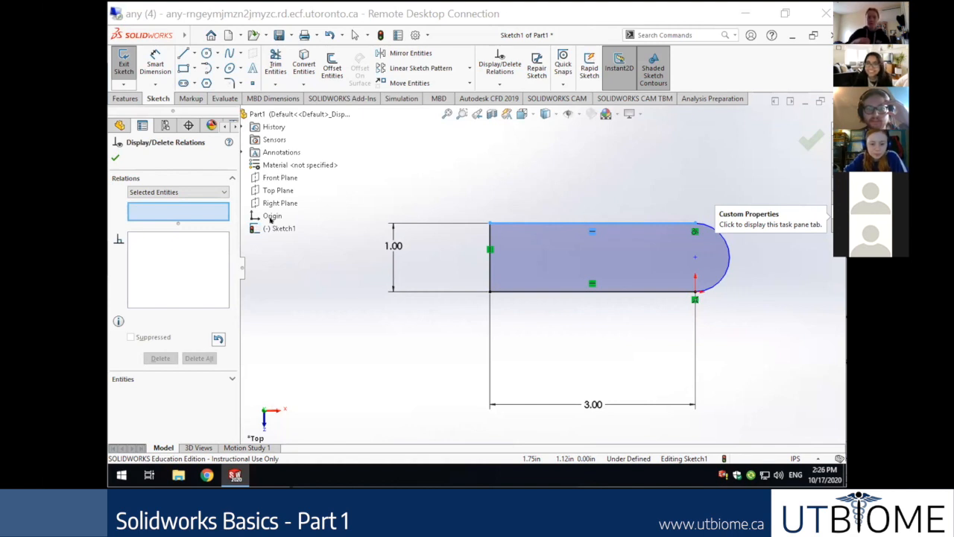
# Close the Display/Delete Relations review with the green check.
pyautogui.click(115, 157)
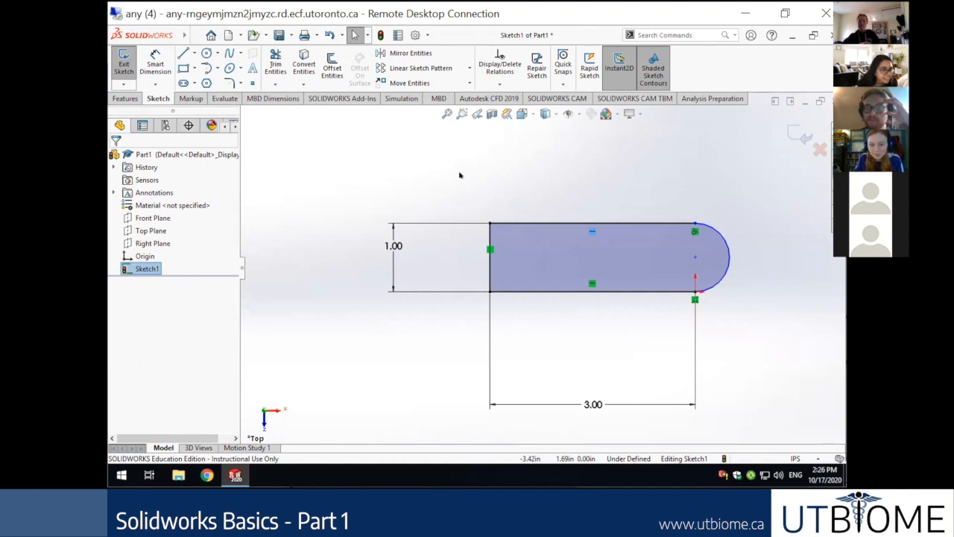
# Add a Vertical relation between the slot's top-right and bottom-right endpoints.
pyautogui.click(695, 224)
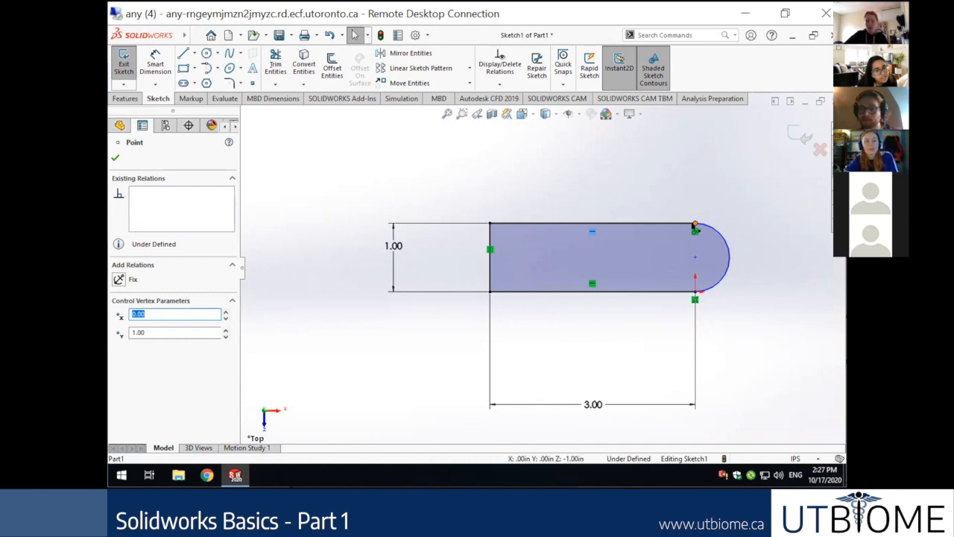
pyautogui.click(695, 293)
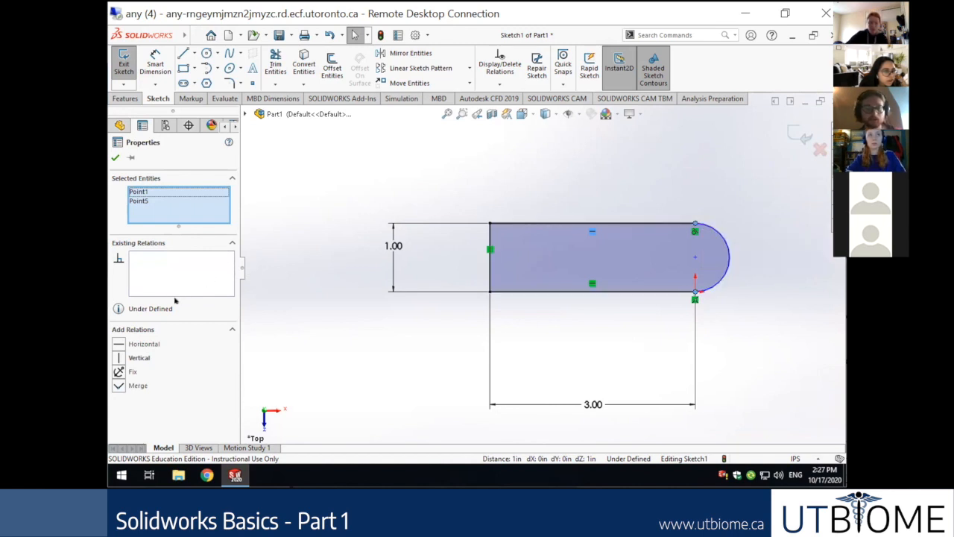
pyautogui.click(116, 359)
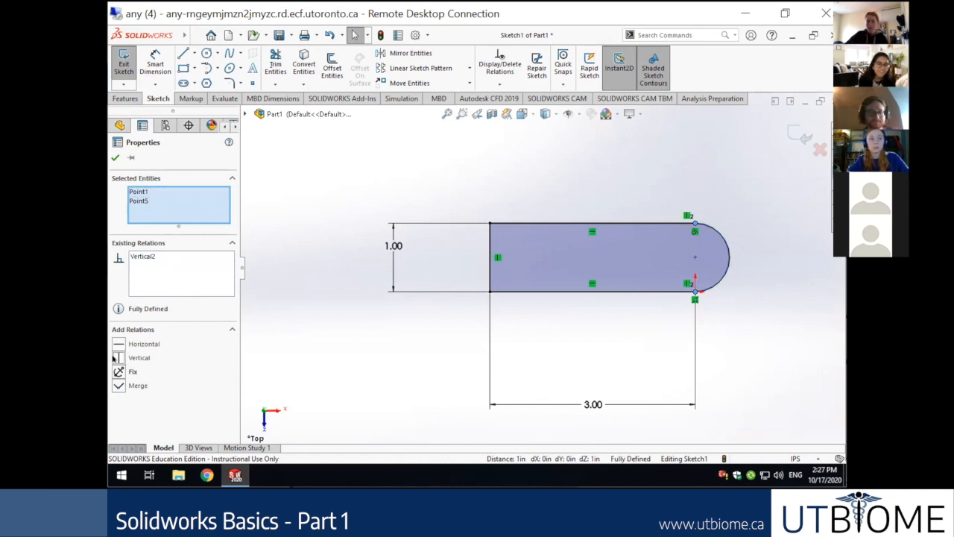
pyautogui.rightClick(397, 331)
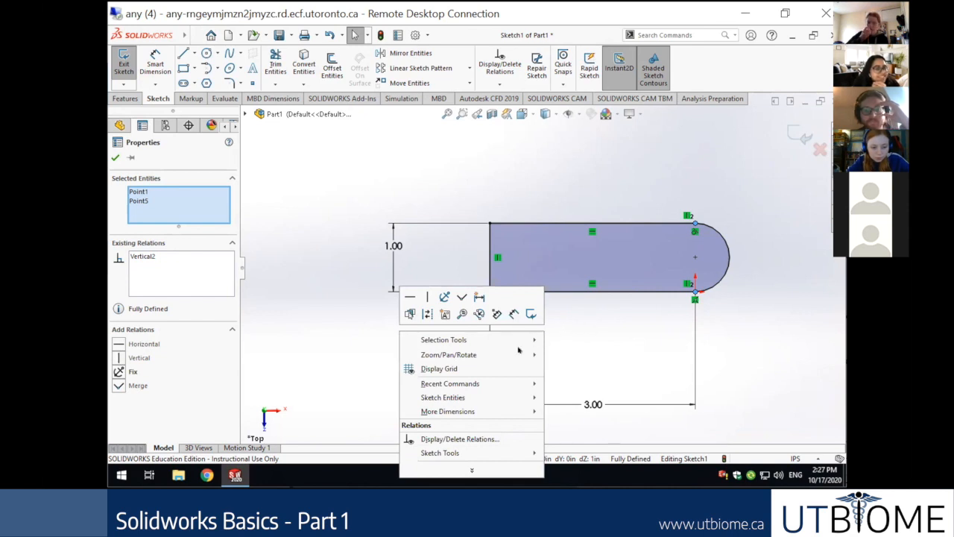
# Pan the sketch view into position, then switch Pan off.
pyautogui.moveTo(496, 359)
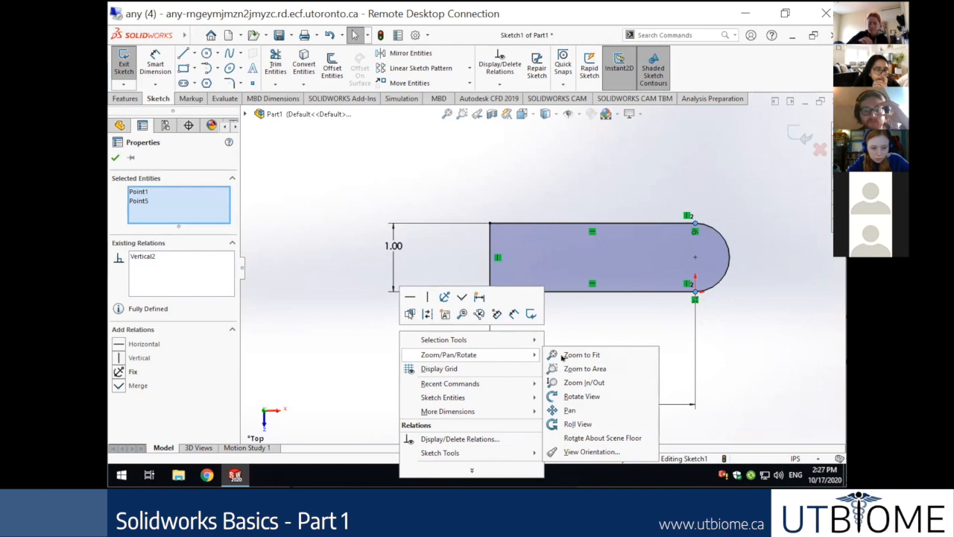
pyautogui.click(570, 410)
pyautogui.moveTo(637, 305); pyautogui.dragTo(574, 404)
pyautogui.moveTo(730, 261); pyautogui.dragTo(706, 166)
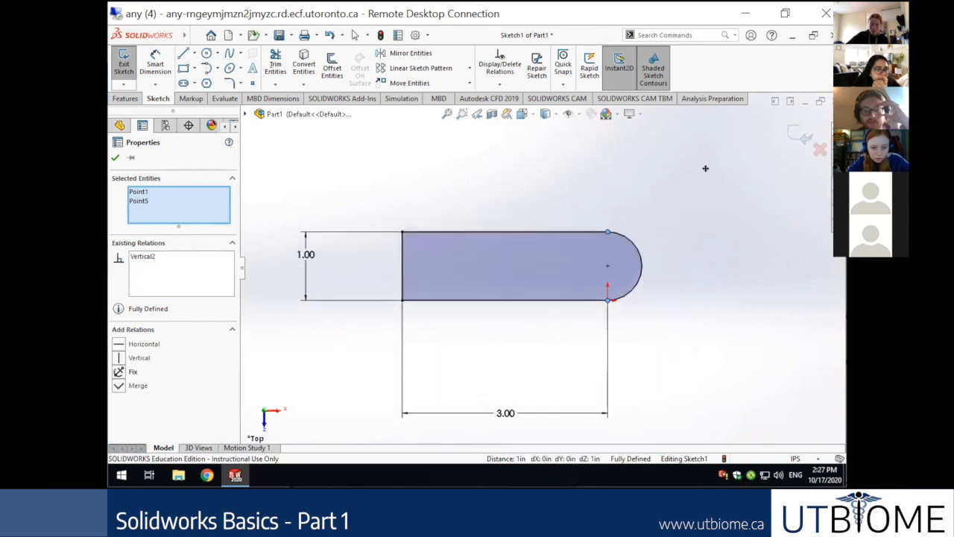
pyautogui.moveTo(676, 337)
pyautogui.mouseDown()
pyautogui.moveTo(790, 330)
pyautogui.moveTo(760, 314)
pyautogui.moveTo(731, 330)
pyautogui.moveTo(685, 332)
pyautogui.mouseUp()
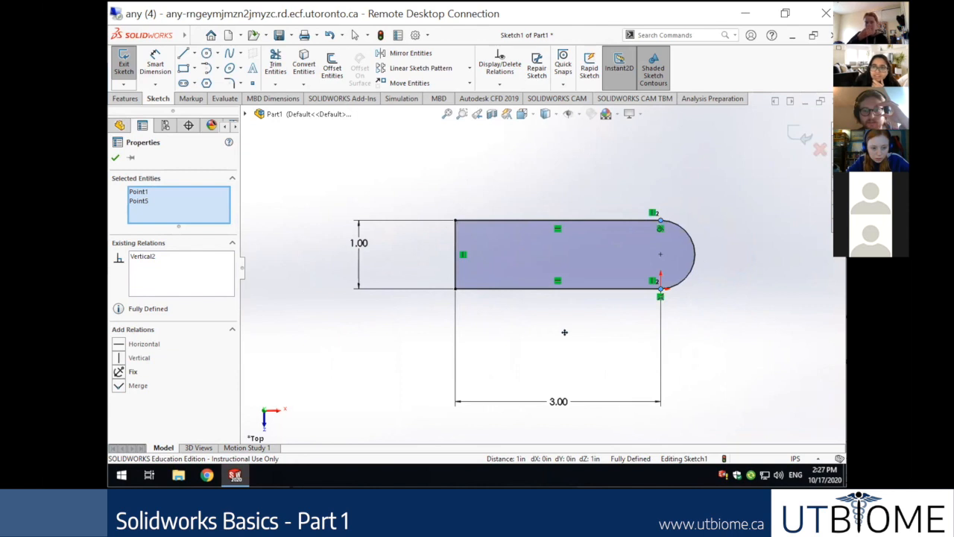
pyautogui.rightClick(528, 337)
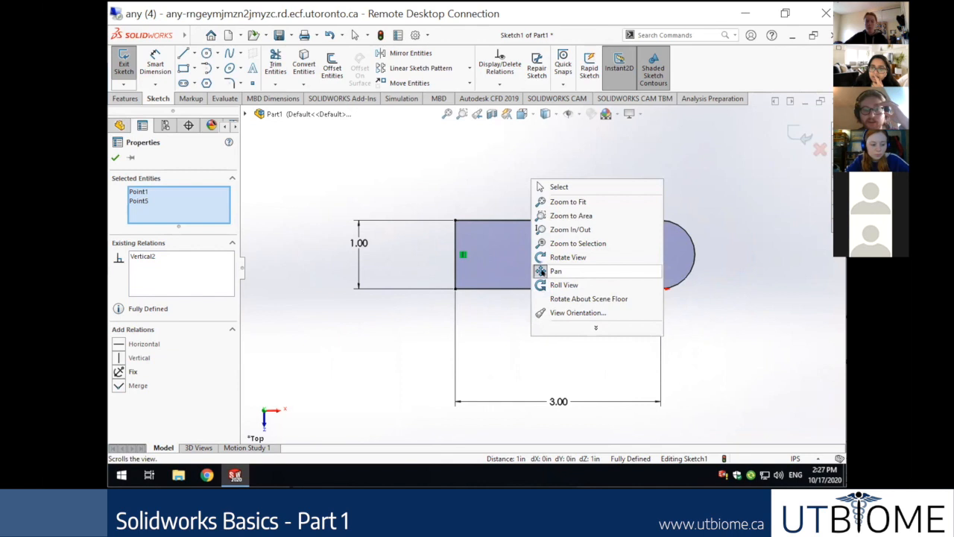
pyautogui.click(555, 272)
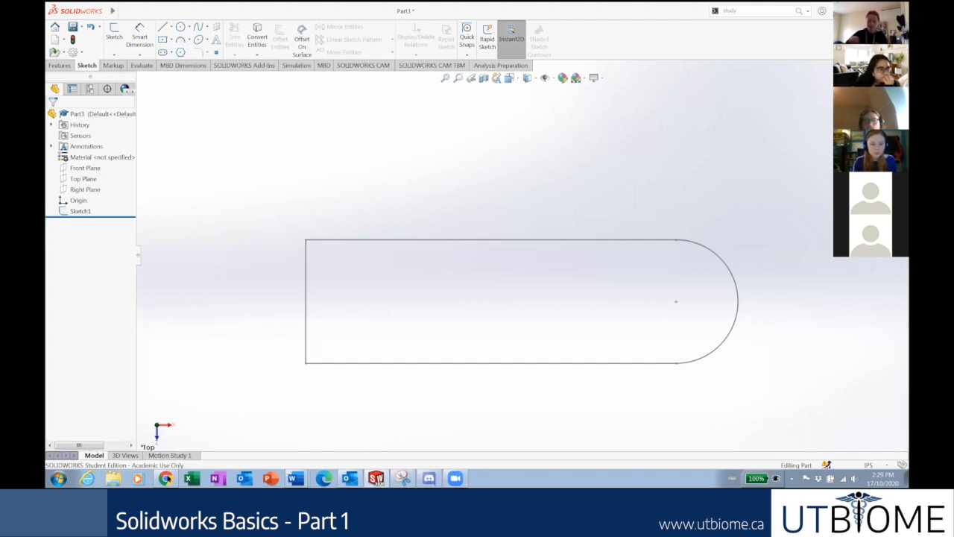
# Review the Useful Tool slide, then clear the old study text from the command search.
pyautogui.click(168, 479)
pyautogui.scroll(-2, 102, 307)
pyautogui.scroll(-5, 103, 306)
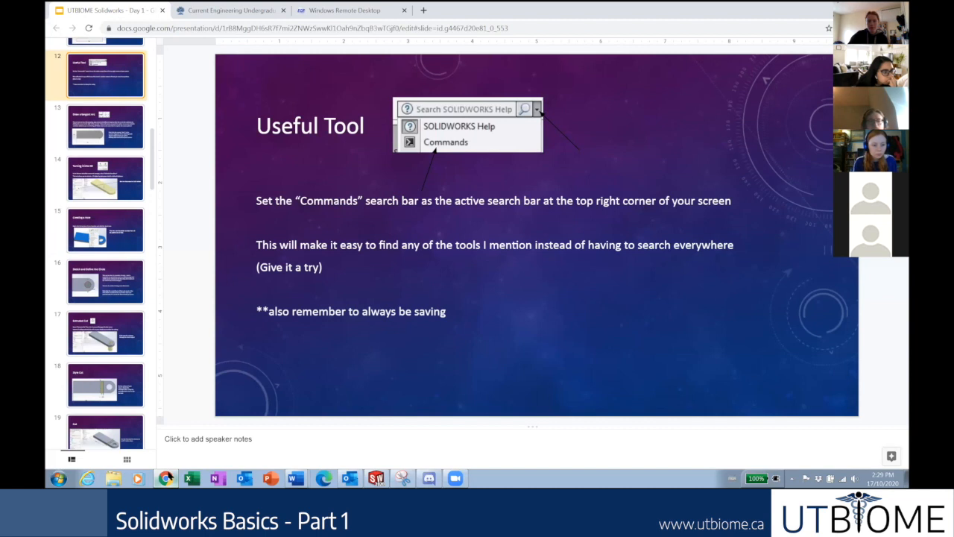
pyautogui.click(170, 477)
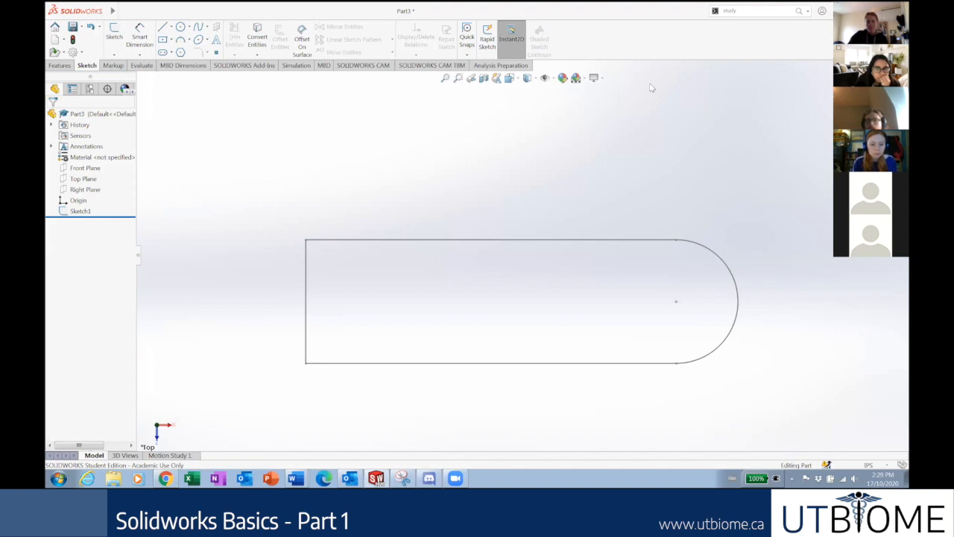
pyautogui.click(749, 10)
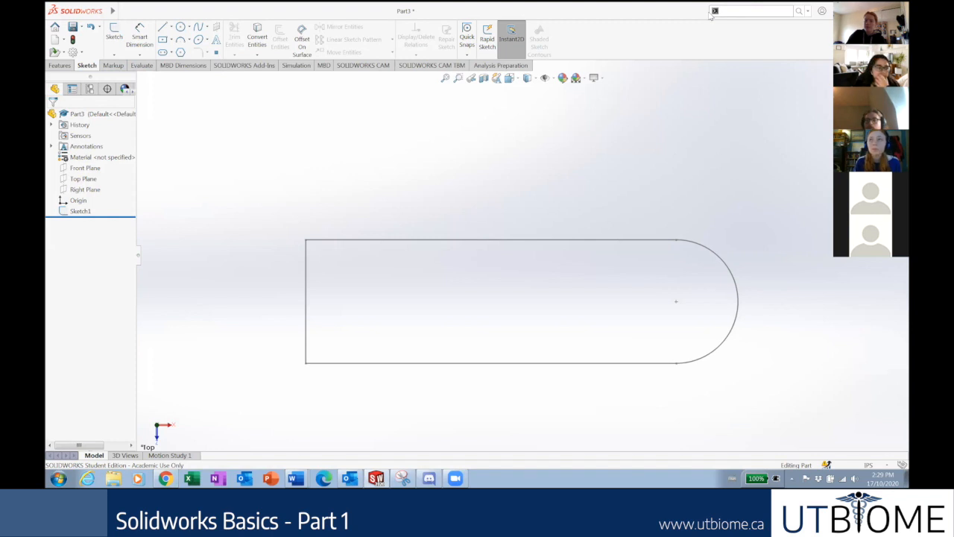
pyautogui.click(762, 70)
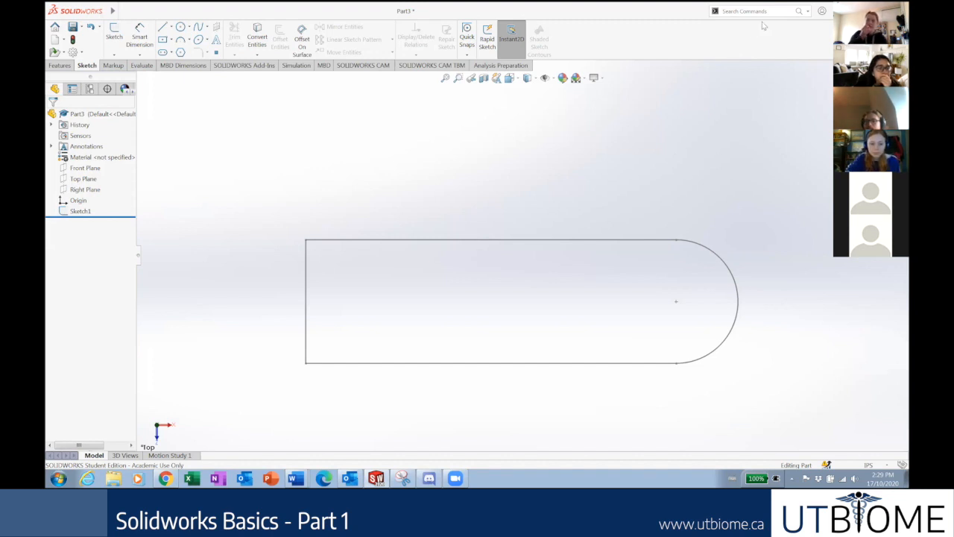
# Set the search scope to Commands and search for 'split'.
pyautogui.click(807, 11)
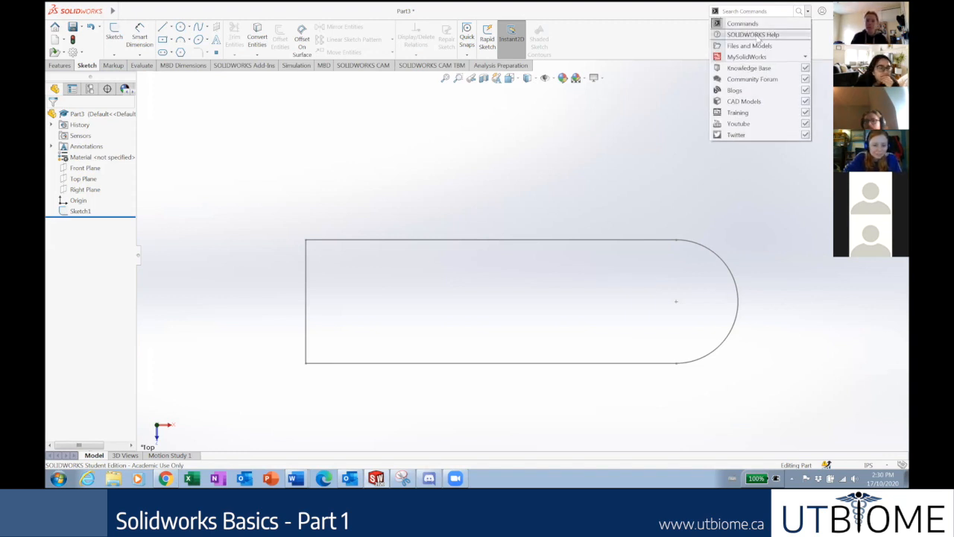
pyautogui.click(755, 35)
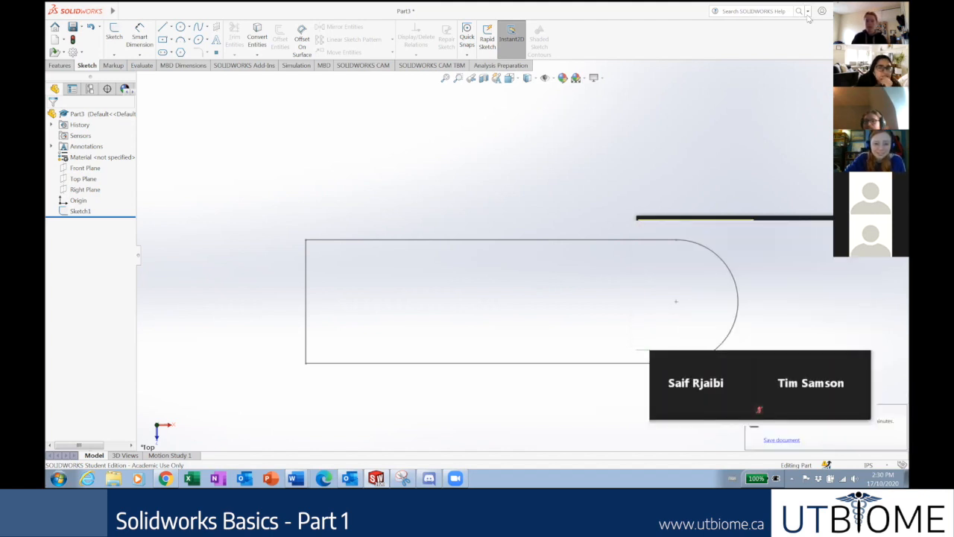
pyautogui.click(807, 12)
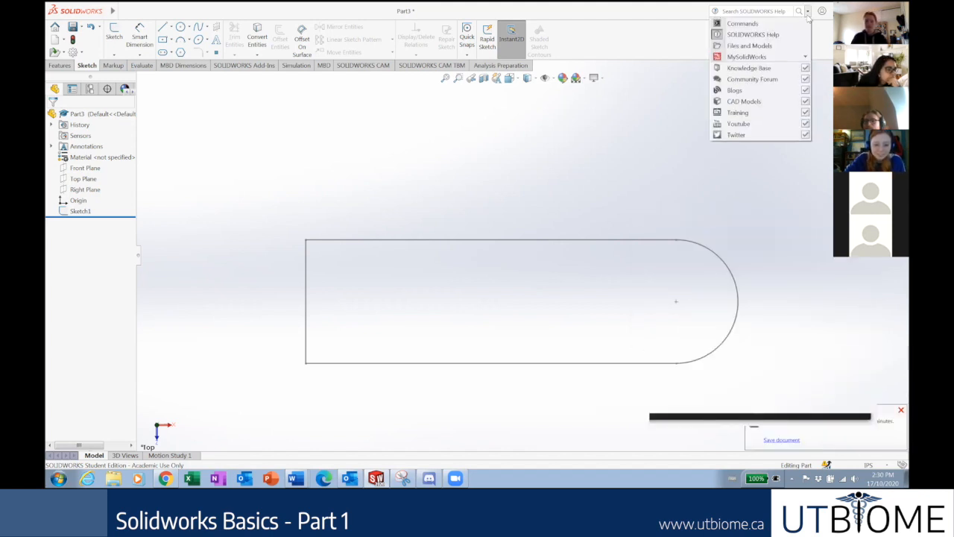
pyautogui.click(749, 23)
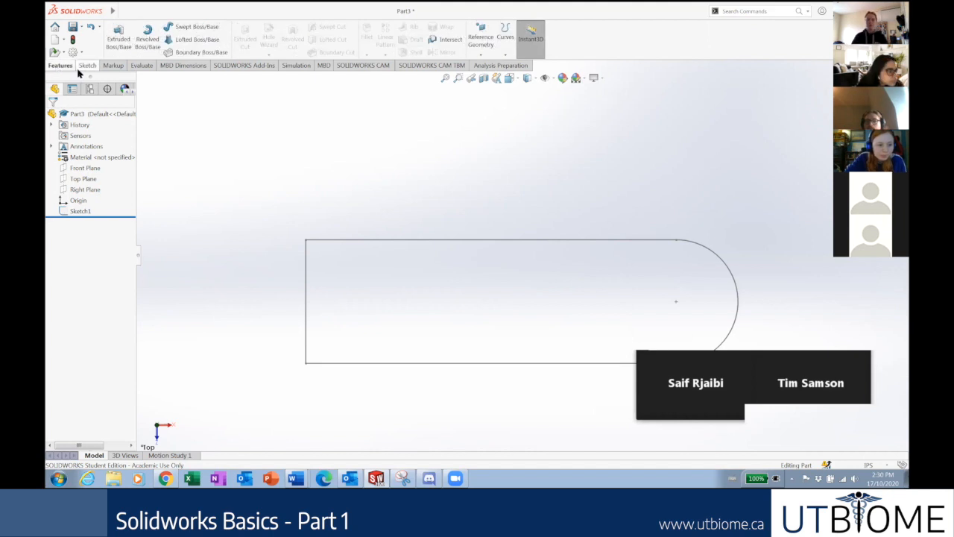
pyautogui.click(750, 12)
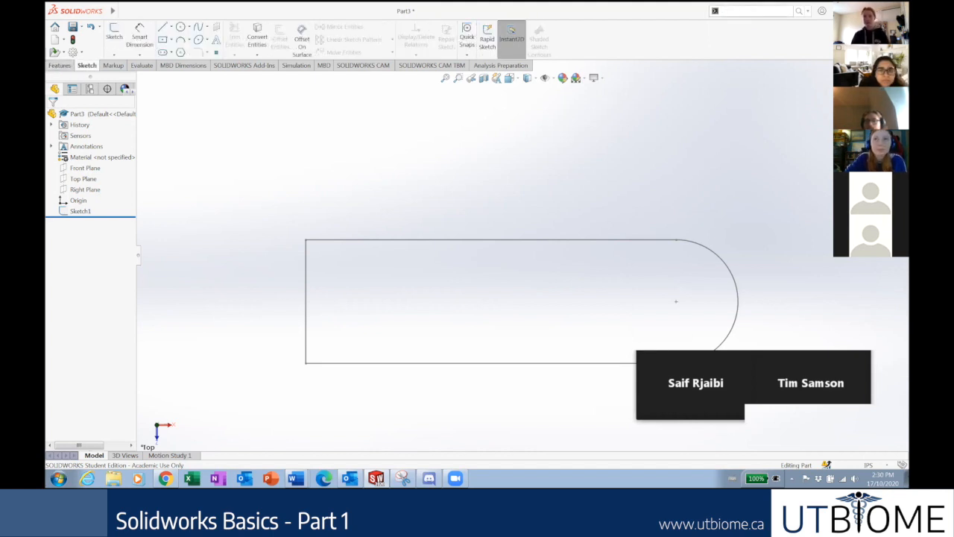
pyautogui.write('split')
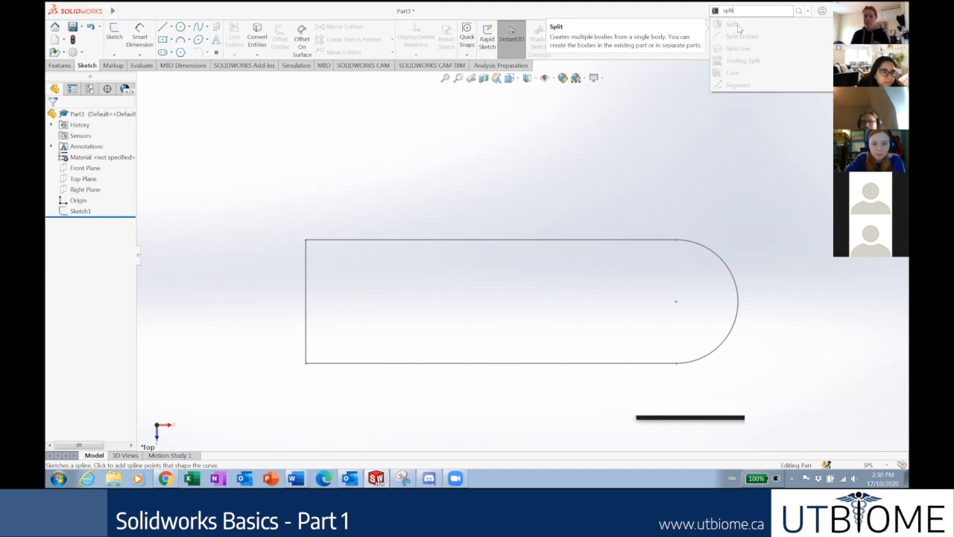
# Search commands for 'extr' and launch Extruded Boss/Base.
pyautogui.click(60, 65)
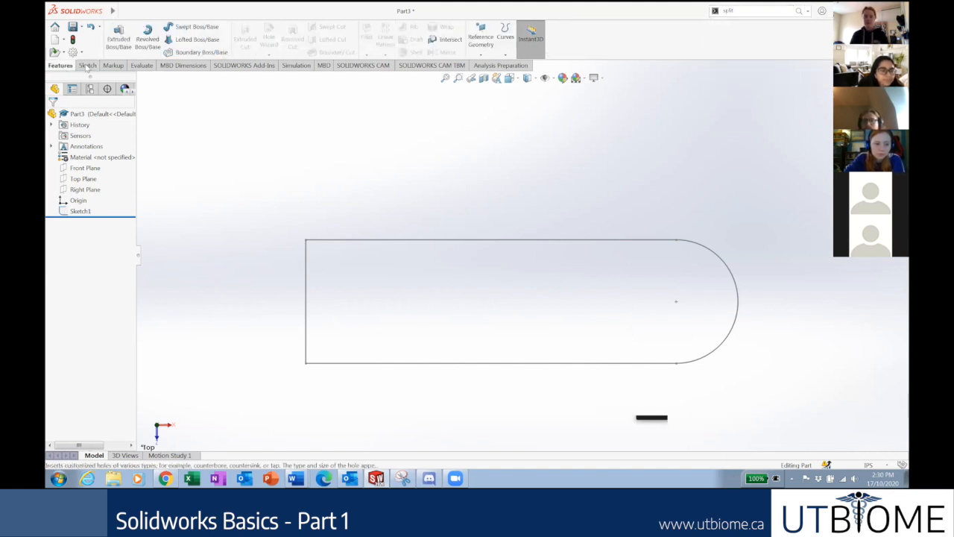
pyautogui.click(746, 14)
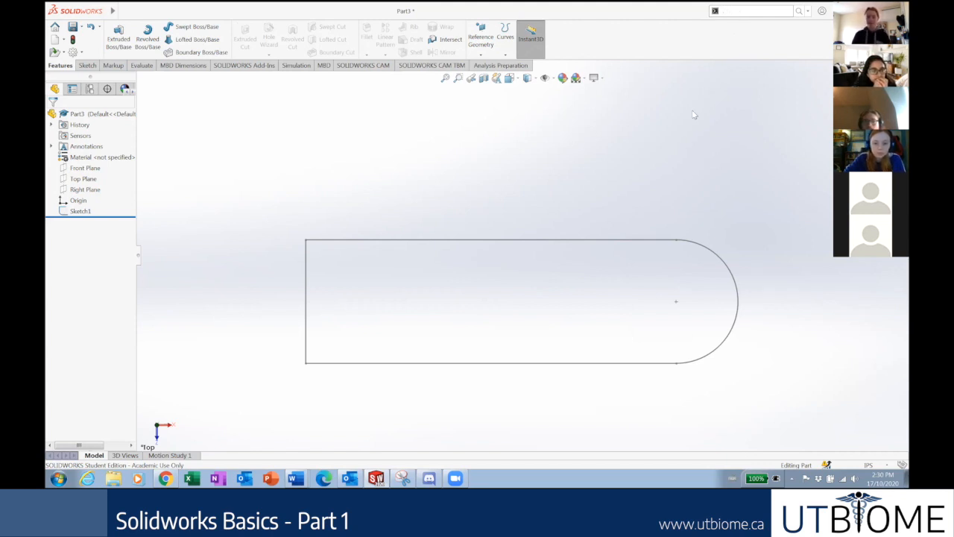
pyautogui.write('xtr')
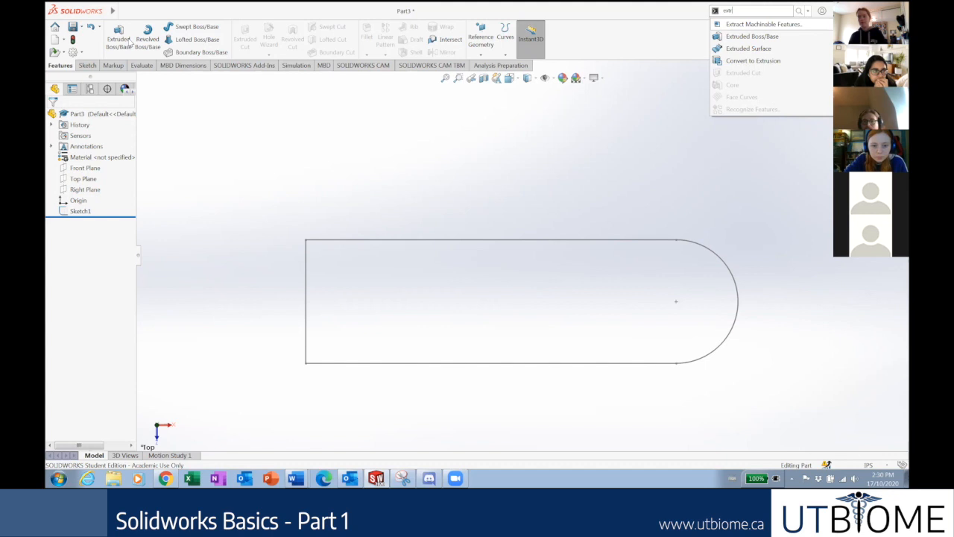
pyautogui.click(753, 36)
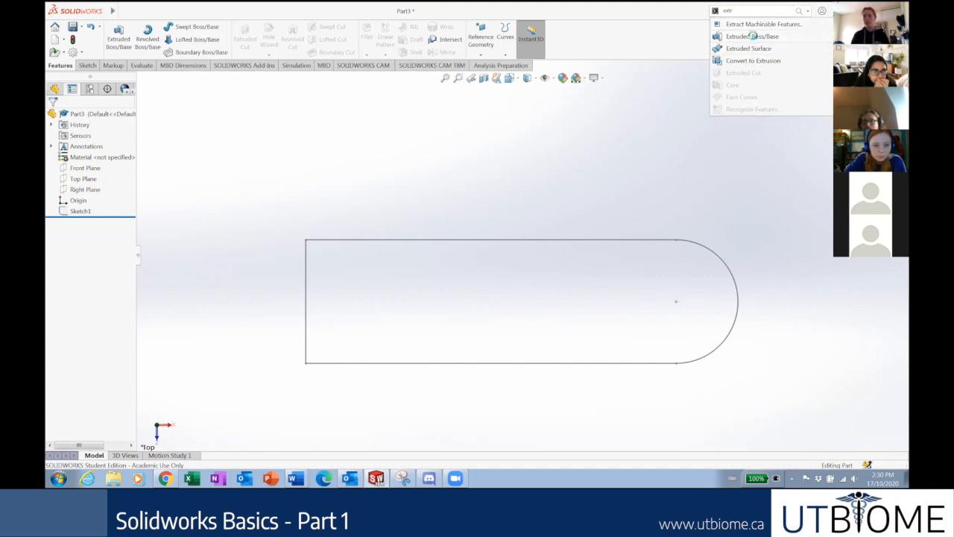
pyautogui.scroll(-3, 501, 267)
# Cancel the pending Extrude command.
pyautogui.scroll(4, 483, 267)
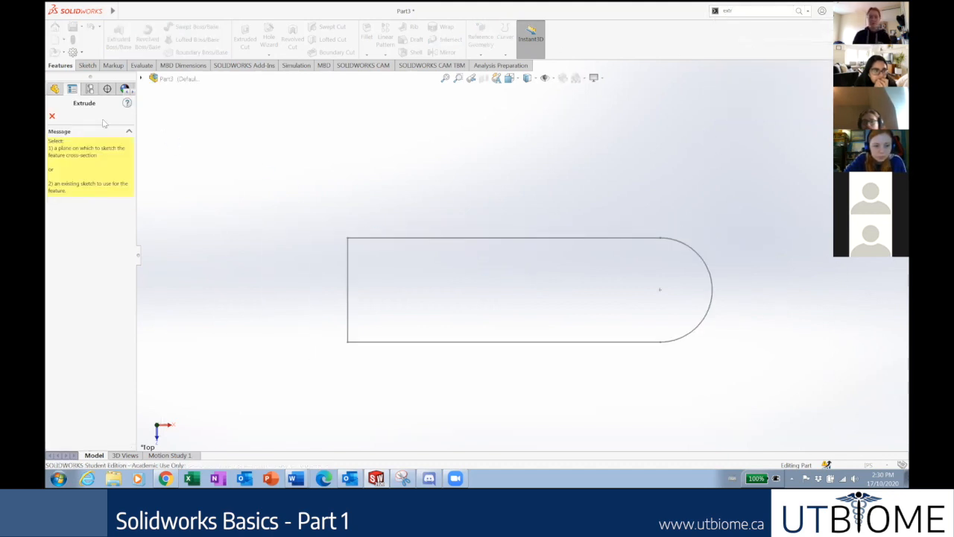
pyautogui.click(142, 78)
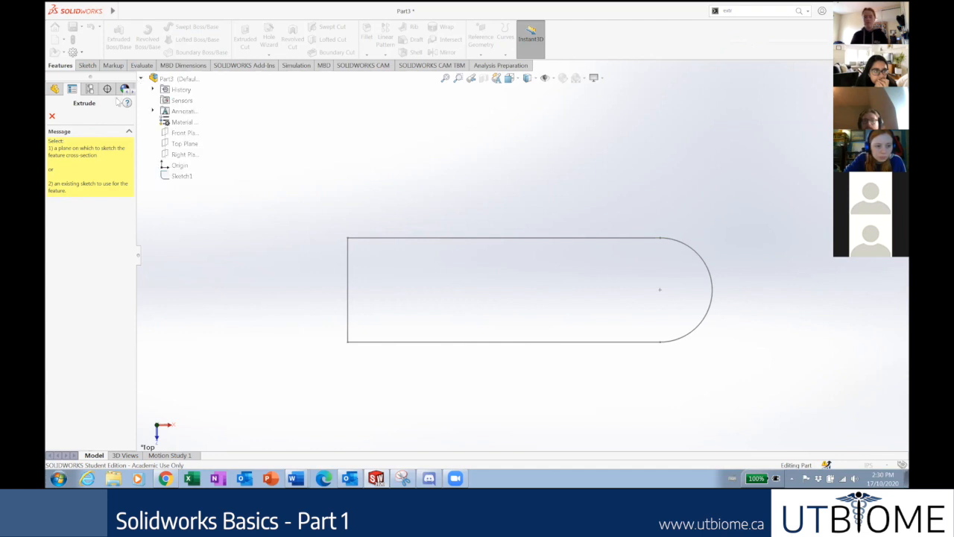
pyautogui.click(52, 116)
pyautogui.scroll(2, 460, 230)
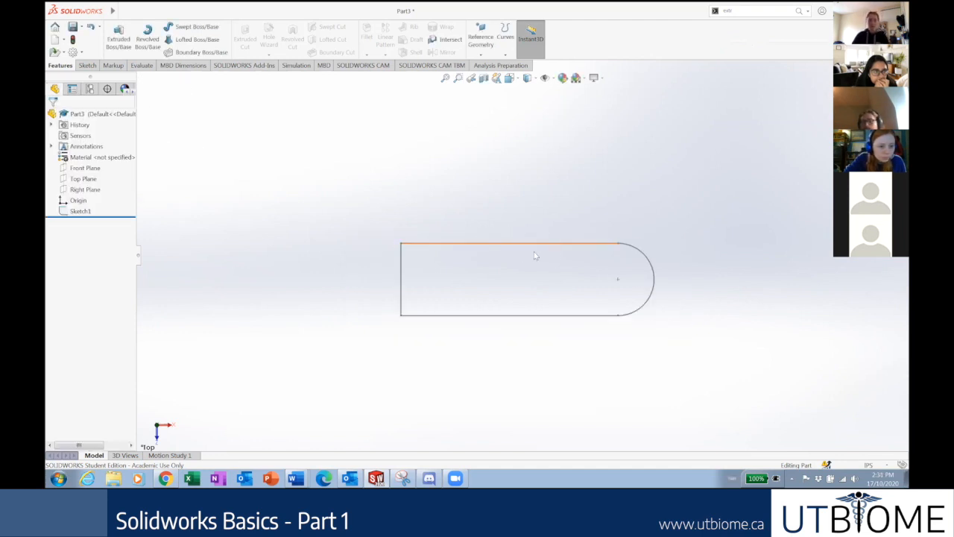
pyautogui.scroll(2, 545, 249)
pyautogui.scroll(-2, 588, 247)
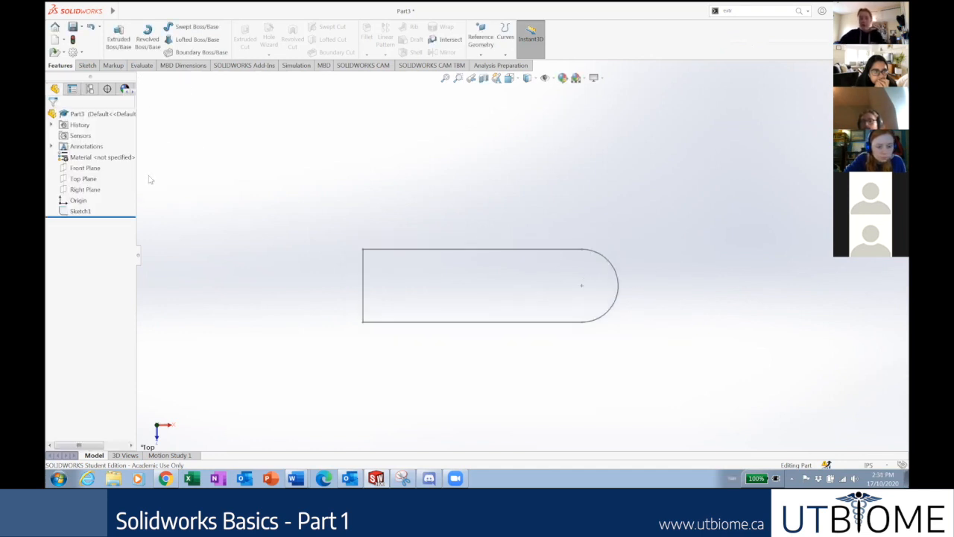
# Reopen Sketch1 for editing, try Extruded Boss/Base again, then cancel its preview with Esc.
pyautogui.rightClick(82, 212)
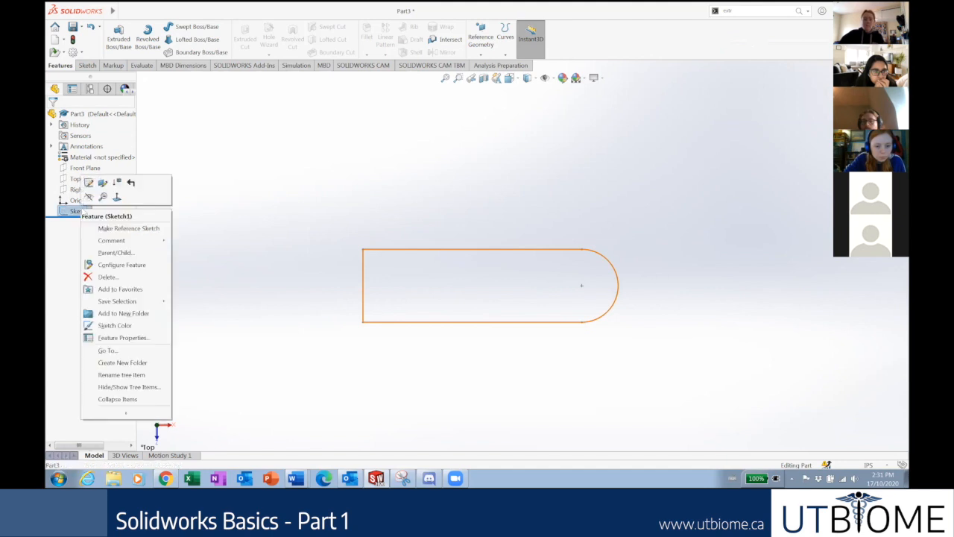
pyautogui.click(158, 163)
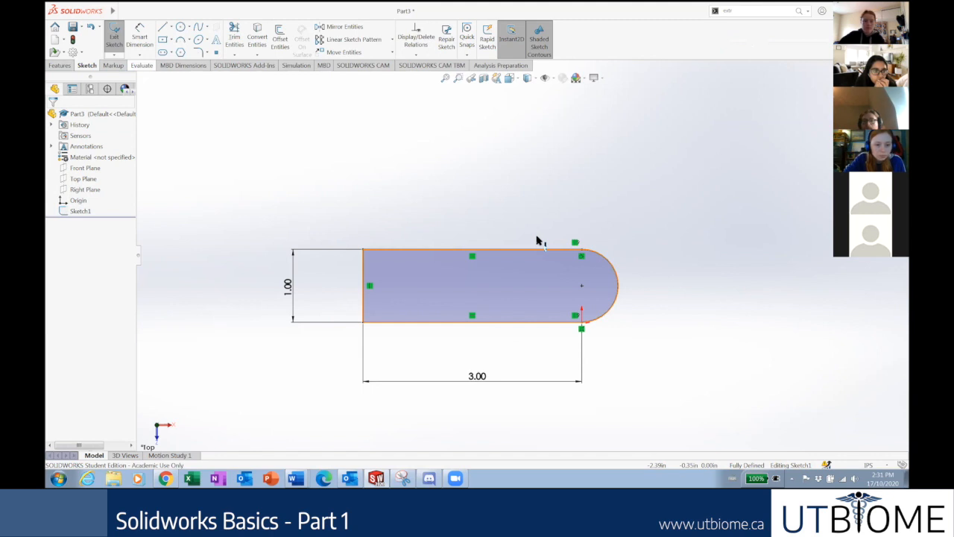
pyautogui.click(59, 65)
pyautogui.click(117, 37)
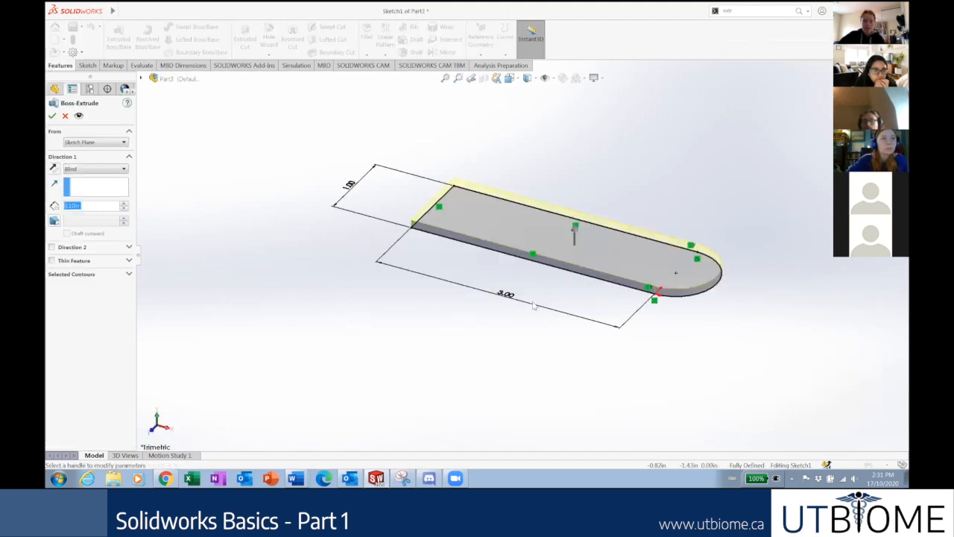
pyautogui.scroll(4, 587, 249)
pyautogui.scroll(-2, 628, 228)
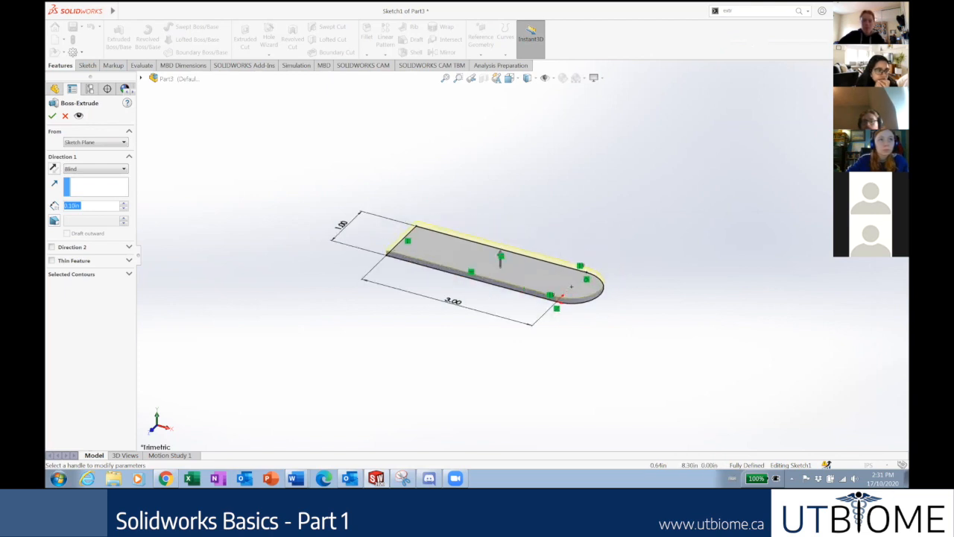
pyautogui.press('Escape')
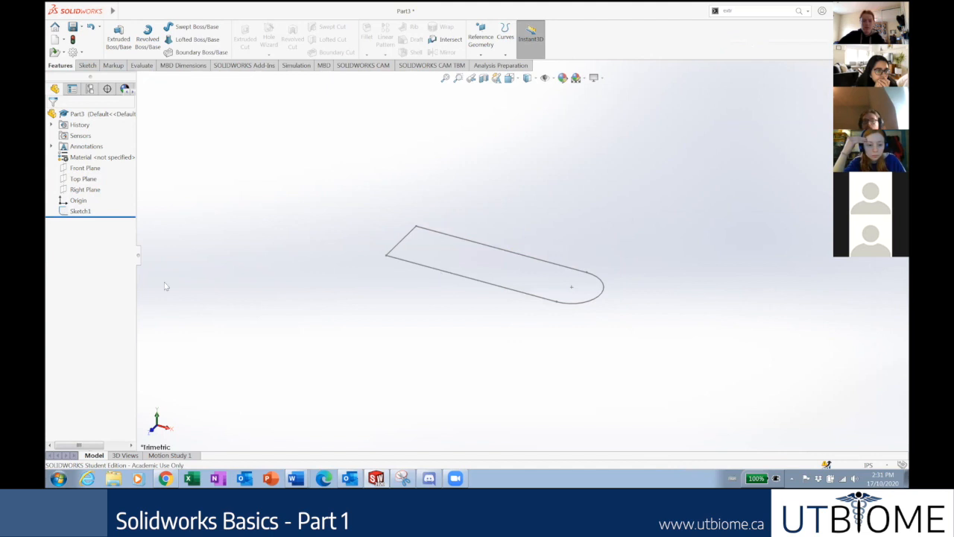
# Start an Extruded Boss/Base on the slot sketch, then cancel that first attempt.
pyautogui.click(88, 66)
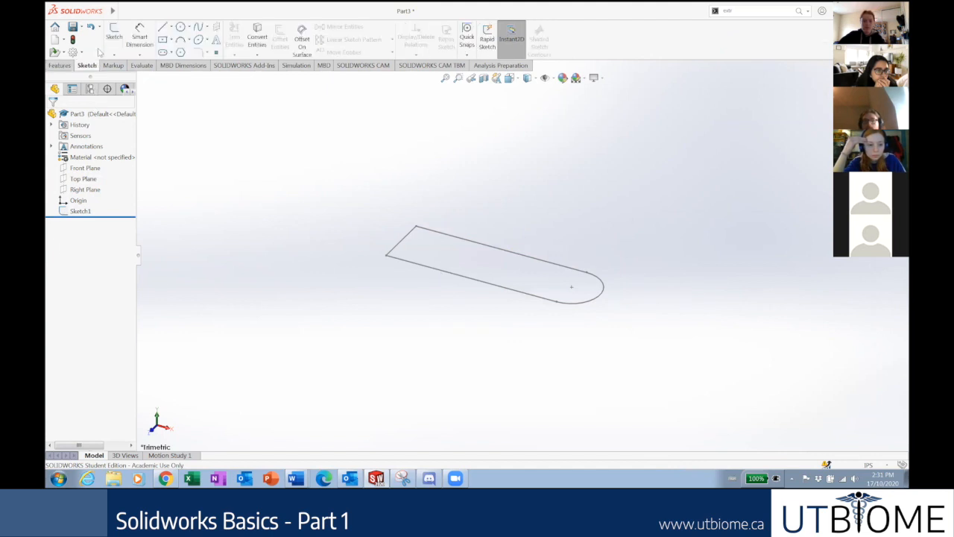
pyautogui.click(58, 66)
pyautogui.click(119, 36)
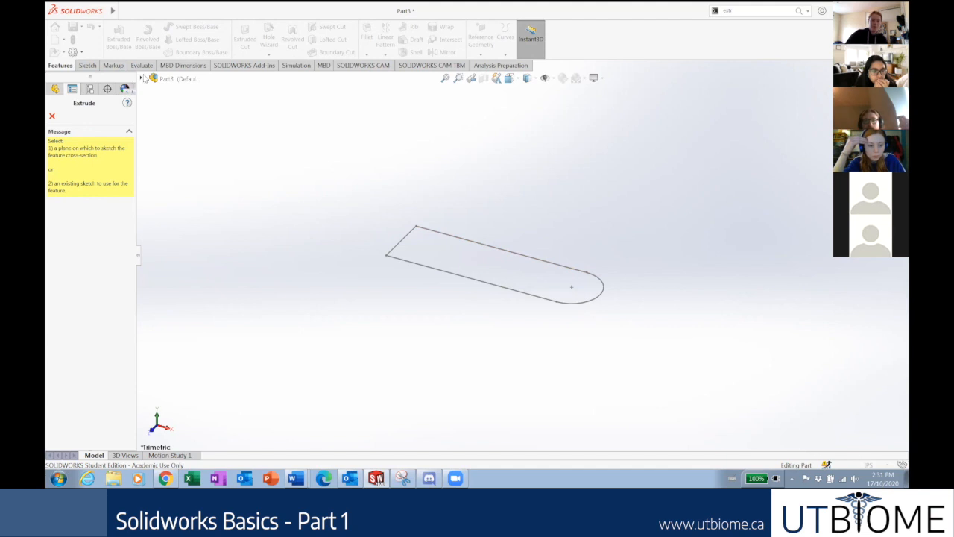
pyautogui.click(520, 293)
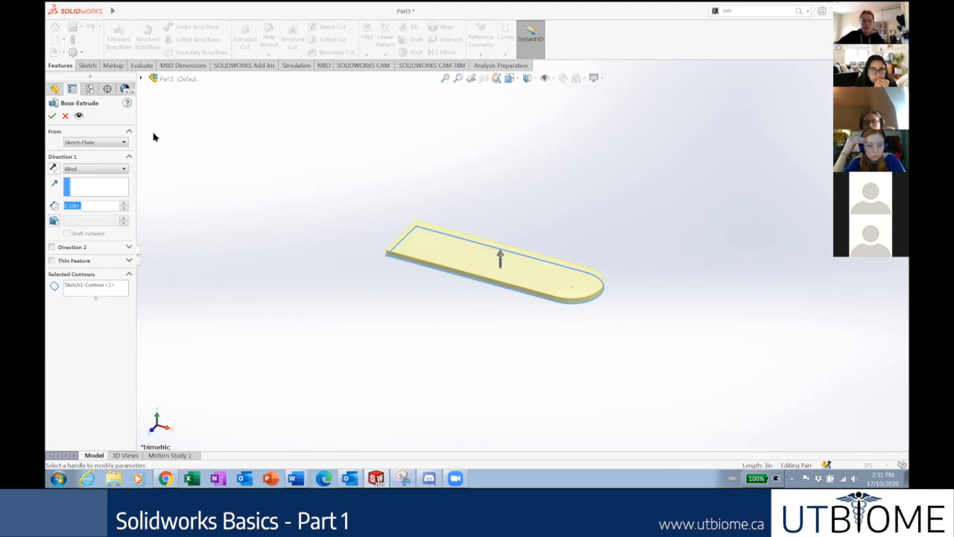
pyautogui.click(65, 115)
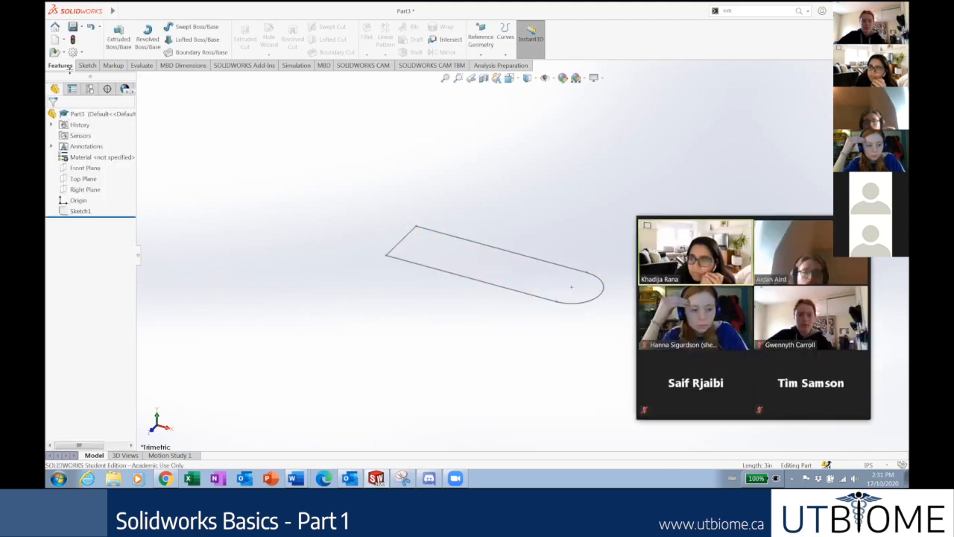
# Restart Extruded Boss/Base and pick Sketch1 from the flyout tree as the profile.
pyautogui.click(118, 35)
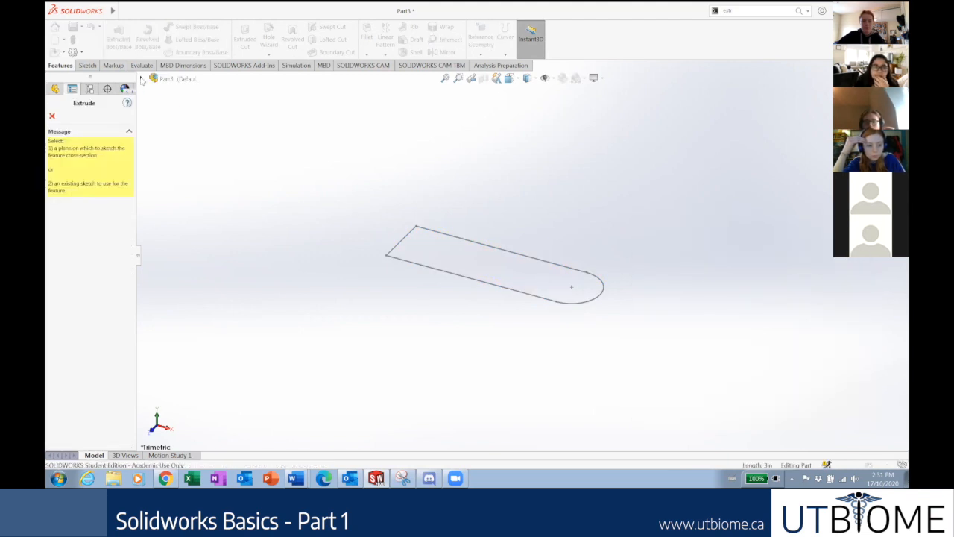
pyautogui.click(143, 79)
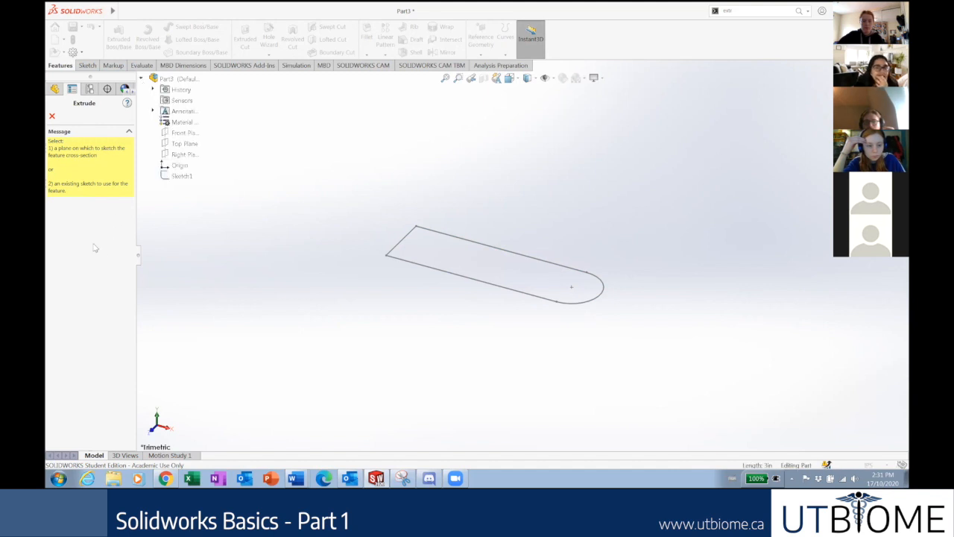
pyautogui.click(140, 78)
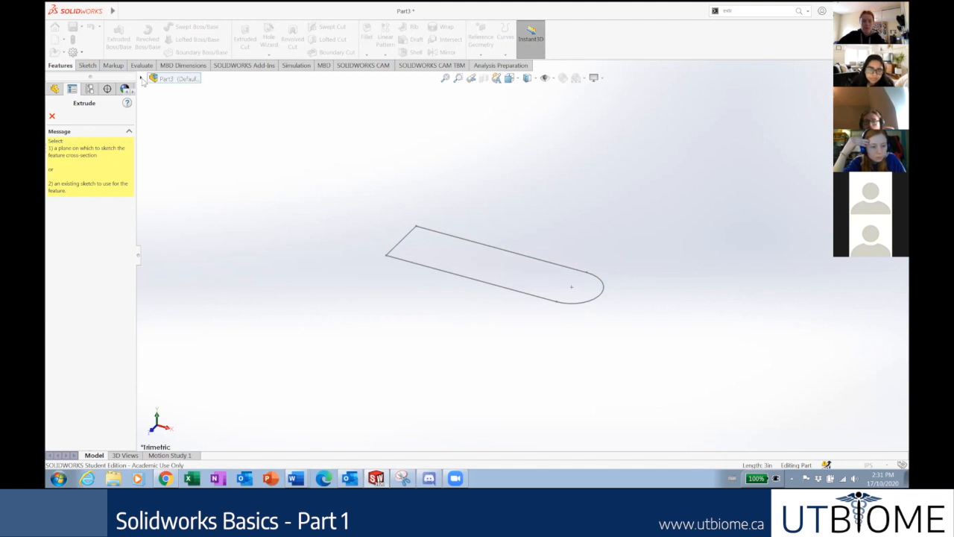
pyautogui.click(142, 78)
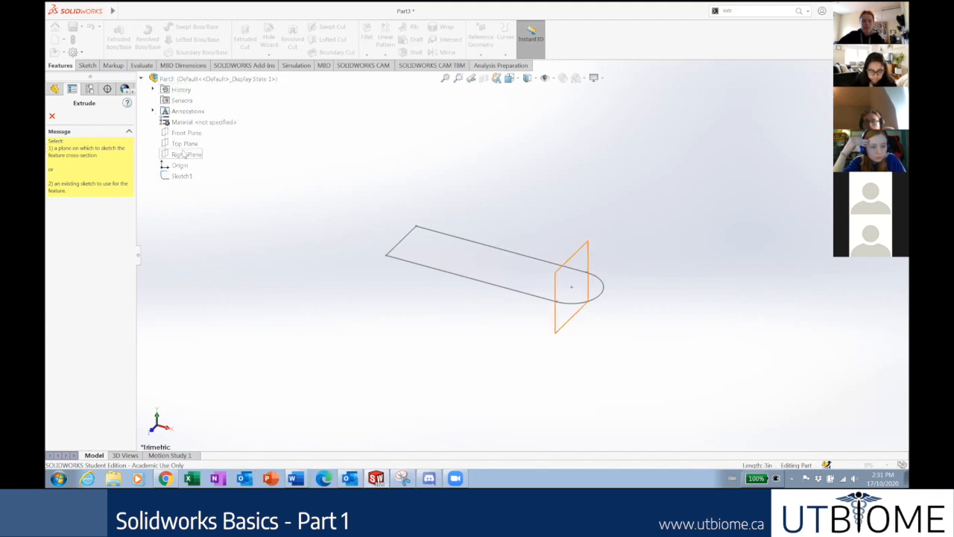
pyautogui.click(182, 176)
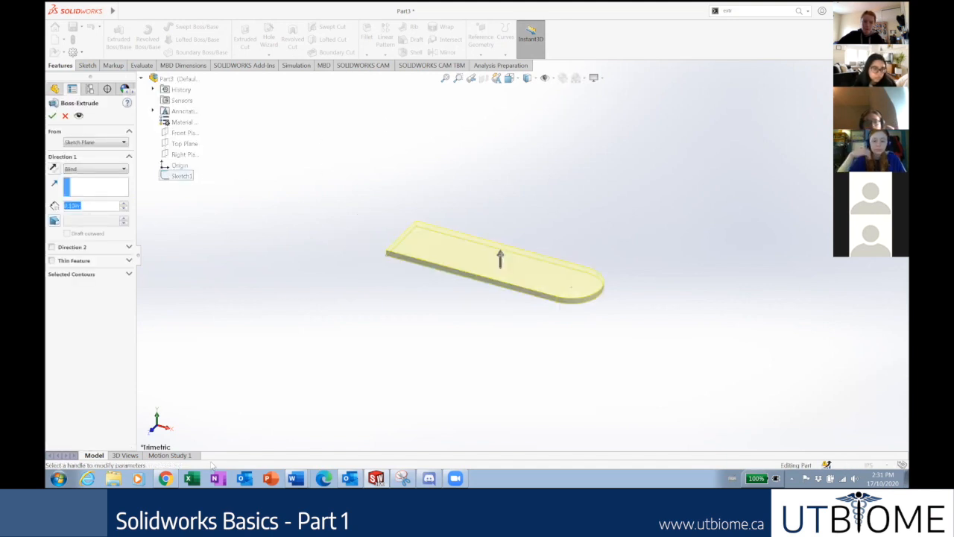
pyautogui.click(166, 478)
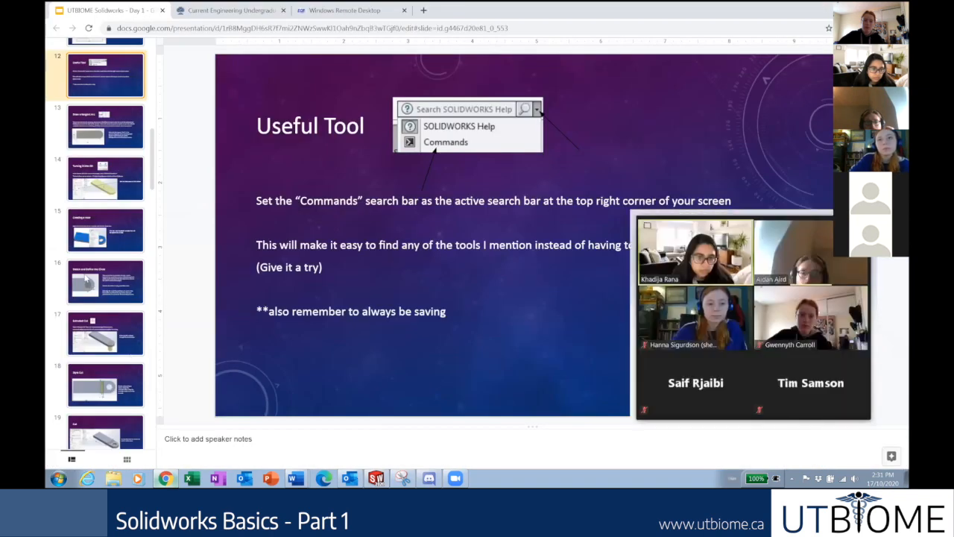
pyautogui.click(98, 186)
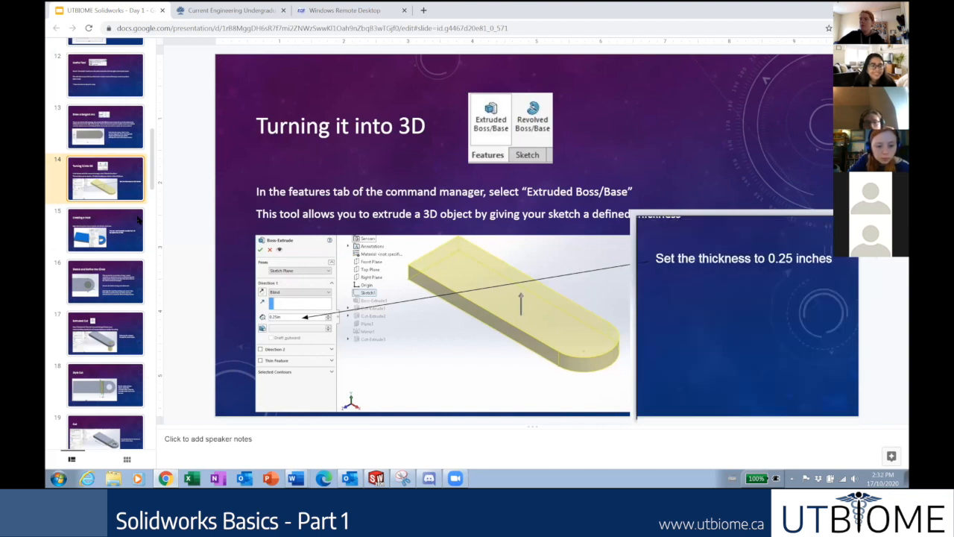
pyautogui.click(110, 231)
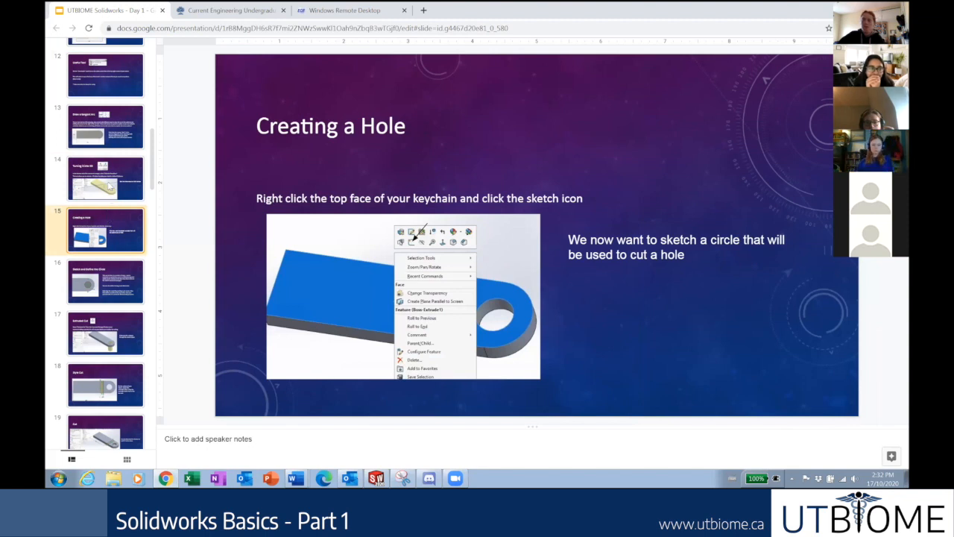
pyautogui.click(125, 286)
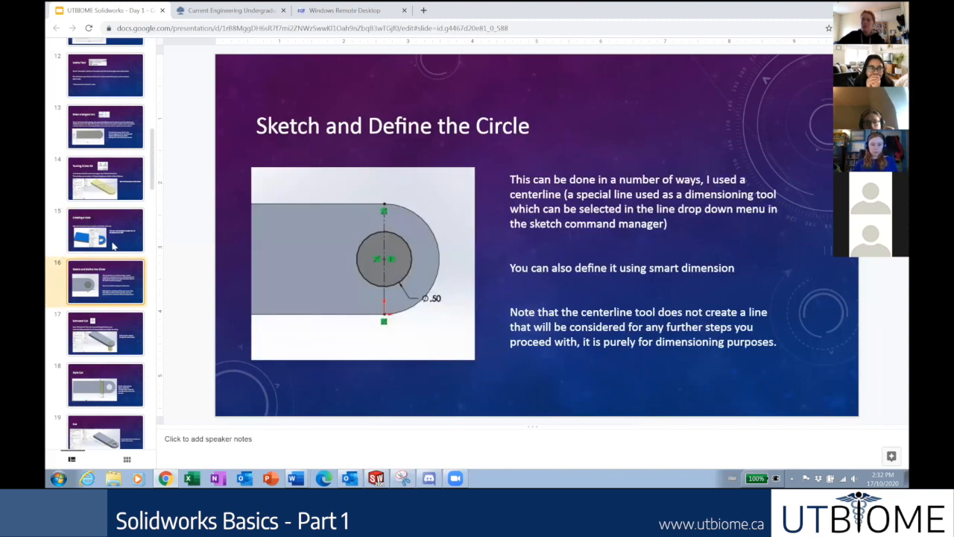
pyautogui.click(112, 239)
pyautogui.click(108, 179)
pyautogui.click(111, 149)
pyautogui.click(116, 183)
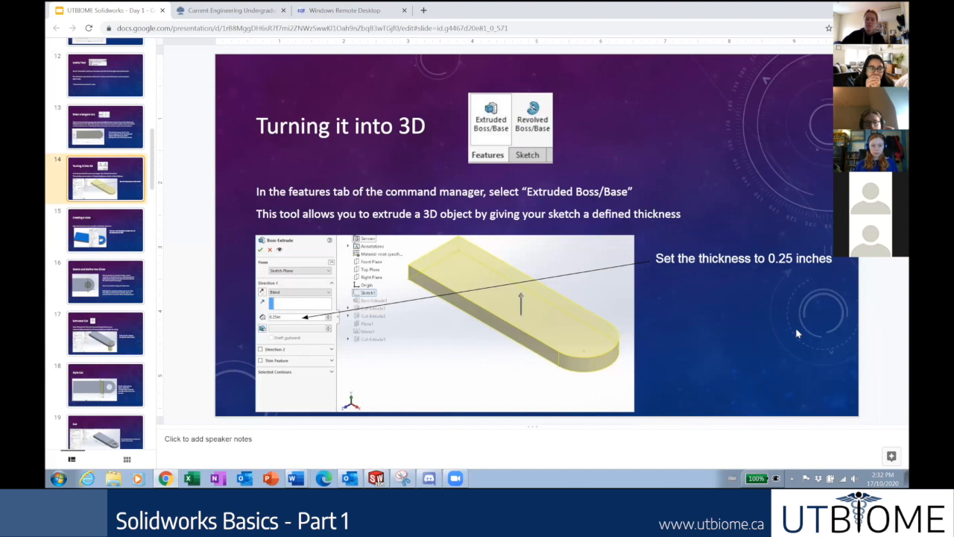
pyautogui.scroll(-1, 75, 317)
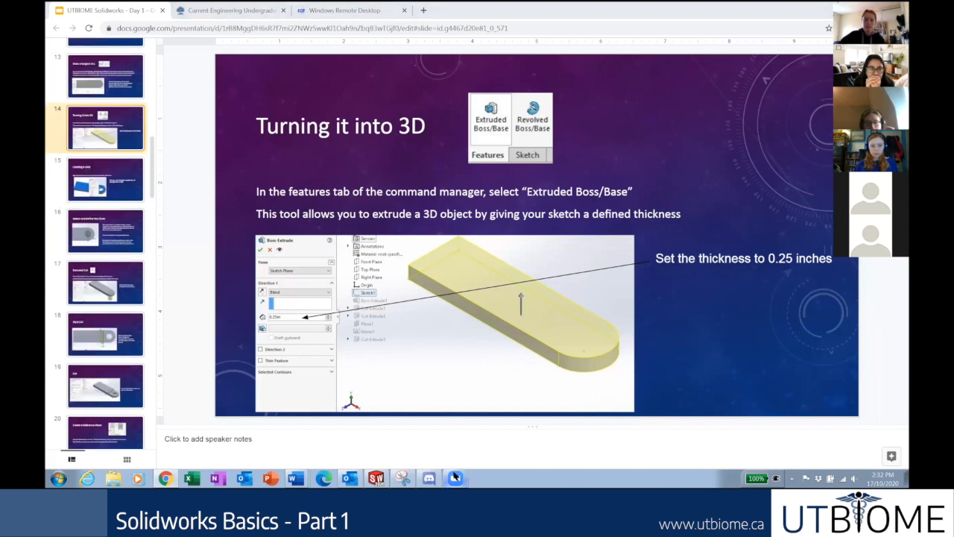
pyautogui.click(905, 478)
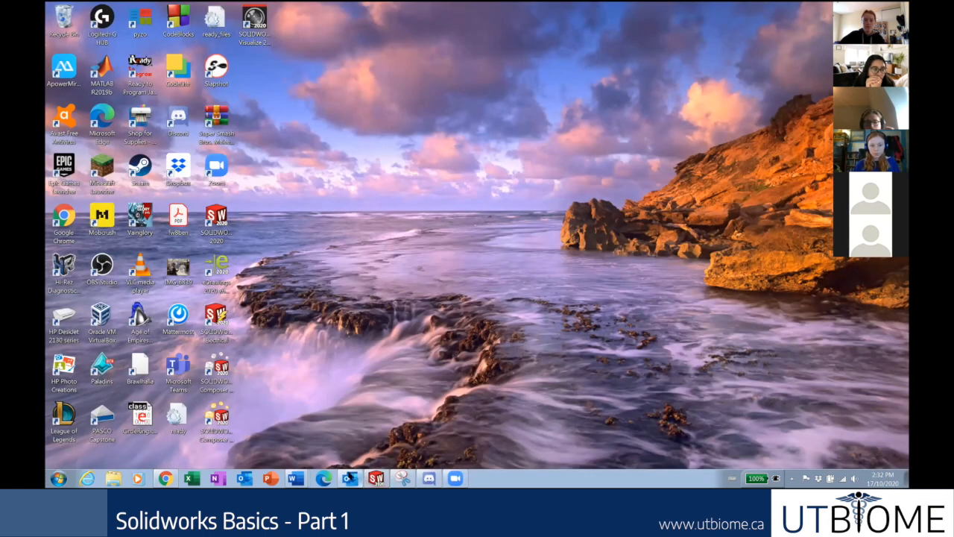
pyautogui.moveTo(384, 467)
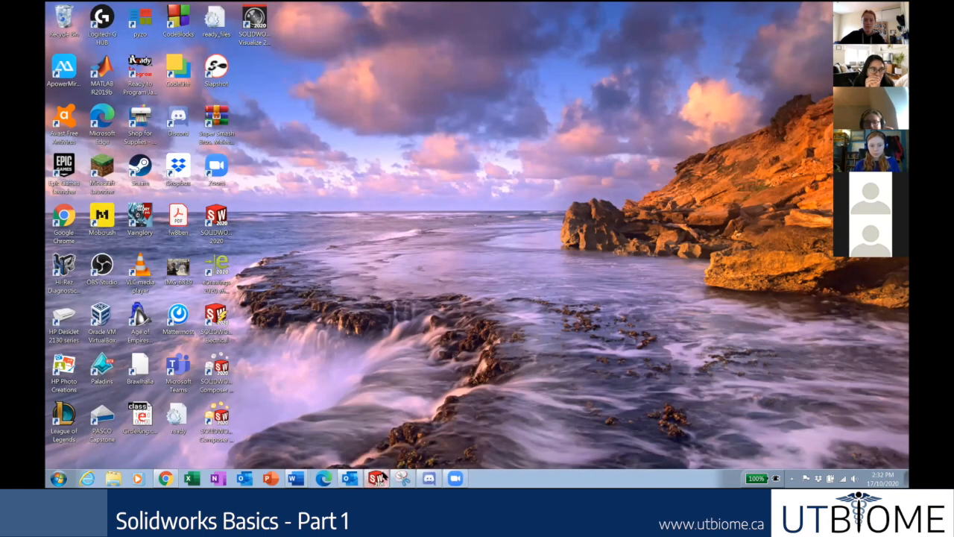
pyautogui.click(381, 471)
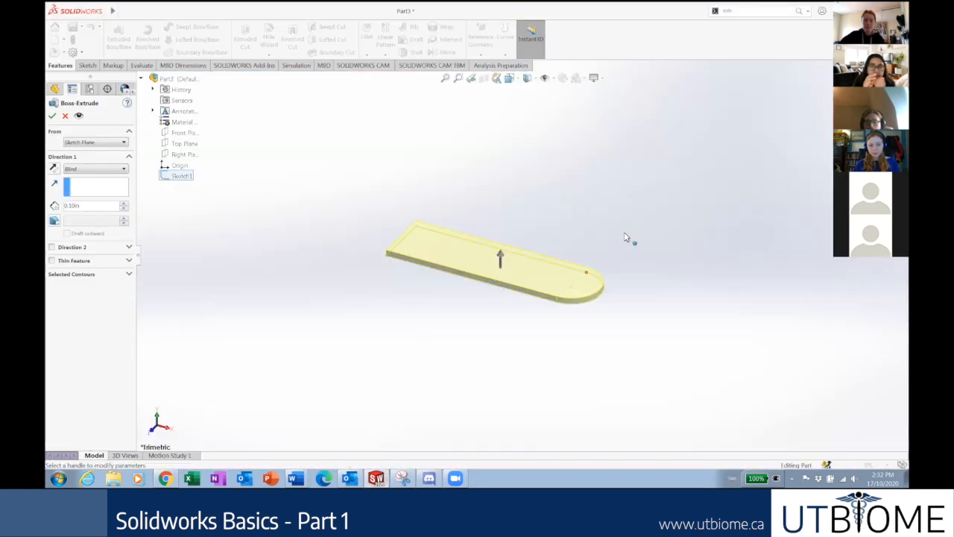
# Keep the Blind end condition and set the extrusion depth to 0.25 in.
pyautogui.click(91, 170)
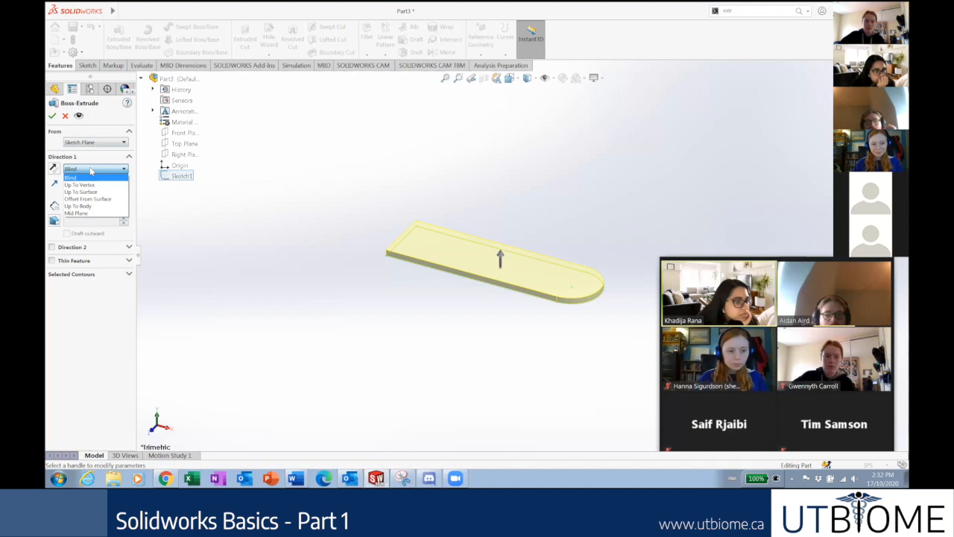
pyautogui.click(91, 170)
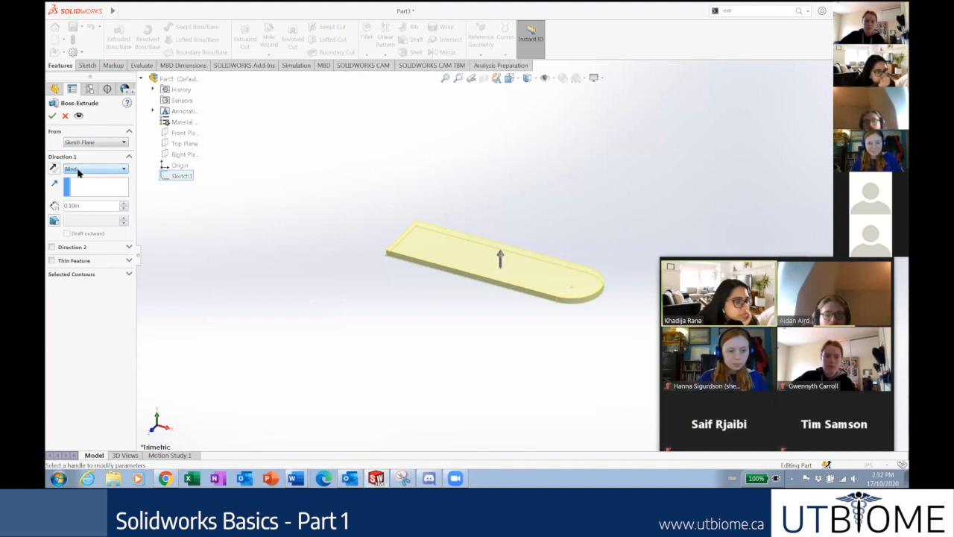
pyautogui.click(89, 207)
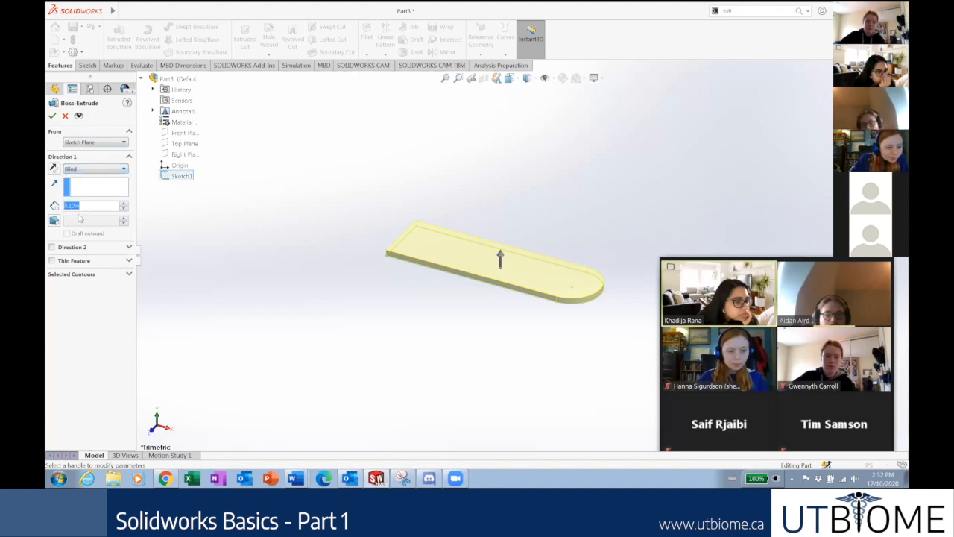
pyautogui.write('0.25')
pyautogui.click(92, 320)
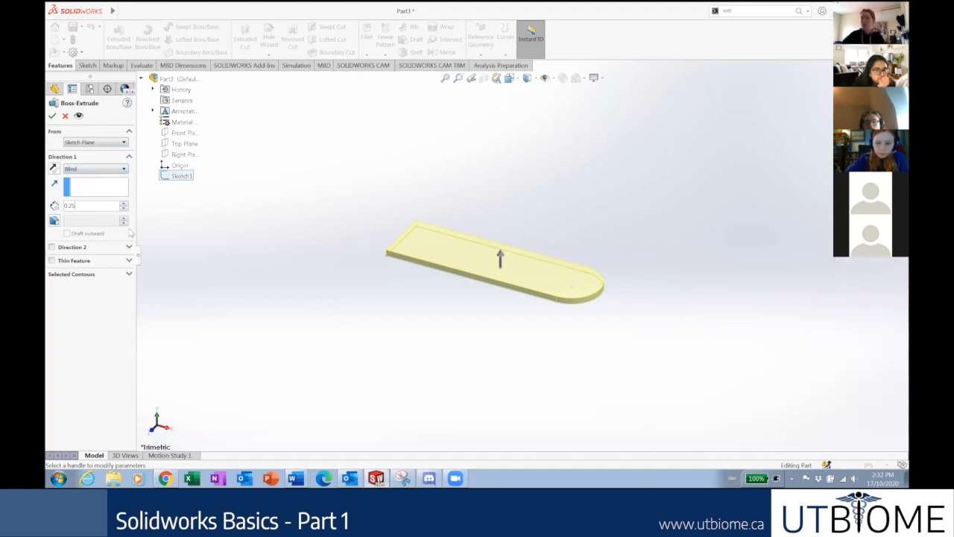
# Confirm Blind stays selected and orbit to inspect the thicker plate preview.
pyautogui.click(84, 169)
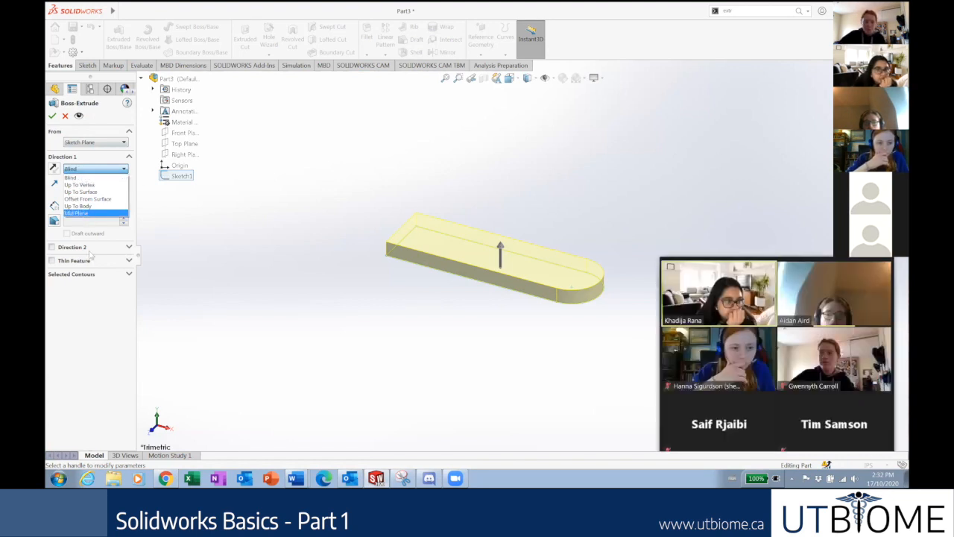
pyautogui.click(111, 336)
pyautogui.scroll(-4, 573, 291)
pyautogui.moveTo(560, 273); pyautogui.dragTo(539, 229, button='middle')
pyautogui.moveTo(448, 213); pyautogui.dragTo(434, 244, button='middle')
pyautogui.scroll(3, 331, 335)
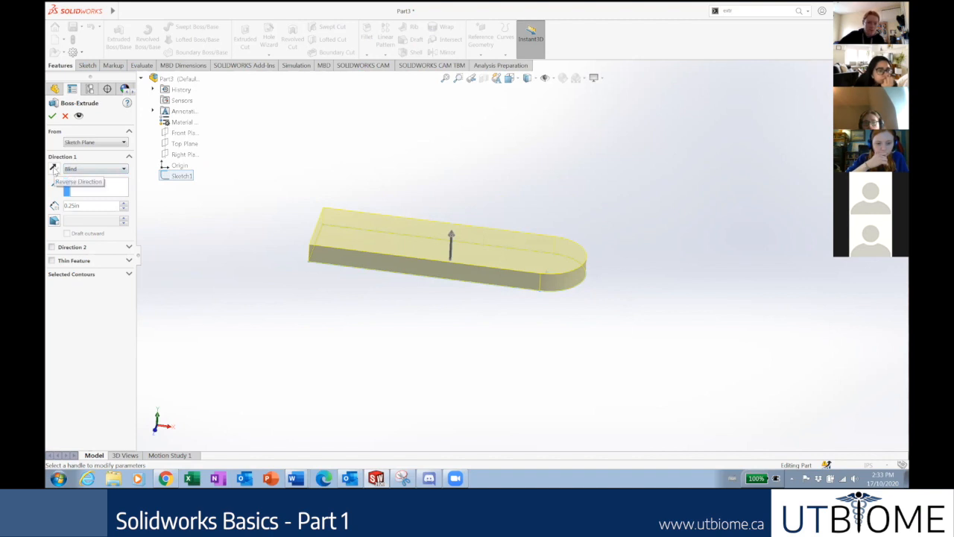
pyautogui.click(54, 171)
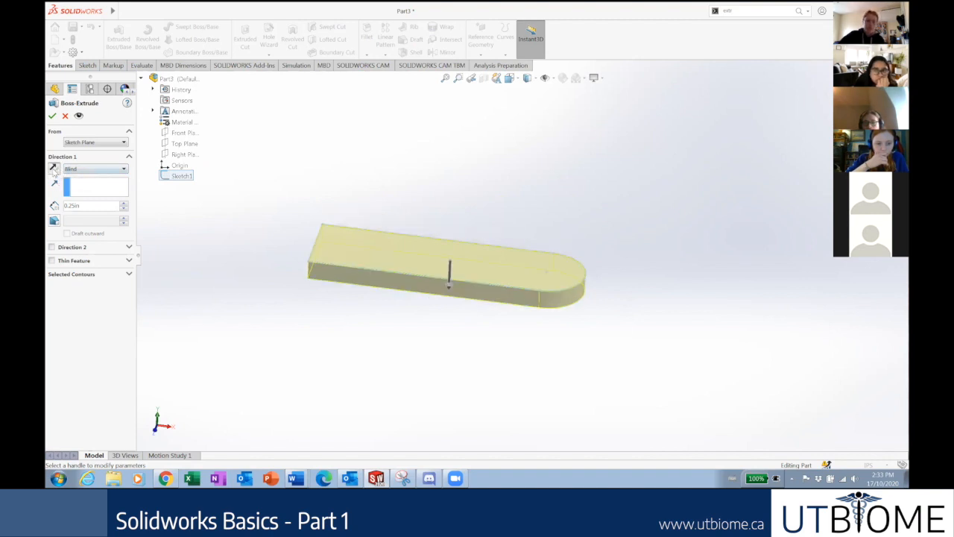
pyautogui.click(53, 171)
pyautogui.click(54, 170)
pyautogui.click(53, 171)
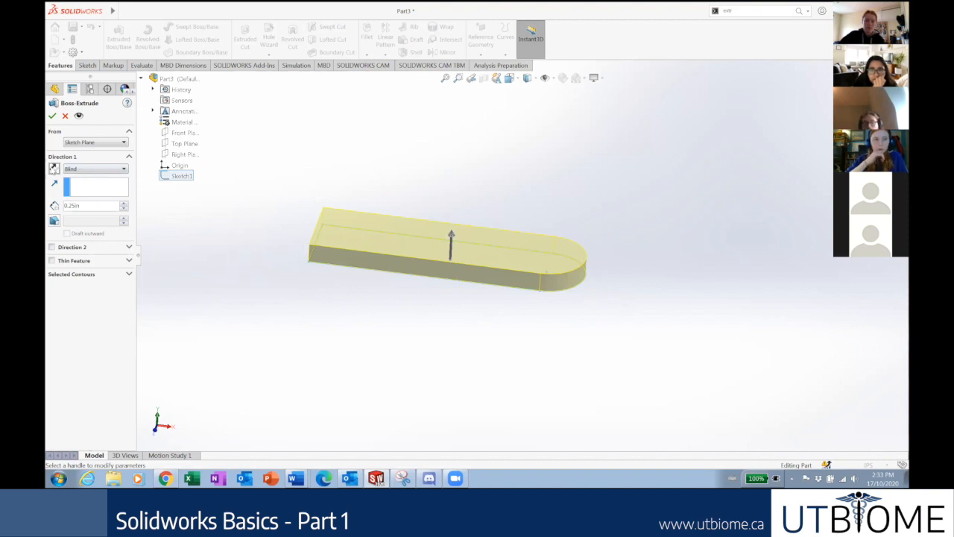
pyautogui.click(83, 169)
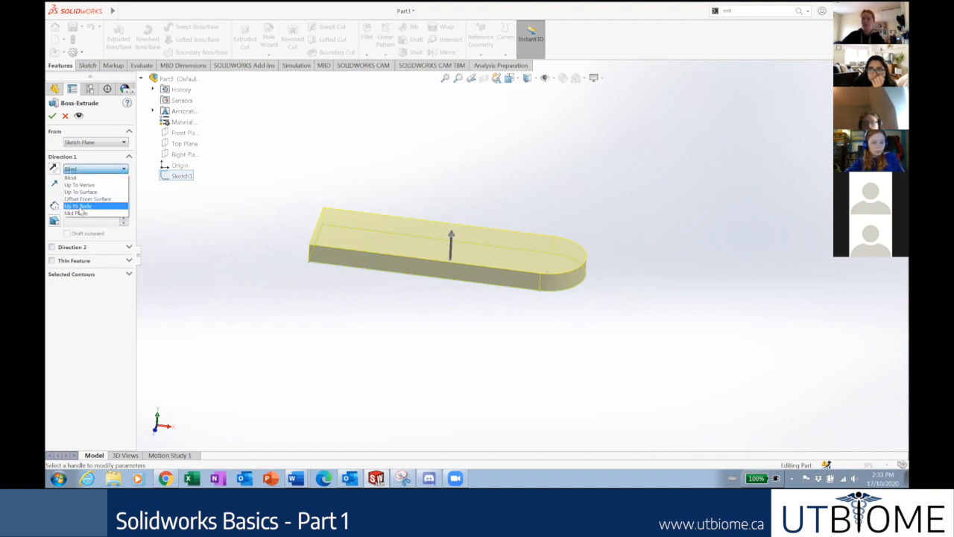
pyautogui.click(103, 334)
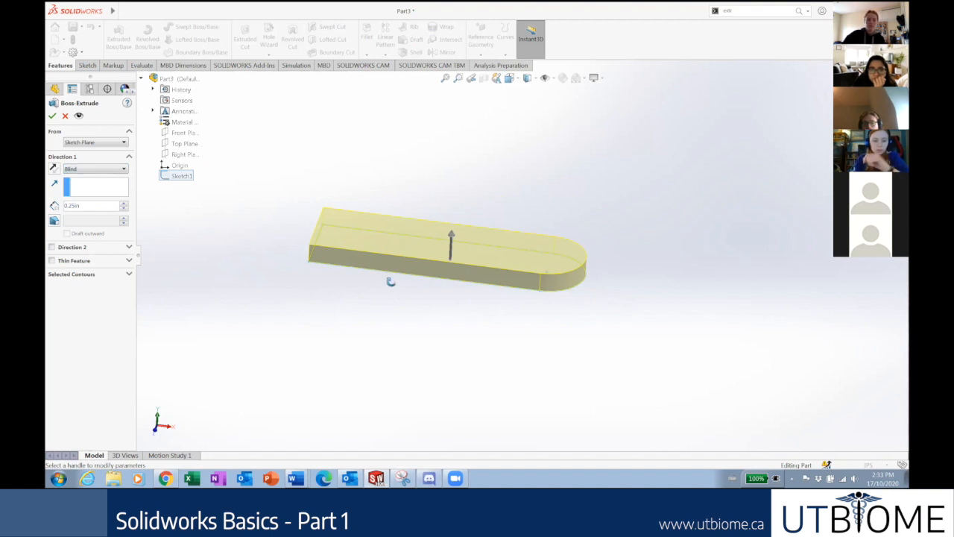
pyautogui.moveTo(391, 281); pyautogui.dragTo(405, 247, button='middle')
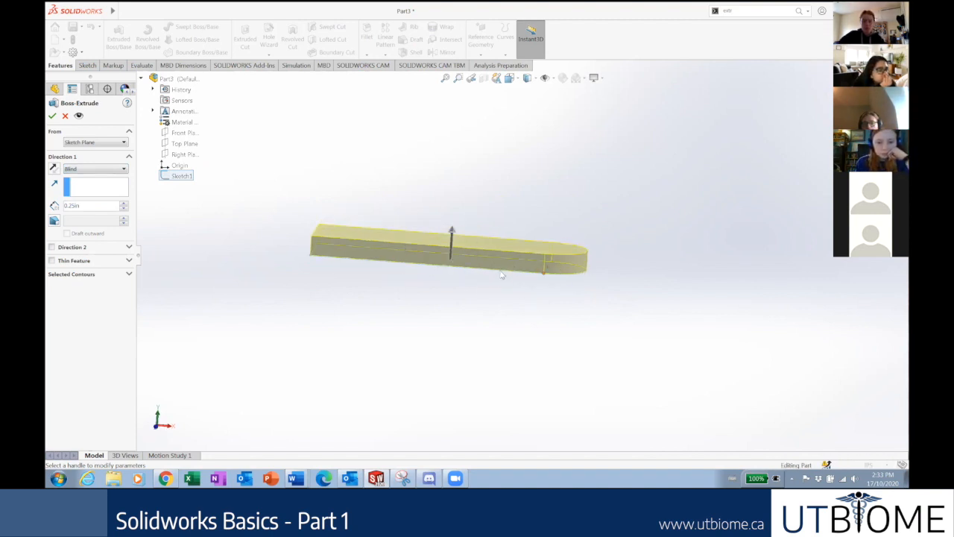
pyautogui.click(73, 170)
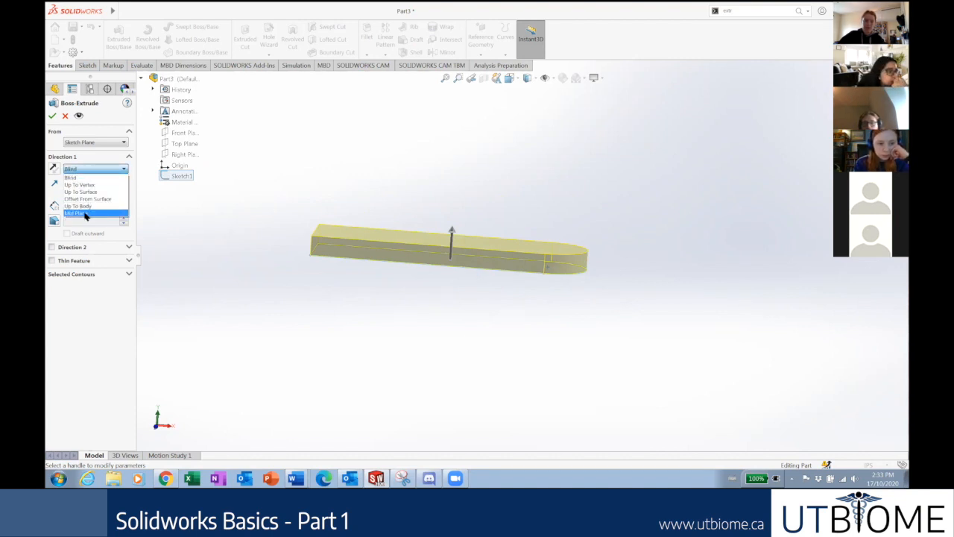
pyautogui.click(85, 215)
pyautogui.moveTo(478, 199); pyautogui.dragTo(541, 216, button='middle')
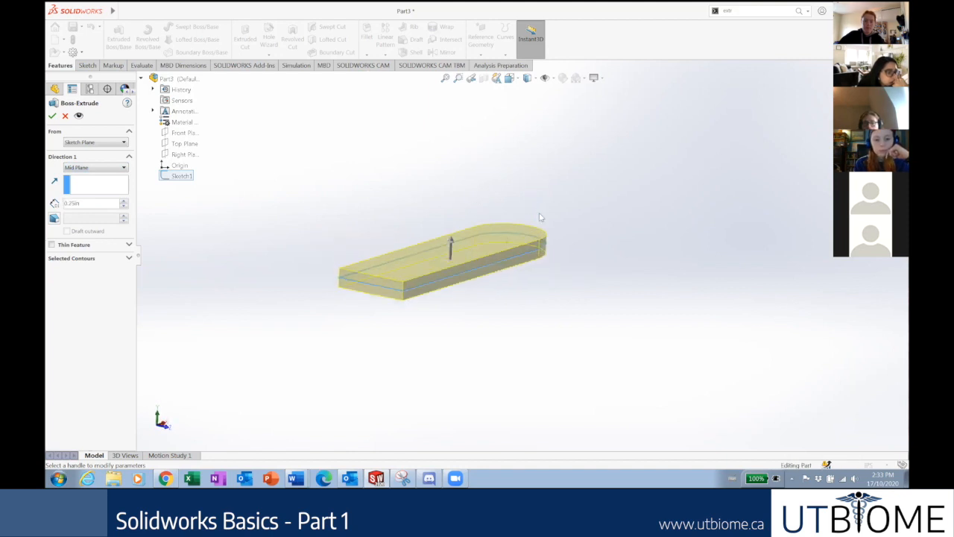
pyautogui.moveTo(451, 265); pyautogui.dragTo(381, 244, button='middle')
pyautogui.moveTo(520, 205); pyautogui.dragTo(507, 264, button='middle')
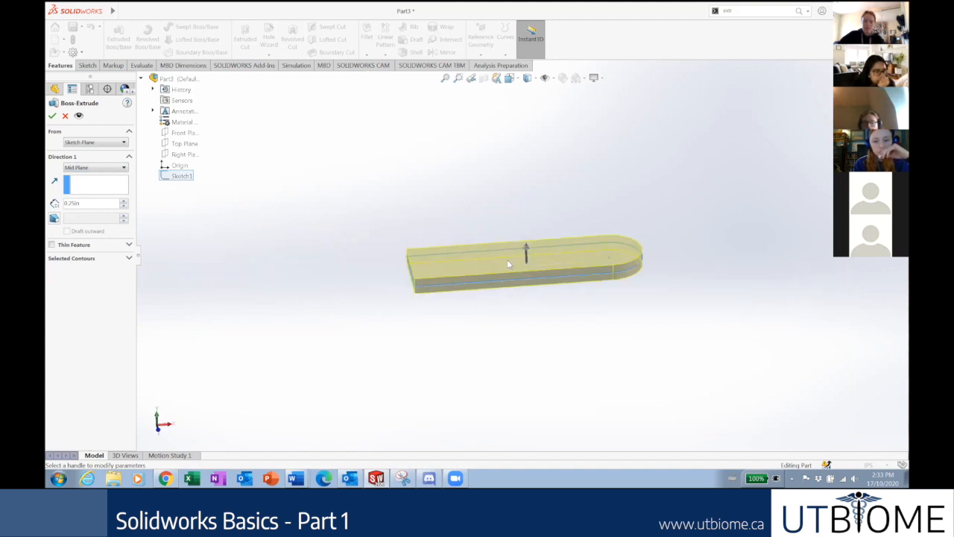
pyautogui.hotkey('ctrl', '7')
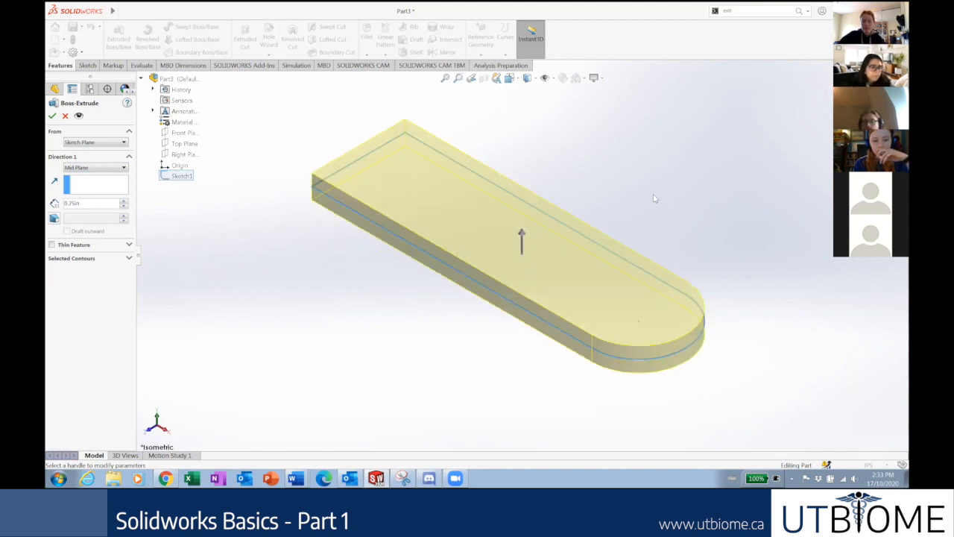
pyautogui.scroll(4, 653, 197)
pyautogui.scroll(-3, 634, 215)
pyautogui.scroll(-1, 413, 366)
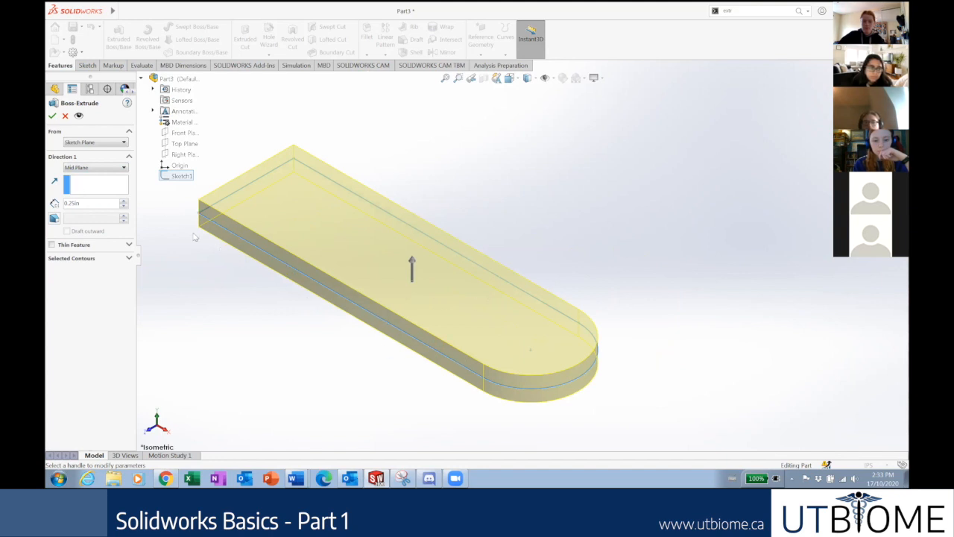
pyautogui.click(90, 167)
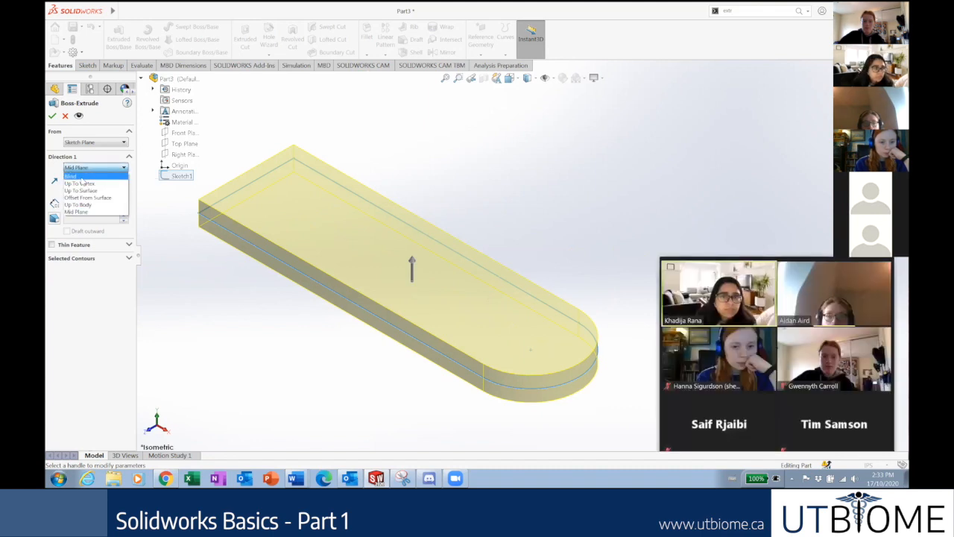
pyautogui.click(81, 178)
pyautogui.scroll(3, 515, 268)
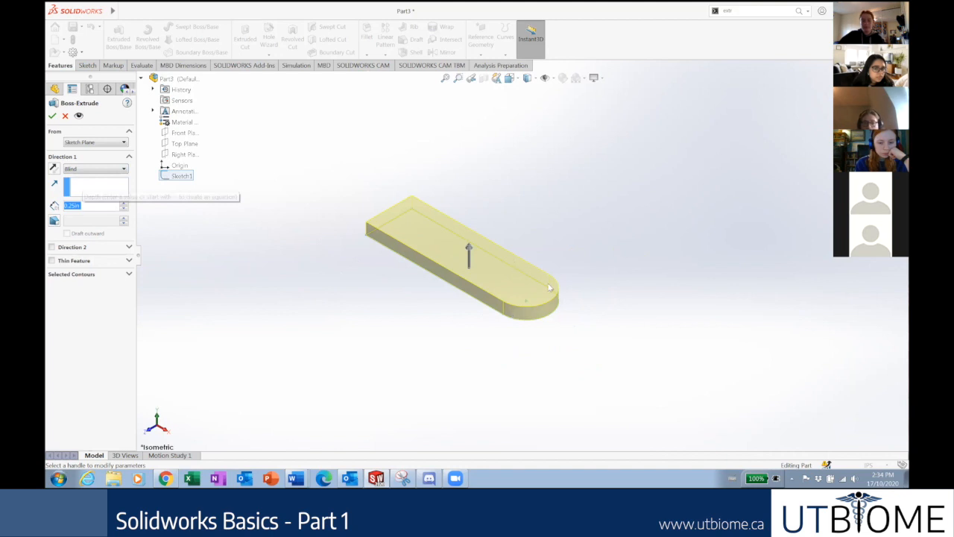
pyautogui.scroll(-3, 537, 324)
pyautogui.moveTo(545, 329); pyautogui.dragTo(556, 304, button='middle')
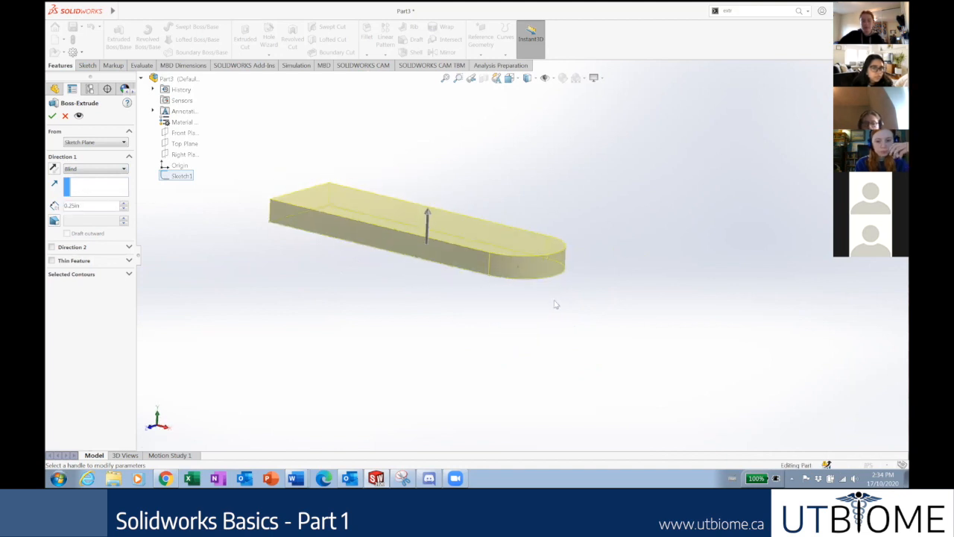
pyautogui.hotkey('ctrl', '7')
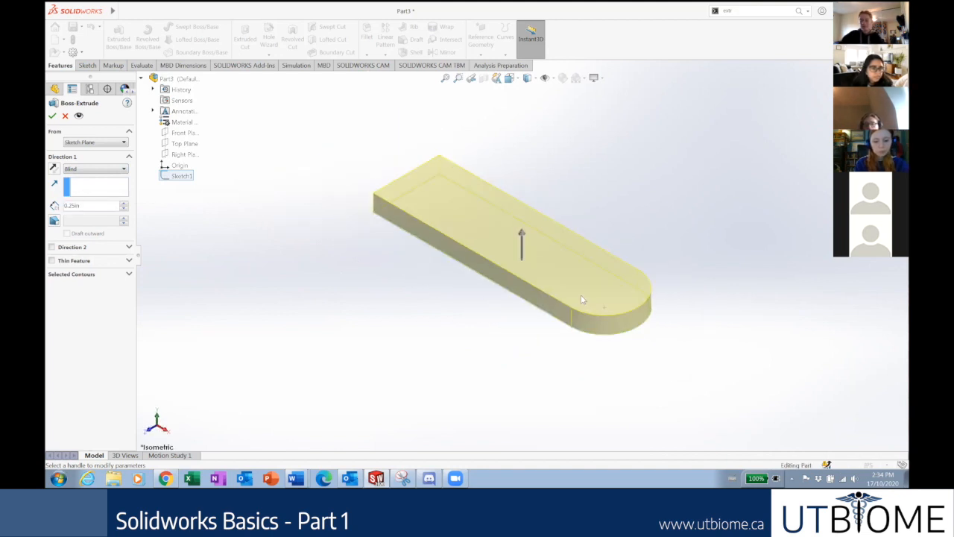
pyautogui.scroll(-3, 565, 208)
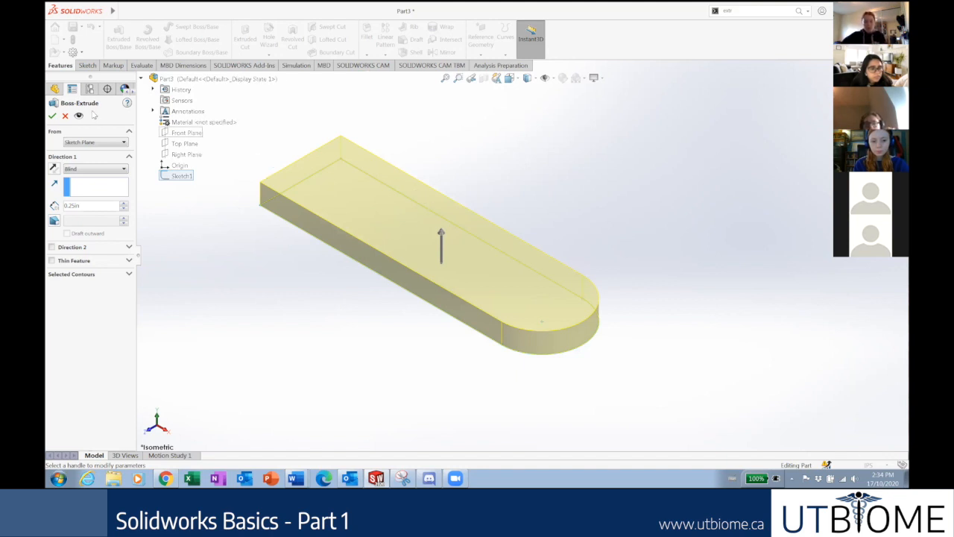
# Accept the 0.25 in extrusion, creating Boss-Extrude1.
pyautogui.click(52, 116)
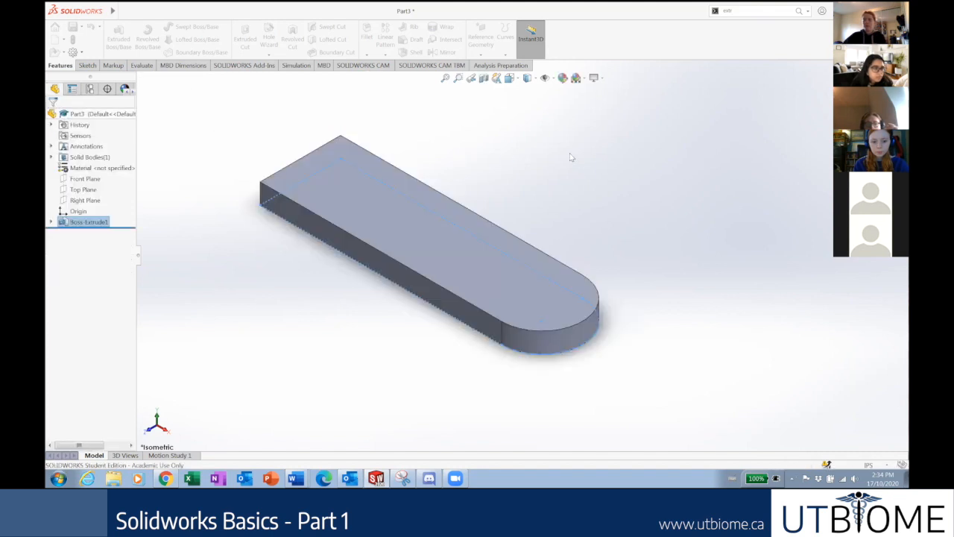
pyautogui.scroll(1, 589, 181)
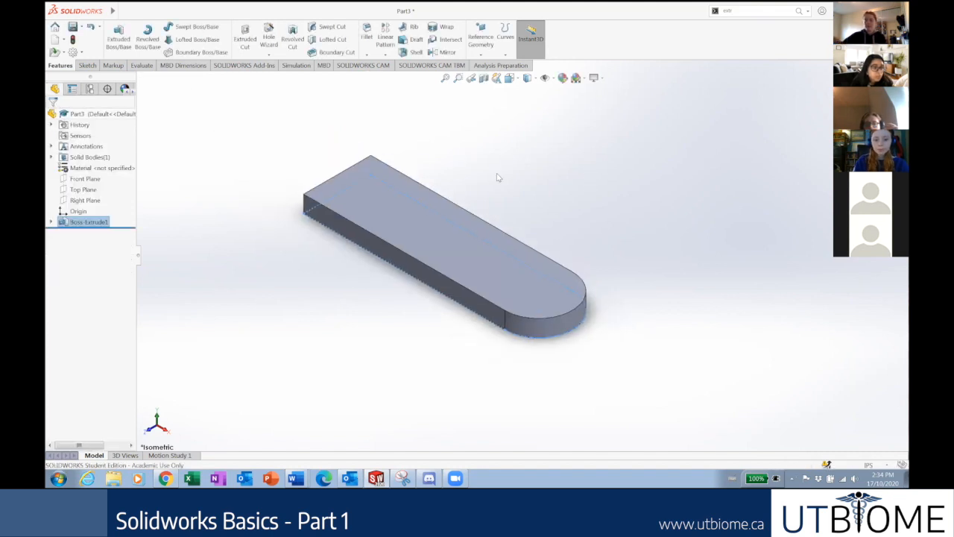
pyautogui.scroll(-1, 521, 183)
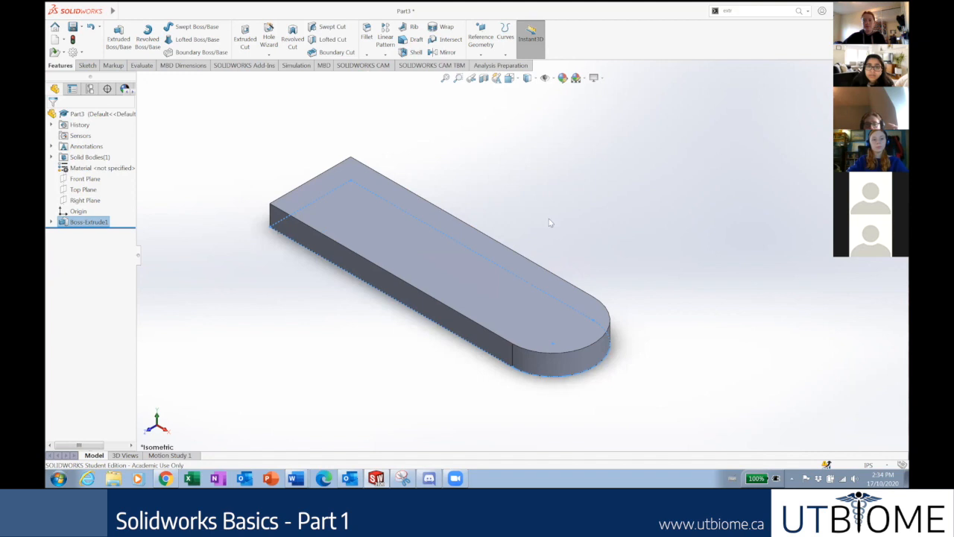
pyautogui.scroll(-1, 469, 226)
pyautogui.scroll(1, 458, 216)
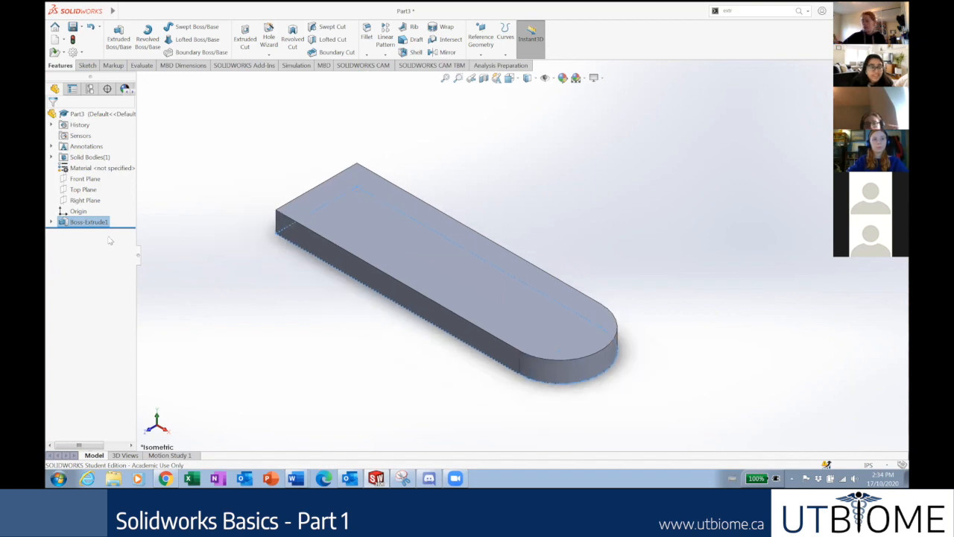
# Open Sketch1 under Boss-Extrude1 for editing, then switch between Sketch and Features tools.
pyautogui.click(52, 222)
pyautogui.rightClick(89, 233)
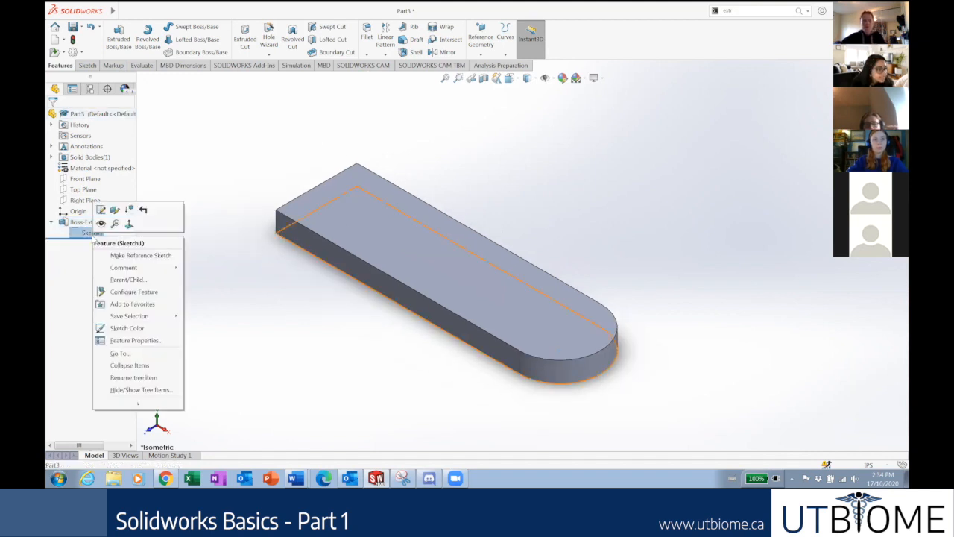
pyautogui.click(102, 210)
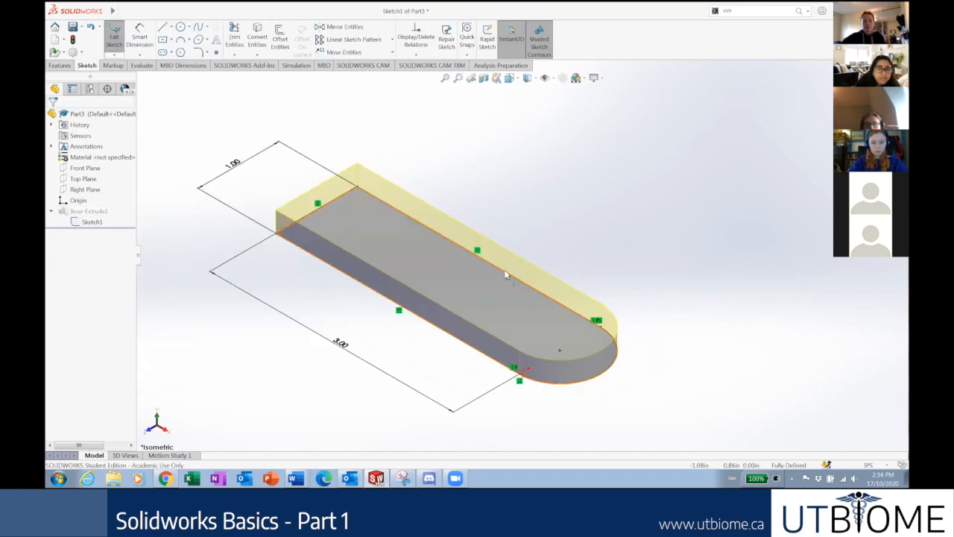
pyautogui.click(58, 66)
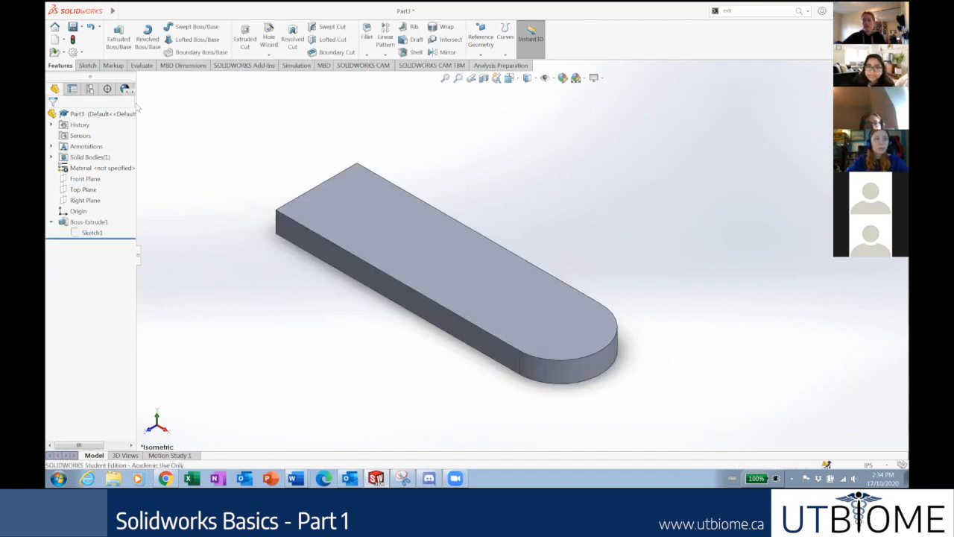
pyautogui.click(87, 65)
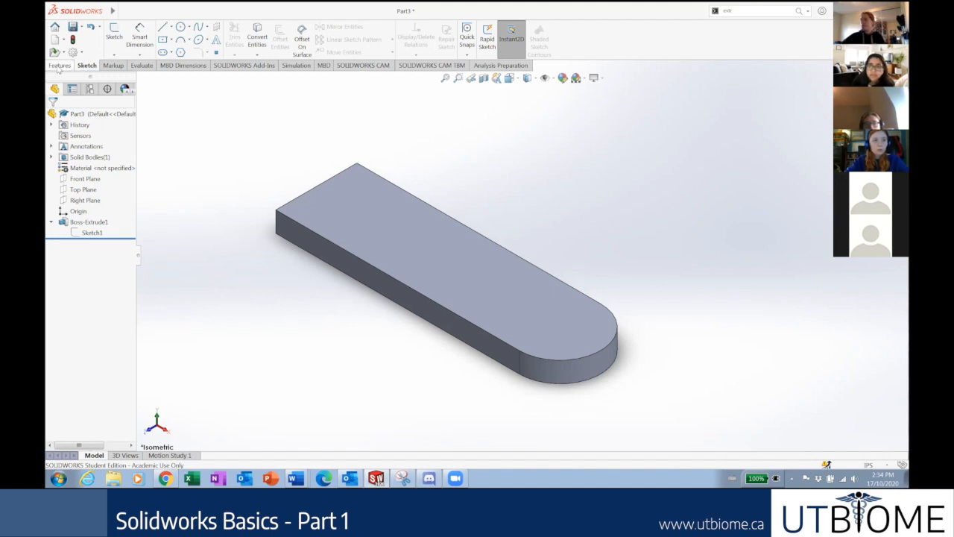
pyautogui.click(60, 66)
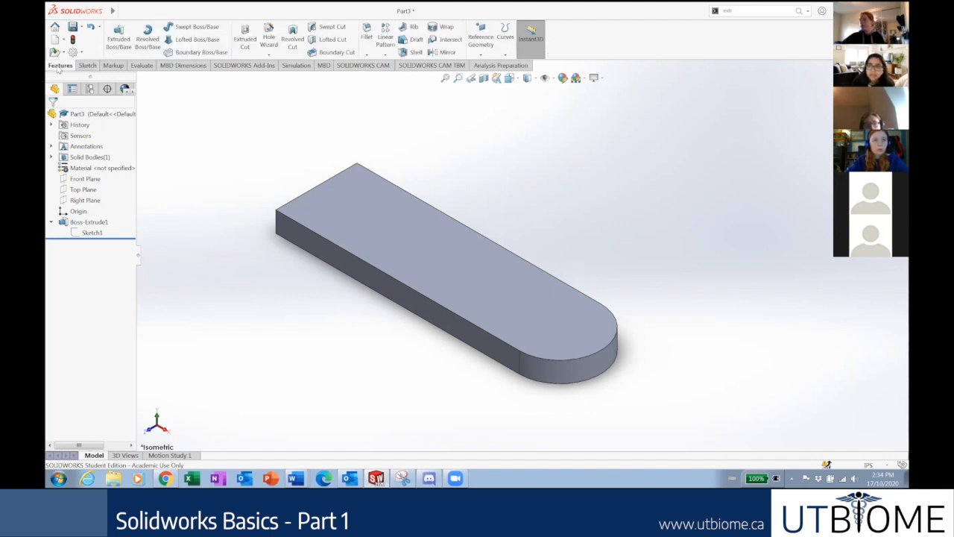
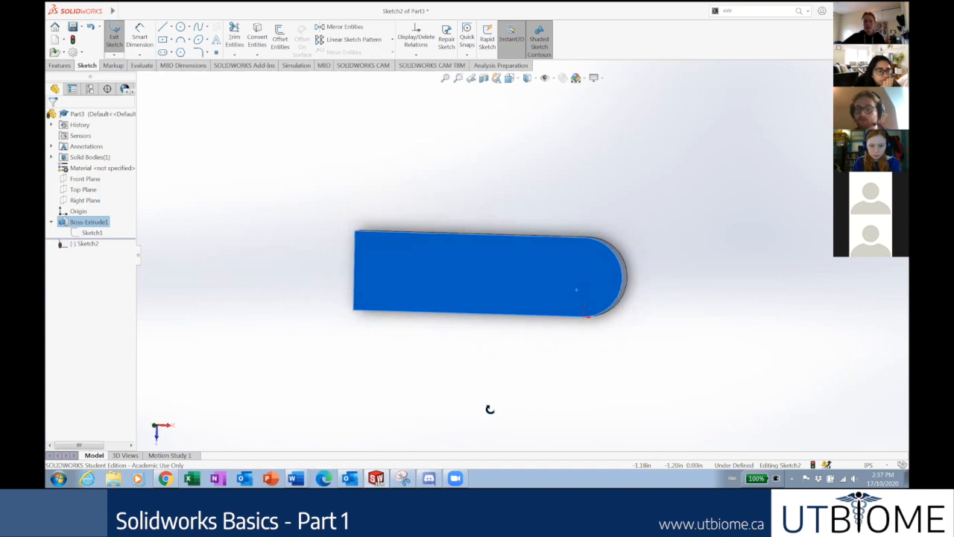
# Apply Normal To on Sketch2 to view the plate's top face flat.
pyautogui.rightClick(82, 245)
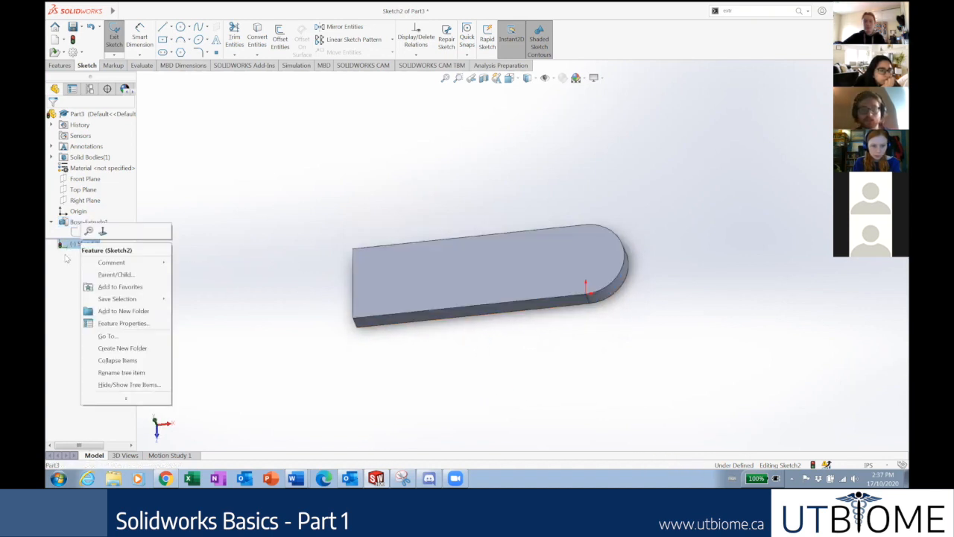
pyautogui.press('Escape')
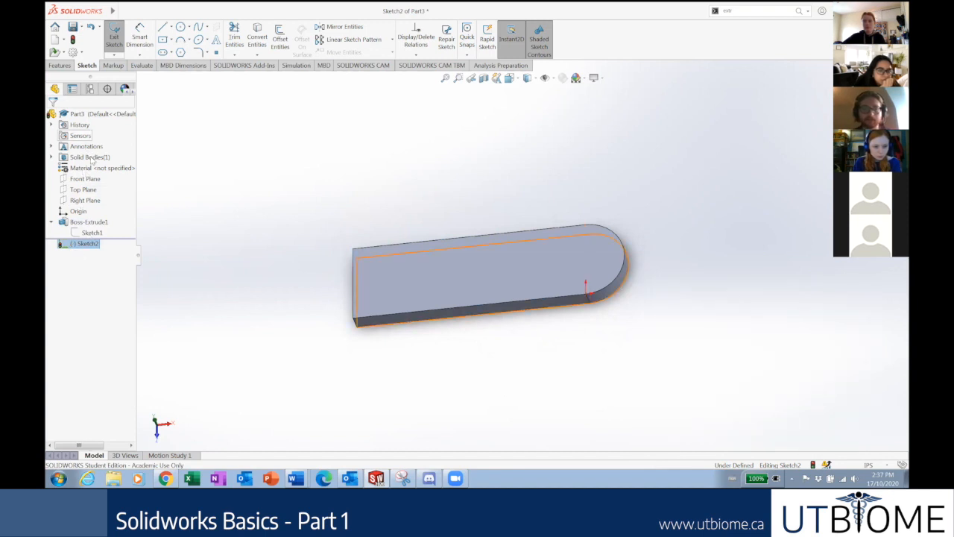
pyautogui.rightClick(82, 246)
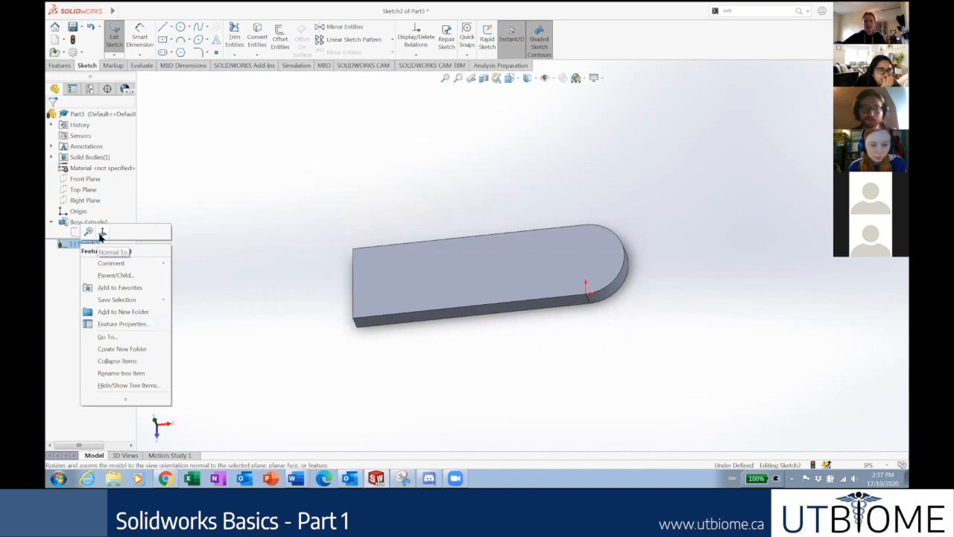
pyautogui.click(100, 236)
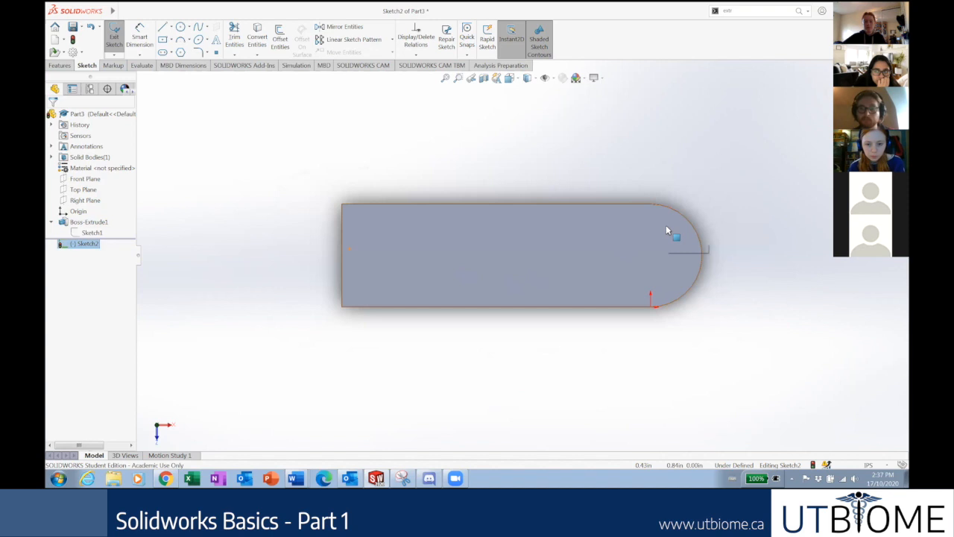
pyautogui.scroll(3, 666, 226)
pyautogui.scroll(-2, 596, 236)
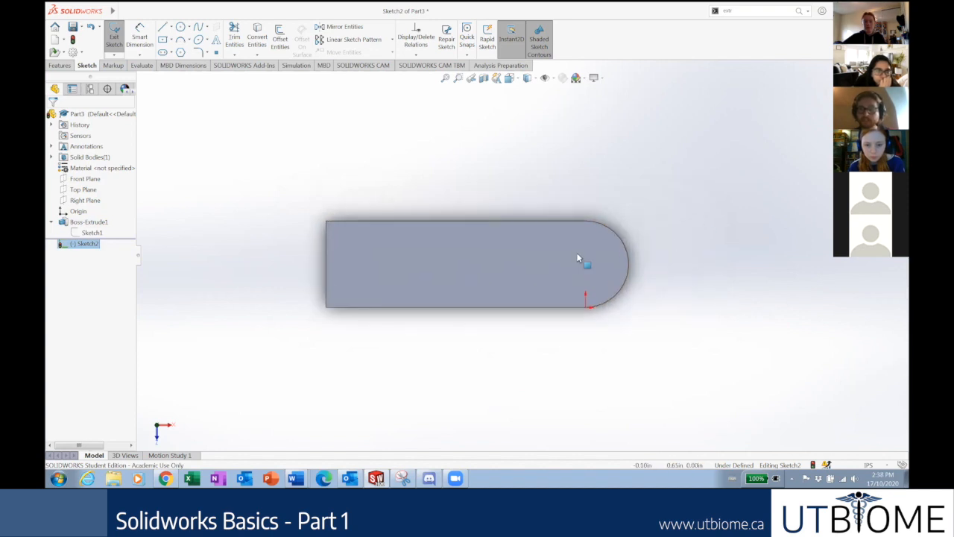
pyautogui.scroll(-1, 579, 258)
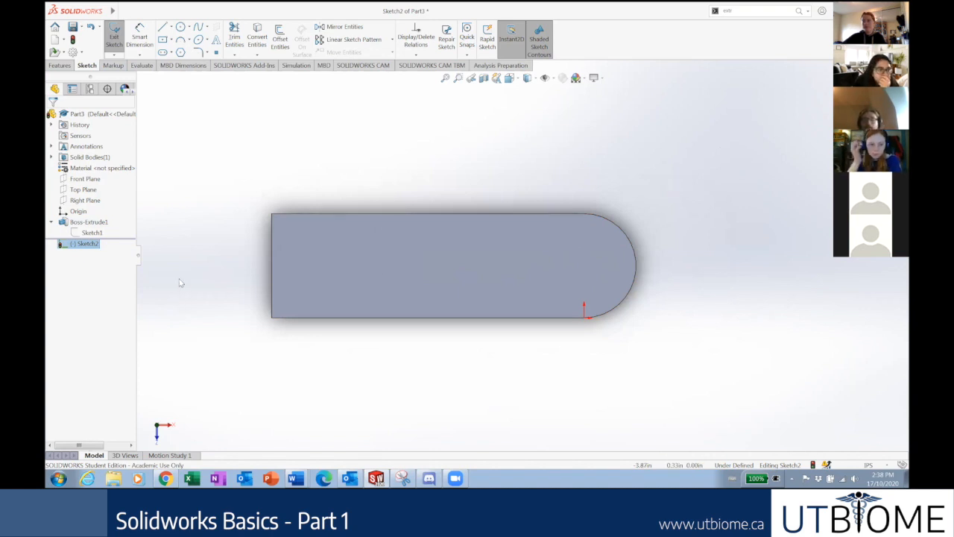
# Orbit, tilt, pan and spin the plate with the arrow keys to inspect it.
pyautogui.moveTo(390, 308); pyautogui.dragTo(364, 188, button='middle')
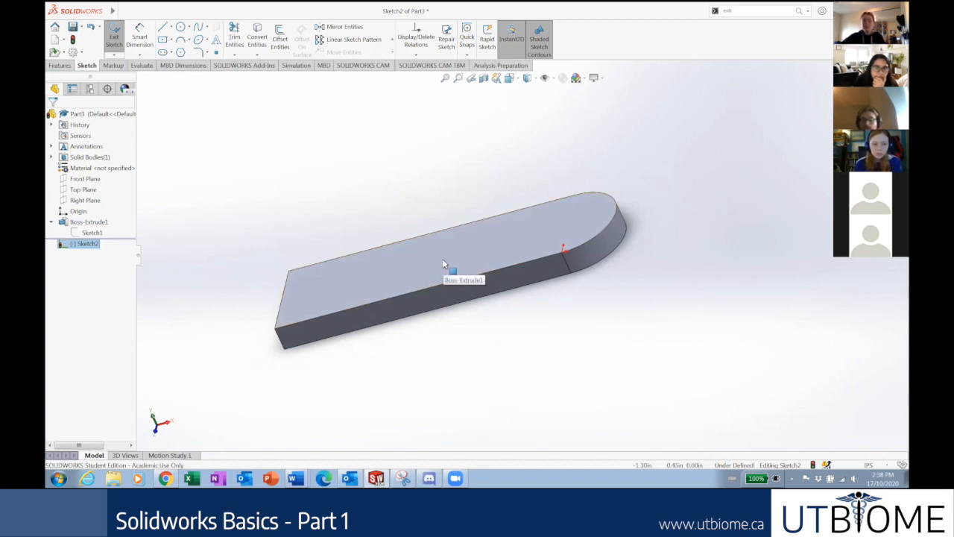
pyautogui.press('Down')
pyautogui.press('Down')
pyautogui.press('Down')
pyautogui.press('Down')
pyautogui.press('Up')
pyautogui.press('Right')
pyautogui.press('Right')
pyautogui.press('Right')
pyautogui.press('Down')
pyautogui.press('Left')
pyautogui.press('Up')
pyautogui.press('Down')
pyautogui.hotkey('ctrl', 'Down')
pyautogui.hotkey('ctrl', 'Up')
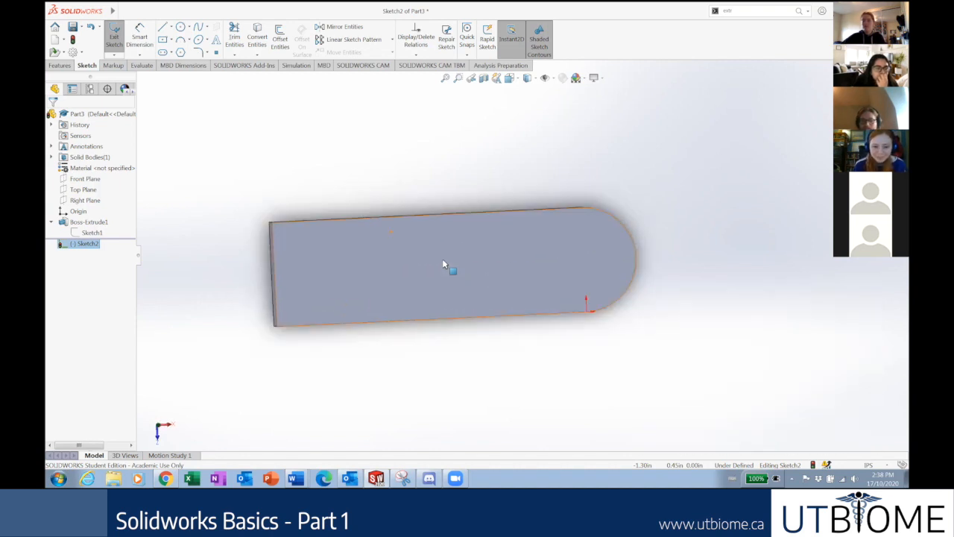
pyautogui.hotkey('alt', 'Right')
pyautogui.hotkey('alt', 'Right')
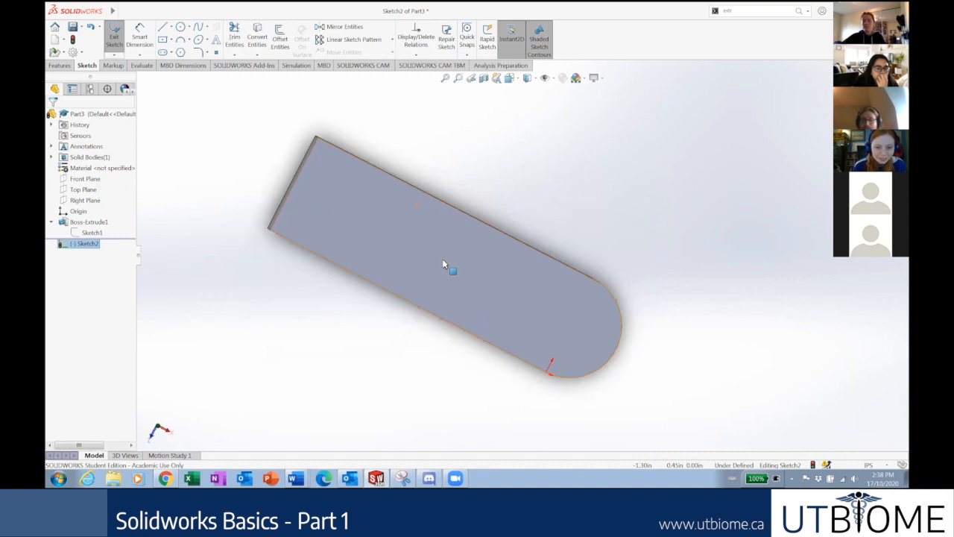
# Reapply Normal To on Sketch2 several times, then orbit back into a 3-D view.
pyautogui.rightClick(72, 244)
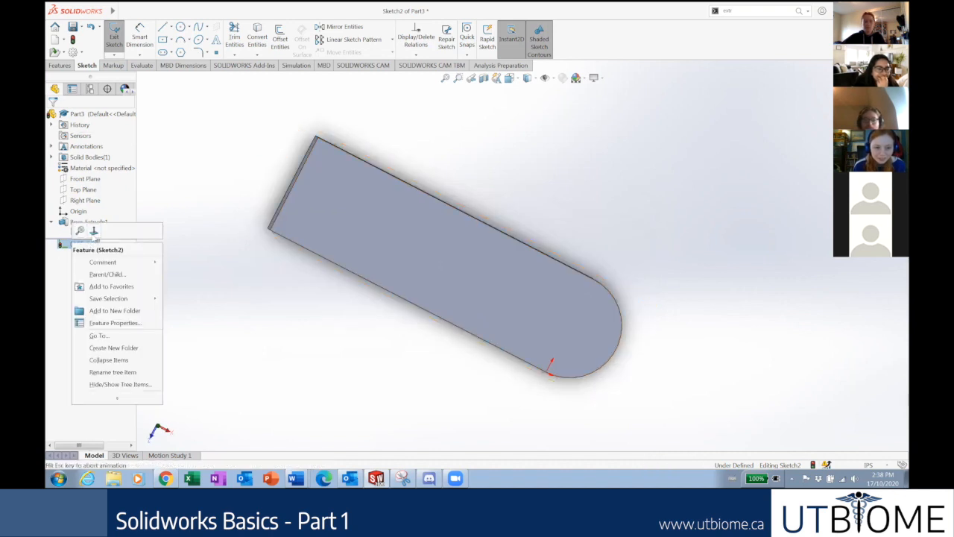
pyautogui.click(93, 231)
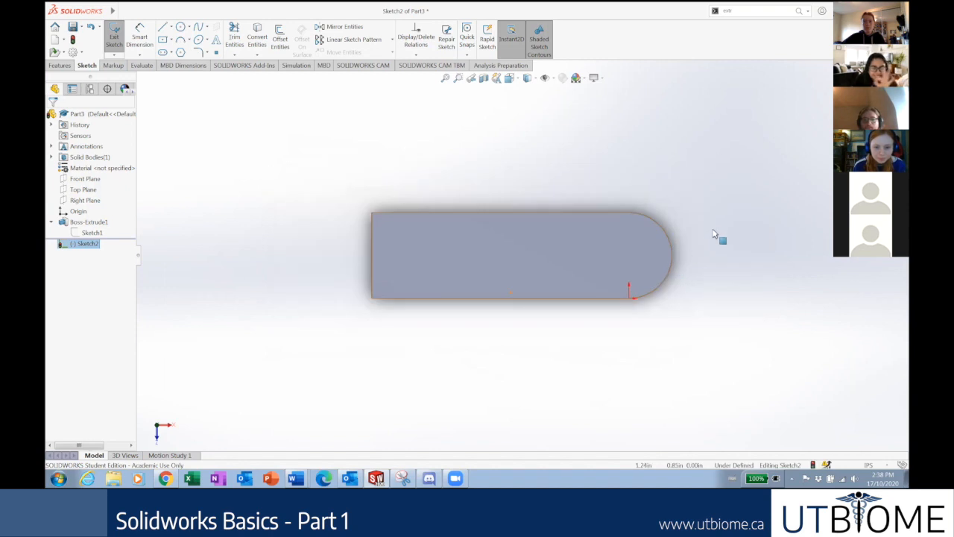
pyautogui.rightClick(78, 244)
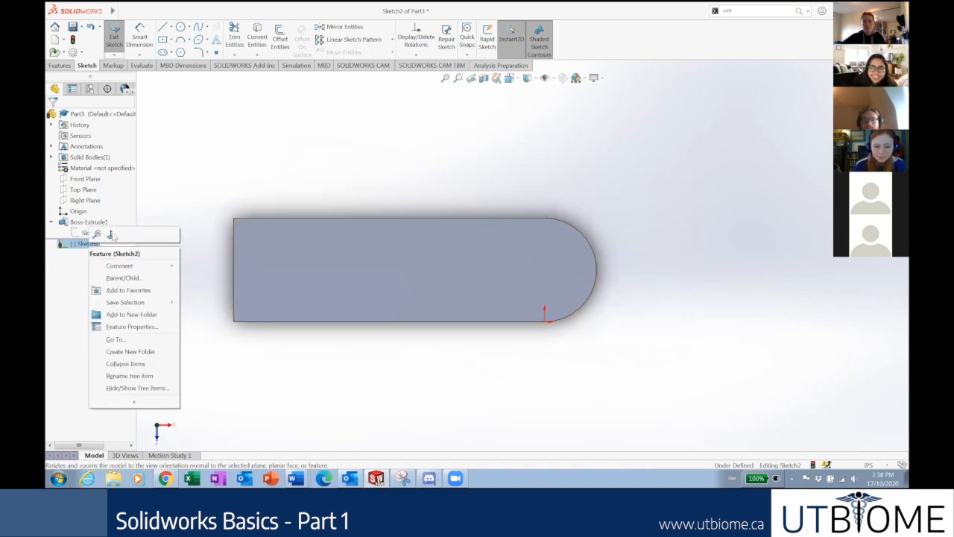
pyautogui.click(111, 235)
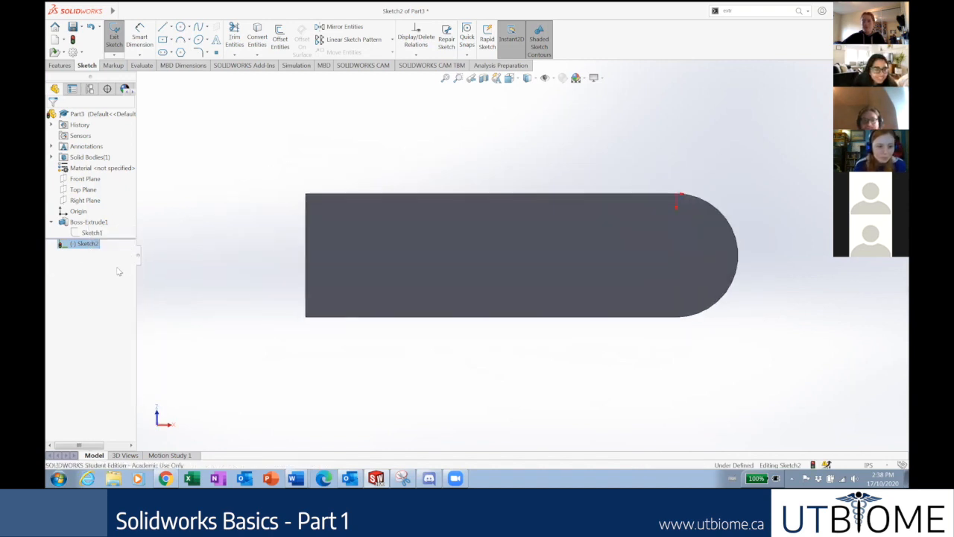
pyautogui.rightClick(87, 244)
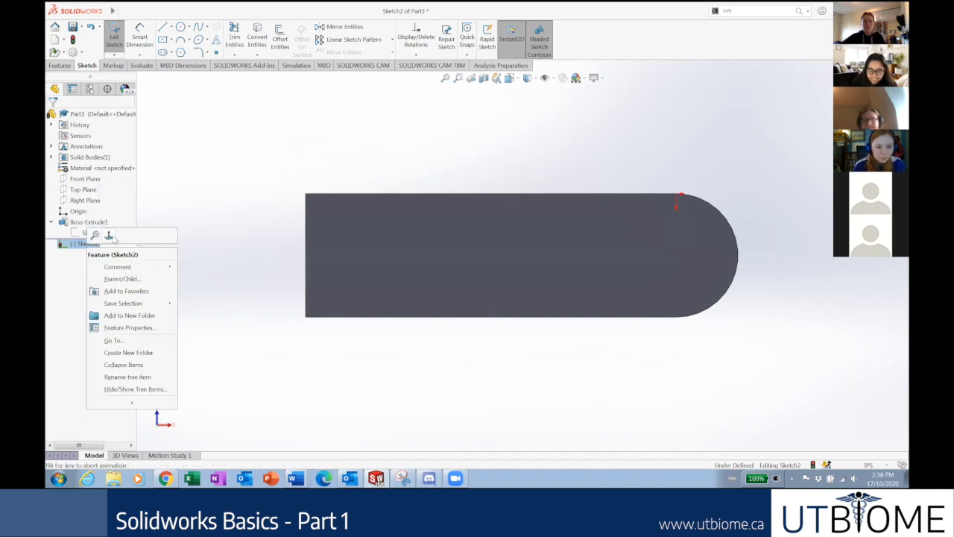
pyautogui.click(97, 234)
pyautogui.click(238, 267)
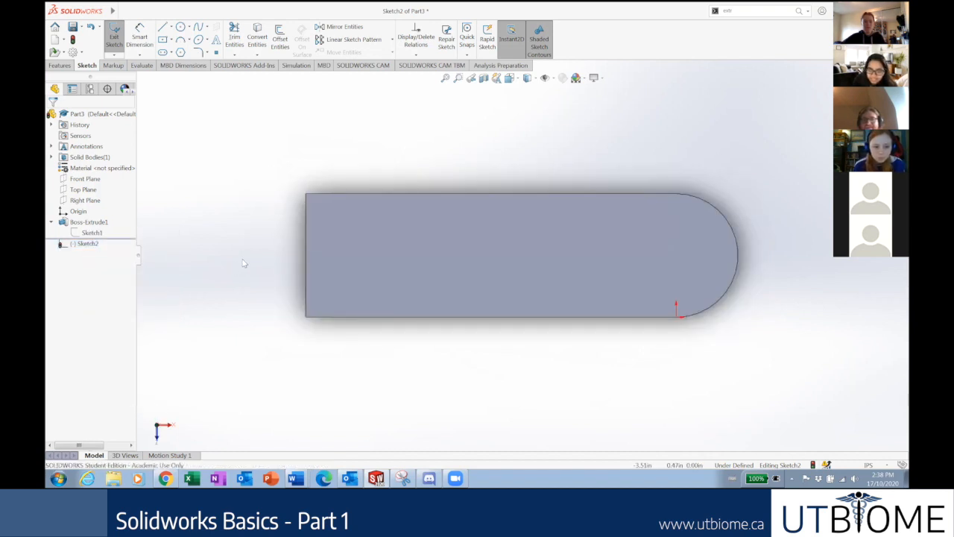
pyautogui.scroll(2, 481, 249)
pyautogui.scroll(-2, 481, 249)
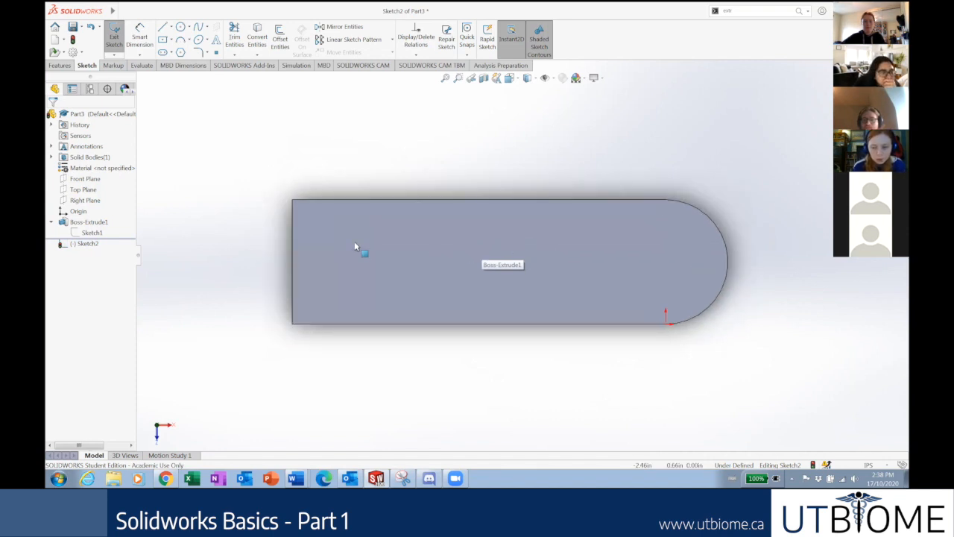
pyautogui.moveTo(335, 185); pyautogui.dragTo(181, 255, button='middle')
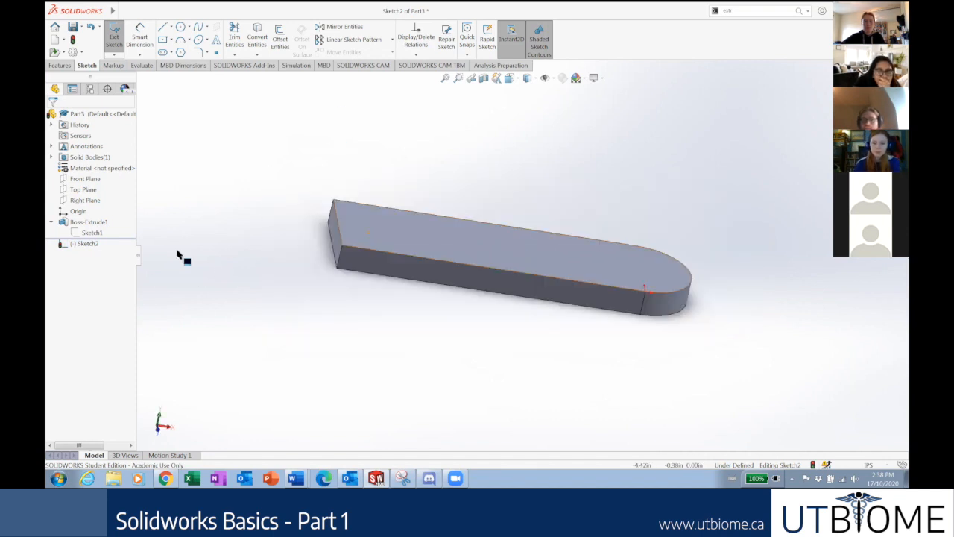
# Snap the view Normal To Sketch2 until the top face is seen squarely, ready for circles.
pyautogui.rightClick(84, 244)
pyautogui.click(104, 232)
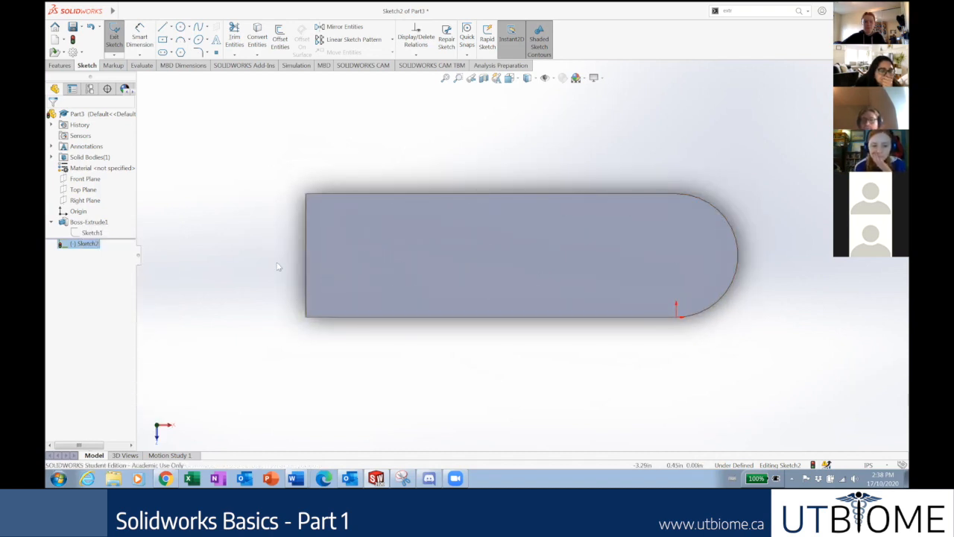
pyautogui.rightClick(88, 246)
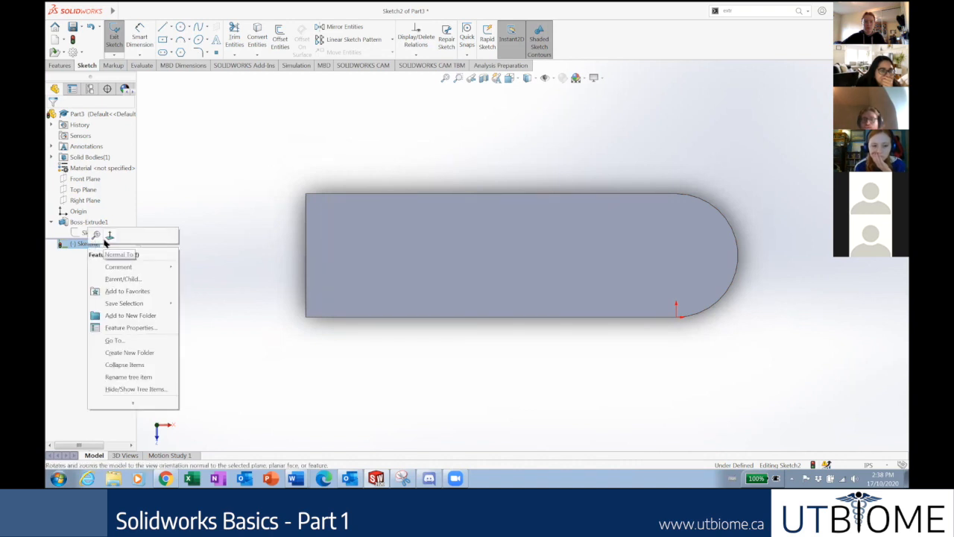
pyautogui.click(108, 236)
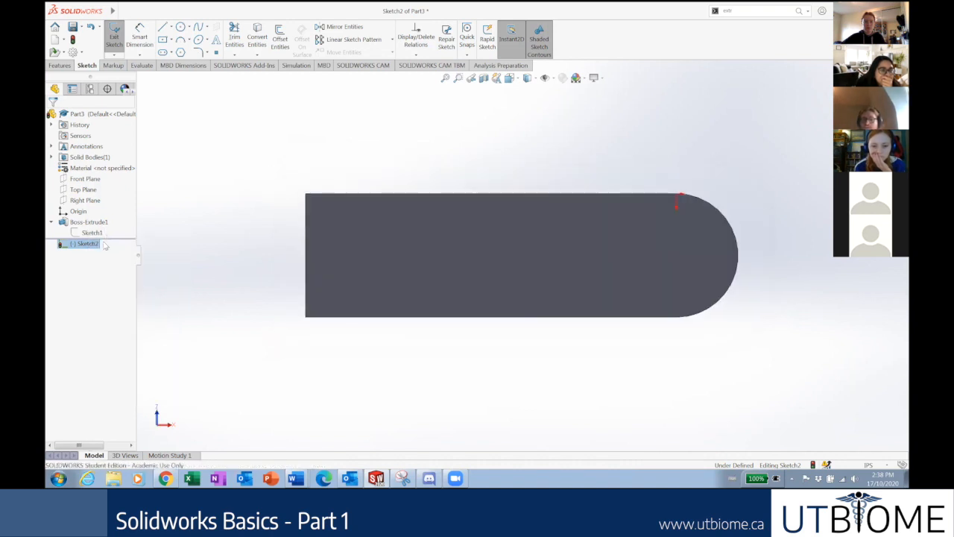
pyautogui.rightClick(79, 245)
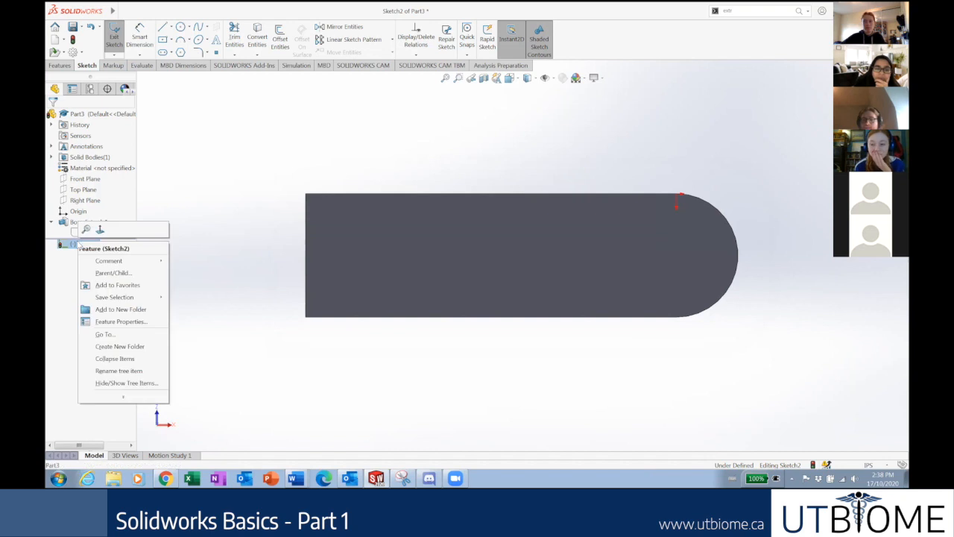
pyautogui.click(100, 230)
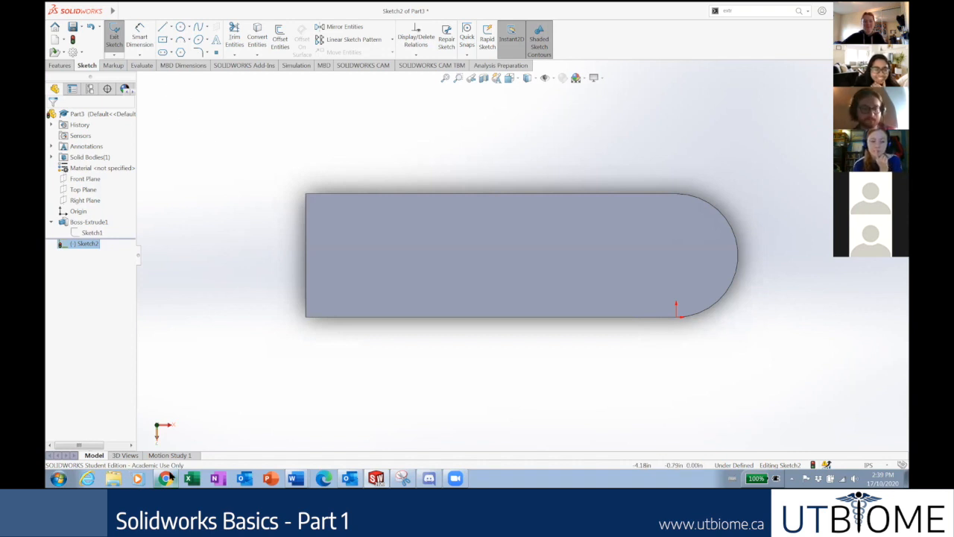
pyautogui.scroll(4, 439, 266)
pyautogui.scroll(-1, 411, 213)
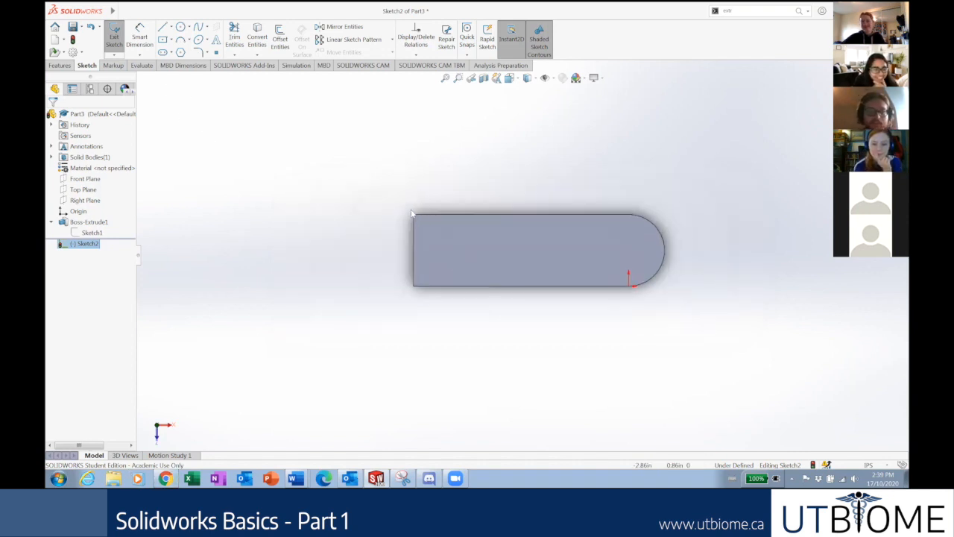
pyautogui.scroll(-2, 616, 235)
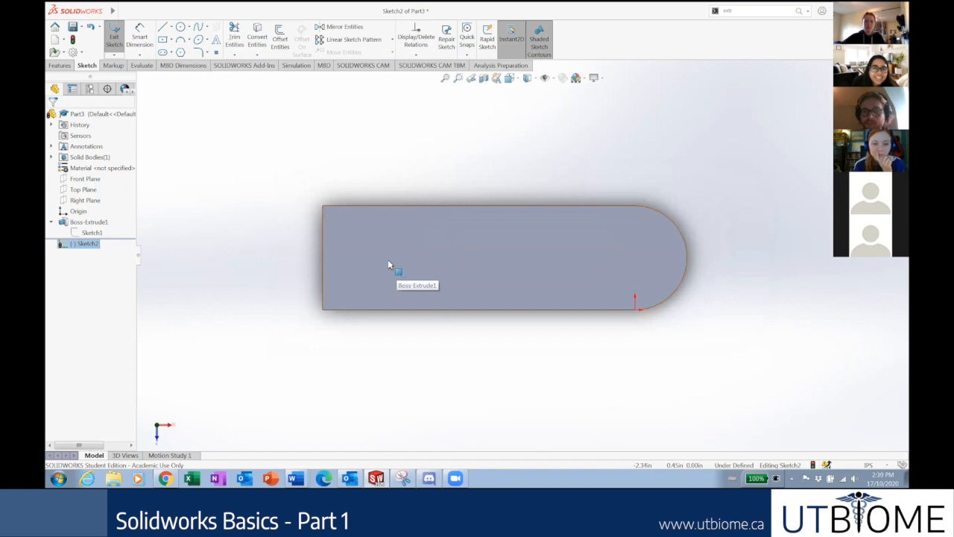
pyautogui.click(181, 30)
# Sketch a circle above-right of the plate's rounded end and check the reference slide.
pyautogui.scroll(3, 690, 220)
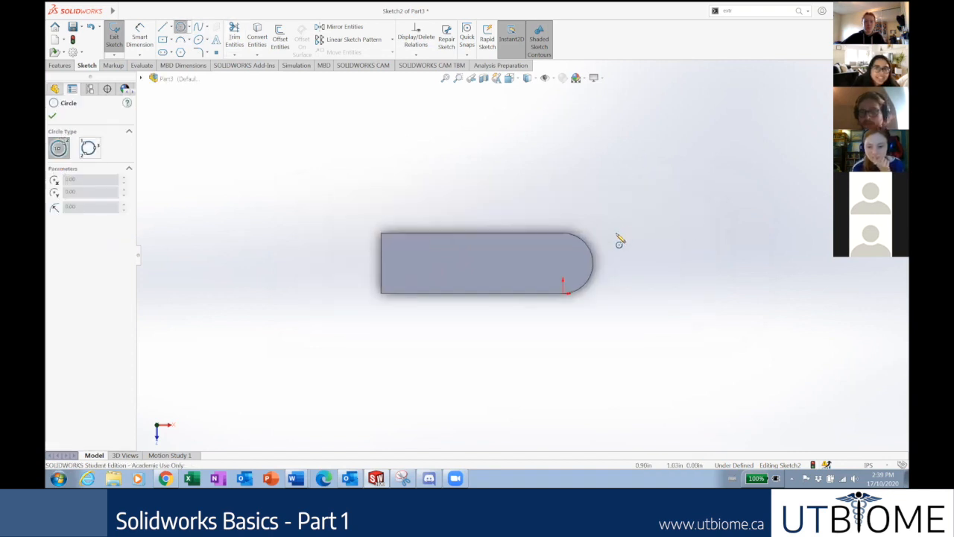
pyautogui.scroll(-4, 619, 240)
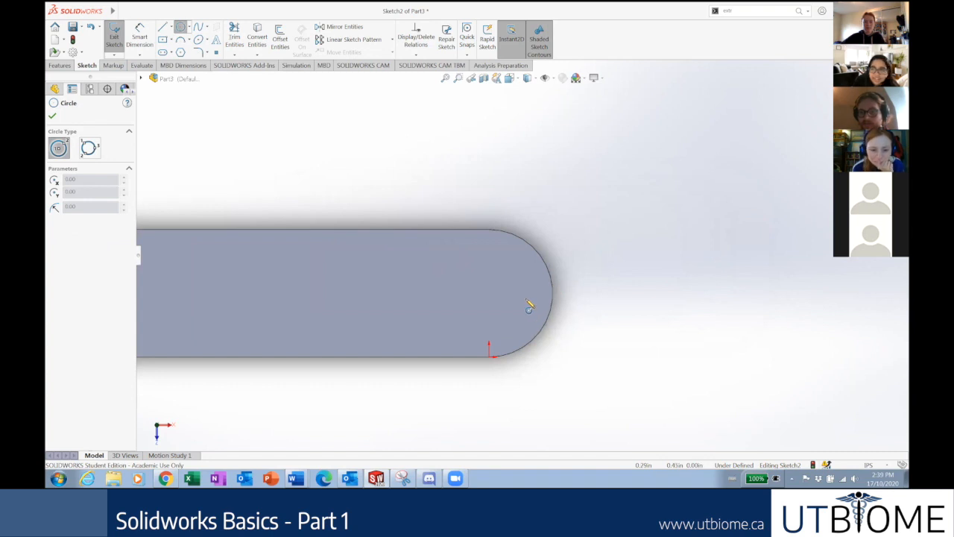
pyautogui.click(638, 147)
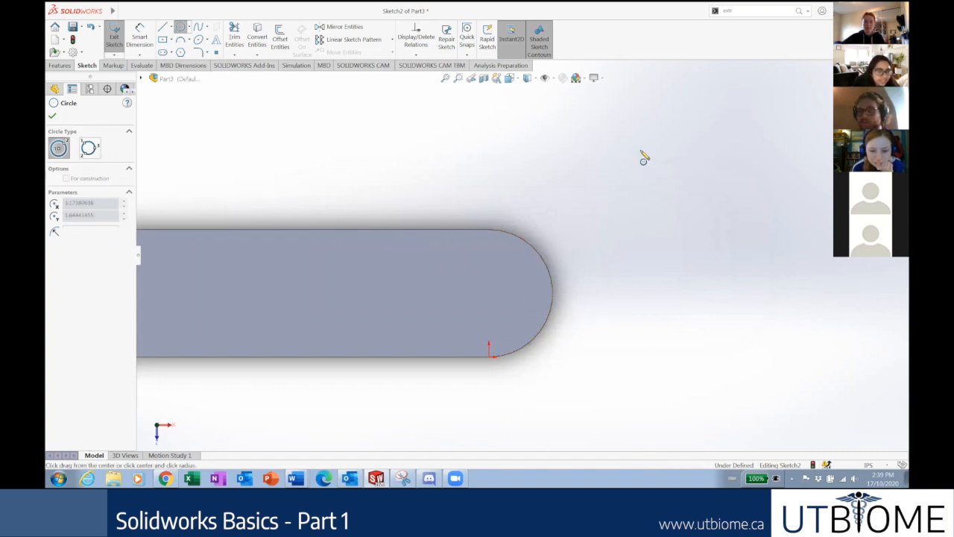
pyautogui.click(668, 188)
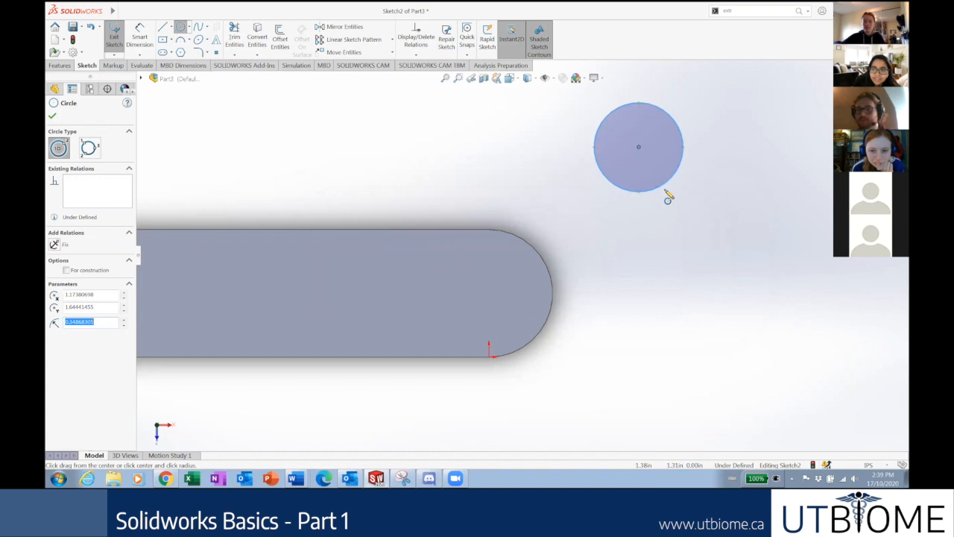
pyautogui.press('Escape')
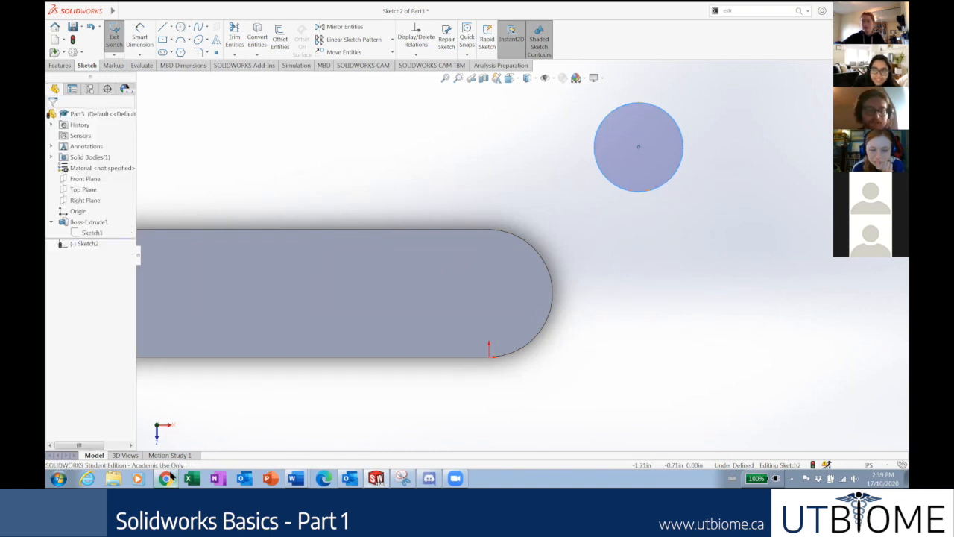
pyautogui.click(167, 477)
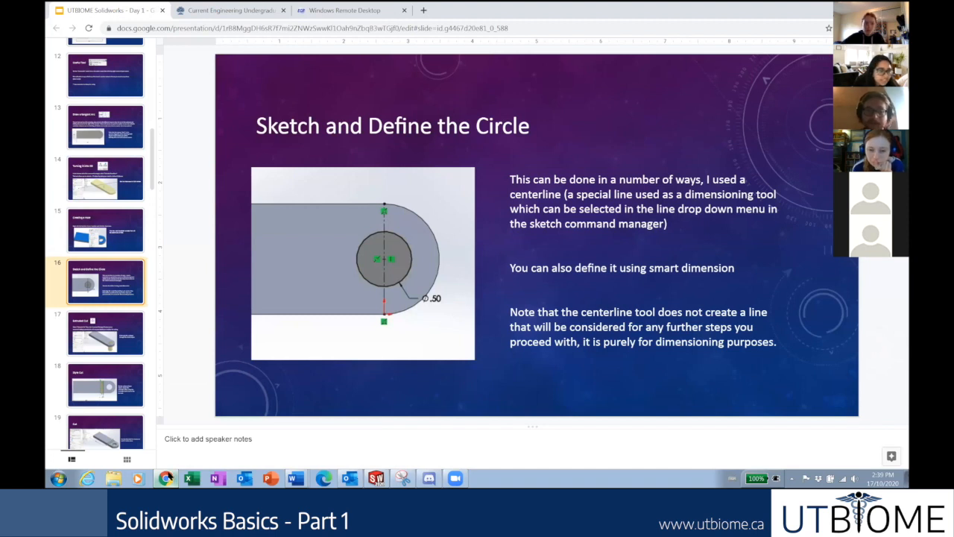
pyautogui.click(170, 477)
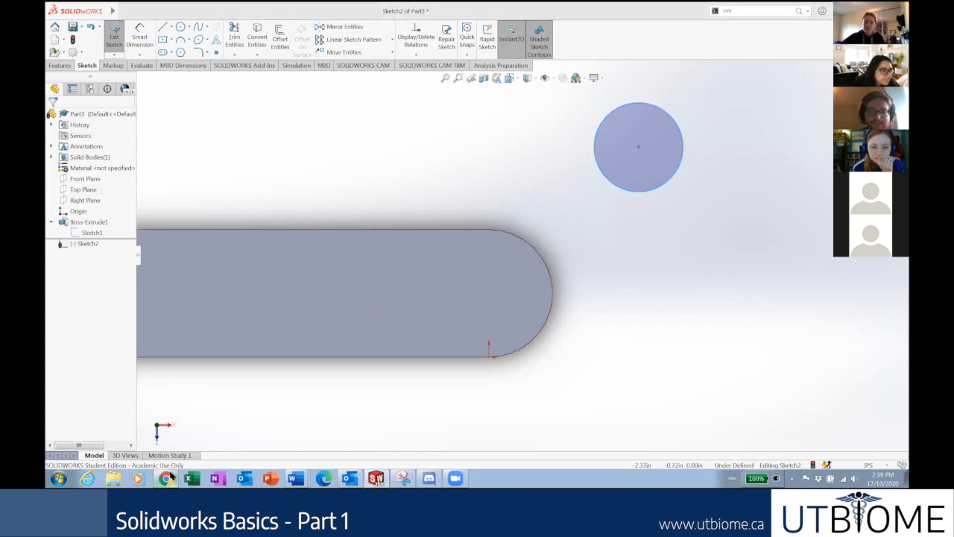
# Dimension the circle's diameter to 0.50 in.
pyautogui.click(167, 478)
pyautogui.click(167, 478)
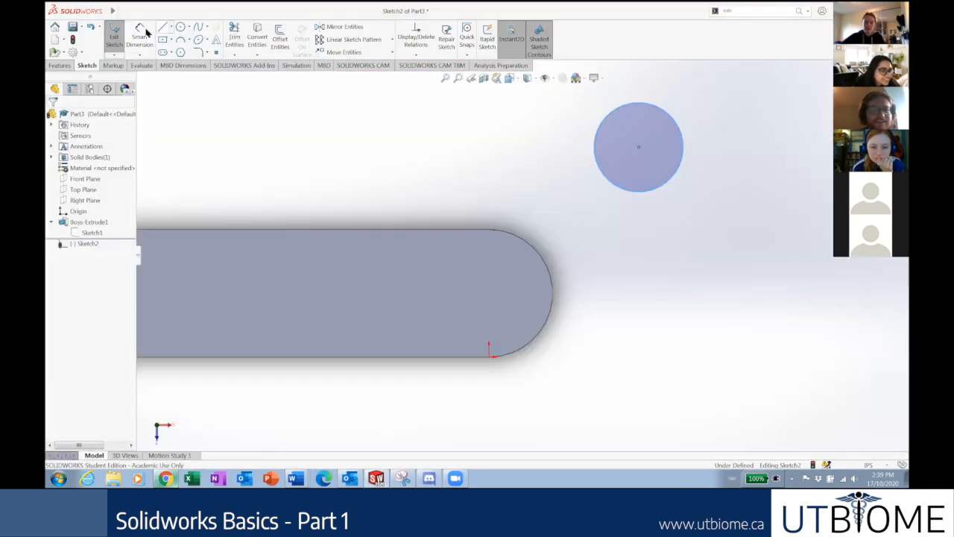
pyautogui.click(650, 193)
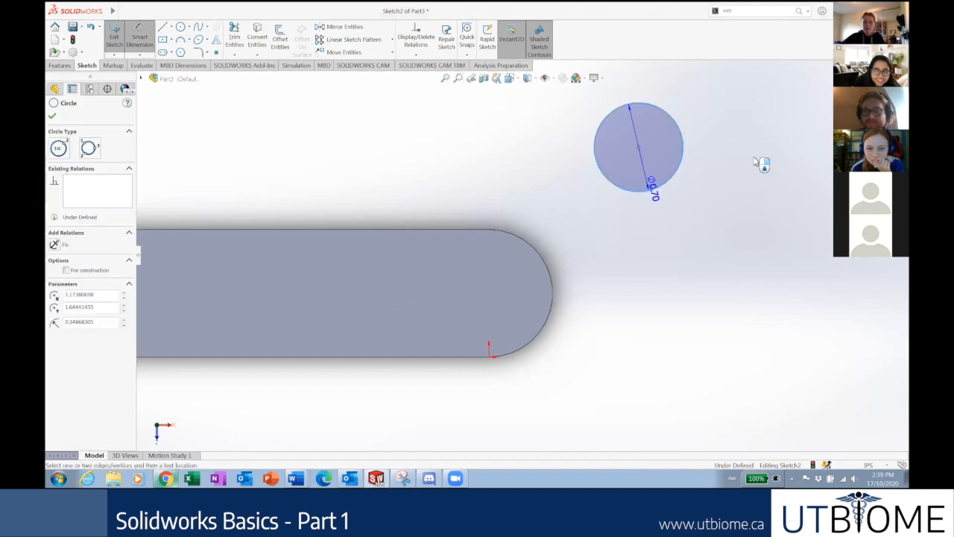
pyautogui.click(759, 163)
pyautogui.write('5')
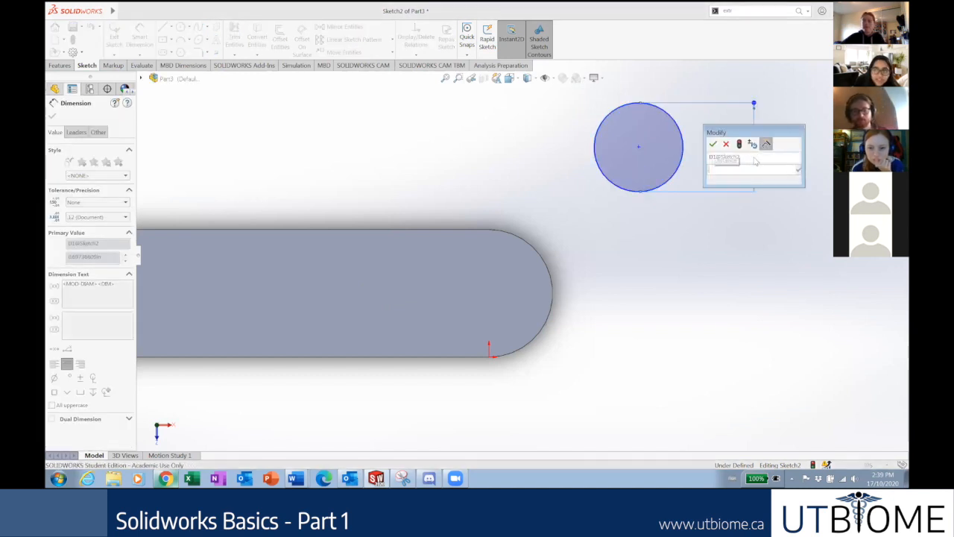
pyautogui.press('Return')
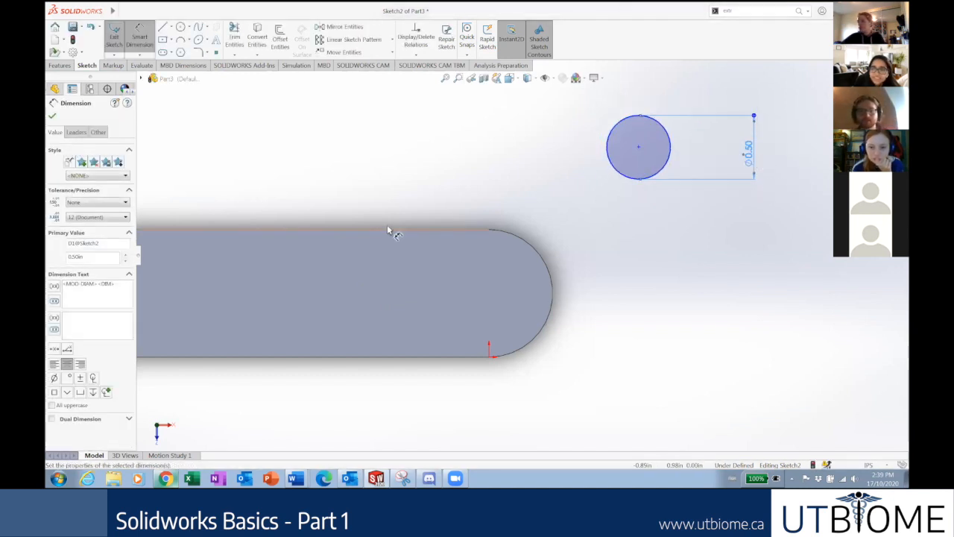
pyautogui.click(52, 117)
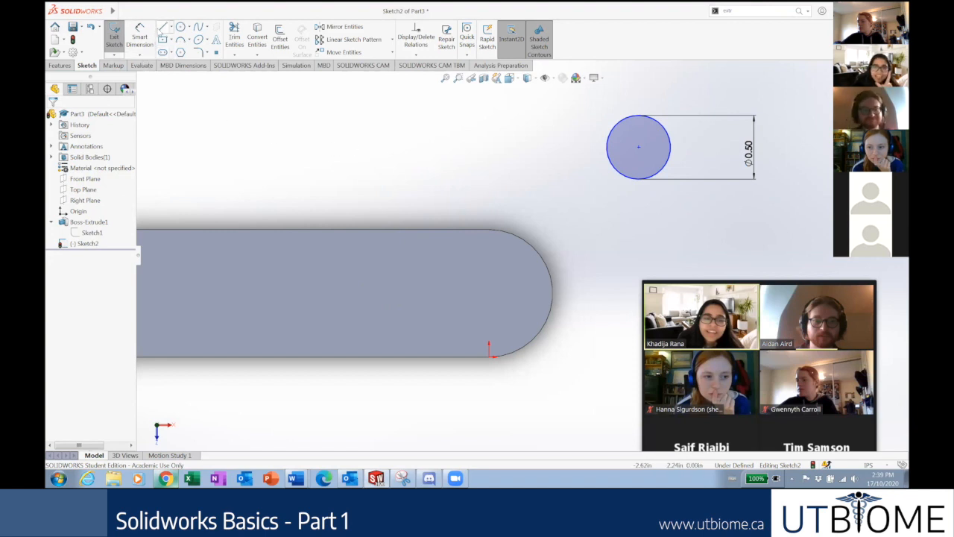
# Delete the circle with its dimension and start a new circle above the plate.
pyautogui.click(750, 156)
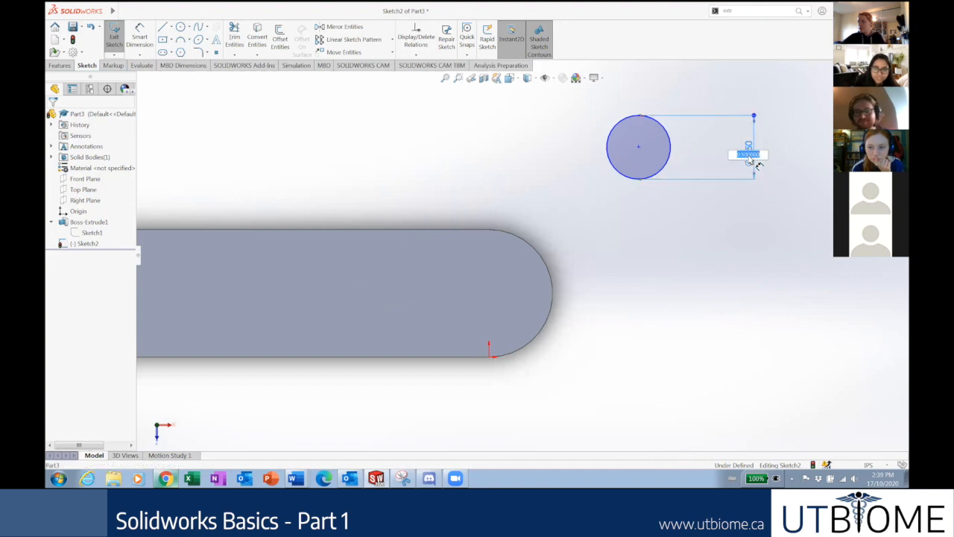
pyautogui.click(526, 181)
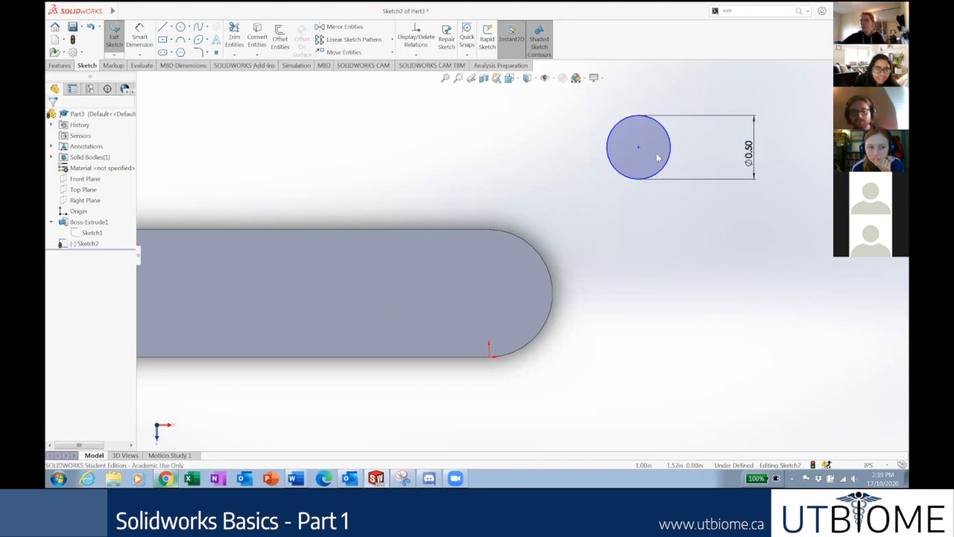
pyautogui.moveTo(771, 213); pyautogui.dragTo(580, 107)
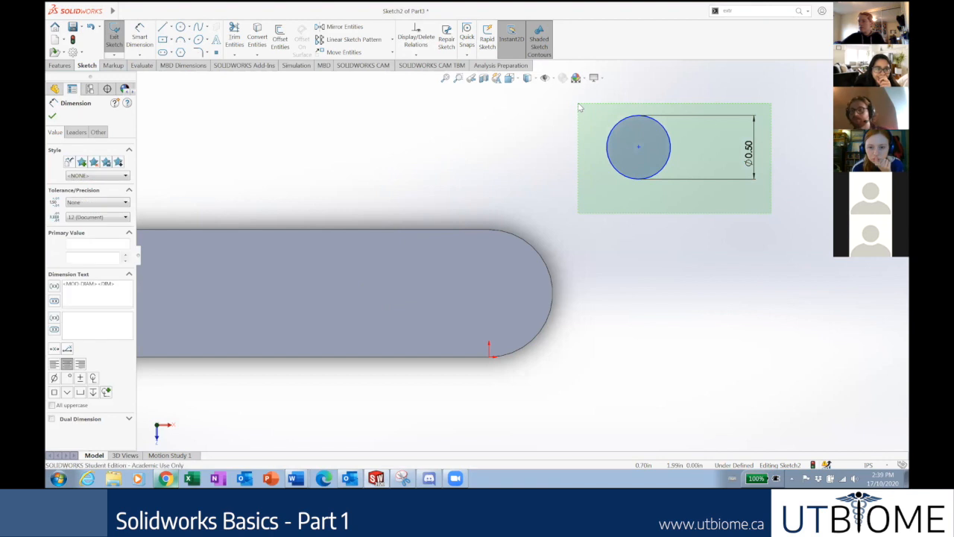
pyautogui.press('Delete')
pyautogui.click(181, 27)
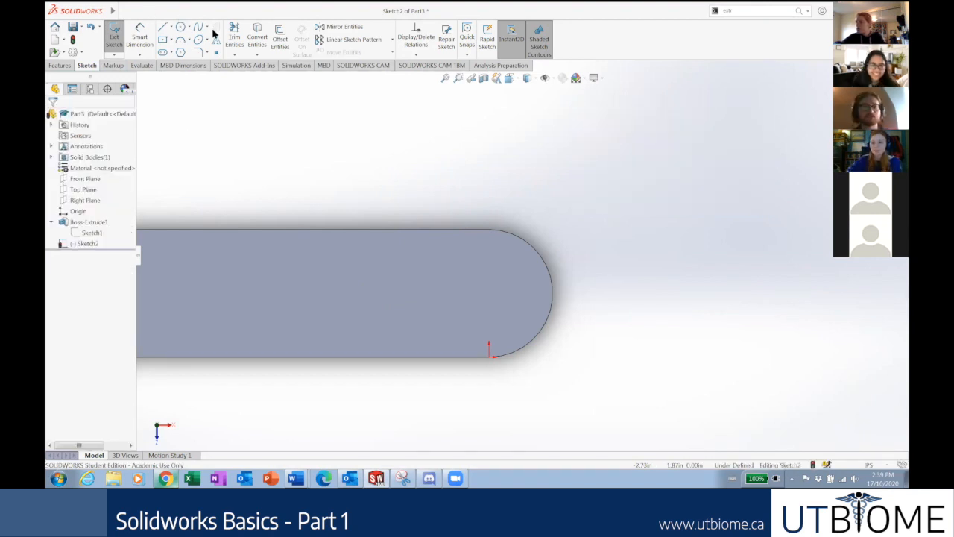
pyautogui.click(632, 129)
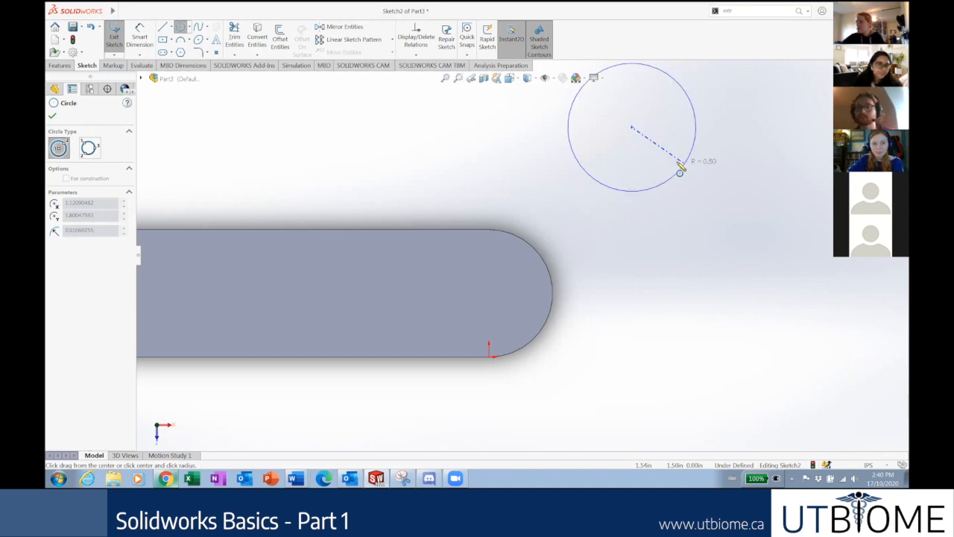
# Finish the new circle and sketch two more circles near the rounded end.
pyautogui.click(669, 152)
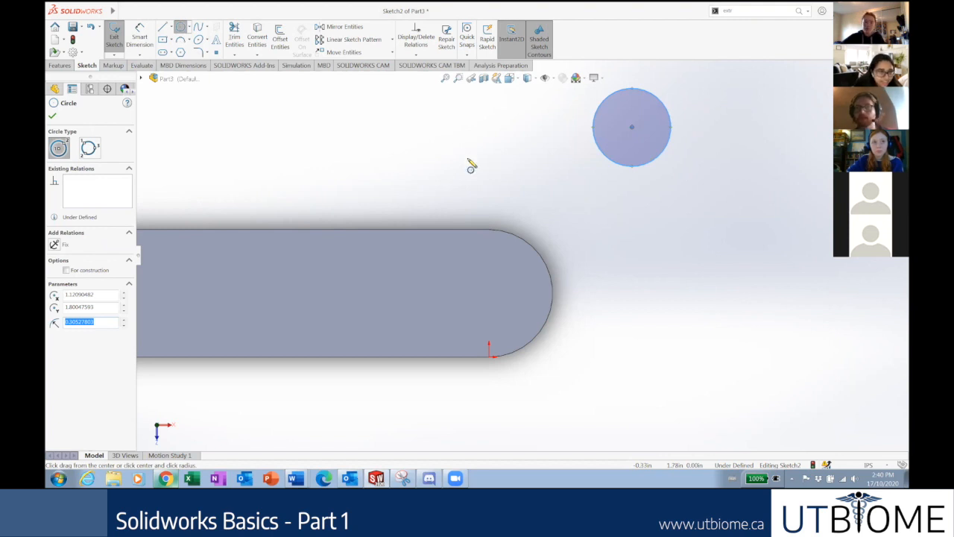
pyautogui.moveTo(448, 130); pyautogui.dragTo(389, 146)
pyautogui.click(307, 122)
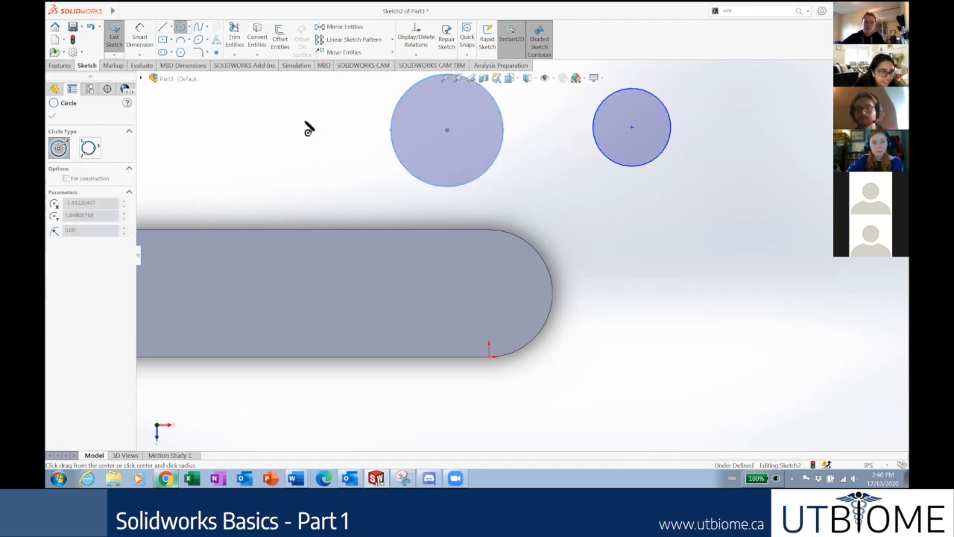
pyautogui.click(551, 185)
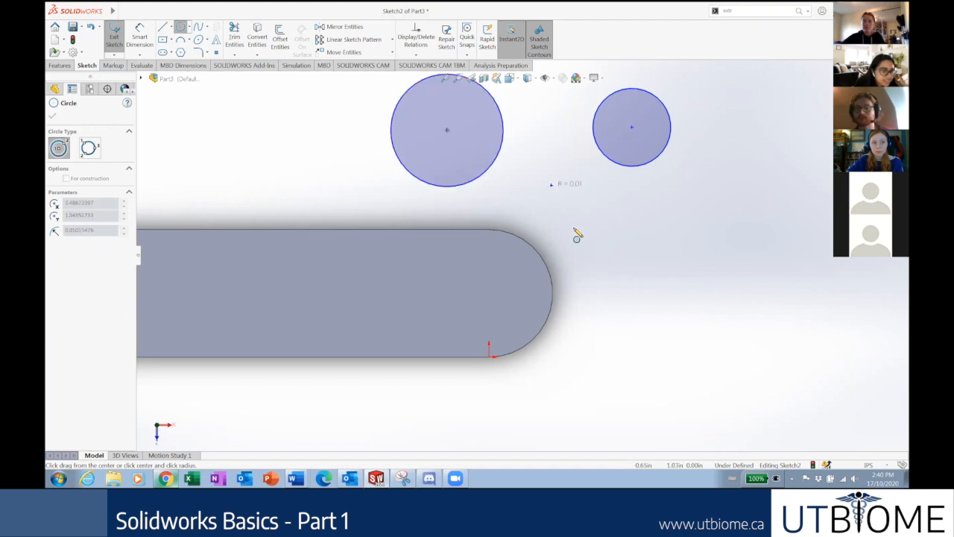
pyautogui.click(578, 239)
pyautogui.press('Escape')
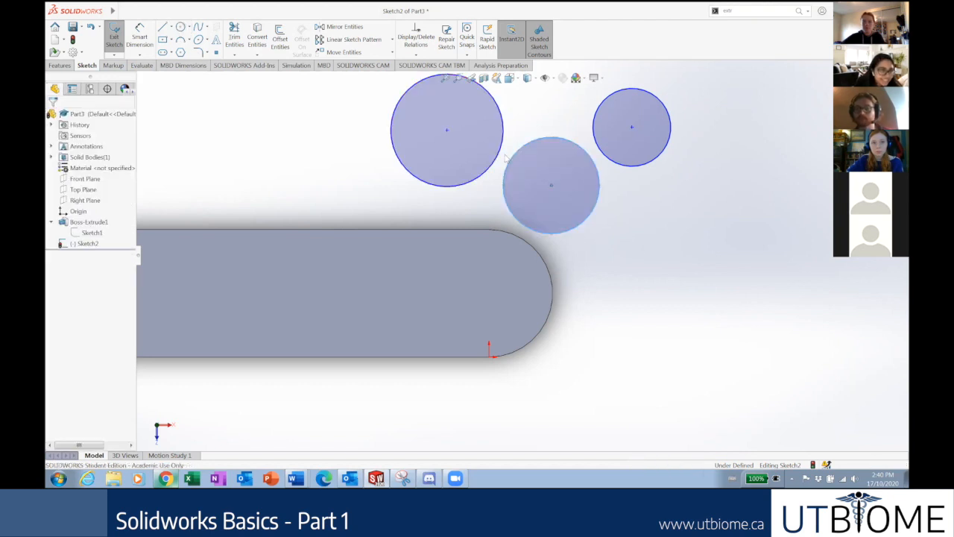
# Delete the three circles and draw a single hole circle at the upper right.
pyautogui.moveTo(638, 245); pyautogui.dragTo(409, 168)
pyautogui.moveTo(389, 114); pyautogui.dragTo(389, 114)
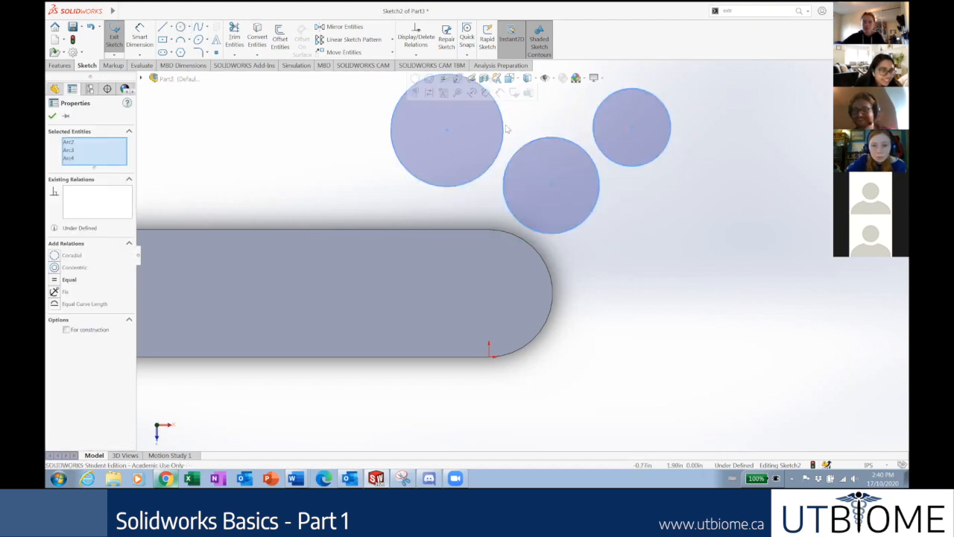
pyautogui.press('Delete')
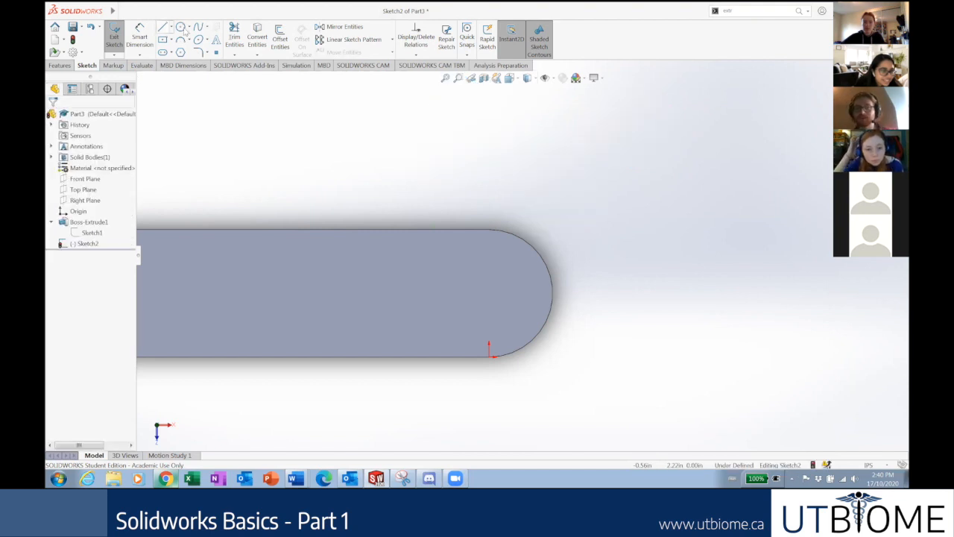
pyautogui.click(709, 109)
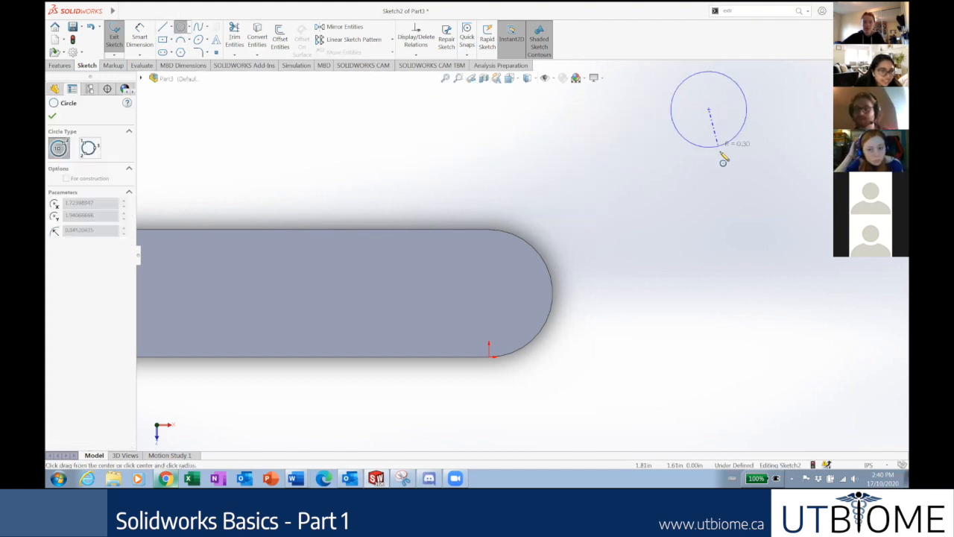
pyautogui.click(663, 194)
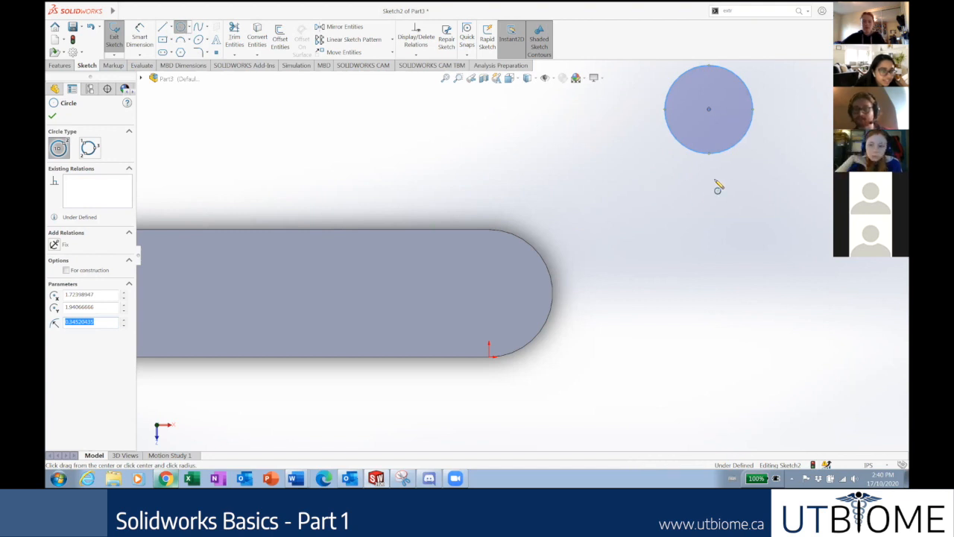
pyautogui.scroll(1, 616, 200)
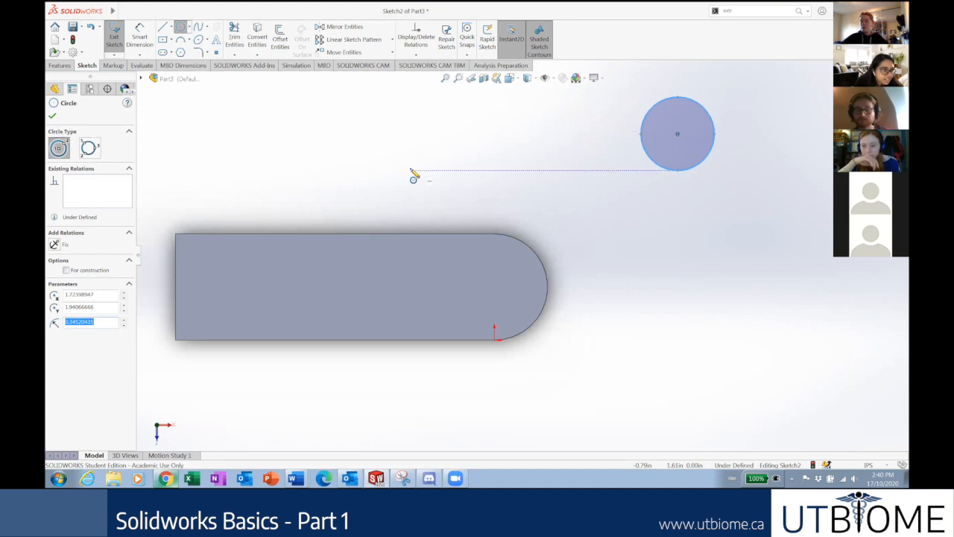
pyautogui.press('Escape')
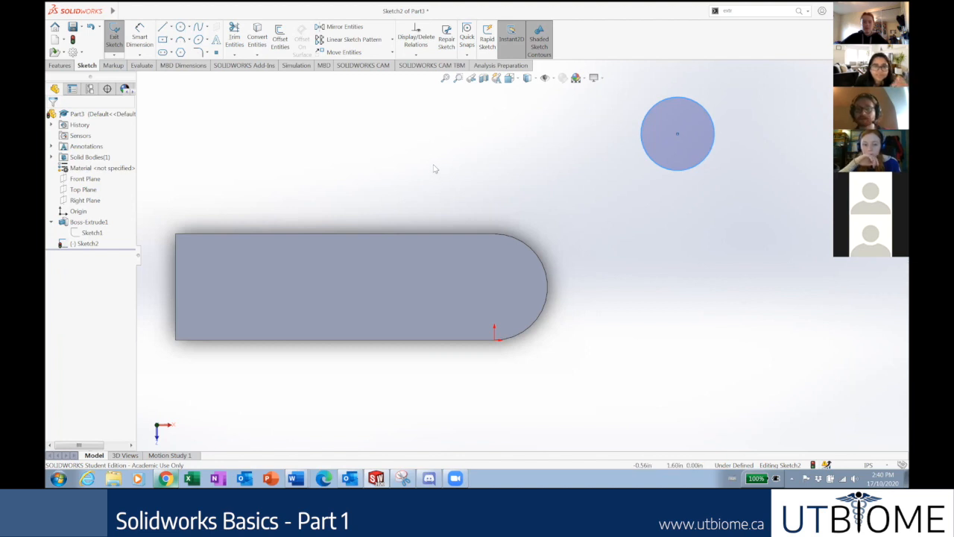
# Smart Dimension the hole circle, entering .25*2 for a 0.50 in diameter.
pyautogui.click(141, 37)
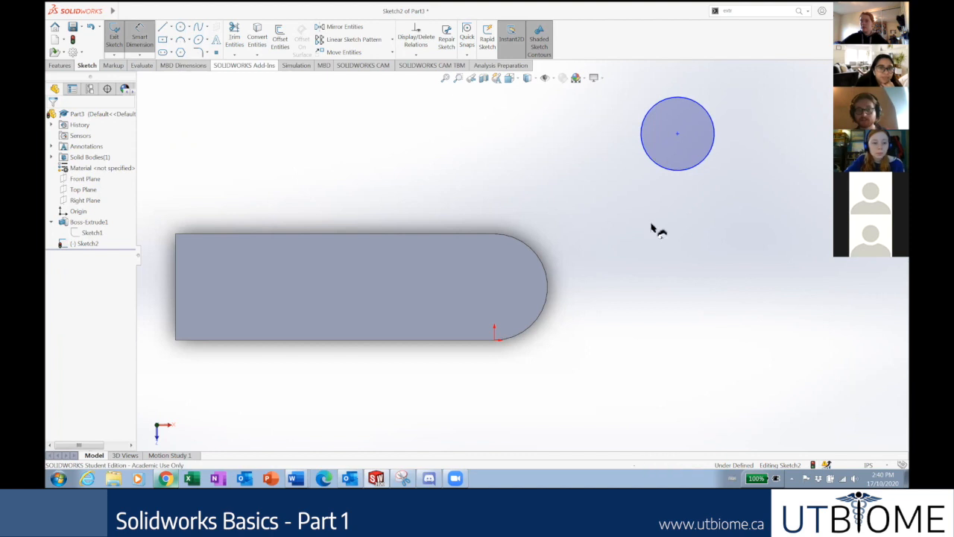
pyautogui.click(681, 175)
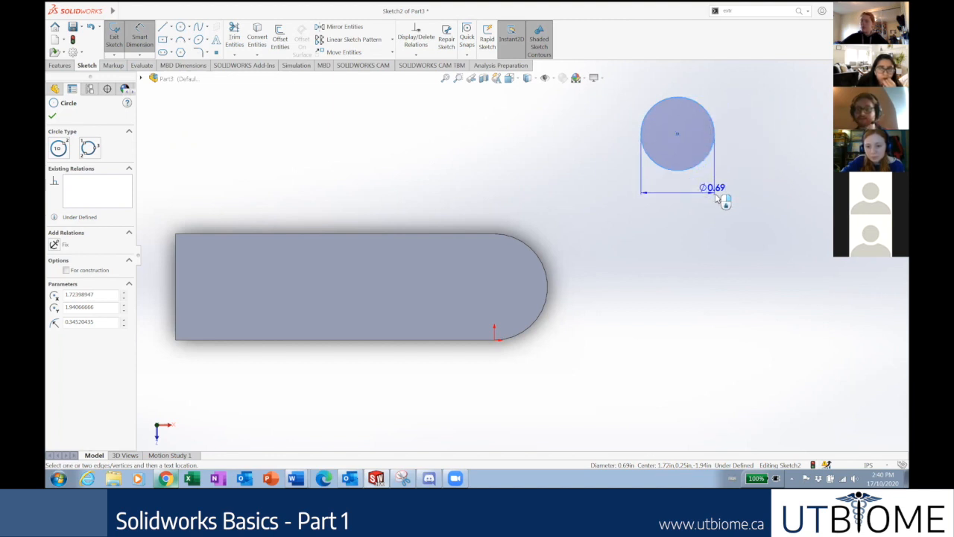
pyautogui.click(800, 191)
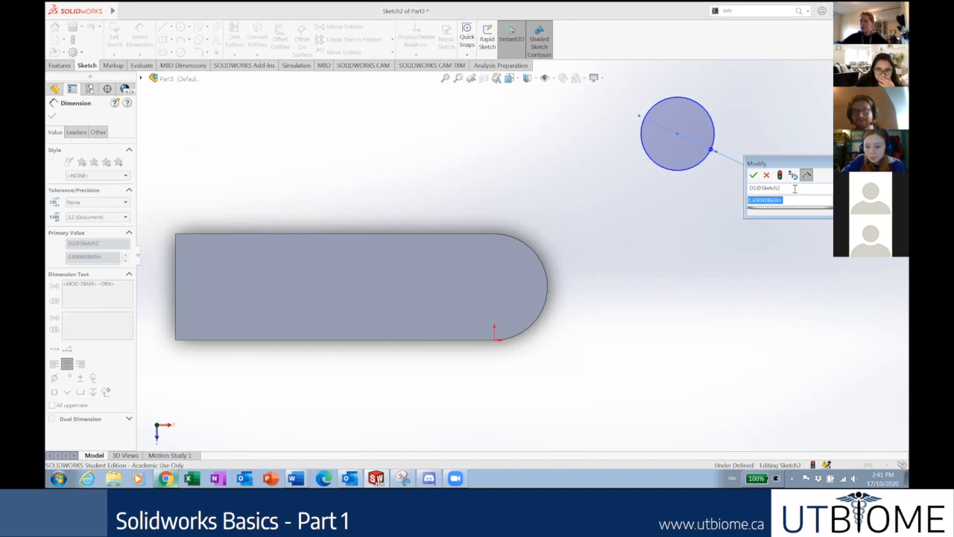
pyautogui.write('.25')
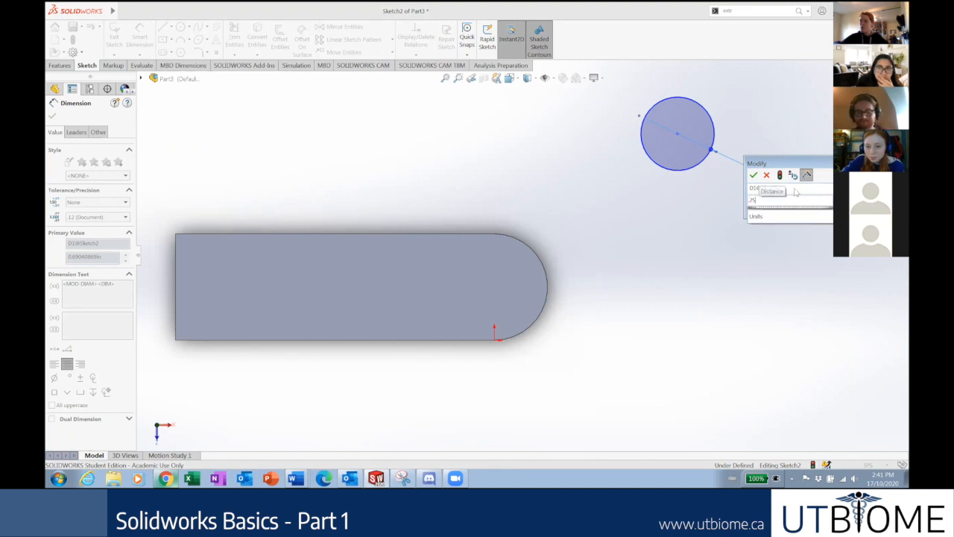
pyautogui.write('*2')
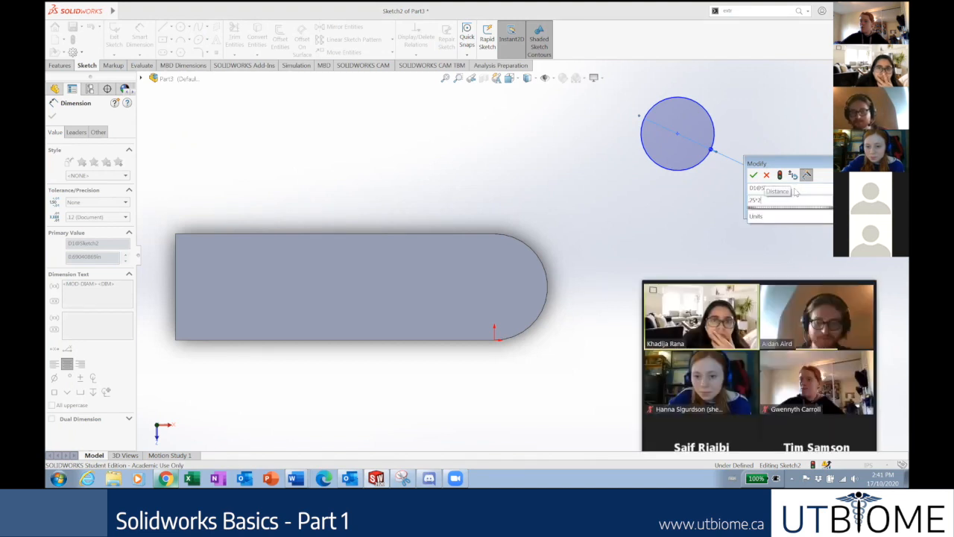
pyautogui.press('Return')
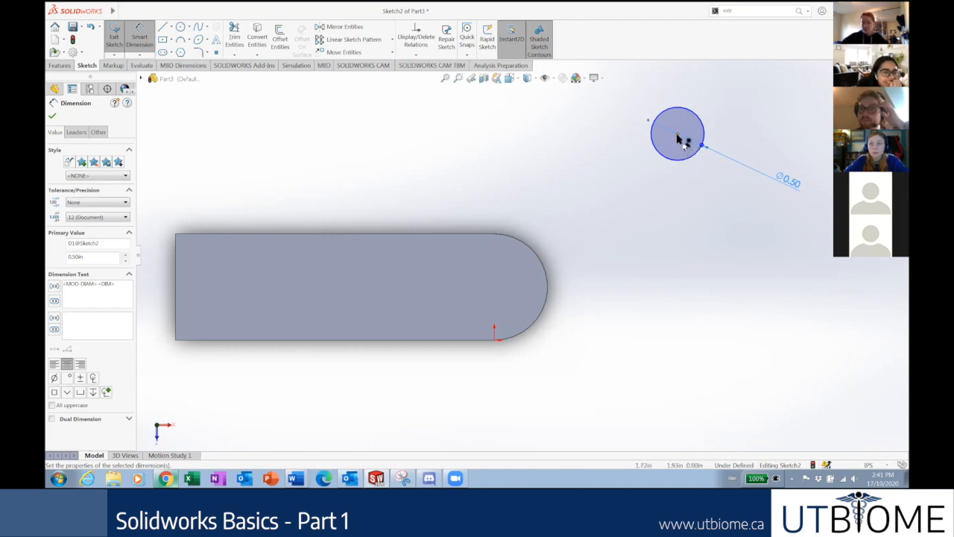
pyautogui.click(677, 136)
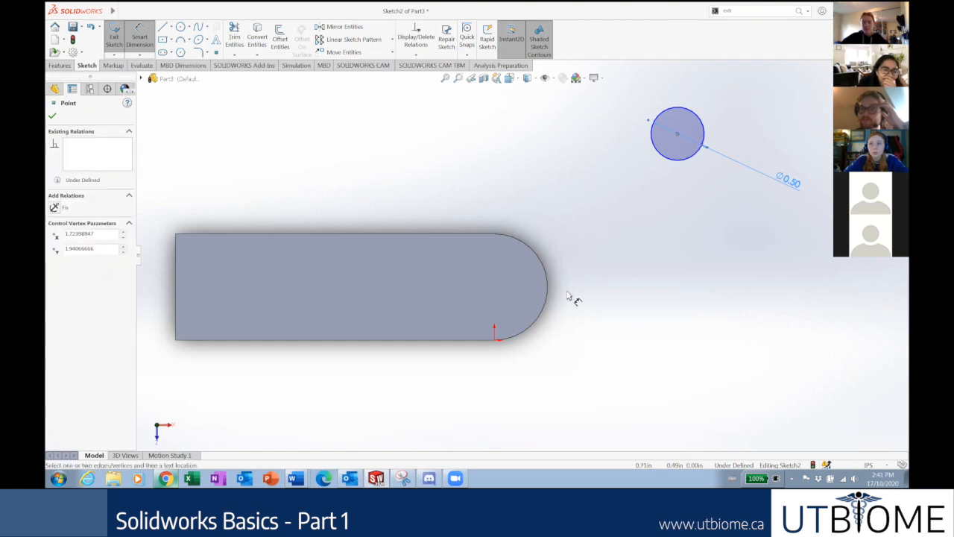
pyautogui.click(496, 344)
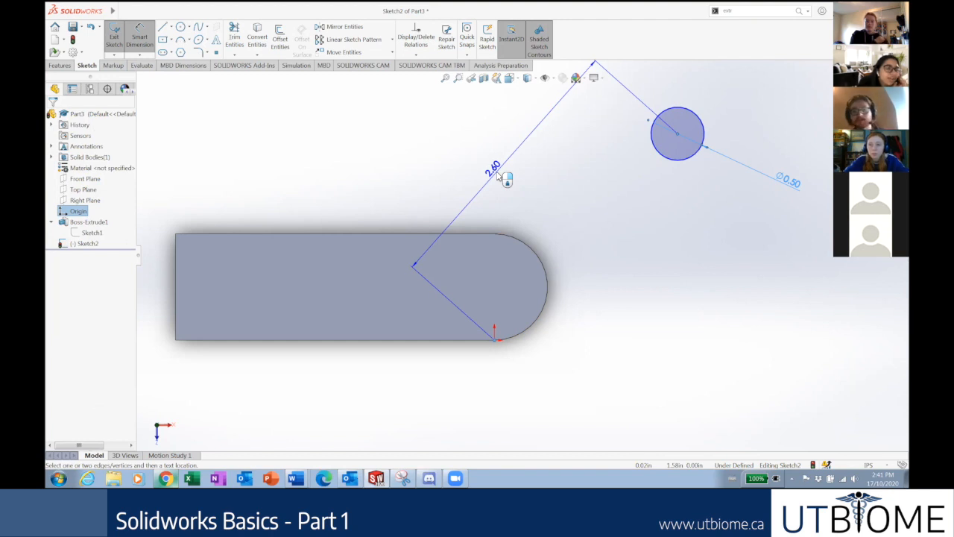
pyautogui.press('Escape')
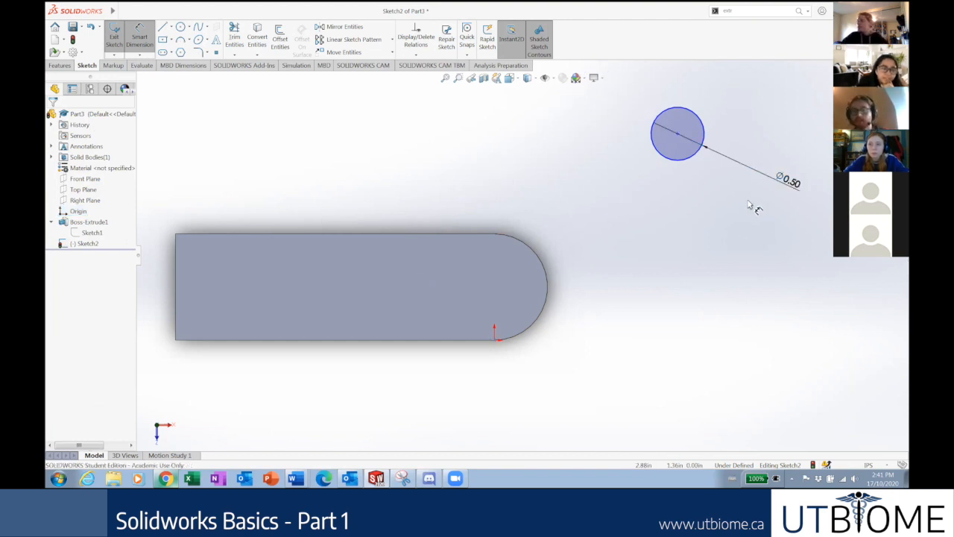
pyautogui.scroll(3, 749, 205)
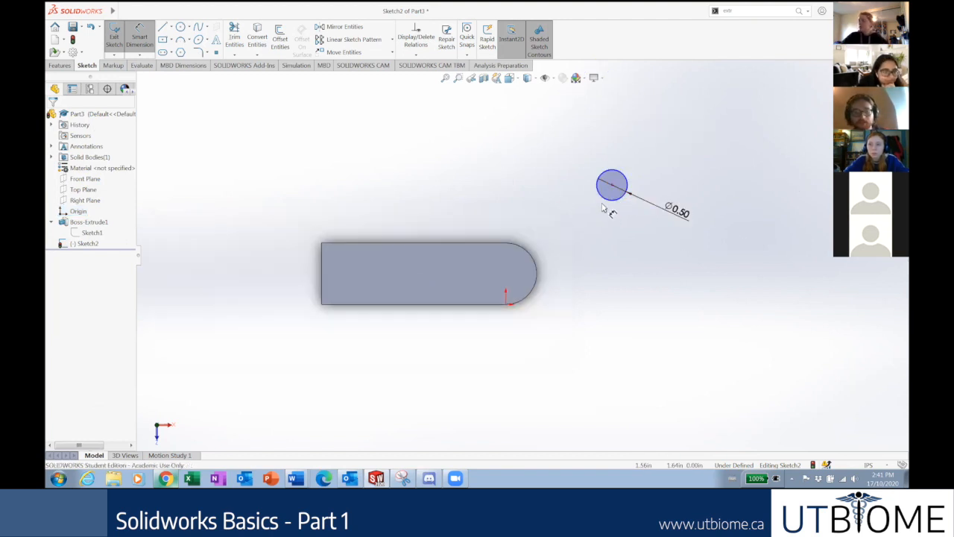
pyautogui.press('Escape')
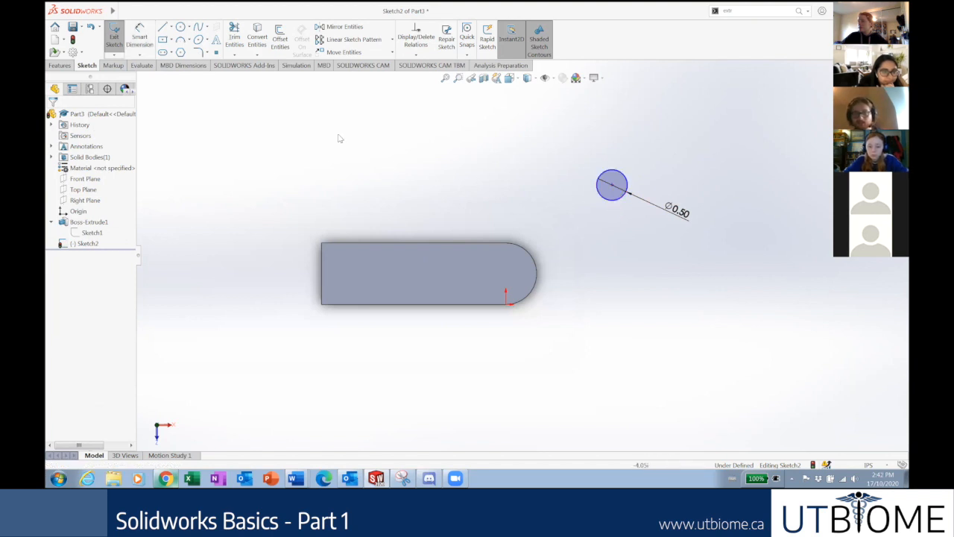
pyautogui.click(142, 41)
pyautogui.click(145, 45)
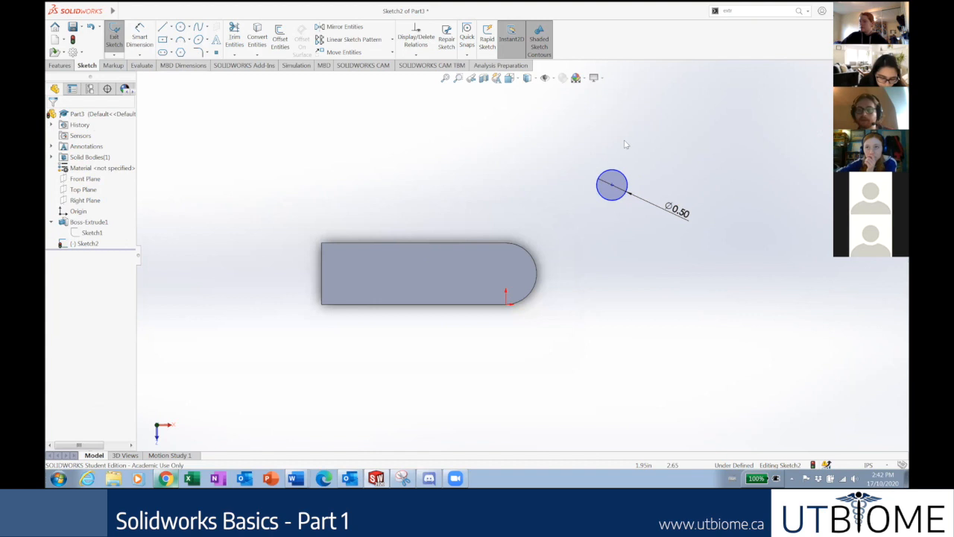
pyautogui.scroll(-2, 625, 144)
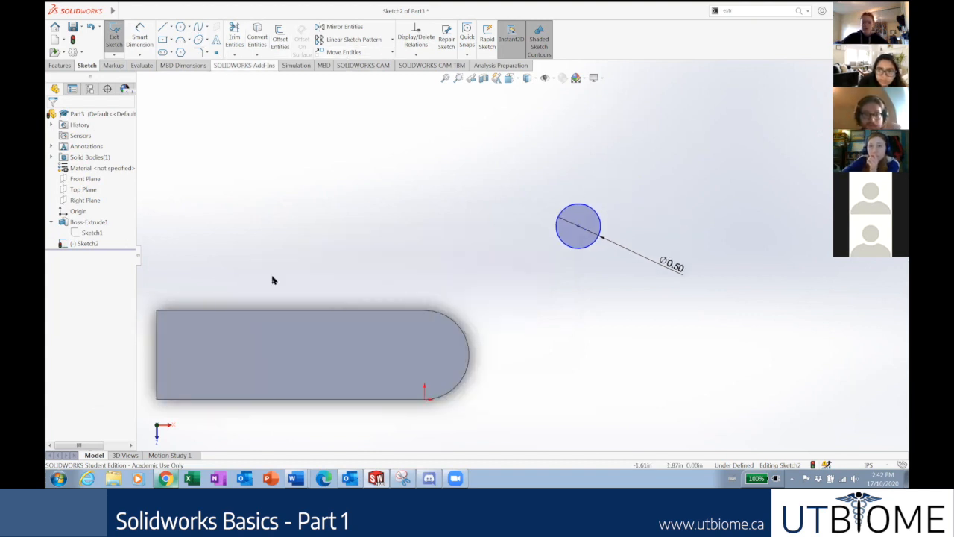
# Try a vertical line at the arc start using the line tools, then discard it.
pyautogui.click(187, 27)
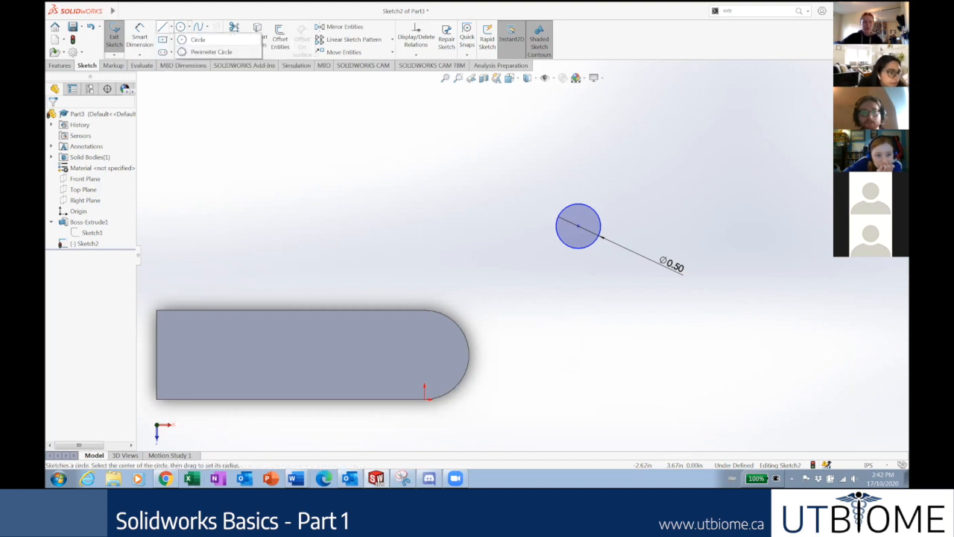
pyautogui.click(171, 28)
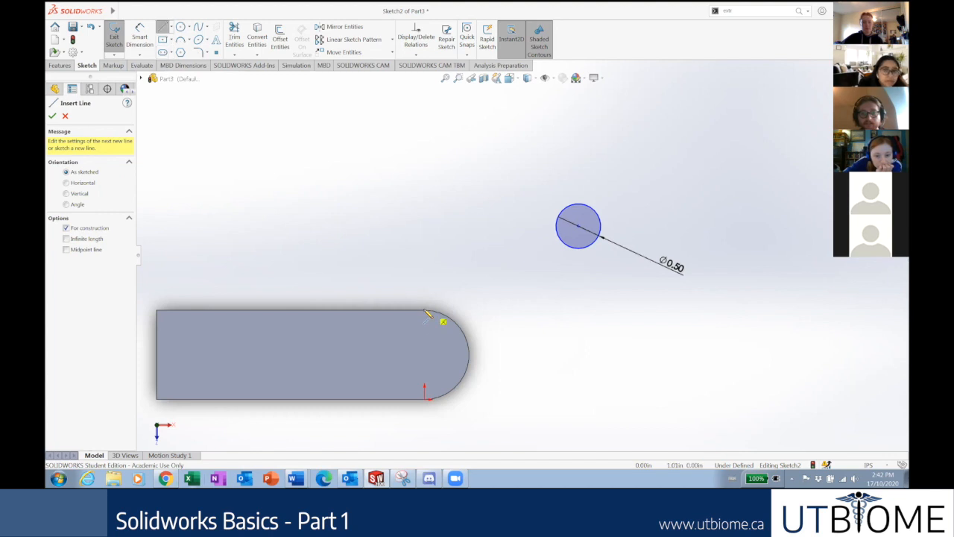
pyautogui.click(424, 400)
pyautogui.click(424, 401)
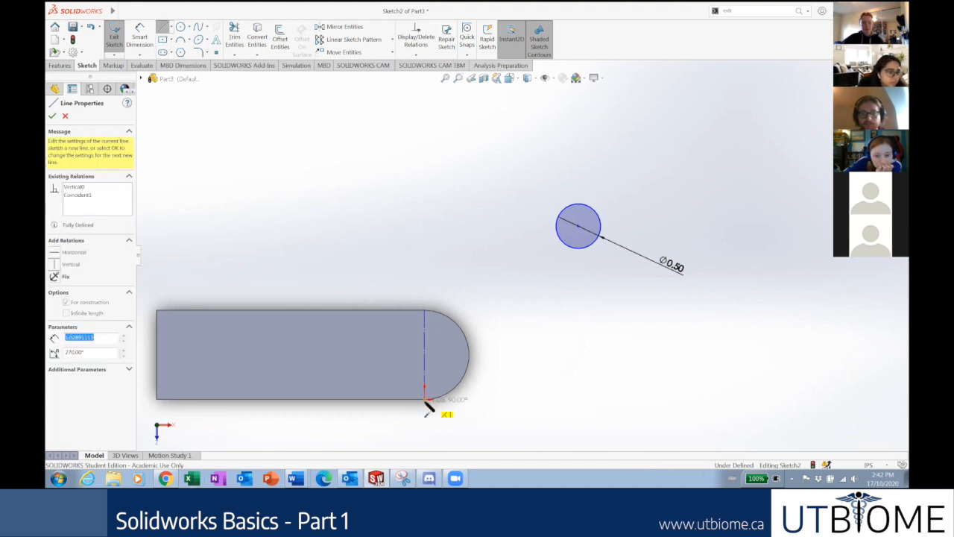
pyautogui.press('Escape')
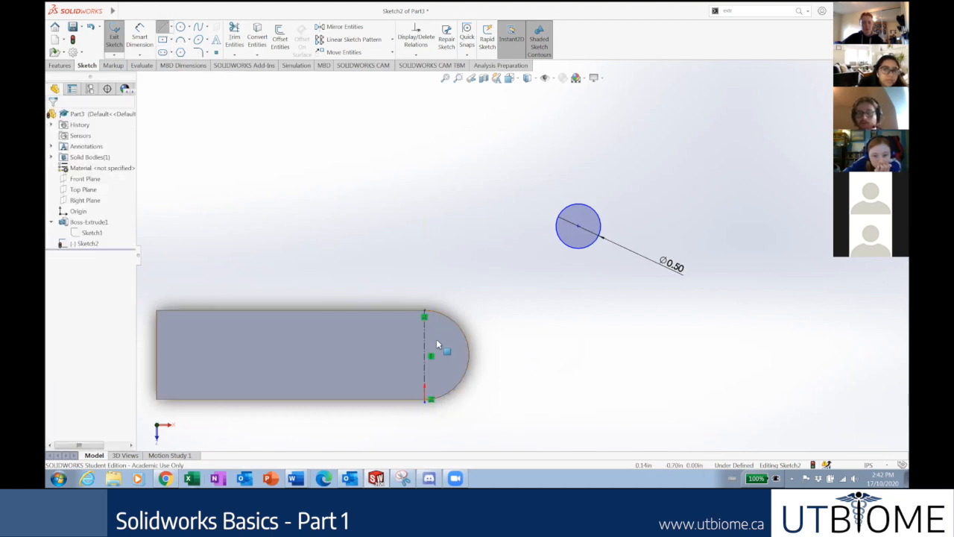
pyautogui.click(425, 344)
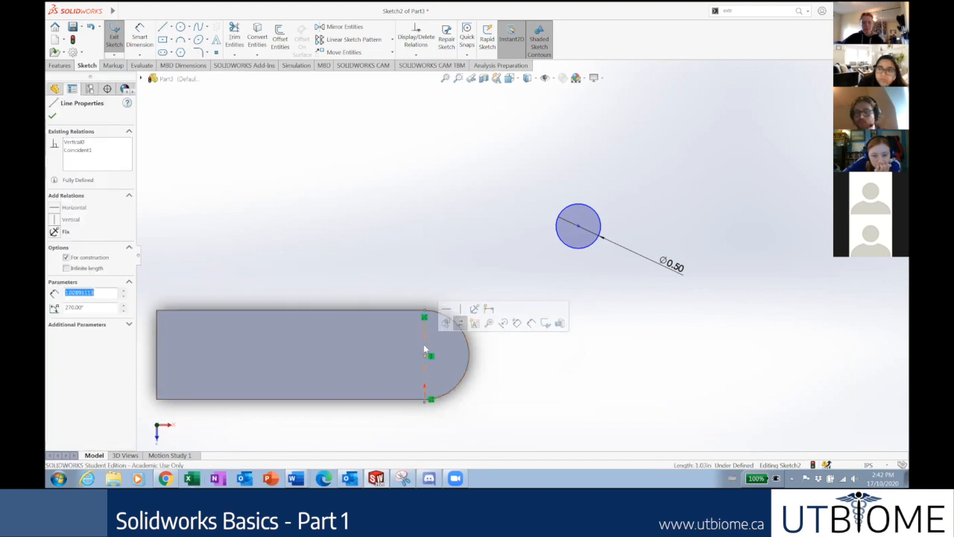
pyautogui.press('Escape')
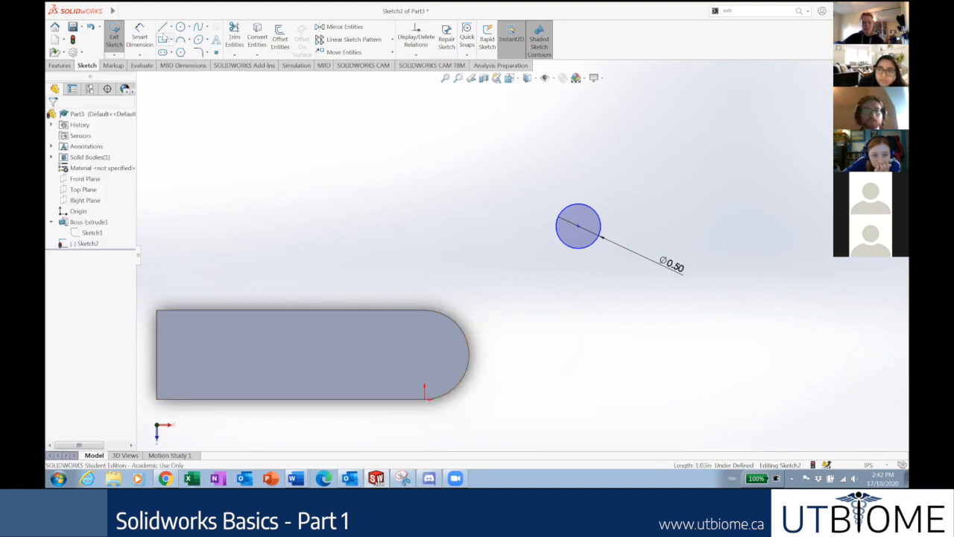
# Draw a vertical line where the arc begins, make it construction, and select the circle's centre.
pyautogui.click(163, 30)
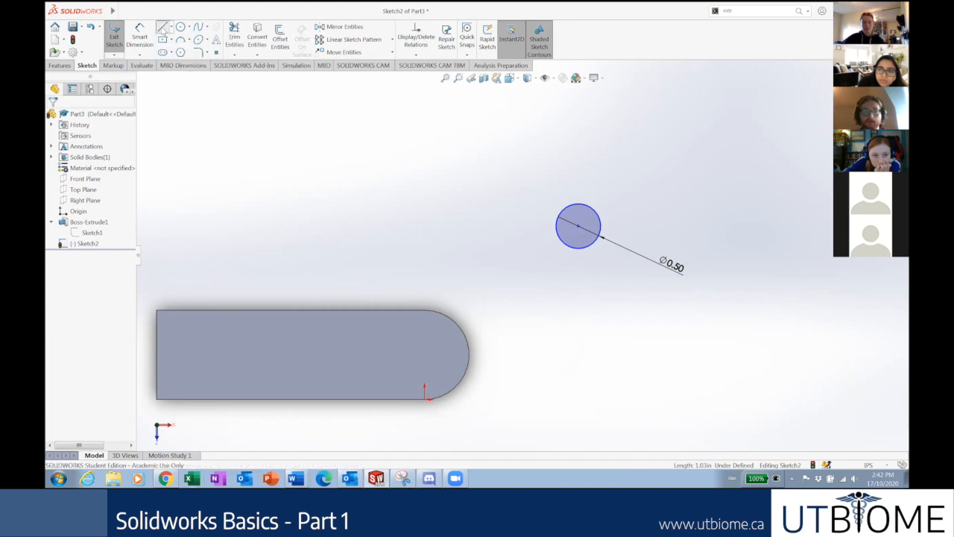
pyautogui.click(425, 310)
pyautogui.click(425, 397)
pyautogui.click(426, 399)
pyautogui.press('Escape')
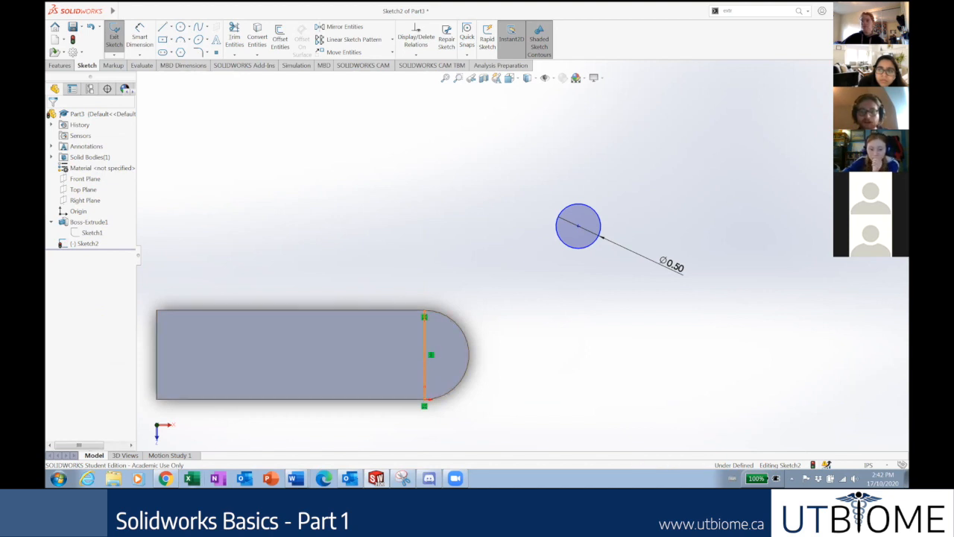
pyautogui.click(427, 355)
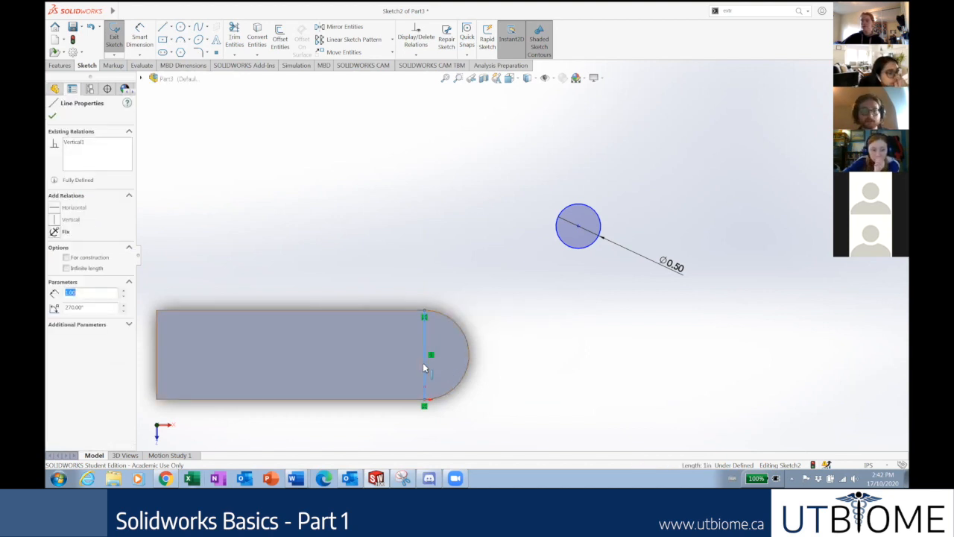
pyautogui.click(66, 257)
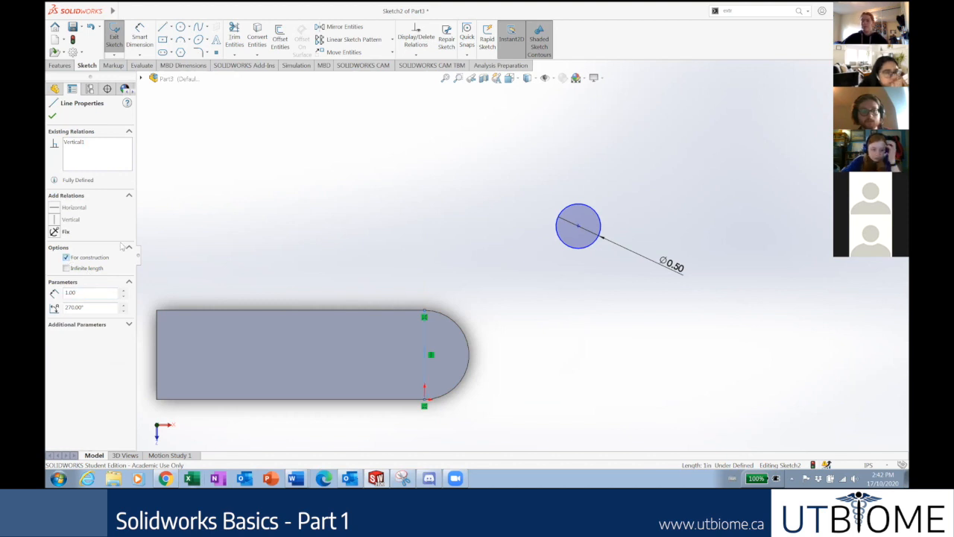
pyautogui.click(351, 258)
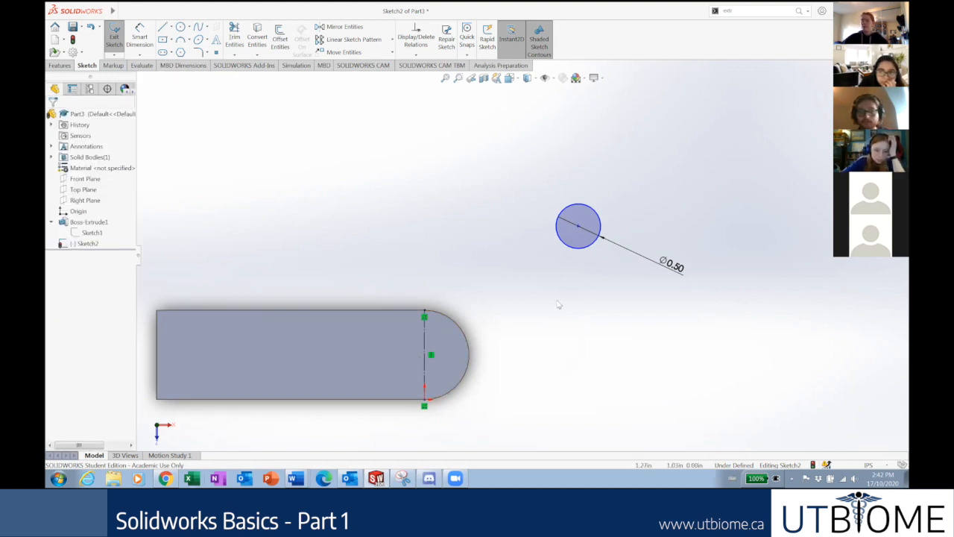
pyautogui.click(579, 229)
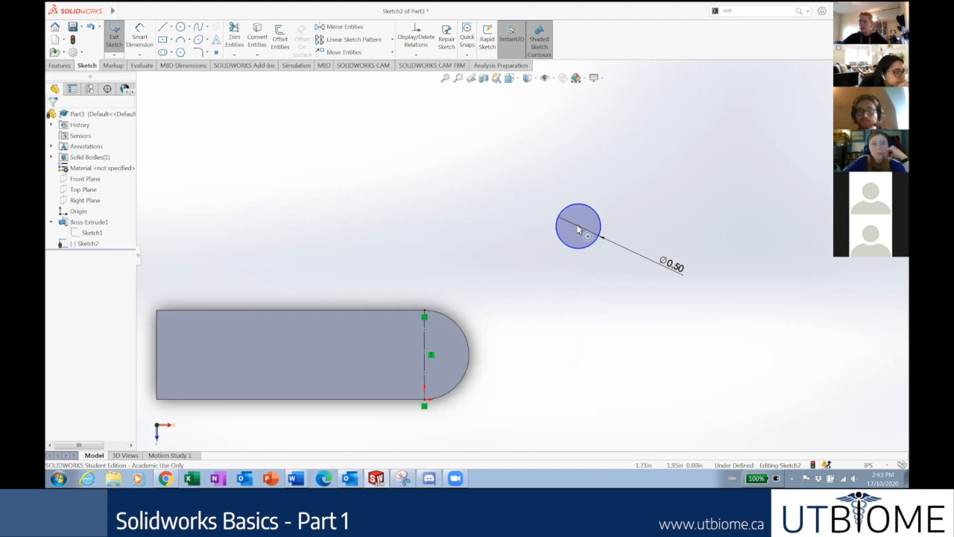
pyautogui.click(579, 227)
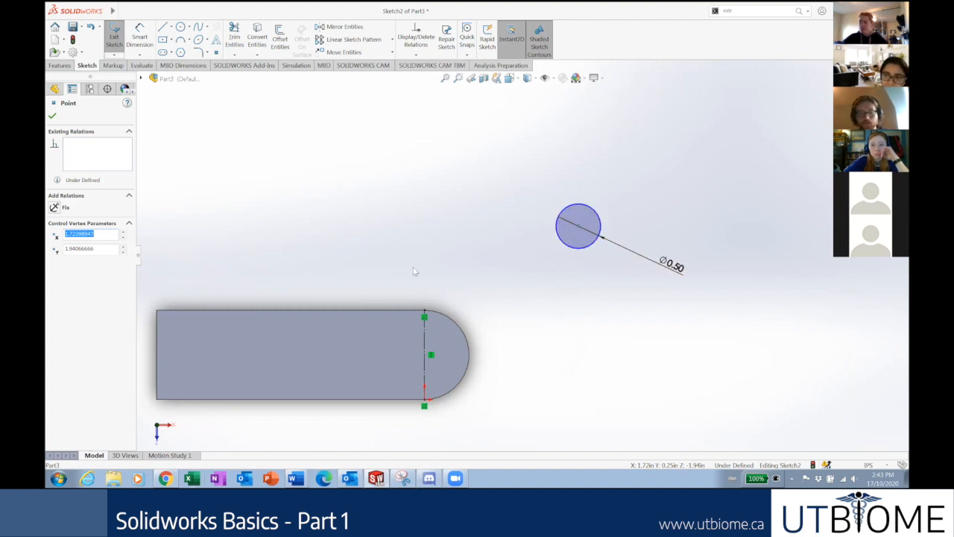
# Add a Midpoint relation between the circle centre and construction line, then tidy the Ø0.50 label.
pyautogui.keyDown('ctrl'); pyautogui.click(424, 347); pyautogui.keyUp('ctrl')
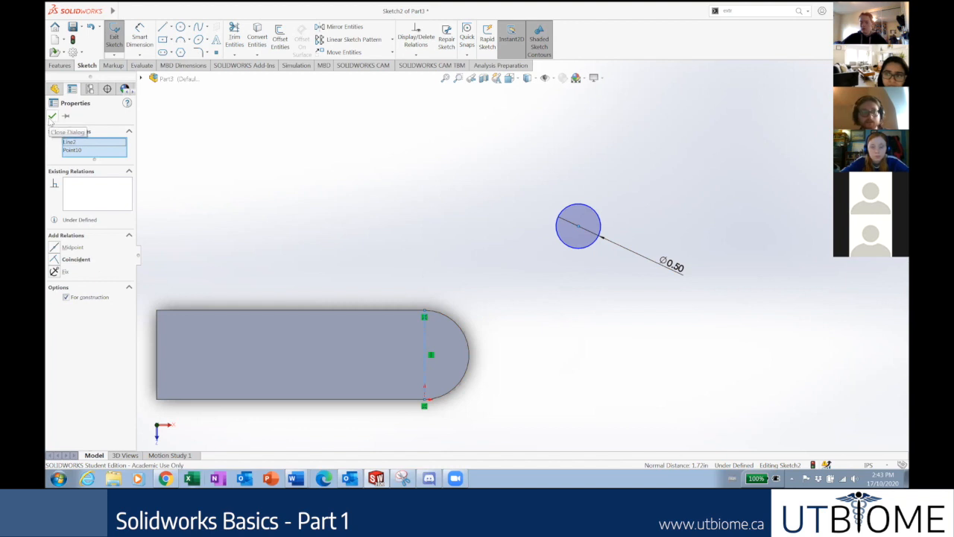
pyautogui.click(55, 247)
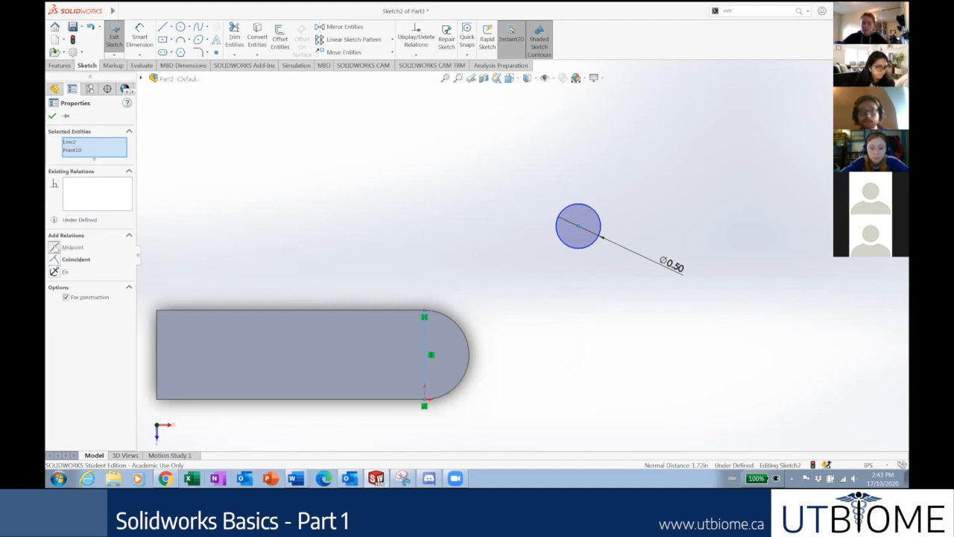
pyautogui.click(52, 116)
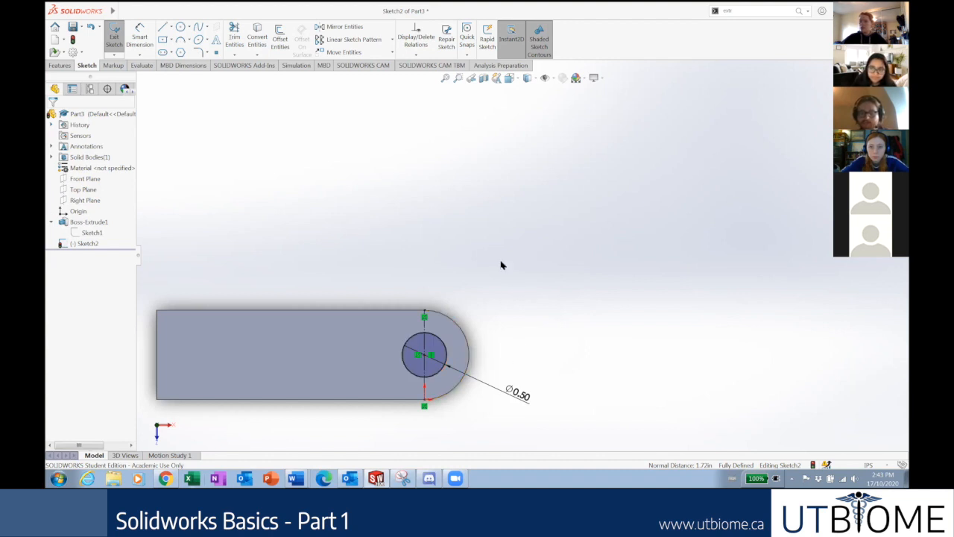
pyautogui.scroll(2, 502, 290)
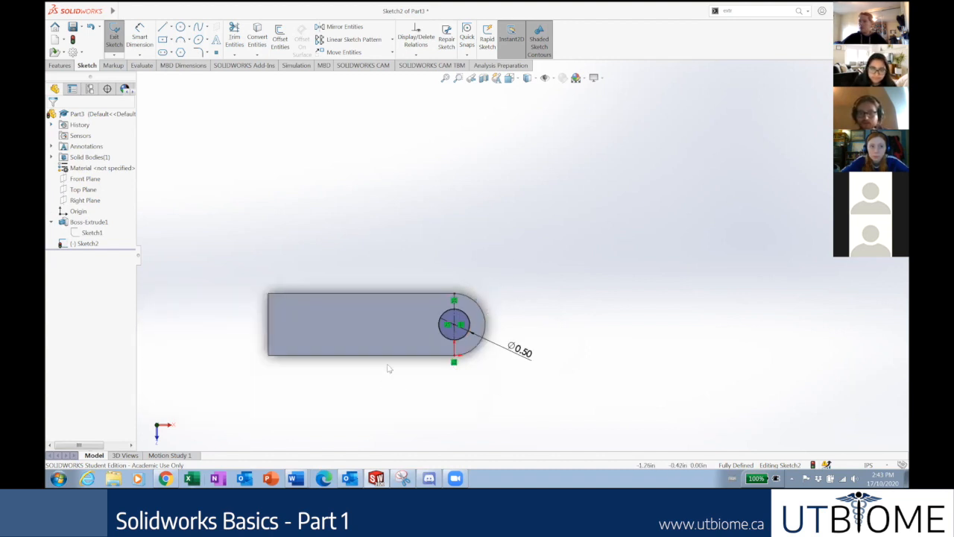
pyautogui.scroll(-2, 389, 368)
pyautogui.moveTo(602, 331)
pyautogui.mouseDown()
pyautogui.moveTo(555, 351)
pyautogui.moveTo(558, 219)
pyautogui.moveTo(586, 218)
pyautogui.moveTo(600, 327)
pyautogui.mouseUp()
pyautogui.click(510, 352)
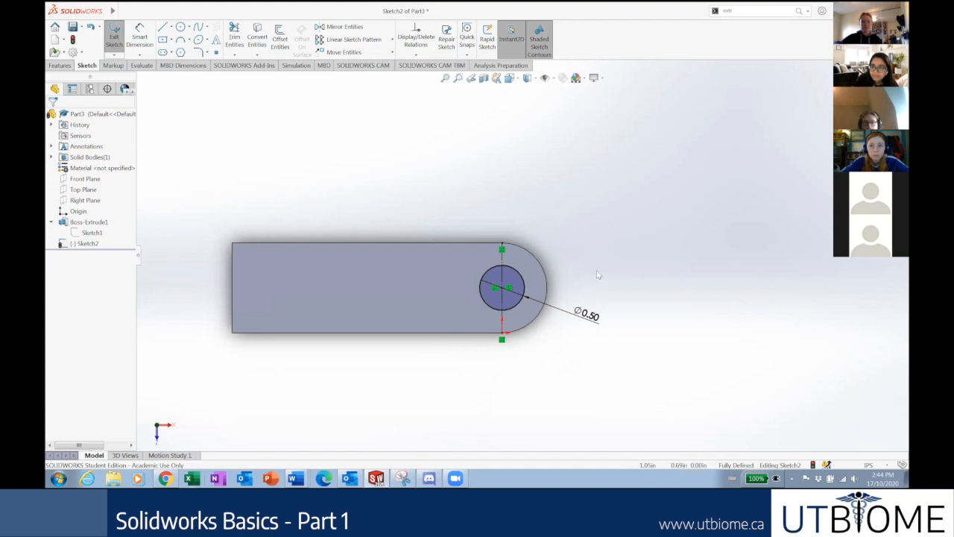
pyautogui.click(345, 295)
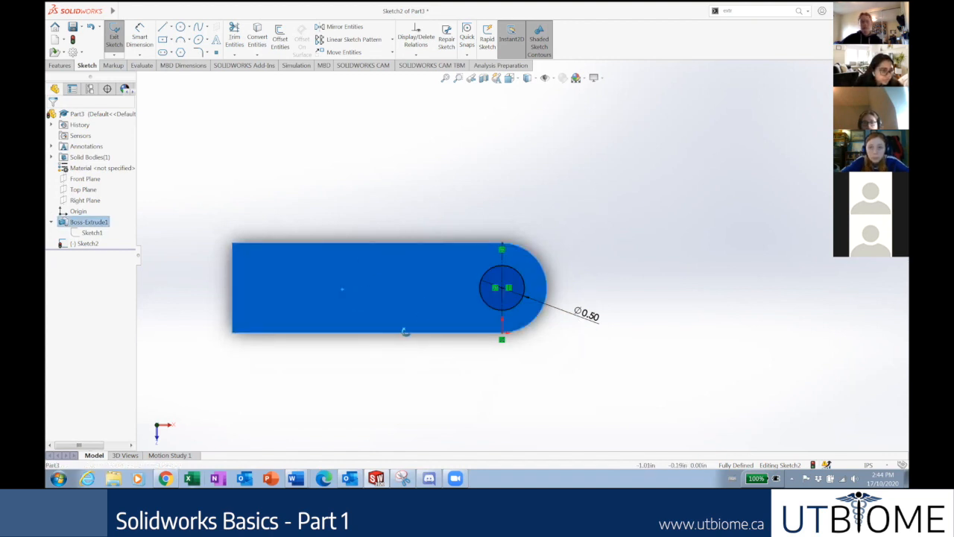
pyautogui.moveTo(405, 332); pyautogui.dragTo(408, 267, button='middle')
pyautogui.click(466, 342)
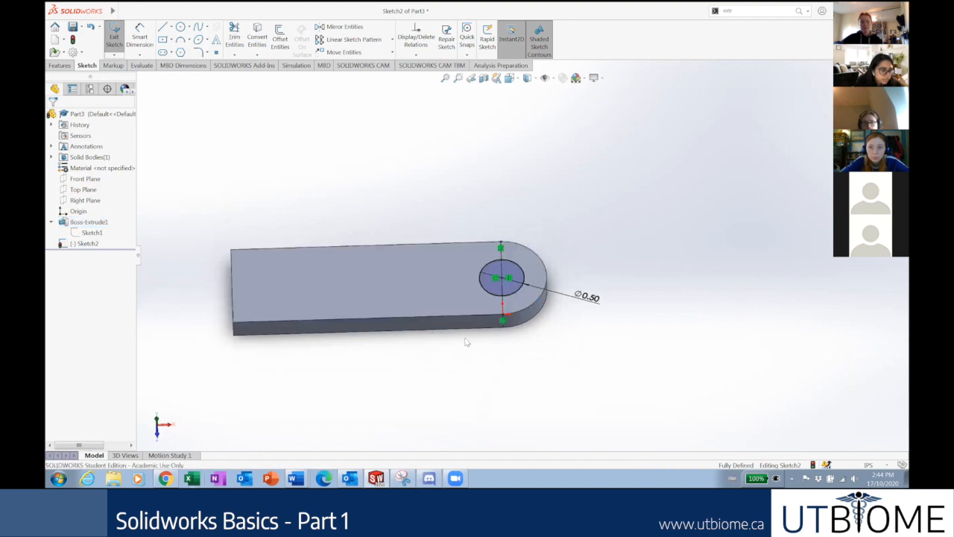
pyautogui.rightClick(346, 279)
pyautogui.click(340, 163)
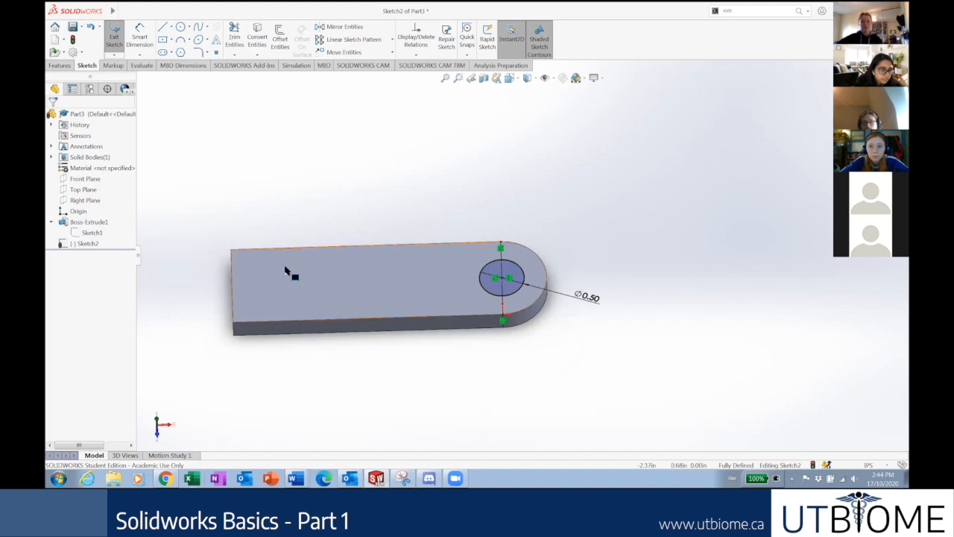
pyautogui.scroll(-1, 376, 155)
pyautogui.moveTo(371, 168); pyautogui.dragTo(368, 200, button='middle')
pyautogui.scroll(1, 358, 173)
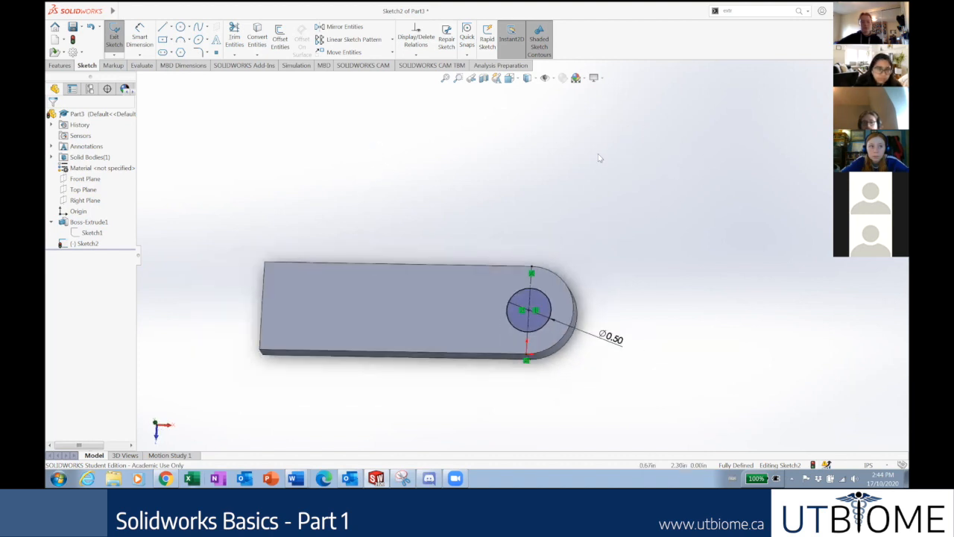
pyautogui.moveTo(535, 224); pyautogui.dragTo(539, 230, button='middle')
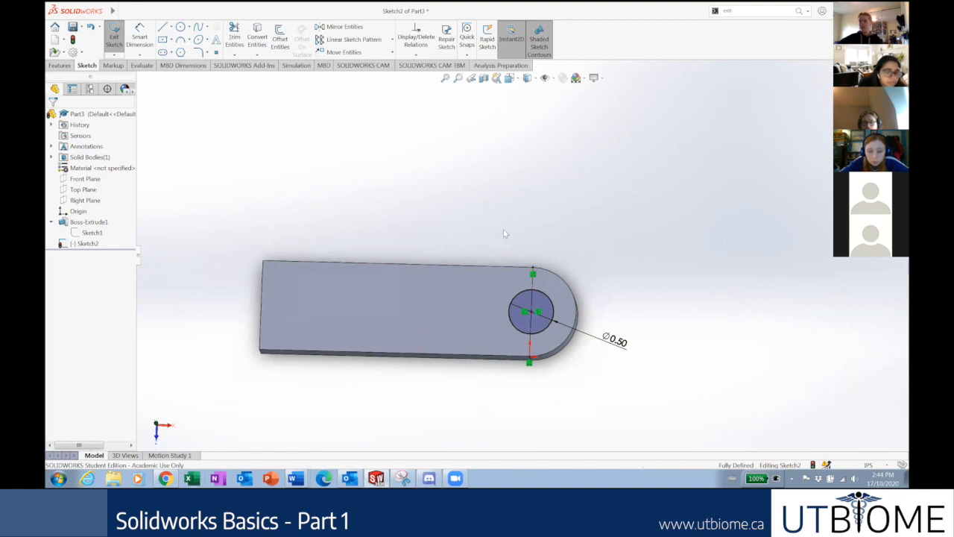
pyautogui.rightClick(94, 246)
pyautogui.click(115, 231)
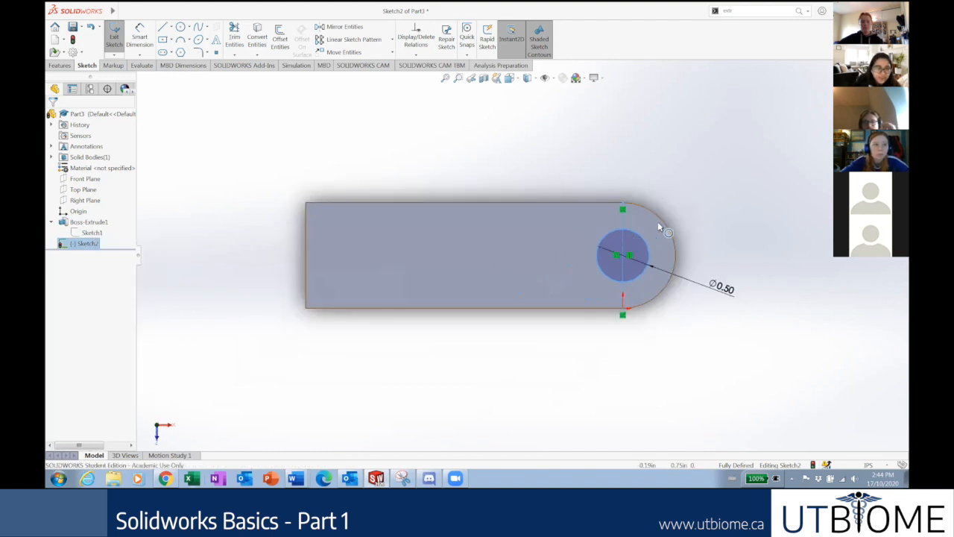
pyautogui.scroll(4, 665, 223)
pyautogui.scroll(-2, 663, 236)
pyautogui.click(574, 219)
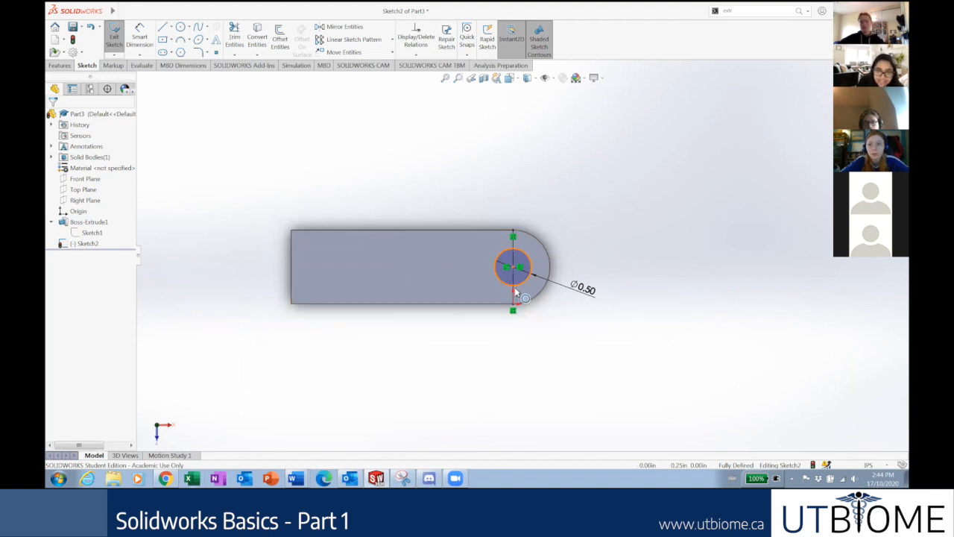
pyautogui.scroll(-5, 532, 282)
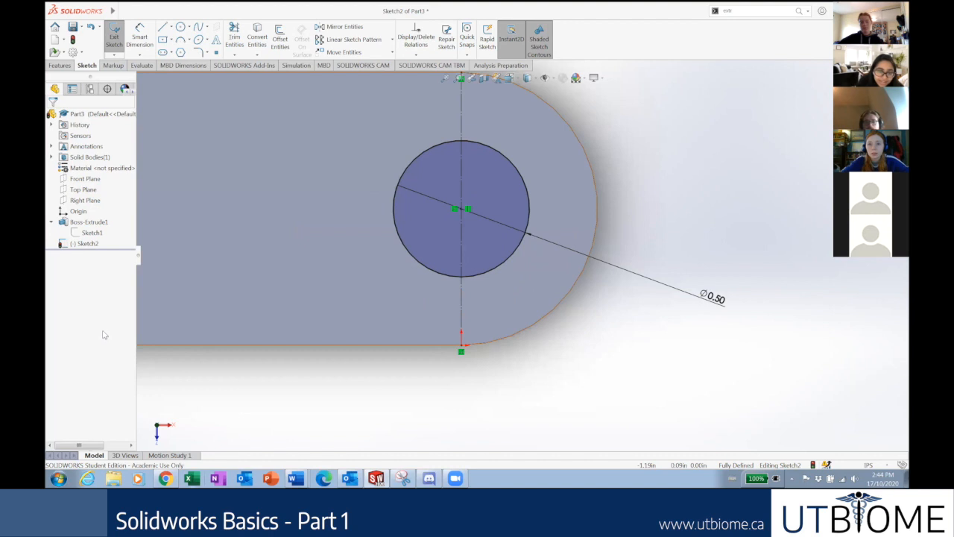
pyautogui.scroll(5, 348, 305)
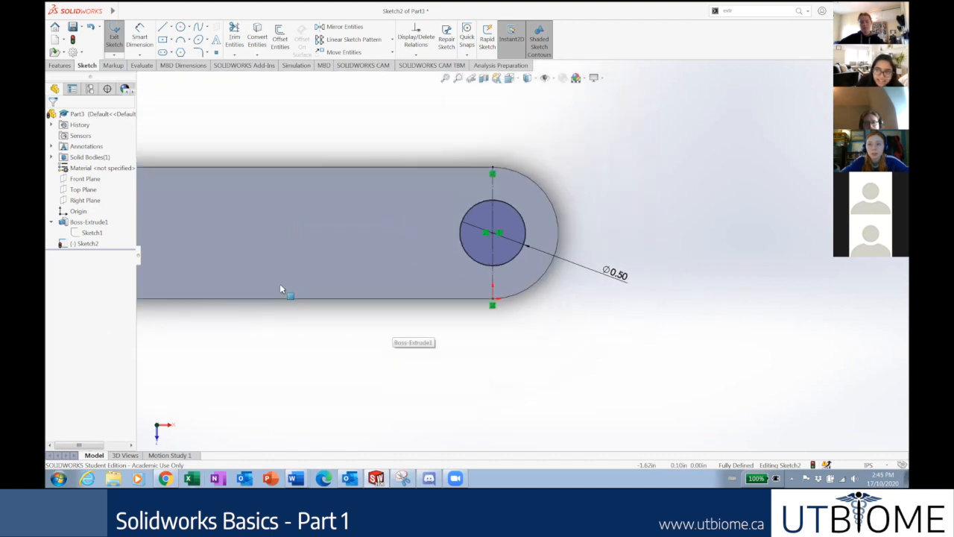
pyautogui.scroll(-1, 274, 278)
pyautogui.scroll(1, 237, 225)
pyautogui.scroll(-1, 286, 194)
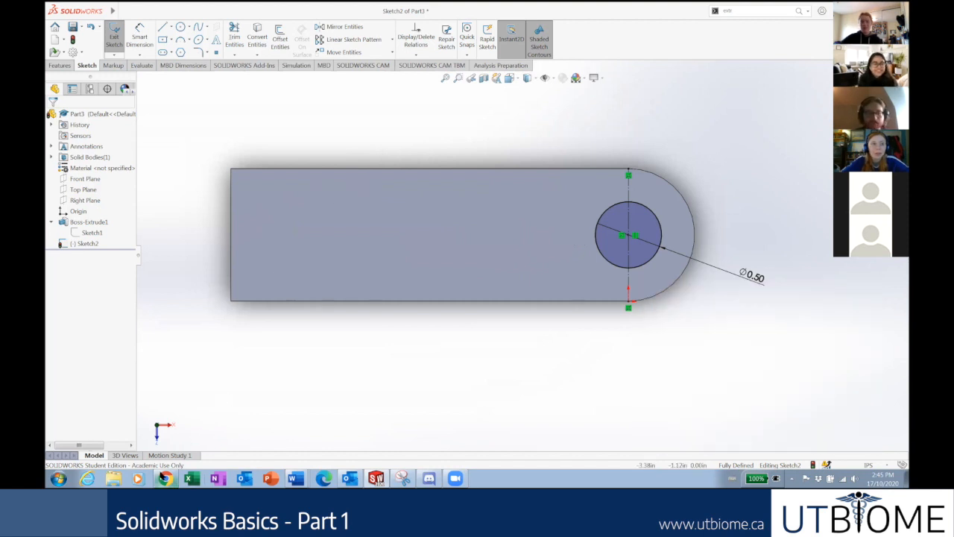
# View slide 17 in Google Slides, then return to the SOLIDWORKS plate sketch.
pyautogui.click(166, 479)
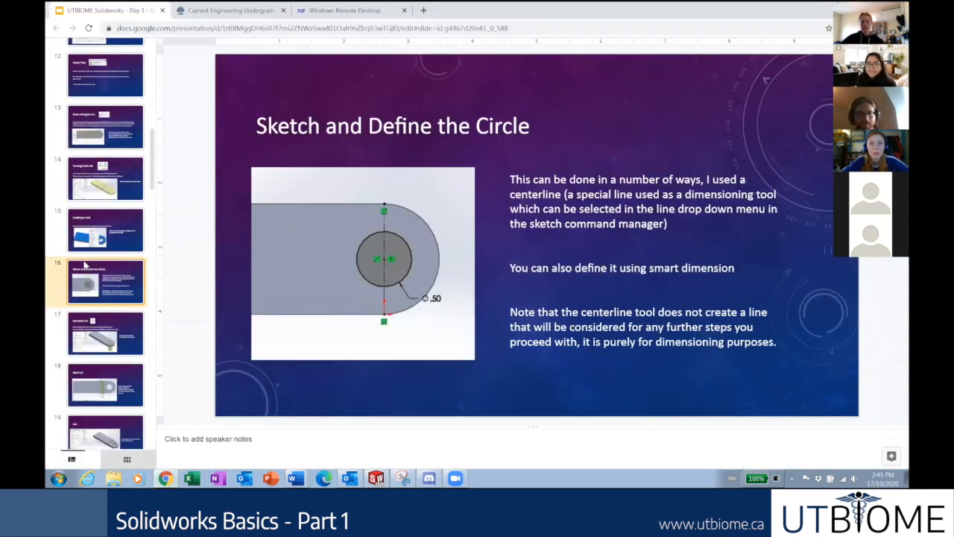
pyautogui.scroll(-3, 117, 293)
pyautogui.click(102, 251)
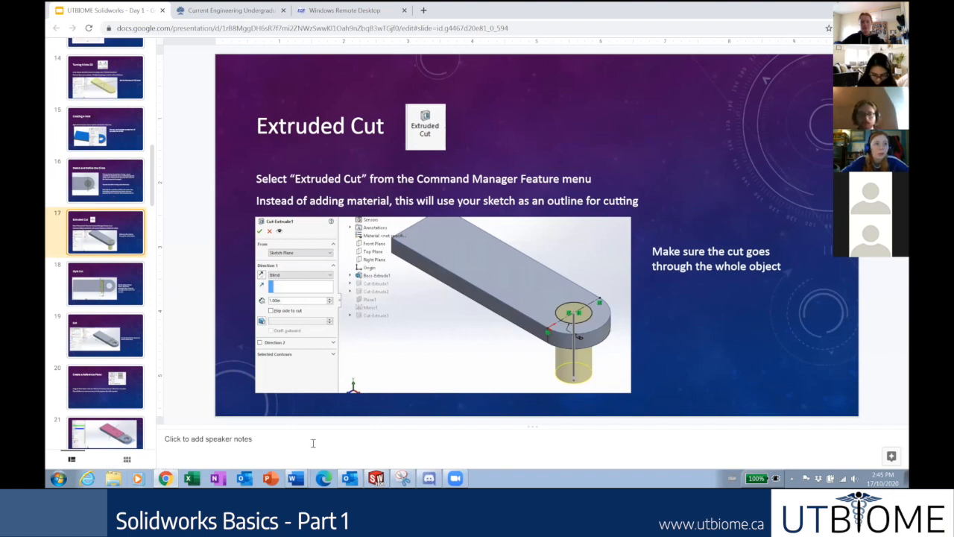
pyautogui.click(375, 478)
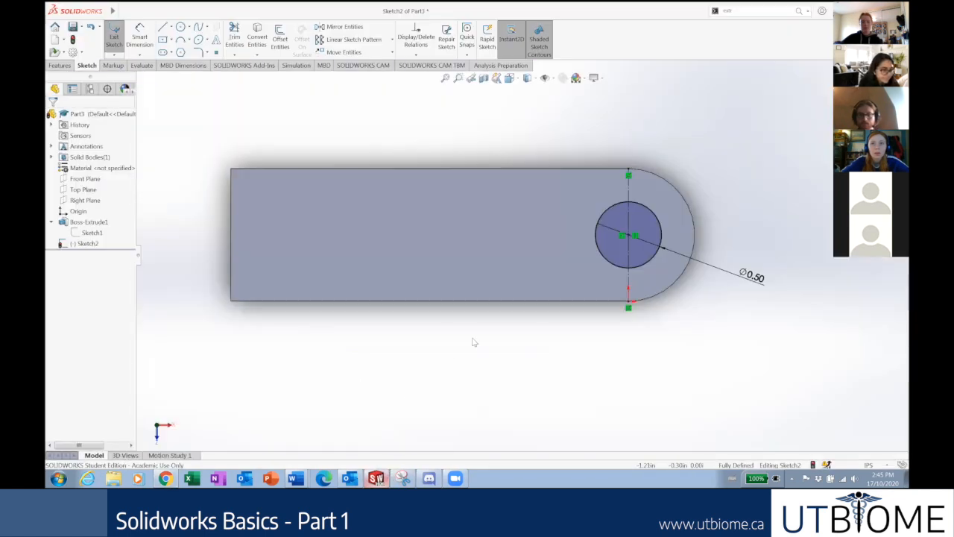
# Zoom out on the sketch before moving to the remote desktop session.
pyautogui.scroll(2, 511, 366)
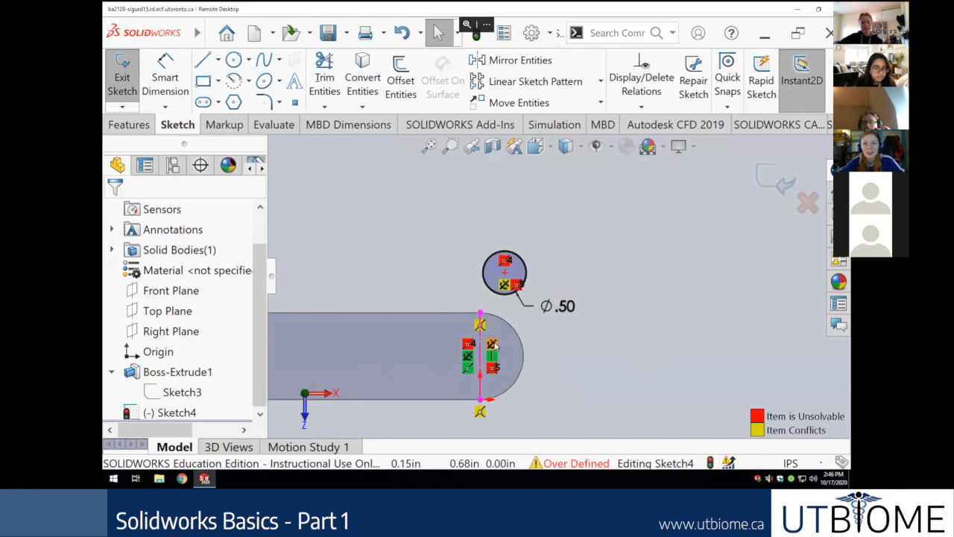
# Remove the Fixed relation from the remote sketch's Ø0.50 circle to clear the over-definition.
pyautogui.scroll(1, 256, 246)
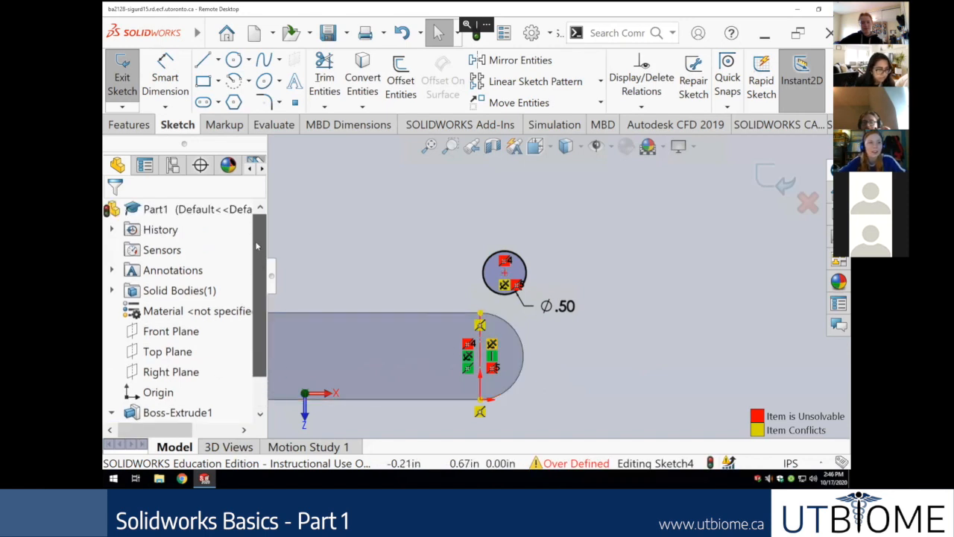
pyautogui.scroll(-1, 257, 239)
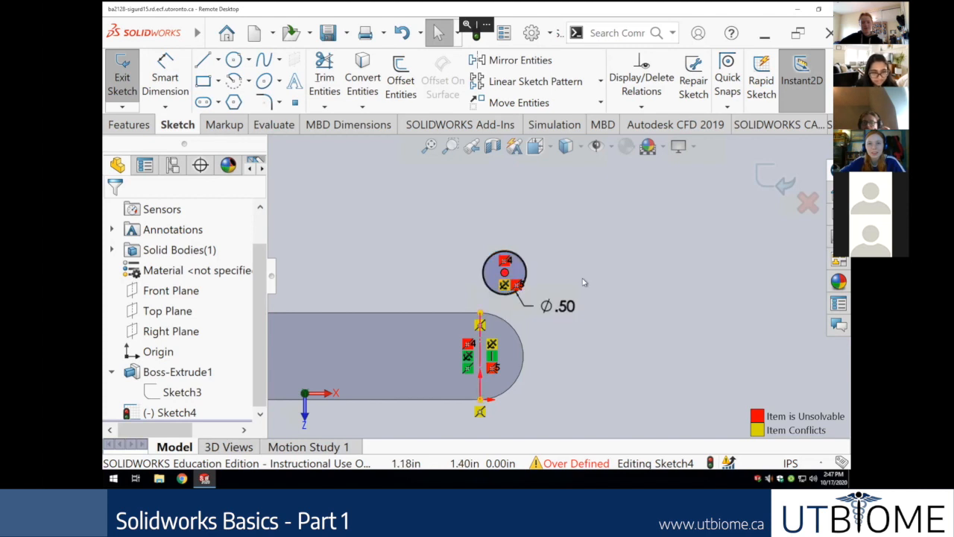
pyautogui.click(504, 287)
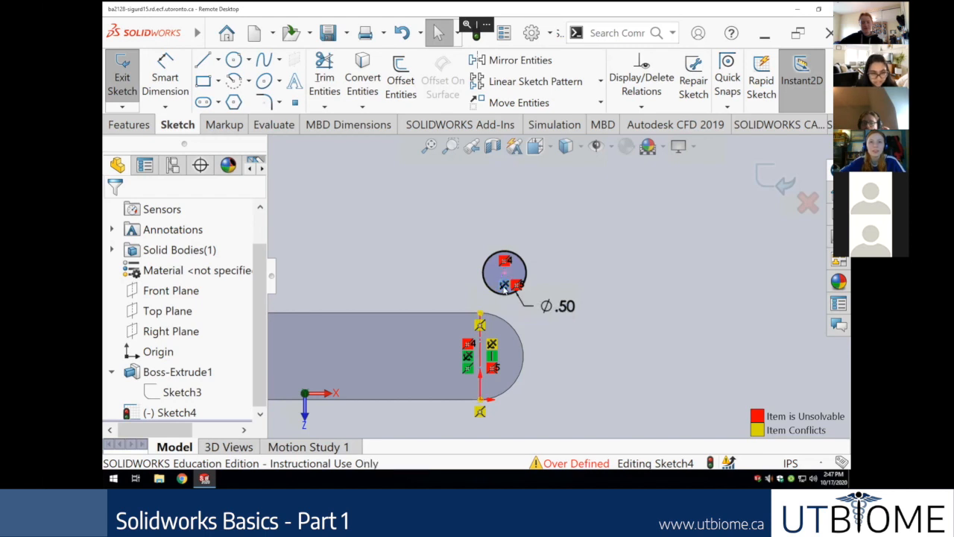
pyautogui.rightClick(504, 287)
pyautogui.click(442, 267)
pyautogui.click(504, 288)
pyautogui.press('Delete')
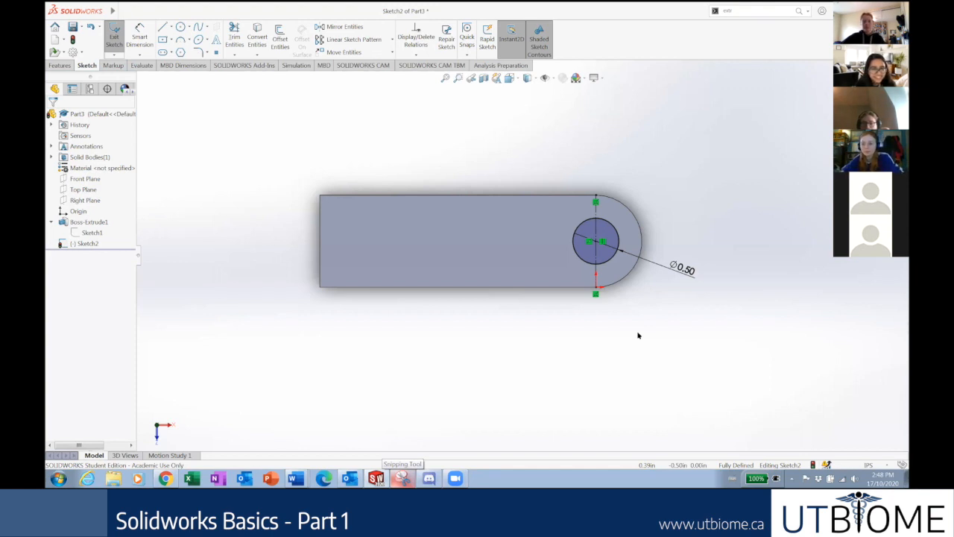
# Turn the view Normal To Sketch2 so the sketch is seen face-on.
pyautogui.rightClick(85, 243)
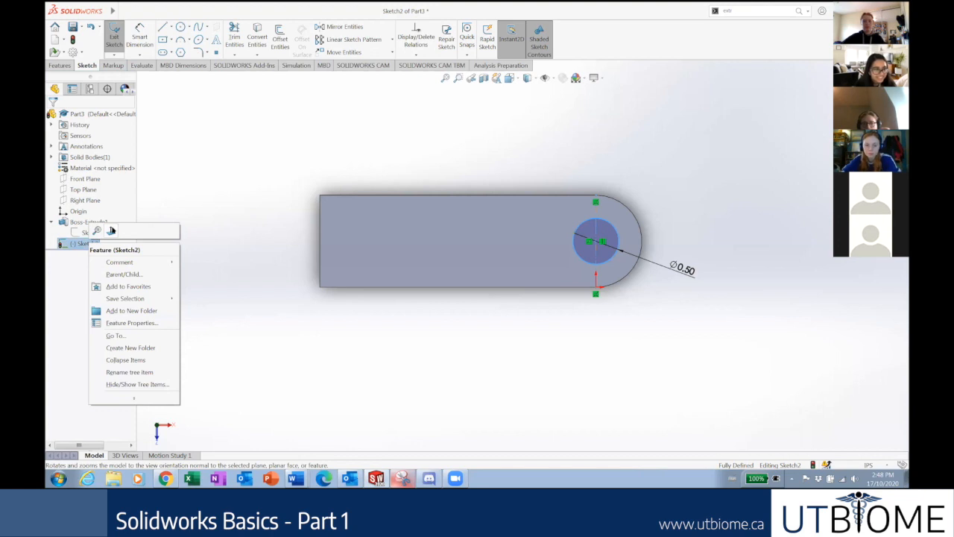
pyautogui.click(111, 230)
pyautogui.rightClick(70, 245)
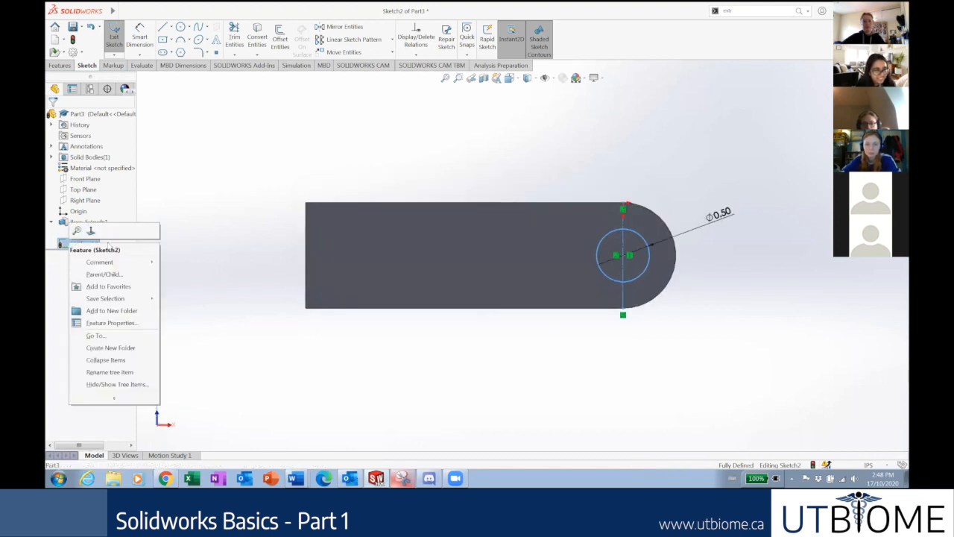
pyautogui.click(90, 230)
pyautogui.click(525, 319)
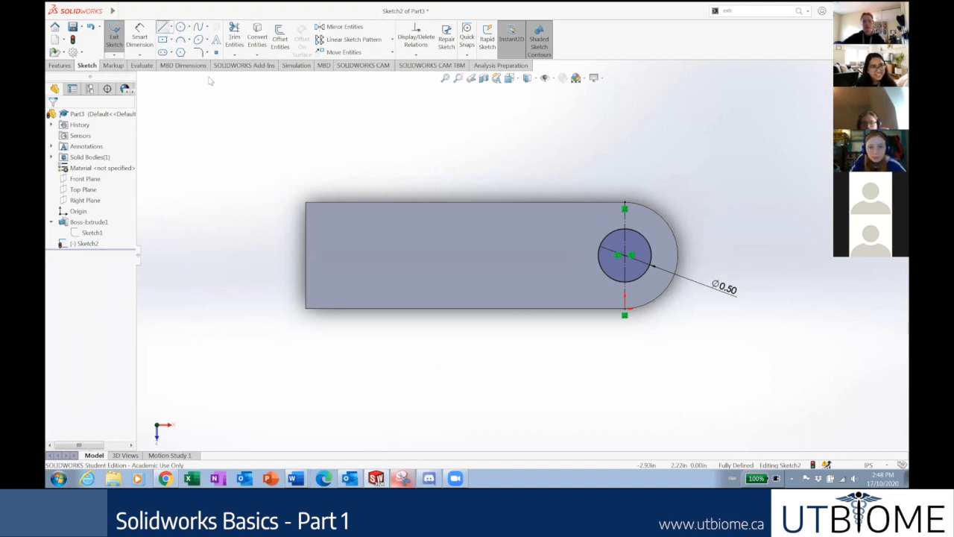
# Draw a closed slot outline with a line, a tangent arc and a slanted edge above the plate.
pyautogui.moveTo(276, 117); pyautogui.dragTo(218, 117)
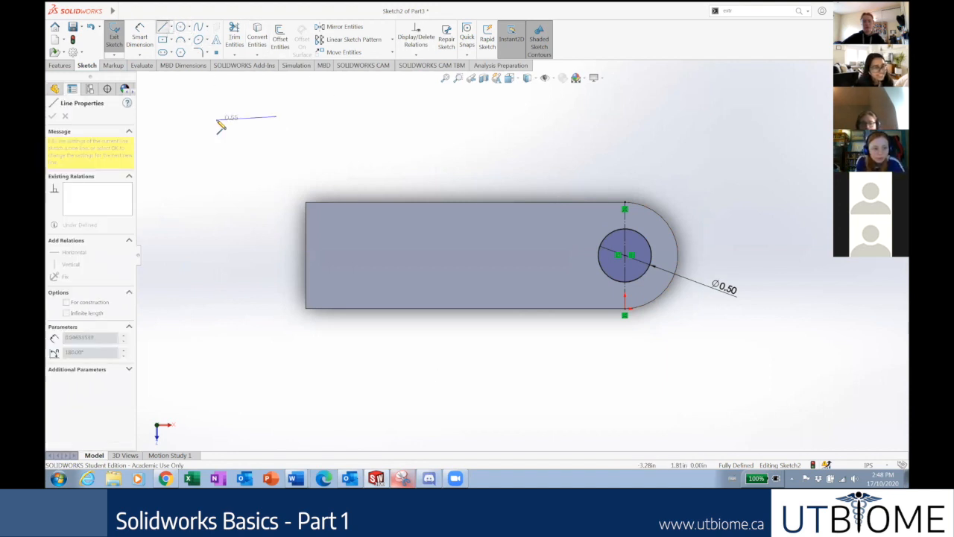
pyautogui.click(197, 163)
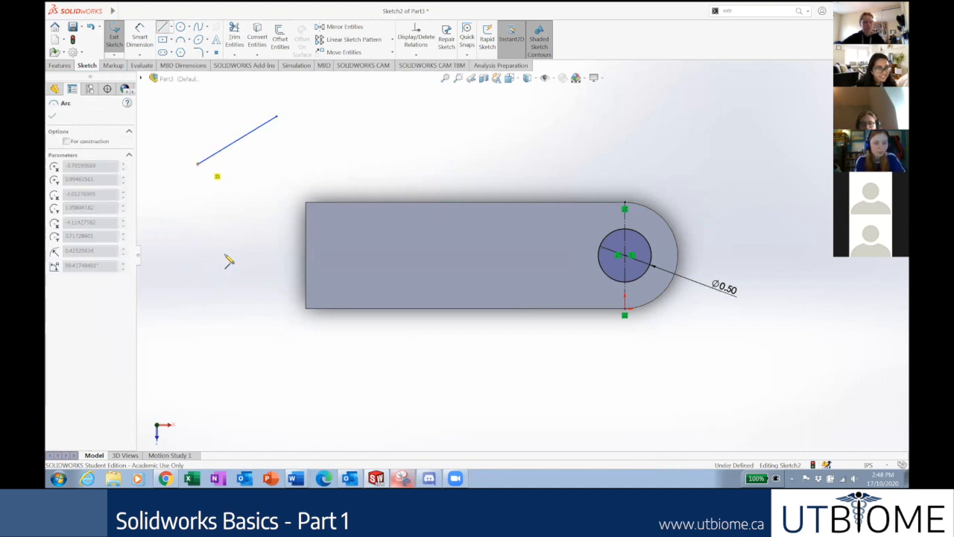
pyautogui.click(234, 238)
pyautogui.click(327, 153)
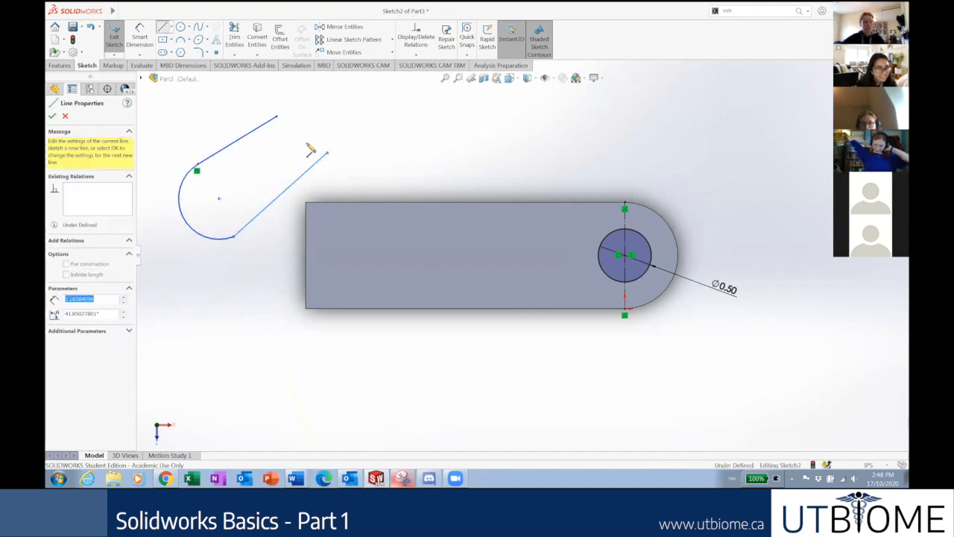
pyautogui.click(276, 117)
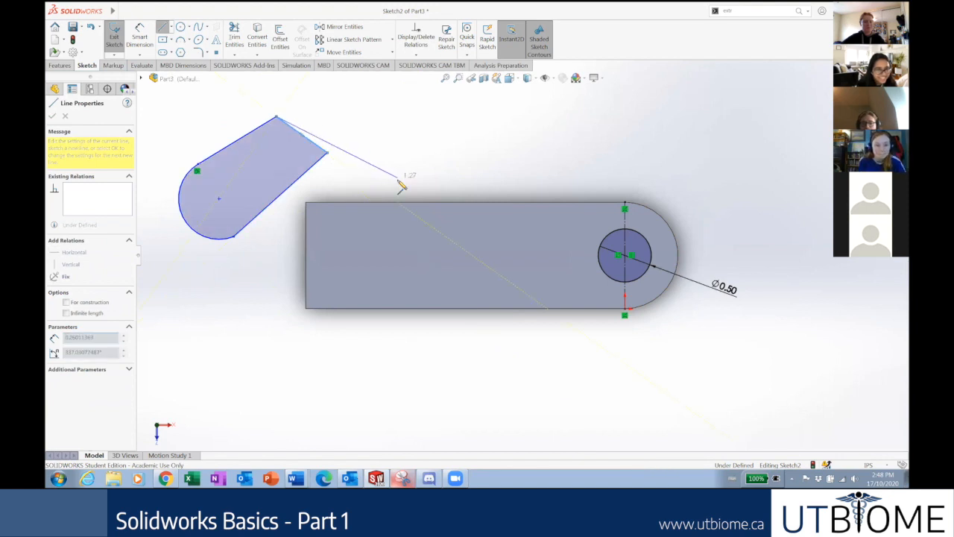
pyautogui.press('Escape')
pyautogui.press('Escape')
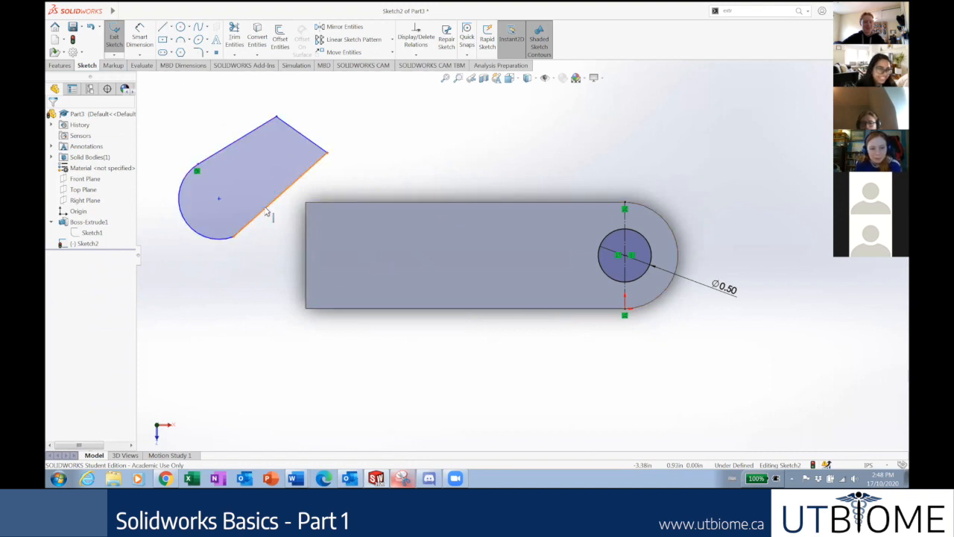
# Add a Fix relation to the slot's lower slanted edge, check that it won't move, then select the whole outline.
pyautogui.click(267, 212)
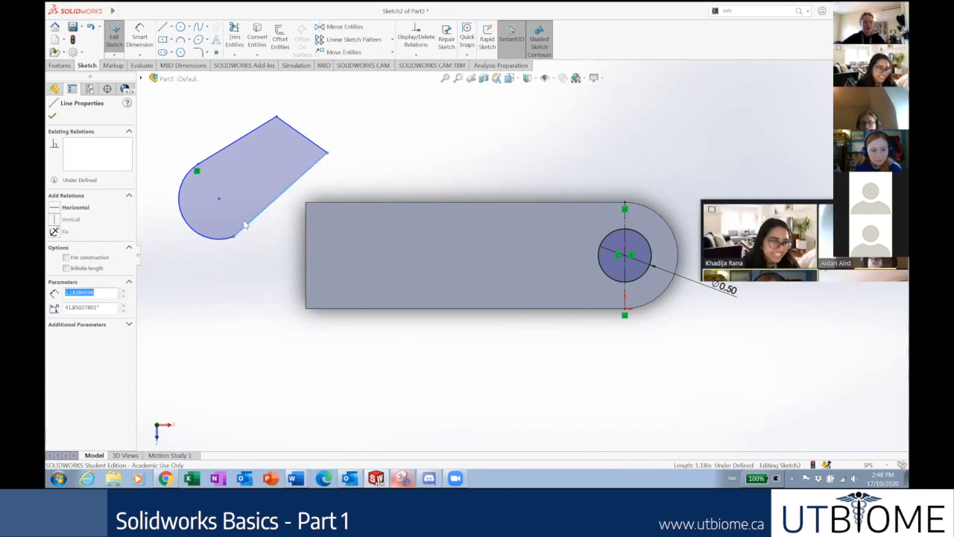
pyautogui.click(55, 233)
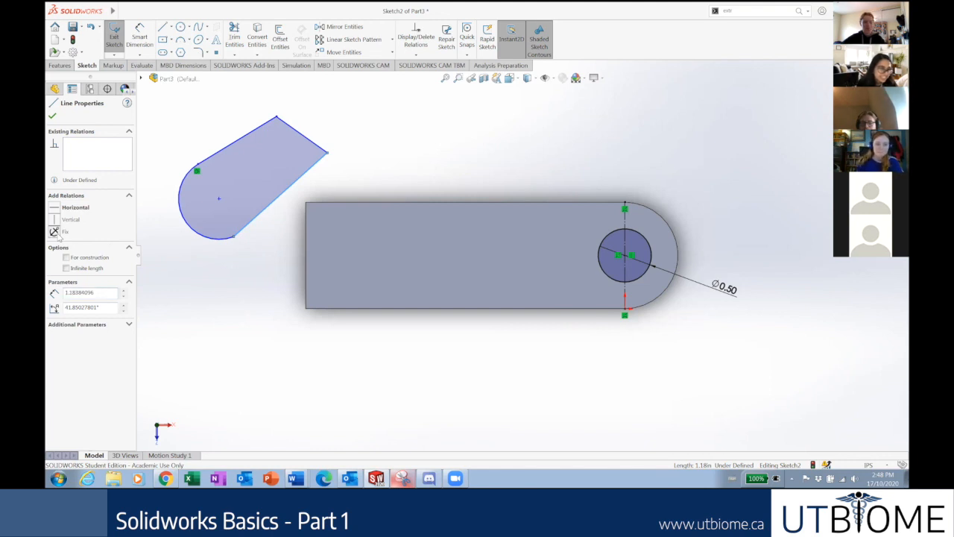
pyautogui.click(184, 288)
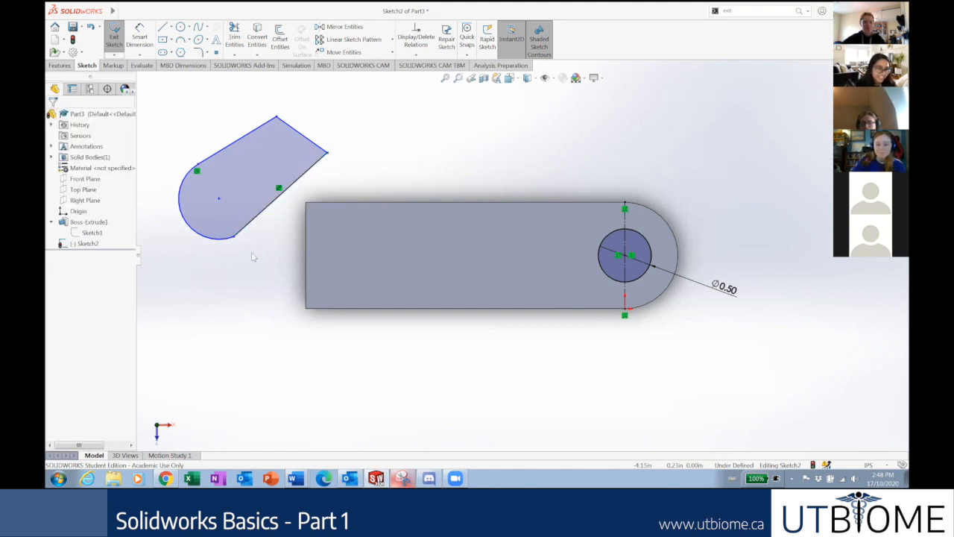
pyautogui.moveTo(291, 262); pyautogui.dragTo(285, 263)
pyautogui.click(268, 207)
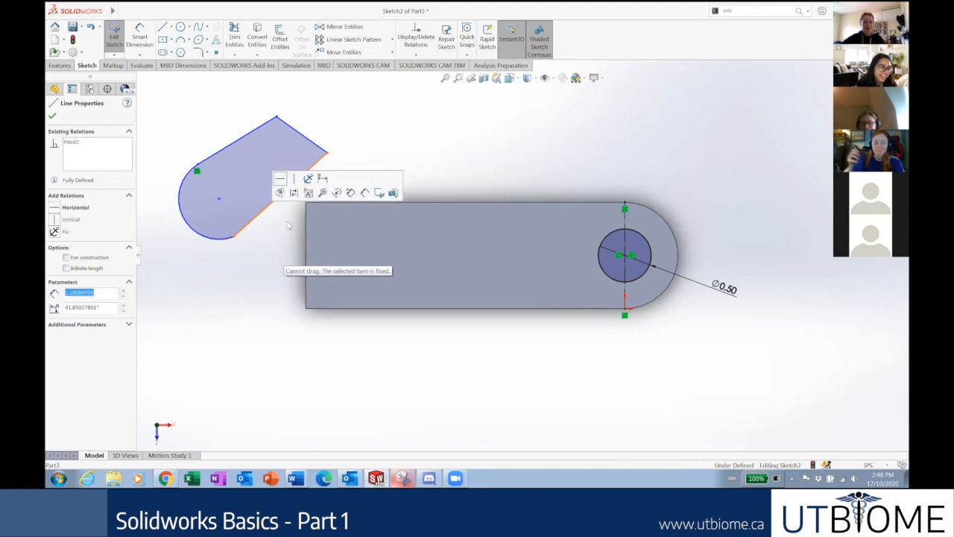
pyautogui.click(256, 274)
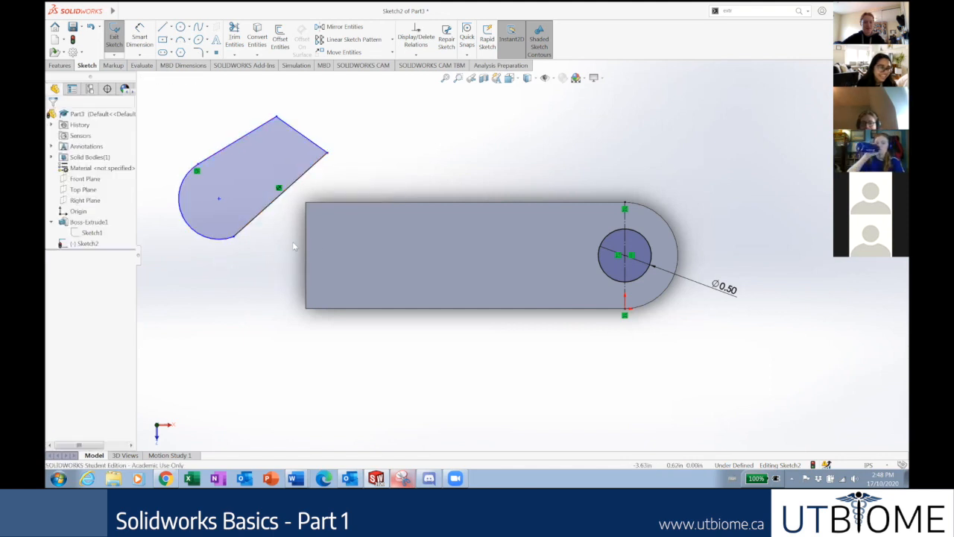
pyautogui.moveTo(379, 219); pyautogui.dragTo(169, 120)
# Fix the slot outline, then box-select it and delete it, leaving only the ⌀0.50 circle.
pyautogui.click(54, 264)
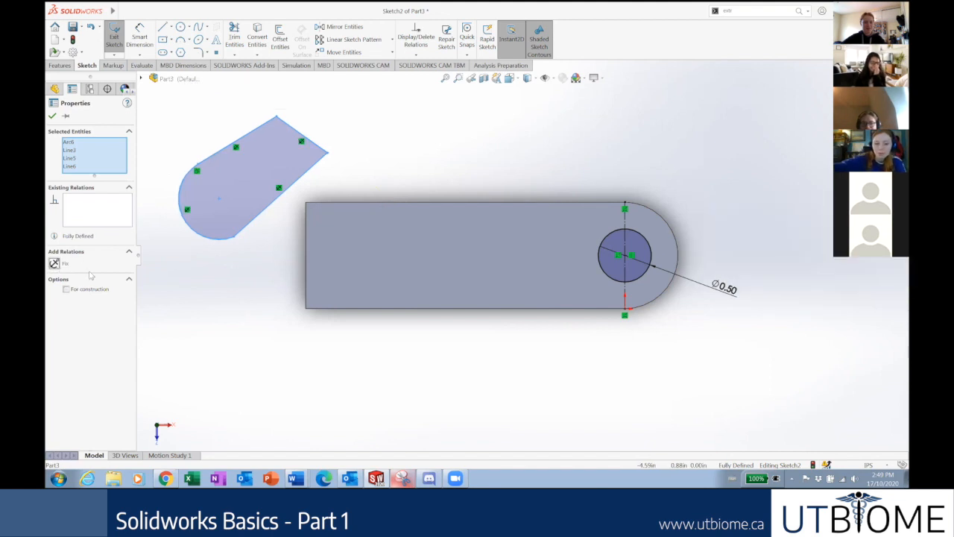
pyautogui.click(186, 316)
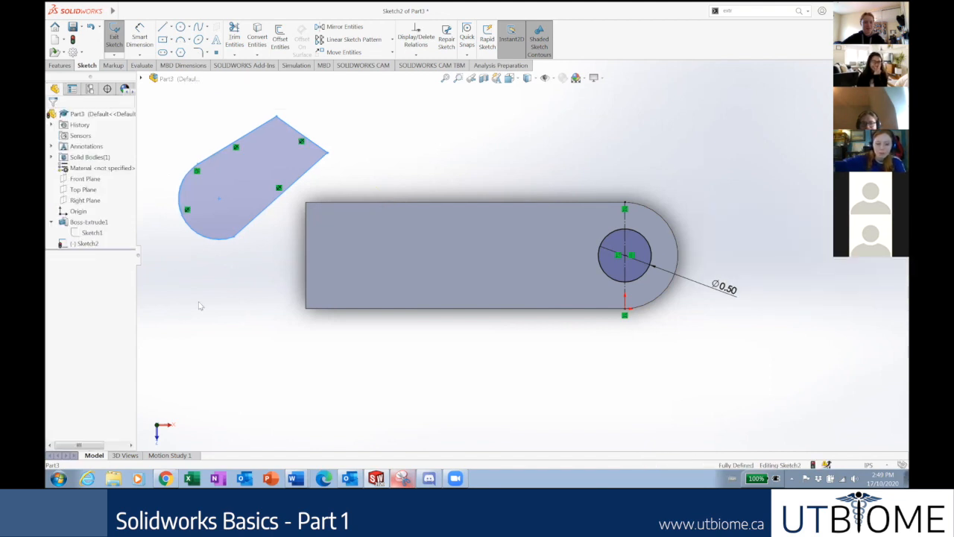
pyautogui.click(253, 223)
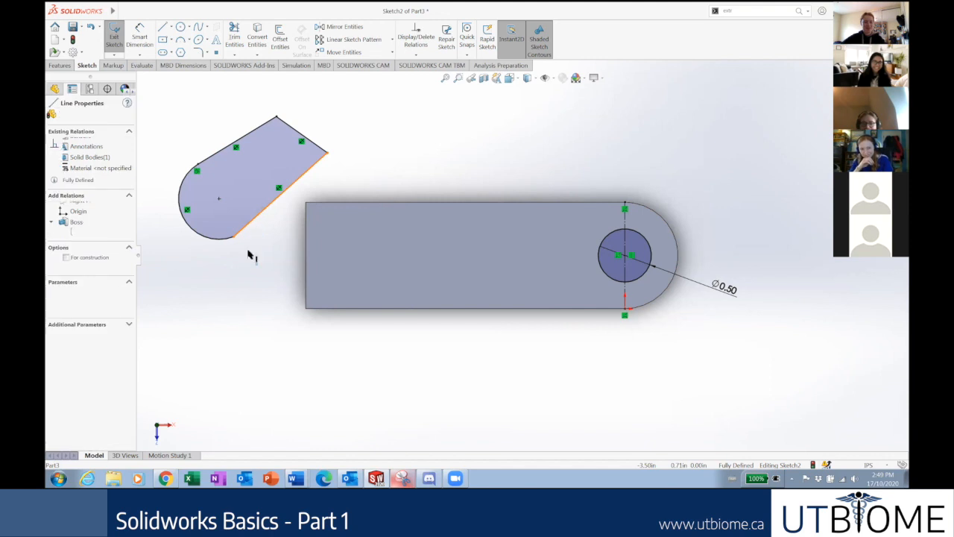
pyautogui.moveTo(372, 251); pyautogui.dragTo(173, 117)
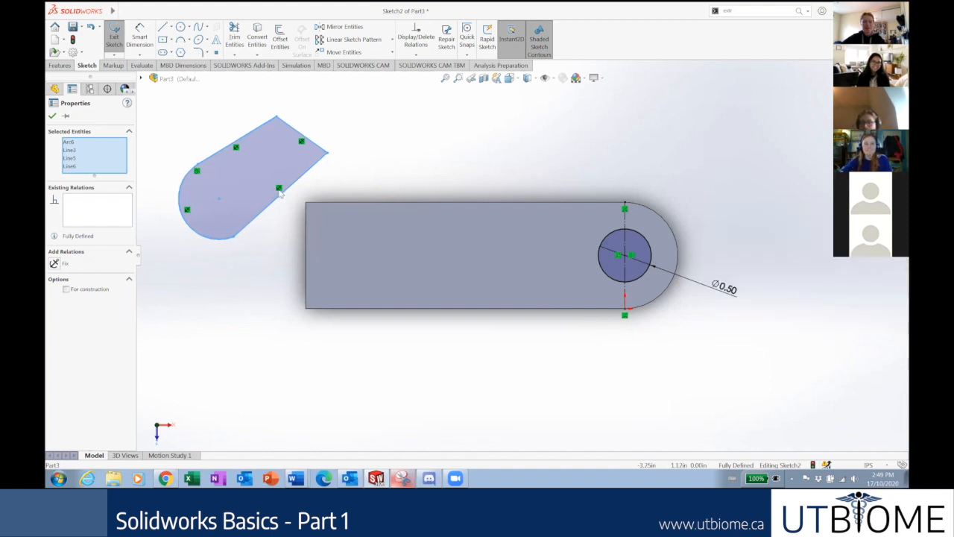
pyautogui.press('Delete')
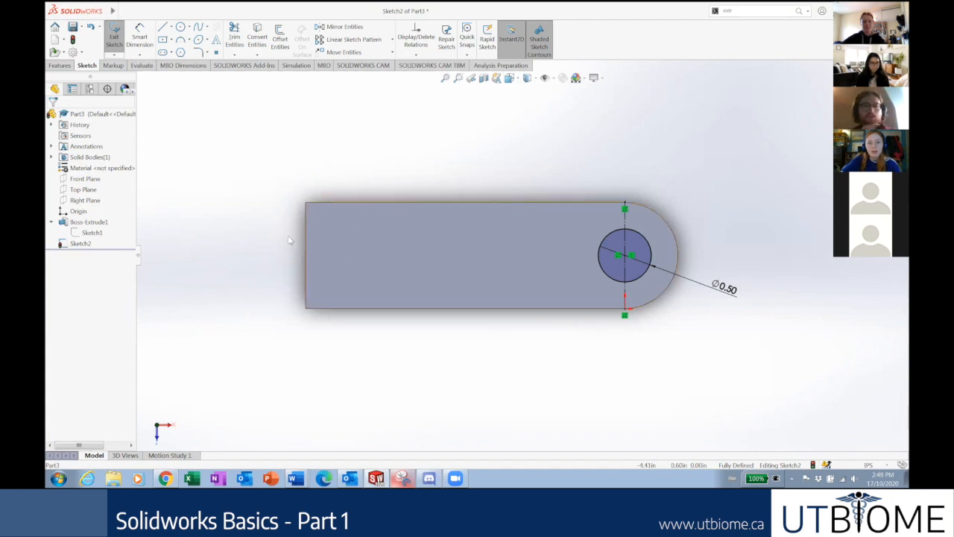
# Exit the sketch and use Edit Sketch to reopen Sketch2 with its ⌀0.50 circle.
pyautogui.scroll(2, 747, 123)
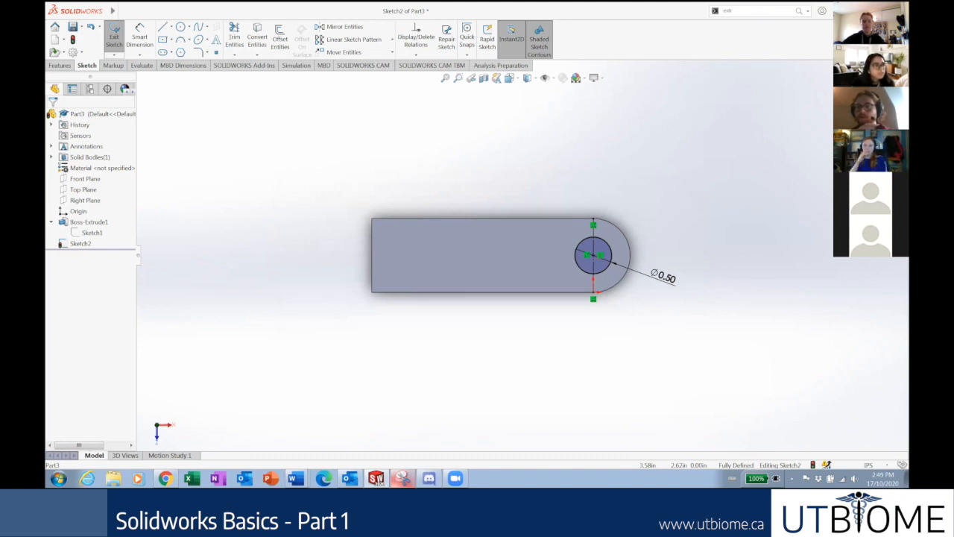
pyautogui.click(878, 86)
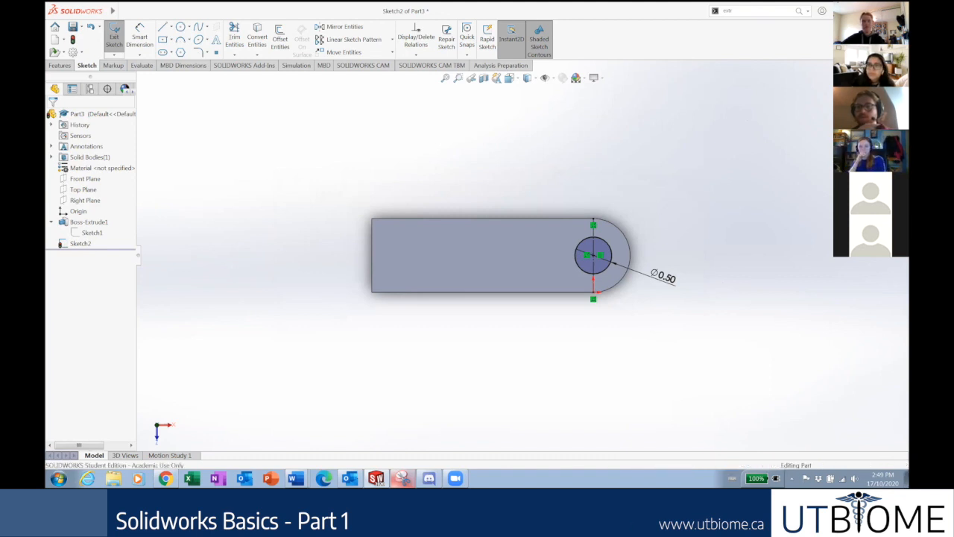
pyautogui.click(211, 260)
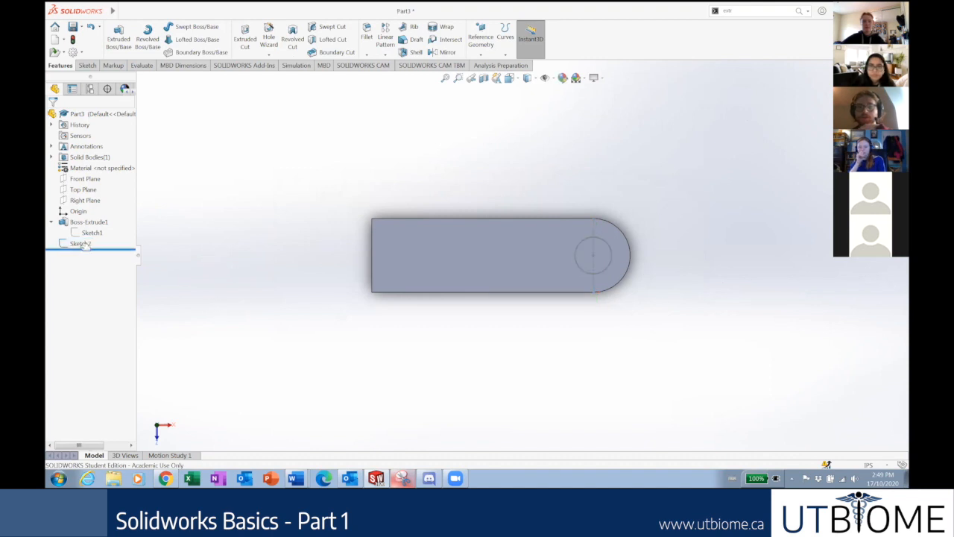
pyautogui.rightClick(76, 248)
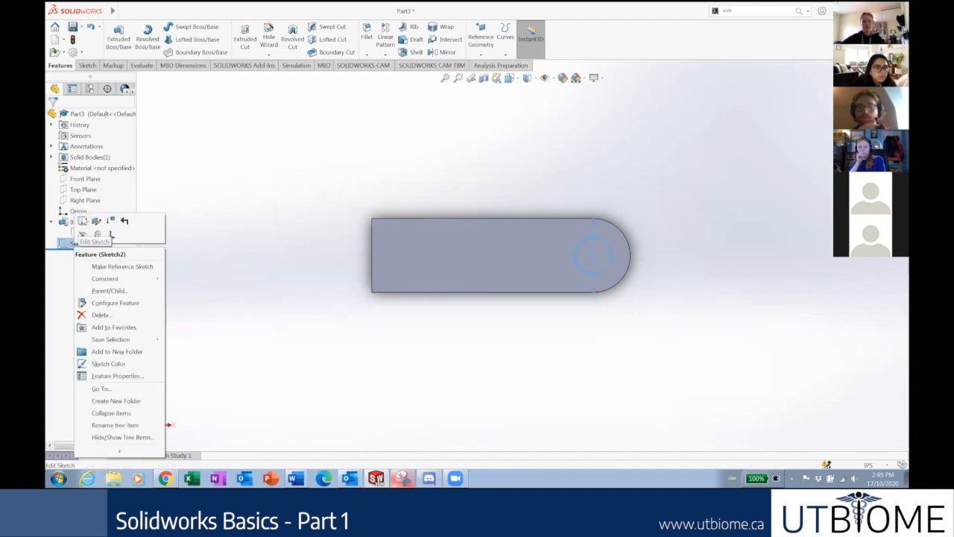
pyautogui.click(82, 220)
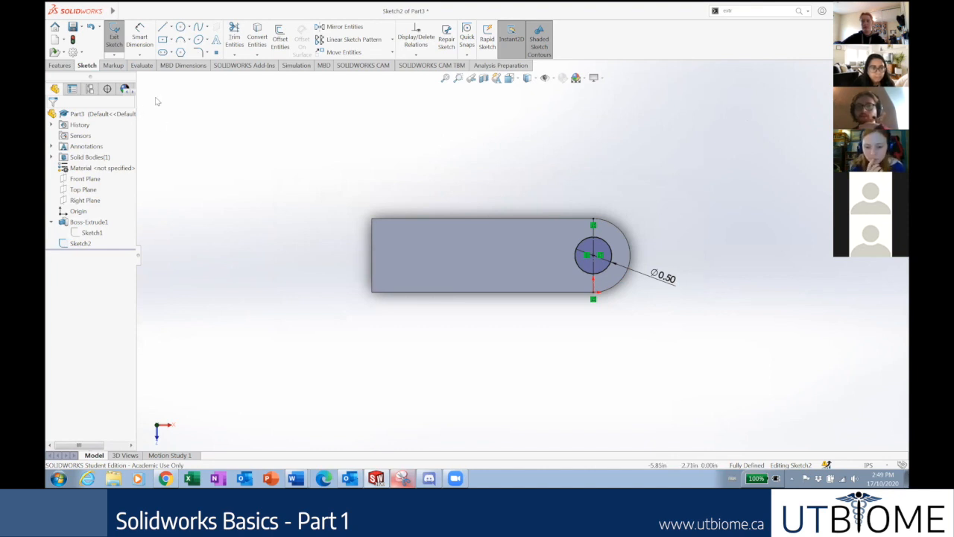
# Start an Extruded Cut from the ⌀0.50 circle sketch.
pyautogui.click(60, 66)
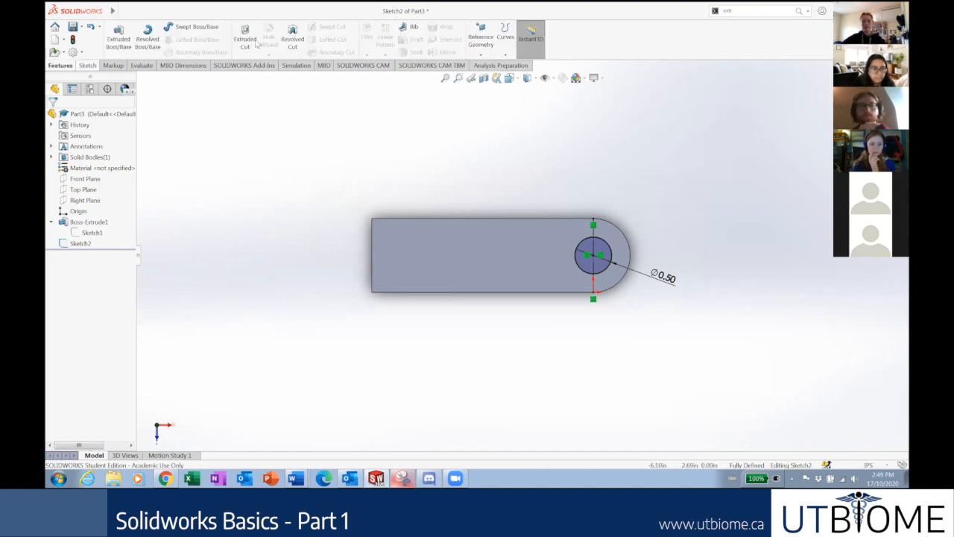
pyautogui.click(245, 46)
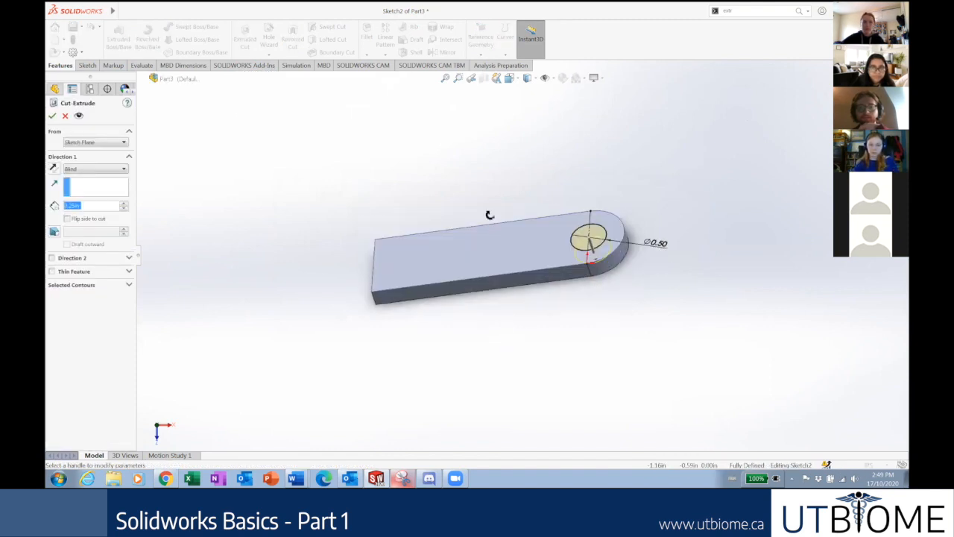
pyautogui.moveTo(414, 208)
pyautogui.mouseDown(button='middle')
pyautogui.moveTo(426, 174)
pyautogui.moveTo(418, 170)
pyautogui.moveTo(425, 223)
pyautogui.moveTo(418, 201)
pyautogui.mouseUp(button='middle')
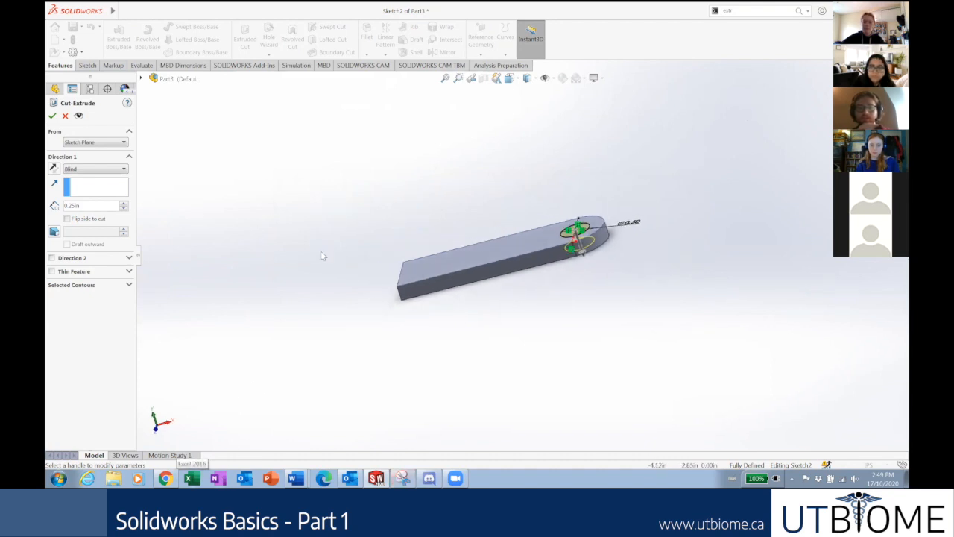
# Try Mid Plane, then set the cut's end condition to Through All.
pyautogui.click(96, 170)
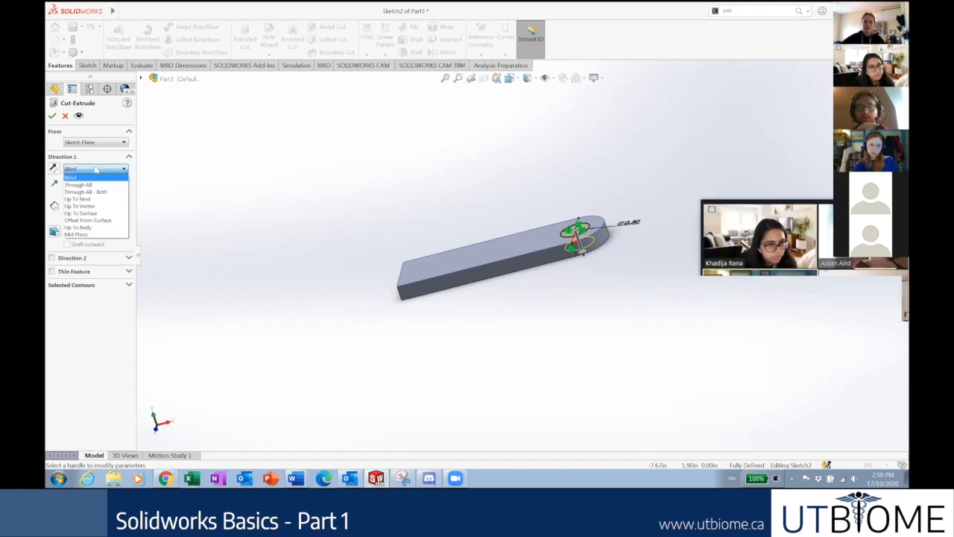
pyautogui.click(96, 170)
pyautogui.click(96, 170)
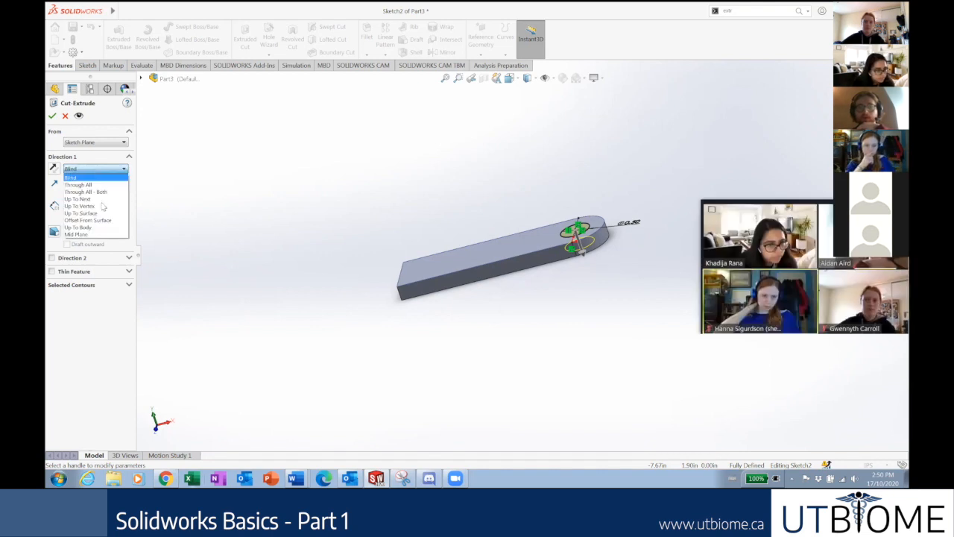
pyautogui.click(97, 234)
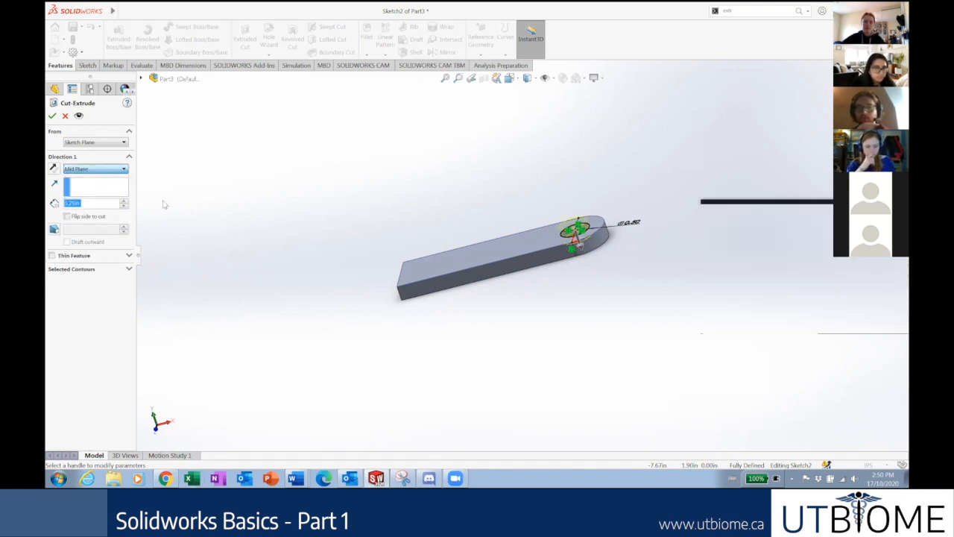
pyautogui.moveTo(587, 240)
pyautogui.mouseDown(button='middle')
pyautogui.moveTo(590, 225)
pyautogui.moveTo(591, 234)
pyautogui.mouseUp(button='middle')
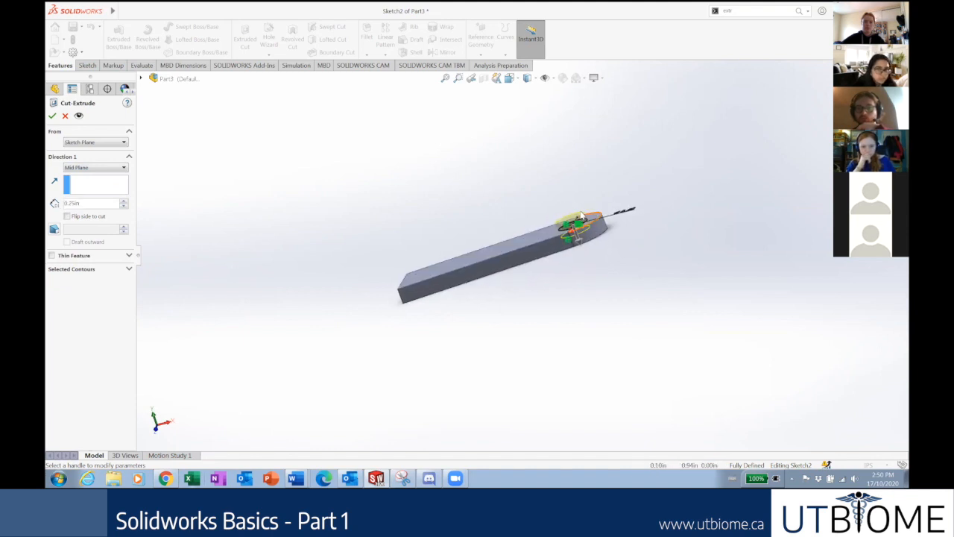
pyautogui.click(75, 168)
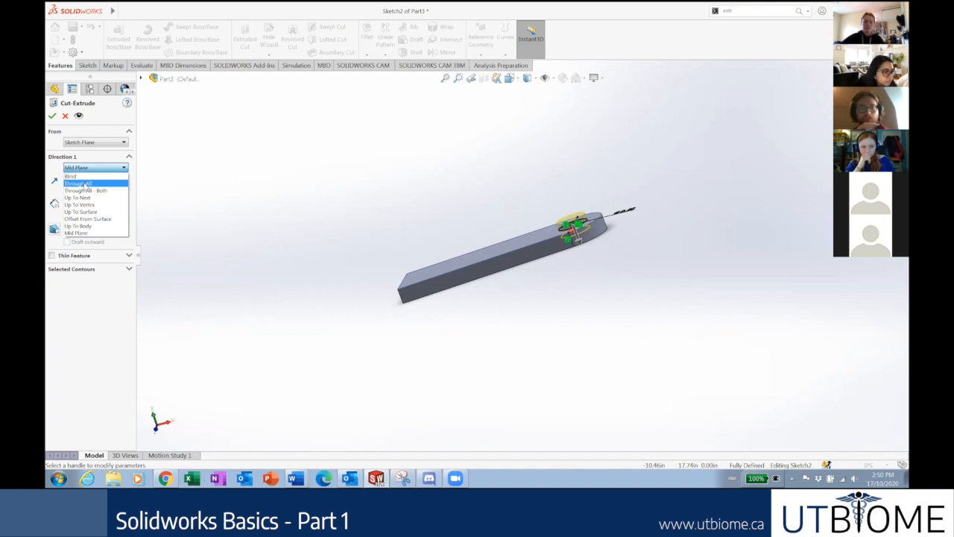
pyautogui.click(78, 183)
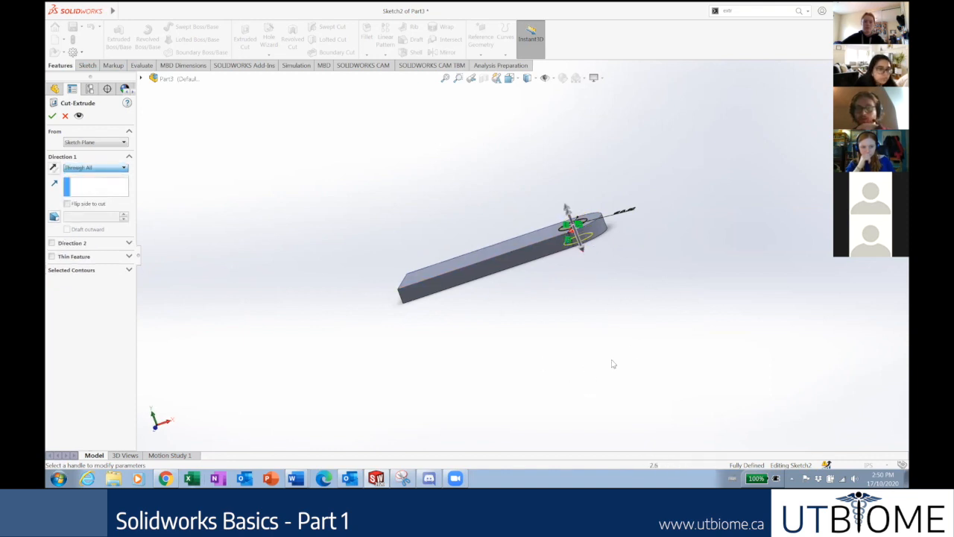
pyautogui.click(74, 171)
# Set the hole cut's end condition to Through All - Both and inspect the preview.
pyautogui.click(85, 191)
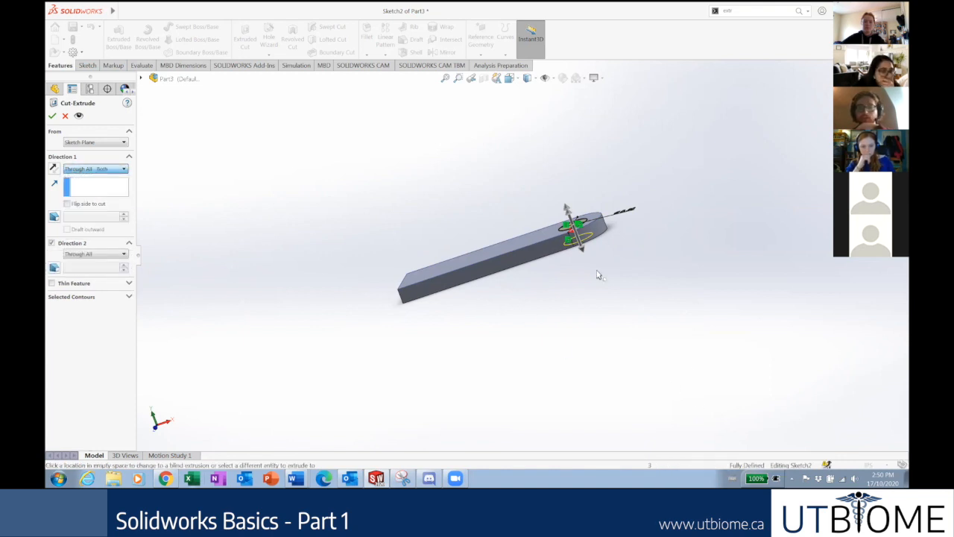
pyautogui.scroll(3, 530, 253)
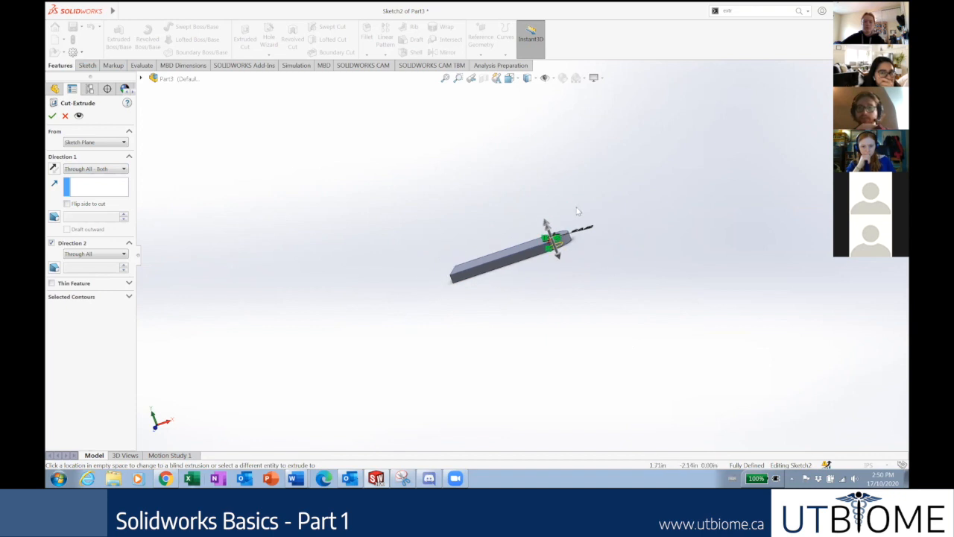
pyautogui.moveTo(524, 175); pyautogui.dragTo(521, 197, button='middle')
pyautogui.click(77, 171)
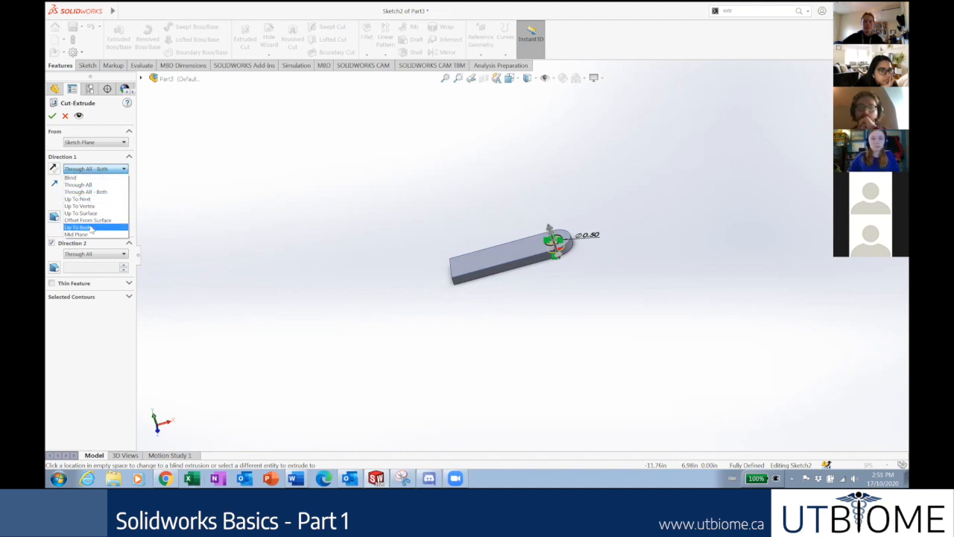
# Switch Direction 1 from Blind to Through All for the hole cut.
pyautogui.click(91, 180)
pyautogui.moveTo(416, 238); pyautogui.dragTo(407, 185, button='middle')
pyautogui.scroll(-5, 552, 246)
pyautogui.scroll(-1, 553, 249)
pyautogui.moveTo(553, 249); pyautogui.dragTo(549, 266, button='middle')
pyautogui.click(91, 173)
pyautogui.click(82, 178)
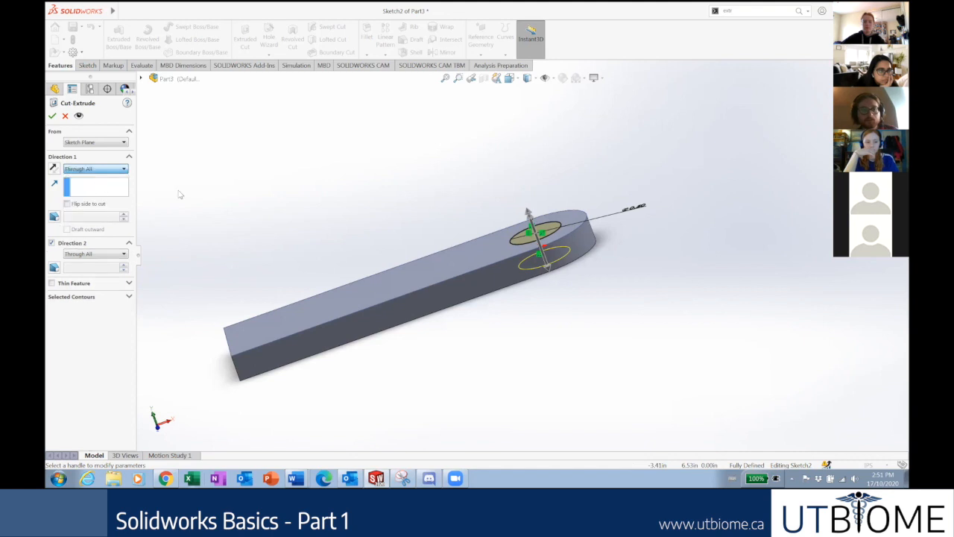
pyautogui.moveTo(398, 206)
pyautogui.mouseDown(button='middle')
pyautogui.moveTo(412, 223)
pyautogui.moveTo(407, 213)
pyautogui.mouseUp(button='middle')
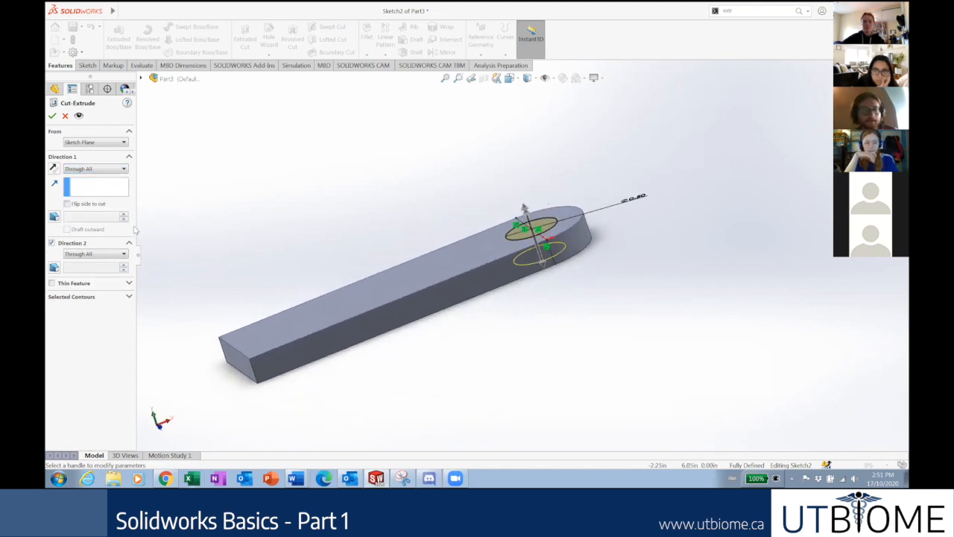
# Test a 3.75 in Blind Direction 2, then uncheck Direction 2 and accept Cut-Extrude1.
pyautogui.click(51, 243)
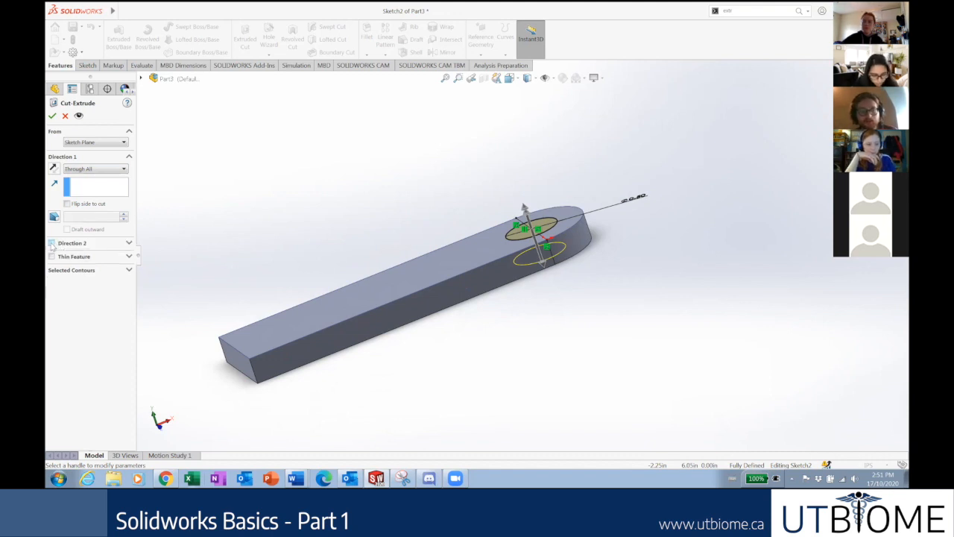
pyautogui.click(52, 243)
pyautogui.click(84, 254)
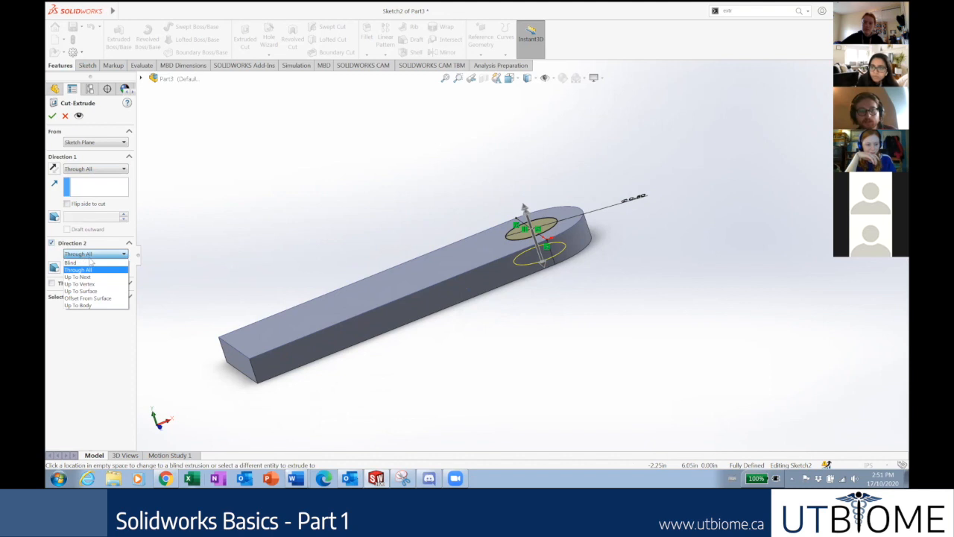
pyautogui.click(90, 262)
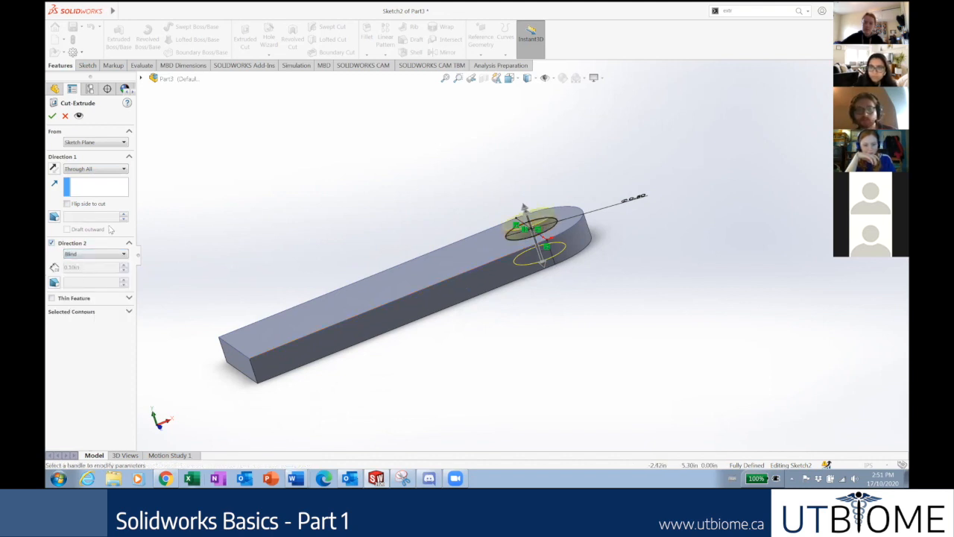
pyautogui.moveTo(525, 208); pyautogui.dragTo(502, 140)
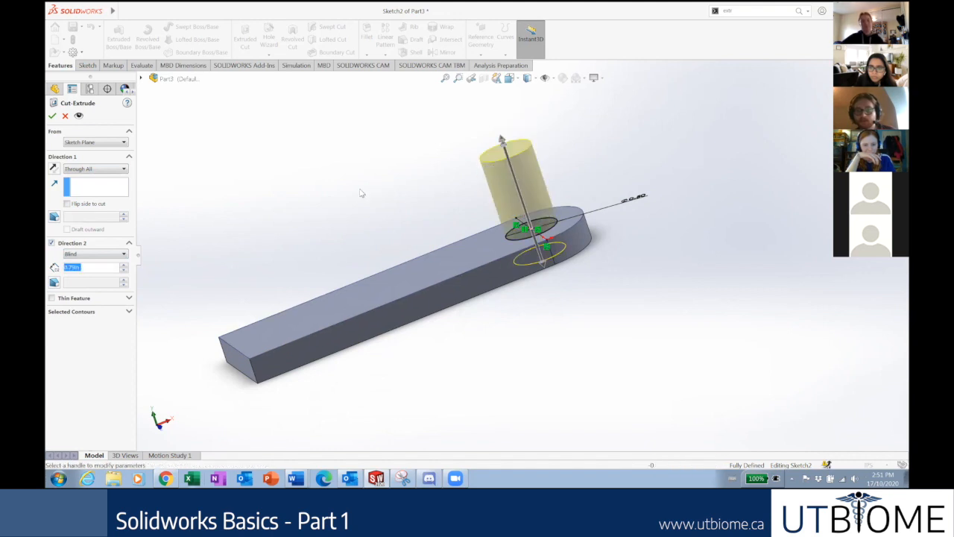
pyautogui.click(51, 243)
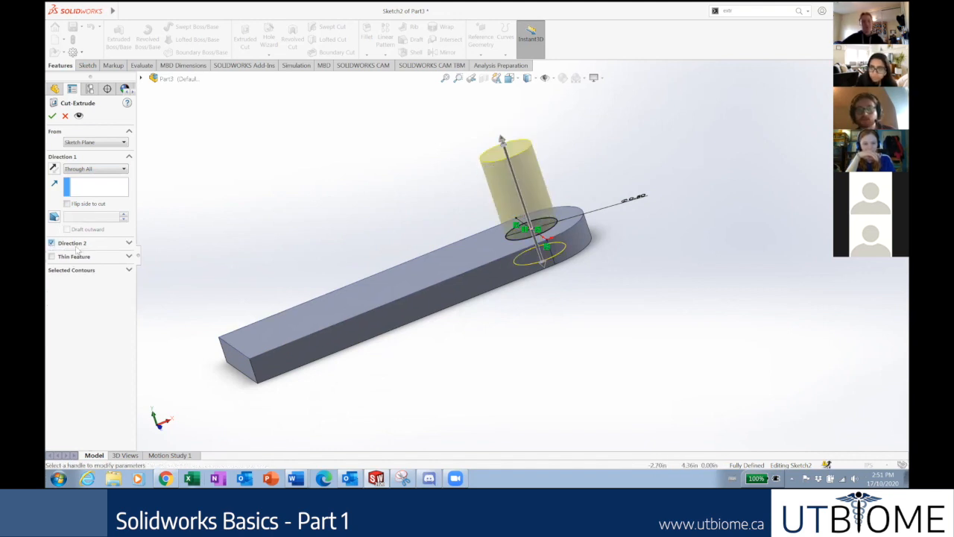
pyautogui.click(52, 116)
# Inspect the plate and its through hole, then bring up the 'Extruded Cut' slide in Chrome.
pyautogui.moveTo(536, 244); pyautogui.dragTo(559, 300, button='middle')
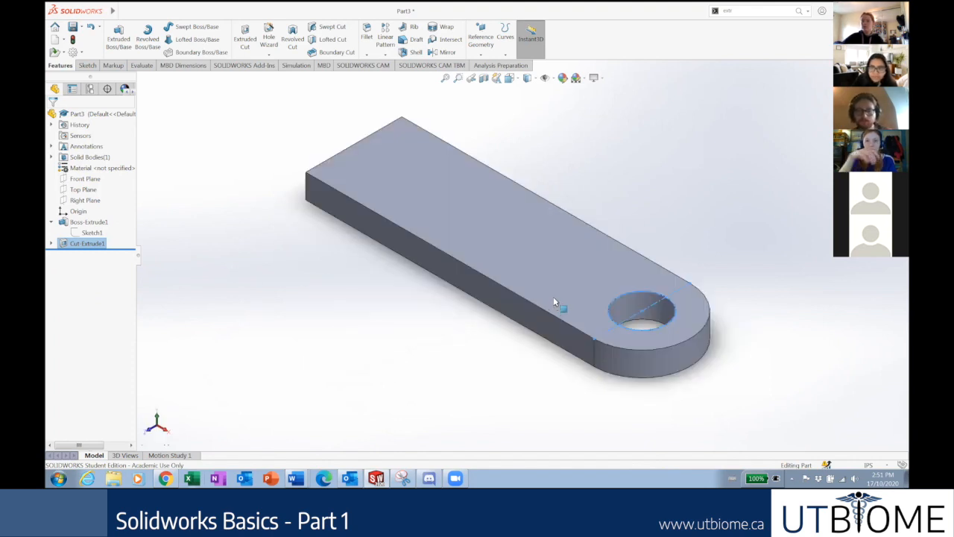
pyautogui.scroll(2, 559, 300)
pyautogui.scroll(-2, 574, 216)
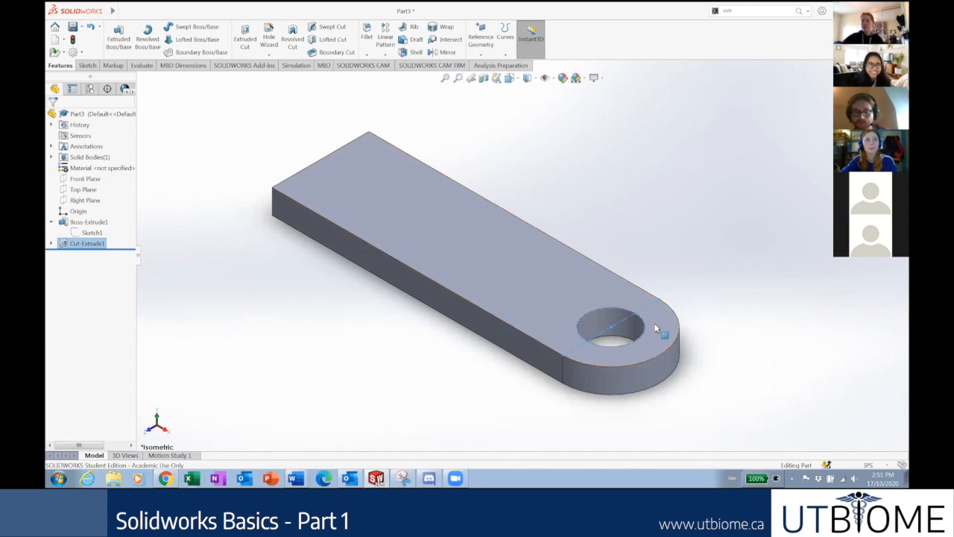
pyautogui.scroll(-1, 660, 257)
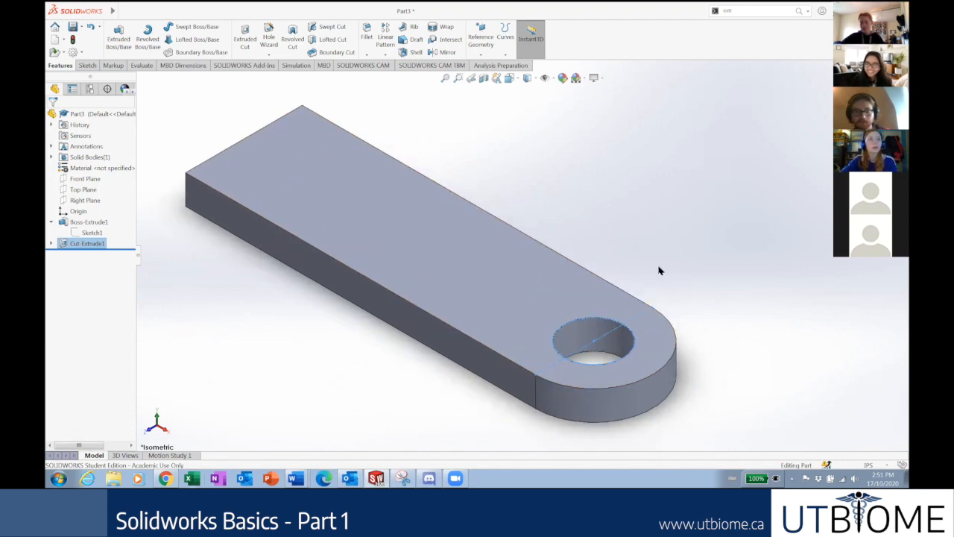
pyautogui.scroll(1, 660, 270)
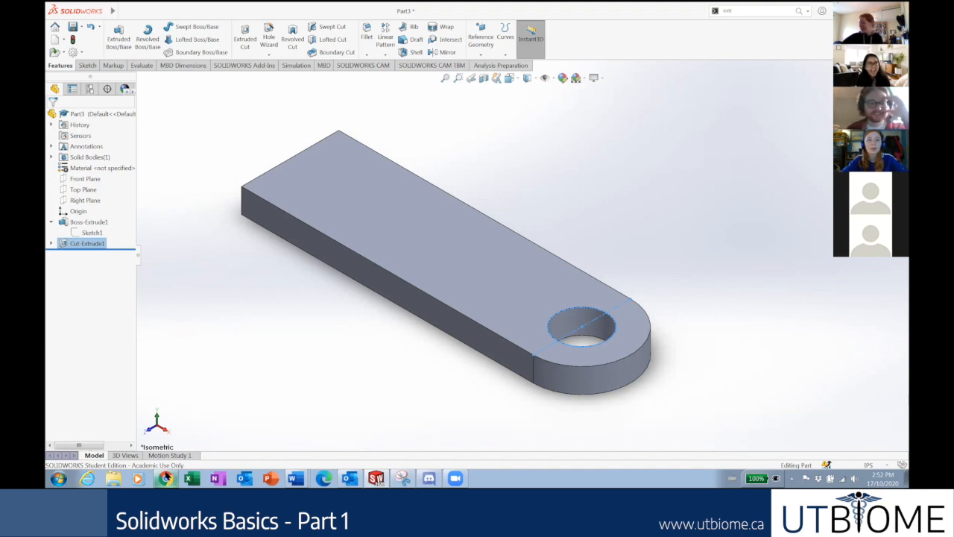
pyautogui.moveTo(167, 478)
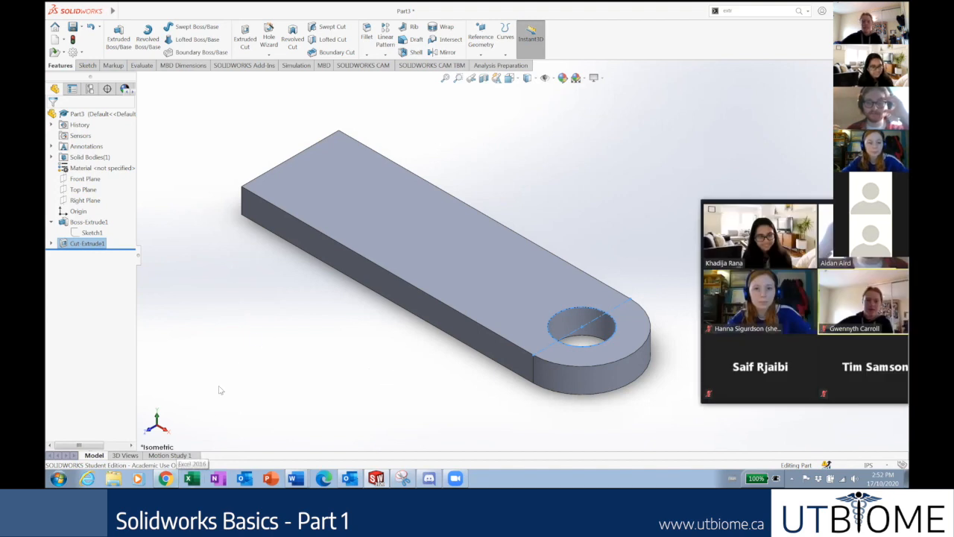
pyautogui.click(167, 478)
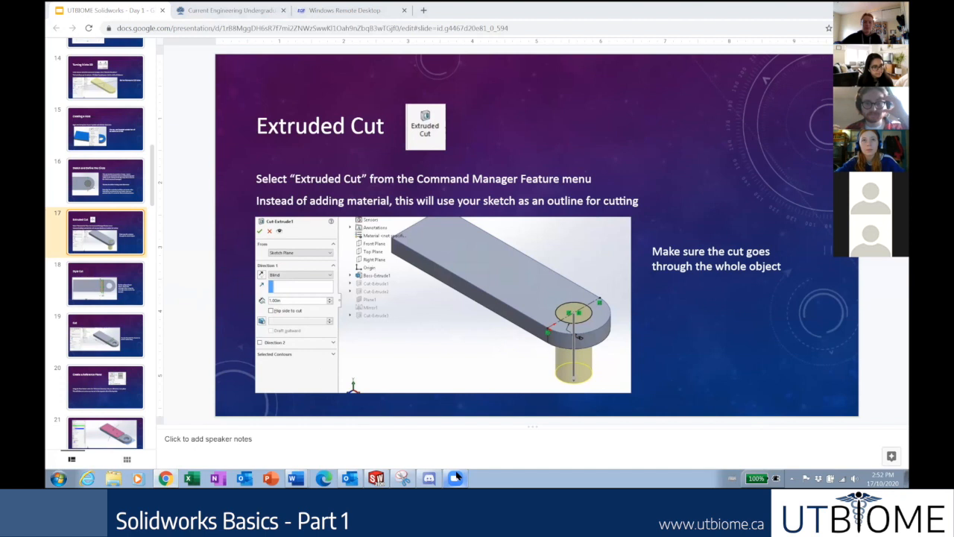
# Minimize Chrome and restore the SOLIDWORKS Part3 window showing the holed plate.
pyautogui.click(905, 478)
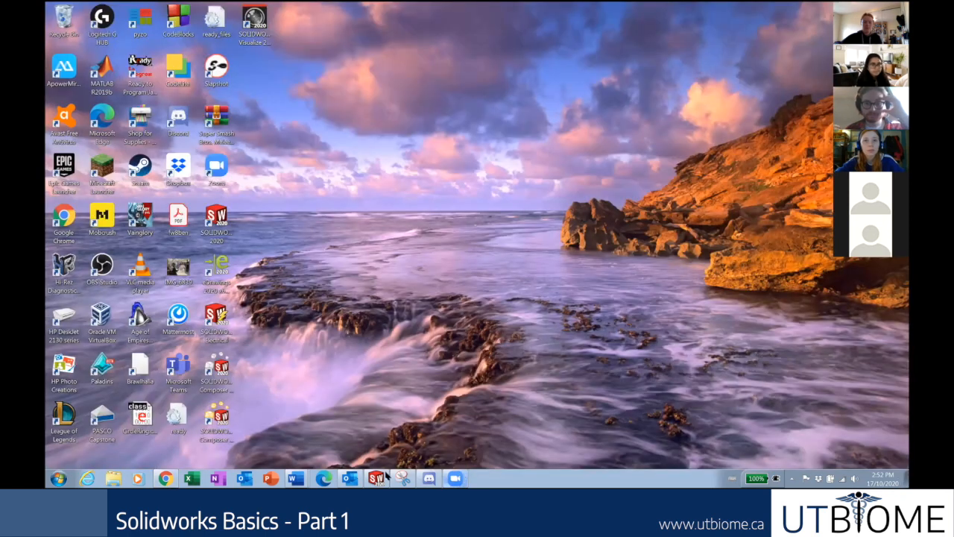
pyautogui.click(384, 477)
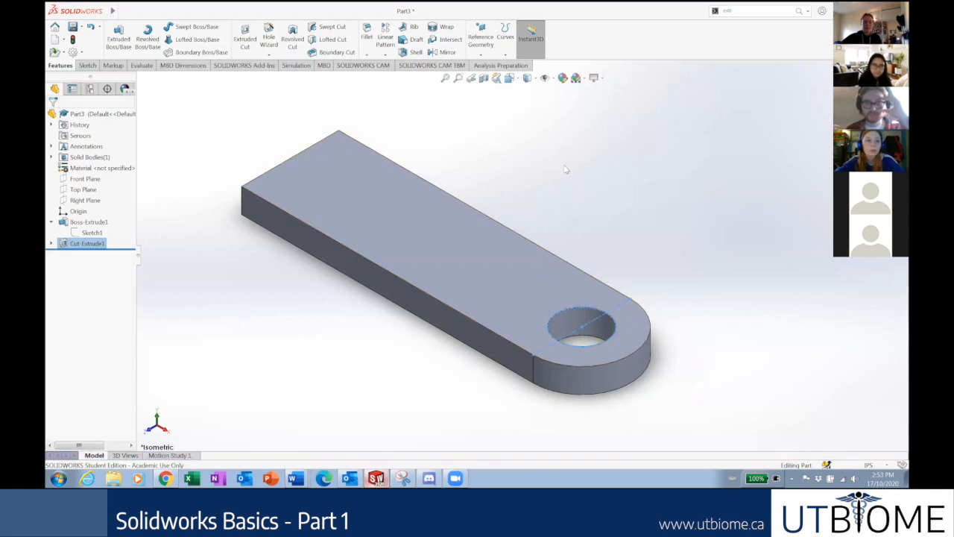
pyautogui.click(566, 173)
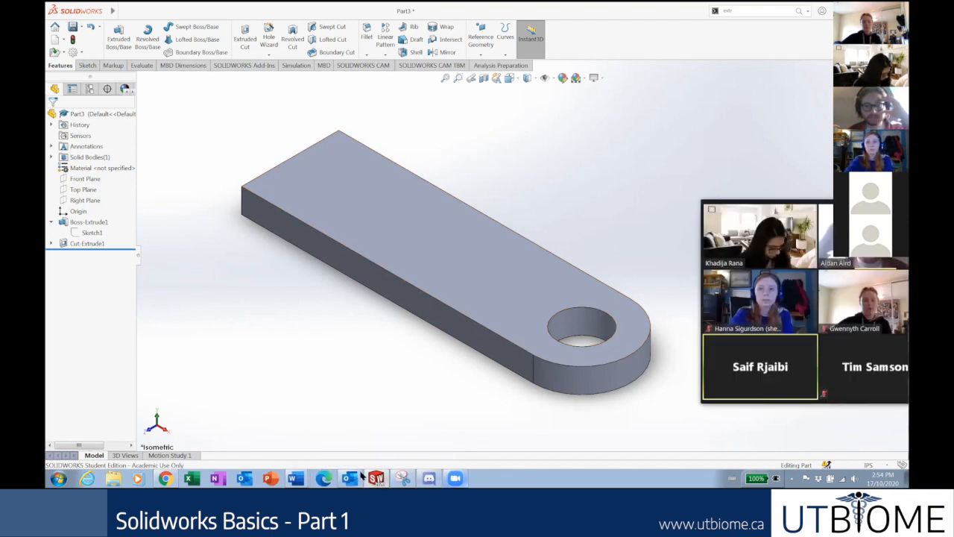
# Bring back the slides and settle on slide 18, Style Cut, after glancing at slide 19, Cut.
pyautogui.click(166, 478)
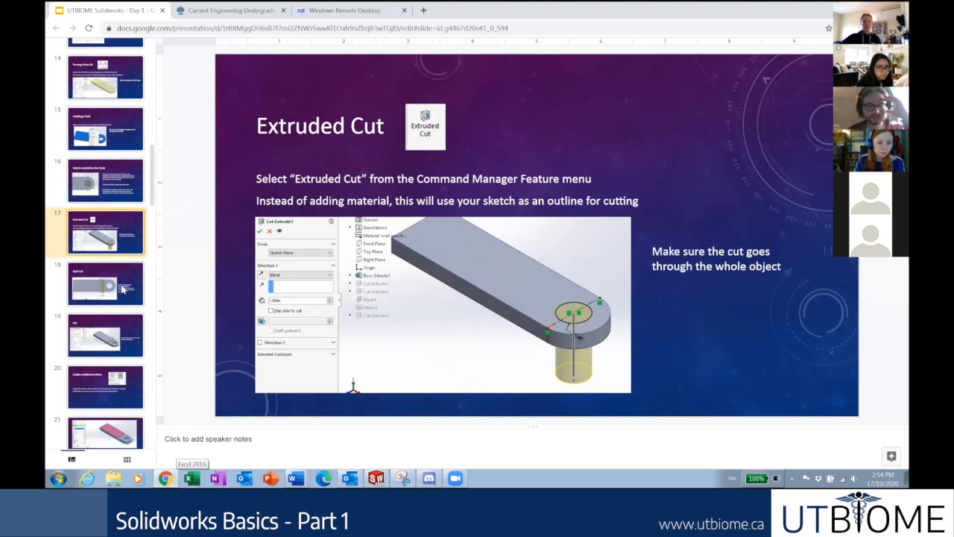
pyautogui.click(123, 290)
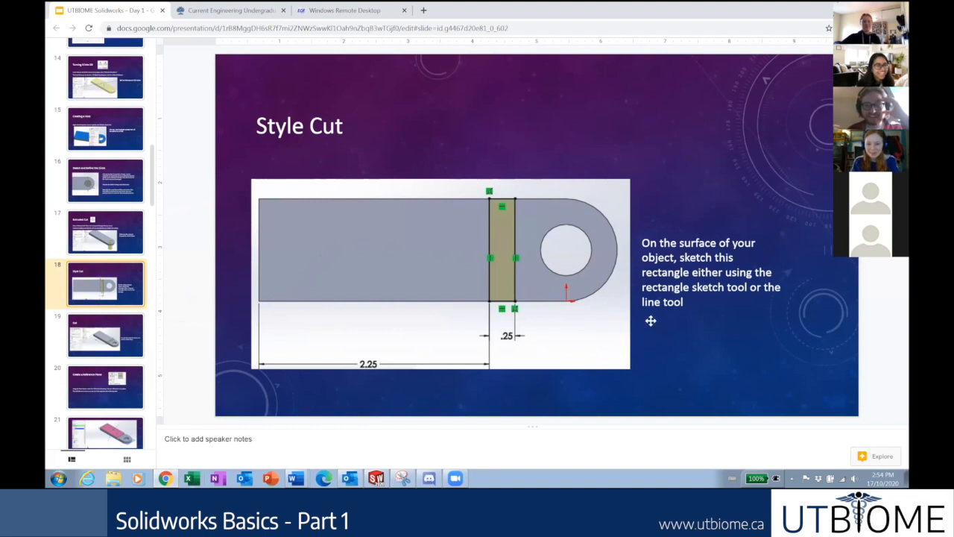
pyautogui.press('Down')
pyautogui.press('Up')
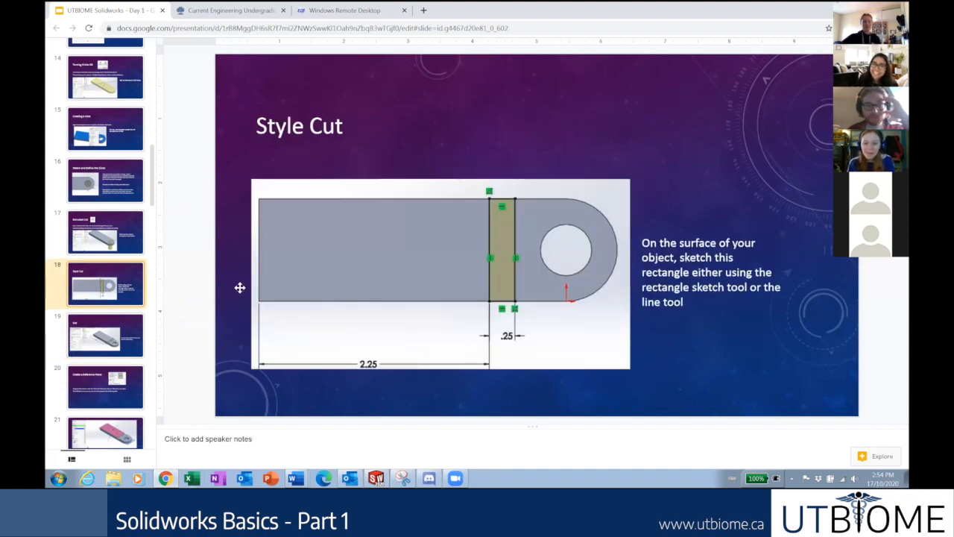
pyautogui.scroll(-1, 119, 295)
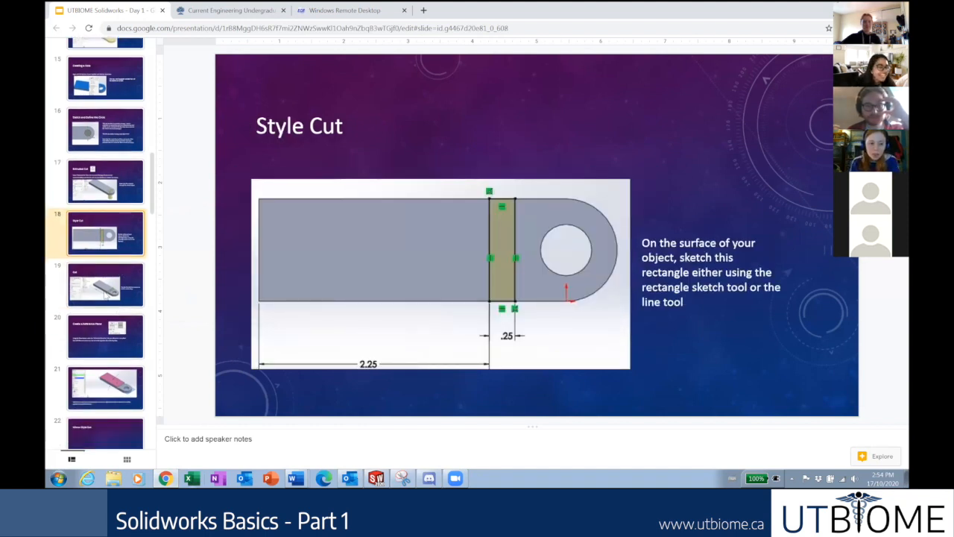
pyautogui.click(107, 296)
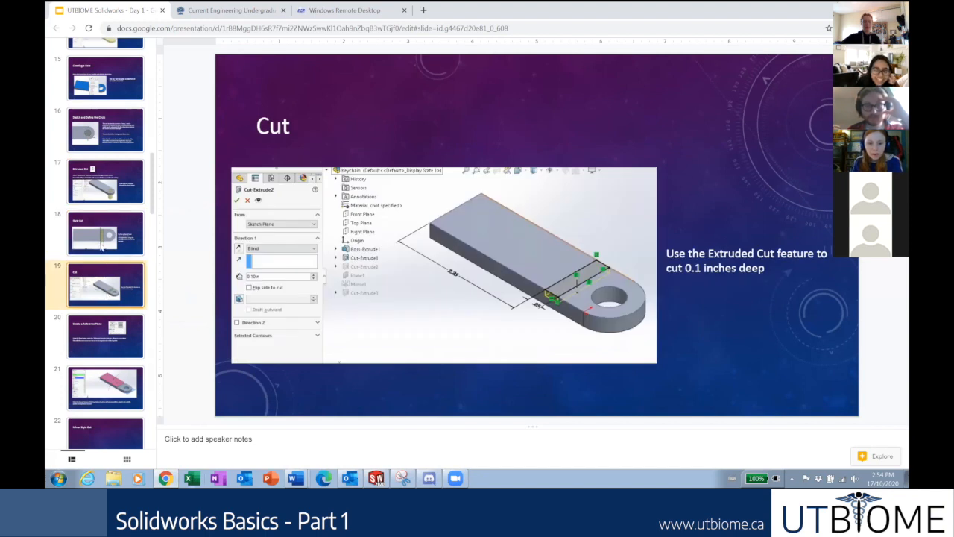
pyautogui.click(102, 248)
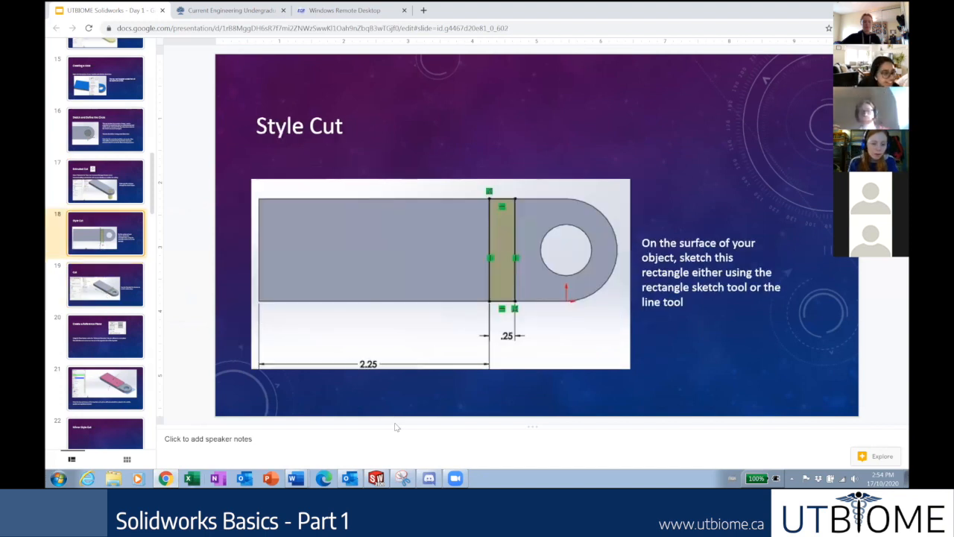
# Start a new Sketch3 on the plate's top face in SOLIDWORKS.
pyautogui.click(377, 478)
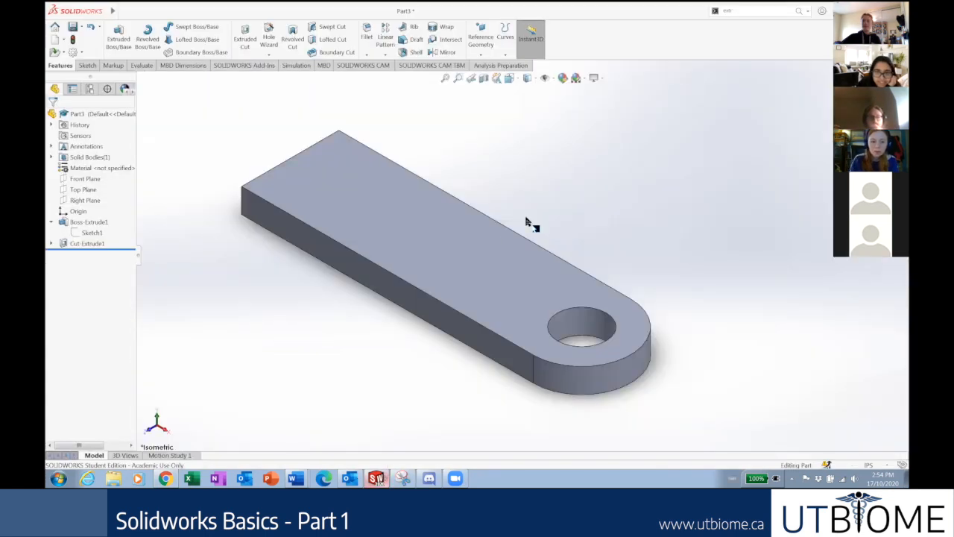
pyautogui.click(464, 253)
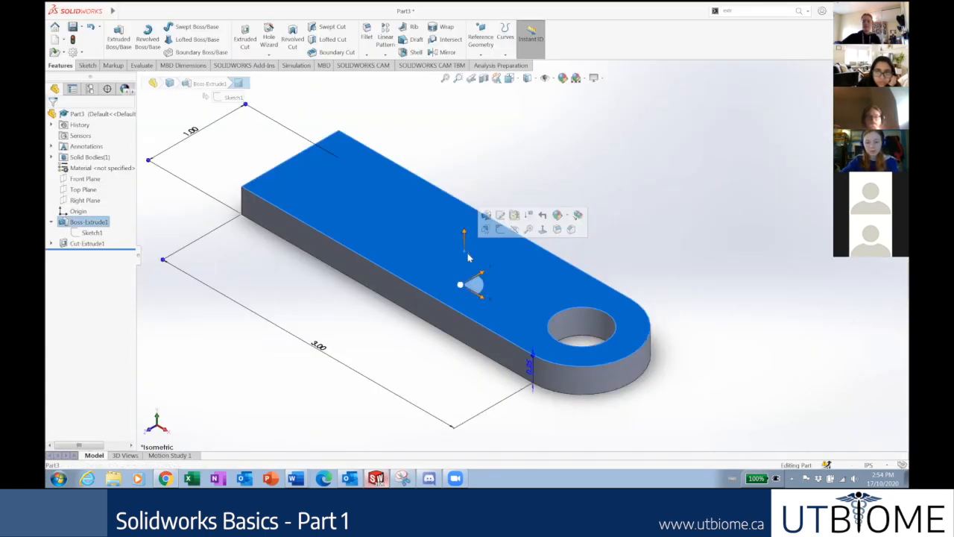
pyautogui.rightClick(495, 260)
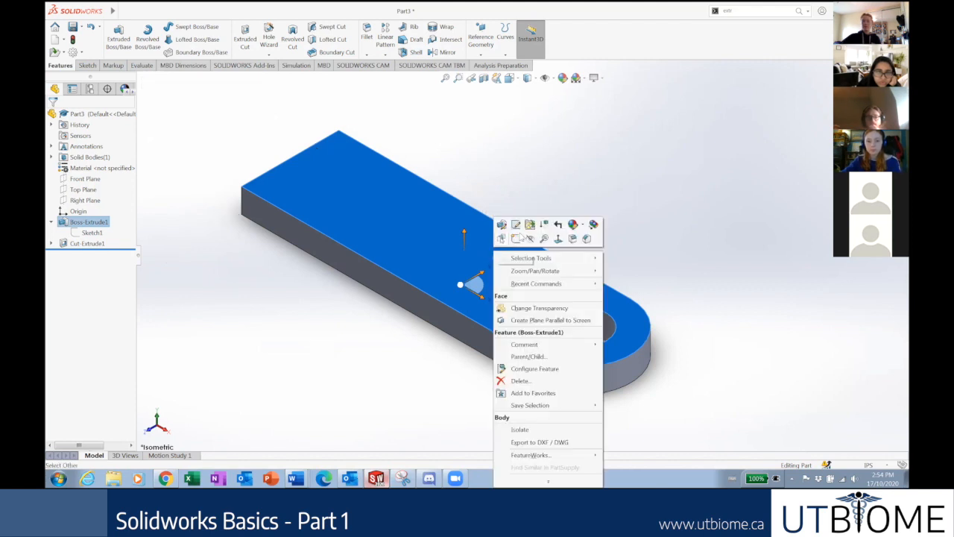
pyautogui.click(516, 237)
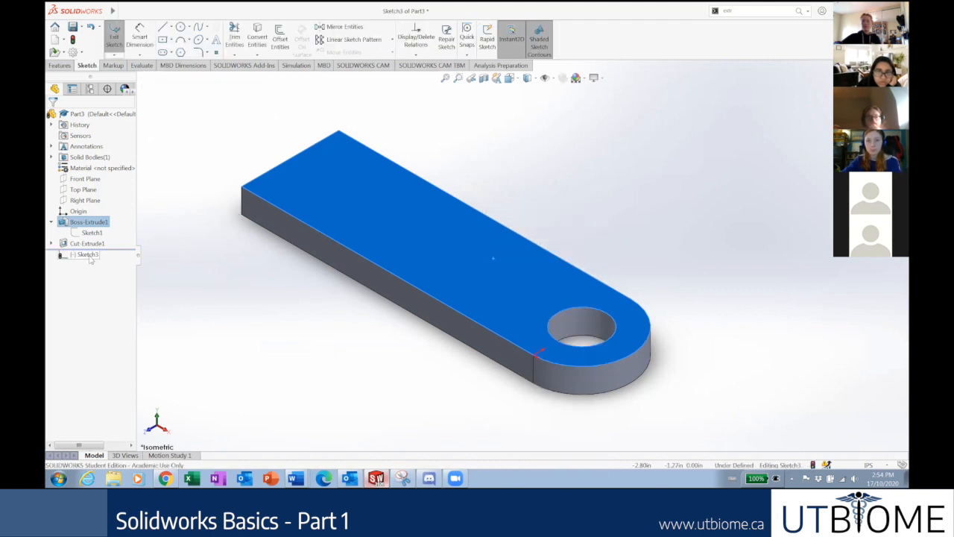
# View Sketch3 Normal To and briefly check the Style Cut slide for reference.
pyautogui.rightClick(88, 254)
pyautogui.click(112, 245)
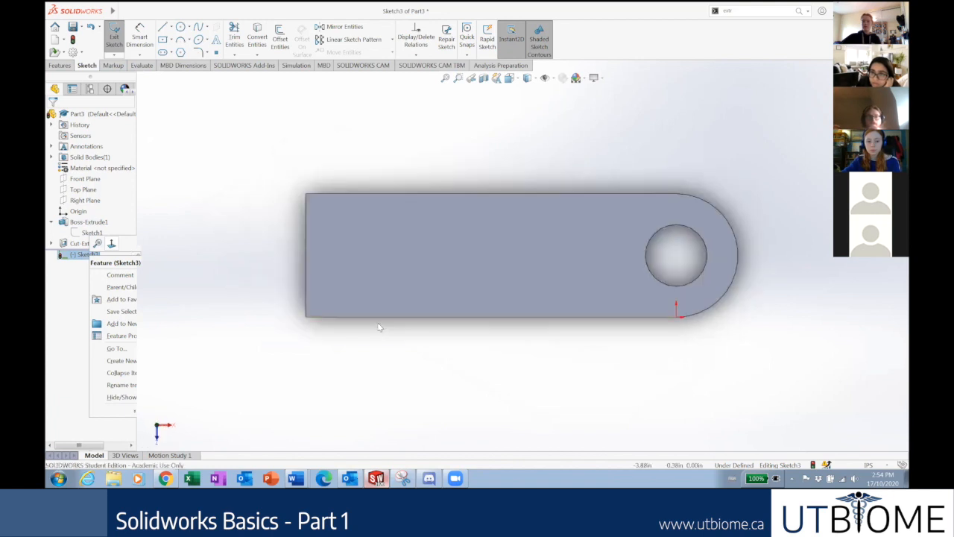
pyautogui.scroll(-2, 615, 234)
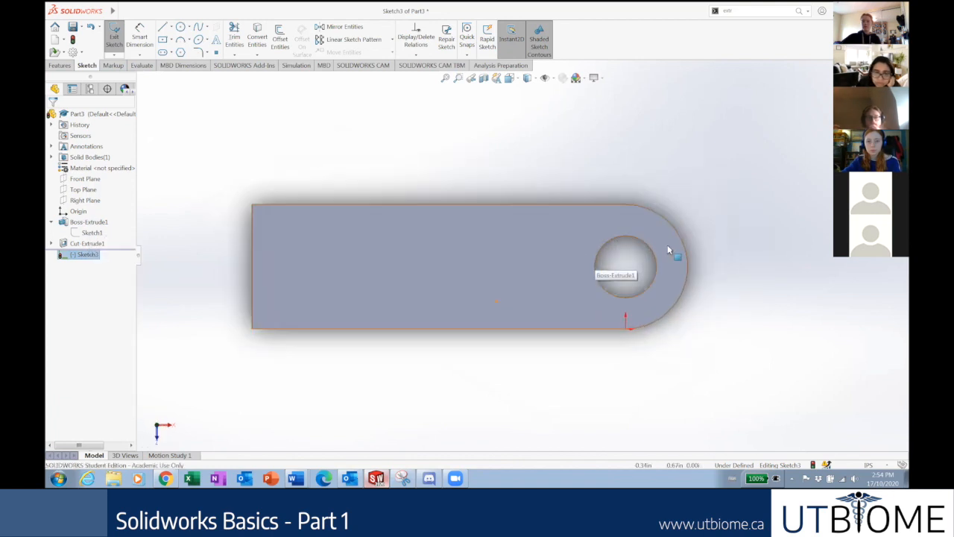
pyautogui.scroll(-1, 667, 244)
pyautogui.scroll(1, 444, 274)
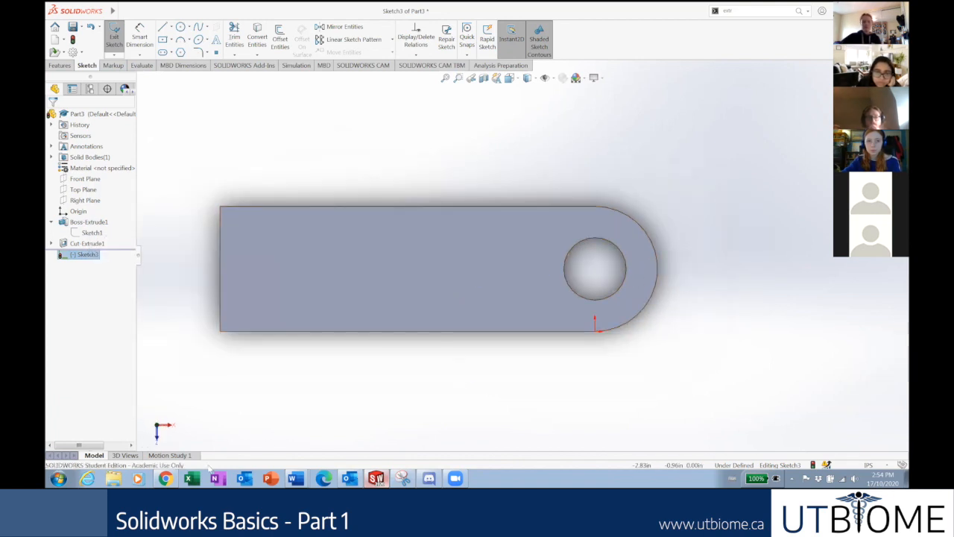
pyautogui.click(164, 478)
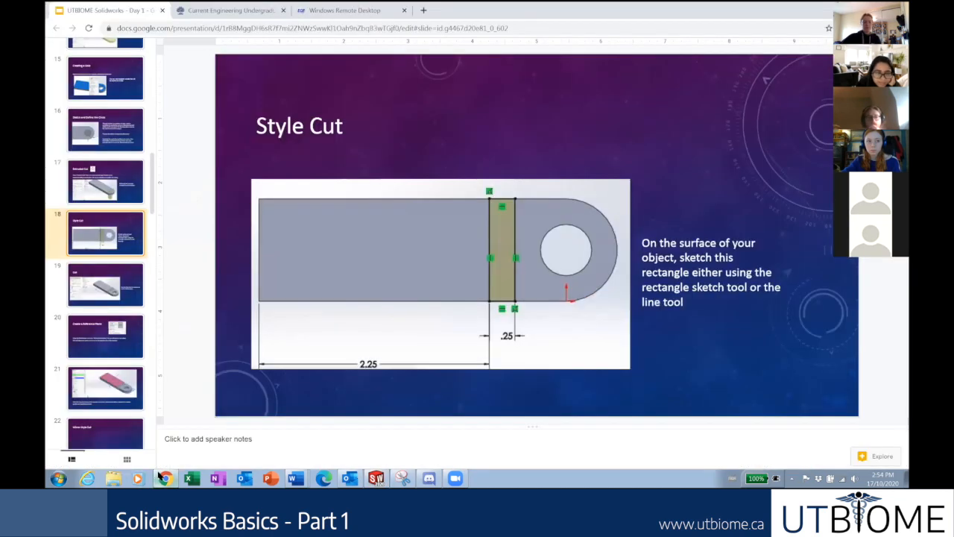
pyautogui.click(160, 476)
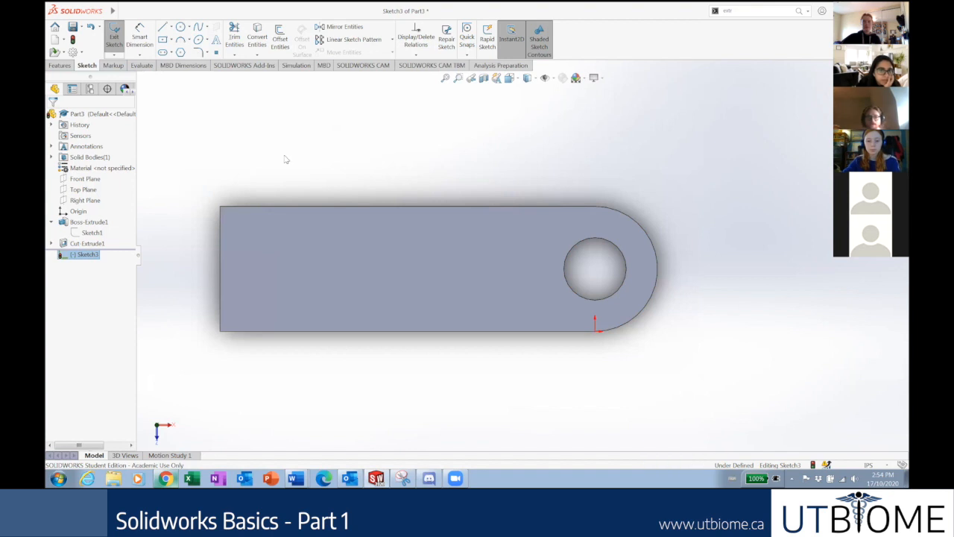
pyautogui.click(172, 41)
pyautogui.click(172, 40)
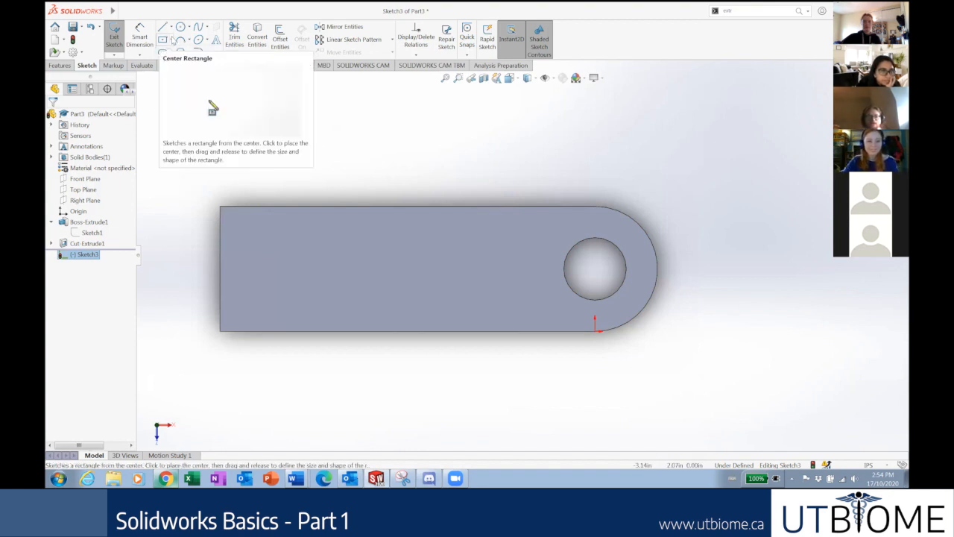
pyautogui.click(173, 40)
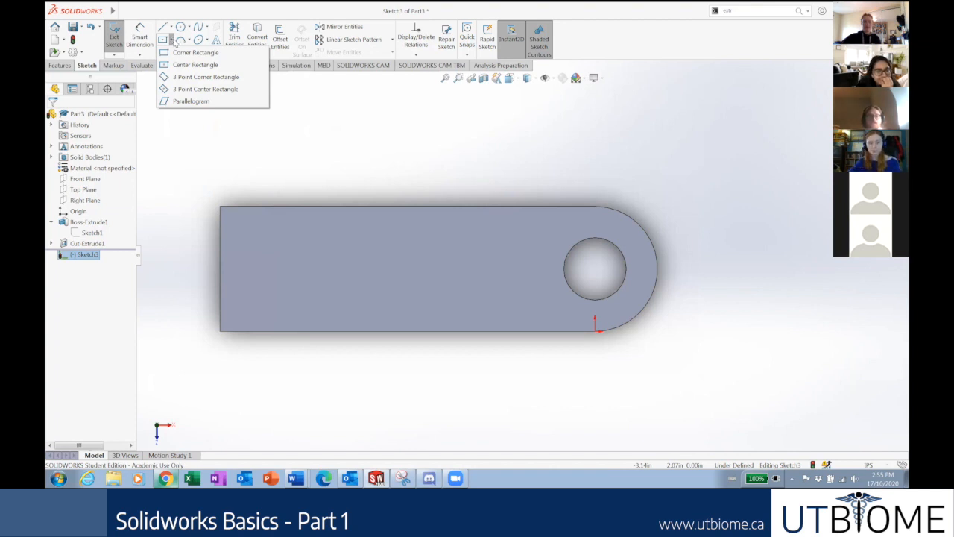
pyautogui.click(196, 65)
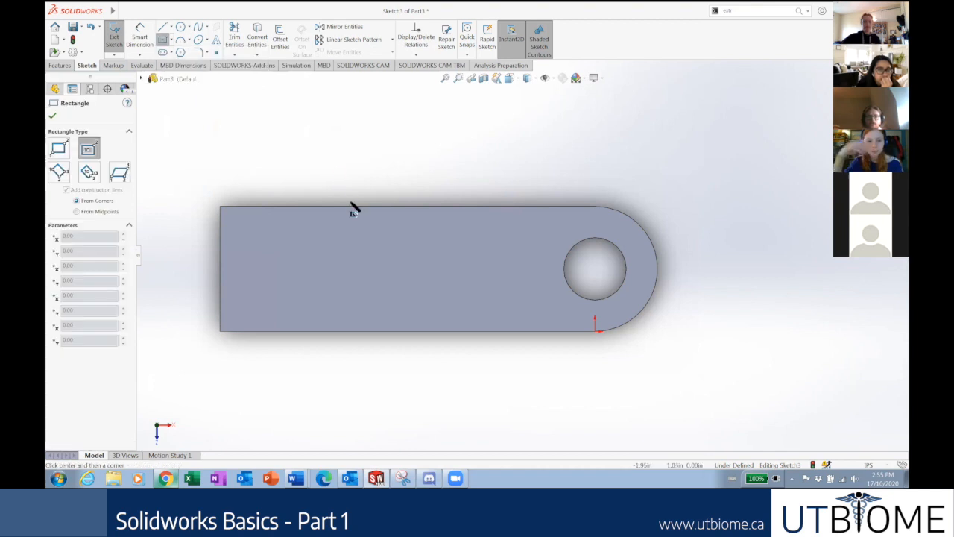
pyautogui.scroll(3, 356, 190)
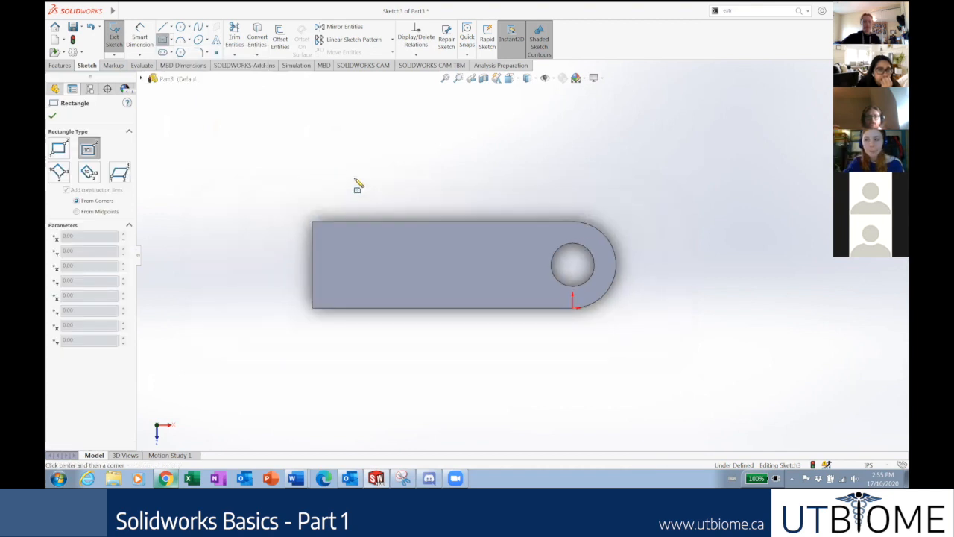
pyautogui.click(377, 142)
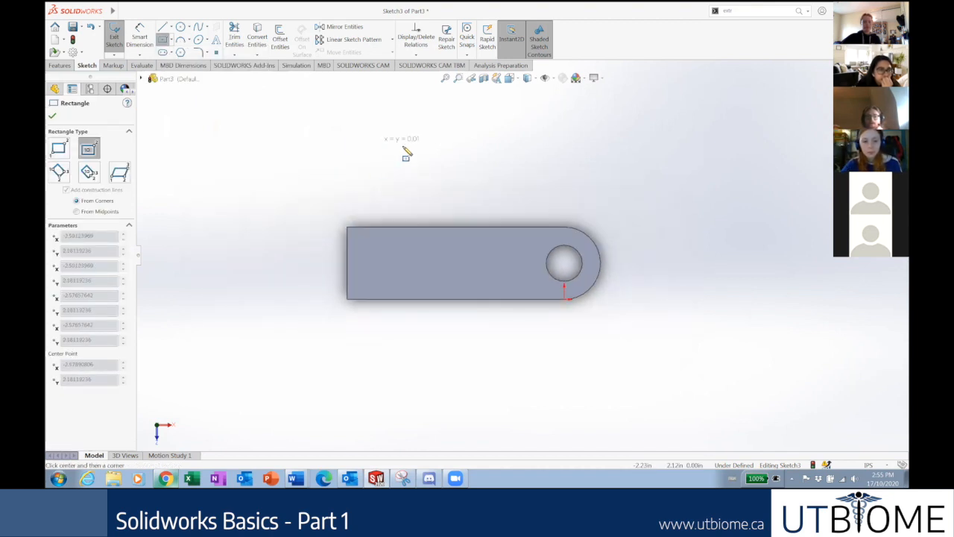
pyautogui.click(492, 182)
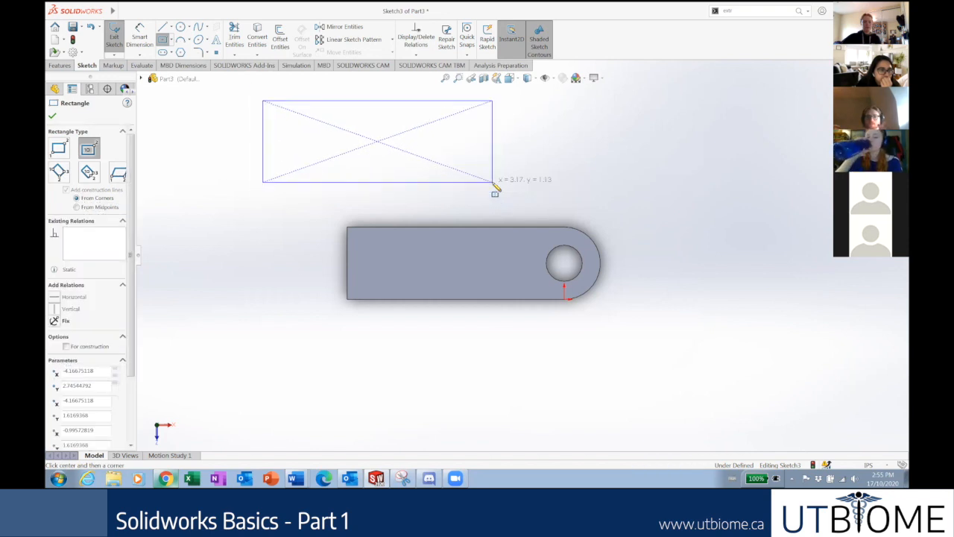
pyautogui.press('Escape')
pyautogui.moveTo(542, 199); pyautogui.dragTo(239, 89)
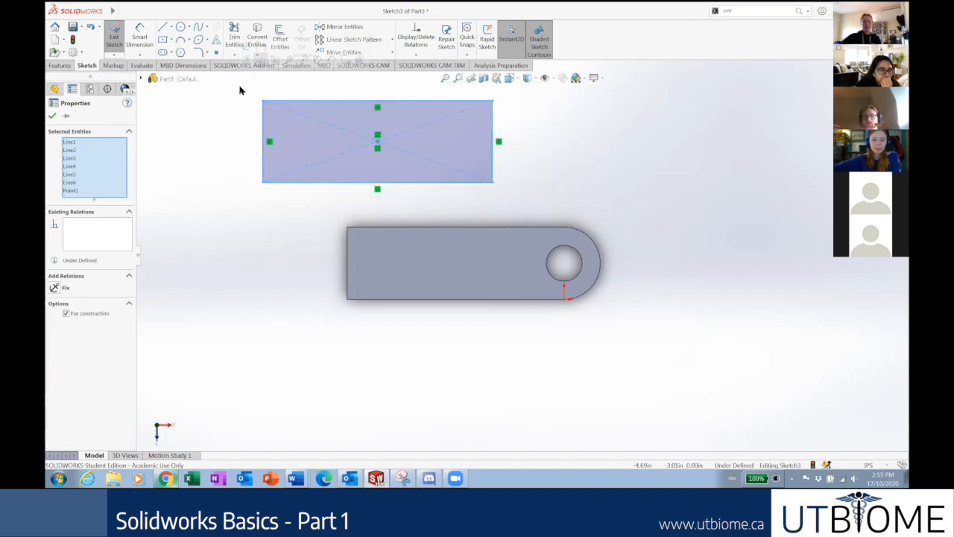
pyautogui.press('Delete')
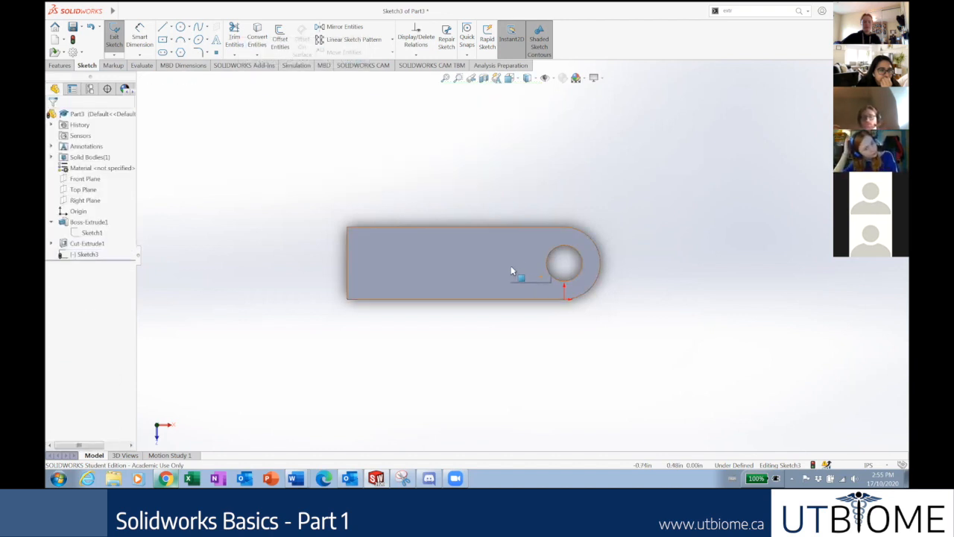
# Draw a corner rectangle from the plate's top edge to its bottom edge, left of the hole.
pyautogui.click(172, 41)
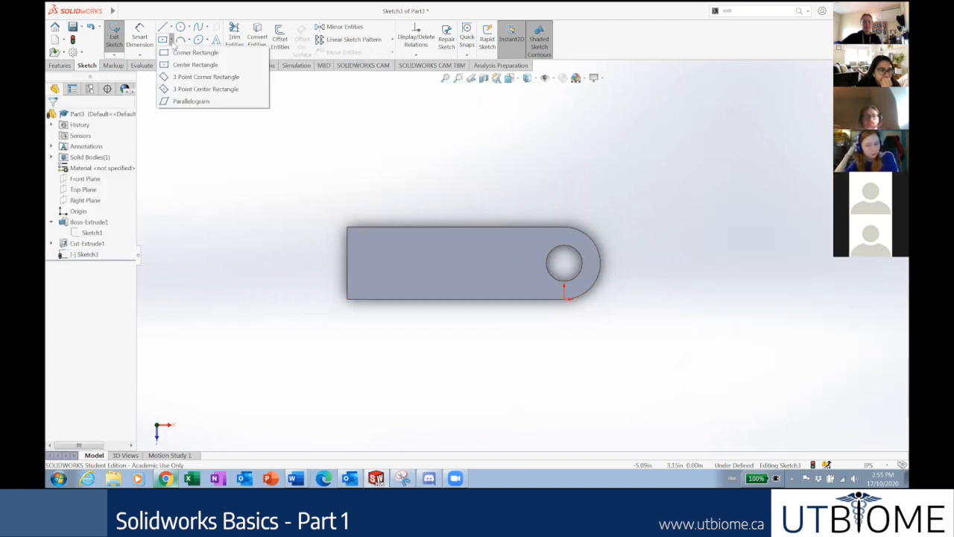
pyautogui.click(195, 55)
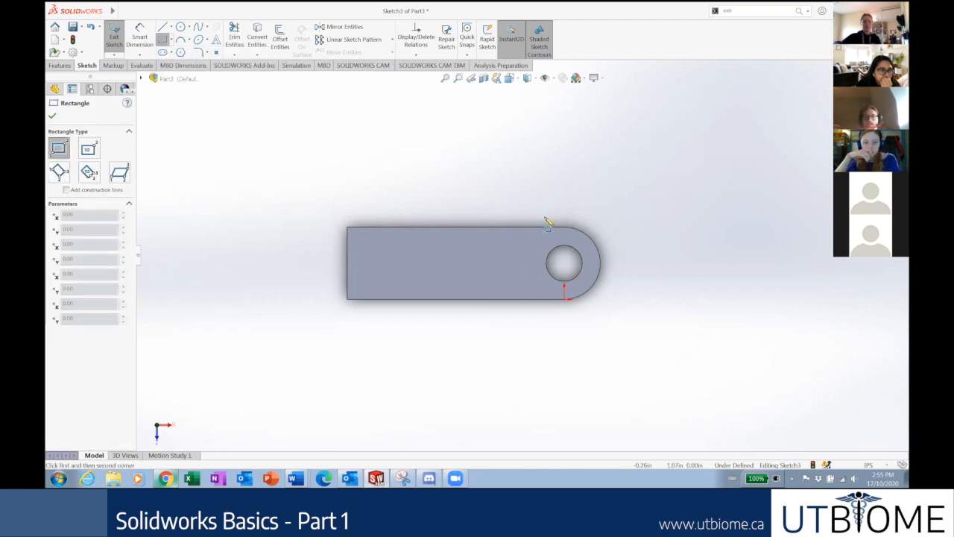
pyautogui.scroll(-3, 509, 240)
pyautogui.click(495, 236)
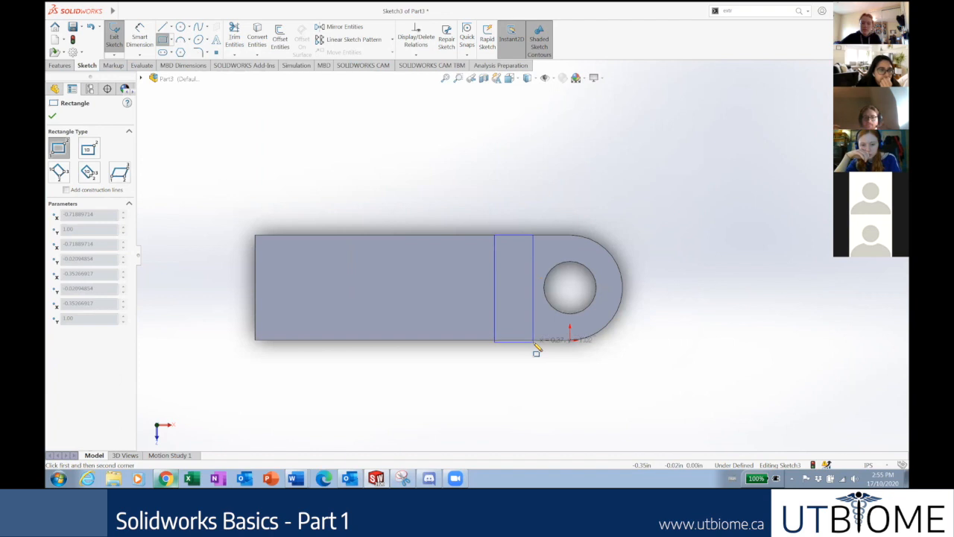
pyautogui.click(533, 340)
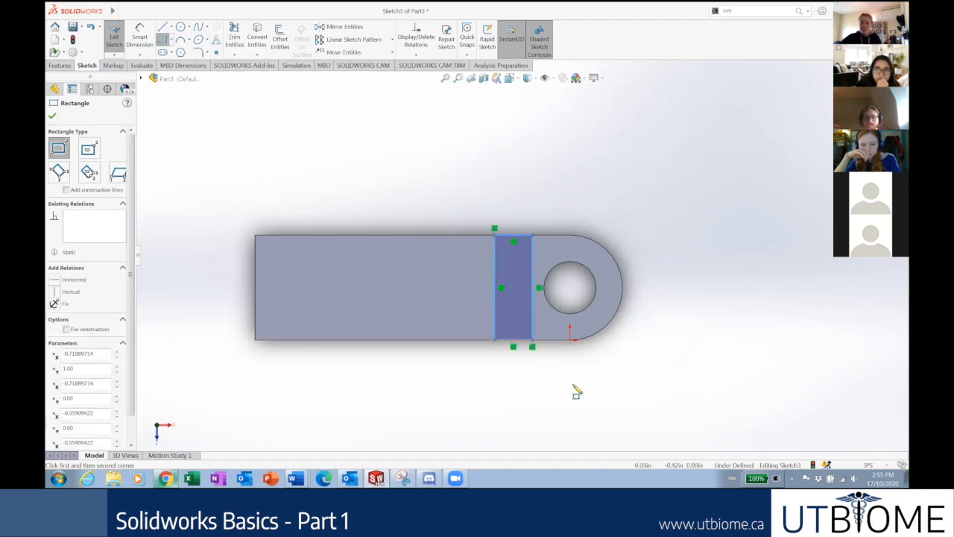
pyautogui.press('Escape')
# Shift the rectangle's left edge along the plate and compare it with the Style Cut slide.
pyautogui.scroll(-3, 551, 346)
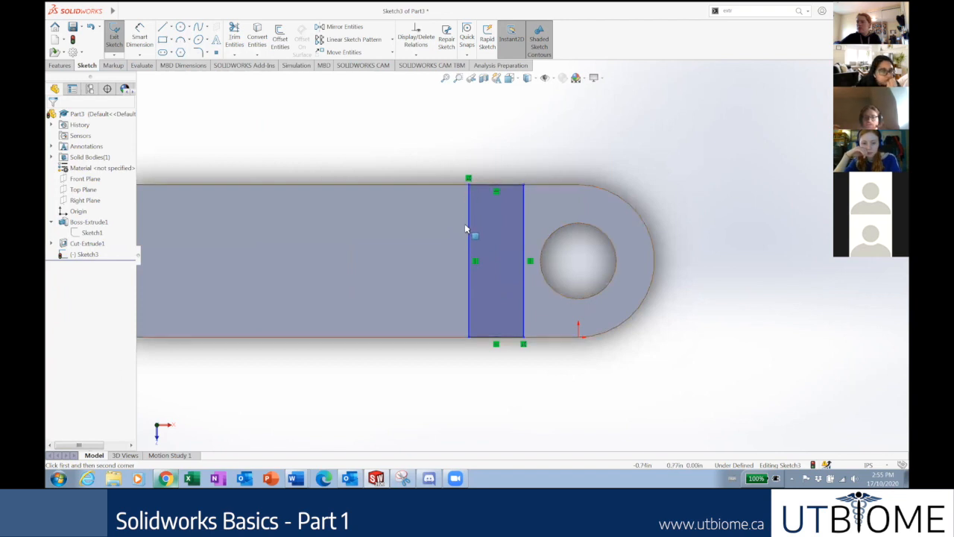
pyautogui.moveTo(470, 185); pyautogui.dragTo(461, 298)
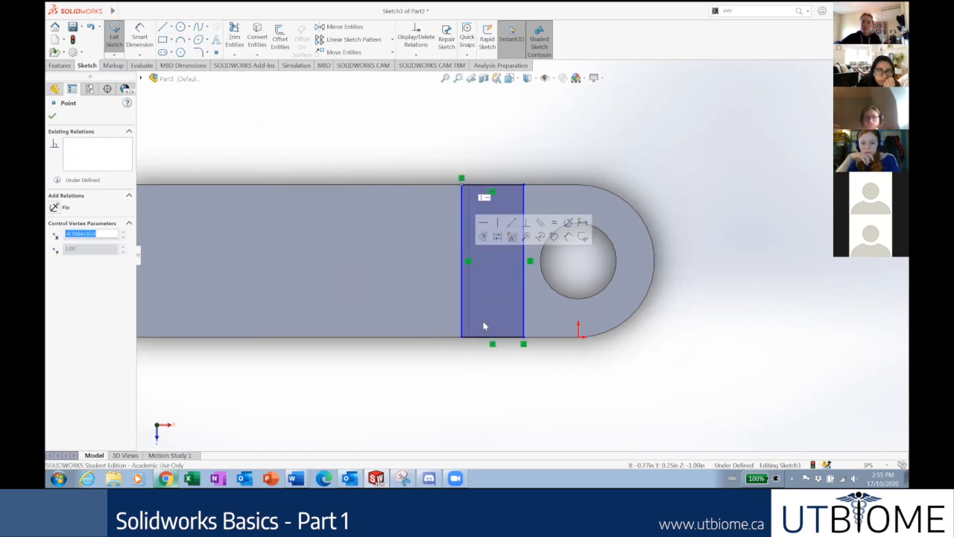
pyautogui.click(502, 389)
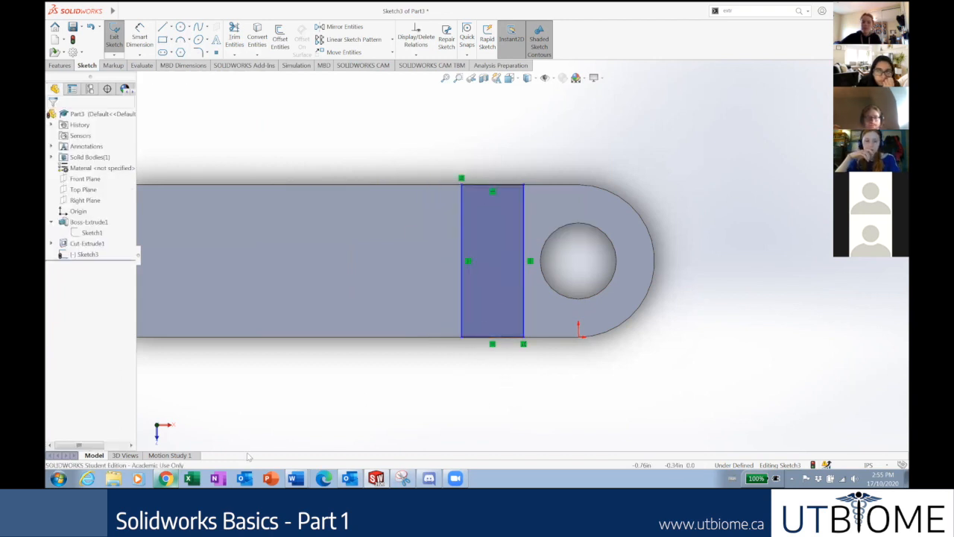
pyautogui.click(166, 478)
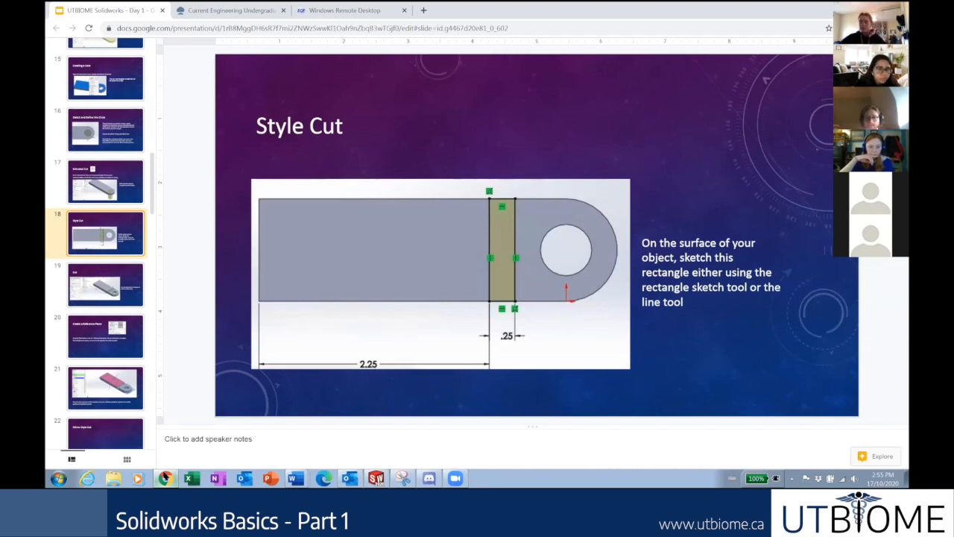
# Dimension the rectangle's bottom edge to a 0.25 in width.
pyautogui.click(166, 477)
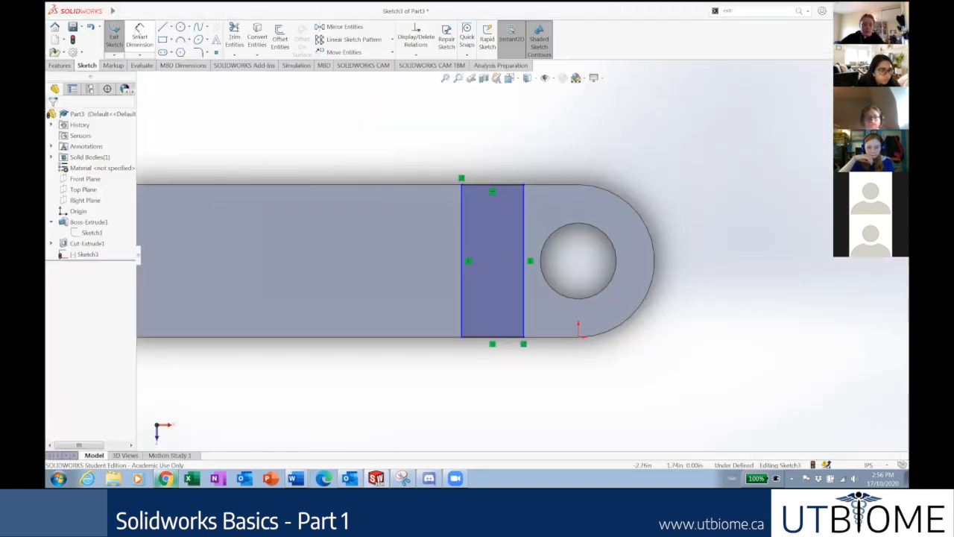
pyautogui.click(139, 37)
pyautogui.click(510, 341)
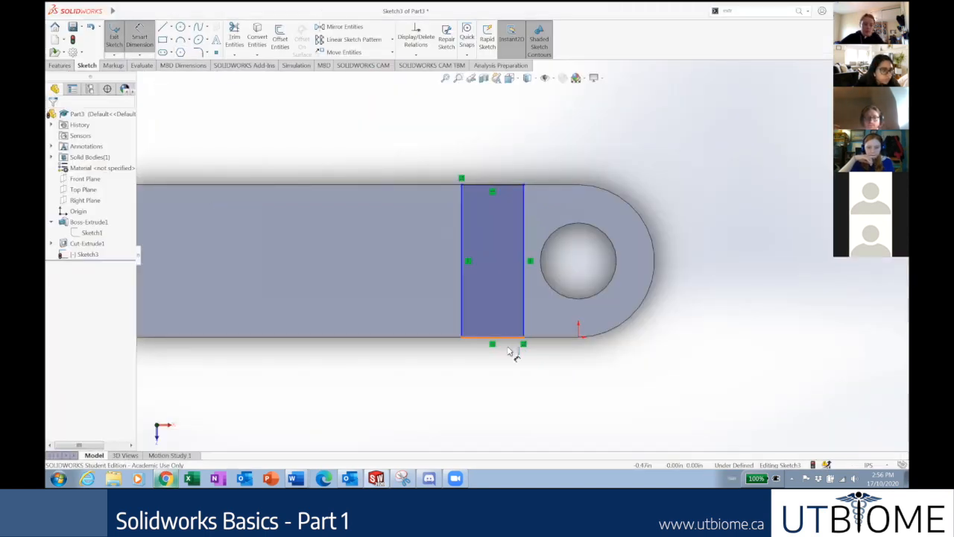
pyautogui.click(494, 390)
pyautogui.write('.25')
pyautogui.press('Return')
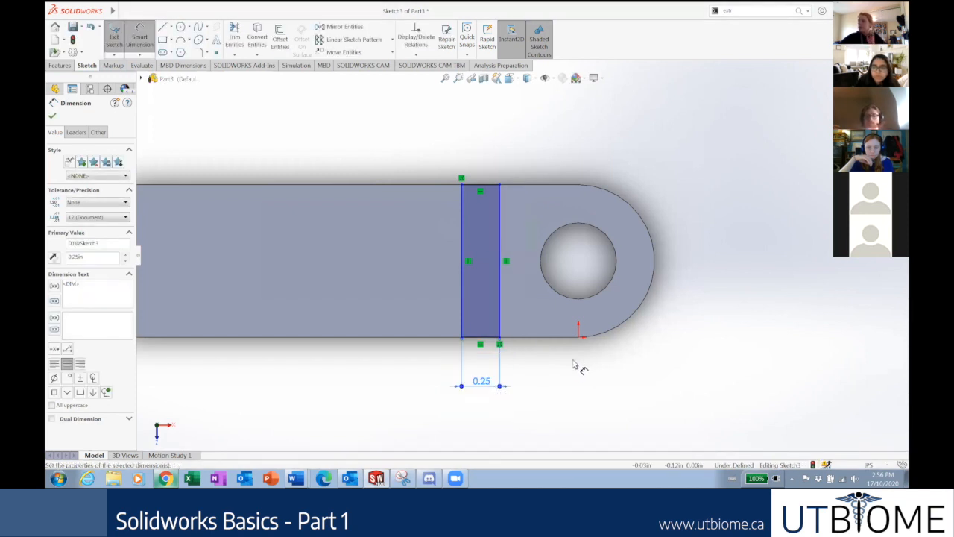
pyautogui.press('Escape')
# Slide the 0.25 wide rectangle along the plate and check the Style Cut slide.
pyautogui.scroll(3, 525, 366)
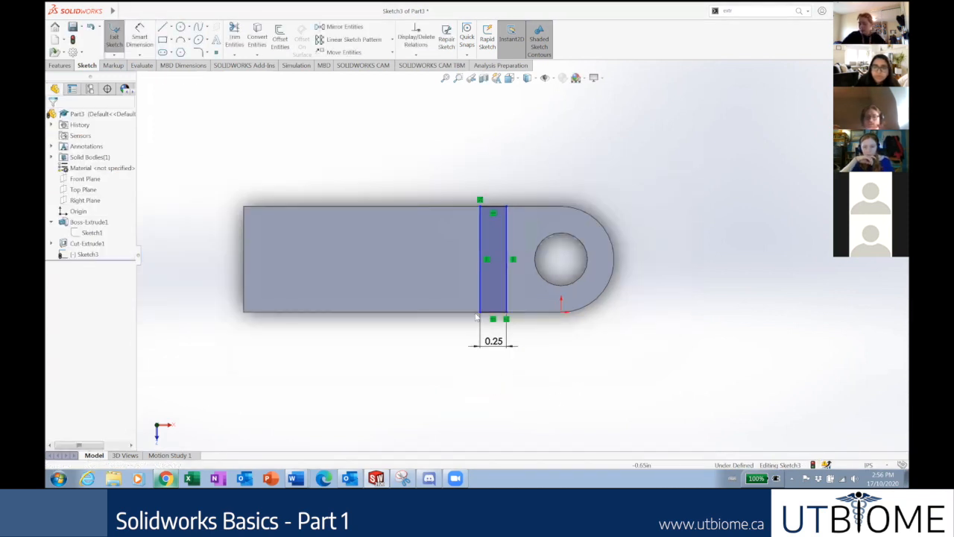
pyautogui.moveTo(474, 316)
pyautogui.mouseDown()
pyautogui.moveTo(425, 322)
pyautogui.moveTo(448, 335)
pyautogui.moveTo(400, 346)
pyautogui.moveTo(451, 354)
pyautogui.moveTo(410, 354)
pyautogui.moveTo(400, 333)
pyautogui.moveTo(384, 331)
pyautogui.moveTo(458, 341)
pyautogui.mouseUp()
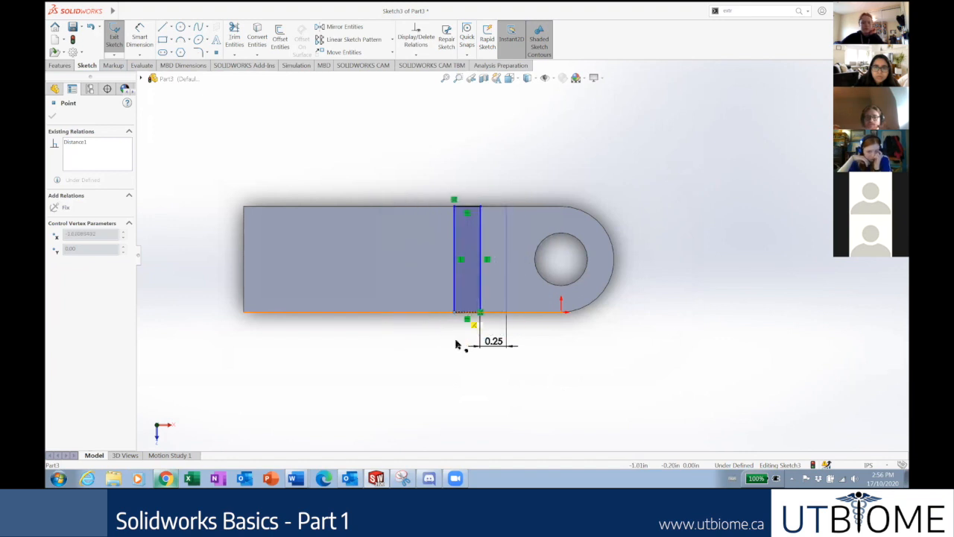
pyautogui.click(449, 422)
pyautogui.click(167, 478)
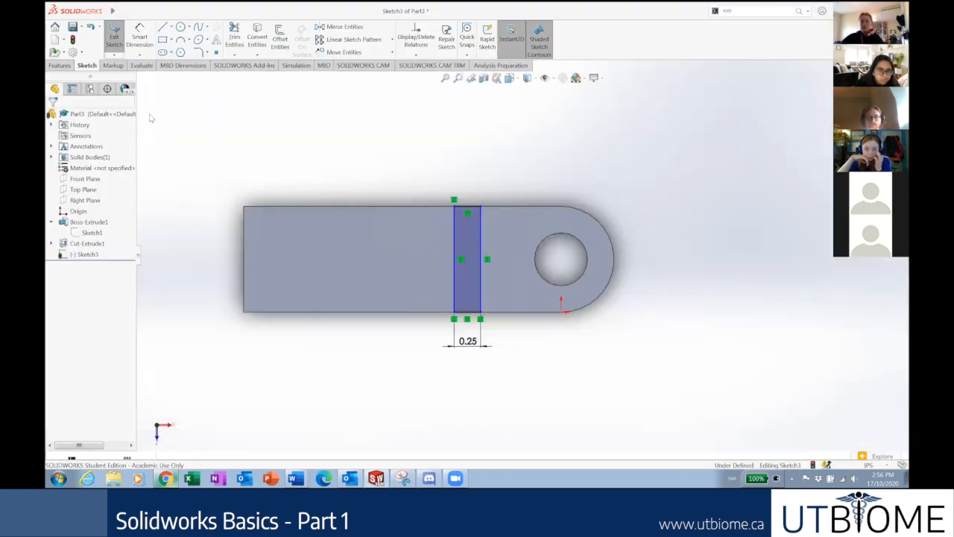
# Dimension the slot rectangle 2.25 in from the plate's left edge.
pyautogui.click(167, 478)
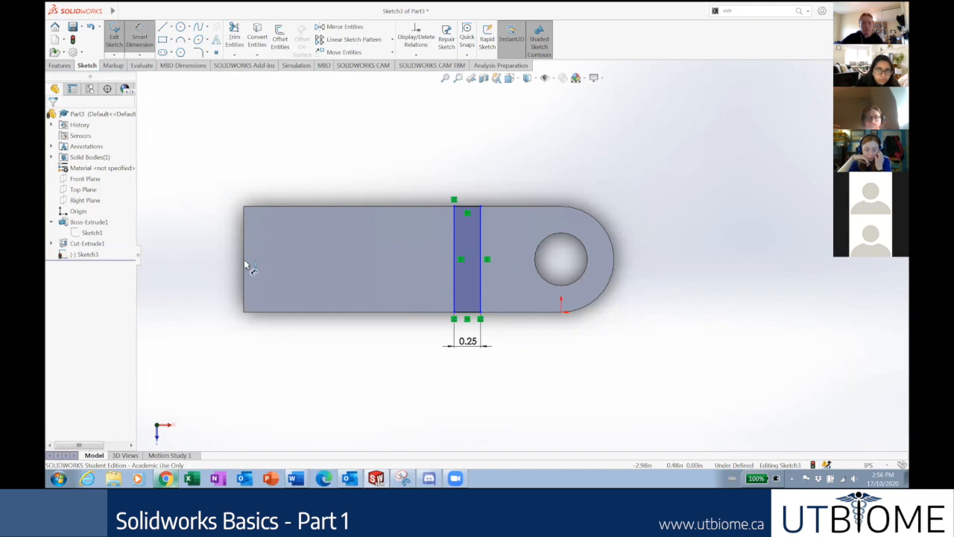
pyautogui.click(244, 263)
pyautogui.click(453, 280)
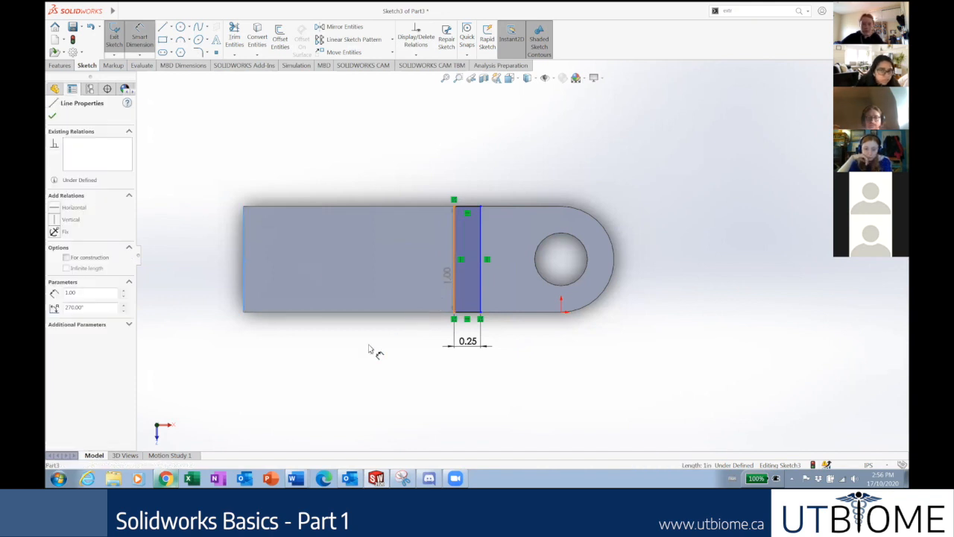
pyautogui.click(375, 364)
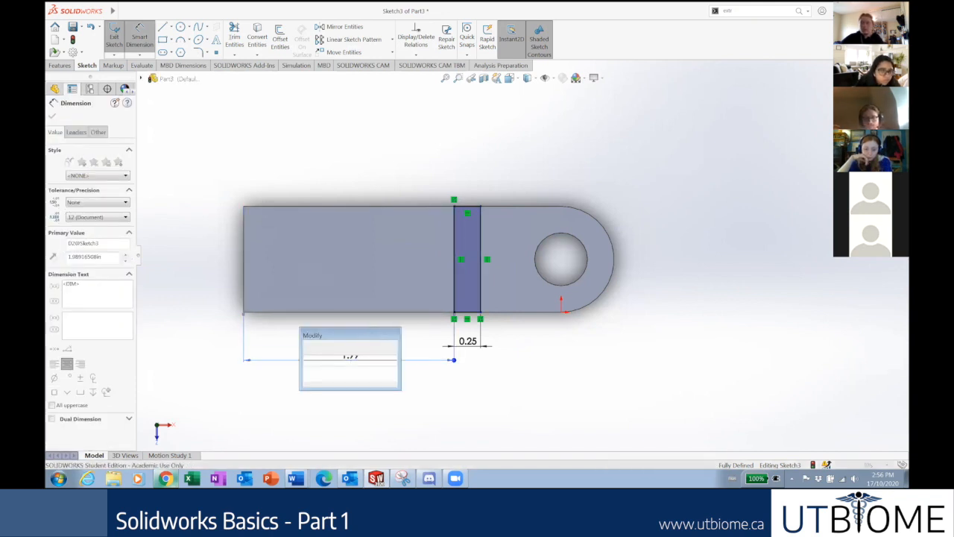
pyautogui.write('2.25')
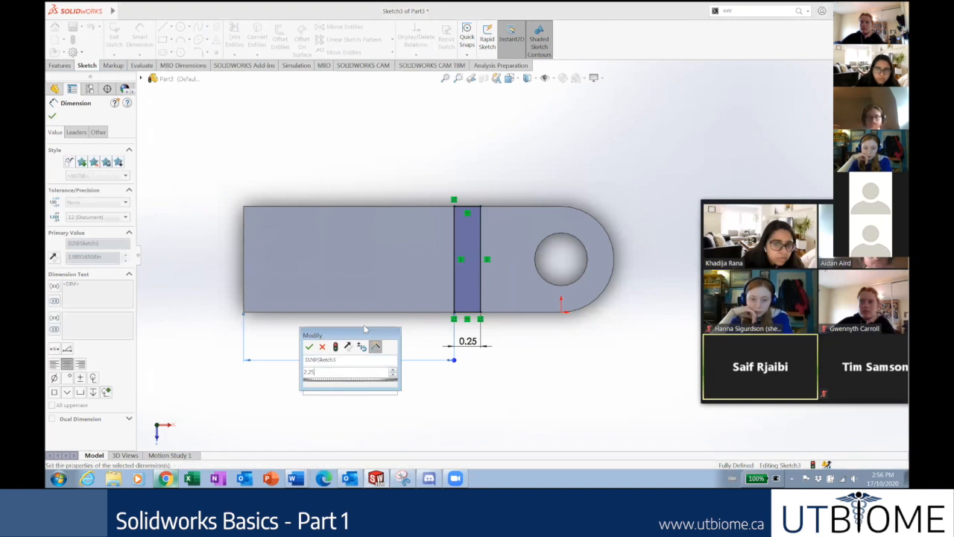
pyautogui.press('Return')
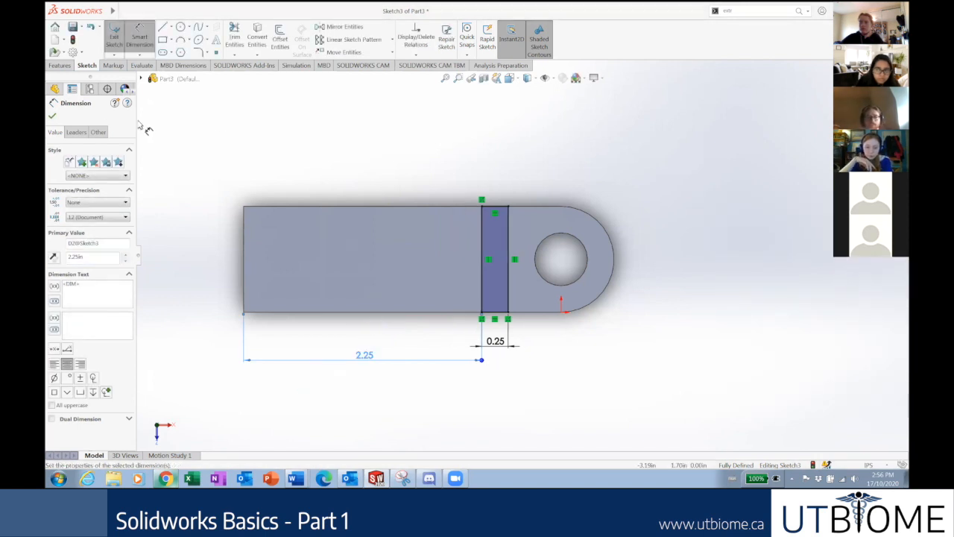
pyautogui.click(52, 116)
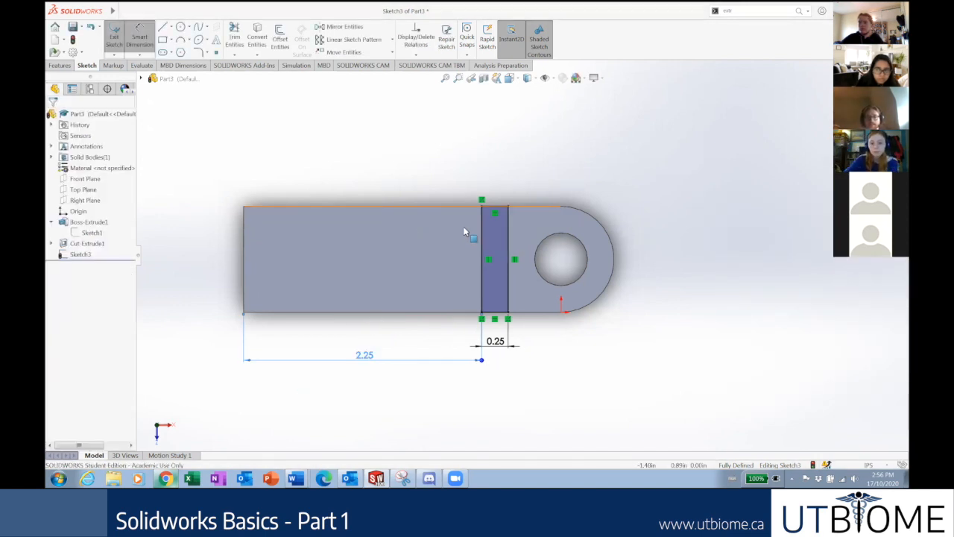
# Check the slot's corner point, then delete the 2.25 dimension.
pyautogui.click(508, 208)
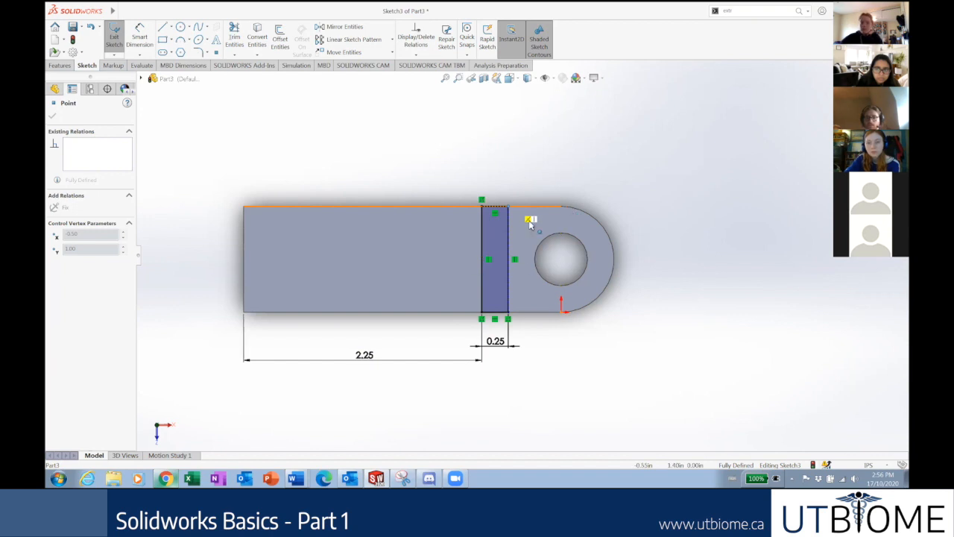
pyautogui.click(500, 394)
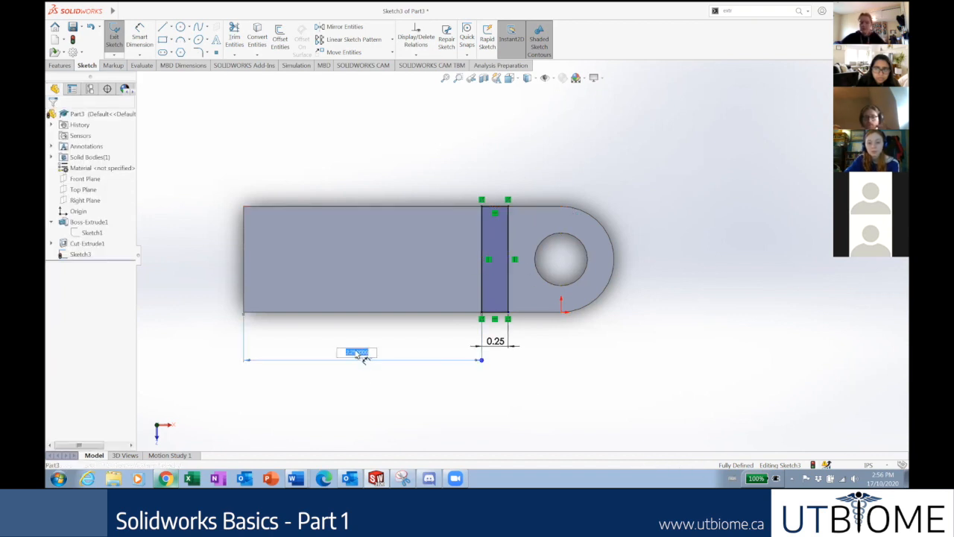
pyautogui.doubleClick(366, 357)
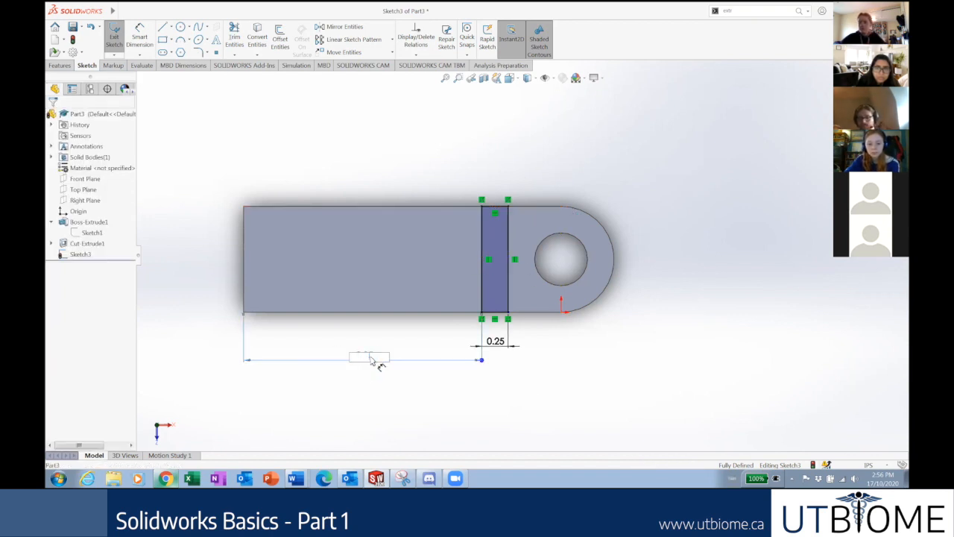
pyautogui.click(515, 247)
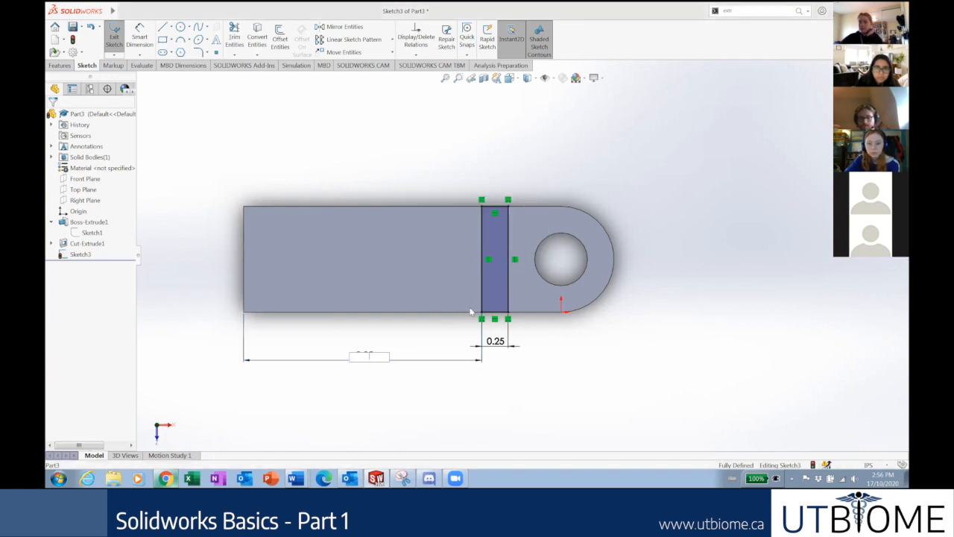
pyautogui.click(416, 360)
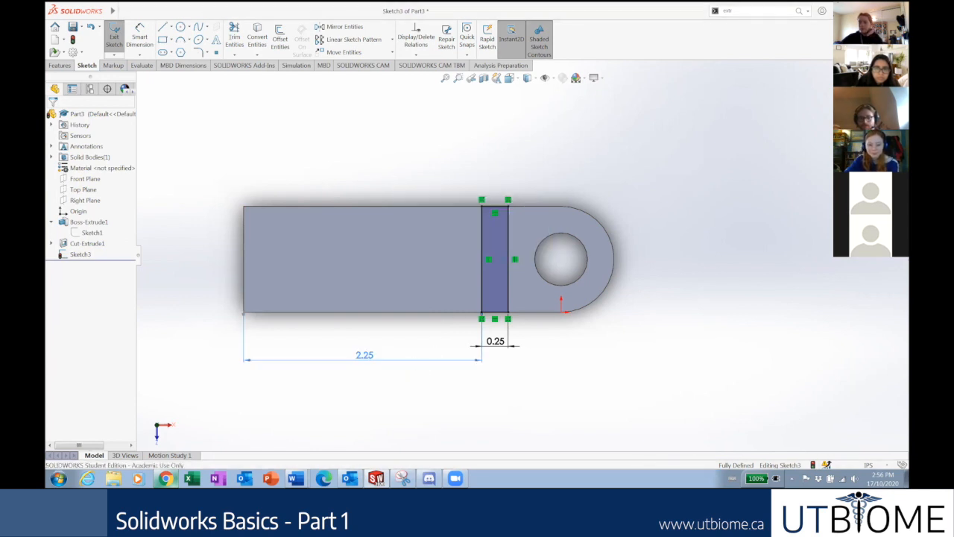
pyautogui.press('Delete')
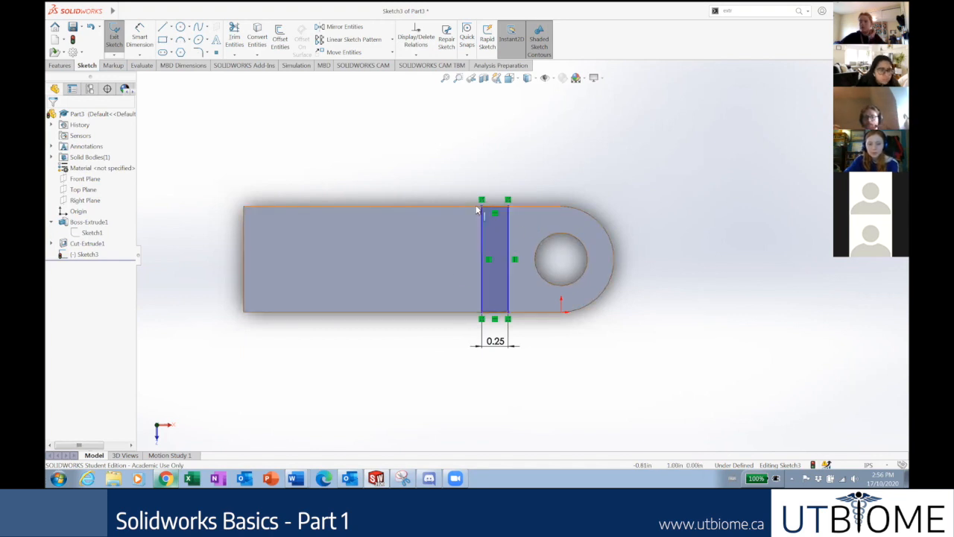
# Drag the slot rectangle further left along the plate.
pyautogui.moveTo(483, 214)
pyautogui.mouseDown()
pyautogui.moveTo(381, 262)
pyautogui.moveTo(467, 254)
pyautogui.moveTo(428, 271)
pyautogui.moveTo(440, 271)
pyautogui.moveTo(279, 275)
pyautogui.moveTo(482, 260)
pyautogui.mouseUp()
pyautogui.click(565, 354)
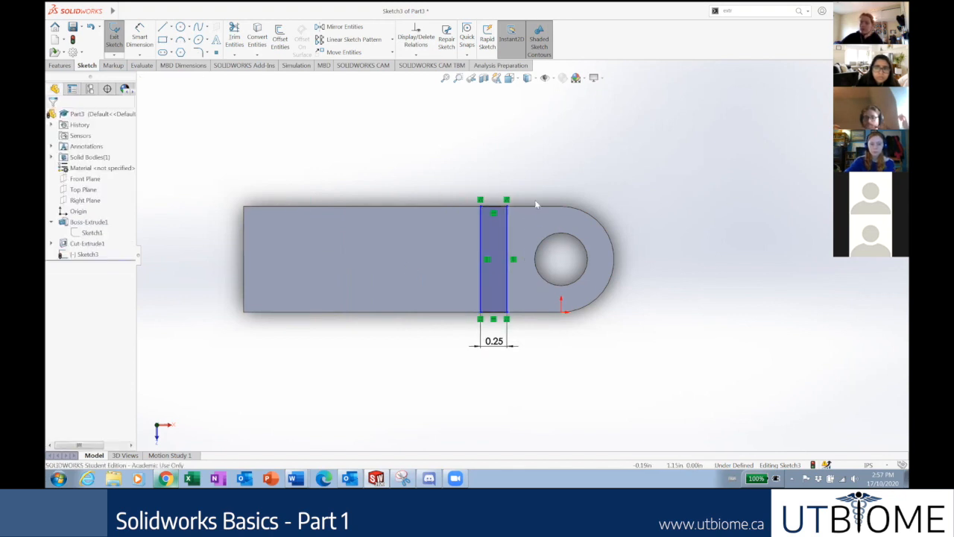
pyautogui.moveTo(507, 227)
pyautogui.mouseDown()
pyautogui.moveTo(467, 277)
pyautogui.moveTo(428, 268)
pyautogui.moveTo(524, 273)
pyautogui.moveTo(466, 279)
pyautogui.mouseUp()
pyautogui.click(550, 366)
pyautogui.click(568, 326)
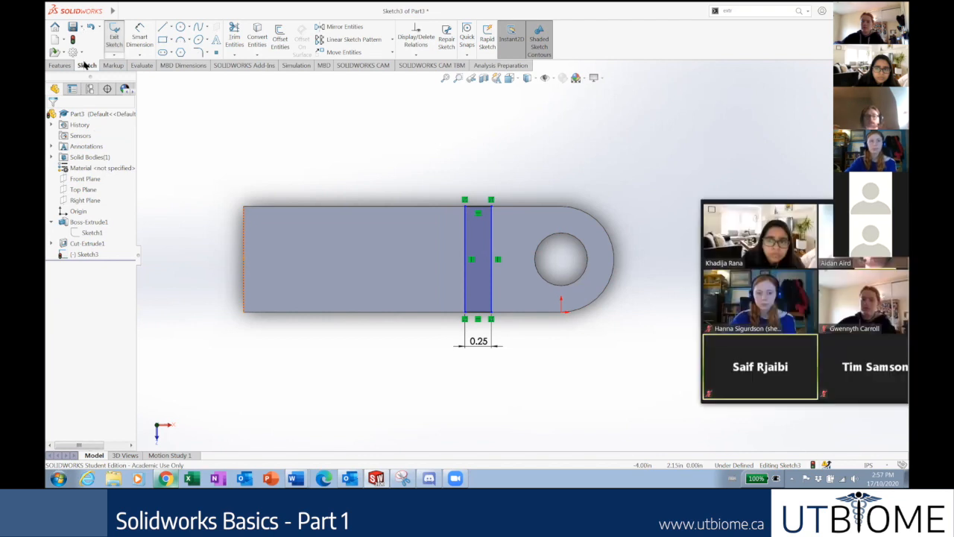
# Dimension the slot 2.25 in from the plate's left end, fully defining the sketch, and tidy the dimension.
pyautogui.click(137, 35)
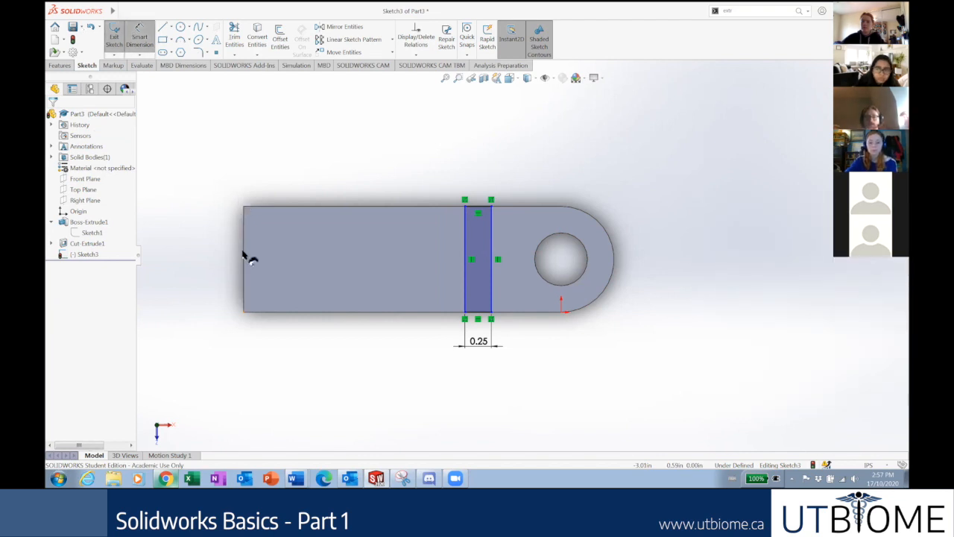
pyautogui.click(465, 275)
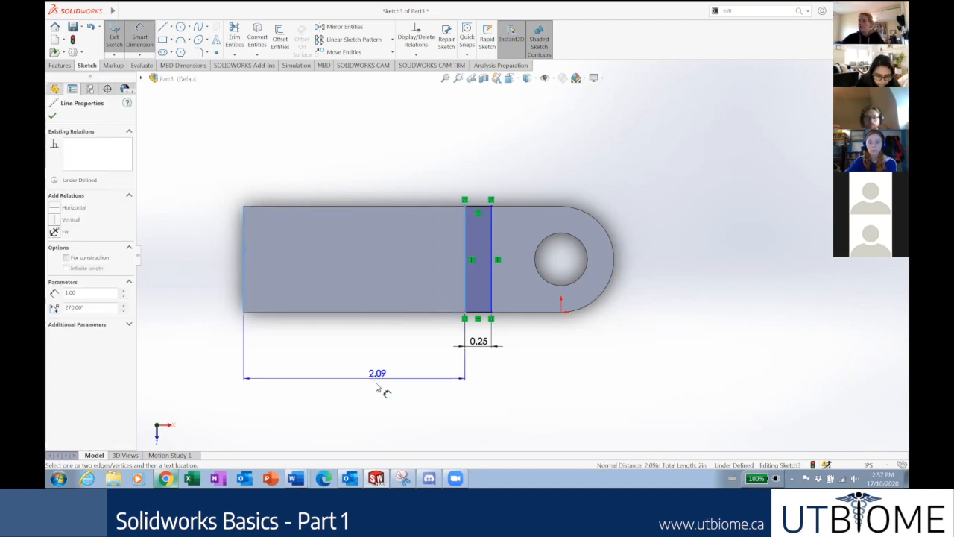
pyautogui.click(377, 387)
pyautogui.write('2.25')
pyautogui.press('Return')
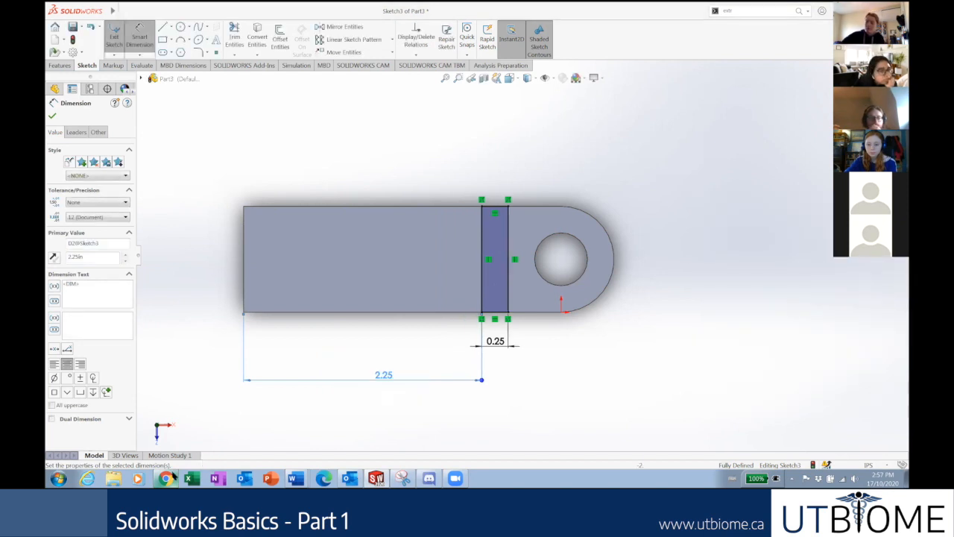
pyautogui.click(173, 476)
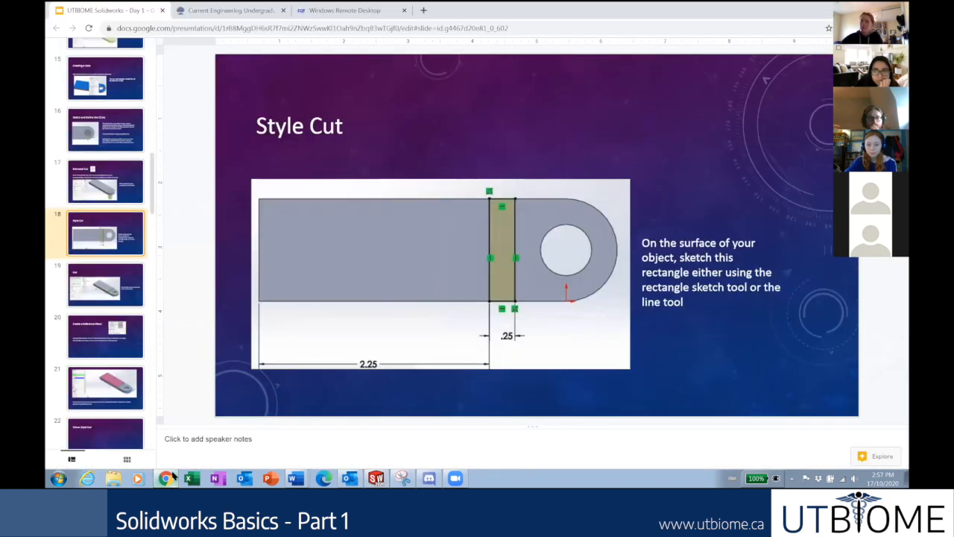
pyautogui.click(376, 478)
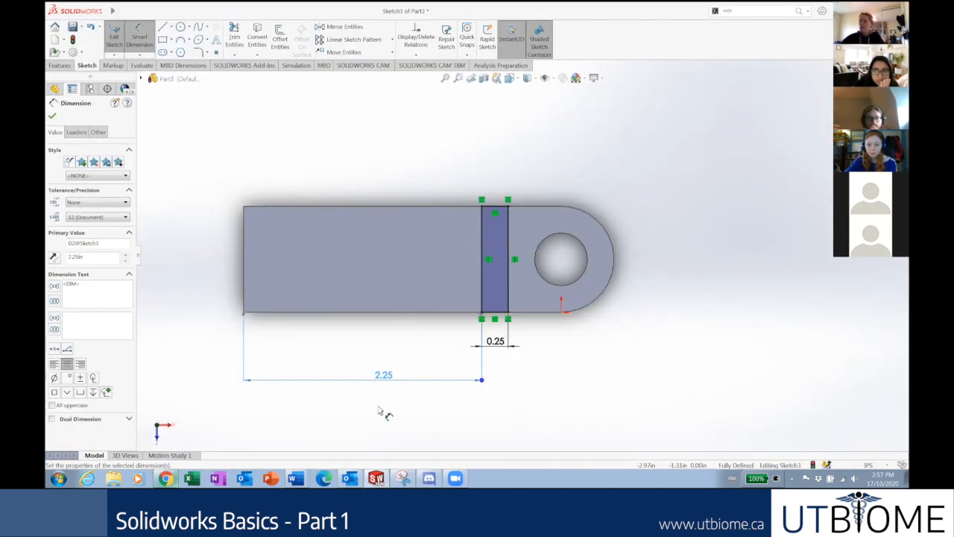
pyautogui.moveTo(378, 367)
pyautogui.mouseDown()
pyautogui.moveTo(378, 349)
pyautogui.moveTo(383, 384)
pyautogui.mouseUp()
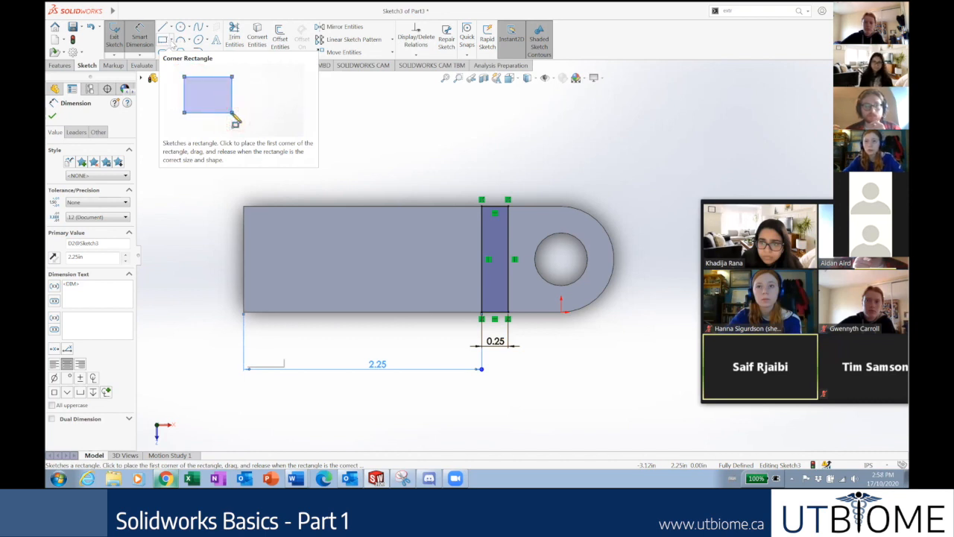
pyautogui.click(171, 41)
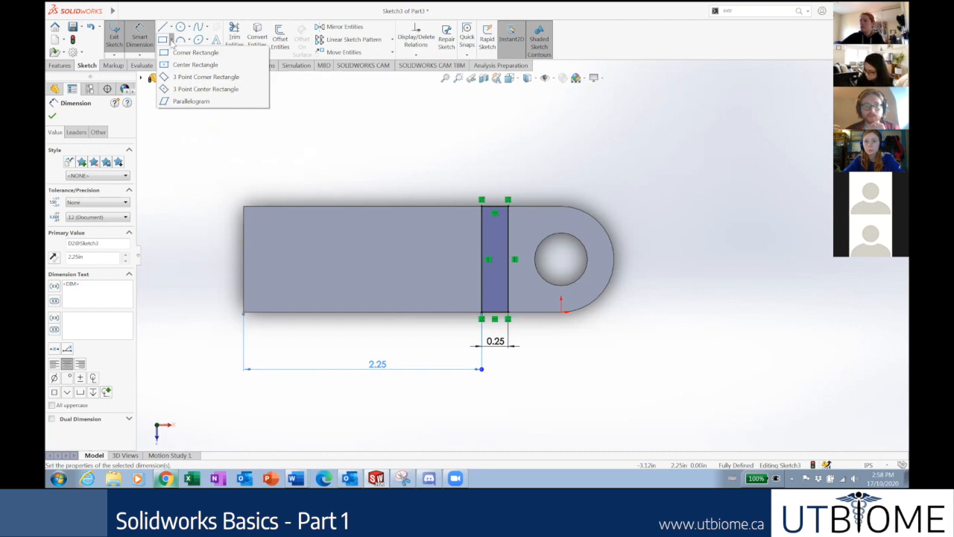
pyautogui.click(183, 156)
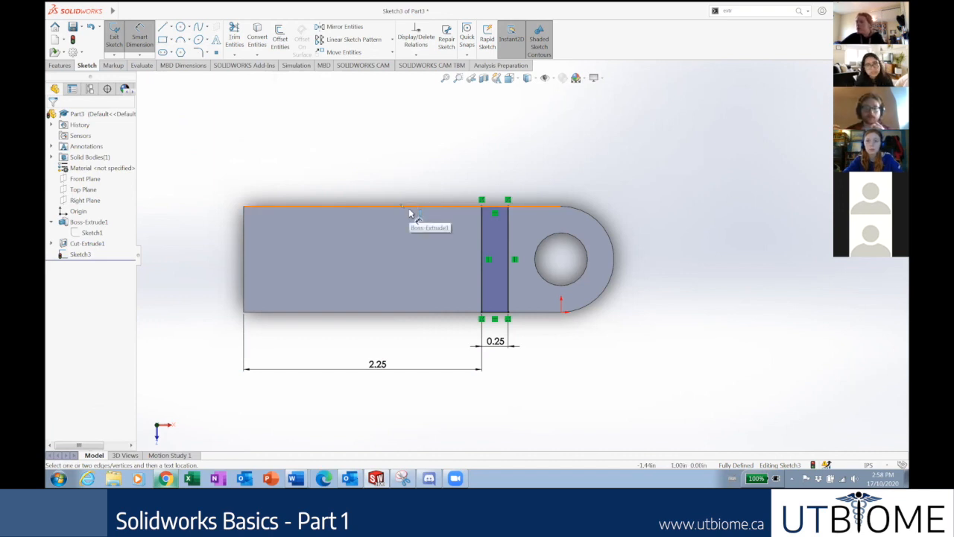
pyautogui.click(162, 40)
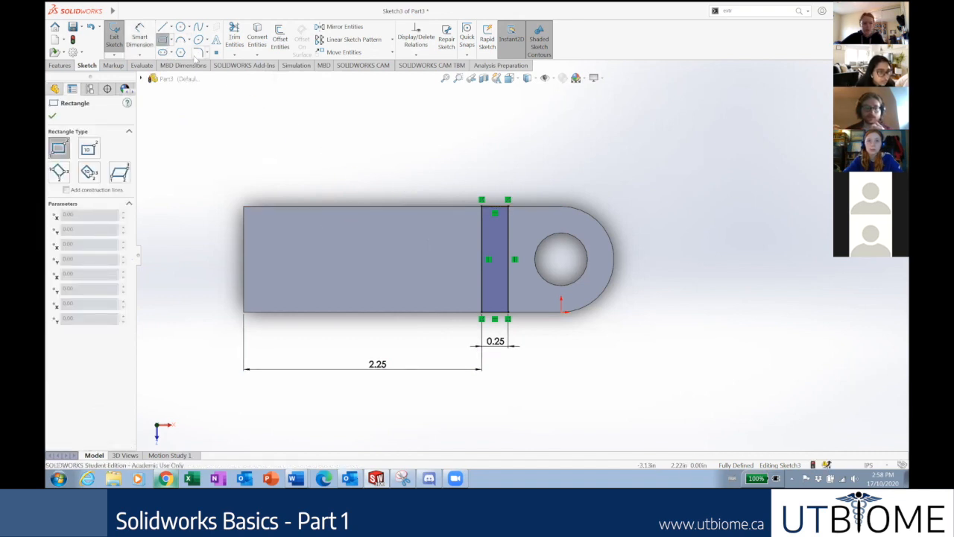
pyautogui.click(163, 40)
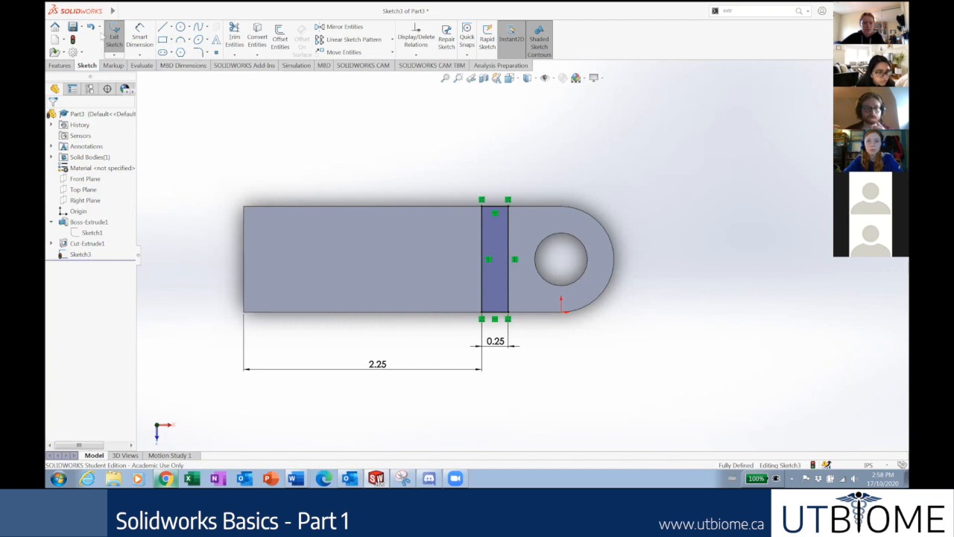
pyautogui.click(162, 39)
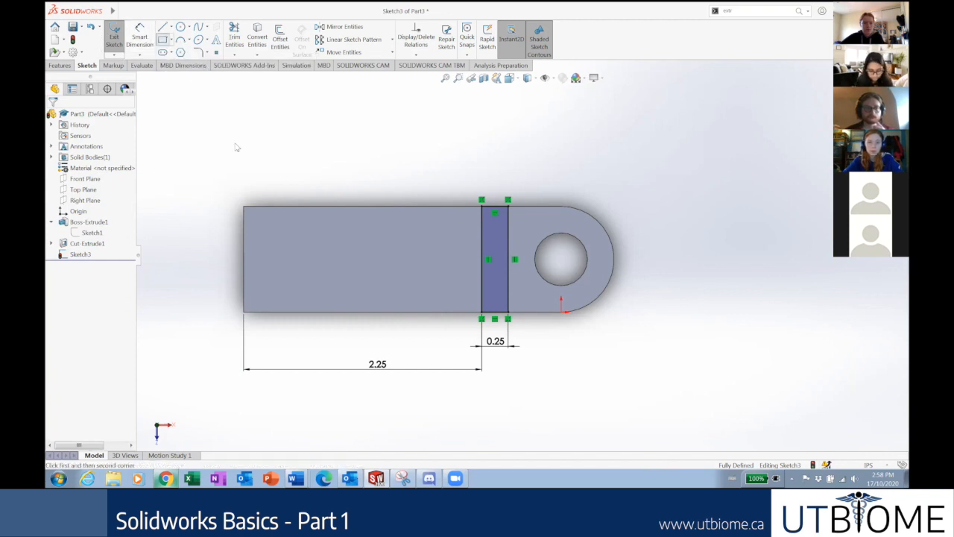
pyautogui.click(313, 206)
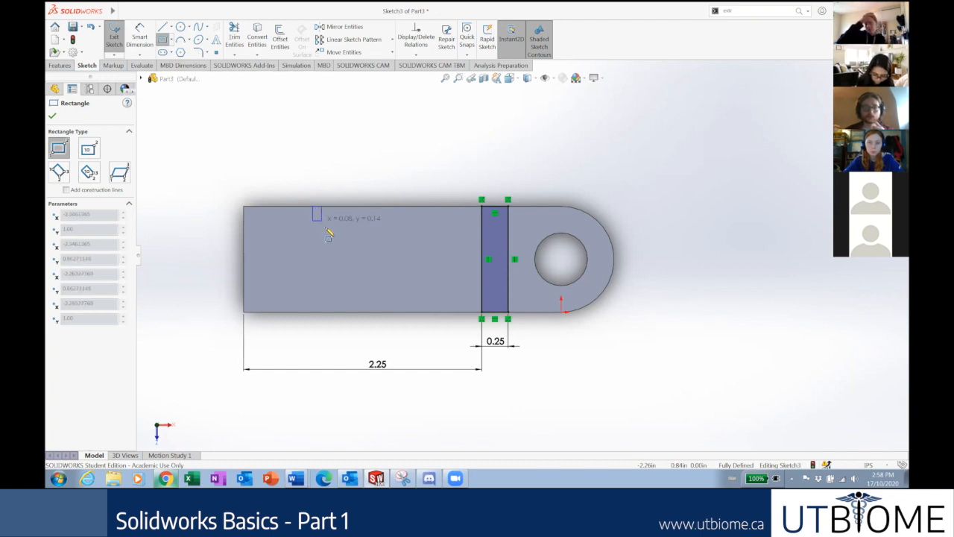
pyautogui.click(364, 313)
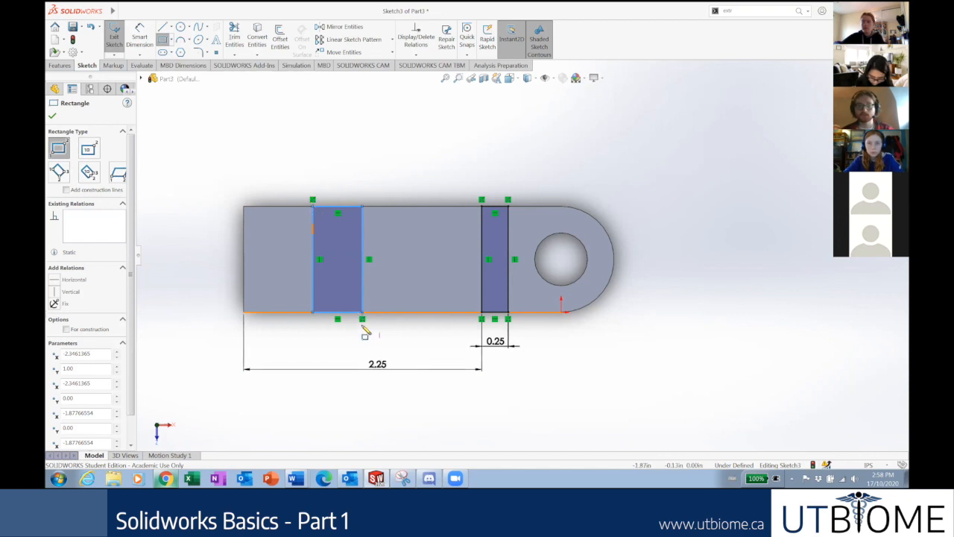
pyautogui.press('Escape')
pyautogui.moveTo(388, 335); pyautogui.dragTo(298, 175)
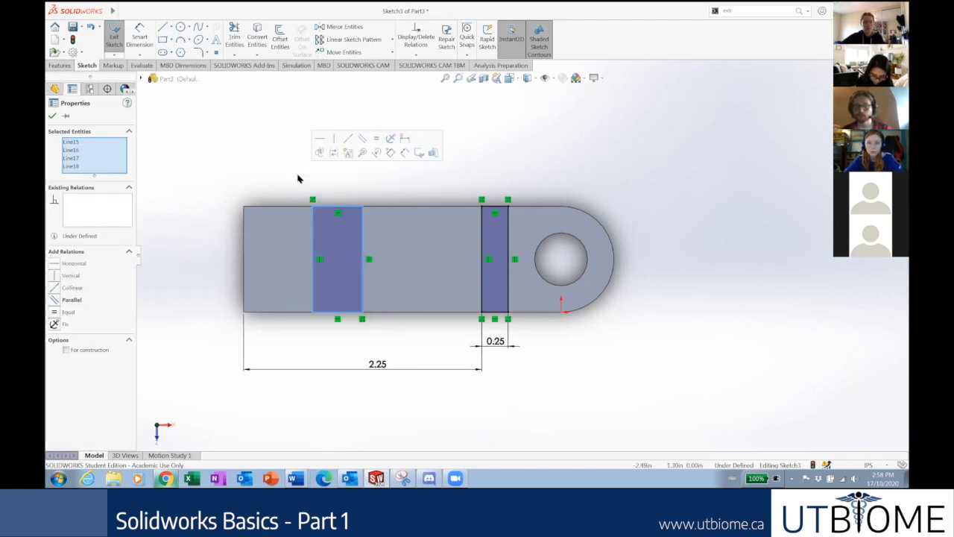
pyautogui.press('Delete')
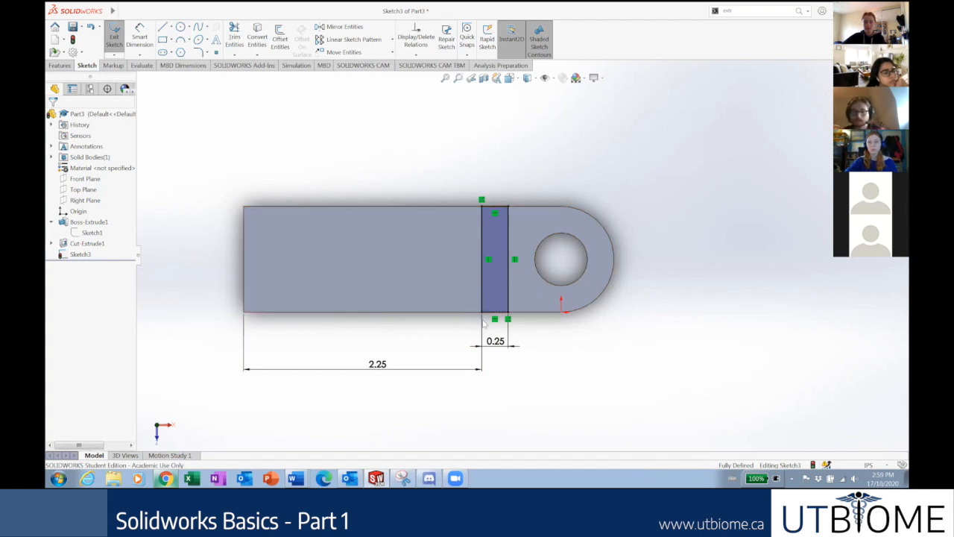
# Inspect the slot rectangle's top-left and top-right corner points, then view the Style Cut slide.
pyautogui.click(481, 207)
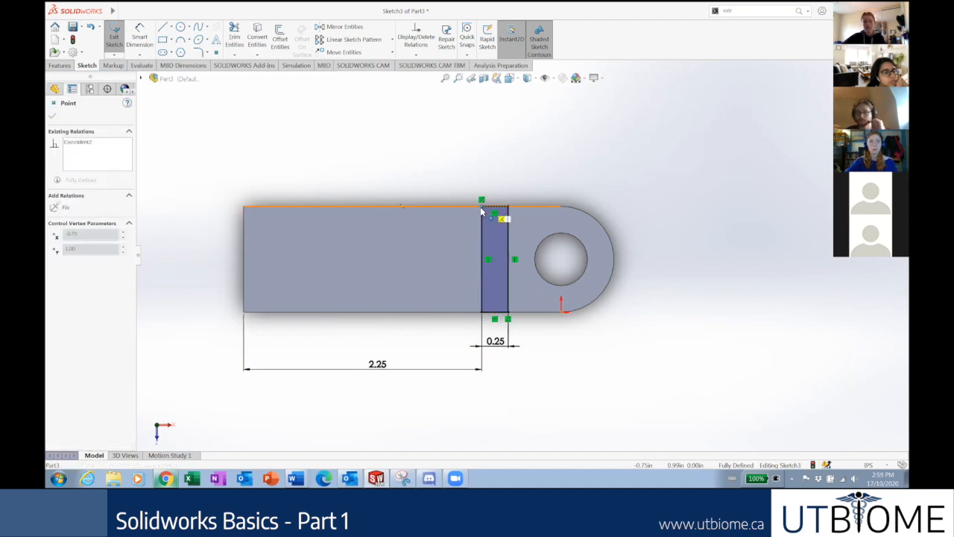
pyautogui.press('Escape')
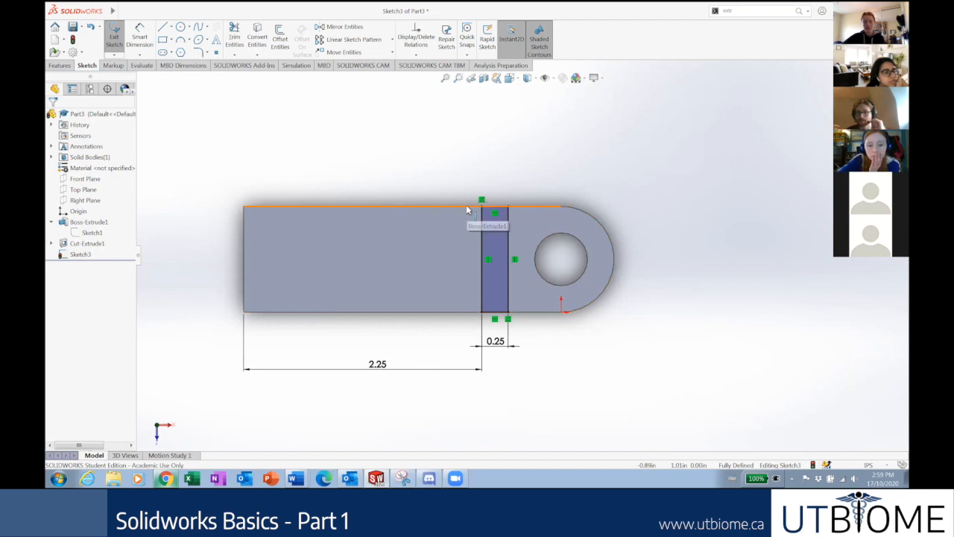
pyautogui.click(507, 208)
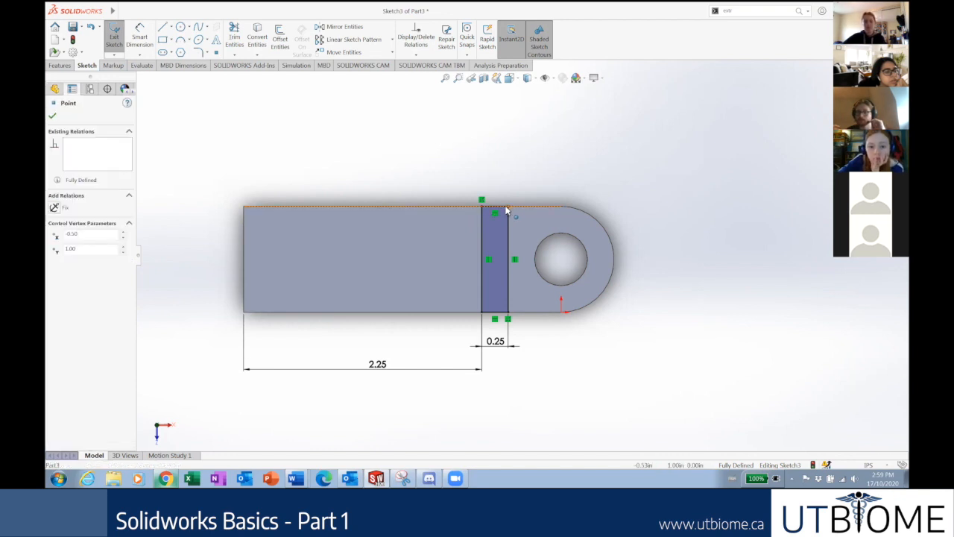
pyautogui.click(469, 166)
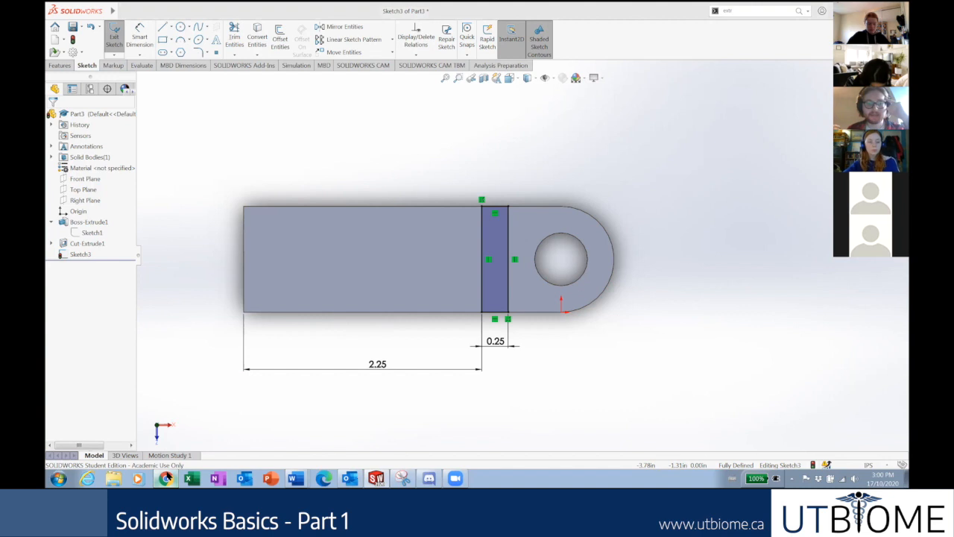
pyautogui.click(166, 478)
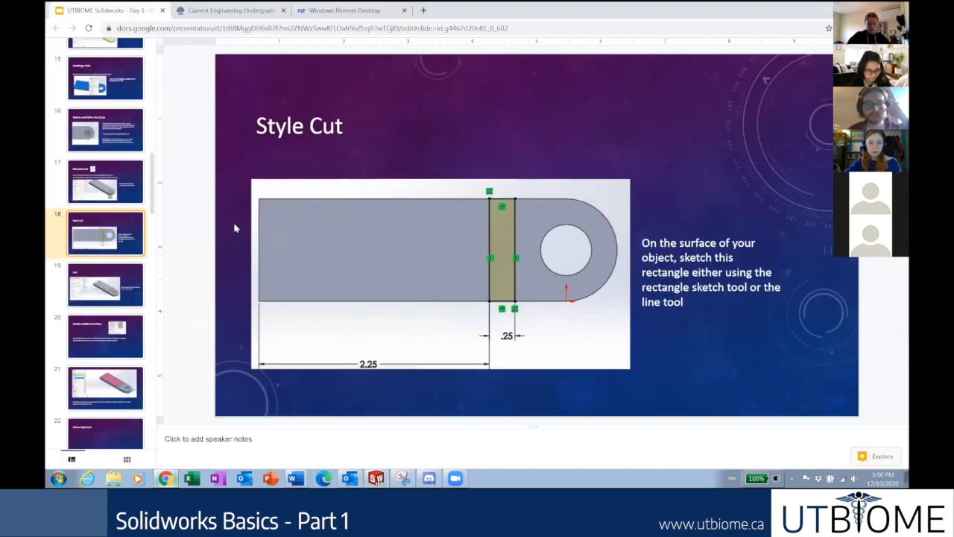
# Read slide 19, 'Cut', for the 0.1 in depth instruction, then return to SOLIDWORKS.
pyautogui.click(83, 284)
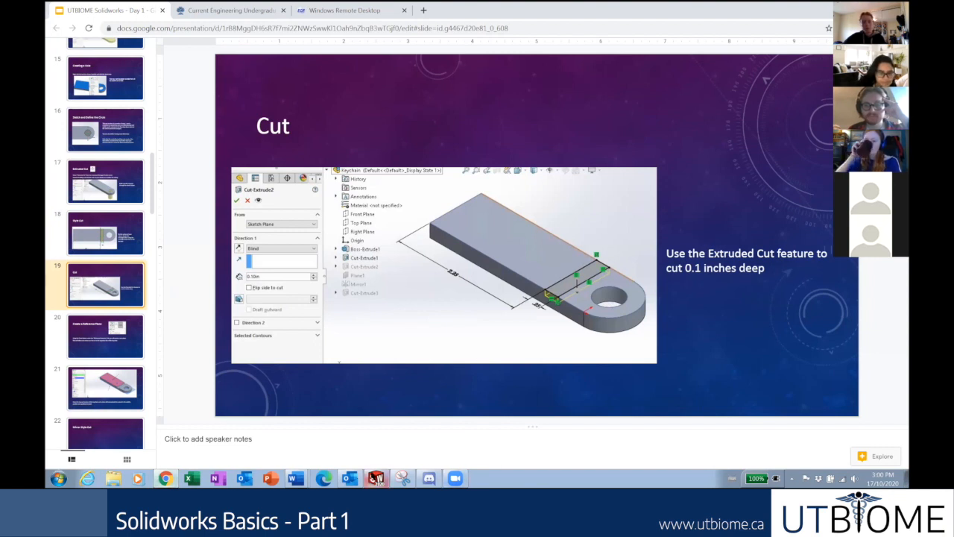
pyautogui.click(376, 478)
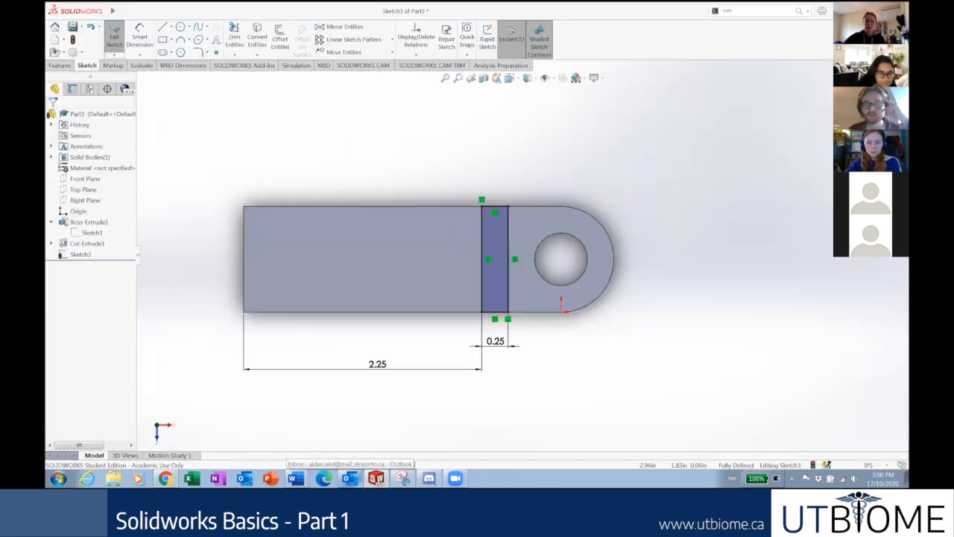
# Exit the sketch and reopen Sketch3 for editing from the FeatureManager tree.
pyautogui.click(114, 38)
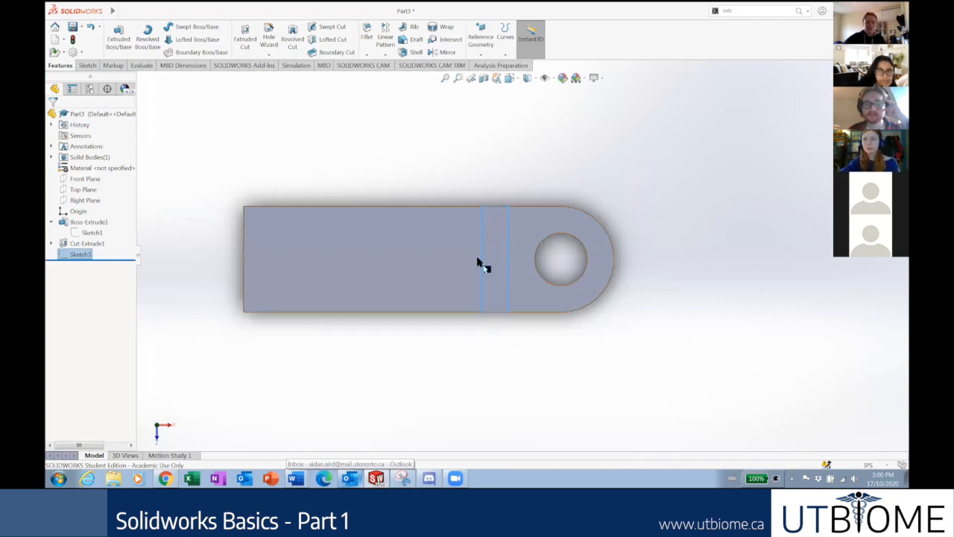
pyautogui.rightClick(82, 256)
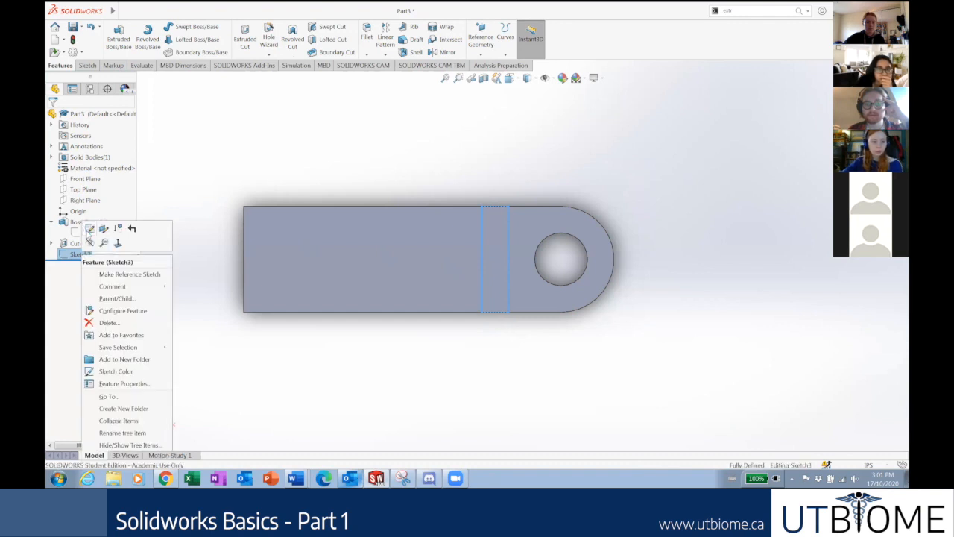
pyautogui.click(71, 225)
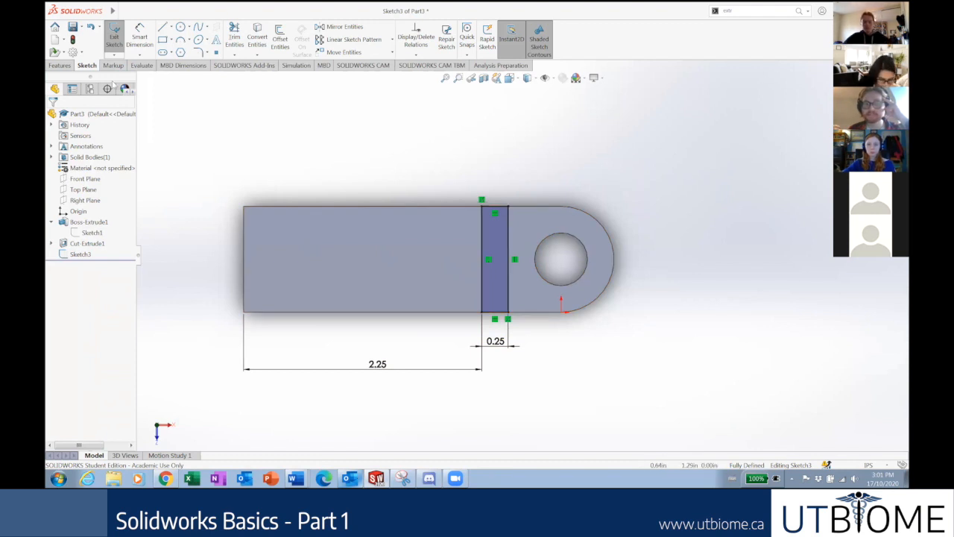
pyautogui.click(72, 66)
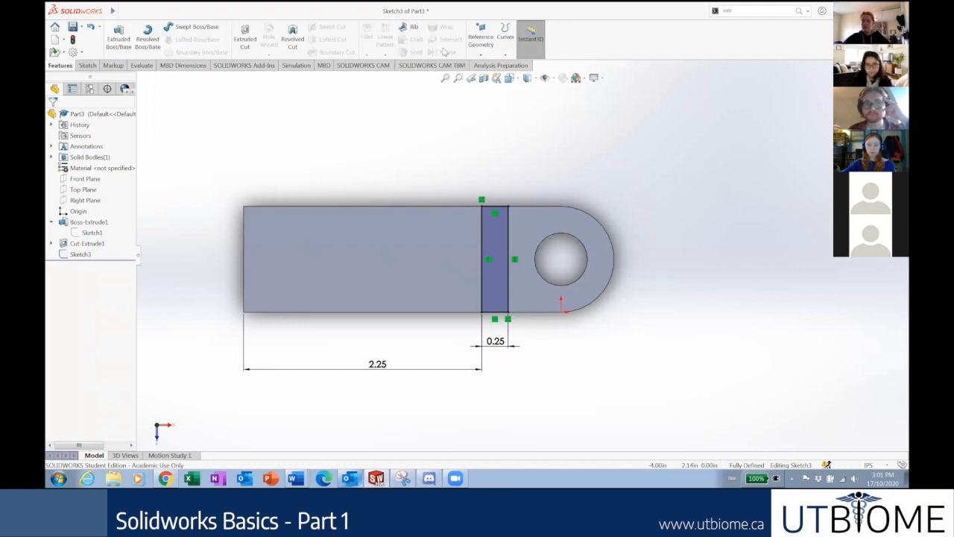
# Extrude-cut the slot sketch Blind 0.1 in deep, directed down into the plate.
pyautogui.click(245, 38)
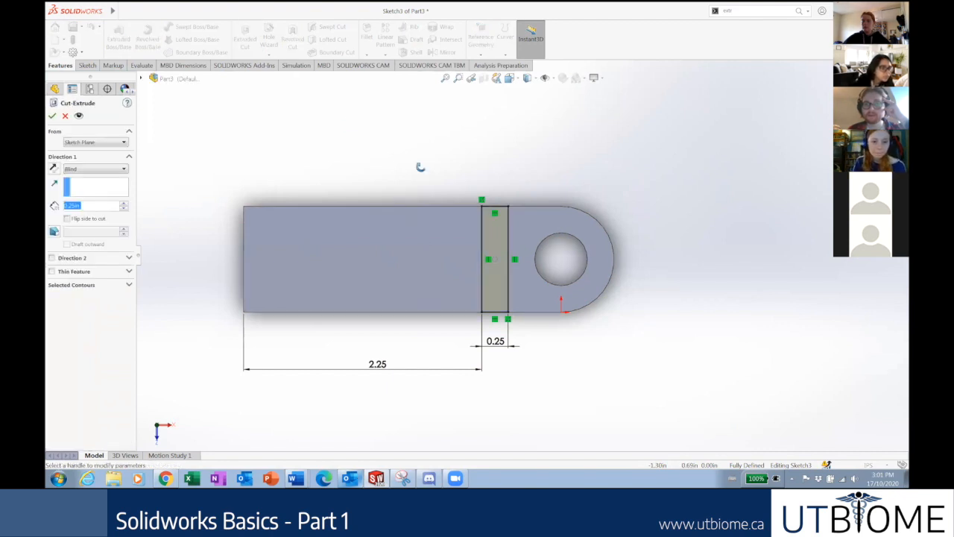
pyautogui.moveTo(423, 115); pyautogui.dragTo(390, 126, button='middle')
pyautogui.moveTo(388, 173); pyautogui.dragTo(364, 186, button='middle')
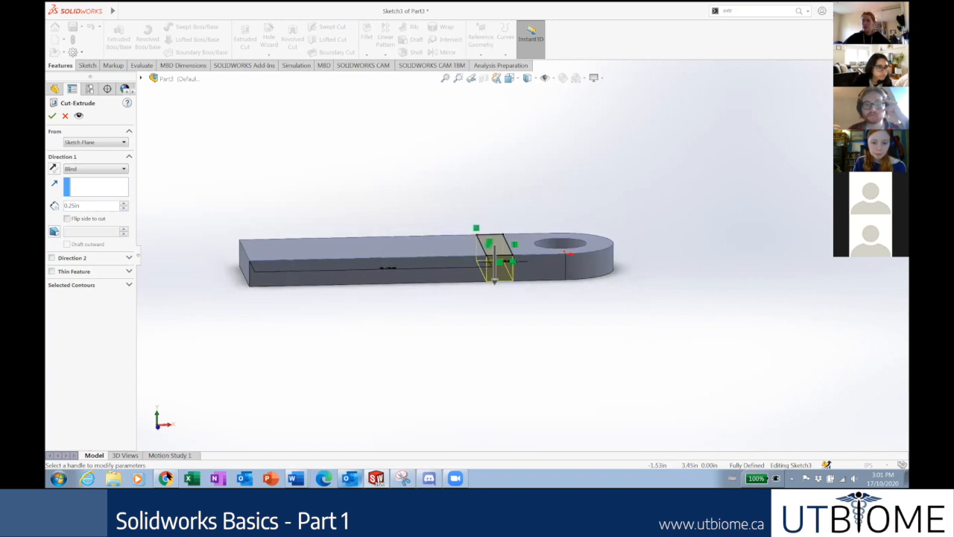
pyautogui.click(165, 478)
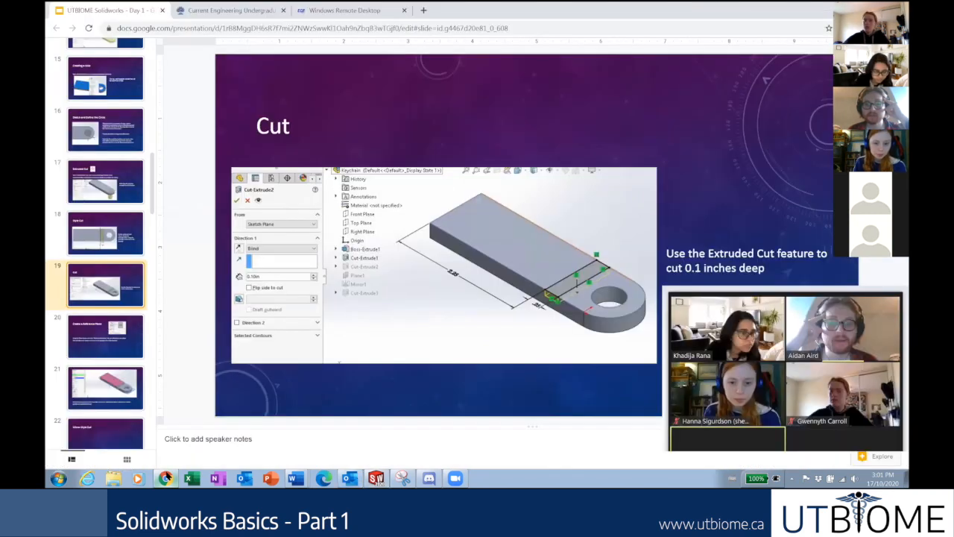
pyautogui.click(339, 10)
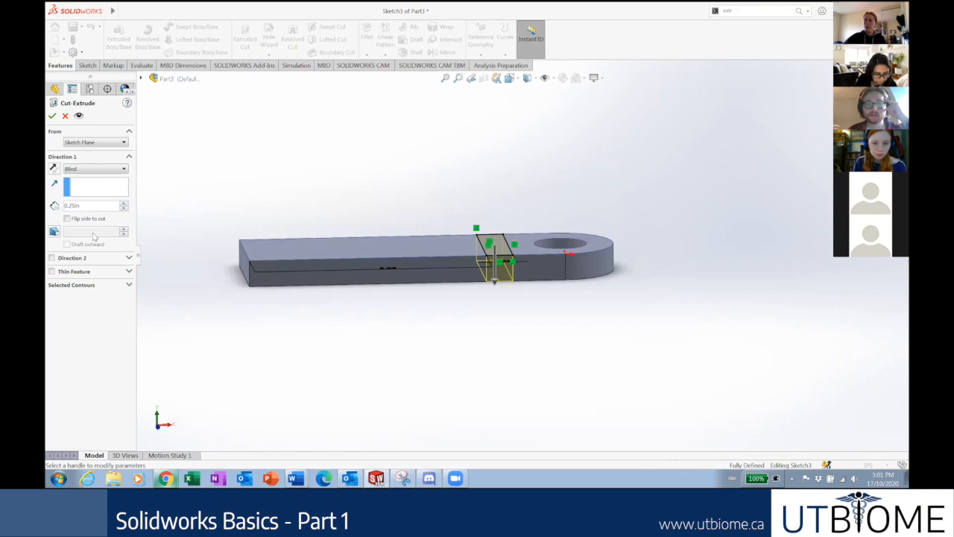
pyautogui.doubleClick(92, 207)
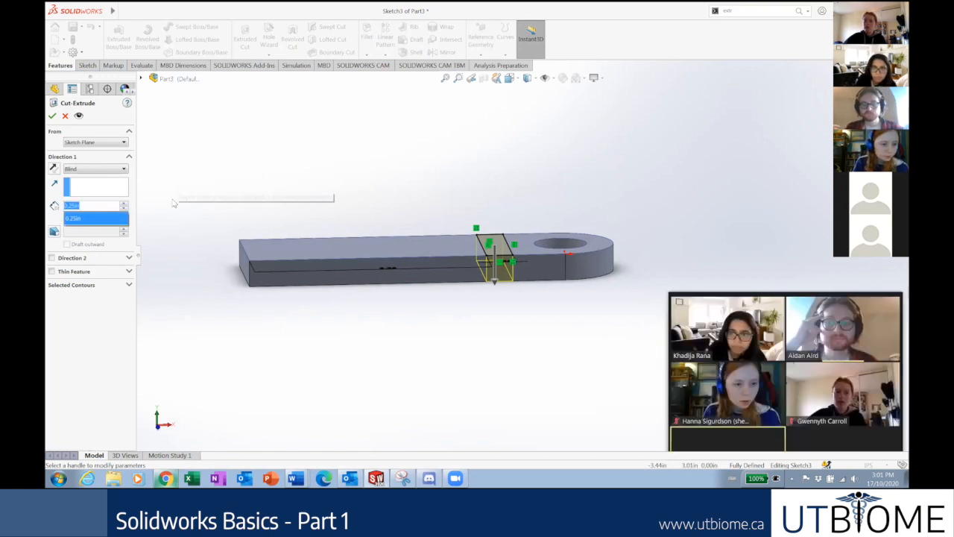
pyautogui.write('0.1')
pyautogui.press('Return')
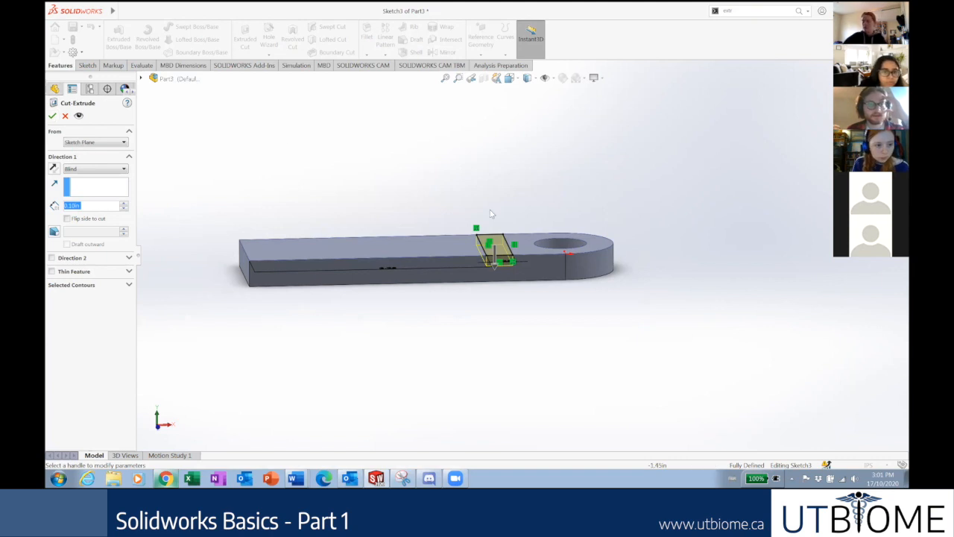
pyautogui.click(54, 168)
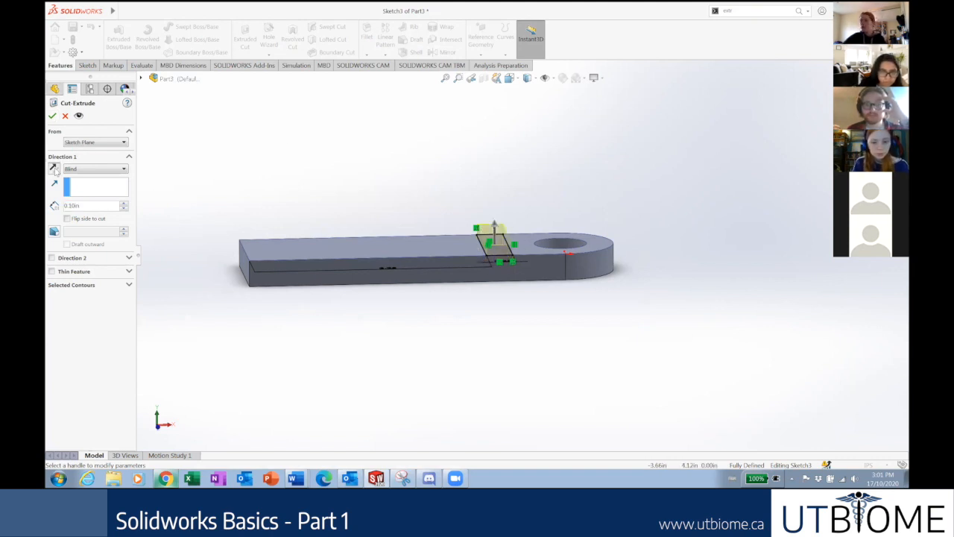
pyautogui.click(54, 169)
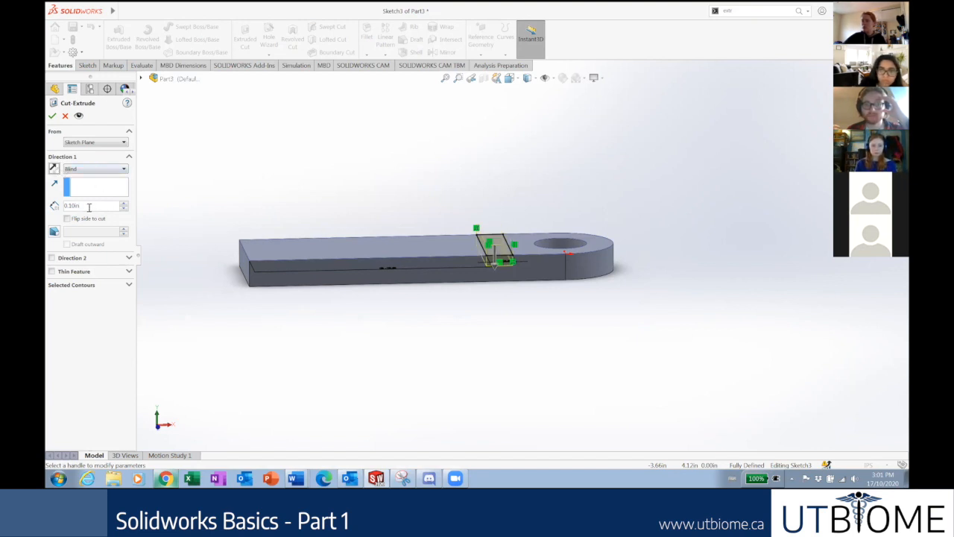
pyautogui.click(53, 116)
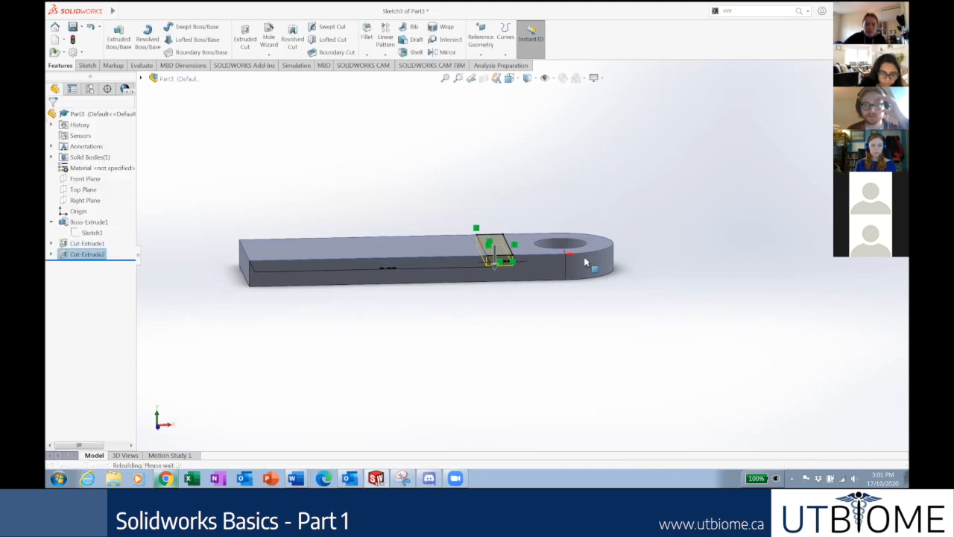
# Orbit around the slotted plate and settle on the isometric view, zoomed on the slot.
pyautogui.moveTo(526, 273)
pyautogui.mouseDown(button='middle')
pyautogui.moveTo(526, 241)
pyautogui.moveTo(540, 281)
pyautogui.mouseUp(button='middle')
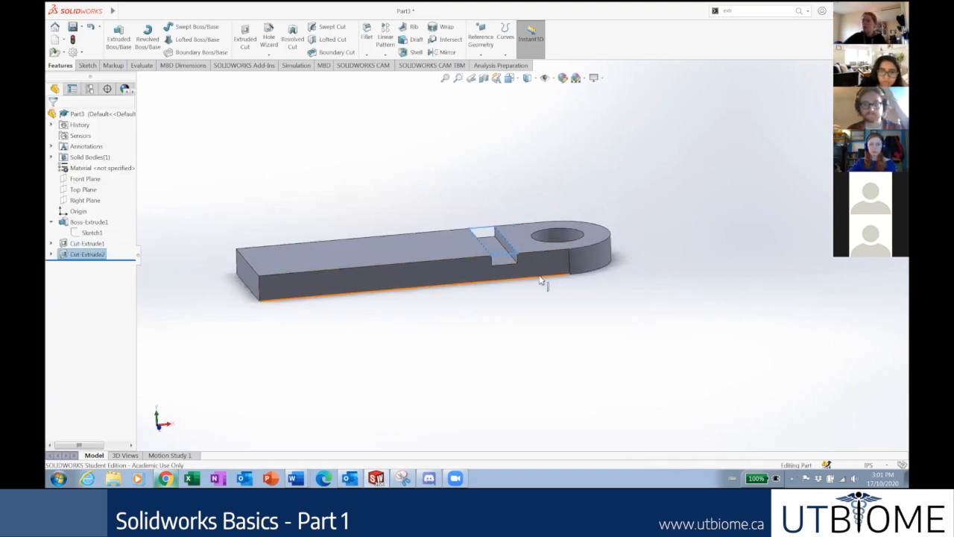
pyautogui.hotkey('ctrl', '7')
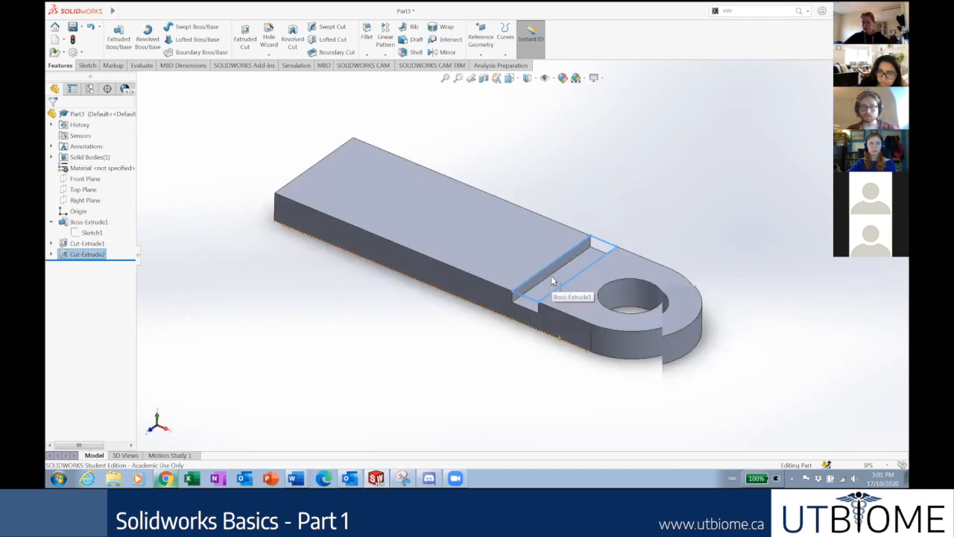
pyautogui.moveTo(656, 283); pyautogui.dragTo(659, 214, button='middle')
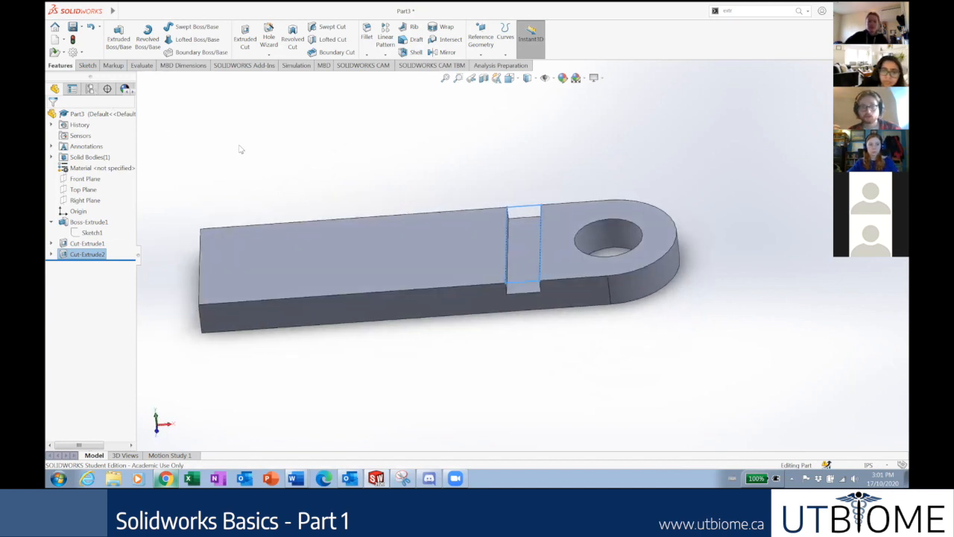
pyautogui.hotkey('ctrl', '7')
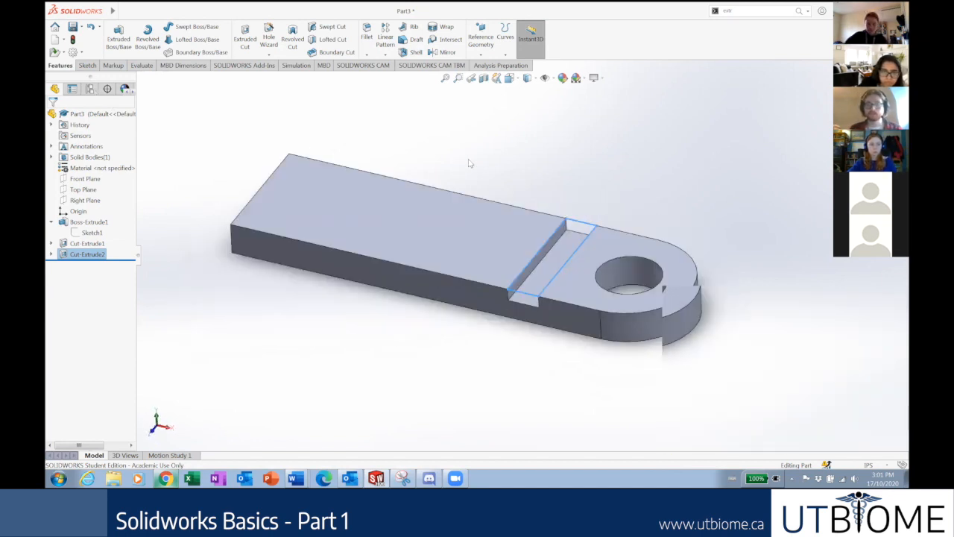
pyautogui.scroll(-3, 658, 241)
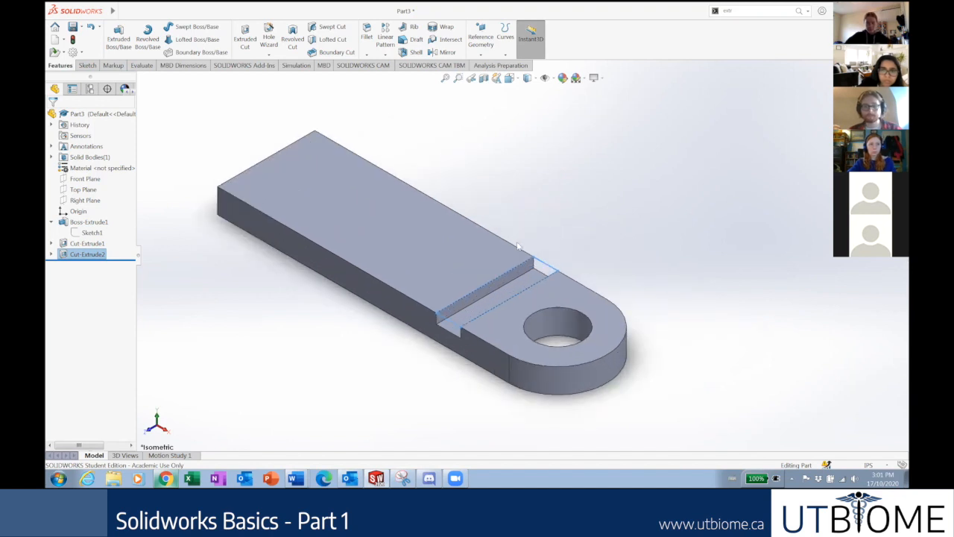
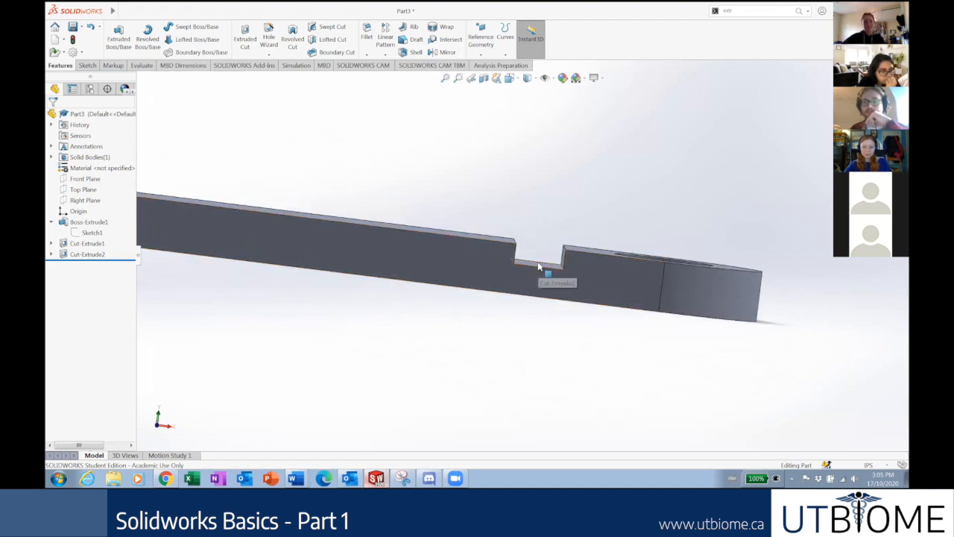
# Orbit the slotted plate, briefly selecting the slot face, Front Plane and Top Plane to inspect them.
pyautogui.moveTo(551, 308); pyautogui.dragTo(518, 320, button='middle')
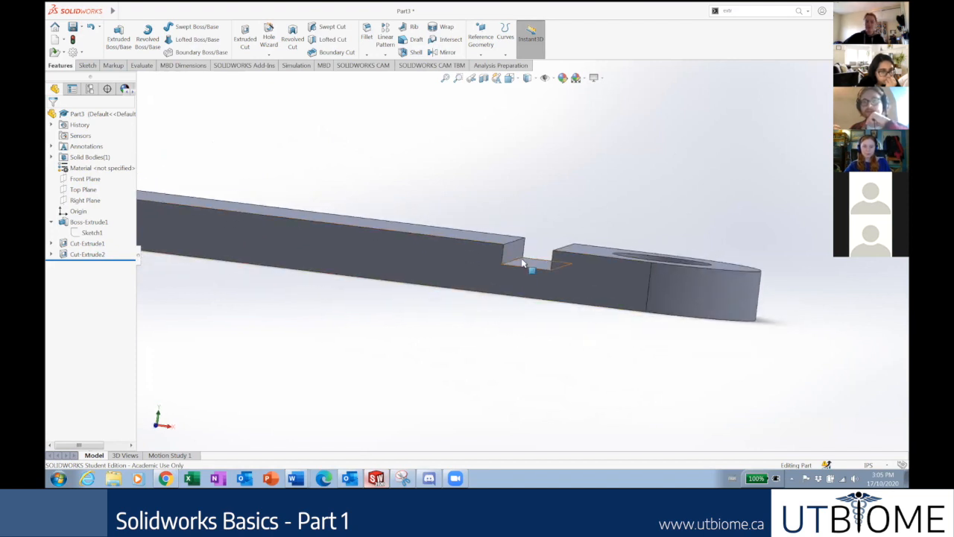
pyautogui.click(522, 263)
pyautogui.click(496, 337)
pyautogui.moveTo(495, 335); pyautogui.dragTo(499, 323, button='middle')
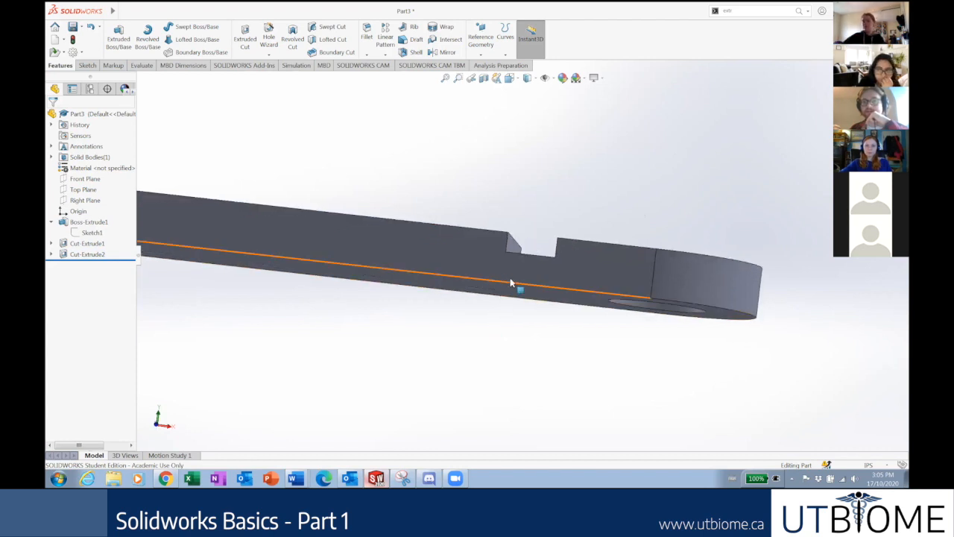
pyautogui.moveTo(544, 296); pyautogui.dragTo(513, 273, button='middle')
pyautogui.click(528, 278)
pyautogui.click(504, 335)
pyautogui.click(86, 180)
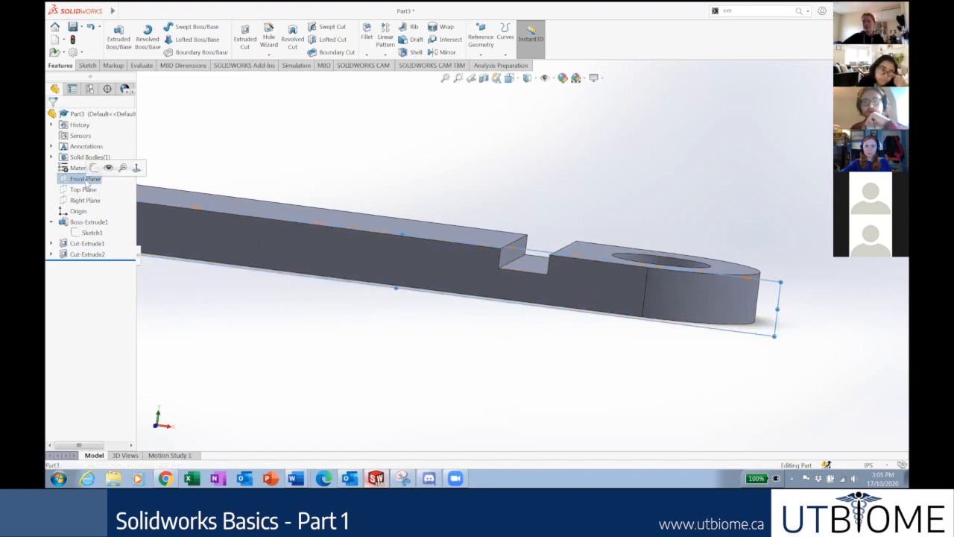
pyautogui.click(83, 189)
pyautogui.moveTo(315, 339); pyautogui.dragTo(362, 301, button='middle')
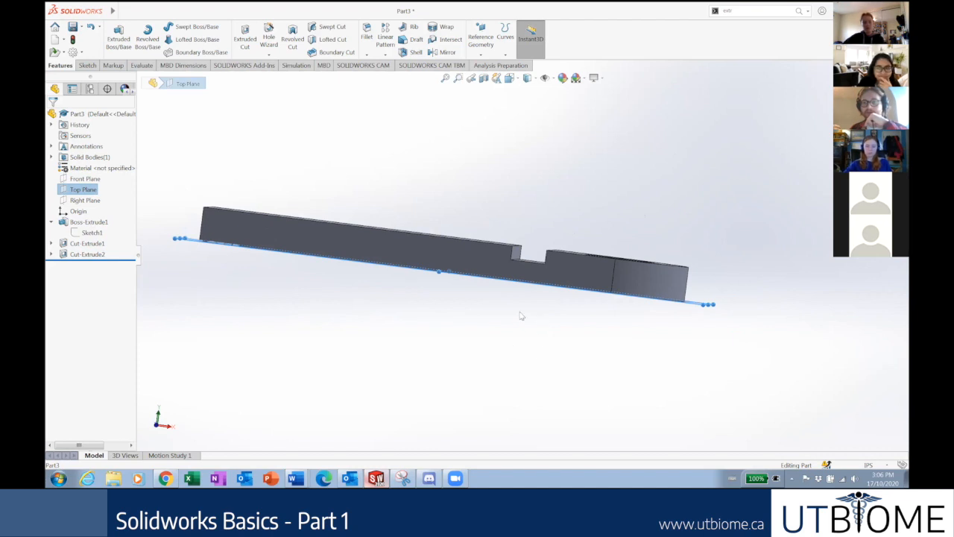
pyautogui.moveTo(472, 318); pyautogui.dragTo(471, 334, button='middle')
pyautogui.moveTo(474, 279)
pyautogui.mouseDown(button='middle')
pyautogui.moveTo(501, 325)
pyautogui.moveTo(488, 295)
pyautogui.moveTo(529, 276)
pyautogui.moveTo(699, 241)
pyautogui.moveTo(645, 251)
pyautogui.mouseUp(button='middle')
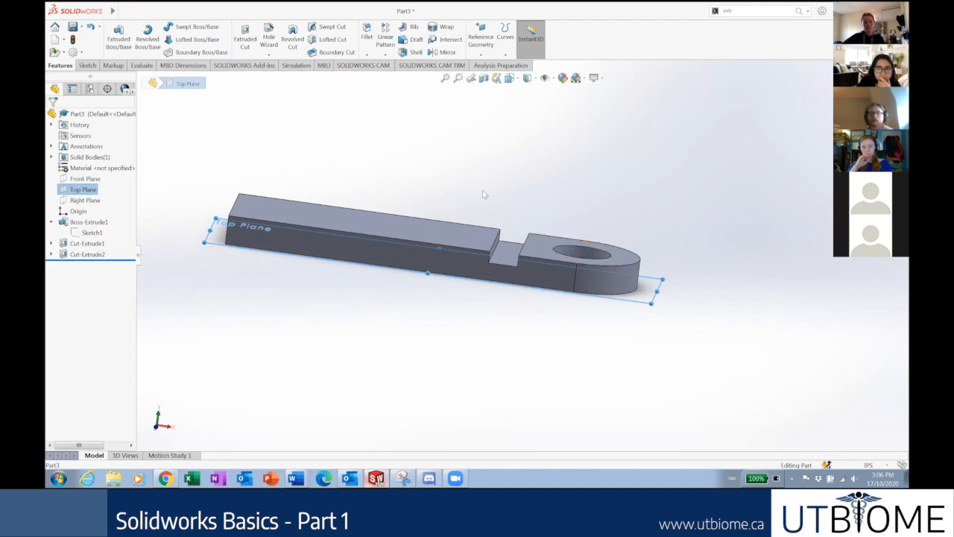
pyautogui.click(96, 190)
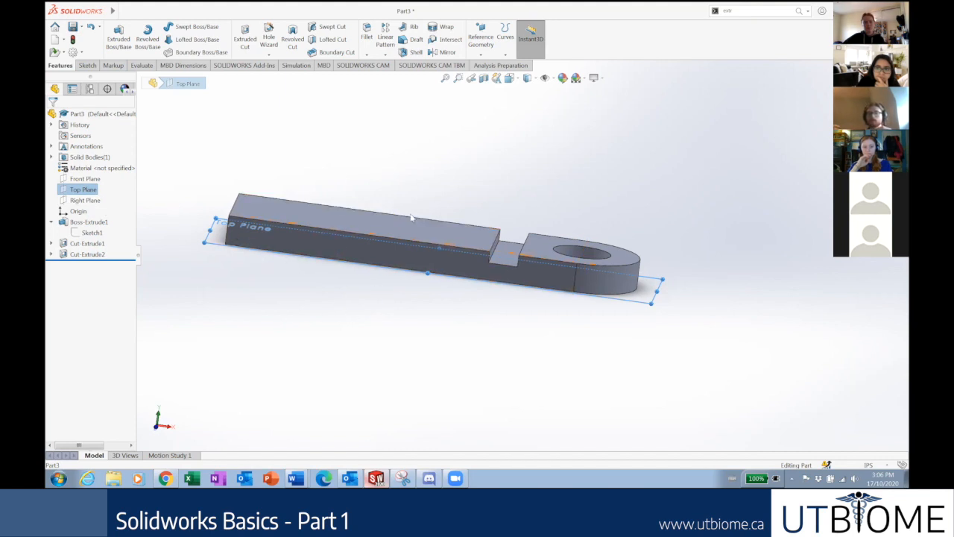
# Inspect the plate from several angles, showing the base extrusion's dimensions, then clear the selection.
pyautogui.moveTo(342, 223); pyautogui.dragTo(346, 279, button='middle')
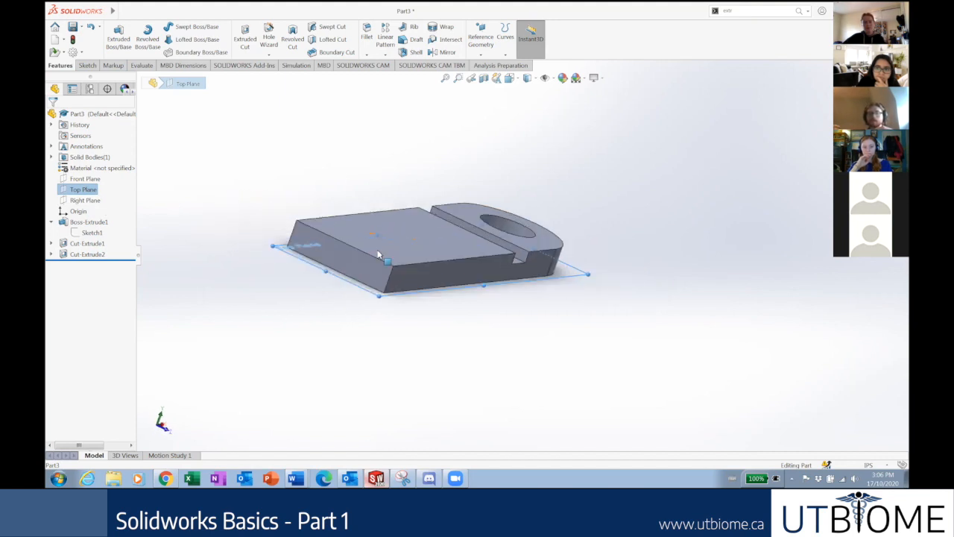
pyautogui.click(346, 279)
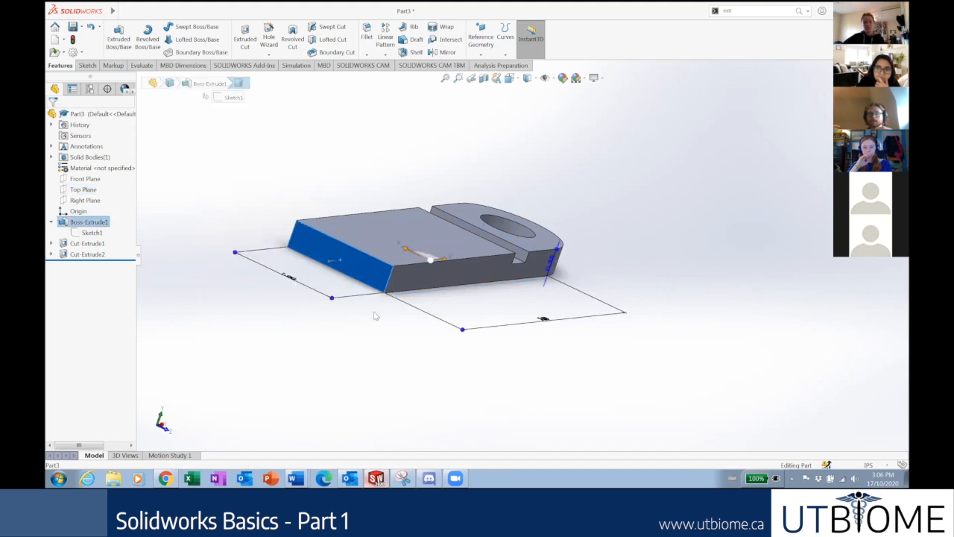
pyautogui.moveTo(375, 316); pyautogui.dragTo(320, 313, button='middle')
pyautogui.moveTo(567, 260); pyautogui.dragTo(533, 361, button='middle')
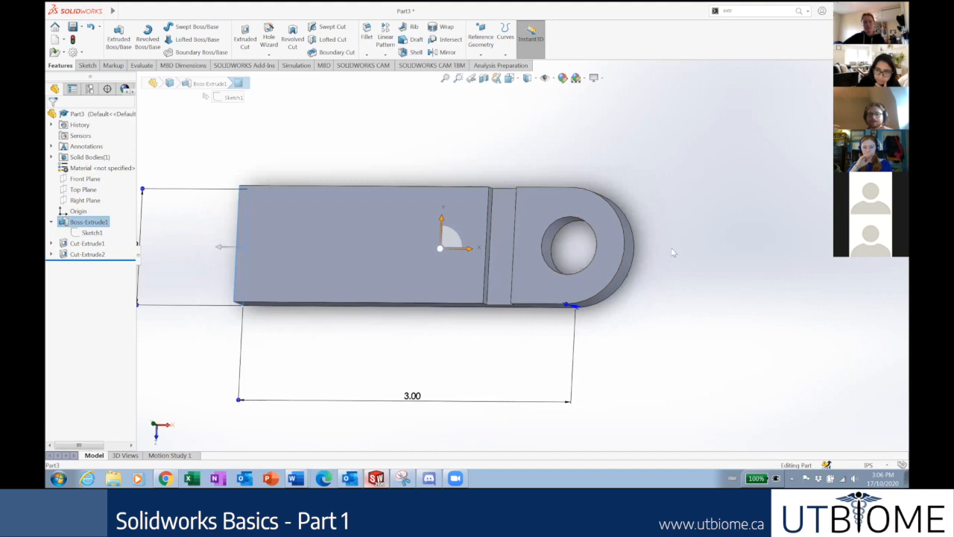
pyautogui.moveTo(668, 282); pyautogui.dragTo(683, 284, button='middle')
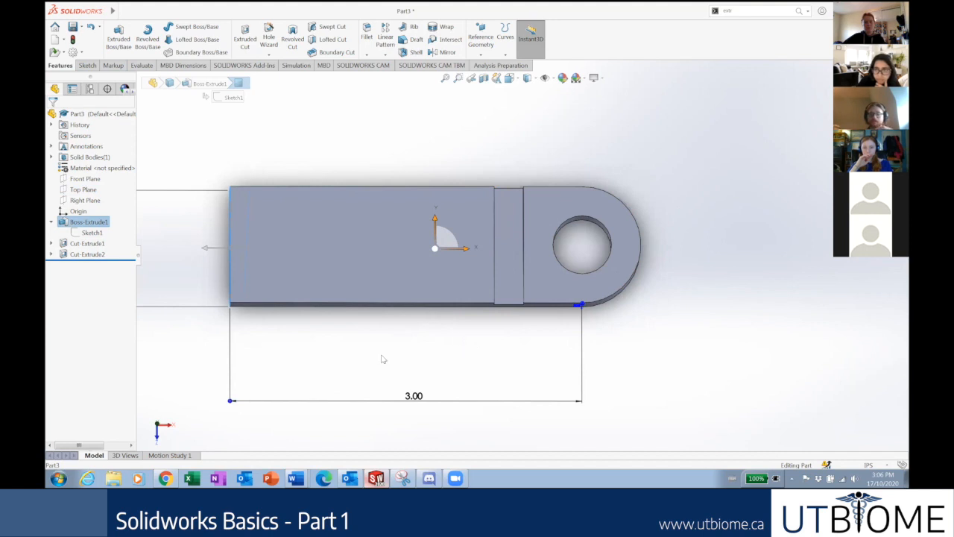
pyautogui.scroll(2, 375, 351)
pyautogui.click(242, 356)
pyautogui.moveTo(314, 310); pyautogui.dragTo(534, 231, button='middle')
pyautogui.scroll(-2, 440, 256)
pyautogui.moveTo(554, 276); pyautogui.dragTo(522, 112, button='middle')
pyautogui.moveTo(477, 154); pyautogui.dragTo(489, 155, button='middle')
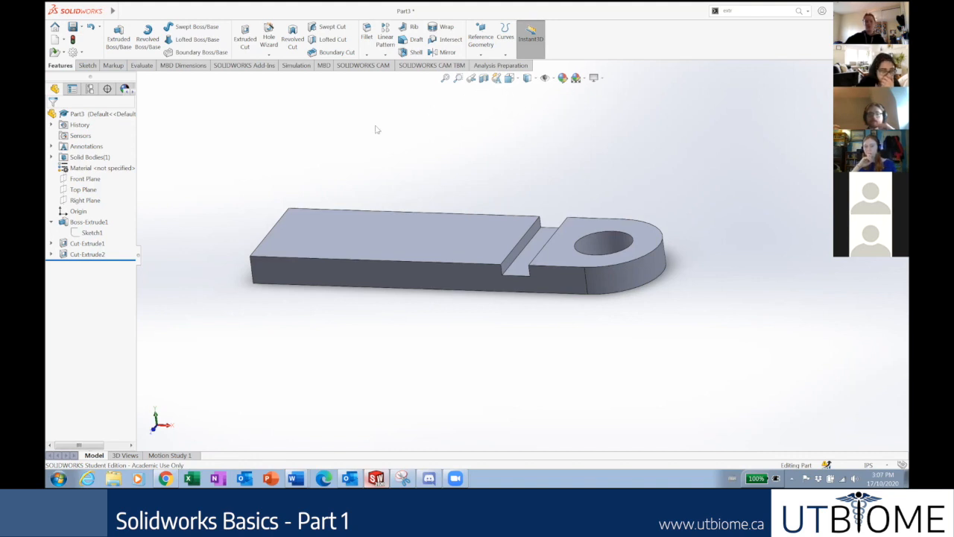
# Search 'plane' and cancel that attempt, then start a new plane from Reference Geometry > Plane.
pyautogui.click(757, 12)
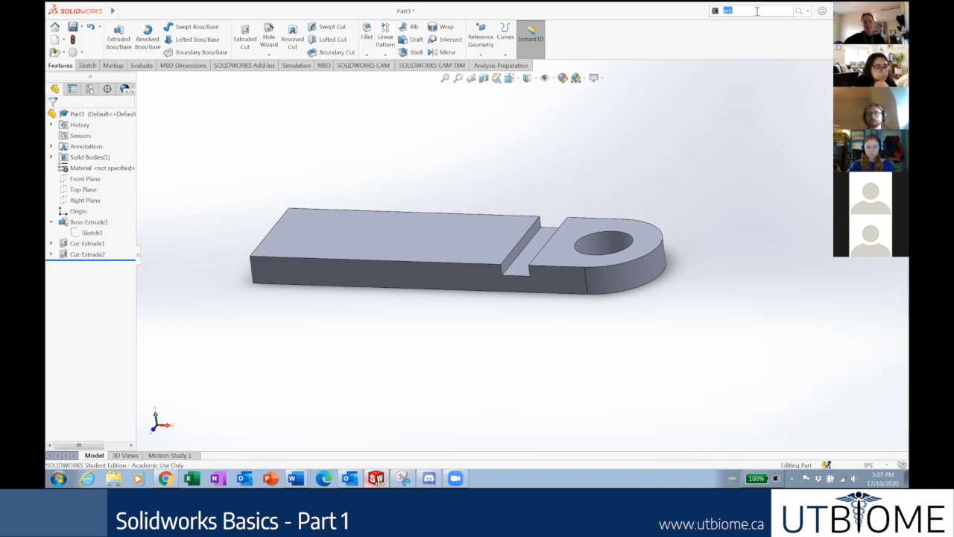
pyautogui.press('BackSpace')
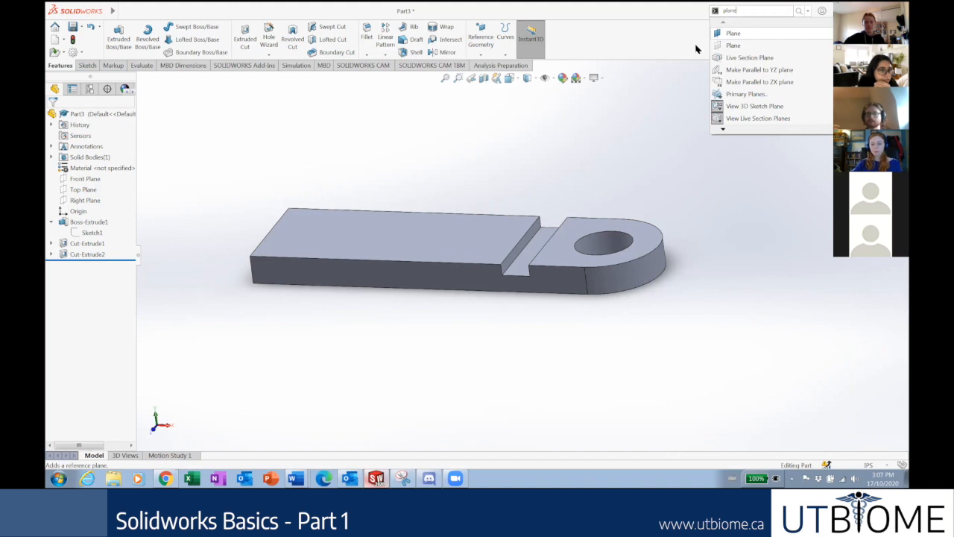
pyautogui.click(727, 33)
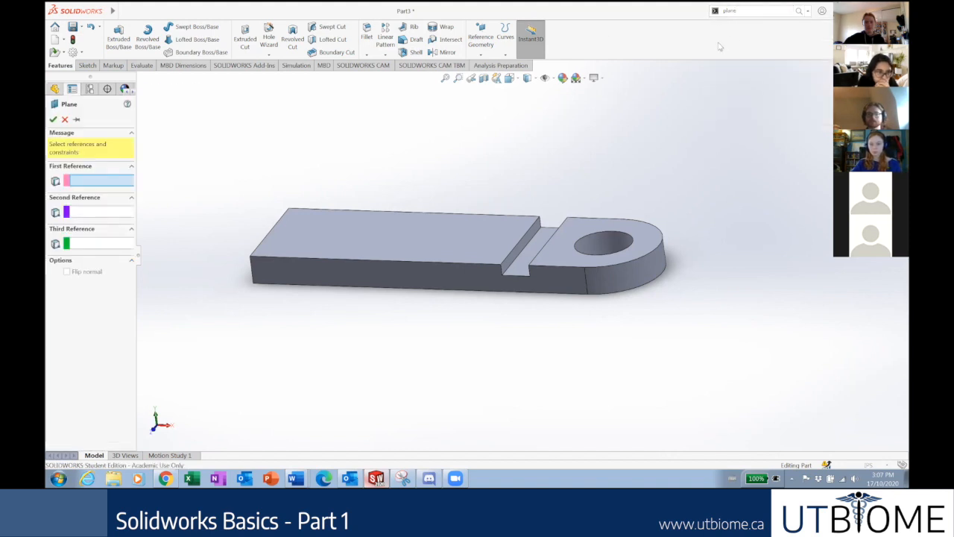
pyautogui.click(65, 120)
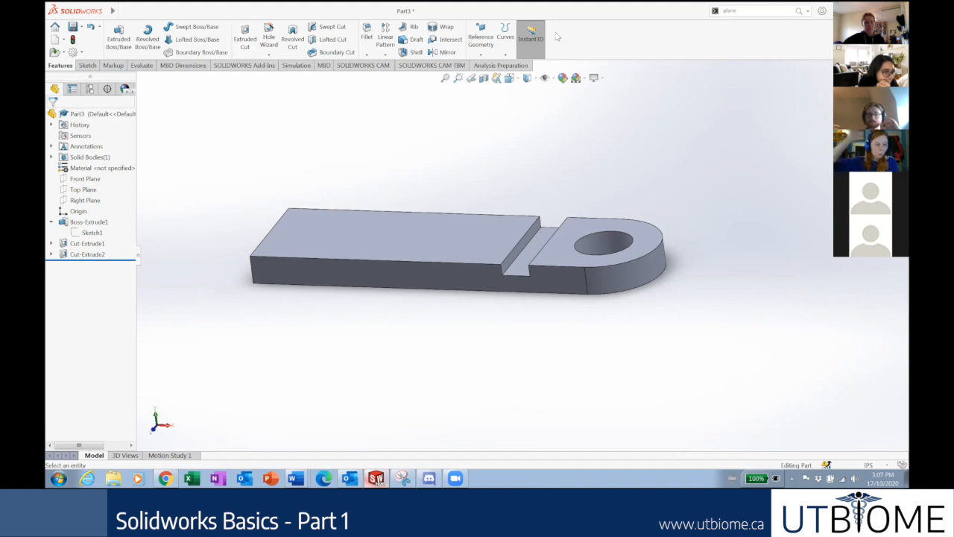
pyautogui.click(483, 53)
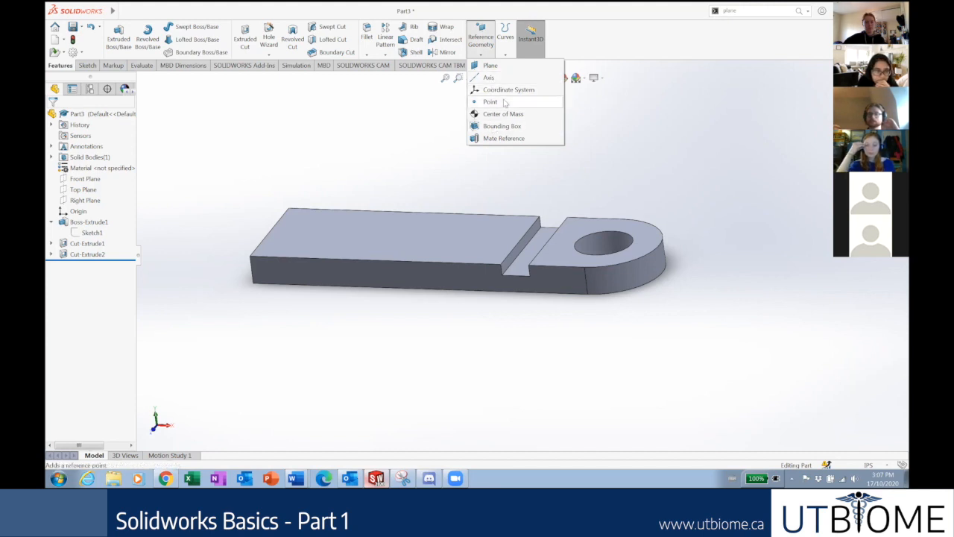
pyautogui.click(490, 65)
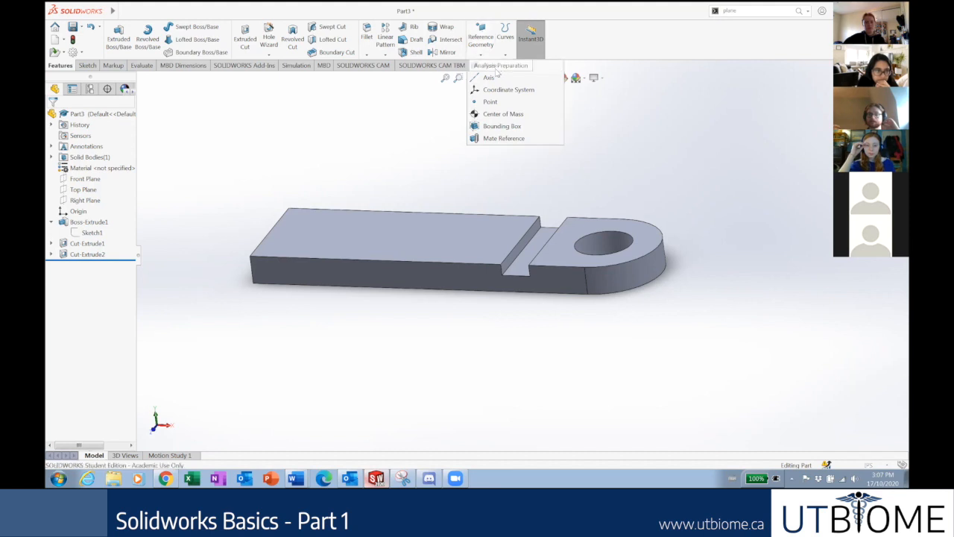
pyautogui.moveTo(419, 183); pyautogui.dragTo(453, 176, button='middle')
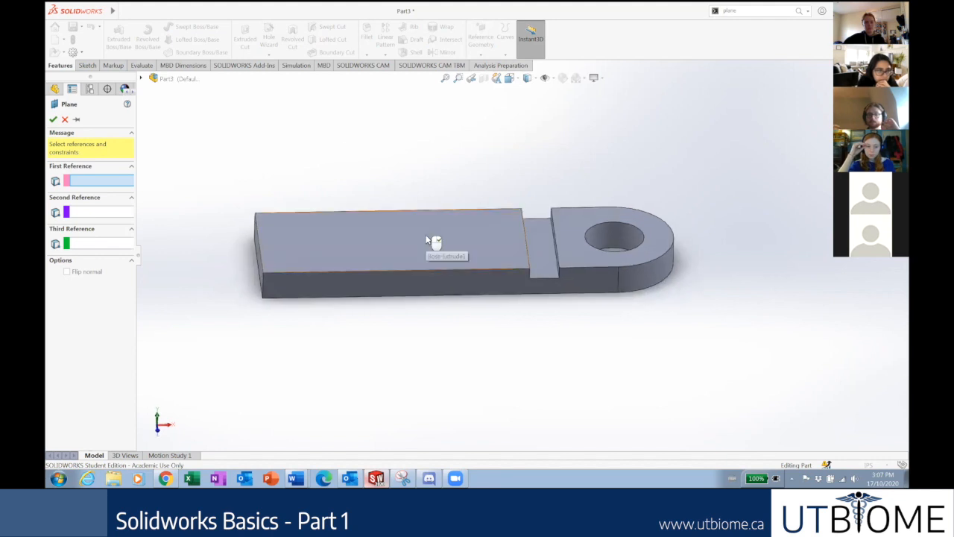
# Try the top and bottom faces as plane references, then remove the bottom face.
pyautogui.click(456, 236)
pyautogui.moveTo(459, 235)
pyautogui.mouseDown(button='middle')
pyautogui.moveTo(463, 154)
pyautogui.moveTo(452, 221)
pyautogui.mouseUp(button='middle')
pyautogui.click(452, 278)
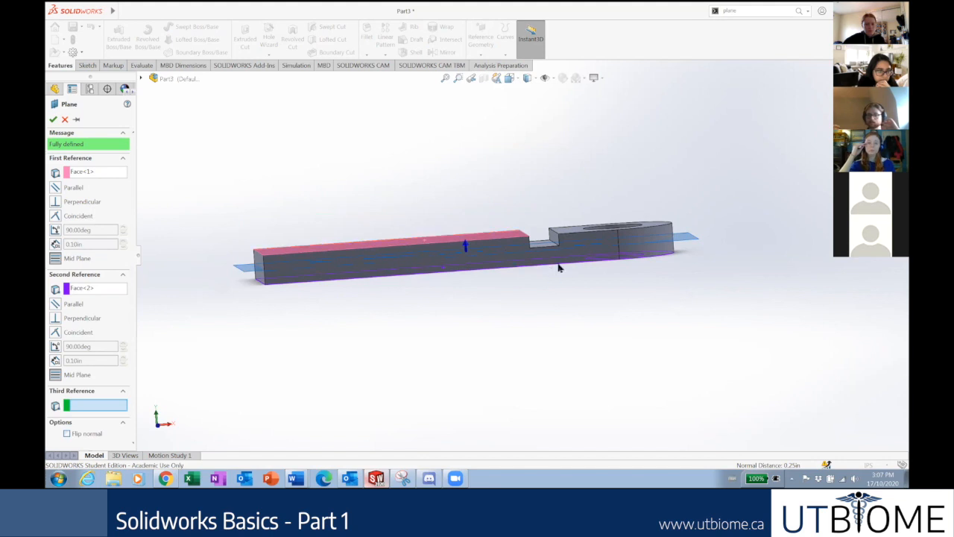
pyautogui.scroll(-5, 565, 243)
pyautogui.moveTo(560, 264); pyautogui.dragTo(495, 283, button='middle')
pyautogui.scroll(1, 523, 270)
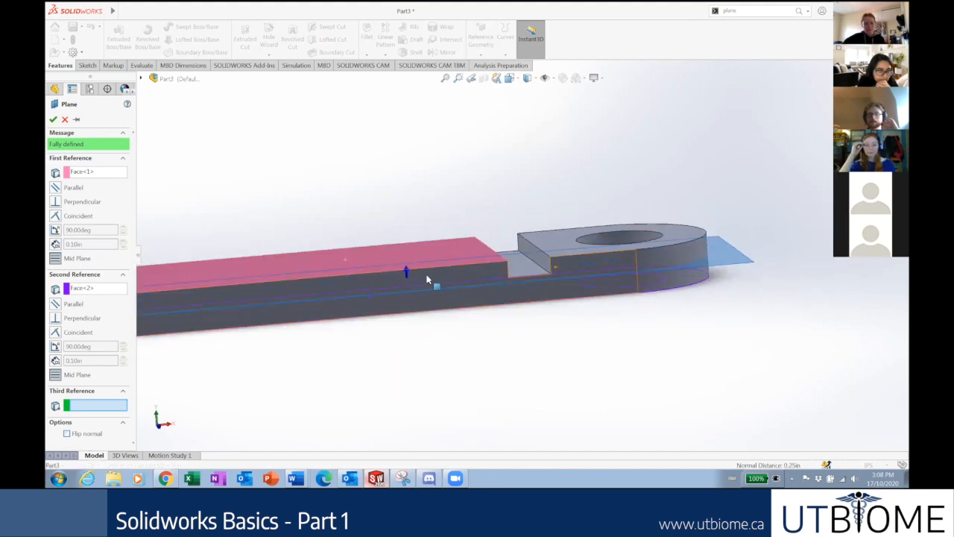
pyautogui.moveTo(436, 246); pyautogui.dragTo(446, 258, button='middle')
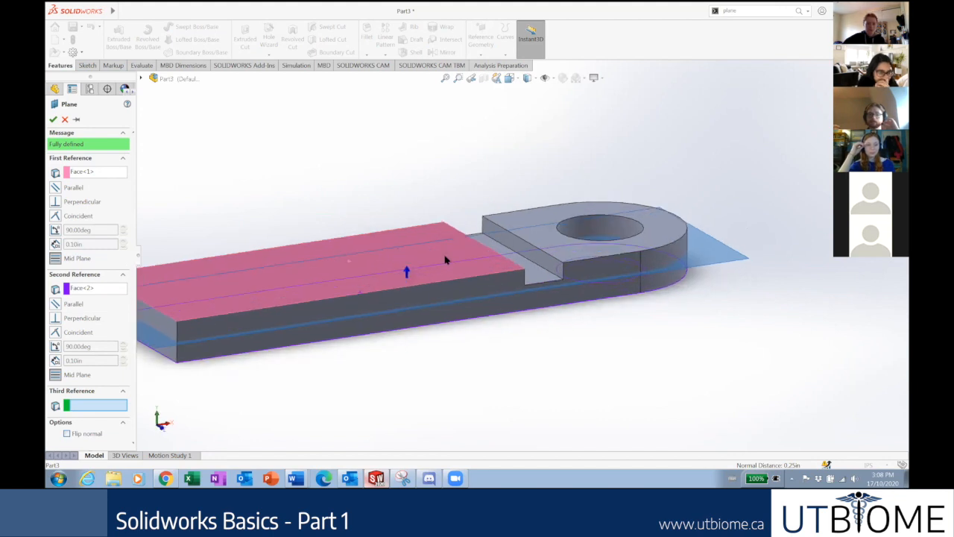
pyautogui.moveTo(292, 266); pyautogui.dragTo(287, 246, button='middle')
pyautogui.click(97, 288)
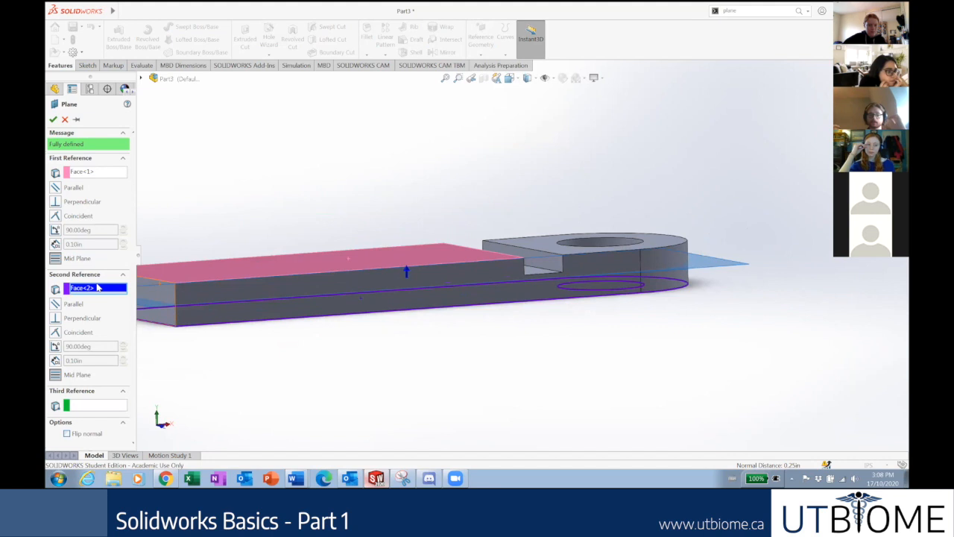
pyautogui.press('Delete')
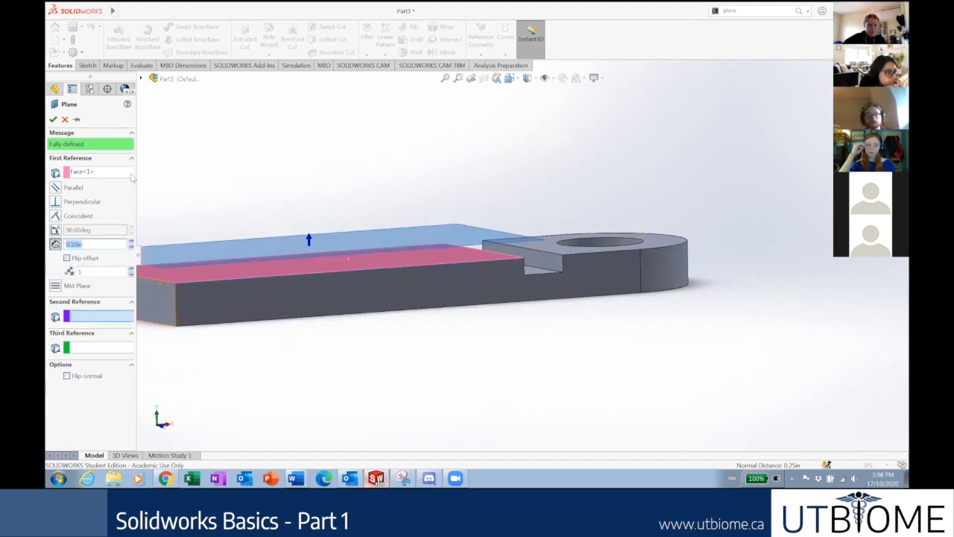
# Flip the 0.10in offset below the top face, then remove the top face reference.
pyautogui.moveTo(351, 229); pyautogui.dragTo(208, 226, button='middle')
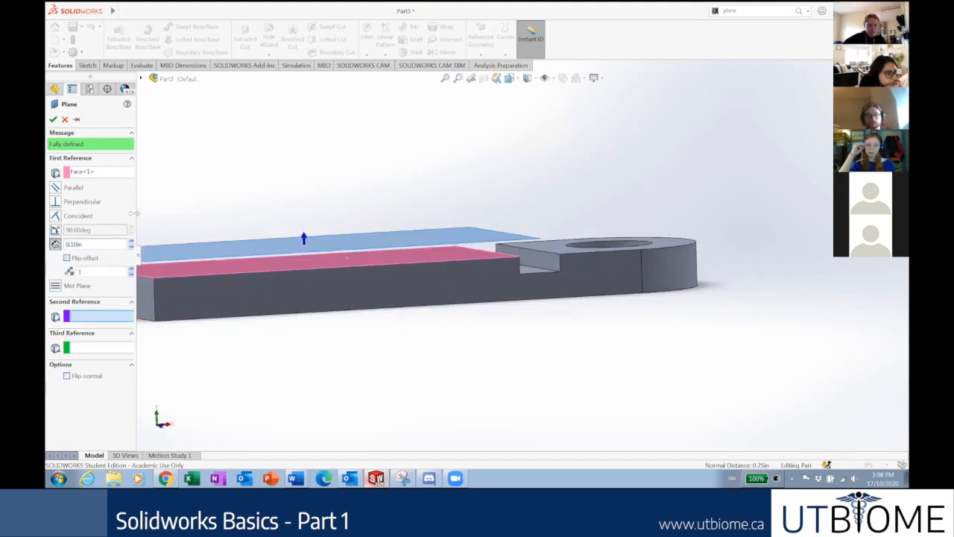
pyautogui.click(56, 244)
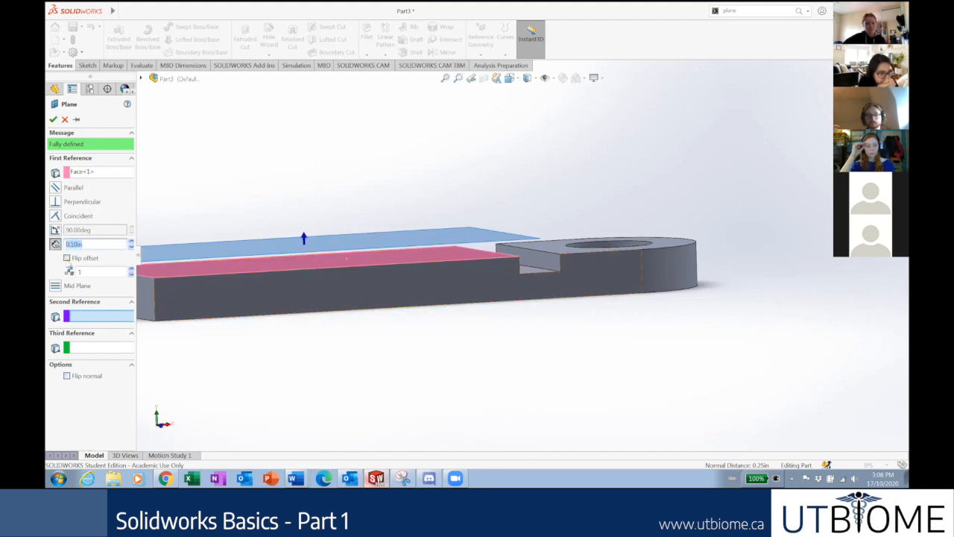
pyautogui.click(68, 258)
pyautogui.moveTo(323, 277); pyautogui.dragTo(326, 309, button='middle')
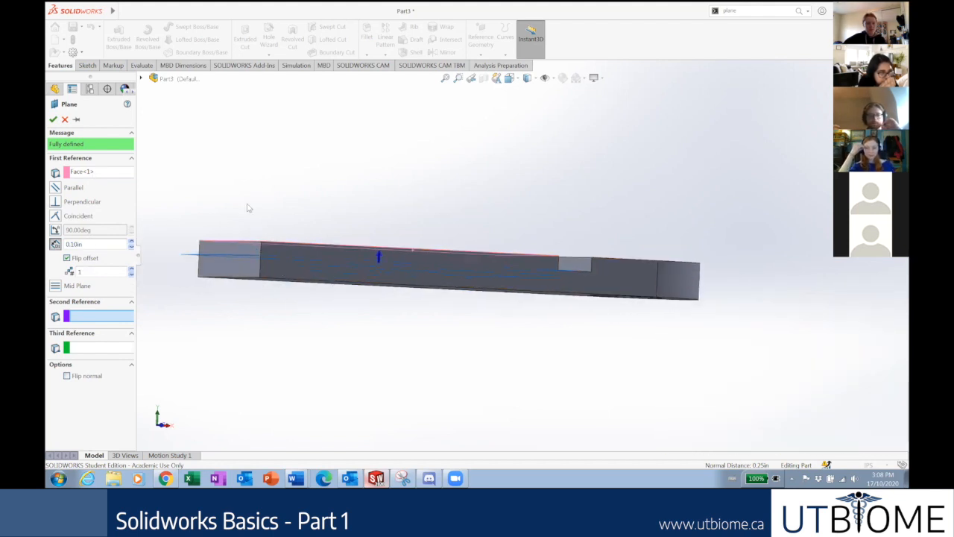
pyautogui.click(78, 172)
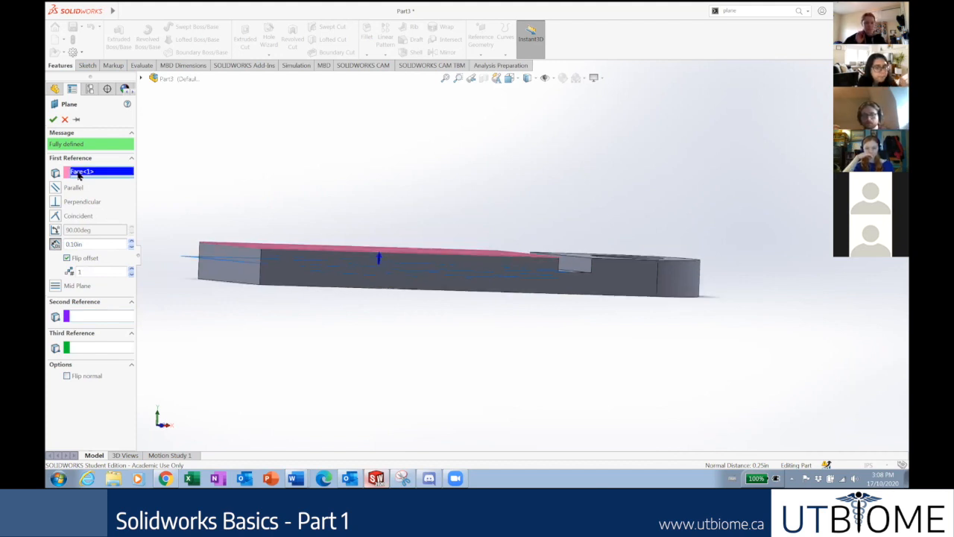
pyautogui.press('Delete')
# Try the two long side faces as references, then delete both of them.
pyautogui.moveTo(304, 179); pyautogui.dragTo(307, 186, button='middle')
pyautogui.click(376, 294)
pyautogui.moveTo(385, 303); pyautogui.dragTo(415, 289, button='middle')
pyautogui.click(409, 283)
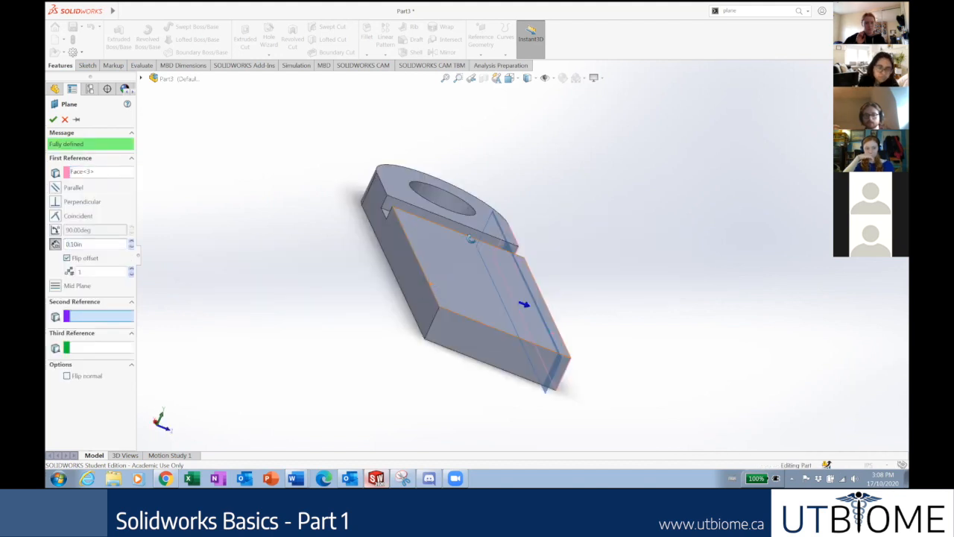
pyautogui.moveTo(437, 226); pyautogui.dragTo(373, 230, button='middle')
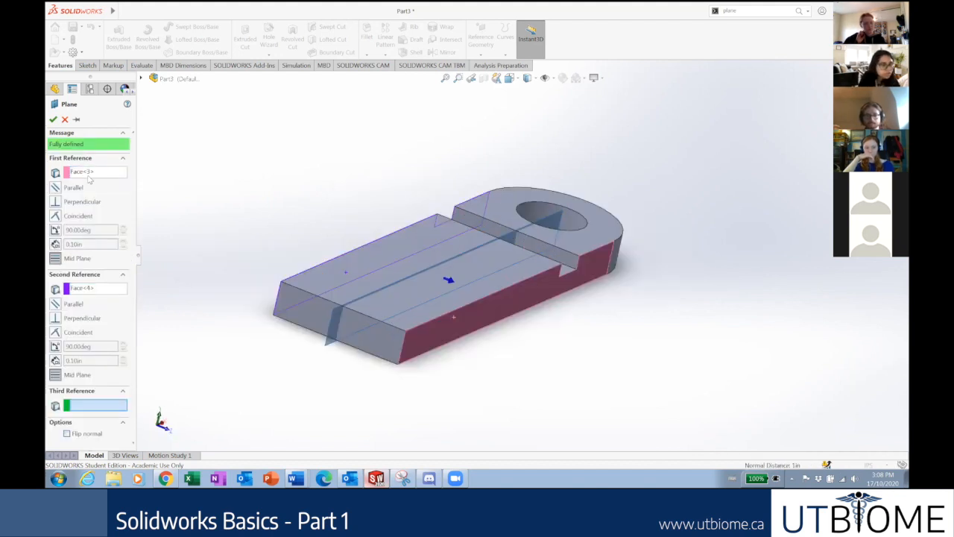
pyautogui.click(88, 173)
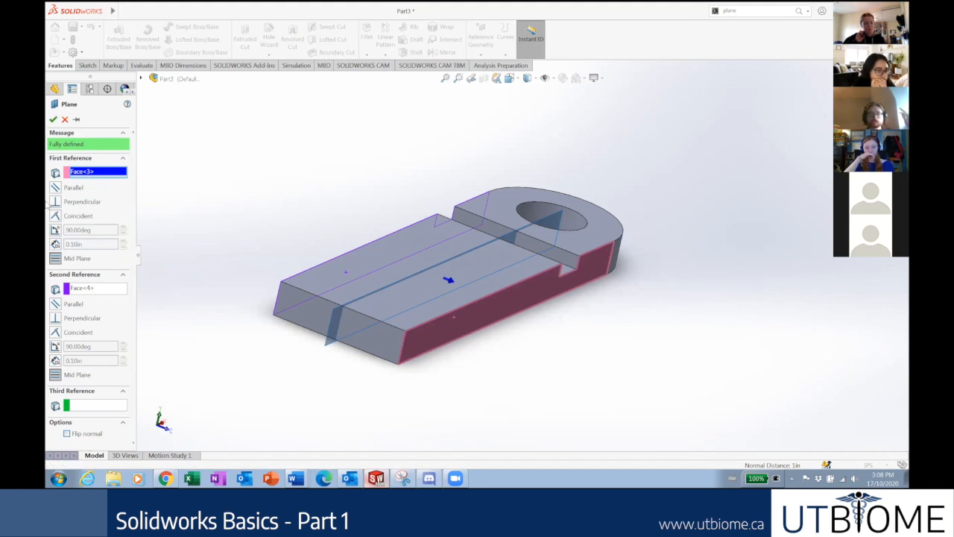
pyautogui.press('Delete')
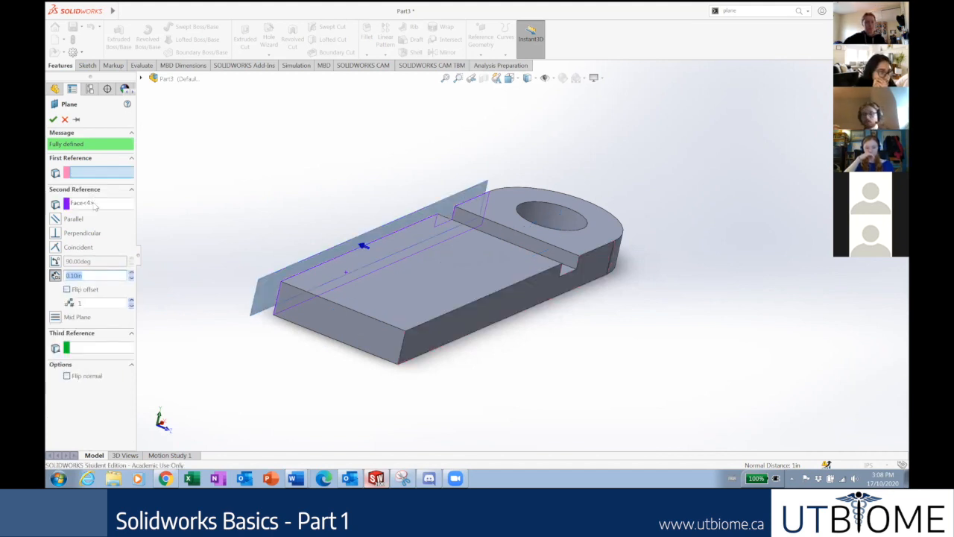
pyautogui.click(89, 202)
pyautogui.press('Delete')
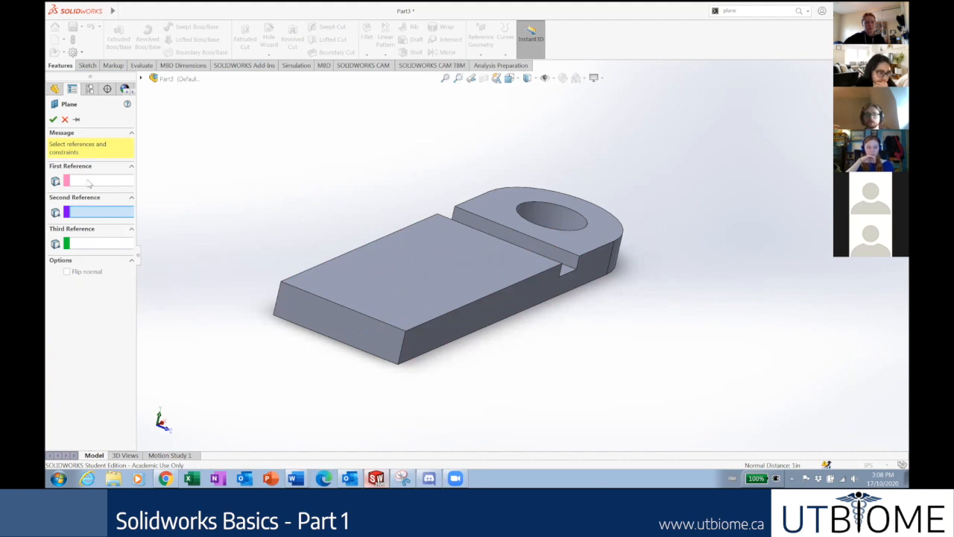
# Try a sketch point and the top face as references, then remove the top face.
pyautogui.click(98, 243)
pyautogui.click(349, 311)
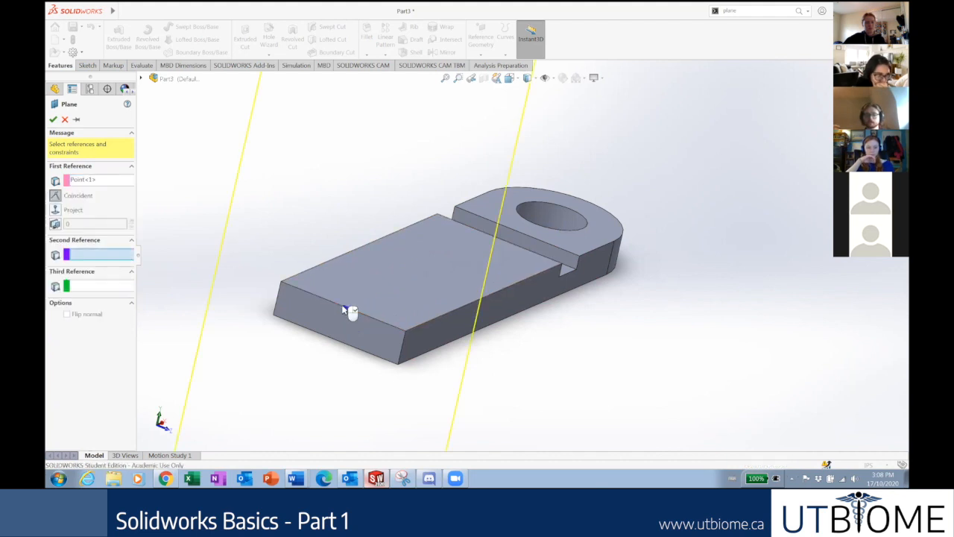
pyautogui.moveTo(428, 246); pyautogui.dragTo(565, 278, button='middle')
pyautogui.scroll(5, 405, 261)
pyautogui.scroll(-4, 559, 270)
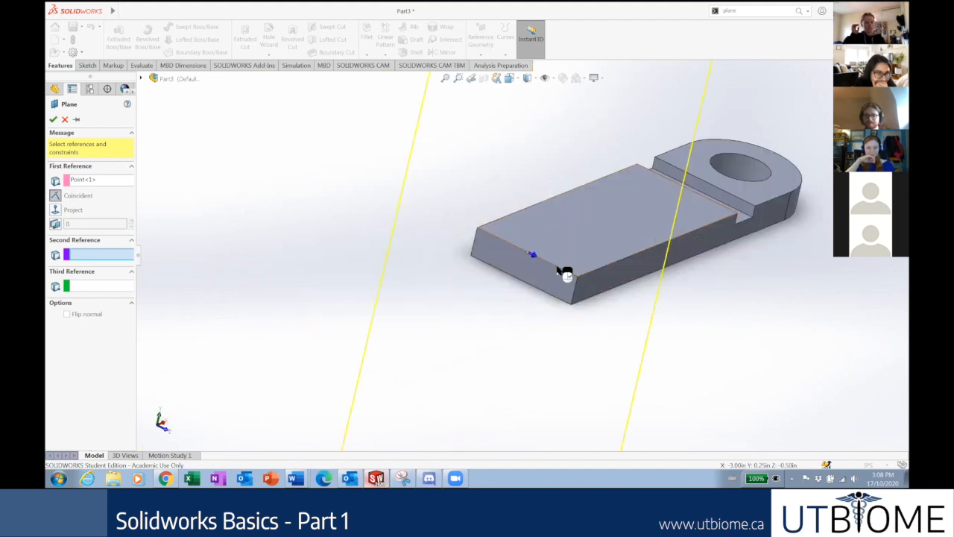
pyautogui.click(559, 270)
pyautogui.moveTo(483, 225); pyautogui.dragTo(484, 237, button='middle')
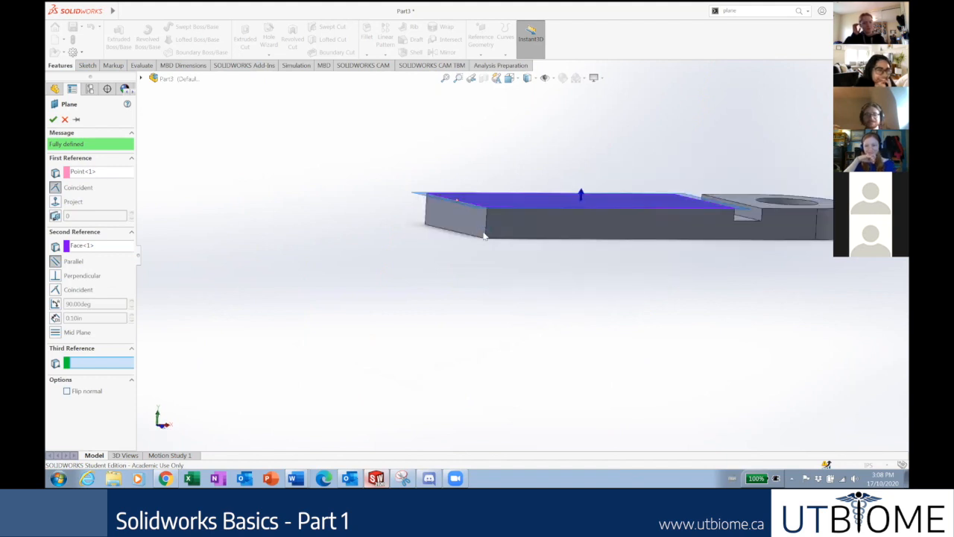
pyautogui.click(98, 247)
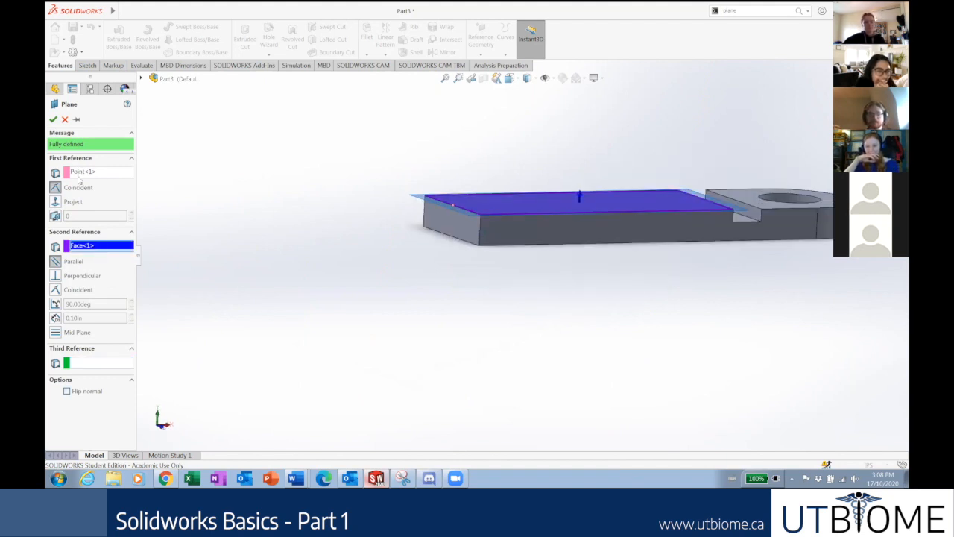
pyautogui.press('Delete')
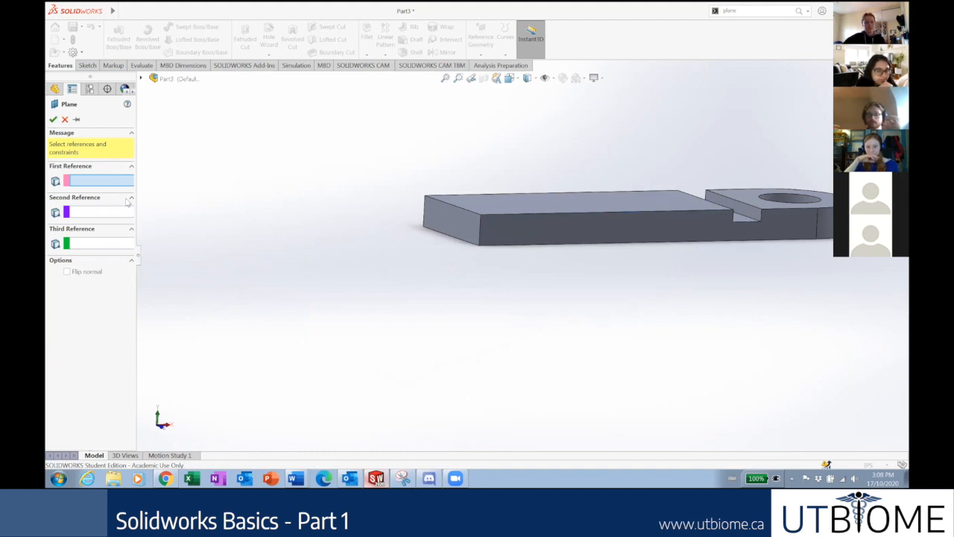
# Create Plane1 midway between the plate's top and bottom faces.
pyautogui.press('f')
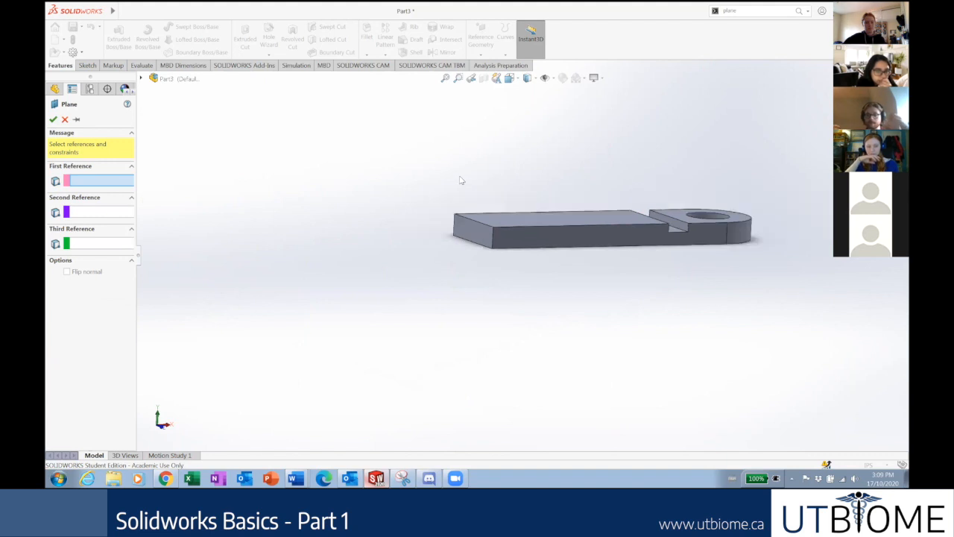
pyautogui.scroll(1, 437, 169)
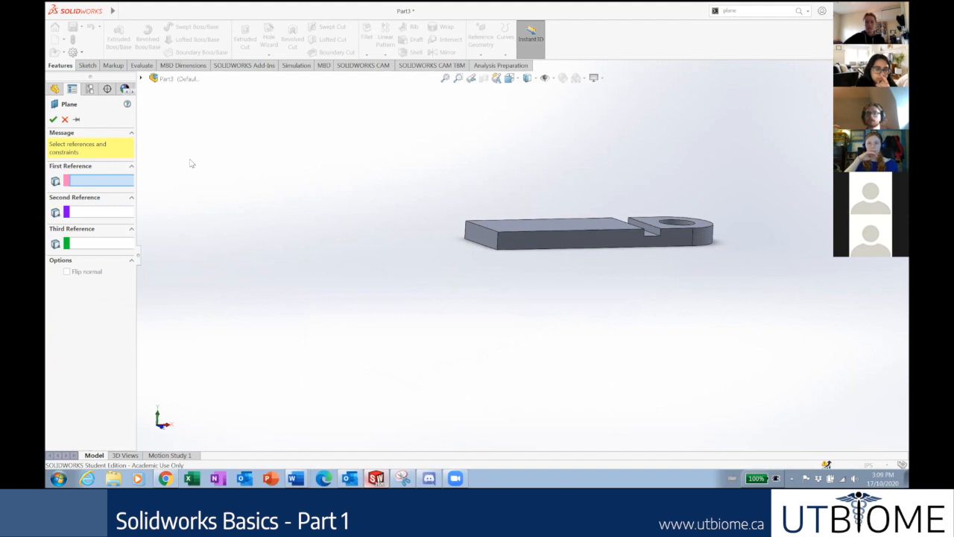
pyautogui.moveTo(524, 155); pyautogui.dragTo(543, 283, button='middle')
pyautogui.click(568, 261)
pyautogui.click(543, 279)
pyautogui.moveTo(450, 172); pyautogui.dragTo(432, 243, button='middle')
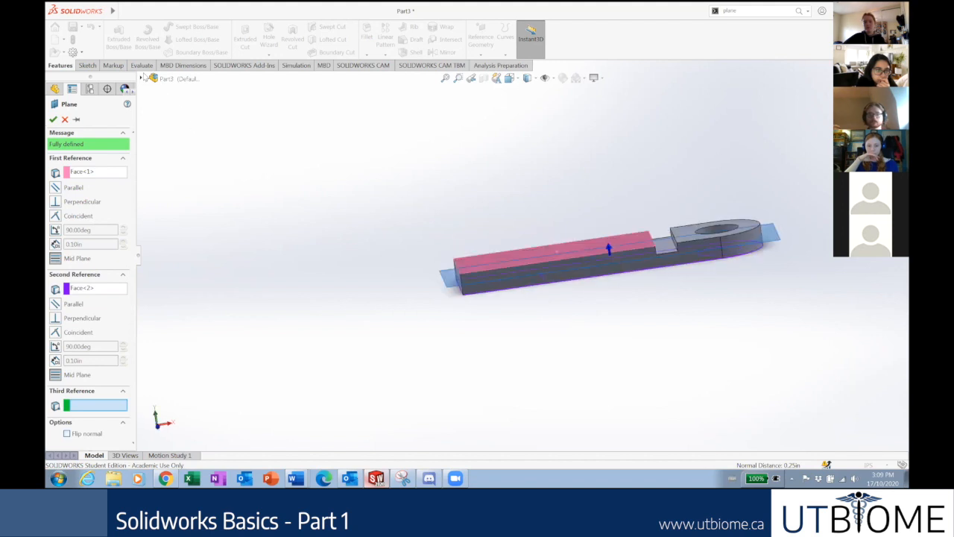
pyautogui.click(143, 78)
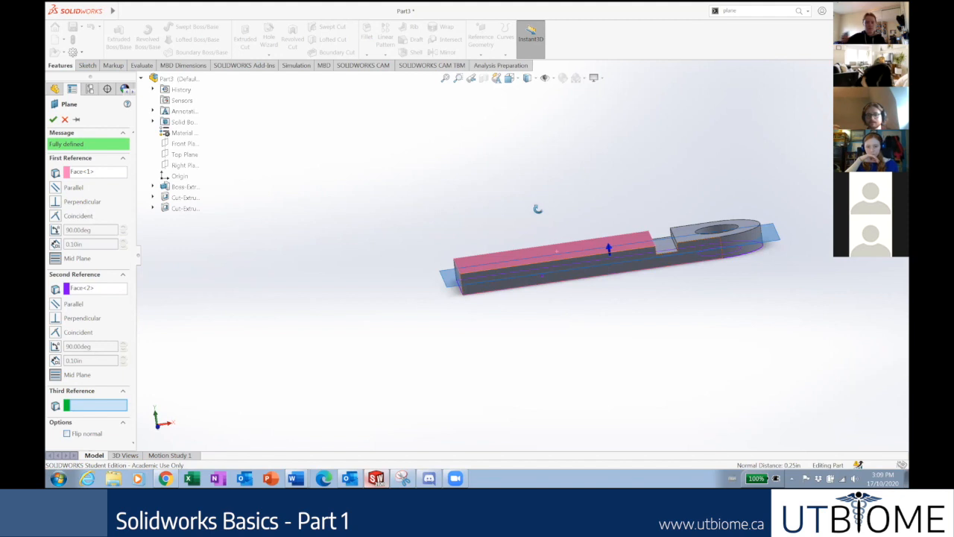
pyautogui.moveTo(539, 216); pyautogui.dragTo(578, 276, button='middle')
pyautogui.moveTo(149, 247); pyautogui.dragTo(303, 324, button='middle')
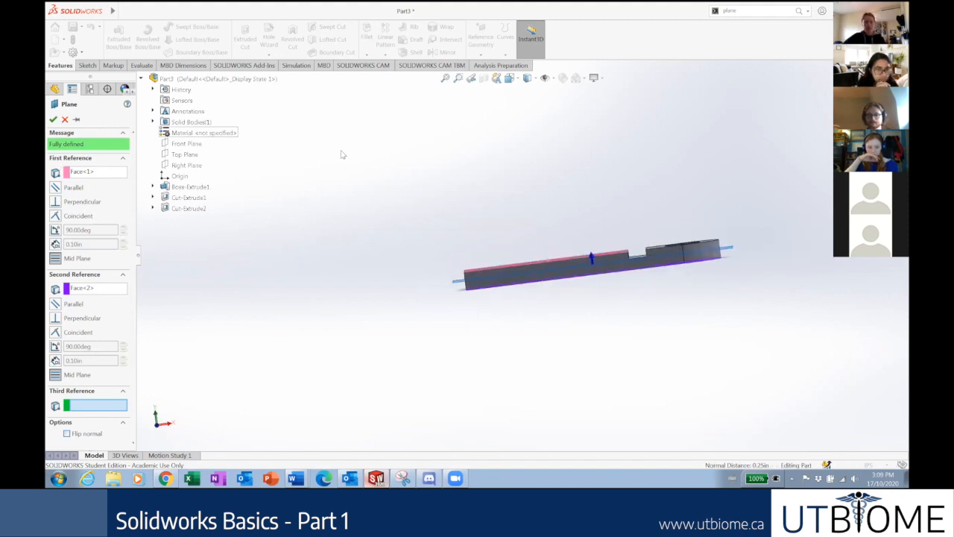
pyautogui.moveTo(343, 181); pyautogui.dragTo(548, 258, button='middle')
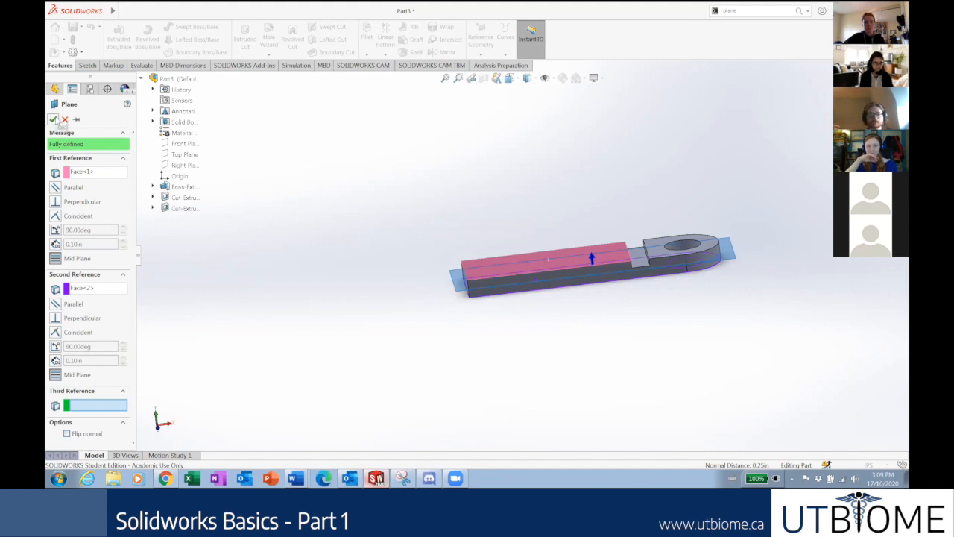
pyautogui.click(54, 120)
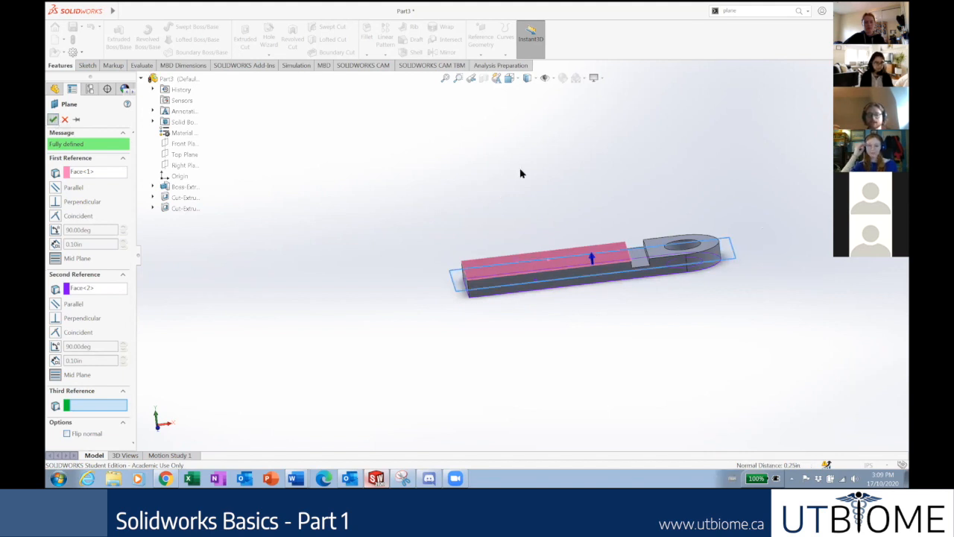
# Switch to the isometric view and delete Plane1.
pyautogui.moveTo(539, 301); pyautogui.dragTo(169, 268, button='middle')
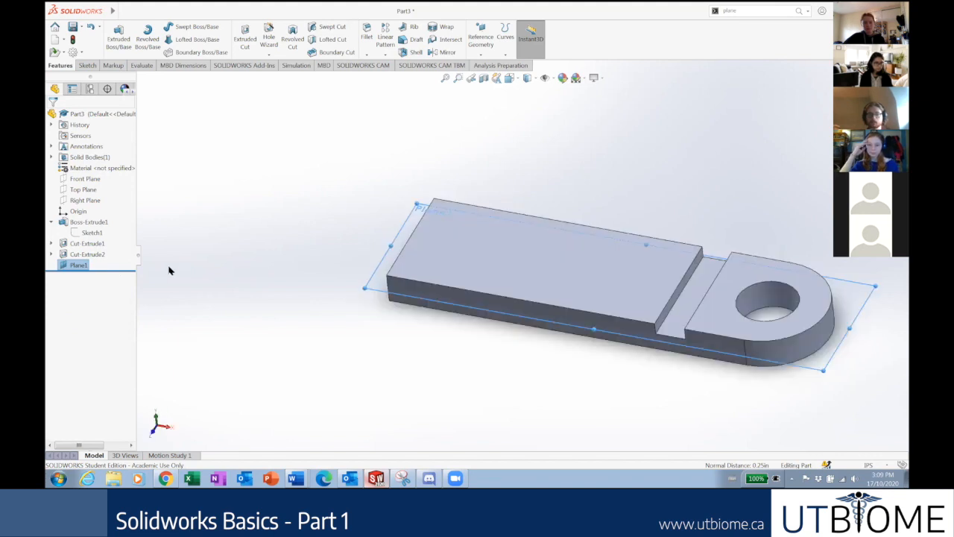
pyautogui.scroll(4, 639, 218)
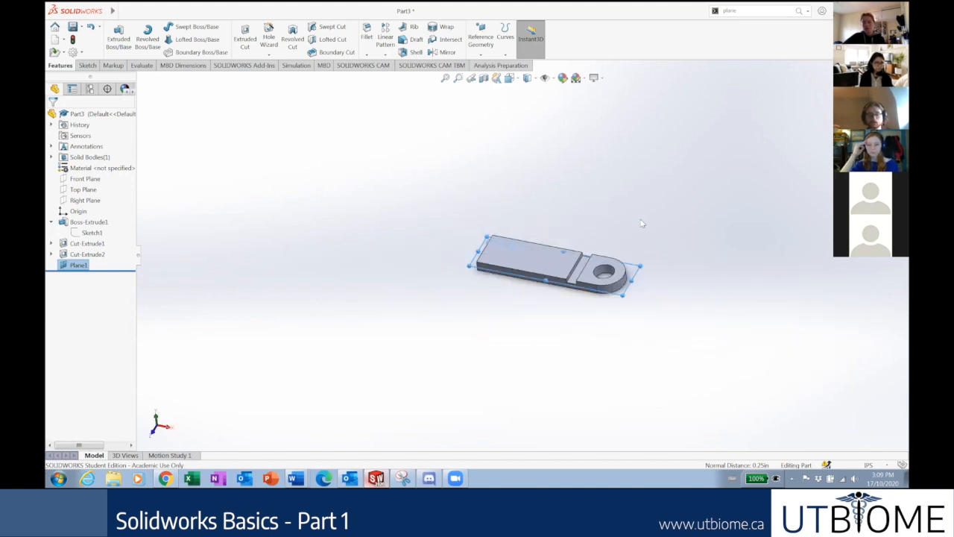
pyautogui.hotkey('ctrl', '7')
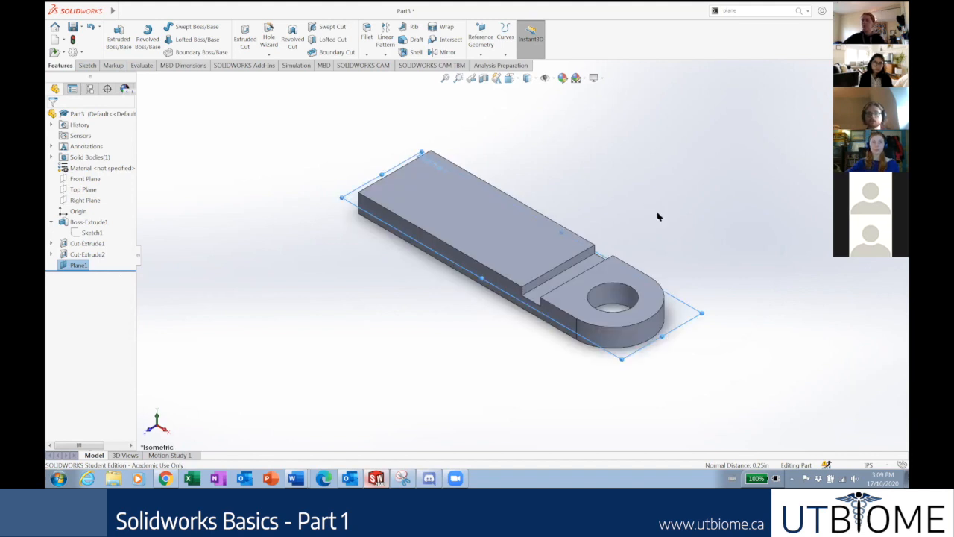
pyautogui.scroll(2, 659, 255)
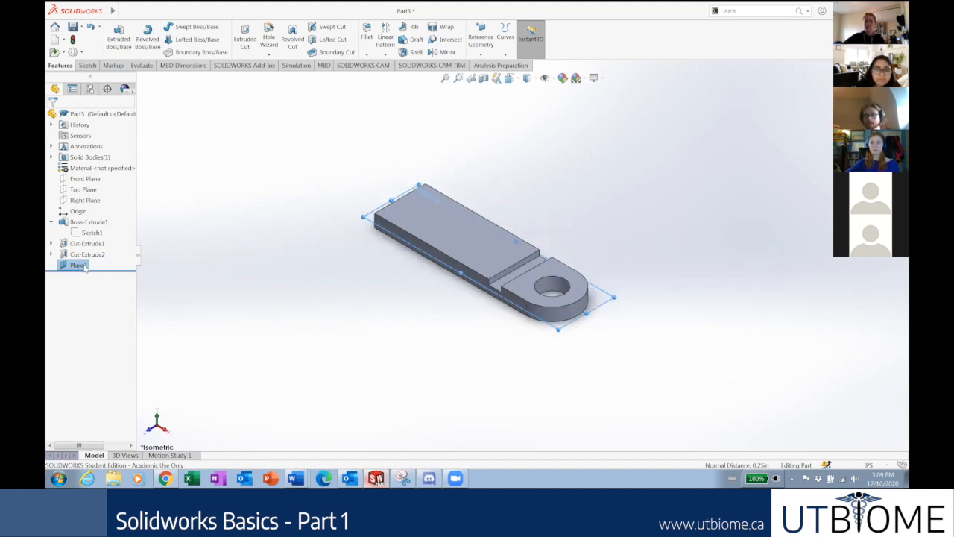
pyautogui.press('Delete')
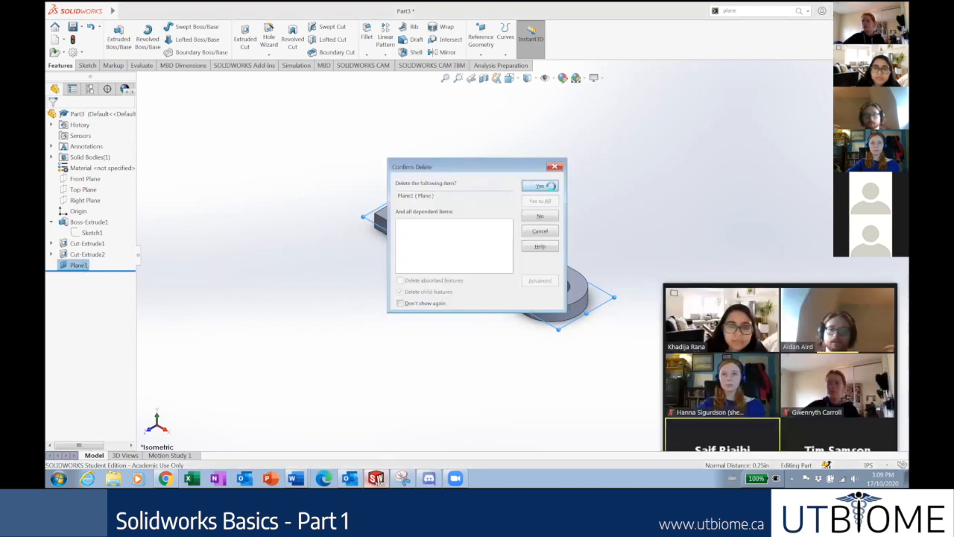
# Confirm deleting Plane1 and start a new plane from the 'plane' command search.
pyautogui.click(547, 186)
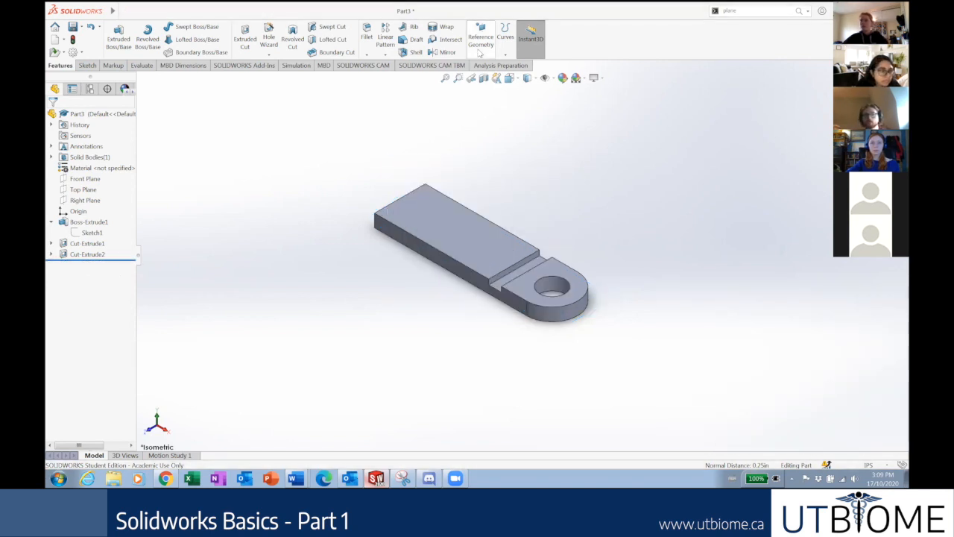
pyautogui.click(775, 12)
pyautogui.click(798, 12)
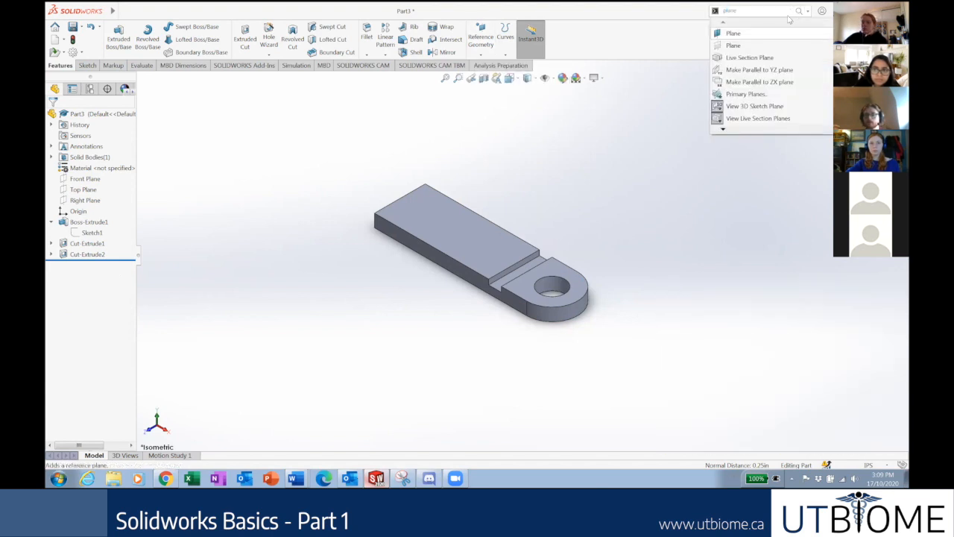
pyautogui.click(734, 38)
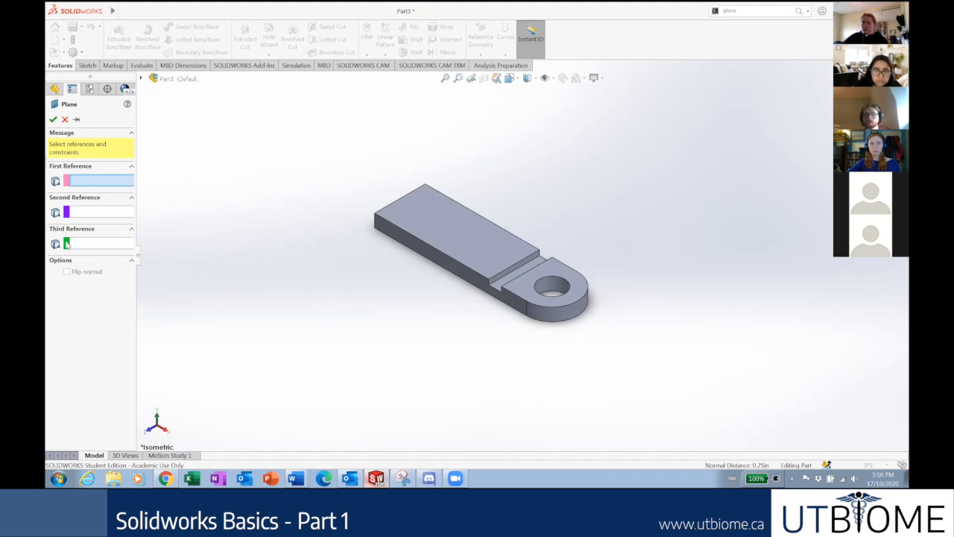
# Define Plane2 from the top face and bottom face, and accept it.
pyautogui.moveTo(306, 246); pyautogui.dragTo(320, 220, button='middle')
pyautogui.scroll(-3, 446, 204)
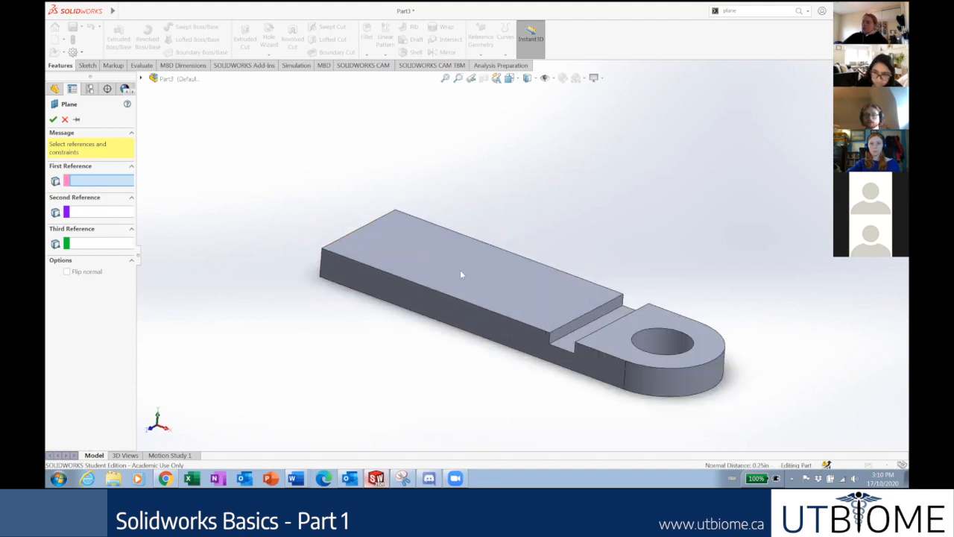
pyautogui.click(460, 274)
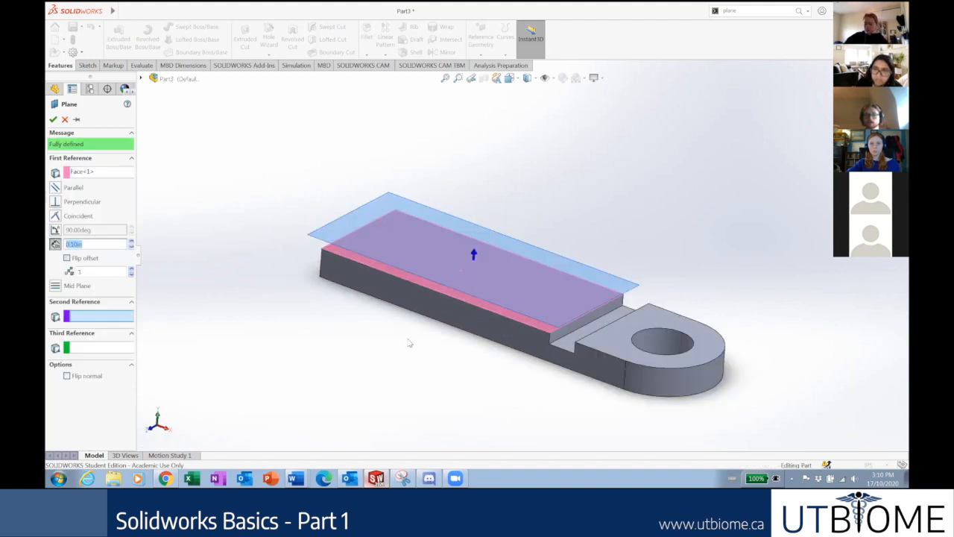
pyautogui.moveTo(424, 298); pyautogui.dragTo(426, 260, button='middle')
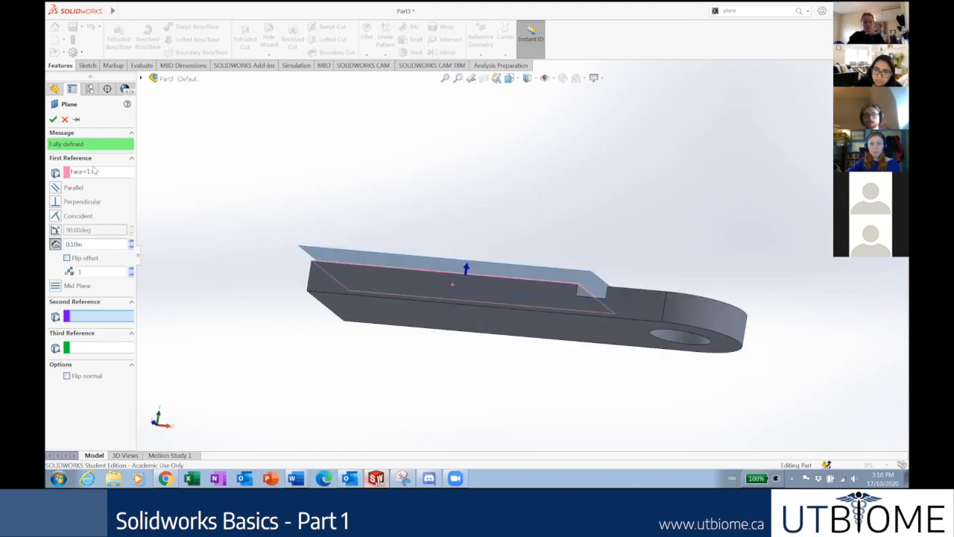
pyautogui.moveTo(454, 346); pyautogui.dragTo(439, 226, button='middle')
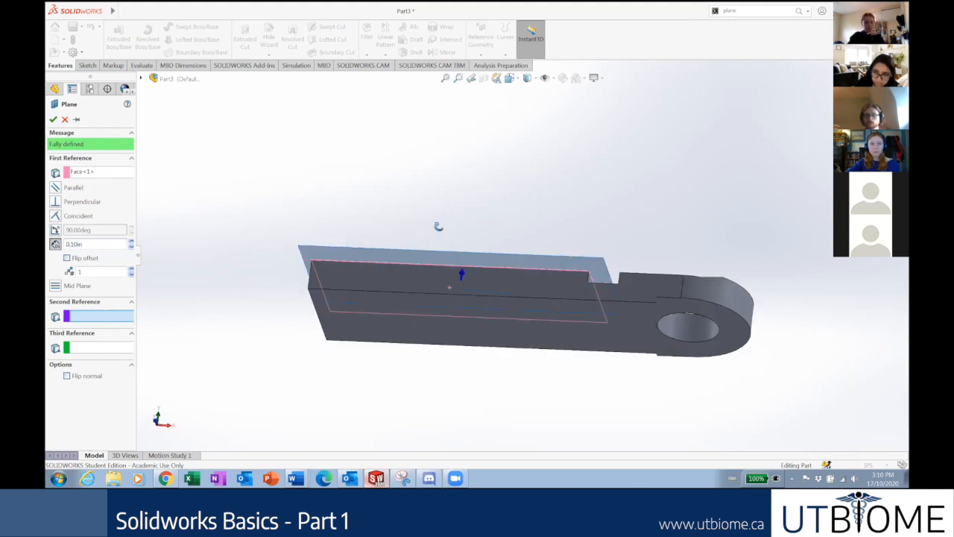
pyautogui.click(458, 302)
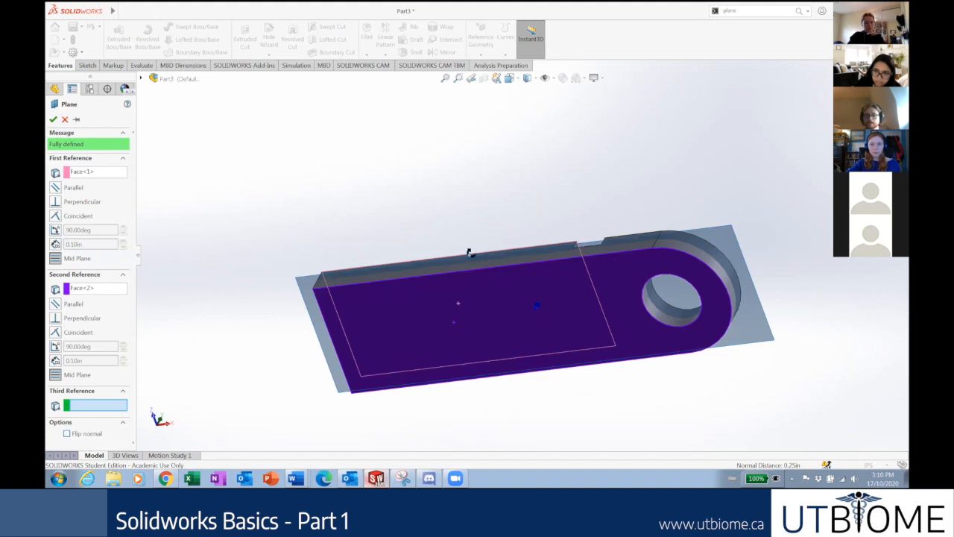
pyautogui.moveTo(473, 305); pyautogui.dragTo(488, 330, button='middle')
pyautogui.scroll(1, 571, 256)
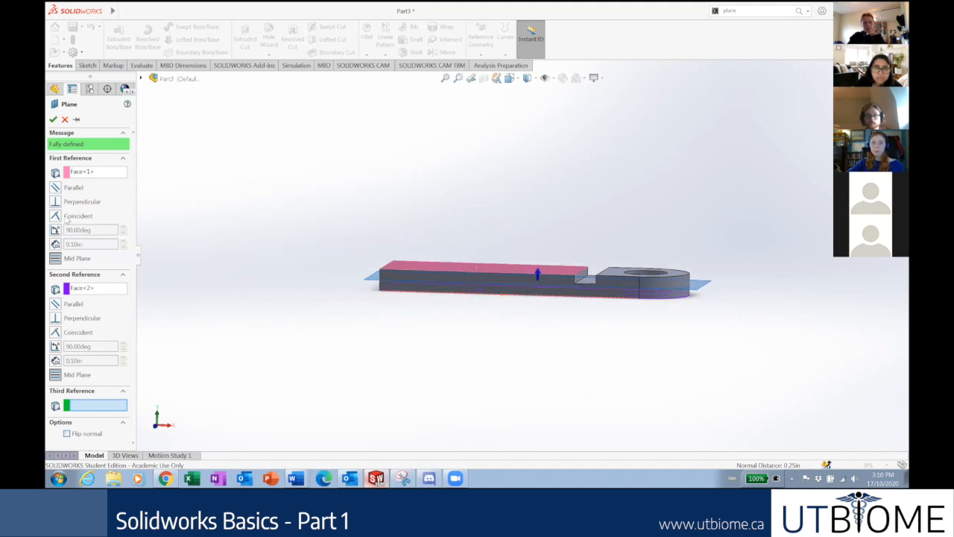
pyautogui.click(53, 119)
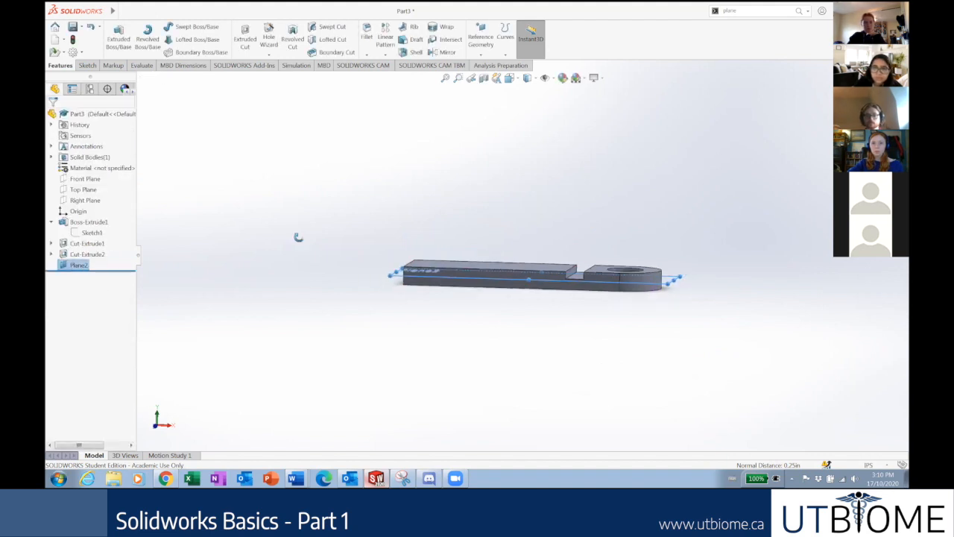
# In the isometric view, rename Plane2 to 'airplane' in the FeatureManager tree.
pyautogui.moveTo(293, 287); pyautogui.dragTo(301, 282, button='middle')
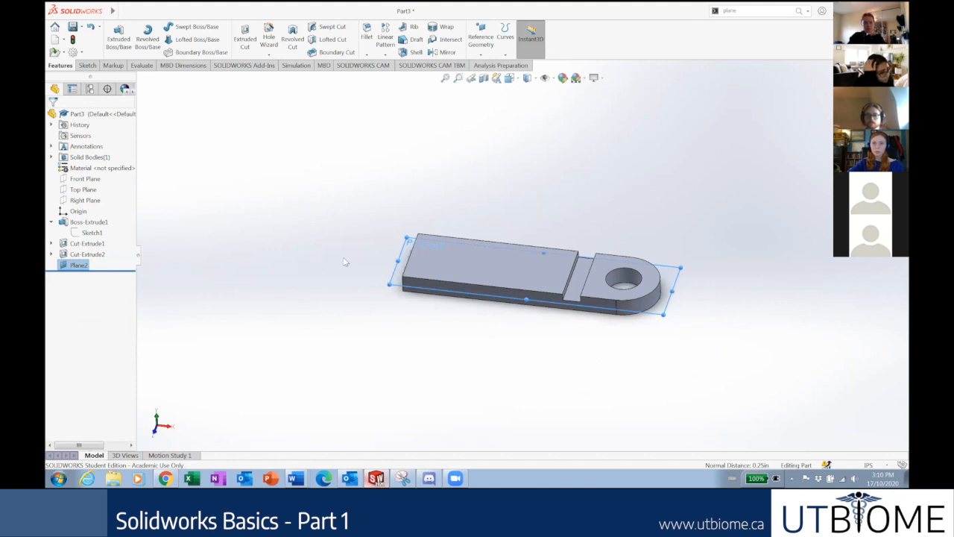
pyautogui.hotkey('ctrl', '7')
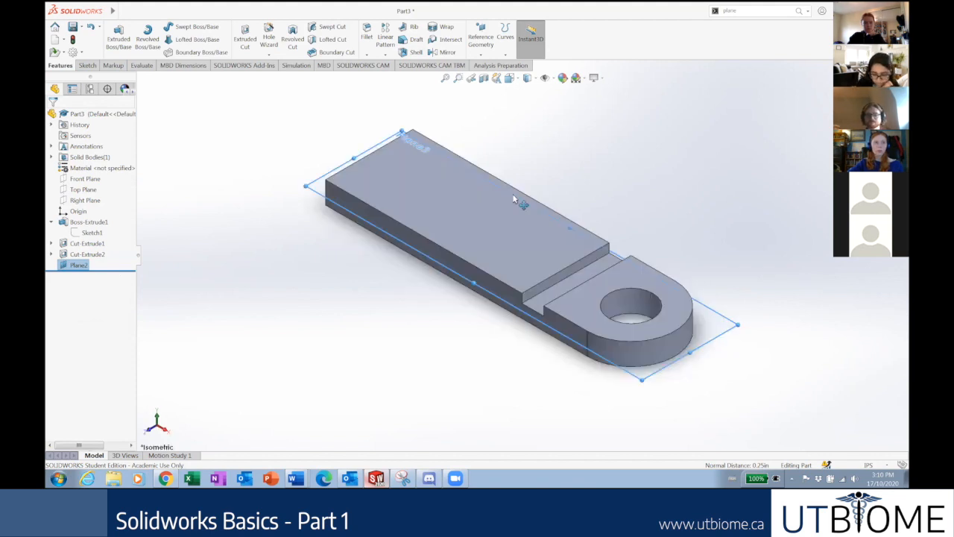
pyautogui.rightClick(75, 266)
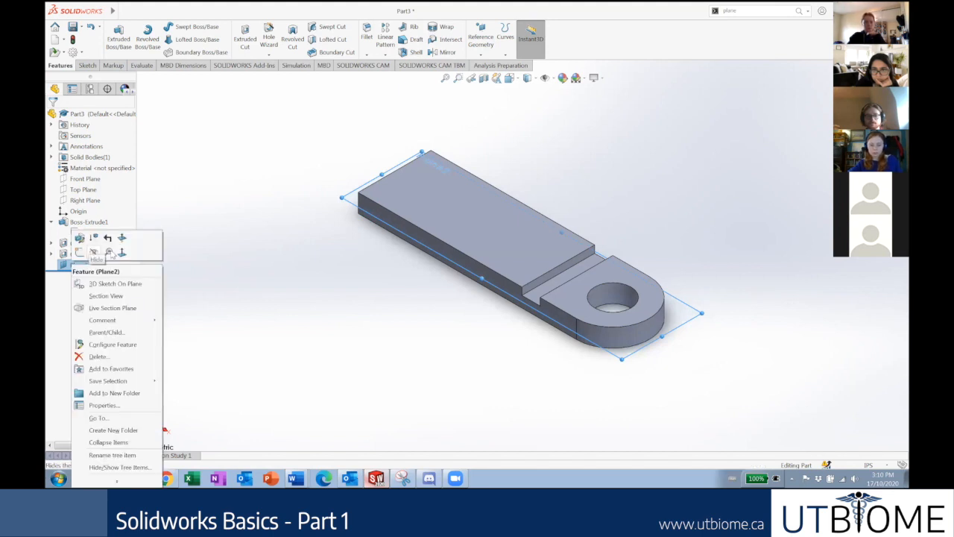
pyautogui.click(55, 307)
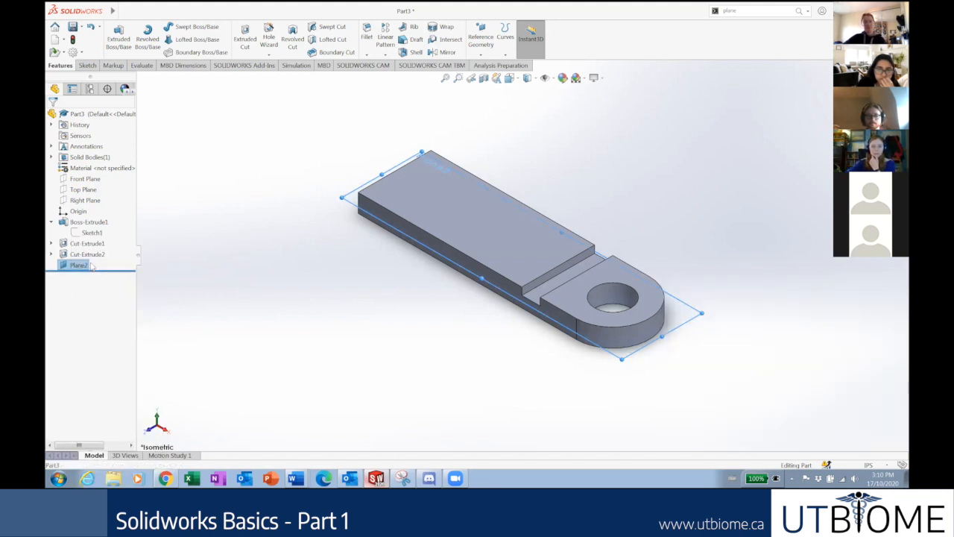
pyautogui.click(79, 265)
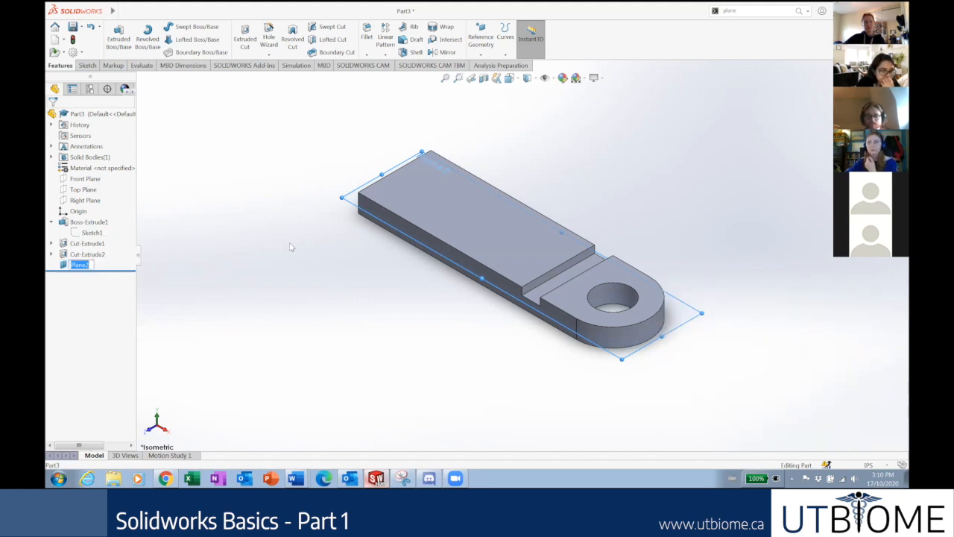
pyautogui.write('airplane')
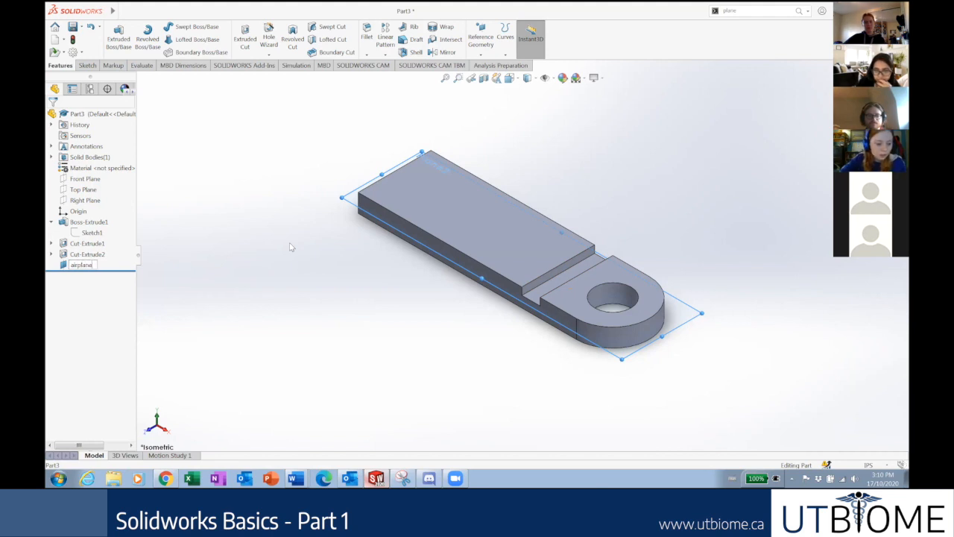
pyautogui.press('Return')
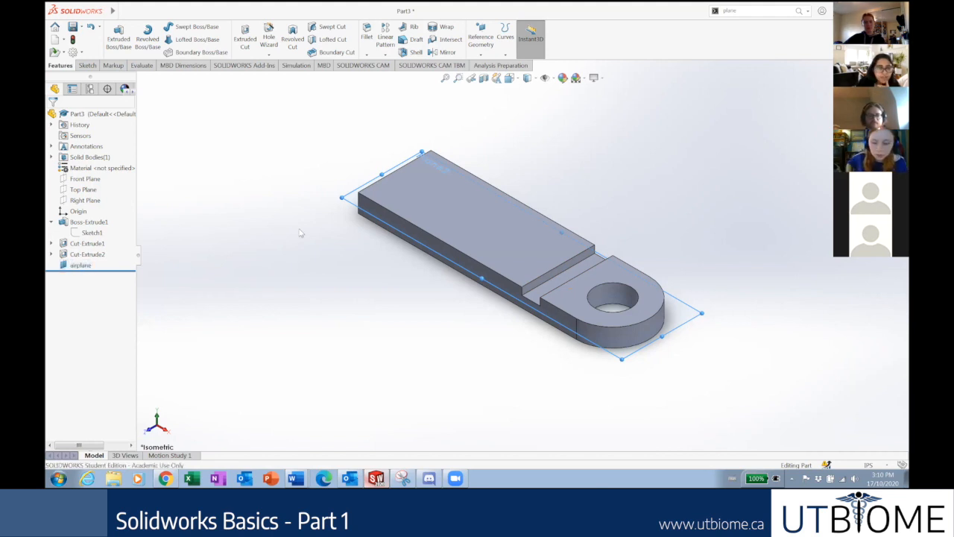
pyautogui.scroll(-2, 510, 218)
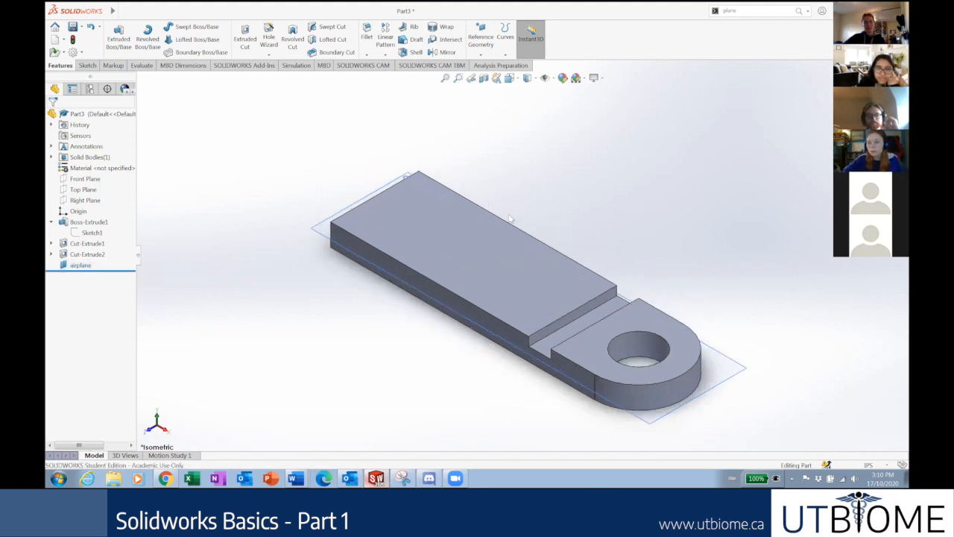
pyautogui.scroll(2, 524, 226)
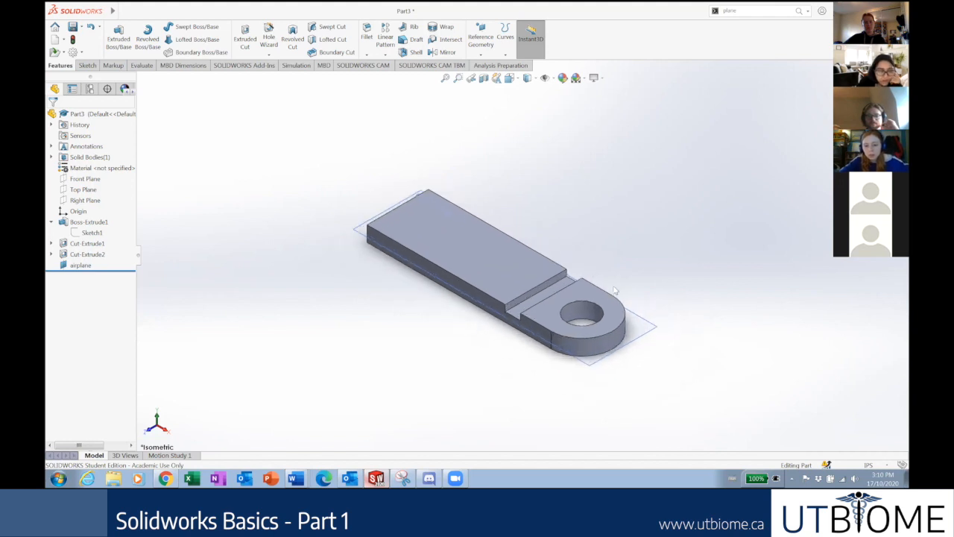
pyautogui.scroll(-2, 606, 280)
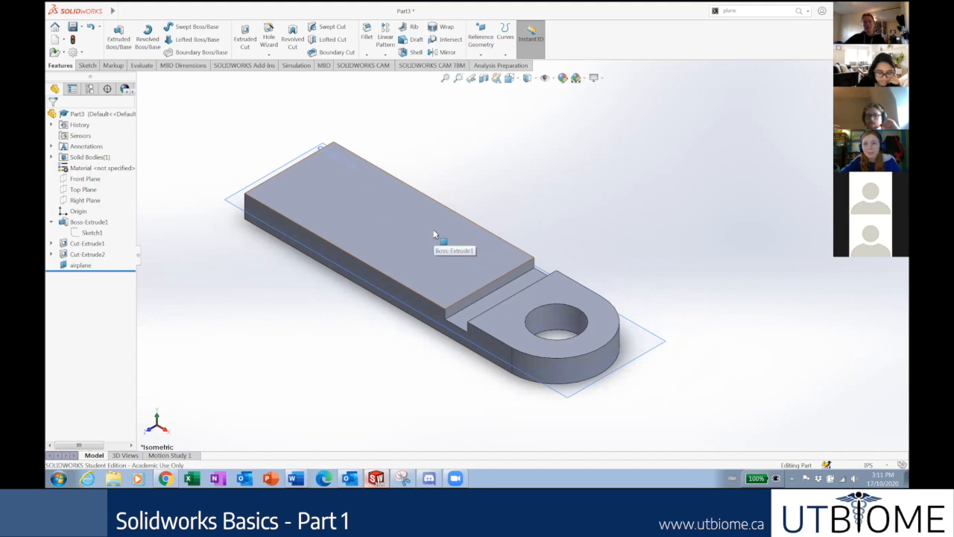
pyautogui.scroll(2, 436, 232)
pyautogui.scroll(-2, 441, 233)
pyautogui.scroll(4, 578, 241)
pyautogui.scroll(-4, 599, 258)
pyautogui.scroll(2, 521, 253)
pyautogui.scroll(-2, 530, 246)
pyautogui.scroll(2, 529, 246)
pyautogui.scroll(-3, 525, 244)
pyautogui.scroll(3, 524, 254)
pyautogui.scroll(-3, 518, 299)
pyautogui.scroll(3, 503, 365)
pyautogui.scroll(-2, 507, 298)
pyautogui.scroll(2, 498, 190)
pyautogui.scroll(-4, 503, 198)
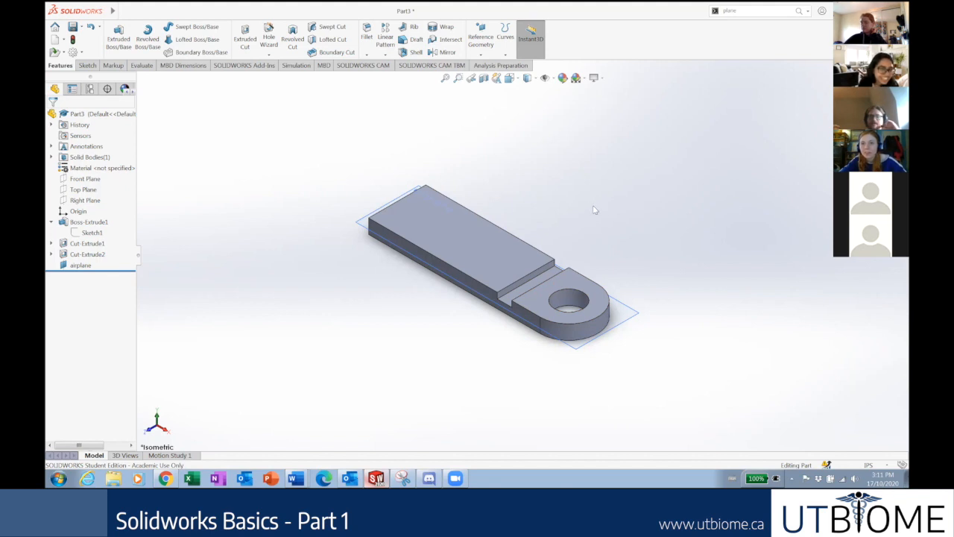
pyautogui.scroll(2, 566, 247)
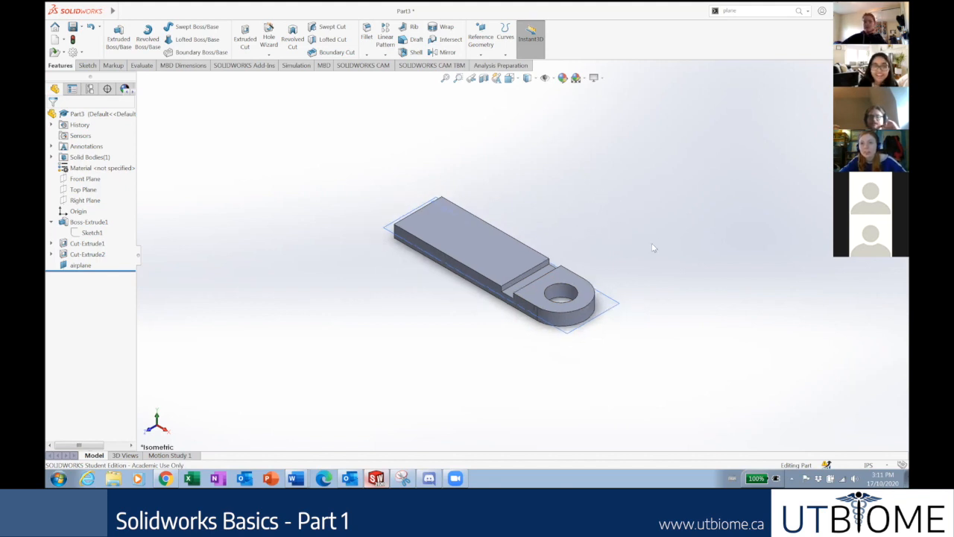
pyautogui.scroll(-1, 612, 259)
pyautogui.scroll(-1, 455, 206)
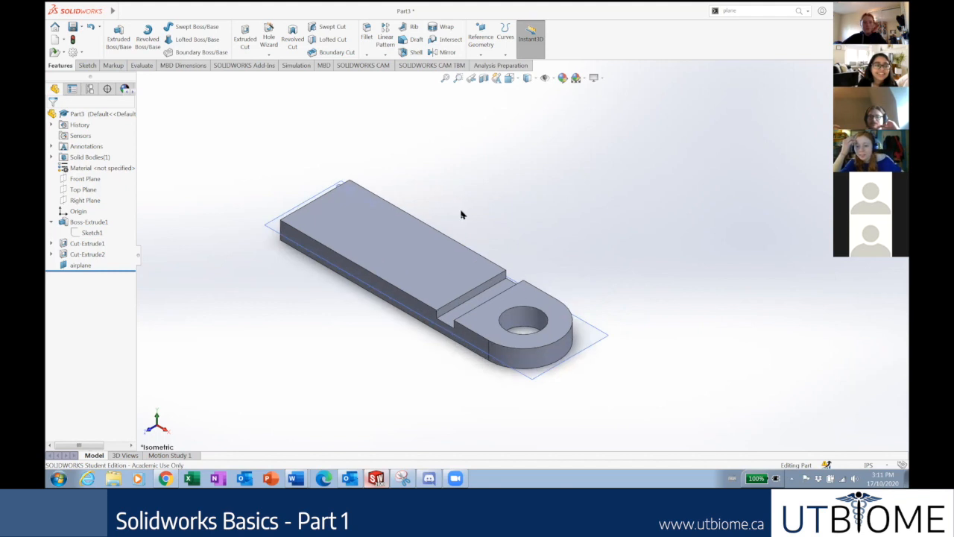
pyautogui.scroll(-2, 478, 218)
pyautogui.scroll(3, 487, 220)
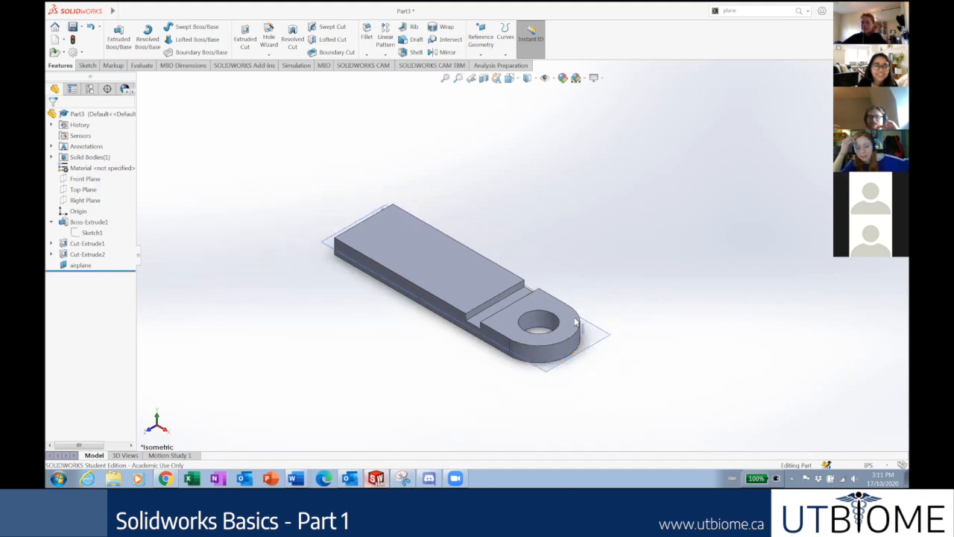
pyautogui.scroll(-3, 570, 298)
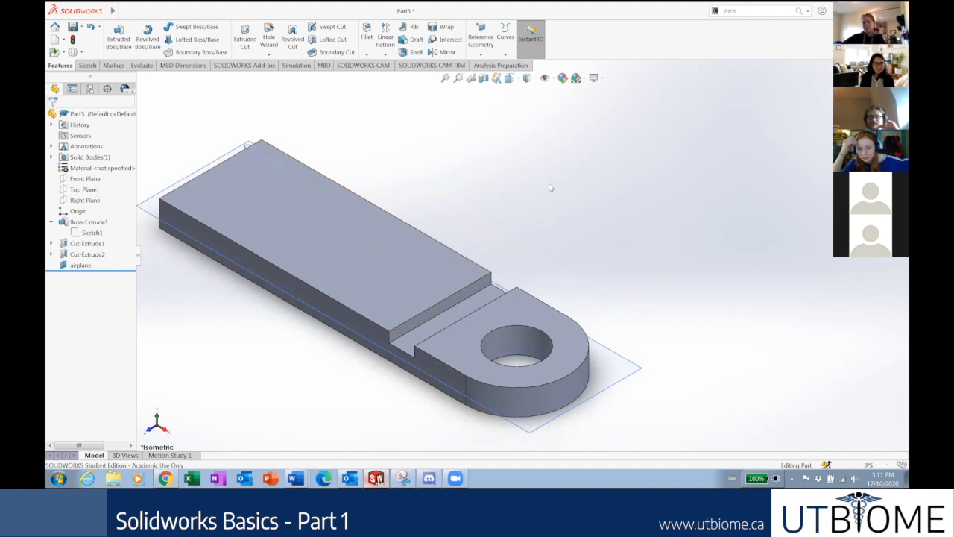
pyautogui.scroll(-1, 541, 204)
pyautogui.scroll(2, 483, 259)
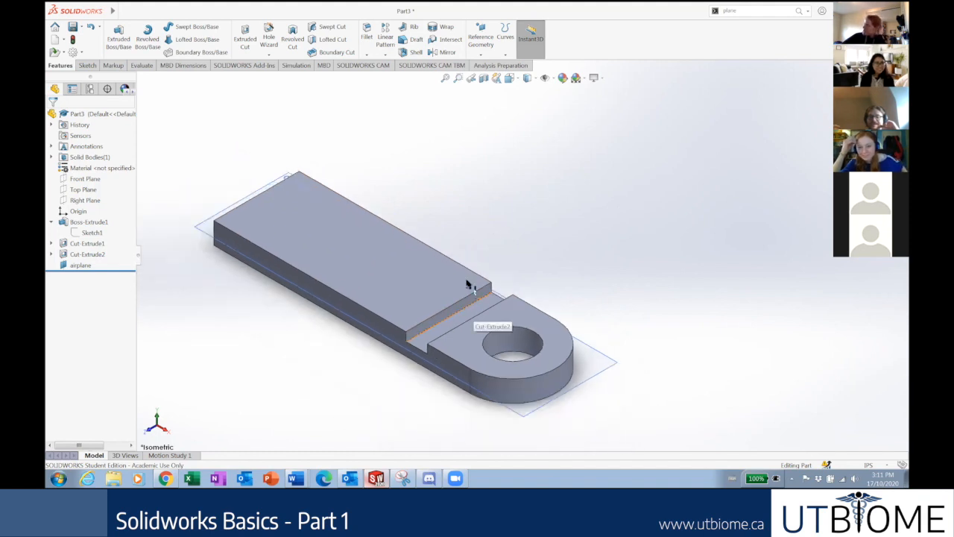
pyautogui.scroll(-1, 446, 297)
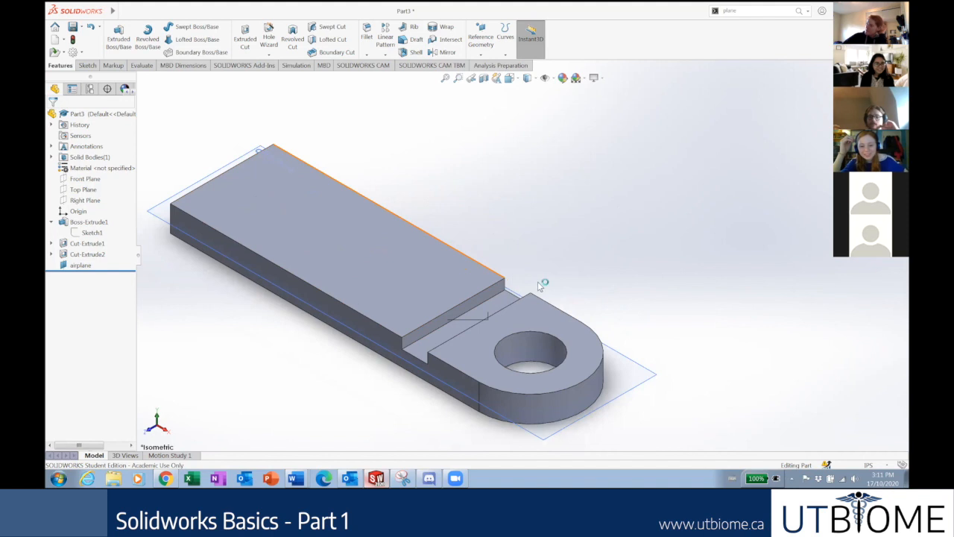
pyautogui.scroll(1, 551, 335)
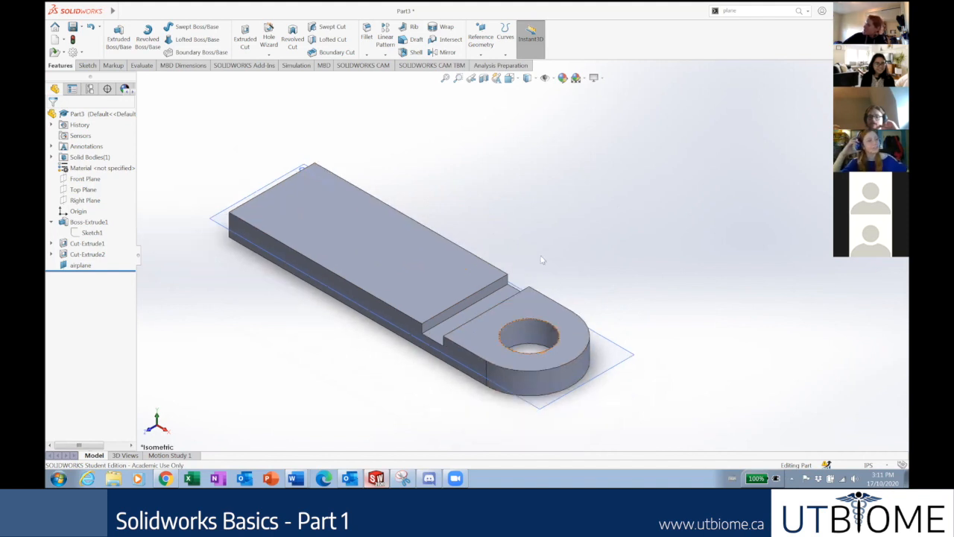
pyautogui.scroll(1, 581, 261)
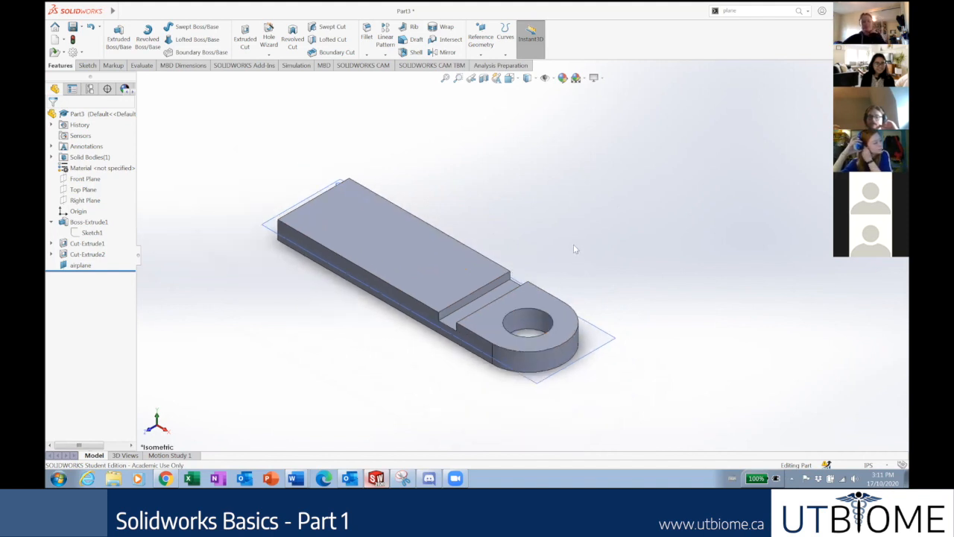
pyautogui.scroll(1, 572, 233)
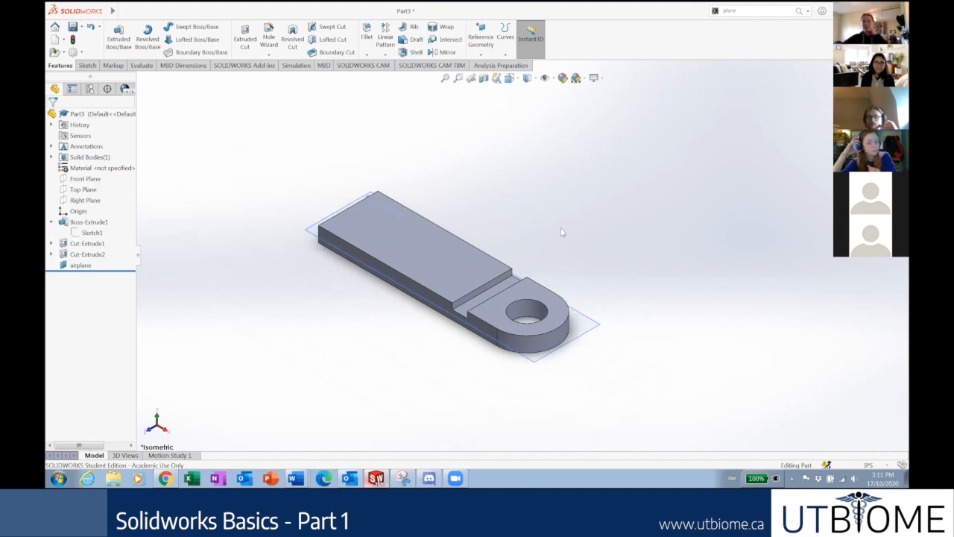
pyautogui.scroll(-1, 563, 231)
pyautogui.scroll(-1, 555, 381)
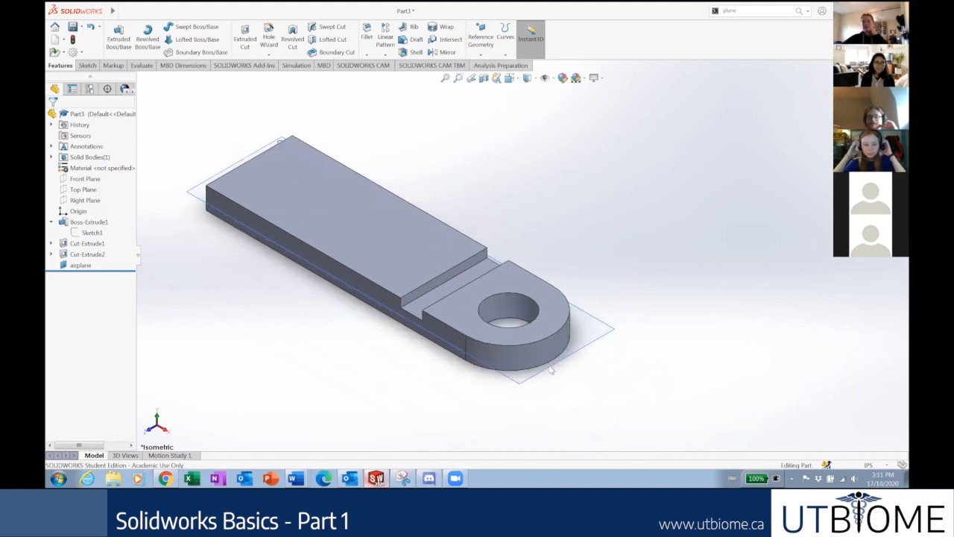
pyautogui.scroll(-1, 398, 179)
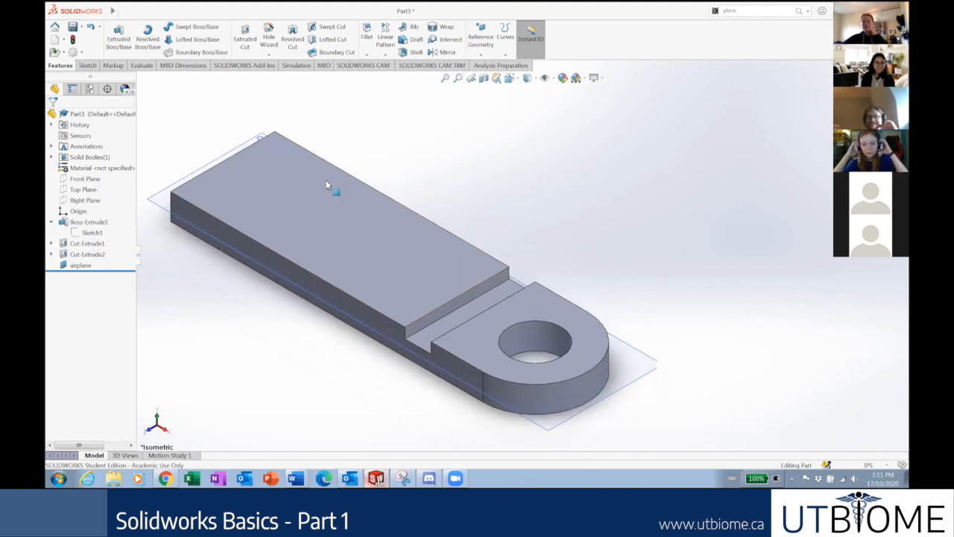
pyautogui.scroll(1, 343, 188)
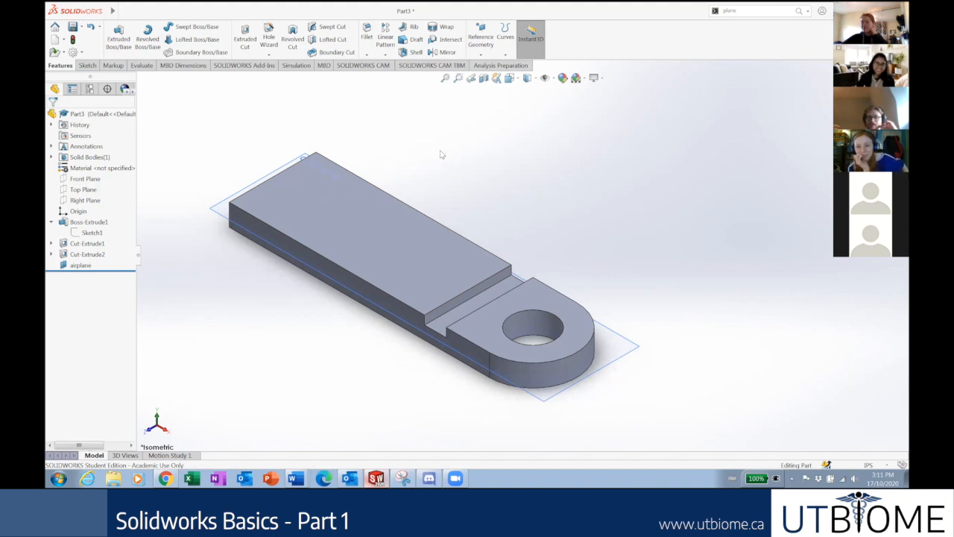
pyautogui.scroll(2, 520, 210)
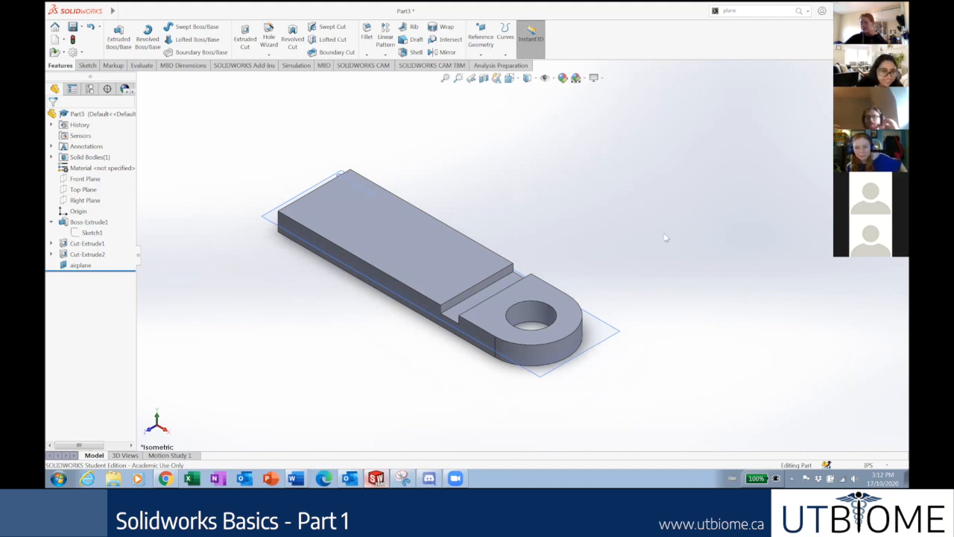
pyautogui.click(457, 477)
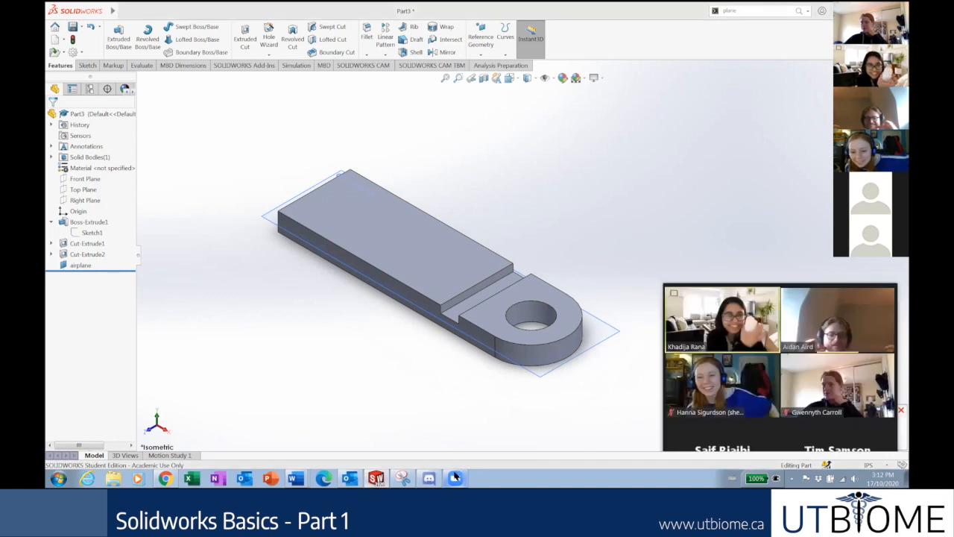
pyautogui.click(657, 361)
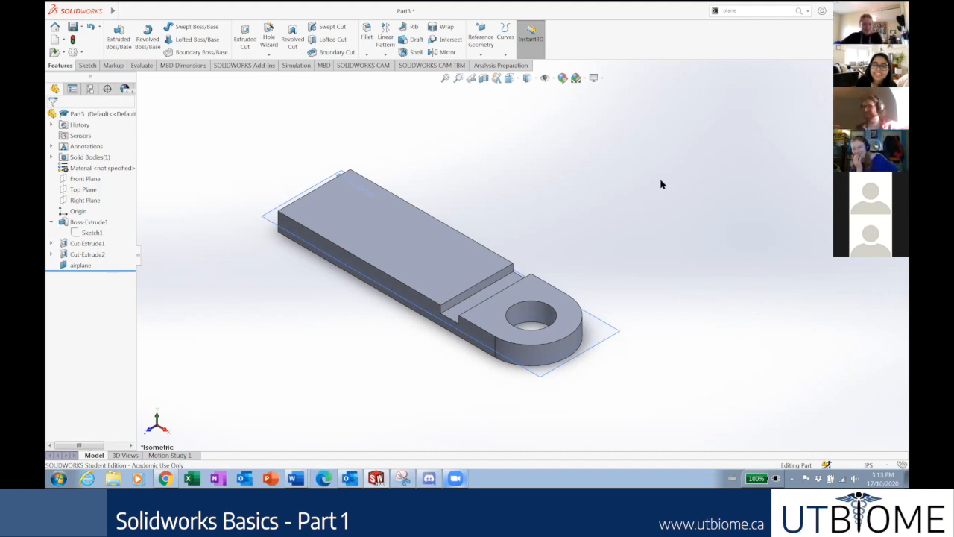
pyautogui.scroll(3, 561, 217)
pyautogui.scroll(-5, 547, 216)
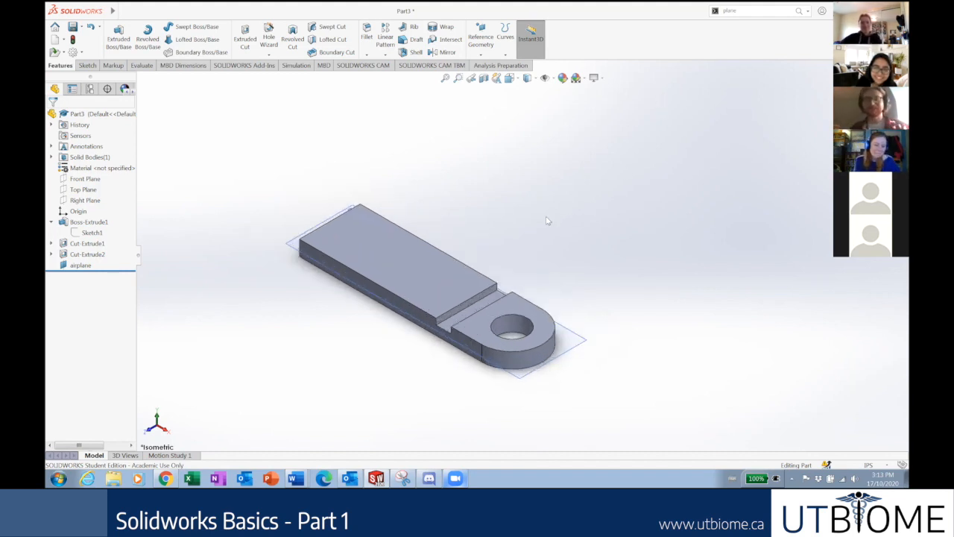
pyautogui.scroll(3, 447, 278)
pyautogui.scroll(-1, 519, 295)
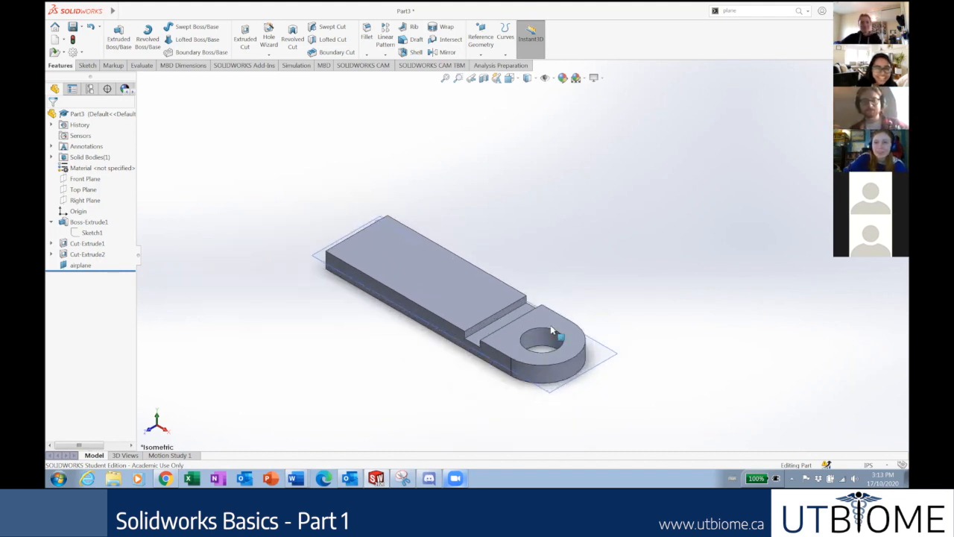
pyautogui.scroll(-2, 451, 292)
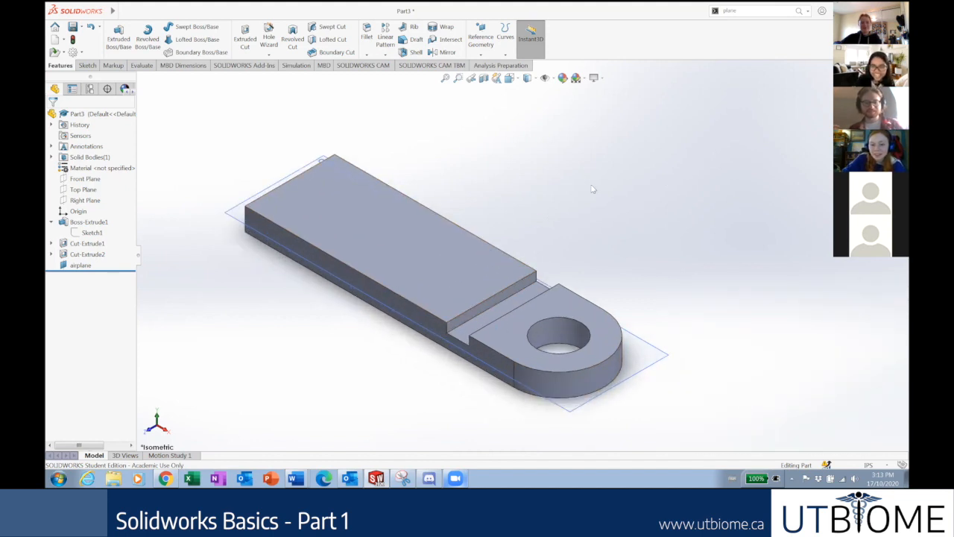
pyautogui.press('f')
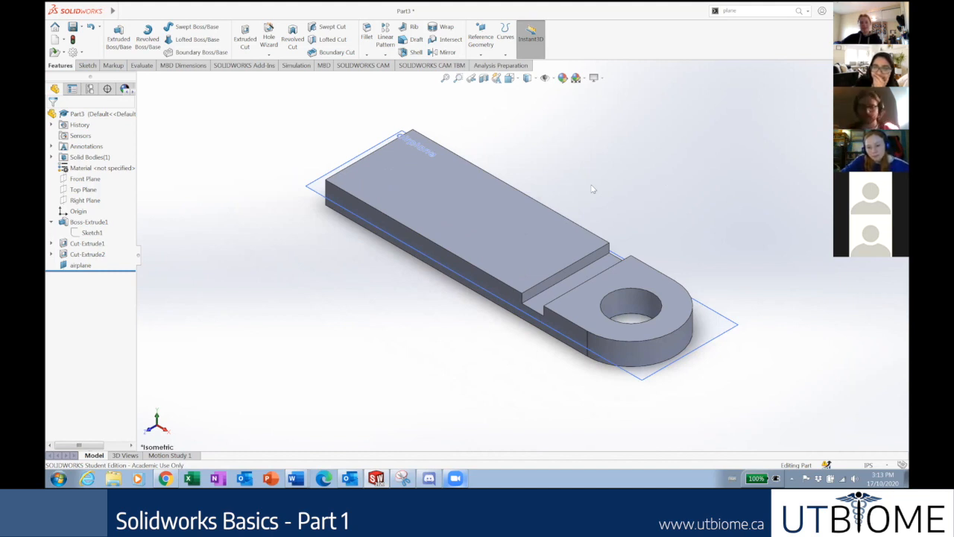
pyautogui.scroll(6, 593, 189)
pyautogui.scroll(-6, 593, 188)
pyautogui.scroll(4, 593, 189)
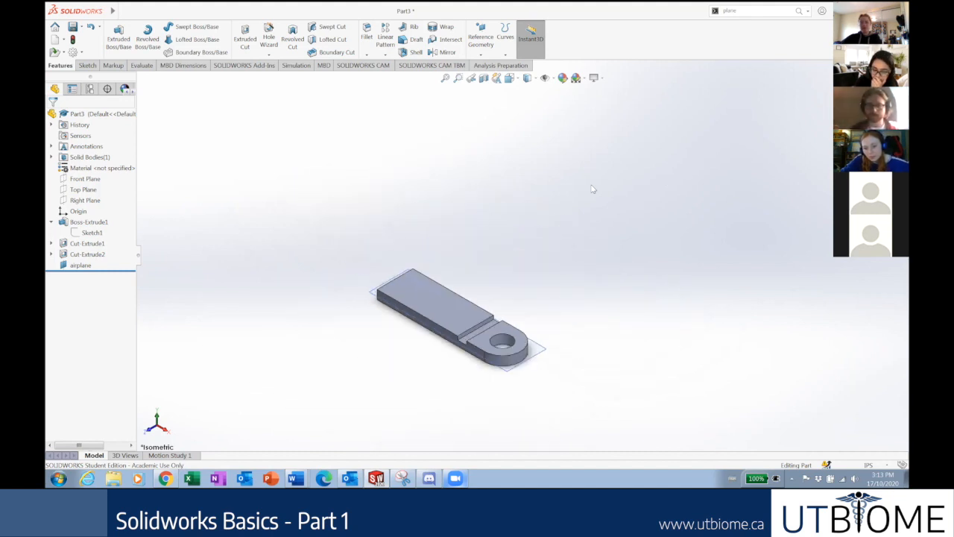
pyautogui.scroll(4, 403, 304)
pyautogui.scroll(-5, 403, 304)
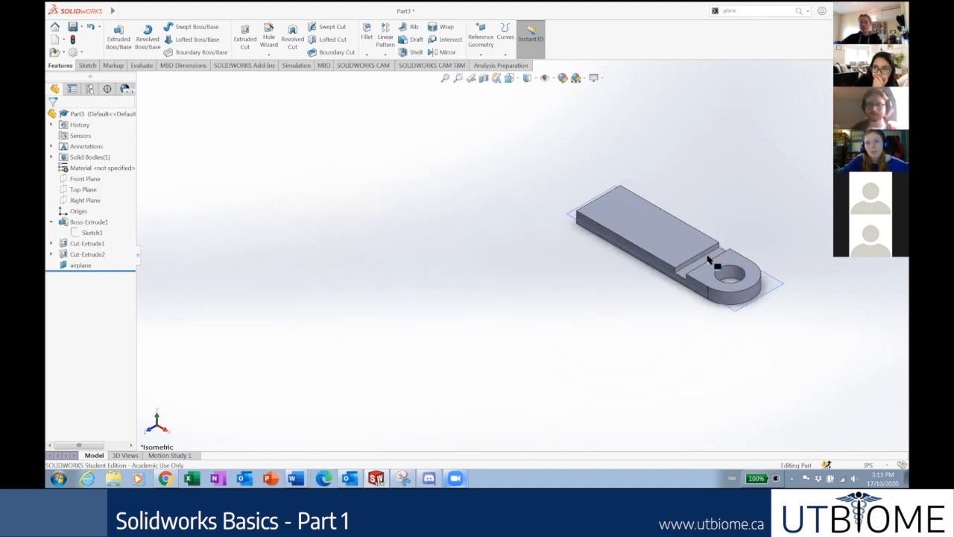
pyautogui.scroll(3, 708, 259)
pyautogui.scroll(2, 713, 261)
pyautogui.scroll(-2, 396, 236)
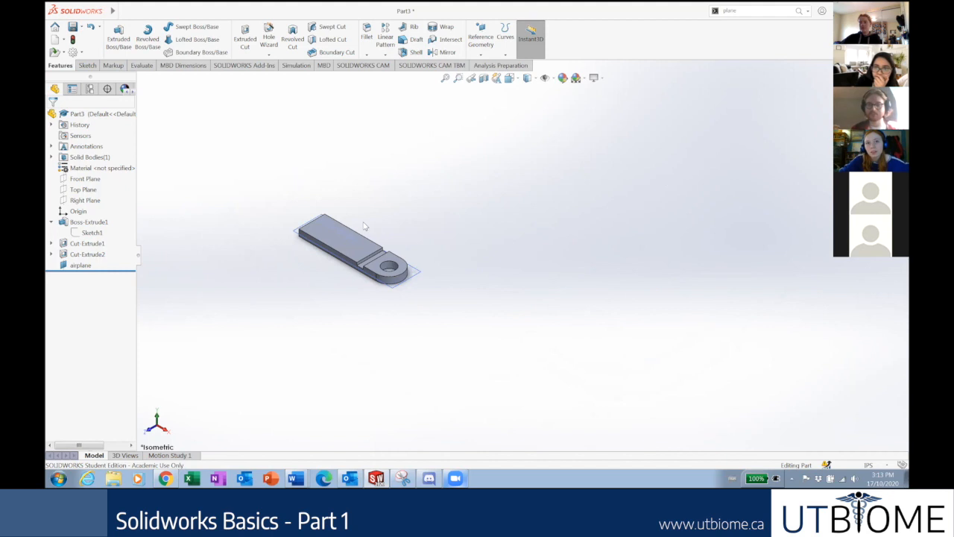
pyautogui.scroll(4, 365, 226)
pyautogui.scroll(-4, 364, 226)
pyautogui.scroll(3, 579, 305)
pyautogui.scroll(-4, 580, 305)
pyautogui.scroll(4, 580, 305)
pyautogui.scroll(-4, 580, 278)
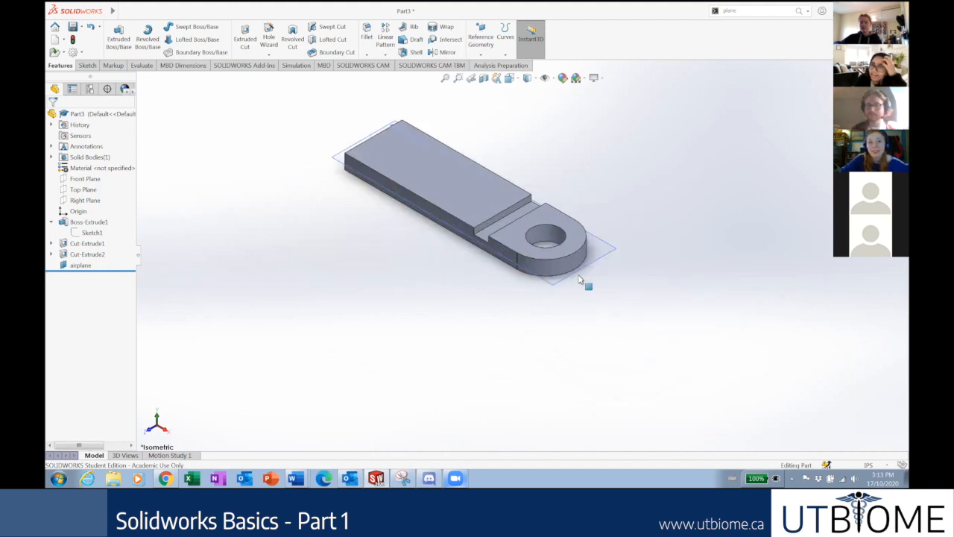
pyautogui.scroll(3, 454, 150)
pyautogui.scroll(-2, 454, 154)
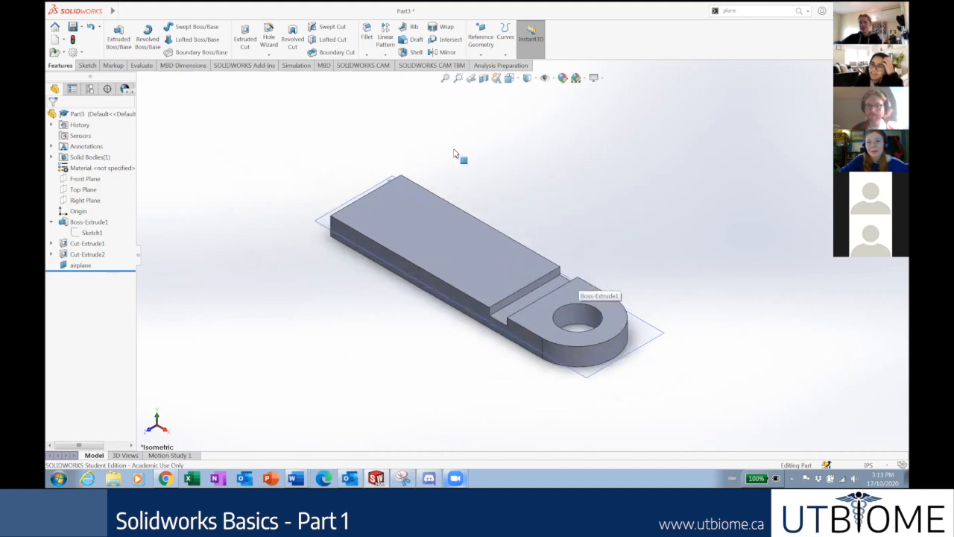
pyautogui.scroll(2, 531, 264)
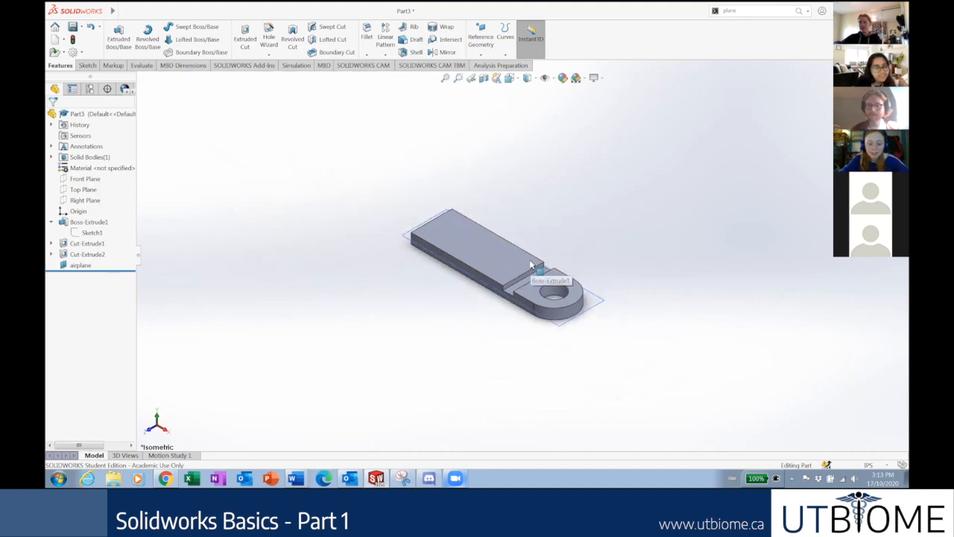
pyautogui.scroll(-5, 531, 264)
pyautogui.scroll(3, 531, 265)
pyautogui.scroll(-3, 531, 264)
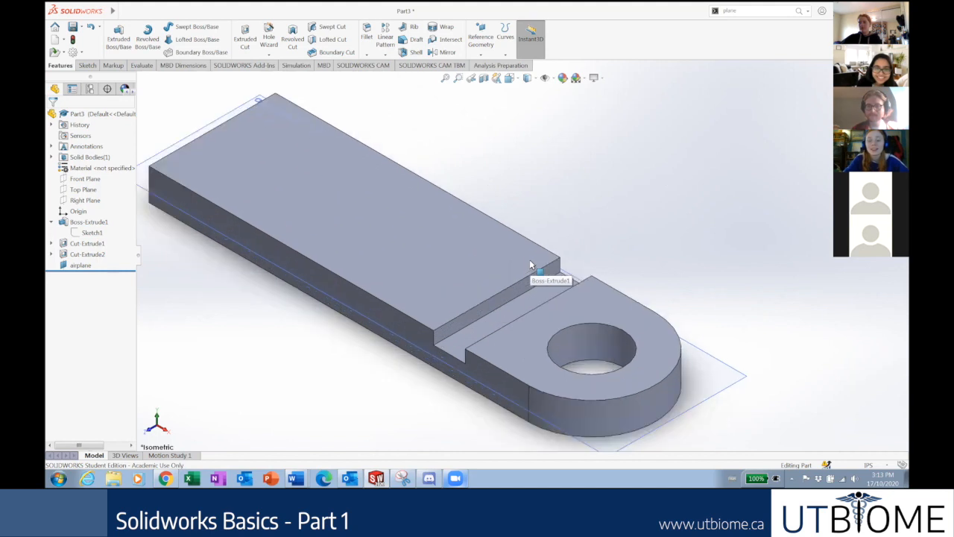
pyautogui.scroll(7, 531, 265)
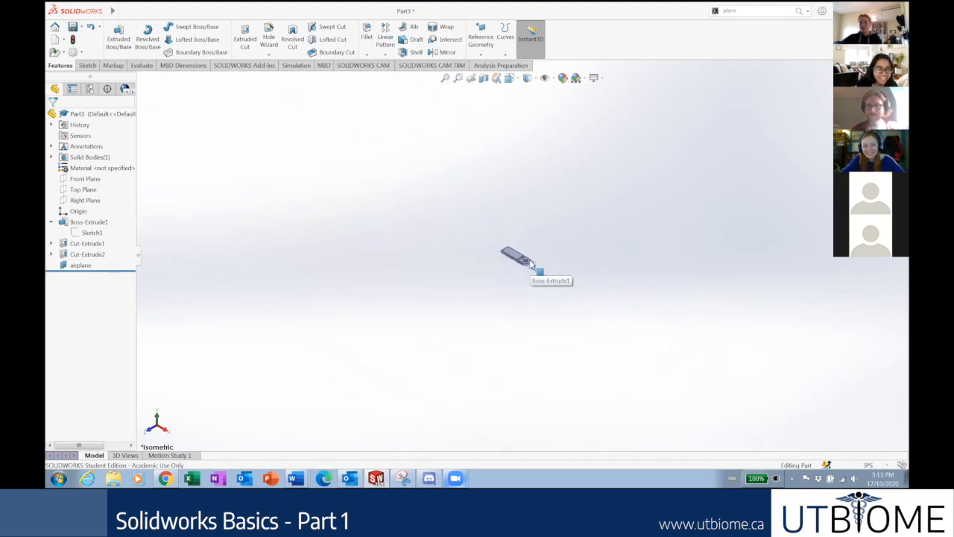
pyautogui.scroll(-6, 531, 265)
pyautogui.scroll(3, 530, 264)
pyautogui.scroll(-5, 464, 187)
pyautogui.scroll(6, 464, 189)
pyautogui.scroll(1, 534, 327)
pyautogui.scroll(4, 533, 326)
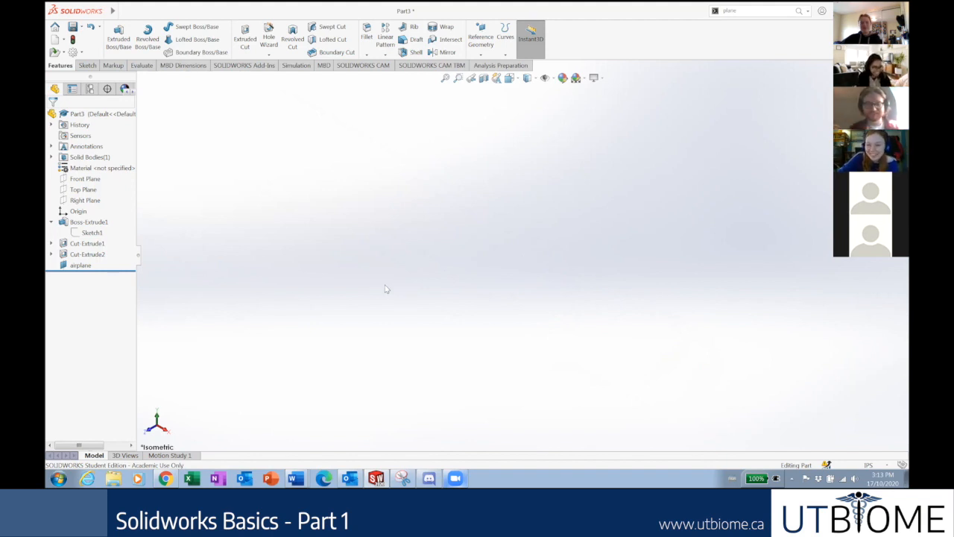
pyautogui.press('f')
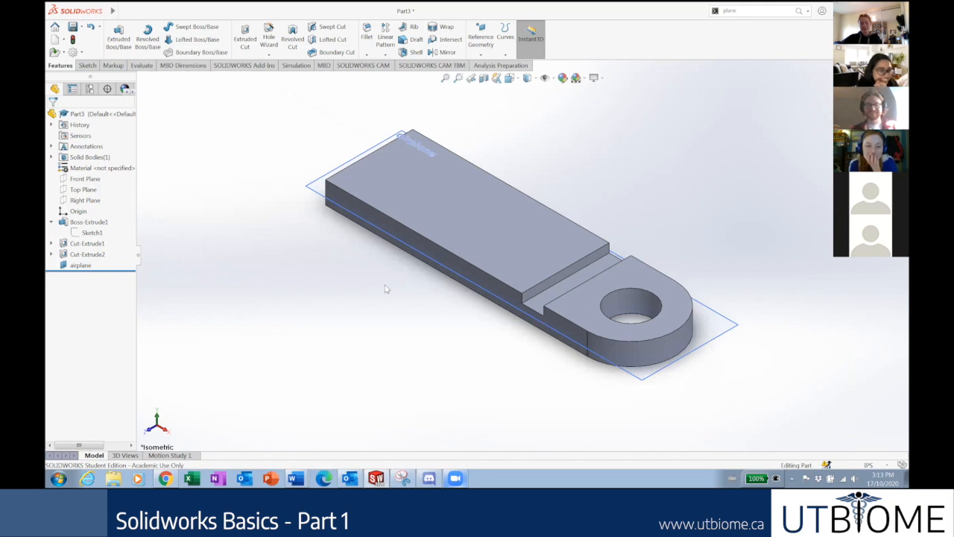
pyautogui.hotkey('ctrl', '1')
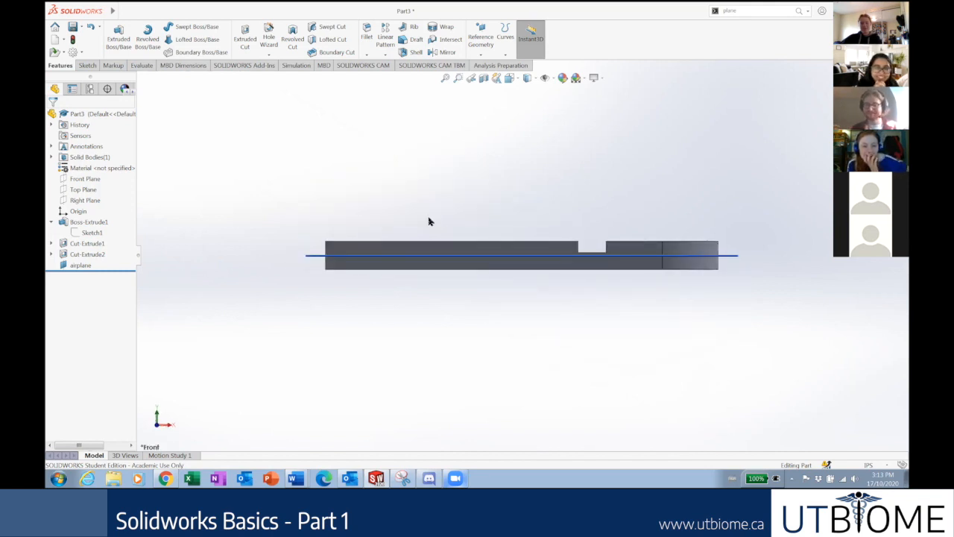
pyautogui.press('z')
pyautogui.press('z')
pyautogui.press('z')
pyautogui.press('z')
pyautogui.press('z')
pyautogui.press('z')
pyautogui.press('z')
pyautogui.hotkey('ctrl', 'Right')
pyautogui.hotkey('ctrl', 'Right')
pyautogui.hotkey('ctrl', 'Right')
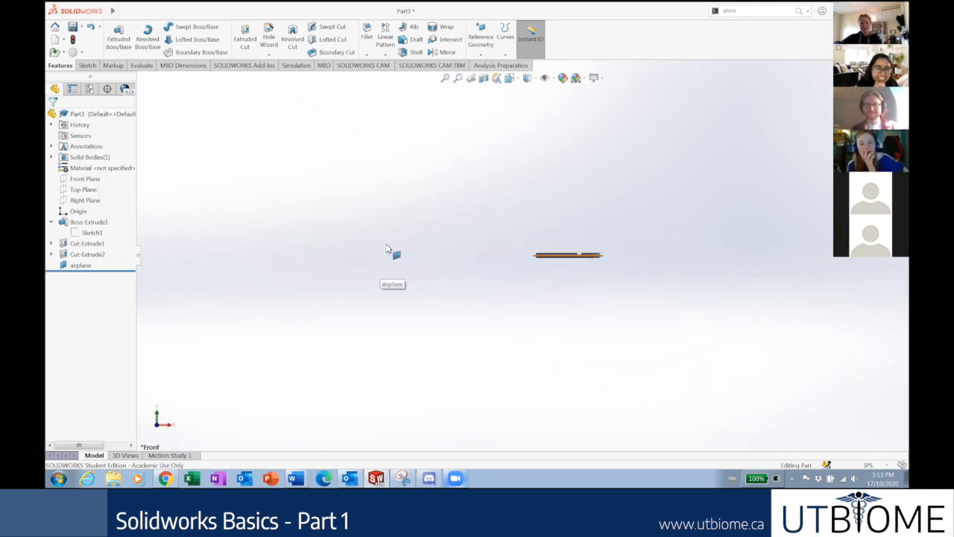
pyautogui.hotkey('ctrl', 'Right')
pyautogui.hotkey('ctrl', 'Right')
pyautogui.hotkey('ctrl', 'Right')
pyautogui.hotkey('ctrl', 'Right')
pyautogui.hotkey('ctrl', 'Right')
pyautogui.press('Right')
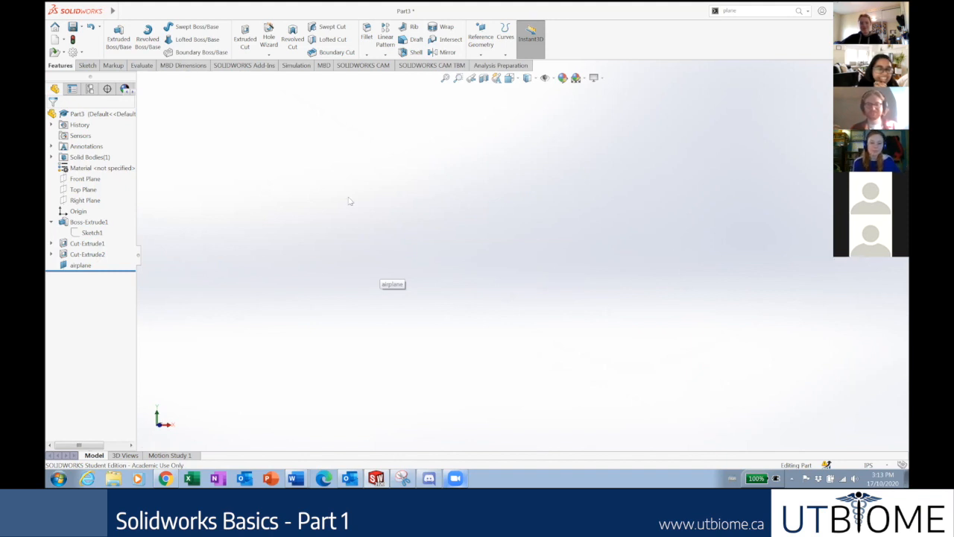
pyautogui.moveTo(448, 202); pyautogui.dragTo(659, 229, button='middle')
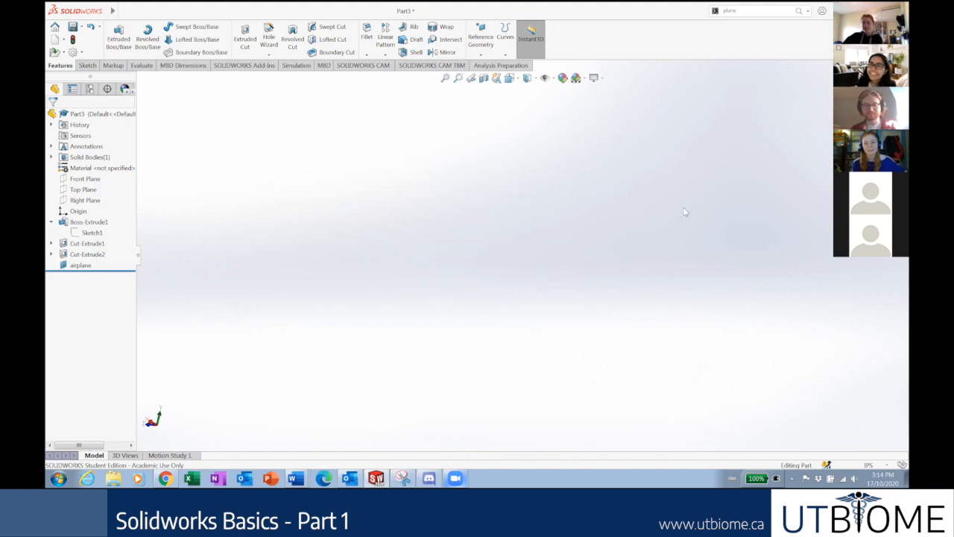
pyautogui.hotkey('ctrl', '1')
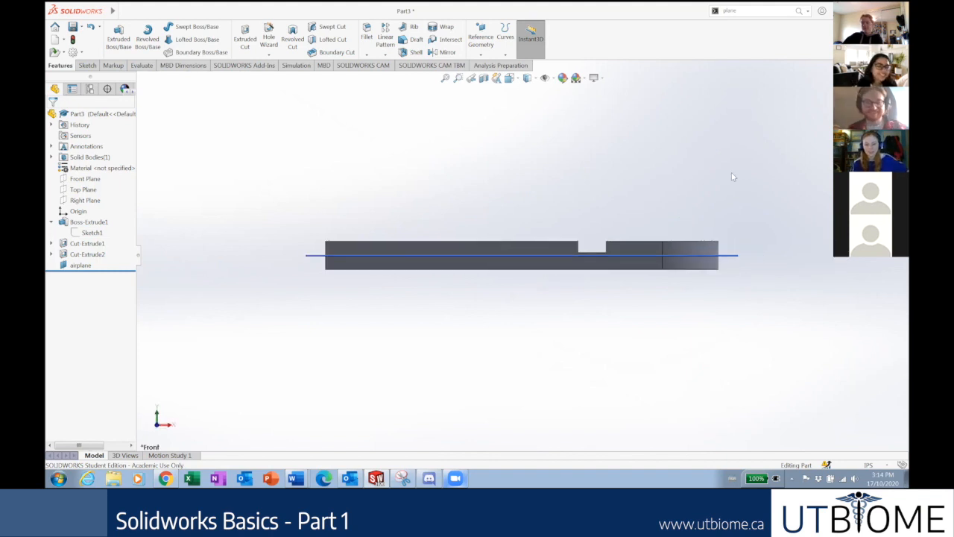
pyautogui.hotkey('ctrl', '7')
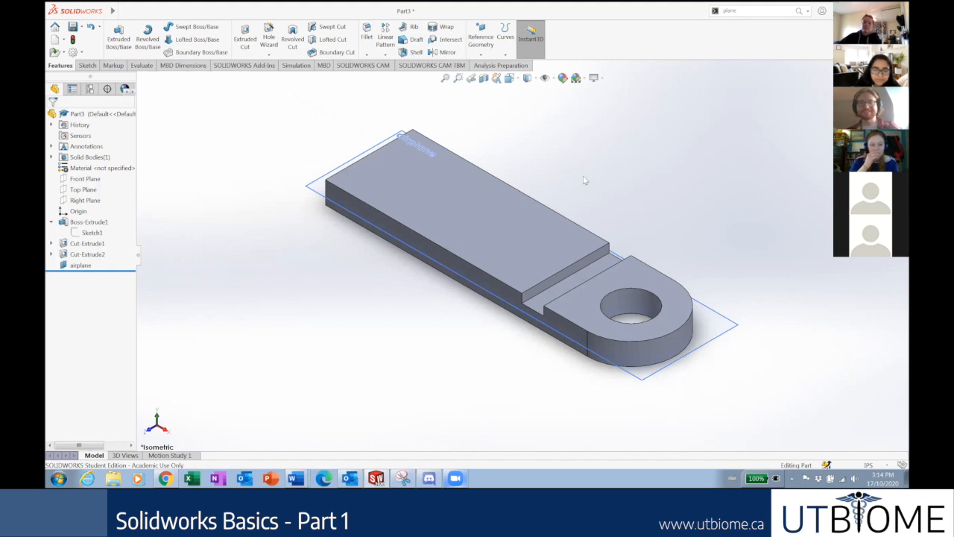
pyautogui.scroll(3, 570, 176)
pyautogui.scroll(-5, 603, 173)
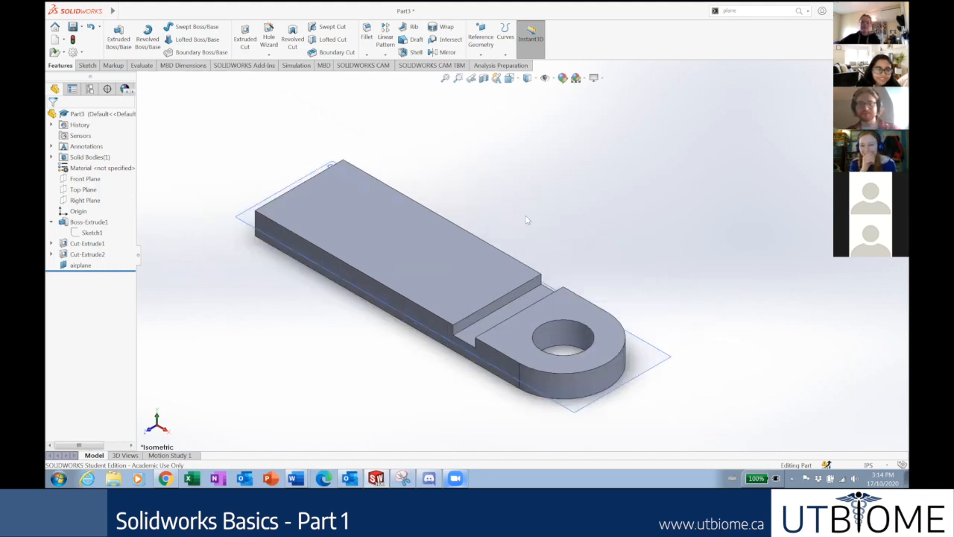
pyautogui.scroll(2, 504, 381)
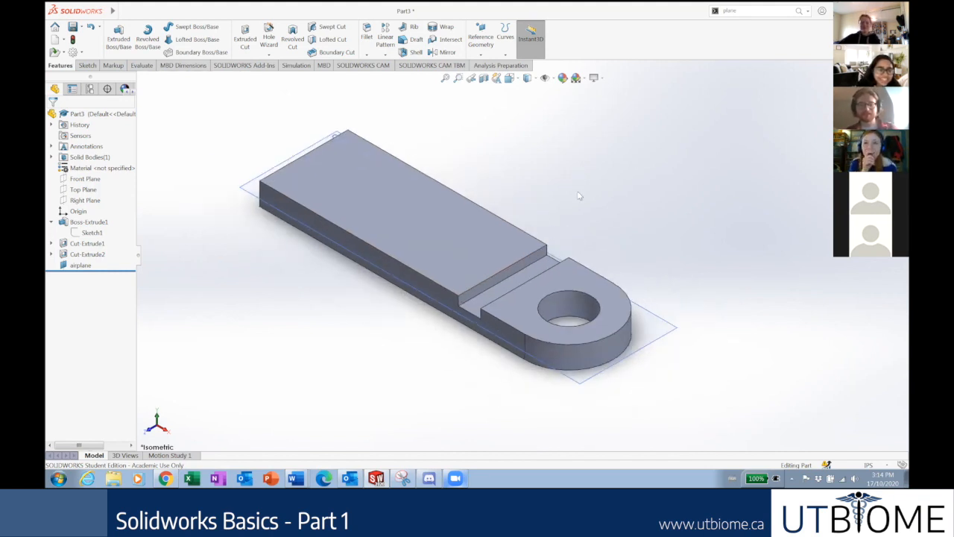
pyautogui.scroll(2, 589, 190)
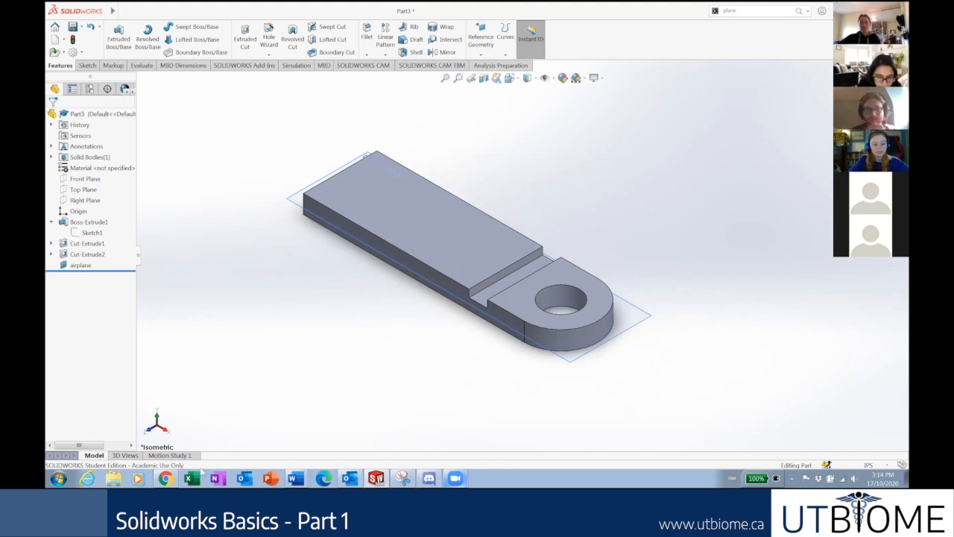
# Bring up the tutorial deck and review the Cut and Create a Reference Plane slides.
pyautogui.click(172, 477)
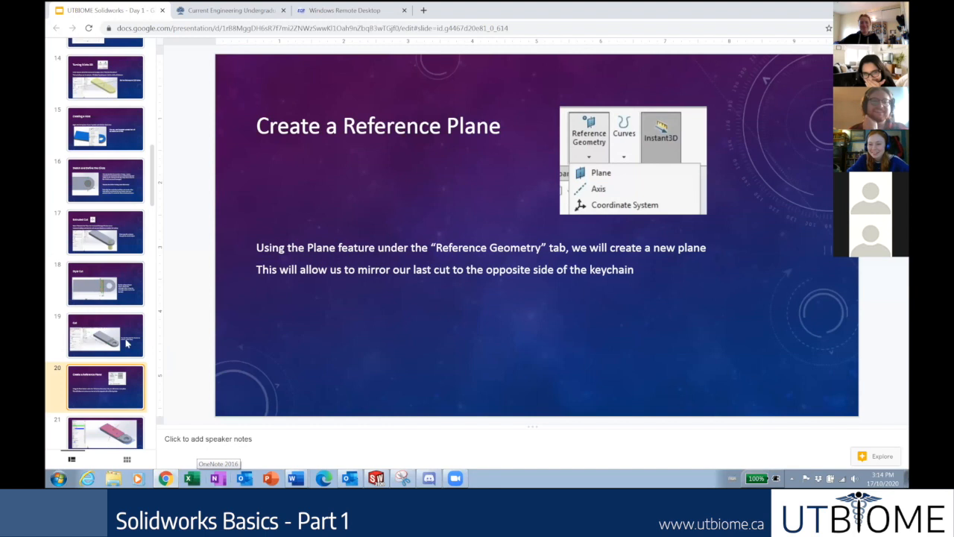
pyautogui.click(98, 338)
pyautogui.press('Down')
pyautogui.scroll(-1, 111, 328)
pyautogui.scroll(-2, 124, 336)
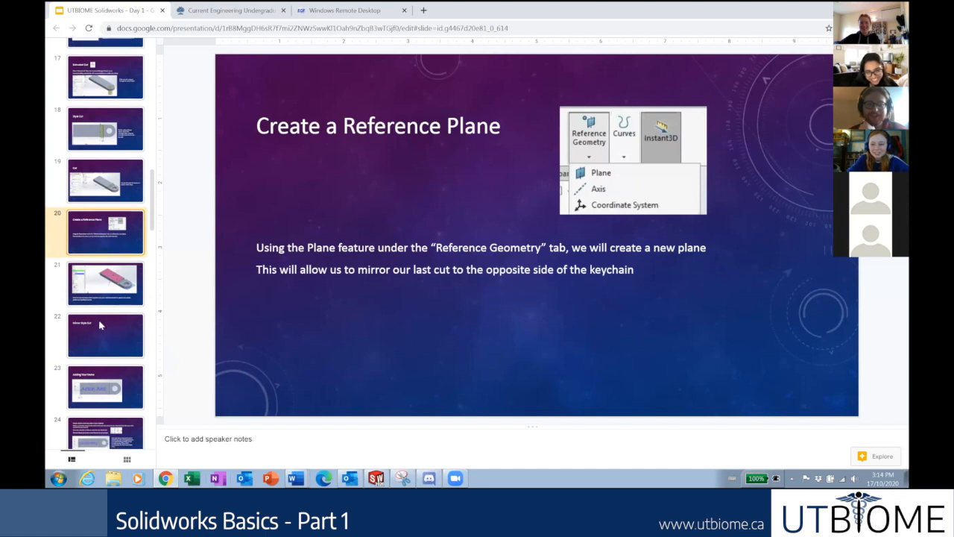
pyautogui.scroll(2, 100, 325)
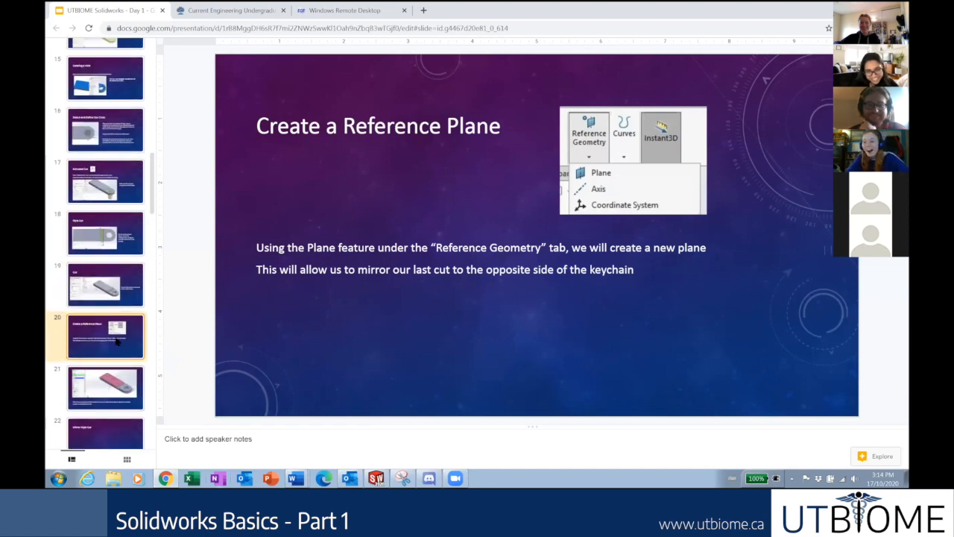
pyautogui.click(105, 380)
pyautogui.click(108, 357)
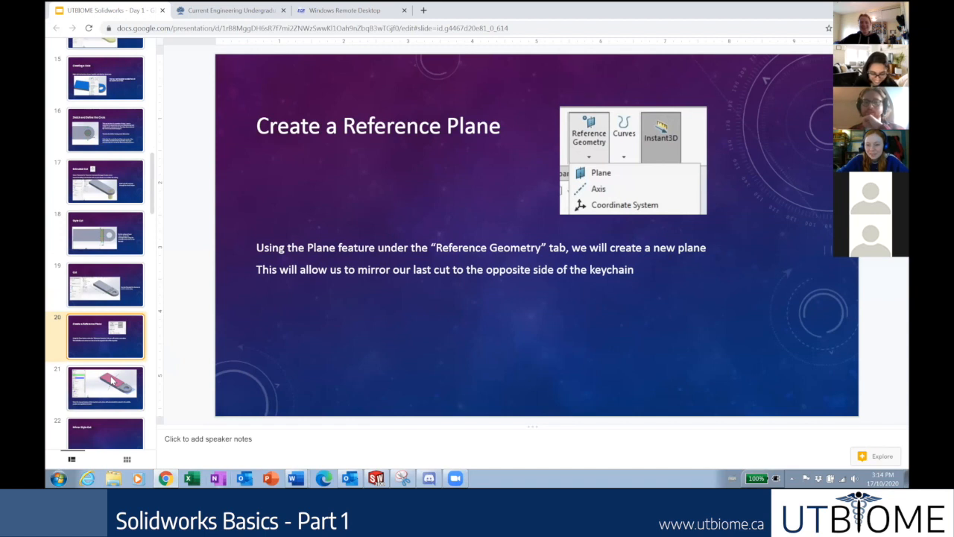
# Move through the mid-plane, Adding Your Name and Mirror Style Cut slides, then return to SOLIDWORKS.
pyautogui.click(112, 381)
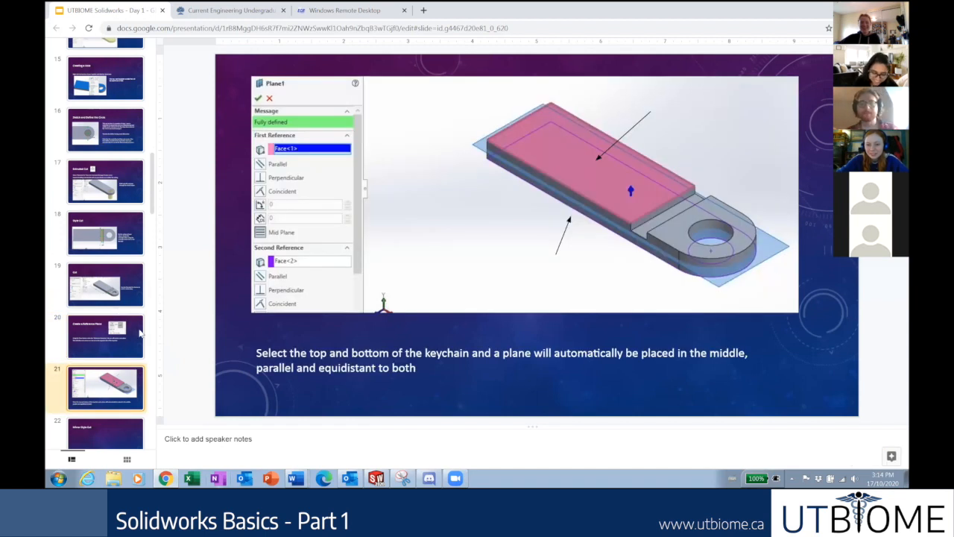
pyautogui.scroll(-4, 130, 339)
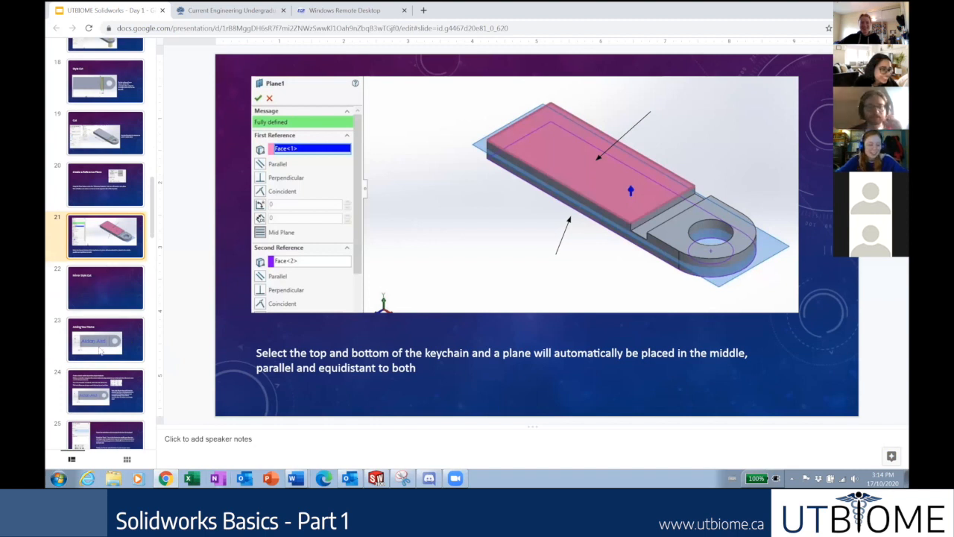
pyautogui.click(102, 347)
pyautogui.click(102, 306)
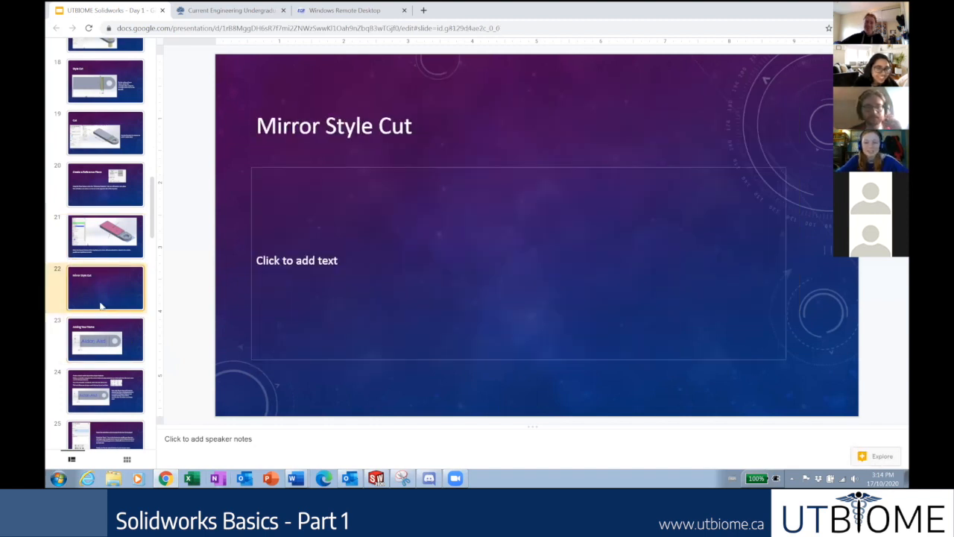
pyautogui.click(104, 243)
pyautogui.click(114, 273)
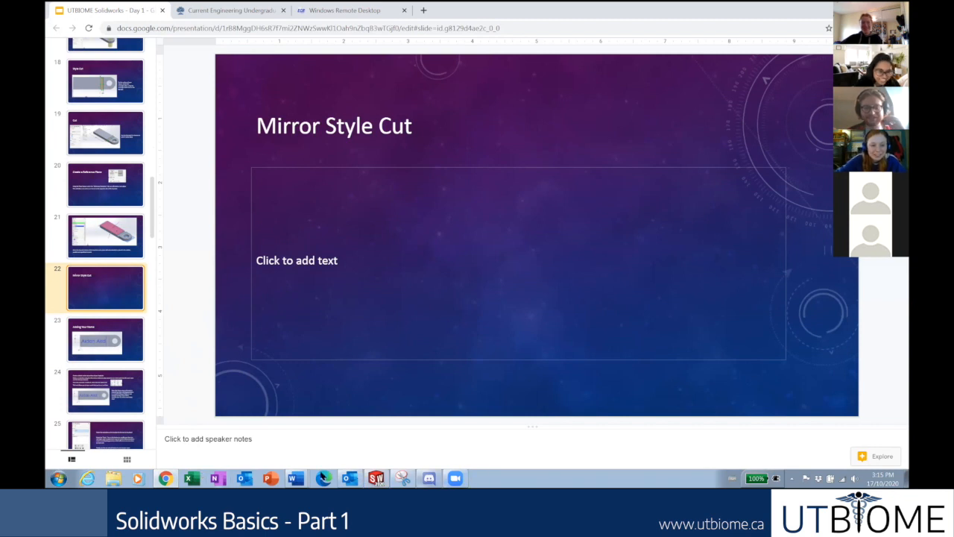
pyautogui.click(375, 477)
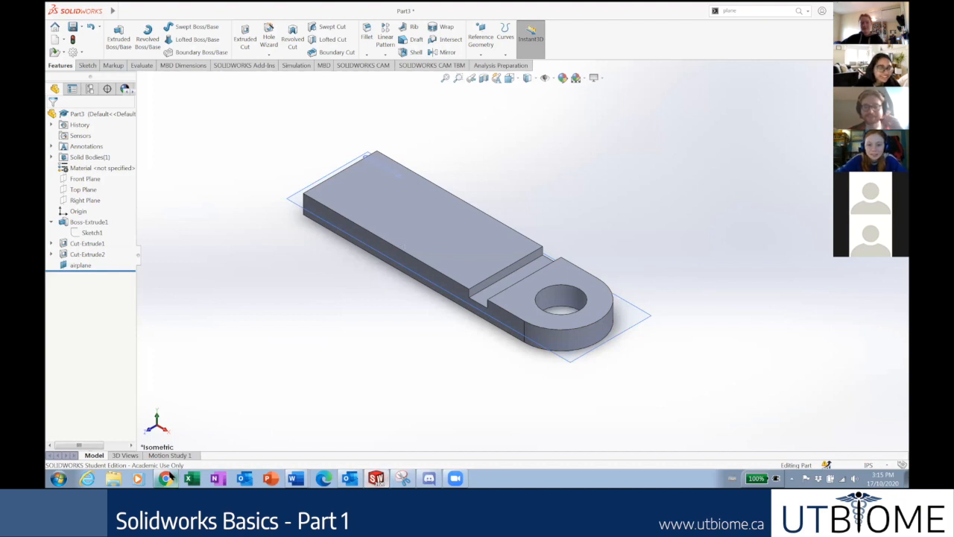
pyautogui.click(165, 478)
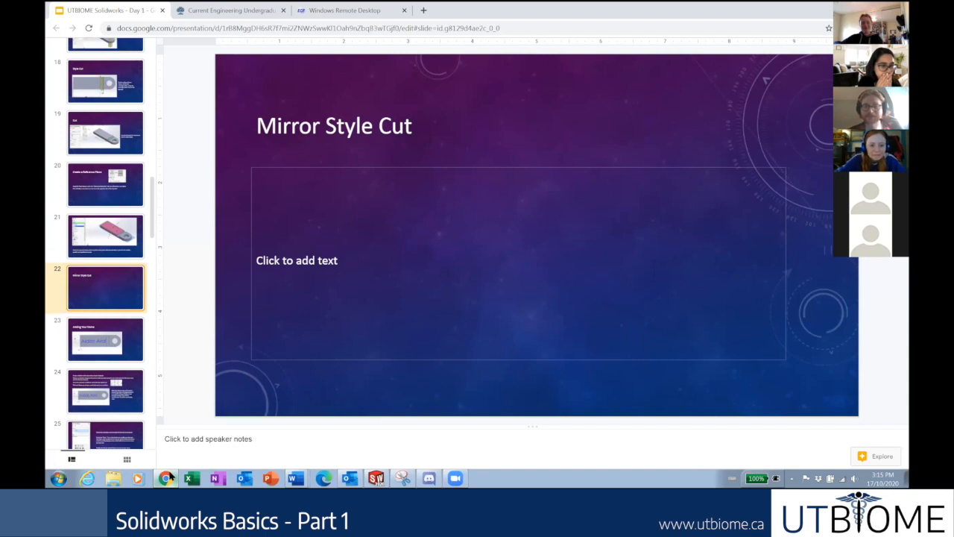
pyautogui.click(165, 478)
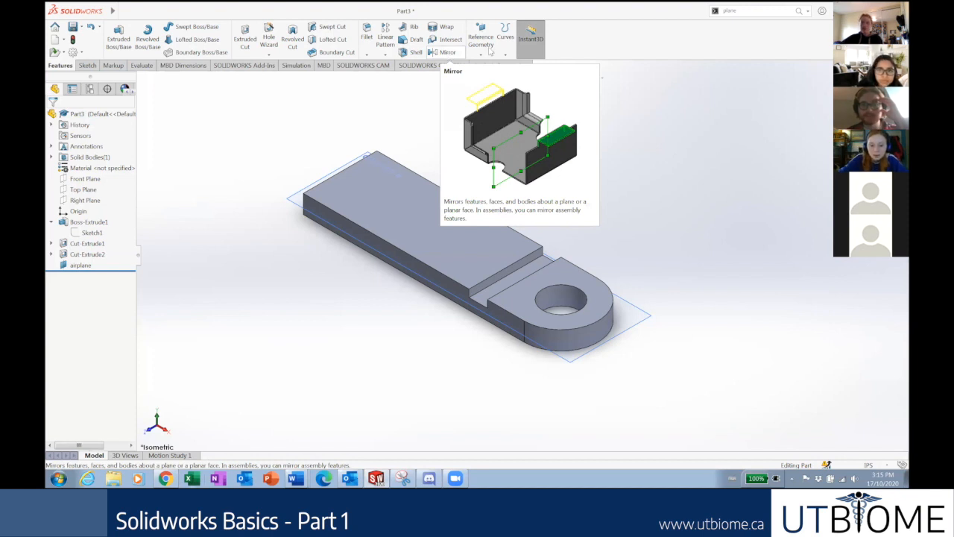
# Start a Mirror feature from the 'mir' command search.
pyautogui.click(748, 11)
pyautogui.write('mirror')
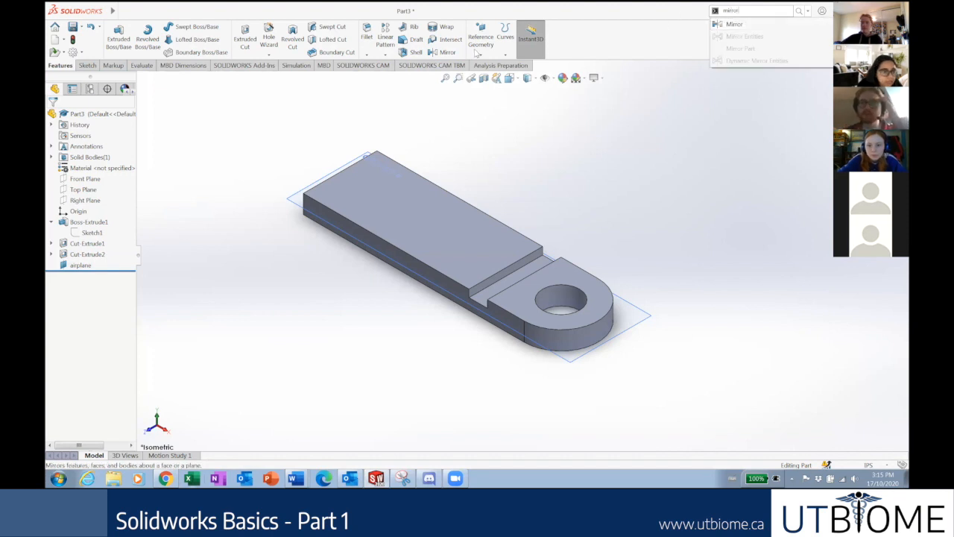
pyautogui.click(446, 53)
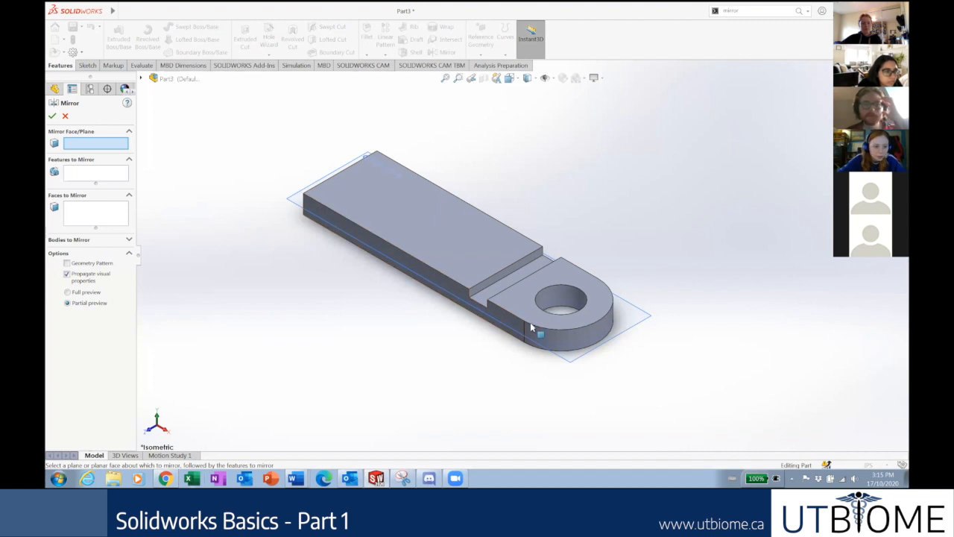
pyautogui.scroll(2, 538, 336)
pyautogui.scroll(-1, 533, 306)
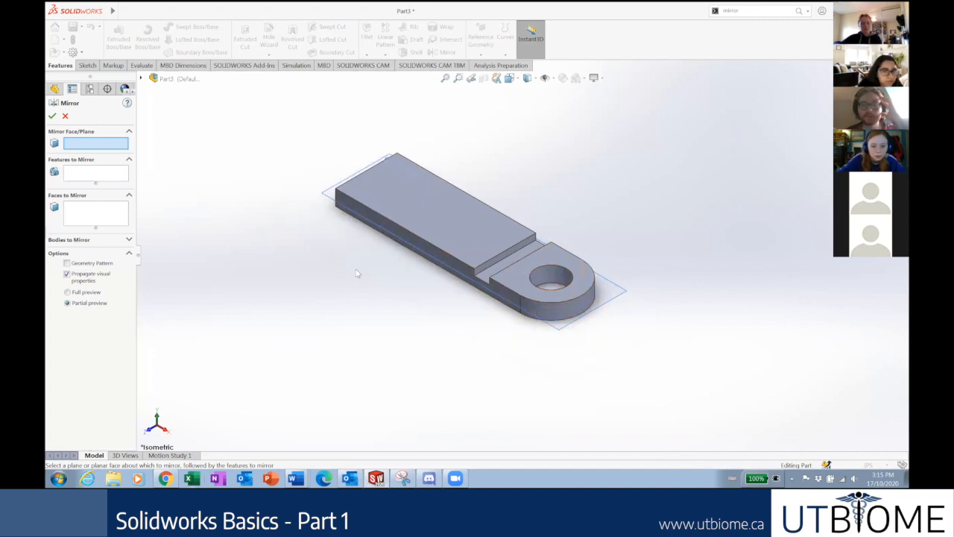
pyautogui.moveTo(357, 274); pyautogui.dragTo(367, 255, button='middle')
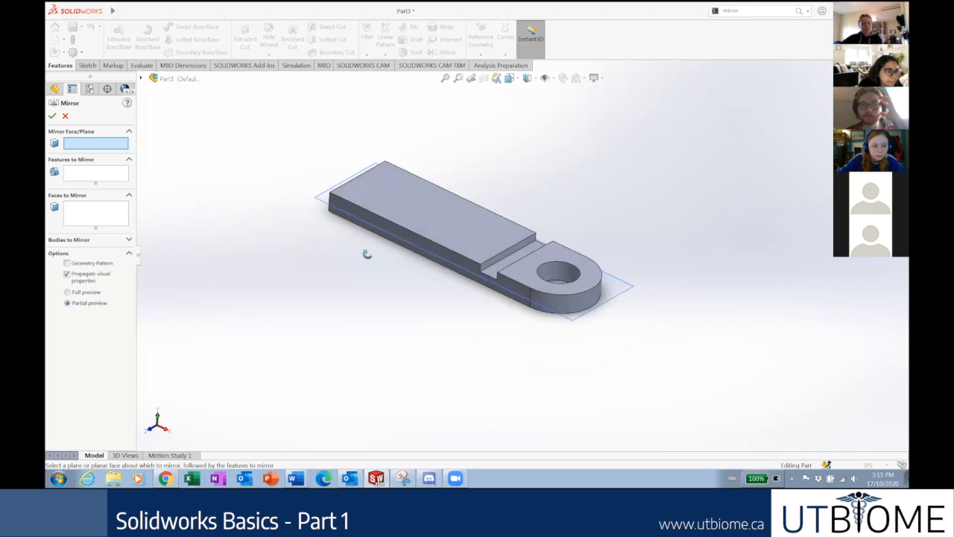
# Choose Boss-Extrude1 as the feature to mirror and Top Plane as the mirror plane.
pyautogui.click(116, 174)
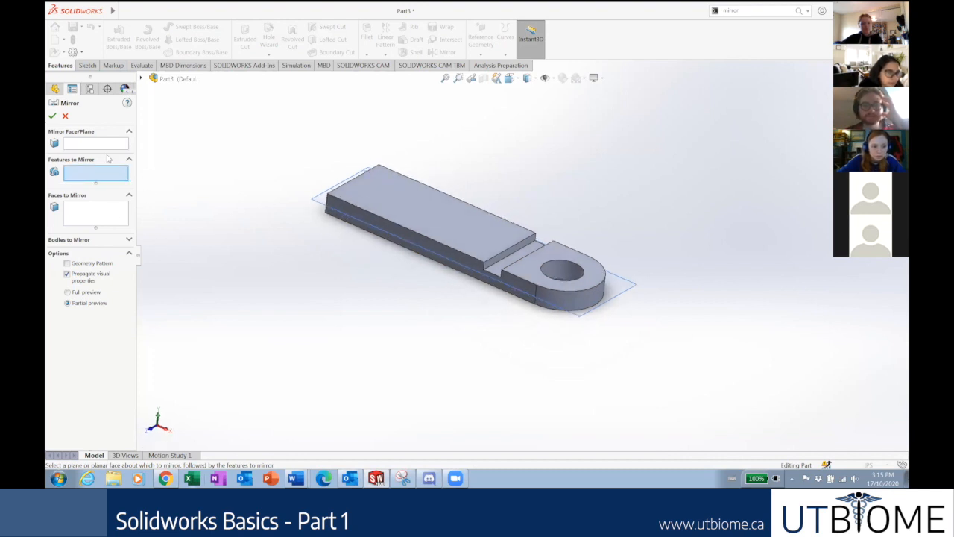
pyautogui.click(431, 238)
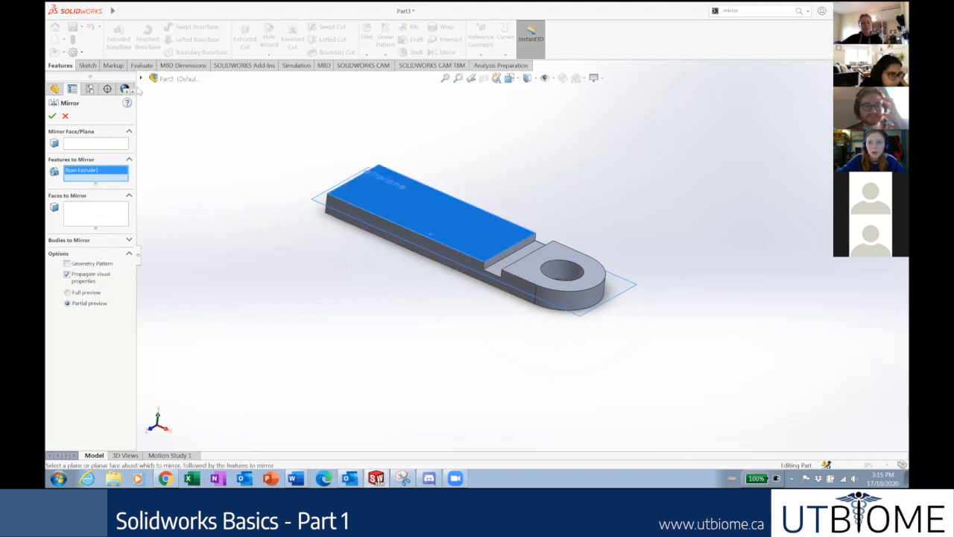
pyautogui.click(141, 78)
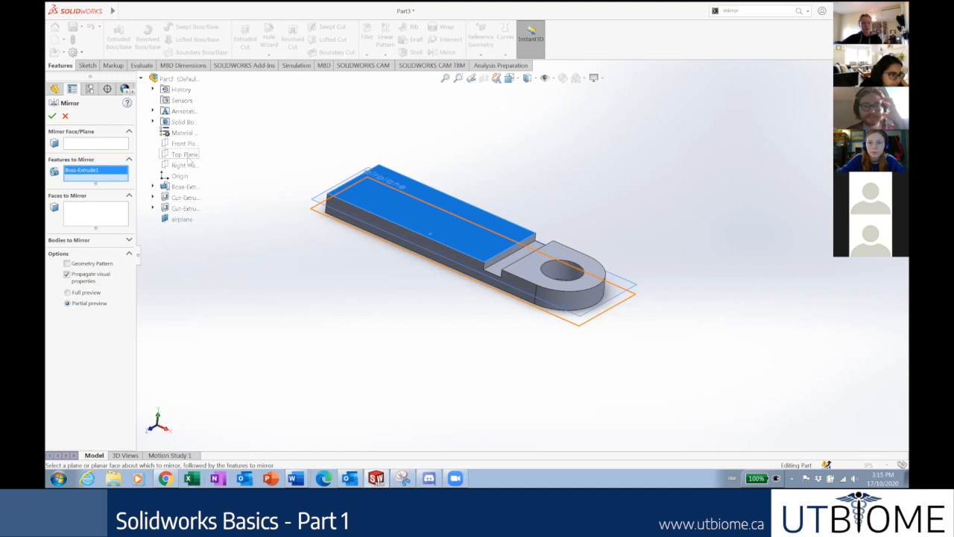
pyautogui.click(112, 144)
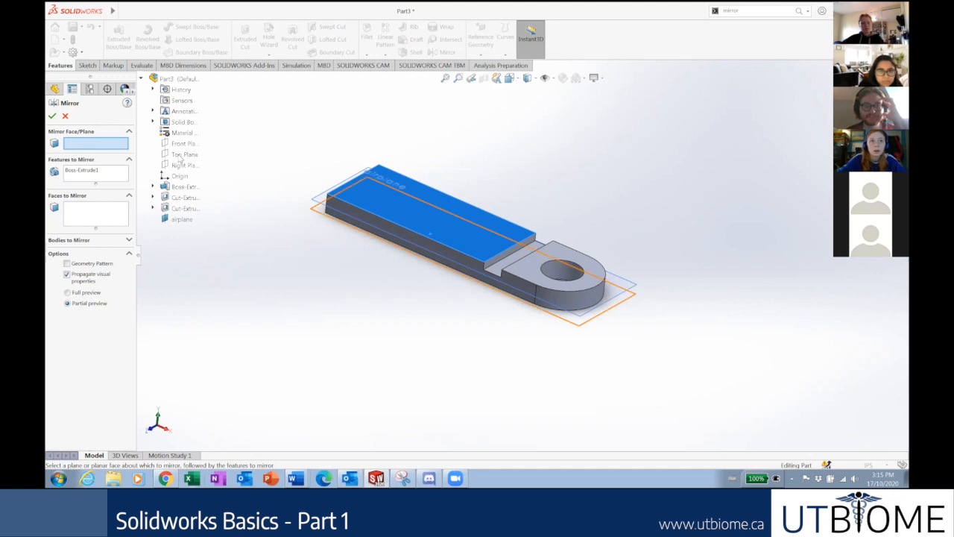
# Remove Boss-Extrude1 and Top Plane from the Mirror selection boxes.
pyautogui.click(179, 155)
pyautogui.moveTo(246, 176); pyautogui.dragTo(366, 182, button='middle')
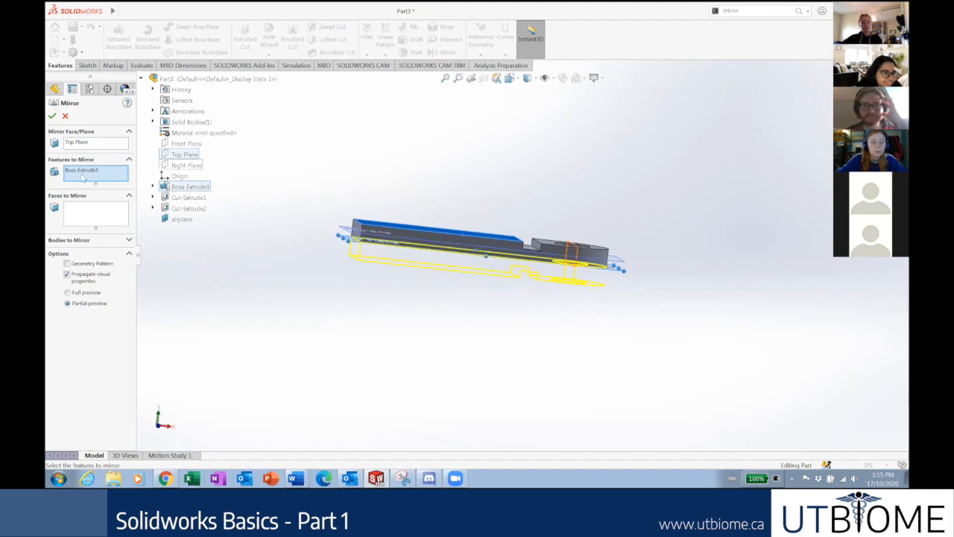
pyautogui.click(79, 170)
pyautogui.press('Delete')
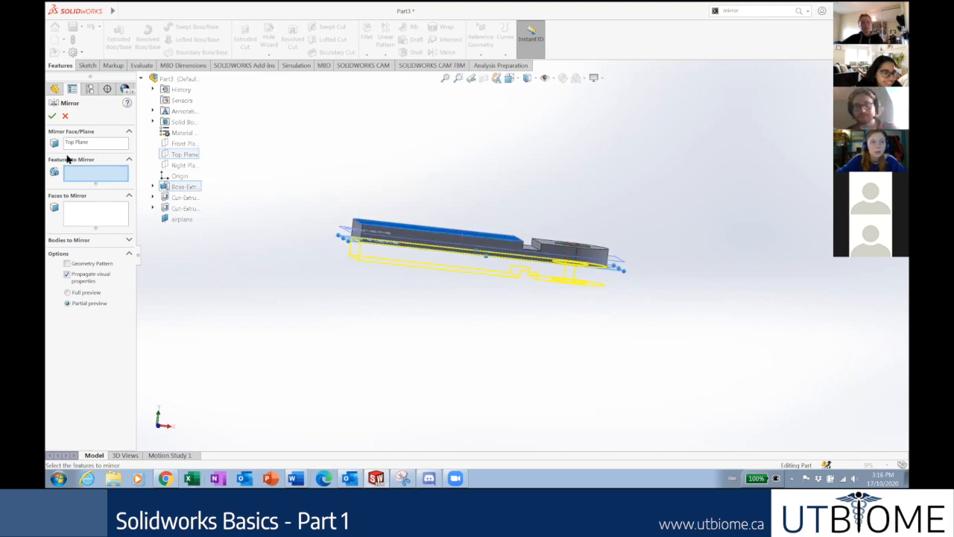
pyautogui.click(74, 142)
pyautogui.press('Delete')
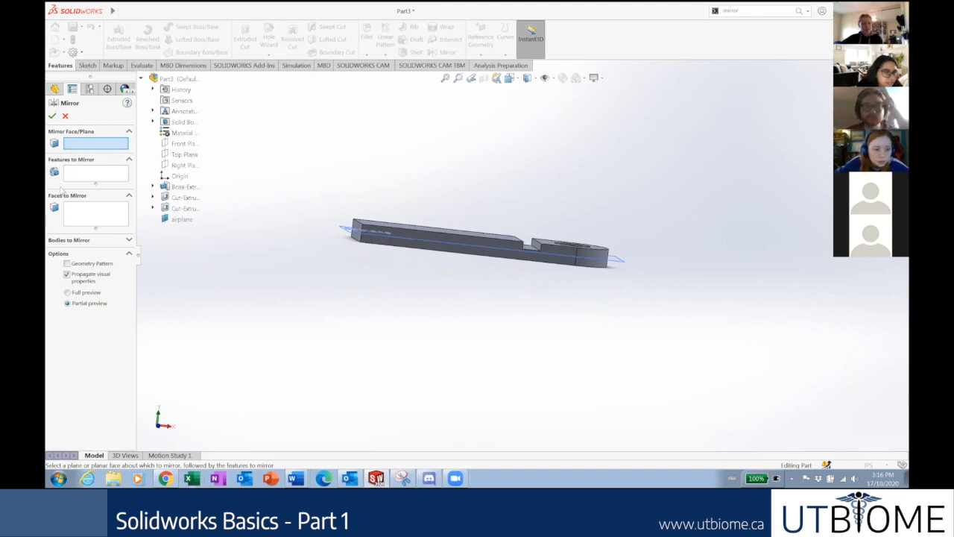
# Pick 'airplane' from the flyout tree as the Mirror Face/Plane.
pyautogui.click(86, 241)
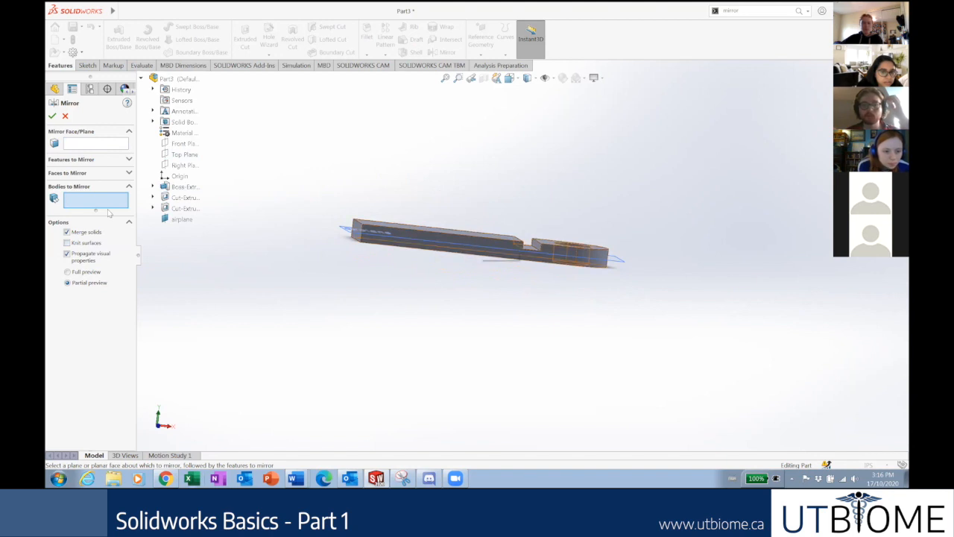
pyautogui.click(82, 187)
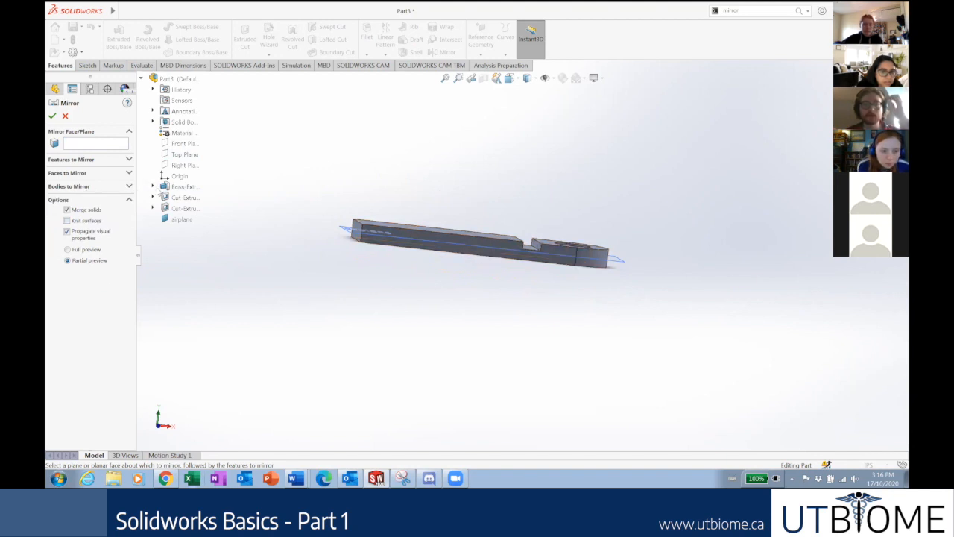
pyautogui.click(79, 145)
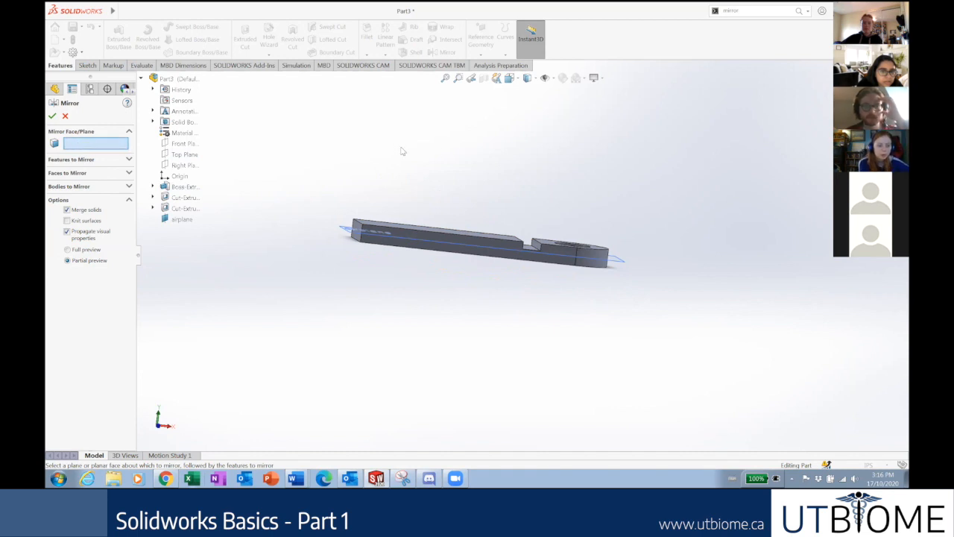
pyautogui.click(182, 220)
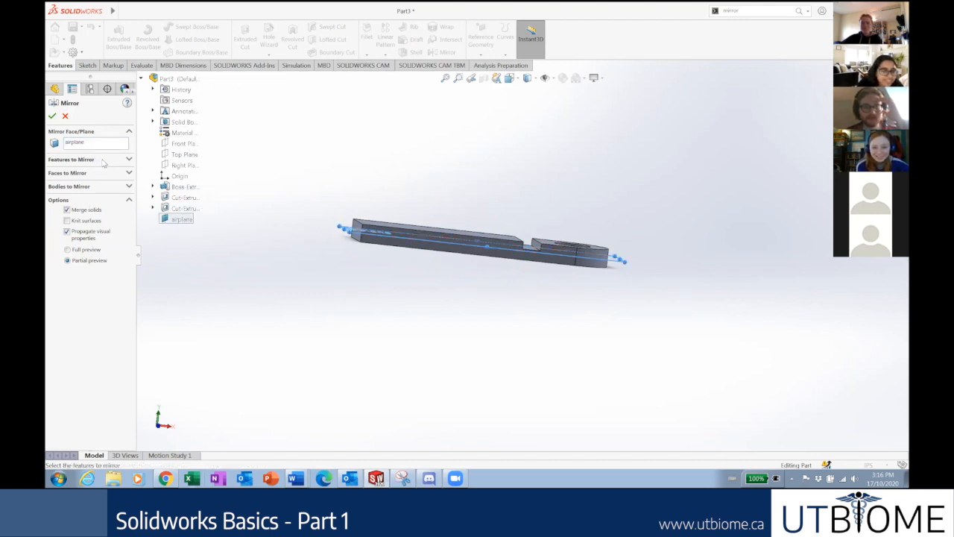
pyautogui.moveTo(436, 126); pyautogui.dragTo(433, 173, button='middle')
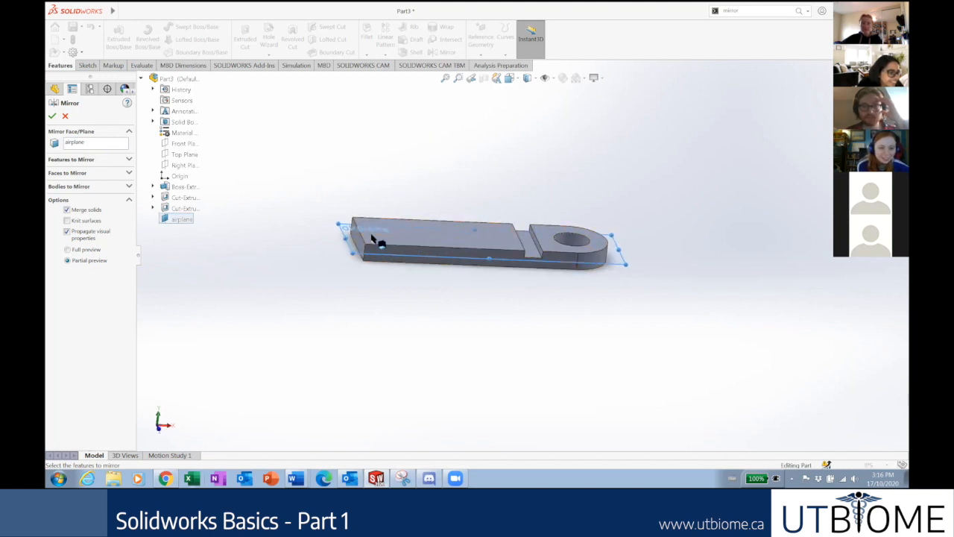
# Activate Features to Mirror, try picking the slot in the graphics area, then clear that pick.
pyautogui.click(79, 160)
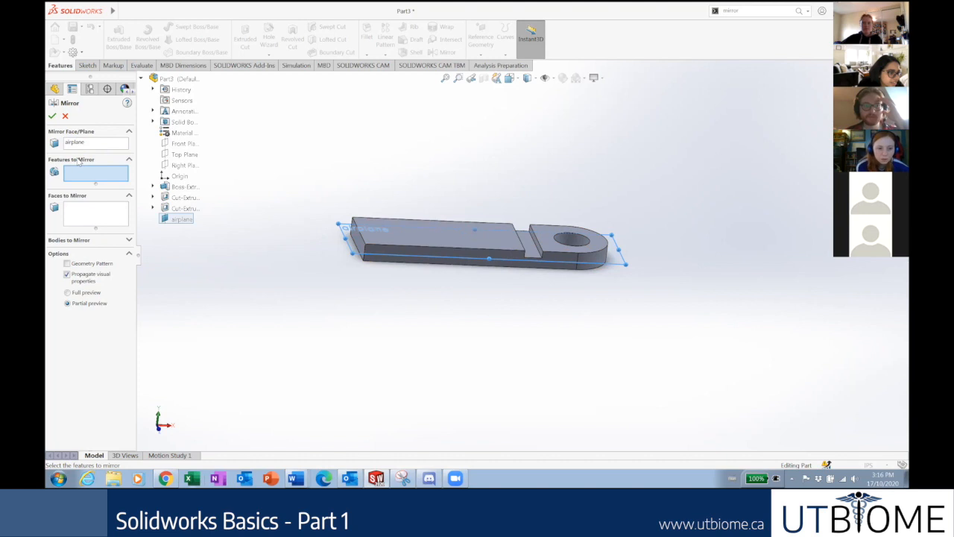
pyautogui.click(89, 196)
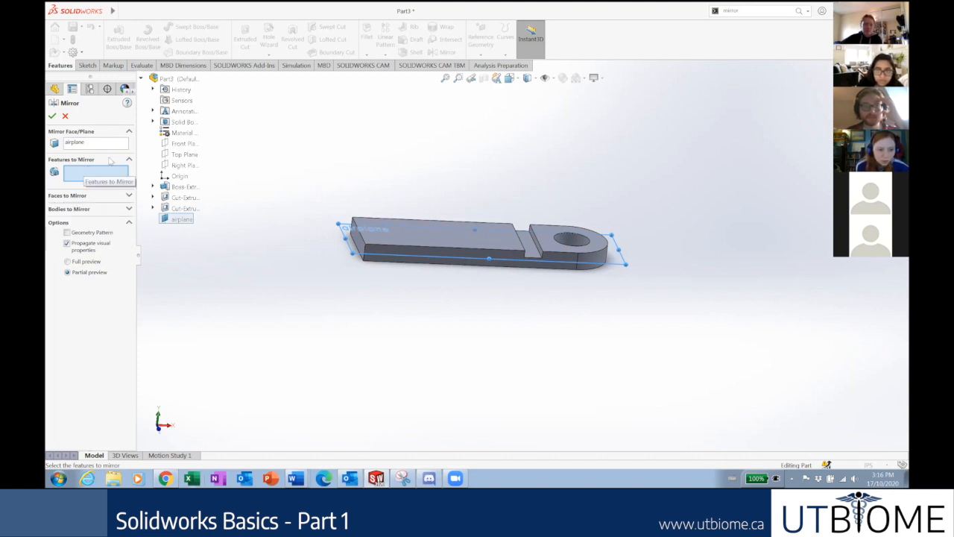
pyautogui.click(141, 78)
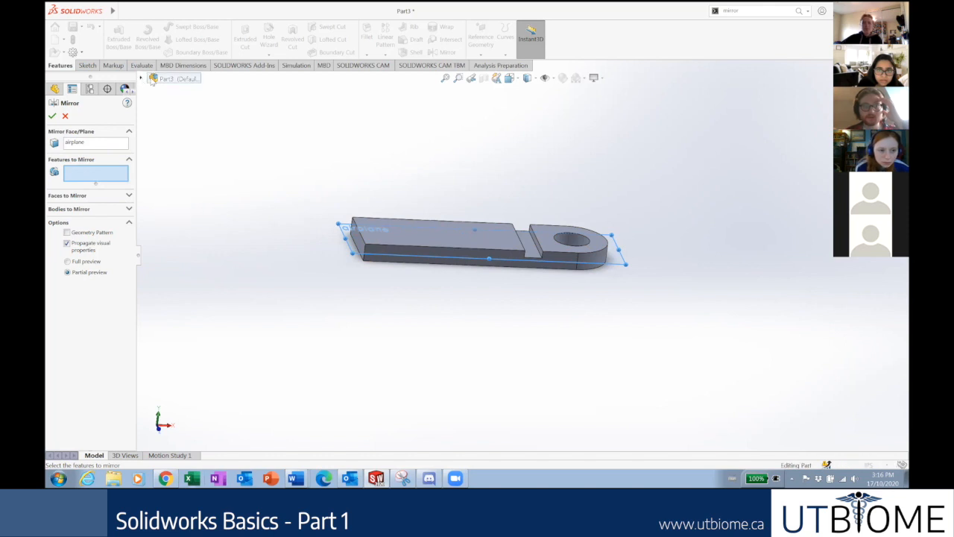
pyautogui.click(534, 251)
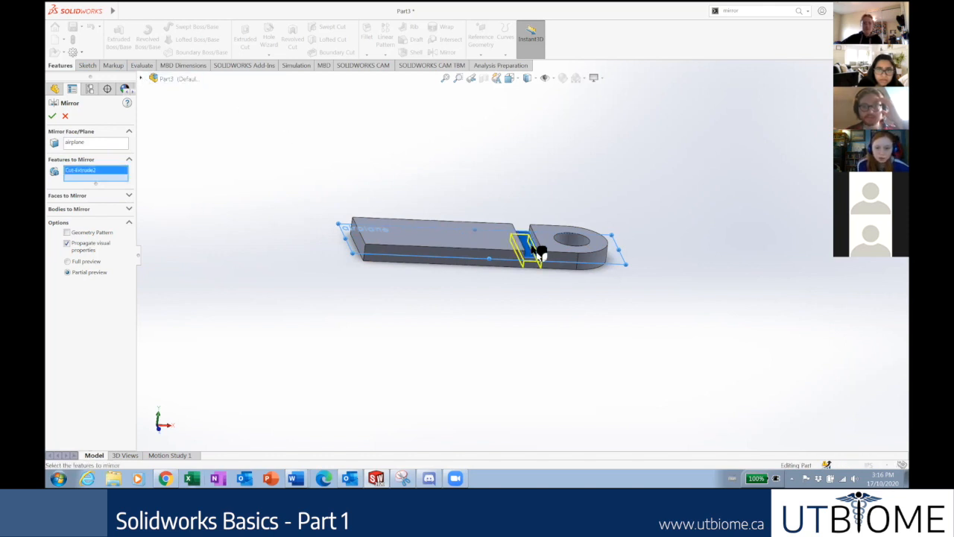
pyautogui.moveTo(512, 152); pyautogui.dragTo(504, 187, button='middle')
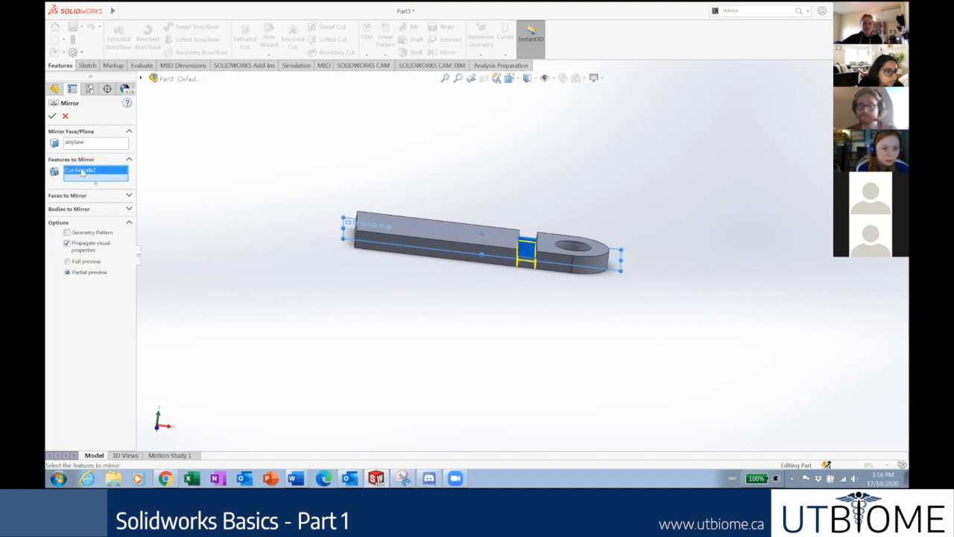
pyautogui.press('Delete')
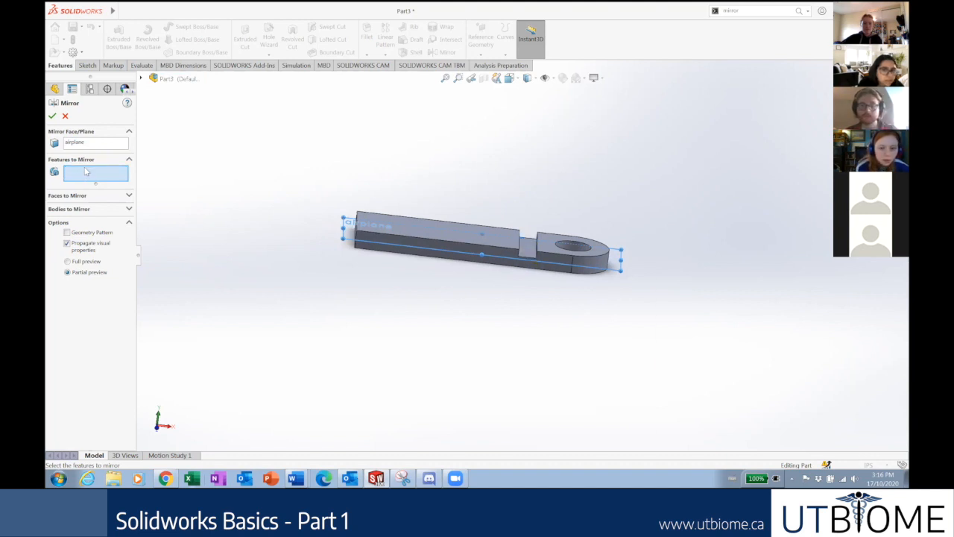
# Add Cut-Extrude2 from the flyout feature tree and orbit to check the mirrored slot preview.
pyautogui.click(141, 78)
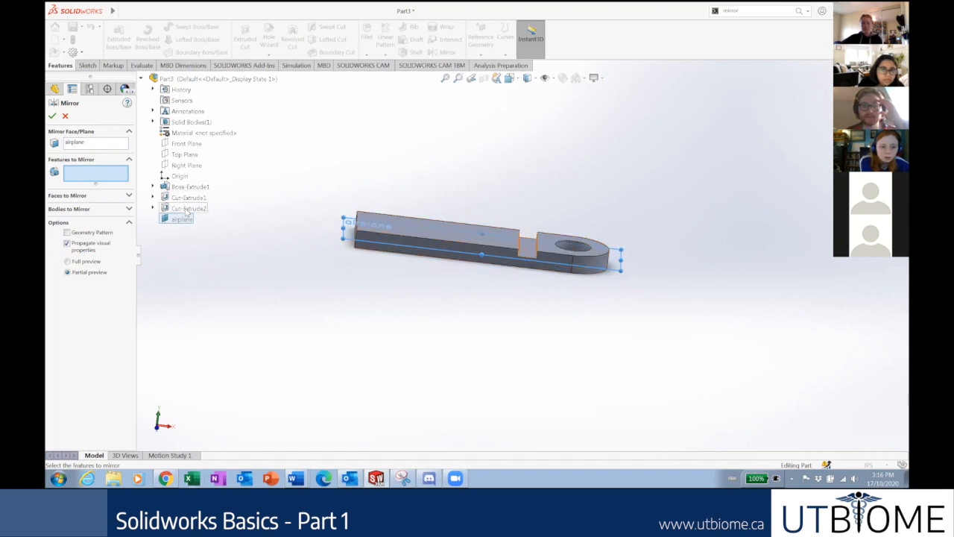
pyautogui.click(187, 209)
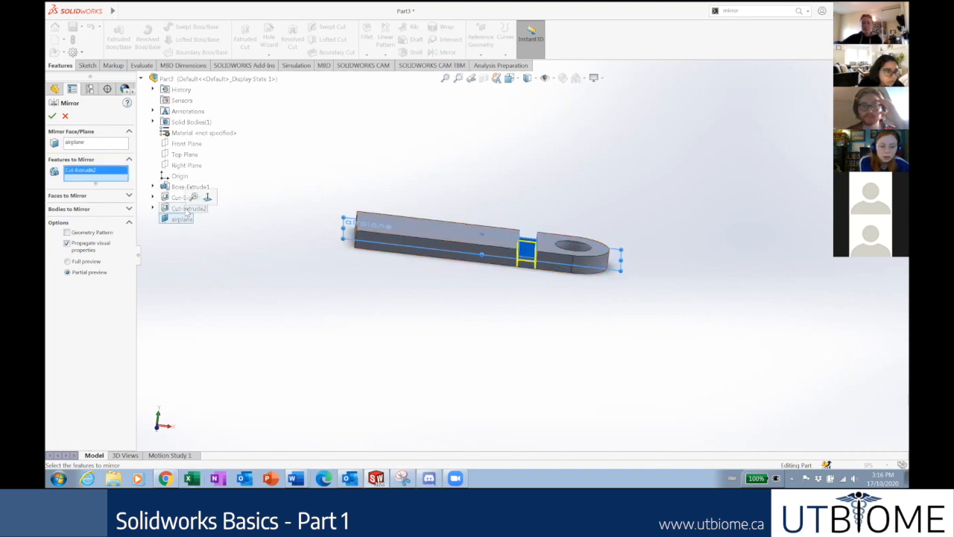
pyautogui.scroll(-3, 548, 260)
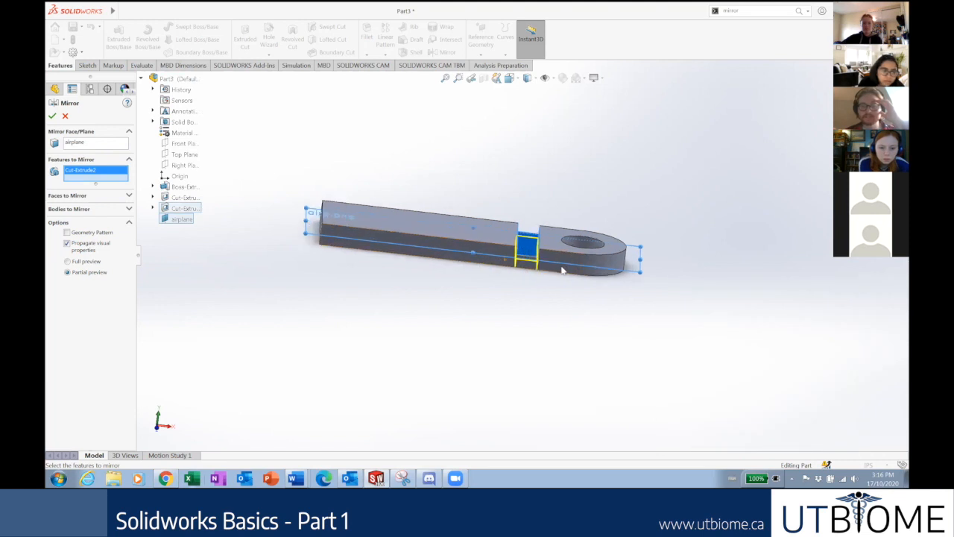
pyautogui.moveTo(559, 240); pyautogui.dragTo(547, 255, button='middle')
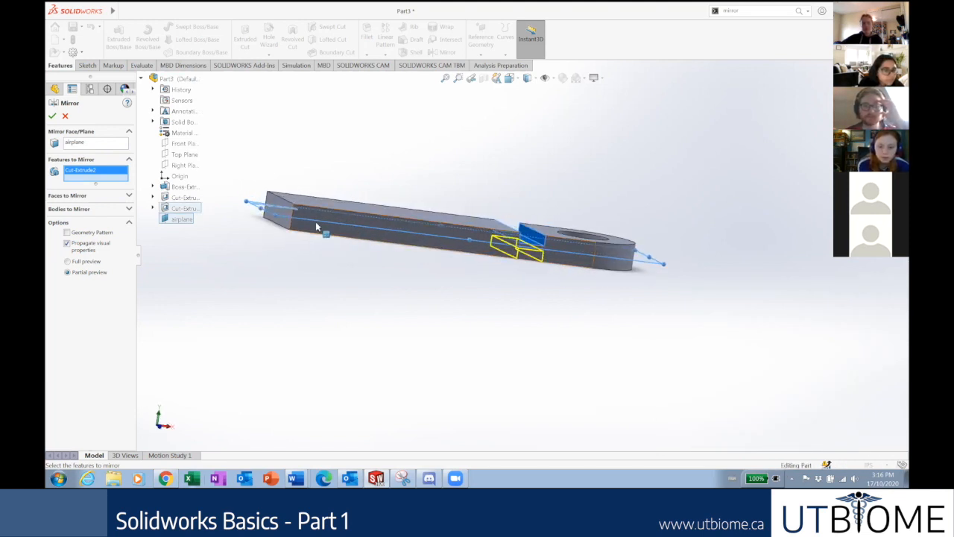
pyautogui.moveTo(474, 228); pyautogui.dragTo(416, 230, button='middle')
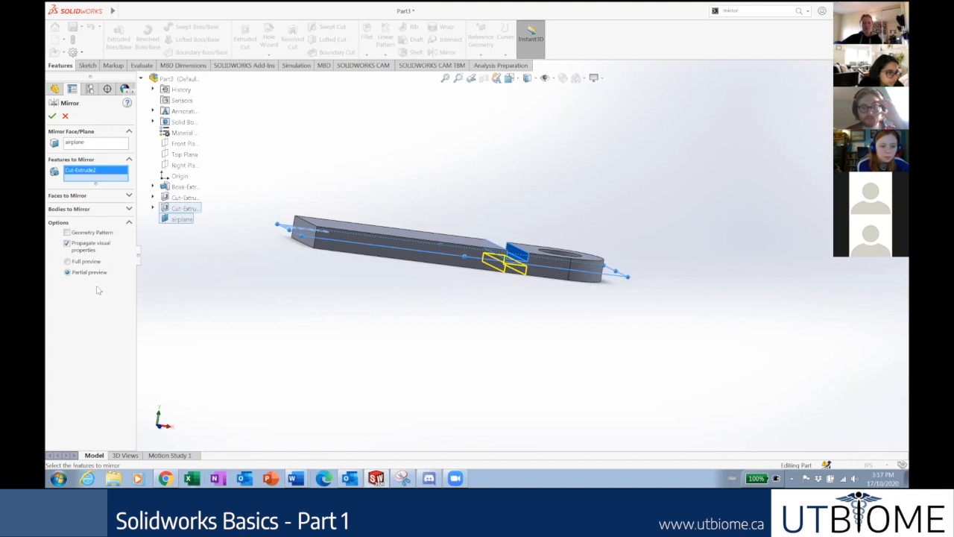
# Compare partial and full mirror previews from side views, then accept the mirror as Mirror1.
pyautogui.click(67, 273)
pyautogui.moveTo(522, 224); pyautogui.dragTo(380, 279, button='middle')
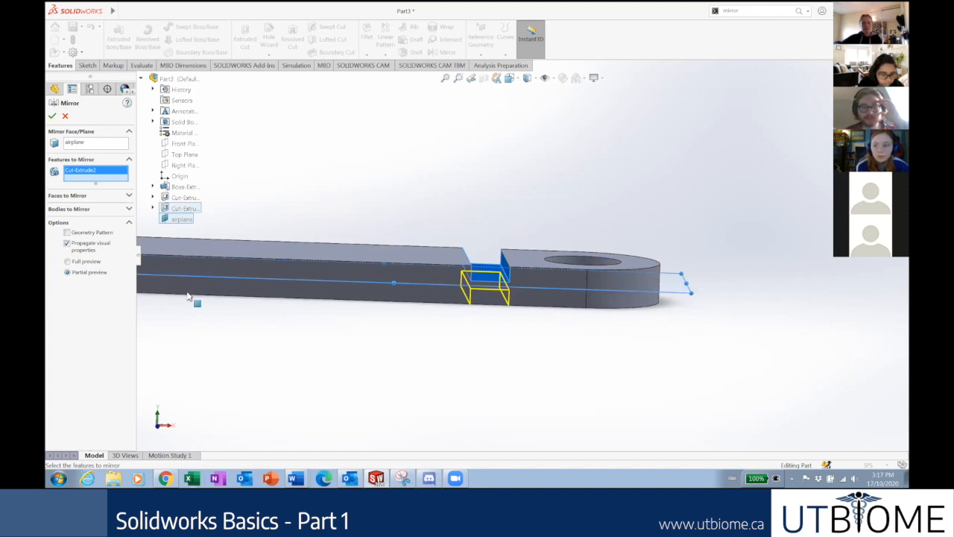
pyautogui.moveTo(504, 314)
pyautogui.mouseDown(button='middle')
pyautogui.moveTo(487, 308)
pyautogui.moveTo(490, 293)
pyautogui.moveTo(498, 319)
pyautogui.moveTo(494, 298)
pyautogui.mouseUp(button='middle')
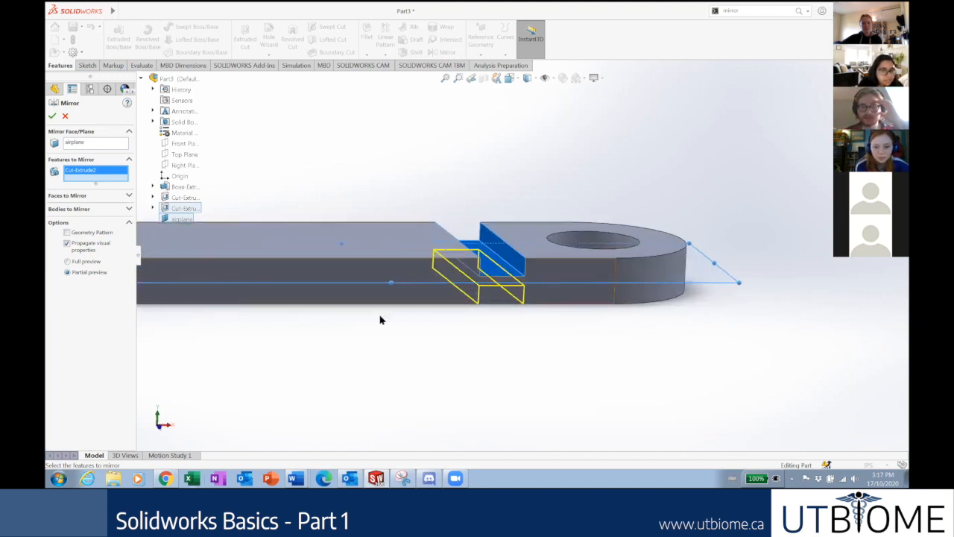
pyautogui.click(67, 261)
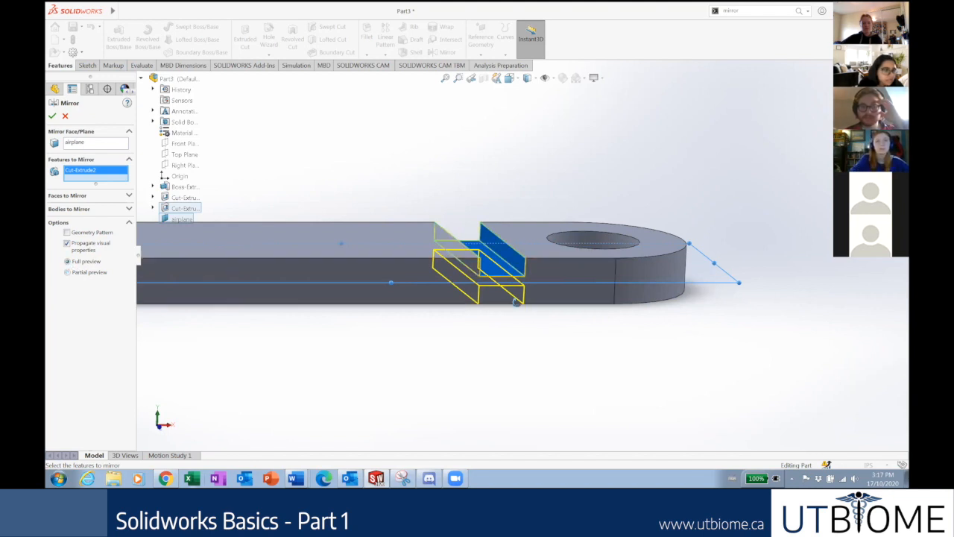
pyautogui.moveTo(511, 266); pyautogui.dragTo(366, 271, button='middle')
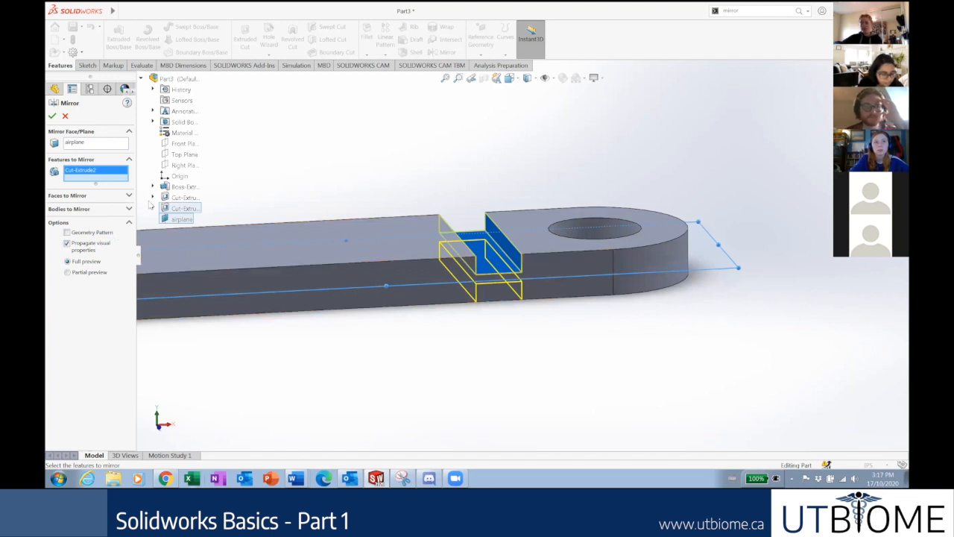
pyautogui.click(80, 224)
pyautogui.click(86, 225)
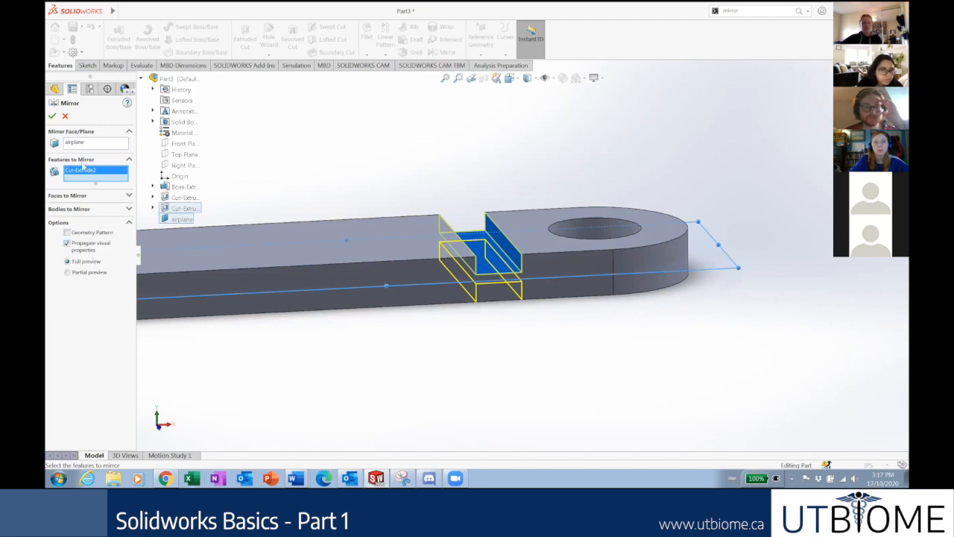
pyautogui.click(53, 117)
# Tilt the part and snap it to the isometric view.
pyautogui.scroll(-3, 447, 287)
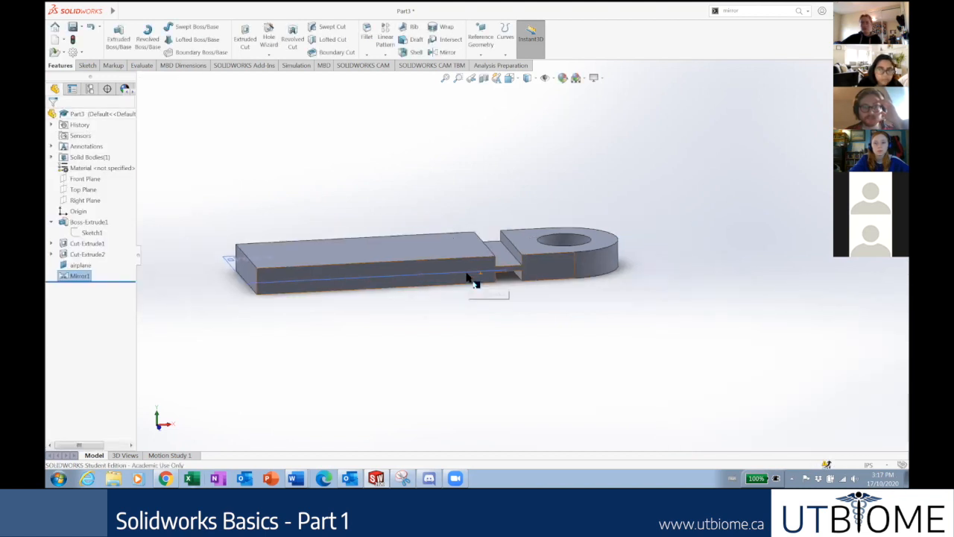
pyautogui.moveTo(455, 224); pyautogui.dragTo(460, 285, button='middle')
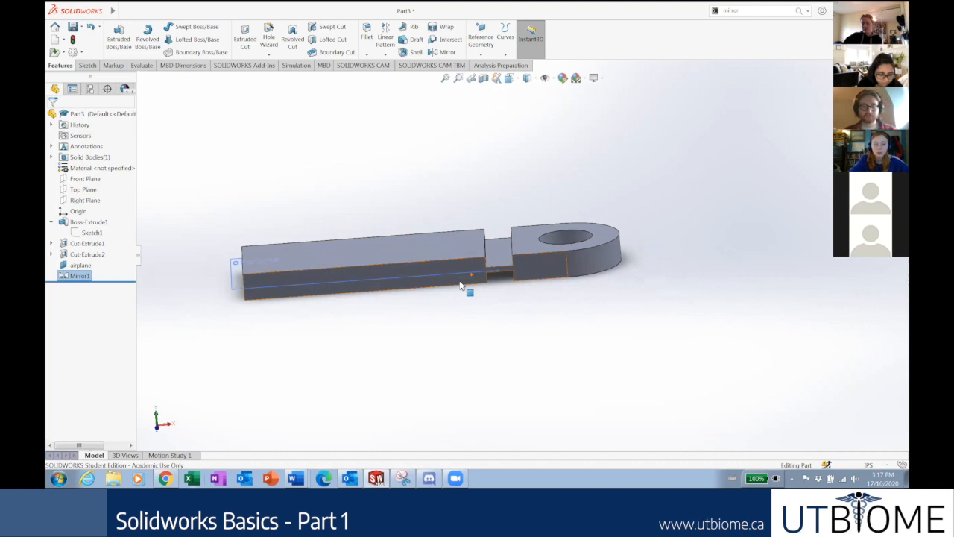
pyautogui.hotkey('ctrl', '7')
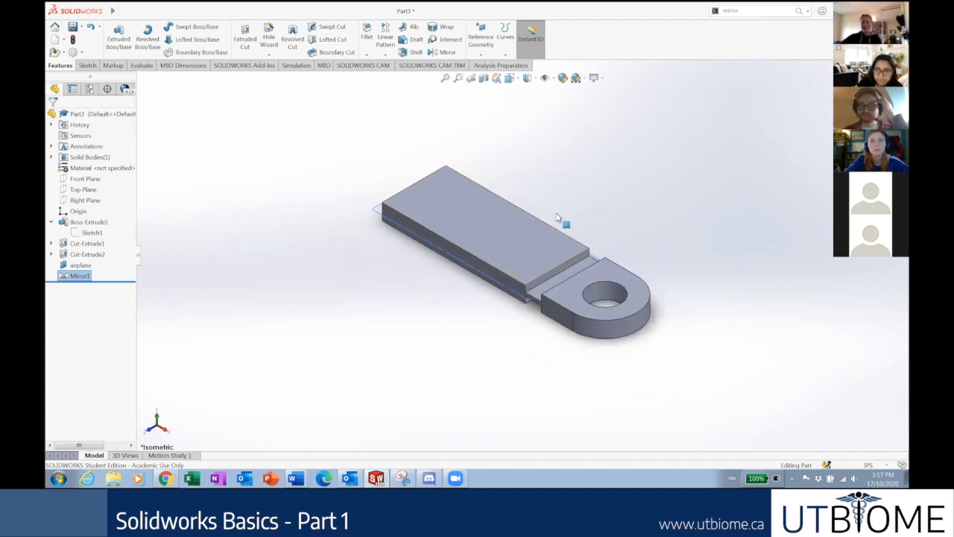
pyautogui.scroll(5, 612, 250)
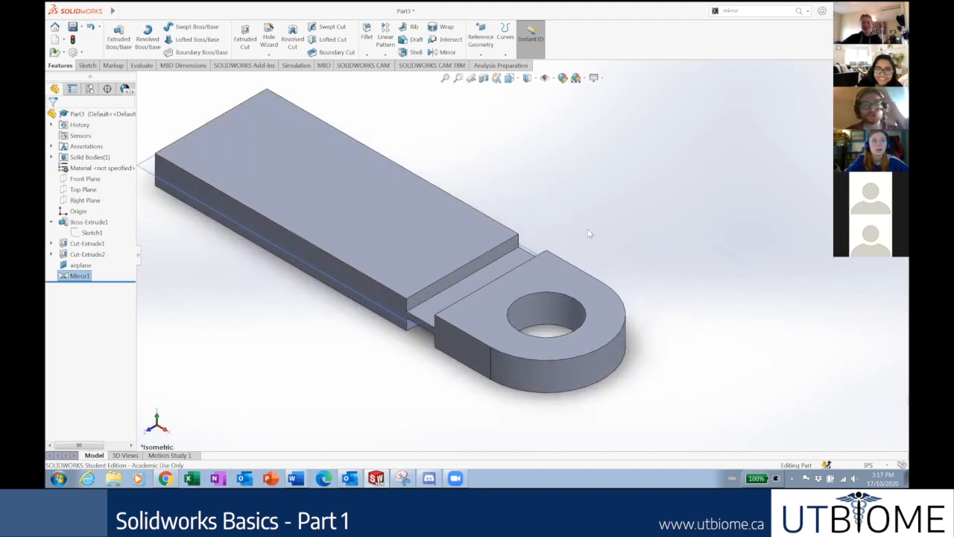
pyautogui.scroll(-5, 465, 220)
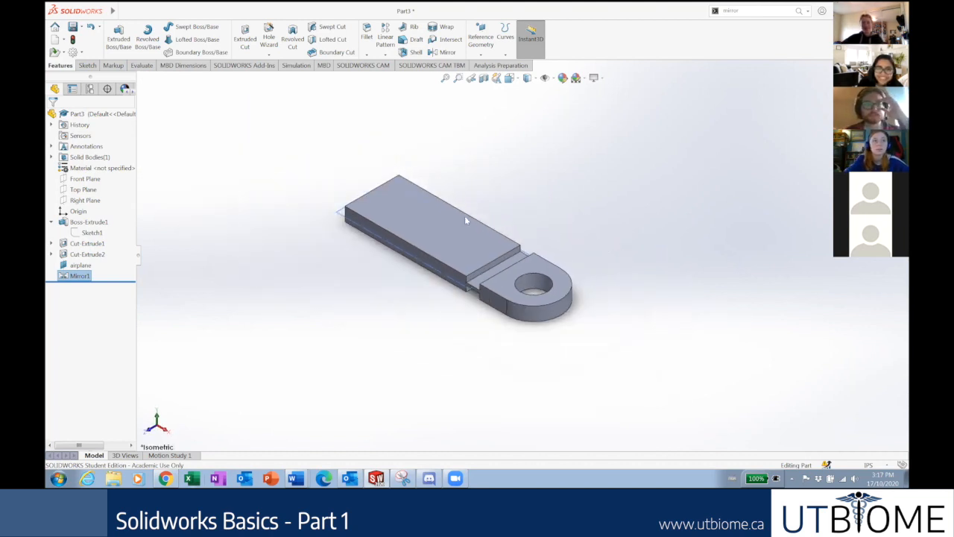
# Delete Mirror1 from the feature tree, confirming the deletion.
pyautogui.click(86, 276)
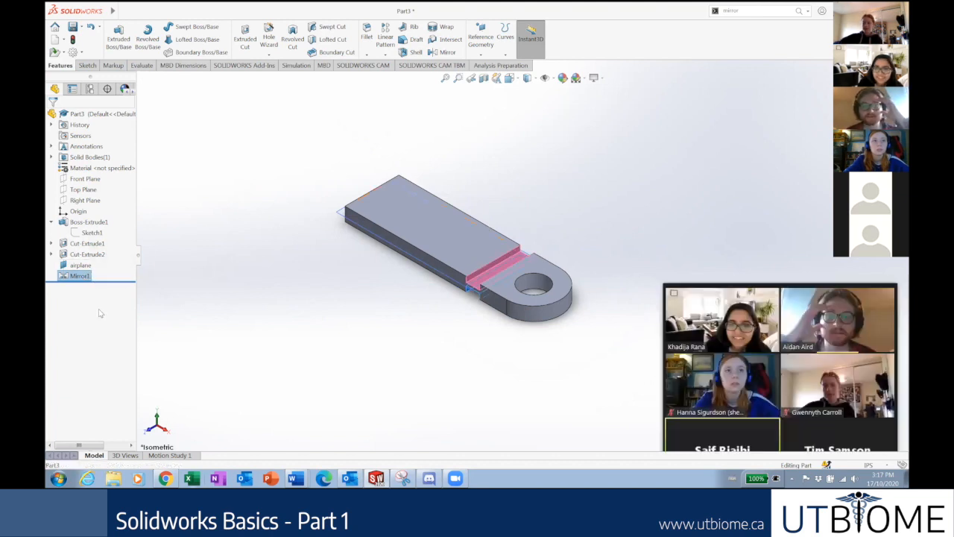
pyautogui.press('Escape')
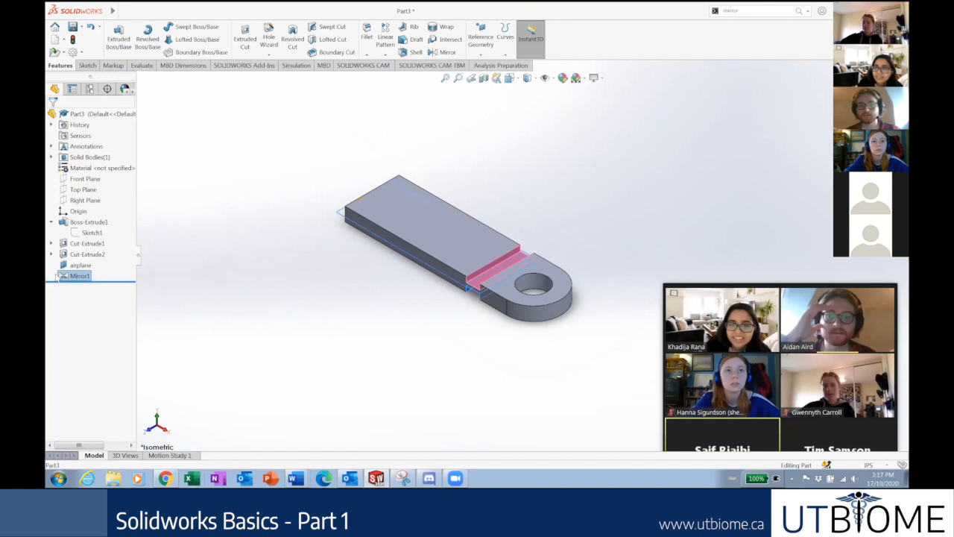
pyautogui.press('Delete')
pyautogui.click(539, 186)
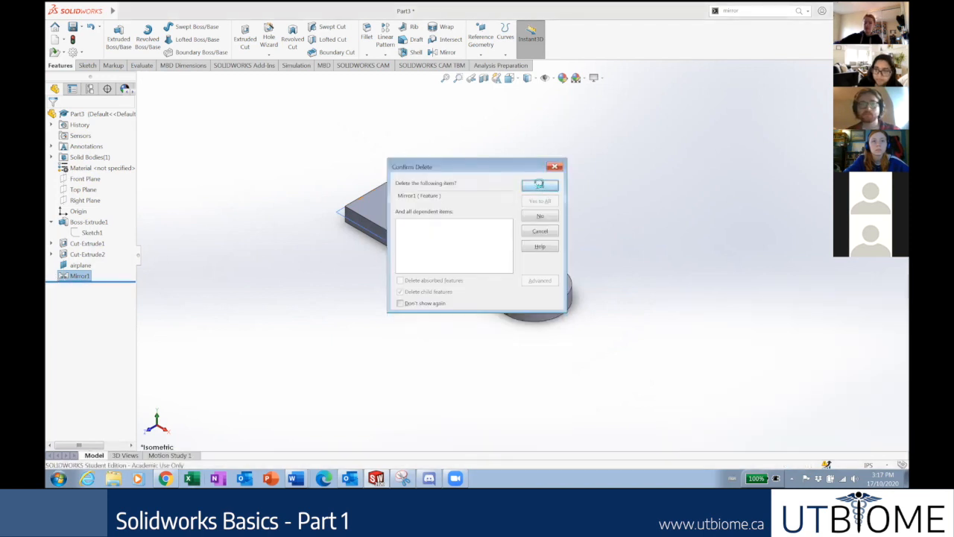
pyautogui.click(767, 15)
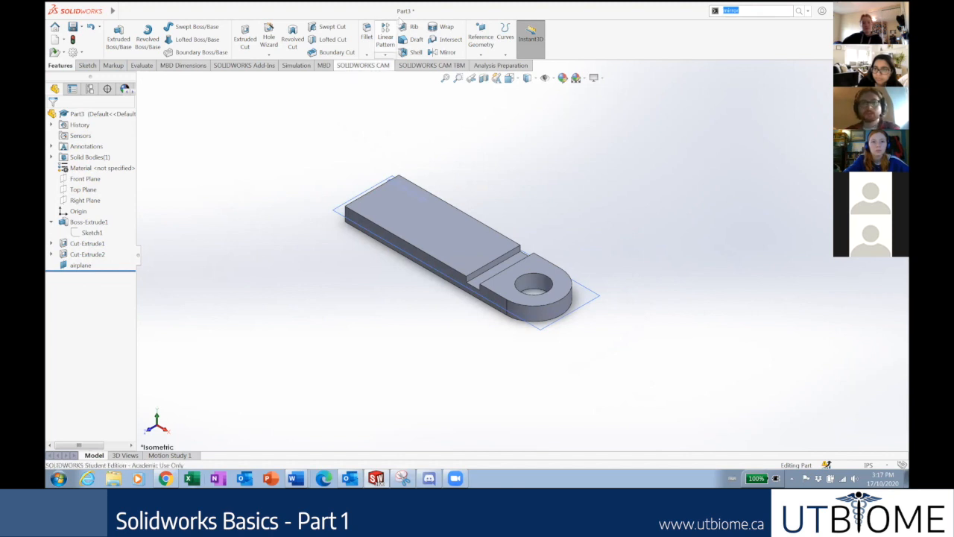
# Create Mirror2, mirroring Cut-Extrude2 across the airplane plane.
pyautogui.click(442, 54)
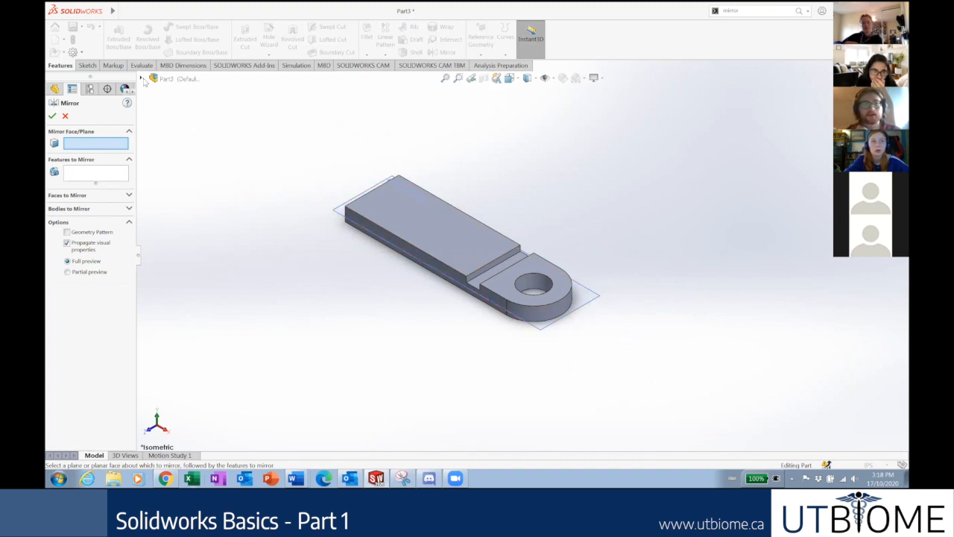
pyautogui.click(141, 80)
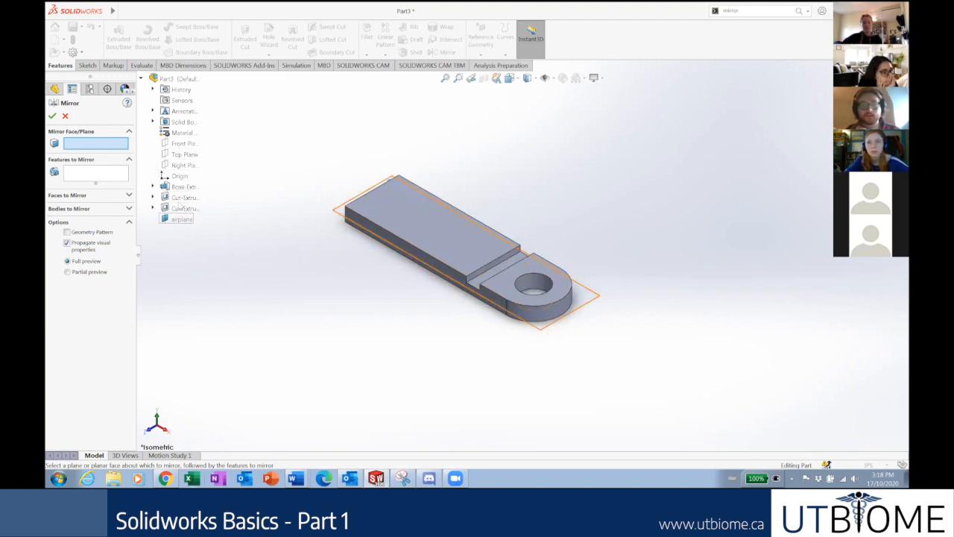
pyautogui.click(180, 219)
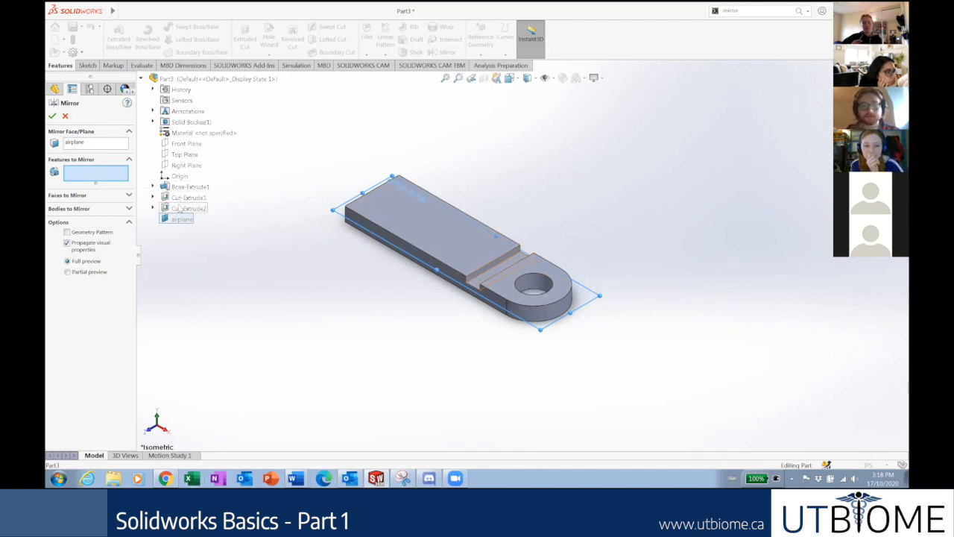
pyautogui.click(182, 209)
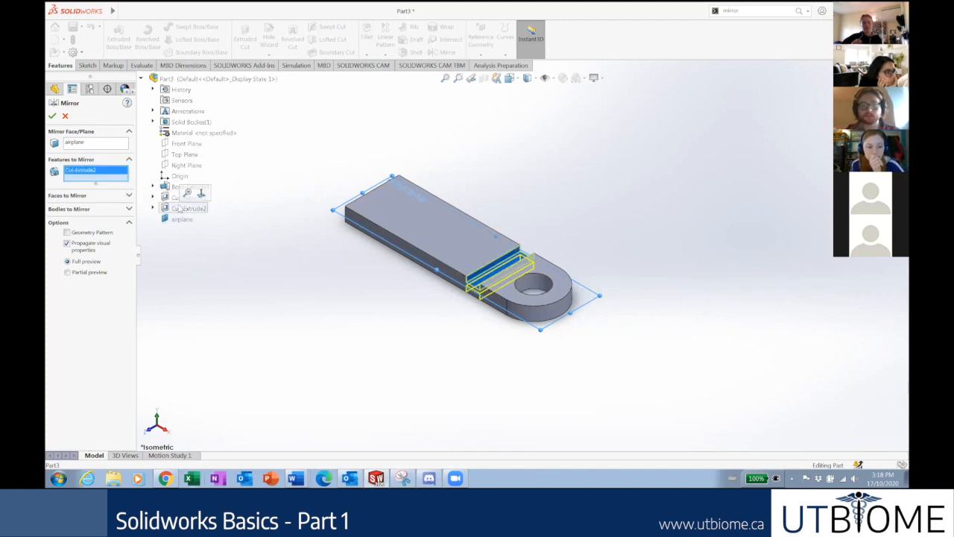
pyautogui.click(52, 116)
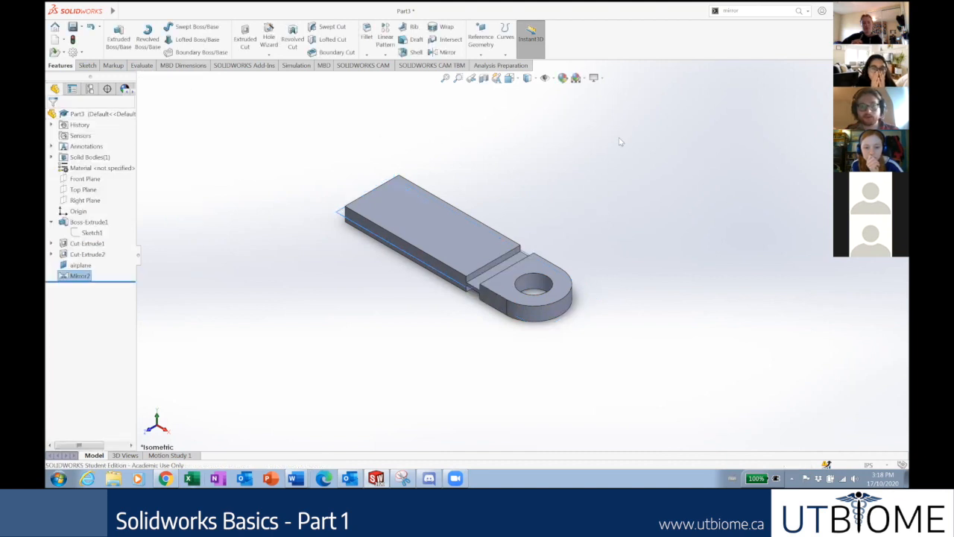
# Zoom in on the mirrored slots and switch to the slide deck in Chrome.
pyautogui.scroll(-3, 624, 124)
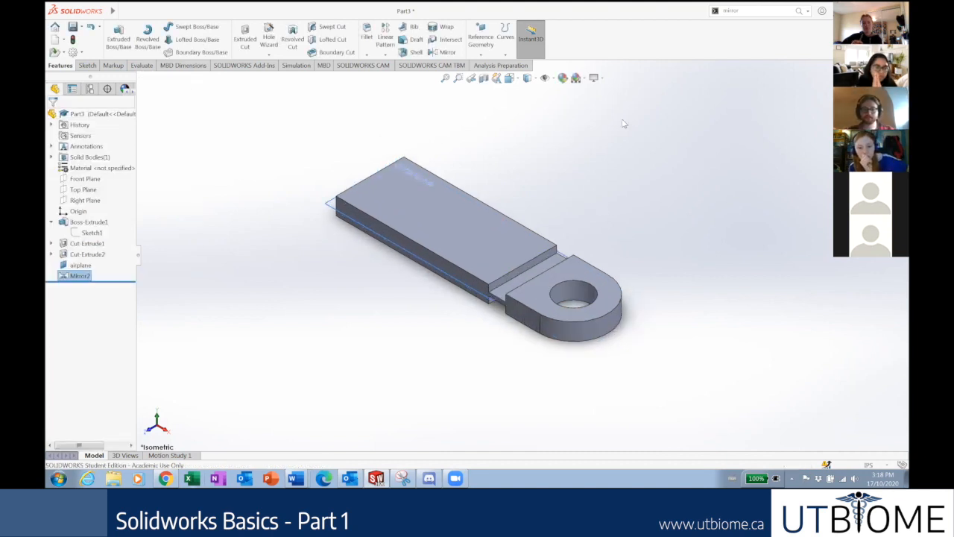
pyautogui.scroll(2, 687, 238)
pyautogui.scroll(-1, 660, 251)
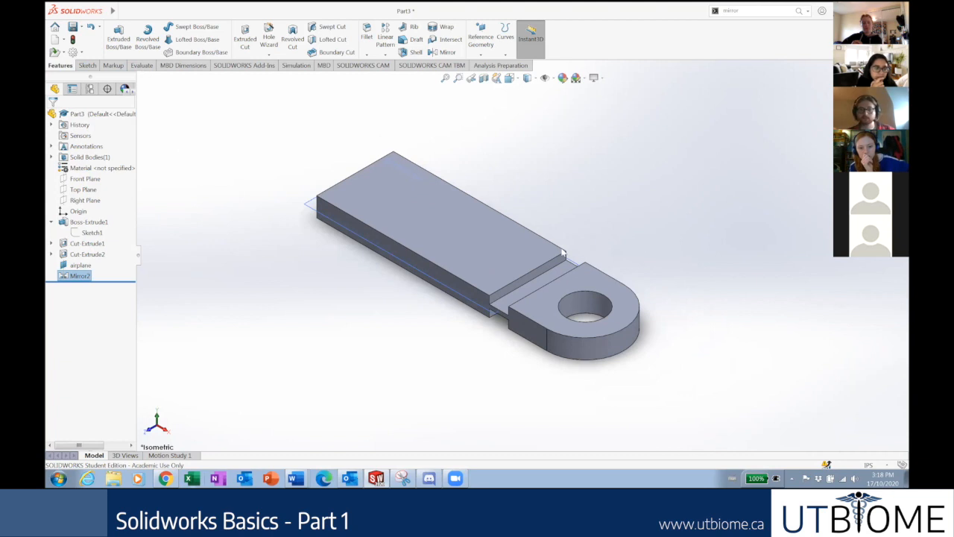
pyautogui.scroll(-1, 604, 222)
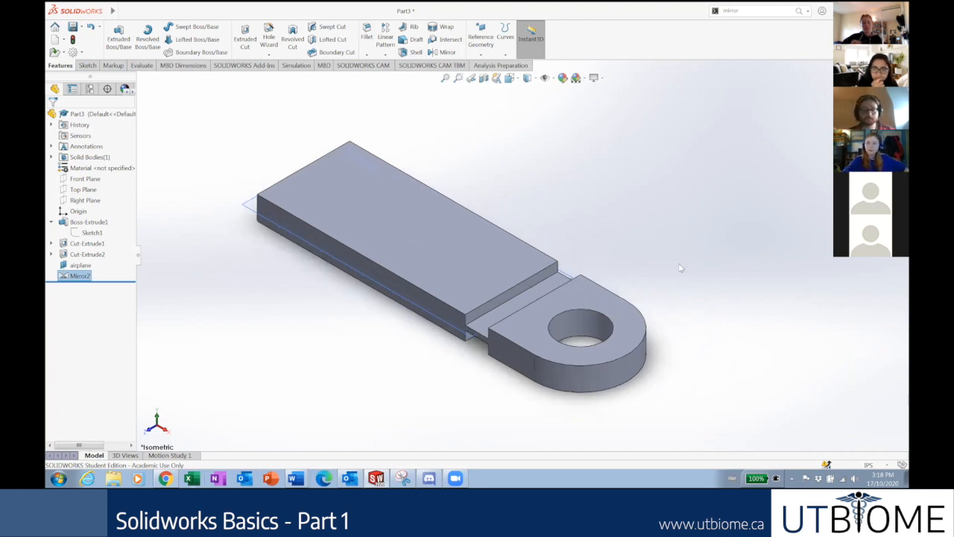
pyautogui.hotkey('alt', 'Tab')
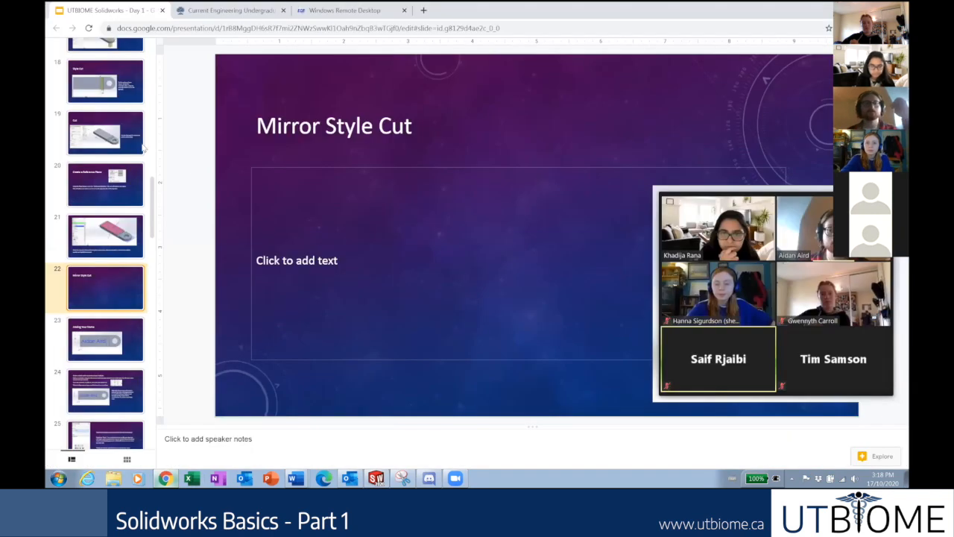
# Preview slides 23–26 on adding your name and the keychain attachment, ending on slide 23.
pyautogui.click(122, 343)
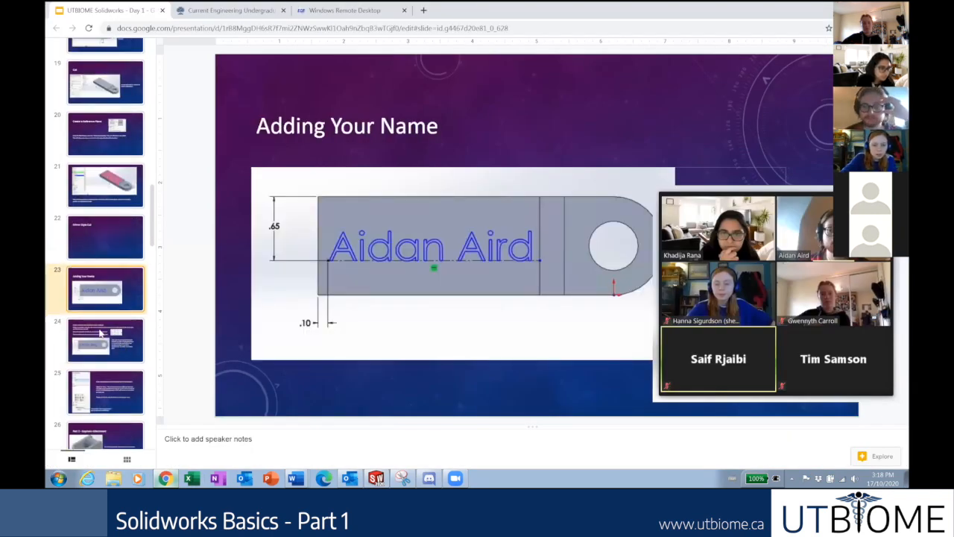
pyautogui.click(104, 337)
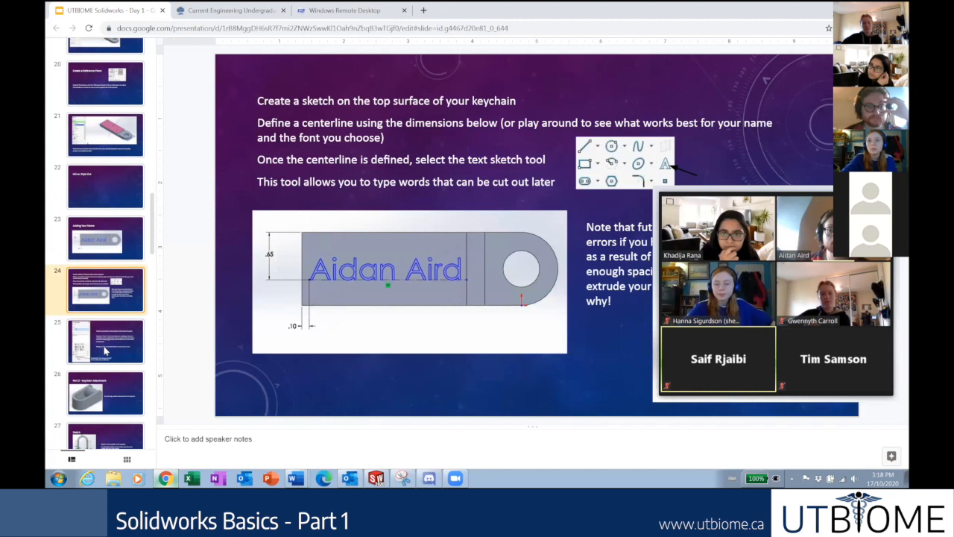
pyautogui.click(105, 350)
pyautogui.click(106, 347)
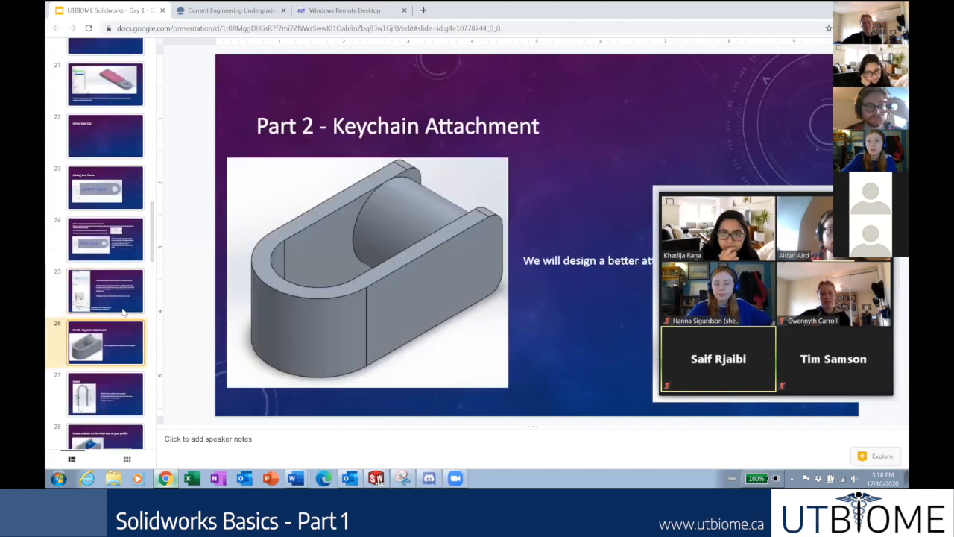
pyautogui.click(117, 295)
pyautogui.click(103, 258)
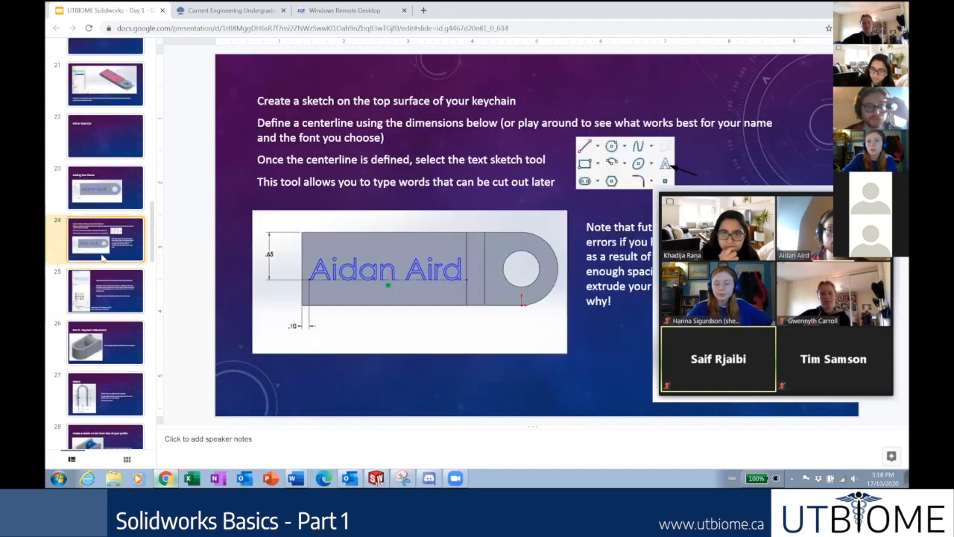
pyautogui.scroll(2, 124, 315)
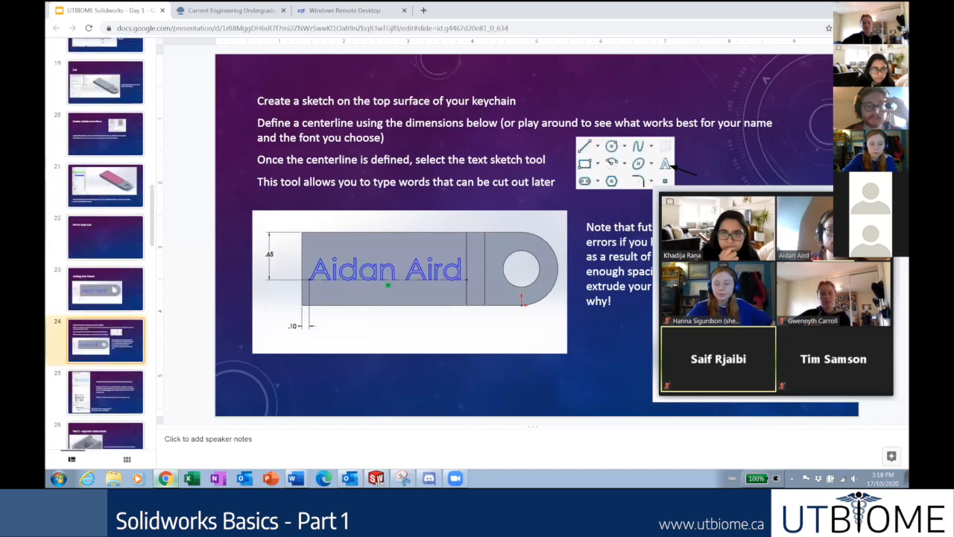
pyautogui.click(114, 289)
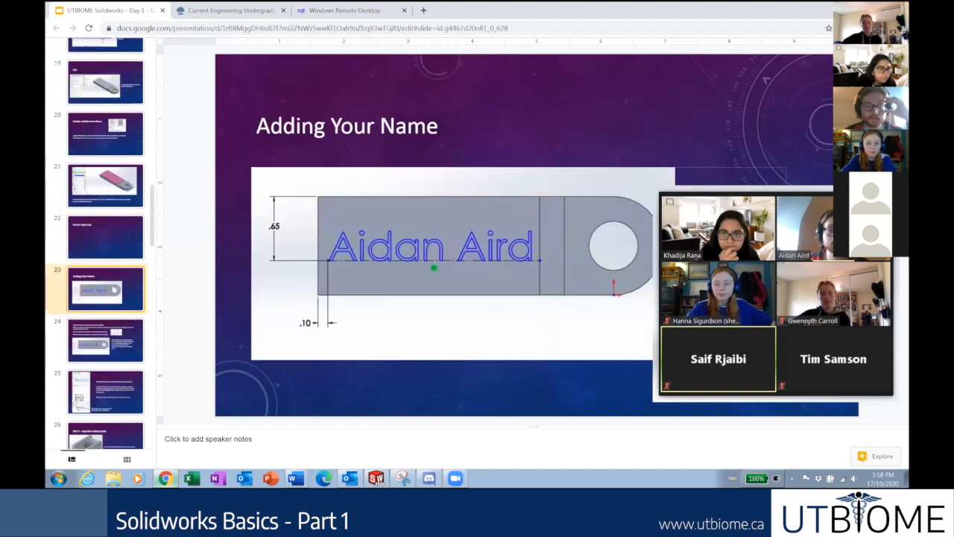
pyautogui.click(119, 332)
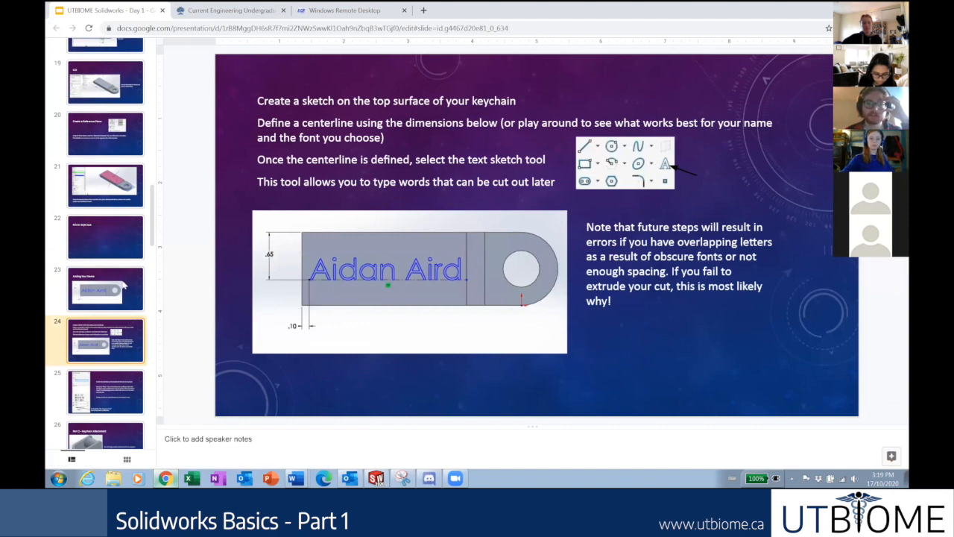
pyautogui.click(125, 284)
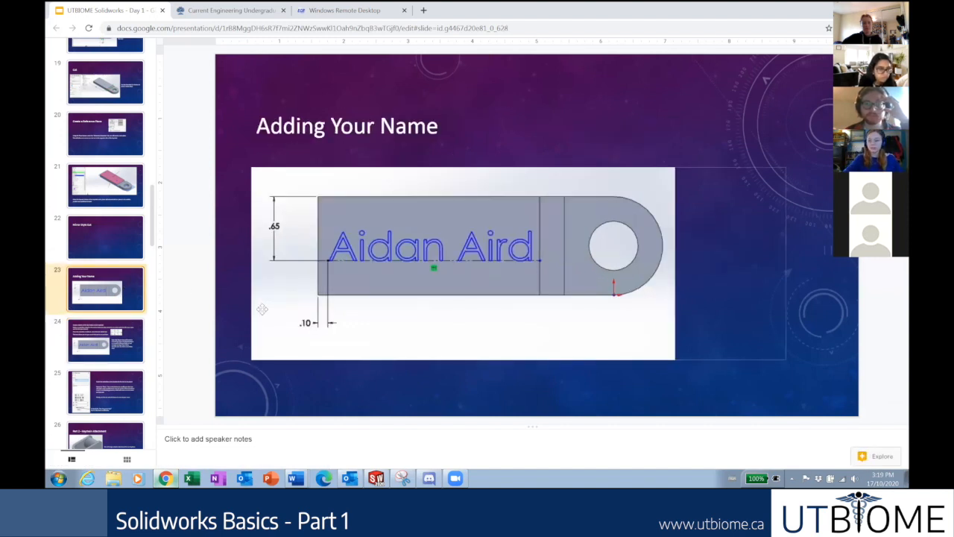
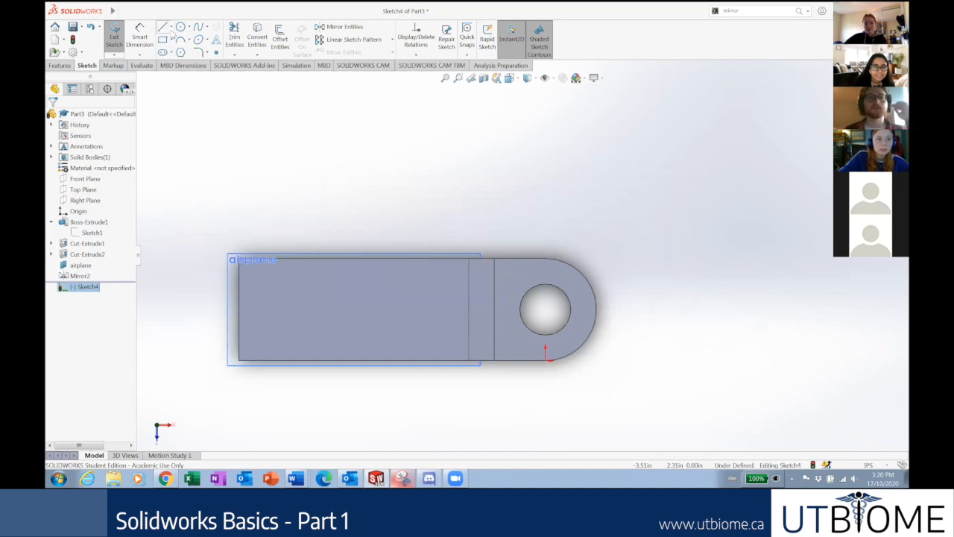
# Pick the Centerline tool in Sketch4 on the plate's front face.
pyautogui.click(180, 52)
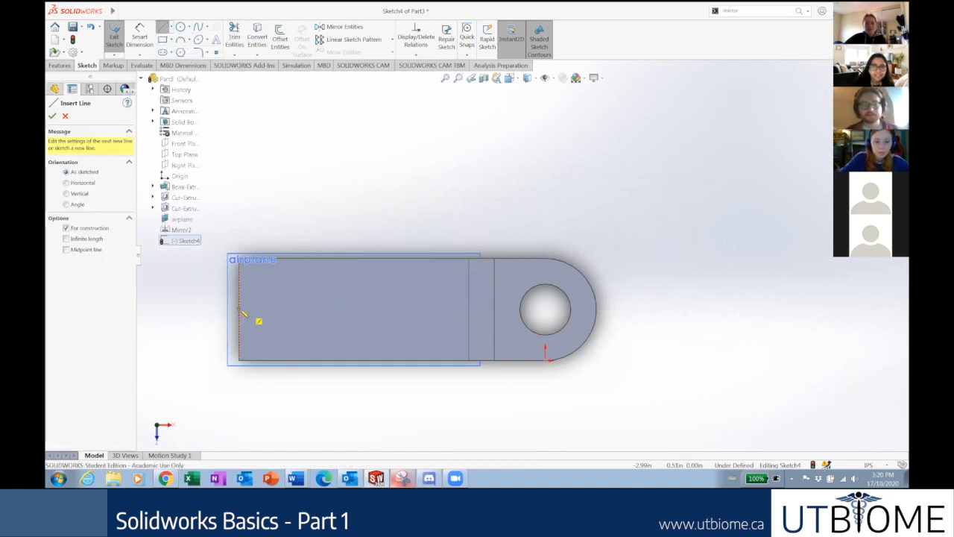
# Draw a horizontal centerline from the left edge's midpoint across the plate, then view slide 23.
pyautogui.click(240, 311)
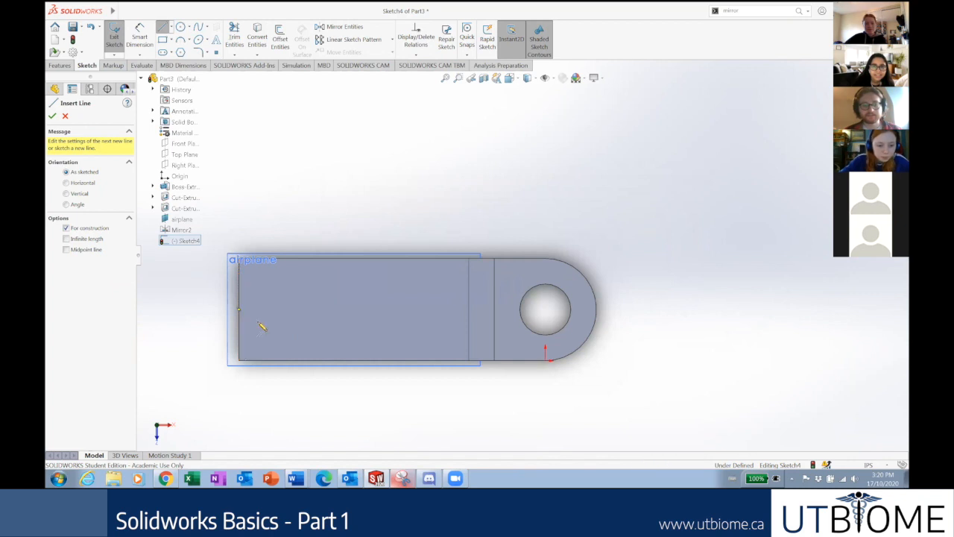
pyautogui.click(458, 318)
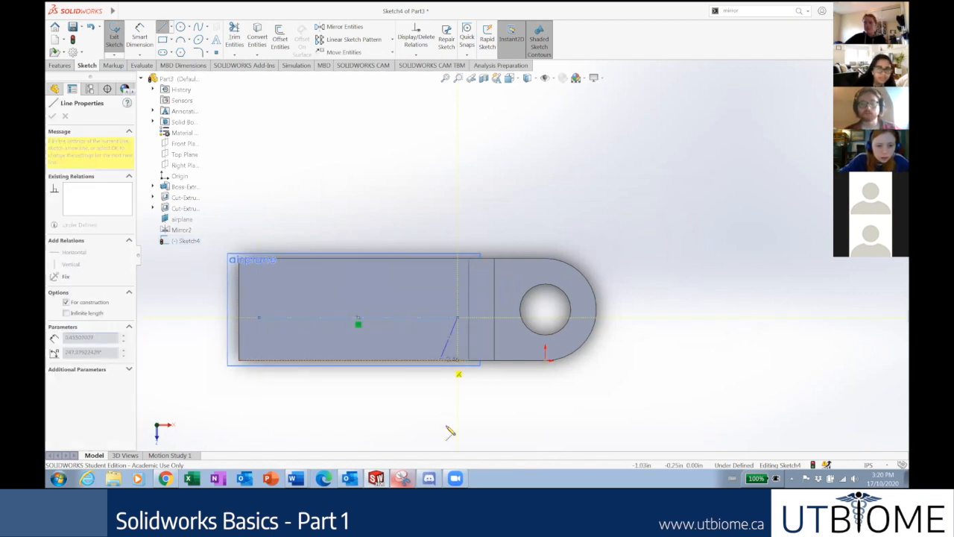
pyautogui.press('Escape')
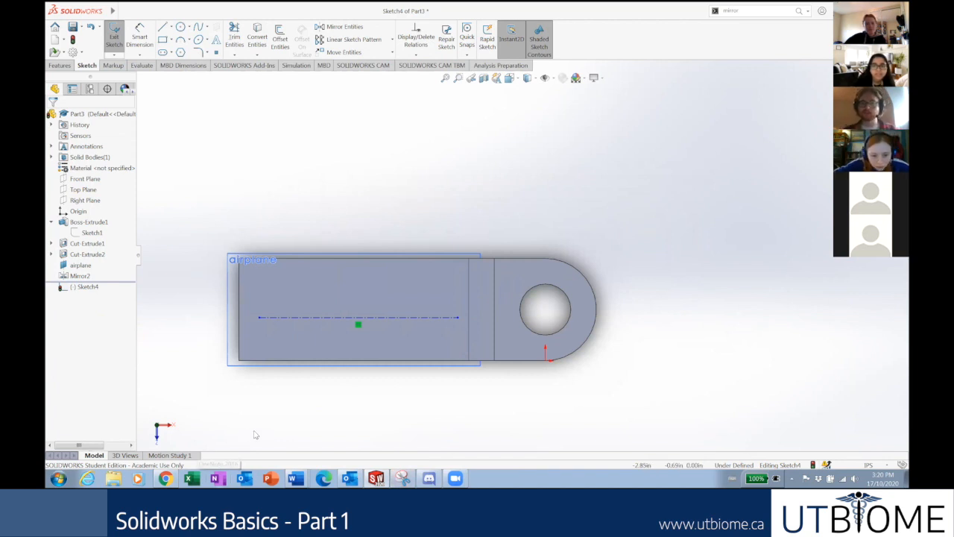
pyautogui.click(167, 478)
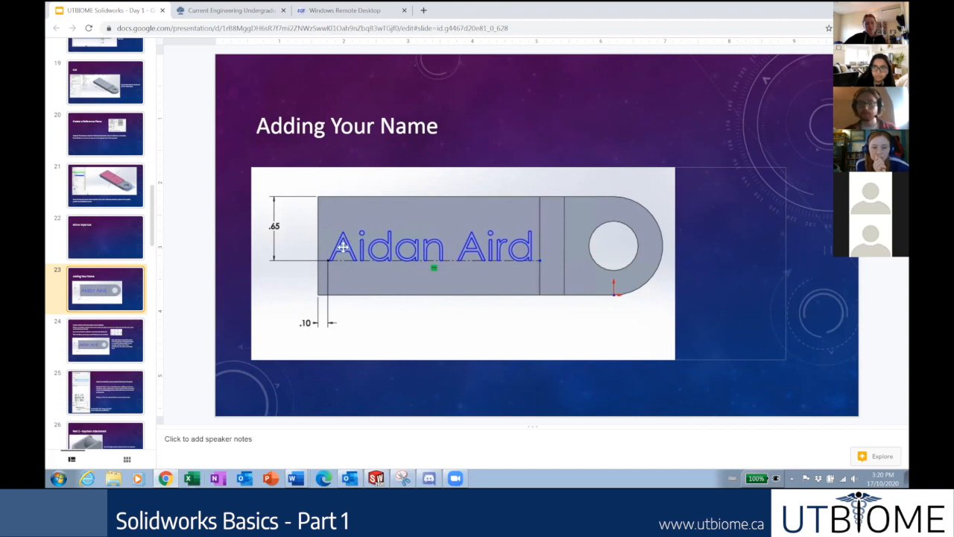
# Minimise Chrome to bring back Sketch4 in SOLIDWORKS.
pyautogui.click(163, 477)
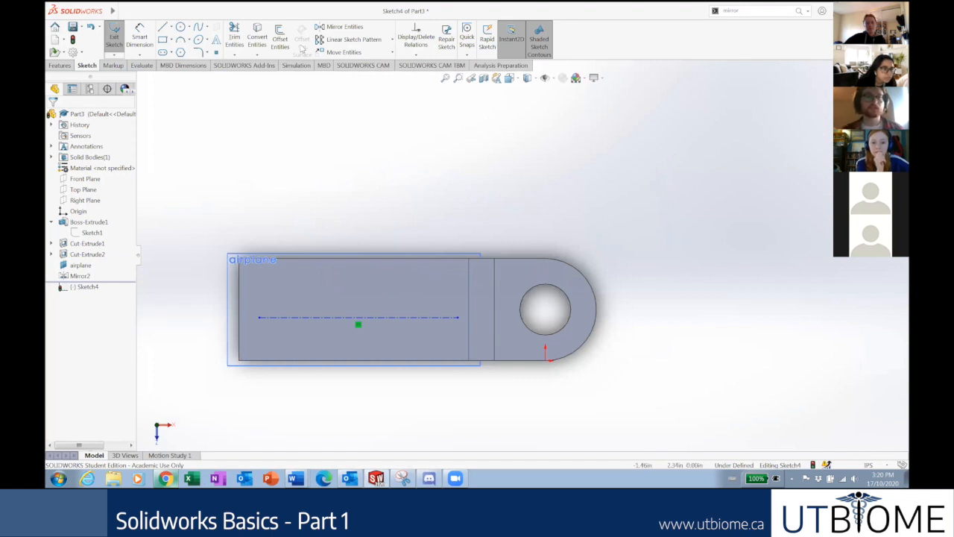
# Place sketch text 'UTBIOME' along the construction line, then nudge the line upward.
pyautogui.click(216, 41)
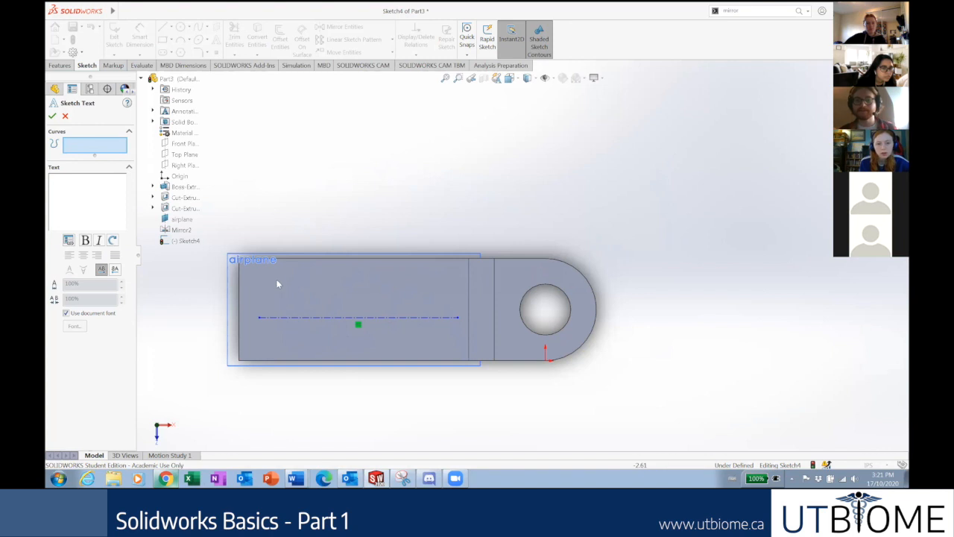
pyautogui.click(260, 319)
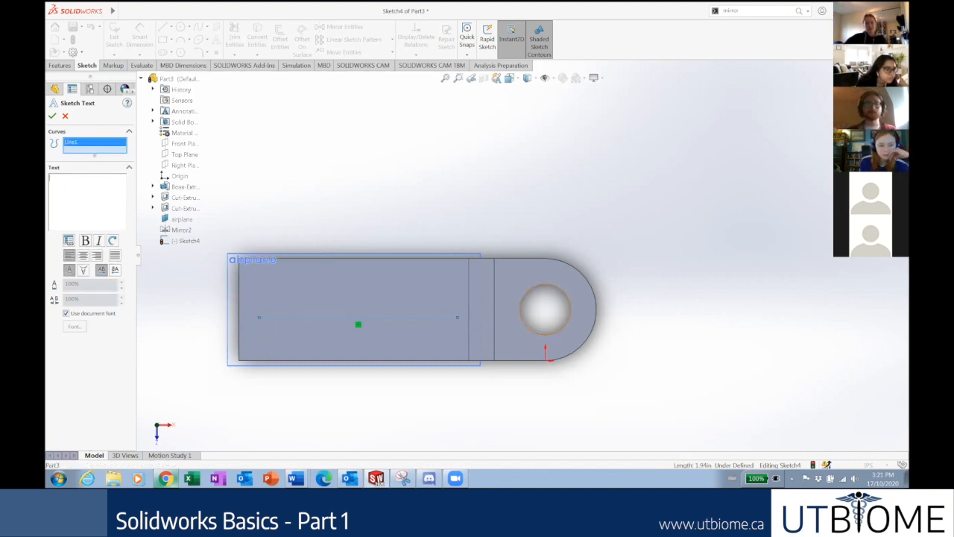
pyautogui.write('UTBIOME')
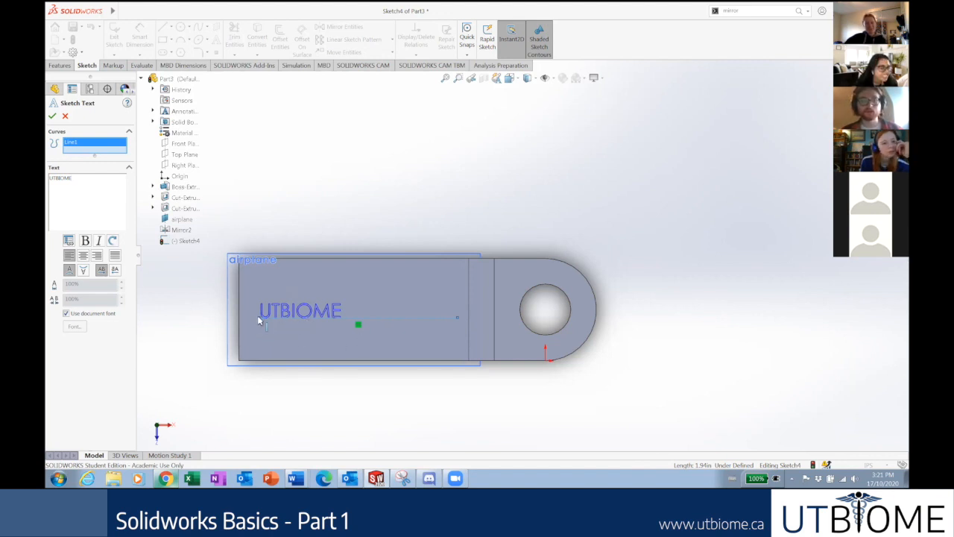
pyautogui.click(52, 115)
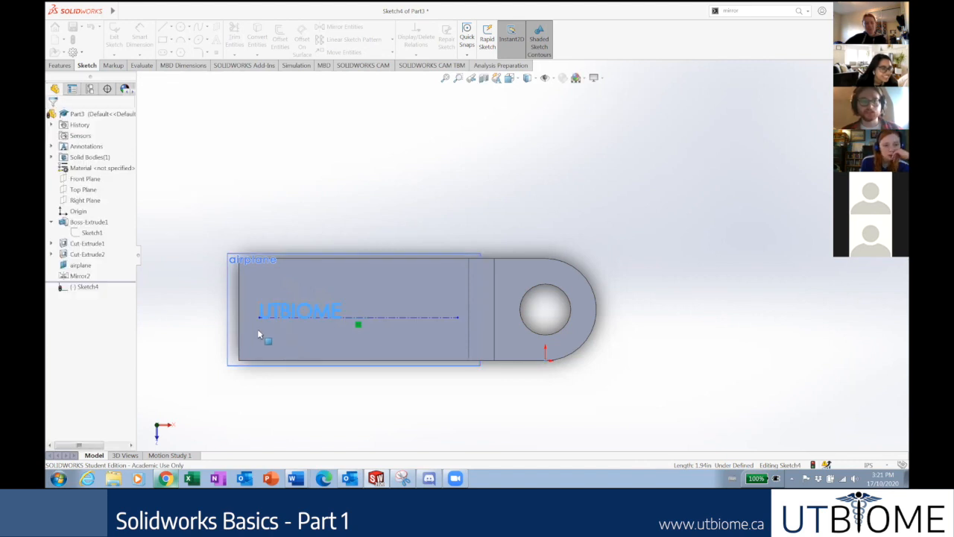
pyautogui.moveTo(259, 319)
pyautogui.mouseDown()
pyautogui.moveTo(326, 294)
pyautogui.moveTo(270, 319)
pyautogui.mouseUp()
pyautogui.click(408, 415)
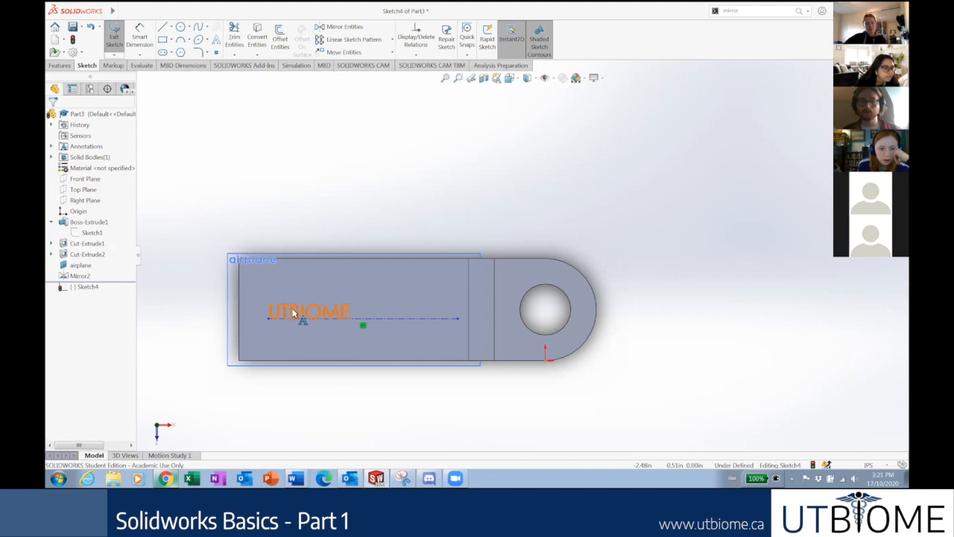
# Reopen the UTBIOME text, turn off Use document font and open Font settings.
pyautogui.doubleClick(294, 313)
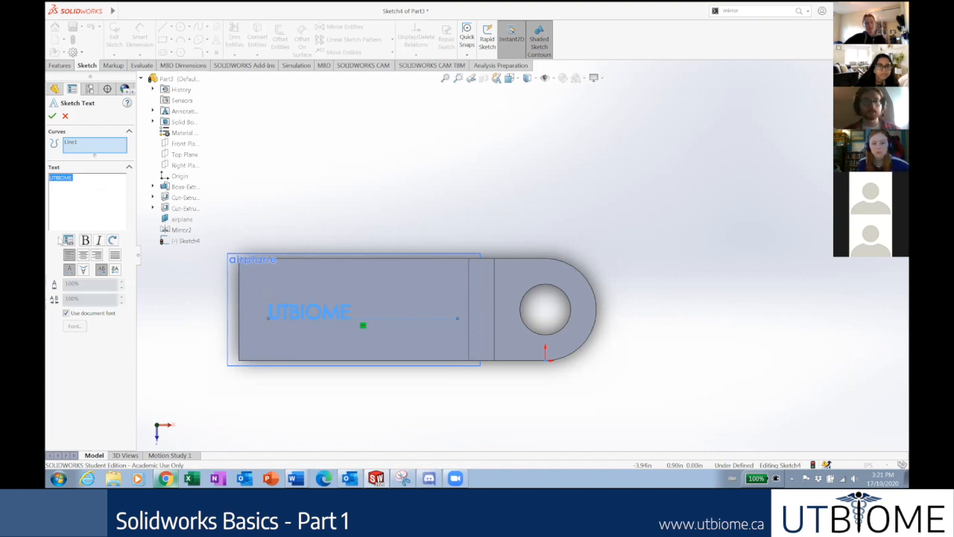
pyautogui.click(86, 241)
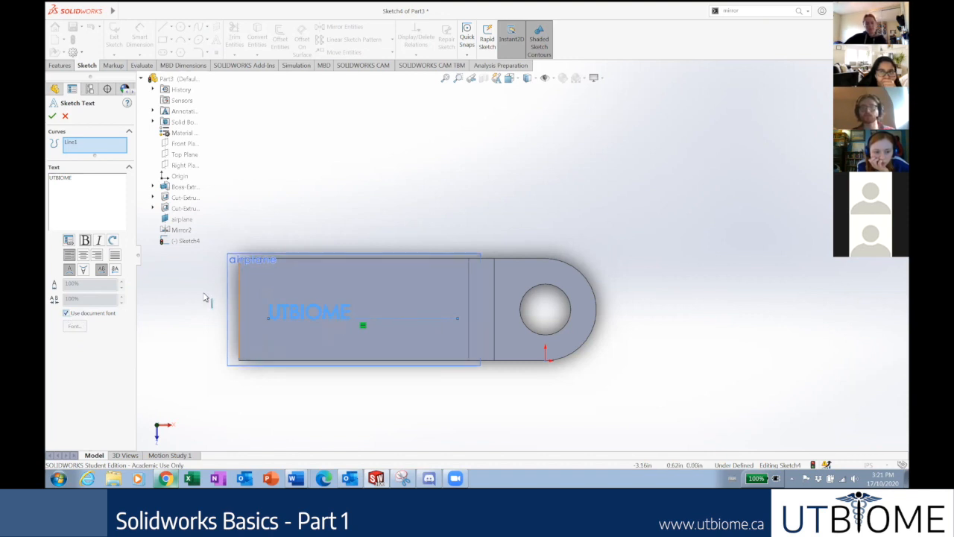
pyautogui.click(66, 314)
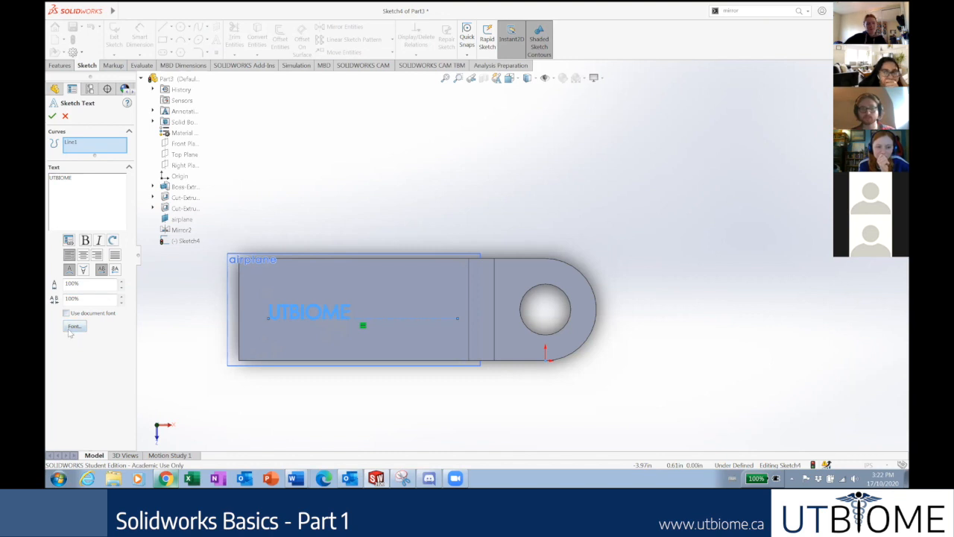
pyautogui.click(72, 328)
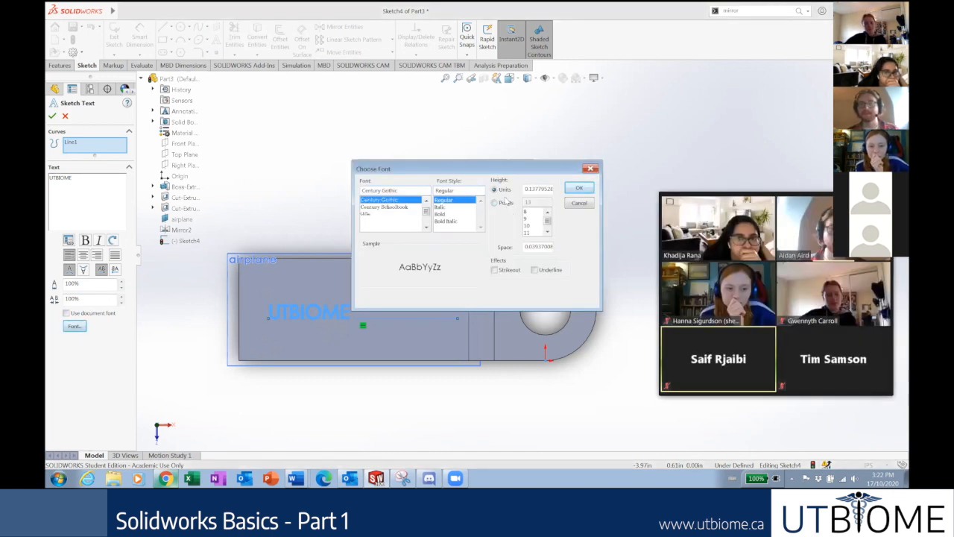
# Choose Comic Sans MS in Bold Oblique style for the text.
pyautogui.click(427, 227)
pyautogui.click(427, 228)
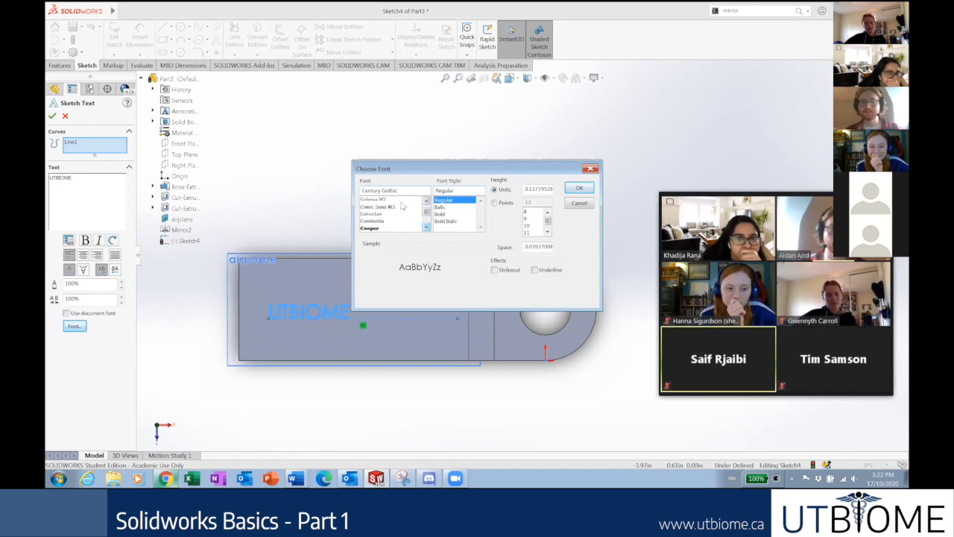
pyautogui.click(378, 207)
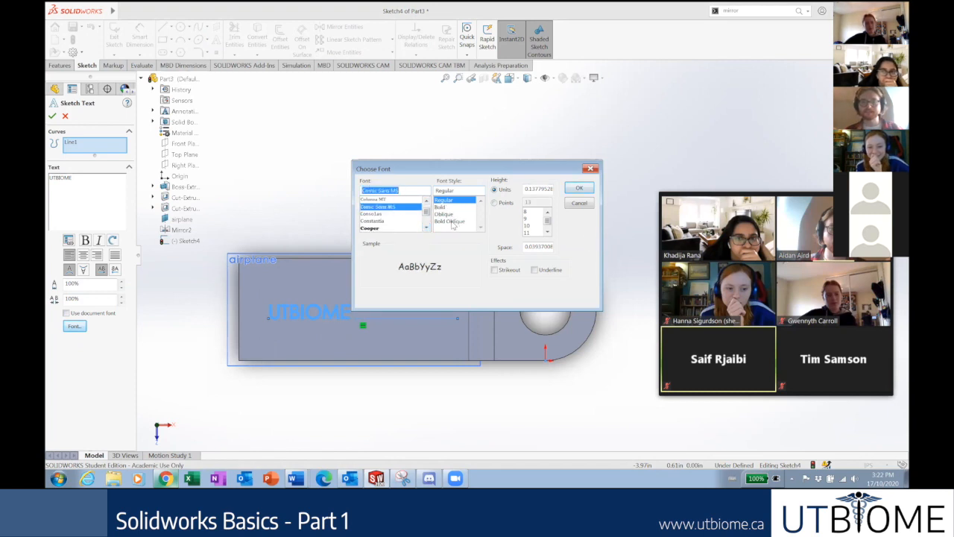
pyautogui.click(451, 222)
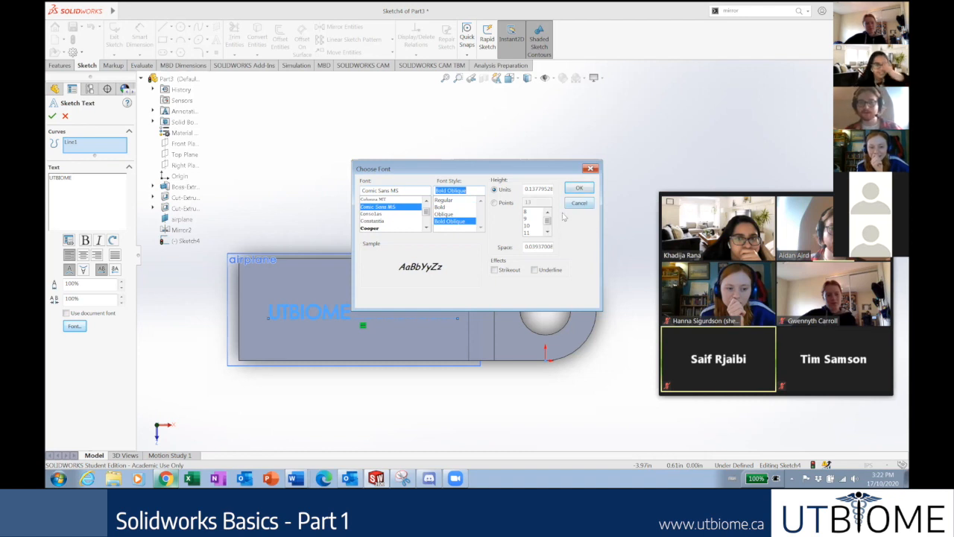
# Set the text height to 48 points and accept the font settings.
pyautogui.click(495, 204)
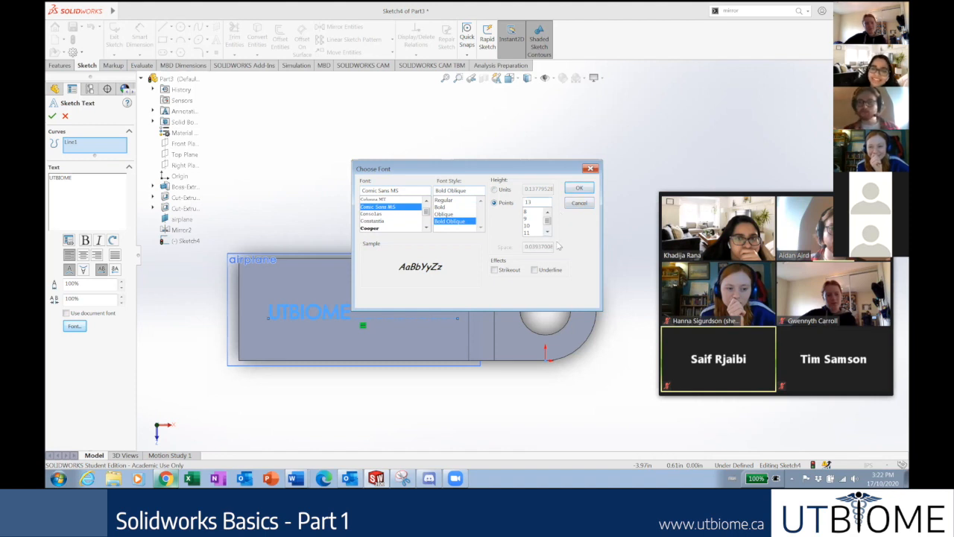
pyautogui.click(547, 232)
pyautogui.click(547, 232)
pyautogui.click(547, 232)
pyautogui.click(547, 231)
pyautogui.click(547, 232)
pyautogui.click(547, 232)
pyautogui.click(548, 232)
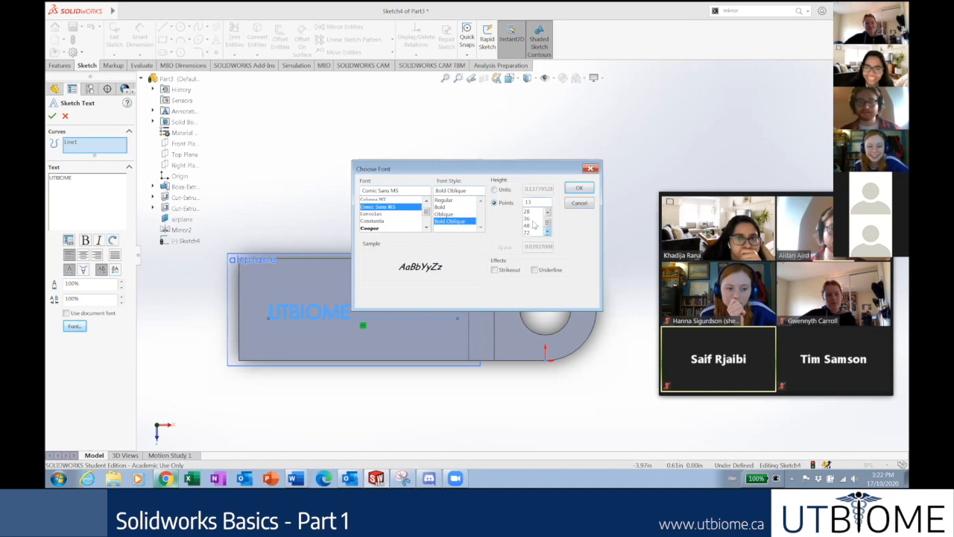
pyautogui.click(530, 218)
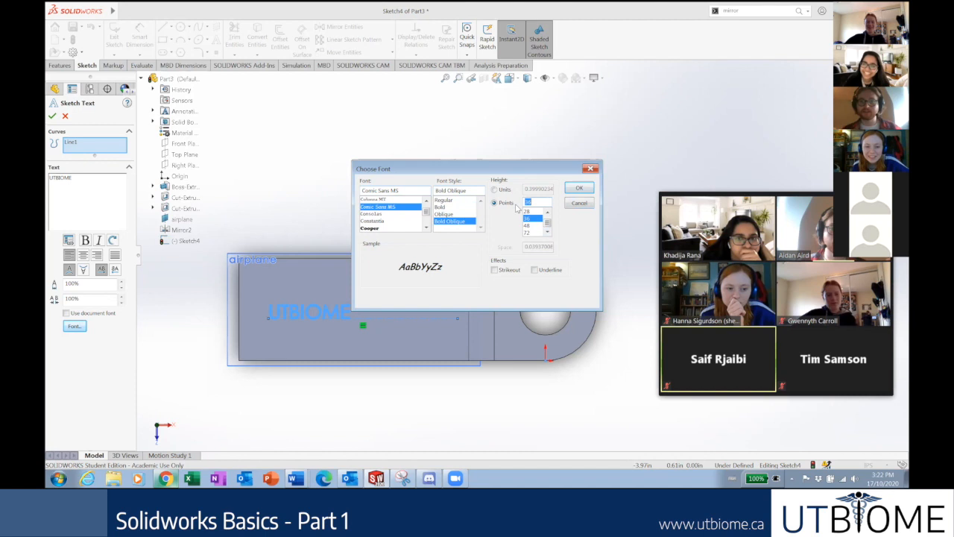
pyautogui.click(493, 189)
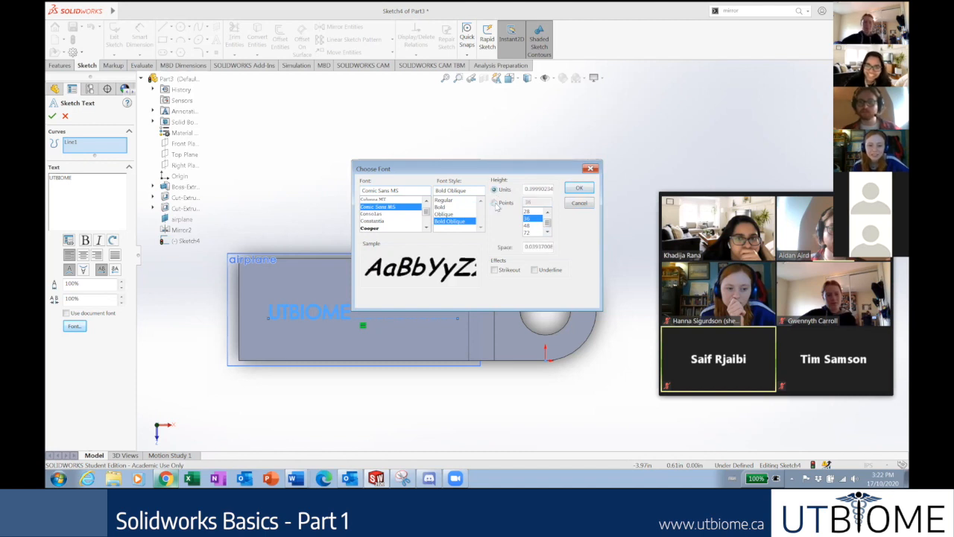
pyautogui.click(496, 203)
pyautogui.click(527, 225)
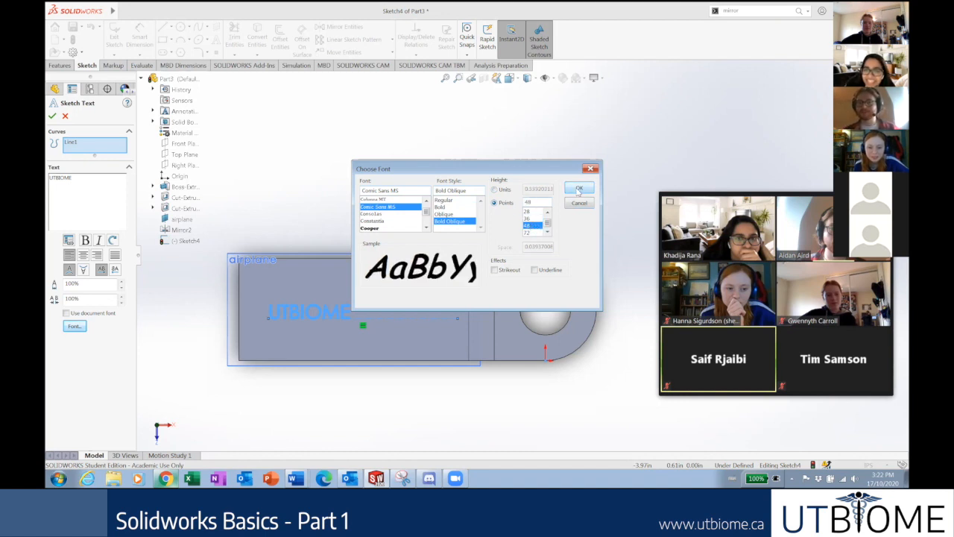
pyautogui.click(578, 190)
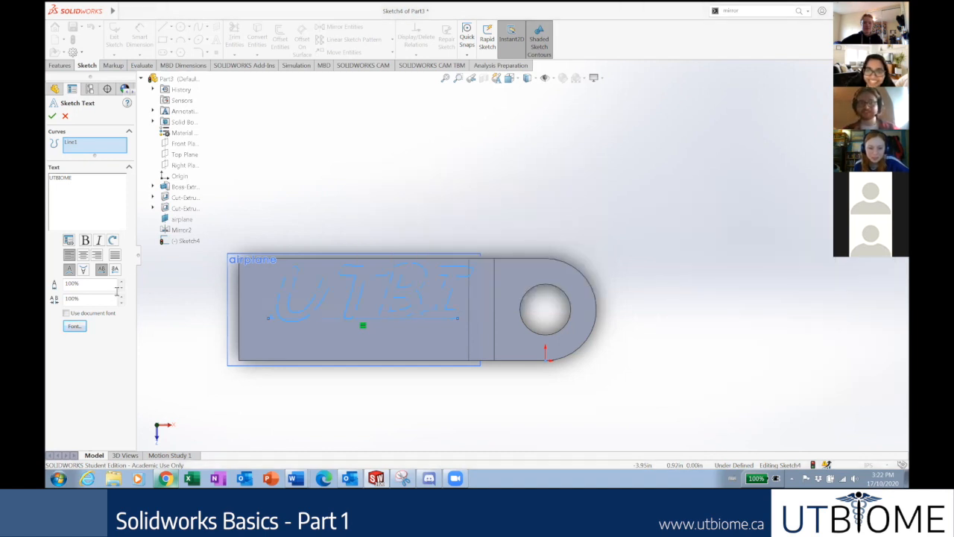
# Reconfirm the 48-point font and slide the UTBIOME text along its guide line.
pyautogui.click(75, 326)
pyautogui.doubleClick(536, 200)
pyautogui.click(579, 188)
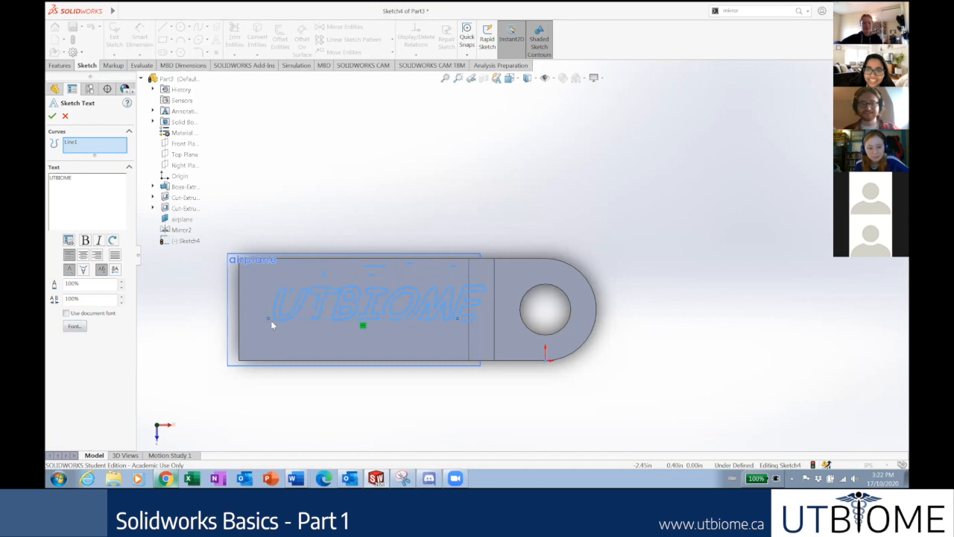
pyautogui.moveTo(266, 321)
pyautogui.mouseDown()
pyautogui.moveTo(255, 325)
pyautogui.moveTo(281, 323)
pyautogui.mouseUp()
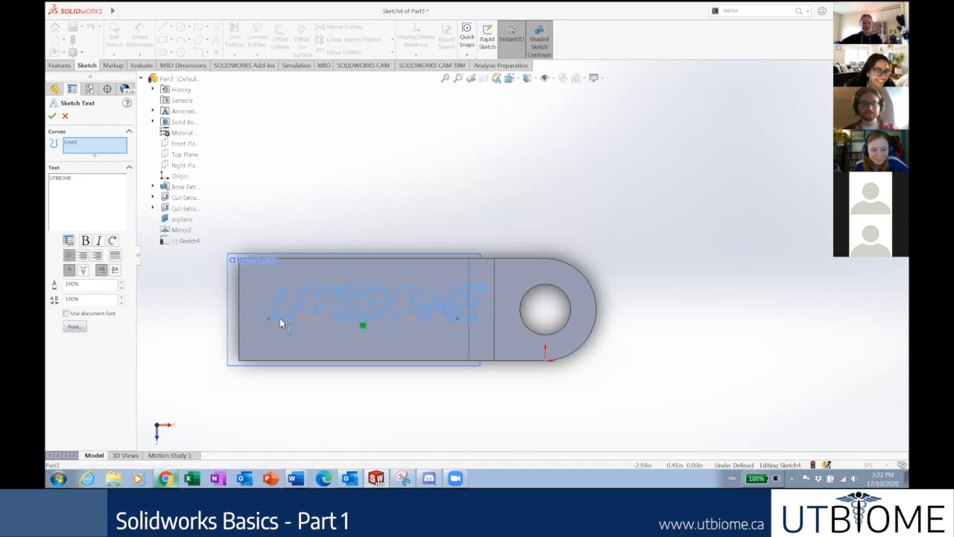
pyautogui.click(52, 116)
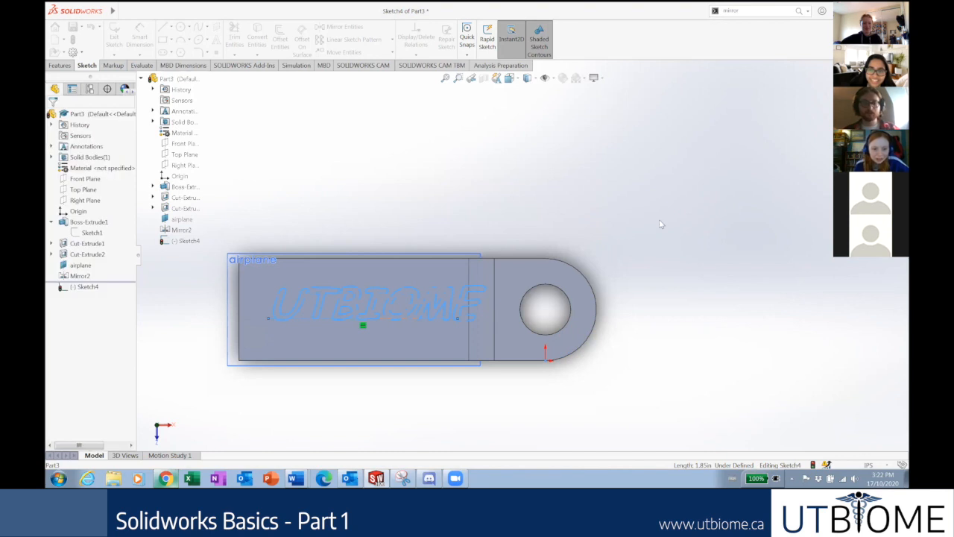
# Extend the guide line leftward so the text shifts left, then reopen its font settings.
pyautogui.click(322, 326)
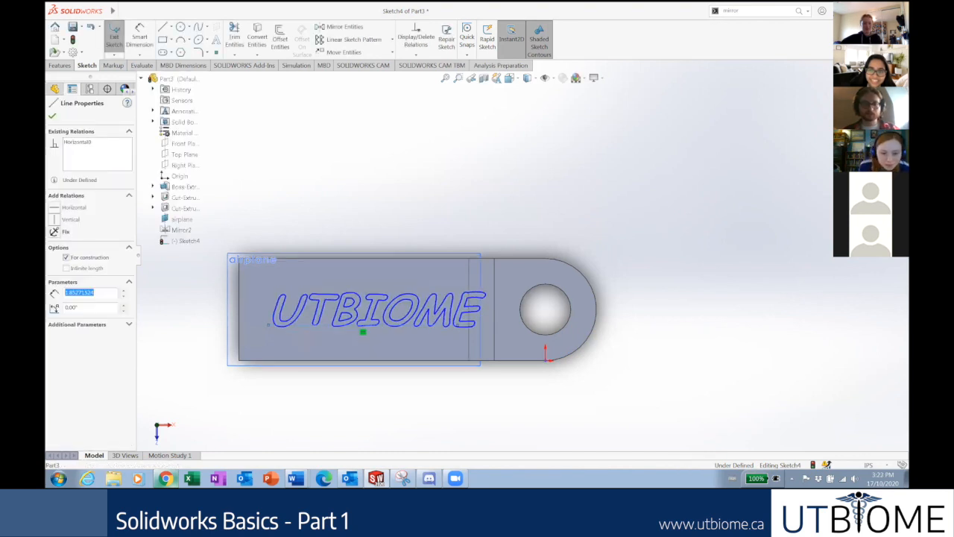
pyautogui.moveTo(269, 326); pyautogui.dragTo(251, 329)
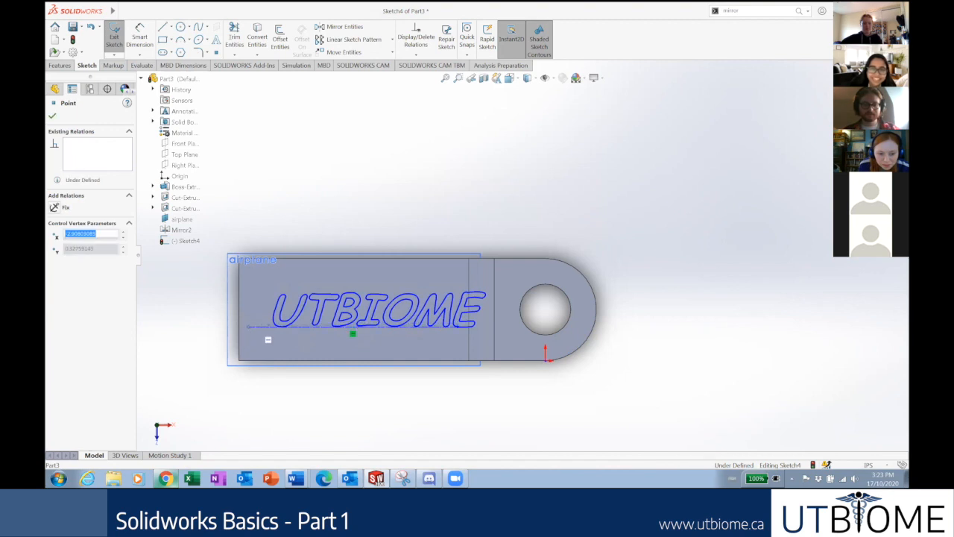
pyautogui.click(558, 423)
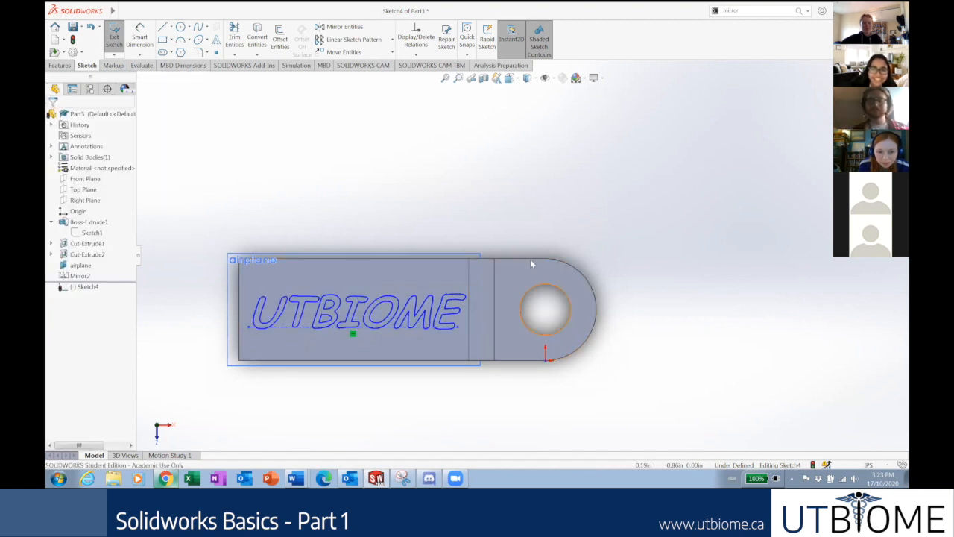
pyautogui.doubleClick(401, 326)
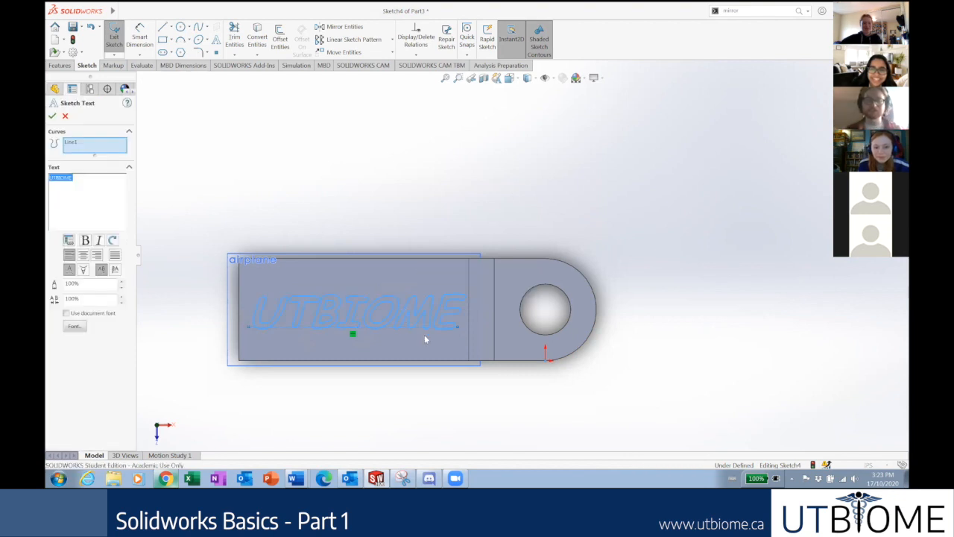
pyautogui.click(74, 328)
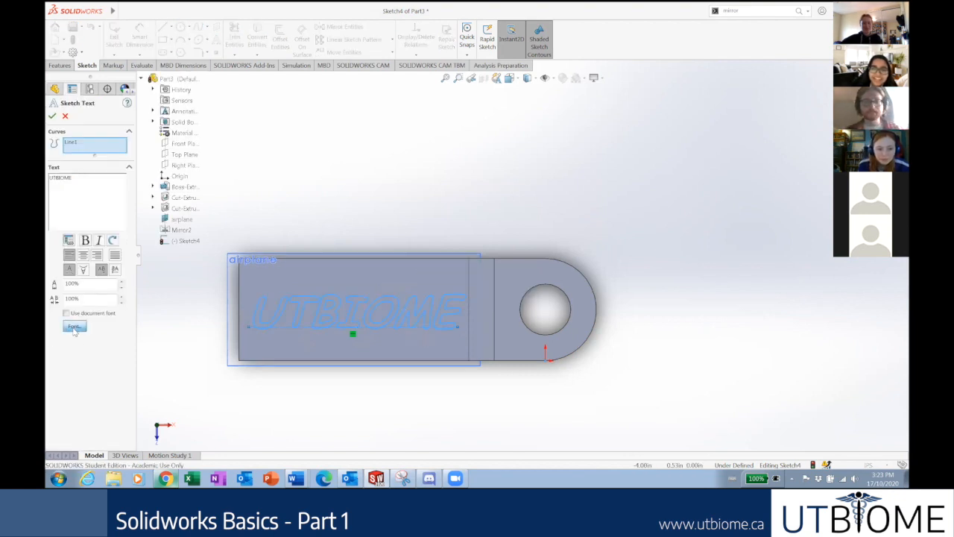
# Try the SWMusic font on the UTBIOME text and zoom to inspect it.
pyautogui.moveTo(425, 214); pyautogui.dragTo(425, 221)
pyautogui.click(369, 216)
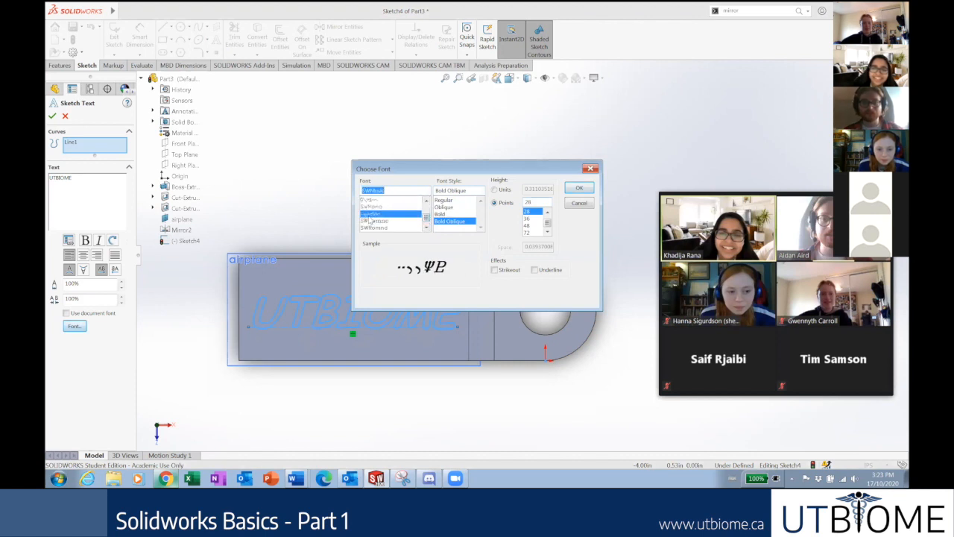
pyautogui.click(582, 188)
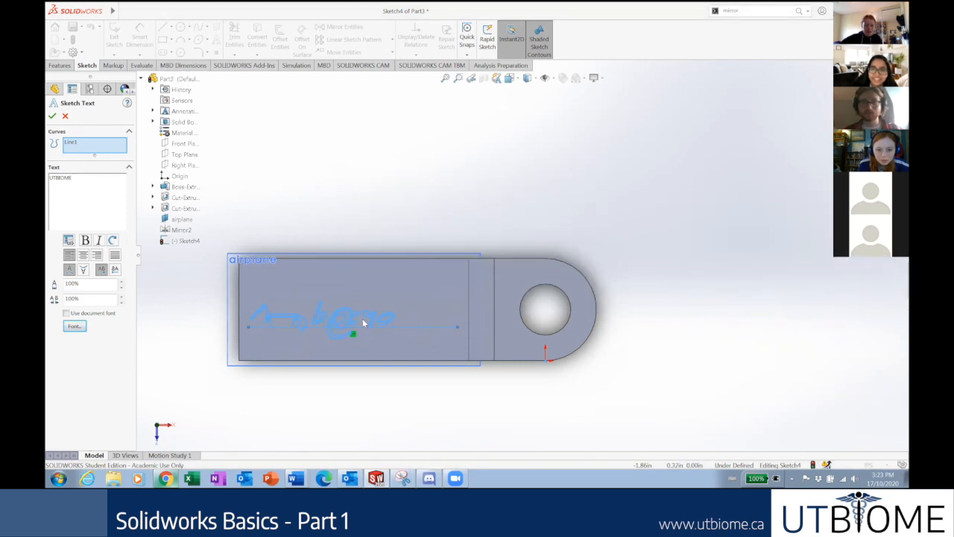
pyautogui.scroll(-1, 310, 334)
pyautogui.scroll(-2, 285, 308)
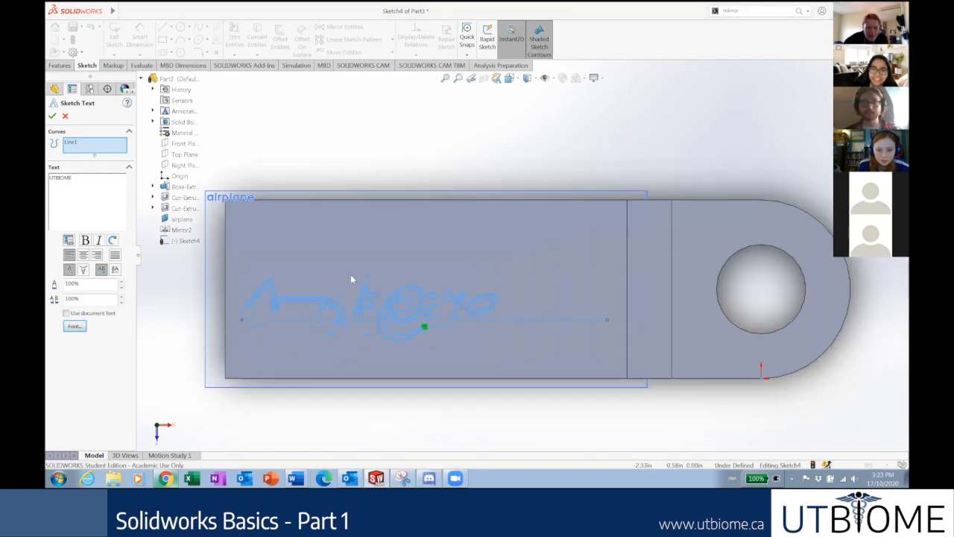
pyautogui.scroll(-1, 352, 279)
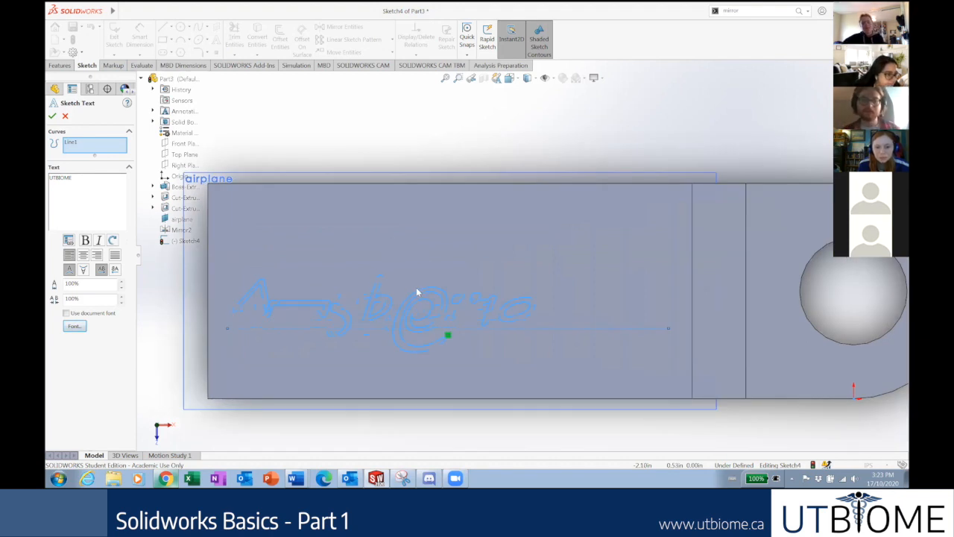
pyautogui.scroll(-1, 417, 292)
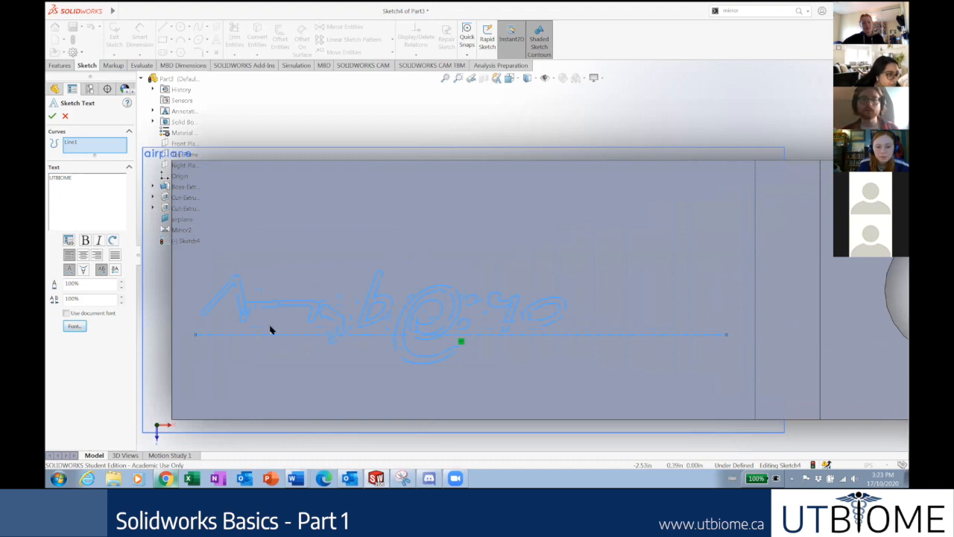
pyautogui.scroll(-6, 264, 313)
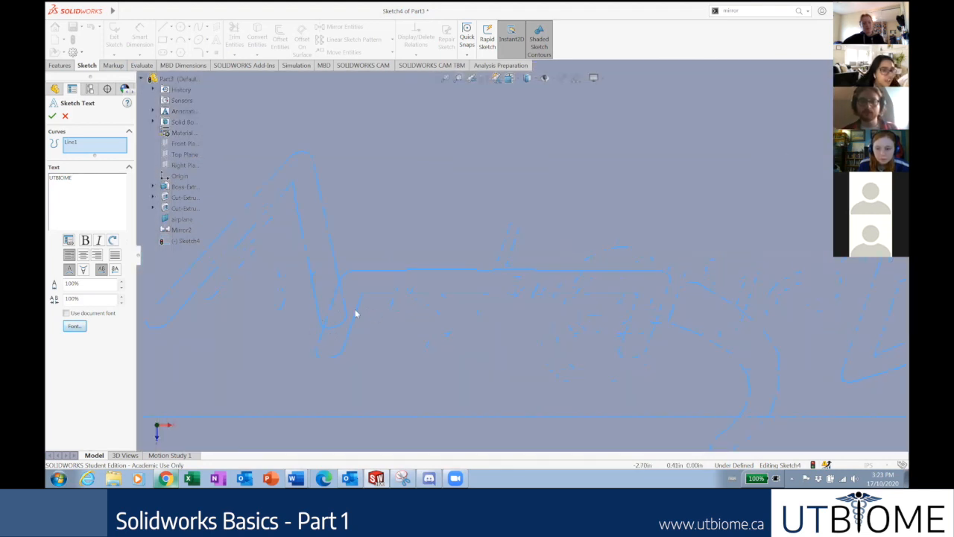
pyautogui.scroll(6, 456, 313)
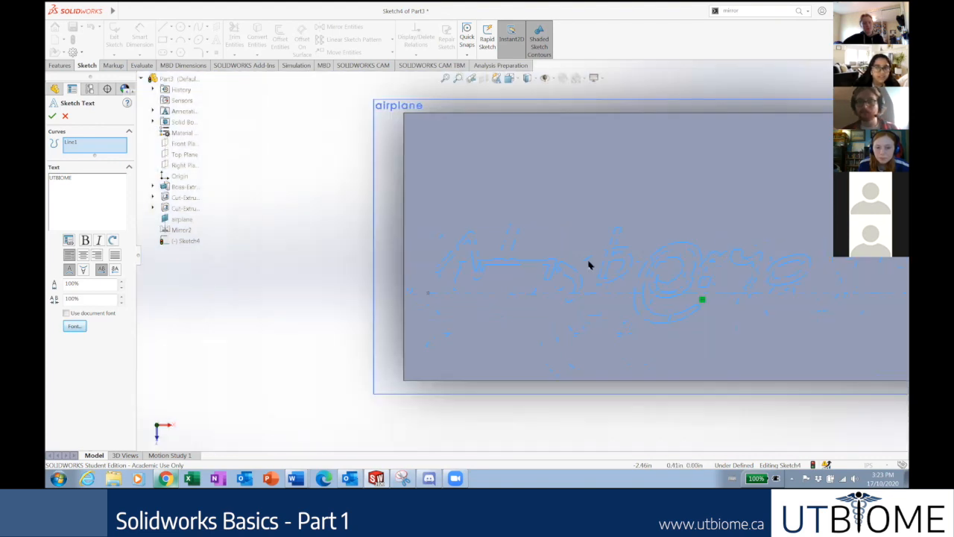
pyautogui.scroll(-6, 582, 268)
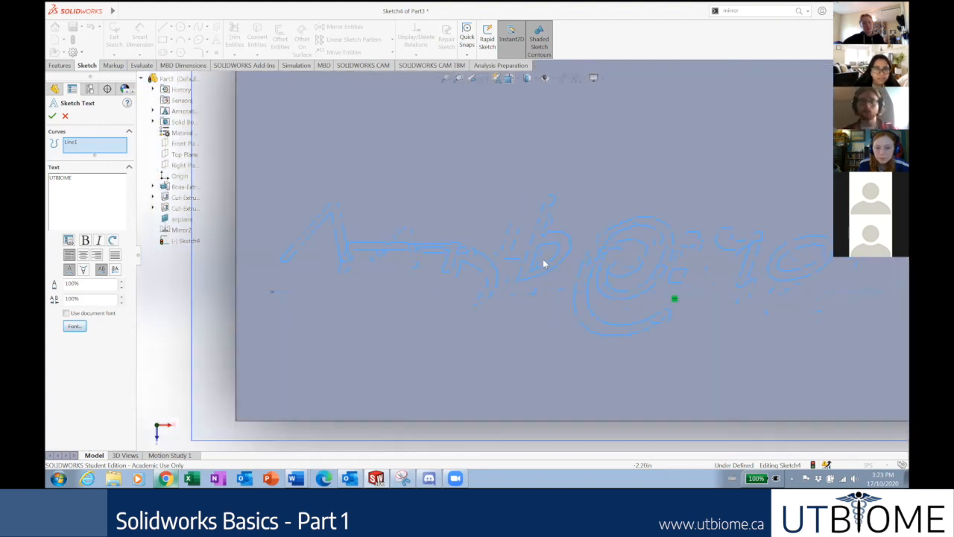
pyautogui.scroll(5, 493, 212)
pyautogui.scroll(-3, 622, 260)
pyautogui.scroll(-3, 227, 249)
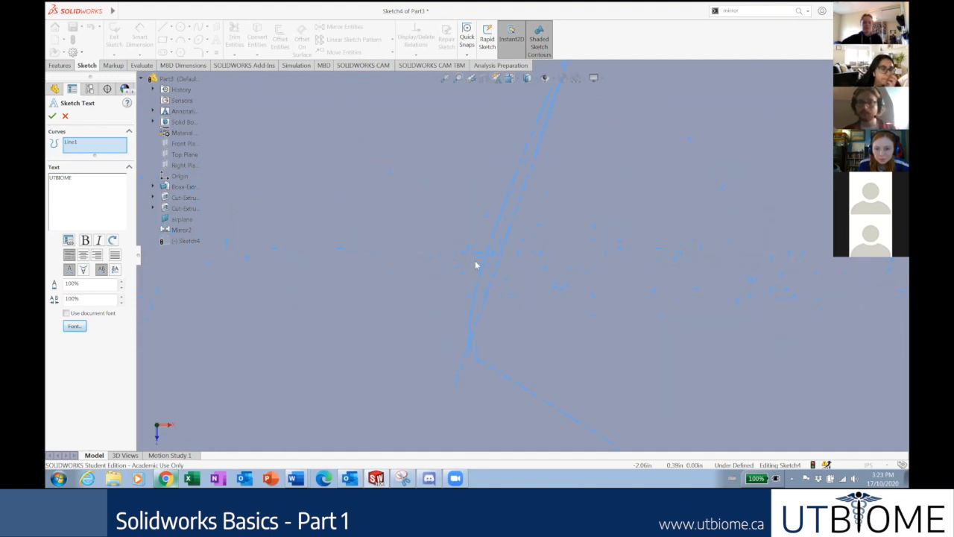
pyautogui.scroll(-3, 476, 267)
pyautogui.scroll(5, 410, 258)
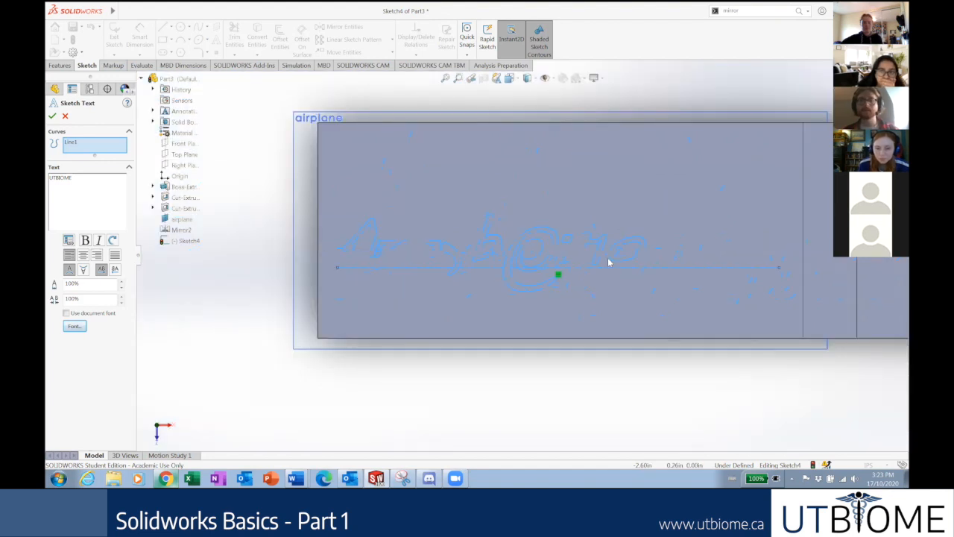
pyautogui.scroll(2, 321, 223)
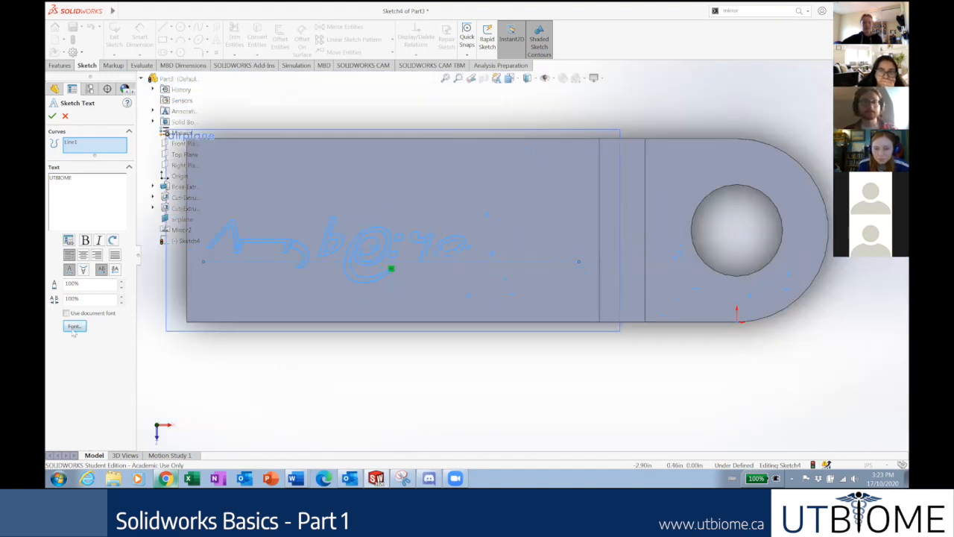
# Switch the UTBIOME text to the SWMap font.
pyautogui.click(75, 326)
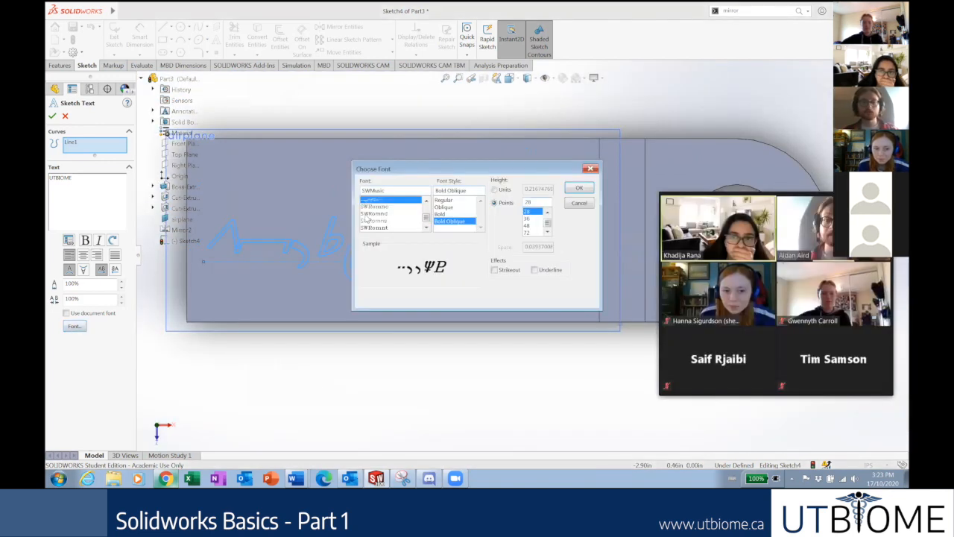
pyautogui.click(426, 202)
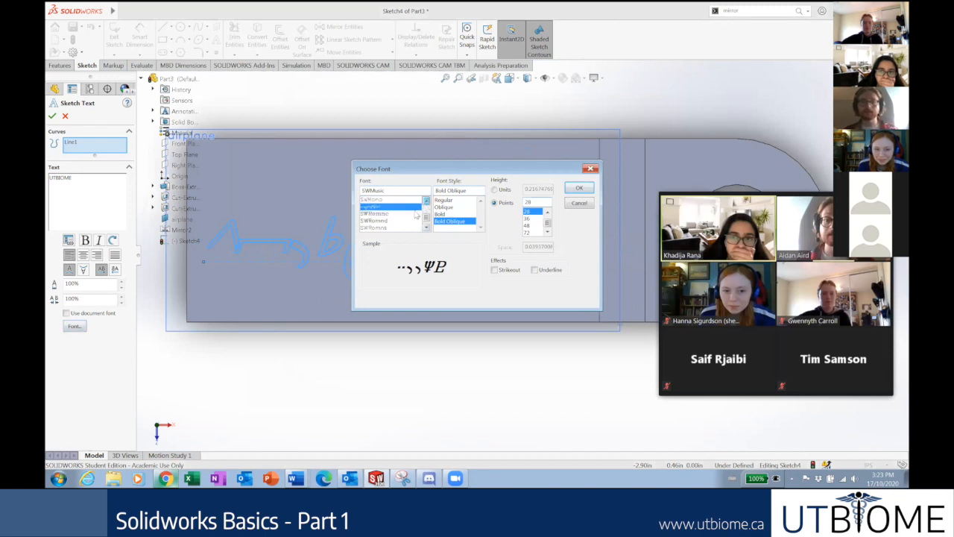
pyautogui.scroll(1, 416, 215)
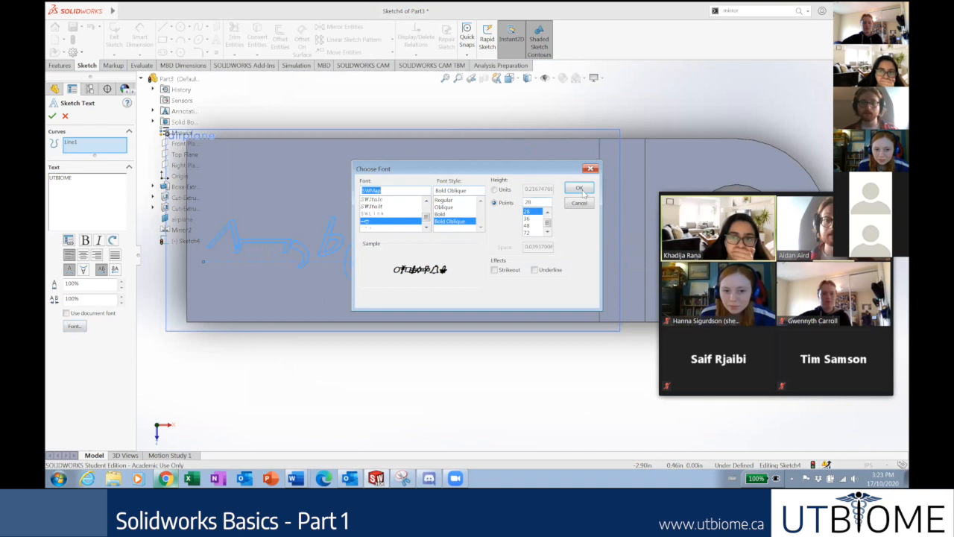
pyautogui.click(580, 189)
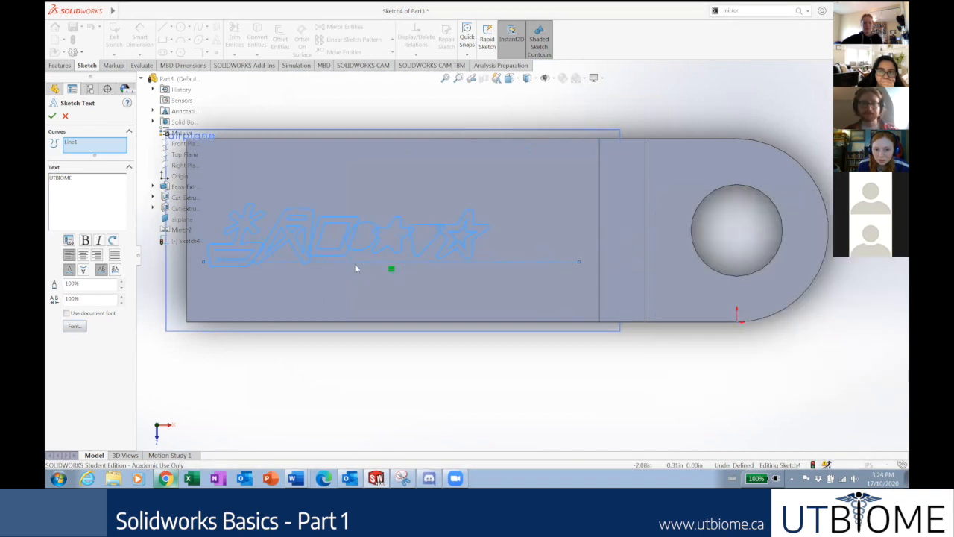
# Search 'comic' and set the text back to Comic Sans MS.
pyautogui.click(74, 326)
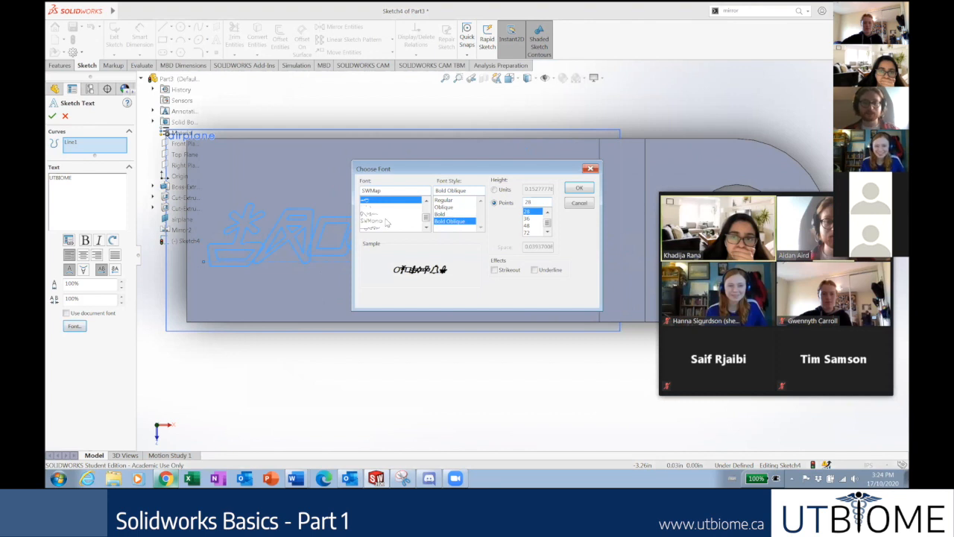
pyautogui.scroll(5, 420, 208)
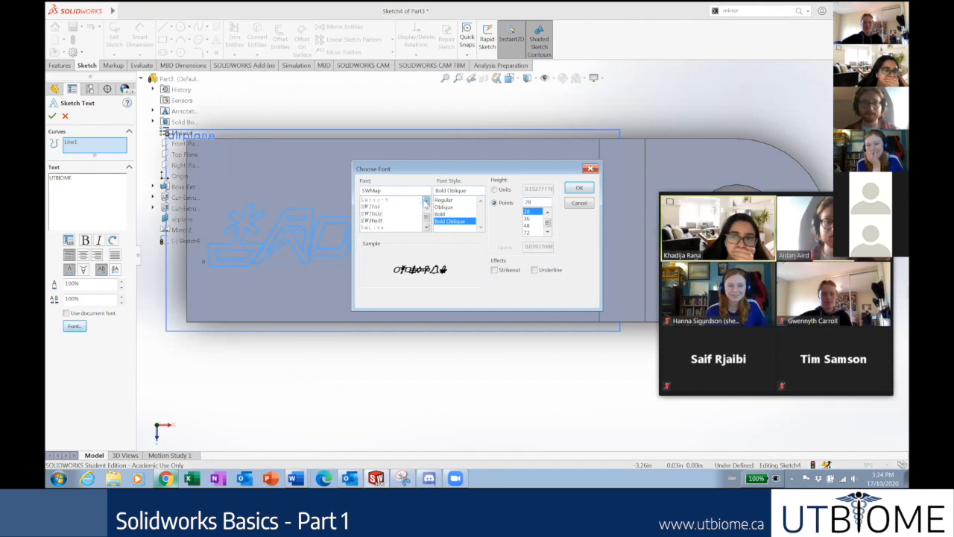
pyautogui.doubleClick(410, 189)
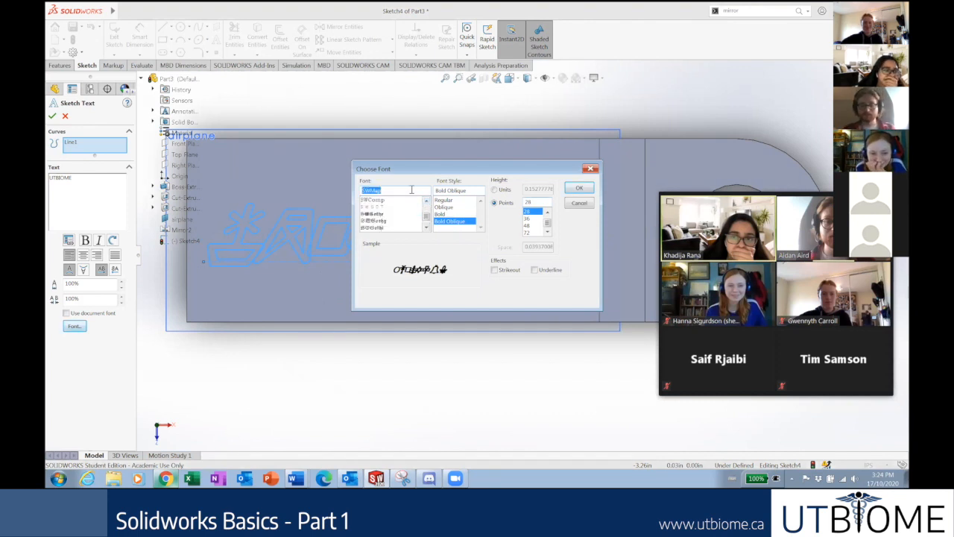
pyautogui.write('comic')
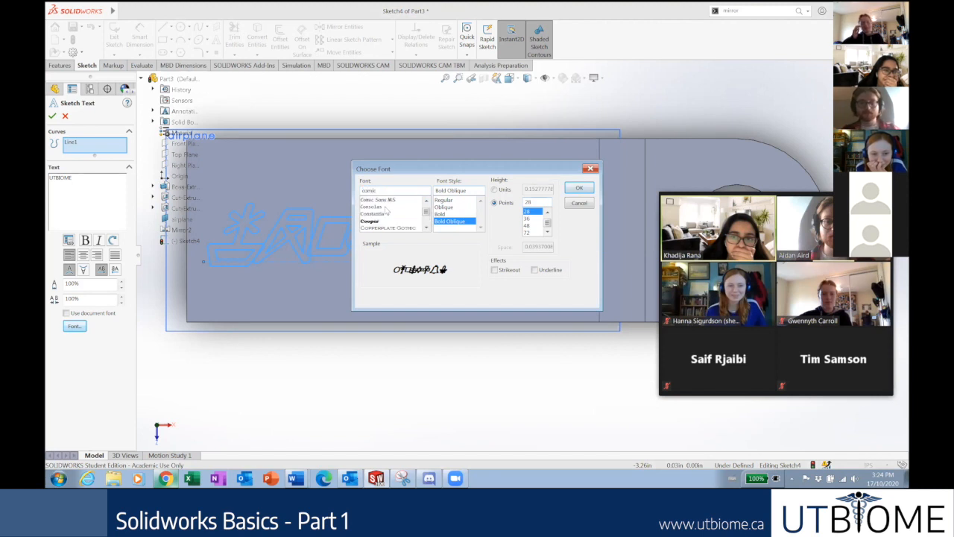
pyautogui.click(385, 199)
pyautogui.click(579, 187)
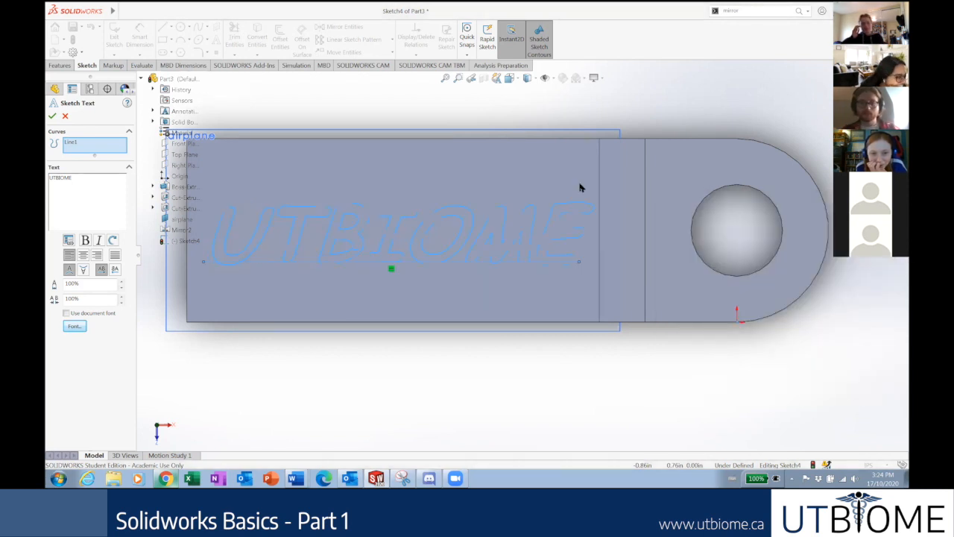
pyautogui.scroll(5, 499, 342)
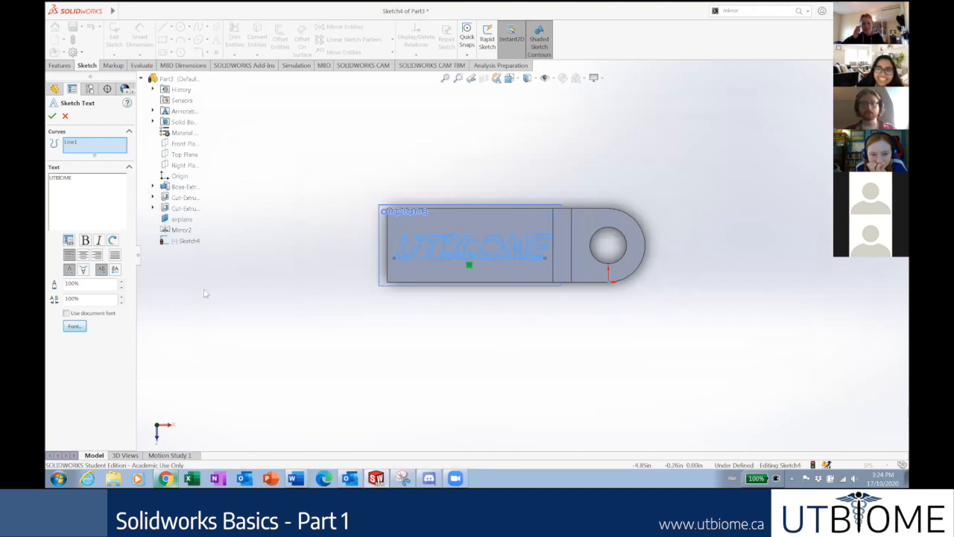
# Finish the text edit and start a boss extrusion of Sketch4.
pyautogui.click(52, 116)
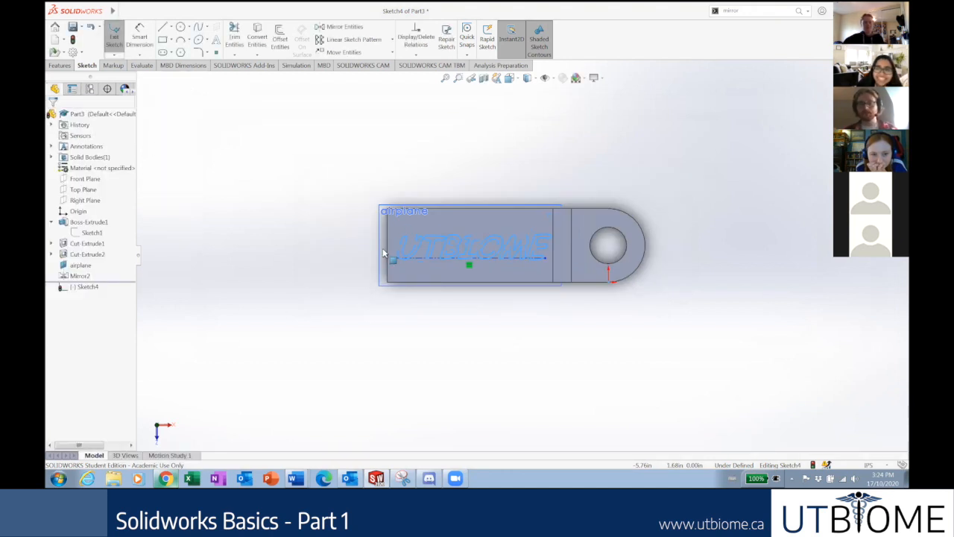
pyautogui.scroll(-2, 525, 273)
pyautogui.moveTo(522, 277)
pyautogui.mouseDown(button='middle')
pyautogui.moveTo(494, 178)
pyautogui.moveTo(503, 203)
pyautogui.mouseUp(button='middle')
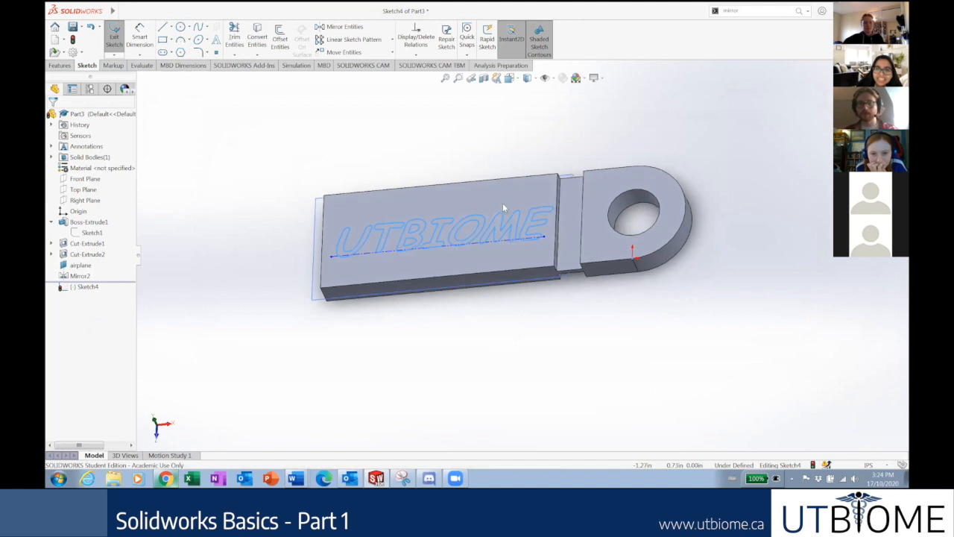
pyautogui.click(60, 65)
# Orbit the plate to check the 0.10in blind extrusion preview of UTBIOME.
pyautogui.scroll(-1, 337, 258)
pyautogui.moveTo(344, 277); pyautogui.dragTo(353, 311, button='middle')
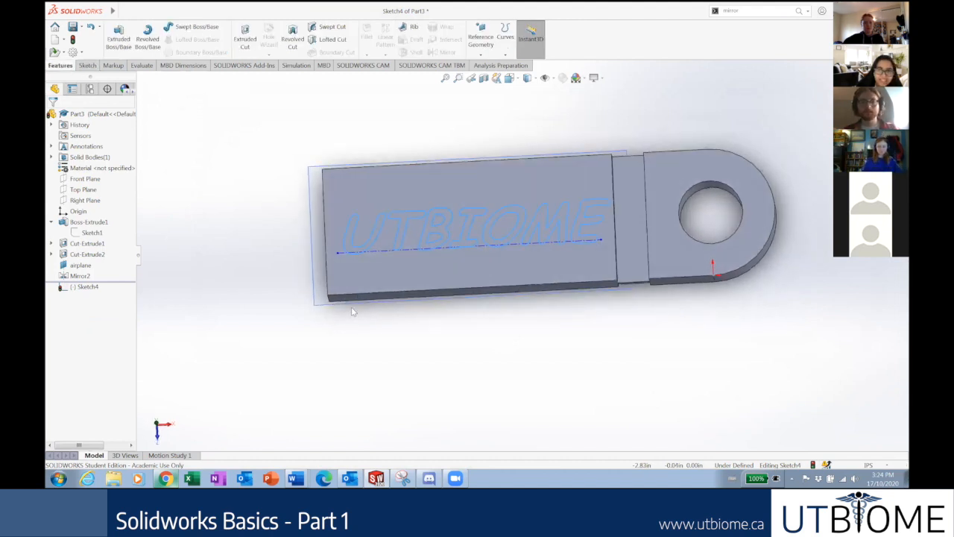
pyautogui.scroll(1, 531, 205)
pyautogui.scroll(4, 565, 205)
pyautogui.scroll(-3, 583, 214)
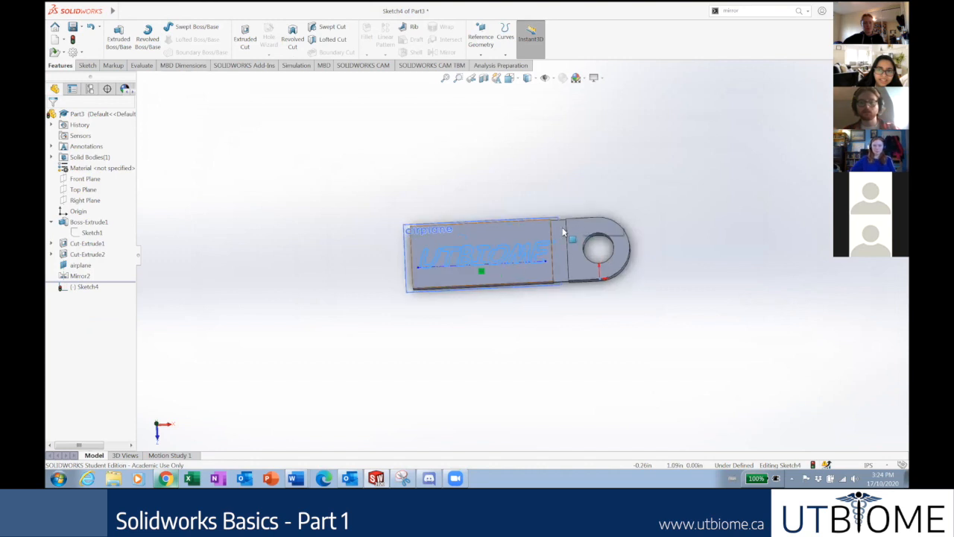
pyautogui.moveTo(455, 296); pyautogui.dragTo(417, 322, button='middle')
pyautogui.moveTo(418, 176)
pyautogui.mouseDown(button='middle')
pyautogui.moveTo(378, 328)
pyautogui.moveTo(405, 315)
pyautogui.moveTo(401, 302)
pyautogui.moveTo(379, 301)
pyautogui.moveTo(388, 305)
pyautogui.moveTo(424, 270)
pyautogui.moveTo(520, 244)
pyautogui.mouseUp(button='middle')
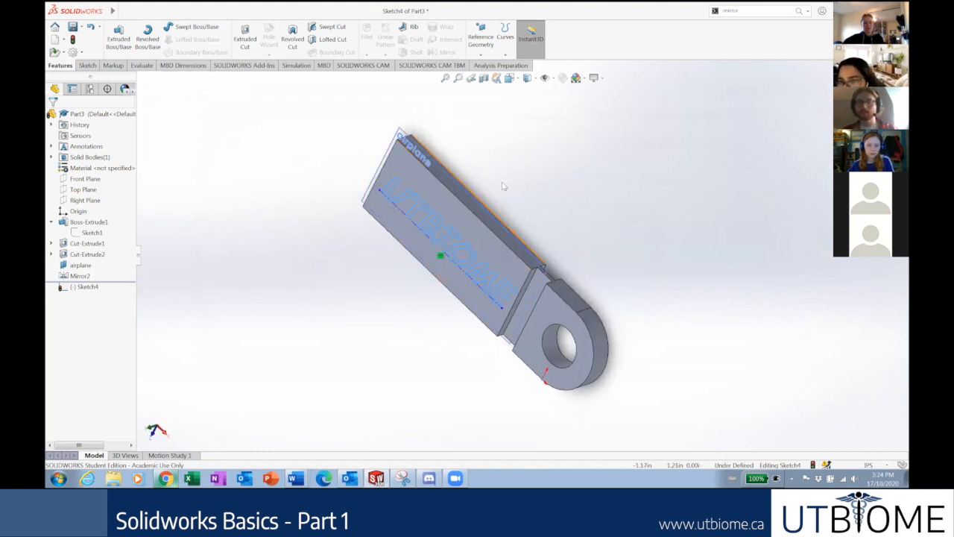
pyautogui.scroll(-5, 492, 276)
pyautogui.scroll(3, 485, 295)
pyautogui.moveTo(485, 295)
pyautogui.mouseDown(button='middle')
pyautogui.moveTo(482, 222)
pyautogui.moveTo(512, 186)
pyautogui.moveTo(499, 230)
pyautogui.mouseUp(button='middle')
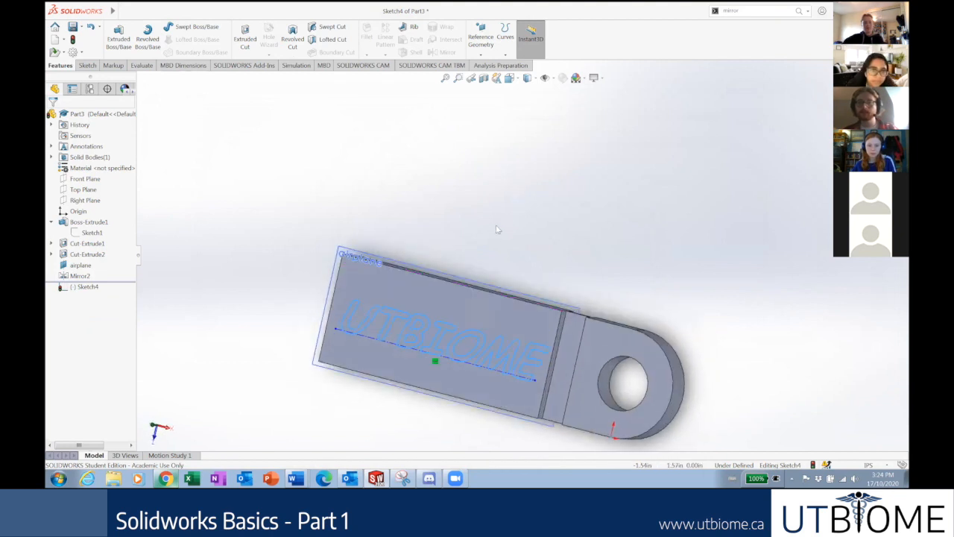
pyautogui.moveTo(492, 266); pyautogui.dragTo(458, 341, button='middle')
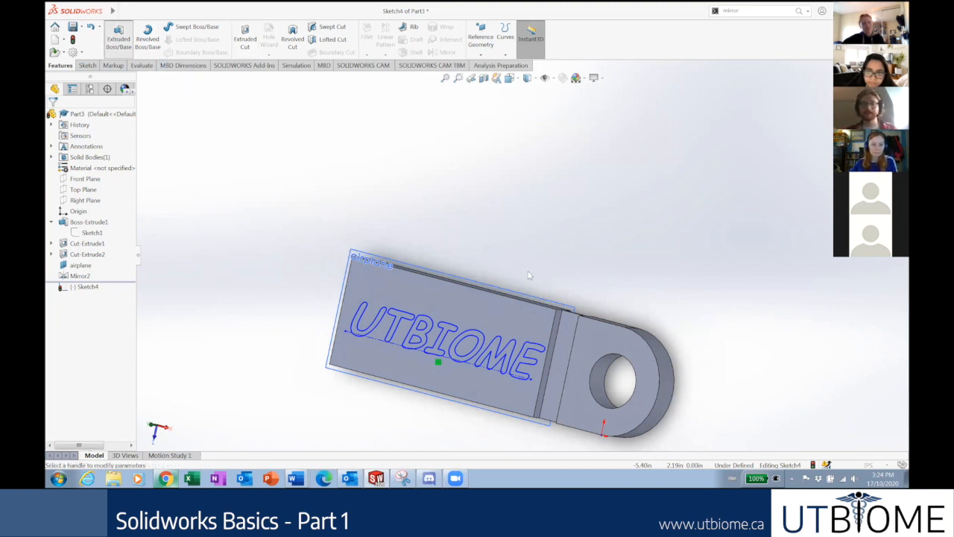
pyautogui.moveTo(501, 263); pyautogui.dragTo(454, 260, button='middle')
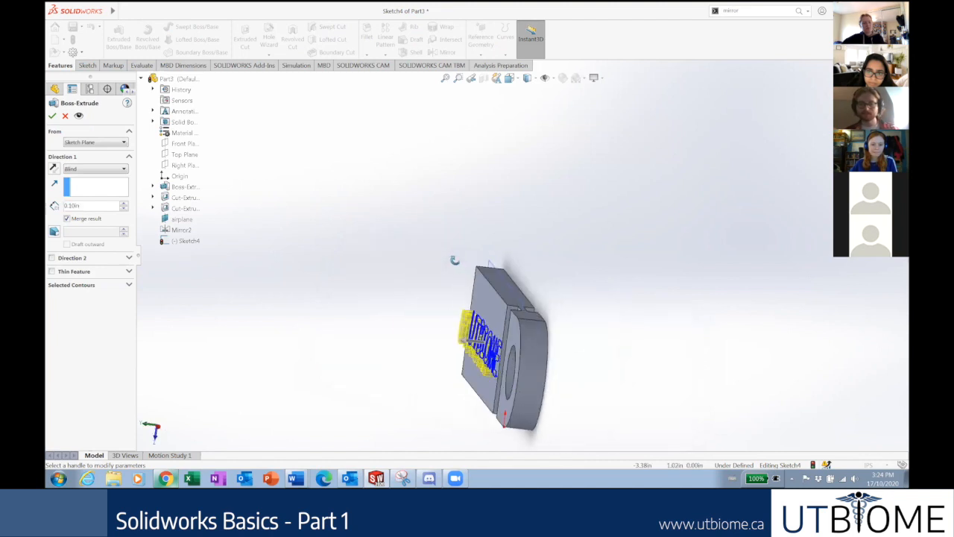
# Accept the raised-text Boss-Extrude2, inspect it, then delete it.
pyautogui.click(53, 112)
pyautogui.moveTo(372, 289); pyautogui.dragTo(411, 299, button='middle')
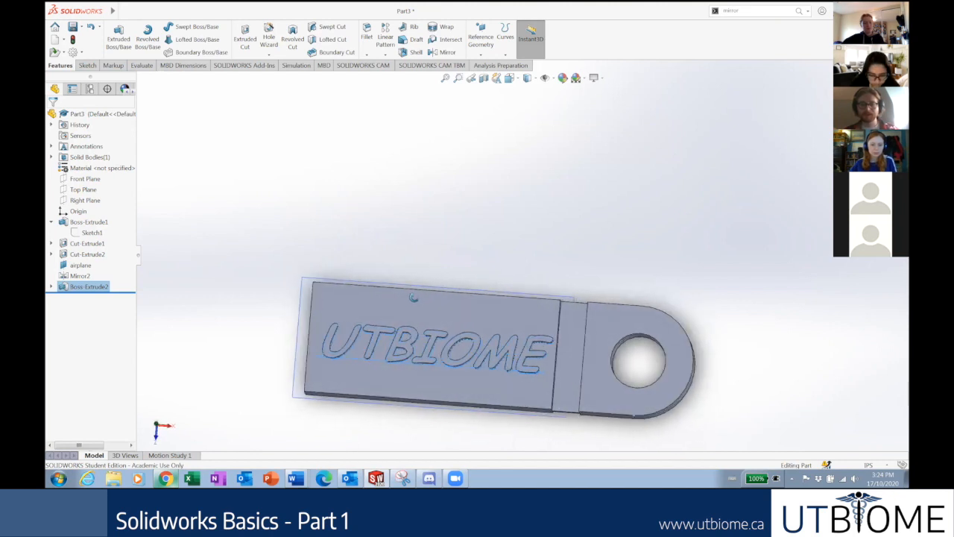
pyautogui.rightClick(78, 289)
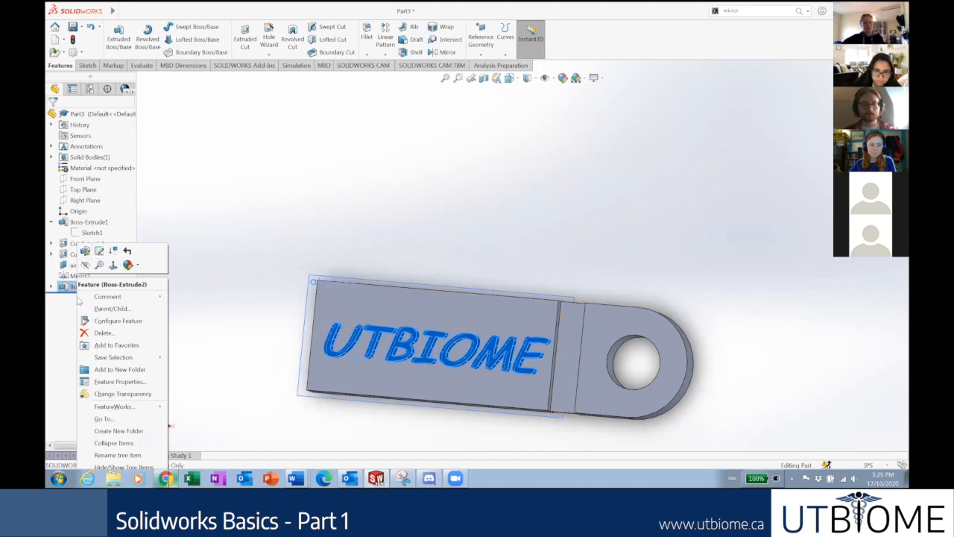
pyautogui.press('Delete')
pyautogui.click(538, 187)
# Reopen Sketch4 with the UTBIOME text for editing.
pyautogui.rightClick(84, 287)
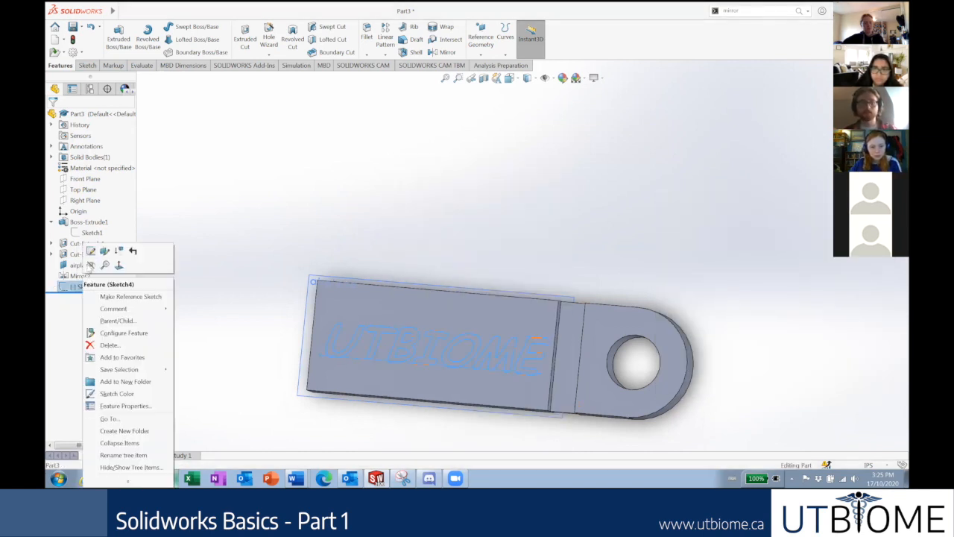
pyautogui.click(90, 251)
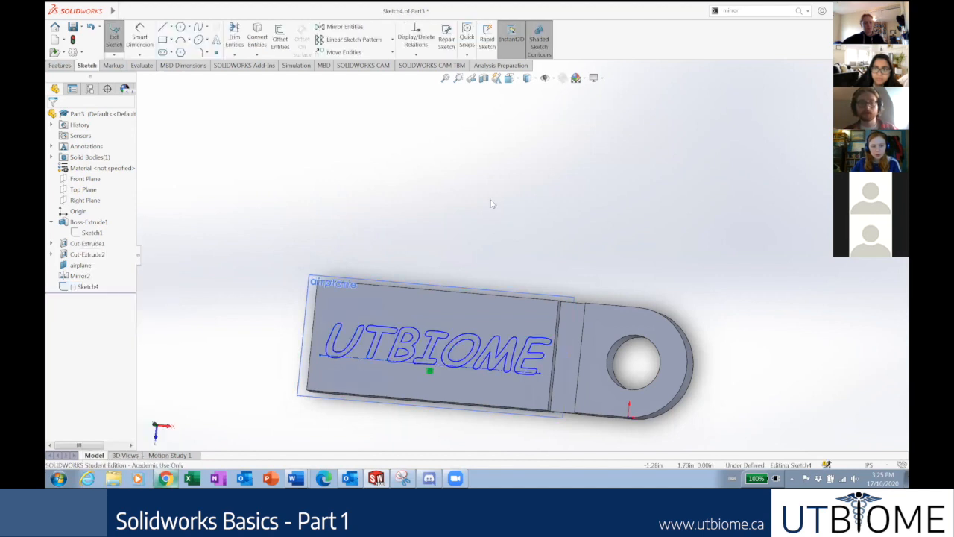
pyautogui.click(61, 67)
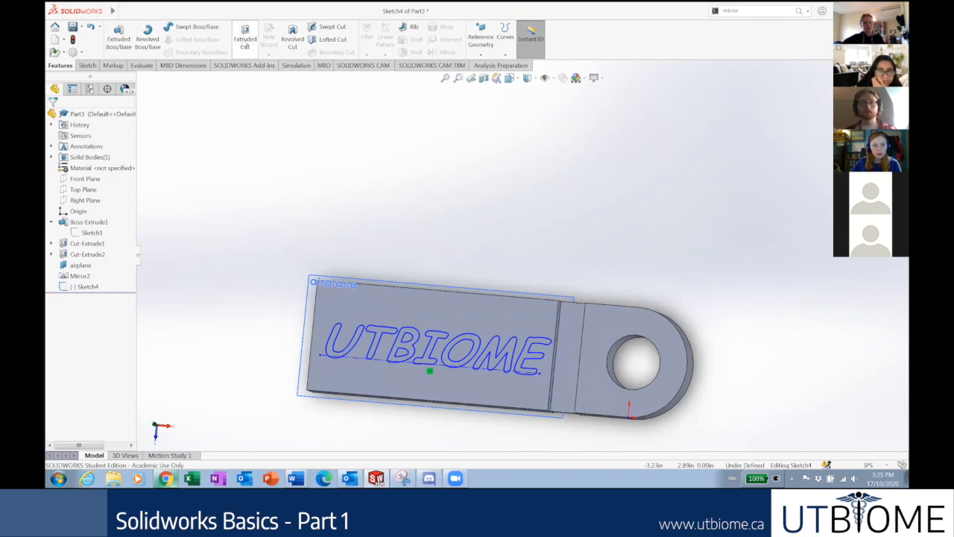
# Cut-extrude the UTBIOME text Through All, keeping all bodies.
pyautogui.click(245, 45)
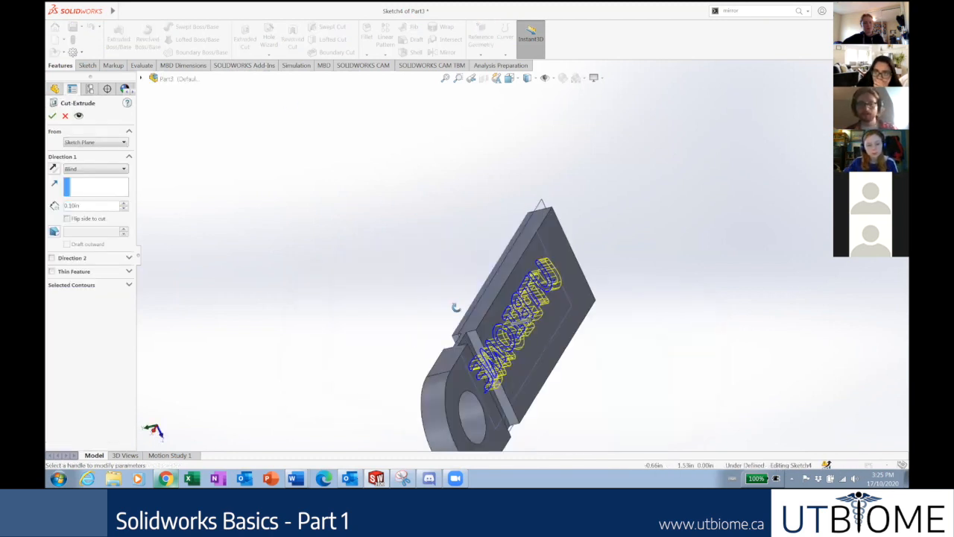
pyautogui.click(76, 171)
pyautogui.click(78, 182)
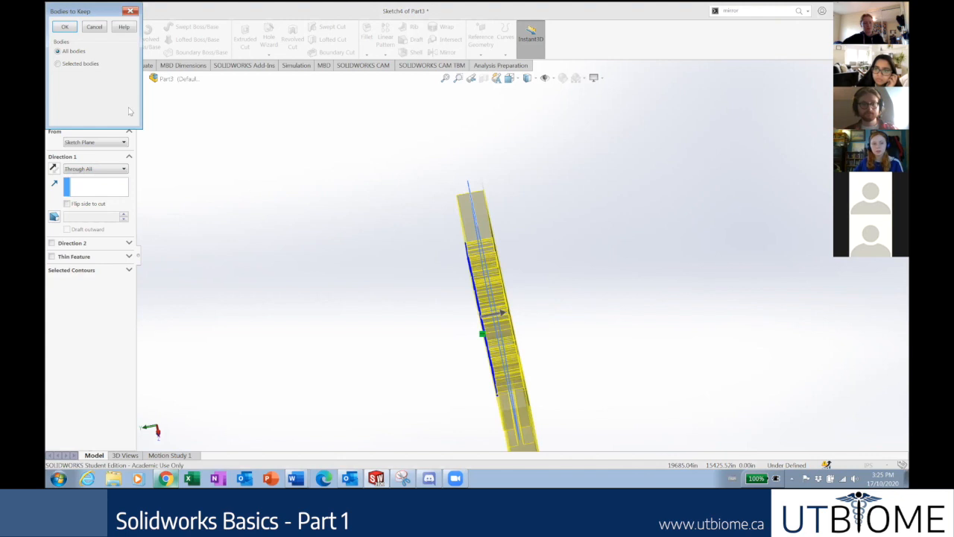
pyautogui.click(64, 28)
# Inspect the engraved lettering and expand Cut-Extrude3 to reveal Sketch4.
pyautogui.moveTo(375, 348); pyautogui.dragTo(436, 323, button='middle')
pyautogui.scroll(3, 410, 343)
pyautogui.scroll(-4, 393, 347)
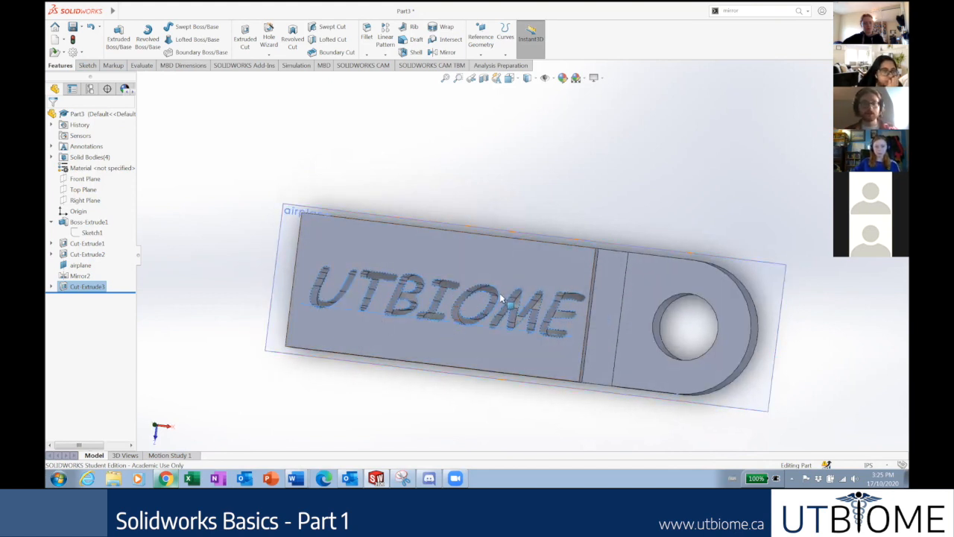
pyautogui.scroll(-2, 446, 326)
pyautogui.scroll(3, 446, 326)
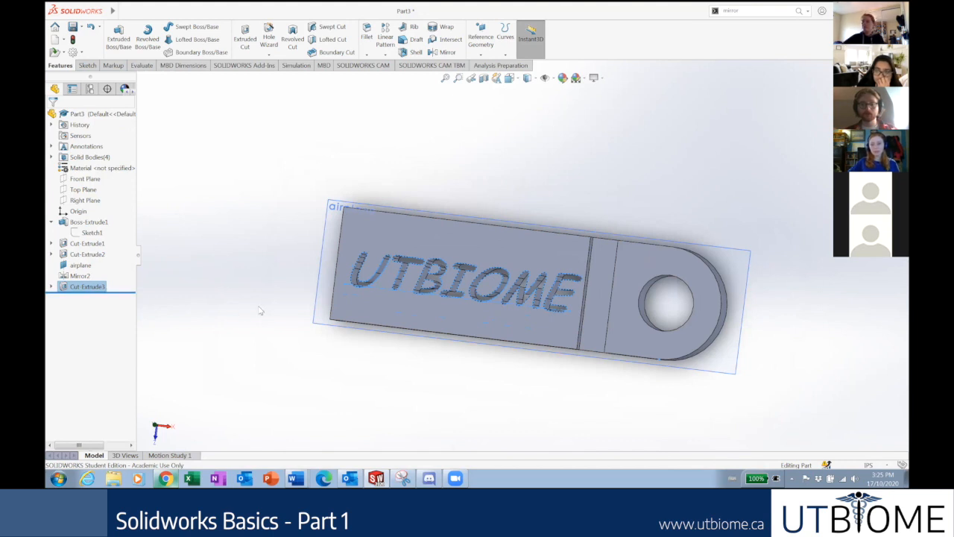
pyautogui.click(51, 287)
pyautogui.click(51, 287)
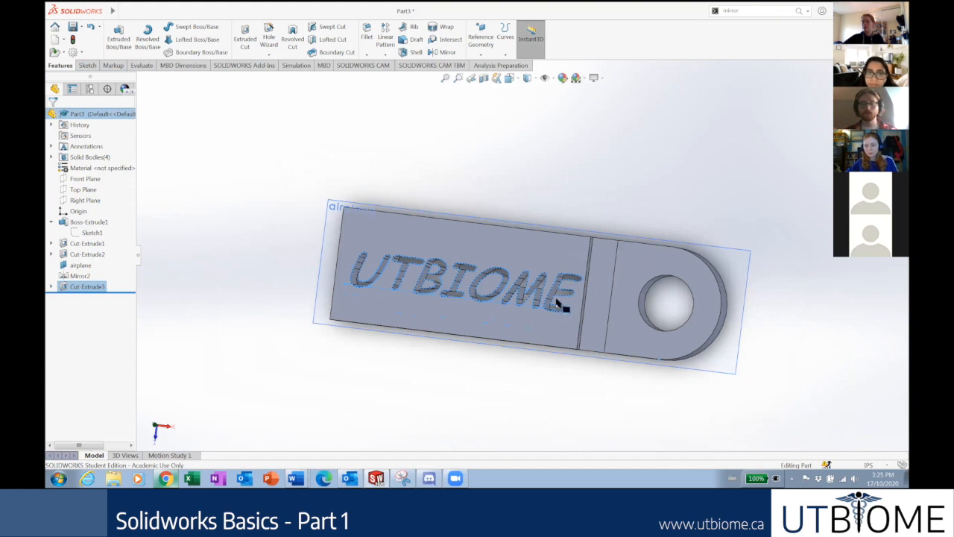
pyautogui.scroll(3, 560, 302)
pyautogui.scroll(-2, 612, 250)
pyautogui.scroll(2, 447, 271)
pyautogui.scroll(-4, 467, 269)
pyautogui.scroll(2, 522, 257)
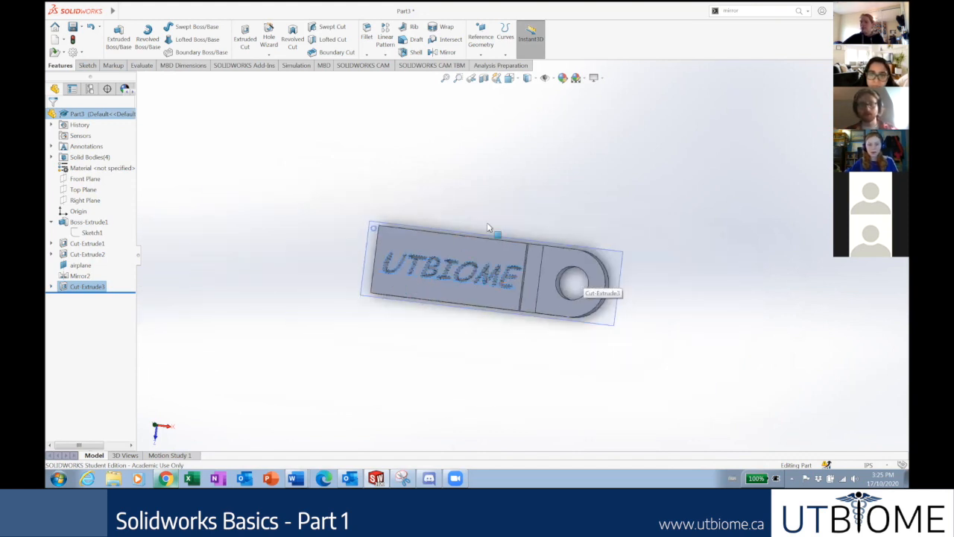
pyautogui.click(52, 287)
pyautogui.click(51, 287)
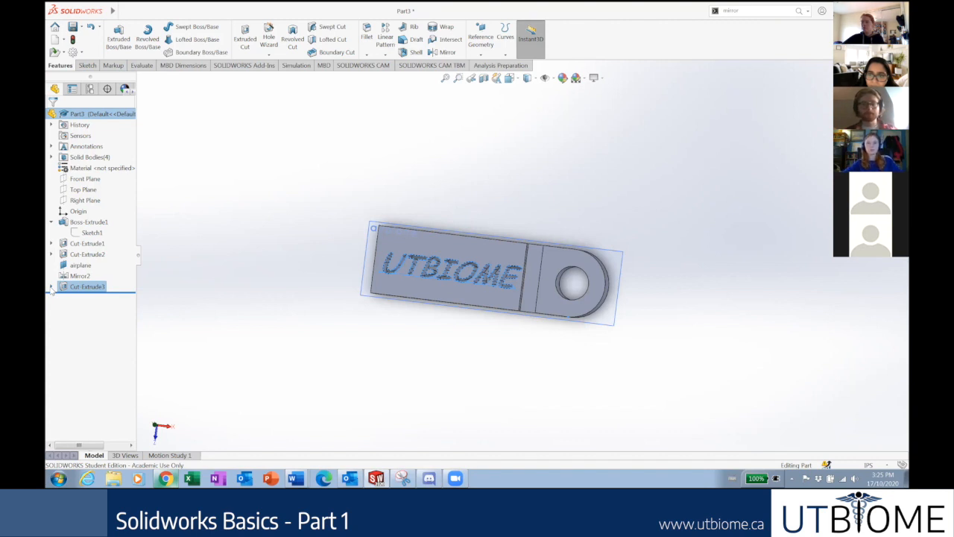
pyautogui.click(52, 287)
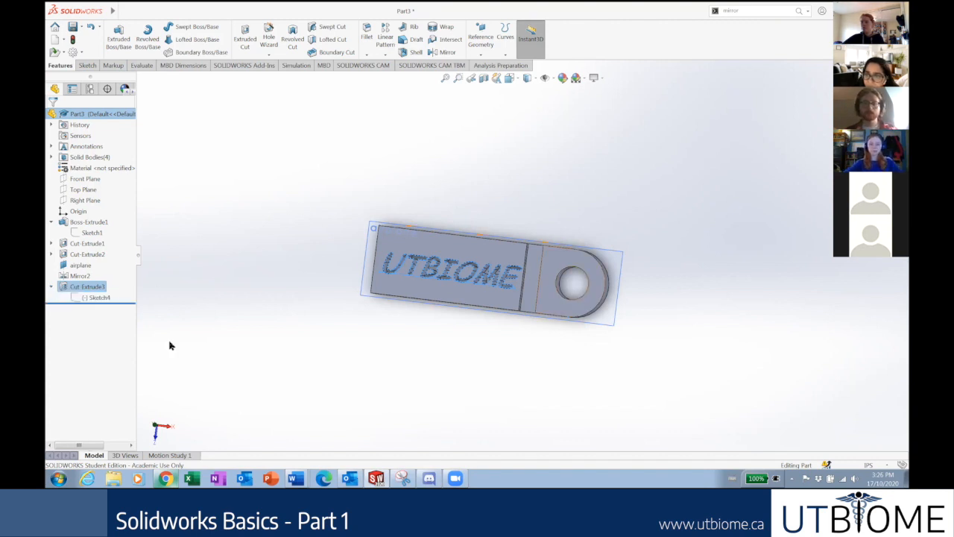
# Edit Sketch4 under Cut-Extrude3 and turn the view Normal To the plate face.
pyautogui.click(94, 299)
pyautogui.click(102, 281)
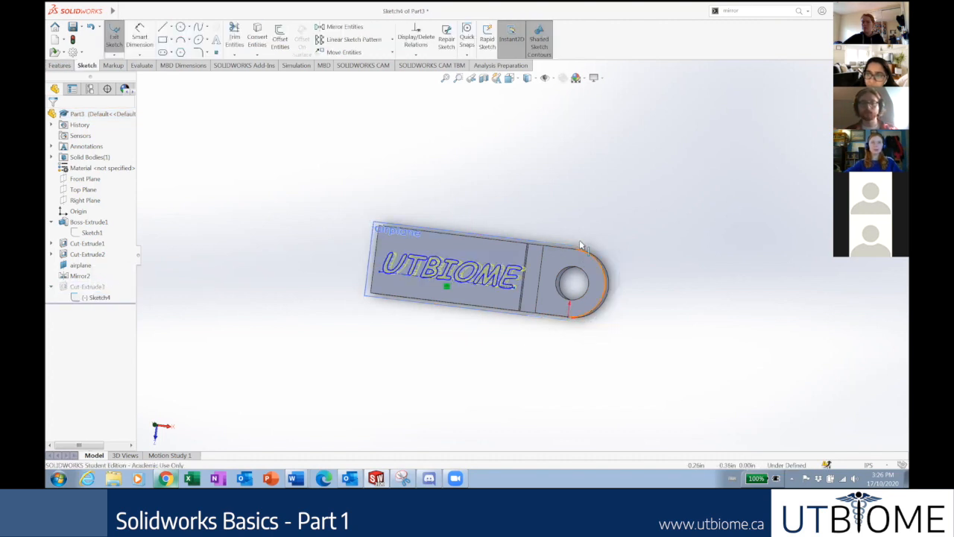
pyautogui.rightClick(84, 302)
pyautogui.click(105, 288)
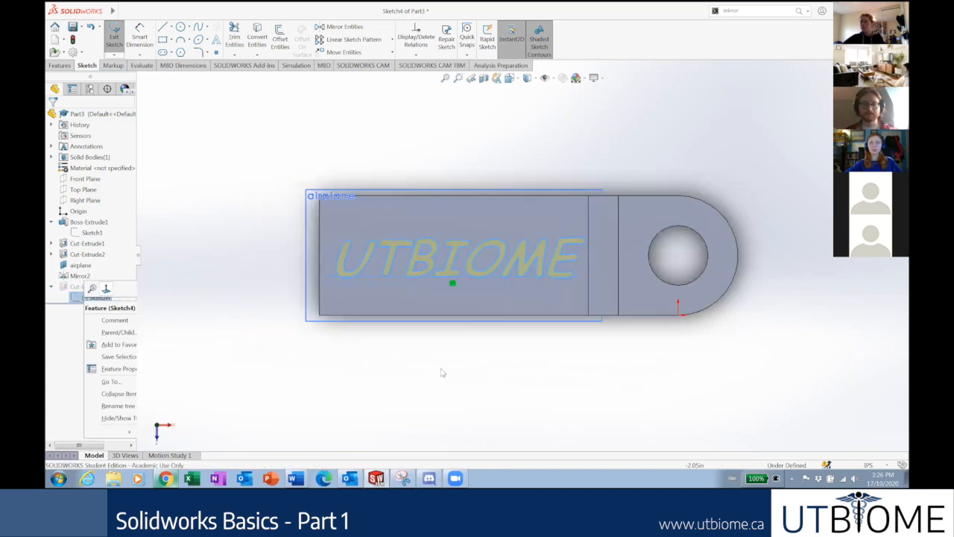
pyautogui.click(441, 372)
pyautogui.scroll(-2, 593, 260)
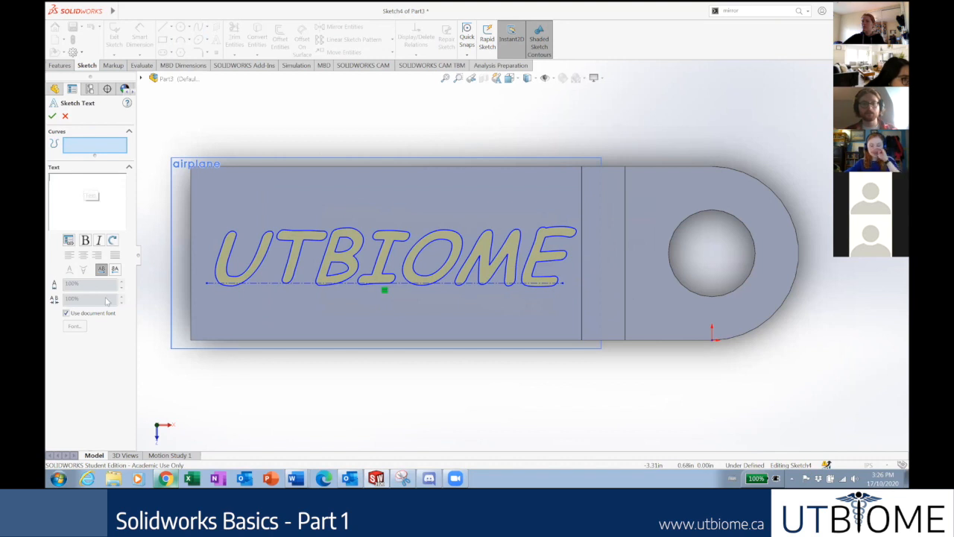
# Uncheck Use document font for the UTBIOME text, view the Font dialog unchanged, and confirm.
pyautogui.click(66, 313)
pyautogui.click(74, 328)
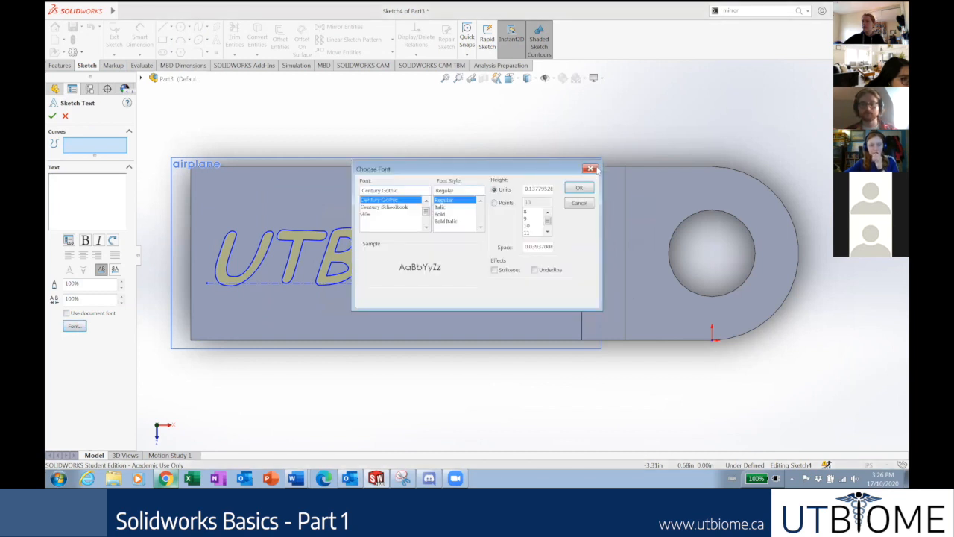
pyautogui.click(590, 170)
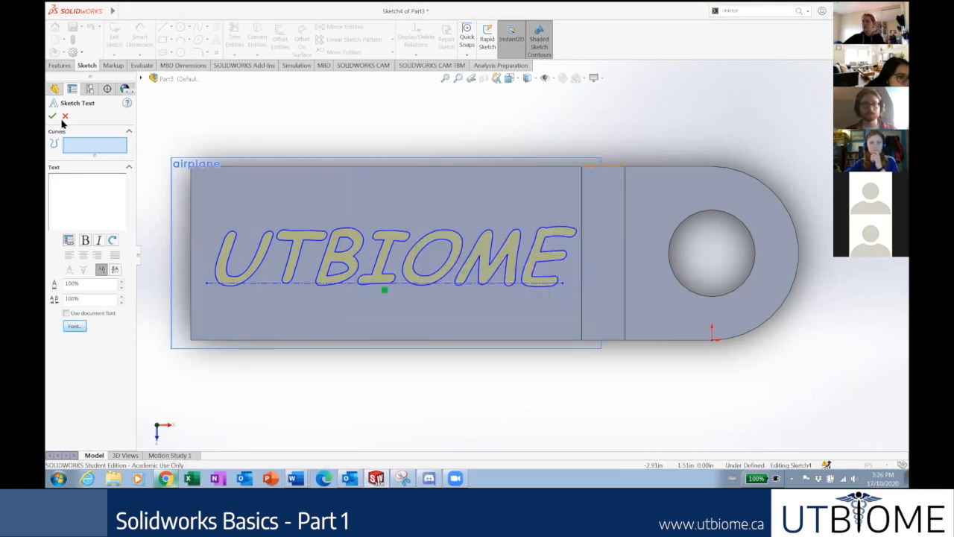
pyautogui.click(65, 117)
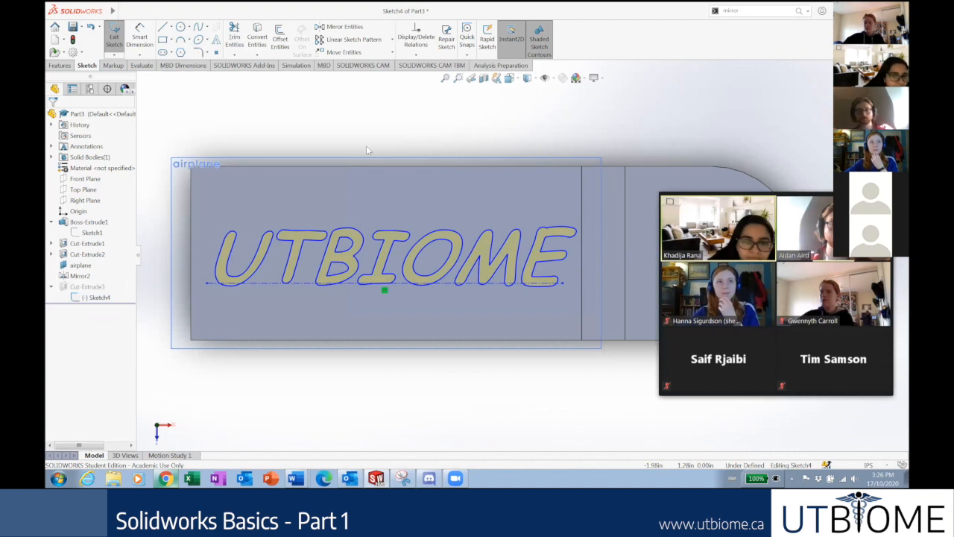
pyautogui.scroll(5, 536, 151)
pyautogui.scroll(-2, 537, 151)
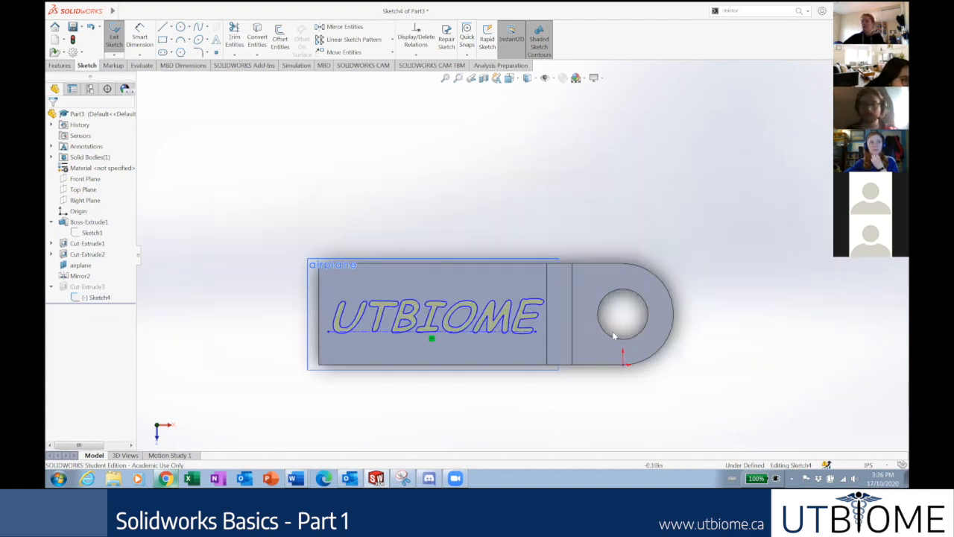
pyautogui.scroll(-3, 612, 335)
pyautogui.scroll(1, 597, 311)
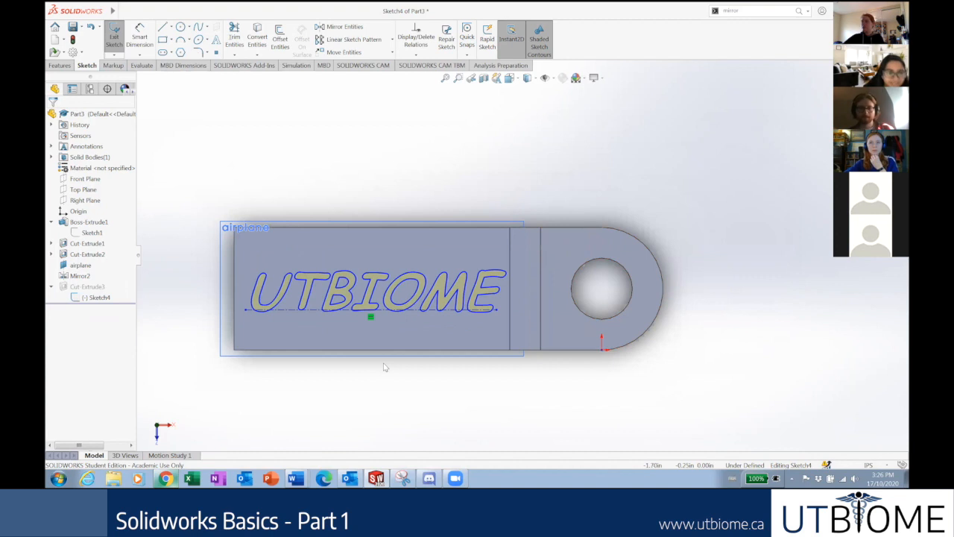
pyautogui.click(455, 478)
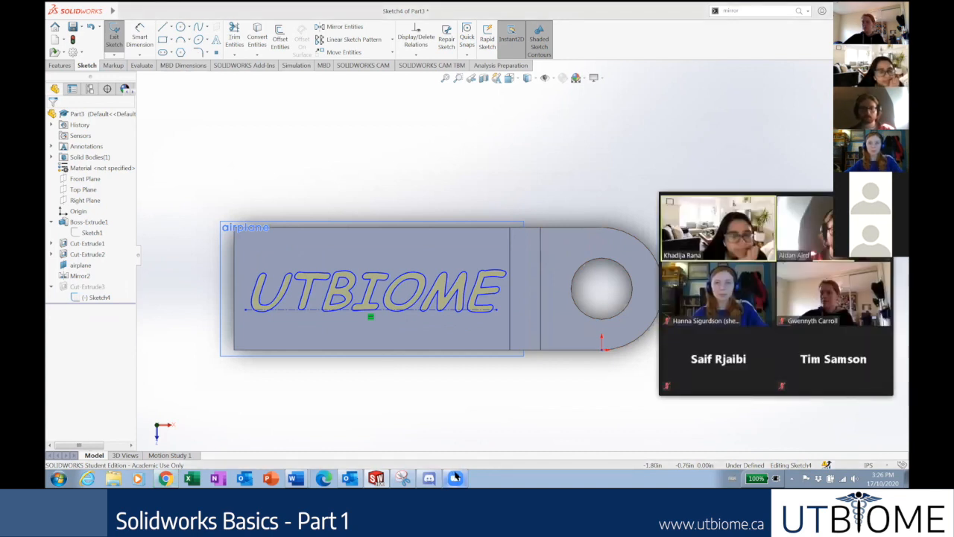
pyautogui.click(664, 404)
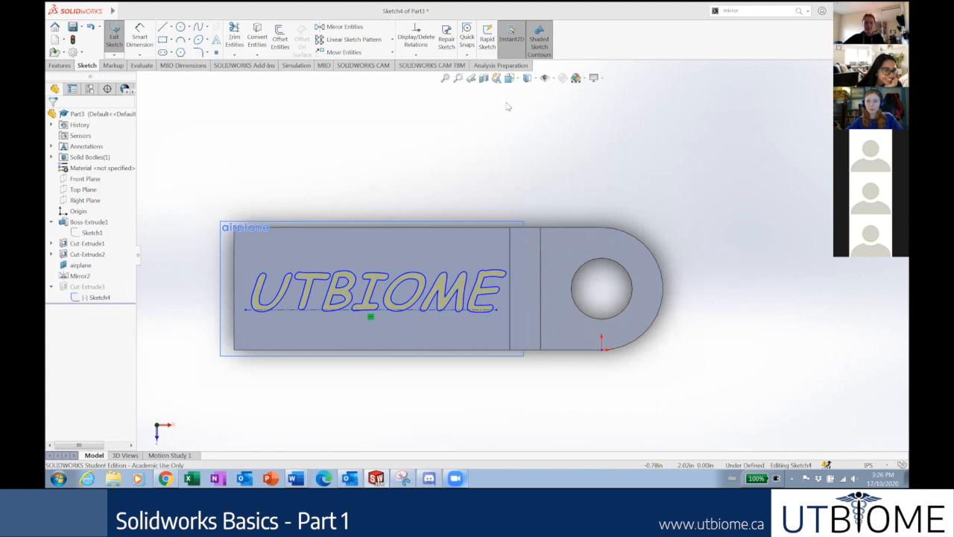
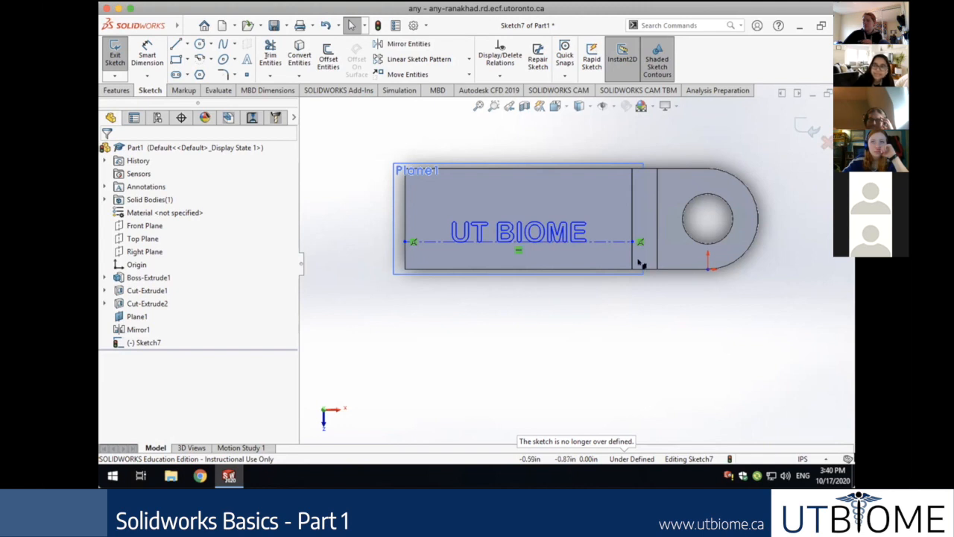
# With the UT BIOME text selected, draw a construction centerline across the plate beneath it.
pyautogui.click(507, 235)
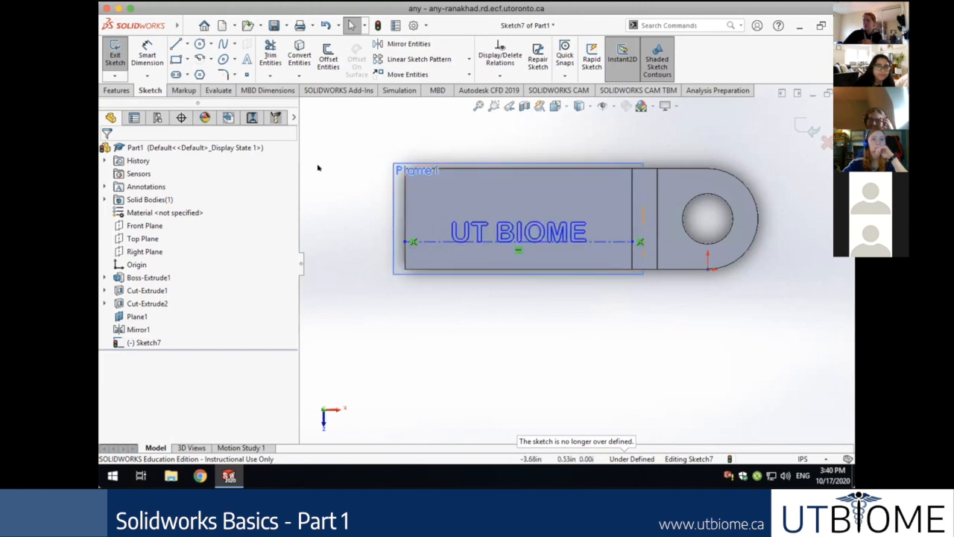
pyautogui.click(188, 45)
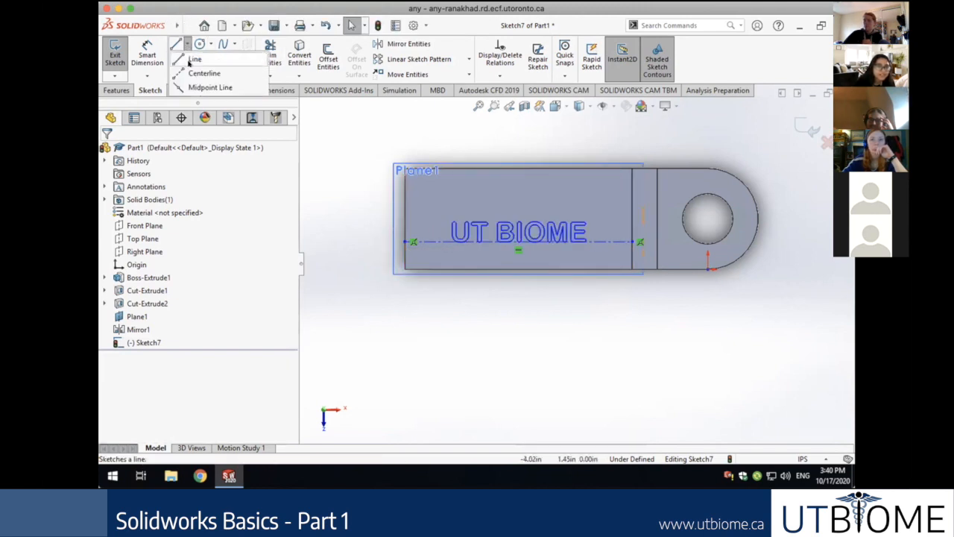
pyautogui.click(203, 73)
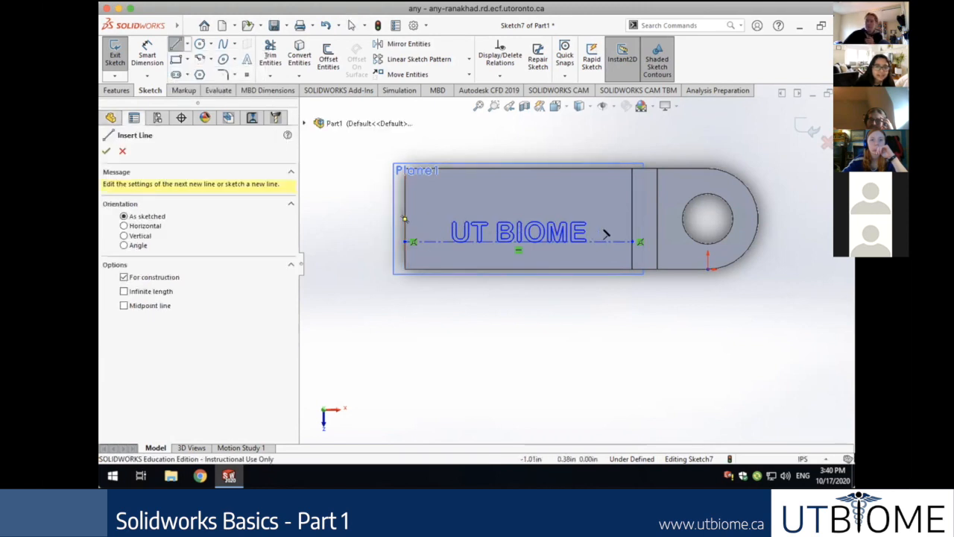
pyautogui.moveTo(630, 234); pyautogui.dragTo(634, 240)
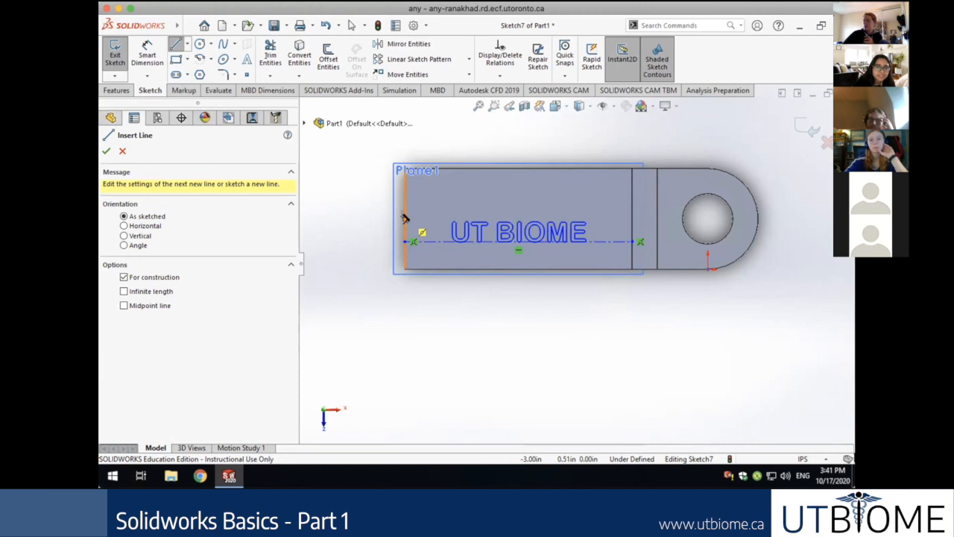
pyautogui.press('Escape')
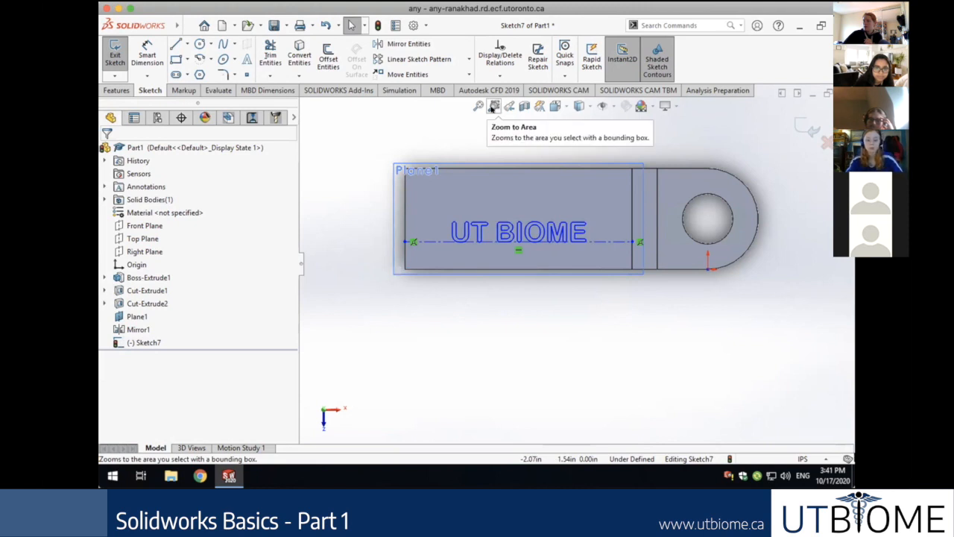
pyautogui.click(573, 233)
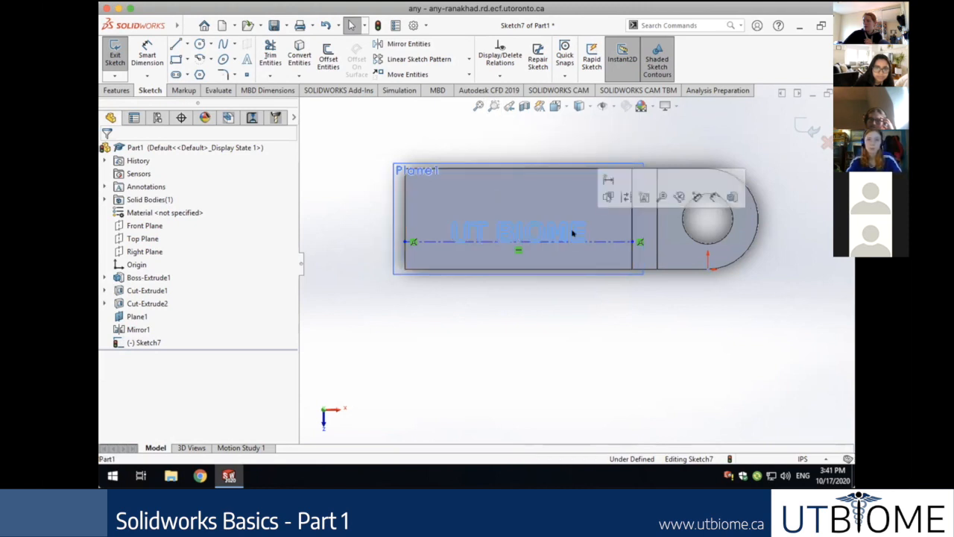
pyautogui.click(571, 331)
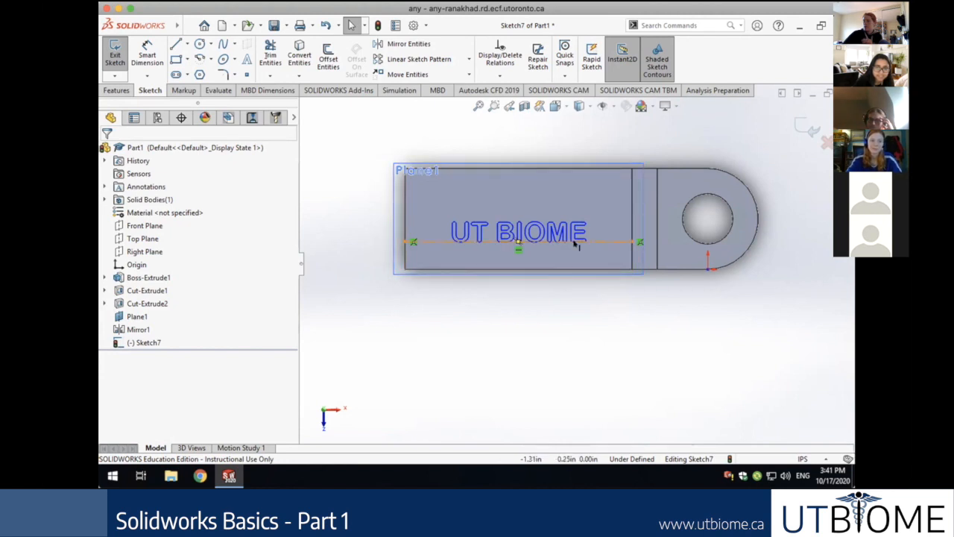
pyautogui.scroll(-5, 574, 245)
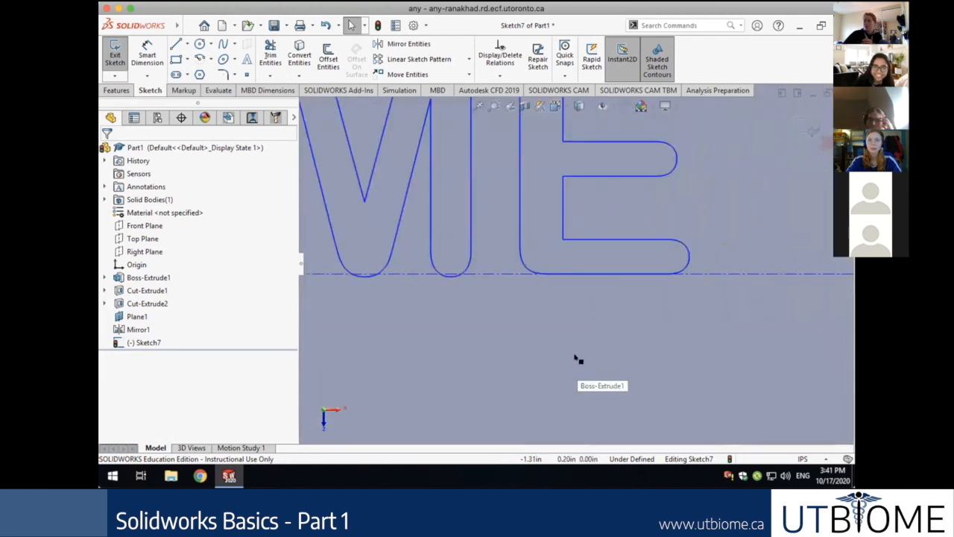
pyautogui.press('Up')
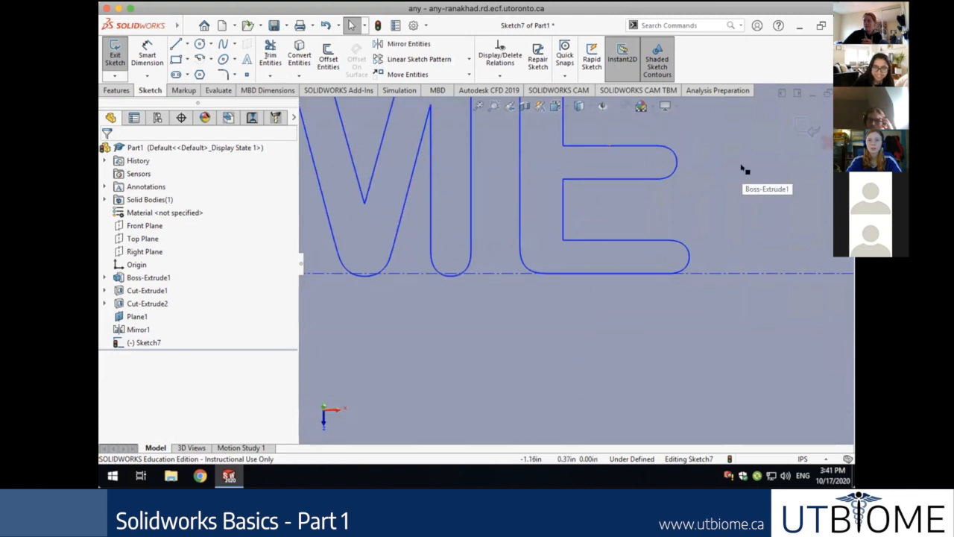
pyautogui.press('Down')
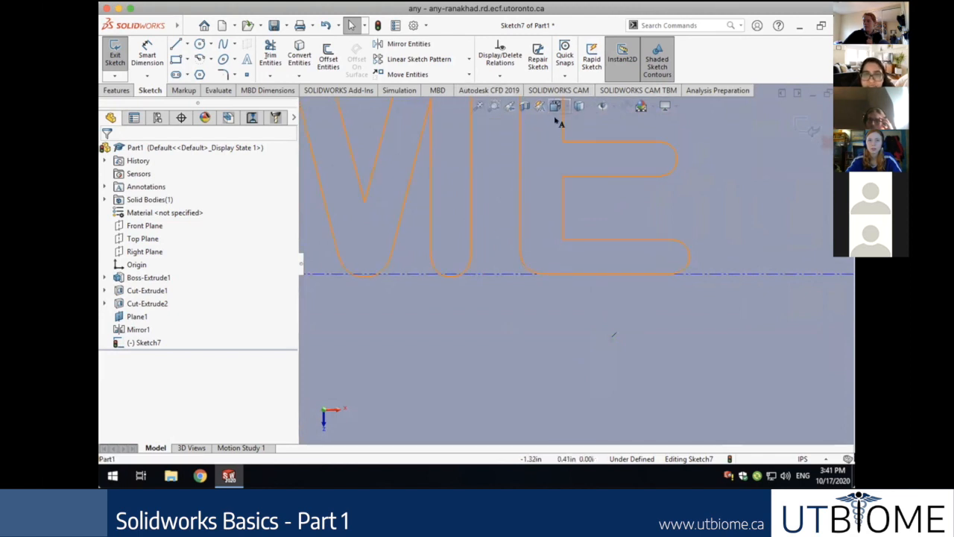
pyautogui.rightClick(568, 320)
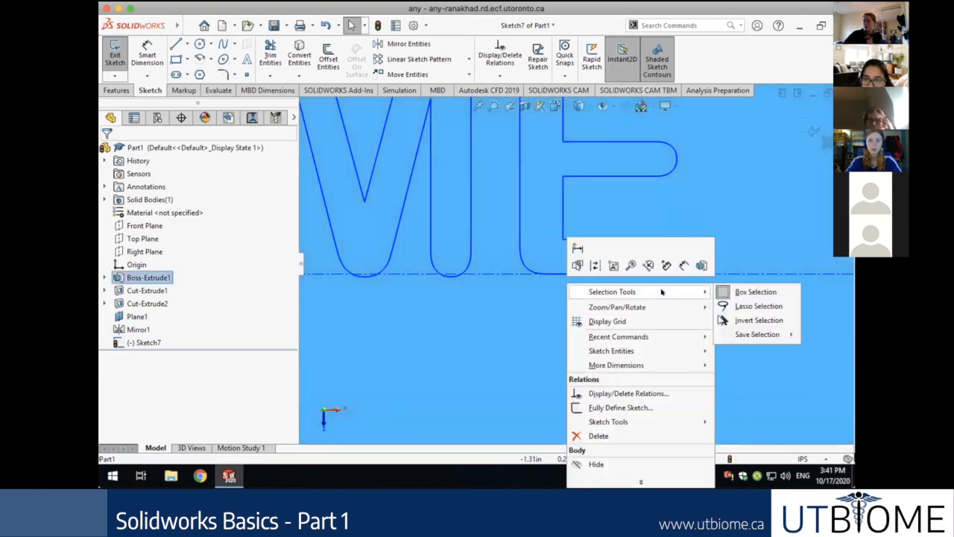
pyautogui.moveTo(677, 308)
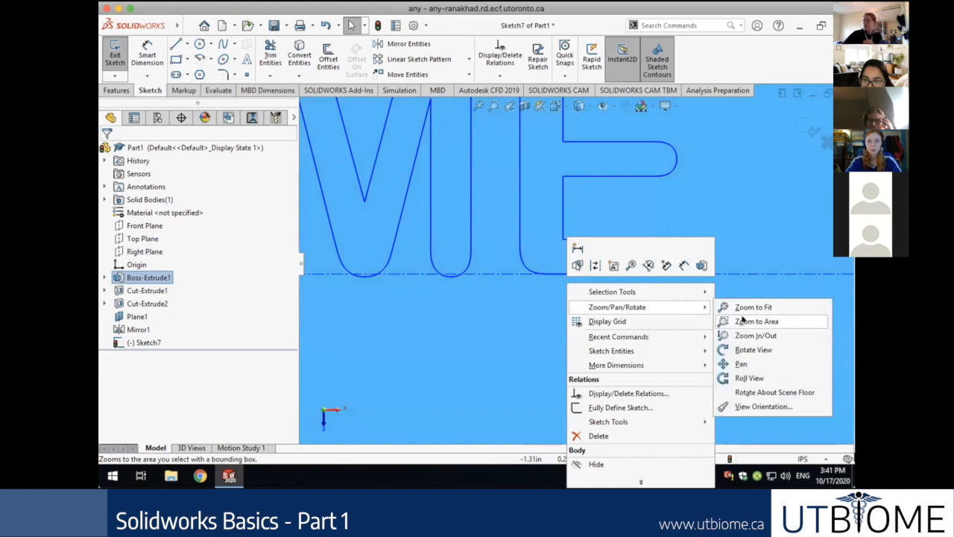
pyautogui.click(754, 365)
pyautogui.moveTo(710, 408); pyautogui.dragTo(699, 428)
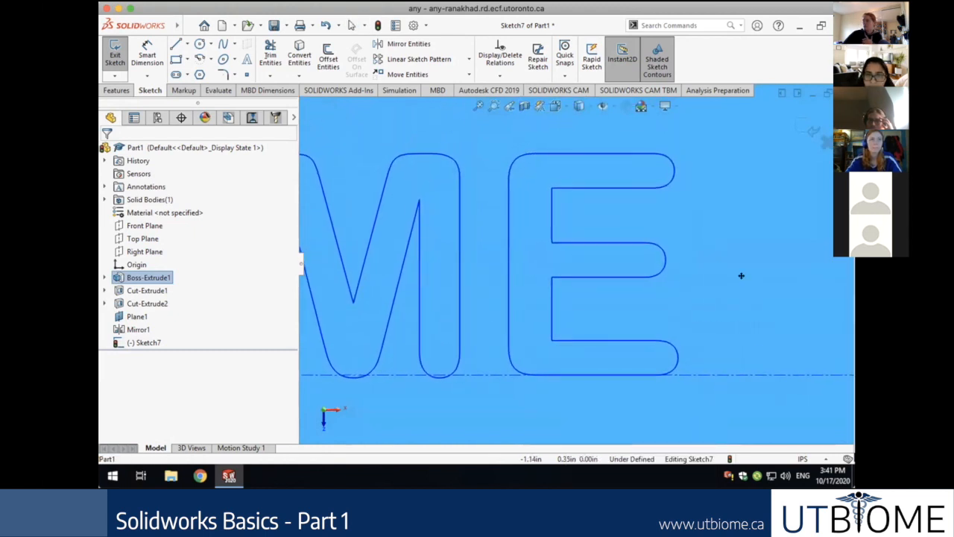
pyautogui.press('Escape')
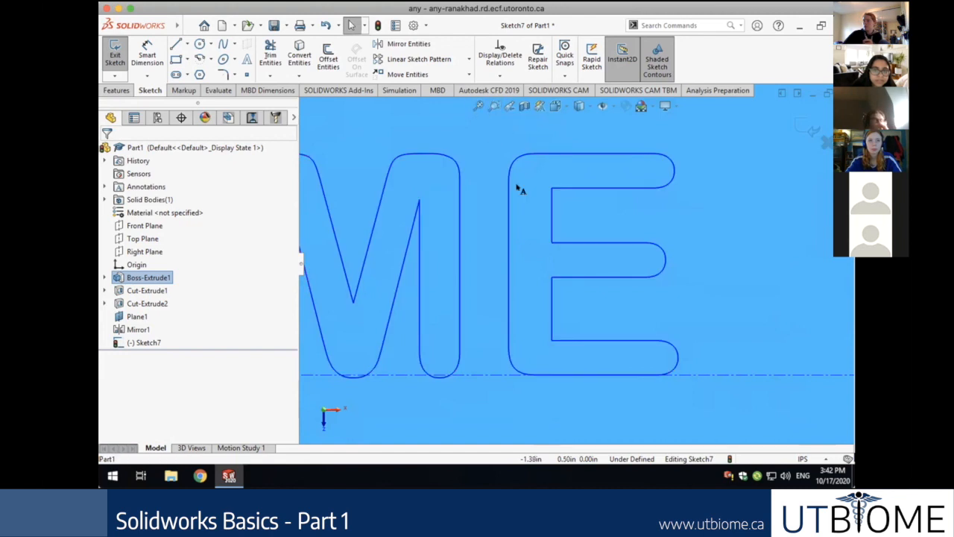
pyautogui.click(478, 106)
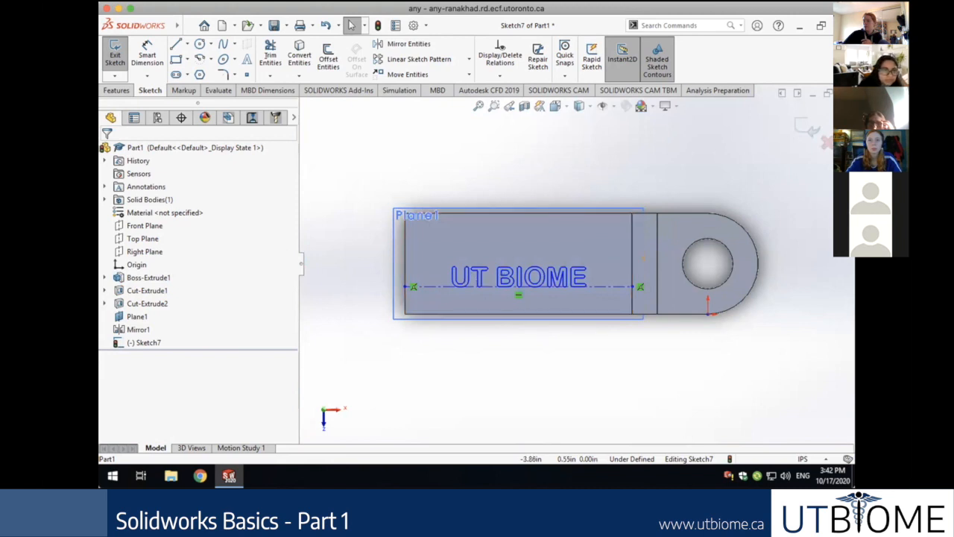
# Try a 2.25 length dimension on the construction line, discard it, and return to Select.
pyautogui.click(148, 54)
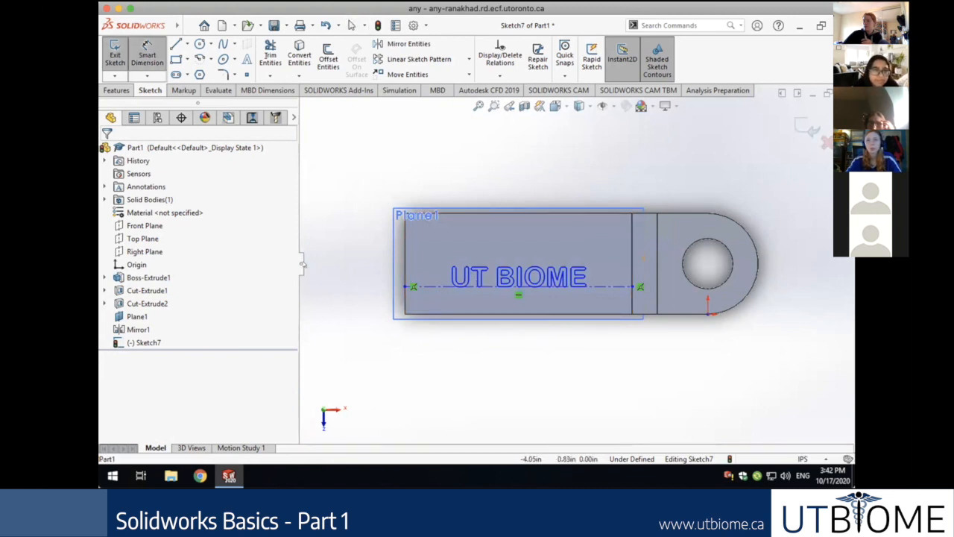
pyautogui.click(587, 287)
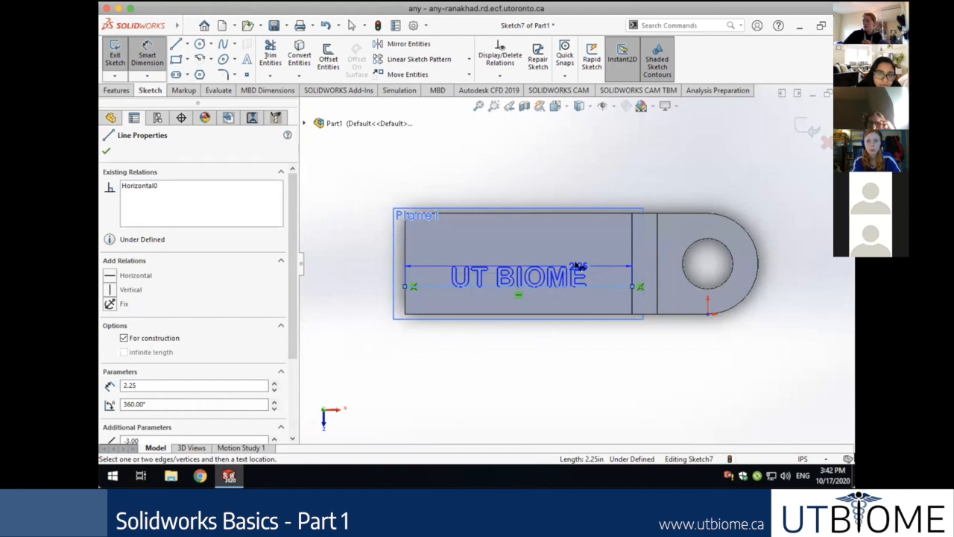
pyautogui.click(579, 266)
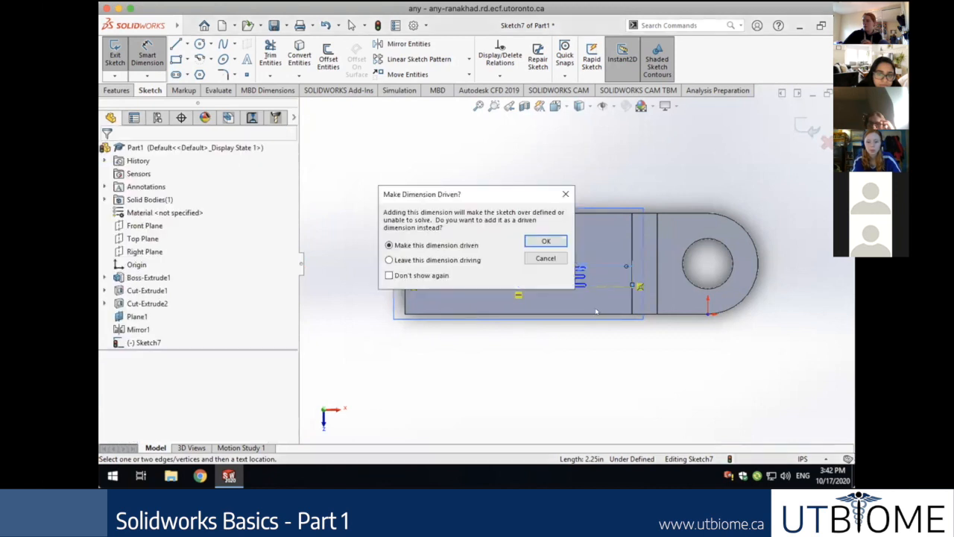
pyautogui.click(545, 258)
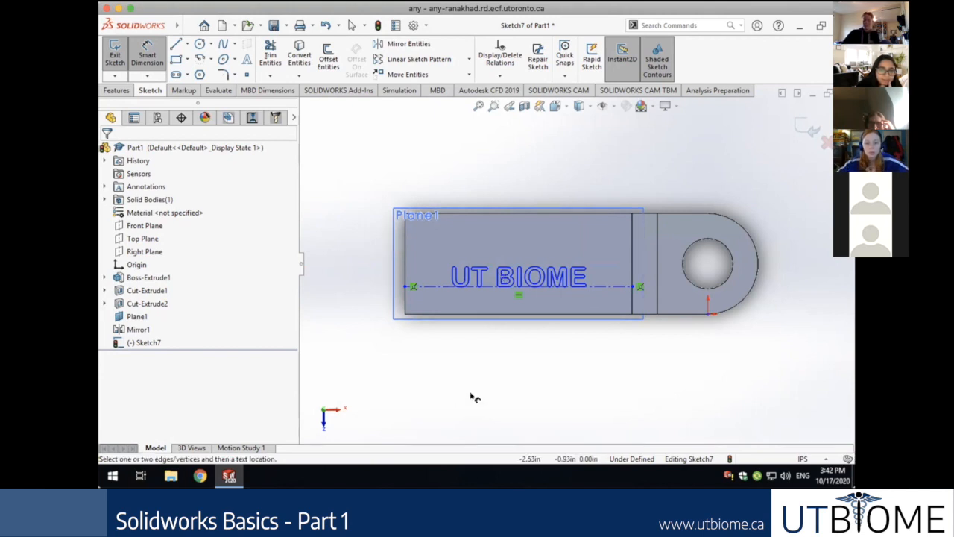
pyautogui.press('Escape')
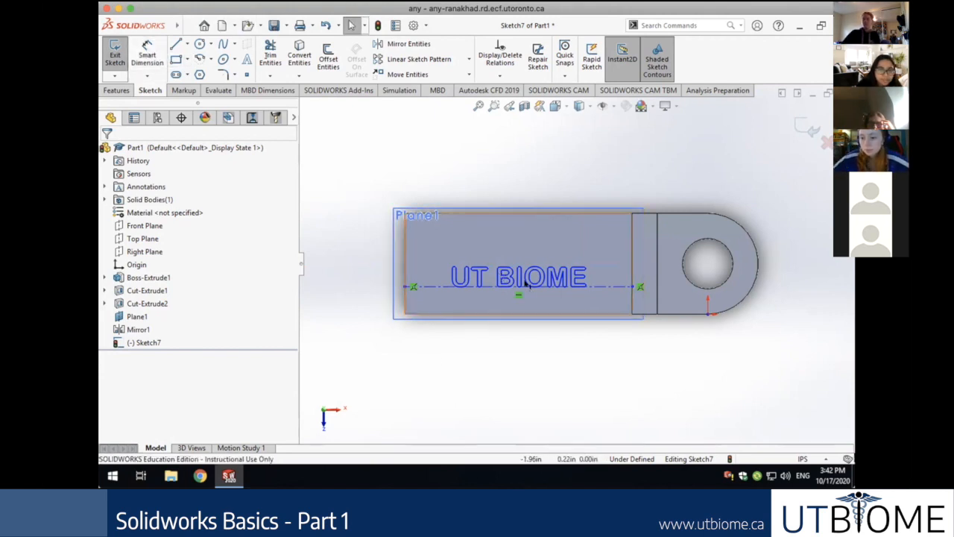
# Switch the UT BIOME text's font height from points to length Units and shorten the height value.
pyautogui.doubleClick(528, 276)
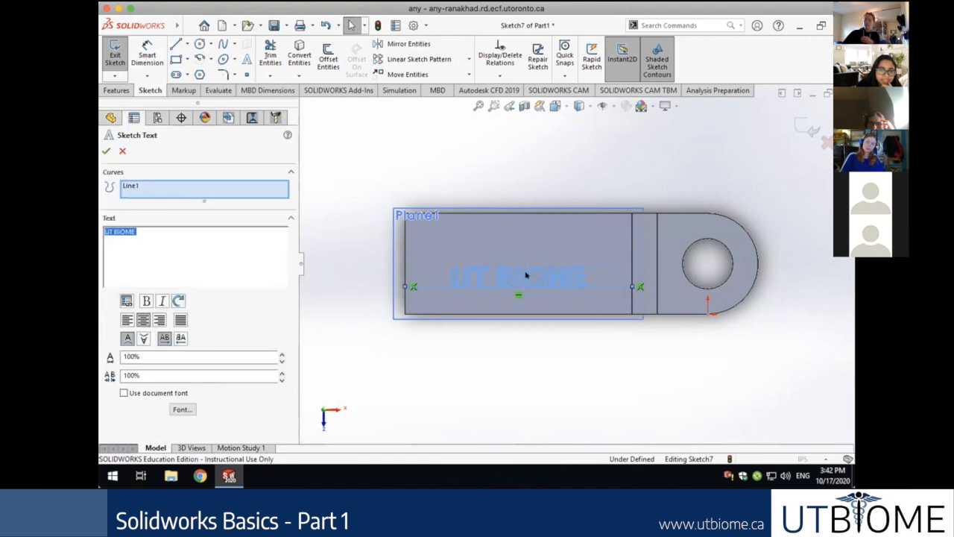
pyautogui.click(182, 410)
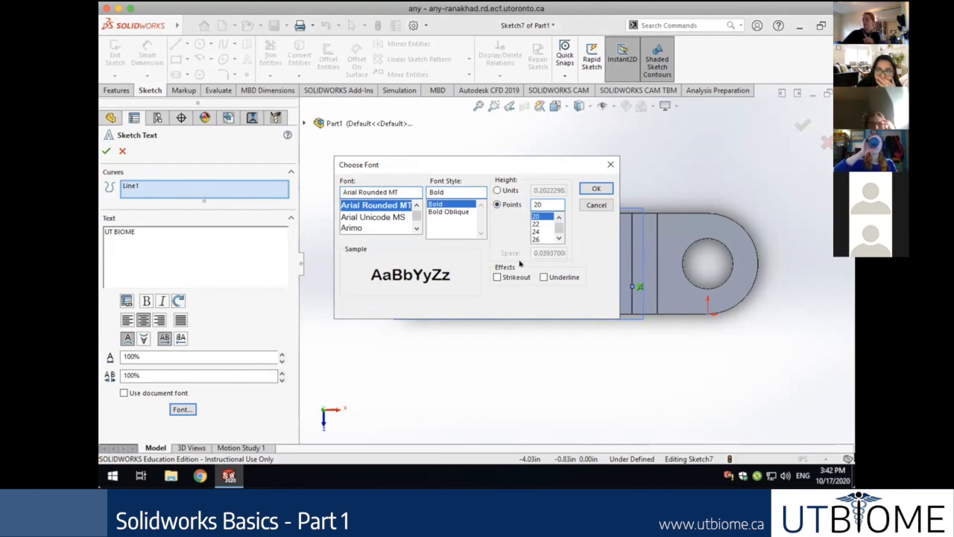
pyautogui.click(498, 190)
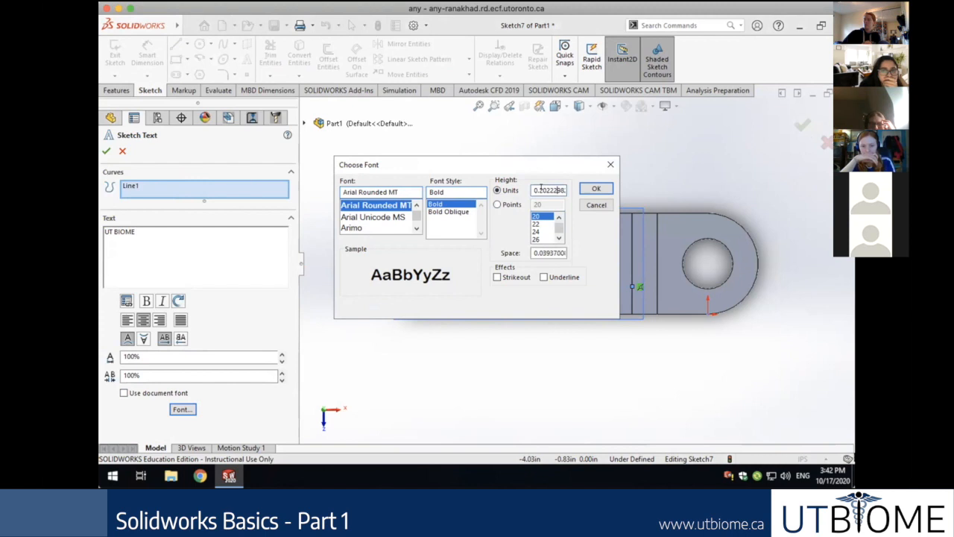
pyautogui.moveTo(569, 187); pyautogui.dragTo(602, 189)
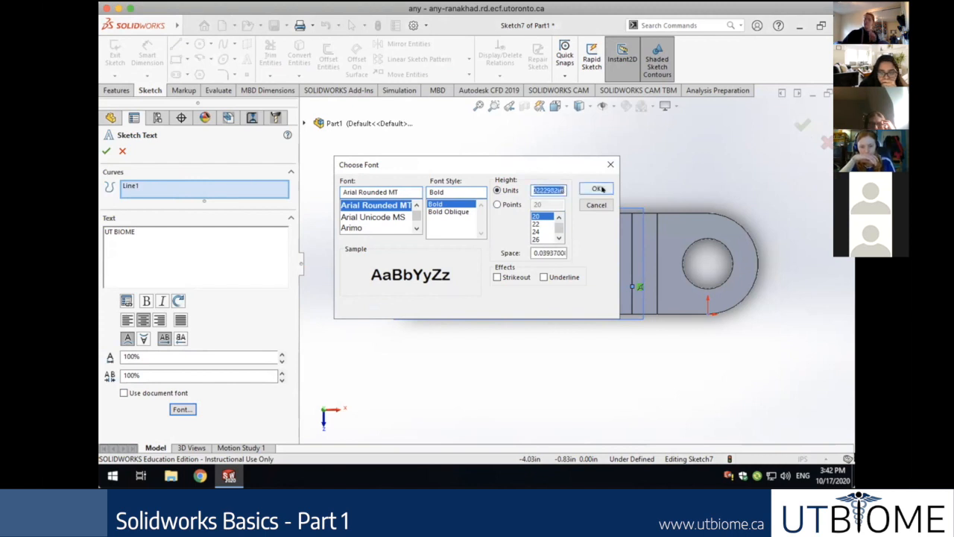
pyautogui.click(552, 187)
pyautogui.moveTo(565, 188); pyautogui.dragTo(539, 186)
pyautogui.press('BackSpace')
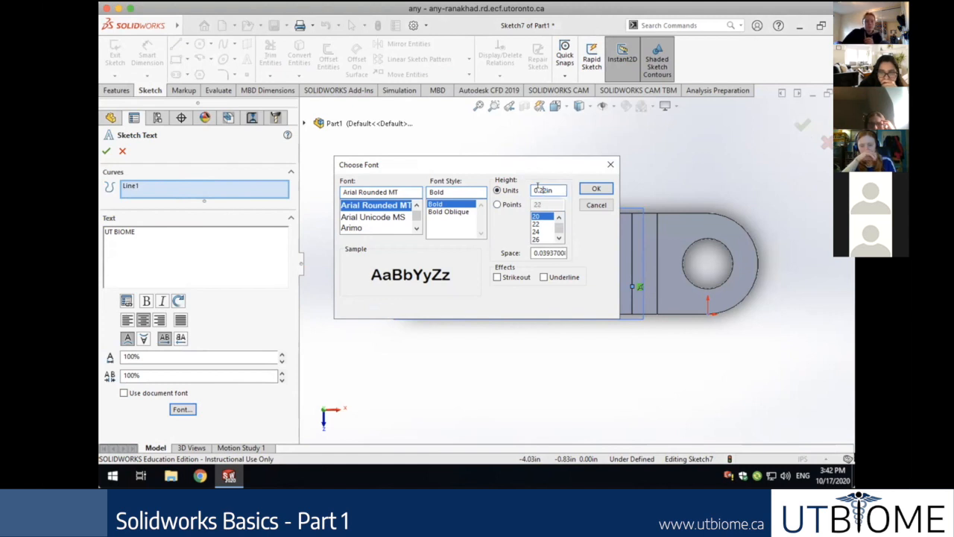
pyautogui.press('Return')
pyautogui.click(184, 409)
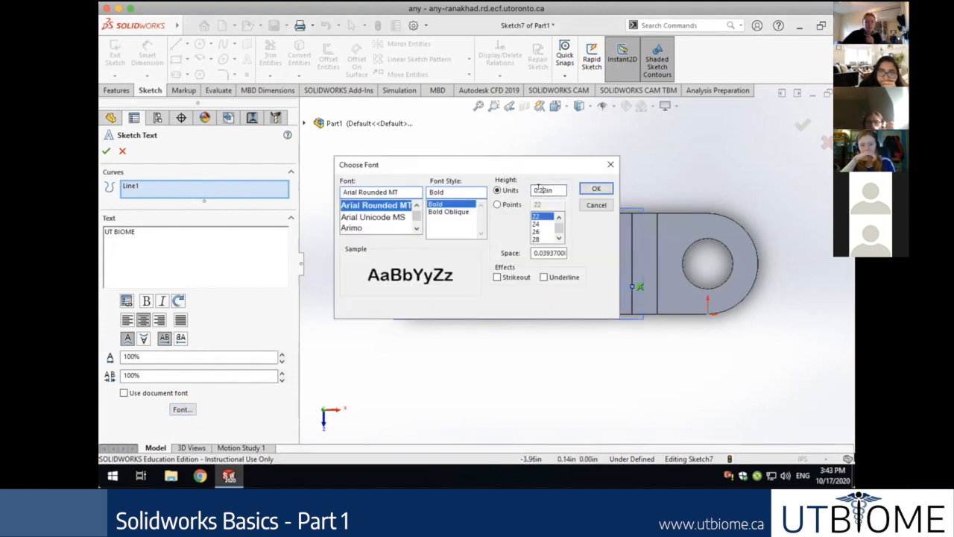
pyautogui.press('Return')
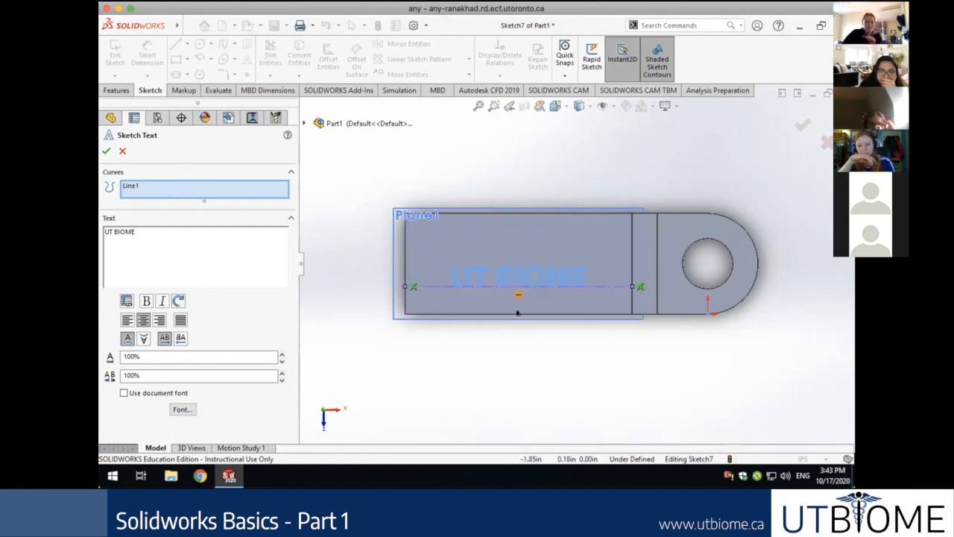
pyautogui.scroll(-6, 490, 382)
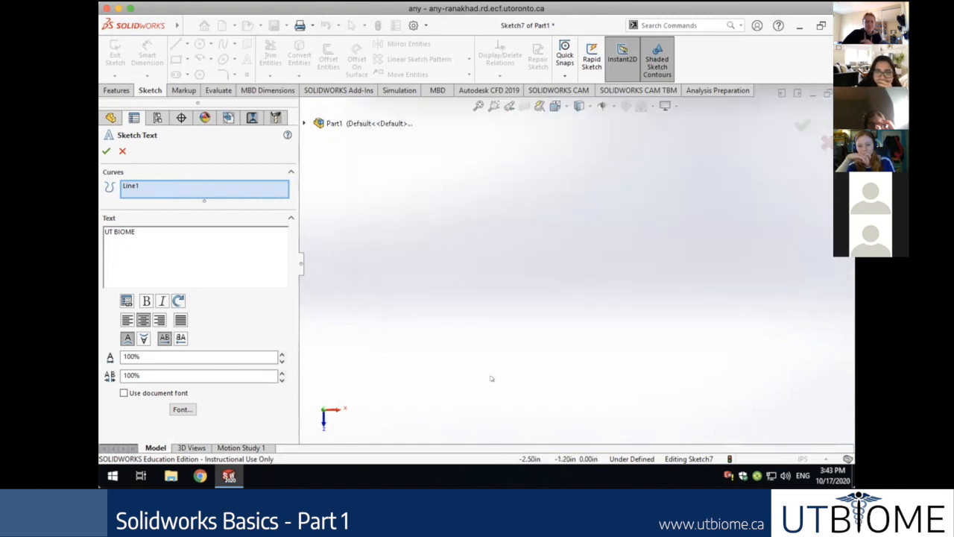
# Zoom to fit and add the plate's left edge and the centerline as text guide curves.
pyautogui.click(478, 106)
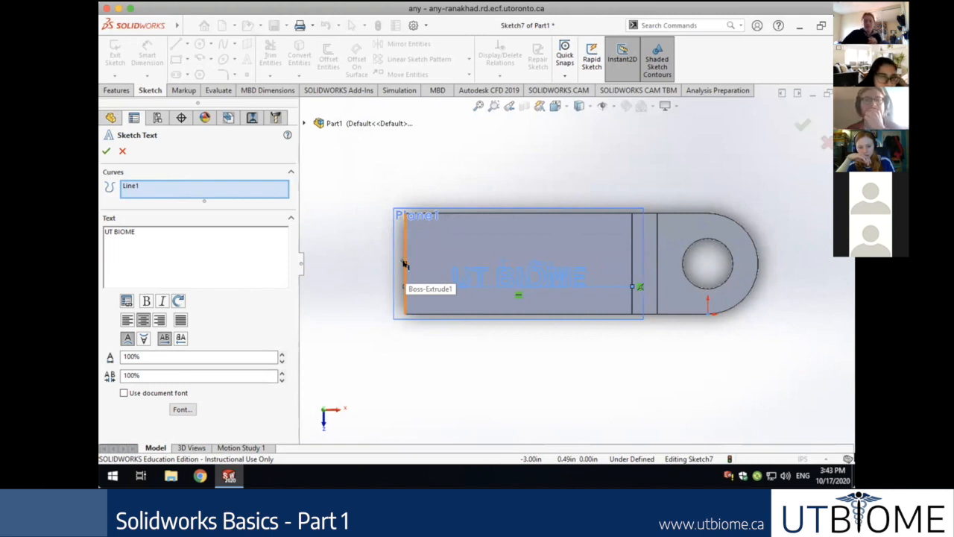
pyautogui.click(404, 265)
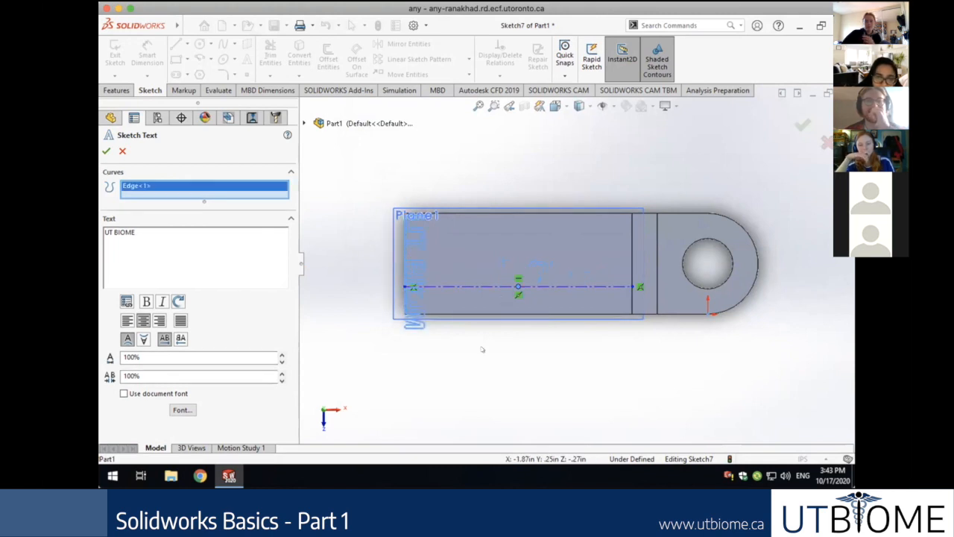
pyautogui.click(517, 287)
pyautogui.click(497, 287)
pyautogui.click(497, 287)
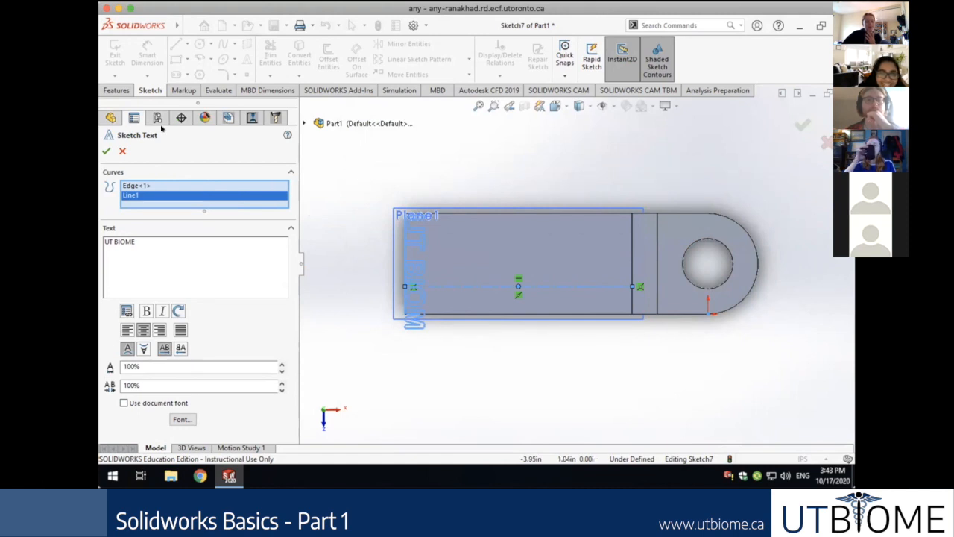
# Remove the left edge and Line1 from the guide curves, then cancel the text edit.
pyautogui.click(157, 186)
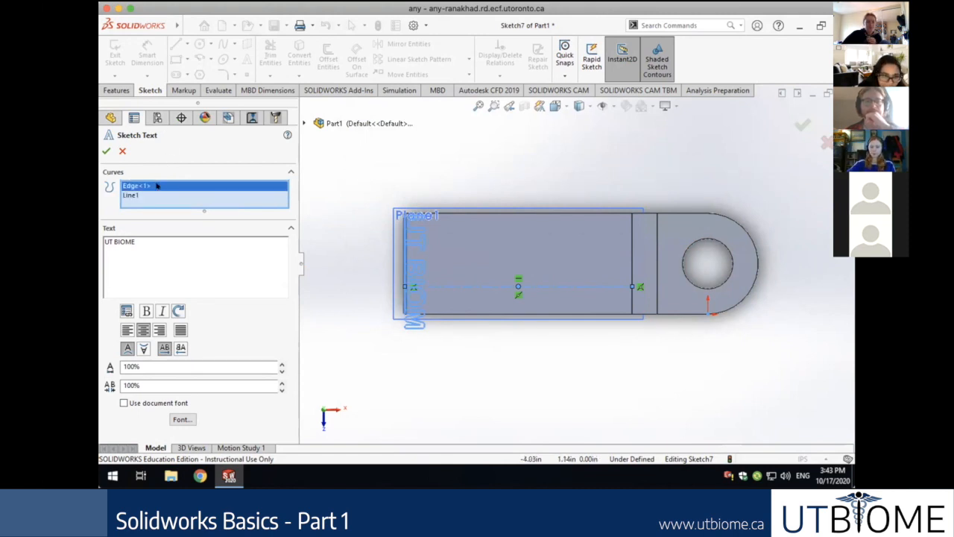
pyautogui.rightClick(156, 186)
pyautogui.click(168, 205)
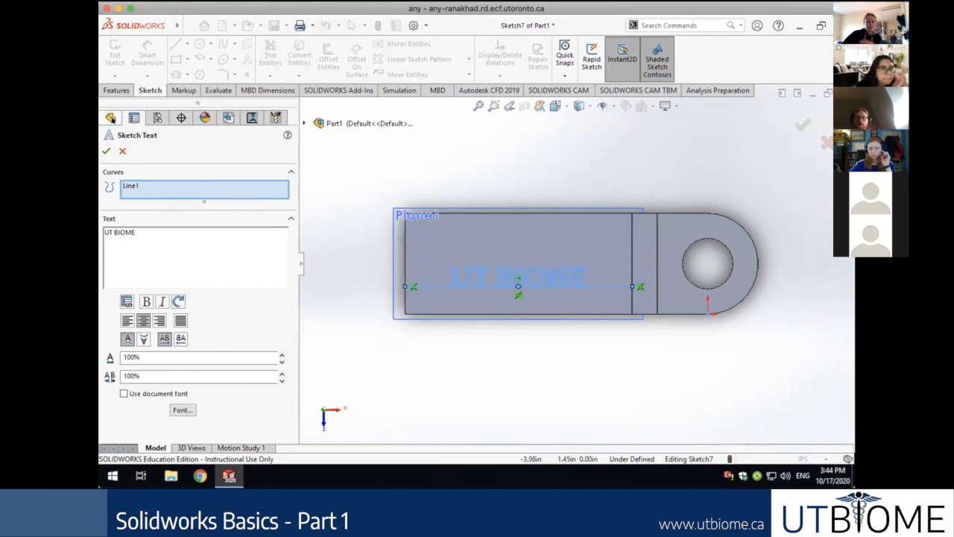
pyautogui.click(111, 118)
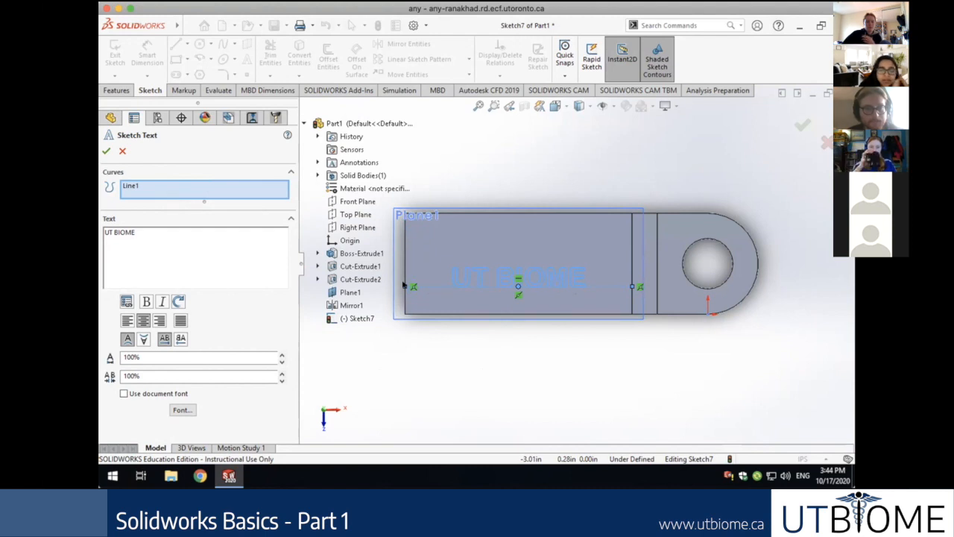
pyautogui.click(403, 285)
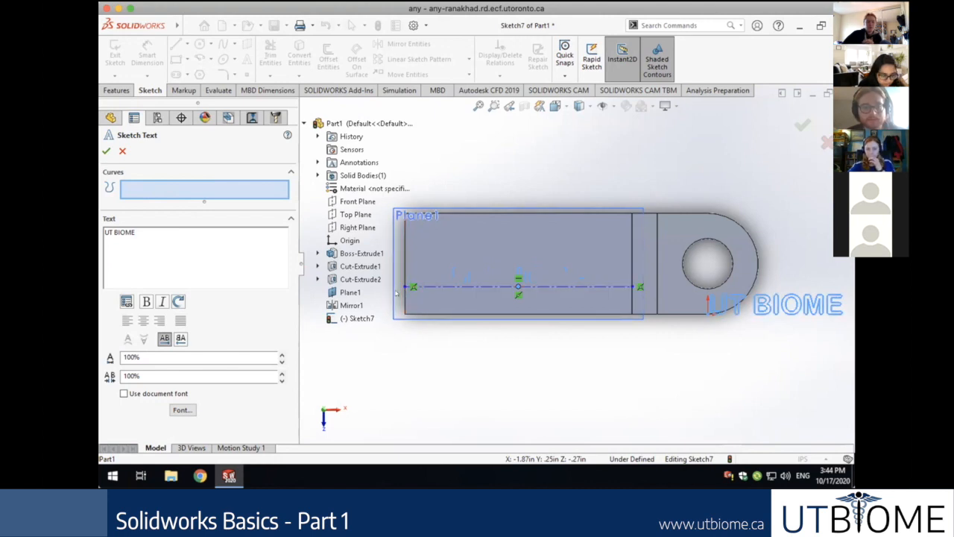
pyautogui.press('Escape')
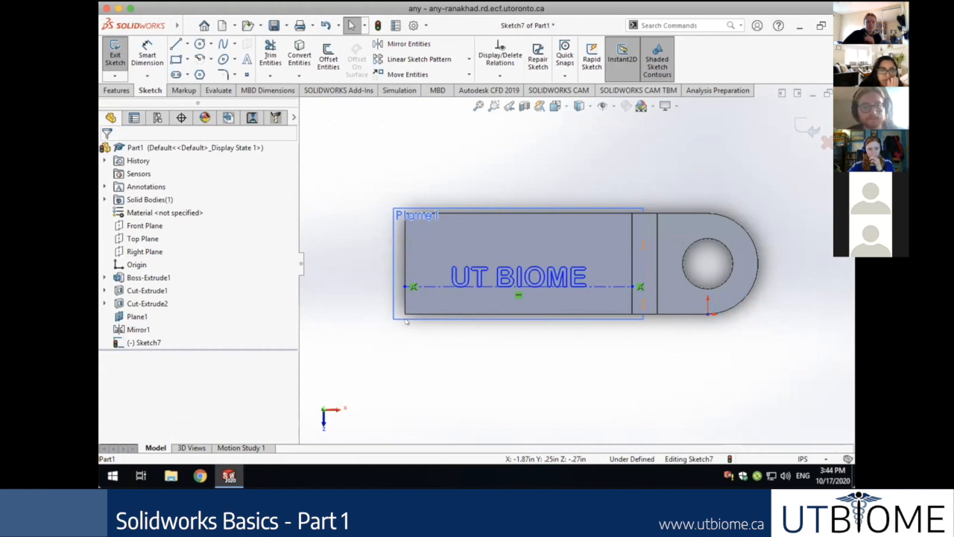
# Begin a Smart Dimension on the horizontal centerline, previewing its 2.25 in length.
pyautogui.click(147, 56)
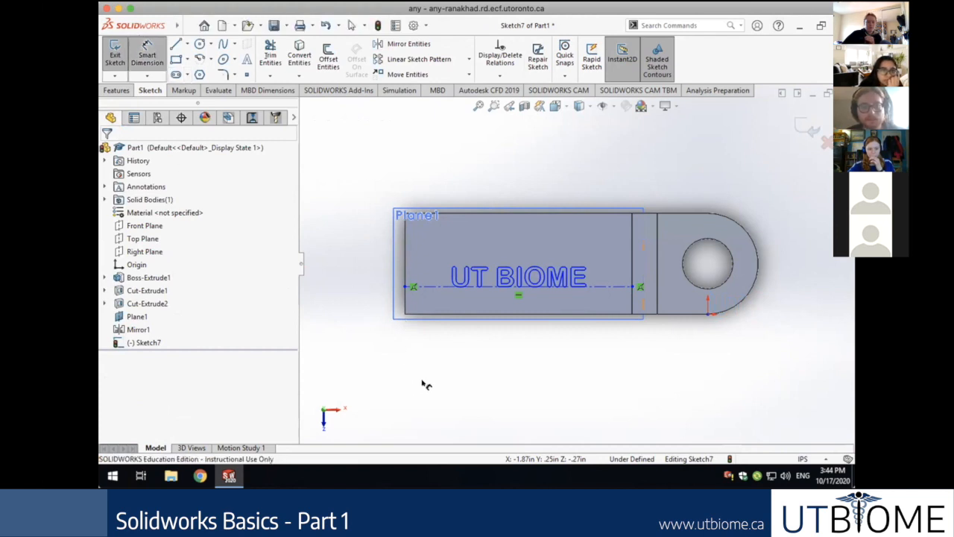
pyautogui.click(435, 288)
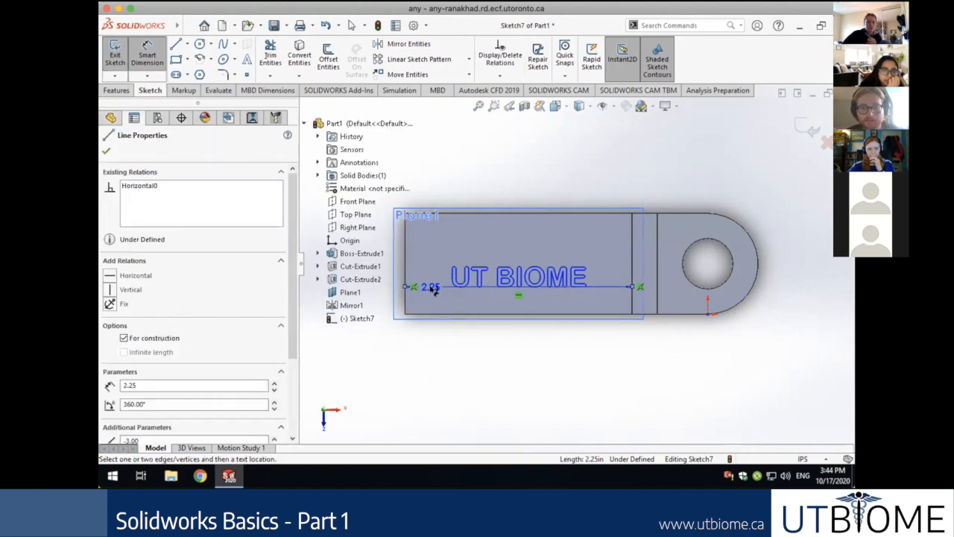
pyautogui.scroll(6, 434, 290)
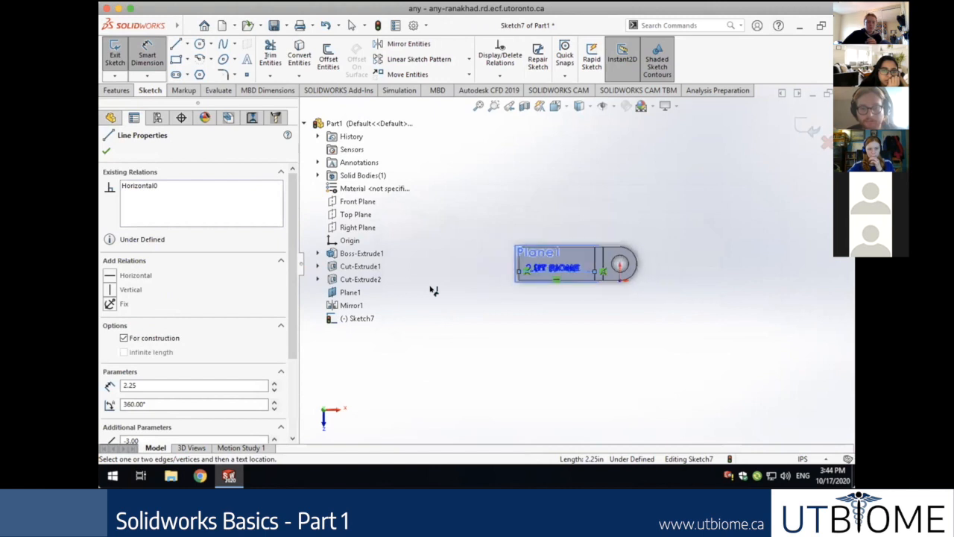
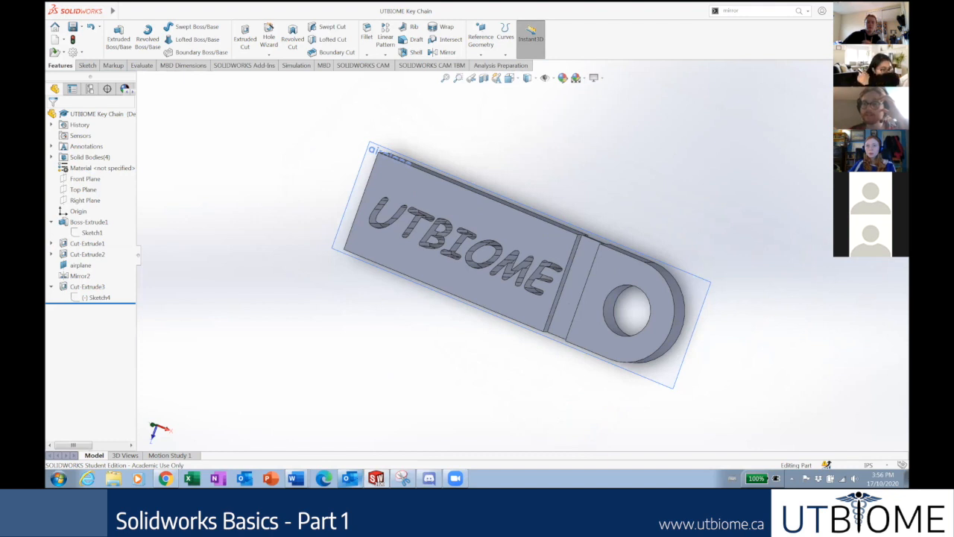
# Close the UTBIOME Key Chain part window.
pyautogui.click(902, 66)
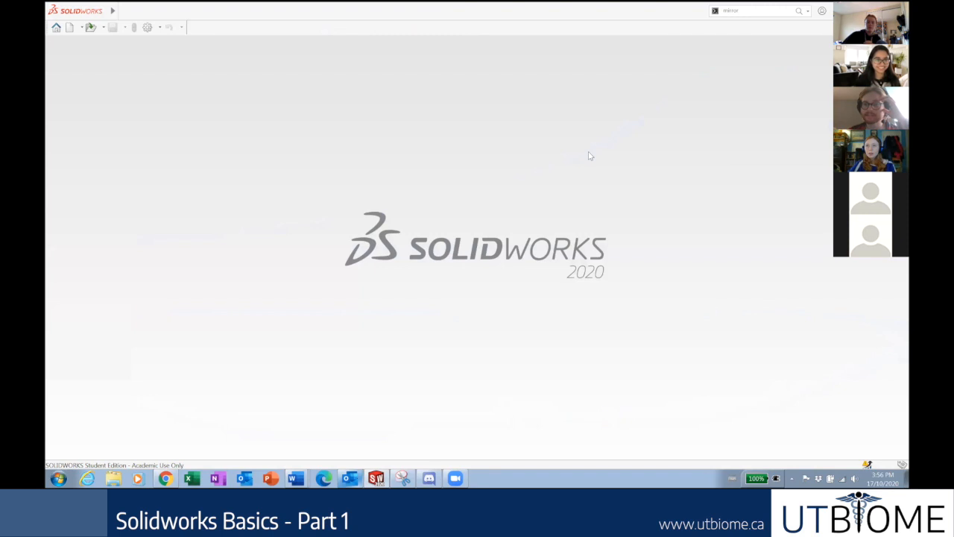
# Browse the File, View and Tools menus without choosing a command.
pyautogui.click(123, 12)
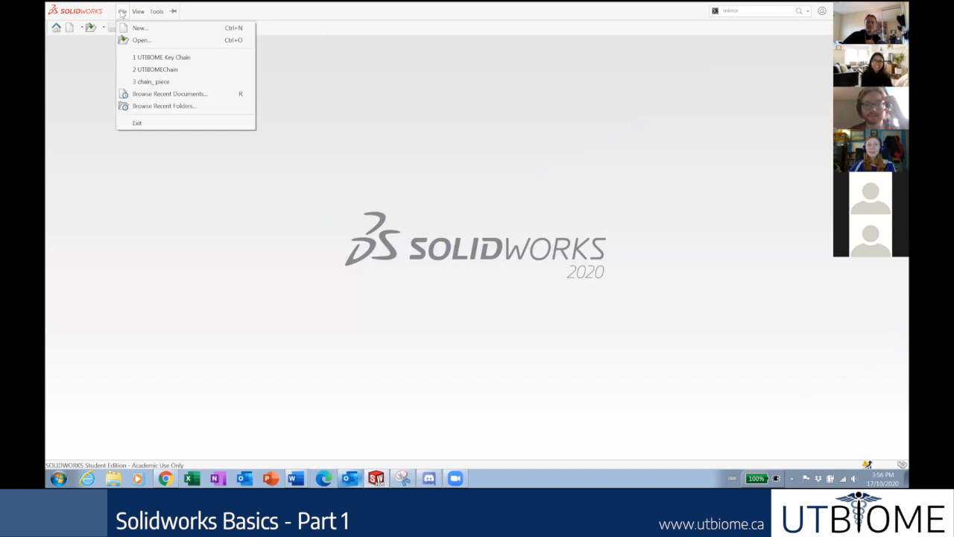
pyautogui.click(55, 121)
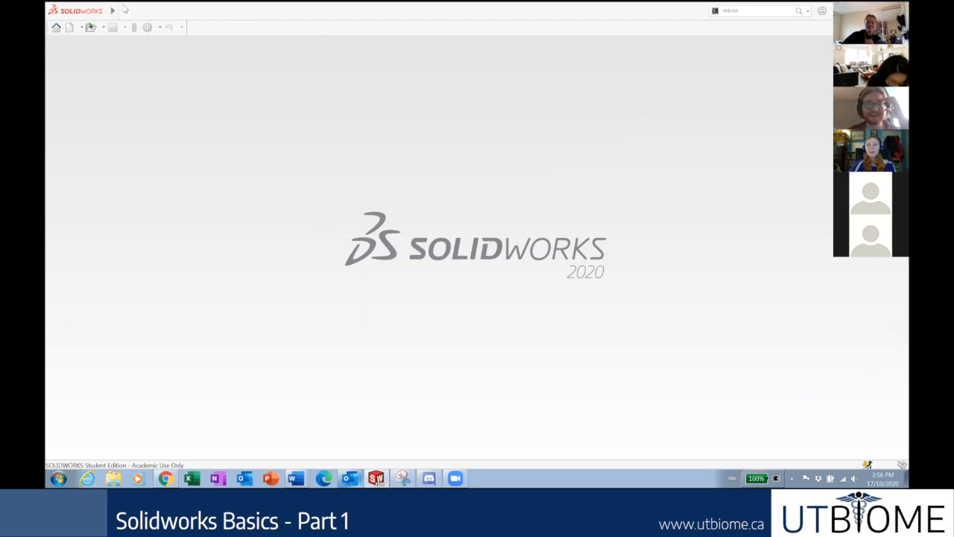
pyautogui.click(120, 11)
pyautogui.moveTo(132, 15)
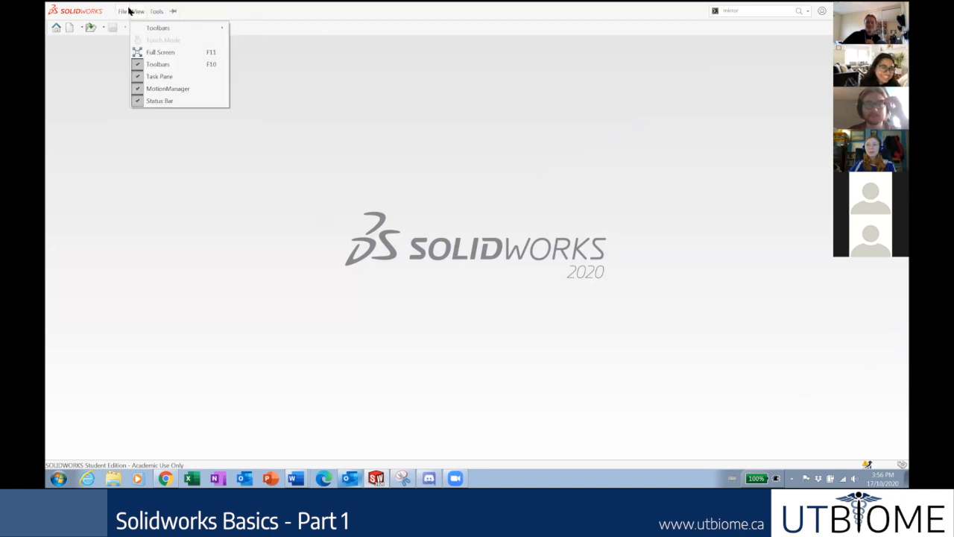
pyautogui.click(356, 94)
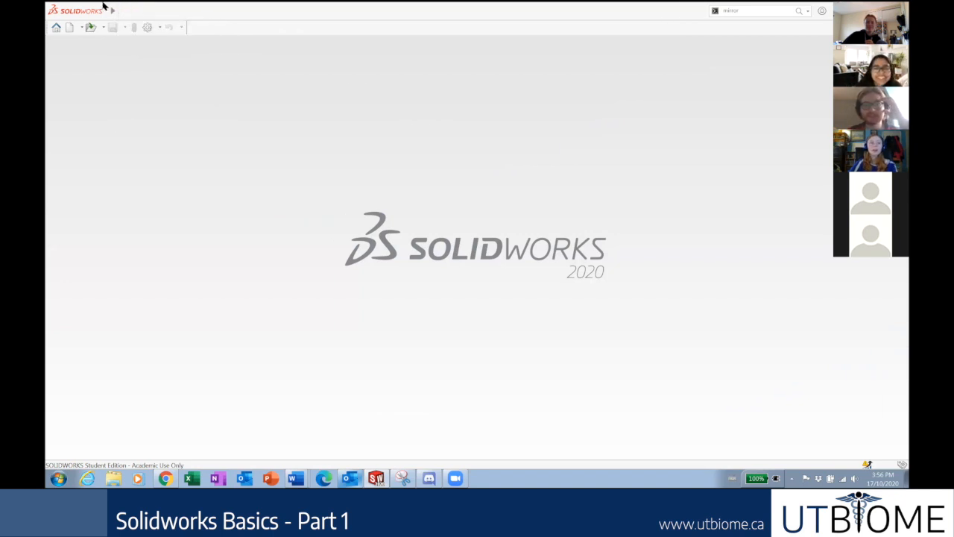
pyautogui.click(156, 11)
pyautogui.click(416, 127)
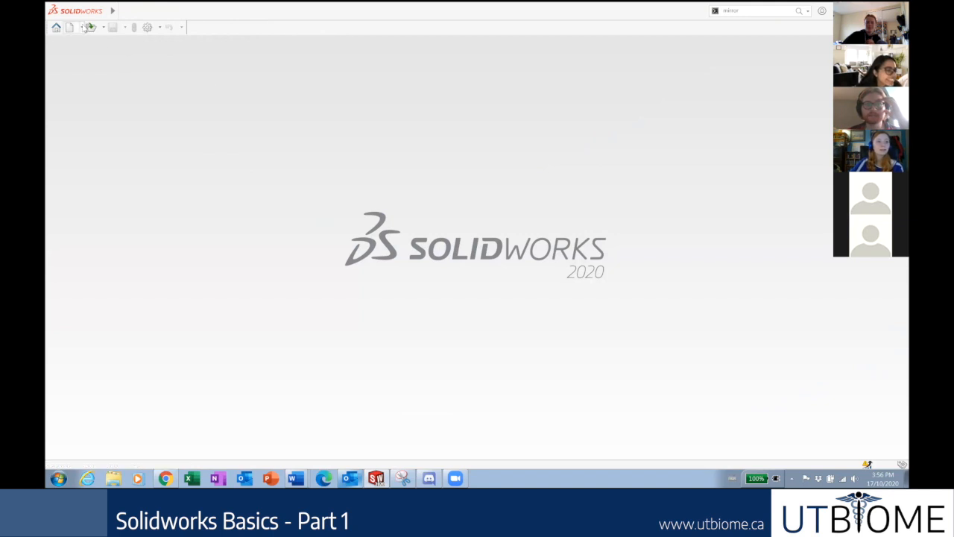
pyautogui.click(122, 12)
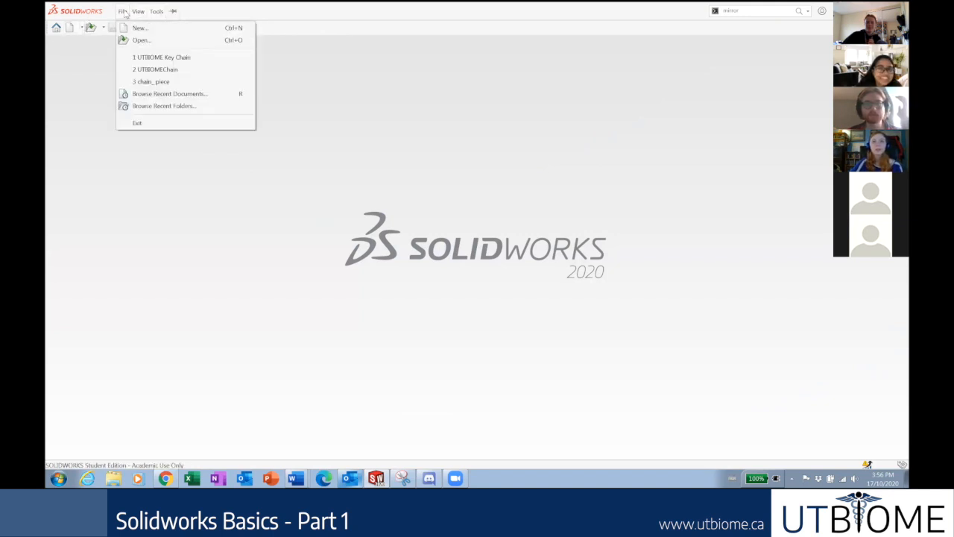
pyautogui.click(74, 64)
# Create a new Part document, Part4, from the New SOLIDWORKS Document dialog.
pyautogui.click(68, 28)
pyautogui.click(267, 194)
pyautogui.click(469, 345)
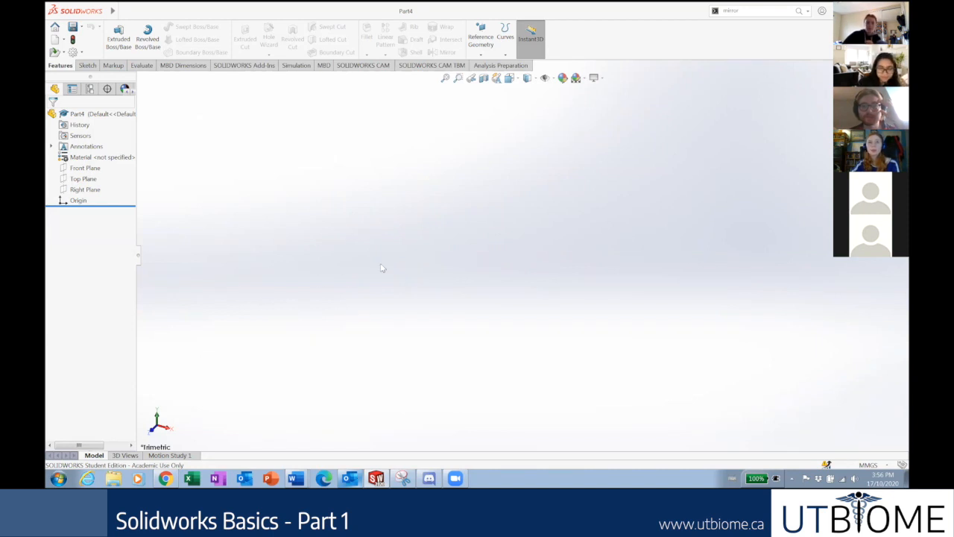
# Go to slide 27 'Sketch' in the tutorial deck, then select Top Plane in SOLIDWORKS.
pyautogui.click(168, 478)
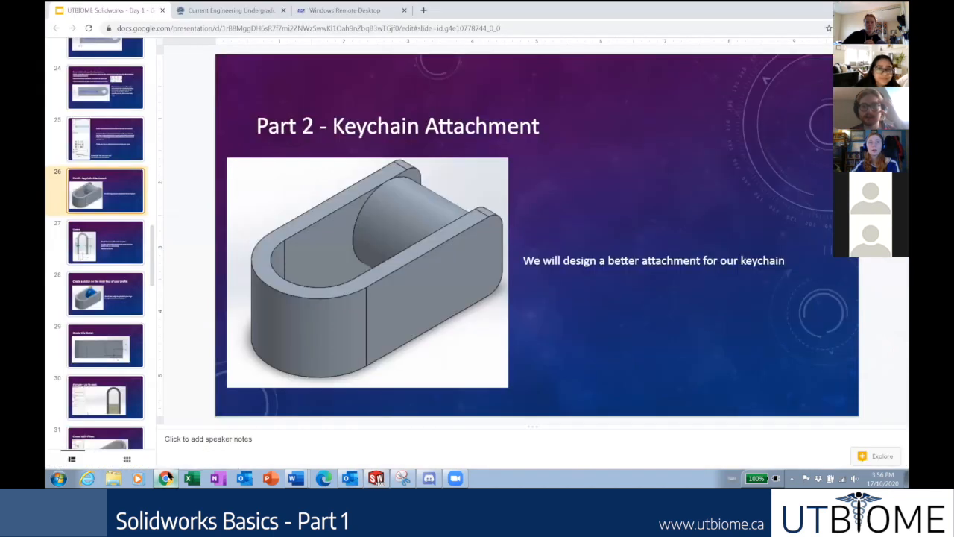
pyautogui.click(169, 478)
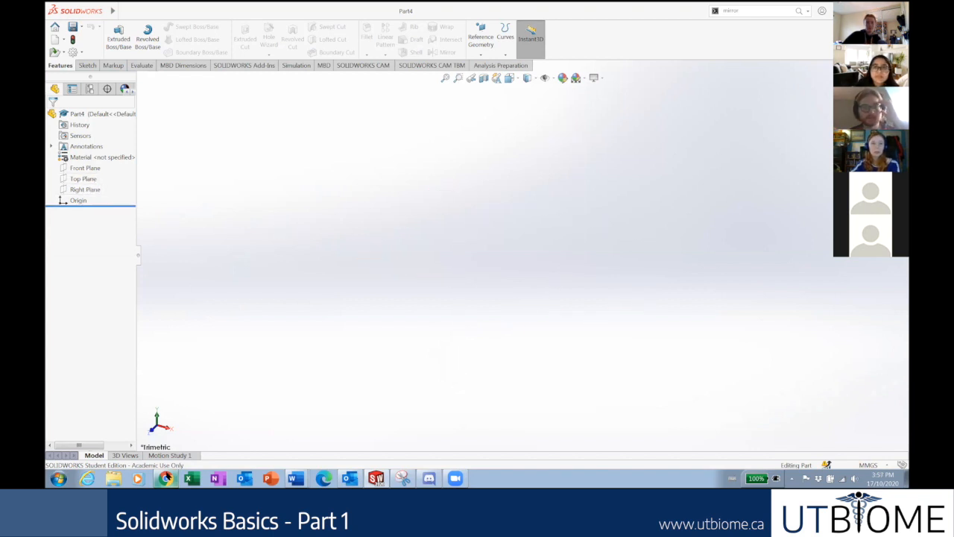
pyautogui.click(165, 478)
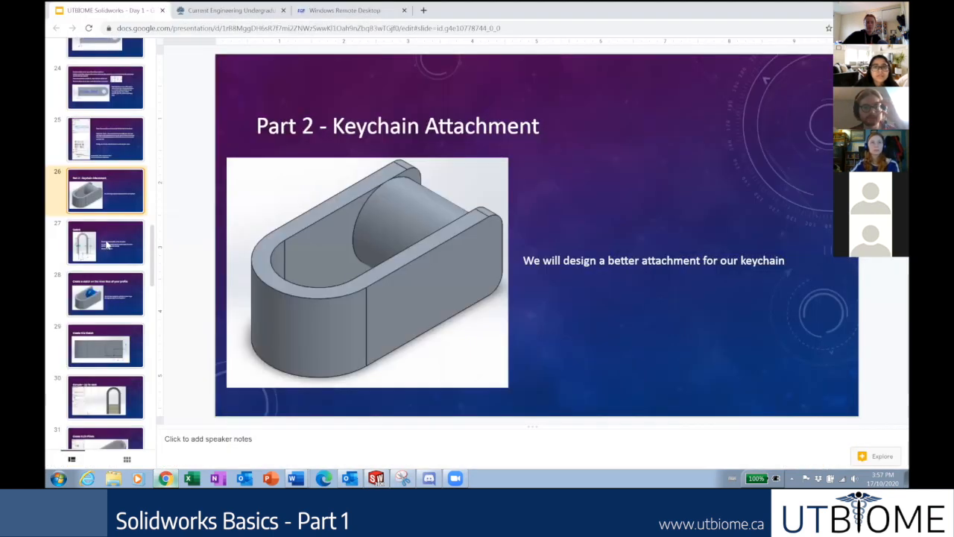
pyautogui.click(106, 246)
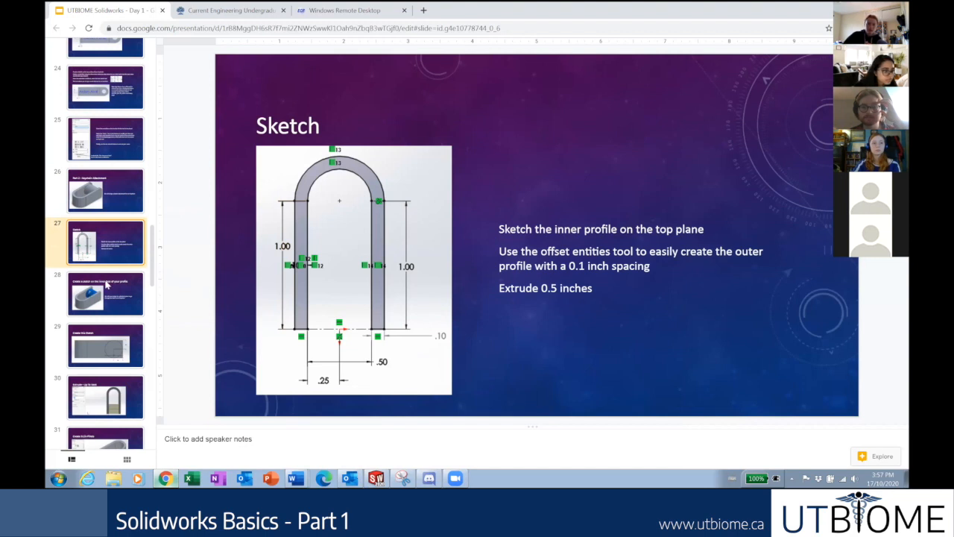
pyautogui.click(165, 478)
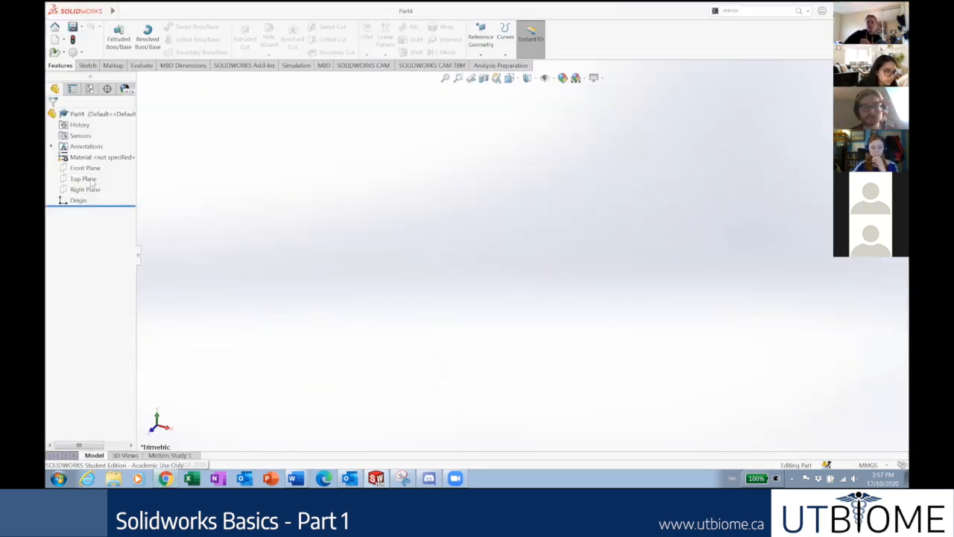
pyautogui.click(84, 179)
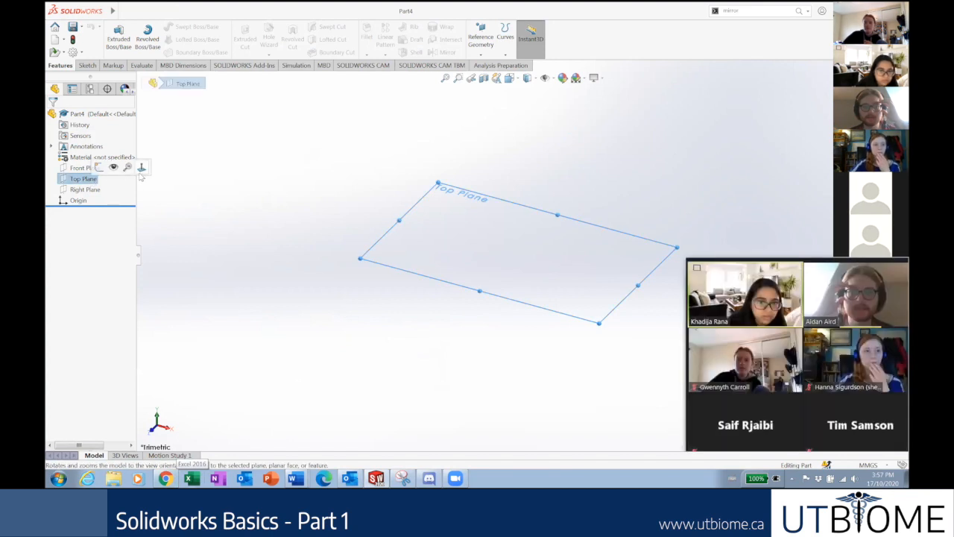
# Start Sketch1 on the Top Plane, compare with the reference slide, and pick the Line tool.
pyautogui.click(103, 170)
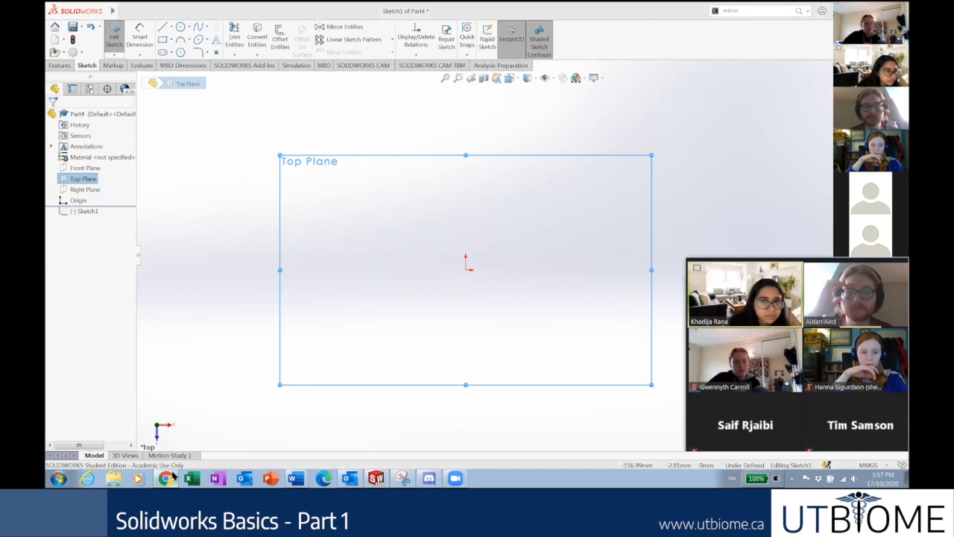
pyautogui.click(167, 477)
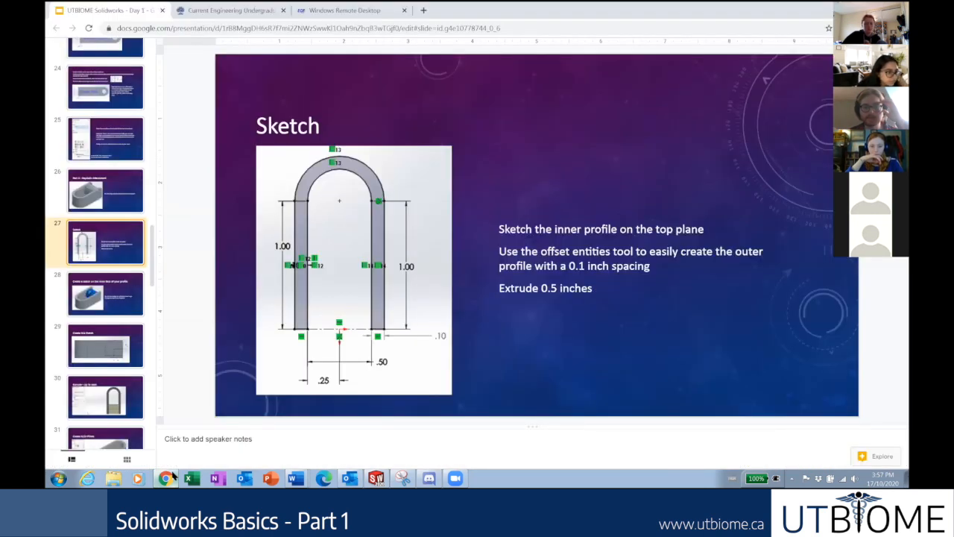
pyautogui.click(167, 478)
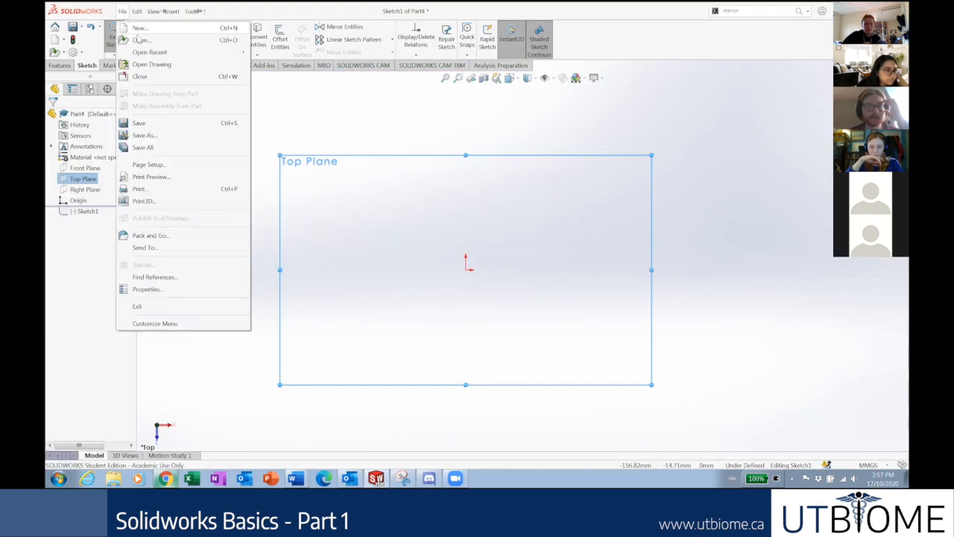
pyautogui.click(166, 478)
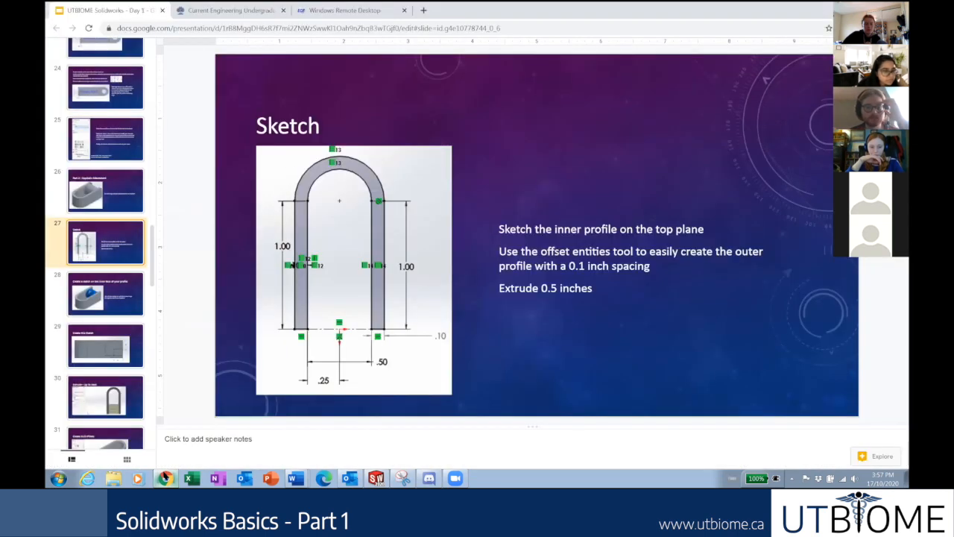
pyautogui.click(165, 478)
pyautogui.click(162, 27)
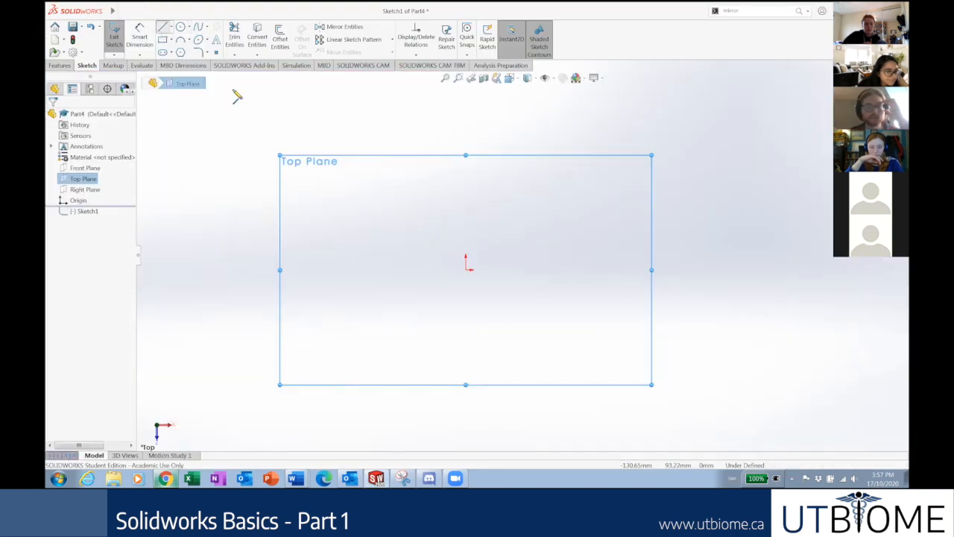
# Draw the U profile: two vertical lines joined by a semicircular tangent arc, then view the reference slide.
pyautogui.click(415, 271)
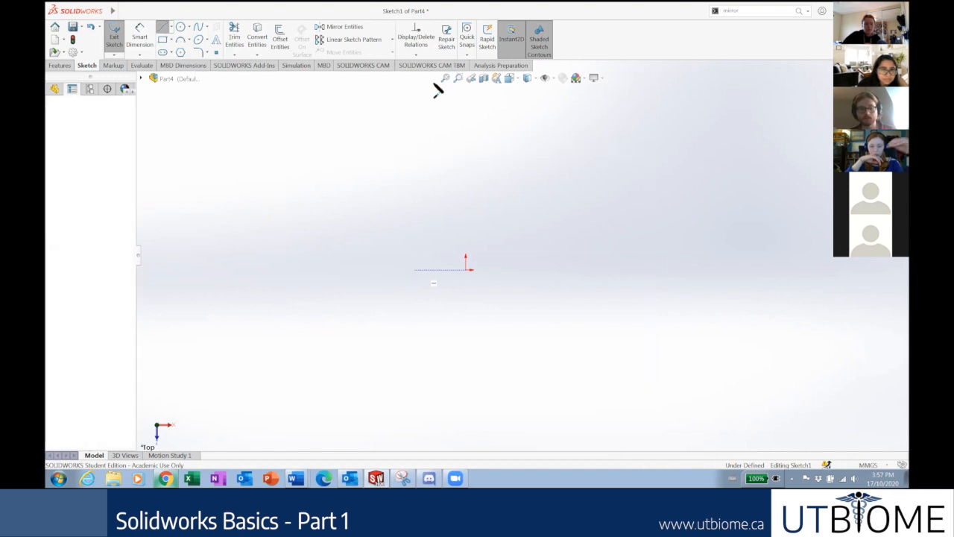
pyautogui.click(416, 135)
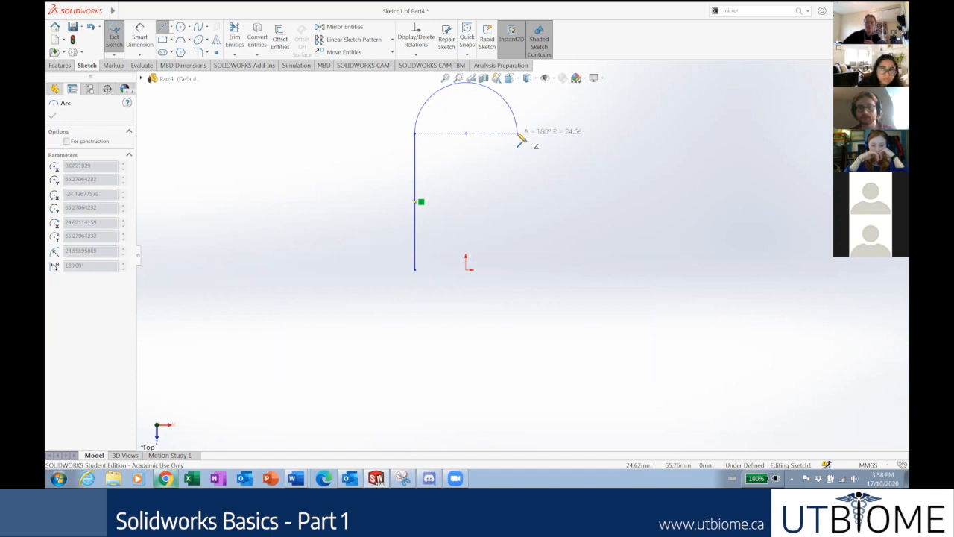
pyautogui.click(518, 135)
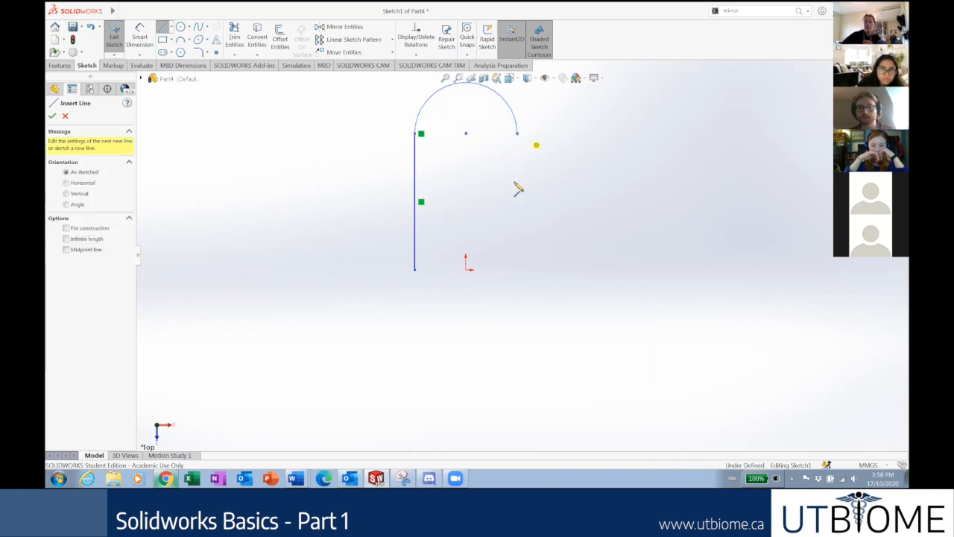
pyautogui.click(519, 272)
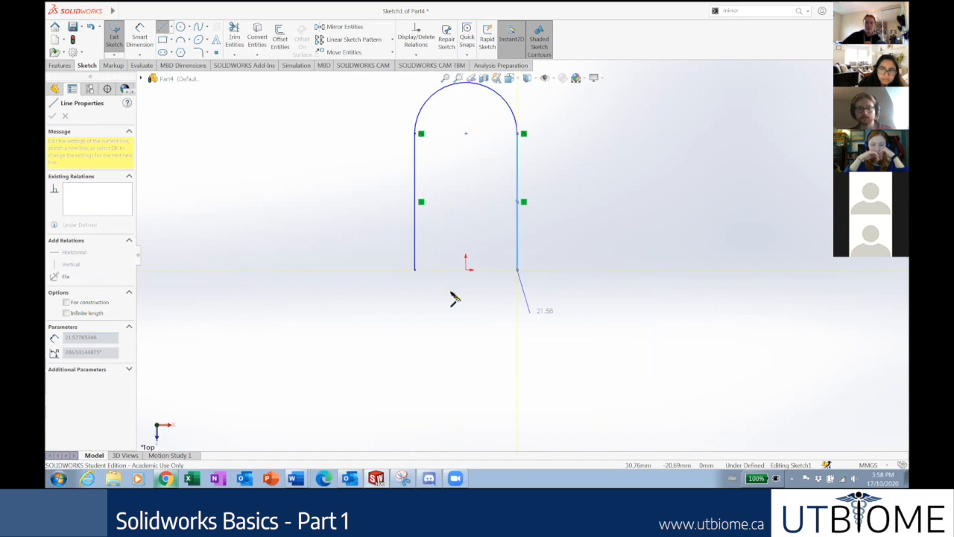
pyautogui.press('Escape')
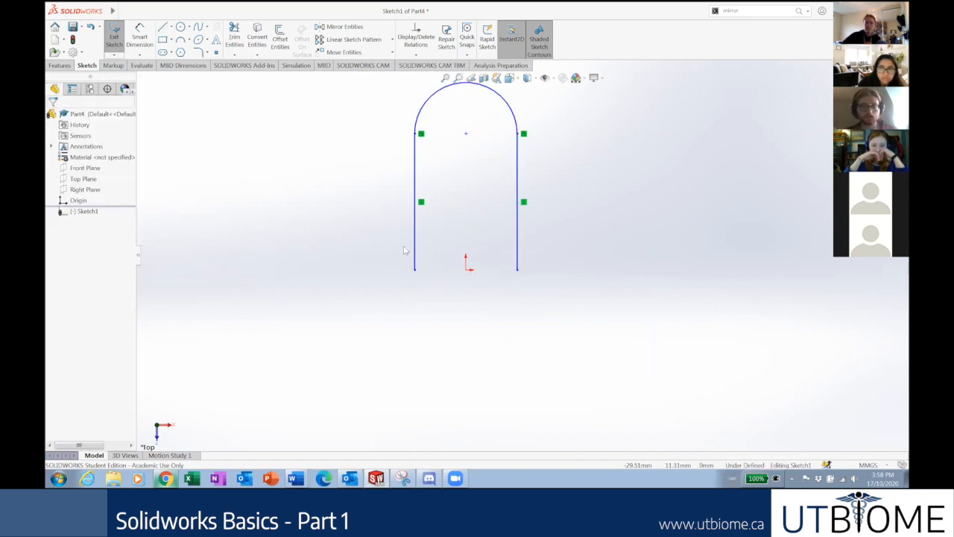
pyautogui.scroll(2, 577, 195)
pyautogui.scroll(-3, 575, 197)
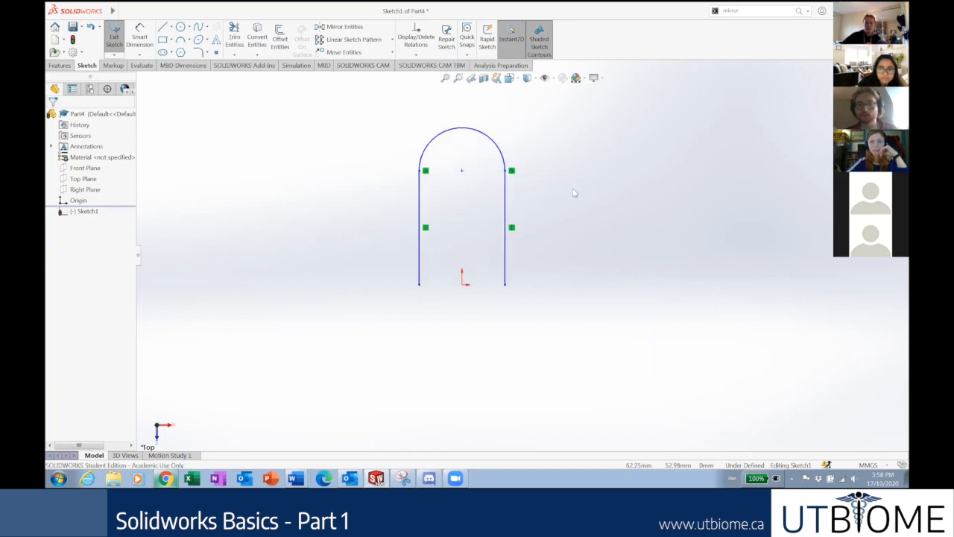
pyautogui.scroll(-1, 424, 156)
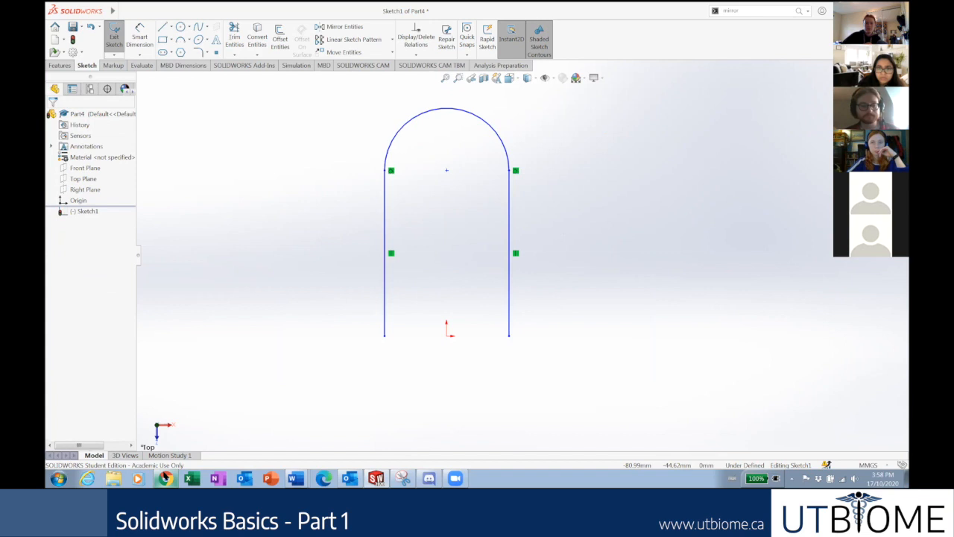
pyautogui.click(165, 478)
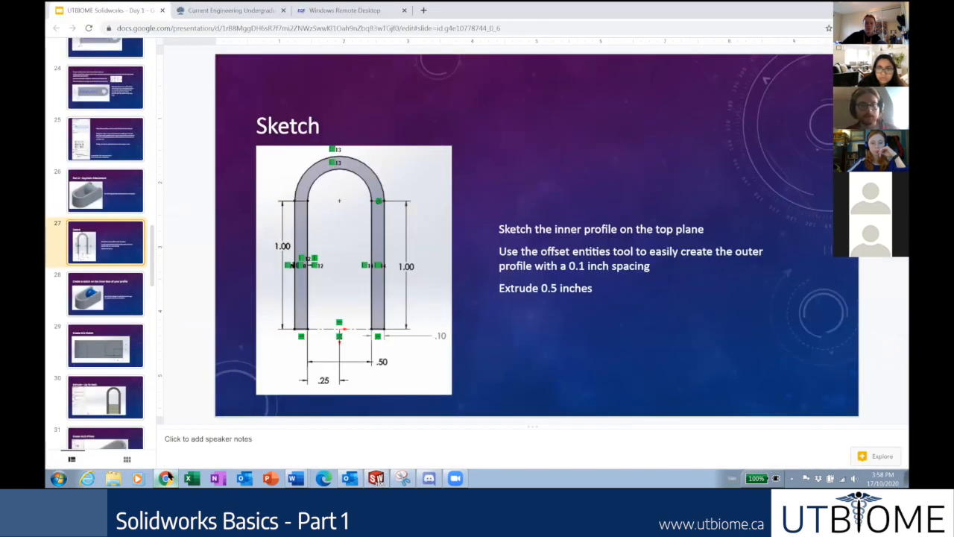
# Dimension the U's right side with a vertical height of 1.
pyautogui.click(166, 478)
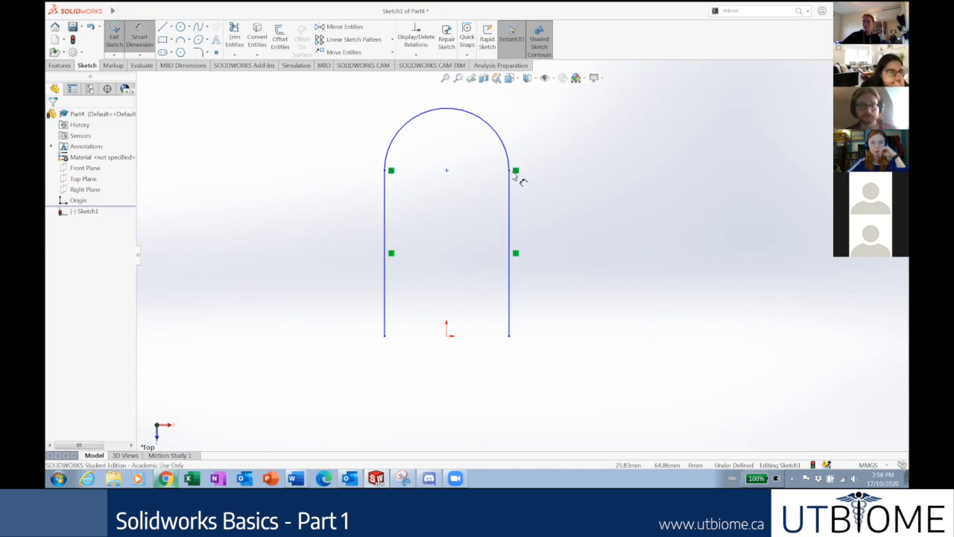
pyautogui.click(509, 336)
pyautogui.click(510, 336)
pyautogui.click(575, 274)
pyautogui.write('1')
pyautogui.press('Return')
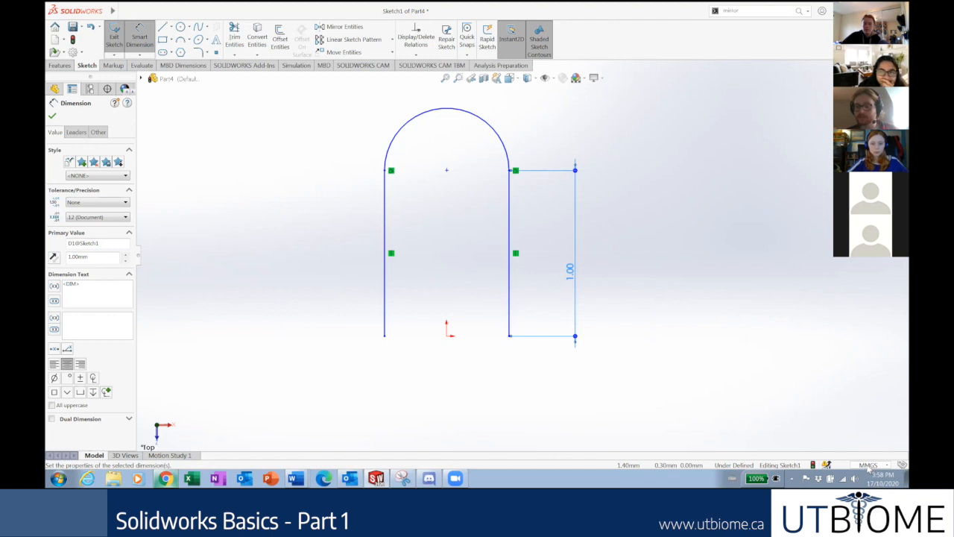
# Switch the document's unit system to IPS (inch, pound, second).
pyautogui.scroll(1, 794, 245)
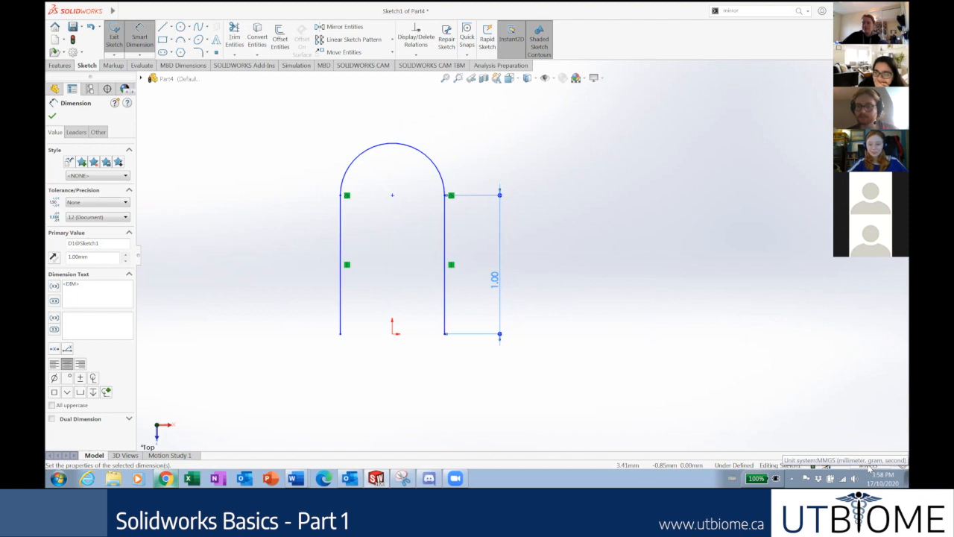
pyautogui.click(870, 466)
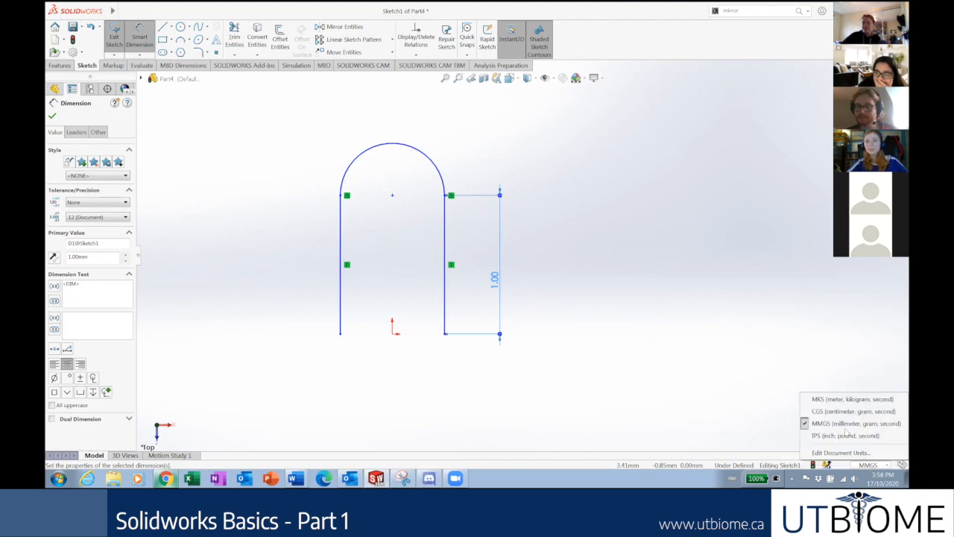
pyautogui.click(837, 439)
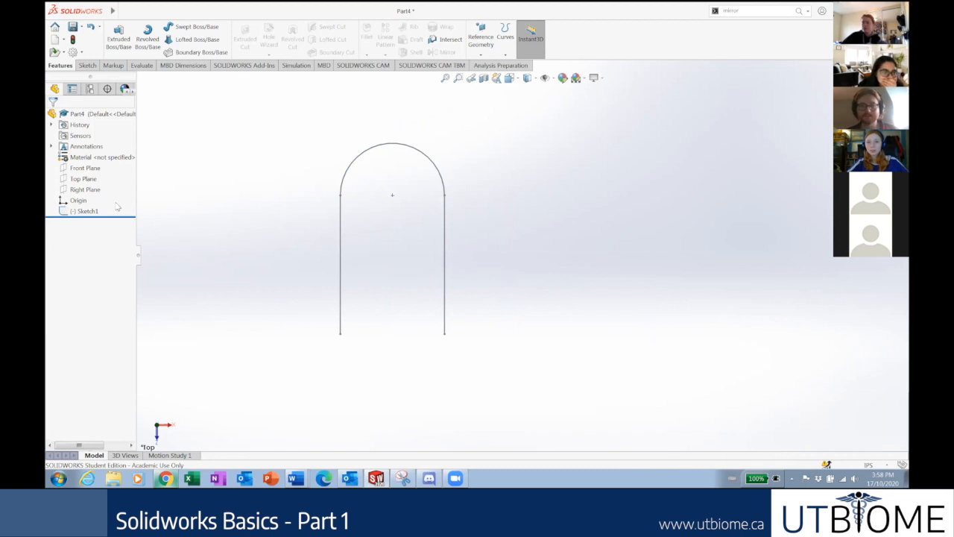
# Reopen Sketch1 for editing and reposition its 0.04 dimension beside the right side.
pyautogui.rightClick(93, 211)
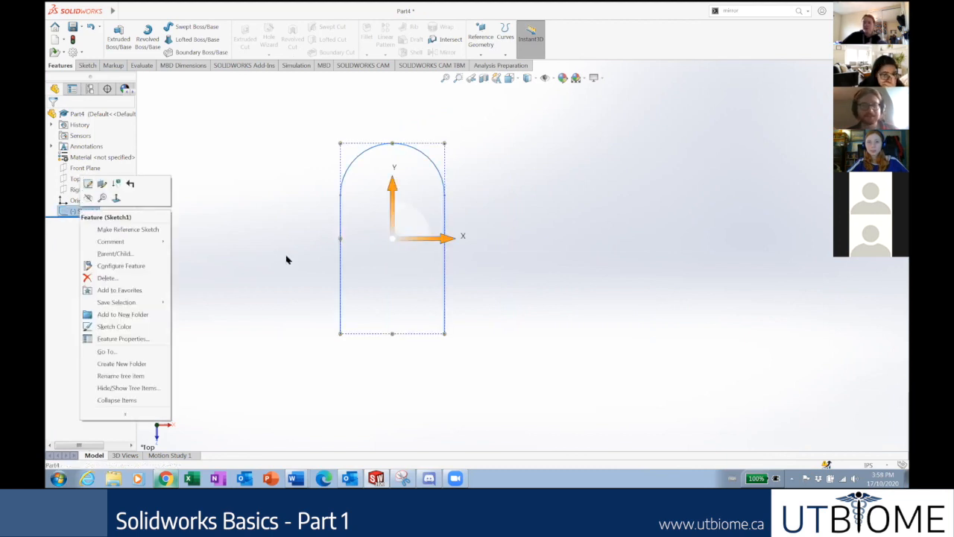
pyautogui.click(257, 255)
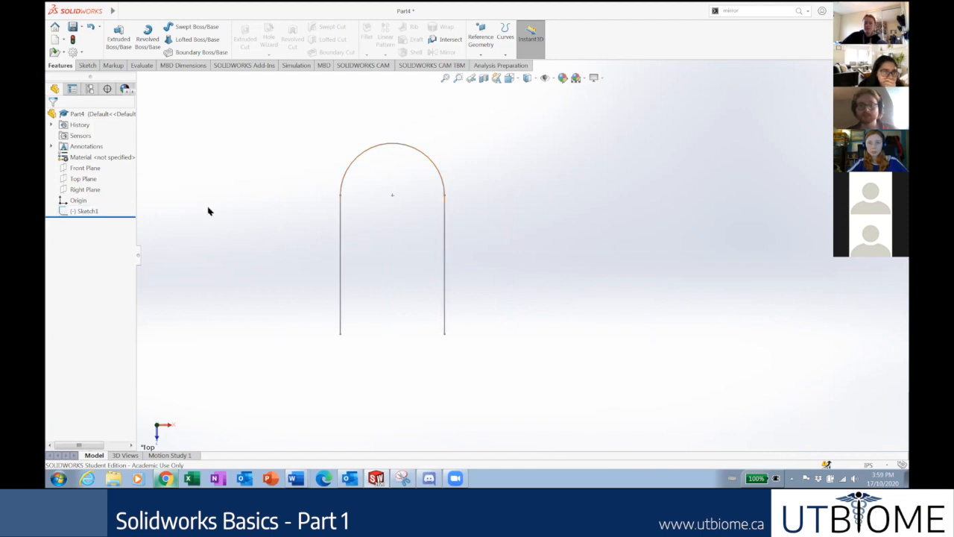
pyautogui.rightClick(89, 211)
pyautogui.click(97, 183)
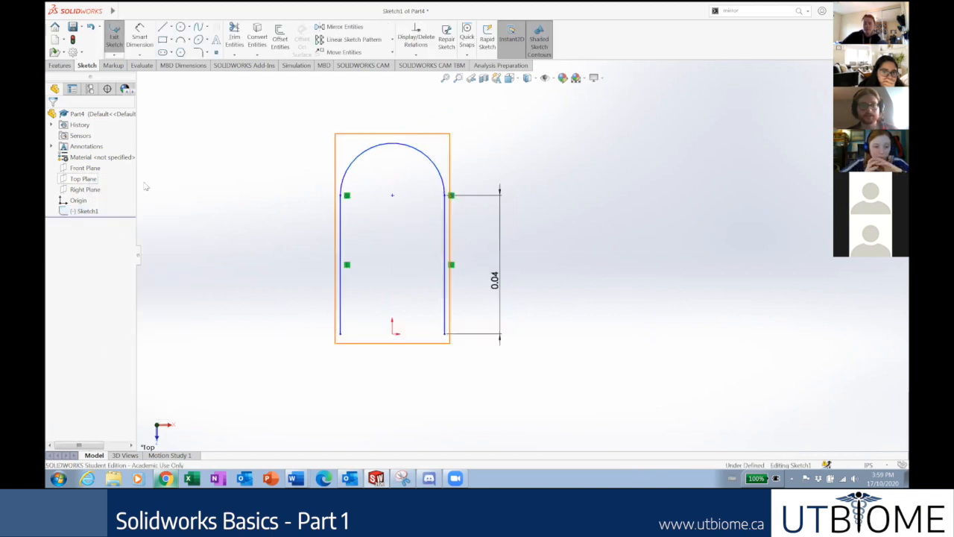
pyautogui.moveTo(507, 291)
pyautogui.mouseDown()
pyautogui.moveTo(331, 283)
pyautogui.moveTo(505, 298)
pyautogui.moveTo(507, 283)
pyautogui.mouseUp()
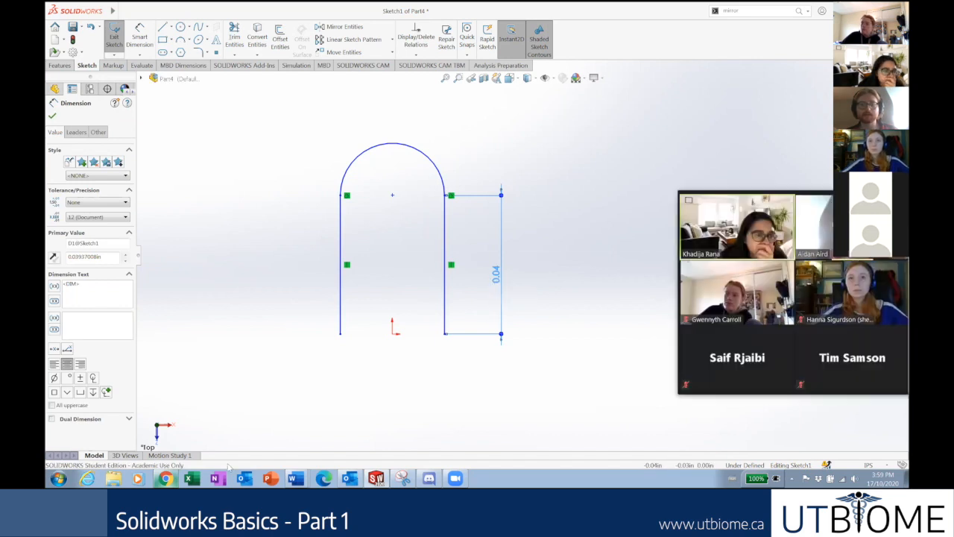
# Change the right side's 0.04 height dimension to 1 in and zoom to fit.
pyautogui.click(167, 477)
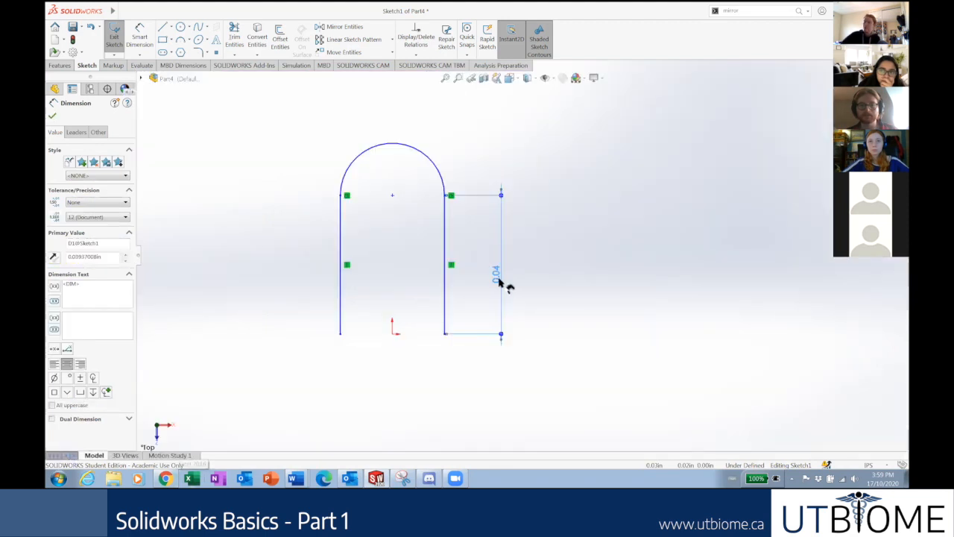
pyautogui.doubleClick(499, 281)
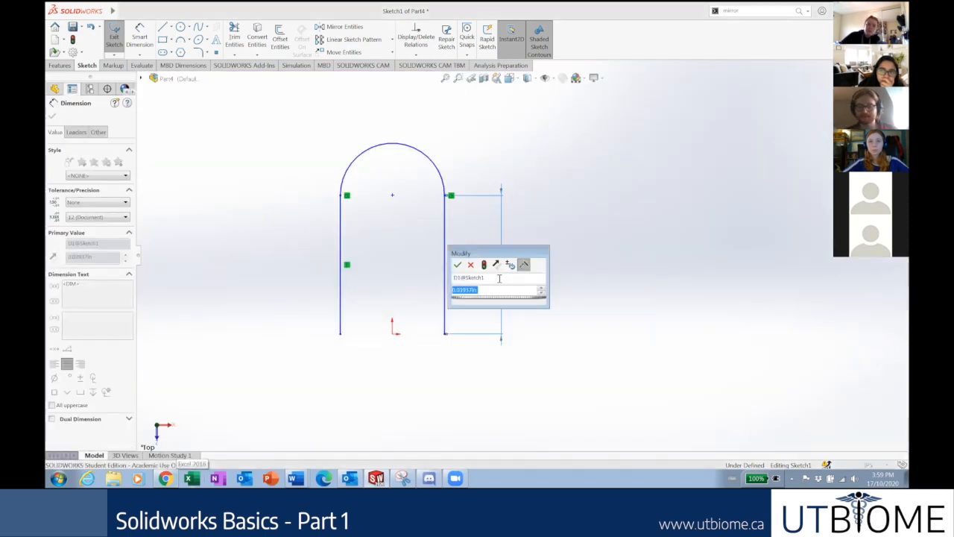
pyautogui.write('1')
pyautogui.press('Return')
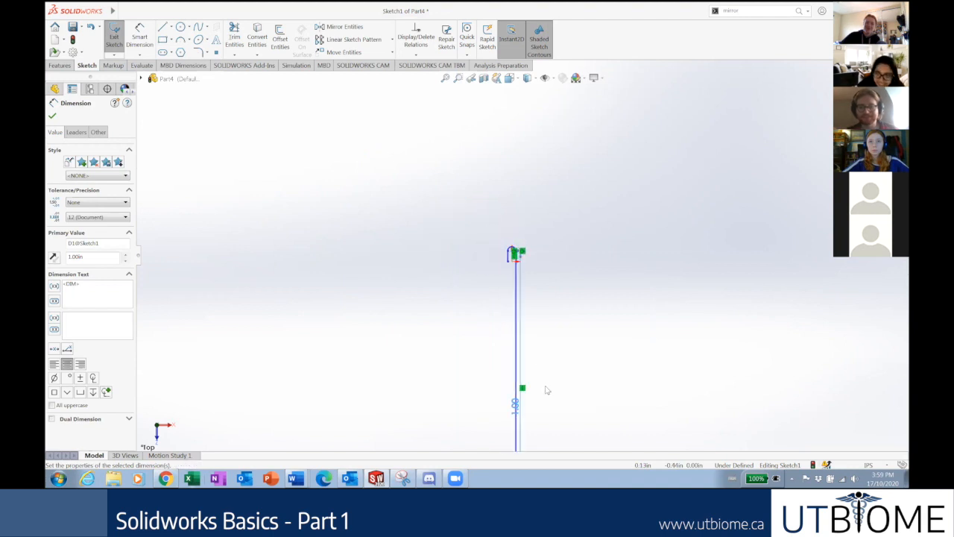
pyautogui.press('f')
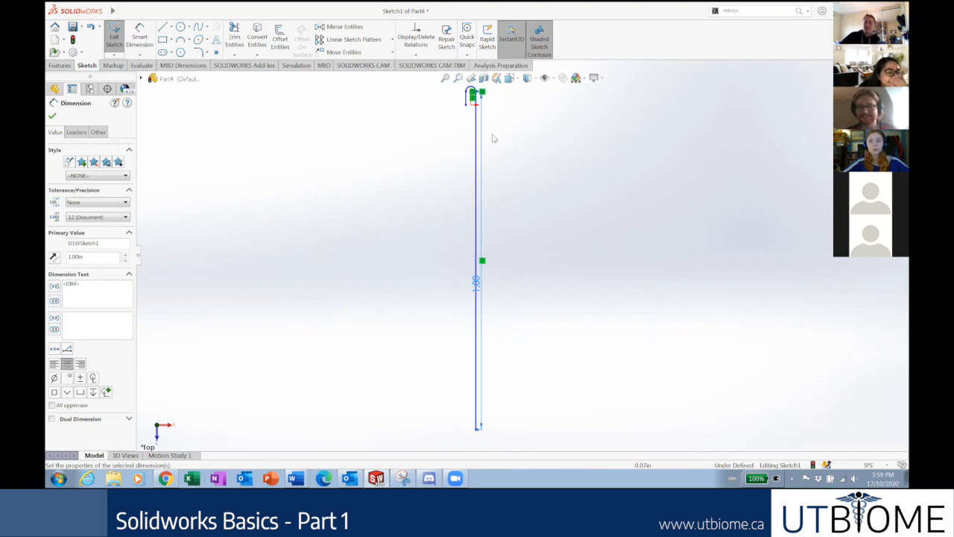
pyautogui.click(51, 116)
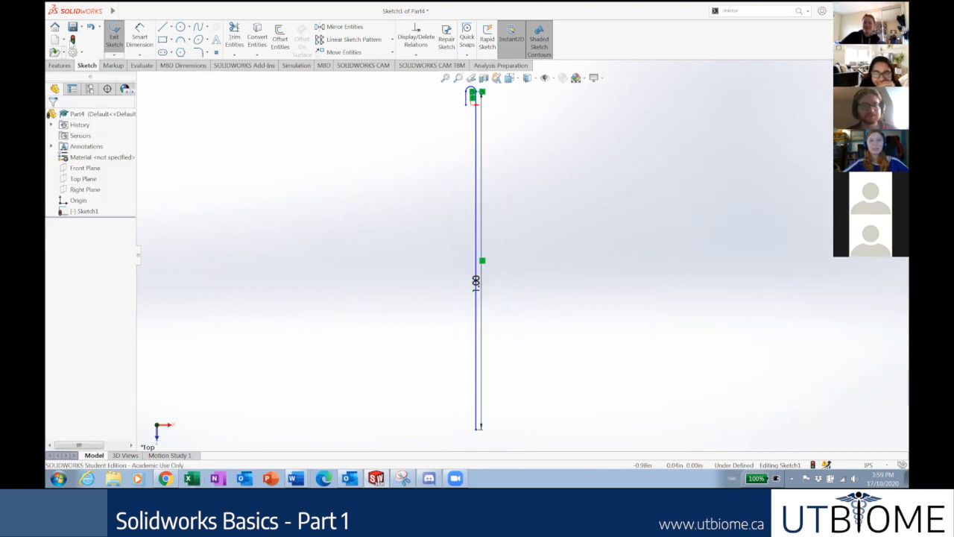
# Add a second 1 in vertical dimension, D2, on the U's left side.
pyautogui.click(139, 38)
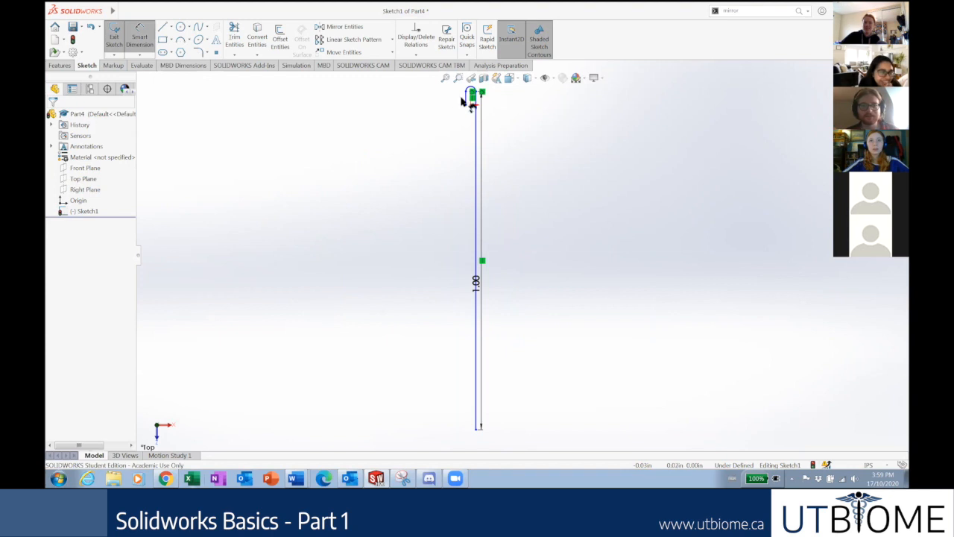
pyautogui.click(472, 98)
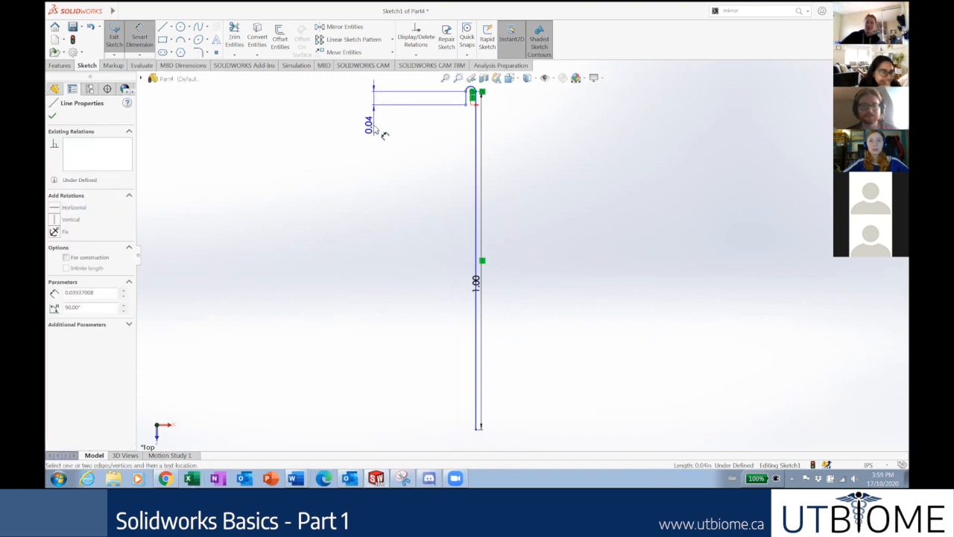
pyautogui.click(379, 127)
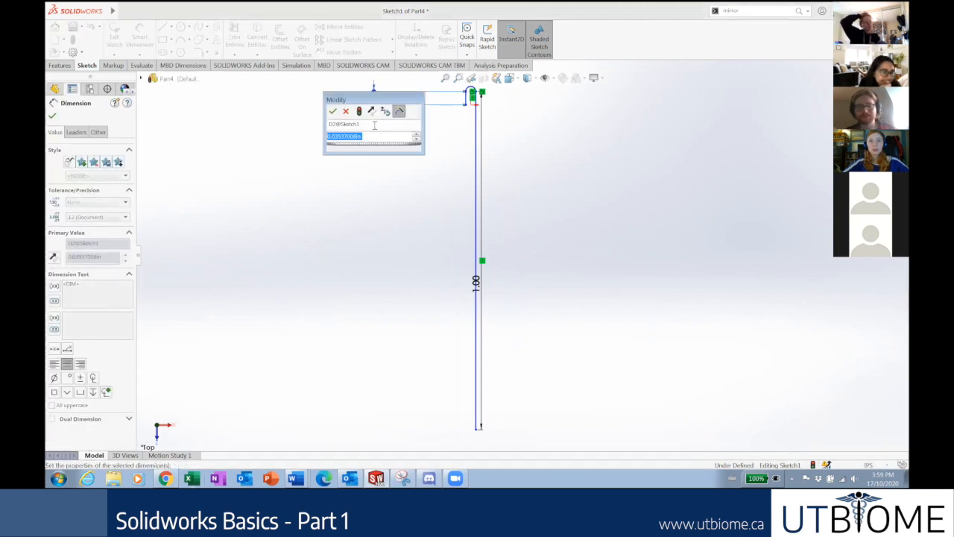
pyautogui.press('Return')
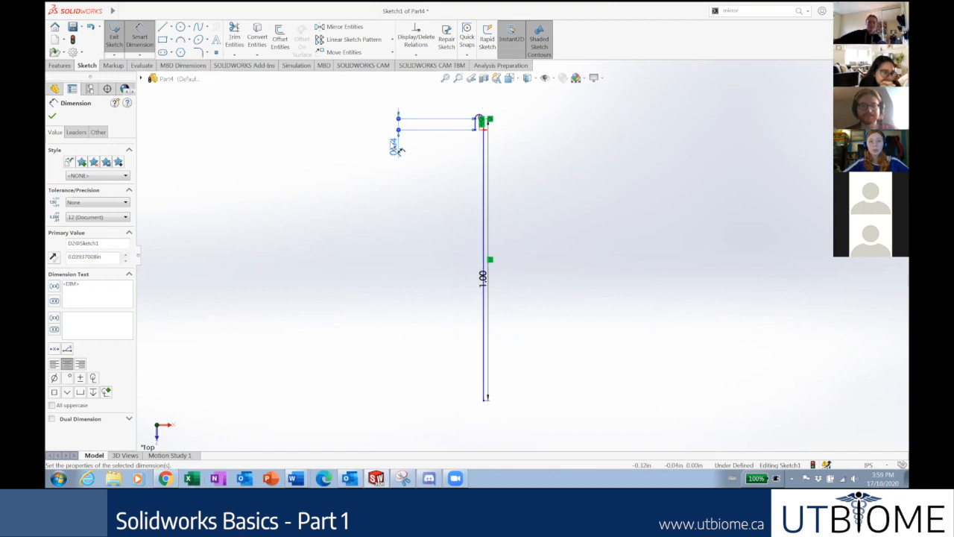
pyautogui.doubleClick(391, 144)
pyautogui.write('1')
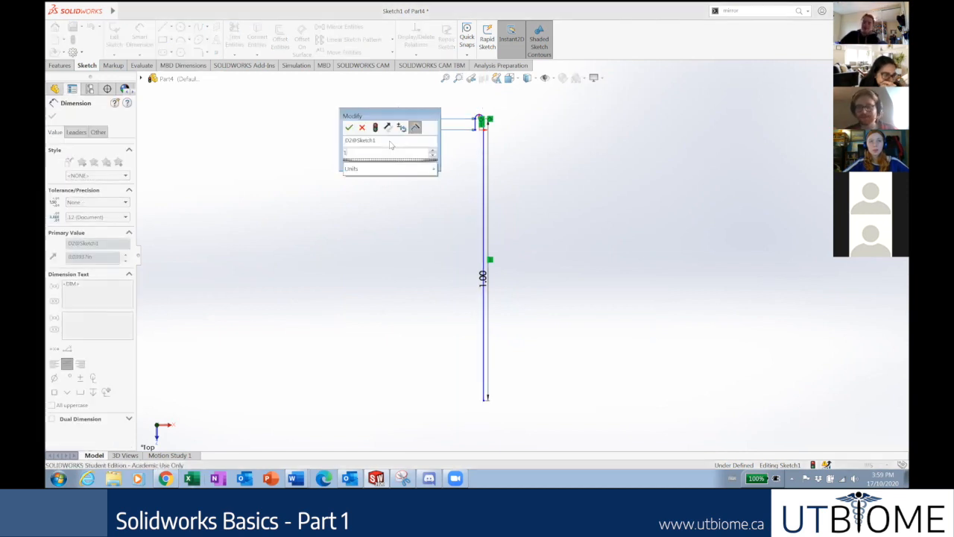
pyautogui.press('Return')
# Select the two sketch points at the lines' bottom corners.
pyautogui.scroll(-2, 488, 140)
pyautogui.scroll(3, 543, 261)
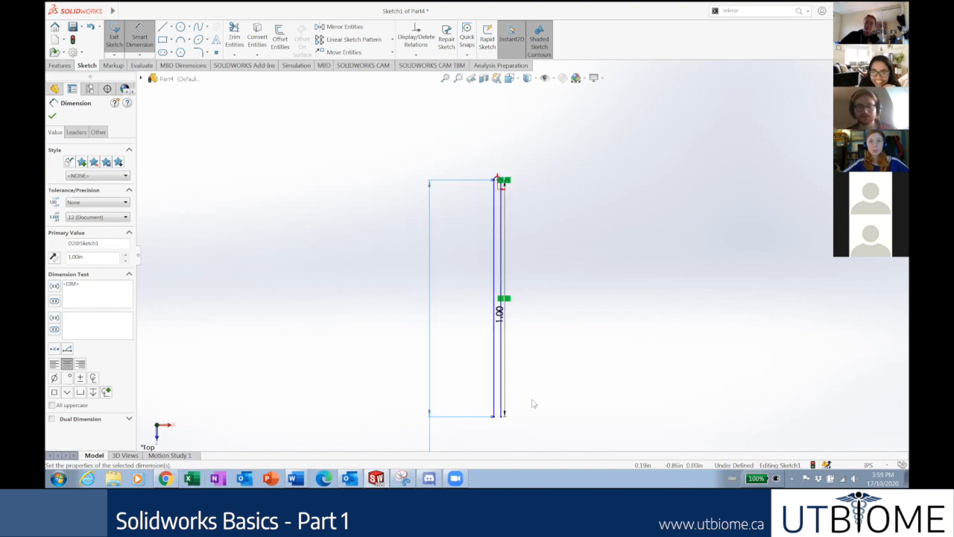
pyautogui.press('Escape')
pyautogui.scroll(-3, 533, 403)
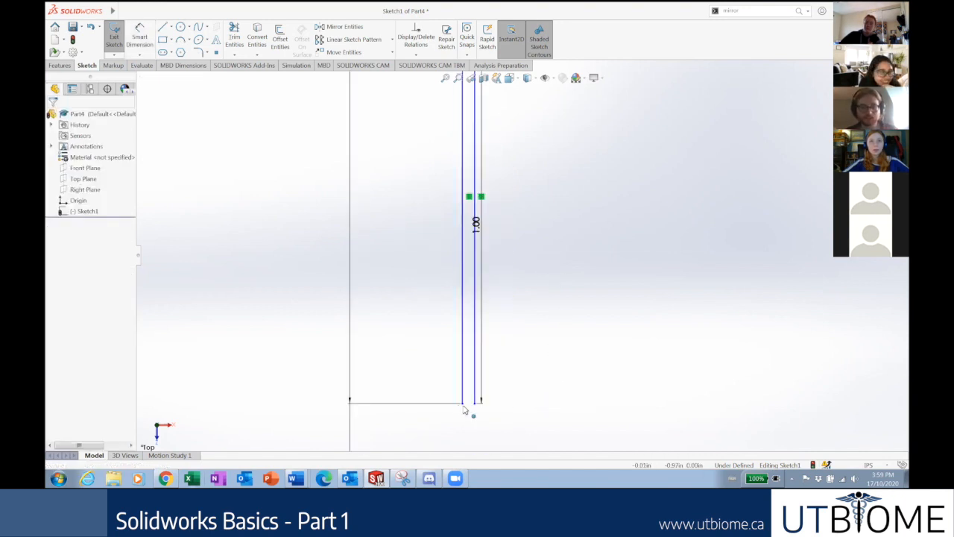
pyautogui.click(463, 408)
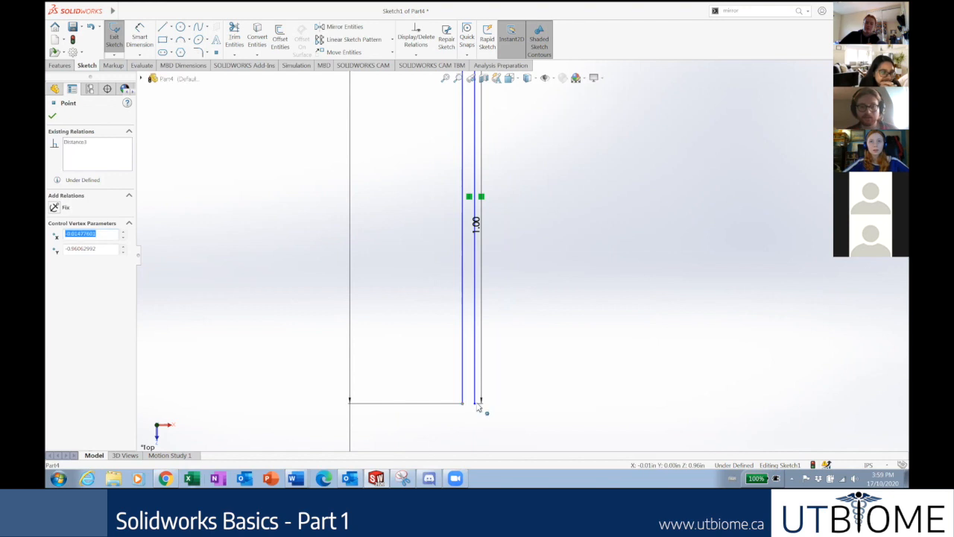
pyautogui.keyDown('ctrl'); pyautogui.click(475, 404); pyautogui.keyUp('ctrl')
pyautogui.scroll(2, 510, 261)
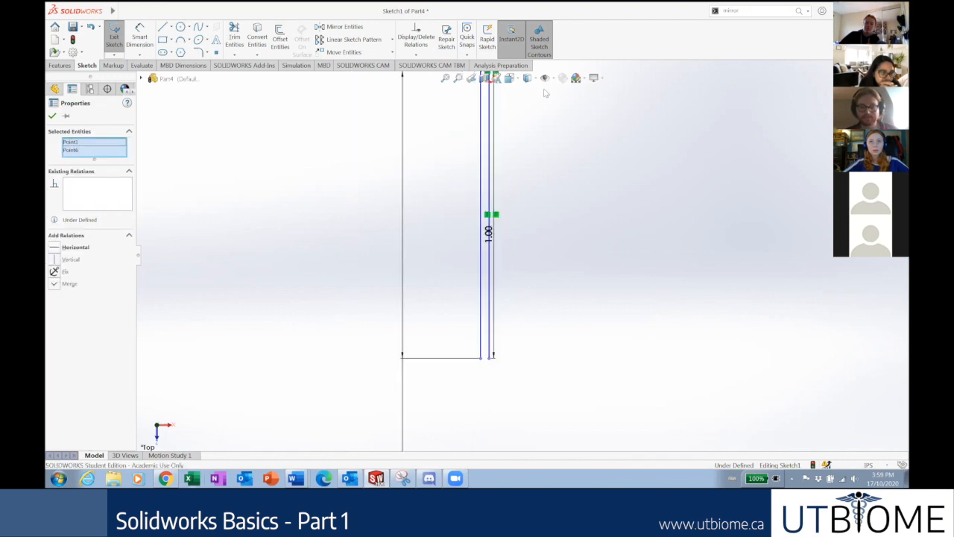
pyautogui.scroll(-1, 546, 130)
pyautogui.scroll(-3, 493, 216)
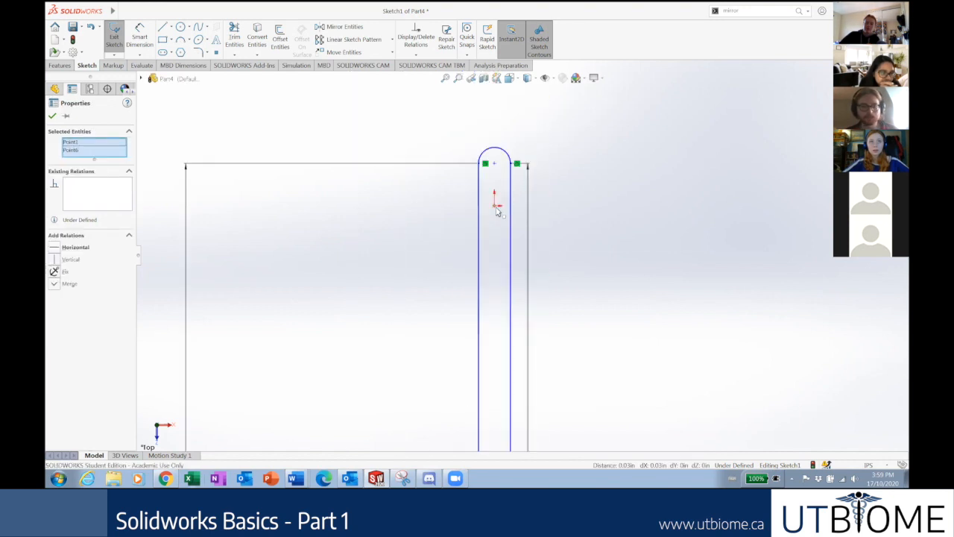
# Add the sketch origin to the selected points.
pyautogui.keyDown('ctrl'); pyautogui.click(495, 206); pyautogui.keyUp('ctrl')
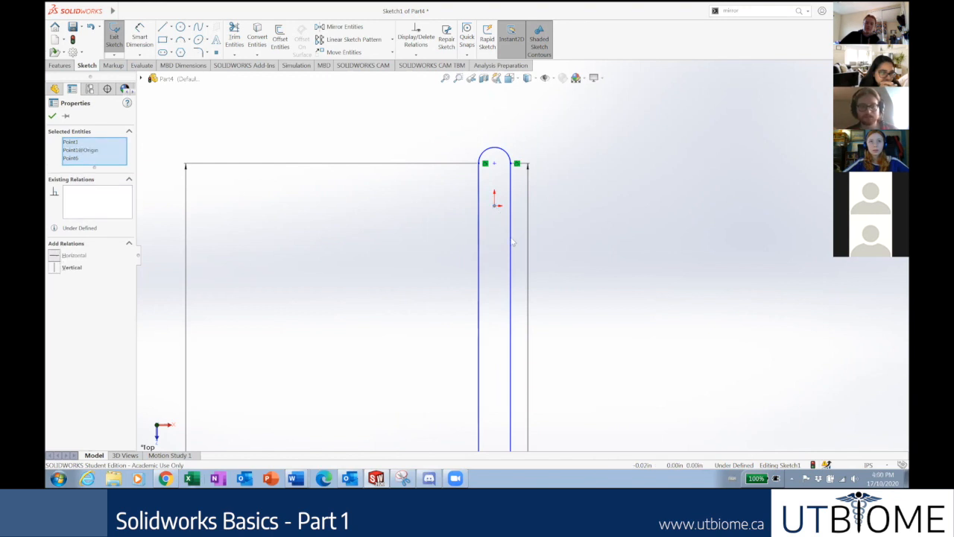
pyautogui.scroll(2, 517, 246)
pyautogui.scroll(6, 532, 113)
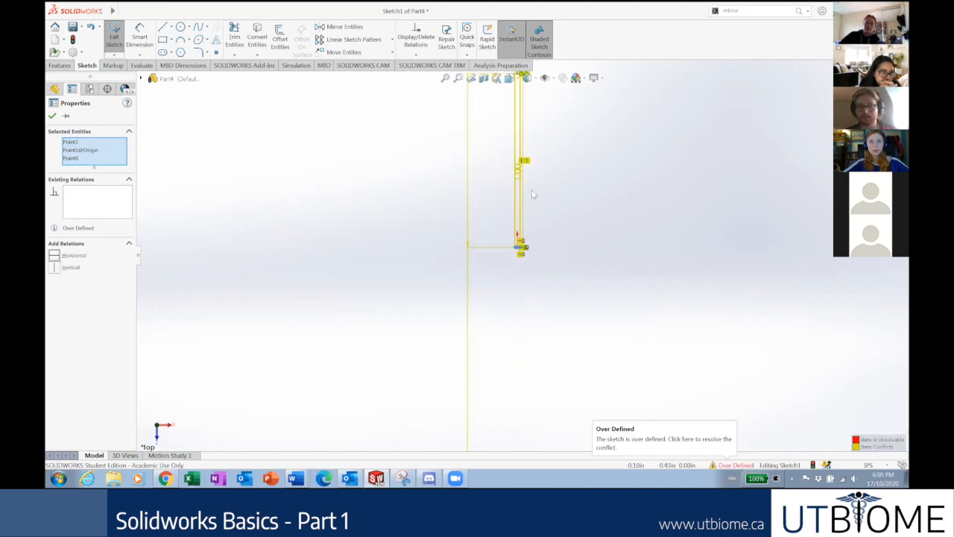
pyautogui.scroll(2, 532, 198)
pyautogui.scroll(-3, 532, 201)
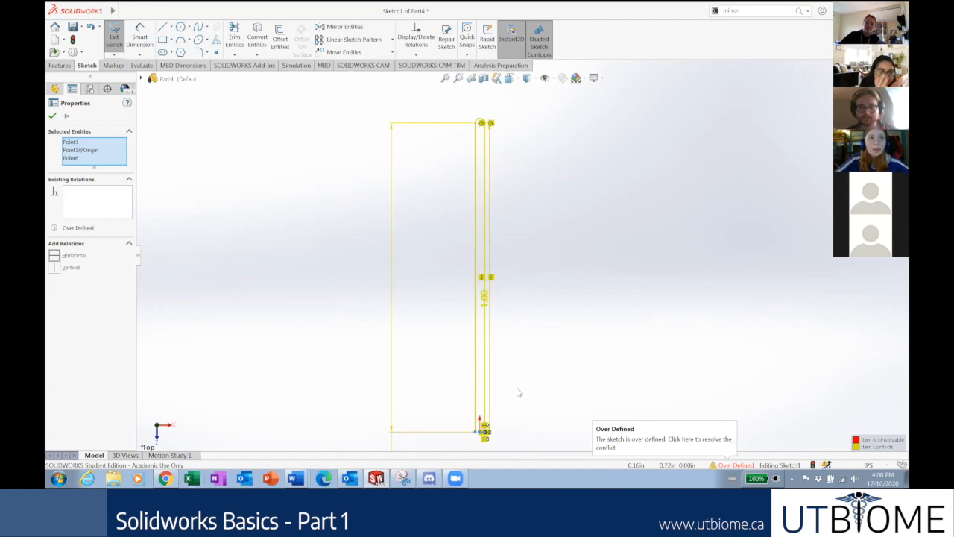
pyautogui.scroll(-2, 515, 390)
pyautogui.scroll(-2, 499, 373)
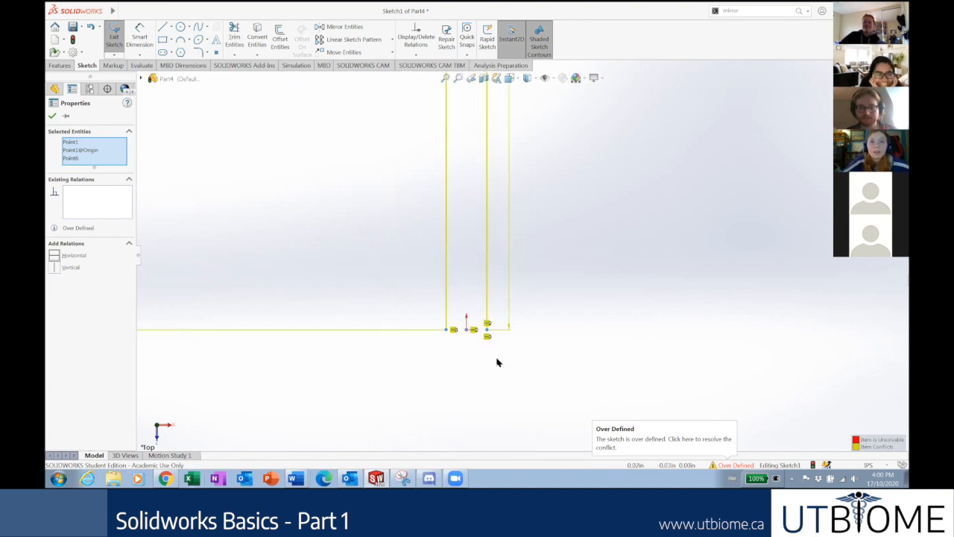
pyautogui.scroll(-2, 488, 328)
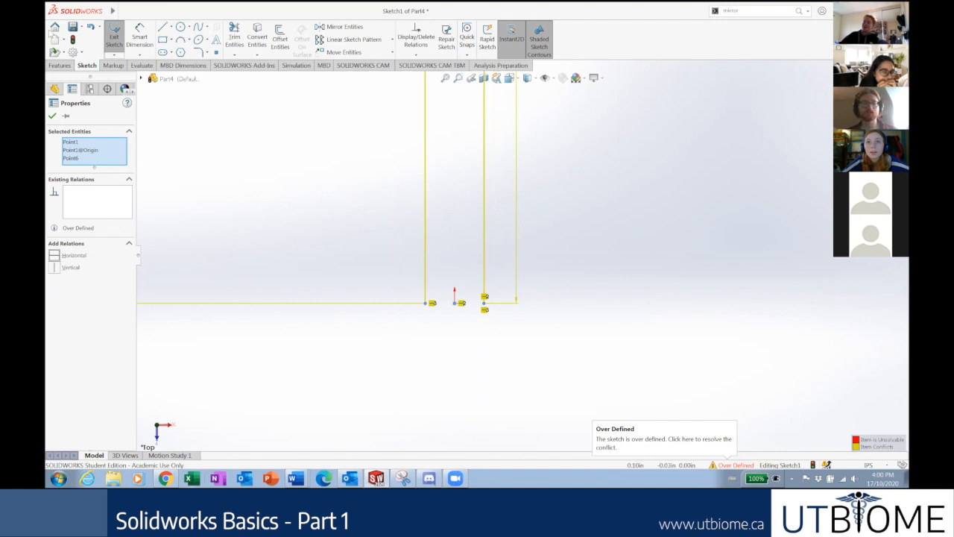
# Clear the point selection and open SketchXpert from the Over Defined status.
pyautogui.click(382, 320)
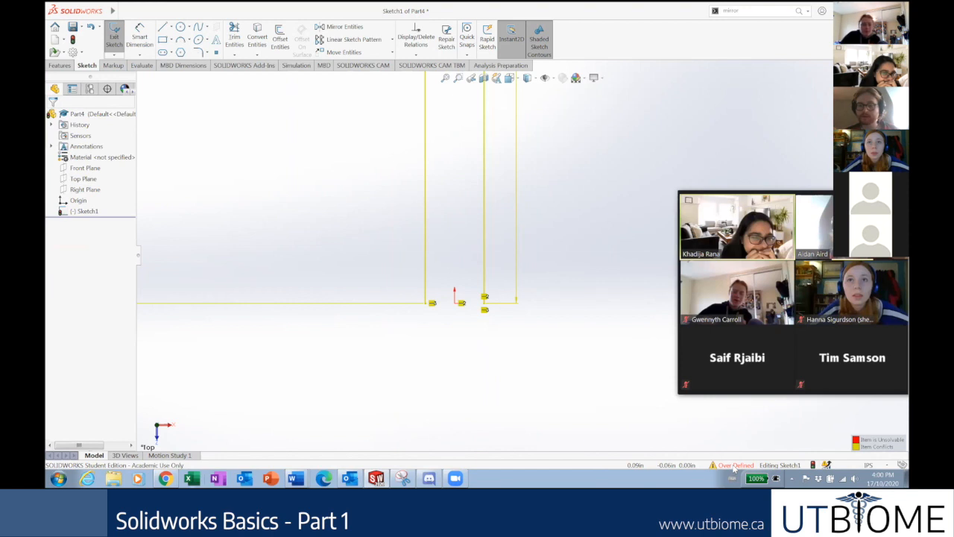
pyautogui.click(735, 465)
pyautogui.scroll(1, 585, 168)
pyautogui.scroll(1, 555, 130)
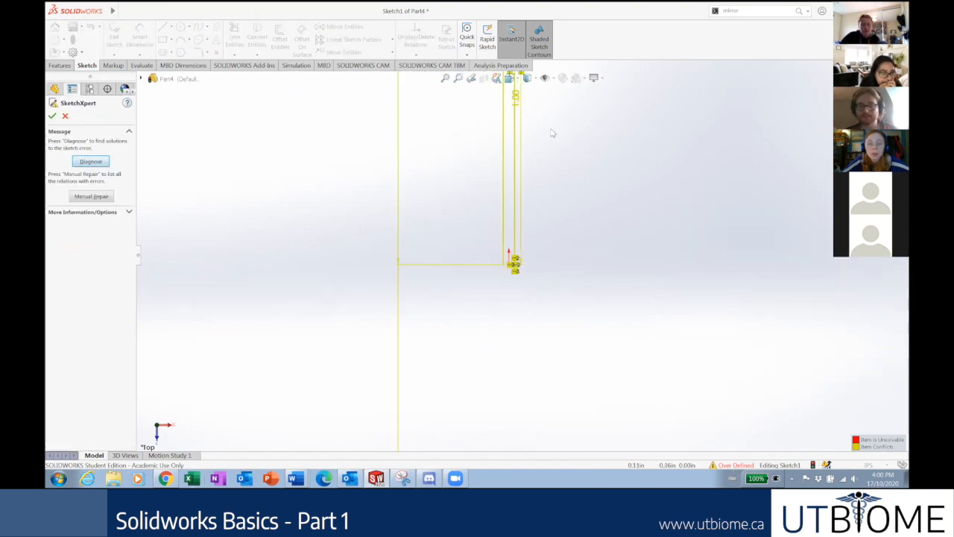
# Run Diagnose in SketchXpert and preview the first few proposed fixes.
pyautogui.scroll(1, 552, 154)
pyautogui.scroll(-2, 554, 186)
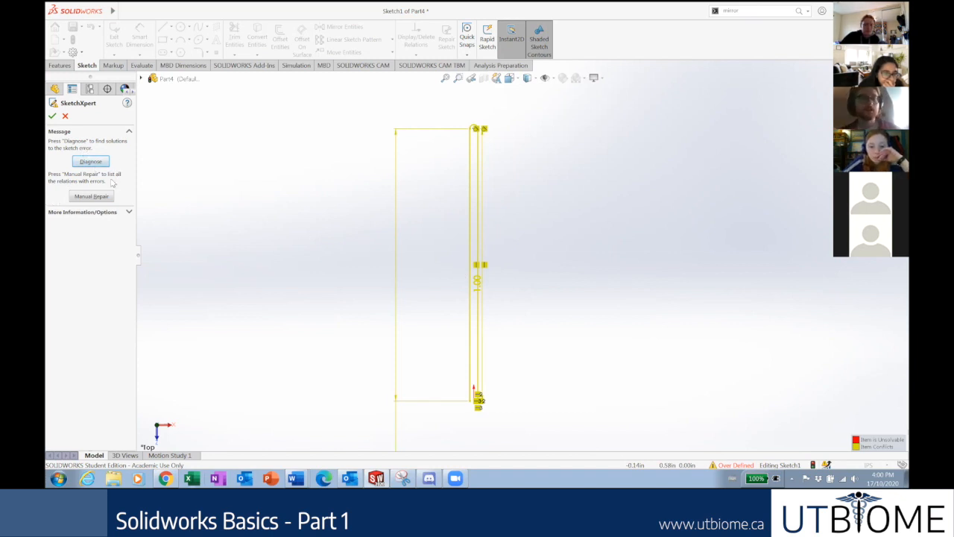
pyautogui.click(84, 162)
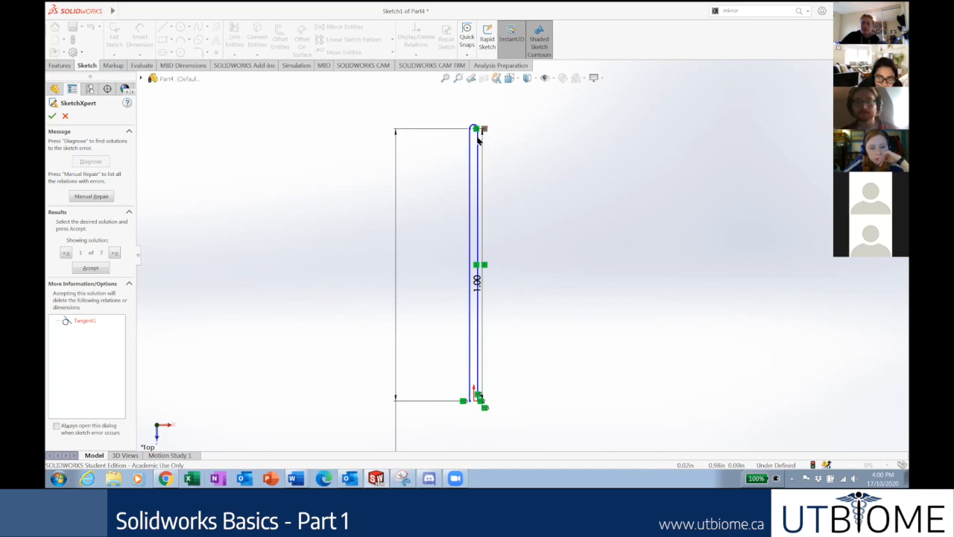
pyautogui.click(115, 253)
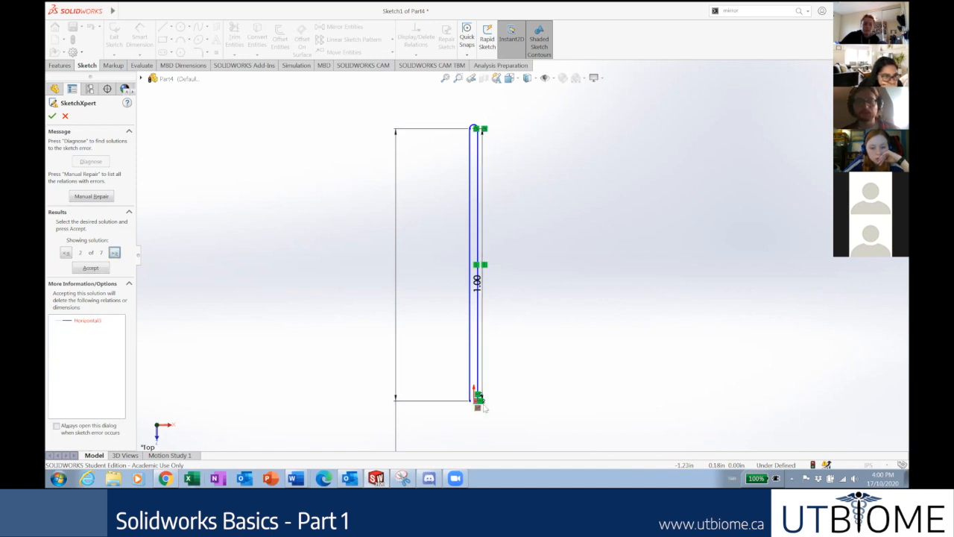
pyautogui.scroll(-2, 467, 317)
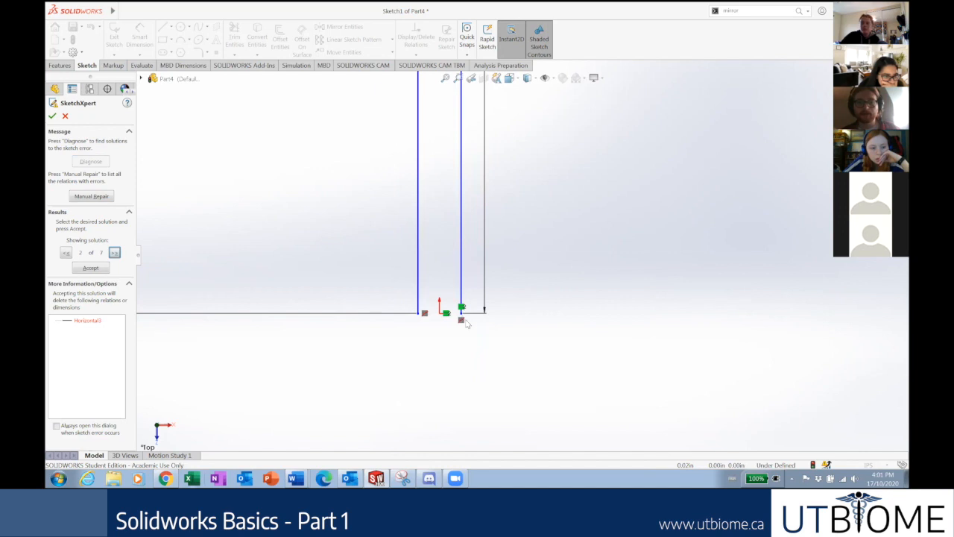
pyautogui.scroll(-2, 469, 318)
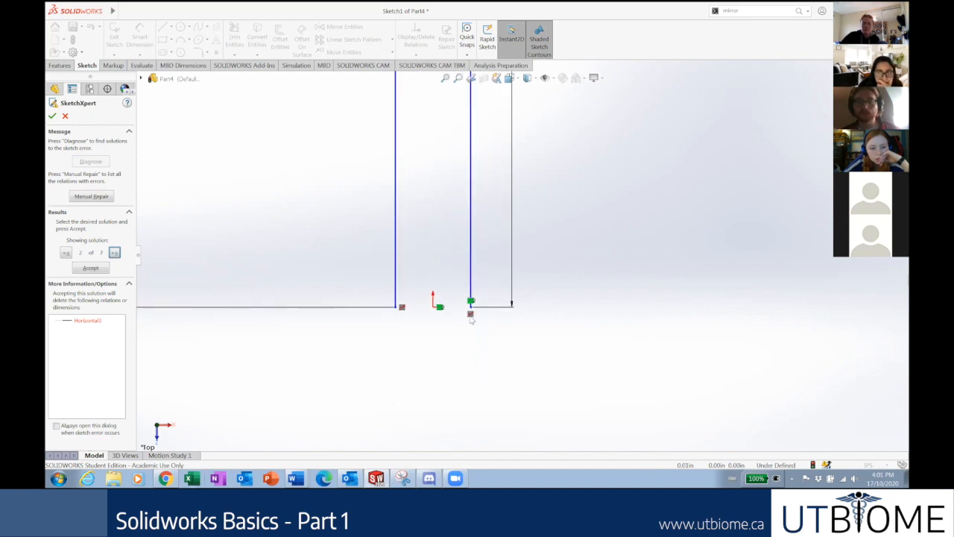
pyautogui.click(114, 253)
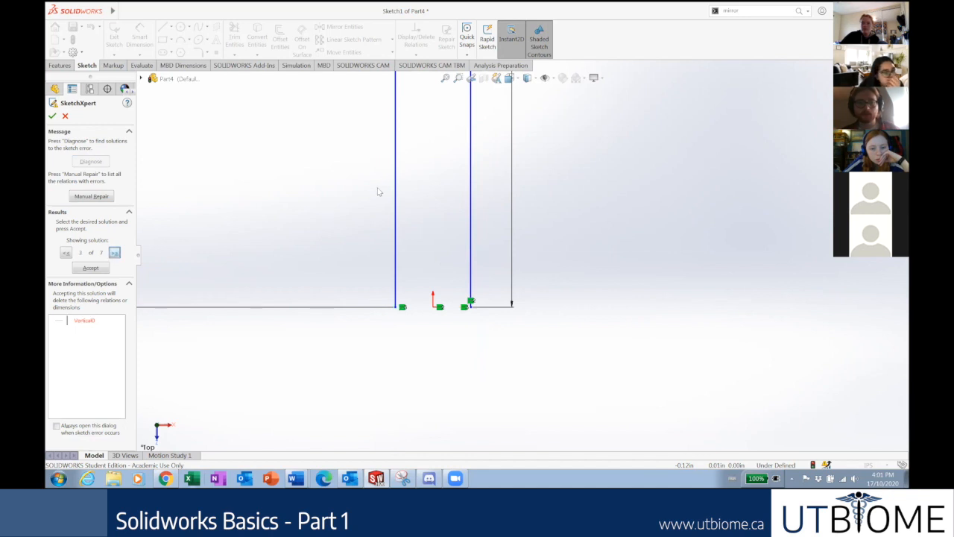
pyautogui.scroll(1, 514, 160)
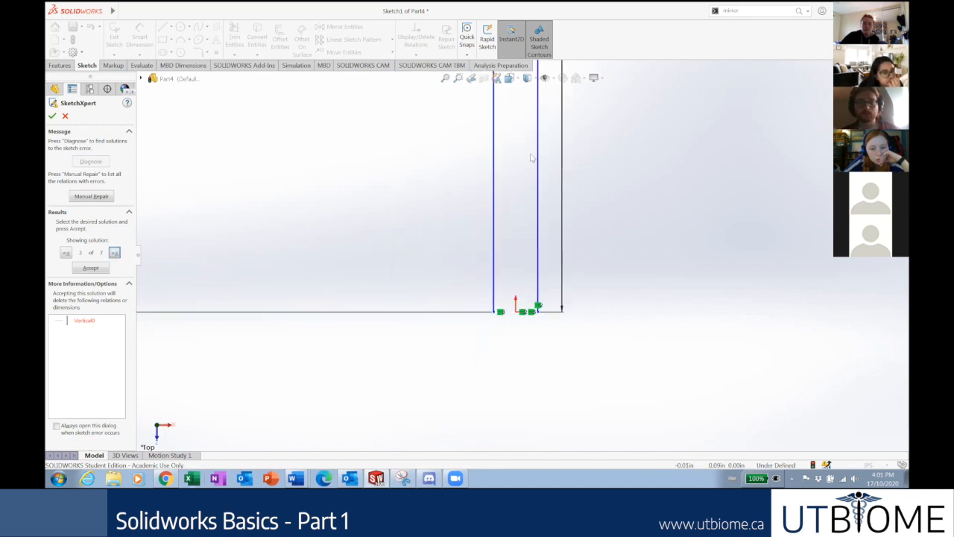
pyautogui.scroll(3, 532, 155)
pyautogui.scroll(3, 534, 186)
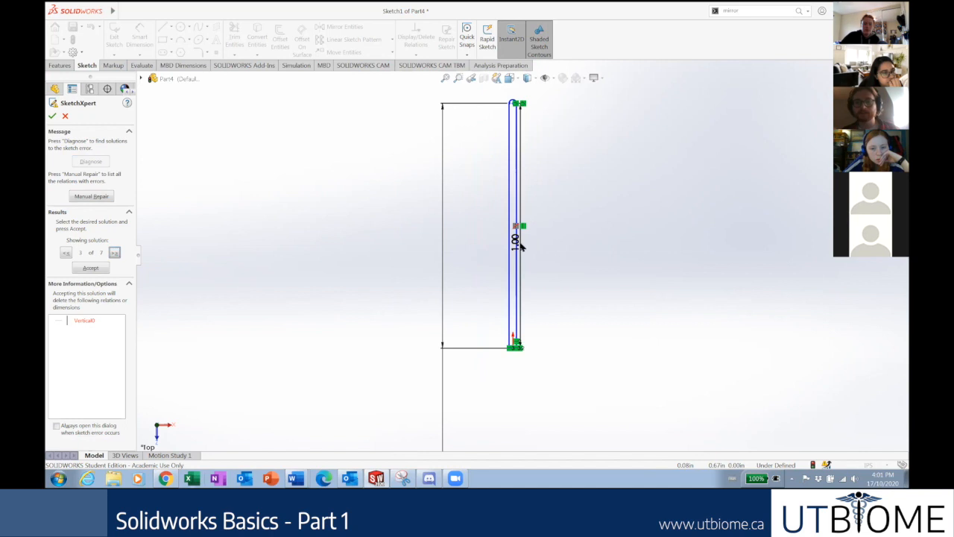
pyautogui.scroll(2, 520, 246)
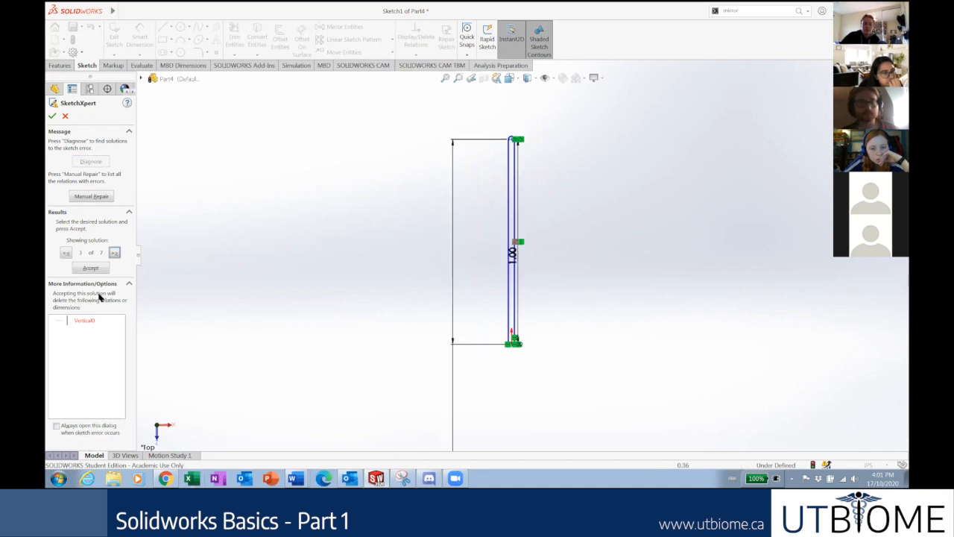
# Cycle through the remaining fixes and accept the one deleting Horizontal3.
pyautogui.click(114, 253)
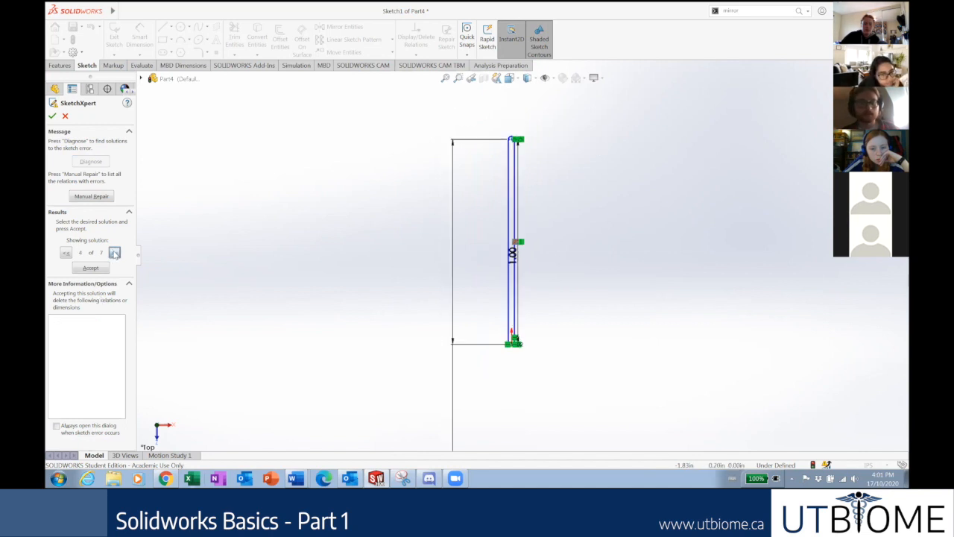
pyautogui.click(114, 253)
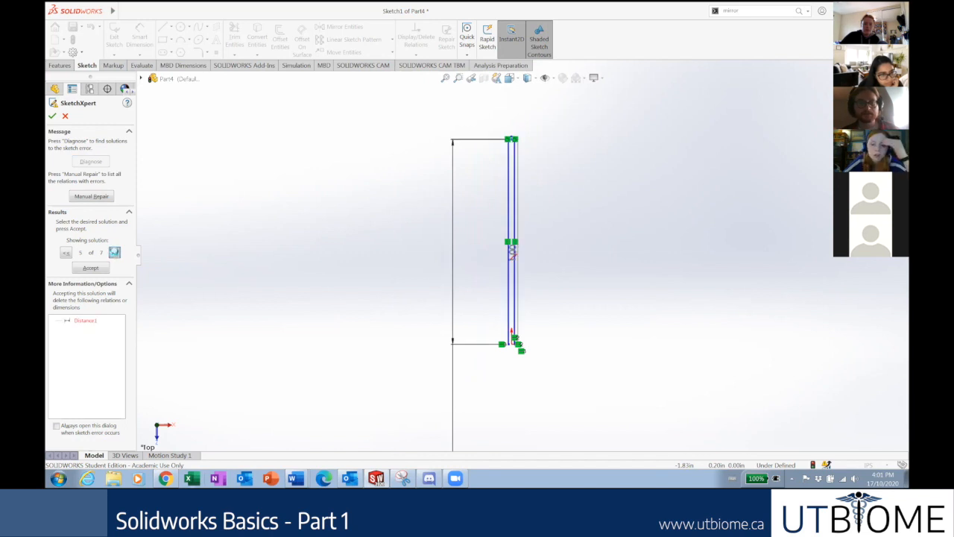
pyautogui.click(114, 253)
pyautogui.click(114, 253)
pyautogui.click(114, 255)
pyautogui.click(115, 255)
pyautogui.click(114, 254)
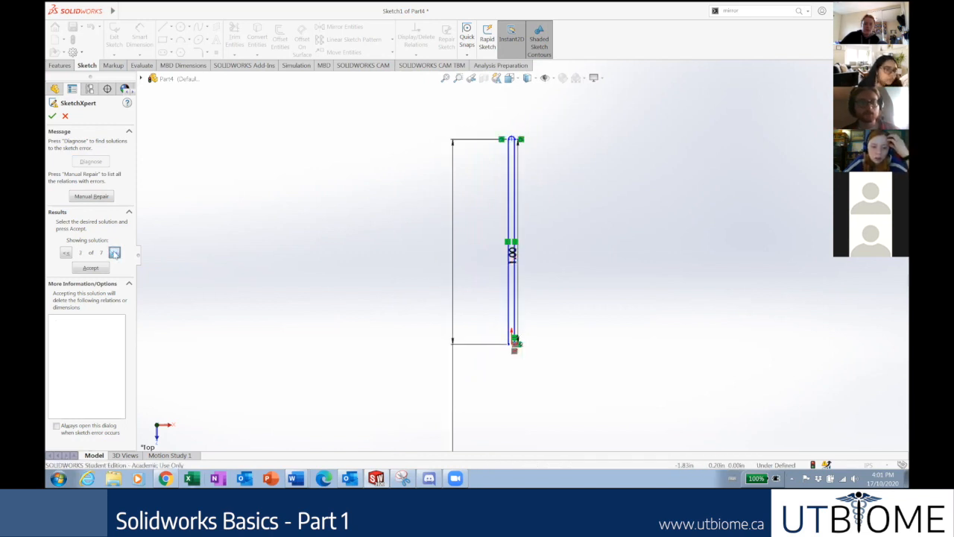
pyautogui.click(115, 254)
pyautogui.click(67, 253)
pyautogui.scroll(-10, 513, 341)
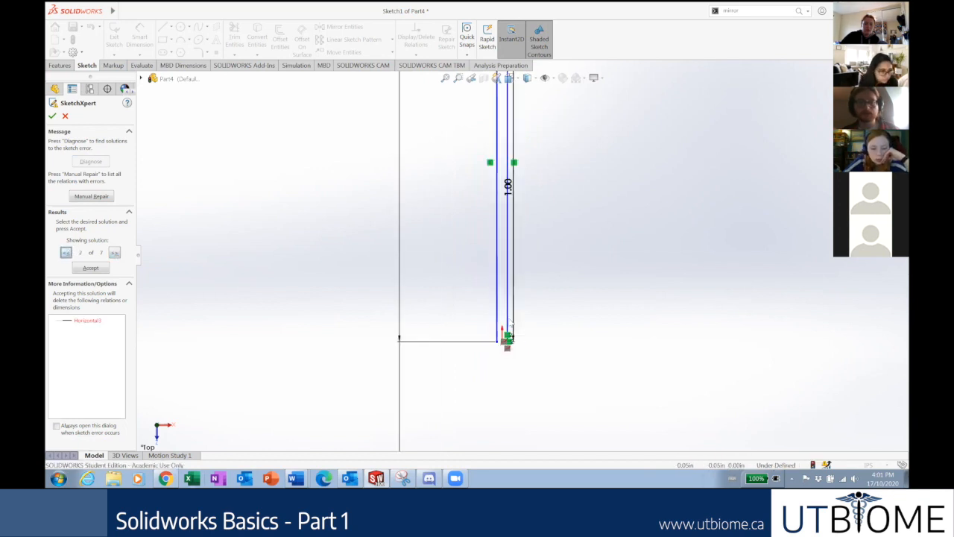
pyautogui.click(93, 270)
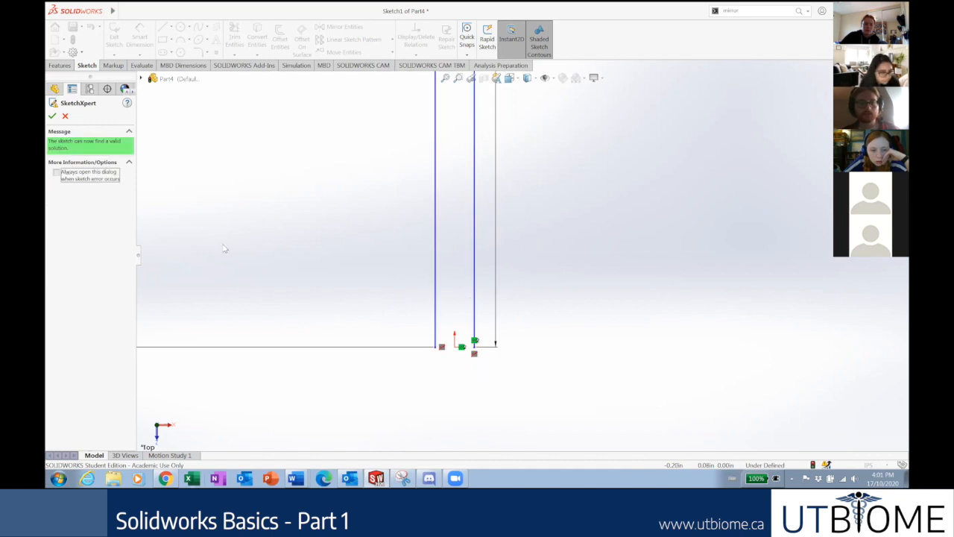
pyautogui.scroll(2, 470, 310)
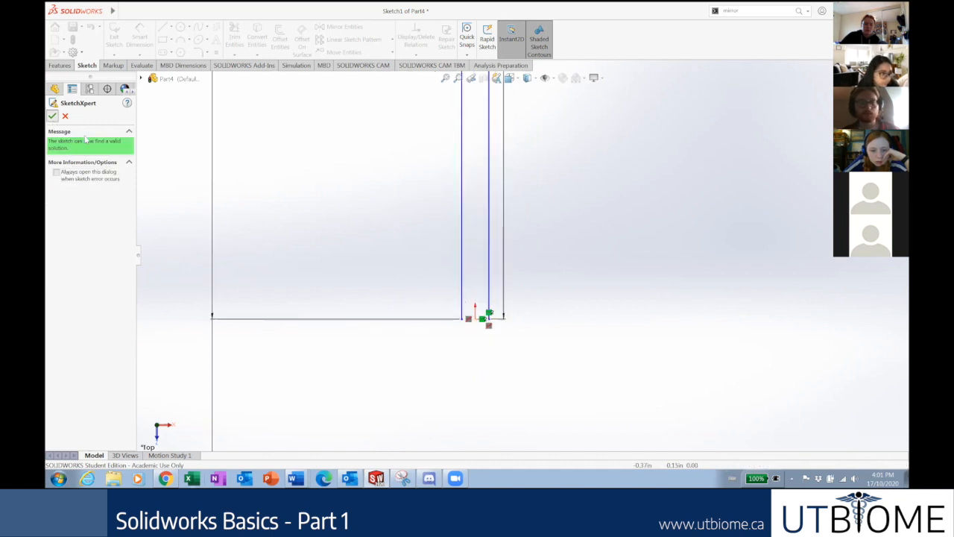
# Reshape the U by dragging its vertical lines' end points, checking against the reference slide.
pyautogui.click(52, 116)
pyautogui.scroll(2, 521, 326)
pyautogui.click(488, 292)
pyautogui.moveTo(423, 344); pyautogui.dragTo(463, 328)
pyautogui.moveTo(503, 278); pyautogui.dragTo(538, 247)
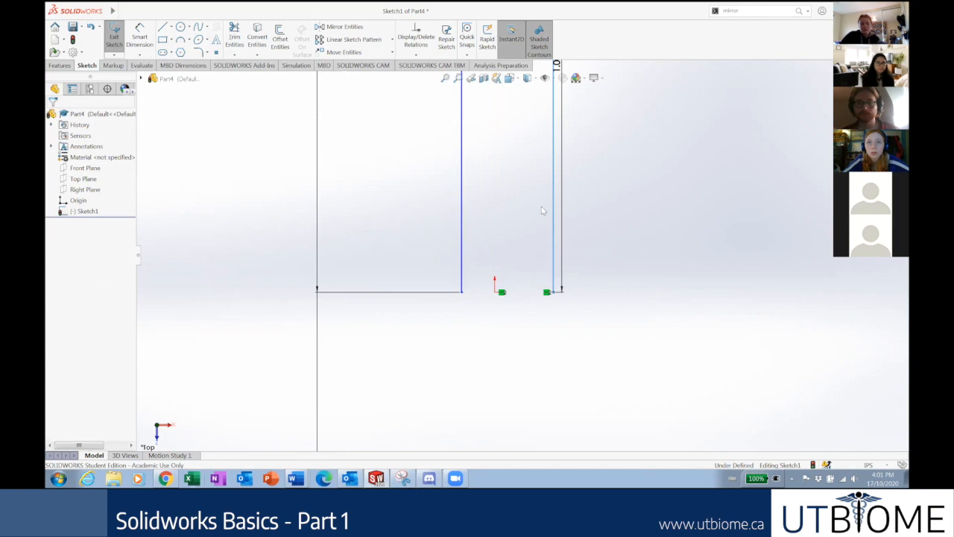
pyautogui.press('f')
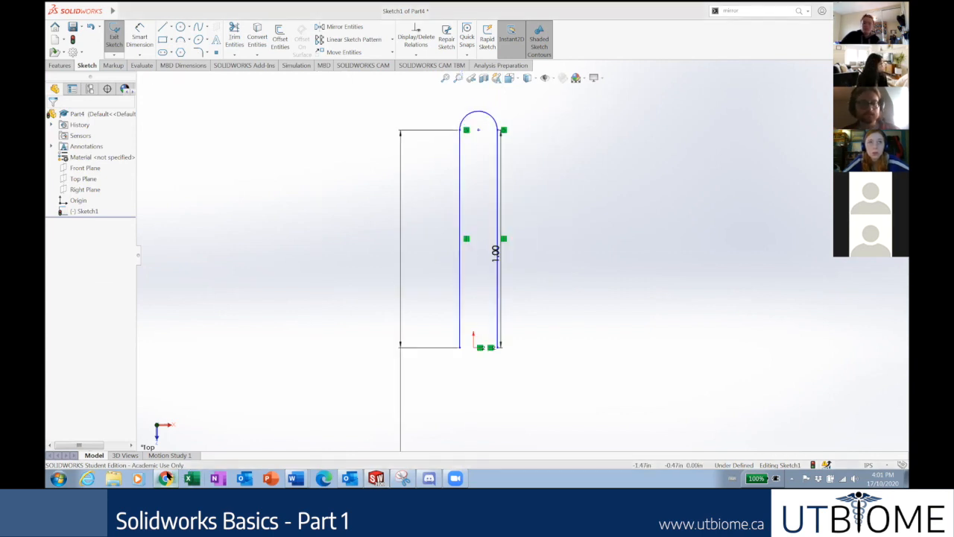
pyautogui.click(165, 478)
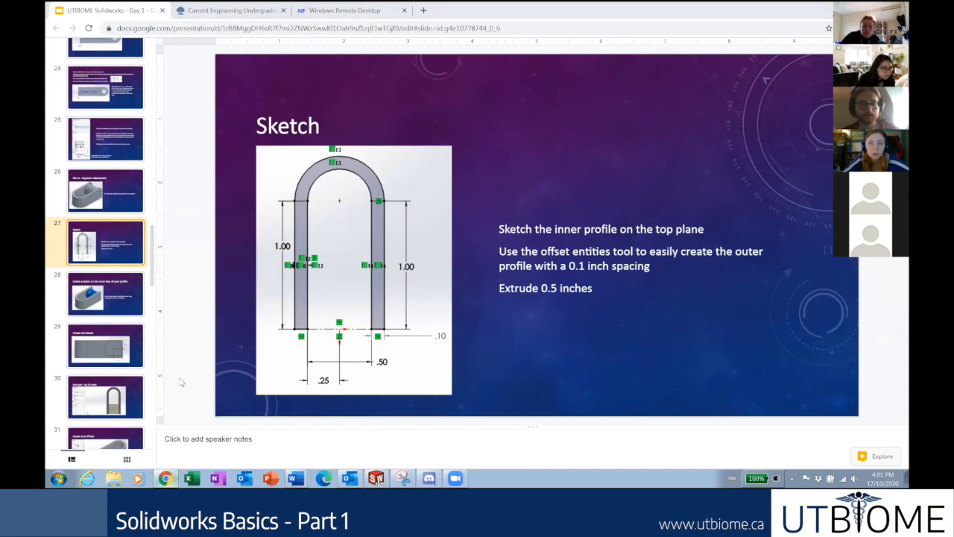
pyautogui.hotkey('alt', 'Tab')
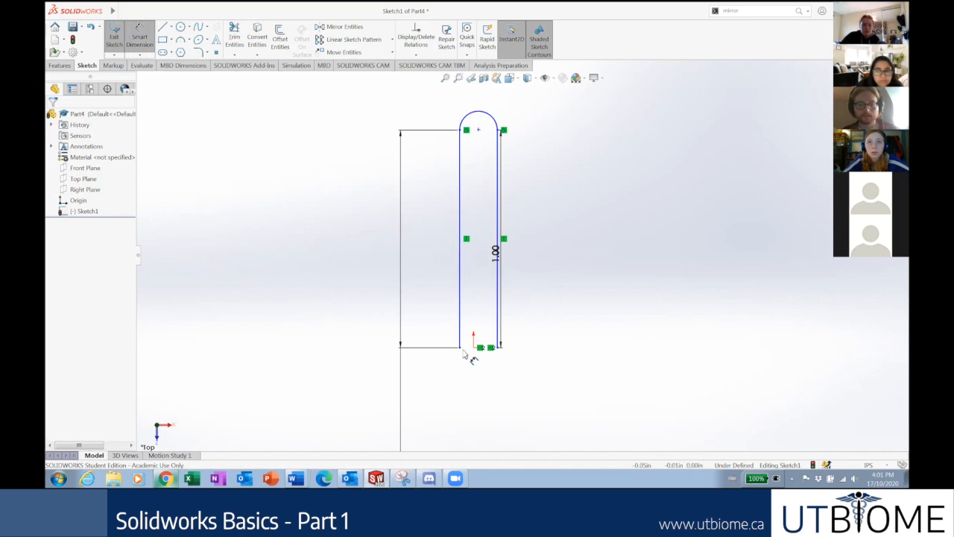
# Dimension the U's bottom width at 0.50 in and switch to the Centerline tool.
pyautogui.click(461, 348)
pyautogui.click(498, 349)
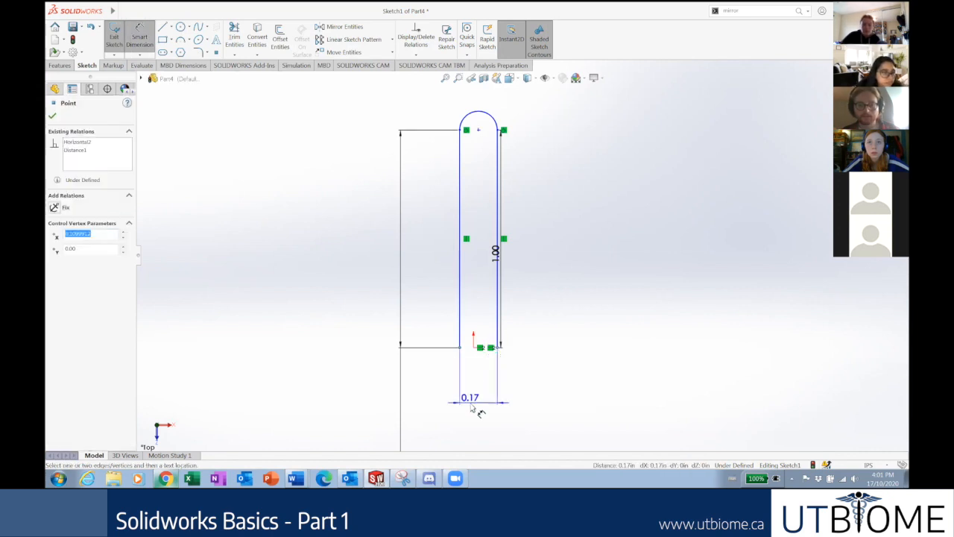
pyautogui.click(477, 404)
pyautogui.click(479, 407)
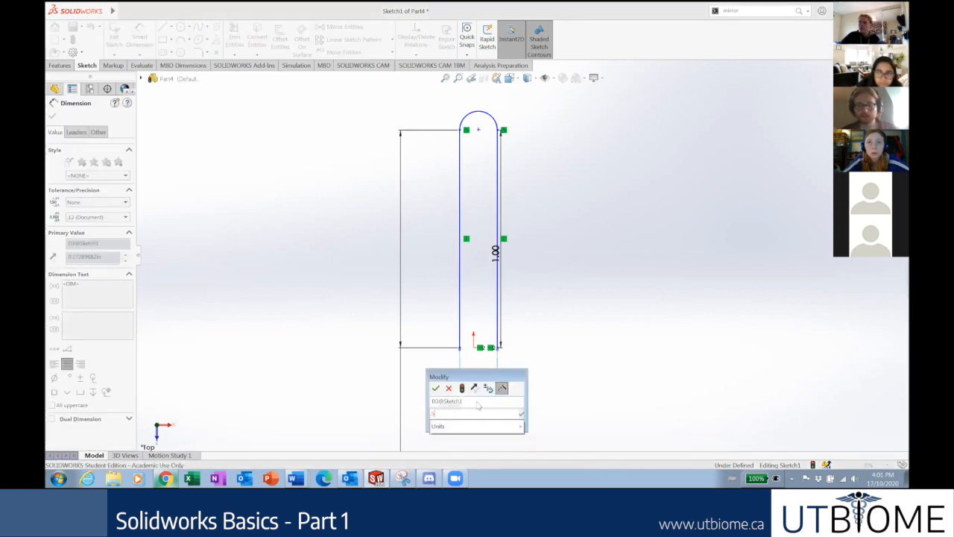
pyautogui.write('.5')
pyautogui.press('Return')
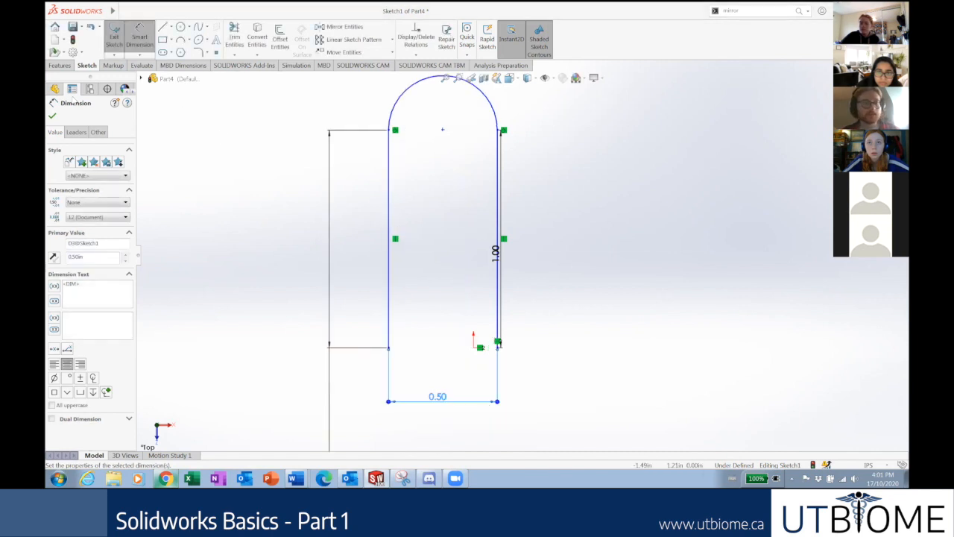
pyautogui.click(54, 117)
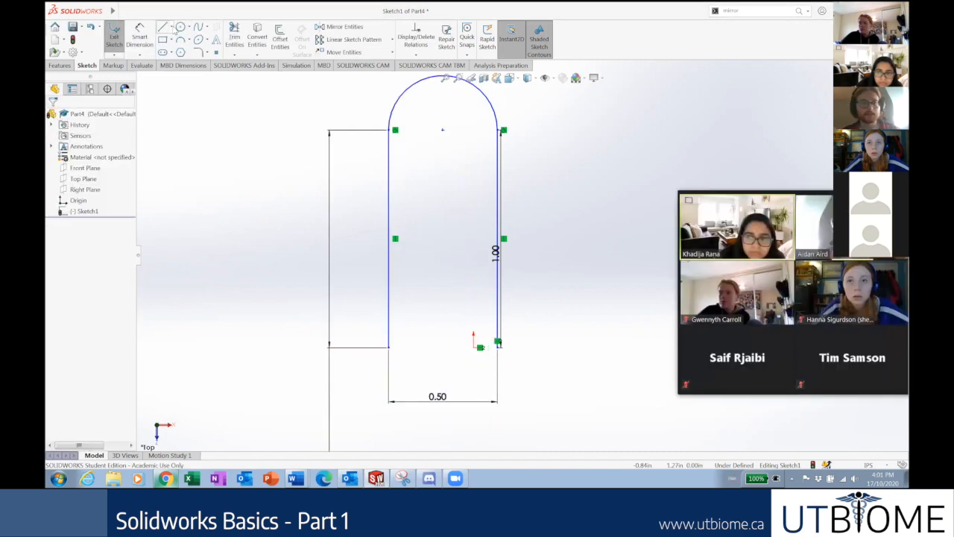
pyautogui.click(171, 27)
pyautogui.click(185, 51)
# Draw a centerline across the slot's bottom from the left corner to the right corner.
pyautogui.click(388, 348)
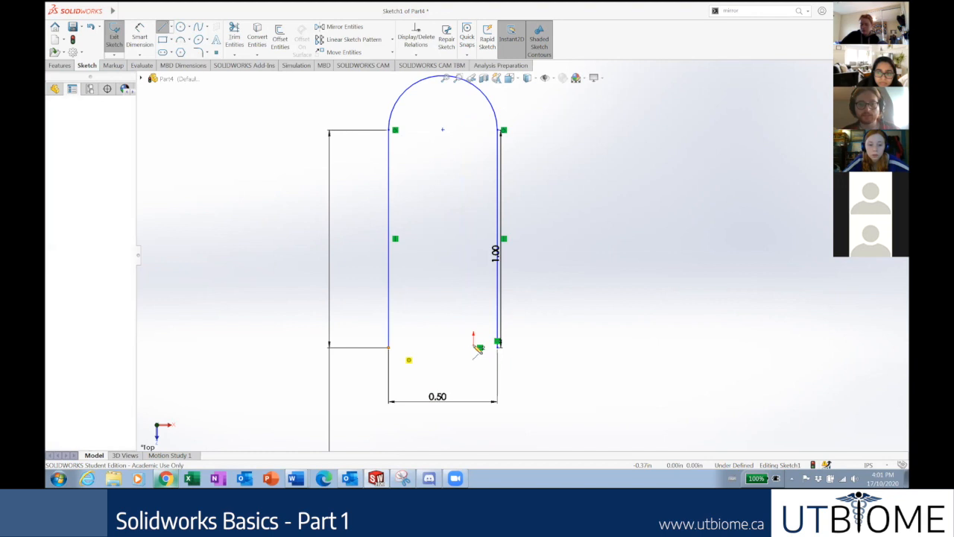
pyautogui.click(499, 348)
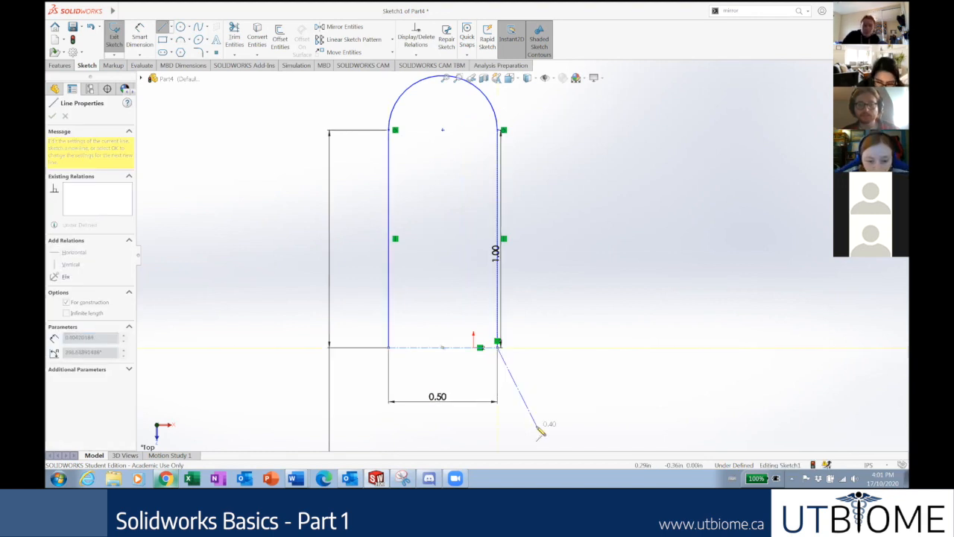
pyautogui.press('Escape')
pyautogui.press('Escape')
# Make the origin the centerline's midpoint and open the repair for the unsolvable sketch.
pyautogui.click(443, 349)
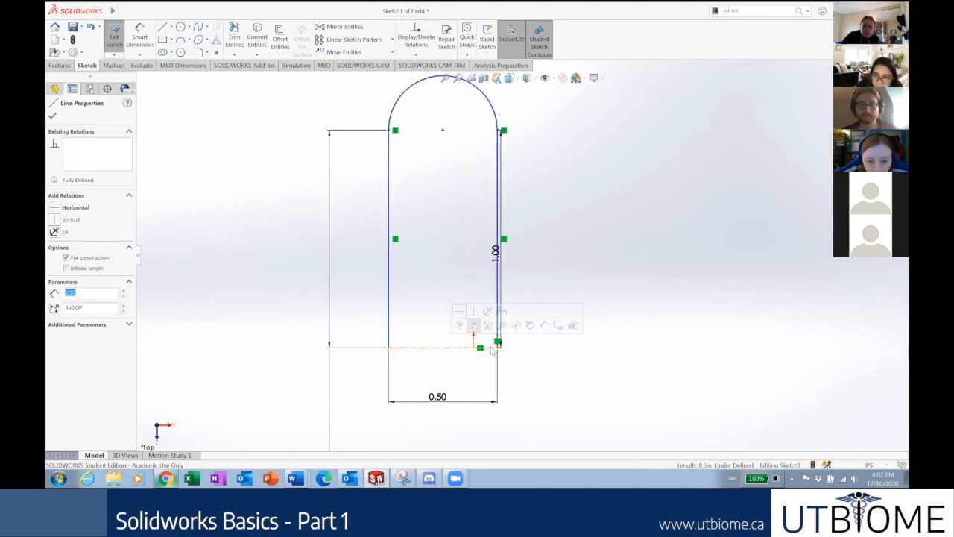
pyautogui.scroll(-3, 471, 342)
pyautogui.scroll(-3, 471, 340)
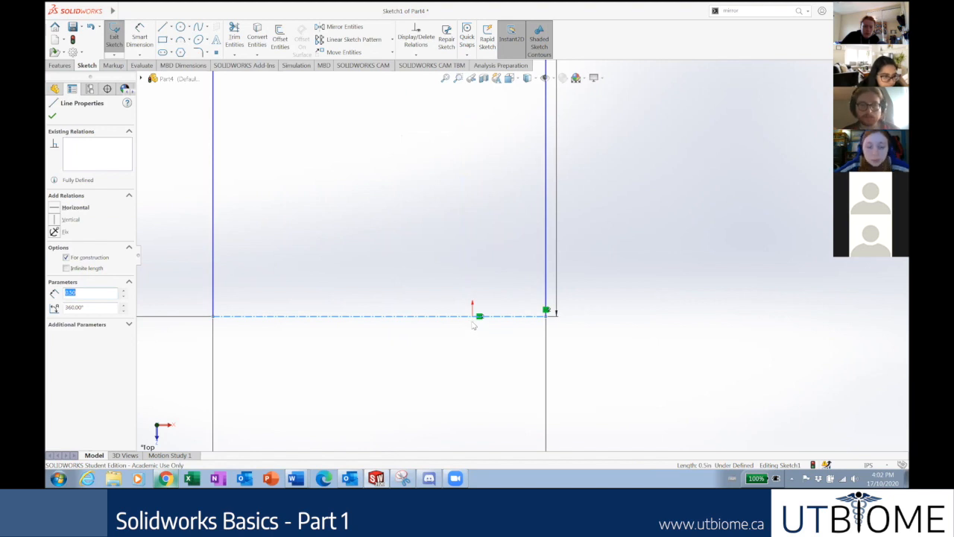
pyautogui.keyDown('ctrl'); pyautogui.click(472, 316); pyautogui.keyUp('ctrl')
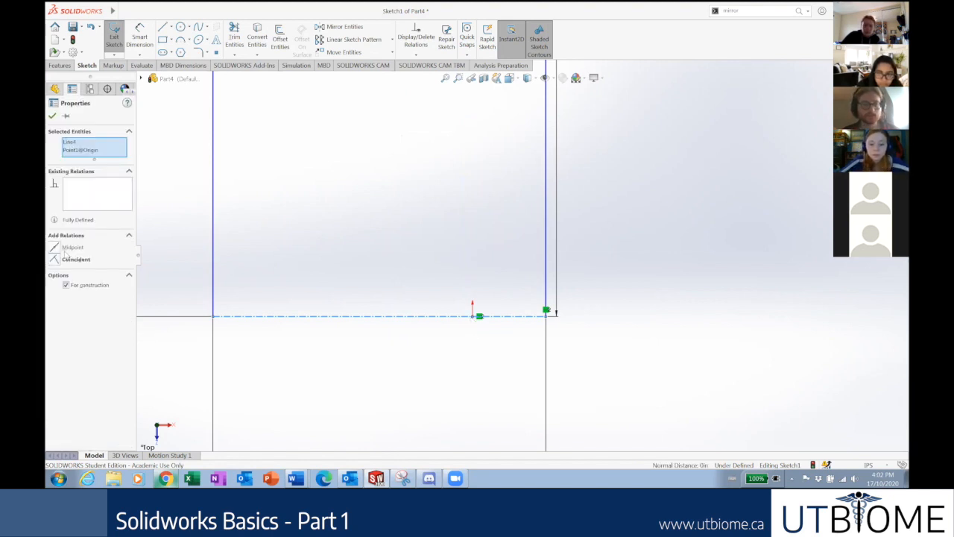
pyautogui.click(61, 256)
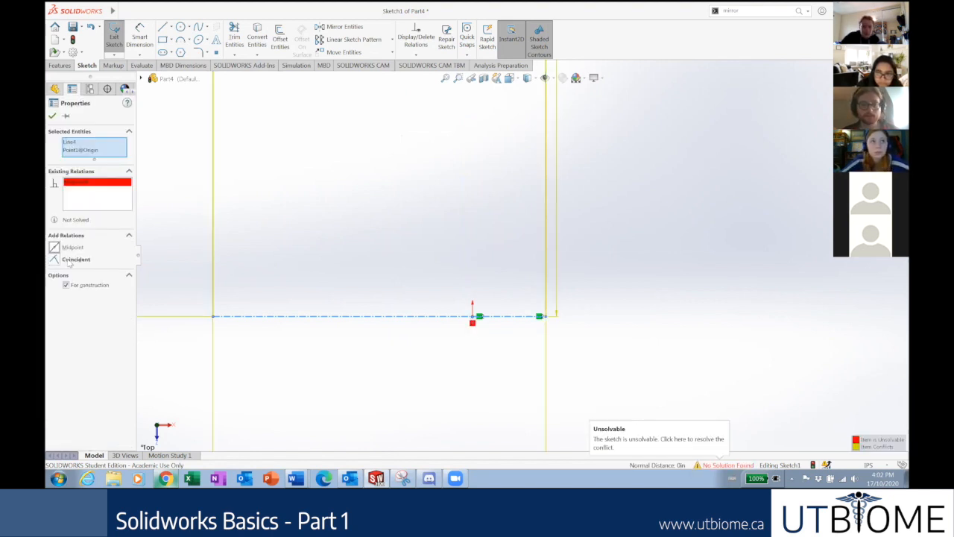
pyautogui.click(727, 465)
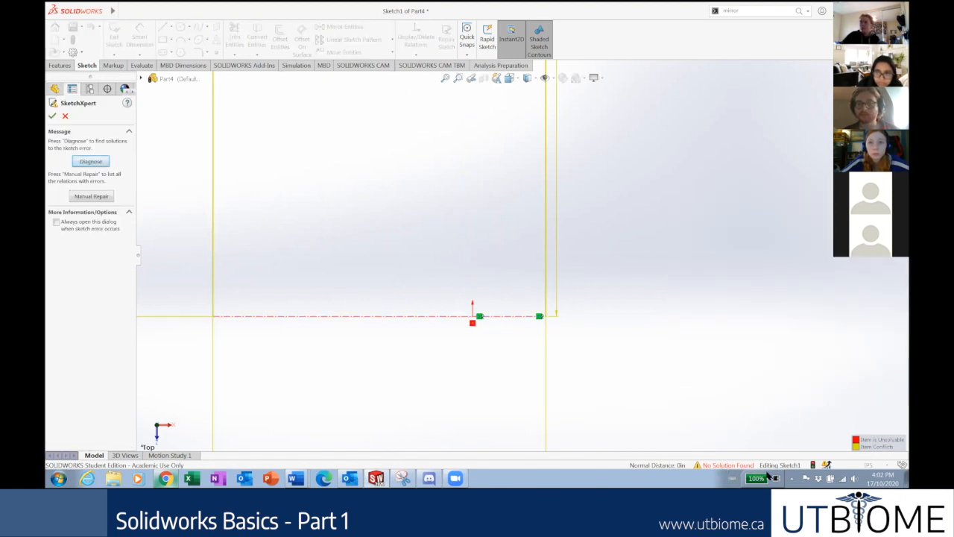
# Diagnose in SketchXpert and accept solution 2 of 4, deleting the Distance1 dimension.
pyautogui.click(94, 162)
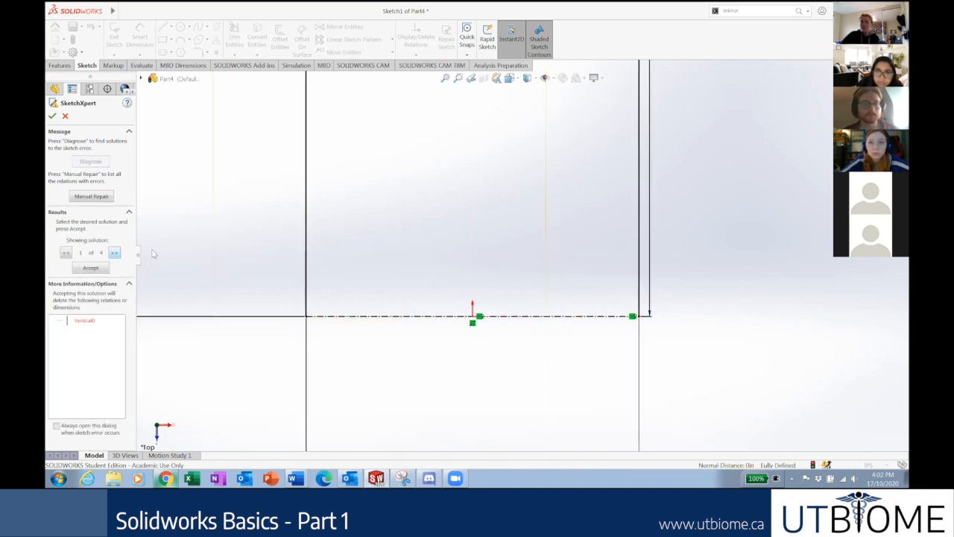
pyautogui.click(114, 254)
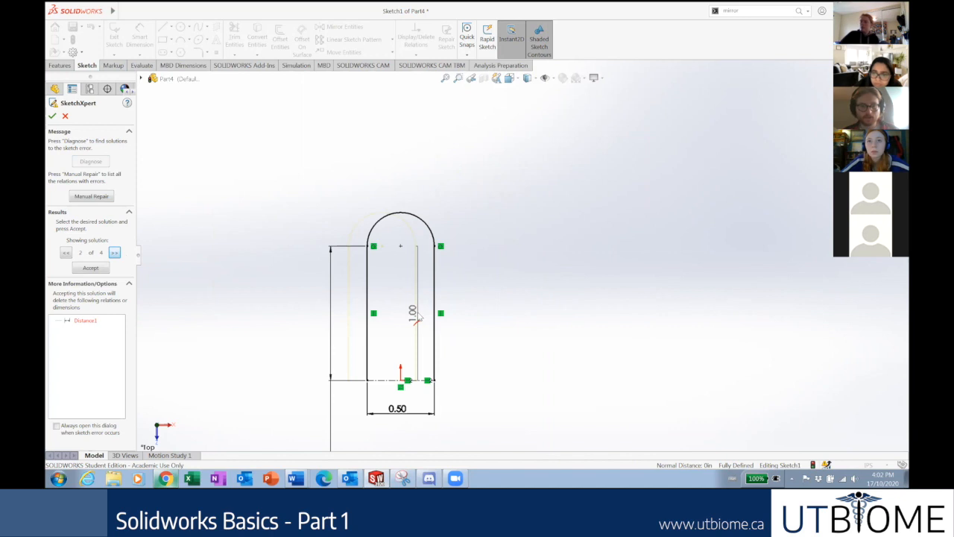
pyautogui.click(91, 268)
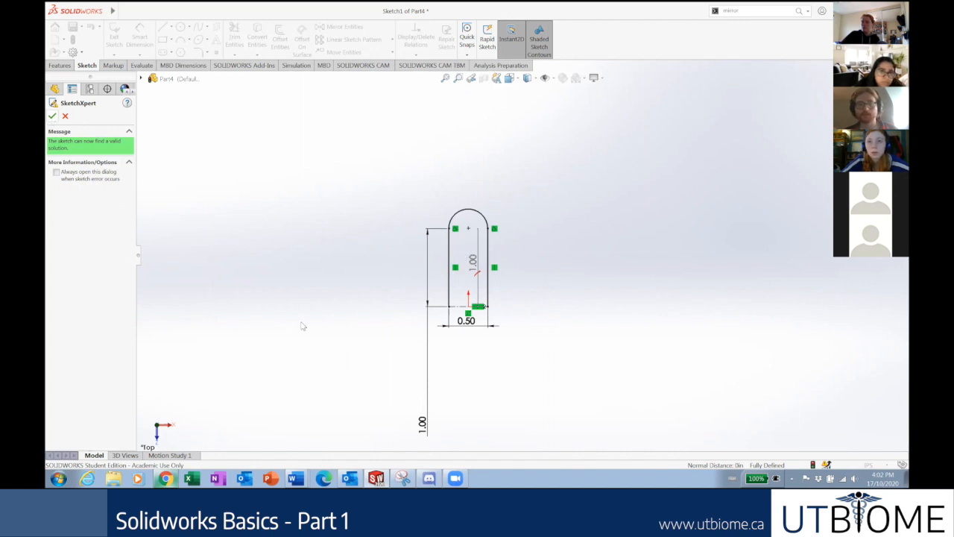
# Reposition the 1.00 dimension beside the slot.
pyautogui.moveTo(422, 421); pyautogui.dragTo(418, 263)
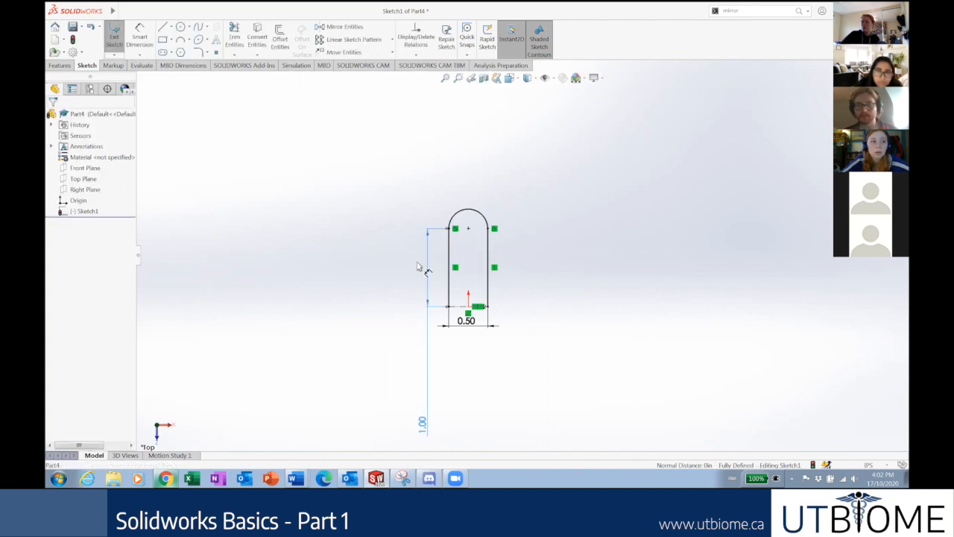
pyautogui.moveTo(422, 423); pyautogui.dragTo(418, 266)
pyautogui.click(423, 282)
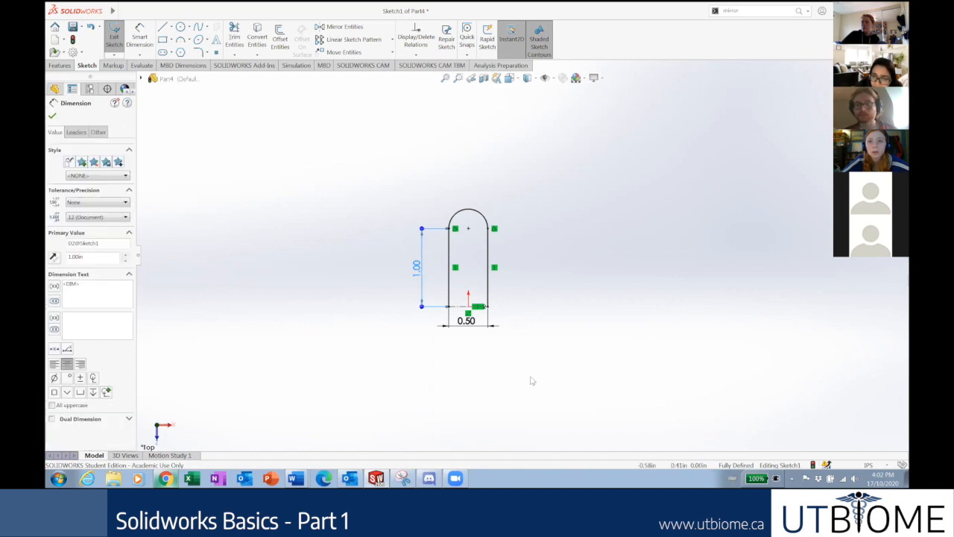
pyautogui.click(475, 285)
# Move the 0.50 dimension closer to the slot, then switch to the Google Slides deck.
pyautogui.scroll(-2, 512, 291)
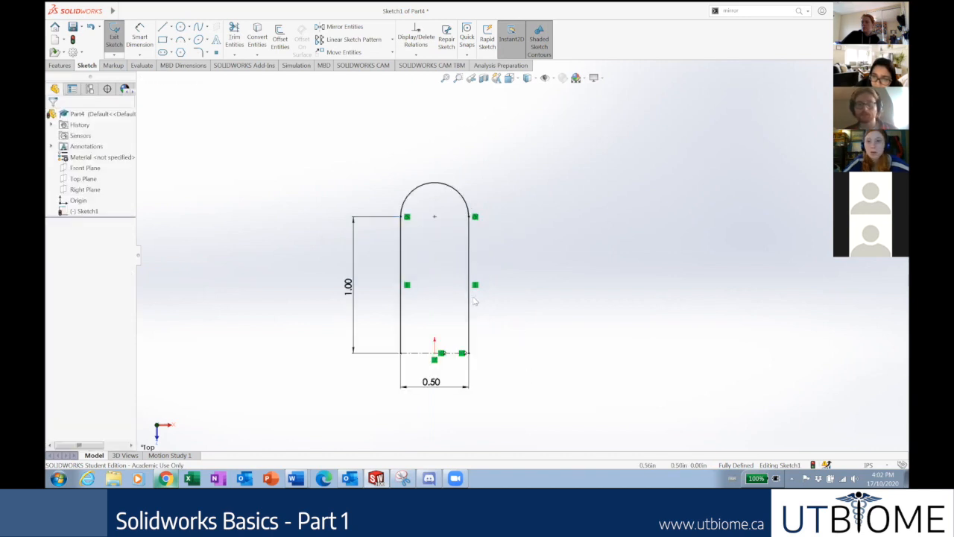
pyautogui.scroll(-1, 520, 268)
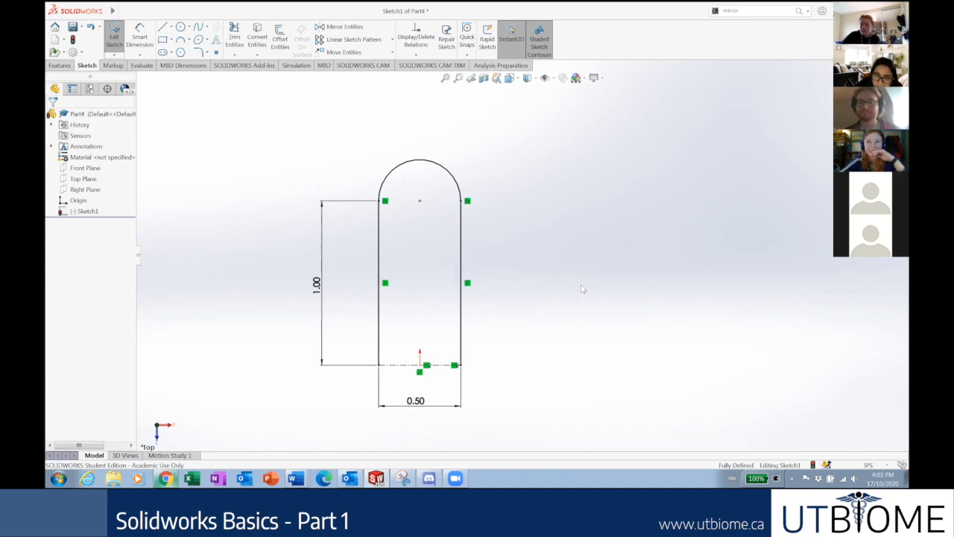
pyautogui.scroll(1, 507, 347)
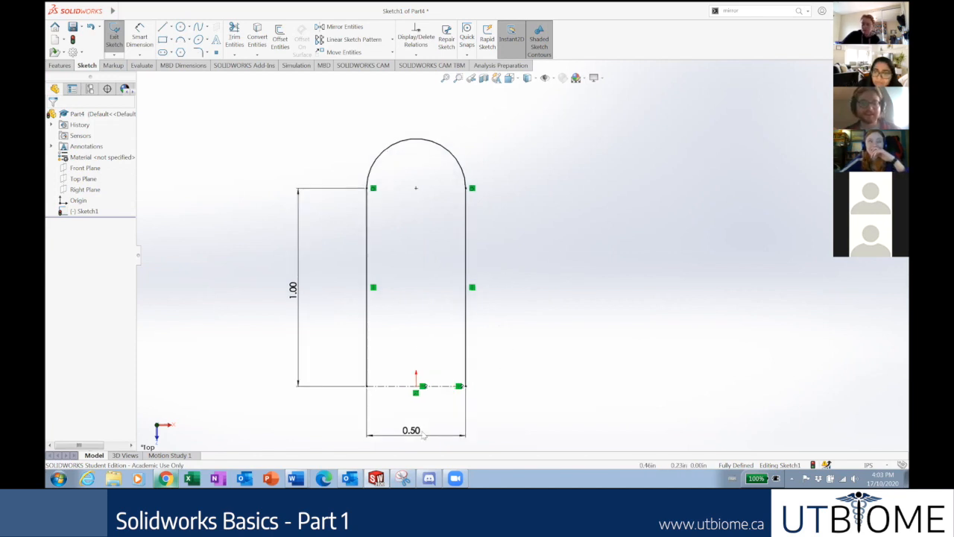
pyautogui.moveTo(414, 427); pyautogui.dragTo(421, 414)
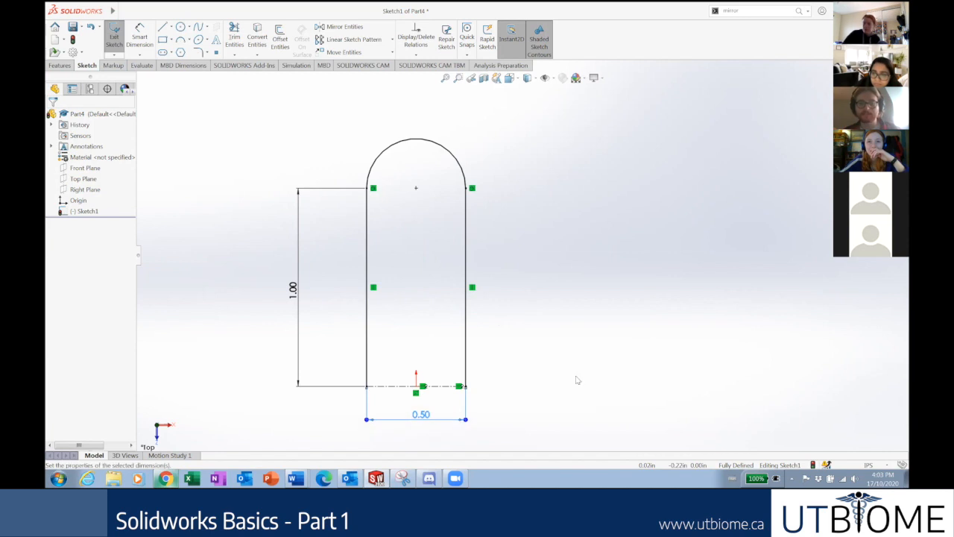
pyautogui.click(397, 208)
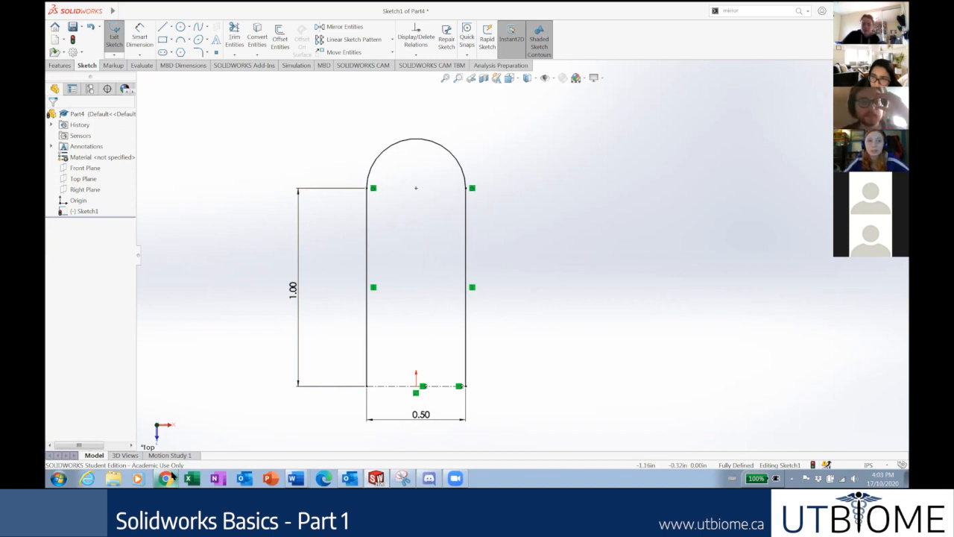
pyautogui.hotkey('alt', 'Tab')
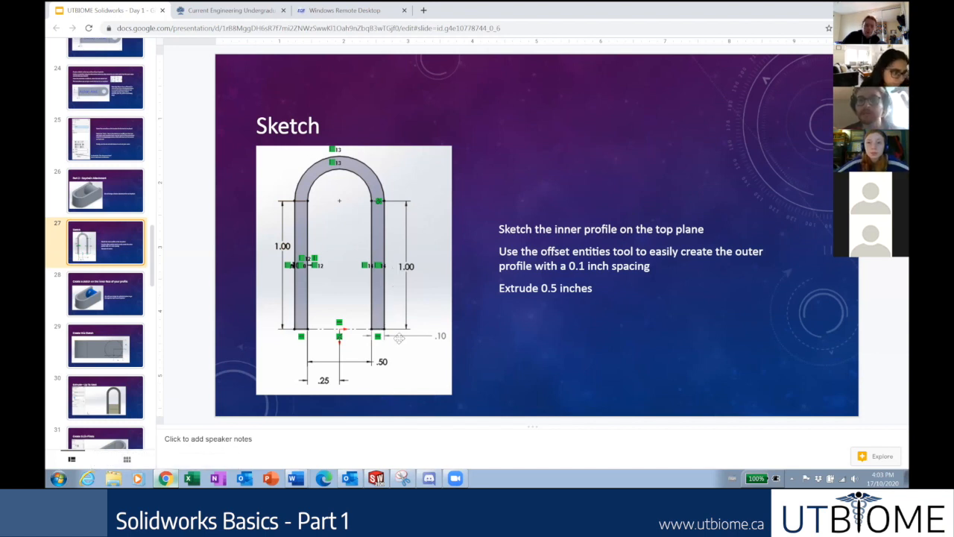
# Check the slide's 0.1 inch offset instruction, then return to the SOLIDWORKS sketch.
pyautogui.click(167, 477)
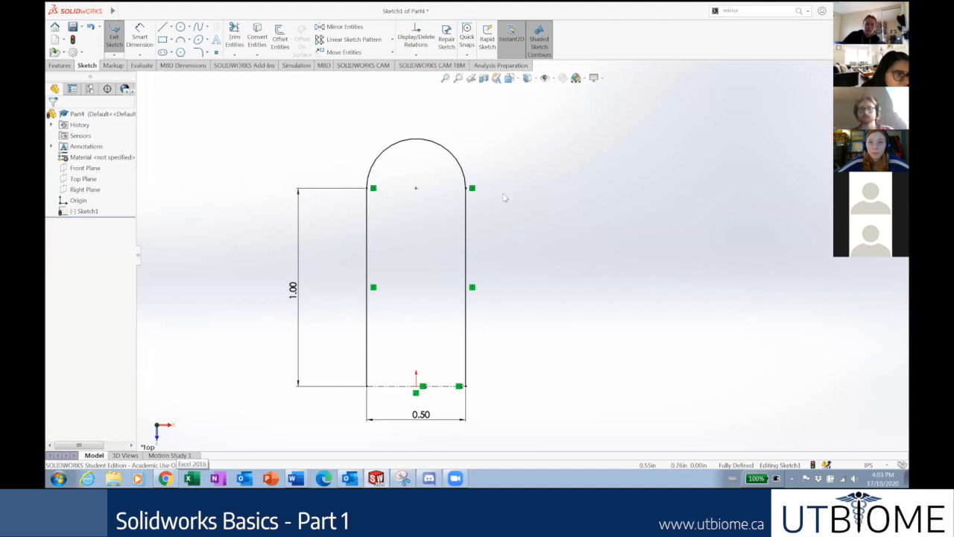
pyautogui.click(165, 478)
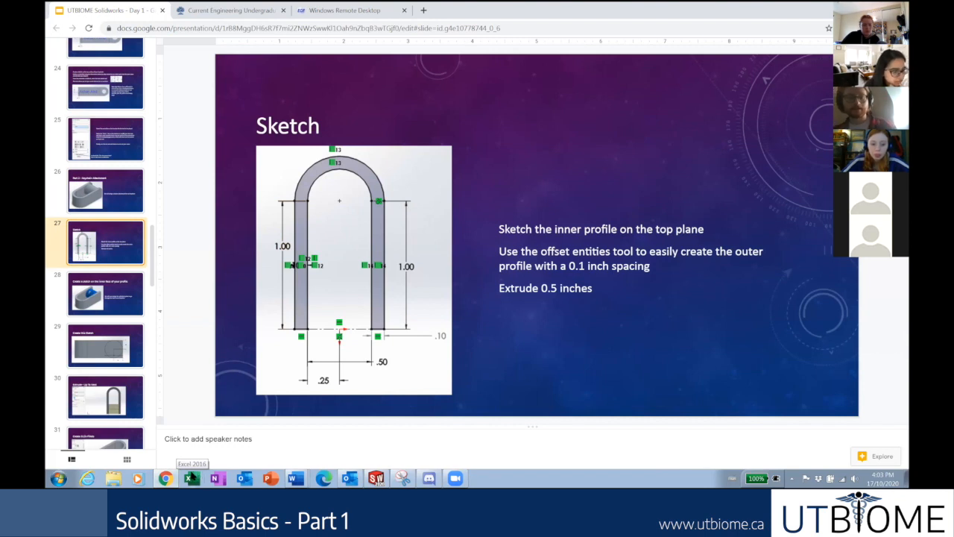
pyautogui.click(166, 475)
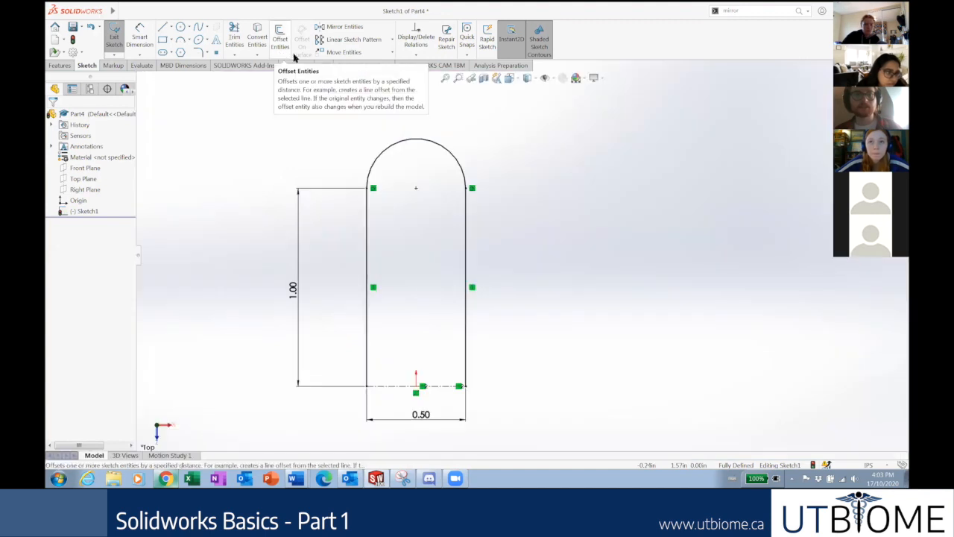
# Offset the U profile chain 0.10 in to the outside with Offset Entities.
pyautogui.click(281, 41)
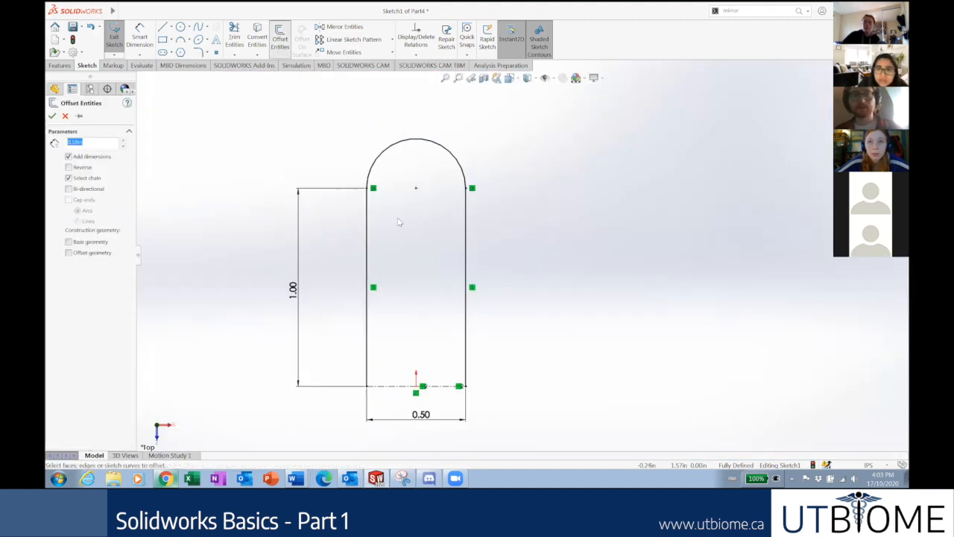
pyautogui.click(370, 274)
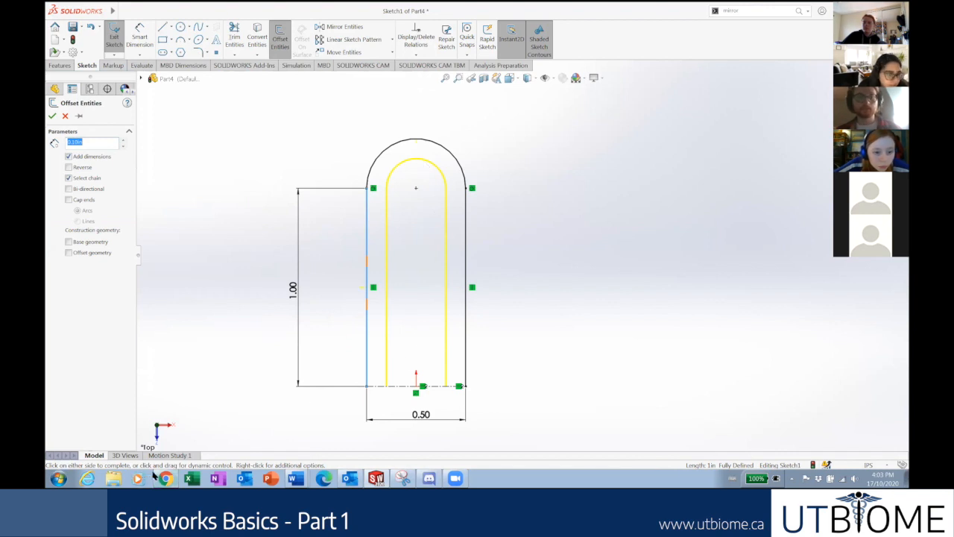
pyautogui.click(165, 478)
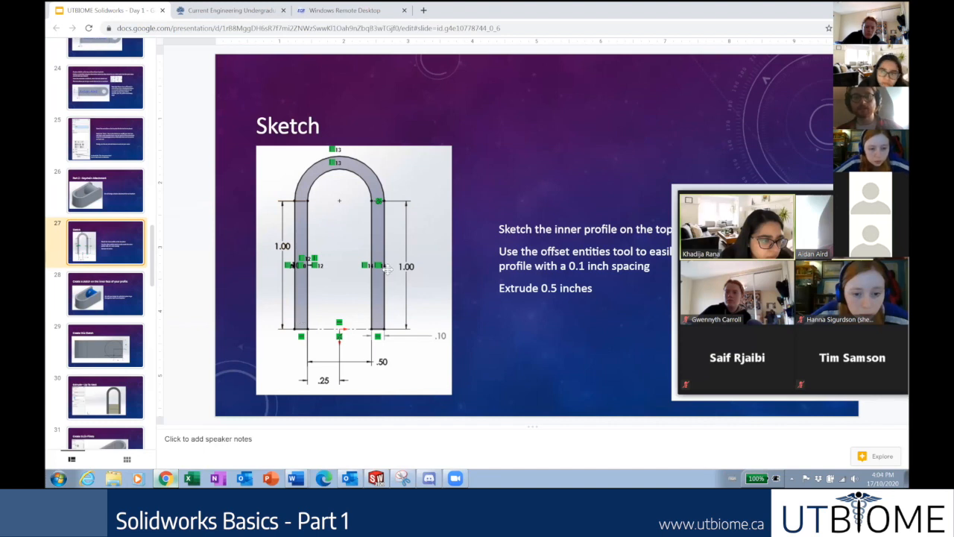
pyautogui.click(166, 478)
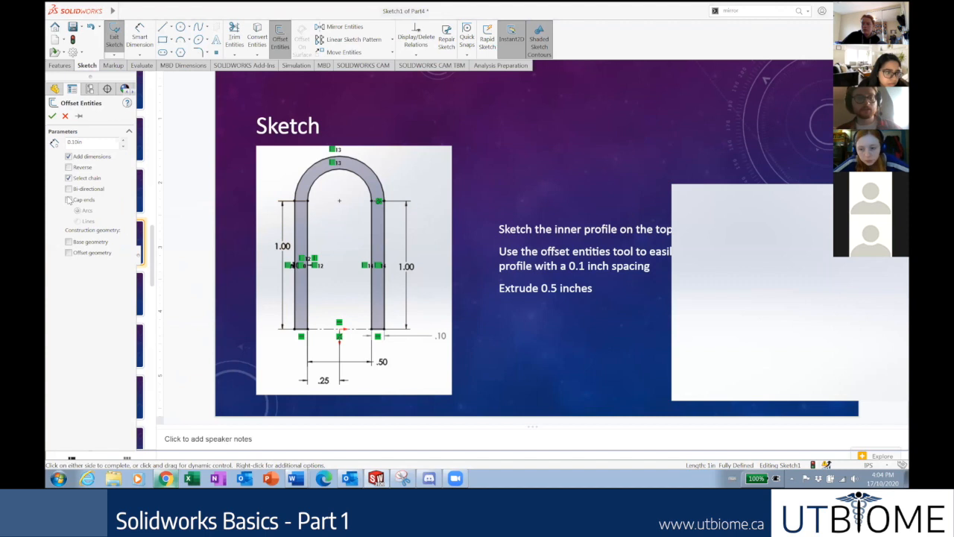
pyautogui.click(69, 167)
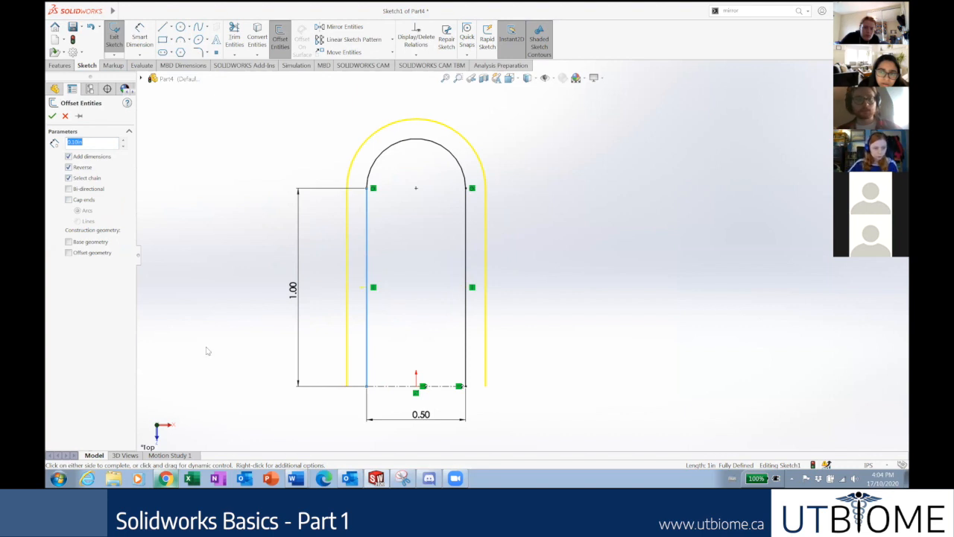
pyautogui.click(166, 478)
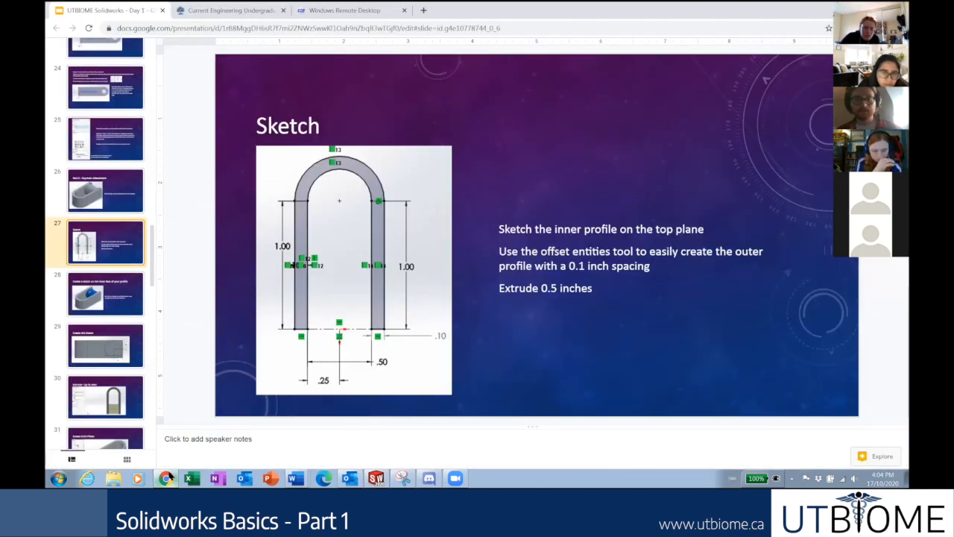
pyautogui.click(166, 478)
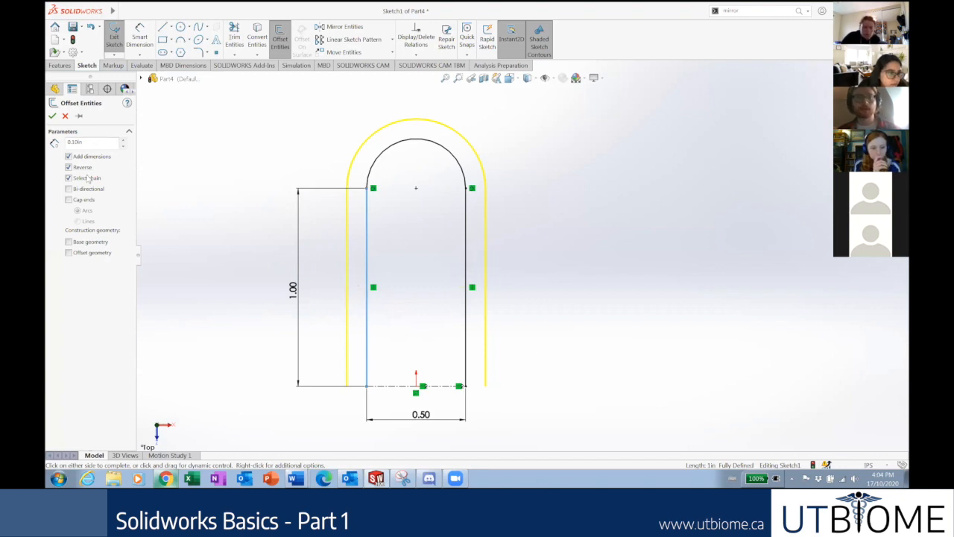
pyautogui.click(52, 115)
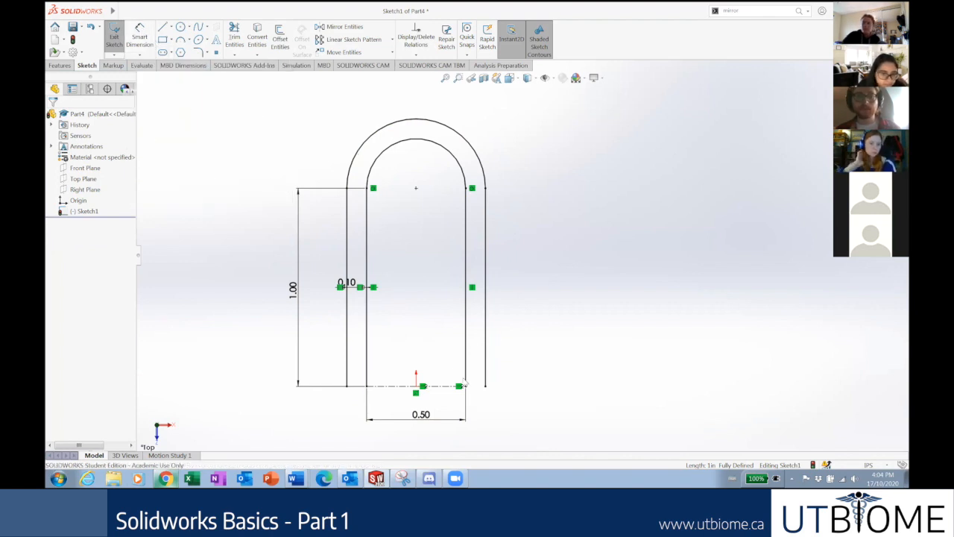
# Draw short lines across the open bottoms of the left and right U legs.
pyautogui.click(162, 27)
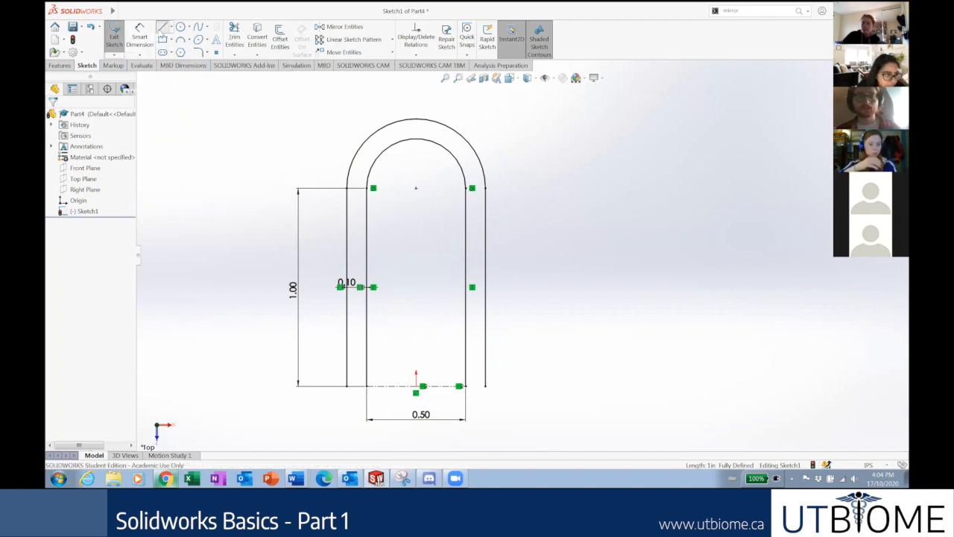
pyautogui.scroll(-2, 536, 369)
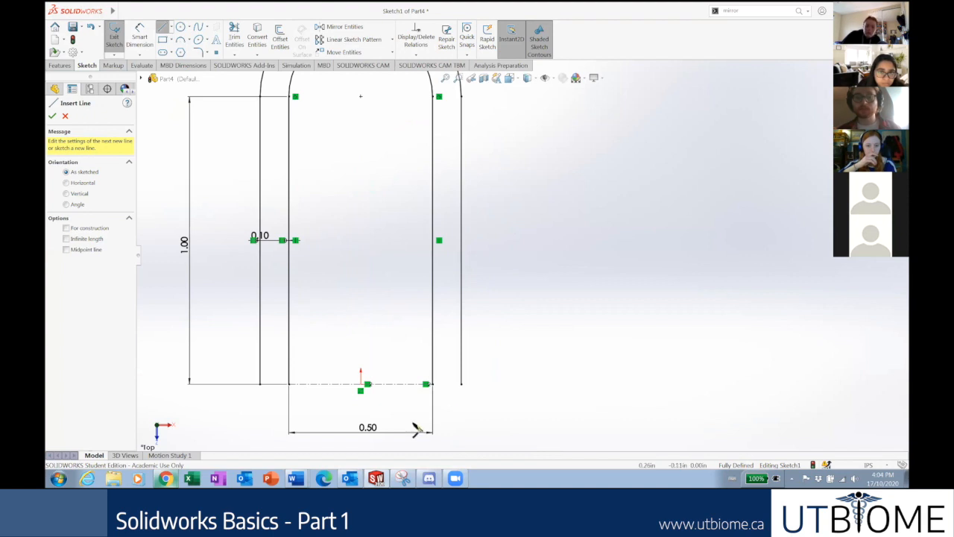
pyautogui.scroll(3, 385, 395)
pyautogui.scroll(2, 463, 299)
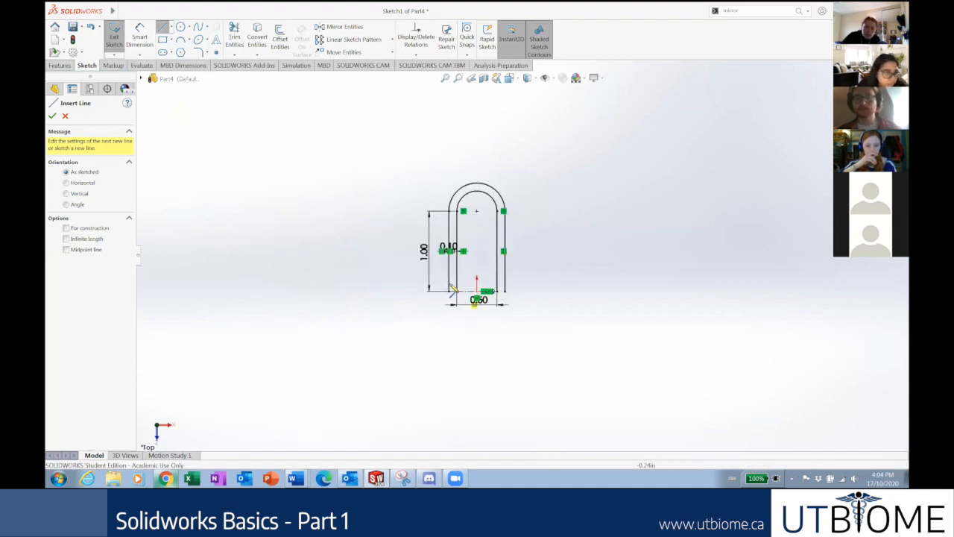
pyautogui.scroll(-4, 517, 334)
pyautogui.scroll(-1, 517, 334)
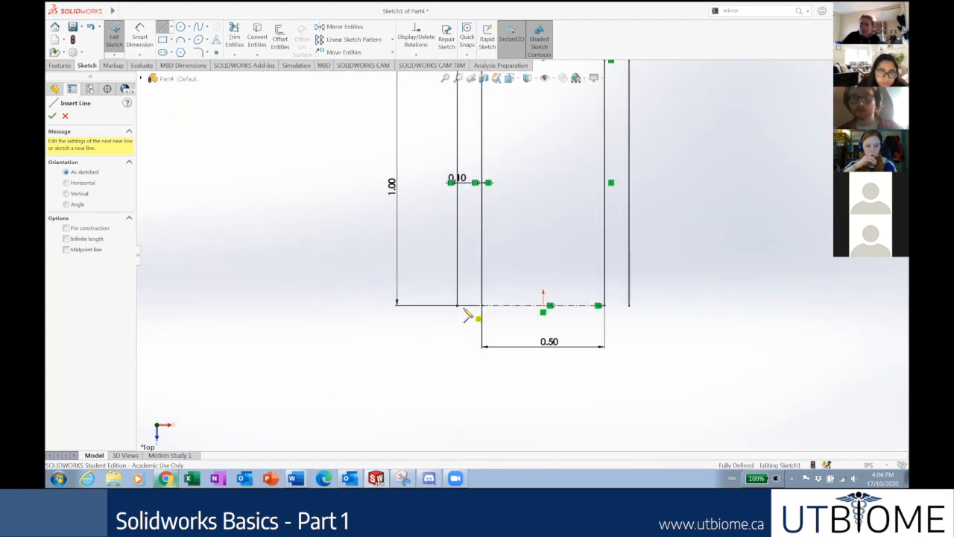
pyautogui.click(481, 308)
pyautogui.click(482, 307)
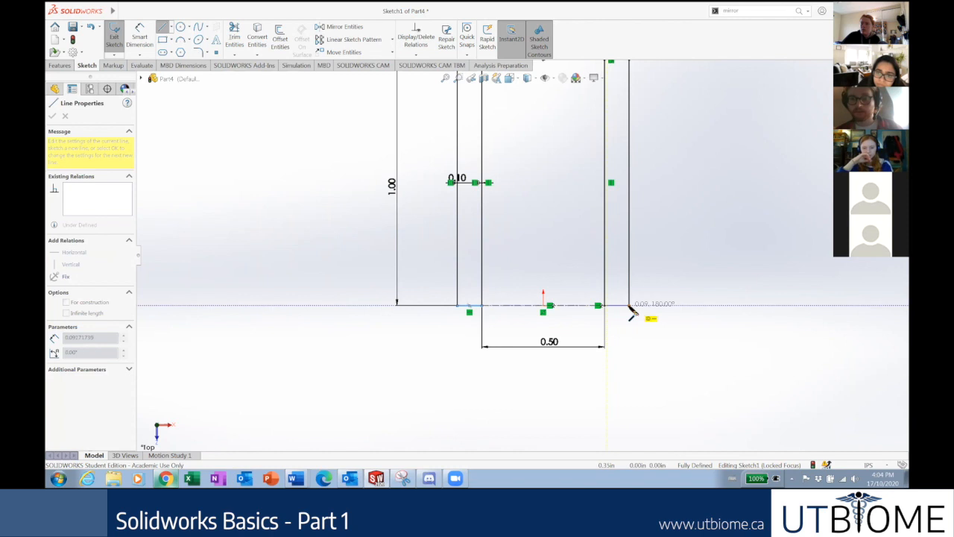
pyautogui.click(630, 307)
# Snap the closing line's loose endpoint onto the inner profile edge.
pyautogui.scroll(-8, 607, 298)
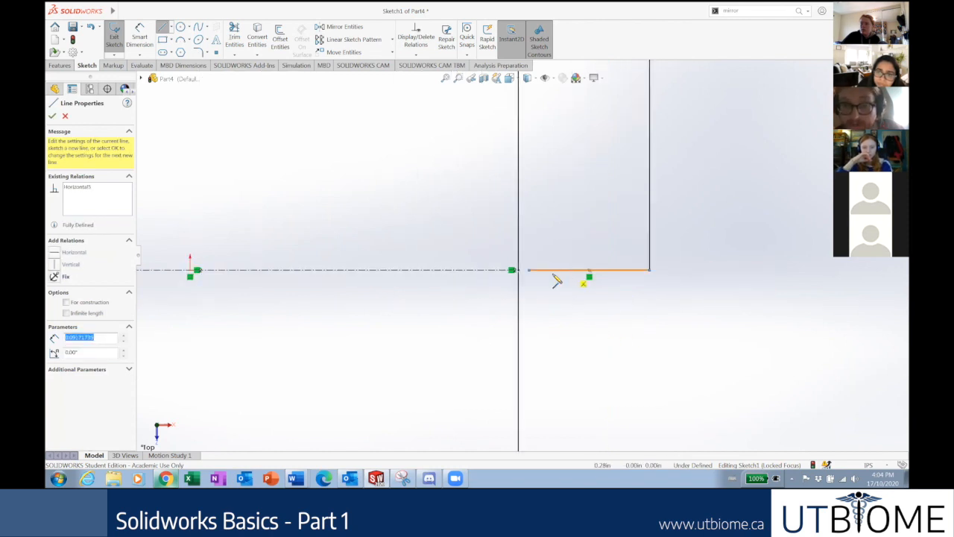
pyautogui.press('Escape')
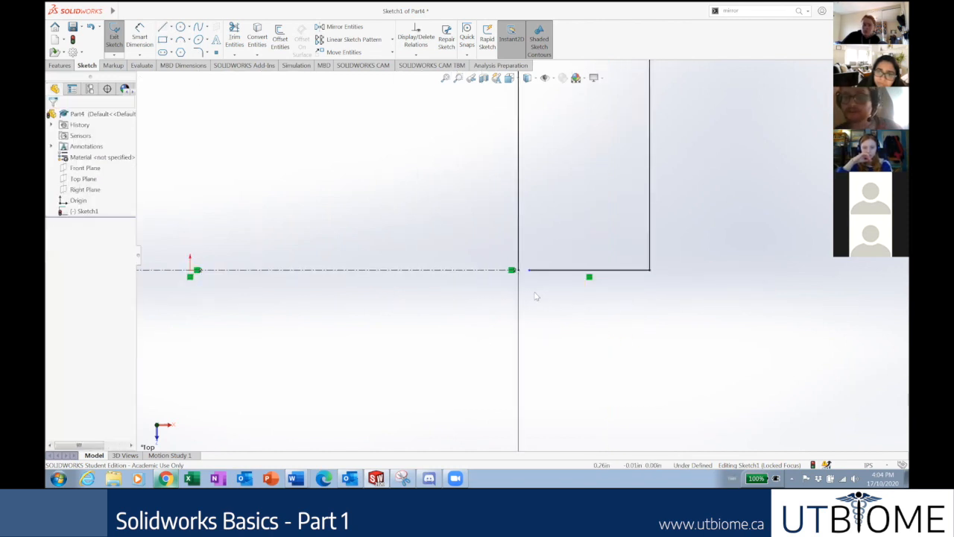
pyautogui.moveTo(530, 270)
pyautogui.mouseDown()
pyautogui.moveTo(517, 272)
pyautogui.moveTo(545, 276)
pyautogui.moveTo(520, 272)
pyautogui.mouseUp()
pyautogui.click(549, 296)
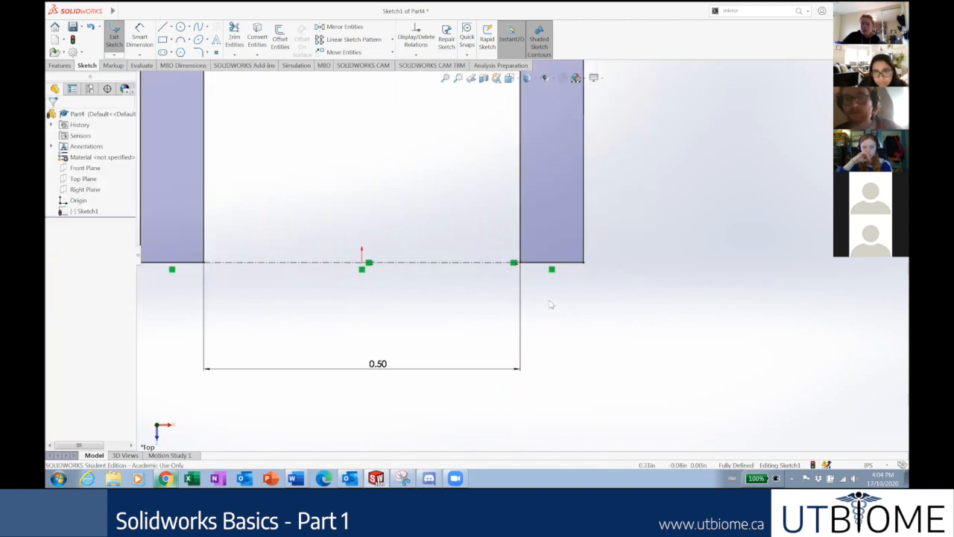
# Zoom out to view the whole shaded U sketch, then bring up the Google Slides deck.
pyautogui.scroll(10, 551, 304)
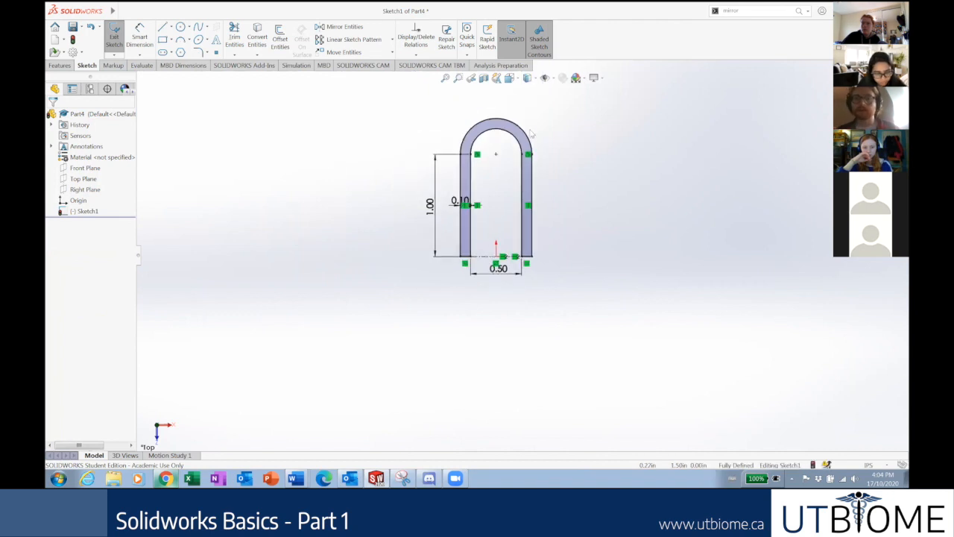
pyautogui.scroll(-1, 530, 132)
pyautogui.scroll(-3, 517, 133)
pyautogui.scroll(3, 537, 343)
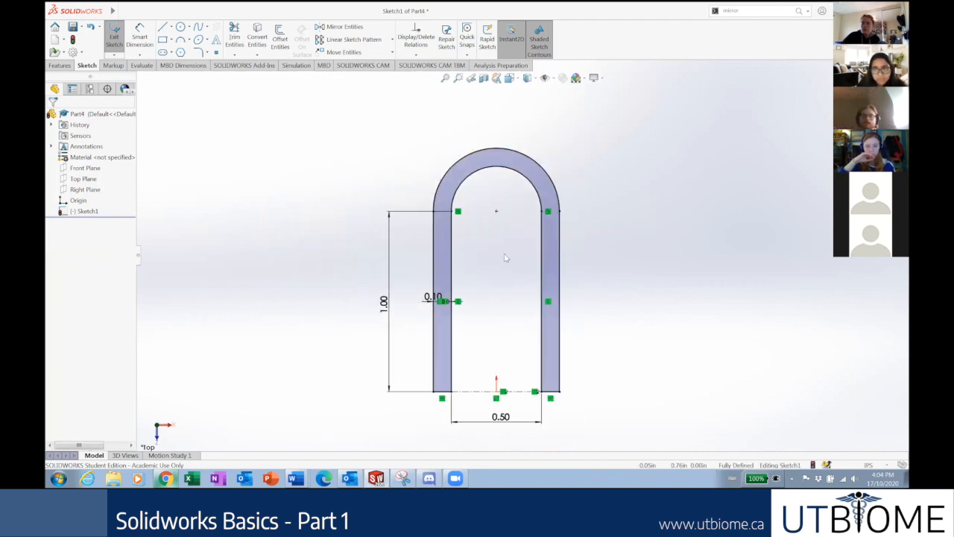
pyautogui.scroll(-2, 534, 227)
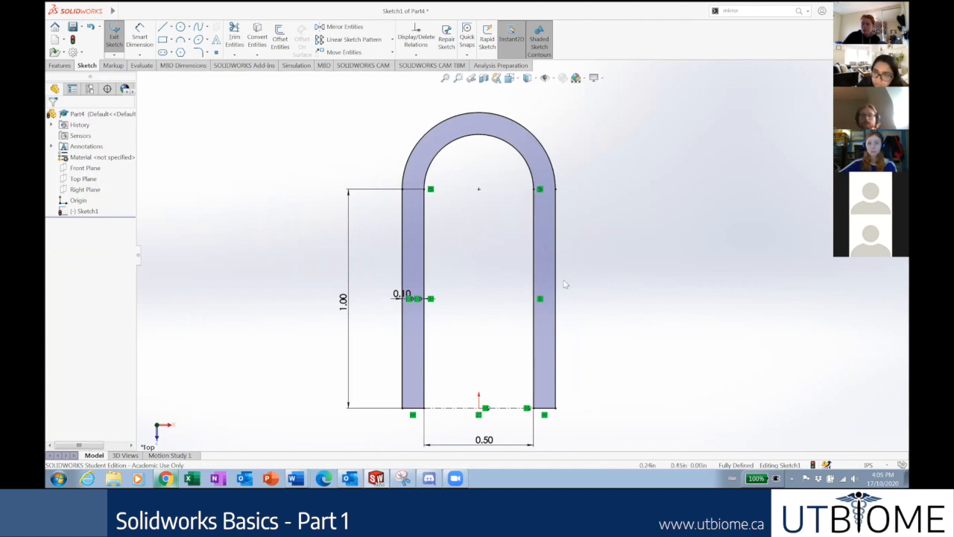
pyautogui.click(166, 478)
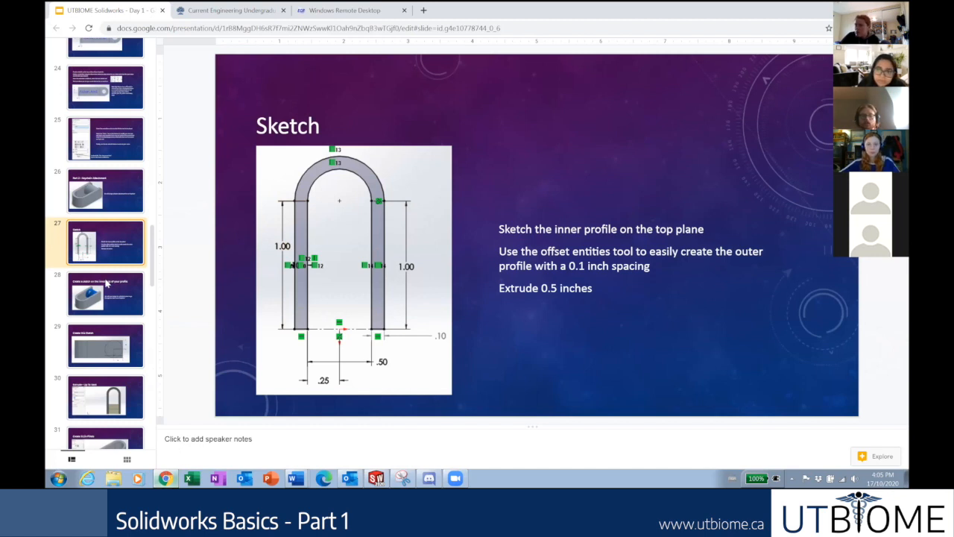
# Scroll the slide deck, then minimise Chrome to return to the SOLIDWORKS sketch.
pyautogui.scroll(1, 116, 281)
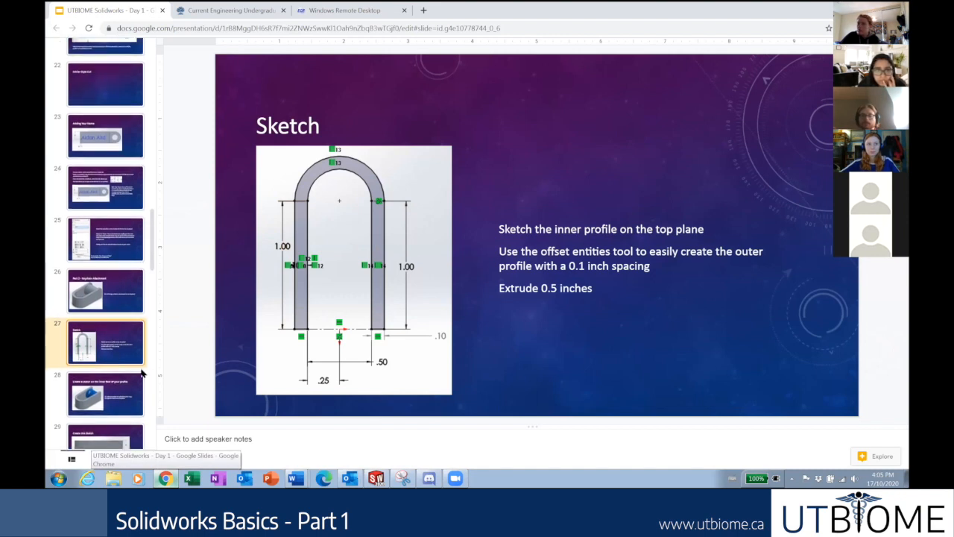
pyautogui.click(167, 478)
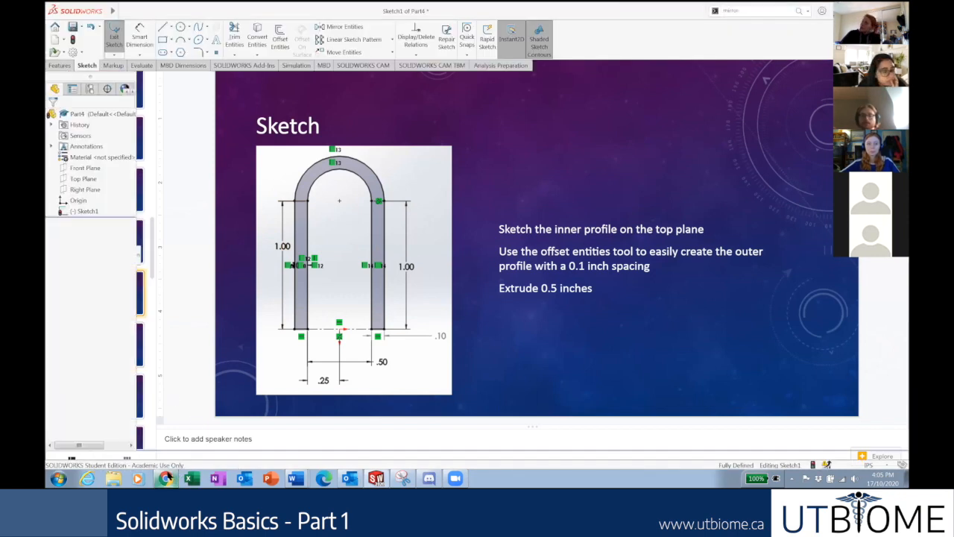
# Zoom around the shaded U sketch and switch to the isometric view.
pyautogui.scroll(3, 447, 384)
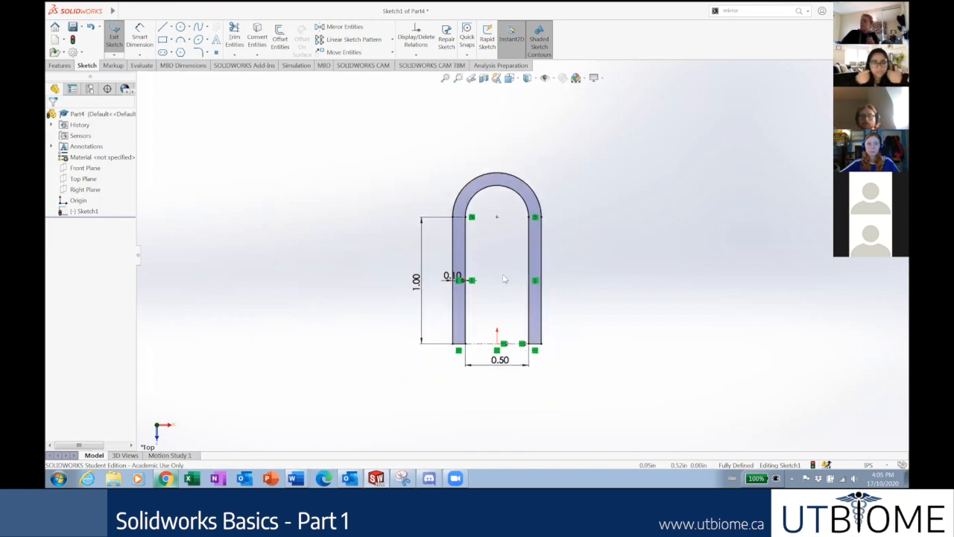
pyautogui.scroll(-3, 520, 276)
pyautogui.scroll(-1, 524, 286)
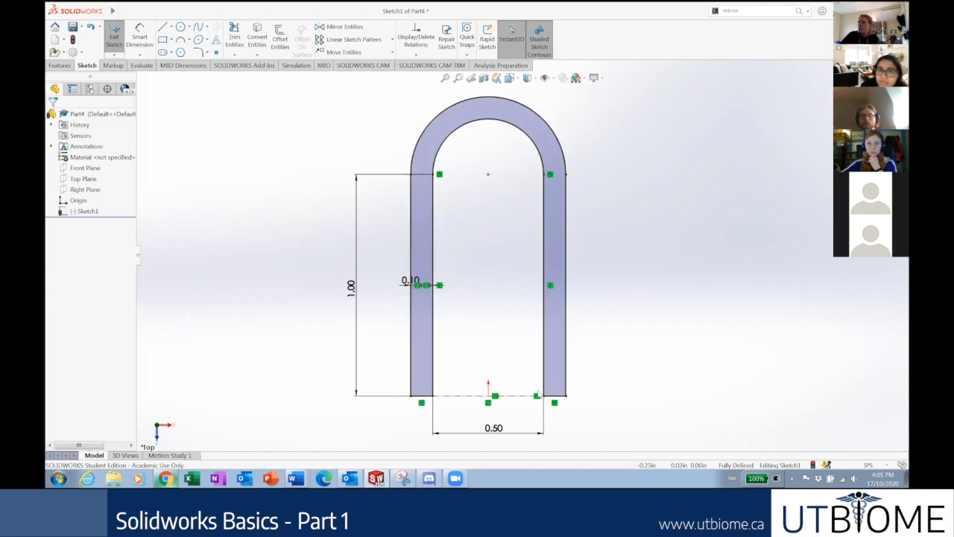
pyautogui.scroll(3, 606, 333)
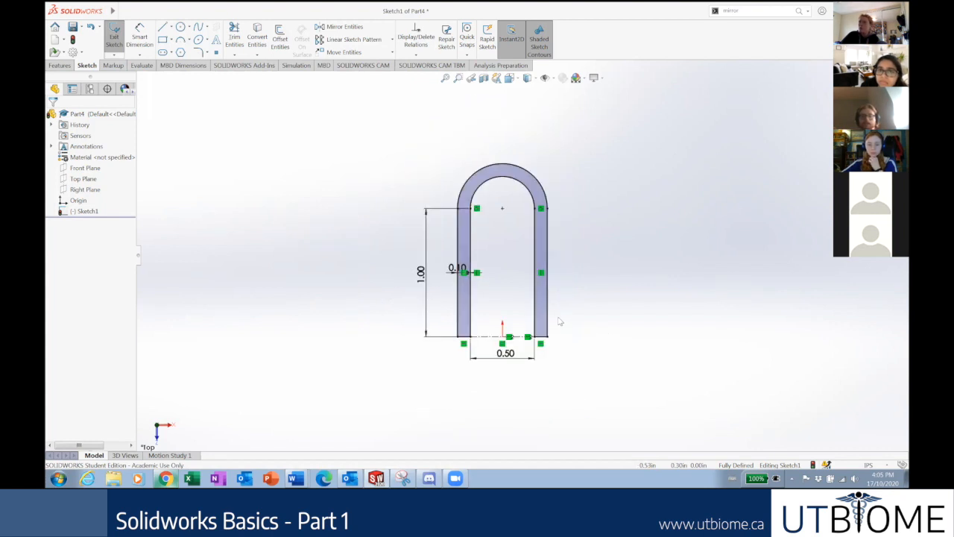
pyautogui.scroll(-1, 542, 300)
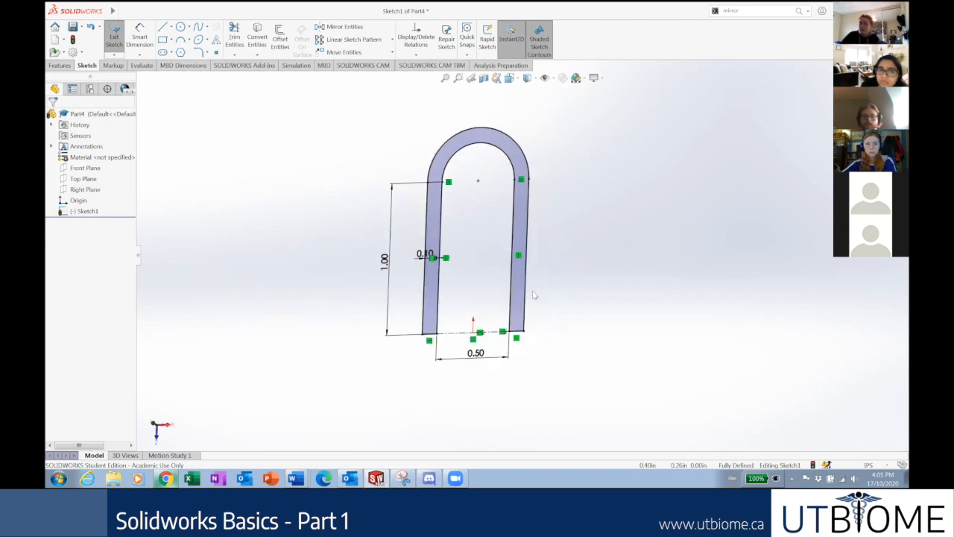
pyautogui.hotkey('ctrl', '7')
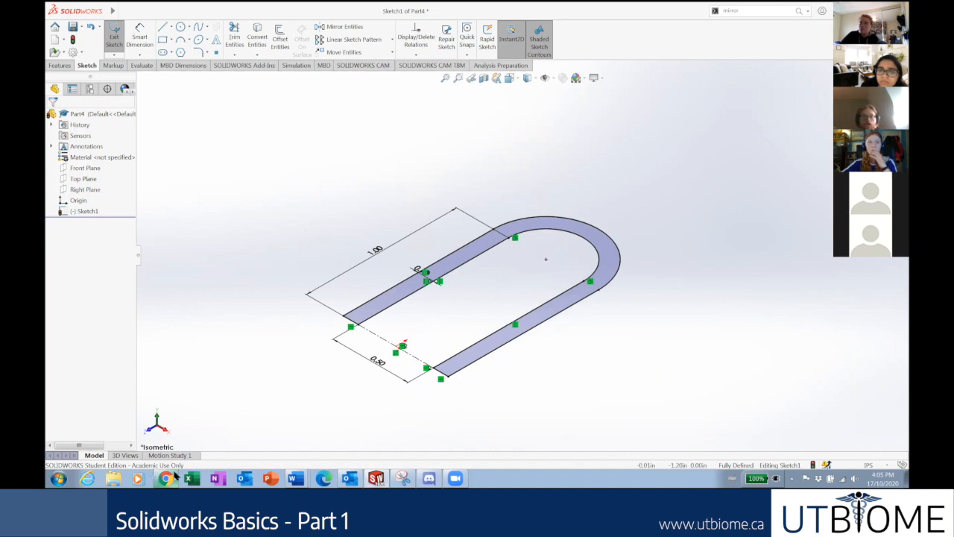
# Bring the Google Slides deck back to the front.
pyautogui.moveTo(171, 474)
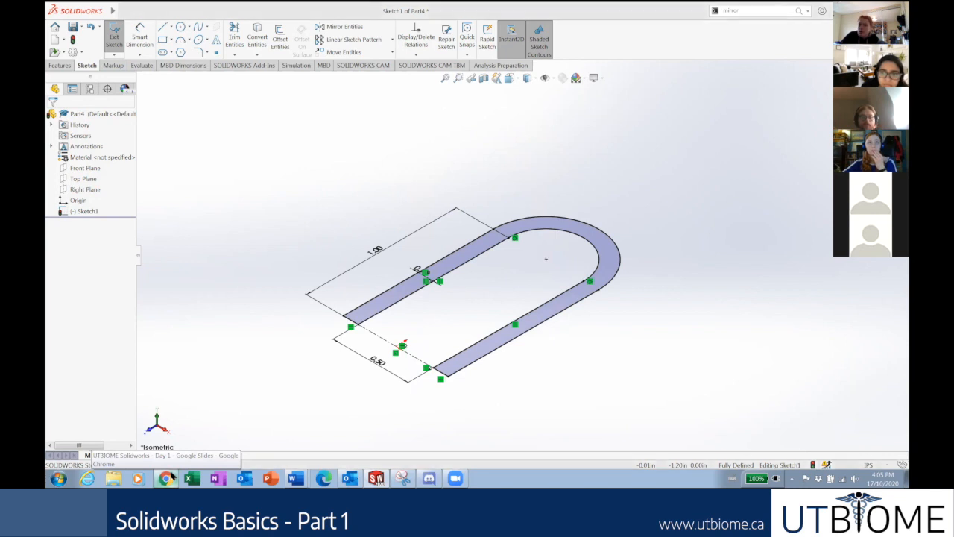
pyautogui.click(168, 478)
pyautogui.scroll(-1, 113, 307)
# Preview slide 28 on sketching the inner face, go back to slide 27, then return to SOLIDWORKS.
pyautogui.scroll(-1, 113, 308)
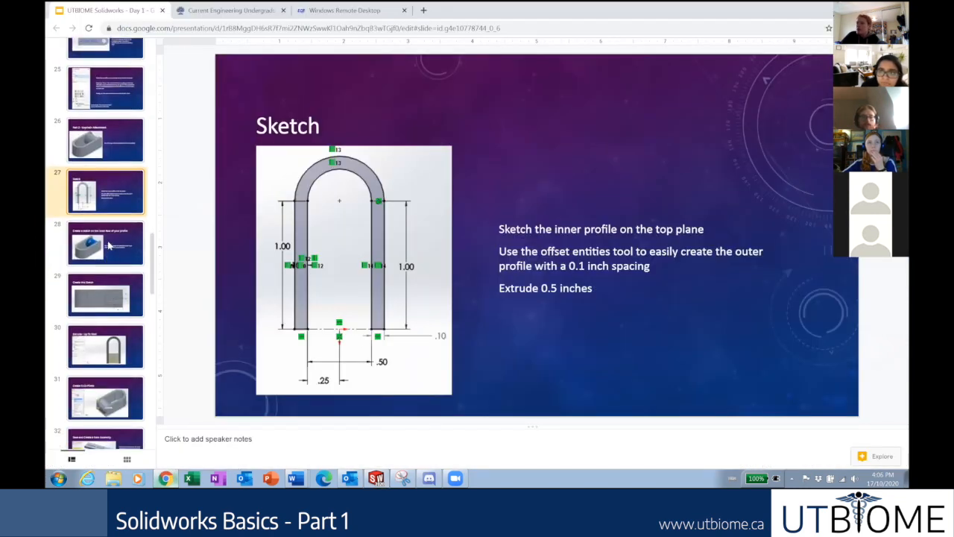
pyautogui.click(119, 239)
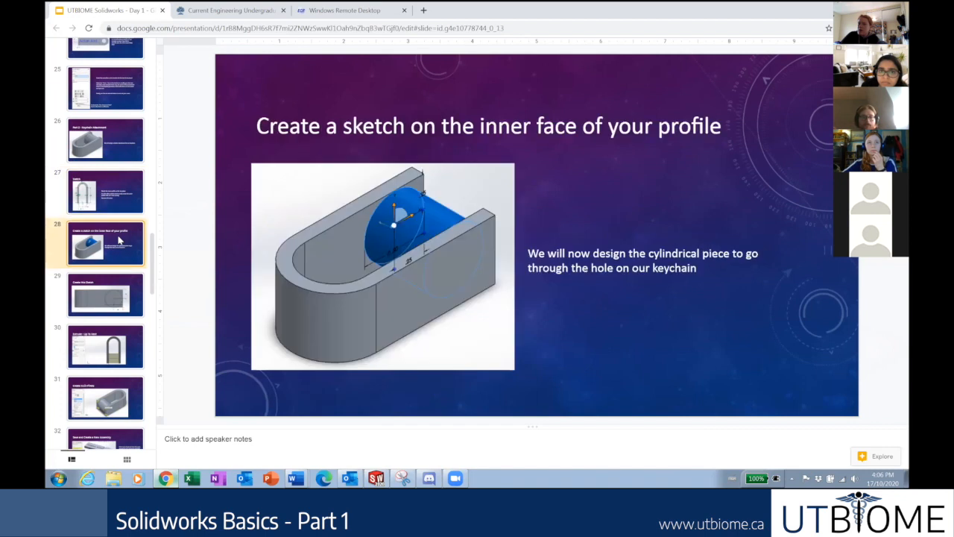
pyautogui.click(116, 204)
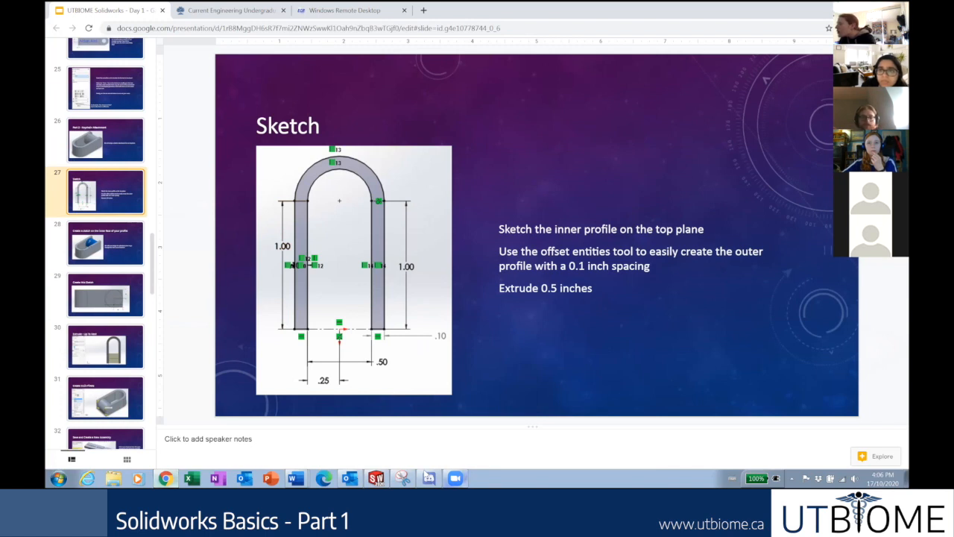
pyautogui.click(379, 478)
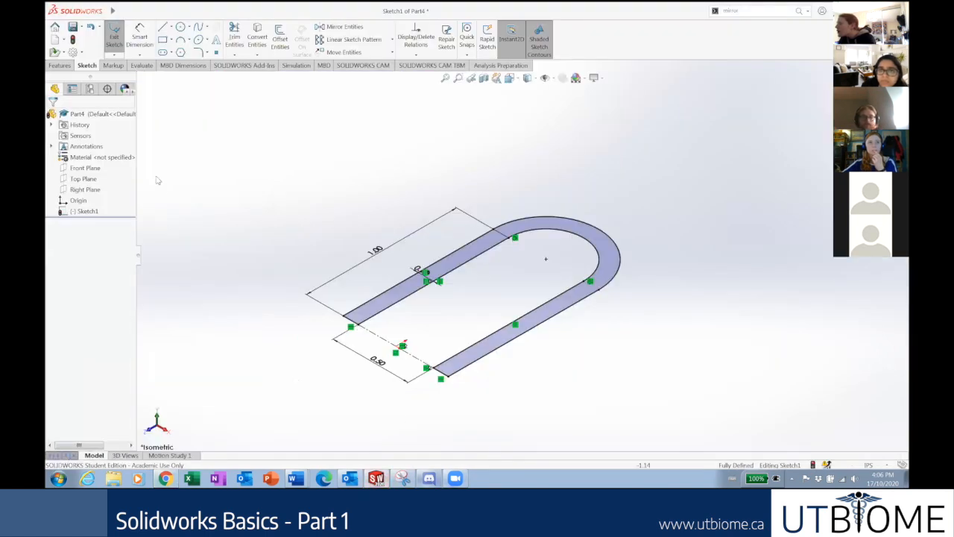
# Zoom out and back in on the finished U-shaped sketch in Part4.
pyautogui.scroll(-1, 614, 251)
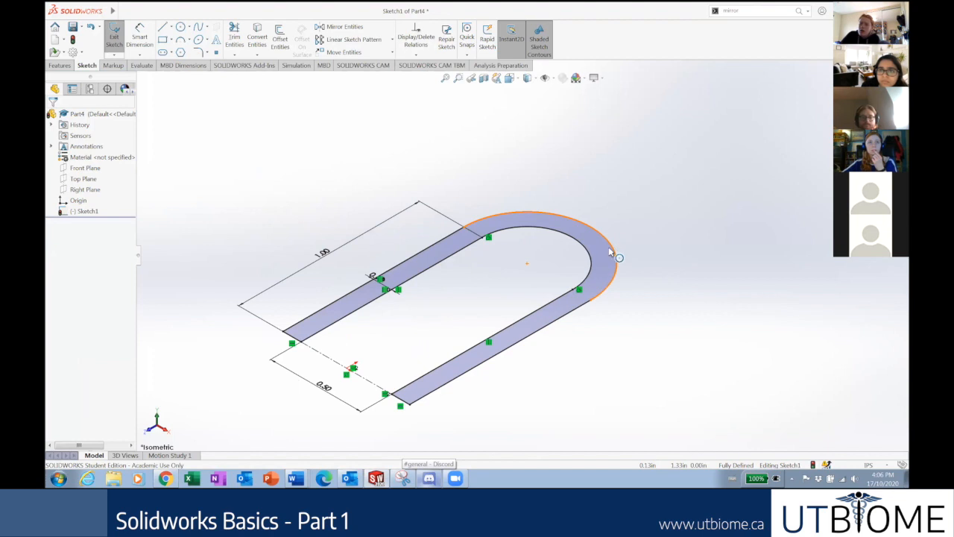
pyautogui.scroll(1, 571, 319)
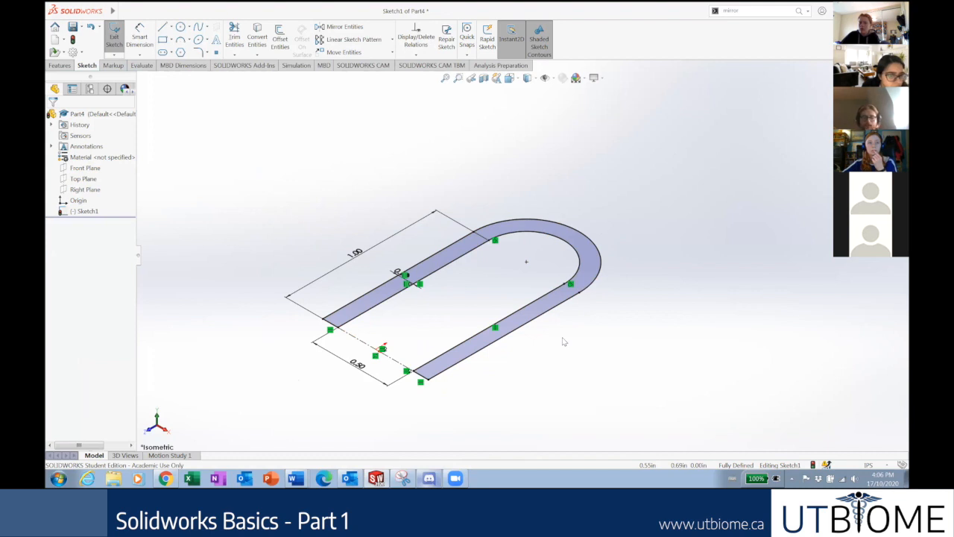
pyautogui.scroll(3, 624, 215)
pyautogui.scroll(-2, 625, 215)
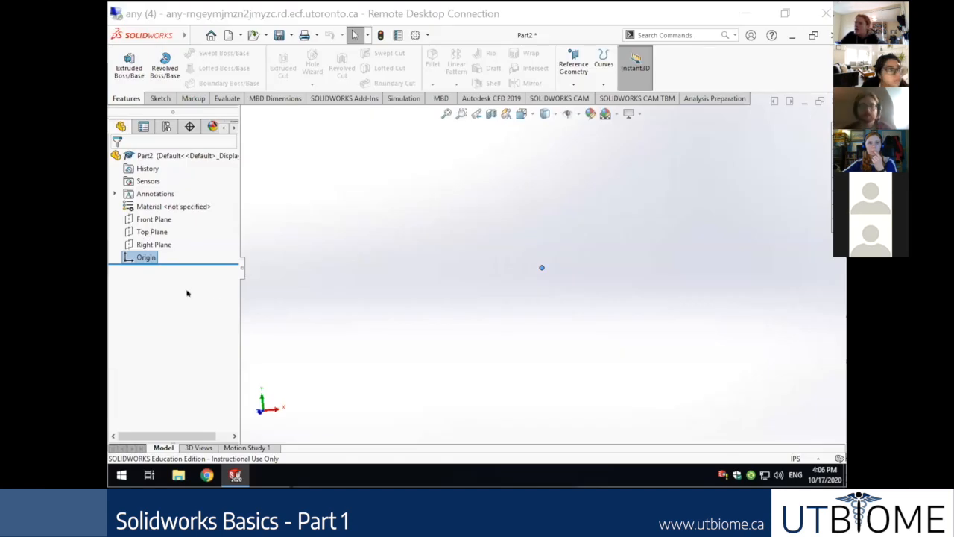
# Select the origin and Top Plane in Part2 to show where they lie.
pyautogui.click(146, 257)
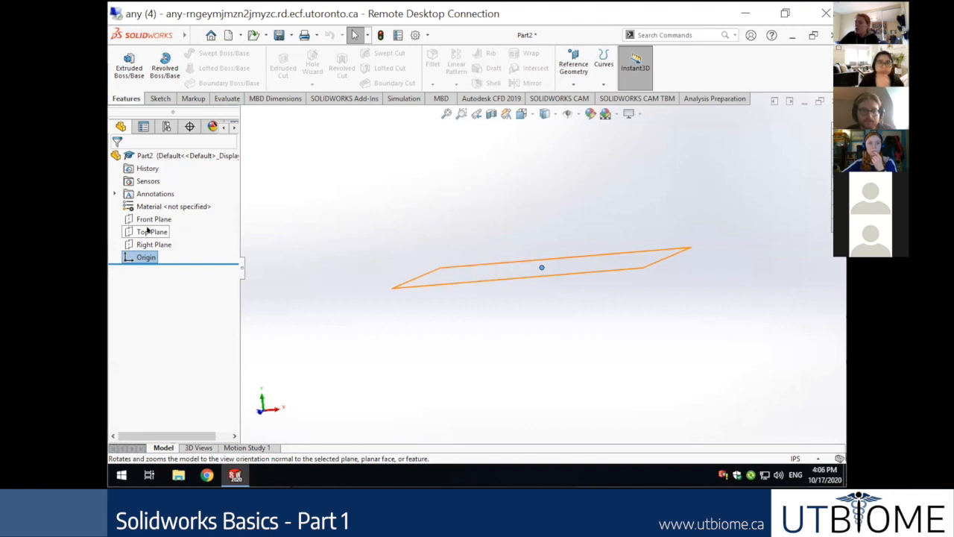
pyautogui.click(149, 231)
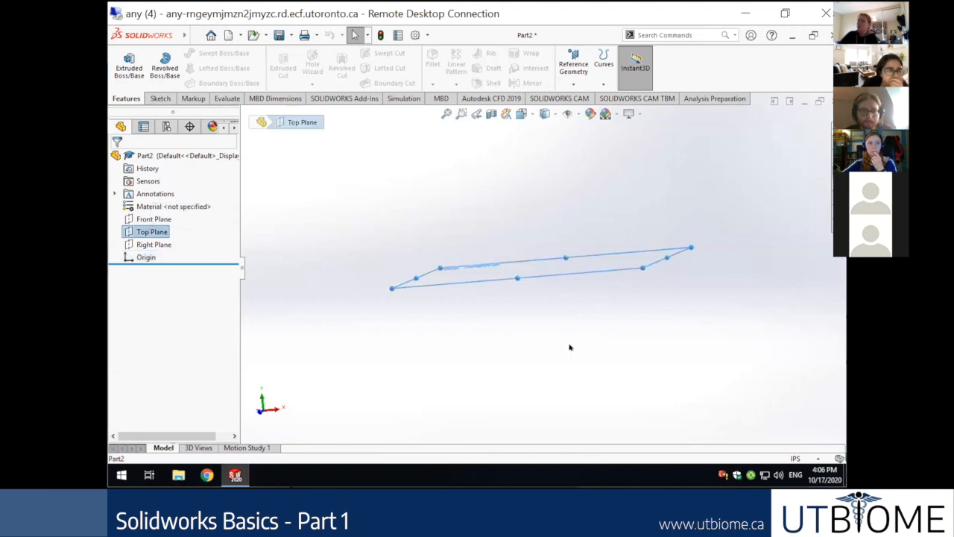
pyautogui.rightClick(647, 319)
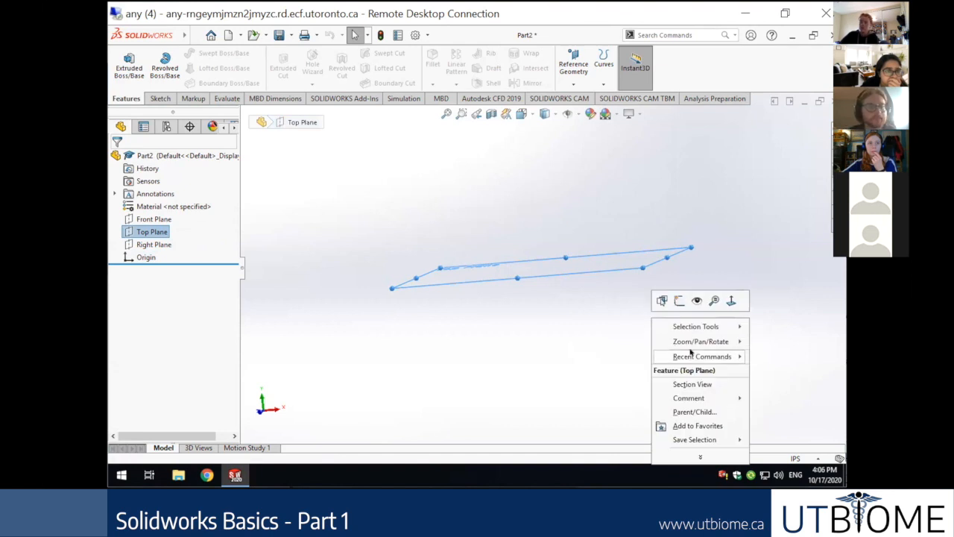
pyautogui.click(778, 273)
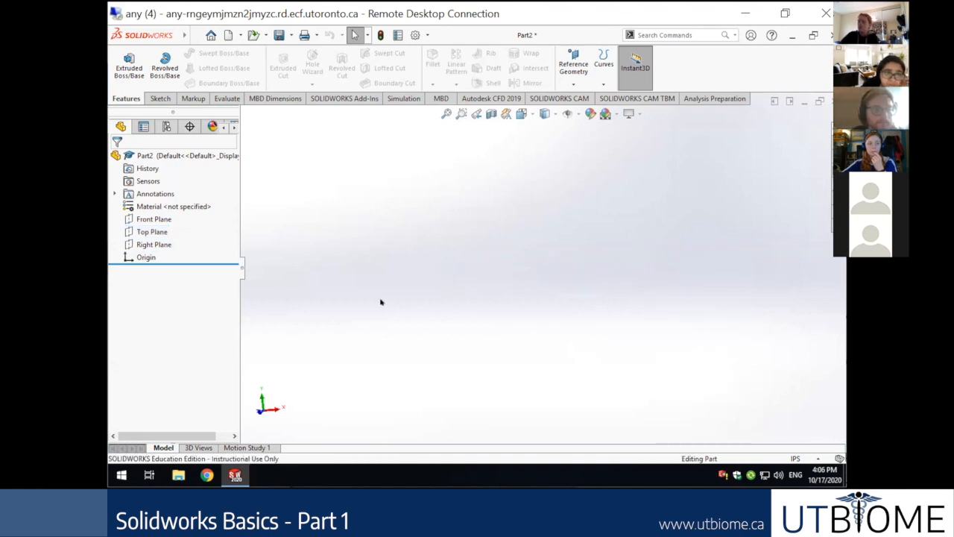
# Highlight the Top Plane and origin again, then switch to the Front view (Ctrl+1).
pyautogui.click(142, 231)
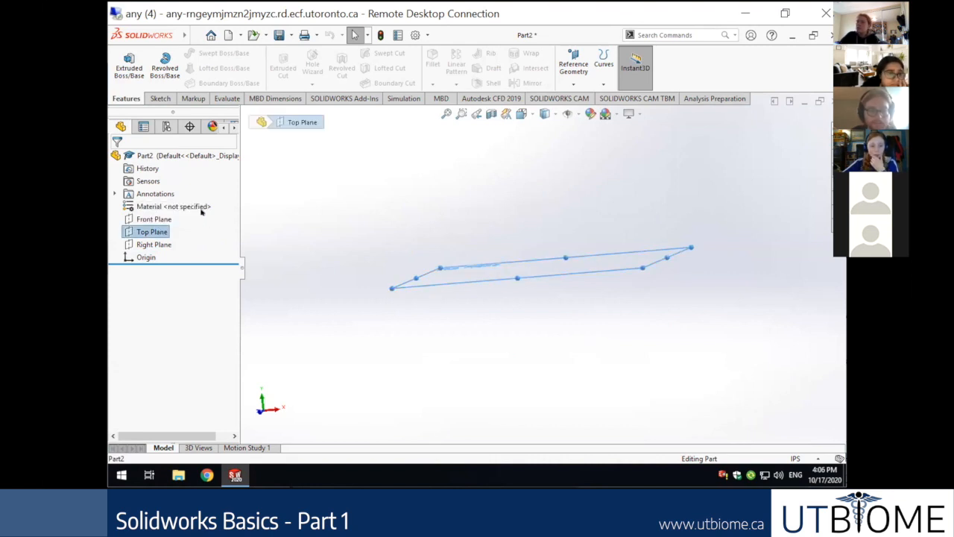
pyautogui.click(140, 257)
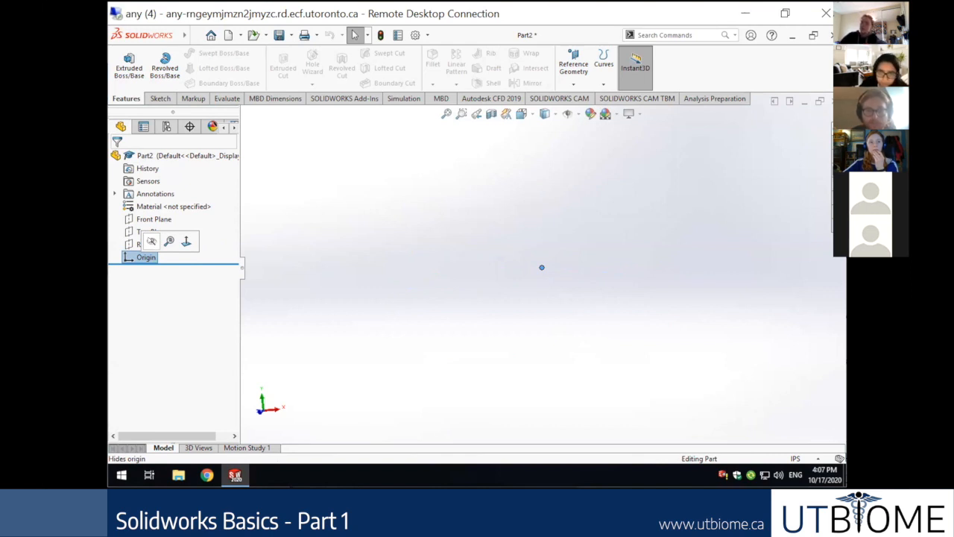
pyautogui.click(504, 341)
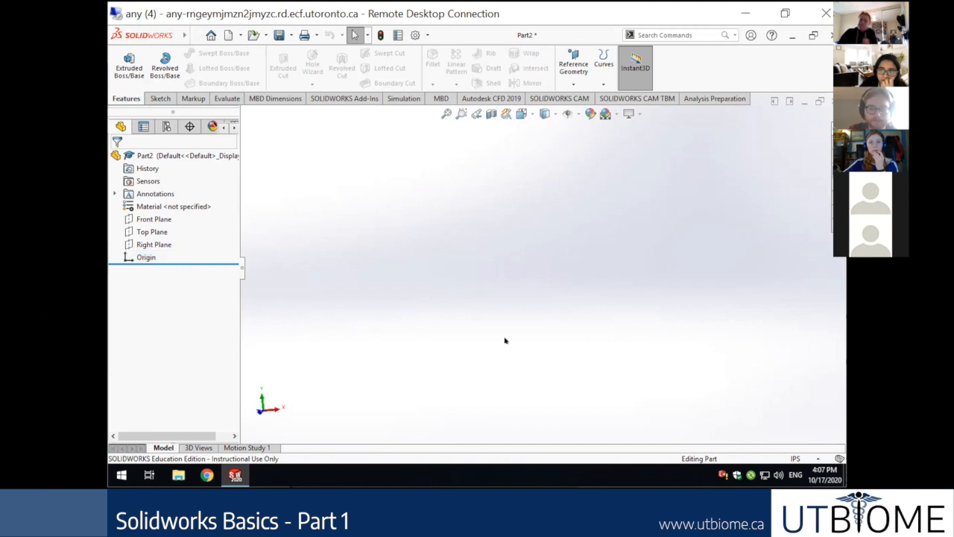
pyautogui.hotkey('ctrl', '1')
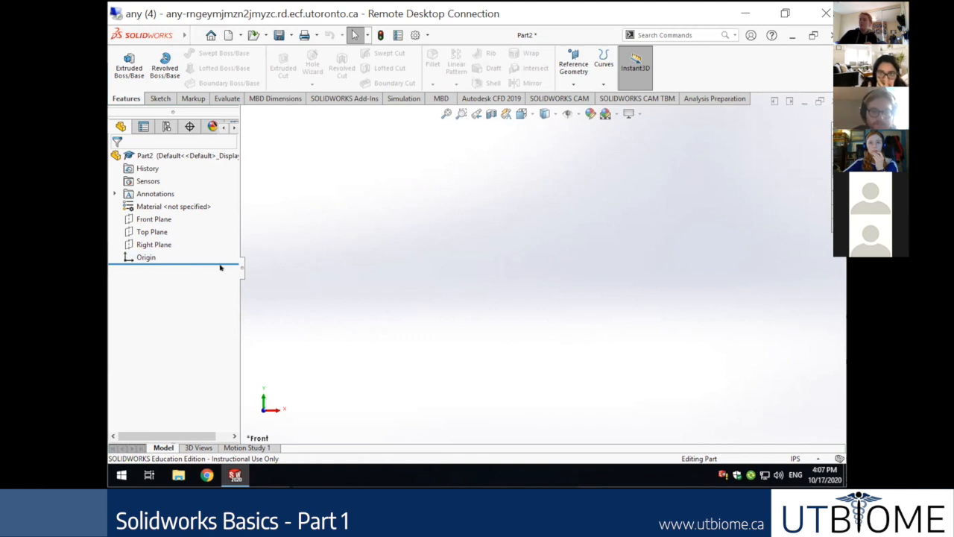
# Hide the Part2 origin and then show it again.
pyautogui.click(128, 256)
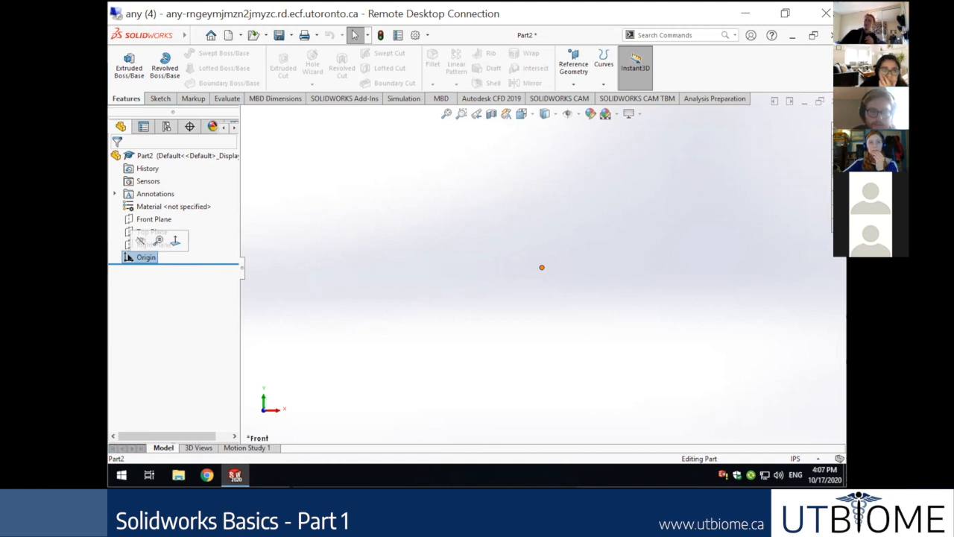
pyautogui.click(140, 240)
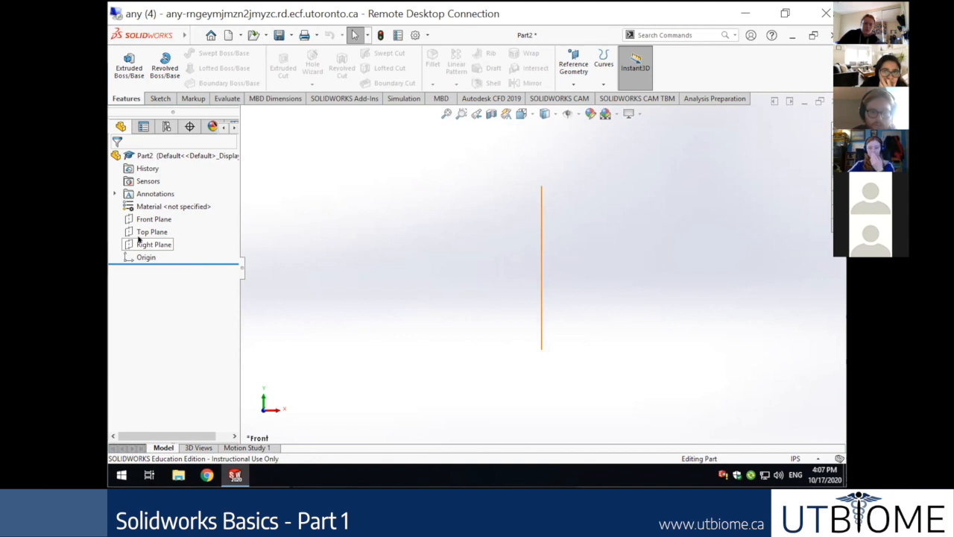
pyautogui.click(138, 256)
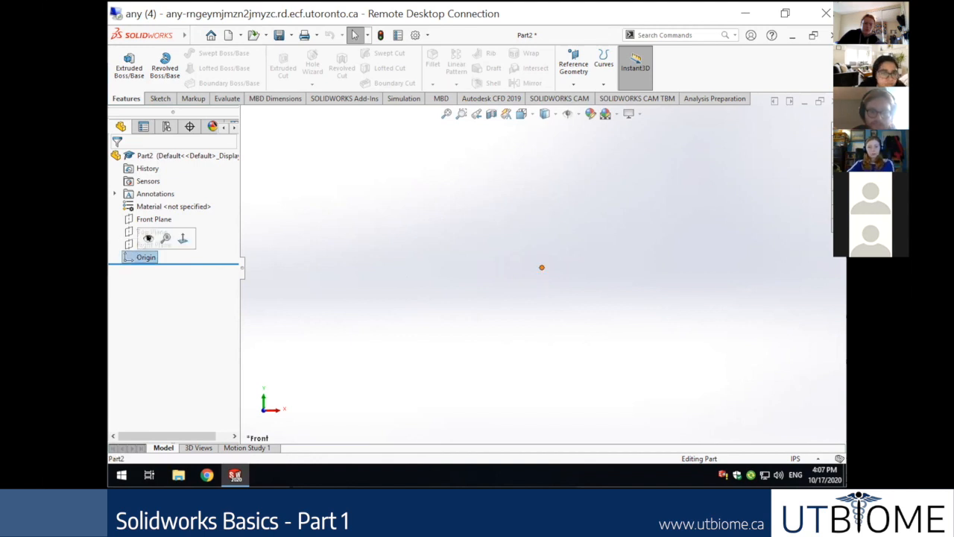
pyautogui.click(148, 237)
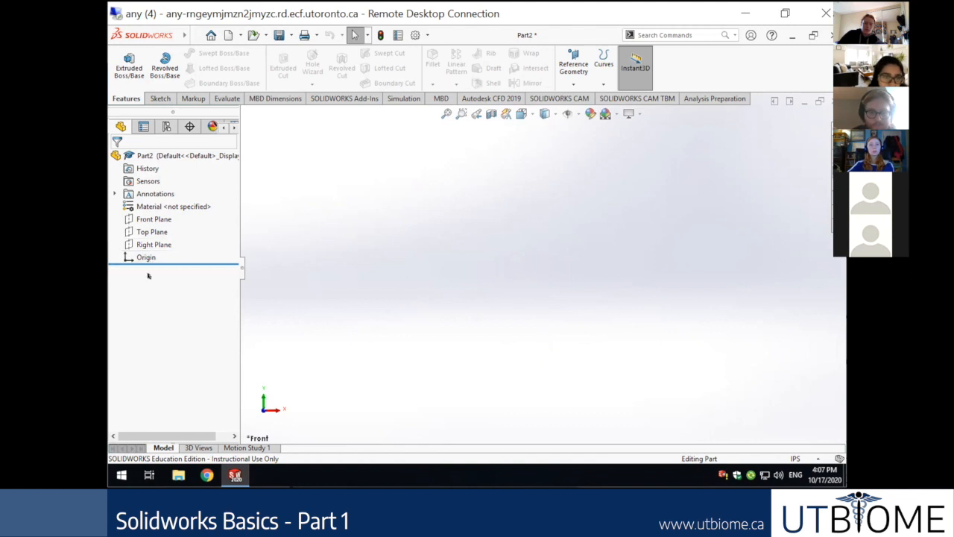
# Start a new sketch on the Top Plane.
pyautogui.click(138, 232)
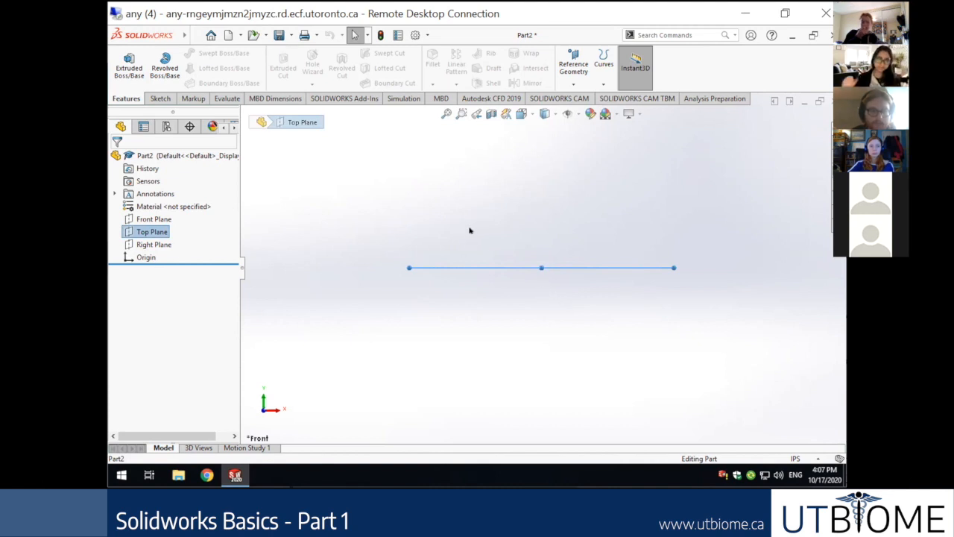
pyautogui.rightClick(128, 232)
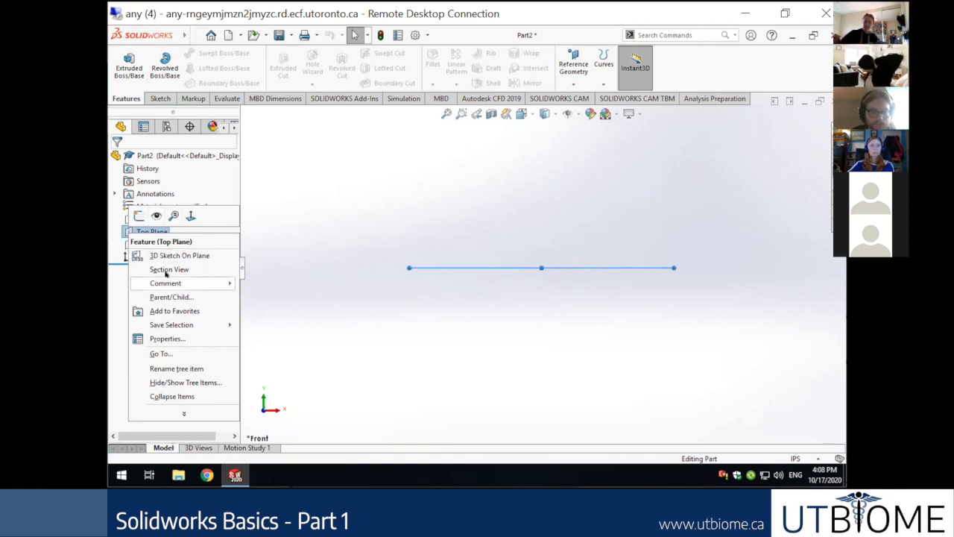
pyautogui.click(138, 215)
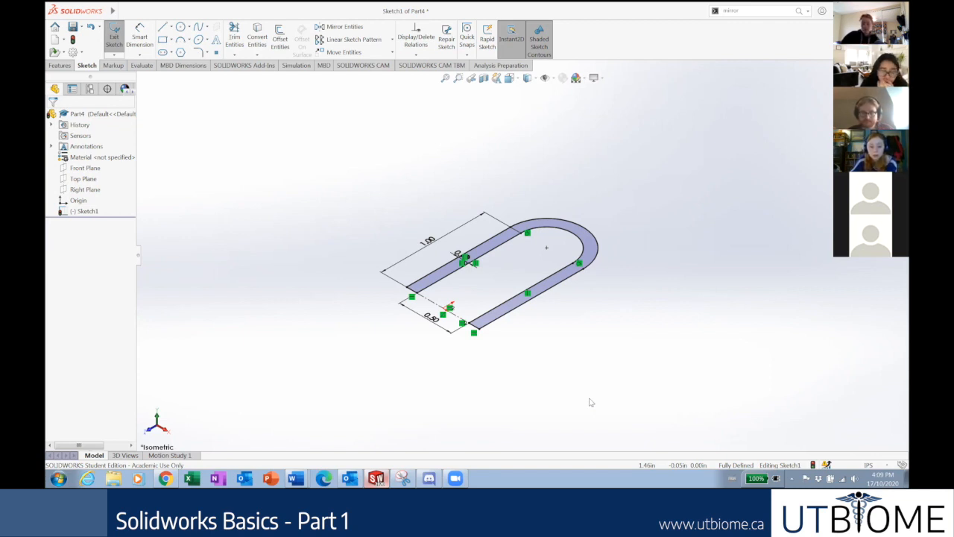
# View Sketch1 normal to its plane, then bring the Google Slides tutorial deck forward.
pyautogui.rightClick(84, 211)
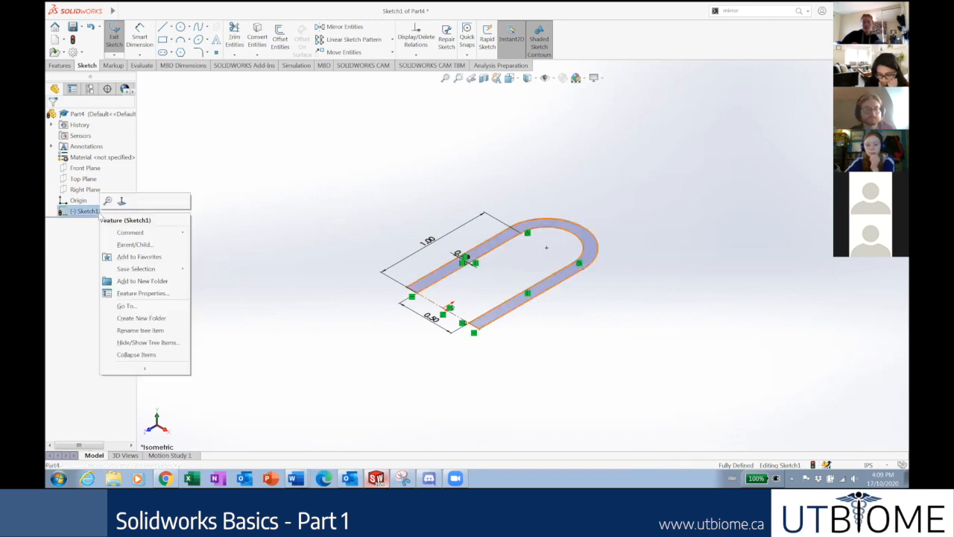
pyautogui.click(121, 201)
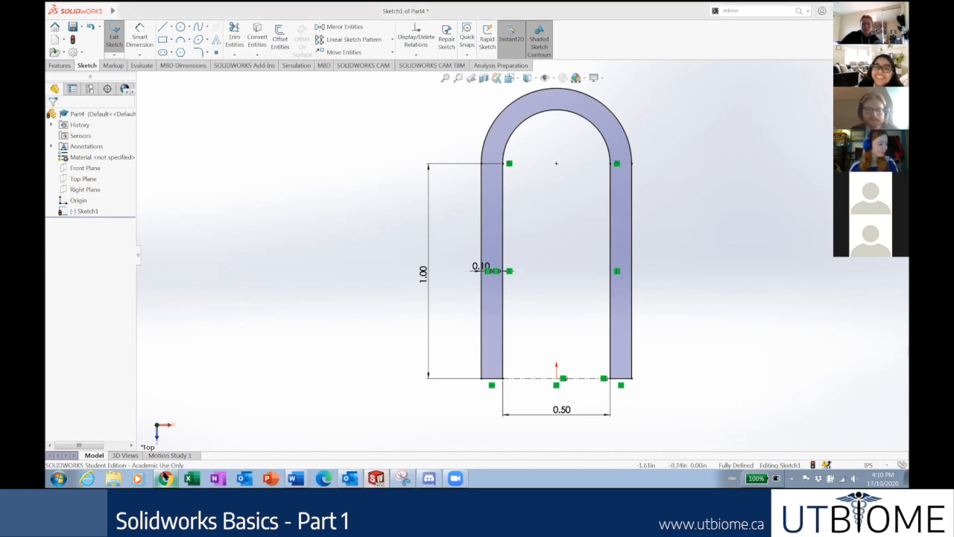
pyautogui.click(165, 478)
pyautogui.scroll(-10, 82, 293)
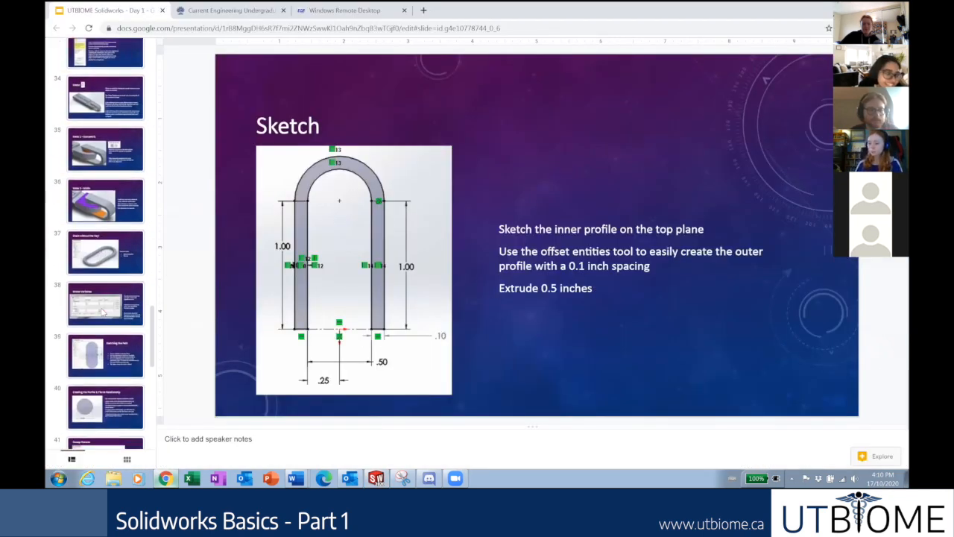
# Open slide 28, 'Create a sketch on the inner face of your profile', from the filmstrip.
pyautogui.scroll(-5, 102, 310)
pyautogui.scroll(10, 100, 310)
pyautogui.scroll(7, 100, 310)
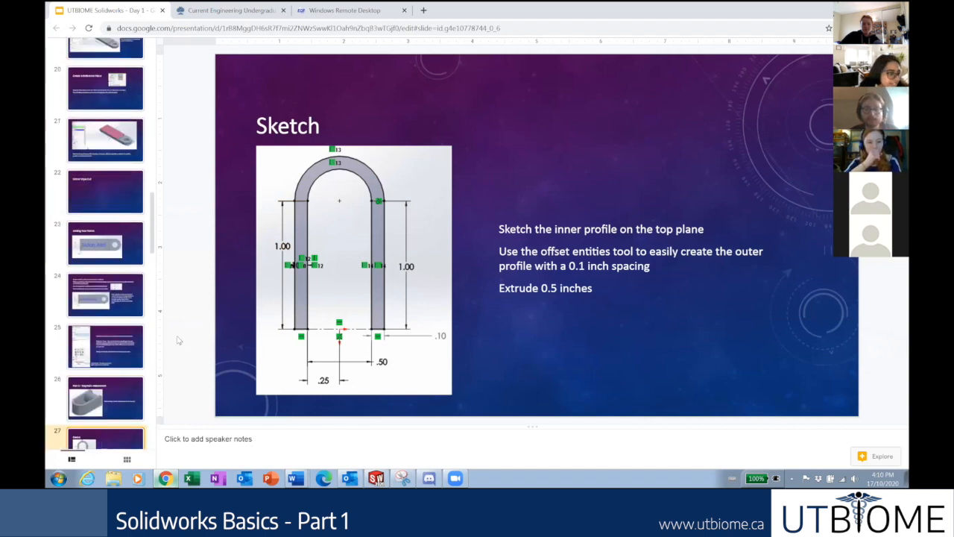
pyautogui.scroll(-3, 114, 356)
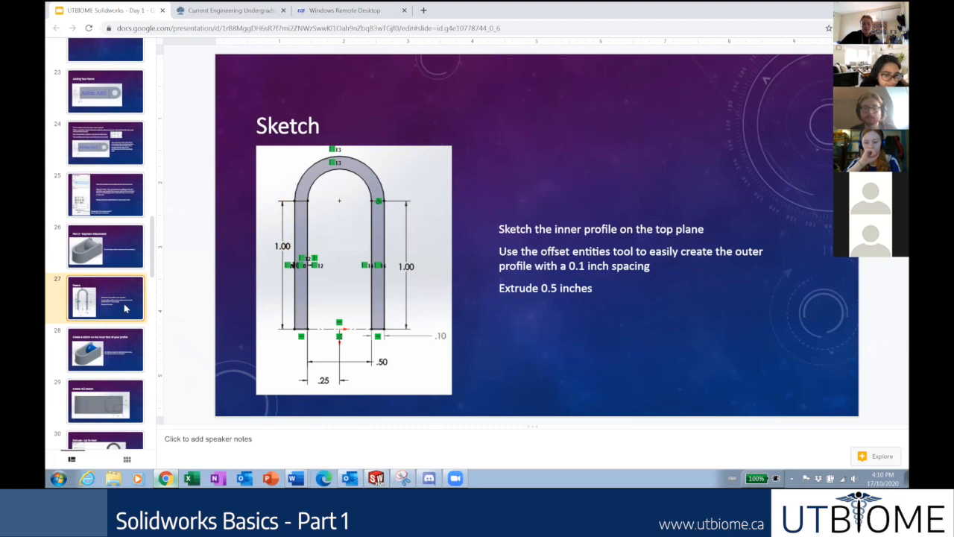
pyautogui.scroll(-1, 130, 303)
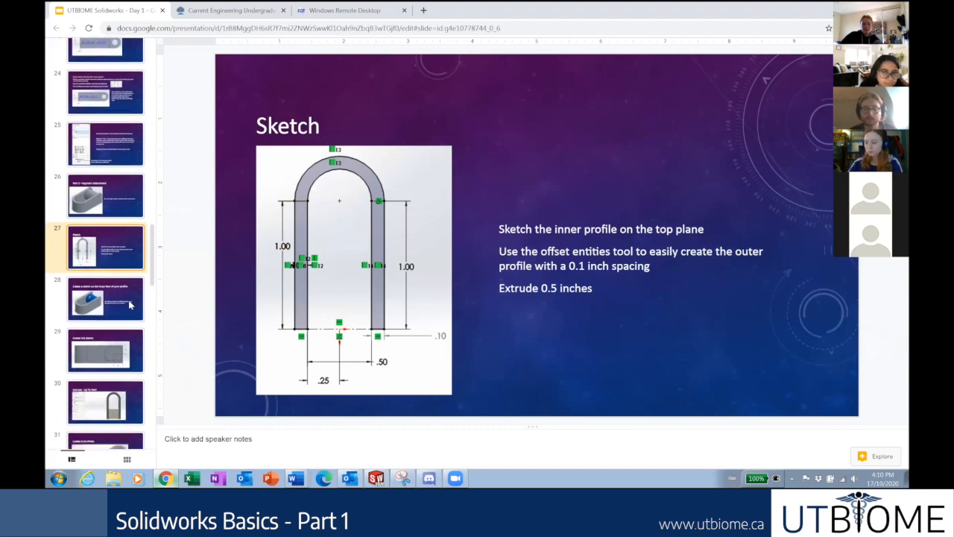
pyautogui.click(129, 304)
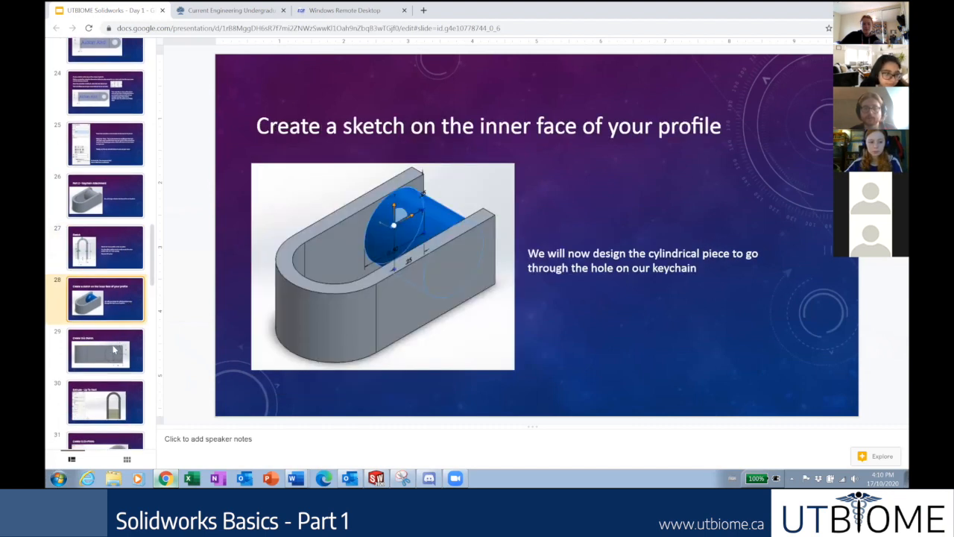
pyautogui.scroll(-4, 119, 325)
pyautogui.scroll(-6, 118, 326)
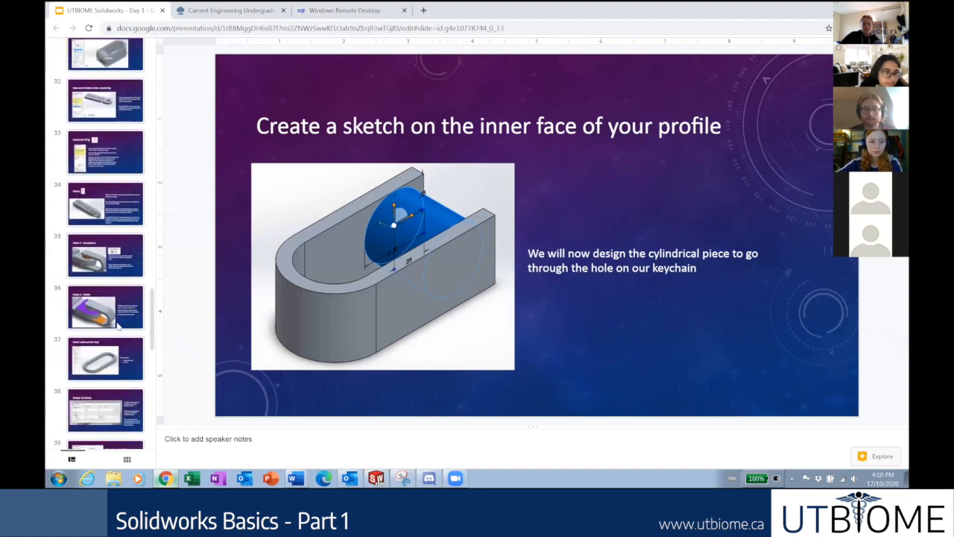
pyautogui.scroll(-1, 118, 312)
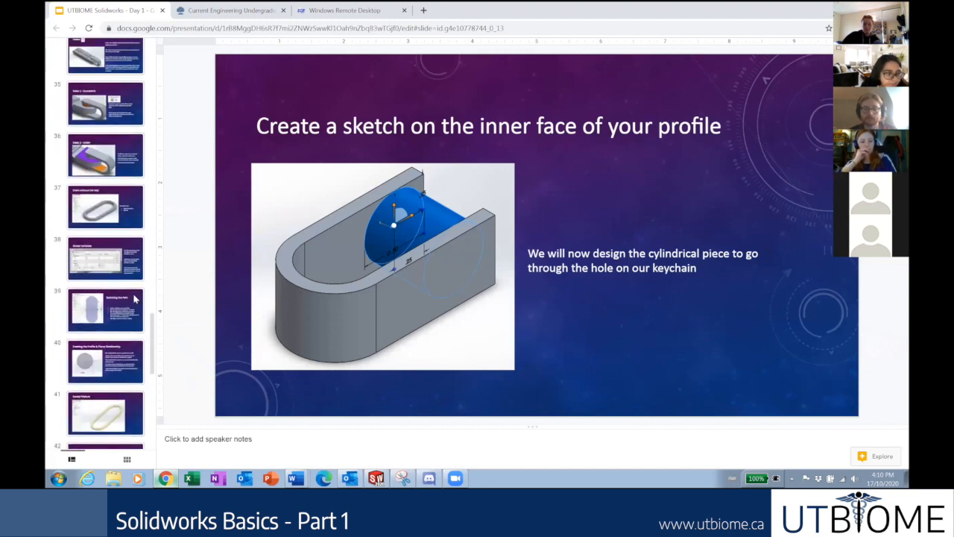
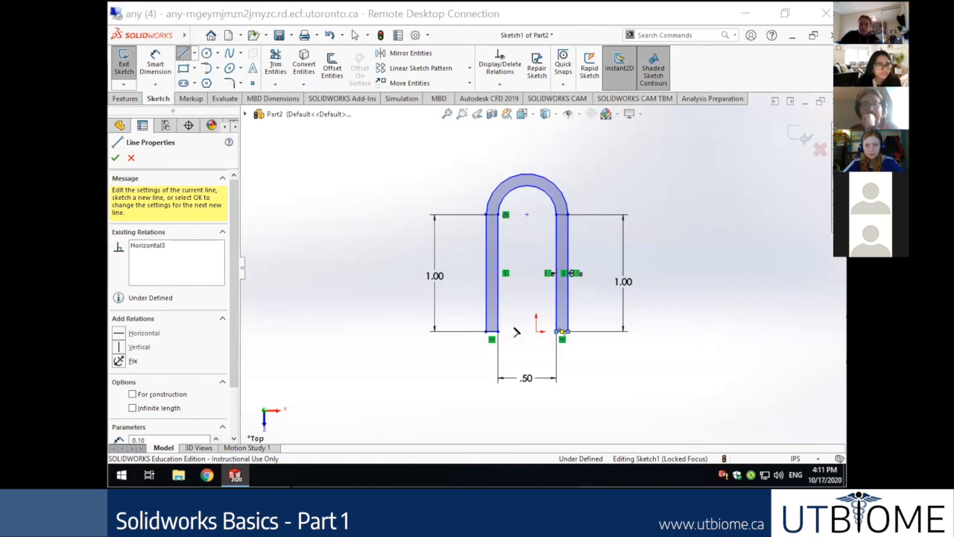
# Draw a construction centerline joining the bottom ends of the U's two legs.
pyautogui.click(498, 331)
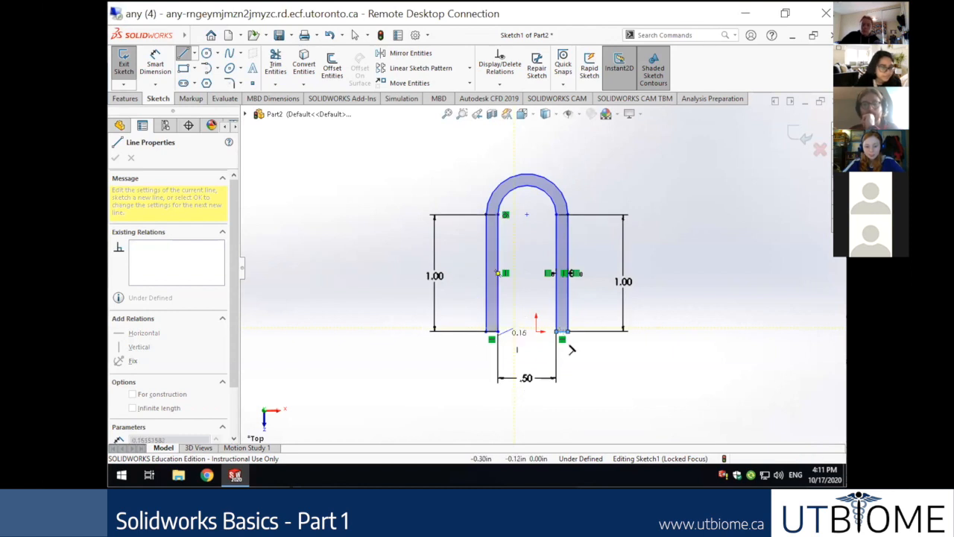
pyautogui.press('Escape')
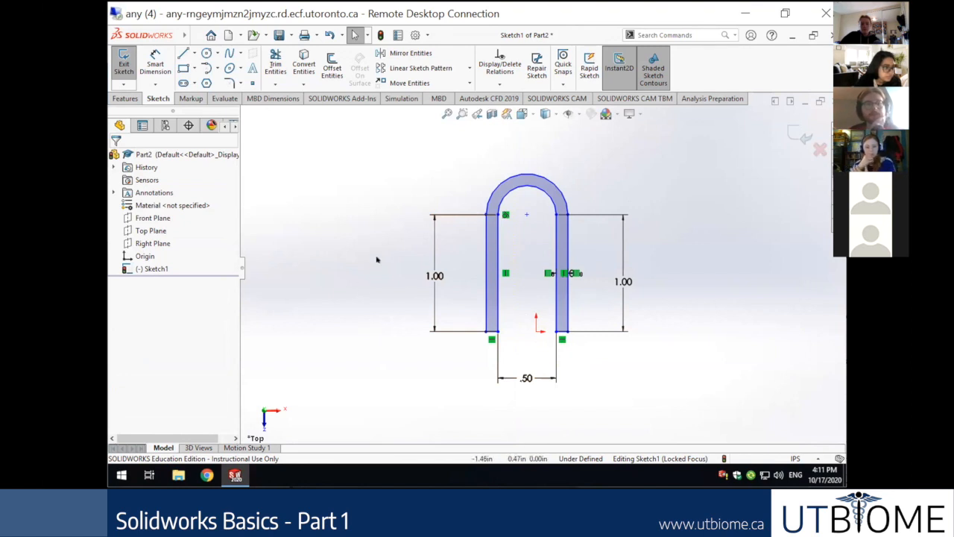
pyautogui.click(194, 53)
pyautogui.click(194, 82)
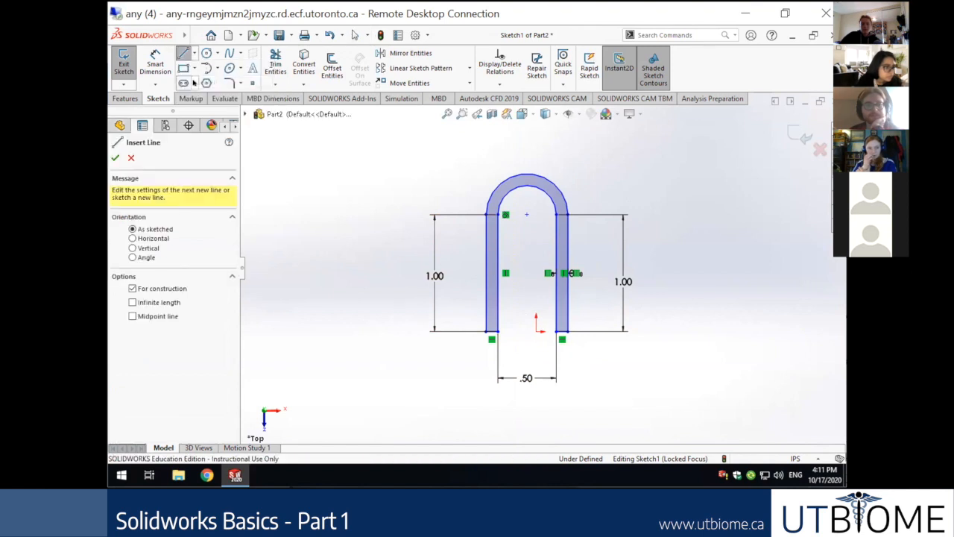
pyautogui.click(495, 329)
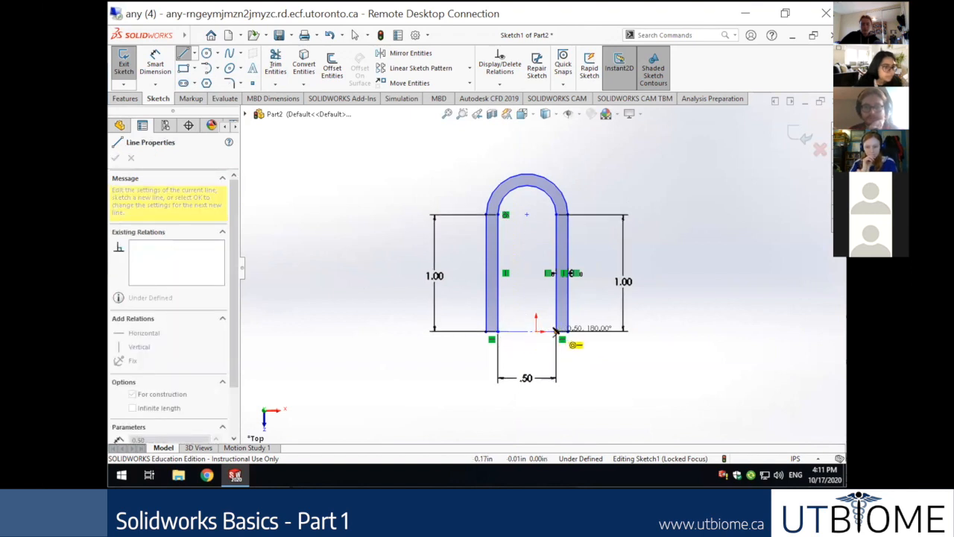
pyautogui.click(555, 331)
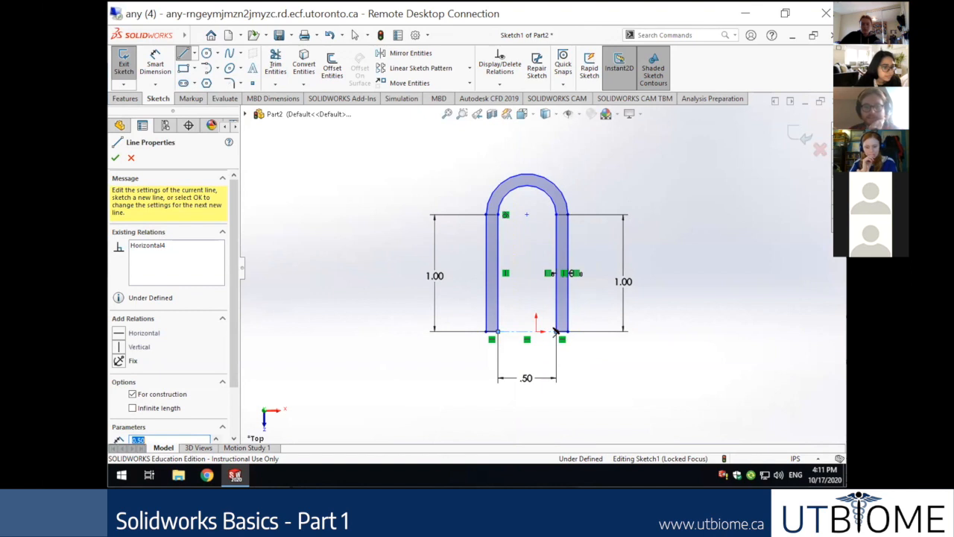
pyautogui.press('Escape')
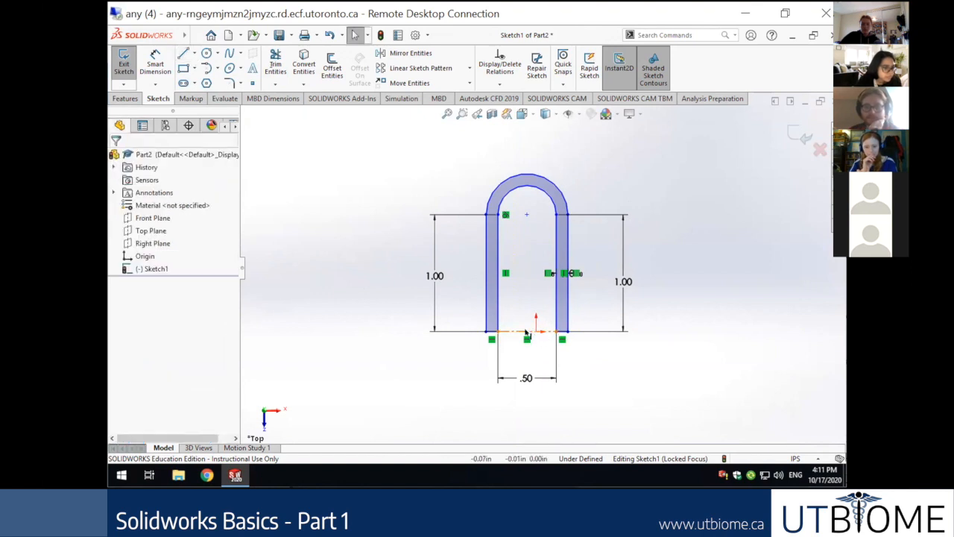
# Make the centerline's midpoint coincident with the origin, fully defining the sketch.
pyautogui.click(526, 331)
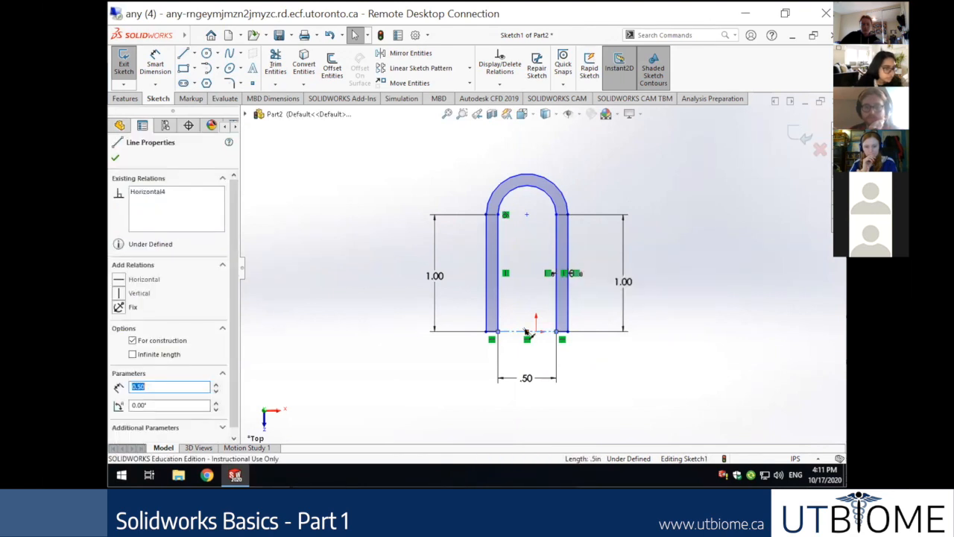
pyautogui.click(526, 332)
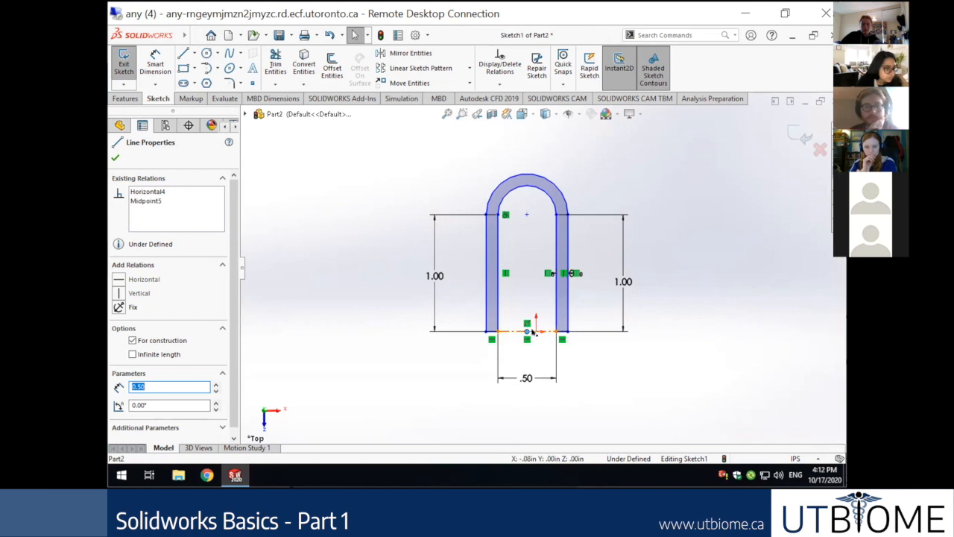
pyautogui.keyDown('ctrl'); pyautogui.click(536, 331); pyautogui.keyUp('ctrl')
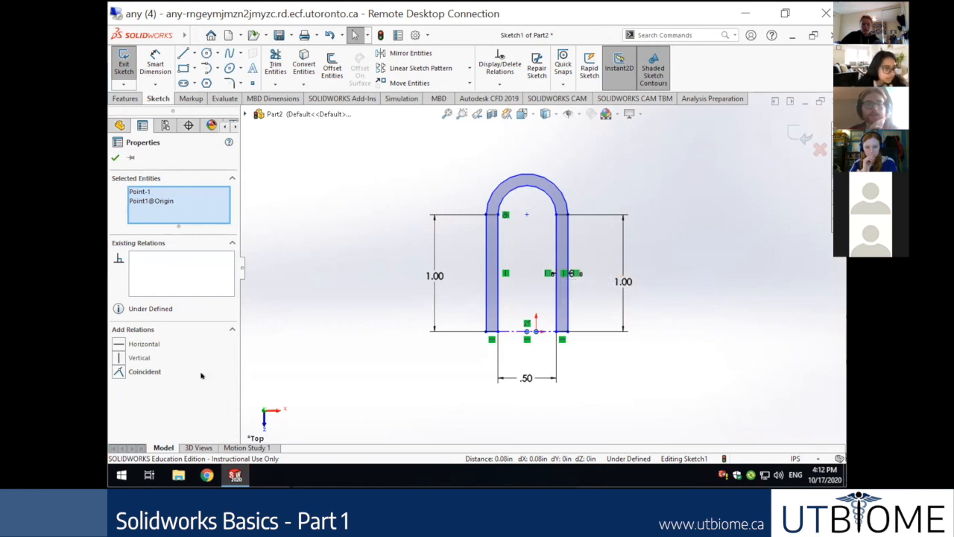
pyautogui.click(145, 371)
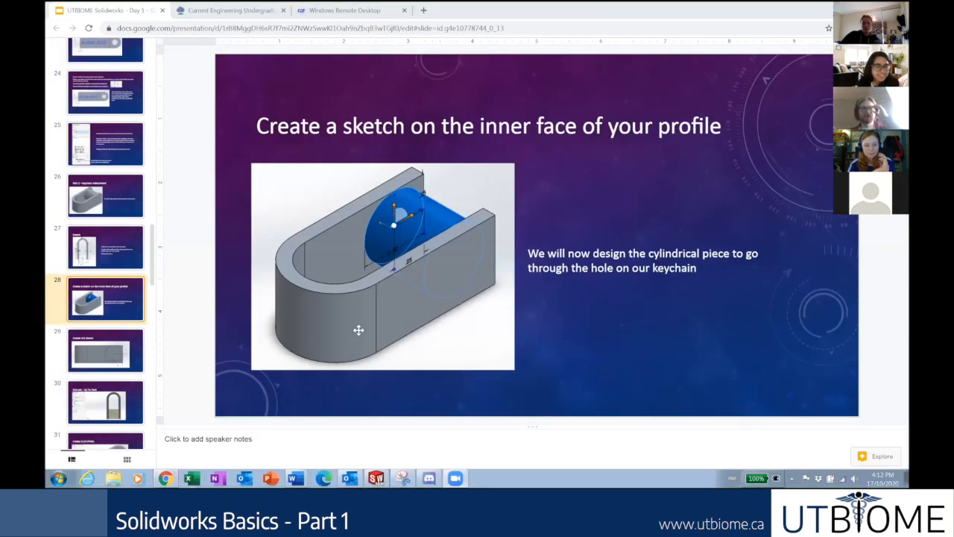
# Open slide 27, 'Sketch', with its inner-profile, 0.1 inch offset and 0.5 inch extrude steps.
pyautogui.click(138, 203)
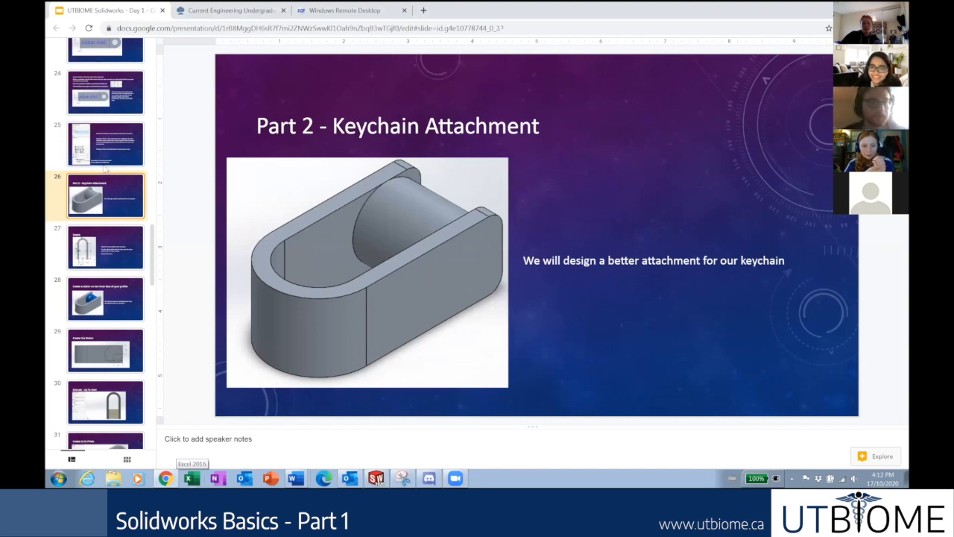
pyautogui.click(120, 261)
pyautogui.scroll(3, 117, 284)
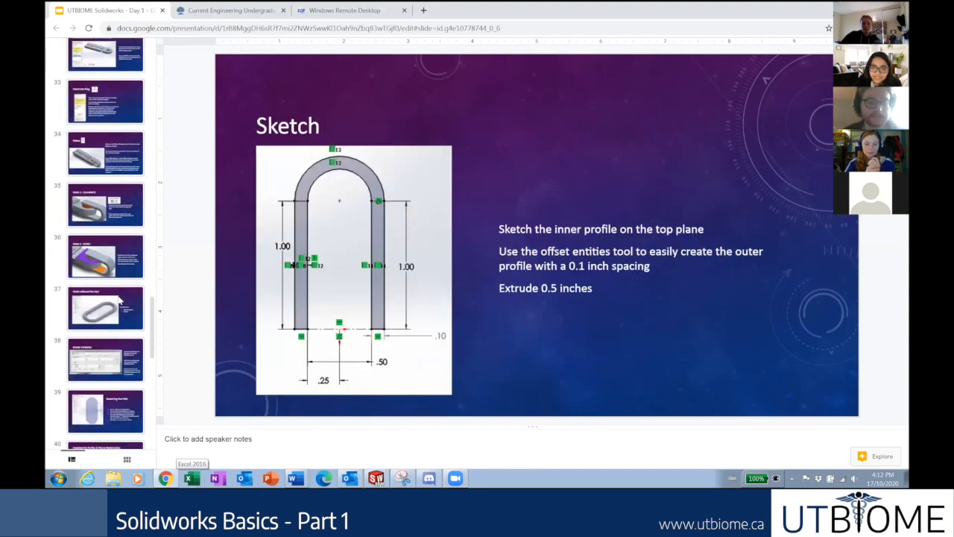
pyautogui.scroll(5, 118, 296)
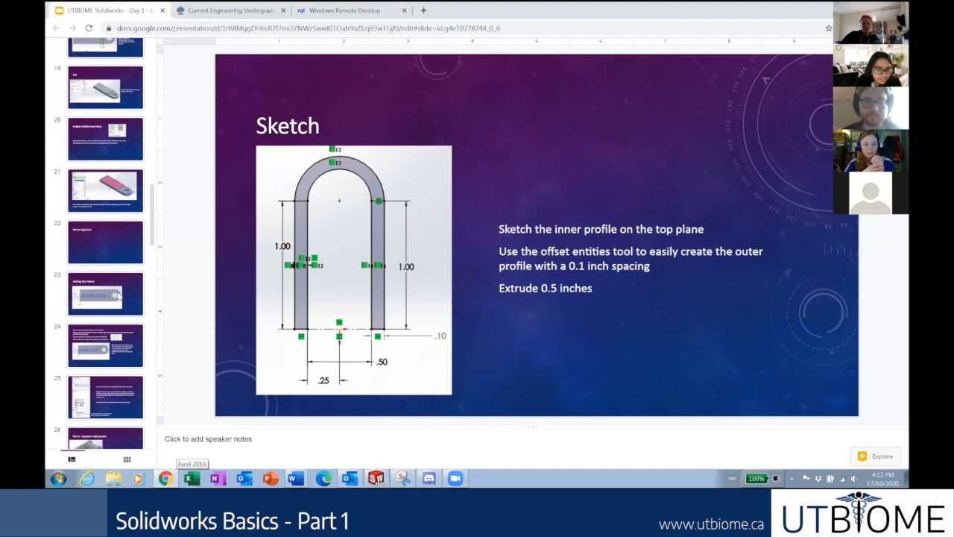
pyautogui.scroll(4, 119, 261)
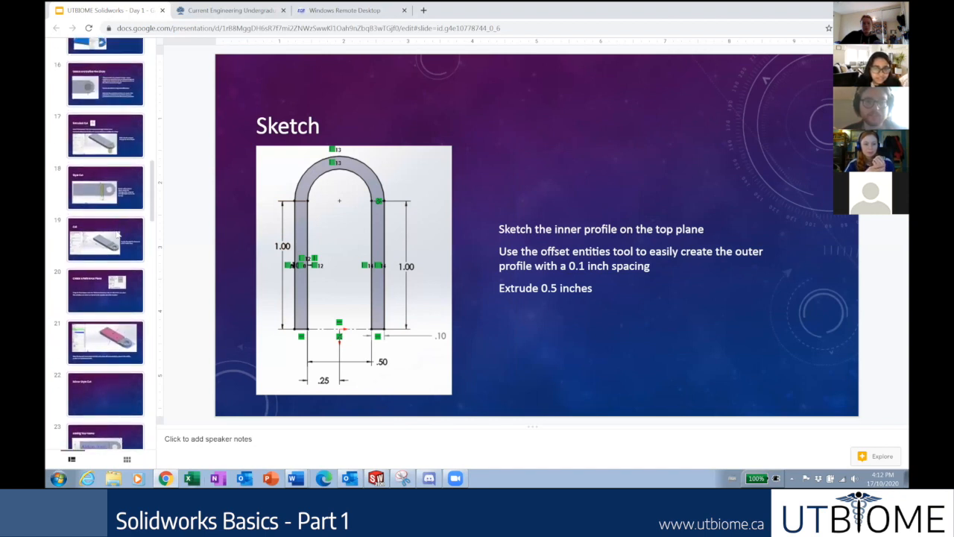
pyautogui.scroll(-1, 112, 270)
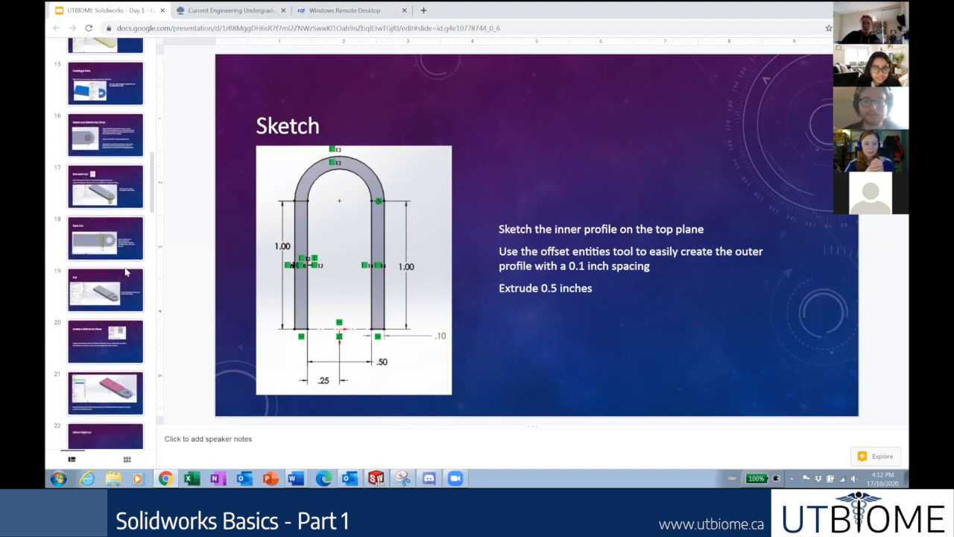
pyautogui.scroll(-1, 123, 307)
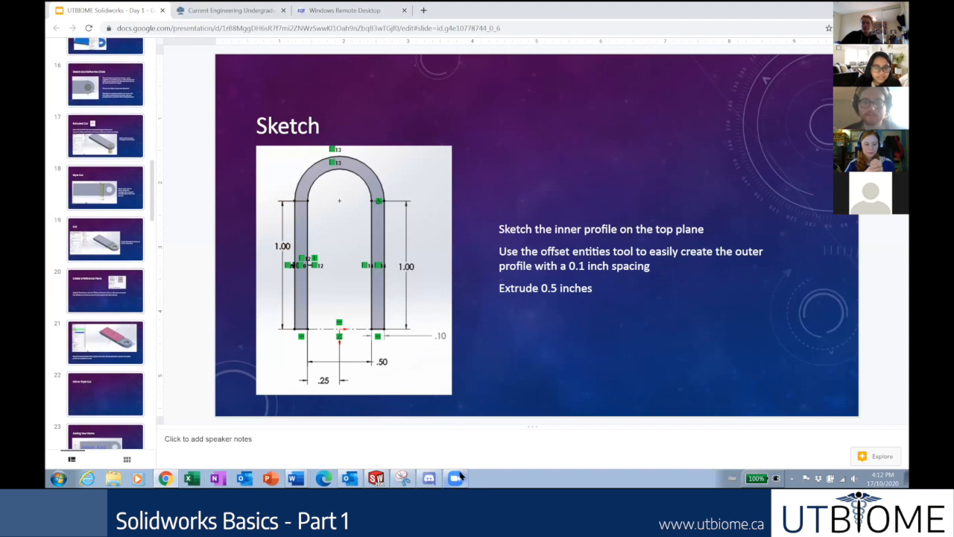
pyautogui.click(378, 478)
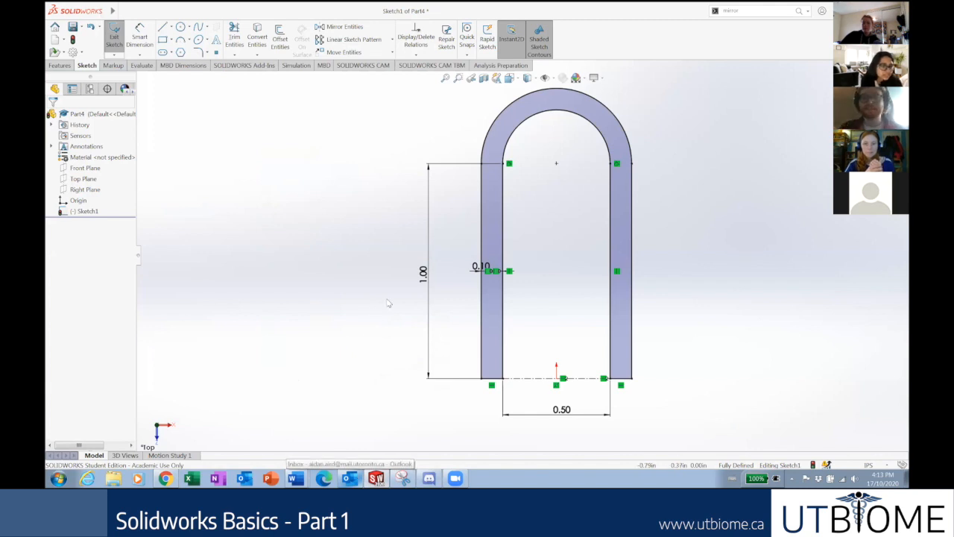
# Extrude the U-shaped sketch 0.5 in with a Mid Plane end condition as Boss-Extrude1.
pyautogui.hotkey('ctrl', '7')
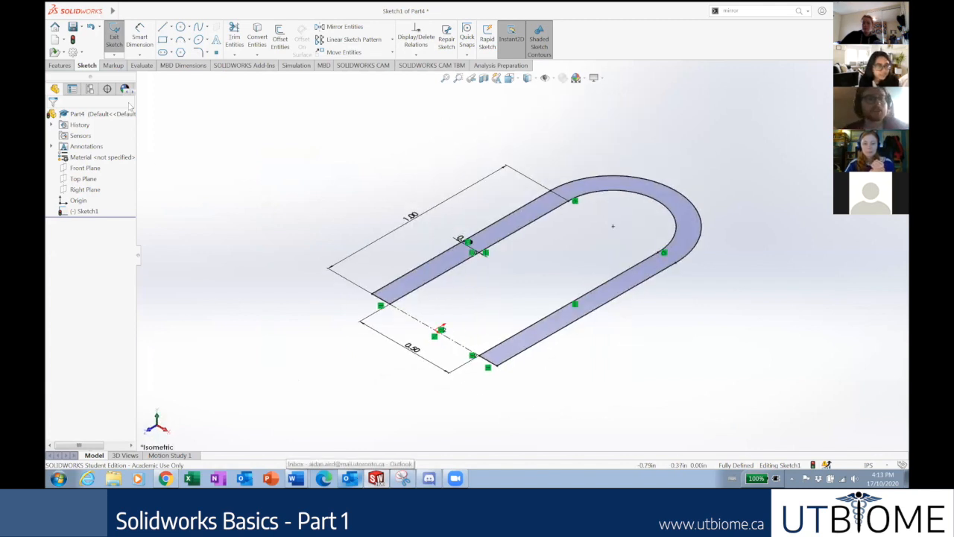
pyautogui.click(60, 66)
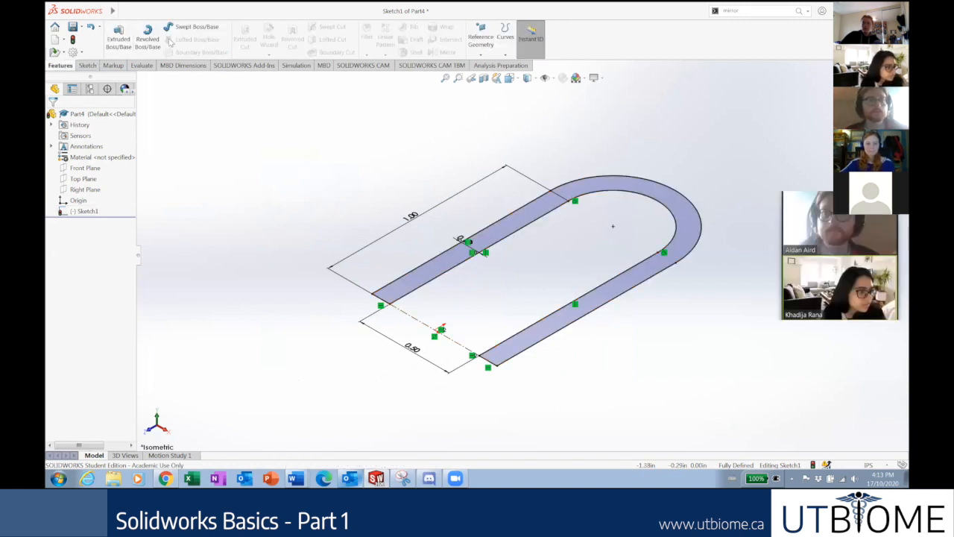
pyautogui.click(119, 41)
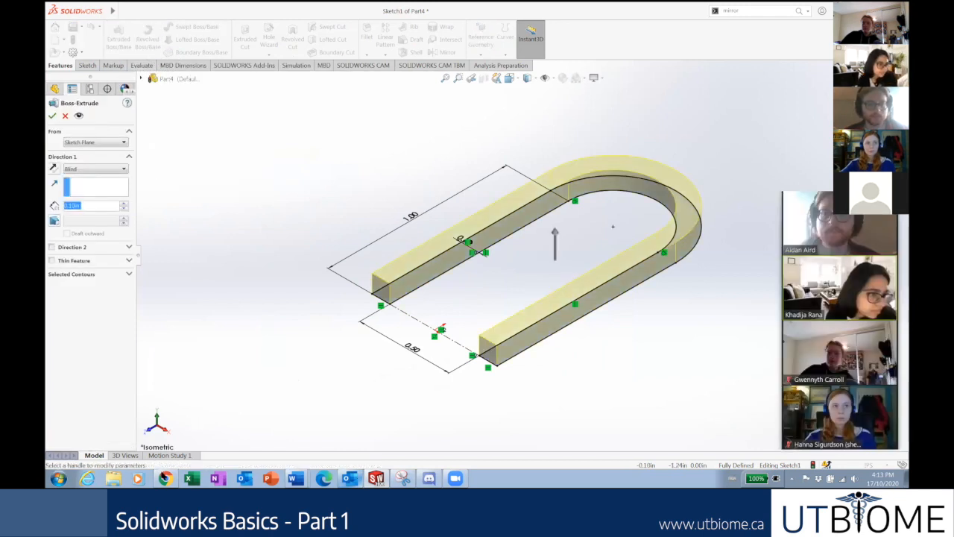
pyautogui.click(160, 475)
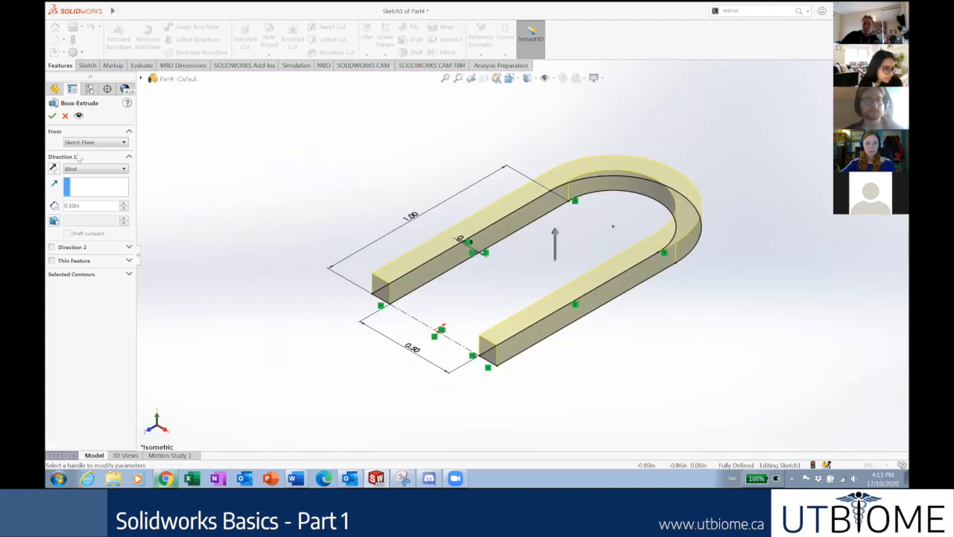
pyautogui.moveTo(83, 206); pyautogui.dragTo(51, 214)
pyautogui.write('0.5')
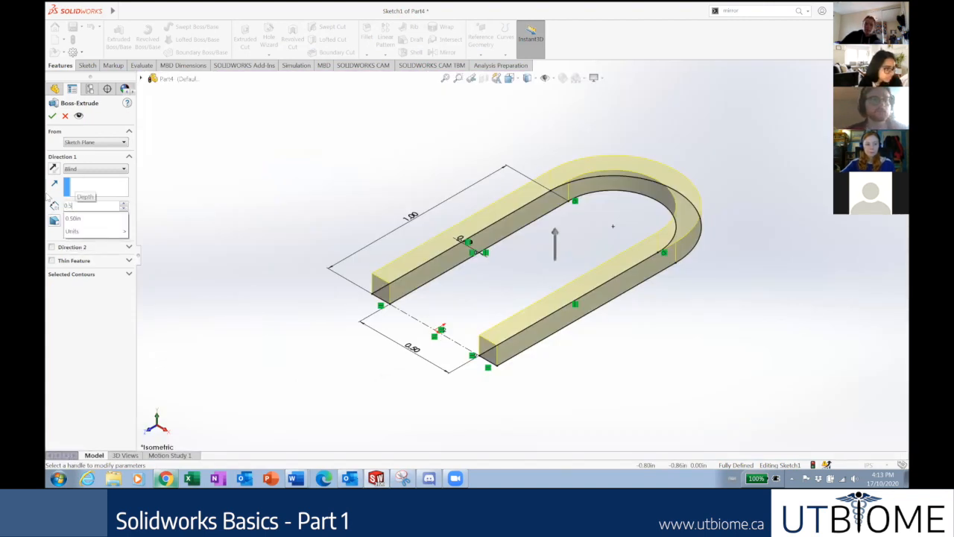
pyautogui.press('Return')
pyautogui.click(95, 169)
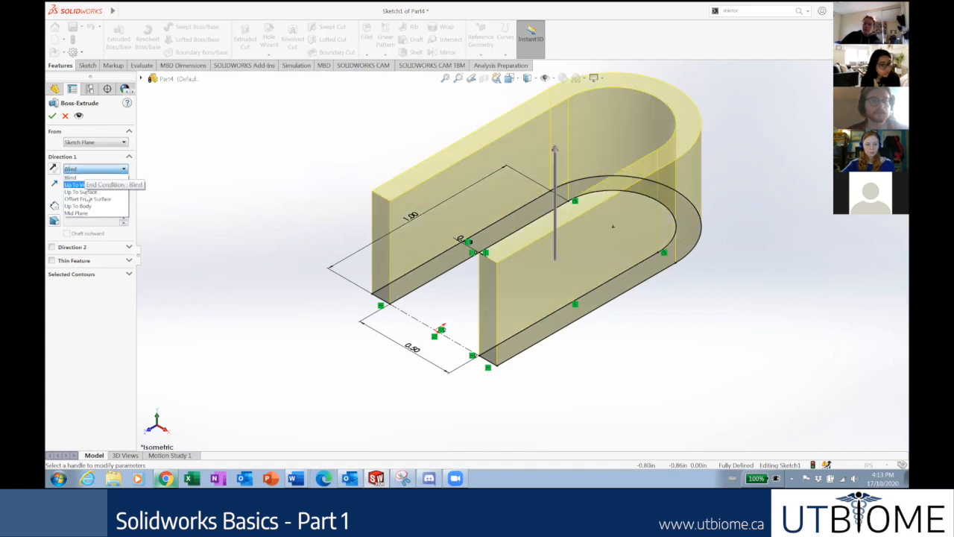
pyautogui.click(76, 213)
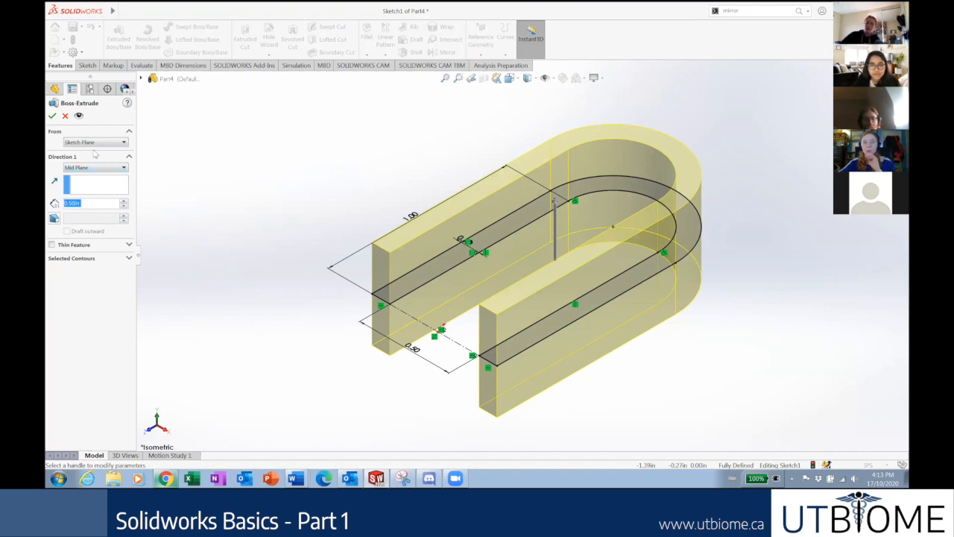
pyautogui.click(52, 116)
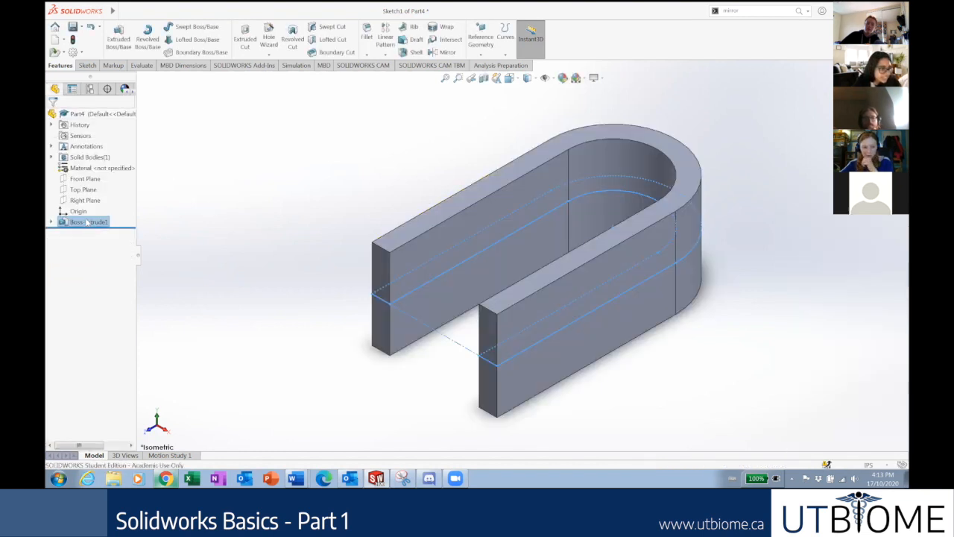
pyautogui.rightClick(88, 222)
pyautogui.click(95, 193)
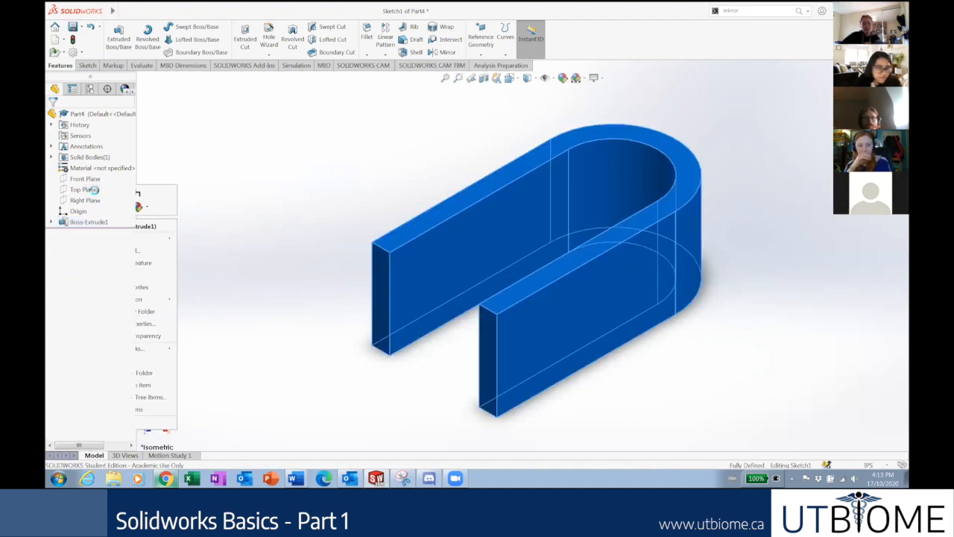
pyautogui.click(86, 168)
pyautogui.click(86, 170)
pyautogui.click(86, 170)
pyautogui.click(85, 170)
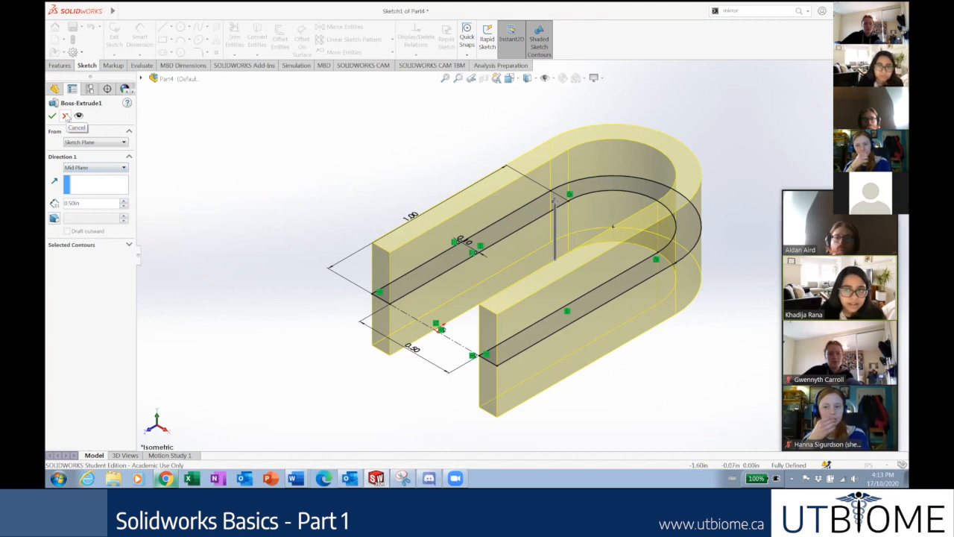
pyautogui.click(52, 115)
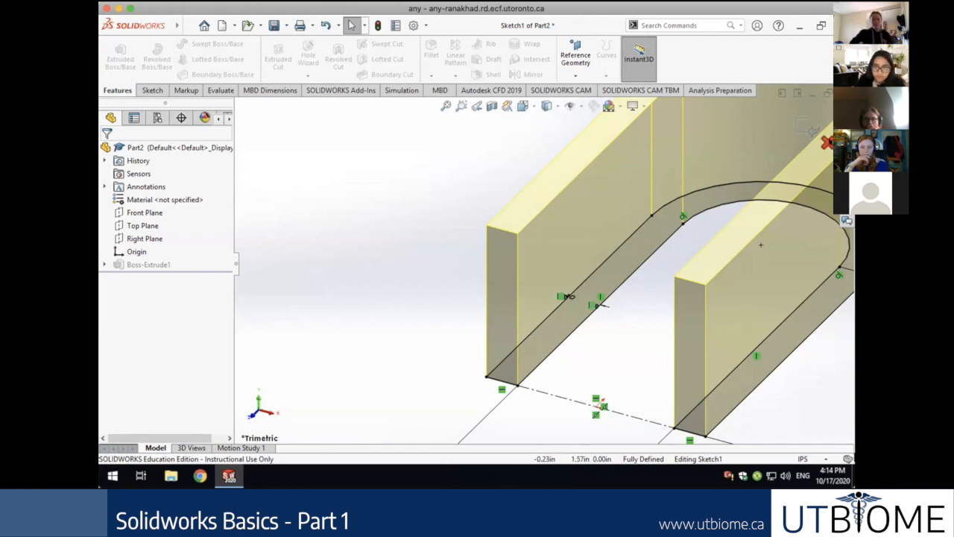
# Exit the open sketch, discarding its changes, and fit the extrusion in view.
pyautogui.click(826, 142)
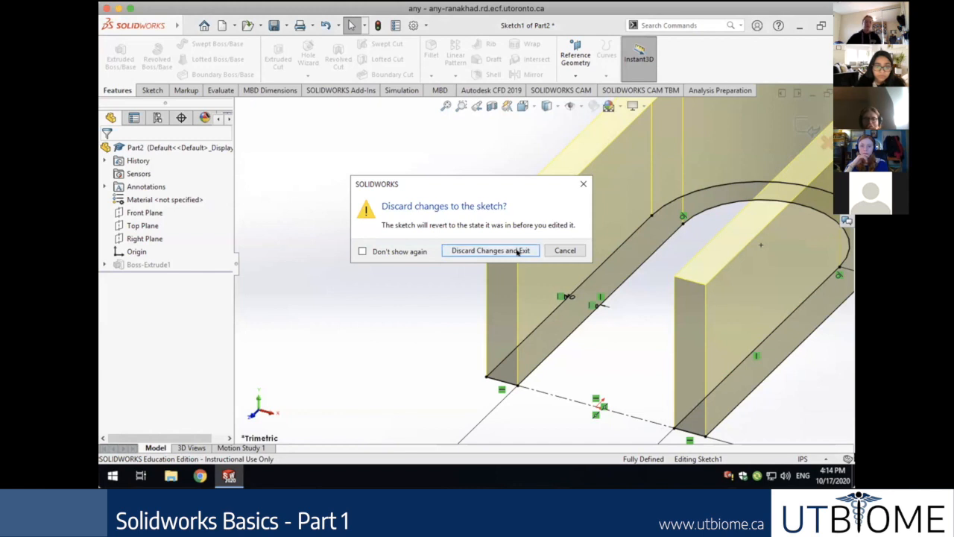
pyautogui.click(518, 252)
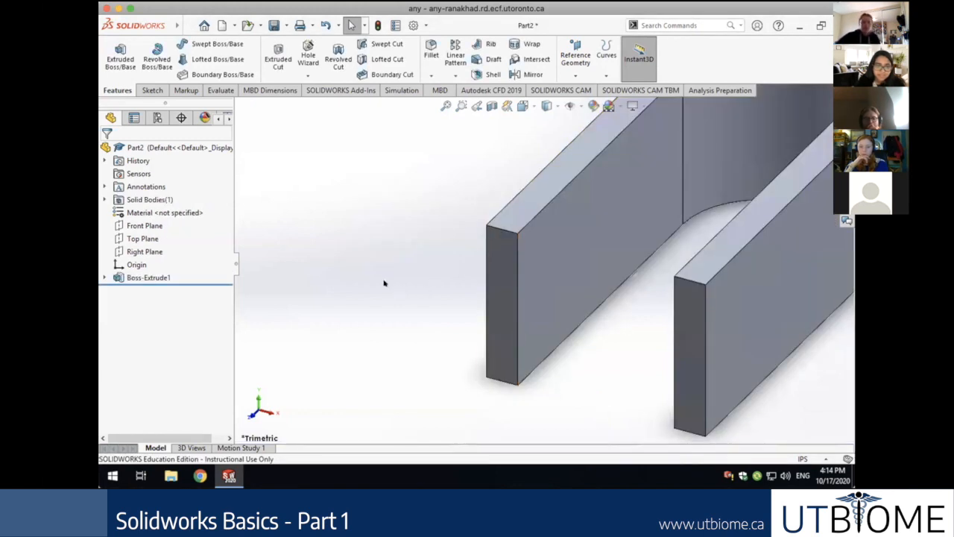
pyautogui.click(445, 106)
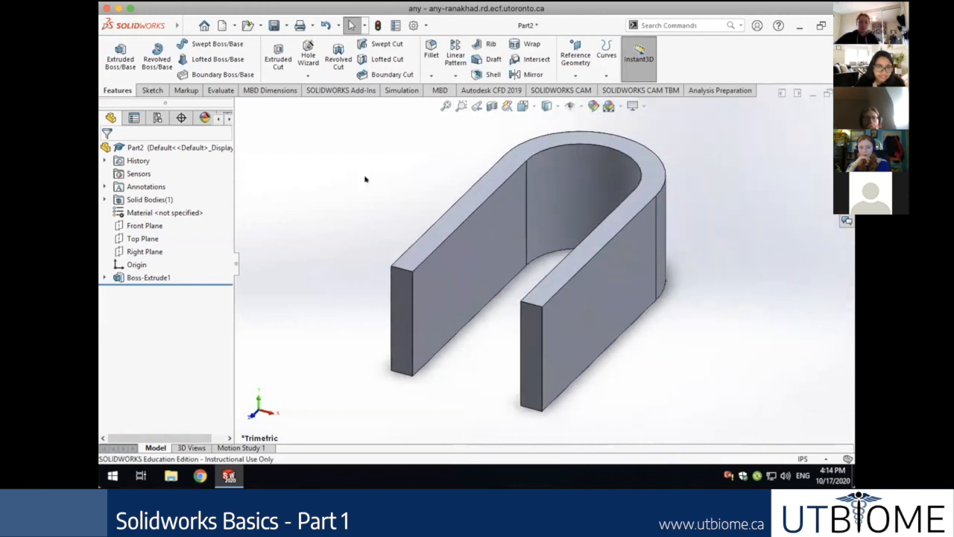
# Change Boss-Extrude1's end condition from Blind to Mid Plane, keeping the 0.50 in depth.
pyautogui.rightClick(134, 278)
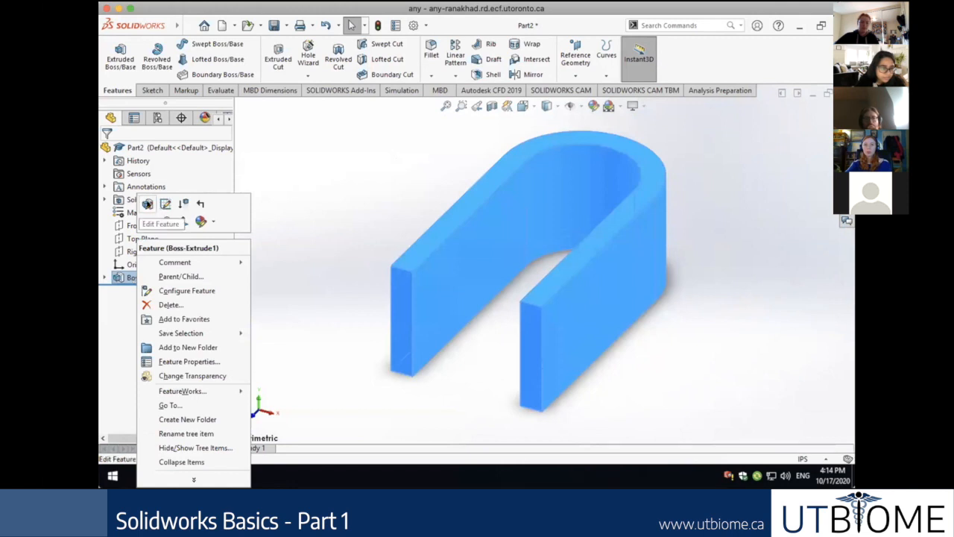
pyautogui.click(148, 204)
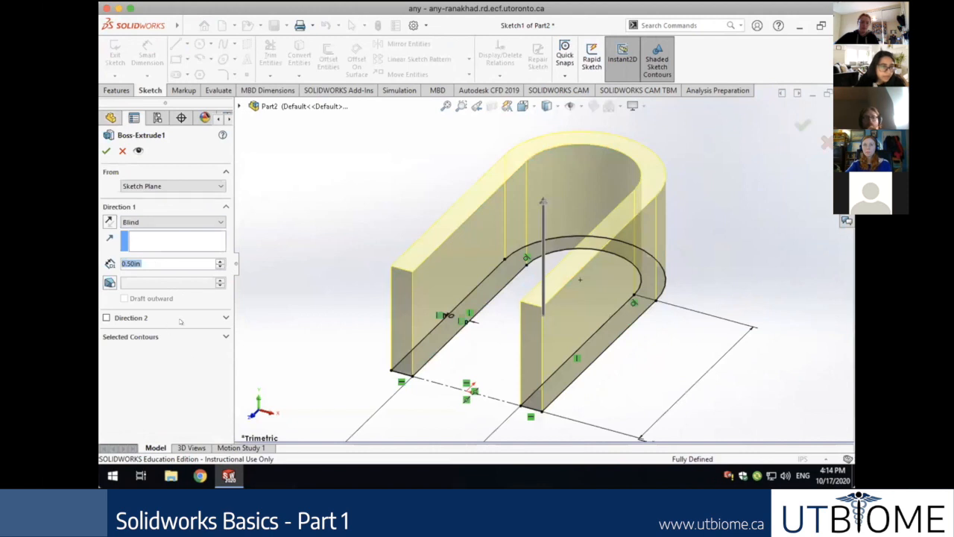
pyautogui.click(173, 222)
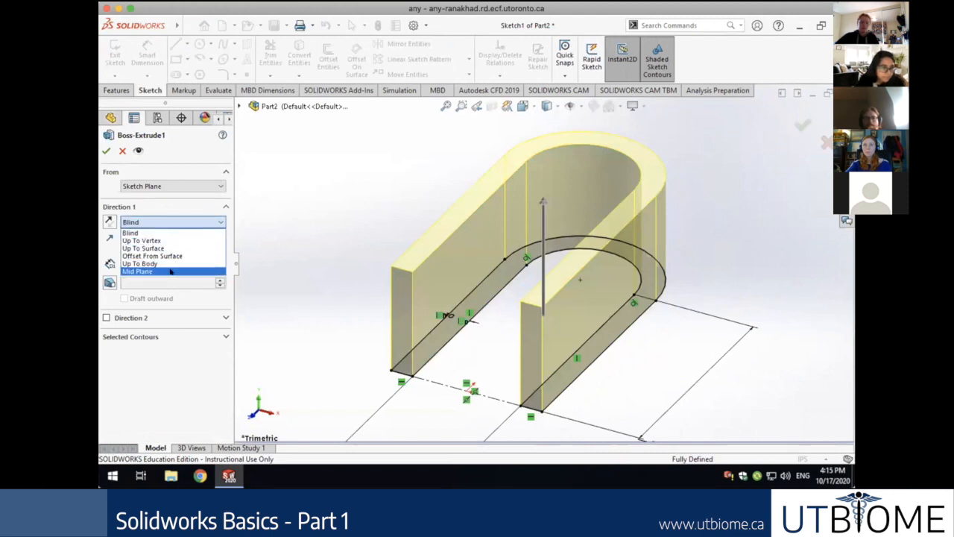
pyautogui.click(142, 271)
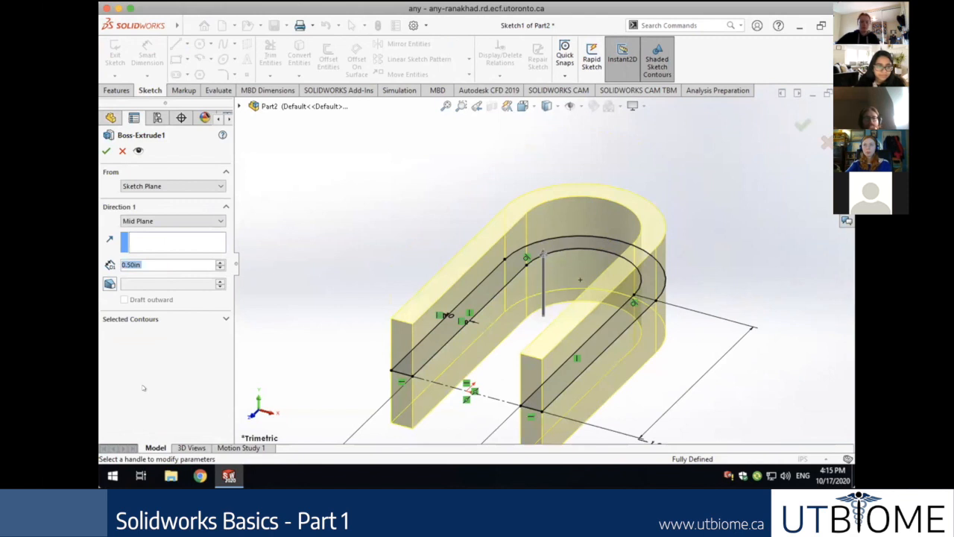
pyautogui.click(108, 151)
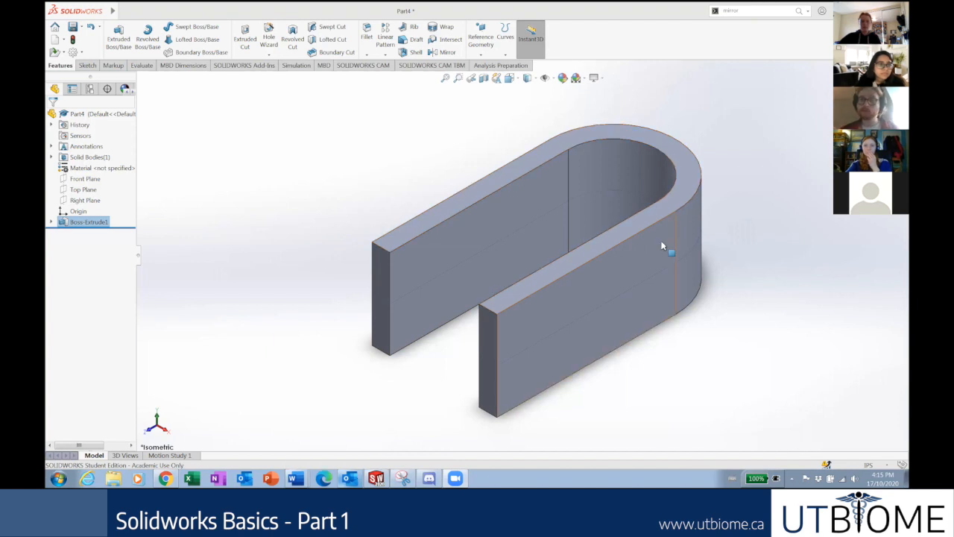
pyautogui.click(738, 157)
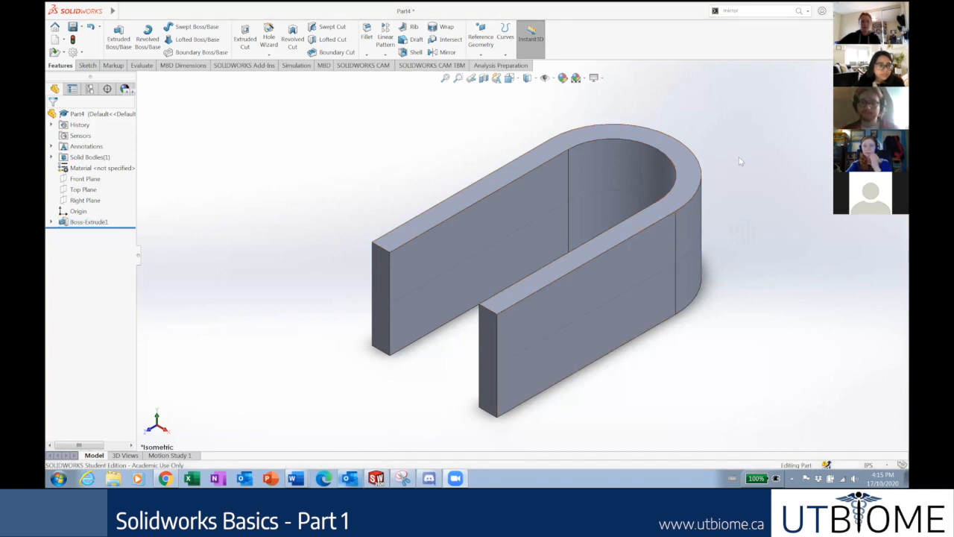
pyautogui.press('Down')
pyautogui.press('Down')
pyautogui.press('Down')
pyautogui.press('Down')
pyautogui.hotkey('ctrl', '7')
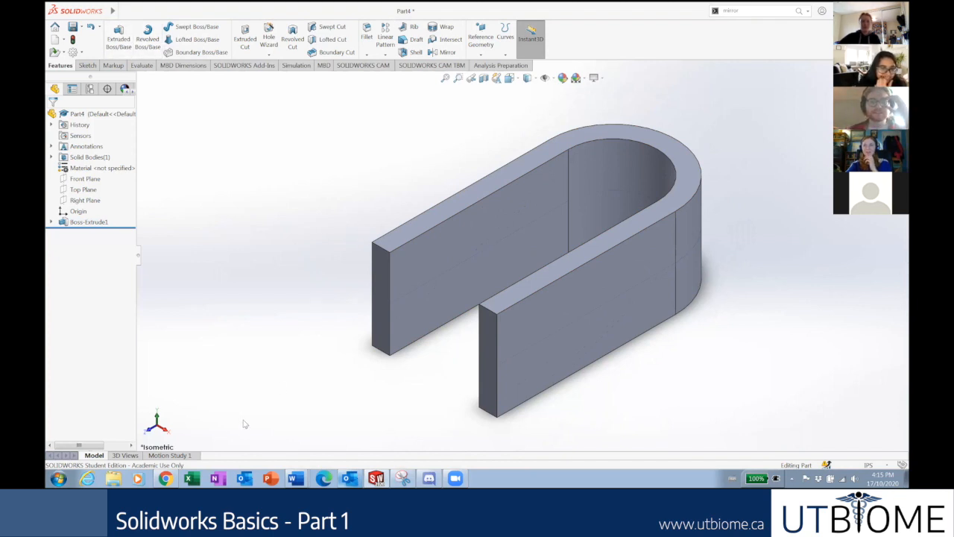
pyautogui.moveTo(167, 473)
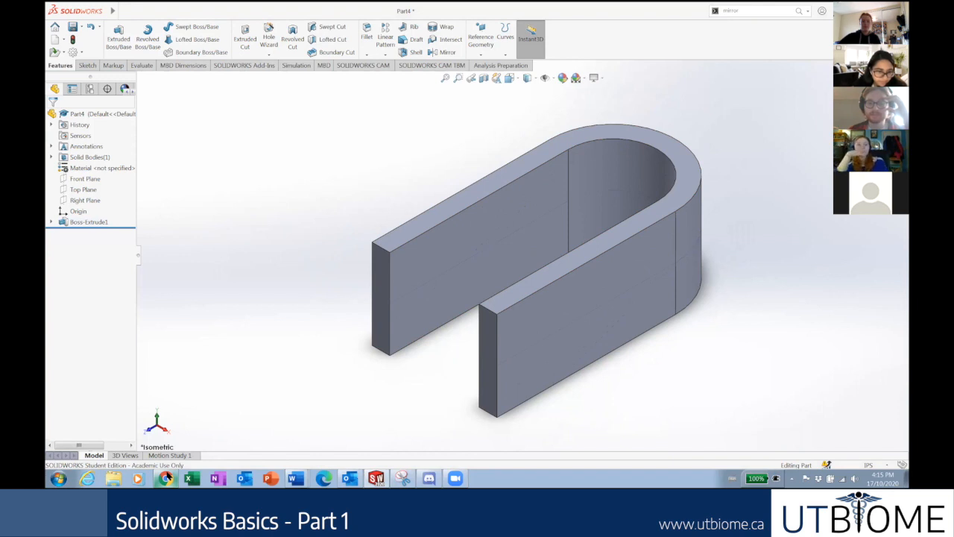
# Go to slide 28, 'Create a sketch on the inner face of your profile', in the tutorial deck.
pyautogui.click(166, 478)
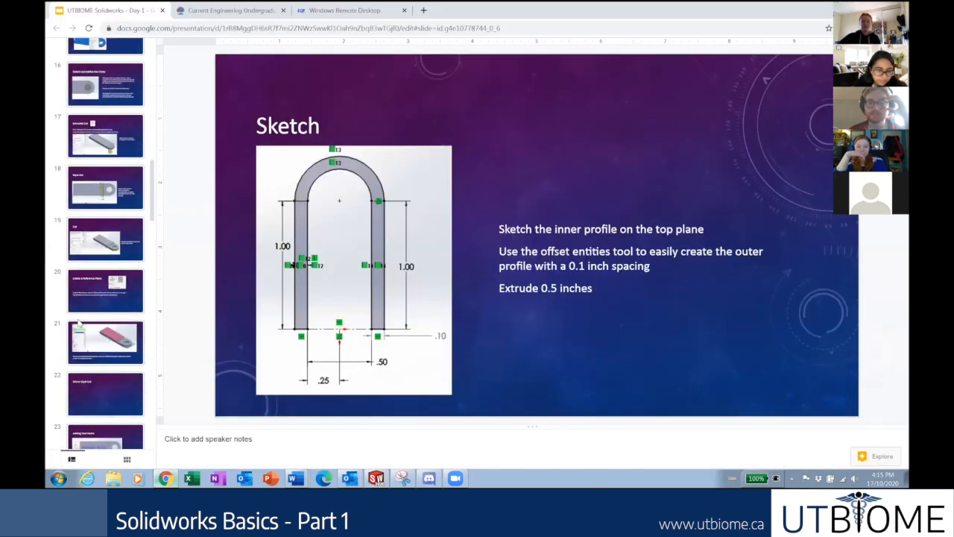
pyautogui.scroll(-1, 106, 349)
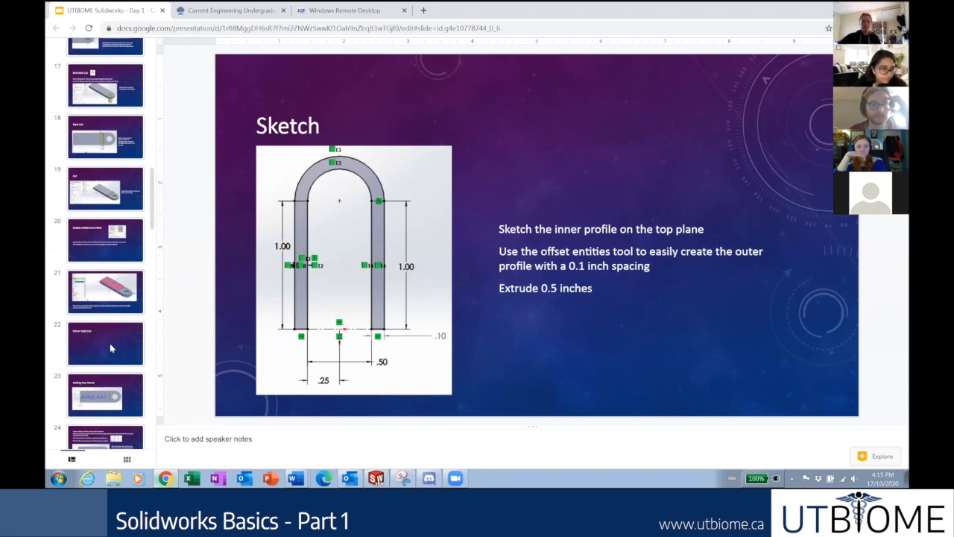
pyautogui.scroll(-1, 112, 328)
pyautogui.scroll(-8, 103, 179)
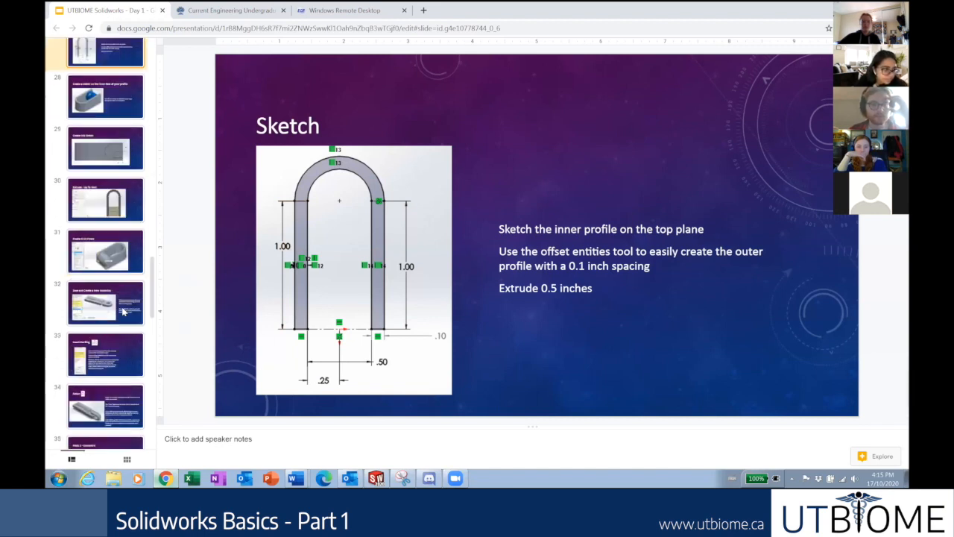
pyautogui.scroll(1, 120, 298)
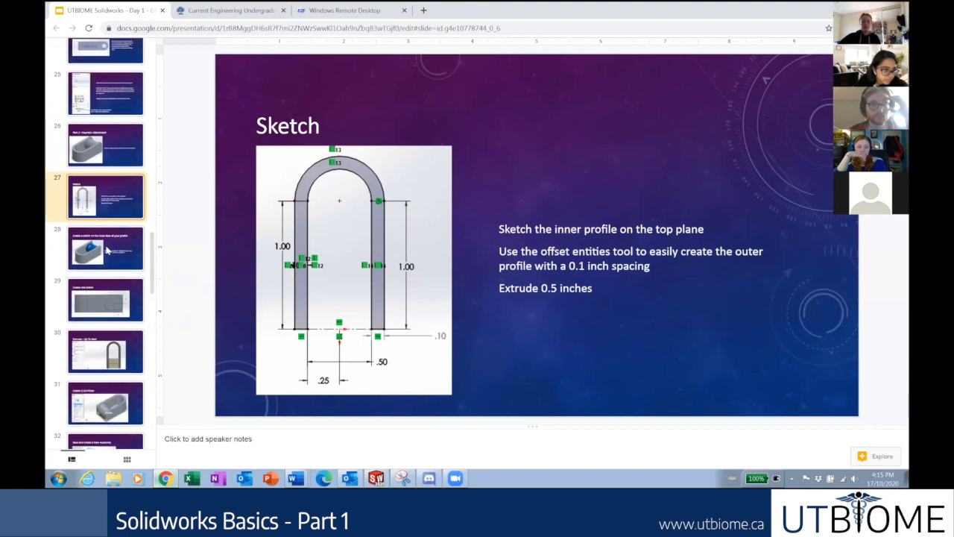
pyautogui.click(108, 251)
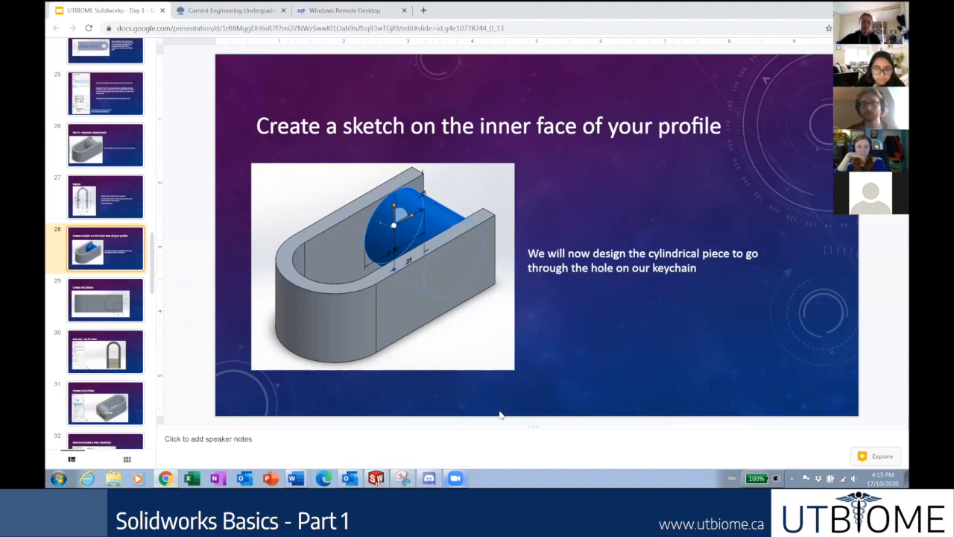
# Orbit the part and start Sketch2 on the right arm's inner face.
pyautogui.click(379, 479)
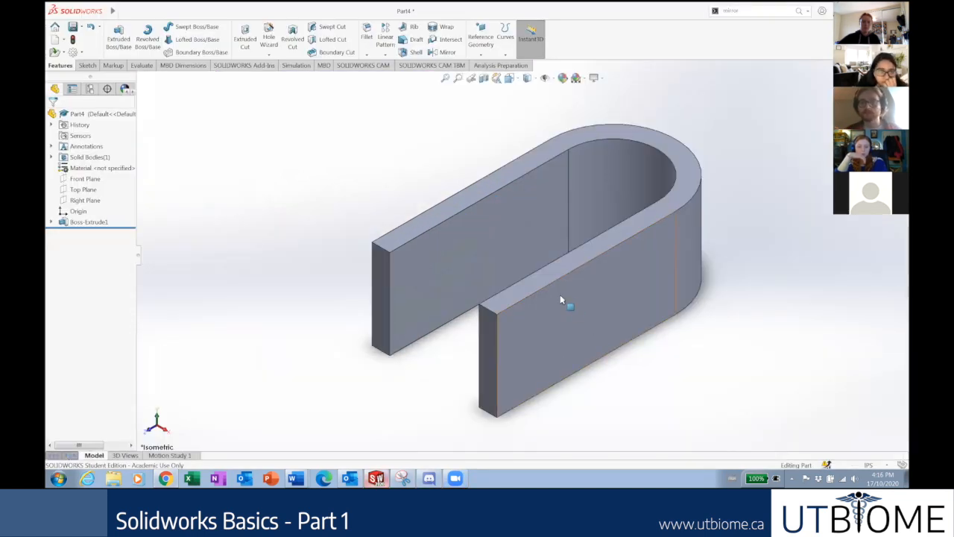
pyautogui.moveTo(534, 346); pyautogui.dragTo(552, 384, button='middle')
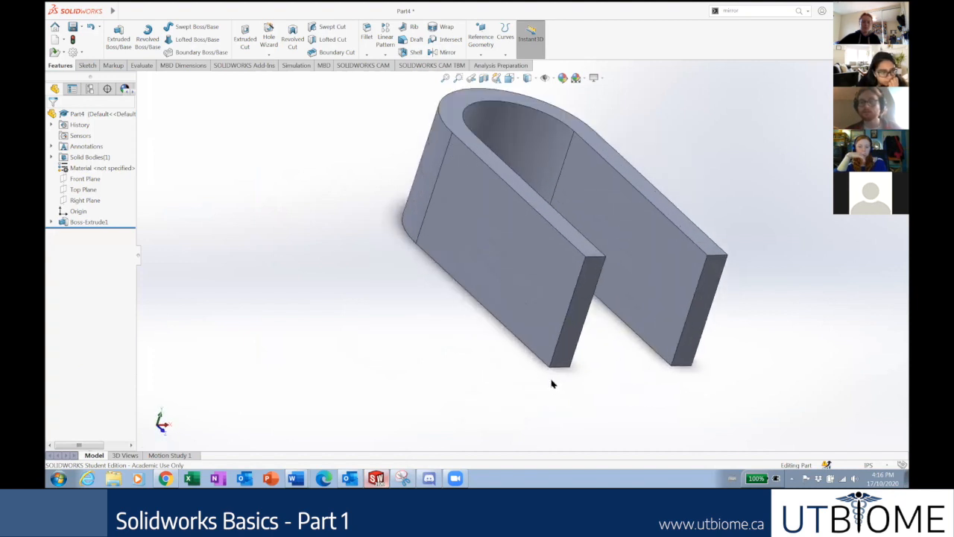
pyautogui.click(648, 301)
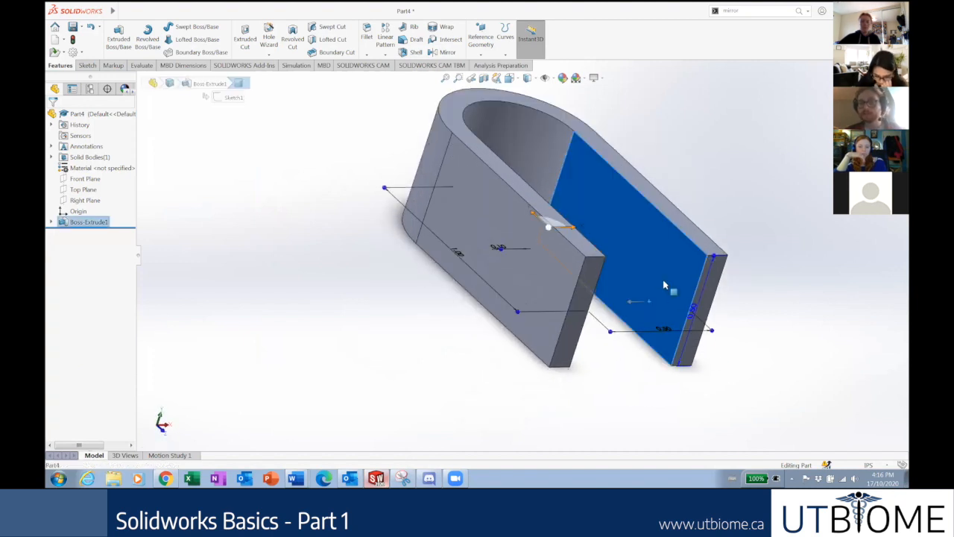
pyautogui.rightClick(666, 298)
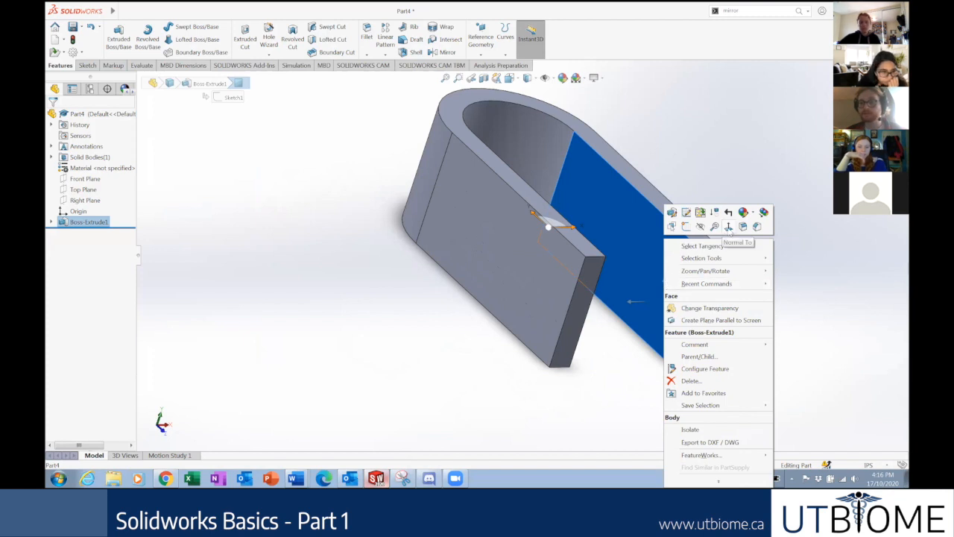
pyautogui.click(686, 227)
pyautogui.rightClick(71, 237)
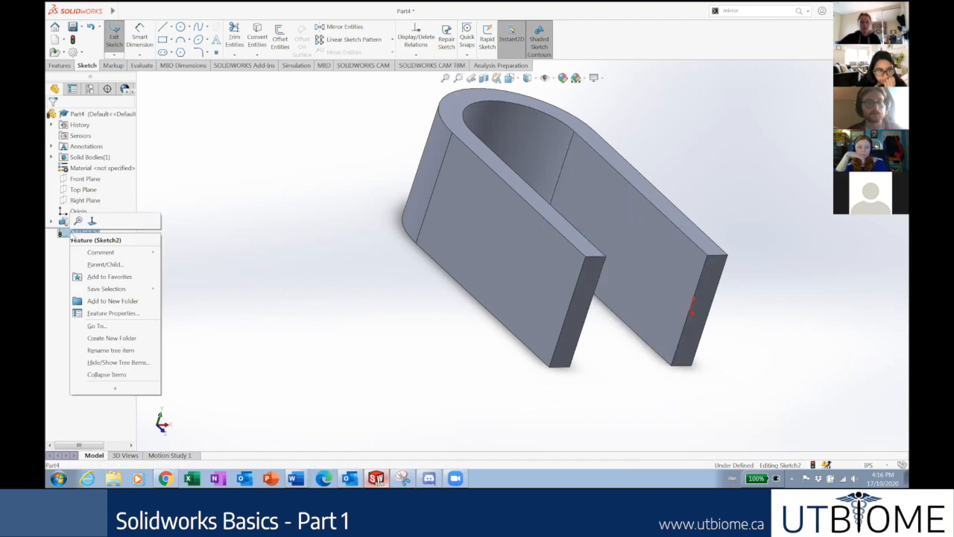
# View the arm's inner face normal and draw a circle on it.
pyautogui.click(415, 401)
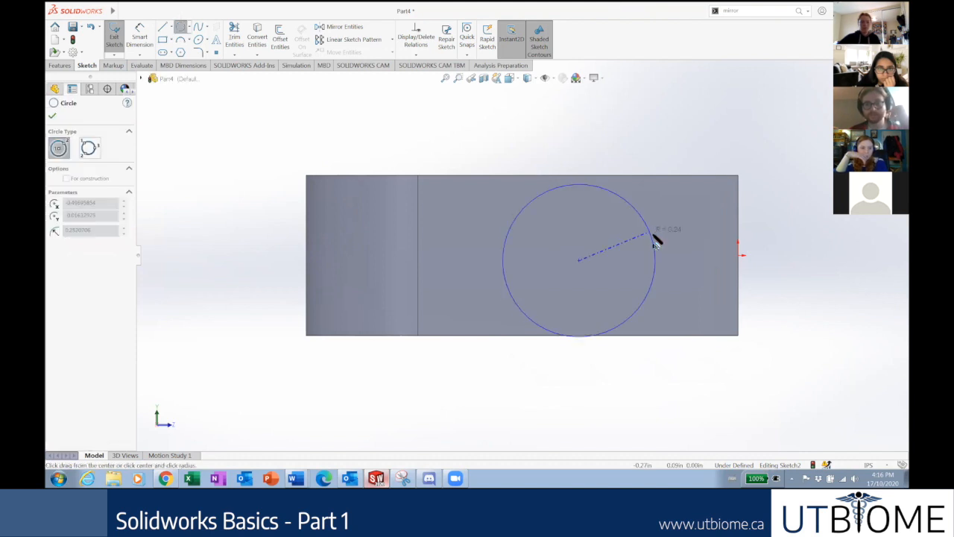
pyautogui.click(650, 249)
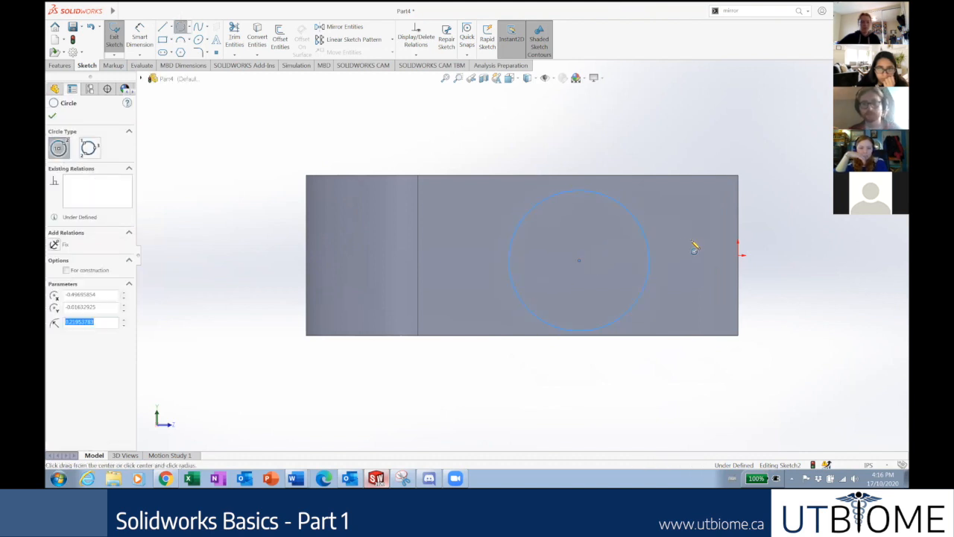
pyautogui.press('Escape')
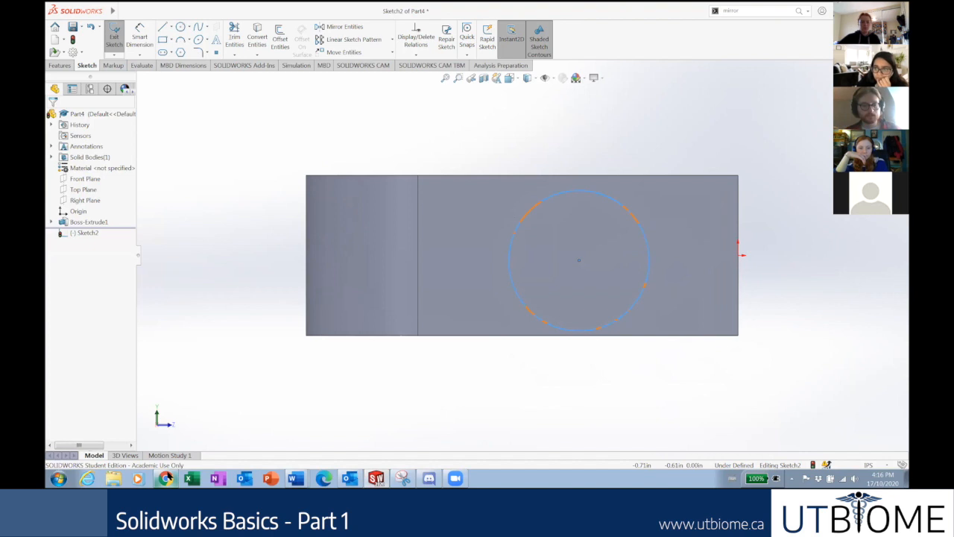
pyautogui.click(166, 478)
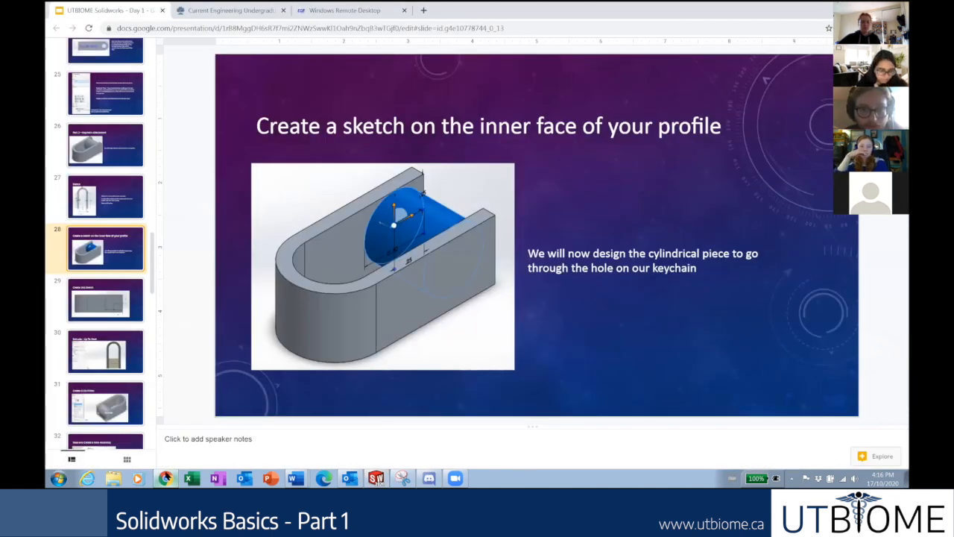
pyautogui.click(166, 477)
pyautogui.click(122, 11)
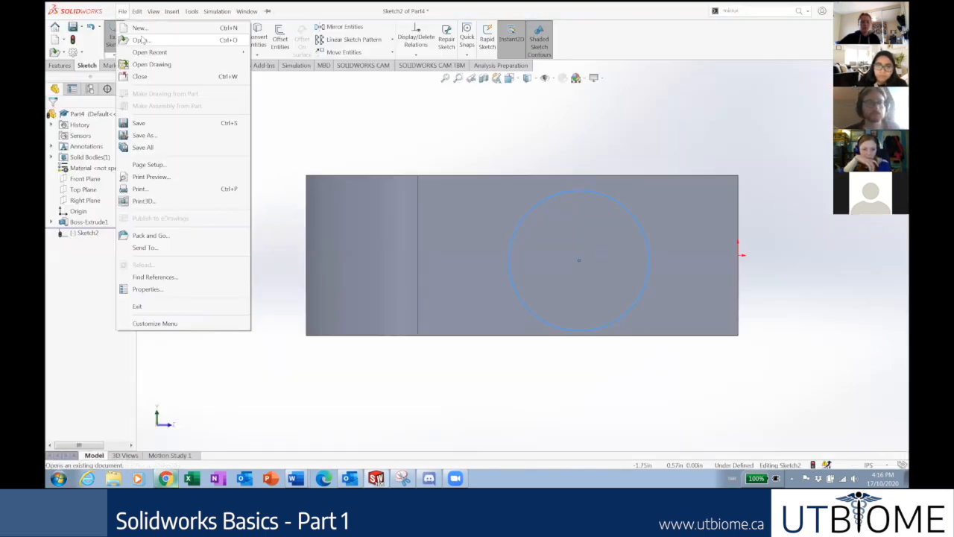
pyautogui.click(362, 145)
# Dimension the circle's diameter to 0.50.
pyautogui.click(136, 40)
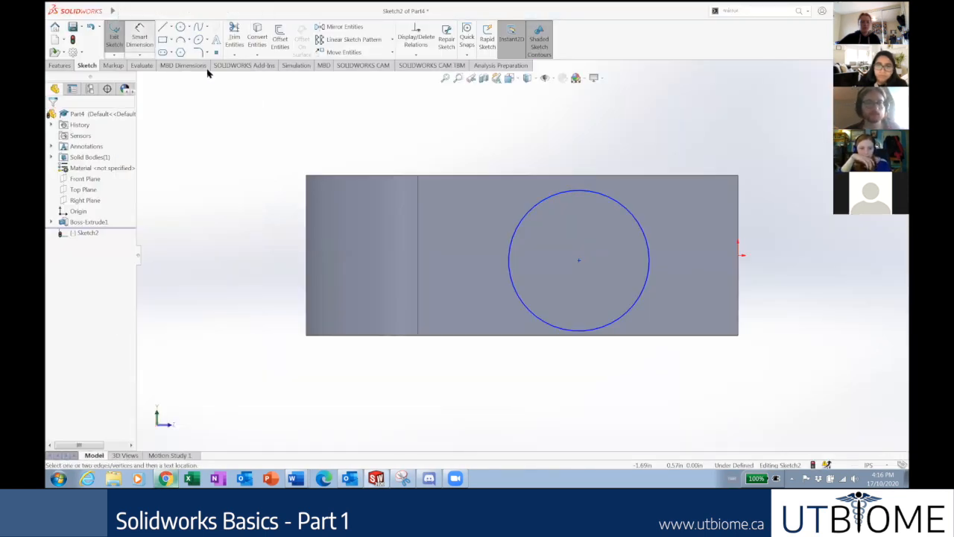
pyautogui.click(611, 329)
pyautogui.click(585, 383)
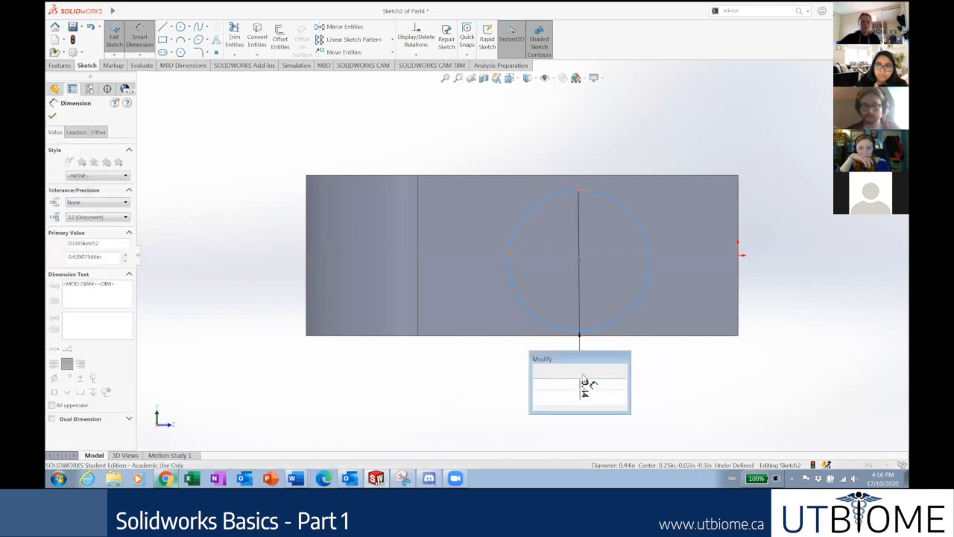
pyautogui.write('.5')
pyautogui.press('Return')
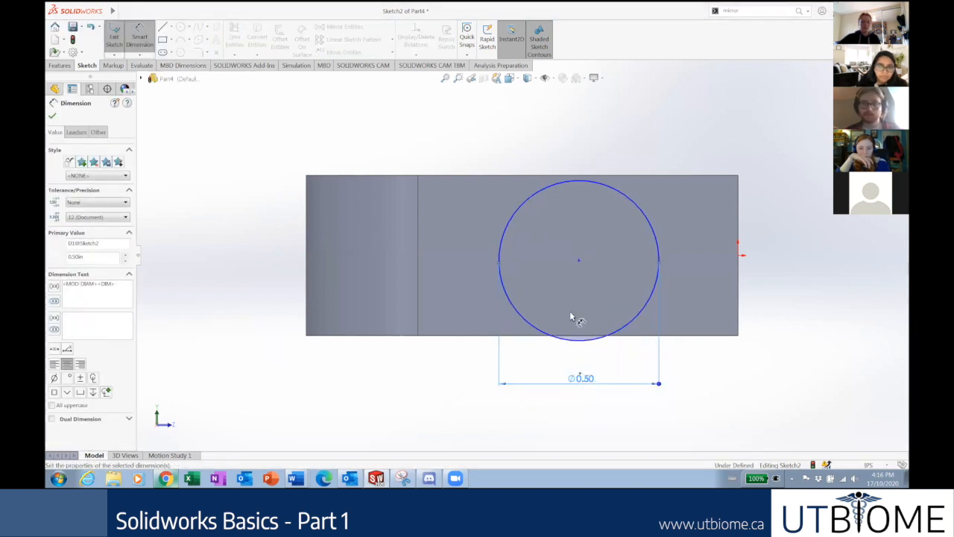
pyautogui.press('Escape')
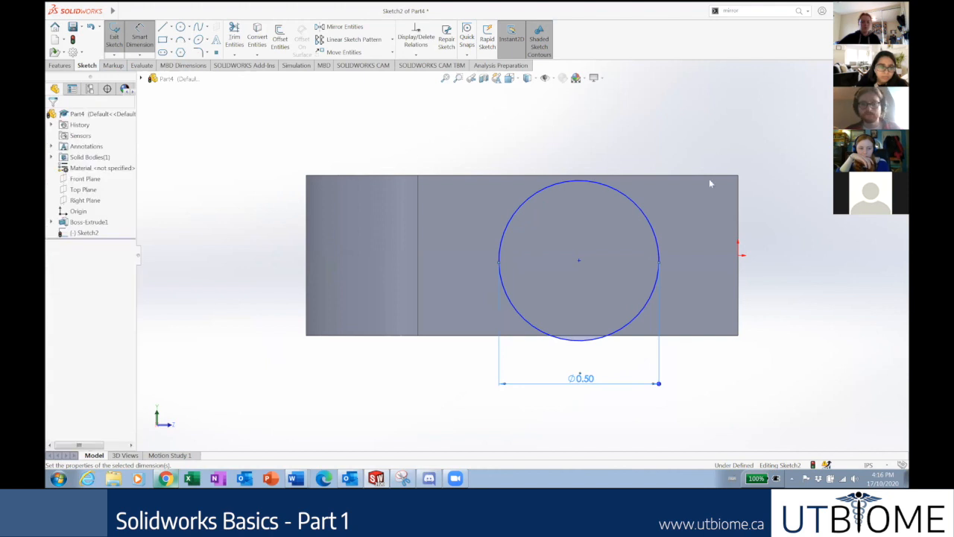
pyautogui.press('Escape')
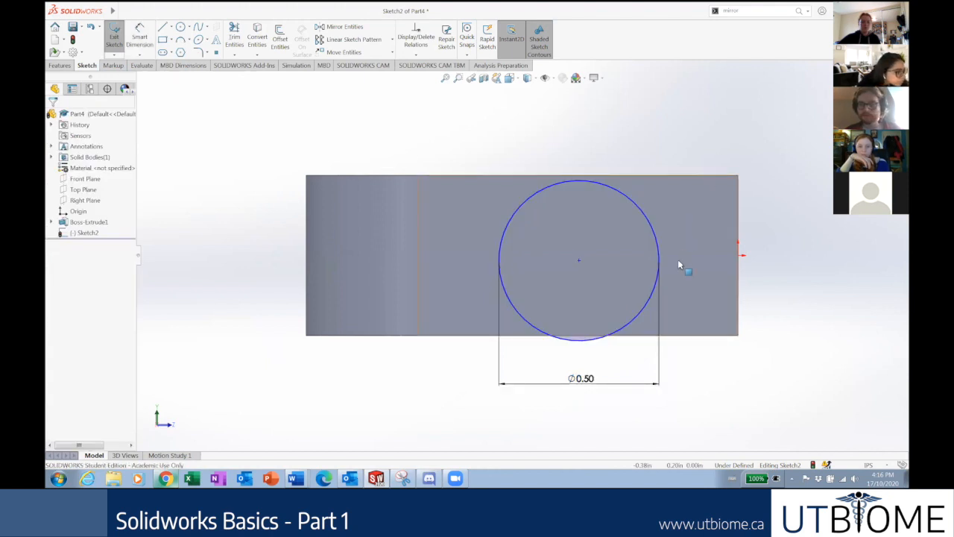
pyautogui.click(621, 194)
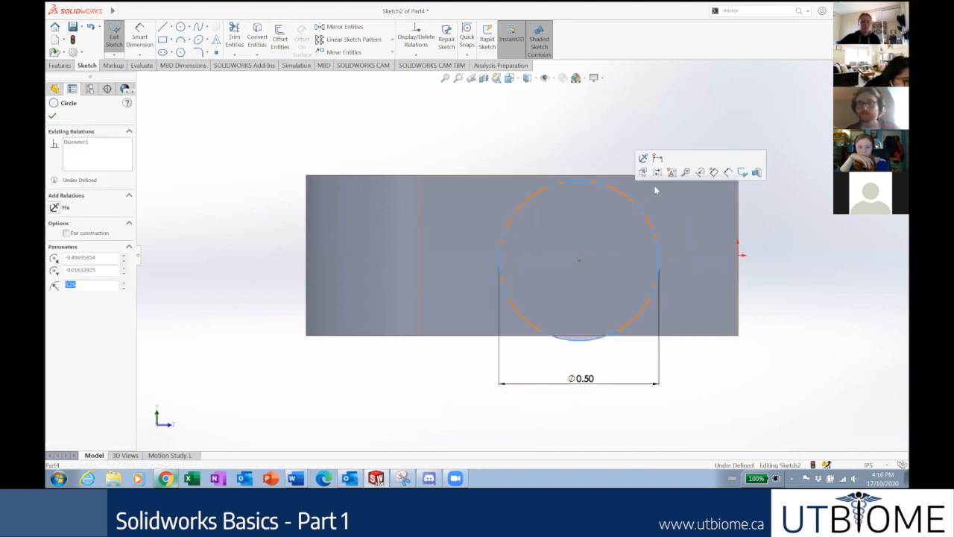
# Make the circle tangent to the arm's right edge and bottom edge.
pyautogui.keyDown('ctrl'); pyautogui.click(740, 211); pyautogui.keyUp('ctrl')
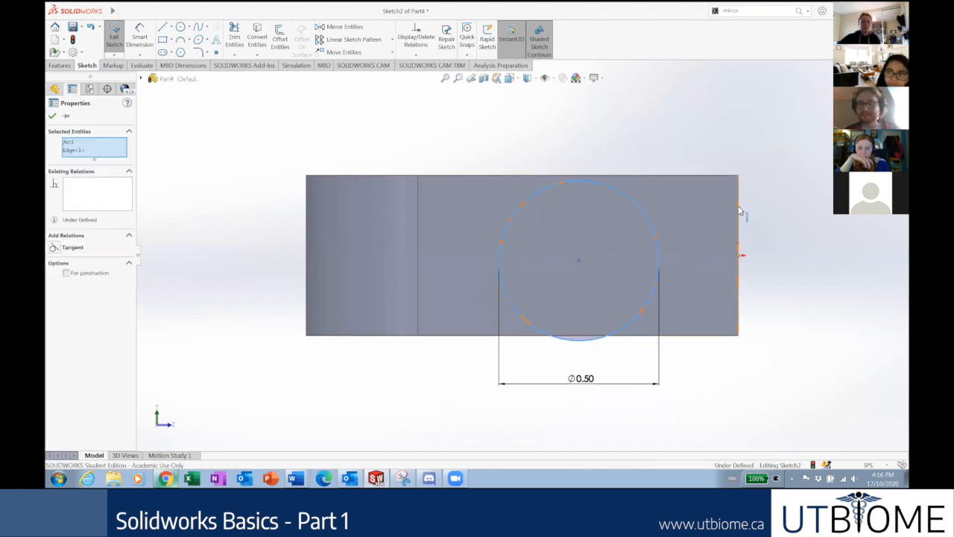
pyautogui.click(53, 247)
pyautogui.click(376, 381)
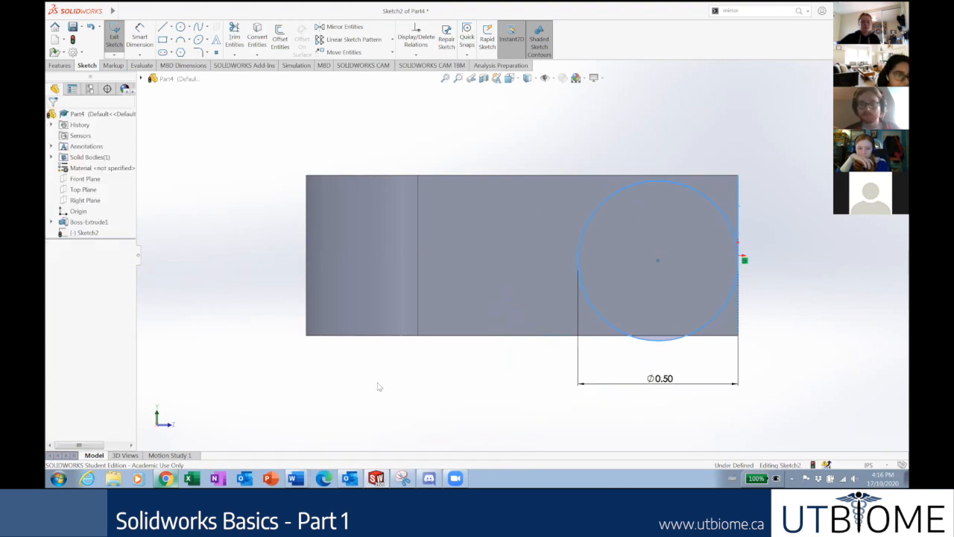
pyautogui.click(701, 338)
pyautogui.keyDown('ctrl'); pyautogui.click(710, 336); pyautogui.keyUp('ctrl')
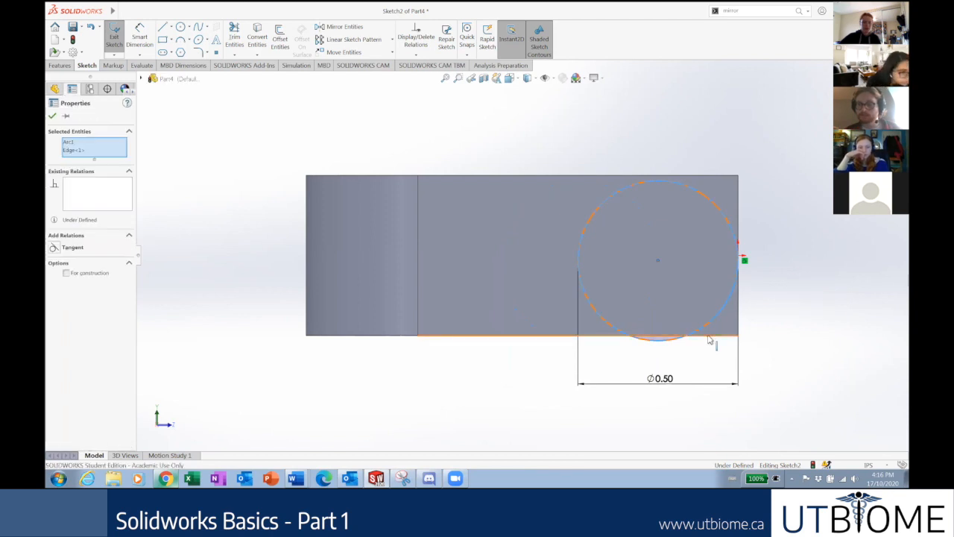
pyautogui.click(53, 247)
pyautogui.click(211, 320)
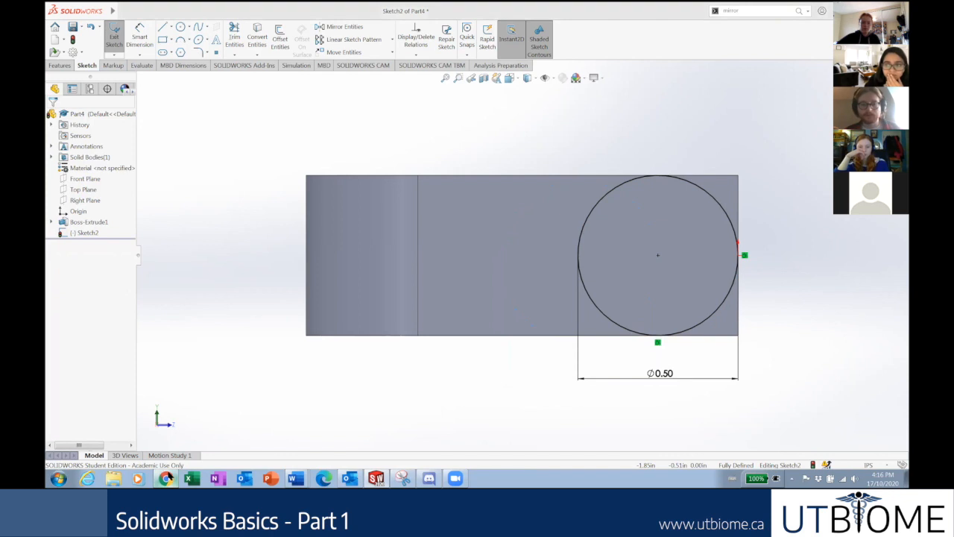
# Try dimensioning from the circle's centre to the top edge, then cancel it.
pyautogui.click(166, 477)
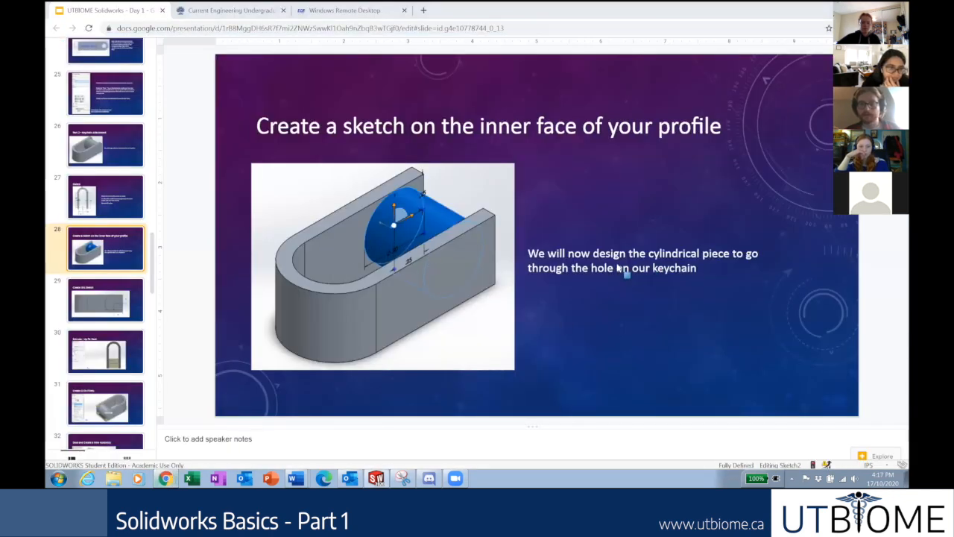
pyautogui.hotkey('alt', 'Tab')
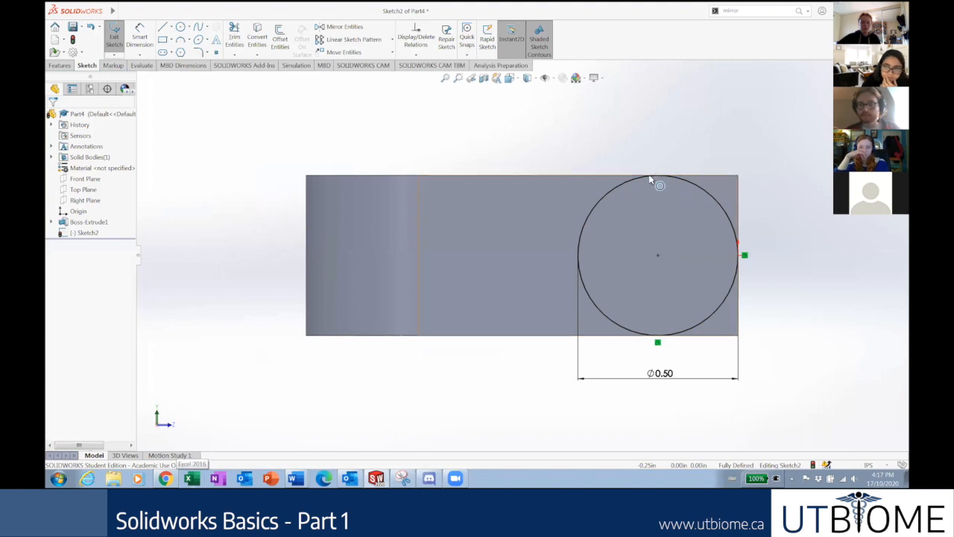
pyautogui.click(139, 38)
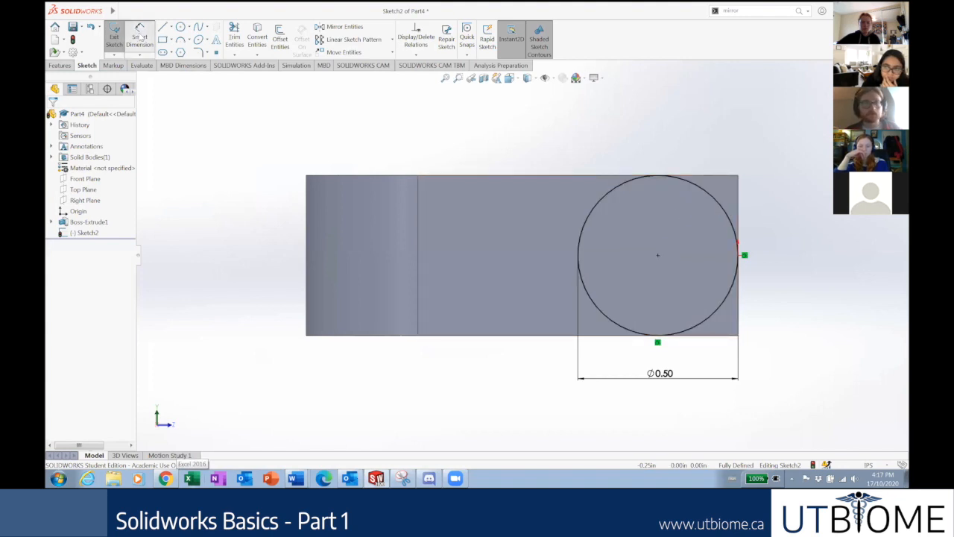
pyautogui.click(657, 255)
pyautogui.click(687, 175)
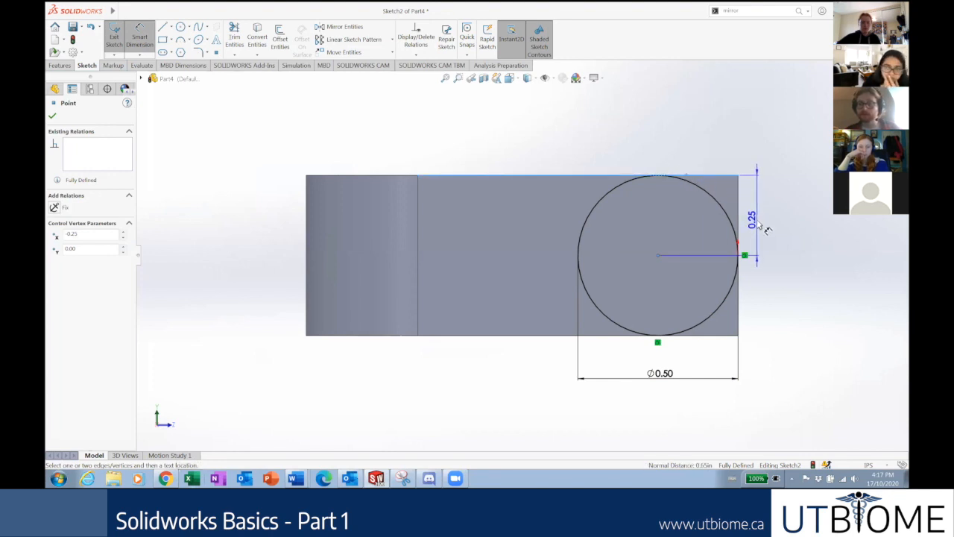
pyautogui.press('Escape')
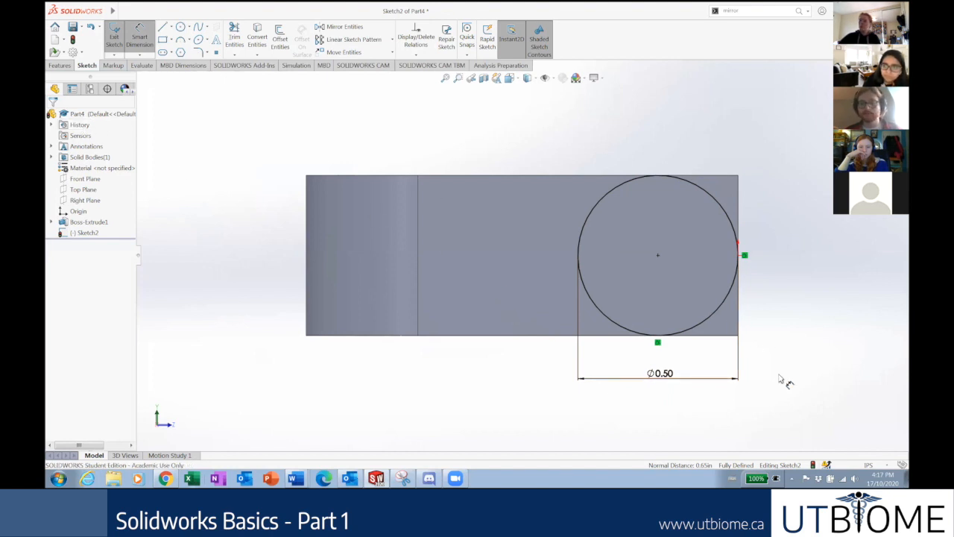
# Delete the Ø0.50 dimension and make the circle tangent to the top edge instead.
pyautogui.click(703, 386)
pyautogui.press('Delete')
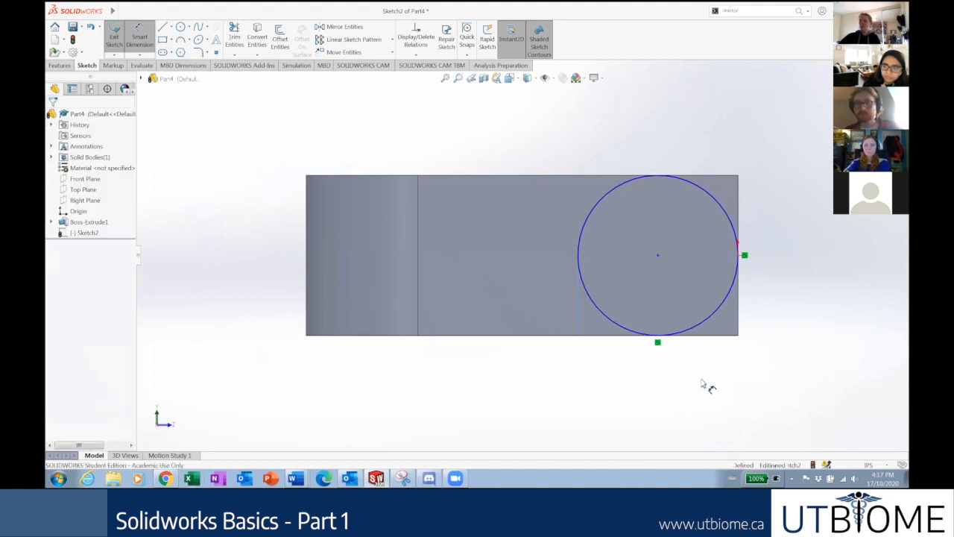
pyautogui.click(705, 195)
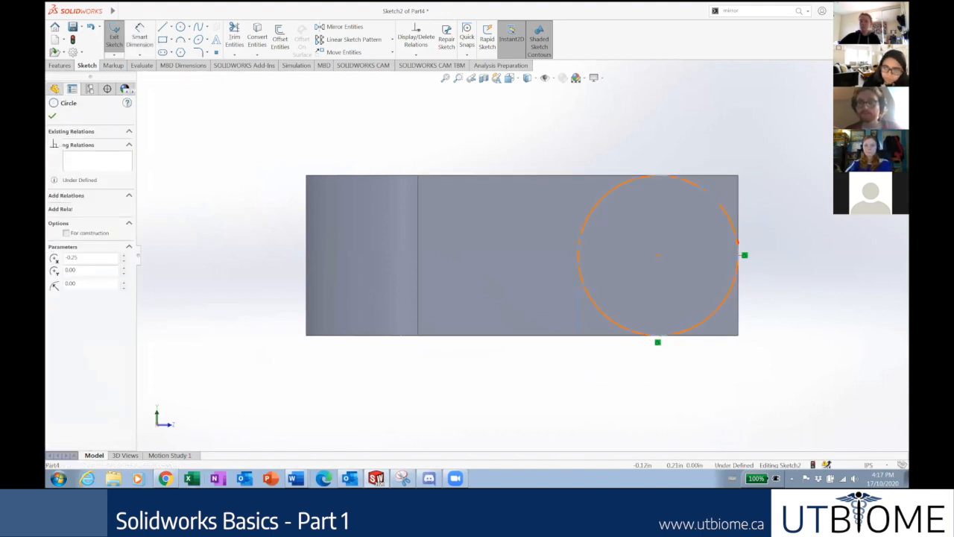
pyautogui.keyDown('ctrl'); pyautogui.click(706, 178); pyautogui.keyUp('ctrl')
pyautogui.click(54, 247)
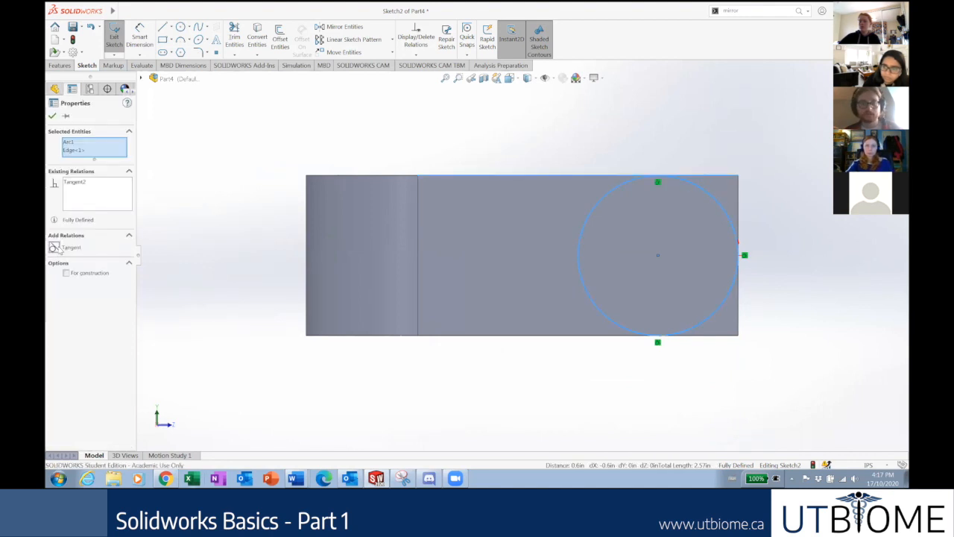
pyautogui.click(240, 241)
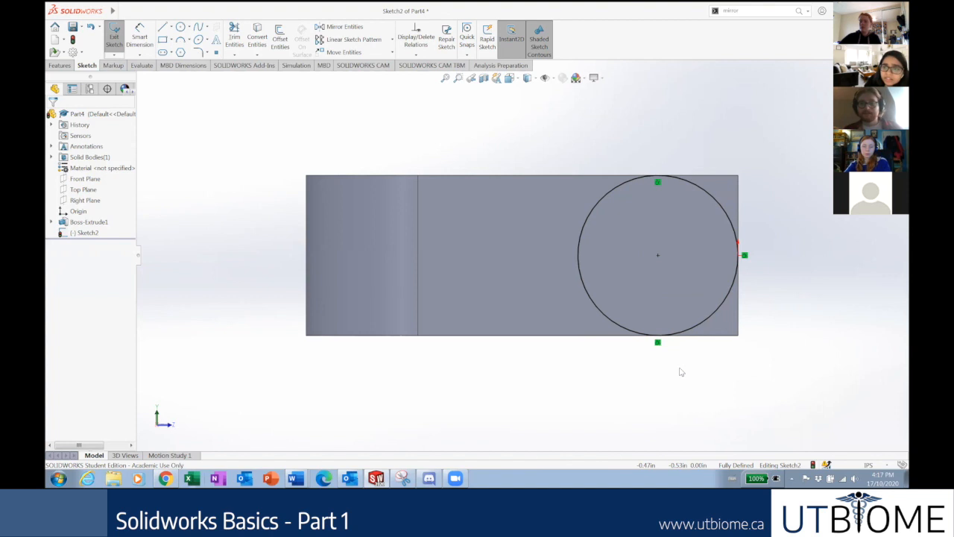
pyautogui.click(699, 329)
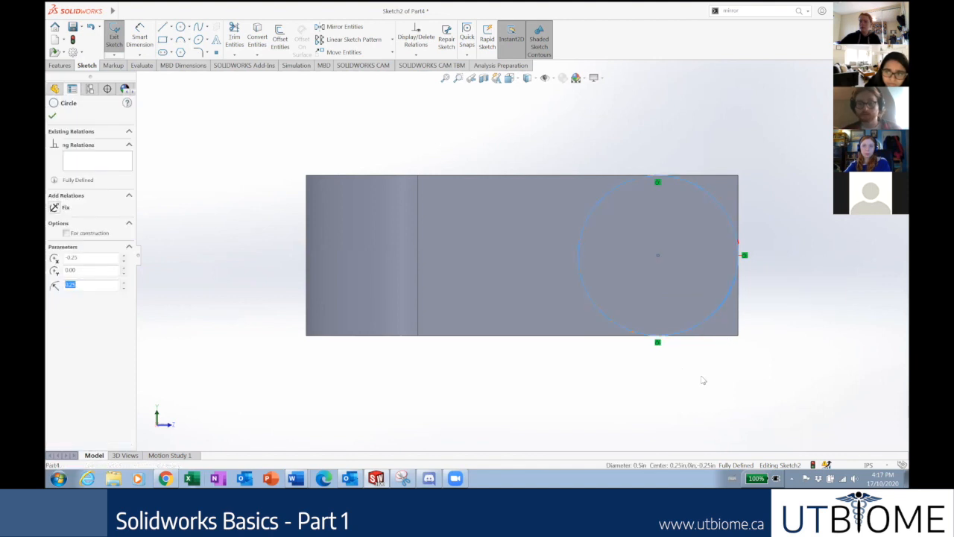
pyautogui.keyDown('ctrl'); pyautogui.click(697, 335); pyautogui.keyUp('ctrl')
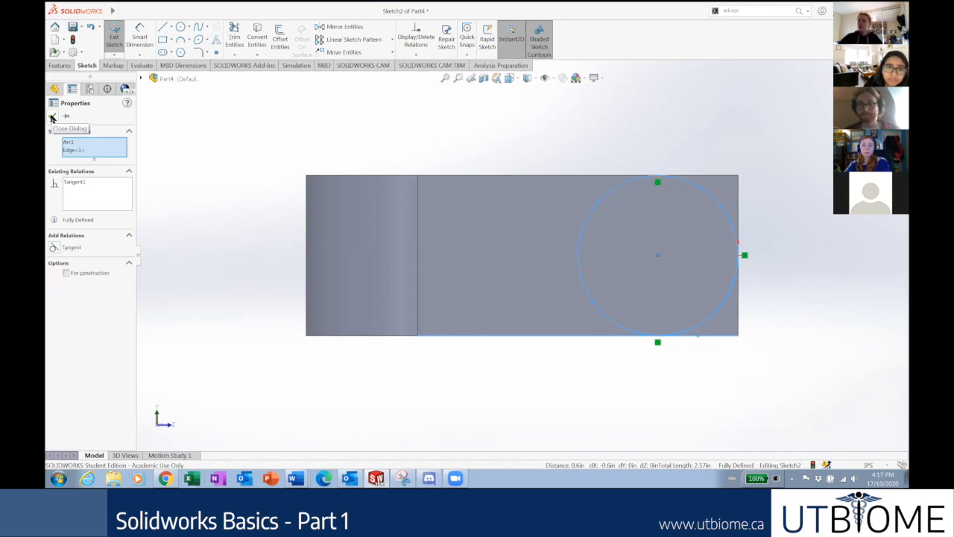
pyautogui.click(52, 118)
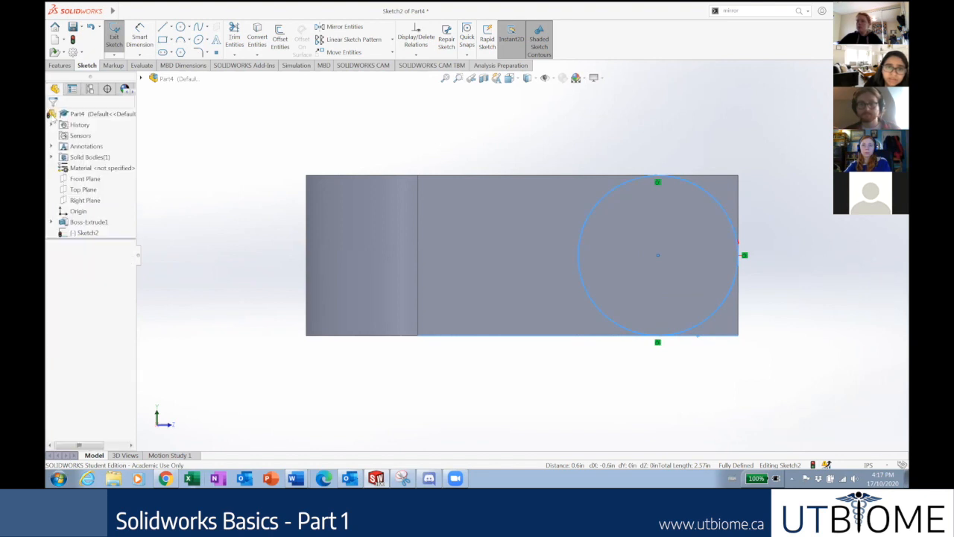
pyautogui.rightClick(68, 234)
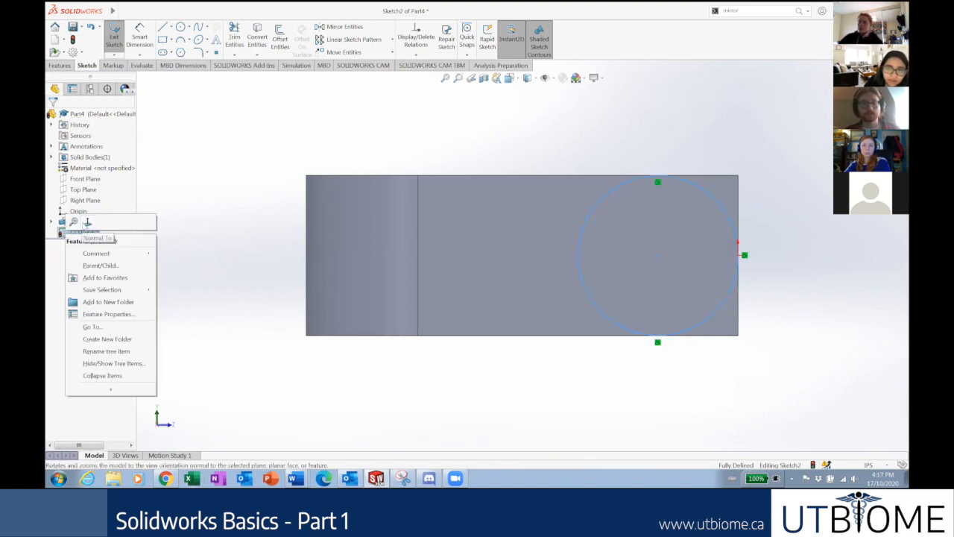
pyautogui.click(226, 220)
pyautogui.moveTo(291, 223); pyautogui.dragTo(253, 290, button='middle')
pyautogui.rightClick(78, 233)
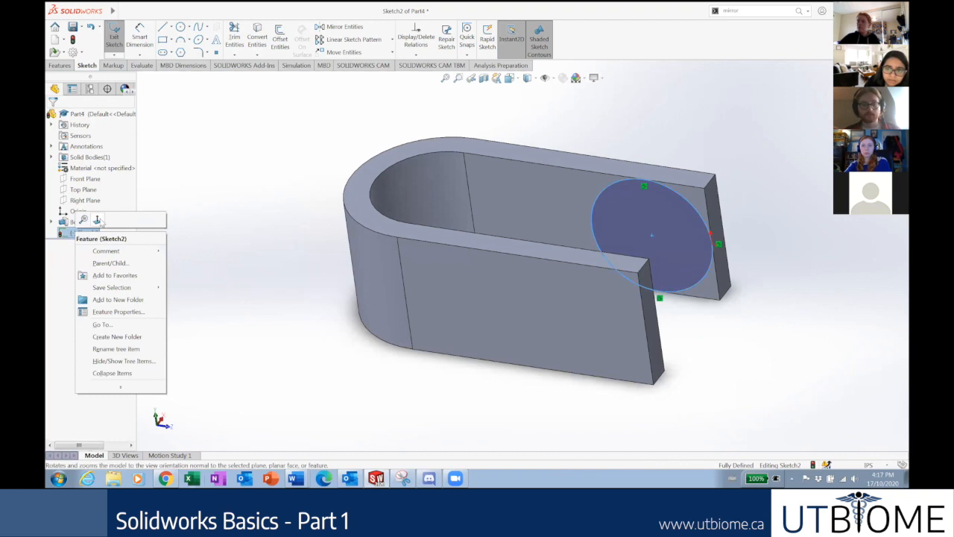
pyautogui.click(97, 220)
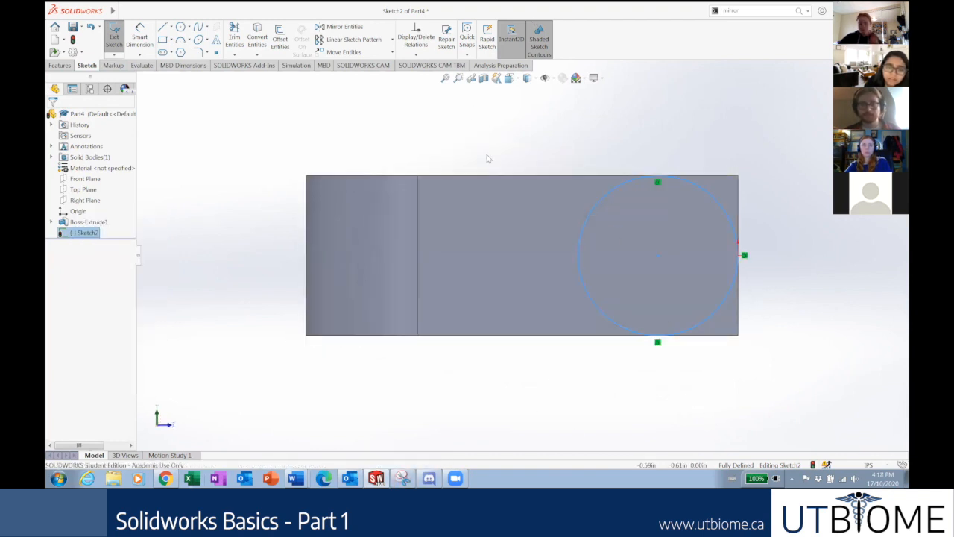
pyautogui.click(713, 358)
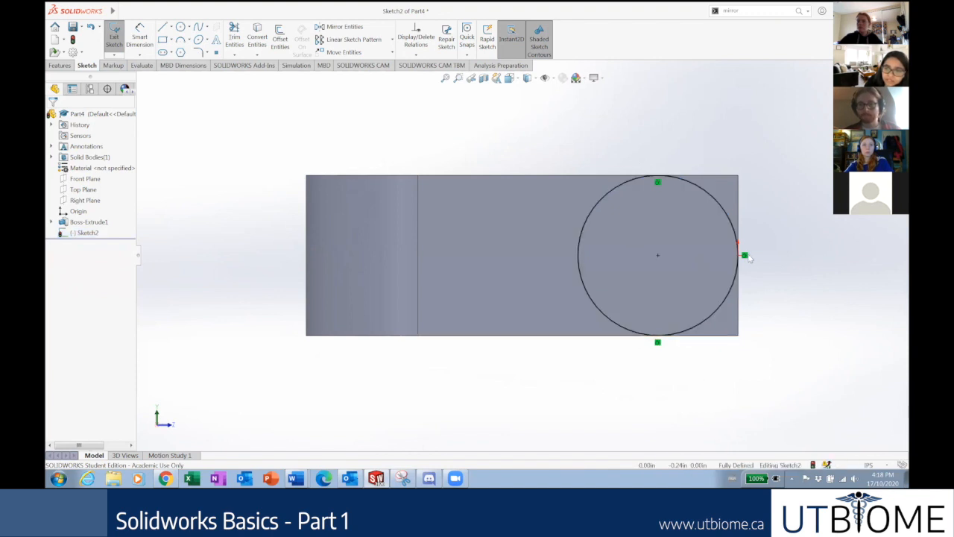
pyautogui.scroll(-1, 749, 262)
pyautogui.scroll(-2, 741, 269)
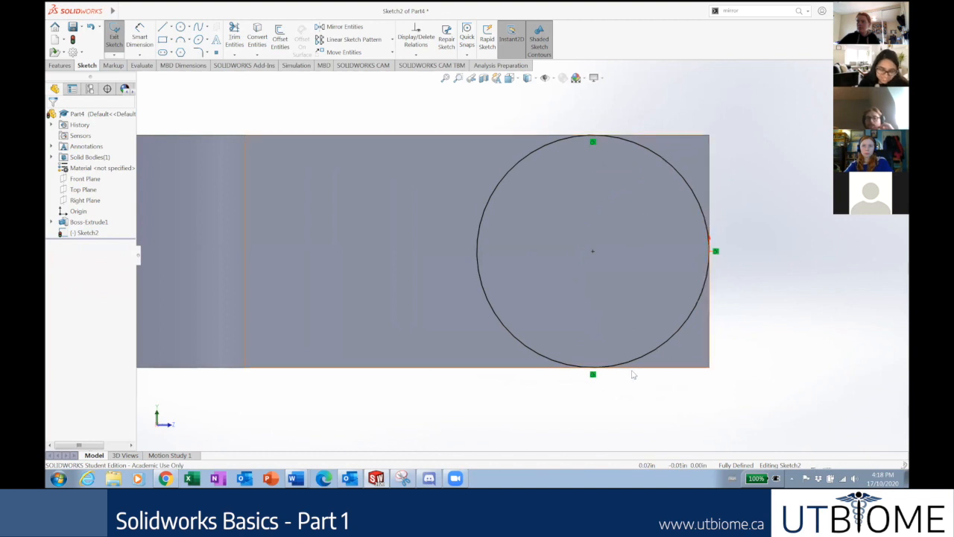
pyautogui.scroll(3, 671, 254)
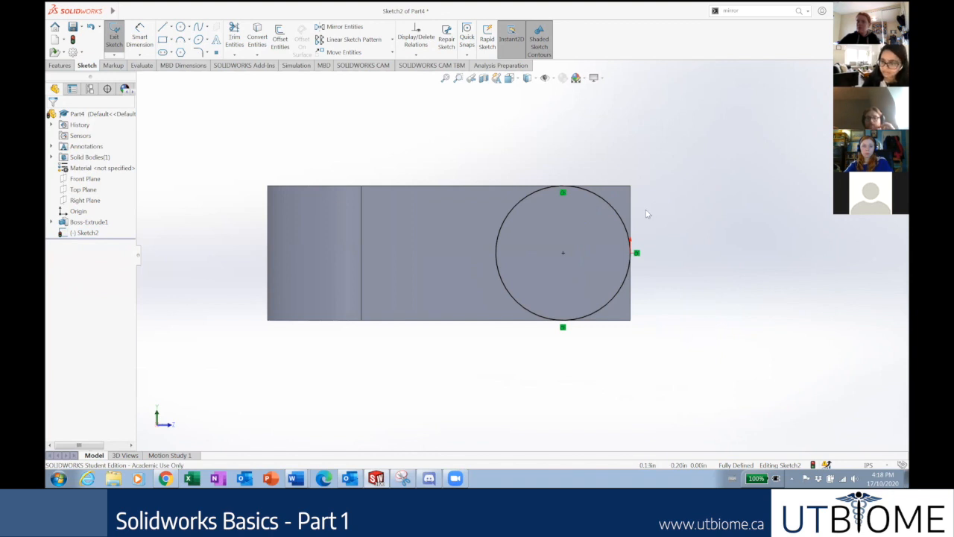
pyautogui.scroll(-3, 663, 241)
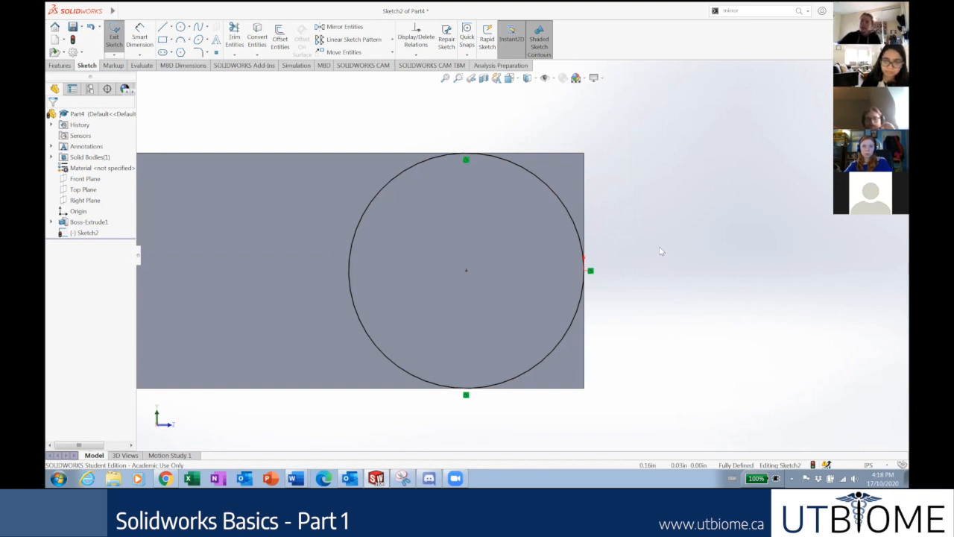
pyautogui.moveTo(633, 175); pyautogui.dragTo(606, 226, button='middle')
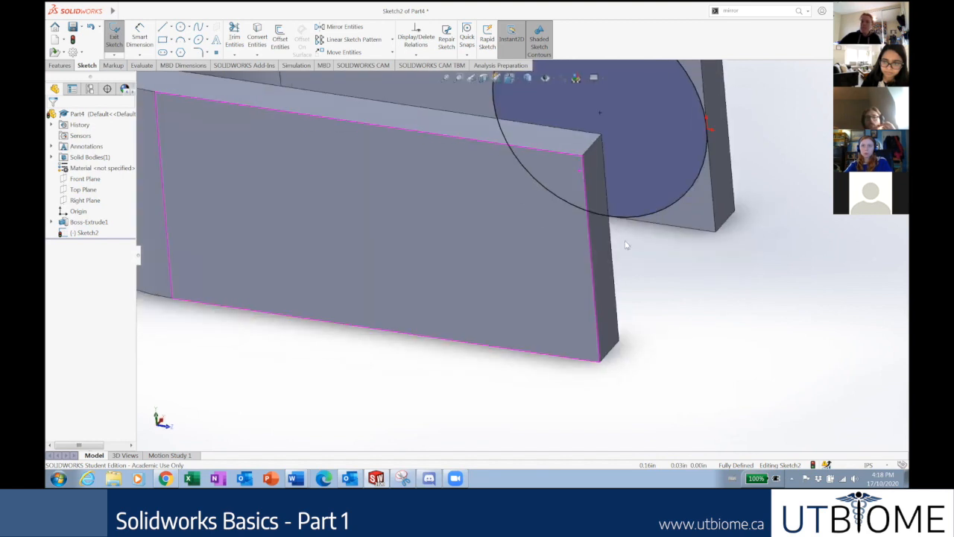
# Exit the sketch and delete Sketch2 with its tangent circle.
pyautogui.scroll(5, 639, 216)
pyautogui.click(874, 92)
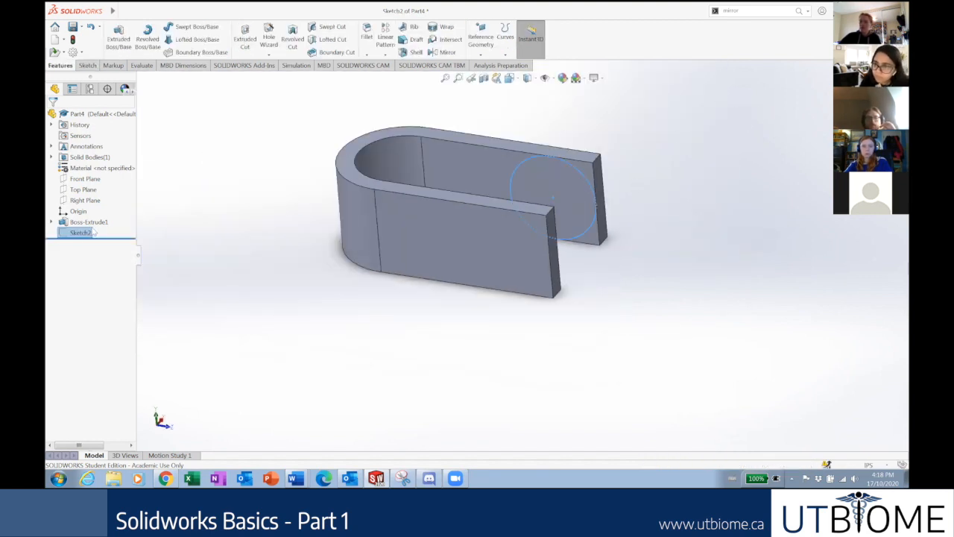
pyautogui.press('Delete')
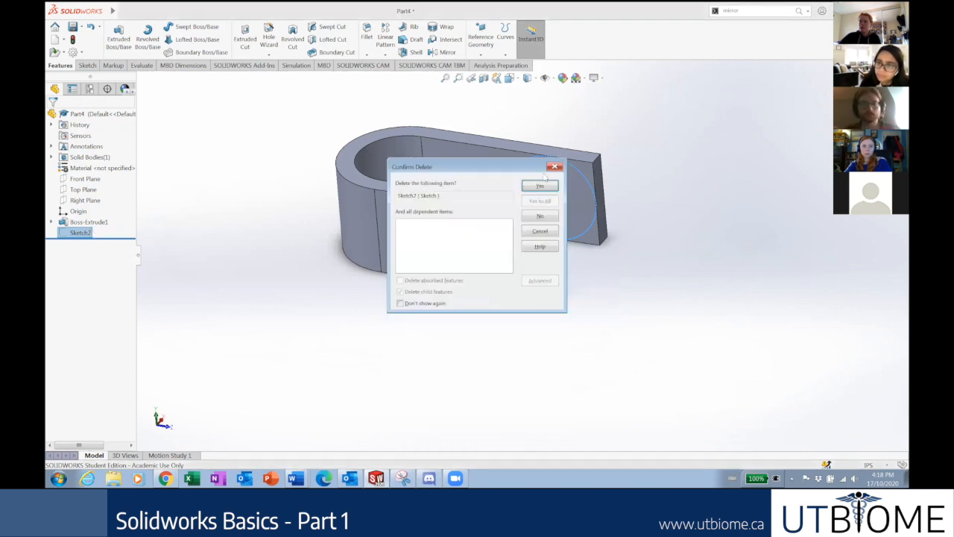
pyautogui.click(537, 184)
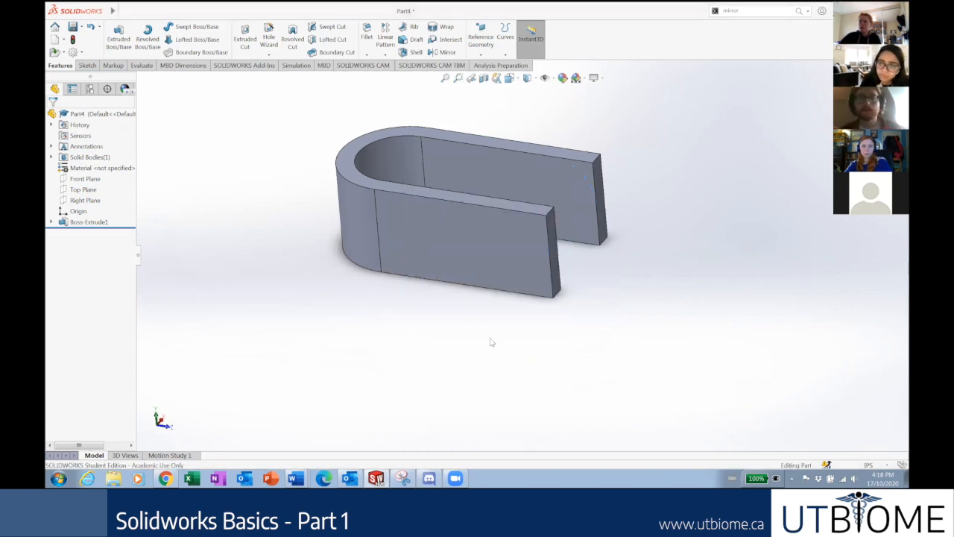
# Select the Right Plane in the FeatureManager tree.
pyautogui.click(572, 192)
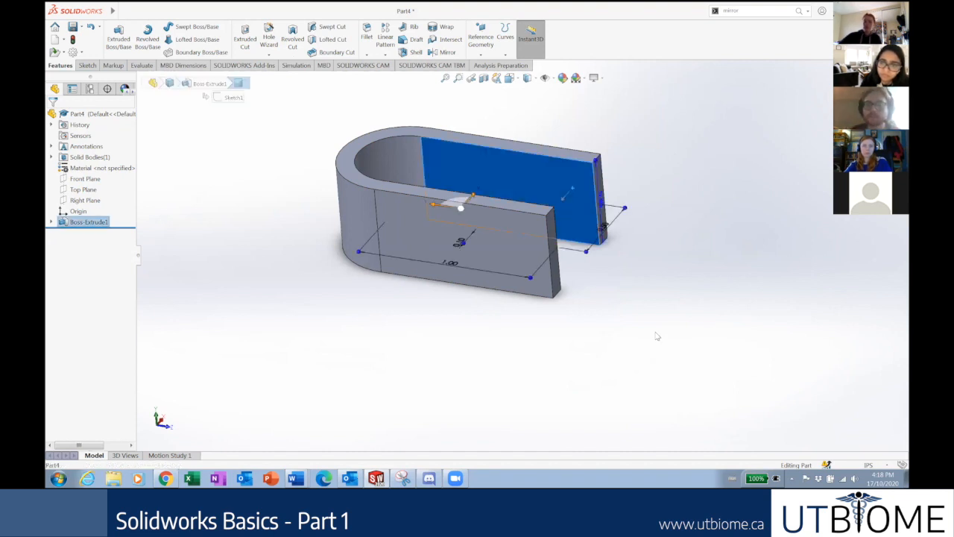
pyautogui.click(634, 319)
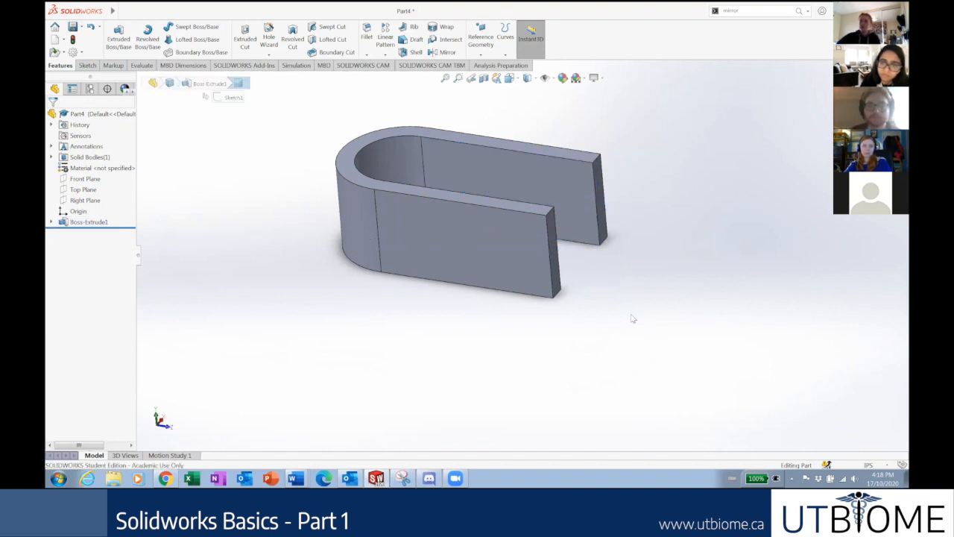
pyautogui.click(85, 200)
# Start Sketch3 on the Right Plane and view it normal to the plane.
pyautogui.moveTo(638, 148); pyautogui.dragTo(609, 223, button='middle')
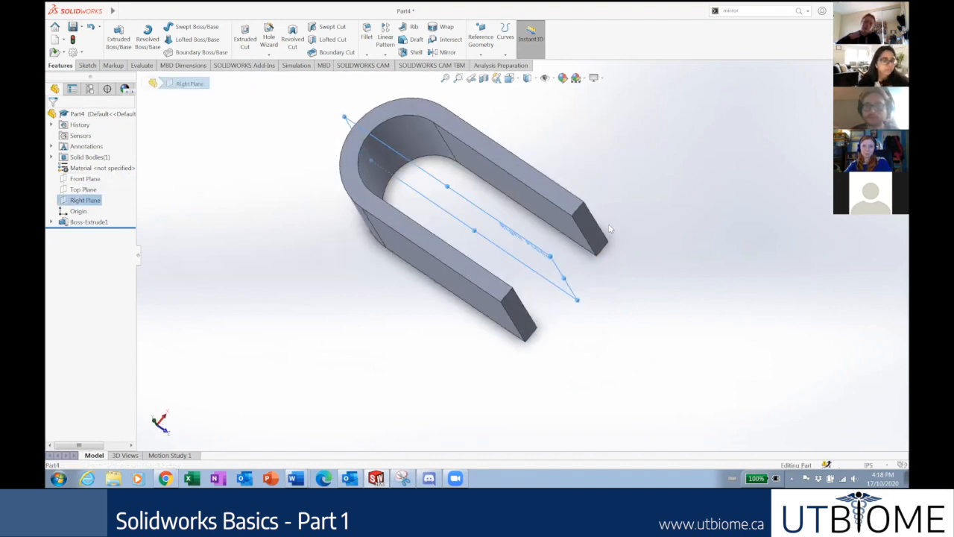
pyautogui.rightClick(85, 201)
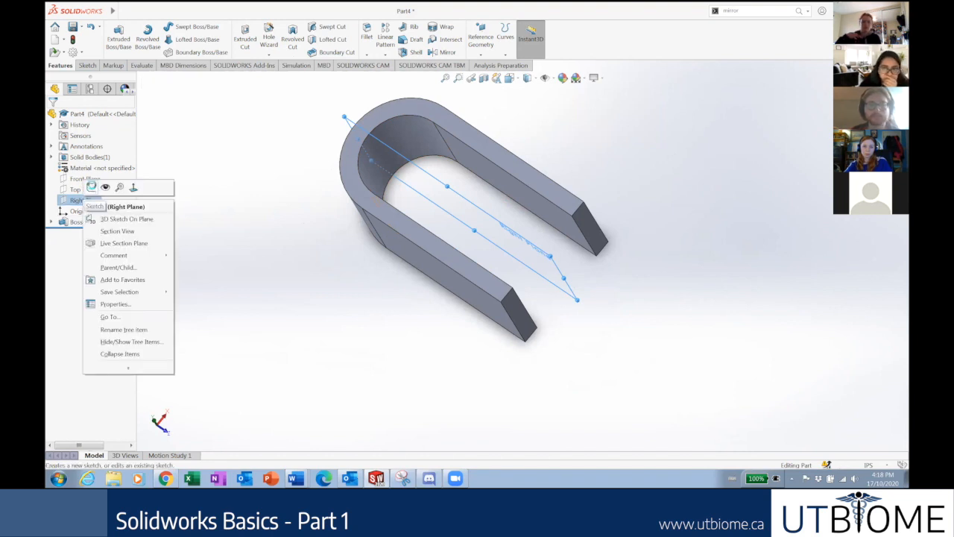
pyautogui.click(91, 187)
pyautogui.rightClick(82, 233)
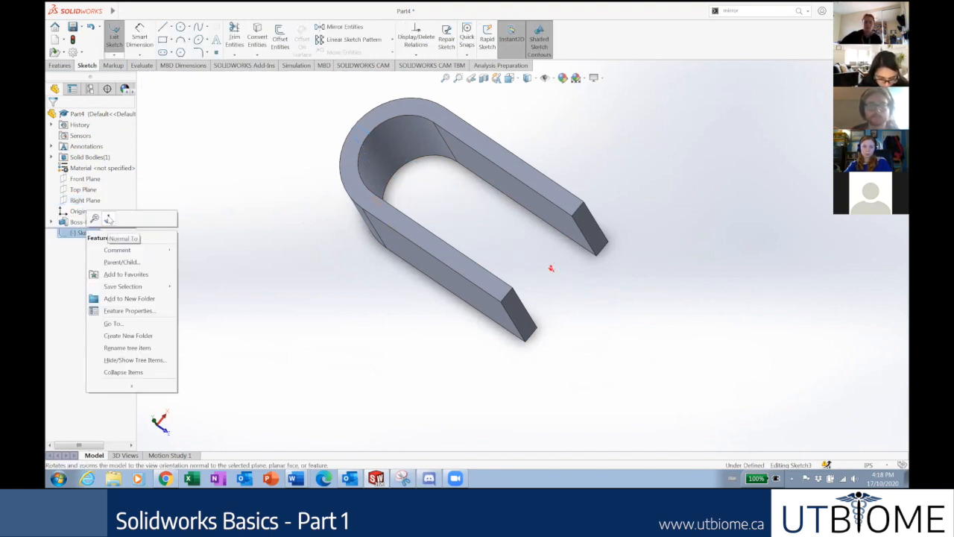
pyautogui.click(108, 219)
# Draw a roughly 0.39 in circle on the part's side view.
pyautogui.click(180, 27)
pyautogui.click(414, 256)
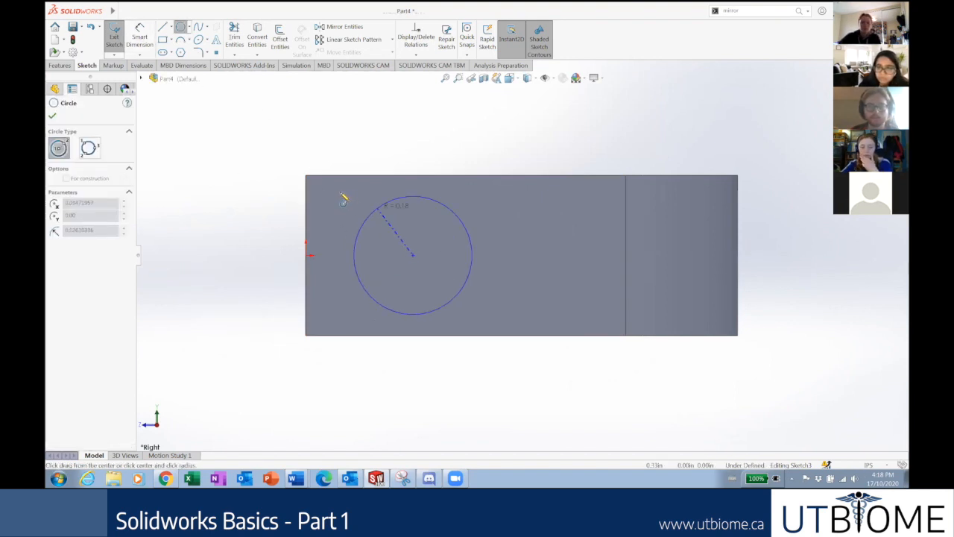
pyautogui.click(457, 211)
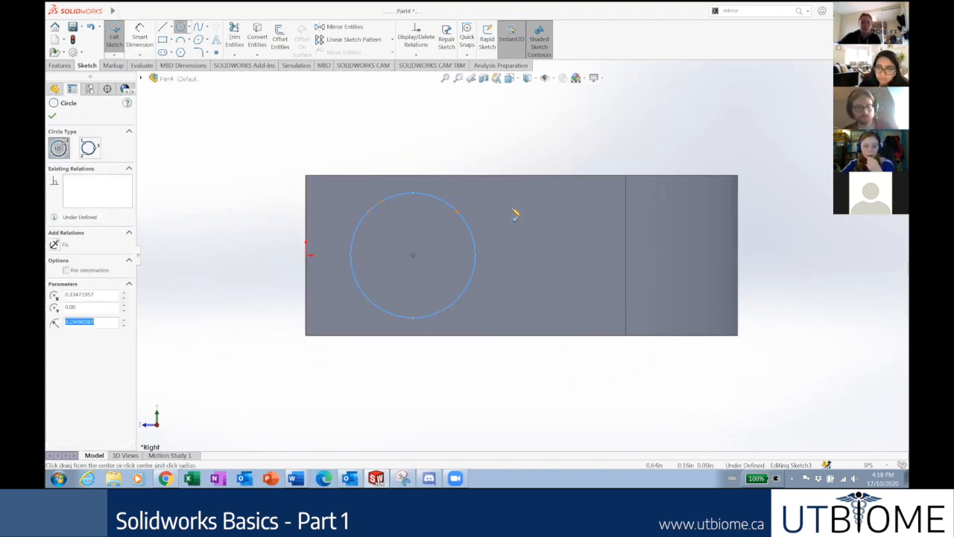
pyautogui.press('Escape')
pyautogui.click(410, 192)
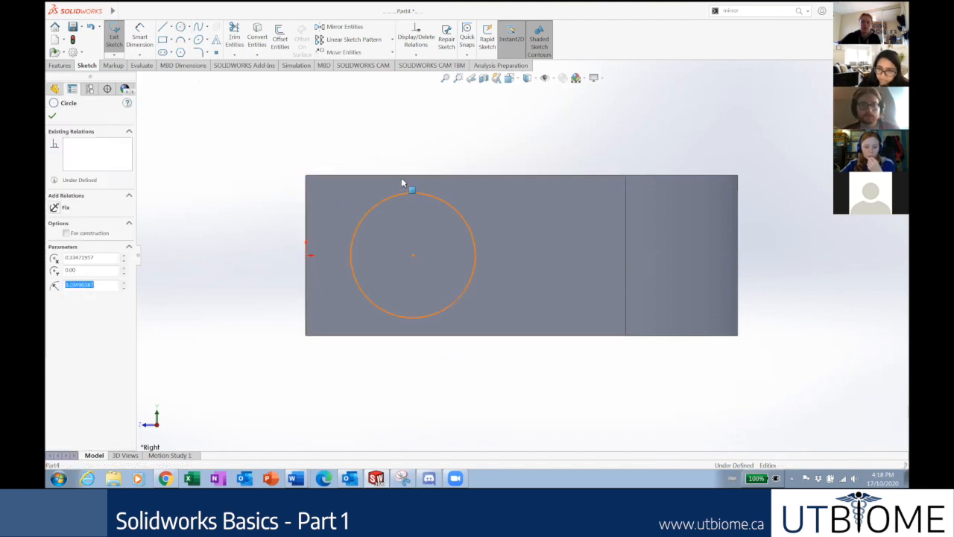
pyautogui.press('Escape')
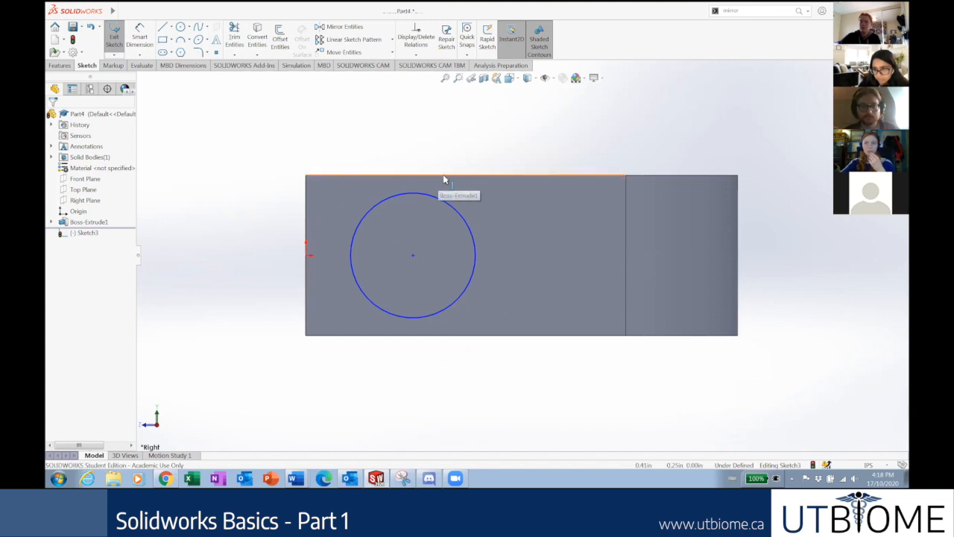
pyautogui.click(431, 195)
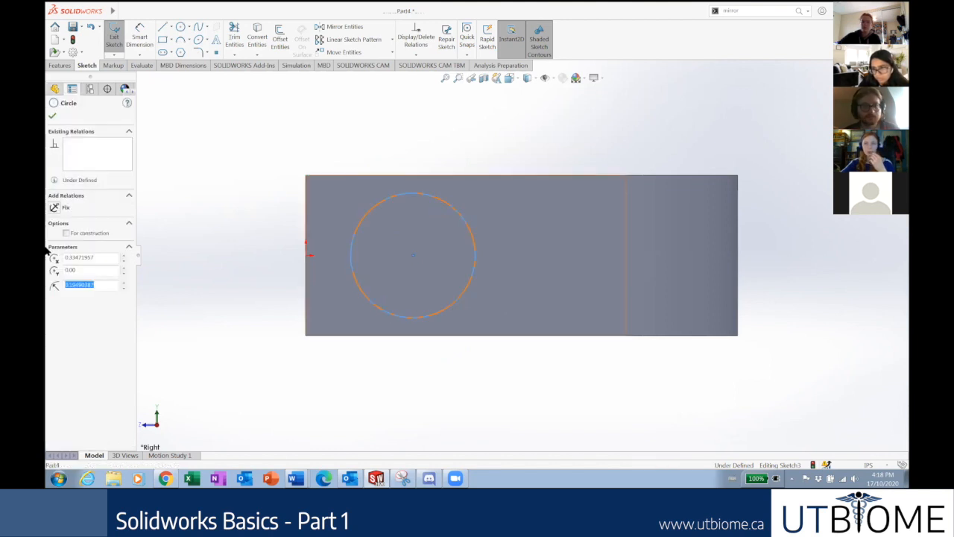
pyautogui.click(234, 282)
# Drag the circle toward the part's left end and exit the sketch.
pyautogui.scroll(-1, 419, 151)
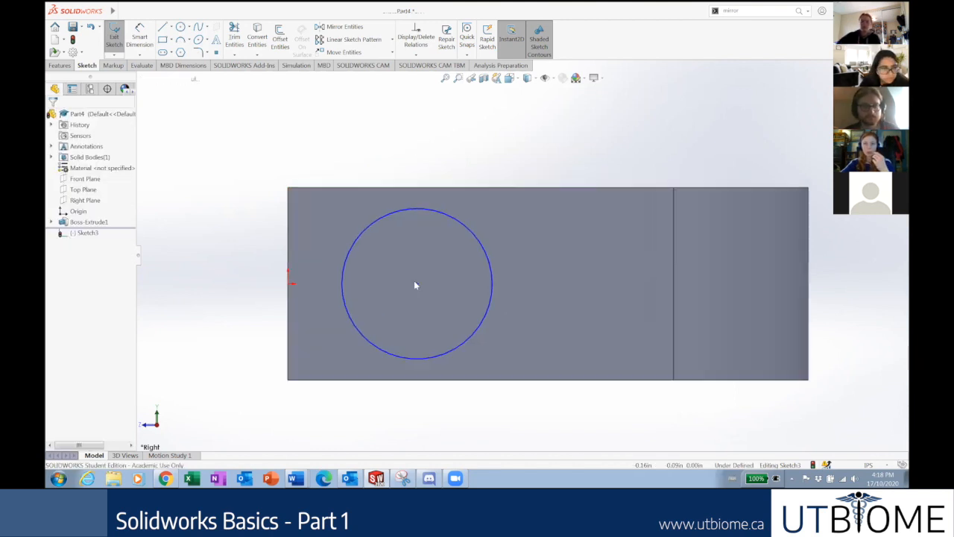
pyautogui.moveTo(417, 285); pyautogui.dragTo(378, 279)
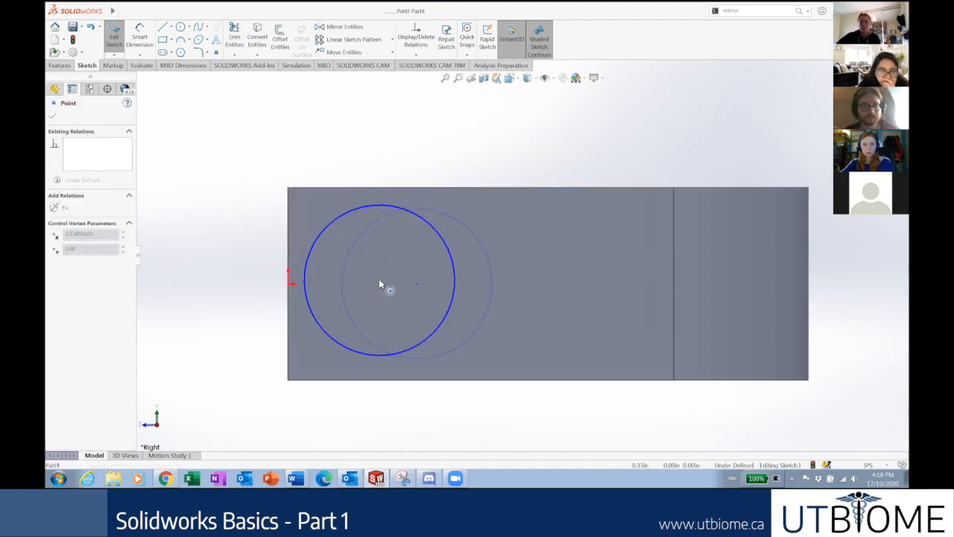
pyautogui.click(257, 176)
pyautogui.click(308, 256)
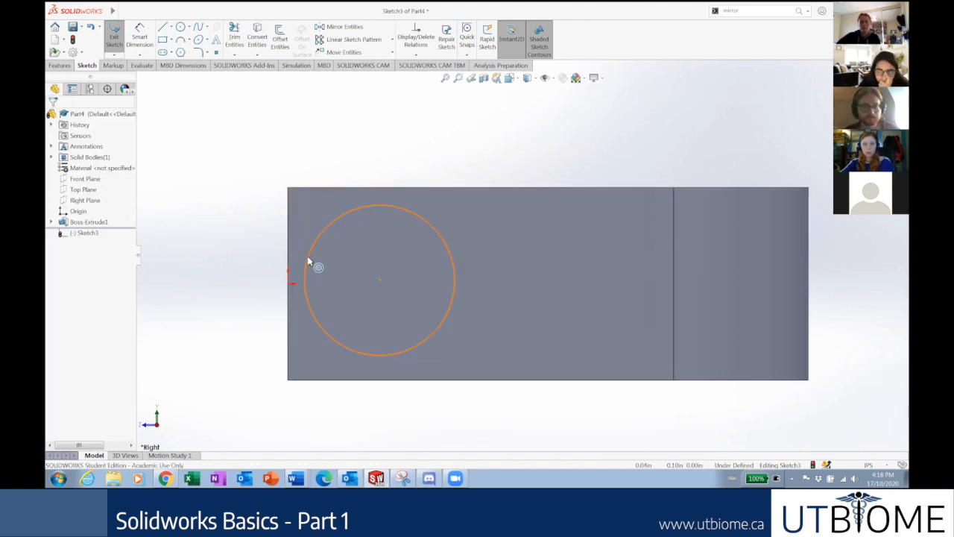
pyautogui.click(289, 250)
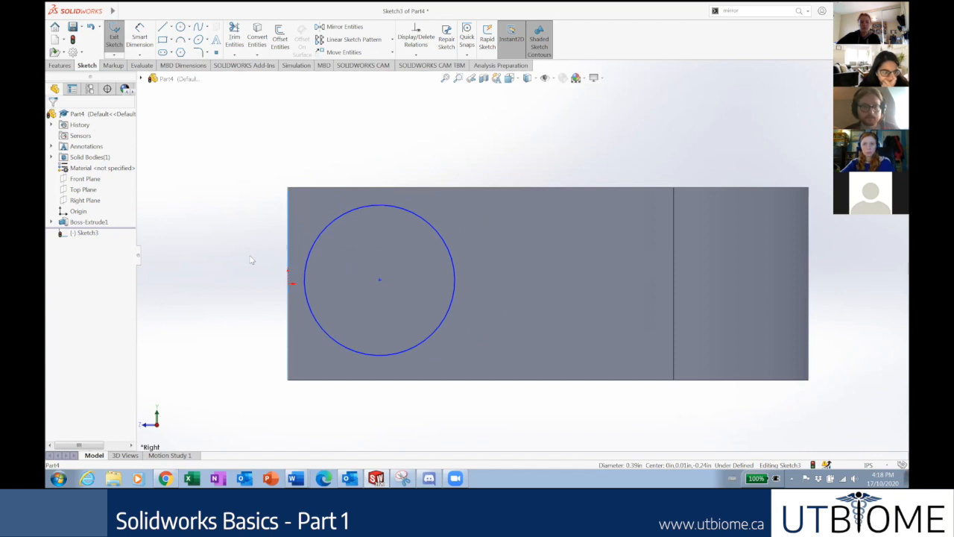
pyautogui.click(306, 263)
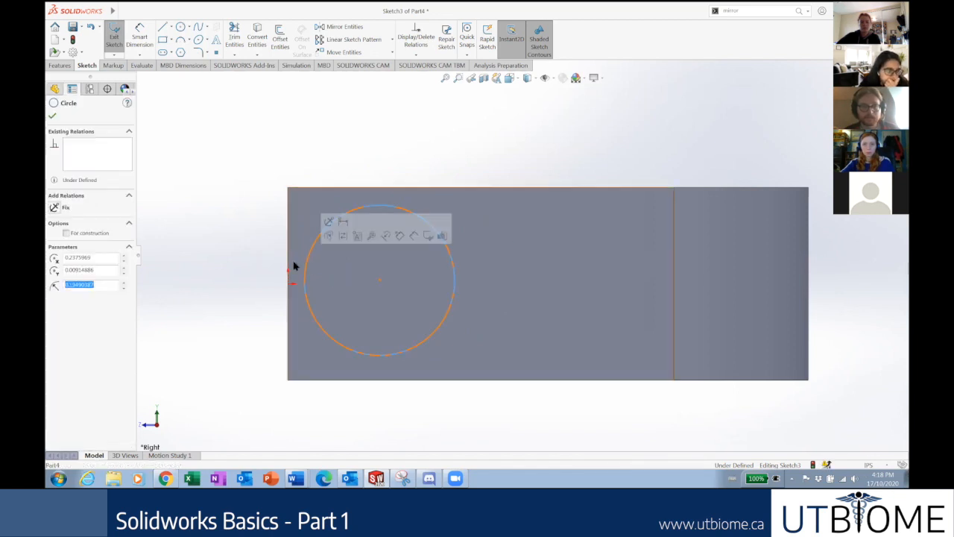
pyautogui.click(288, 343)
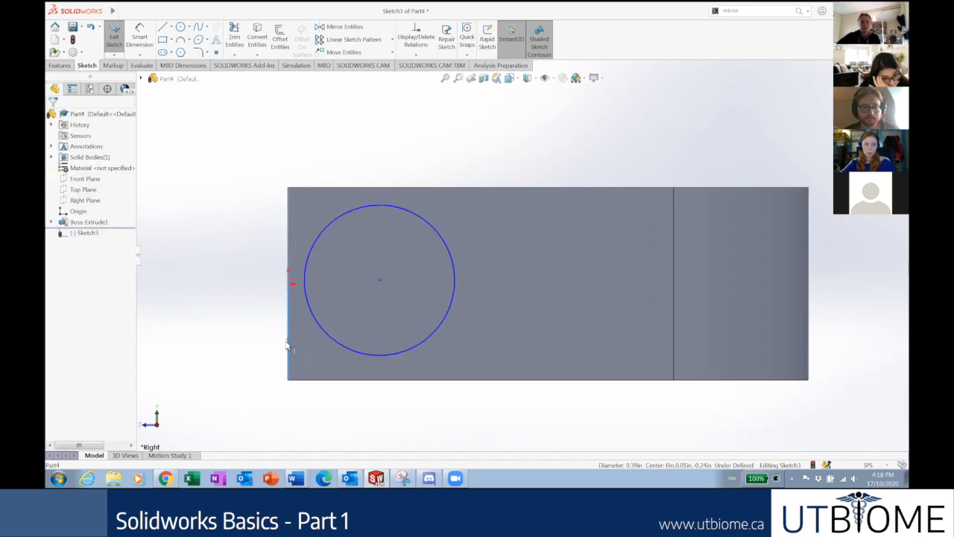
pyautogui.click(153, 333)
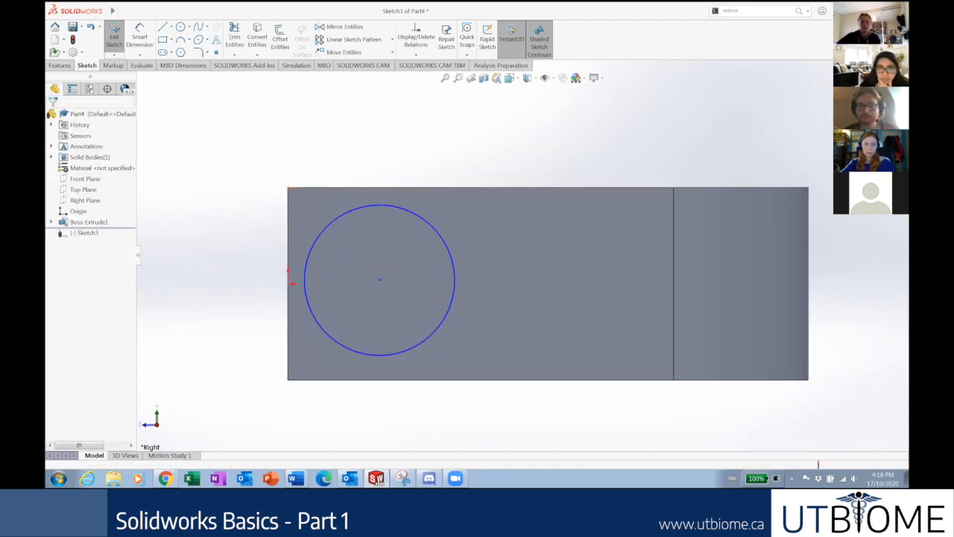
pyautogui.click(114, 36)
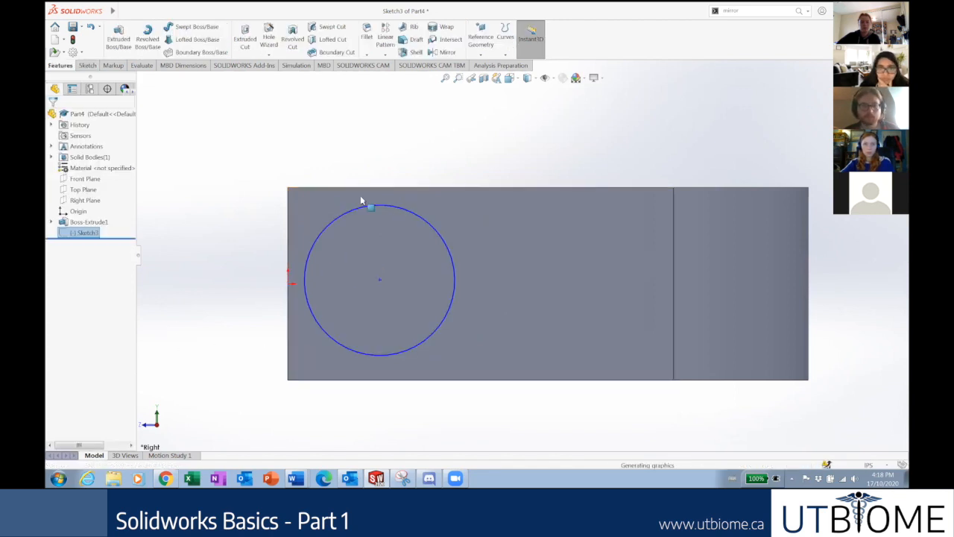
# Reopen Sketch3 for editing and check the circle's size.
pyautogui.rightClick(90, 235)
pyautogui.click(92, 222)
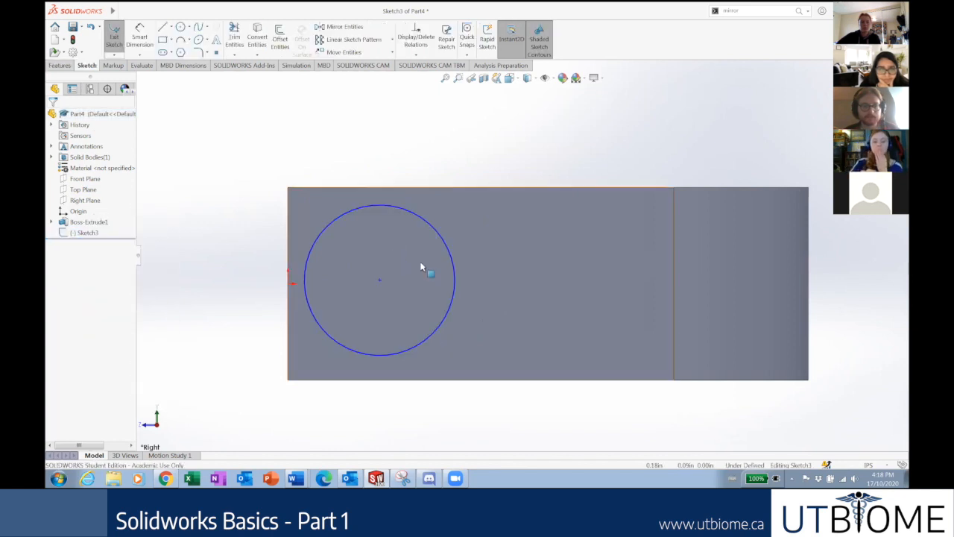
pyautogui.click(348, 348)
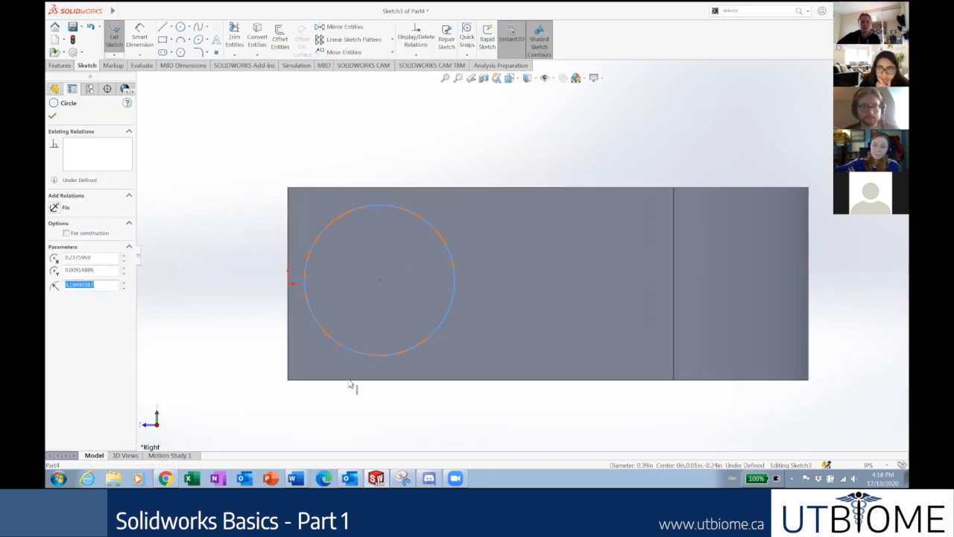
pyautogui.press('Escape')
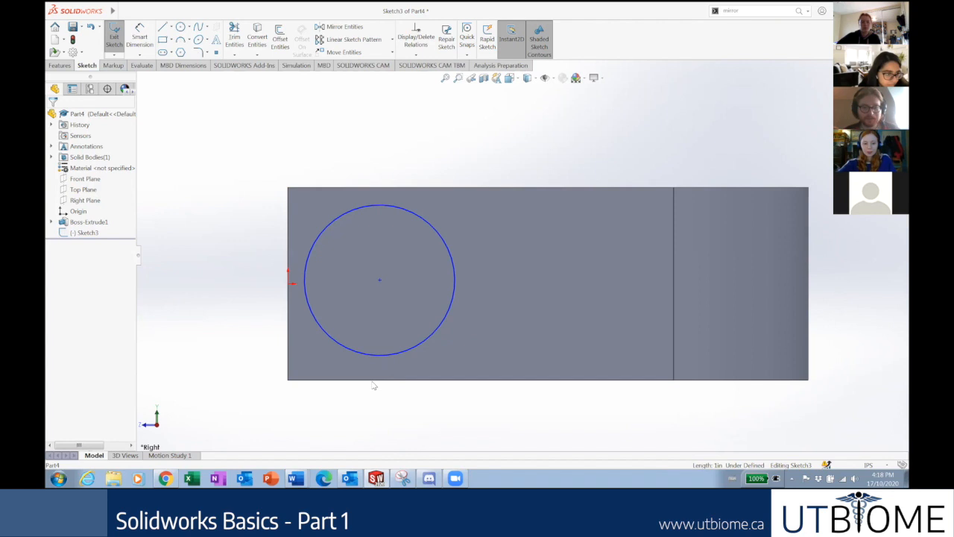
# Add Tangent relations between the circle and the part's bottom, left and top edges.
pyautogui.click(374, 379)
pyautogui.click(378, 395)
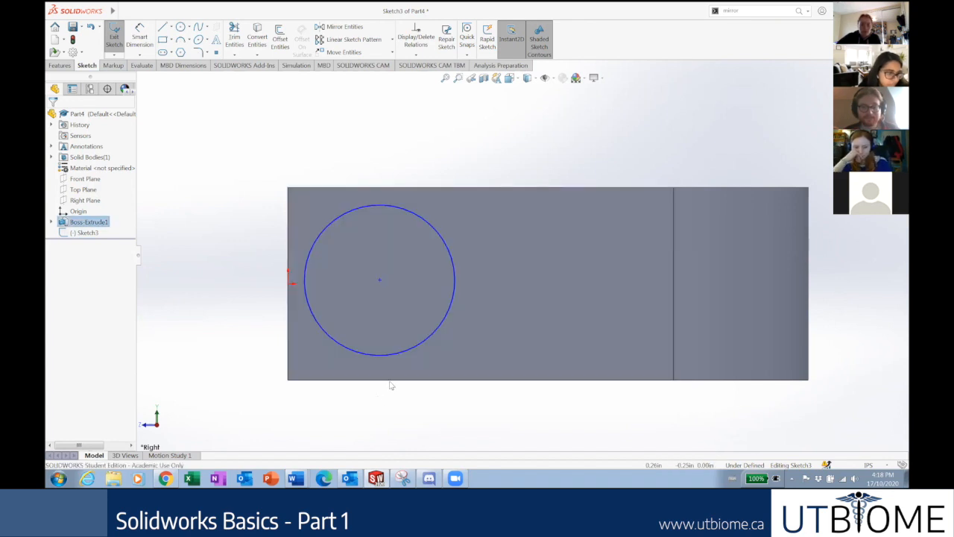
pyautogui.keyDown('ctrl'); pyautogui.click(383, 355); pyautogui.keyUp('ctrl')
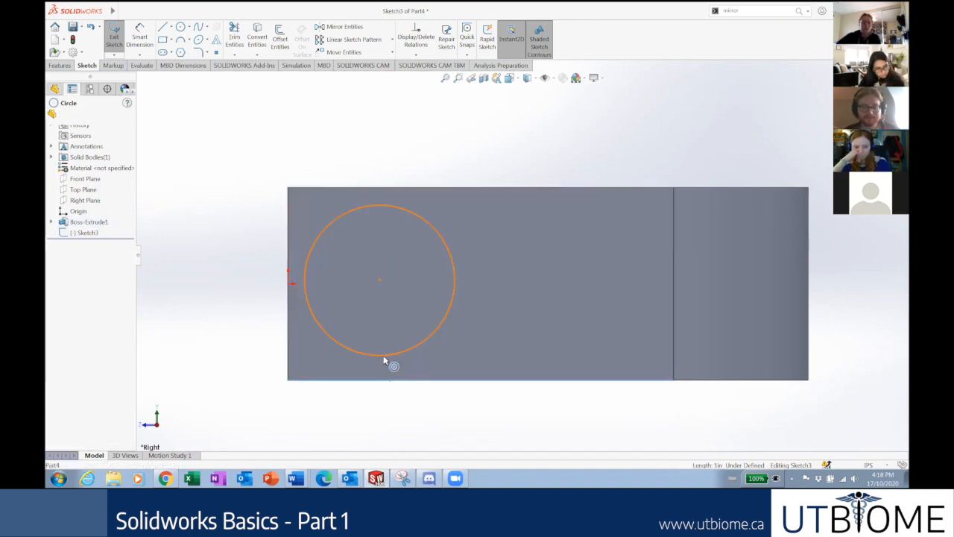
pyautogui.click(60, 250)
pyautogui.press('Escape')
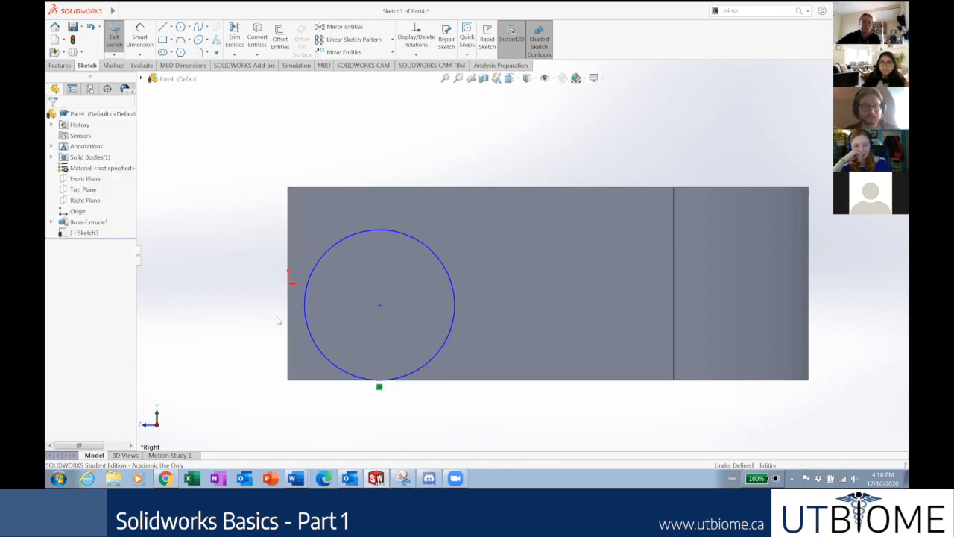
pyautogui.click(303, 313)
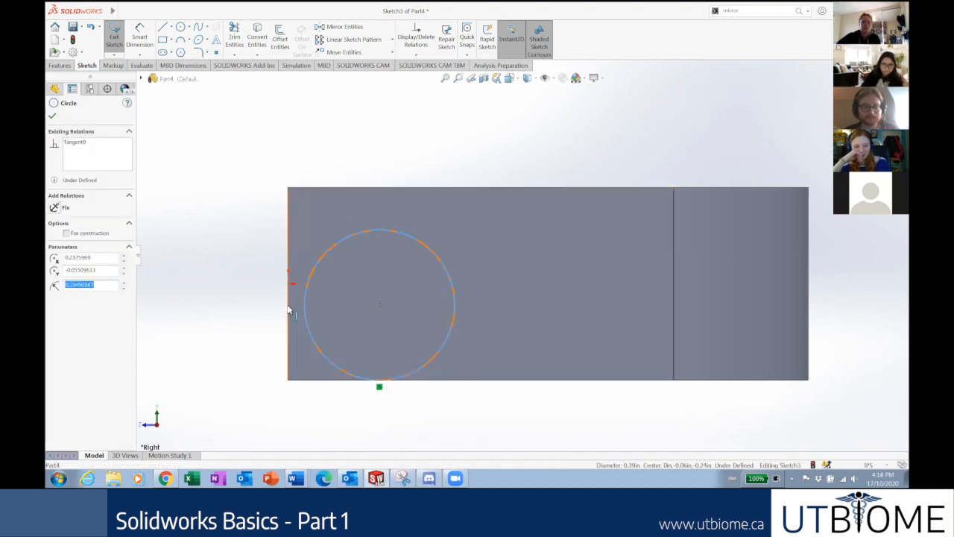
pyautogui.keyDown('ctrl'); pyautogui.click(288, 310); pyautogui.keyUp('ctrl')
pyautogui.click(73, 248)
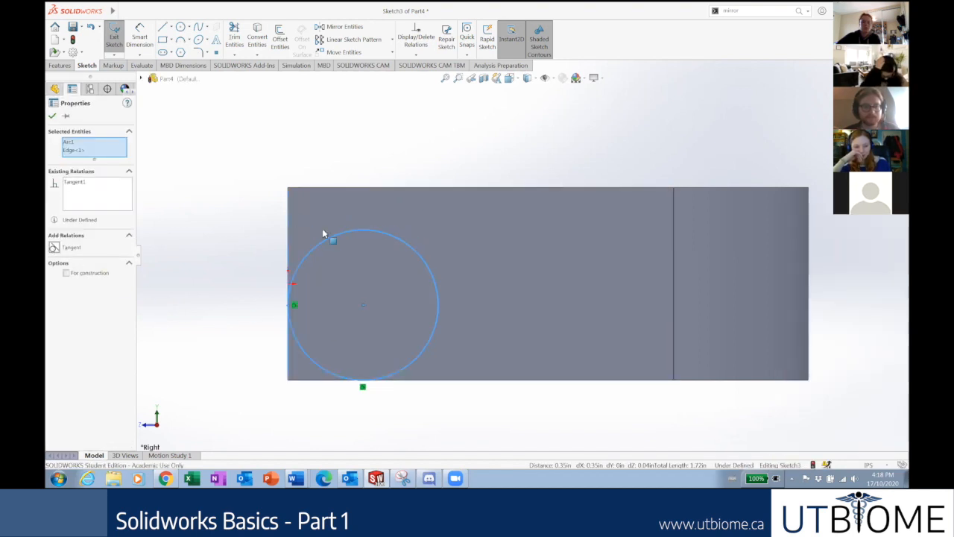
pyautogui.press('Escape')
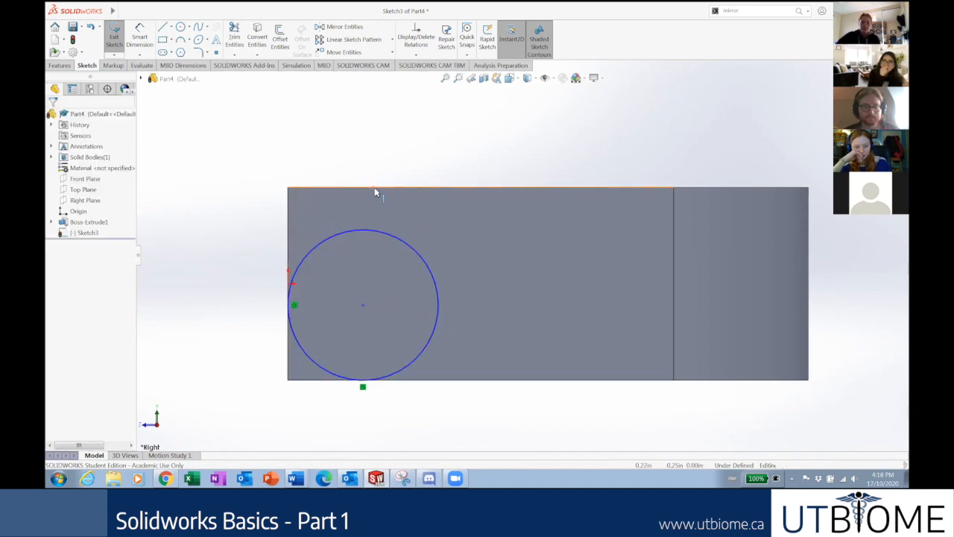
pyautogui.click(374, 188)
pyautogui.keyDown('ctrl'); pyautogui.click(370, 228); pyautogui.keyUp('ctrl')
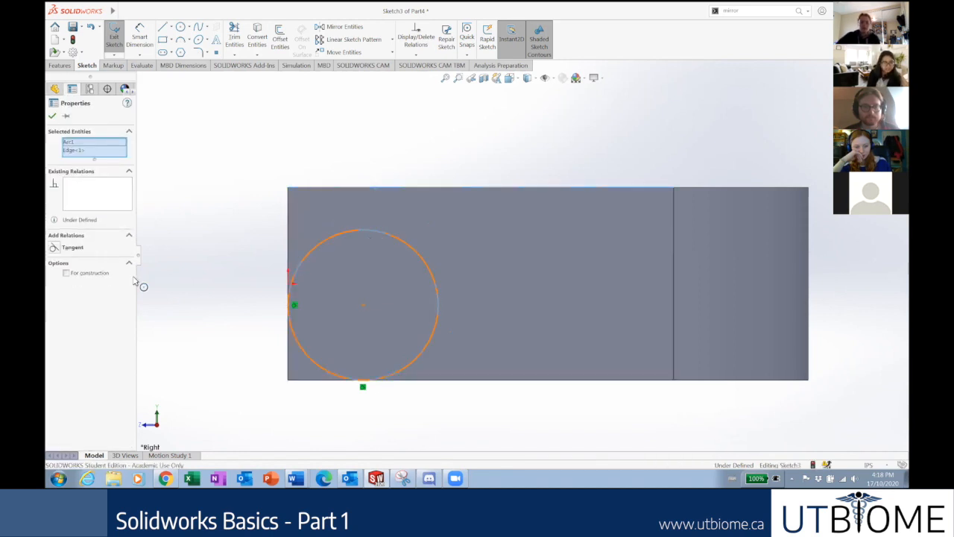
pyautogui.click(53, 247)
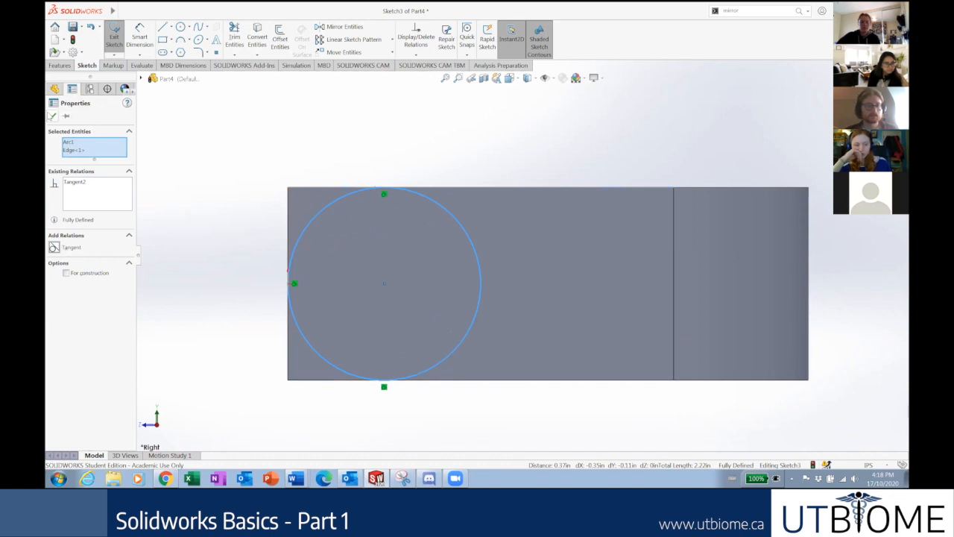
pyautogui.press('Escape')
# Orbit the model into a tilted 3-D view facing the U's open end.
pyautogui.moveTo(216, 187)
pyautogui.mouseDown(button='middle')
pyautogui.moveTo(311, 256)
pyautogui.moveTo(460, 266)
pyautogui.moveTo(429, 254)
pyautogui.moveTo(485, 272)
pyautogui.moveTo(552, 268)
pyautogui.moveTo(600, 243)
pyautogui.moveTo(629, 287)
pyautogui.mouseUp(button='middle')
pyautogui.scroll(-4, 628, 288)
pyautogui.moveTo(557, 310); pyautogui.dragTo(550, 327, button='middle')
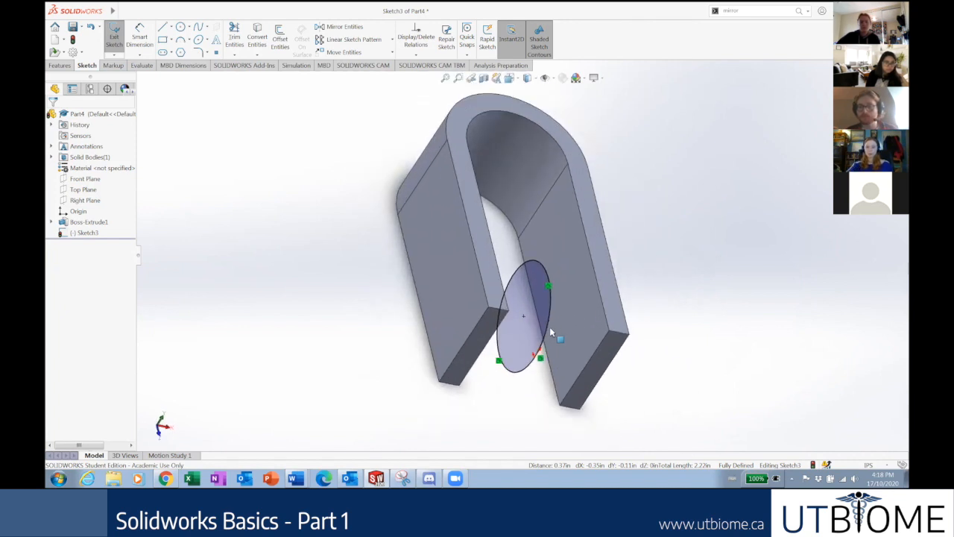
pyautogui.moveTo(597, 279); pyautogui.dragTo(567, 283, button='middle')
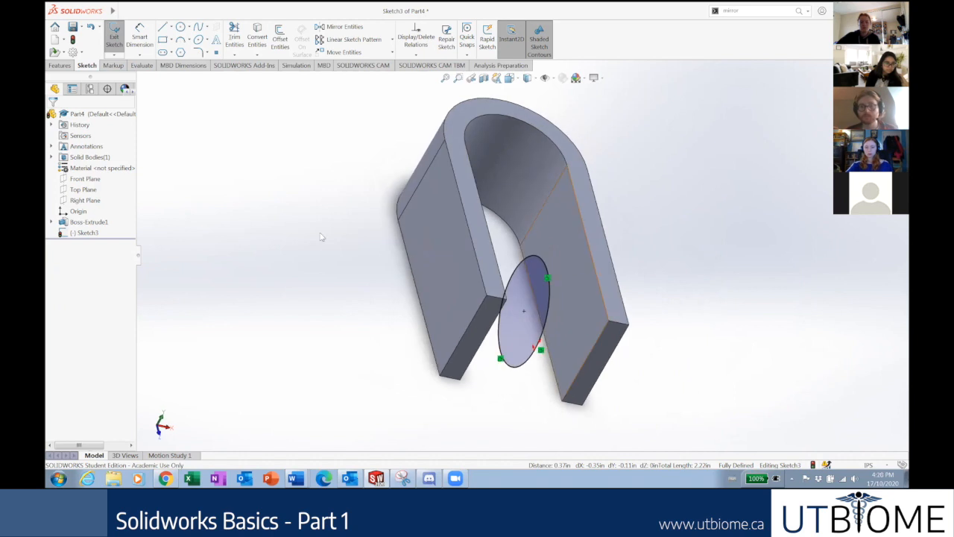
pyautogui.click(49, 66)
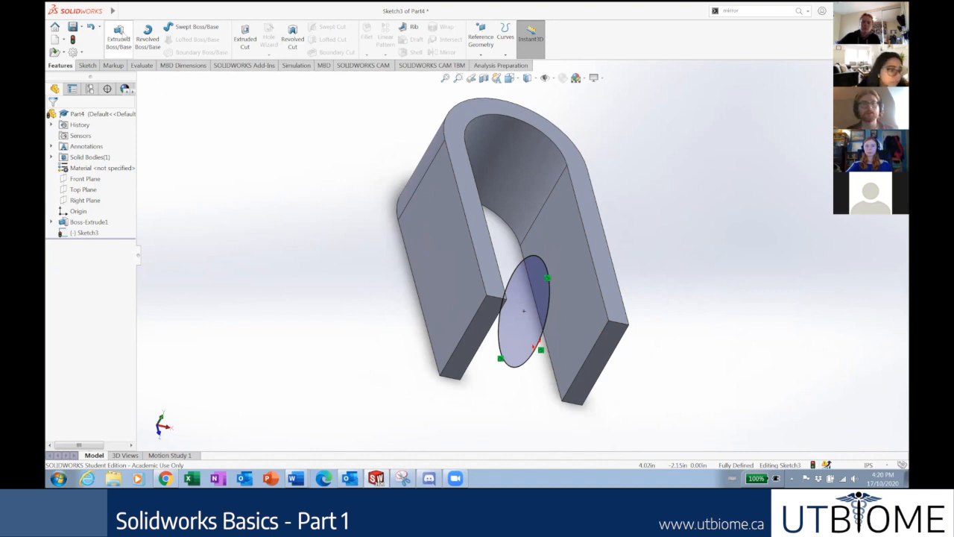
# Start a Boss-Extrude of the circle with Direction 1 ending Up To Next.
pyautogui.click(119, 35)
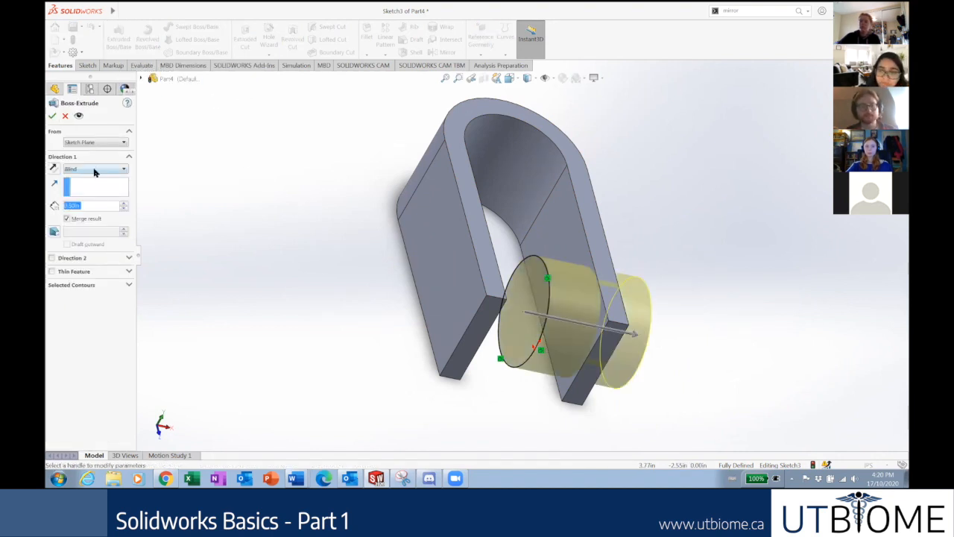
pyautogui.moveTo(265, 150); pyautogui.dragTo(258, 149, button='middle')
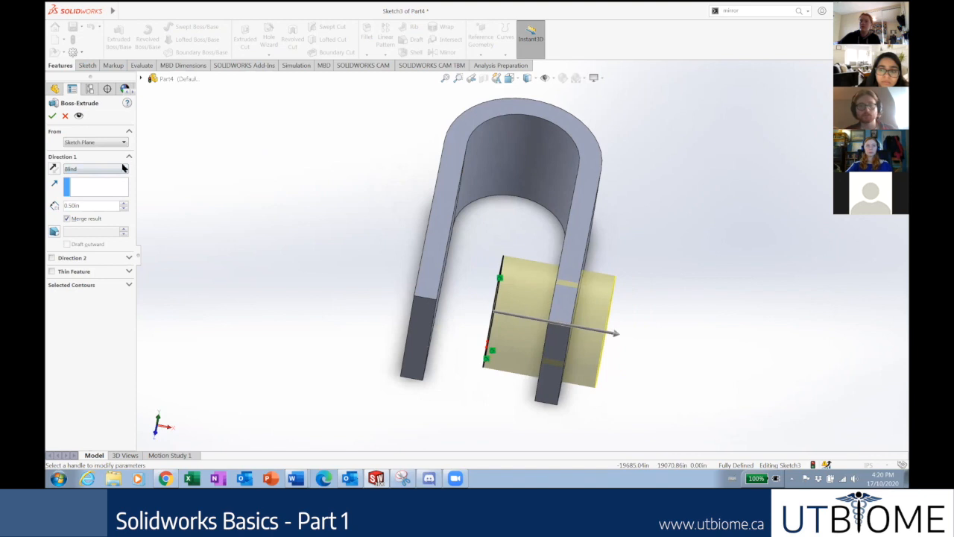
pyautogui.click(110, 169)
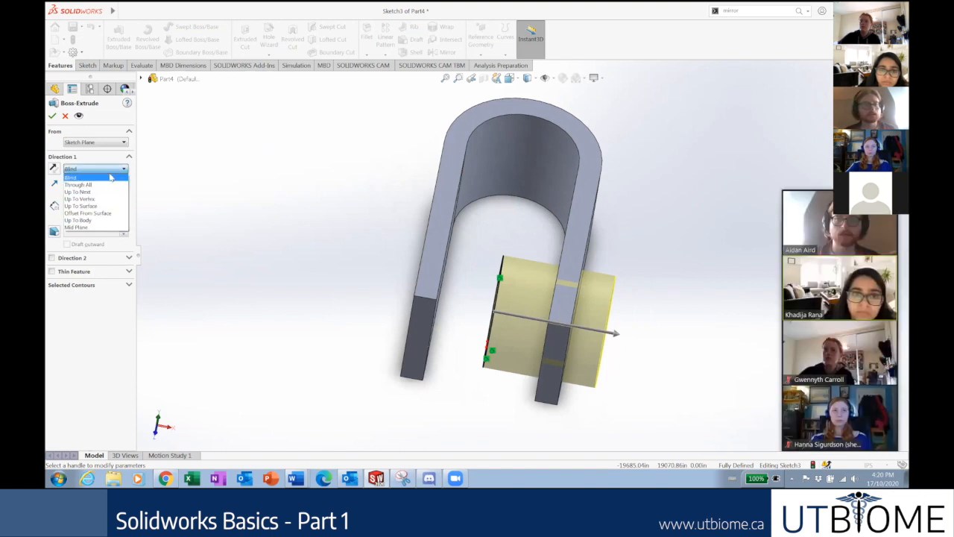
pyautogui.click(79, 227)
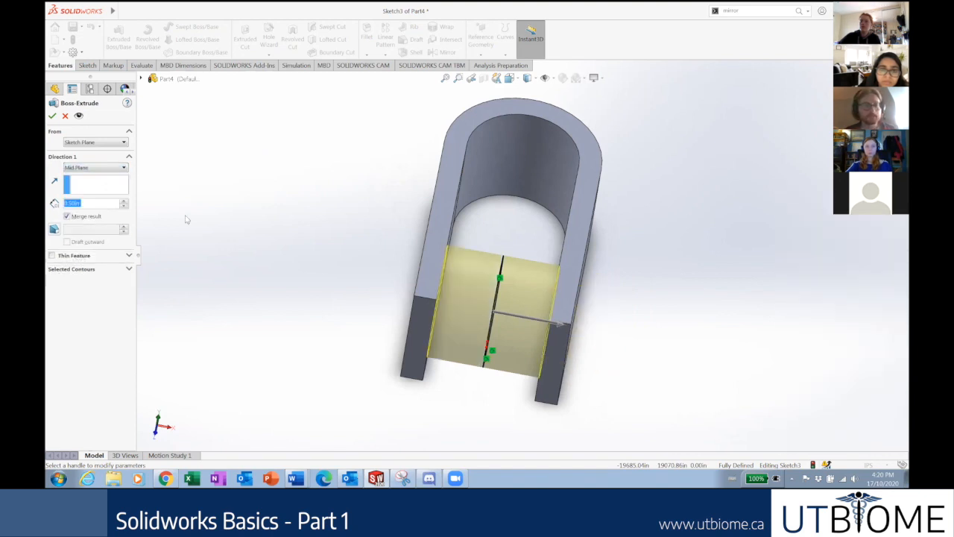
pyautogui.moveTo(255, 174); pyautogui.dragTo(216, 202, button='middle')
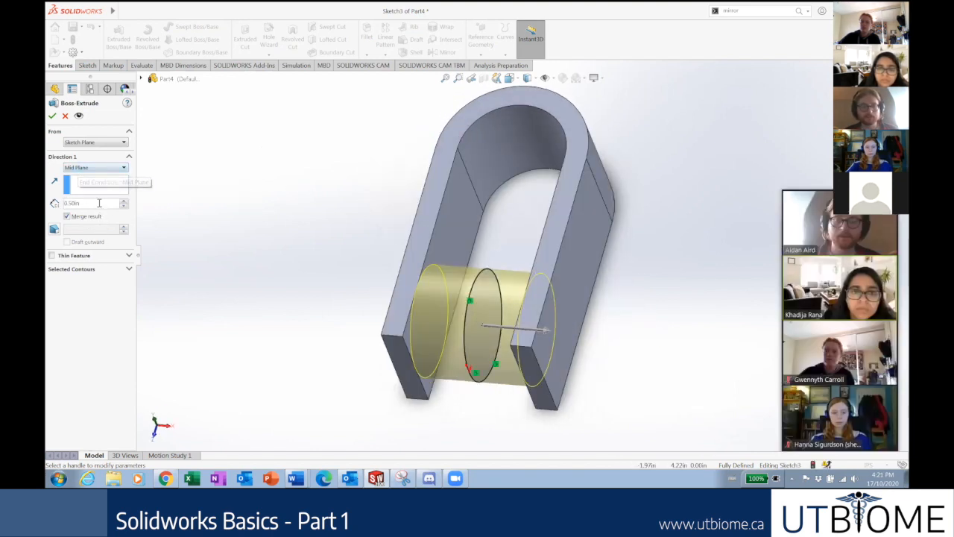
pyautogui.click(84, 170)
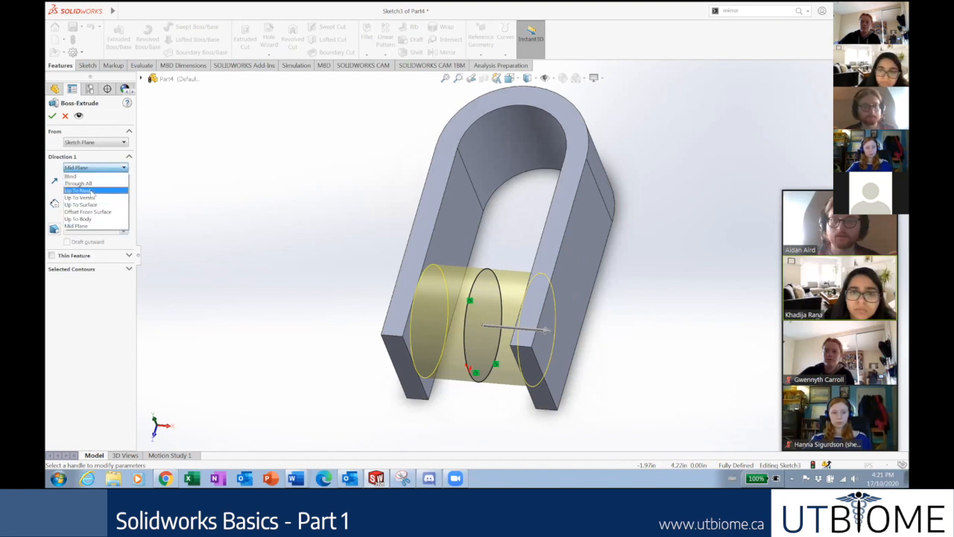
pyautogui.click(77, 190)
pyautogui.moveTo(207, 207); pyautogui.dragTo(152, 191, button='middle')
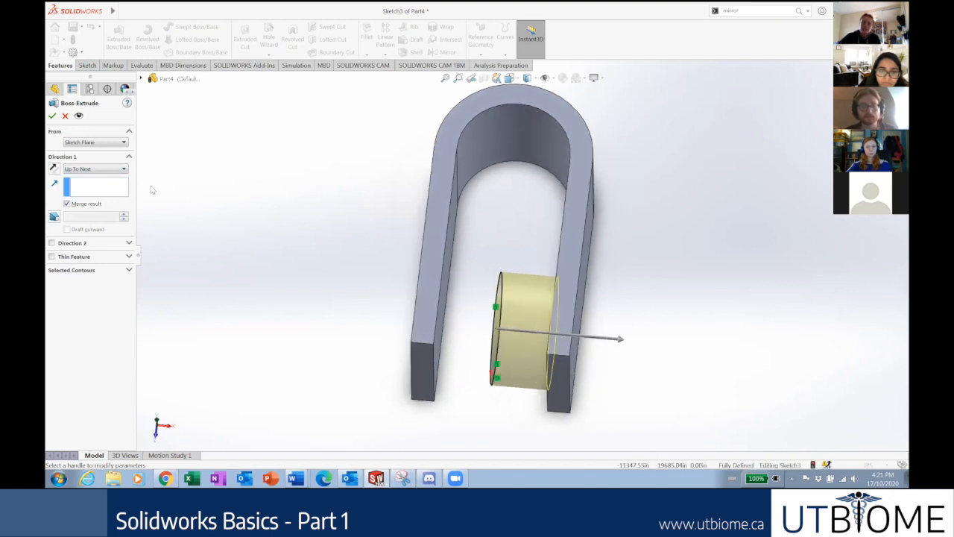
pyautogui.click(97, 169)
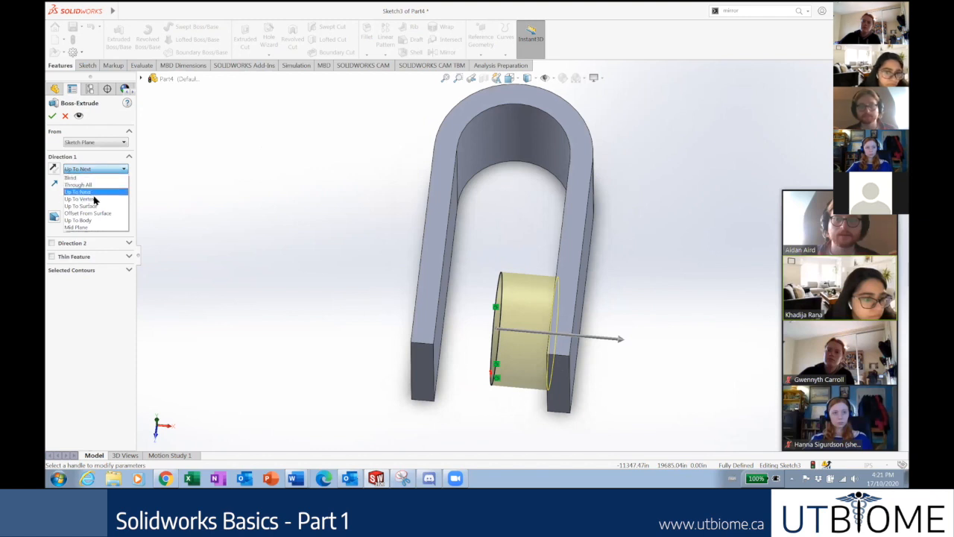
pyautogui.click(94, 327)
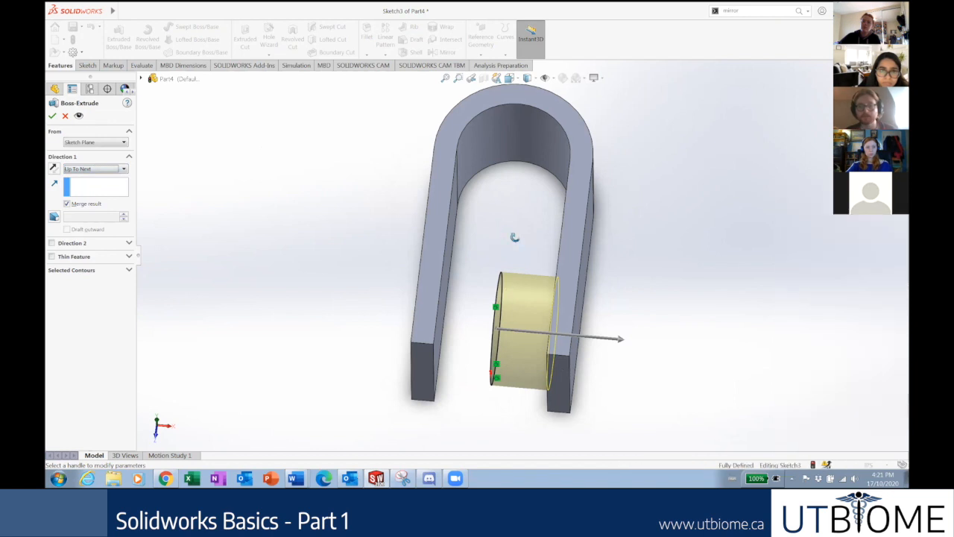
pyautogui.moveTo(514, 237); pyautogui.dragTo(526, 258, button='middle')
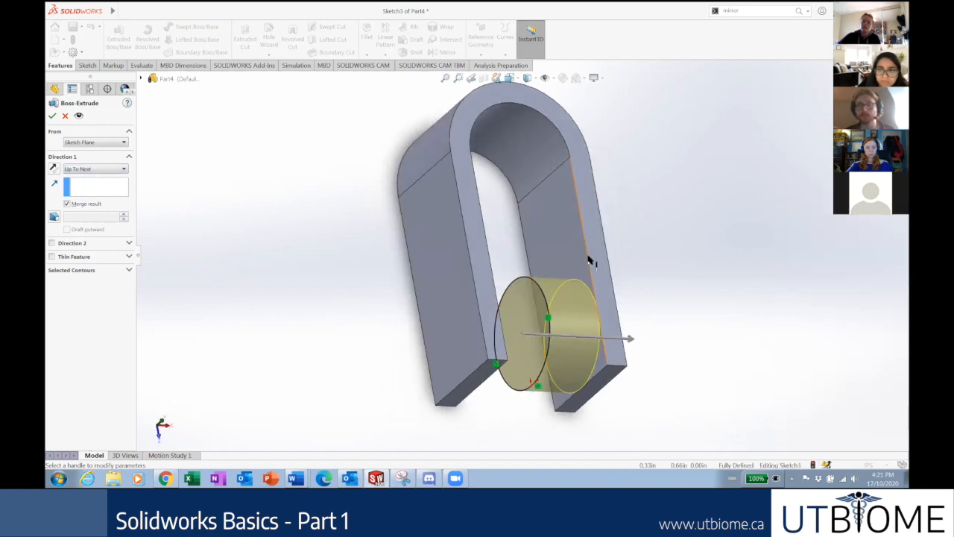
pyautogui.moveTo(596, 248); pyautogui.dragTo(456, 304, button='middle')
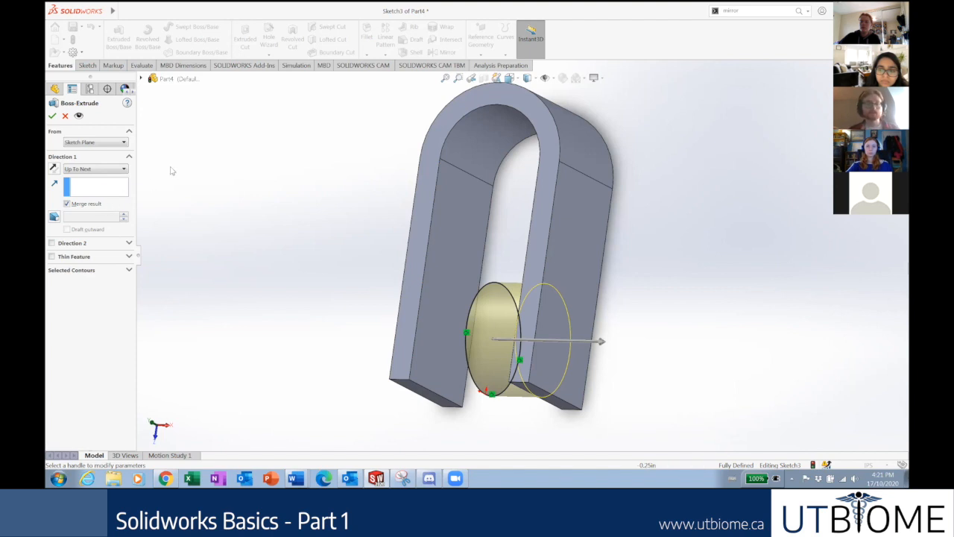
pyautogui.moveTo(291, 216); pyautogui.dragTo(226, 238, button='middle')
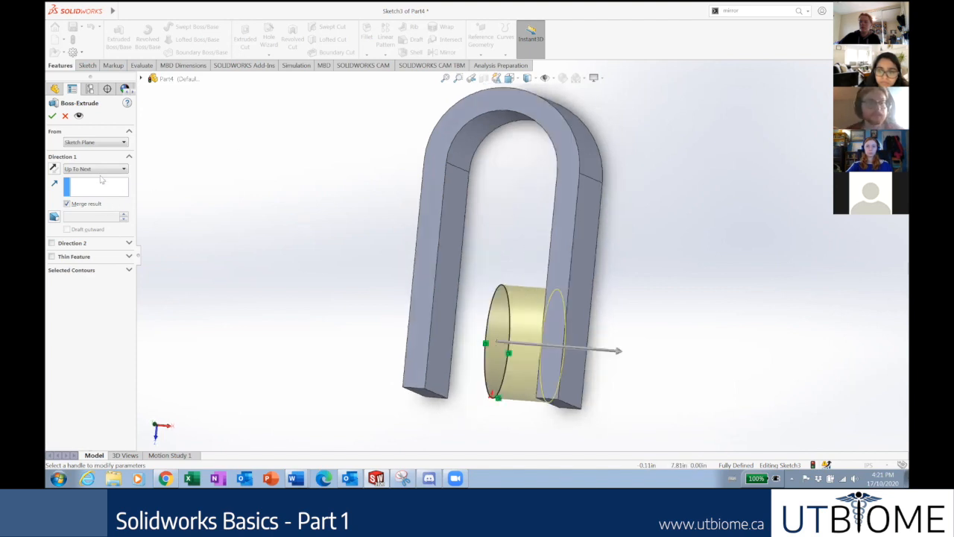
pyautogui.moveTo(225, 195); pyautogui.dragTo(243, 206, button='middle')
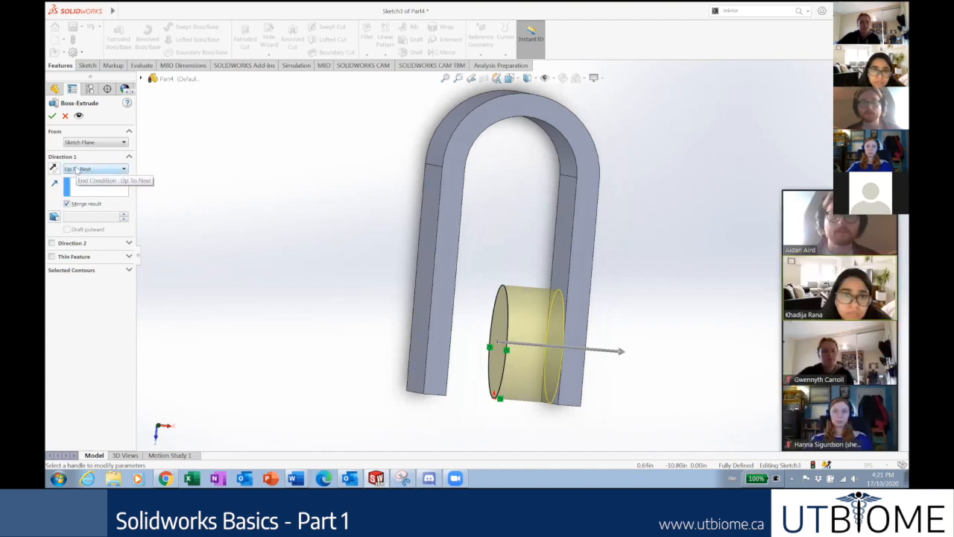
# Add Direction 2 ending Up To Next at the other arm and confirm the pin.
pyautogui.click(109, 248)
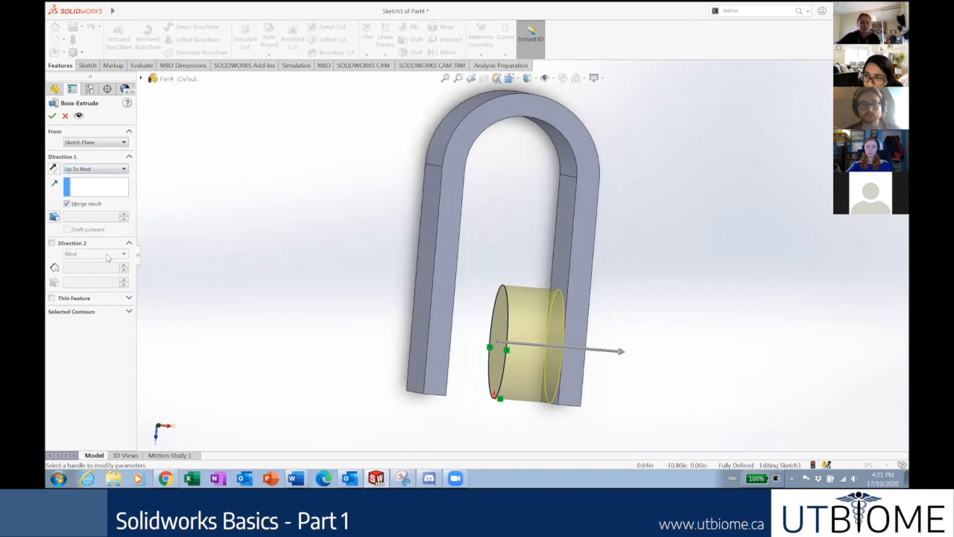
pyautogui.click(51, 243)
pyautogui.click(93, 254)
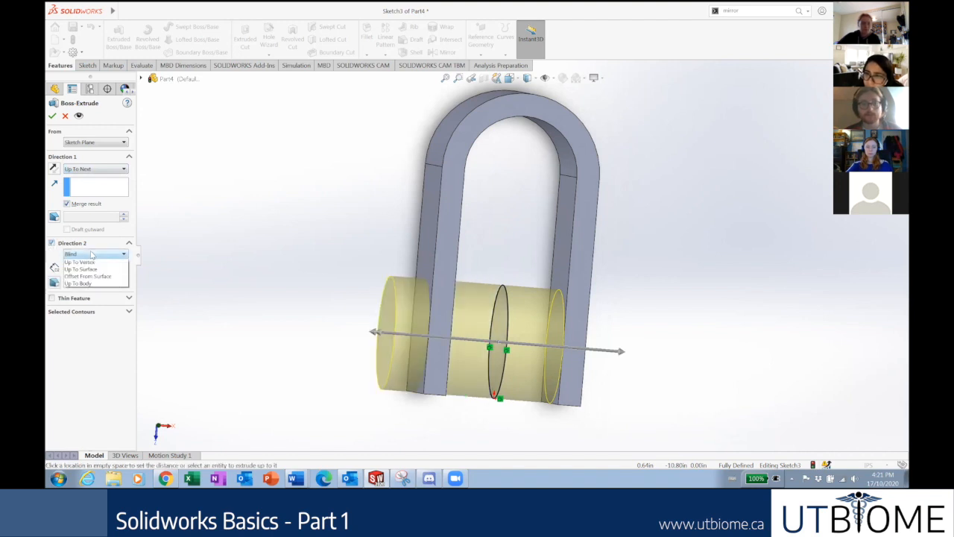
pyautogui.click(88, 276)
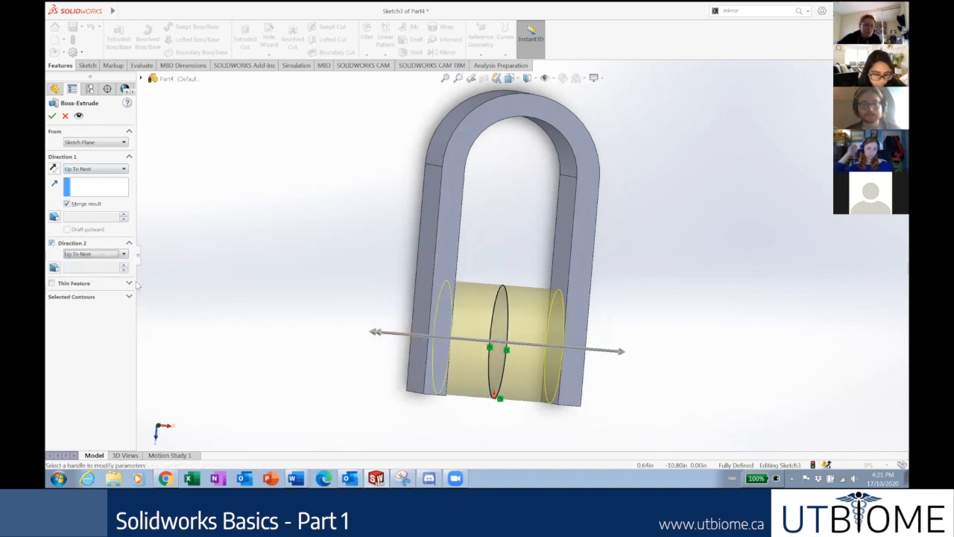
pyautogui.moveTo(235, 271)
pyautogui.mouseDown(button='middle')
pyautogui.moveTo(221, 261)
pyautogui.moveTo(229, 262)
pyautogui.mouseUp(button='middle')
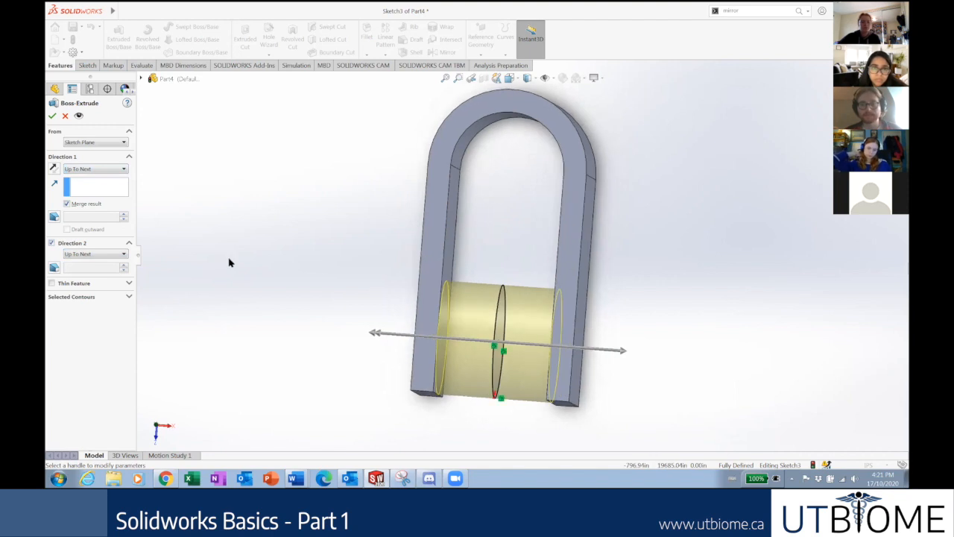
pyautogui.click(53, 116)
pyautogui.moveTo(283, 231); pyautogui.dragTo(255, 180, button='middle')
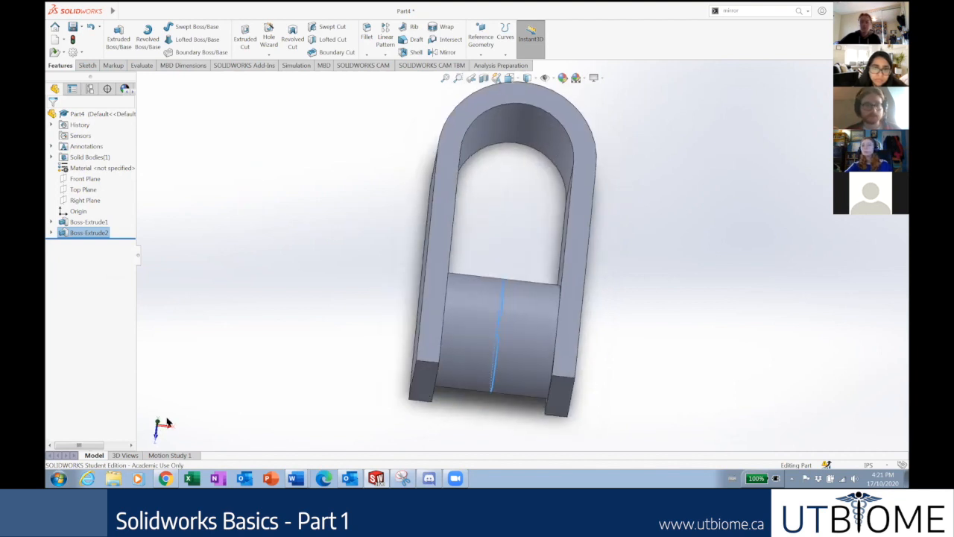
pyautogui.click(177, 472)
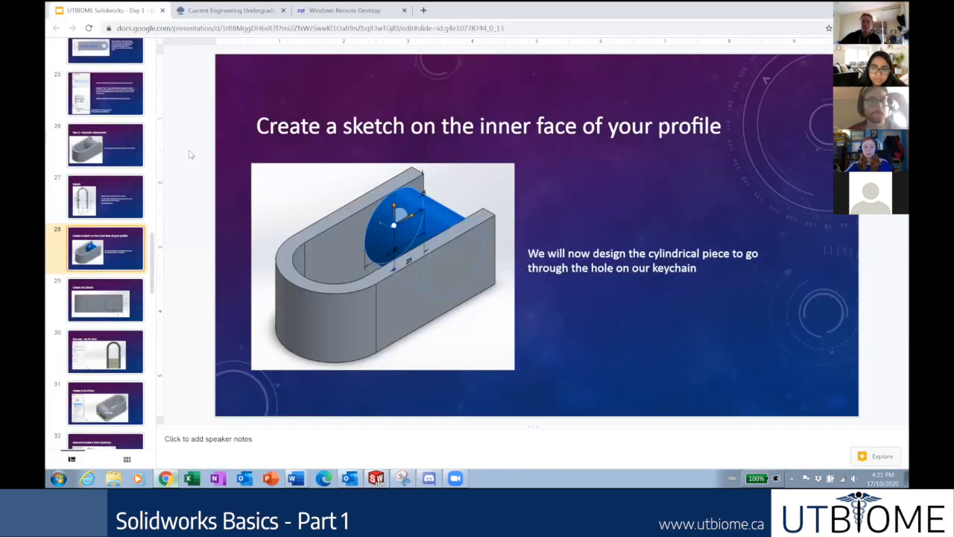
pyautogui.scroll(-6, 119, 246)
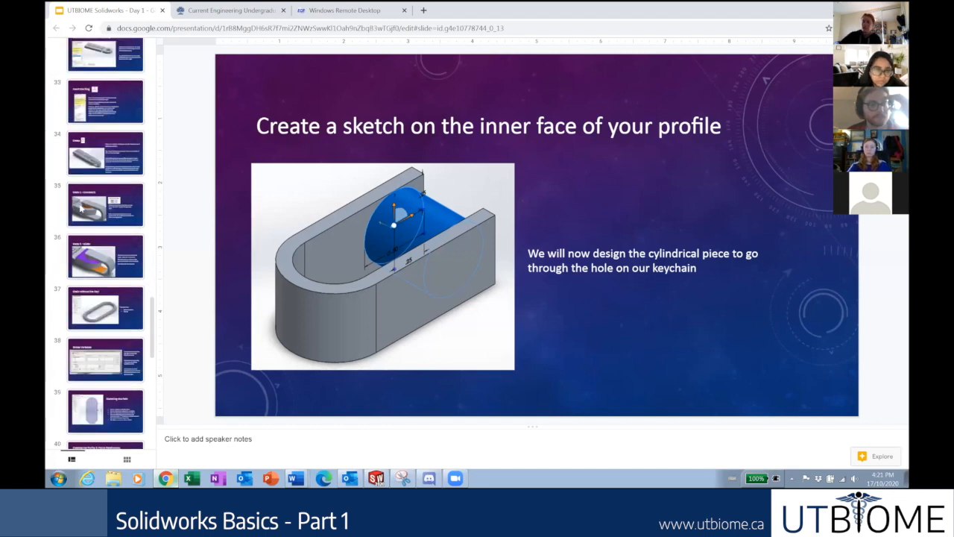
pyautogui.scroll(1, 97, 162)
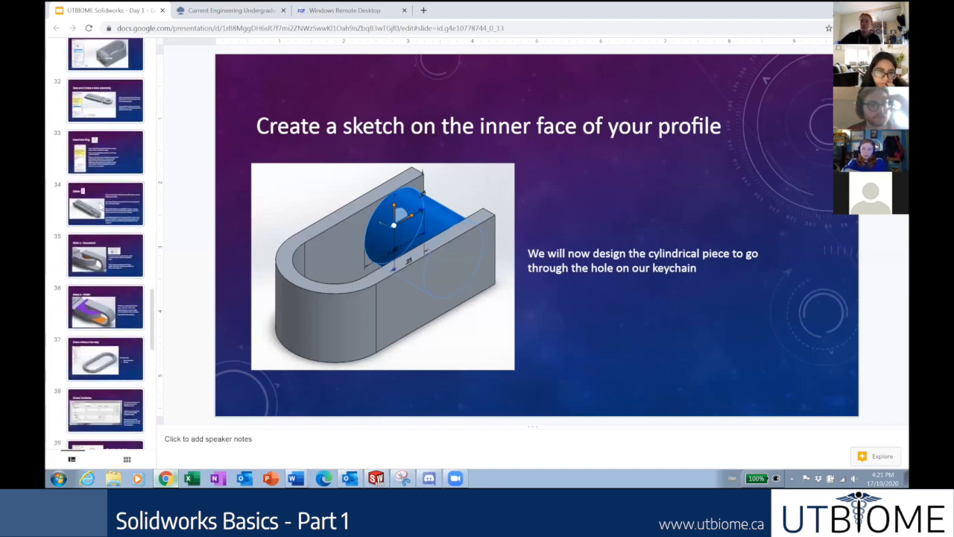
pyautogui.click(104, 190)
pyautogui.scroll(2, 104, 190)
pyautogui.click(111, 202)
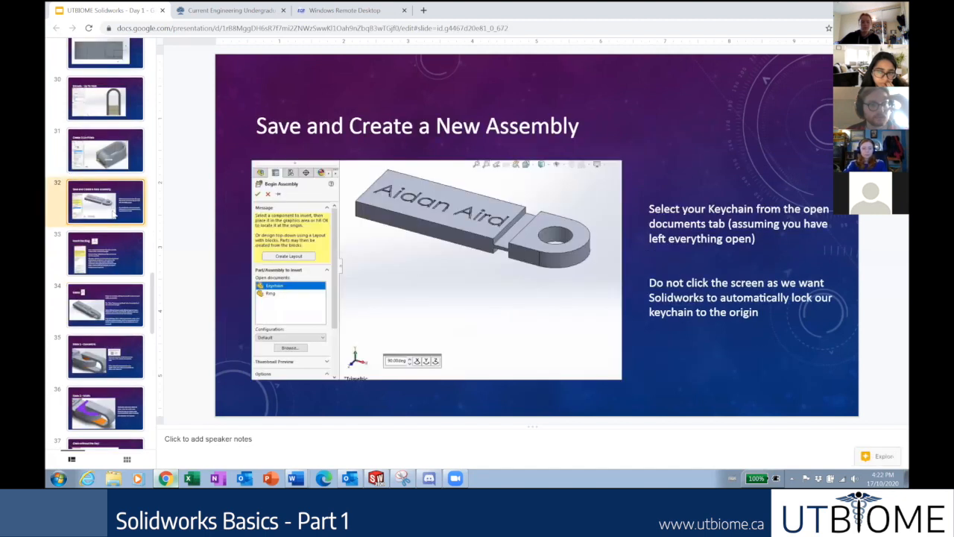
pyautogui.click(116, 257)
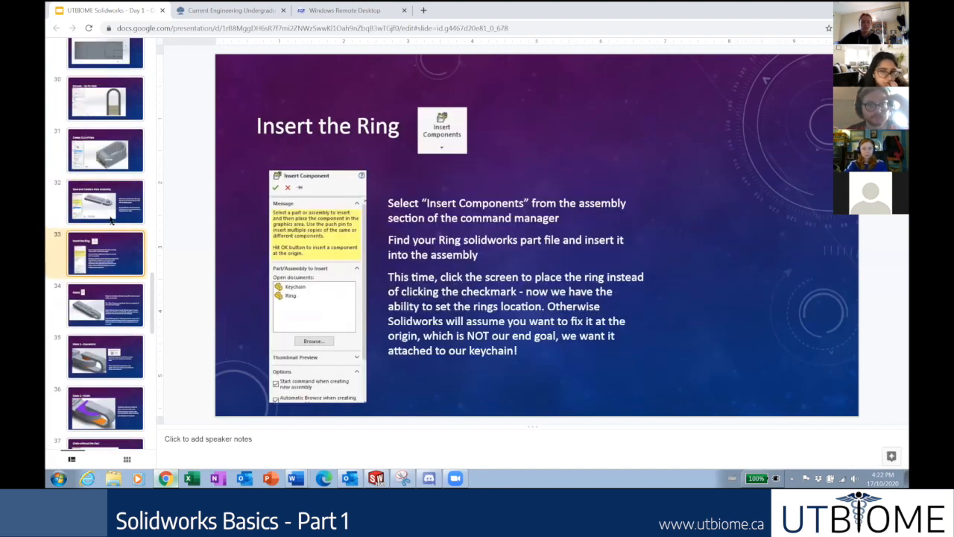
pyautogui.click(110, 220)
pyautogui.scroll(2, 110, 223)
pyautogui.click(95, 210)
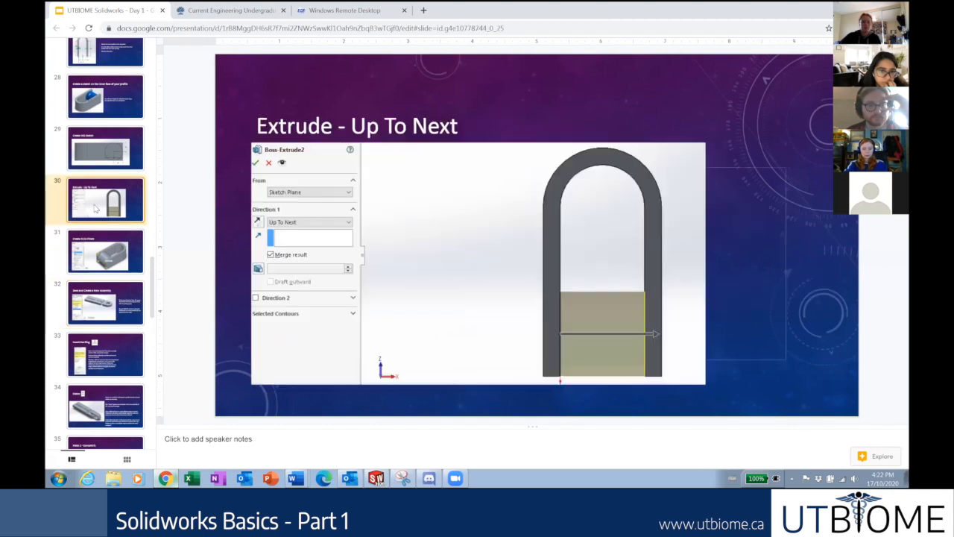
pyautogui.click(106, 261)
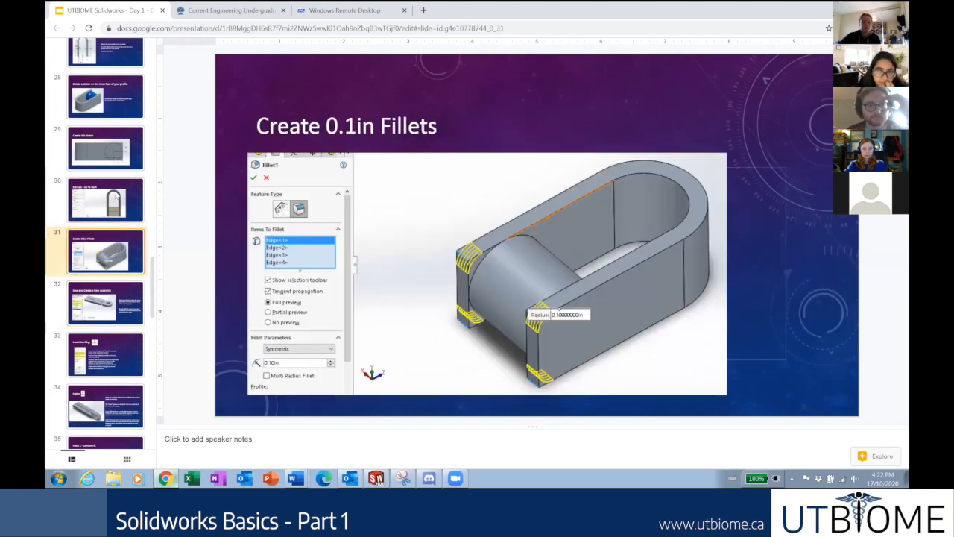
pyautogui.click(108, 203)
pyautogui.click(97, 159)
pyautogui.click(115, 200)
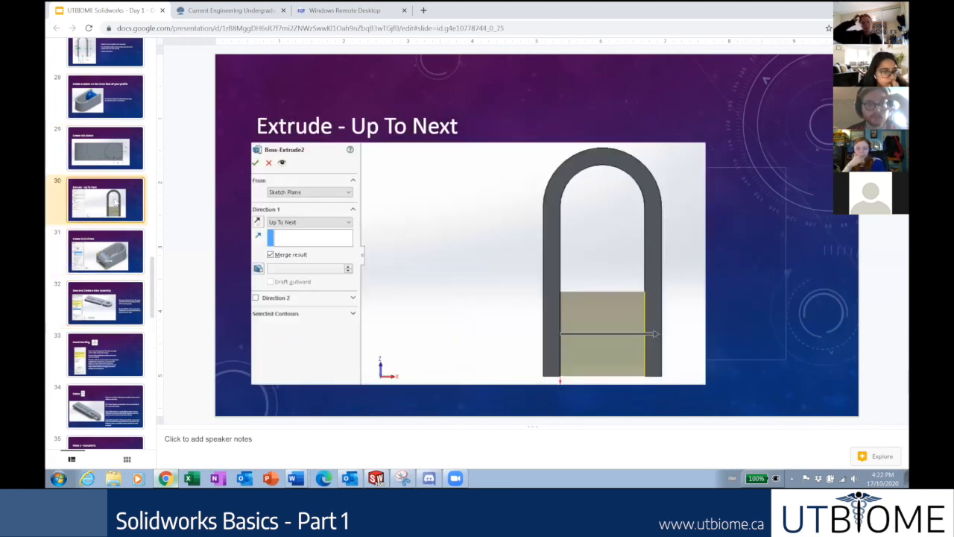
pyautogui.click(114, 266)
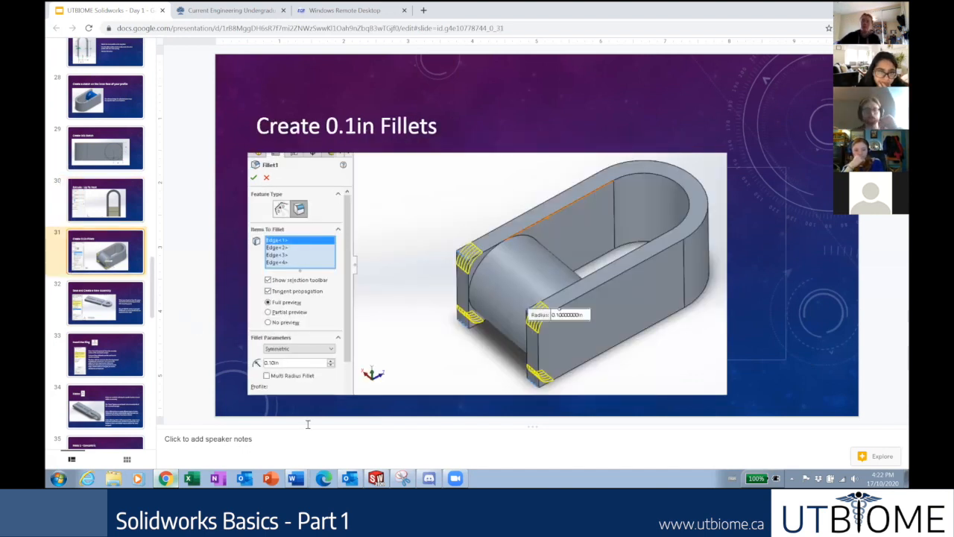
pyautogui.click(376, 478)
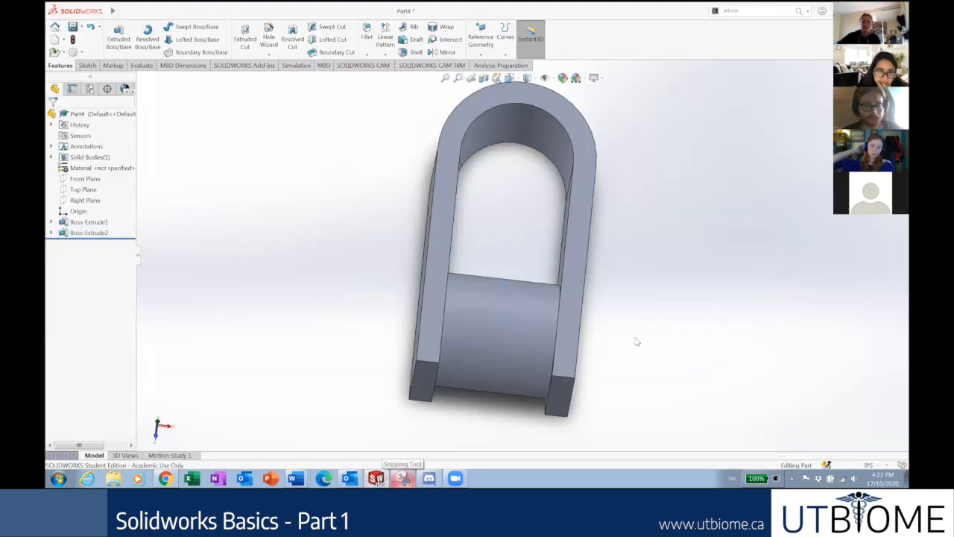
# Inspect the pinned U-part from isometric and underside views, then launch Fillet.
pyautogui.hotkey('ctrl', '7')
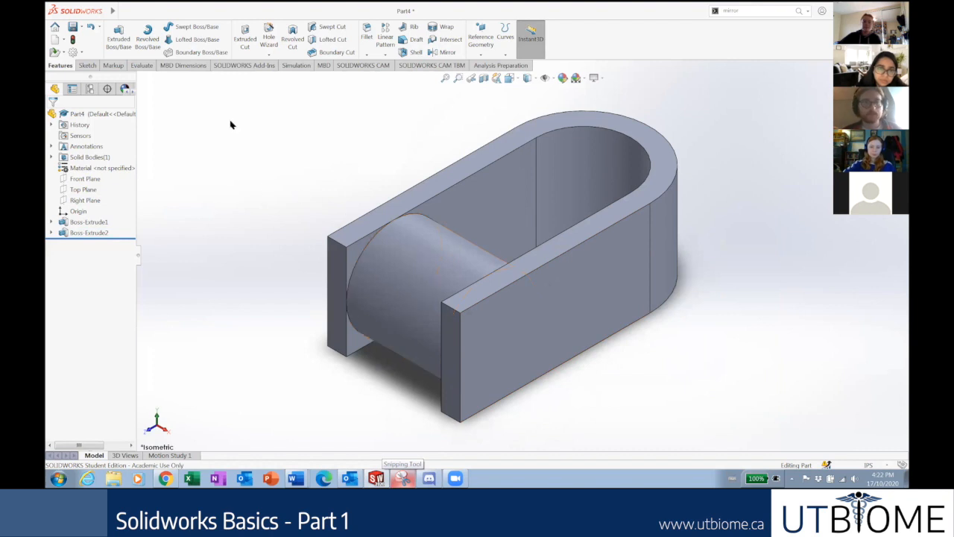
pyautogui.click(366, 33)
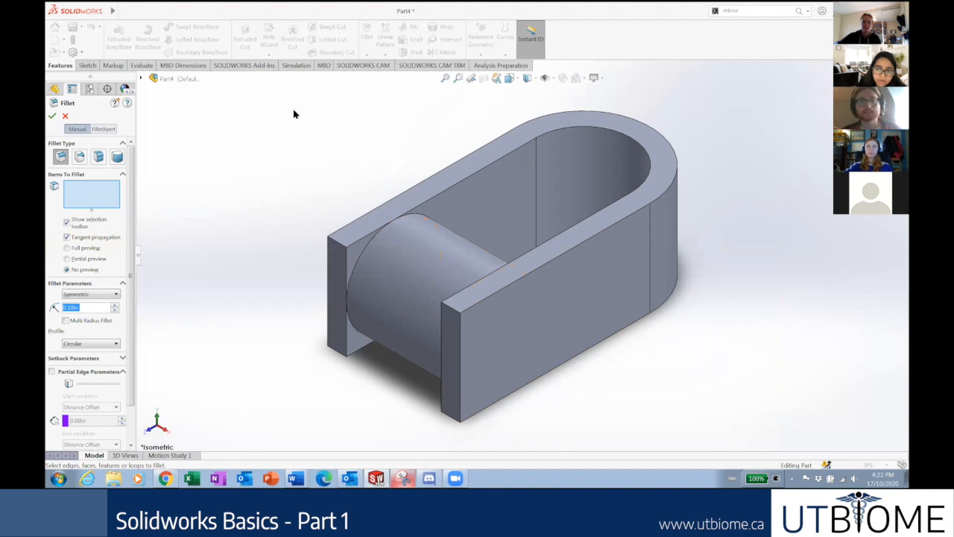
pyautogui.click(65, 117)
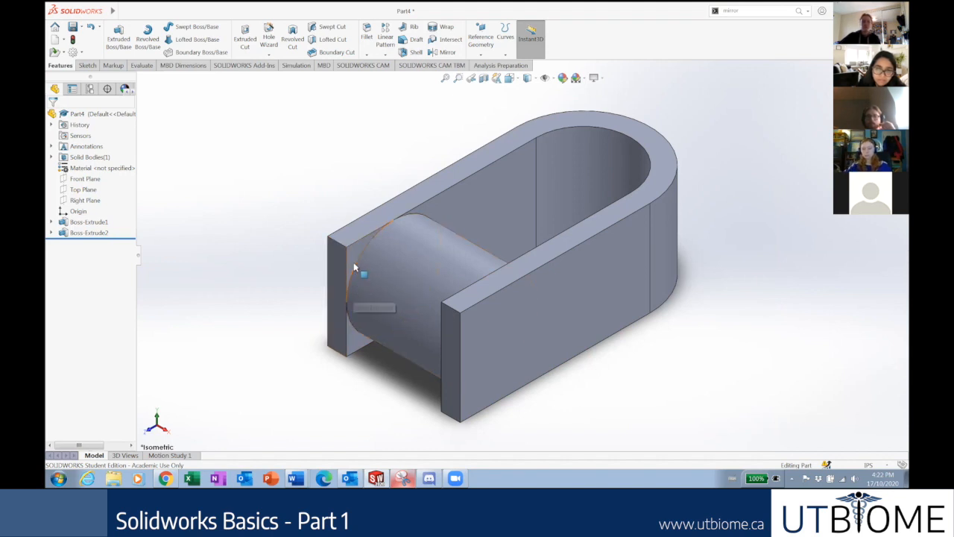
pyautogui.moveTo(443, 362); pyautogui.dragTo(461, 381, button='middle')
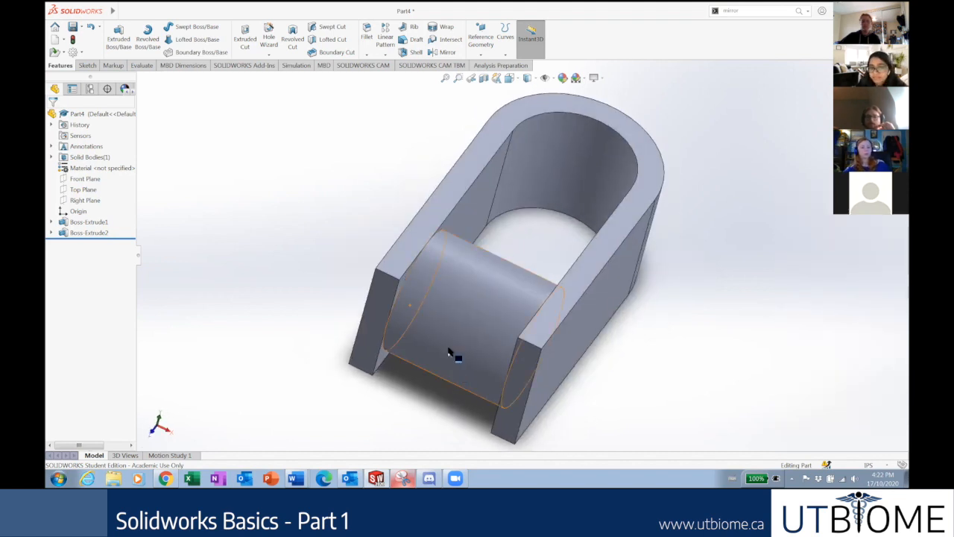
pyautogui.scroll(3, 451, 364)
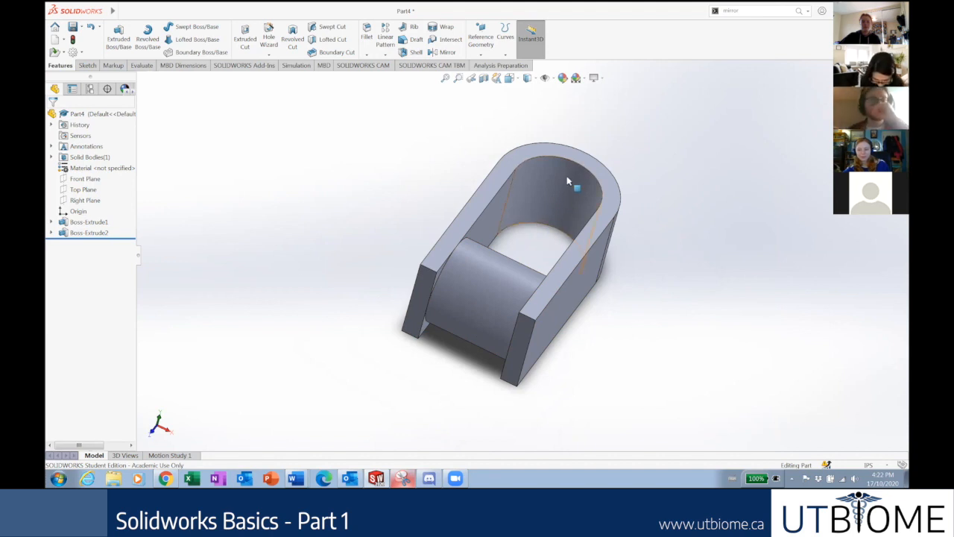
pyautogui.moveTo(567, 180); pyautogui.dragTo(539, 145, button='middle')
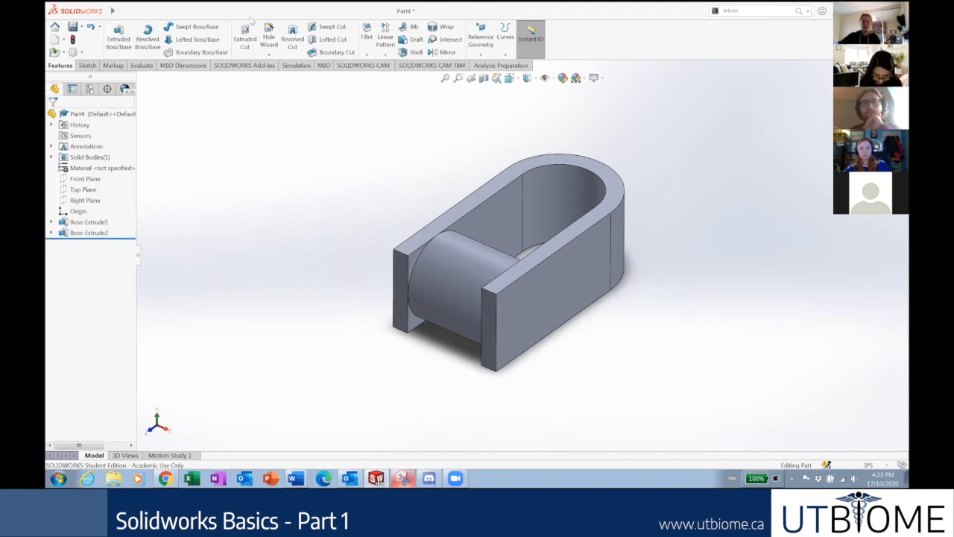
pyautogui.click(366, 33)
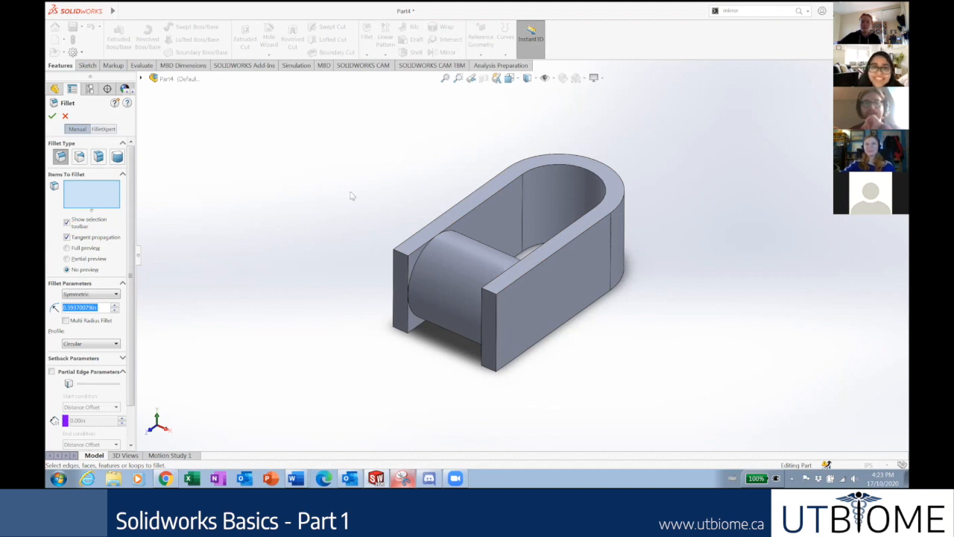
# Select the four outer edges at the ends of the arms for filleting.
pyautogui.moveTo(352, 196); pyautogui.dragTo(362, 209, button='middle')
pyautogui.scroll(-4, 425, 261)
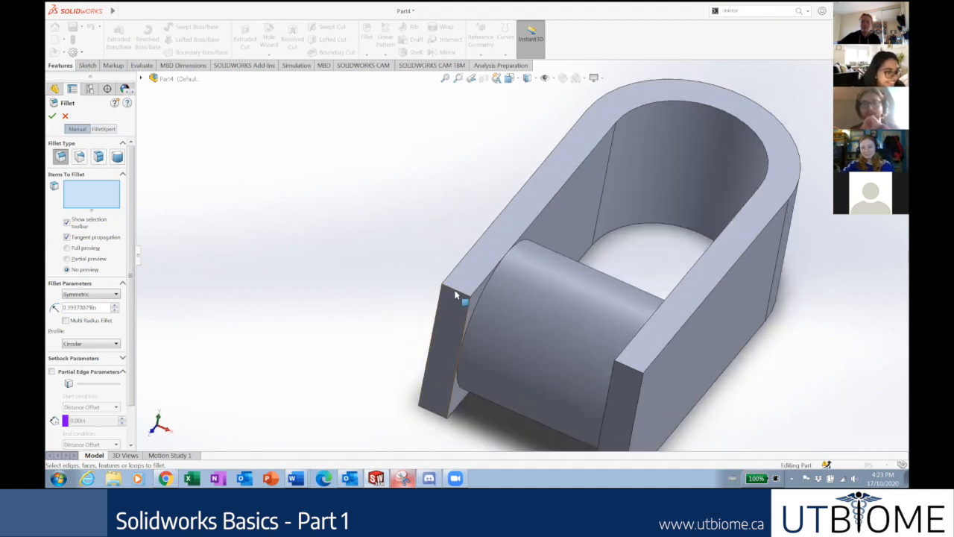
pyautogui.click(454, 296)
pyautogui.scroll(3, 569, 325)
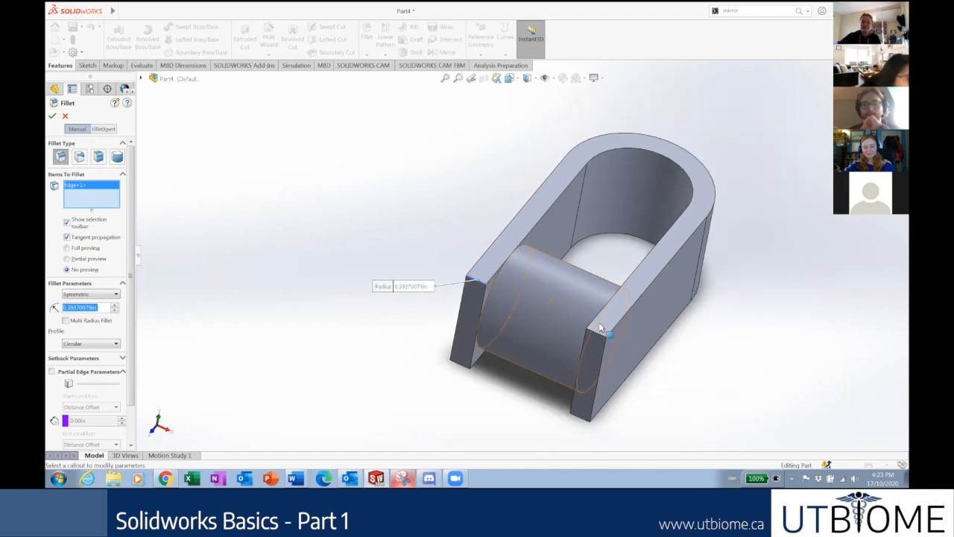
pyautogui.scroll(-3, 600, 328)
pyautogui.click(580, 333)
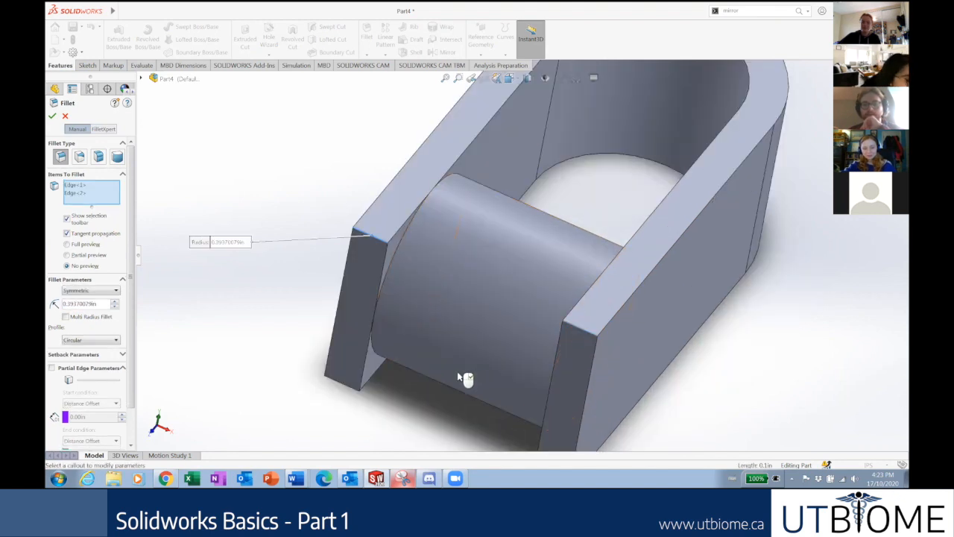
pyautogui.scroll(3, 459, 371)
pyautogui.moveTo(464, 337); pyautogui.dragTo(488, 247, button='middle')
pyautogui.scroll(-3, 491, 293)
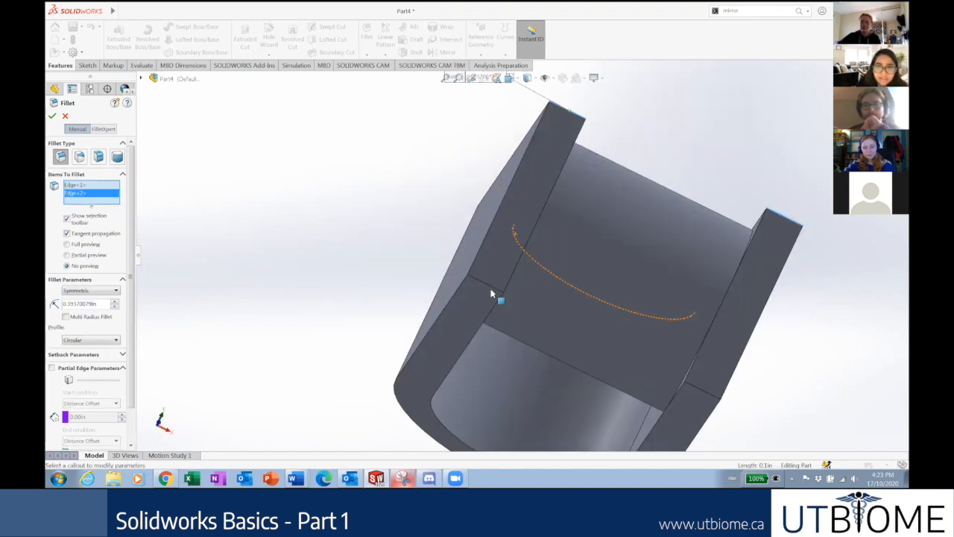
pyautogui.click(488, 283)
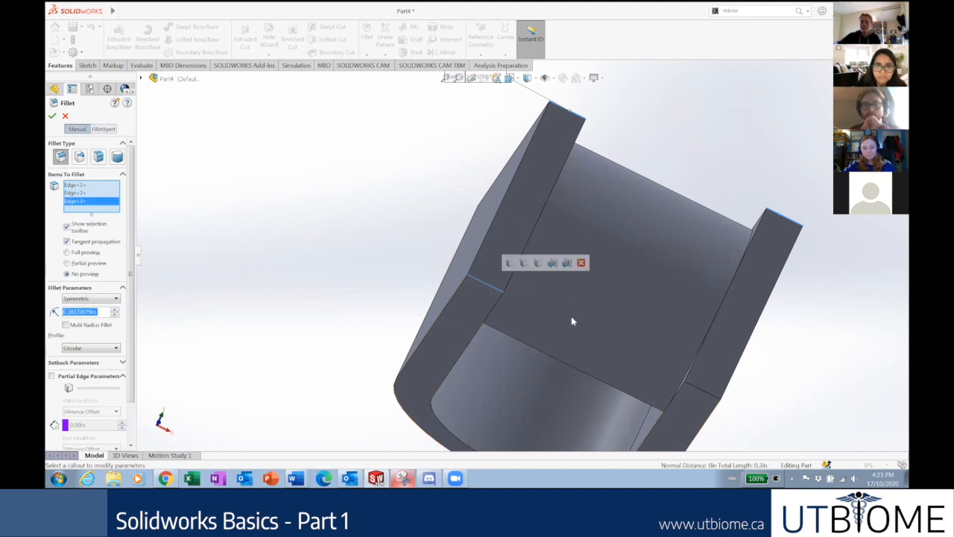
pyautogui.scroll(1, 662, 352)
pyautogui.scroll(-2, 621, 335)
pyautogui.click(620, 337)
pyautogui.scroll(3, 628, 331)
pyautogui.moveTo(667, 238); pyautogui.dragTo(579, 277, button='middle')
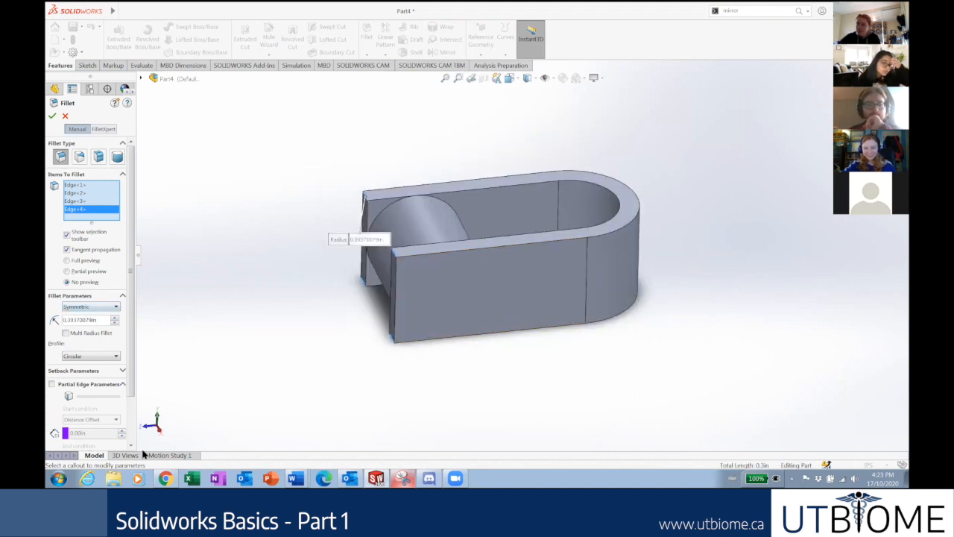
# Enter a trial fillet radius and switch to Full preview of the four fillets.
pyautogui.click(165, 478)
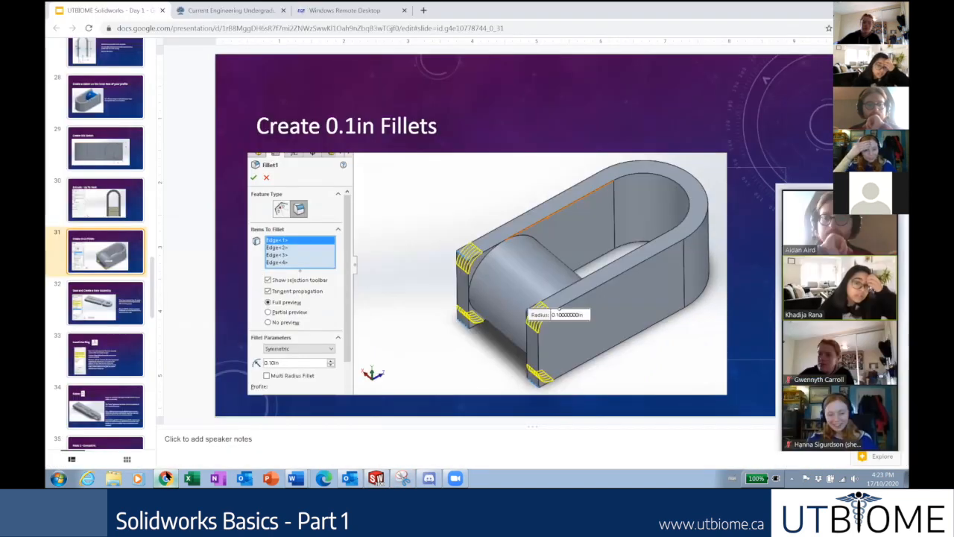
pyautogui.click(168, 478)
pyautogui.doubleClick(97, 323)
pyautogui.moveTo(69, 322); pyautogui.dragTo(103, 325)
pyautogui.write('1')
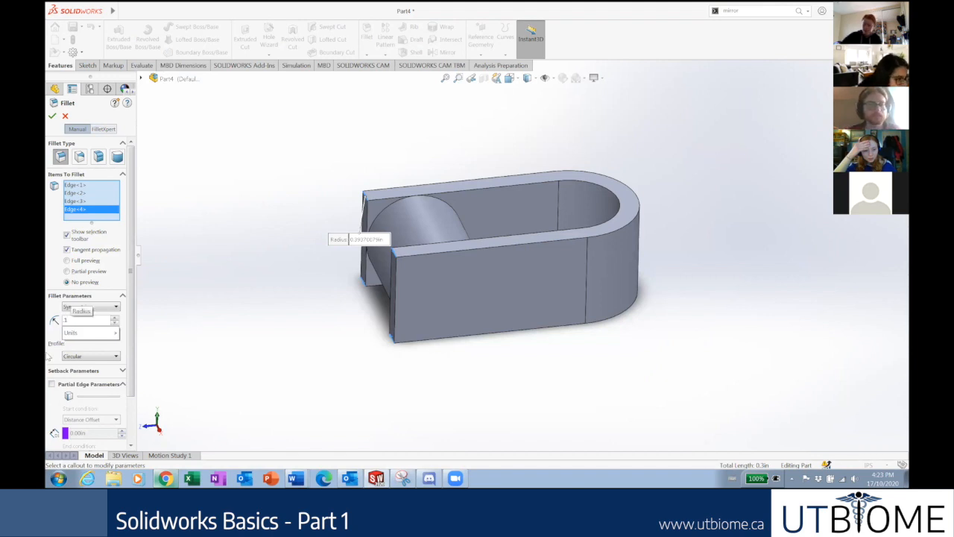
pyautogui.press('Return')
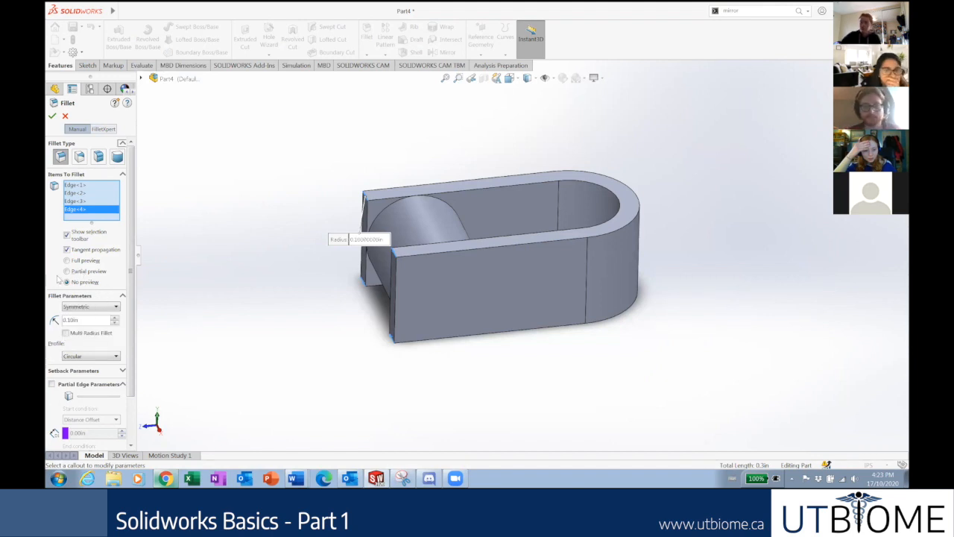
pyautogui.click(68, 271)
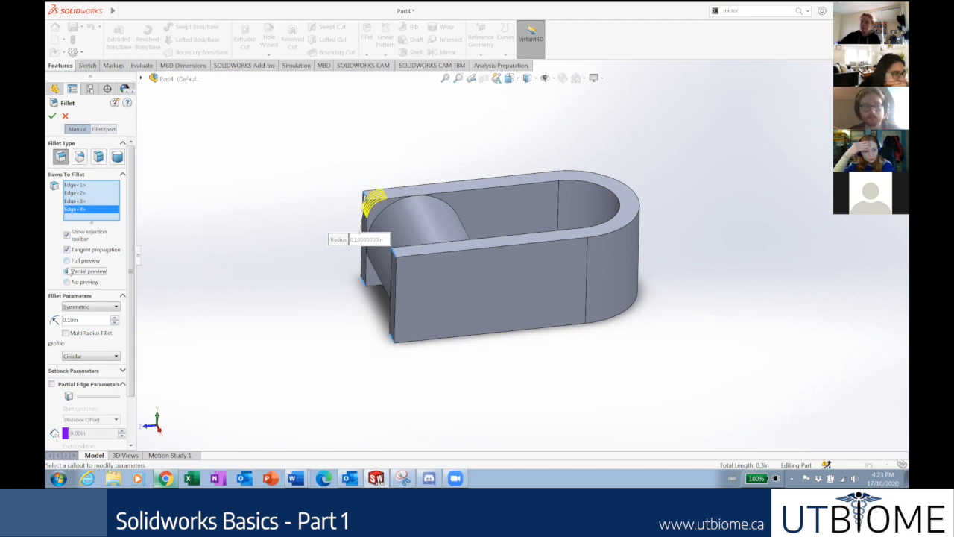
pyautogui.click(67, 260)
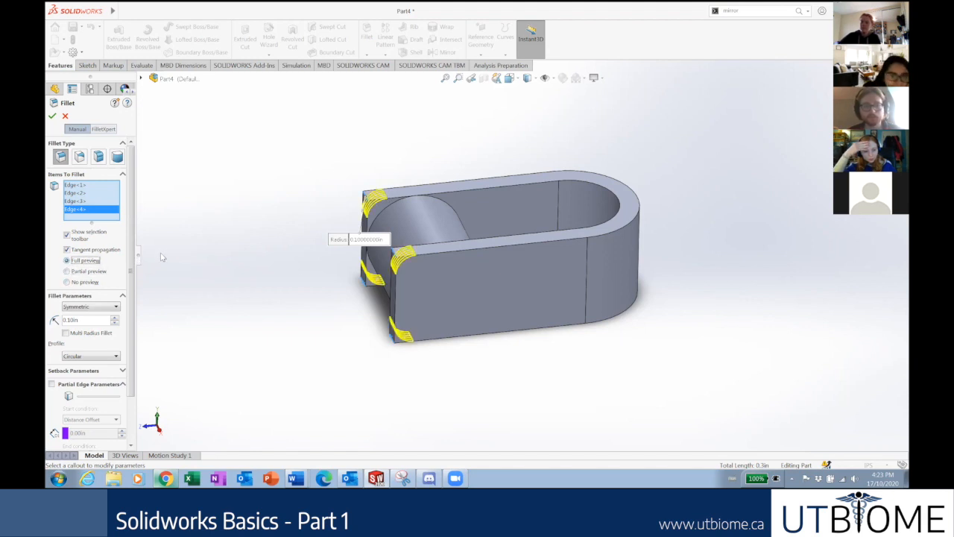
pyautogui.moveTo(182, 259)
pyautogui.mouseDown(button='middle')
pyautogui.moveTo(255, 320)
pyautogui.moveTo(181, 281)
pyautogui.moveTo(164, 258)
pyautogui.mouseUp(button='middle')
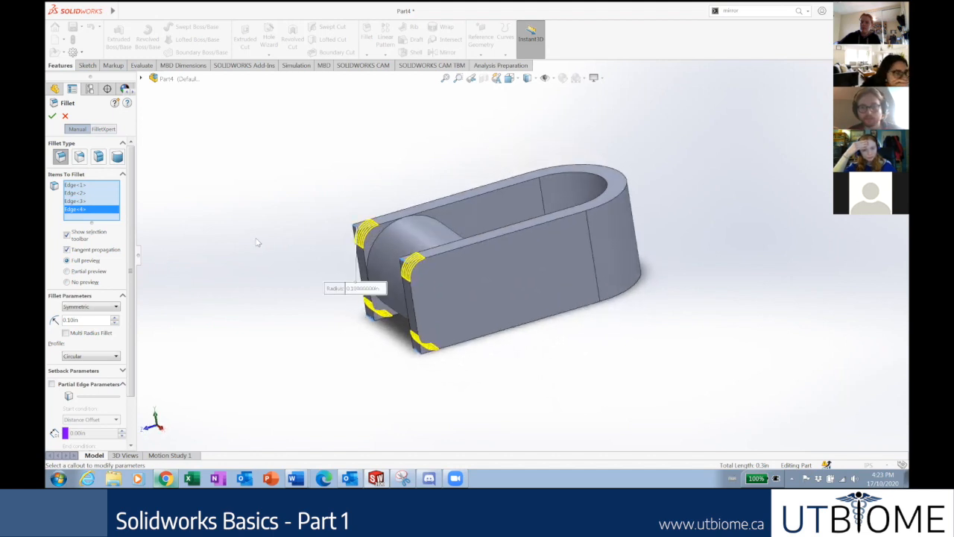
# Change the fillet radius to 0.25 in and create Fillet1.
pyautogui.click(164, 477)
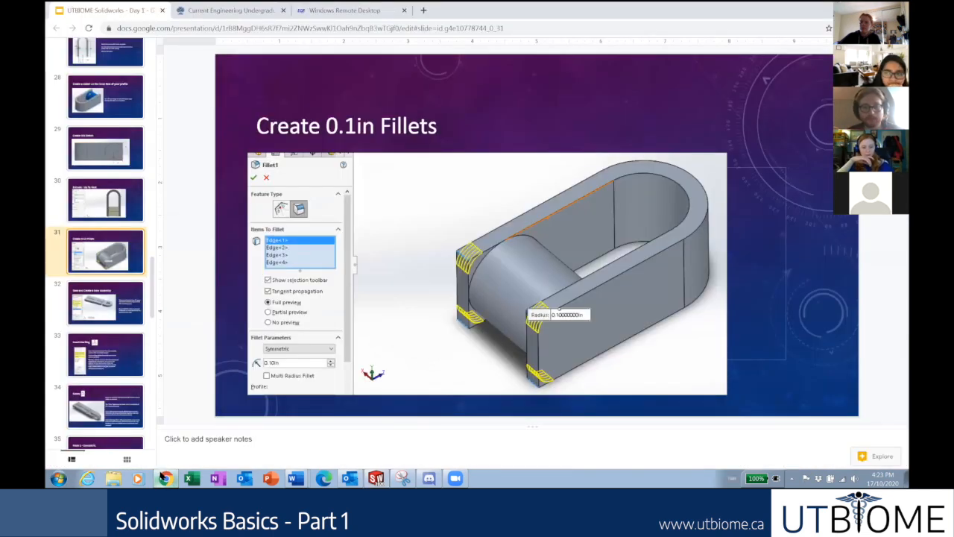
pyautogui.click(164, 477)
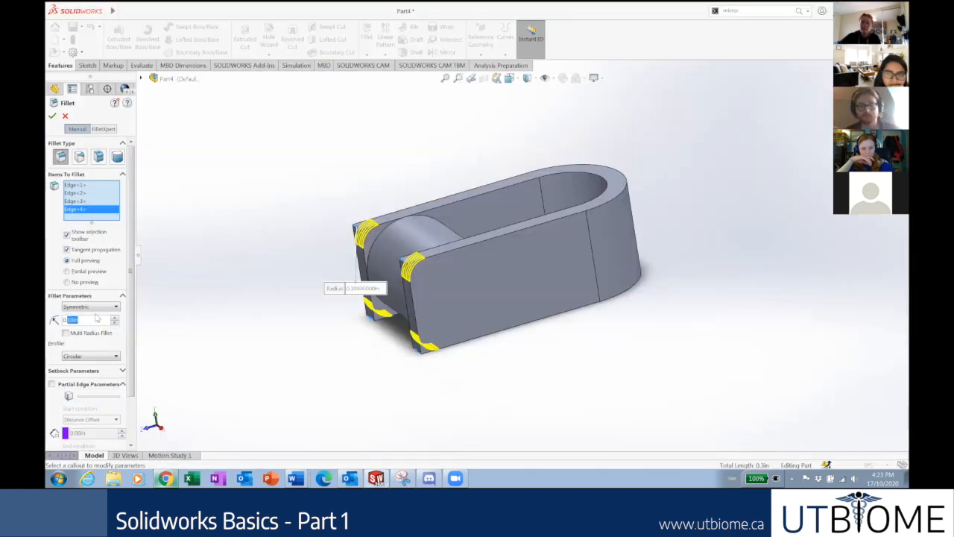
pyautogui.write('0.25')
pyautogui.press('Return')
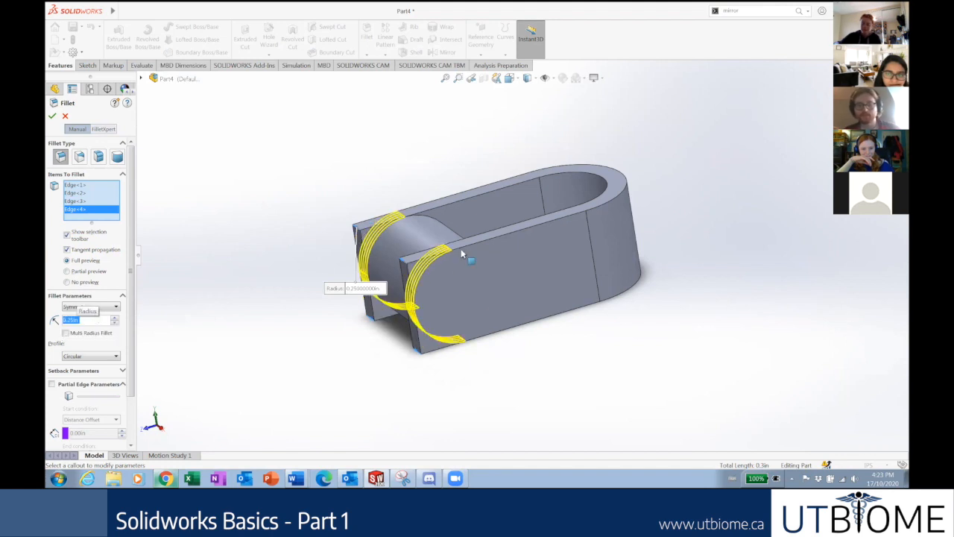
pyautogui.moveTo(494, 285); pyautogui.dragTo(489, 276, button='middle')
pyautogui.click(51, 115)
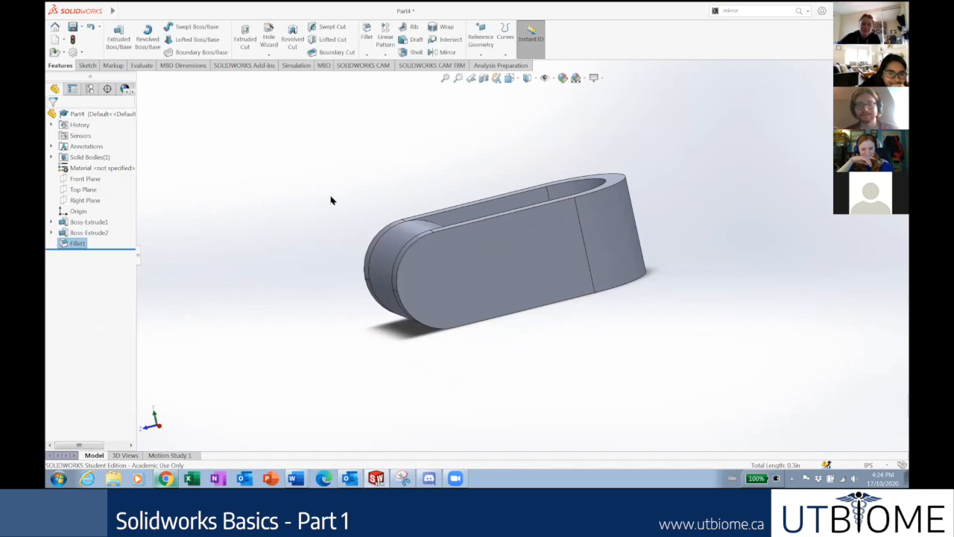
# Snap the filleted part to isometric view and launch Fillet via the 'fillet' search.
pyautogui.moveTo(346, 216); pyautogui.dragTo(369, 347, button='middle')
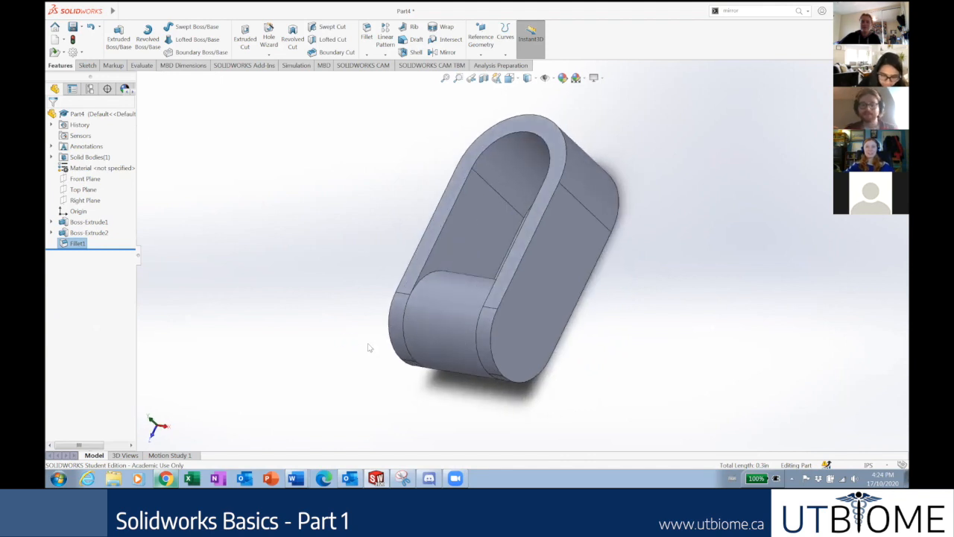
pyautogui.hotkey('ctrl', '7')
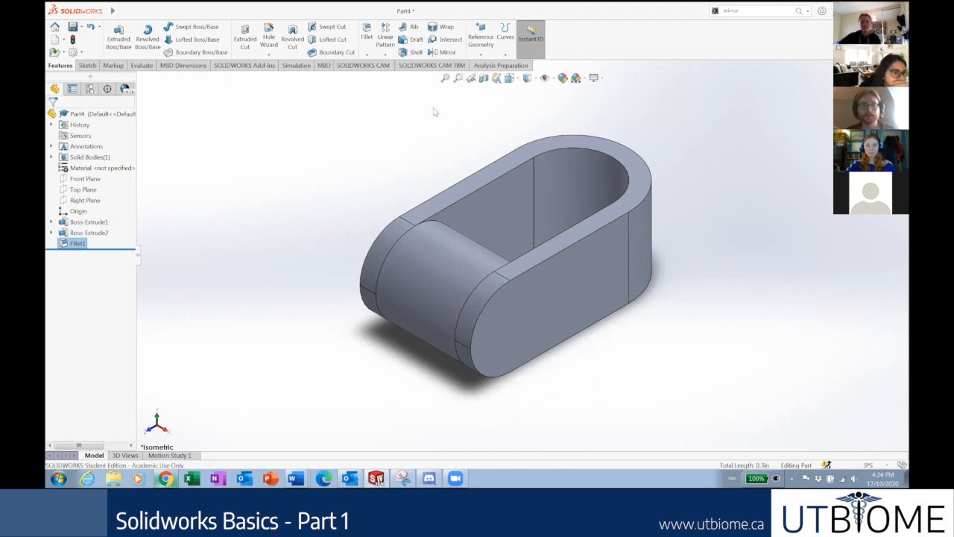
pyautogui.click(768, 8)
pyautogui.write('fillet')
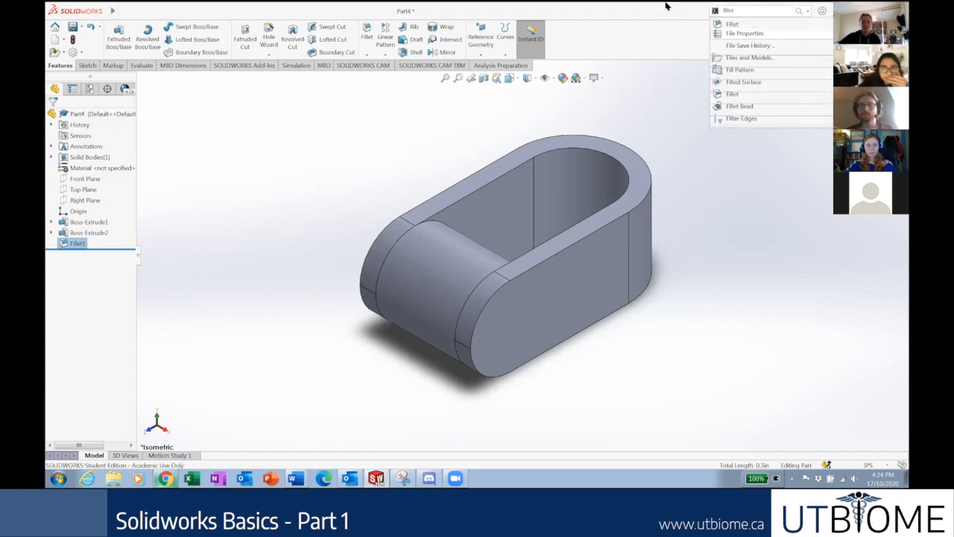
pyautogui.press('Return')
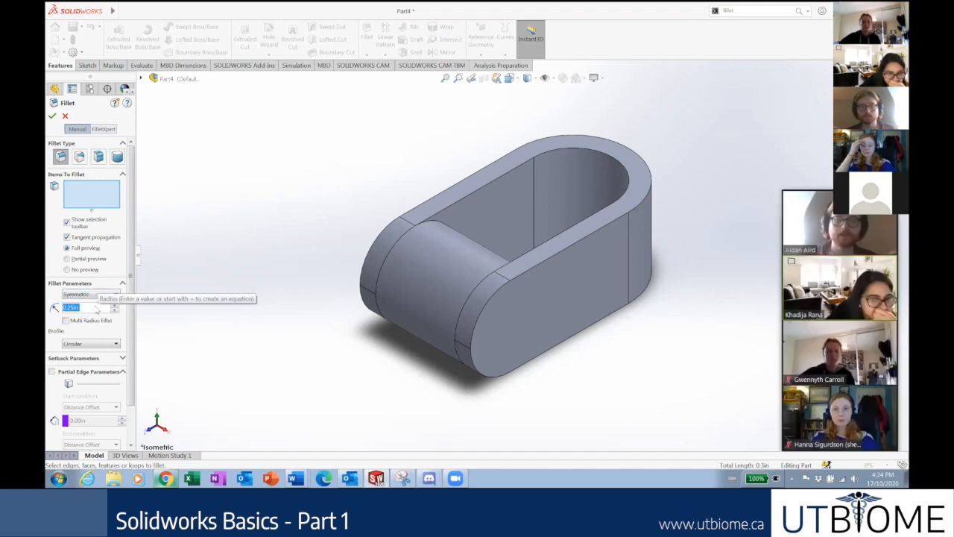
pyautogui.click(90, 194)
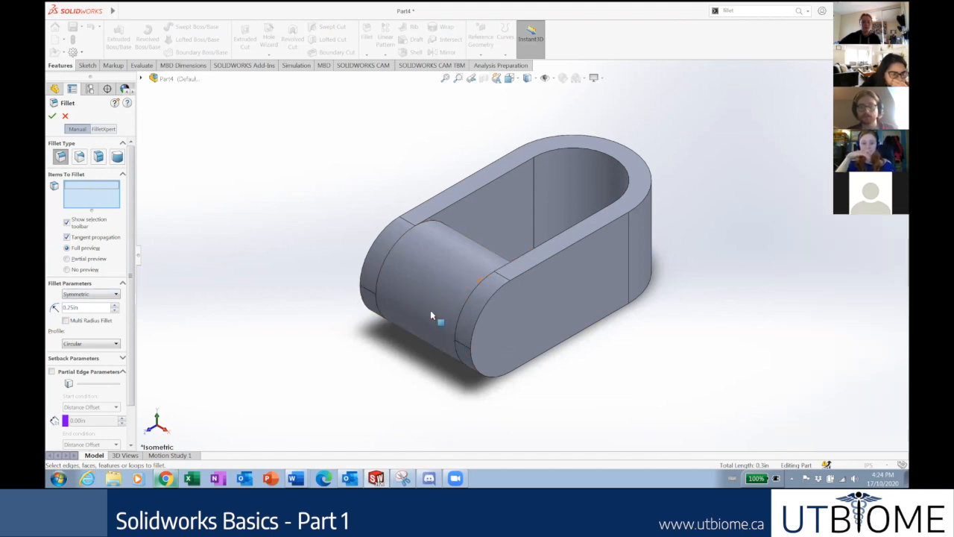
pyautogui.moveTo(430, 315); pyautogui.dragTo(474, 255, button='middle')
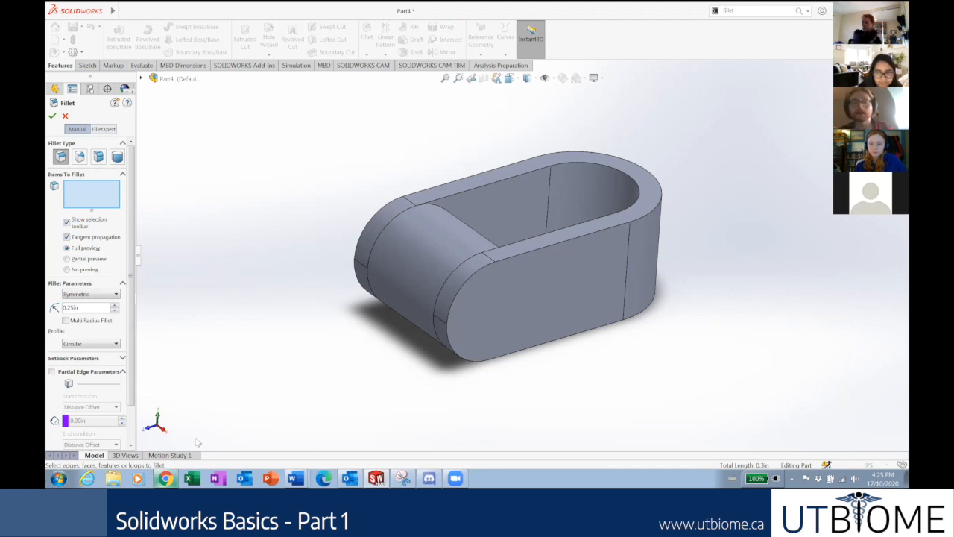
pyautogui.click(167, 477)
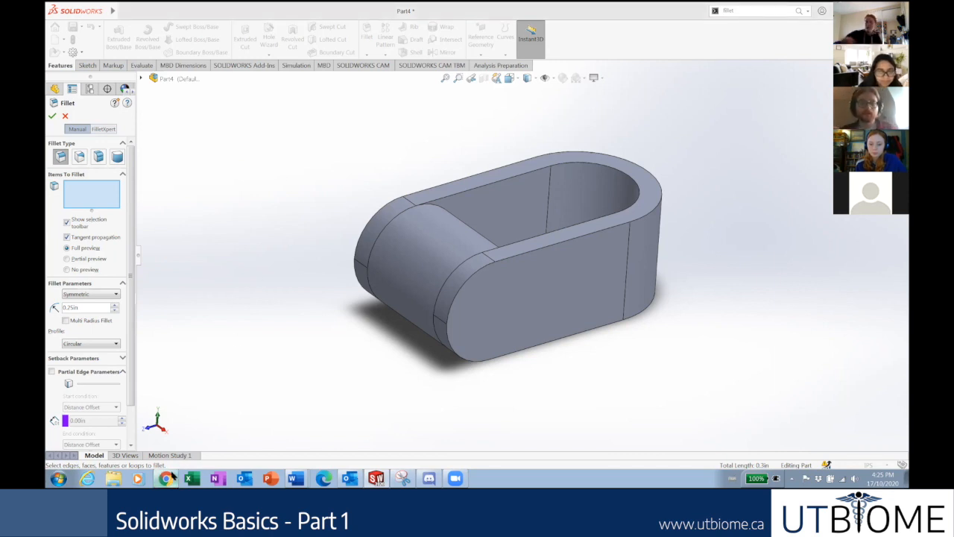
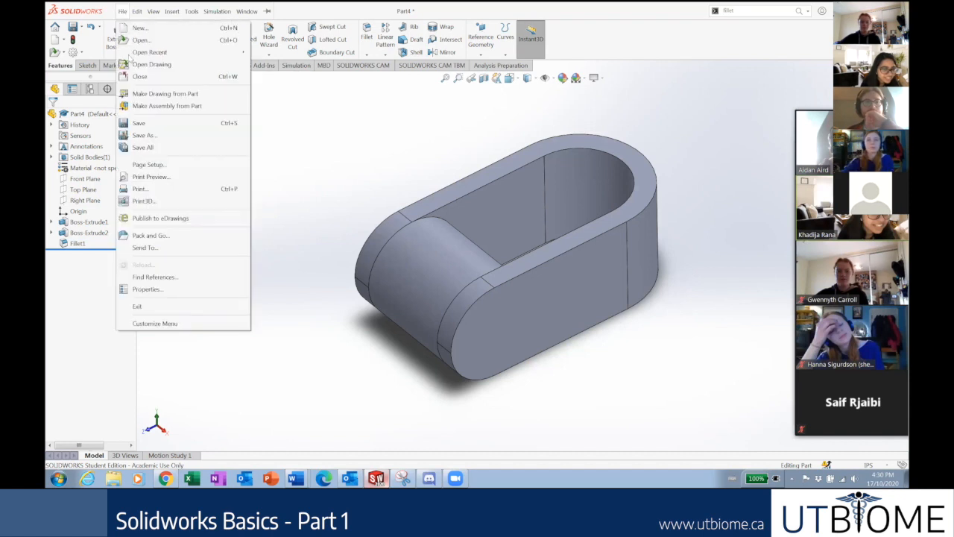
# Save the filleted U-shaped part with Save As under the name 'fun thing utbiome'.
pyautogui.click(143, 136)
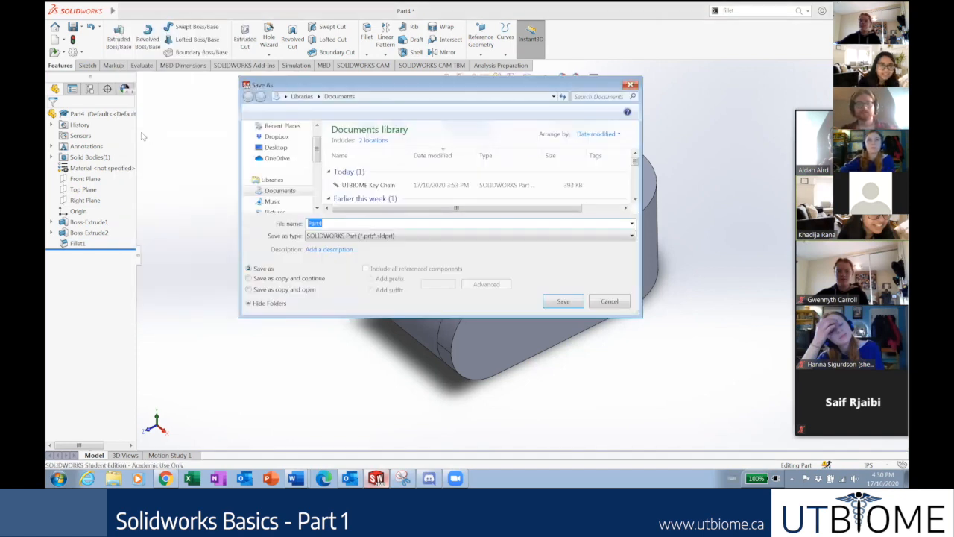
pyautogui.write('fun thing utbiome')
pyautogui.press('Return')
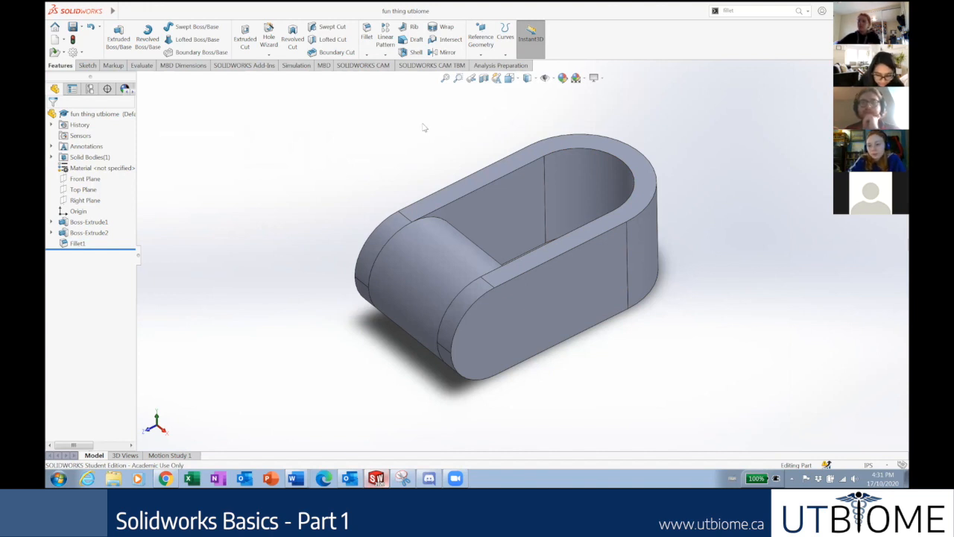
# Bring up the Open dialog twice and dismiss it without opening any file.
pyautogui.click(124, 10)
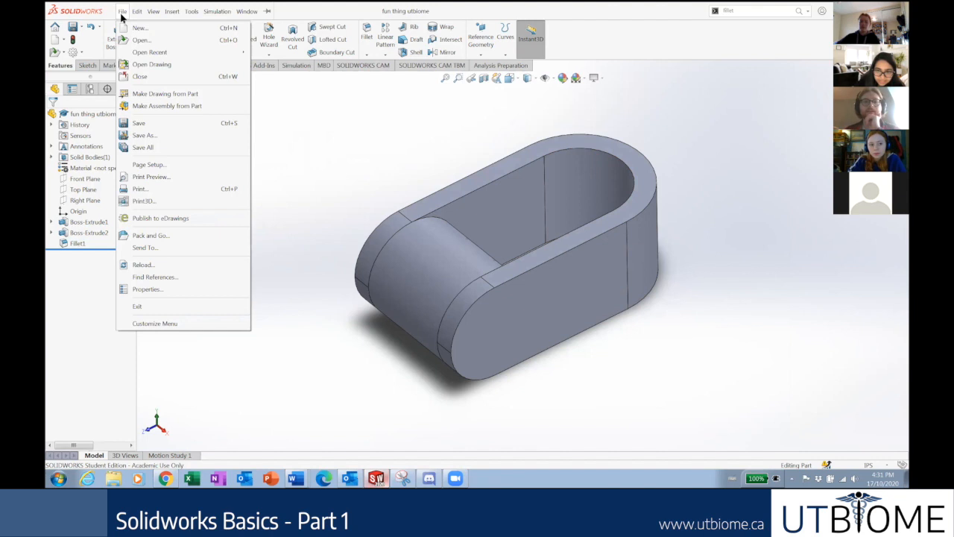
pyautogui.click(130, 41)
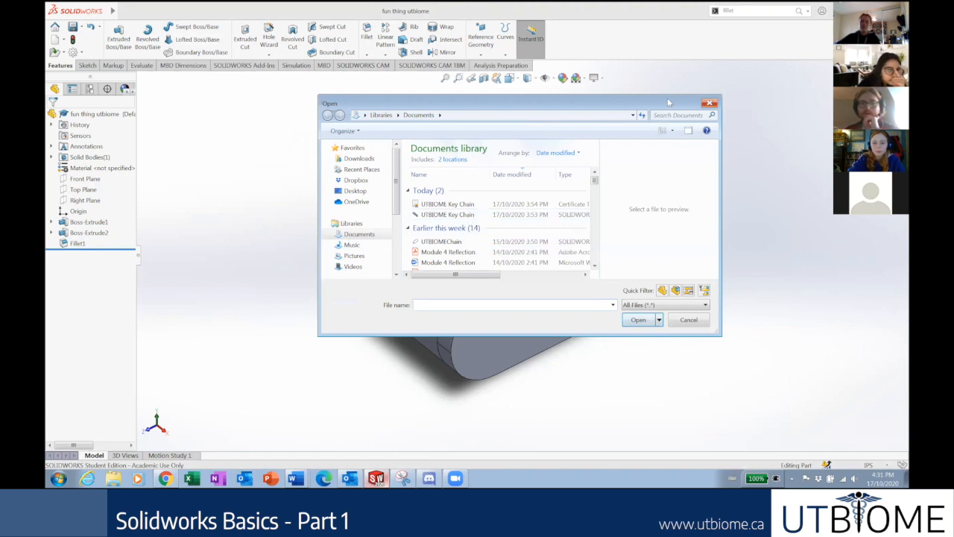
pyautogui.press('Escape')
pyautogui.click(122, 11)
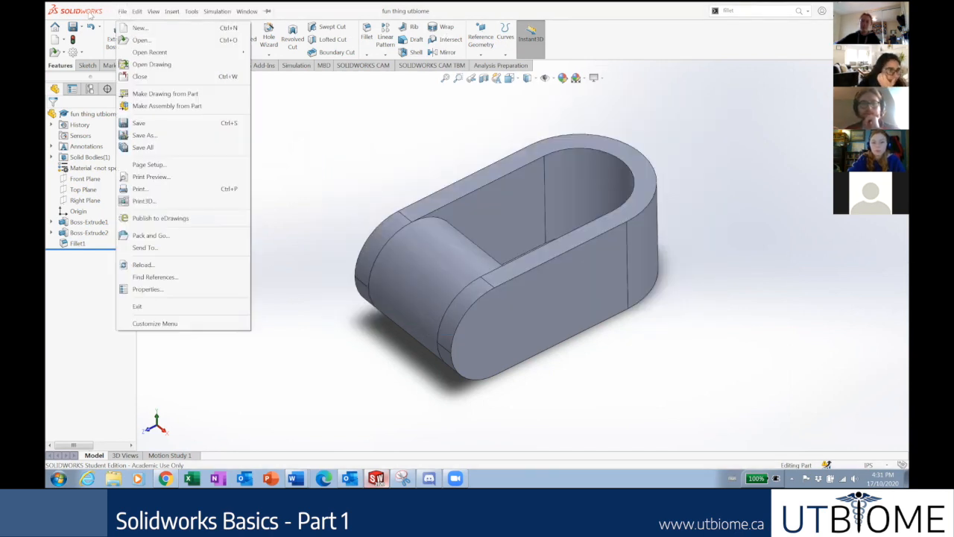
pyautogui.click(405, 227)
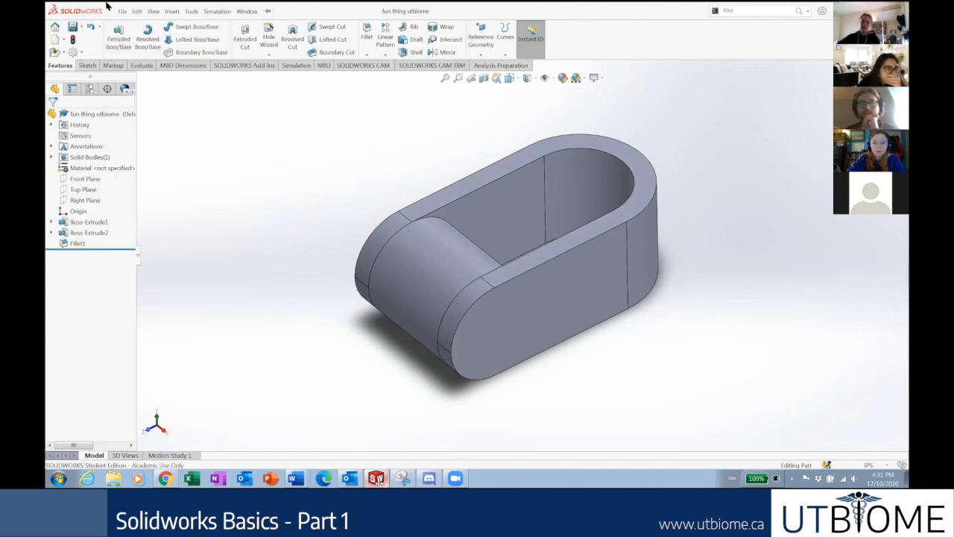
pyautogui.click(129, 12)
pyautogui.click(468, 215)
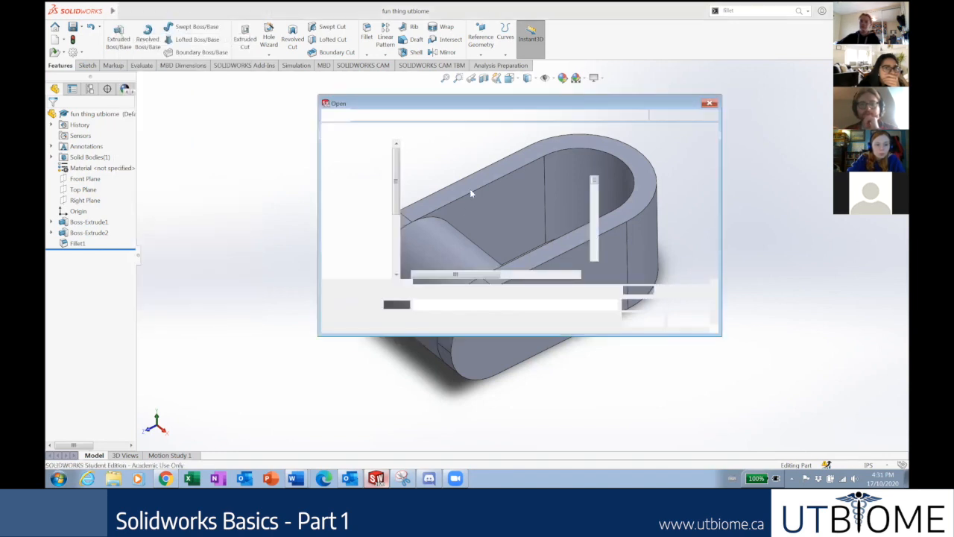
pyautogui.press('Escape')
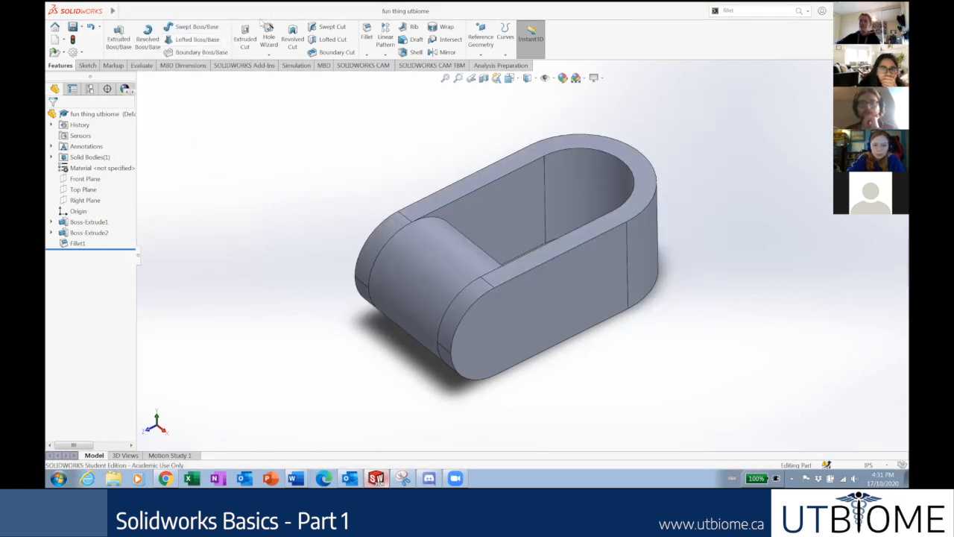
# Open '2 UTBIOME Key Chain' from the File > Open Recent list.
pyautogui.click(122, 12)
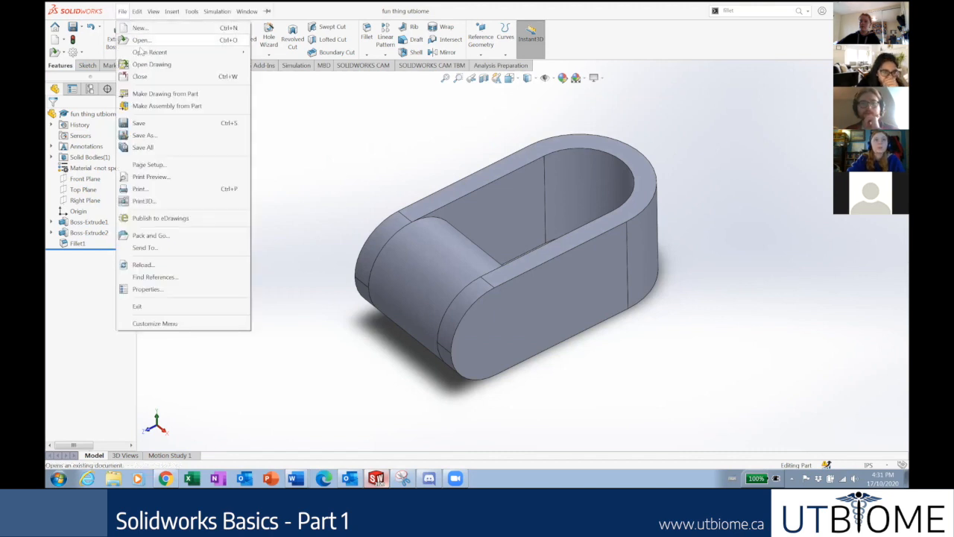
pyautogui.moveTo(149, 54)
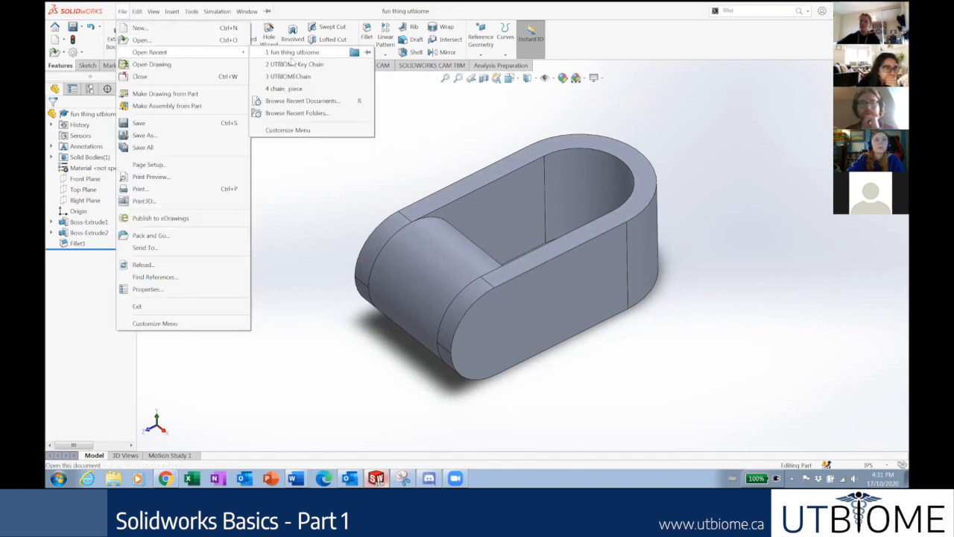
pyautogui.moveTo(294, 67)
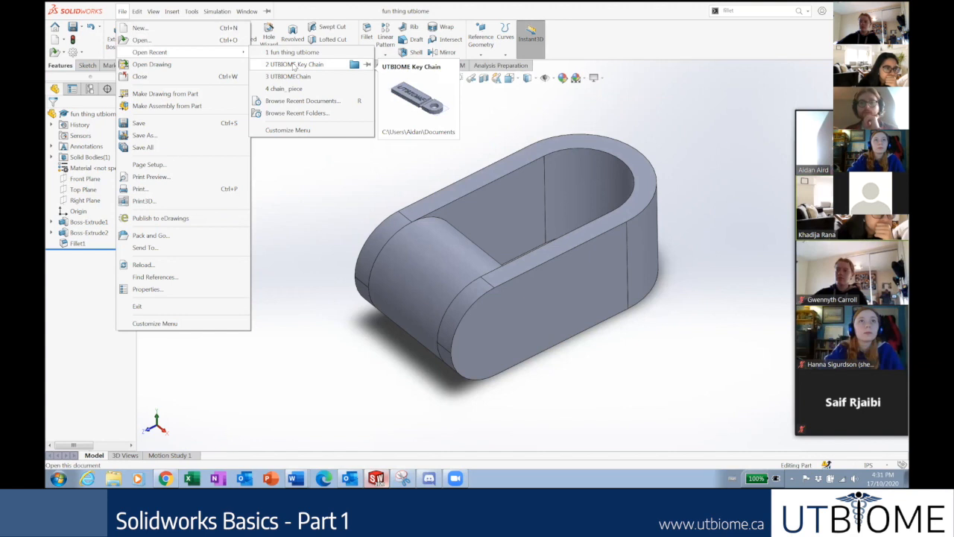
pyautogui.click(295, 66)
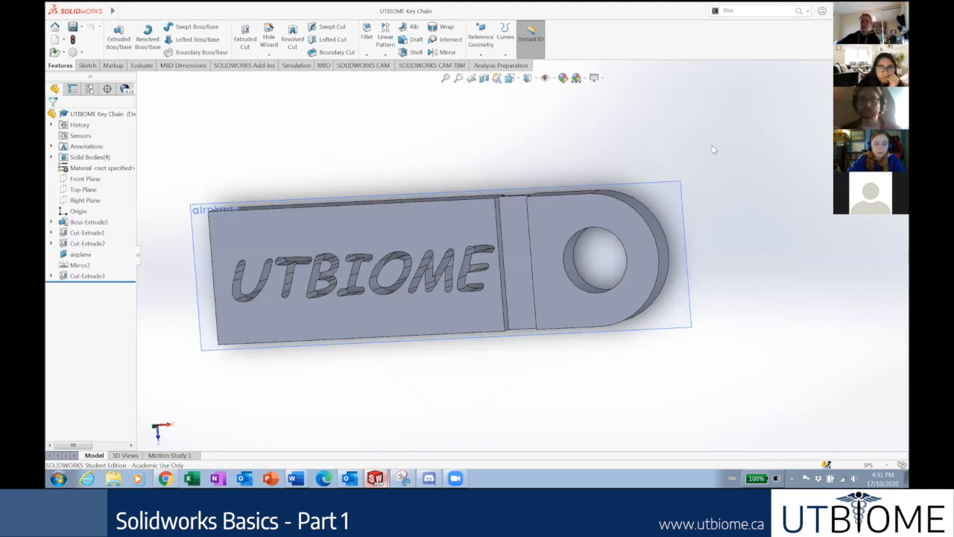
# Inspect the engraved key chain in isometric, front and left views, zooming in and out.
pyautogui.hotkey('ctrl', '7')
pyautogui.scroll(-1, 673, 187)
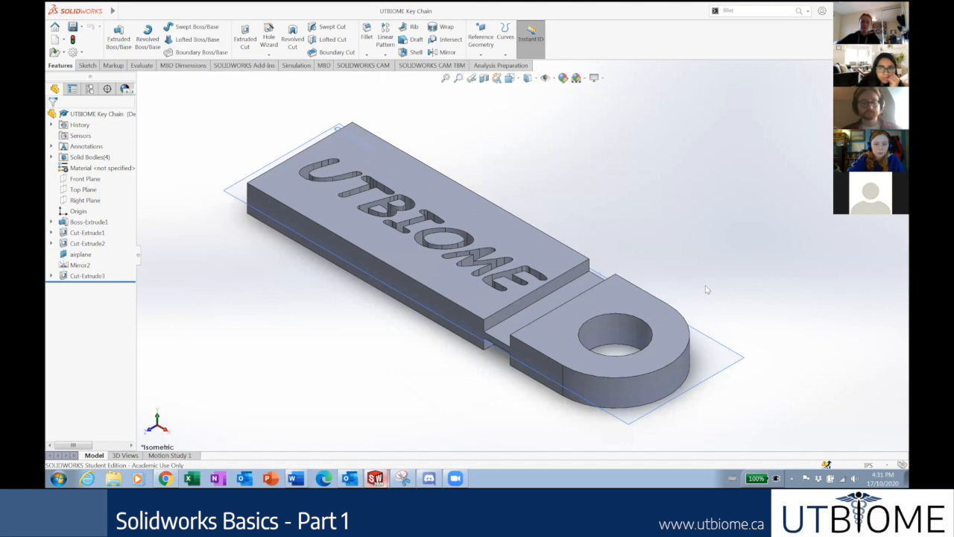
pyautogui.hotkey('ctrl', '1')
pyautogui.scroll(-3, 707, 290)
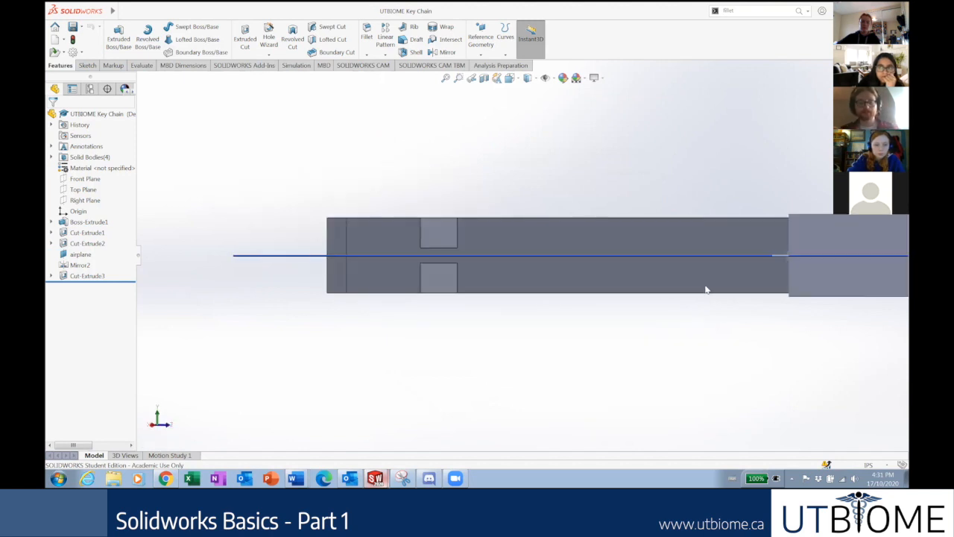
pyautogui.hotkey('ctrl', '3')
pyautogui.hotkey('ctrl', '7')
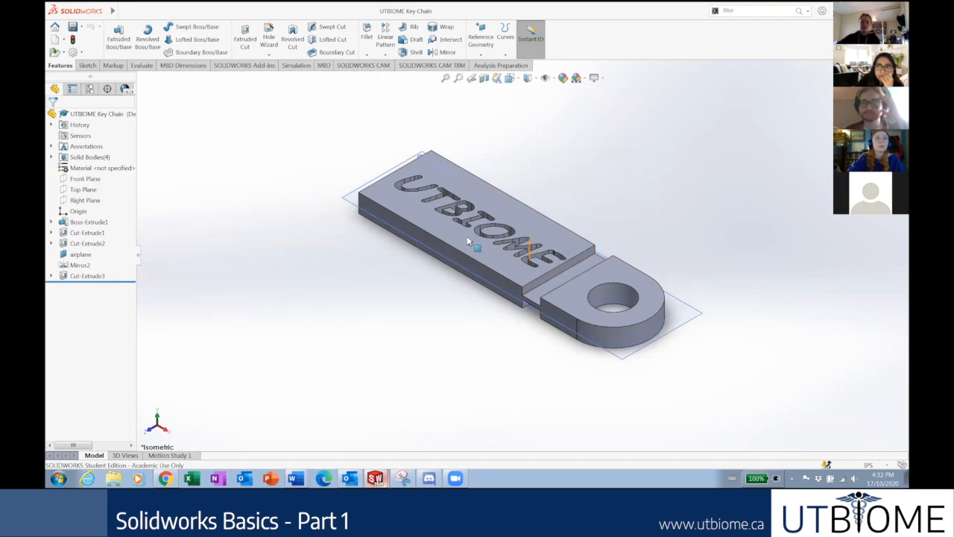
pyautogui.scroll(-2, 679, 246)
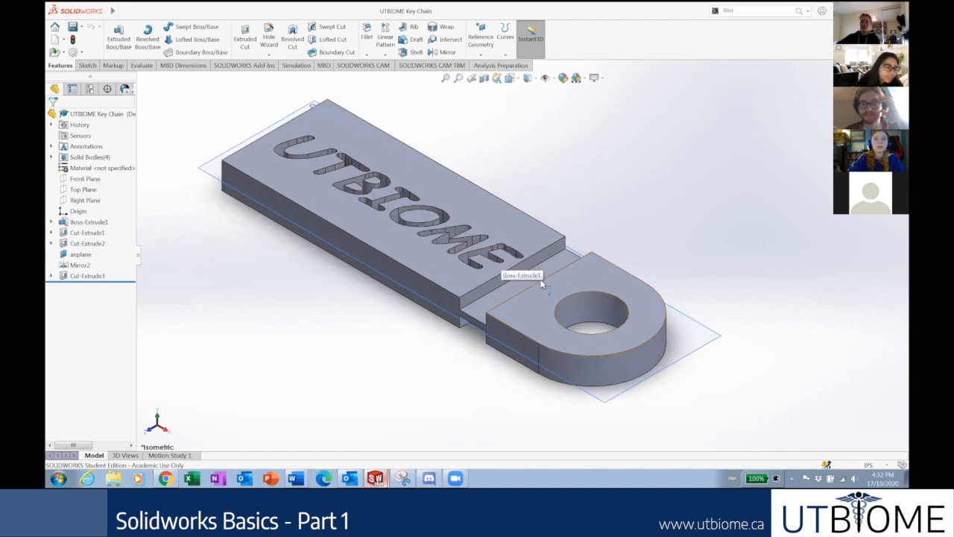
pyautogui.scroll(-2, 445, 197)
pyautogui.scroll(1, 484, 243)
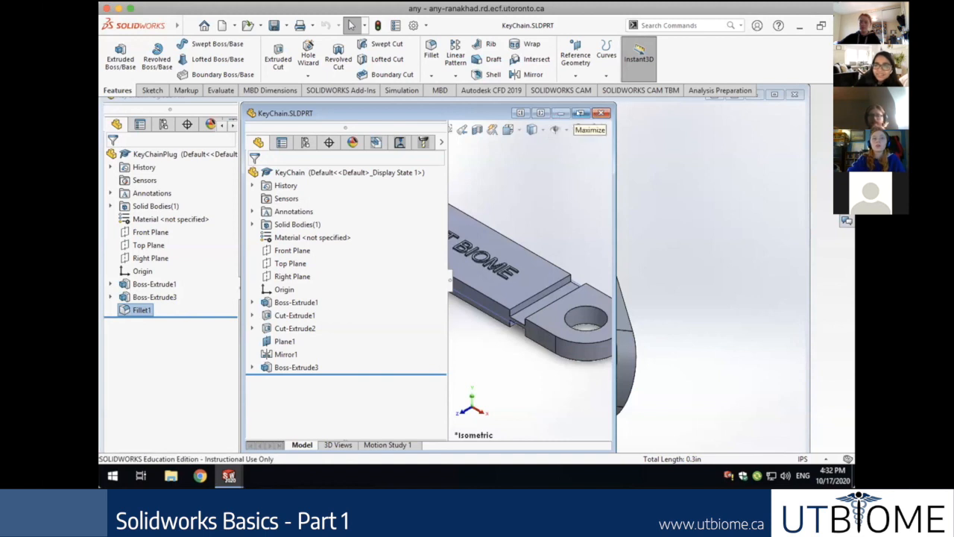
# Minimize the KeyChain window, maximize KeyChainPlug to review it, then return to KeyChain.
pyautogui.click(581, 113)
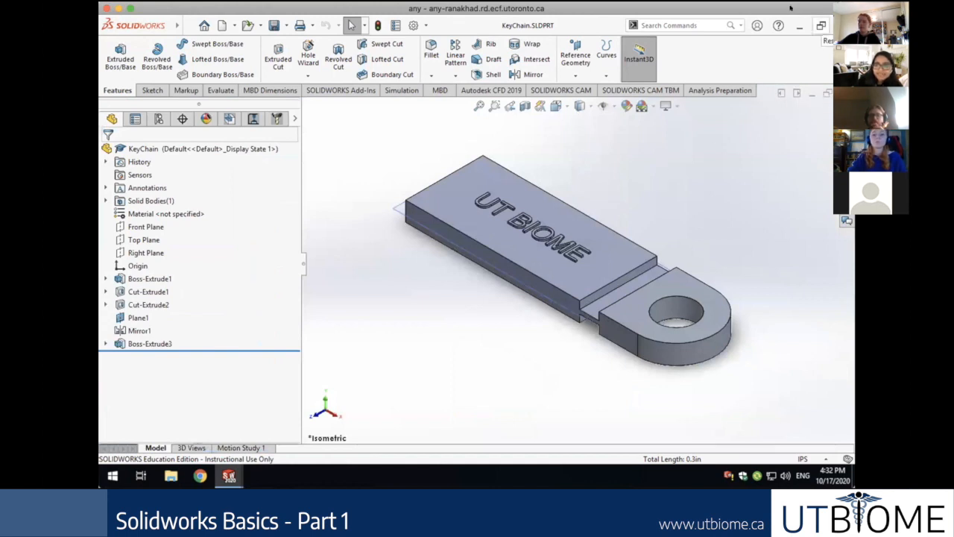
pyautogui.click(811, 93)
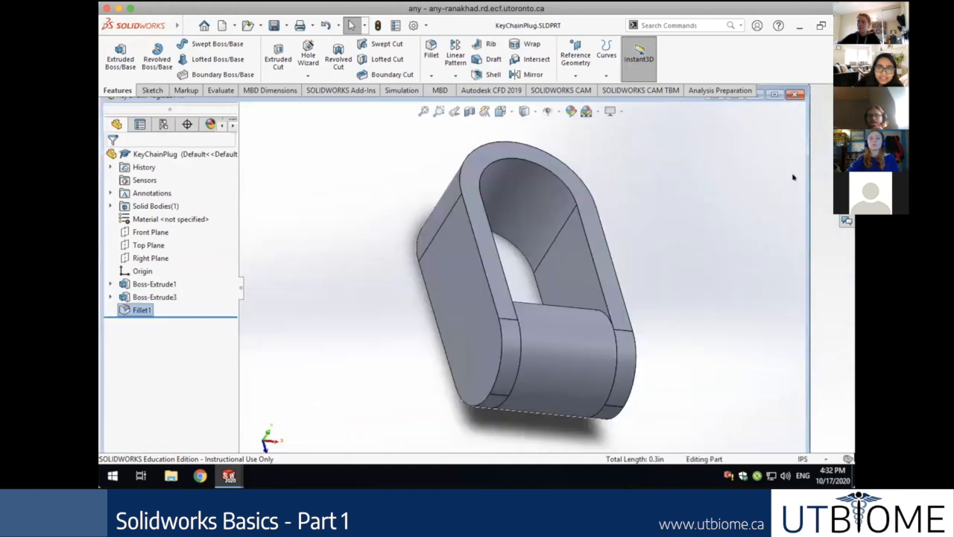
pyautogui.click(775, 95)
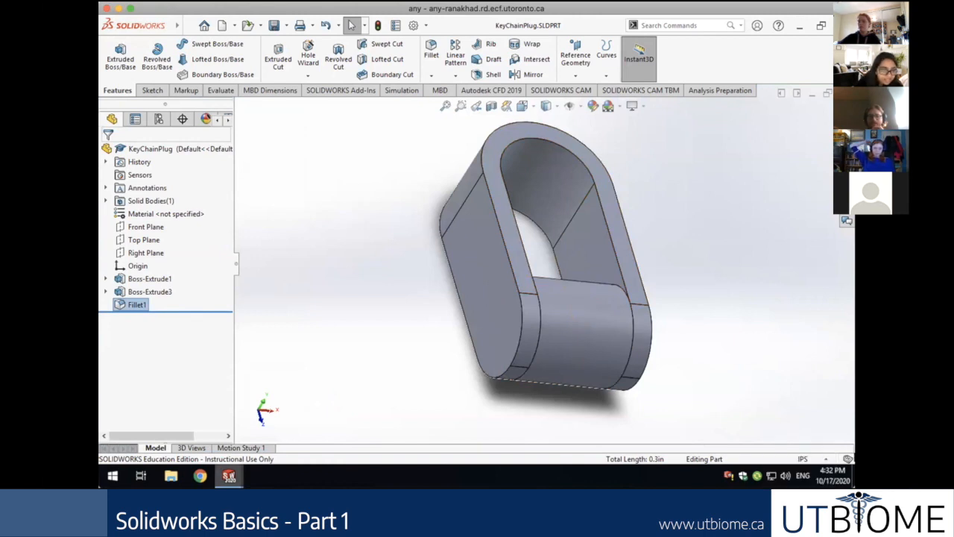
pyautogui.moveTo(228, 476)
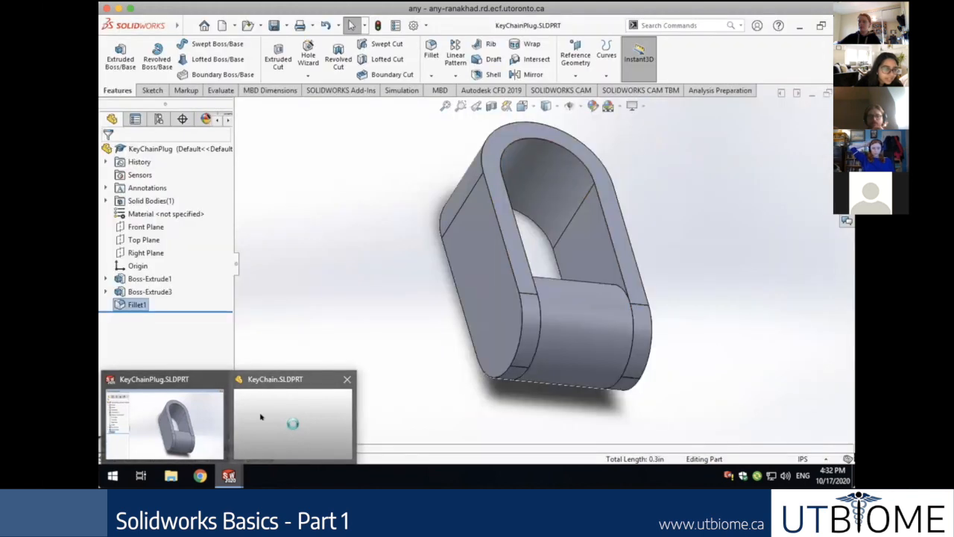
pyautogui.click(261, 417)
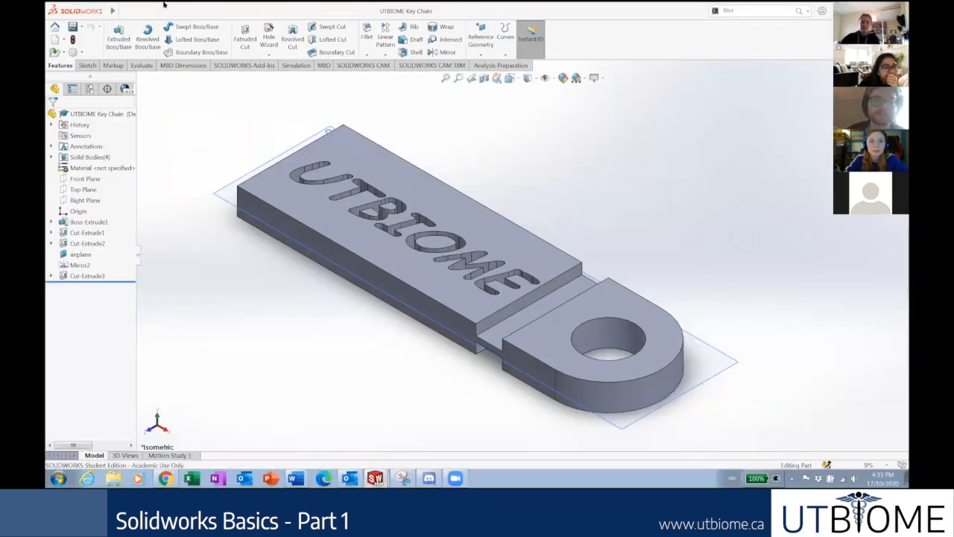
# Cancel a New document, then create an assembly with File > Make Assembly from Part.
pyautogui.click(121, 10)
pyautogui.click(123, 11)
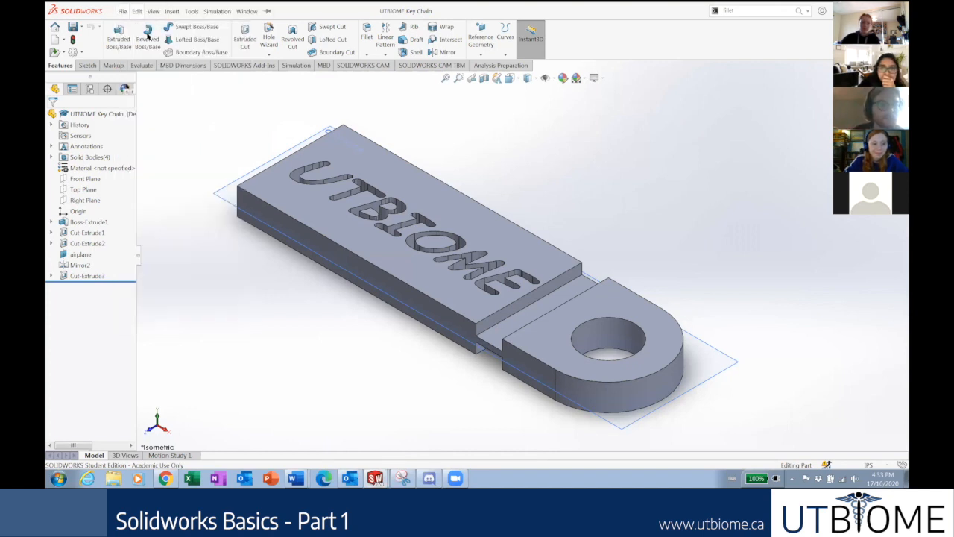
pyautogui.click(123, 12)
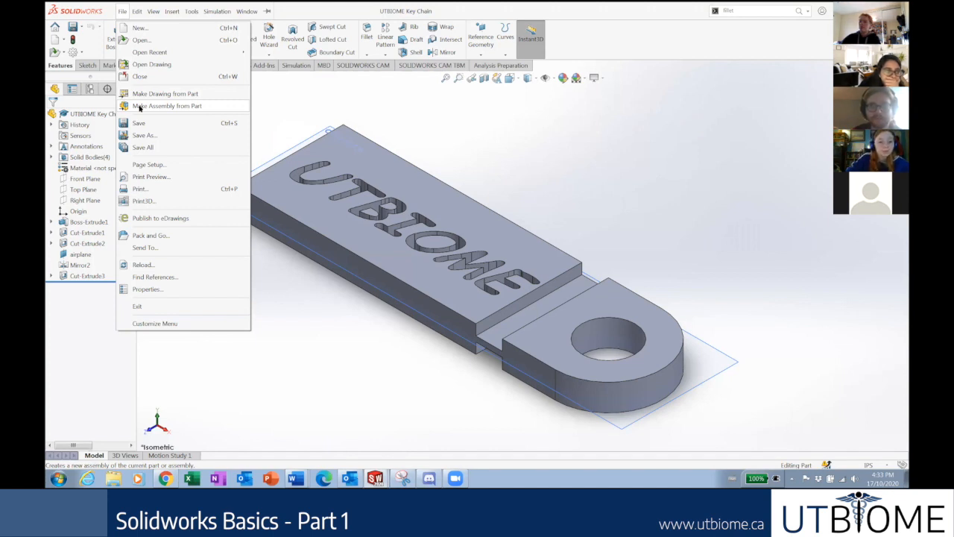
pyautogui.click(127, 11)
pyautogui.click(120, 14)
pyautogui.click(136, 27)
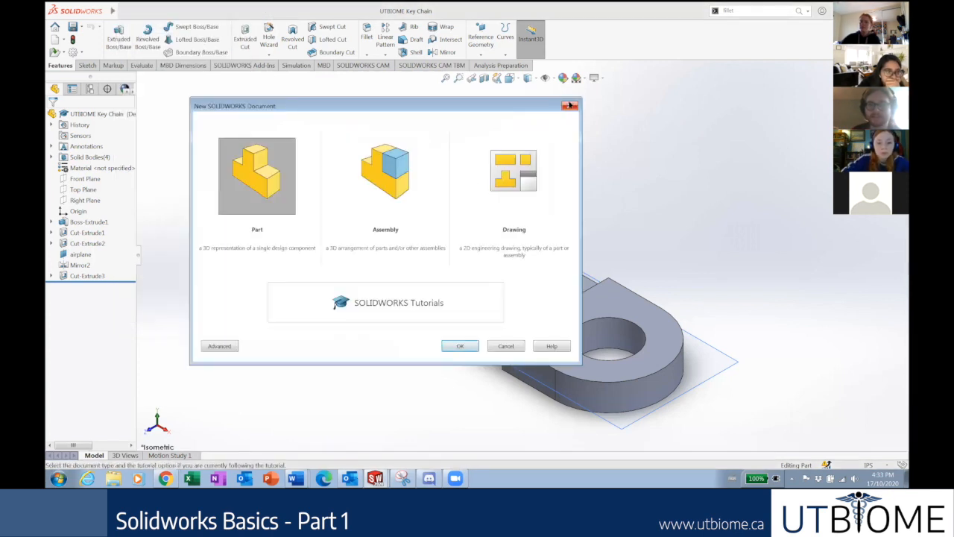
pyautogui.click(570, 105)
pyautogui.click(131, 10)
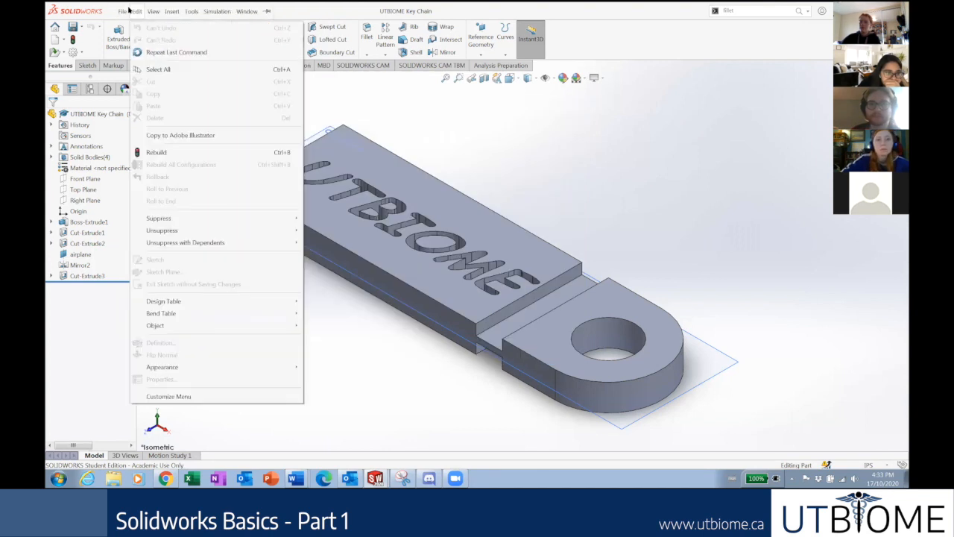
pyautogui.click(155, 107)
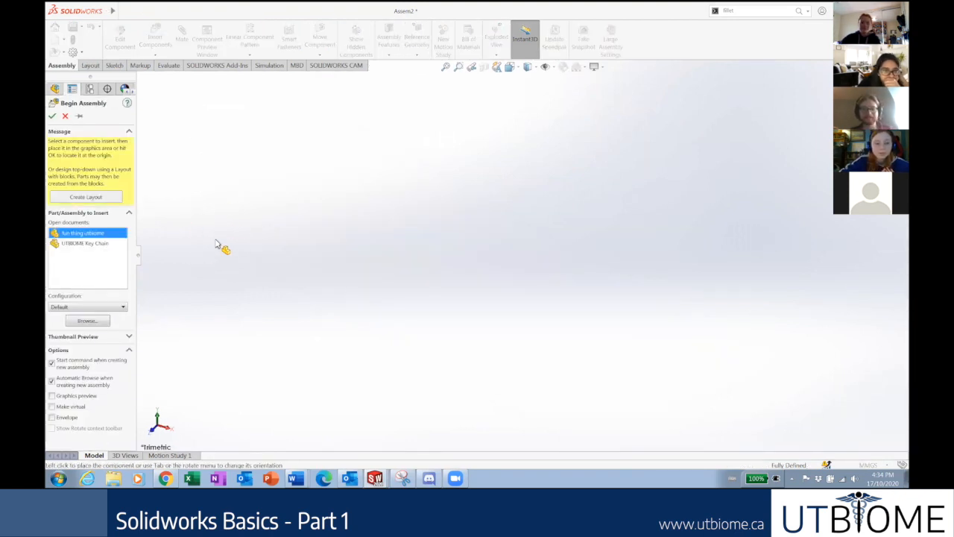
# Choose UTBIOME Key Chain in Begin Assembly and place it at the Assem2 origin.
pyautogui.click(96, 244)
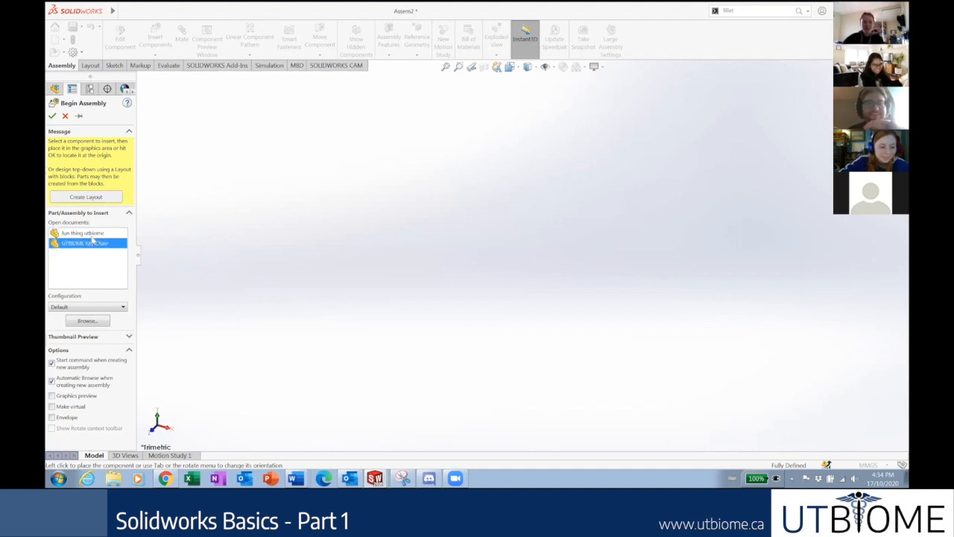
pyautogui.click(76, 235)
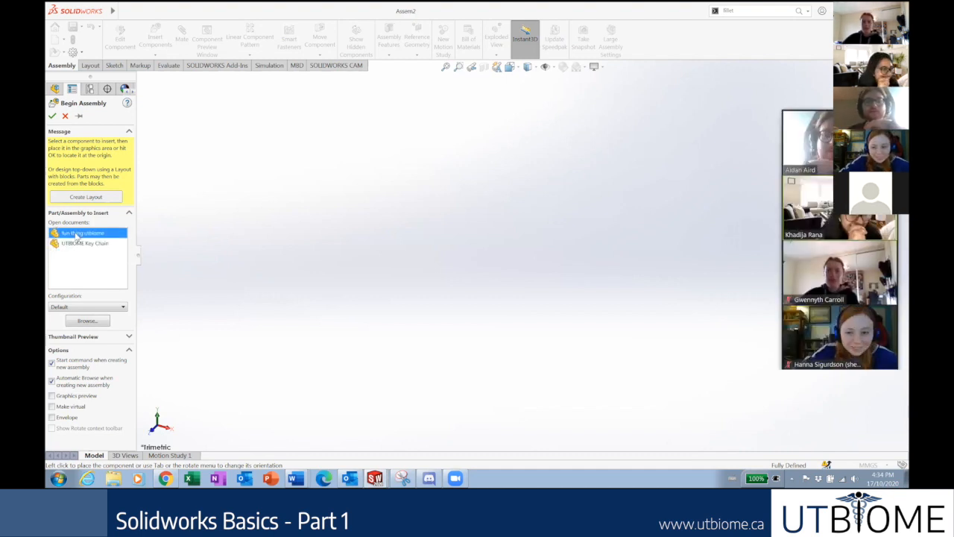
pyautogui.click(78, 243)
pyautogui.click(79, 235)
pyautogui.click(82, 244)
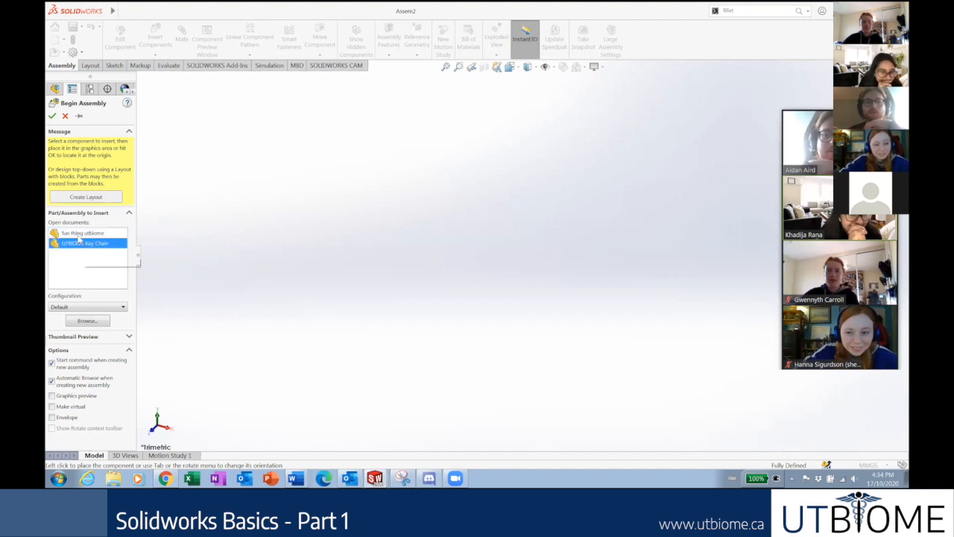
pyautogui.click(78, 235)
pyautogui.click(84, 243)
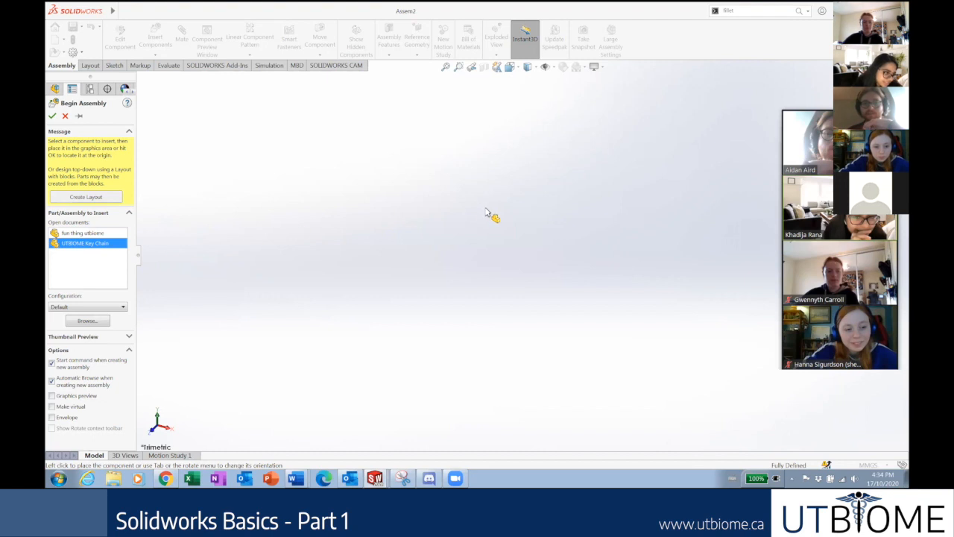
pyautogui.click(94, 245)
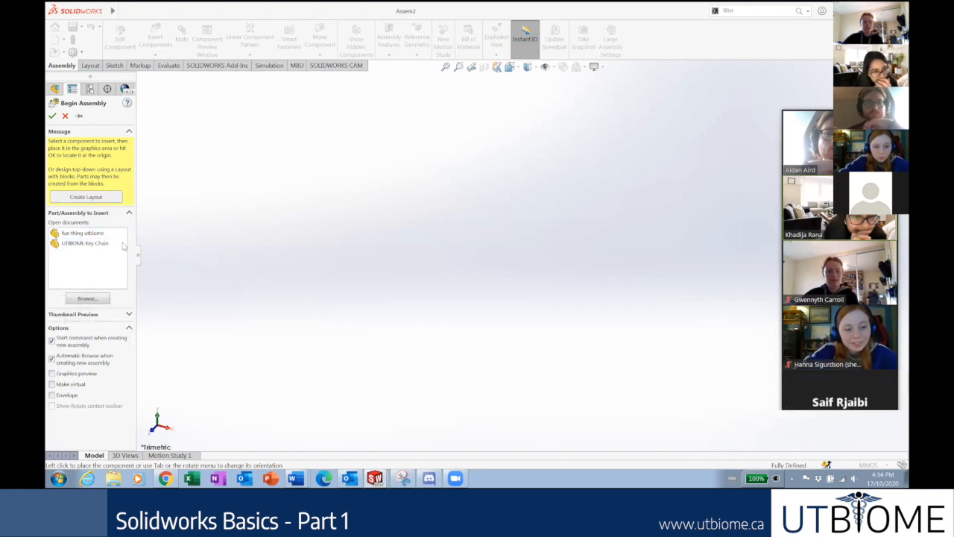
pyautogui.click(97, 245)
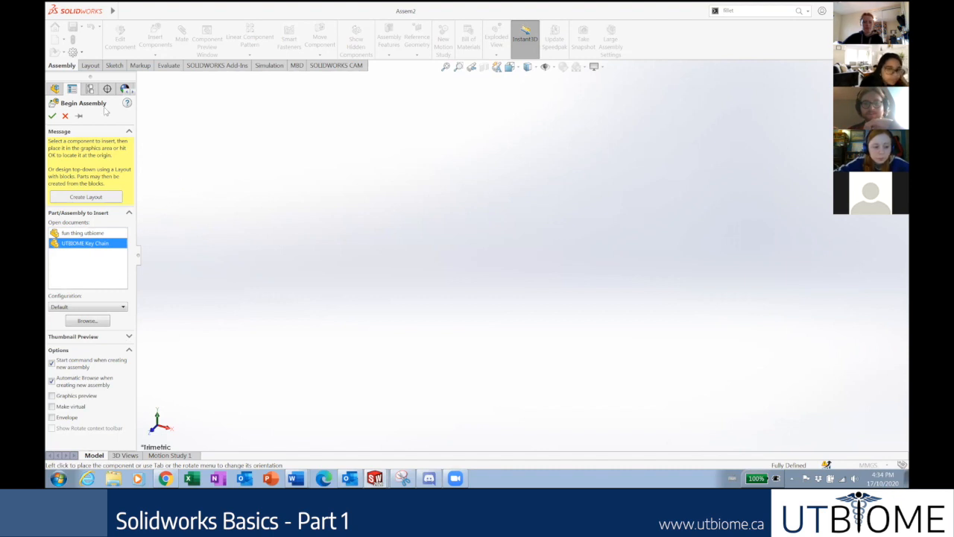
pyautogui.click(52, 116)
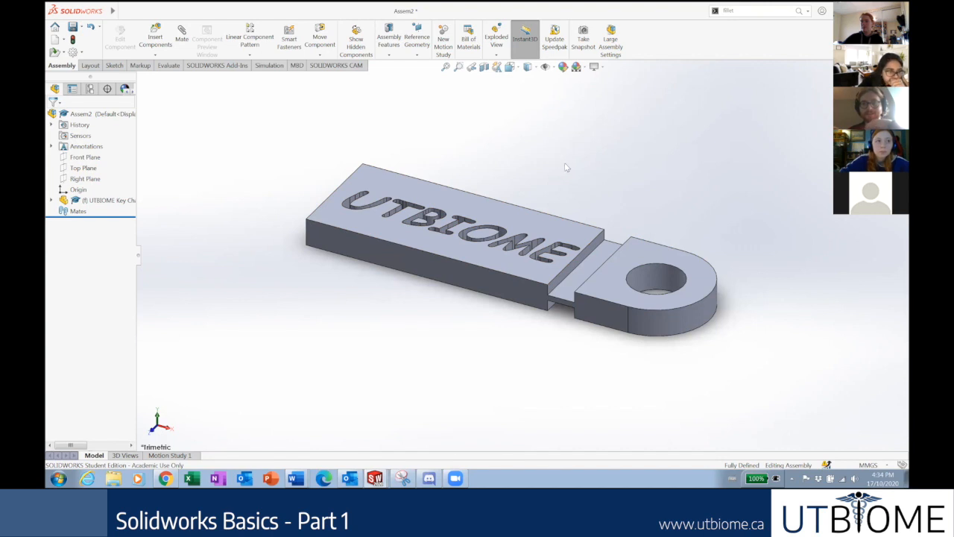
pyautogui.scroll(1, 567, 168)
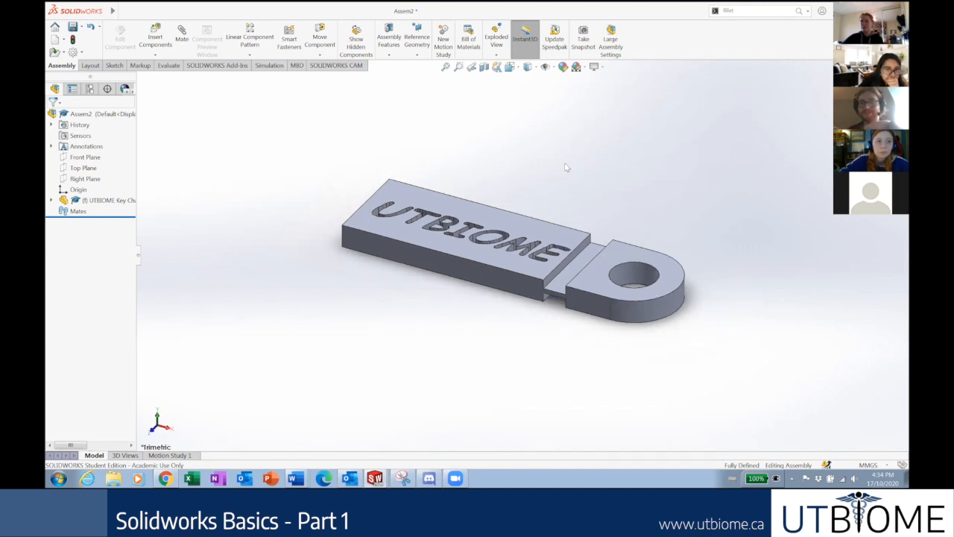
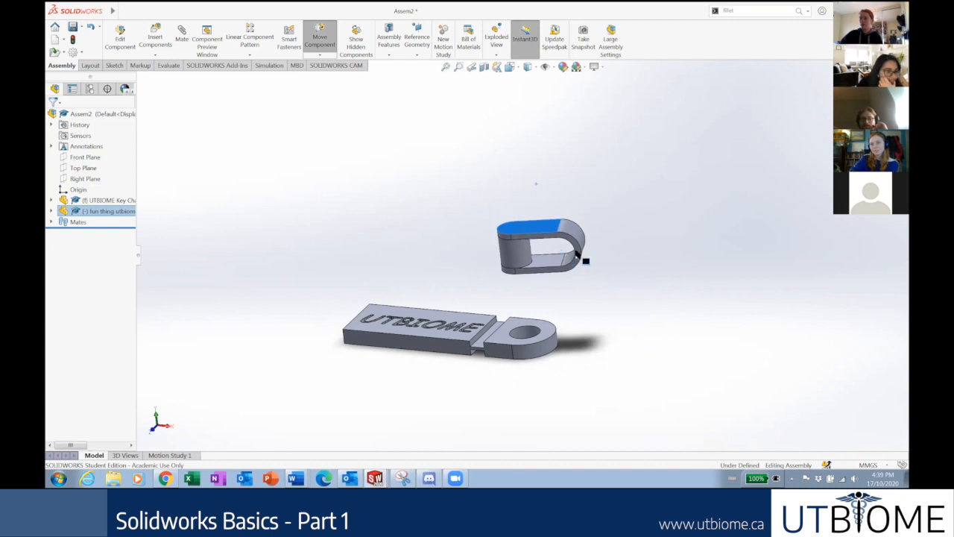
# Clear the clip selection and orbit the view to show the UTBIOME face.
pyautogui.click(599, 284)
pyautogui.moveTo(586, 288); pyautogui.dragTo(589, 180, button='middle')
pyautogui.scroll(-2, 523, 272)
pyautogui.moveTo(523, 272); pyautogui.dragTo(531, 328, button='middle')
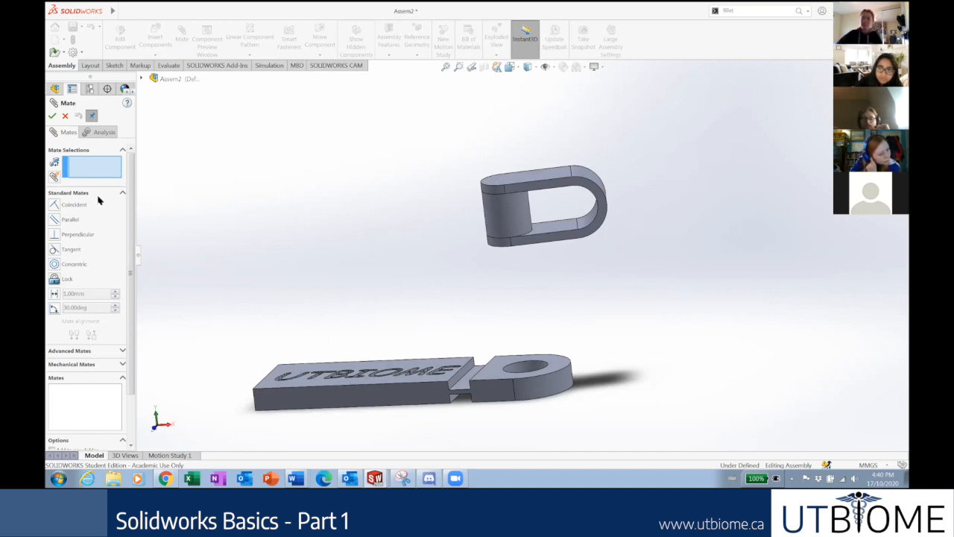
# Choose the Width mate type from Advanced Mates.
pyautogui.click(105, 352)
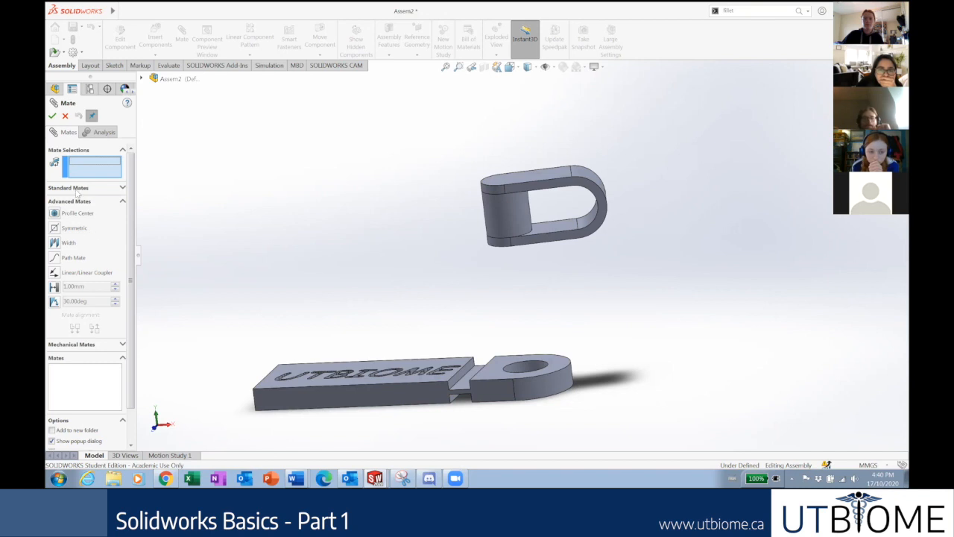
pyautogui.click(55, 244)
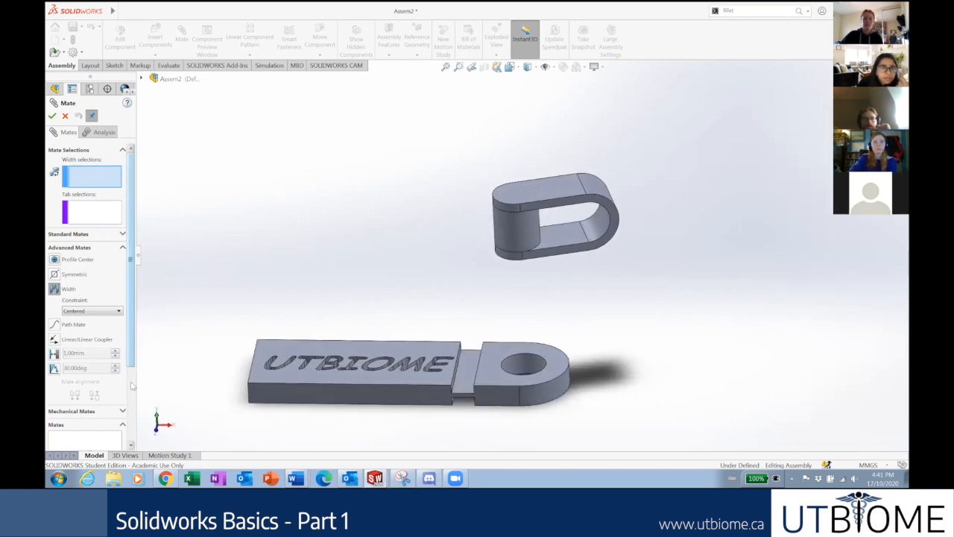
pyautogui.moveTo(132, 363); pyautogui.dragTo(136, 442)
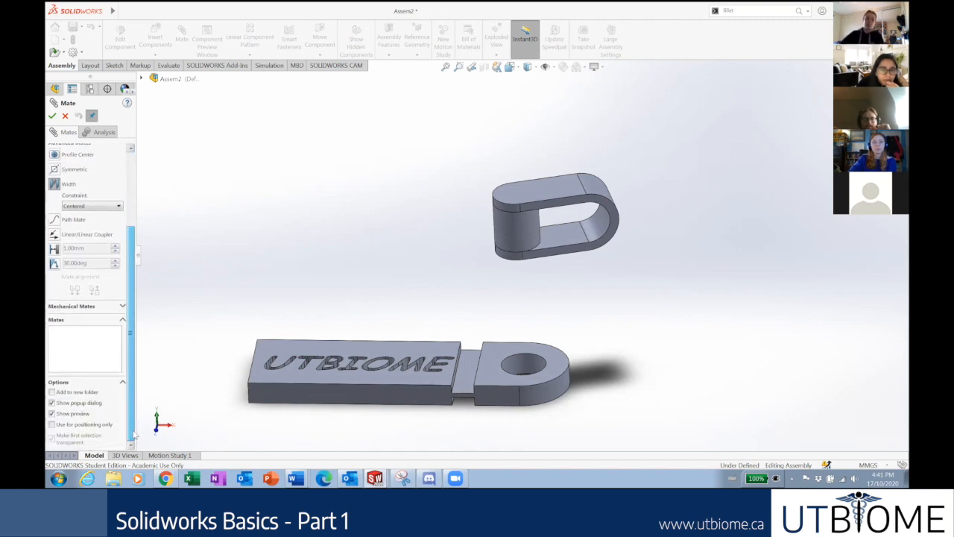
pyautogui.scroll(5, 129, 335)
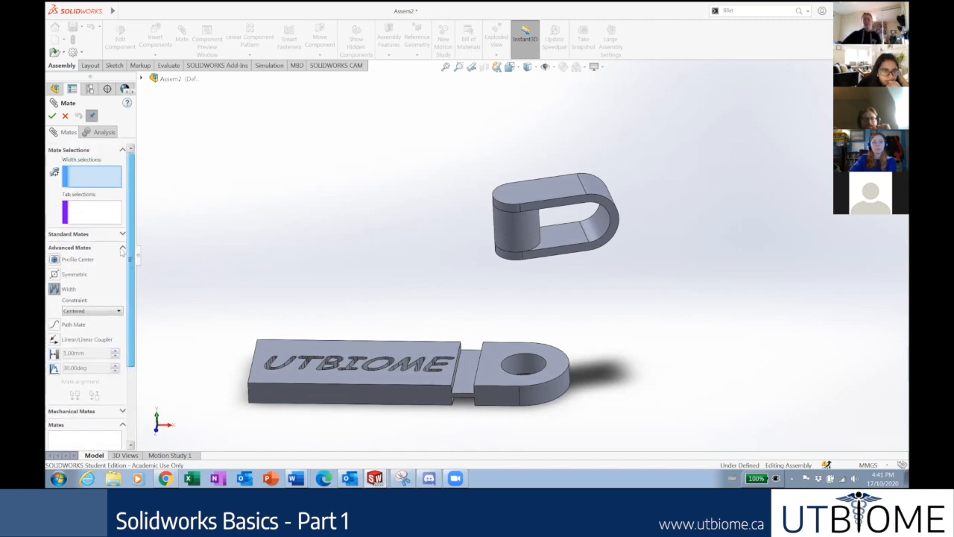
pyautogui.moveTo(134, 345); pyautogui.dragTo(132, 295)
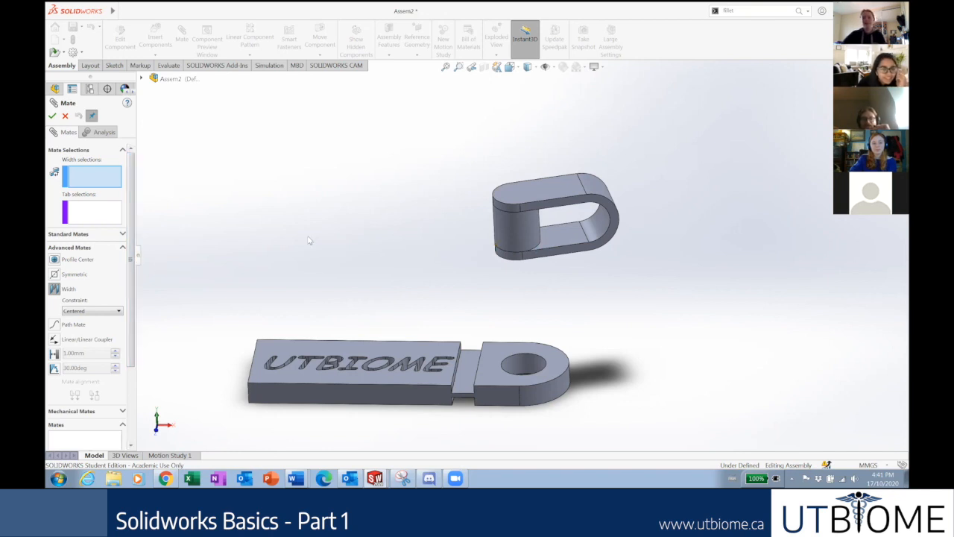
pyautogui.moveTo(435, 238); pyautogui.dragTo(377, 167, button='middle')
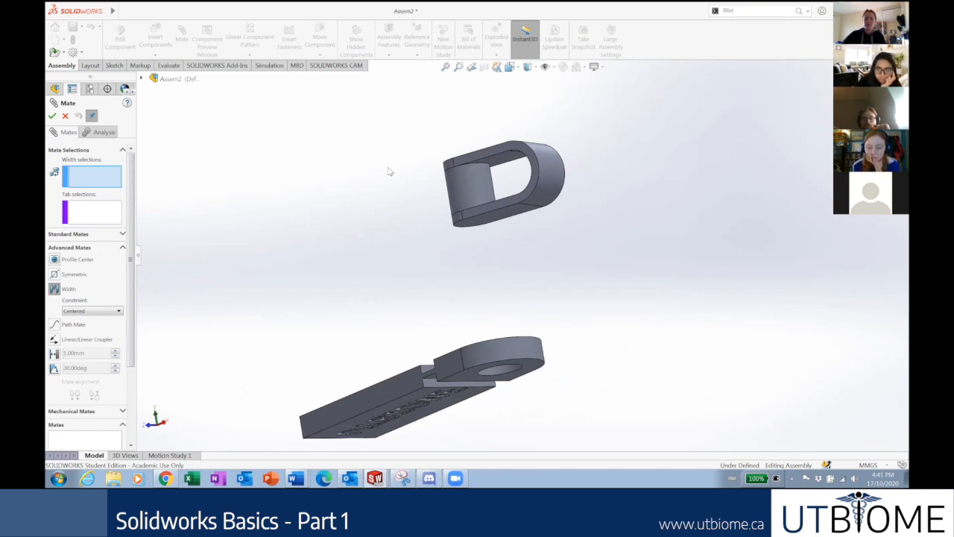
pyautogui.moveTo(383, 181); pyautogui.dragTo(400, 238, button='middle')
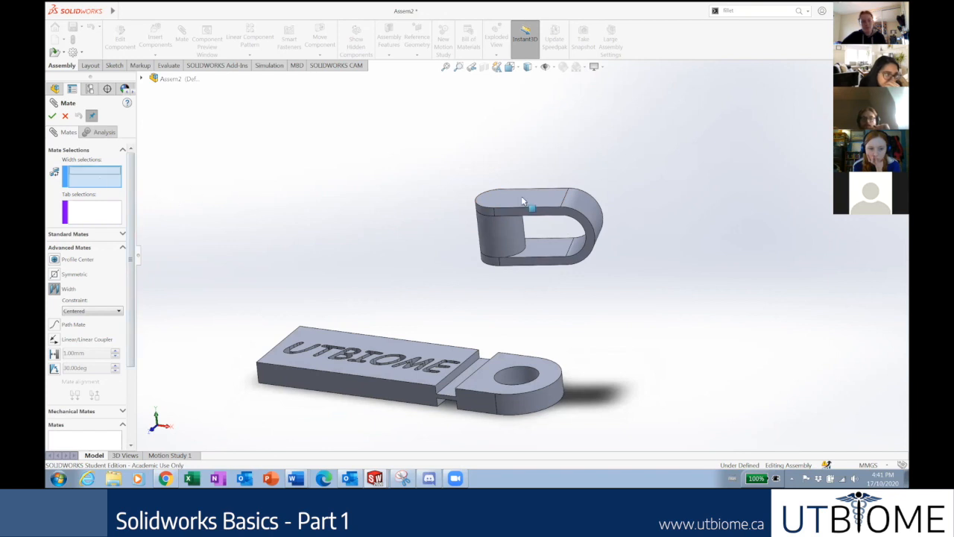
pyautogui.scroll(-4, 551, 246)
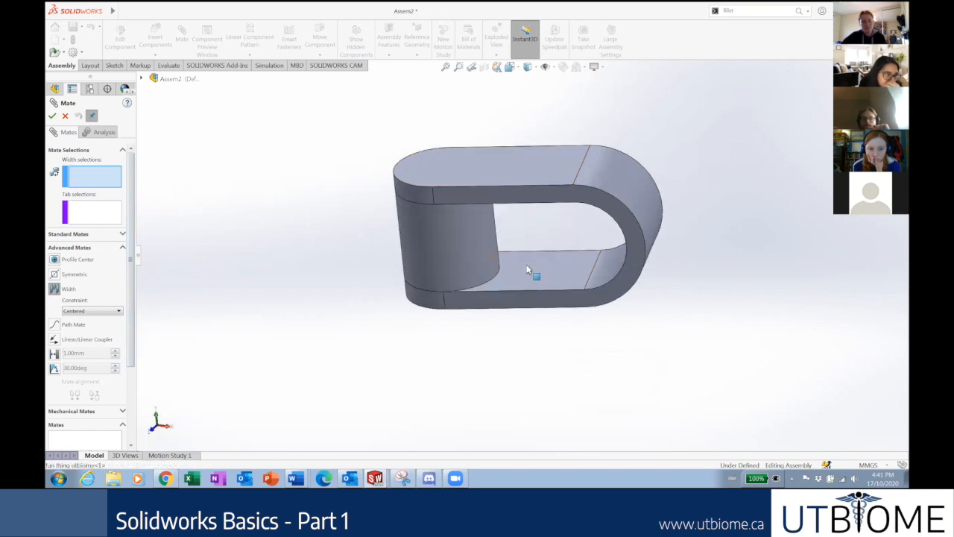
# Select the clip's two inner faces as the width references.
pyautogui.click(522, 266)
pyautogui.moveTo(282, 235); pyautogui.dragTo(351, 115, button='middle')
pyautogui.scroll(-2, 350, 115)
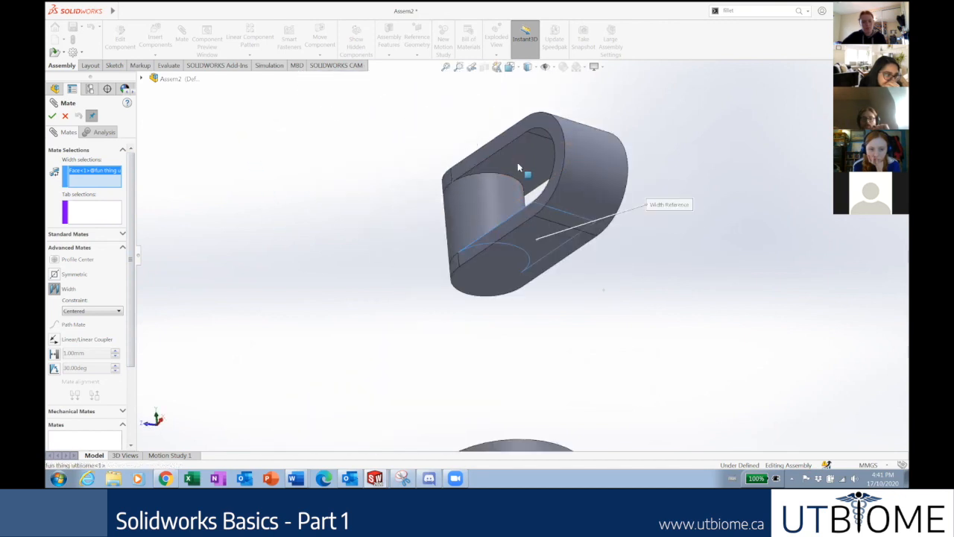
pyautogui.click(518, 162)
# Select the tab's top and underside faces and confirm the centred Width1 mate.
pyautogui.scroll(3, 362, 207)
pyautogui.moveTo(371, 220); pyautogui.dragTo(444, 362, button='middle')
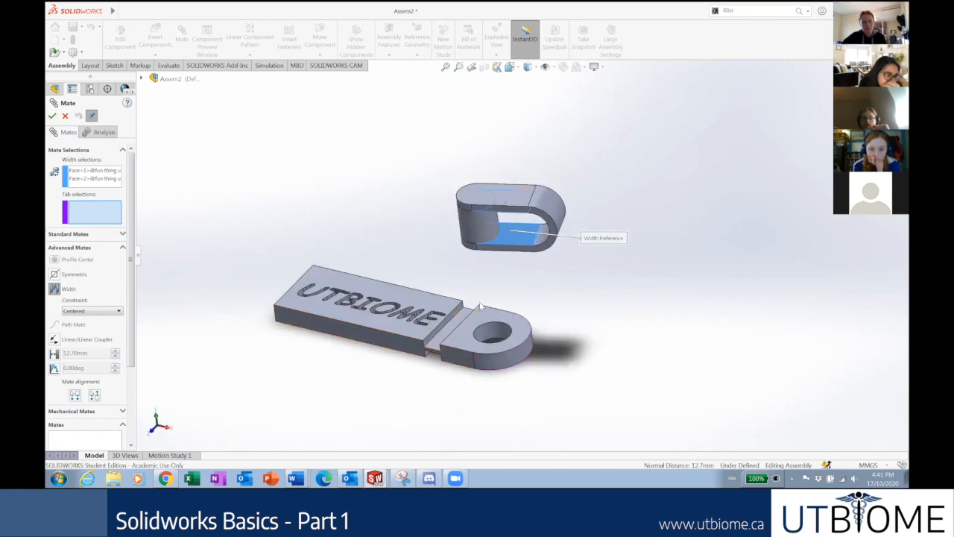
pyautogui.scroll(-3, 447, 368)
pyautogui.click(449, 370)
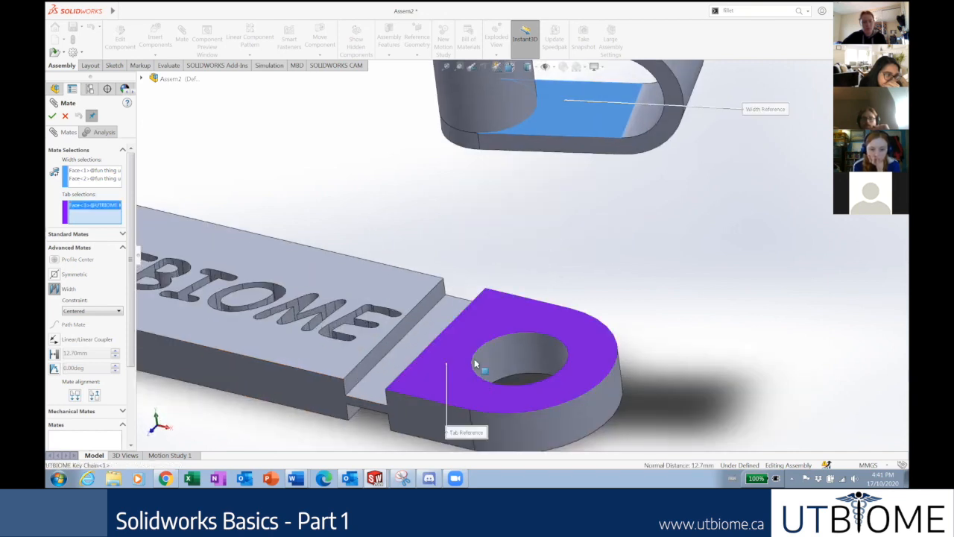
pyautogui.scroll(2, 454, 230)
pyautogui.moveTo(454, 231); pyautogui.dragTo(475, 314, button='middle')
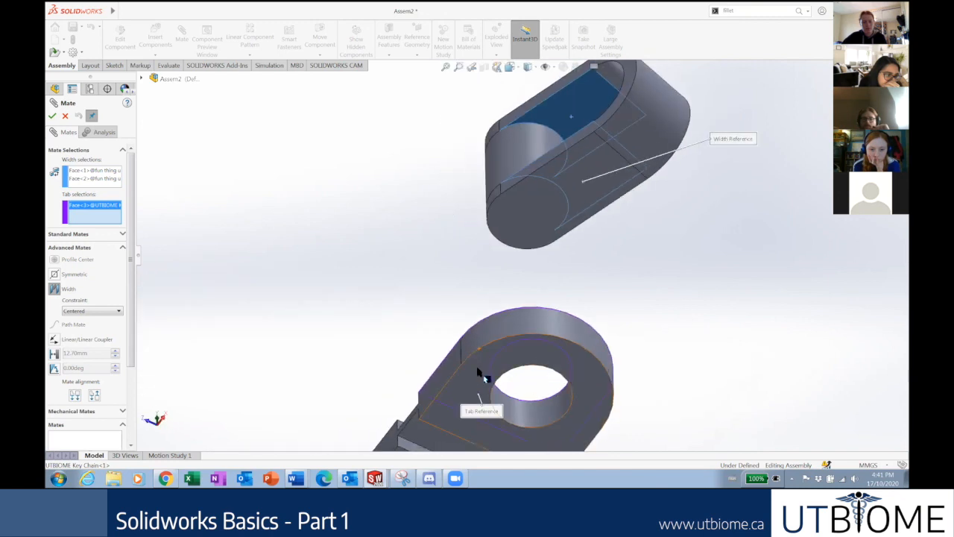
pyautogui.click(481, 375)
pyautogui.moveTo(464, 362); pyautogui.dragTo(443, 302, button='middle')
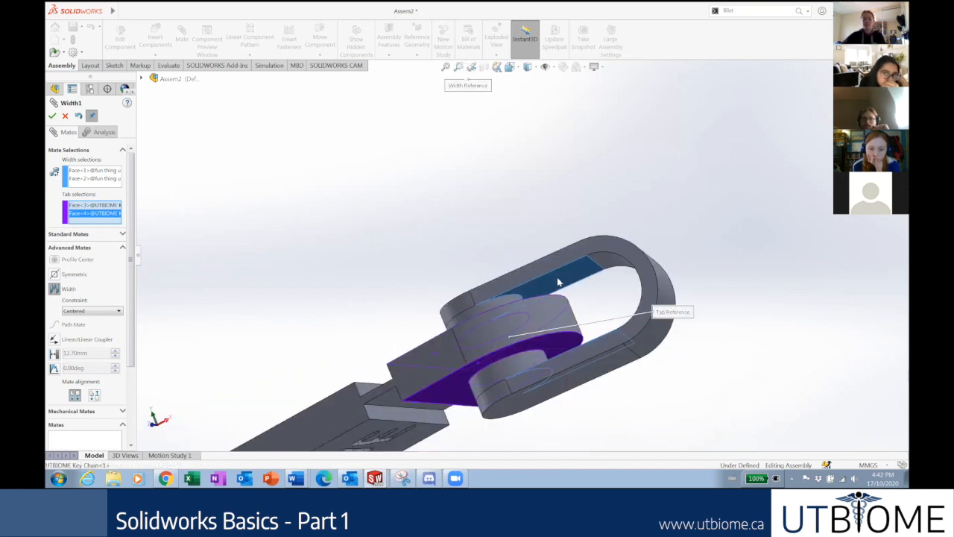
pyautogui.moveTo(584, 345); pyautogui.dragTo(565, 335, button='middle')
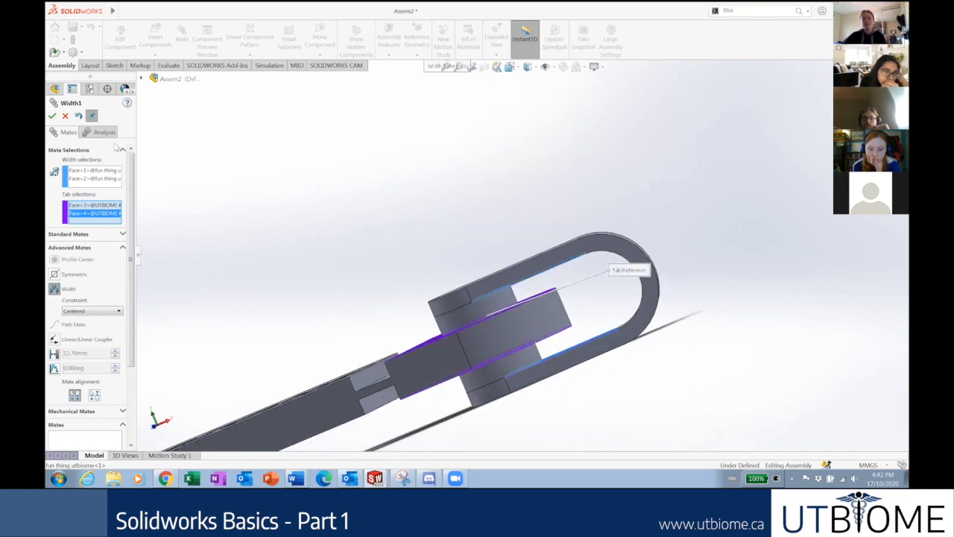
pyautogui.click(53, 117)
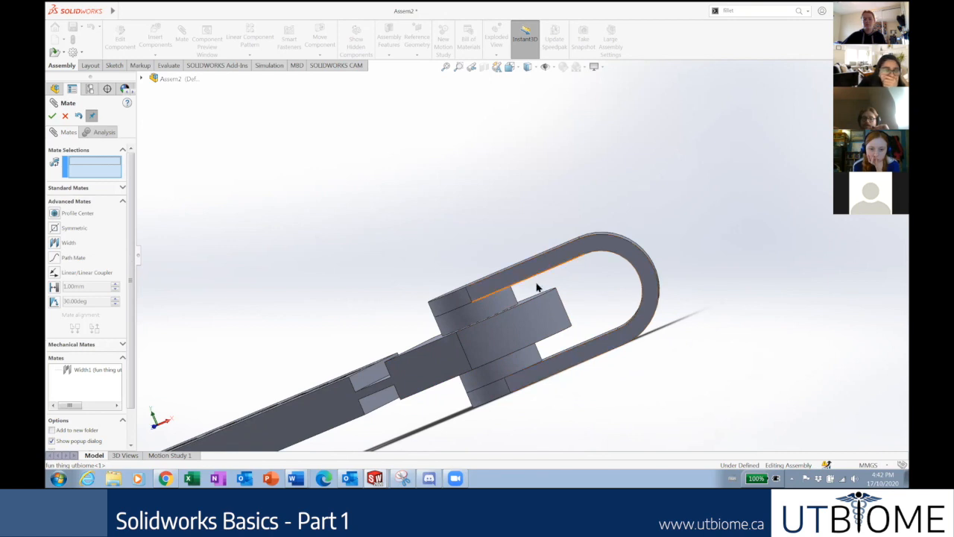
pyautogui.scroll(2, 526, 255)
# Close the mate settings and swing the clip around the tab to test its movement.
pyautogui.scroll(1, 529, 249)
pyautogui.moveTo(526, 233); pyautogui.dragTo(516, 287, button='middle')
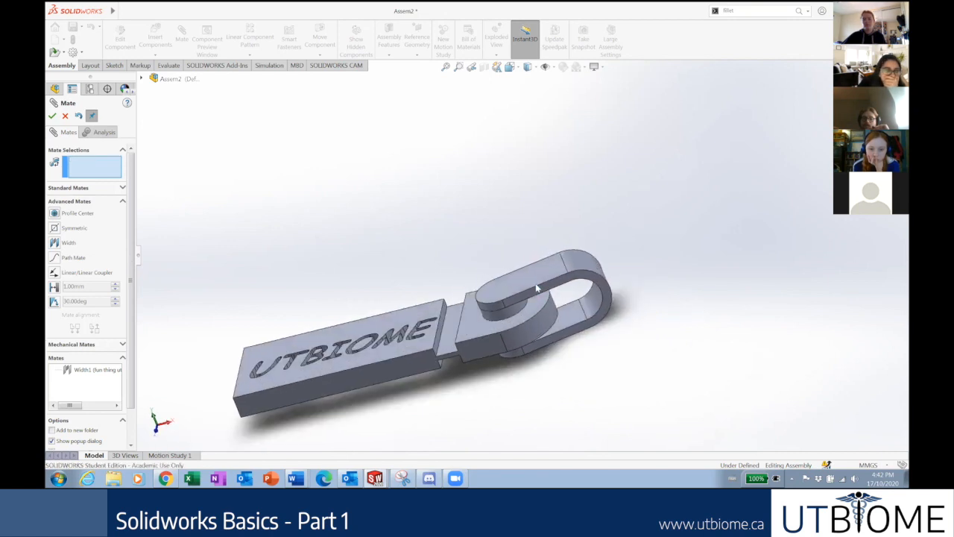
pyautogui.click(65, 116)
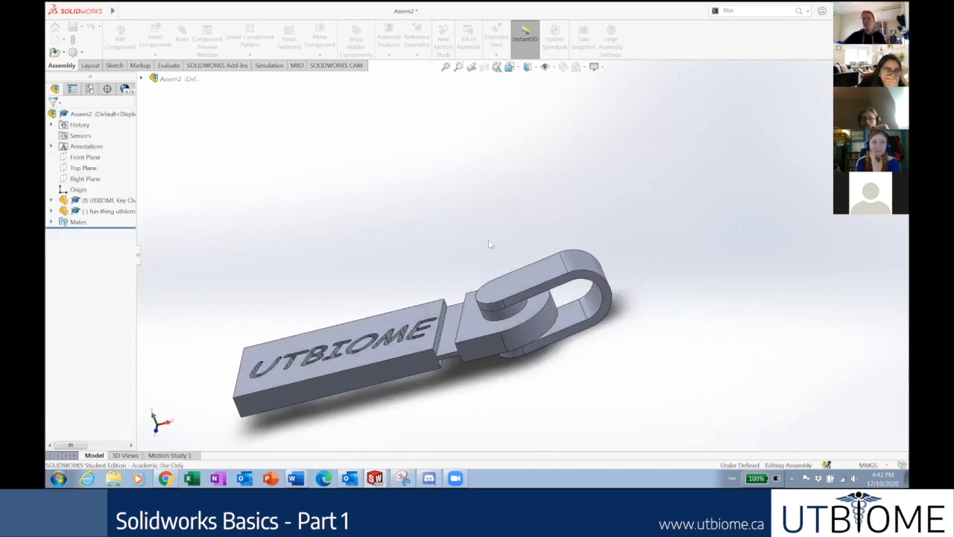
pyautogui.moveTo(599, 318); pyautogui.dragTo(589, 268)
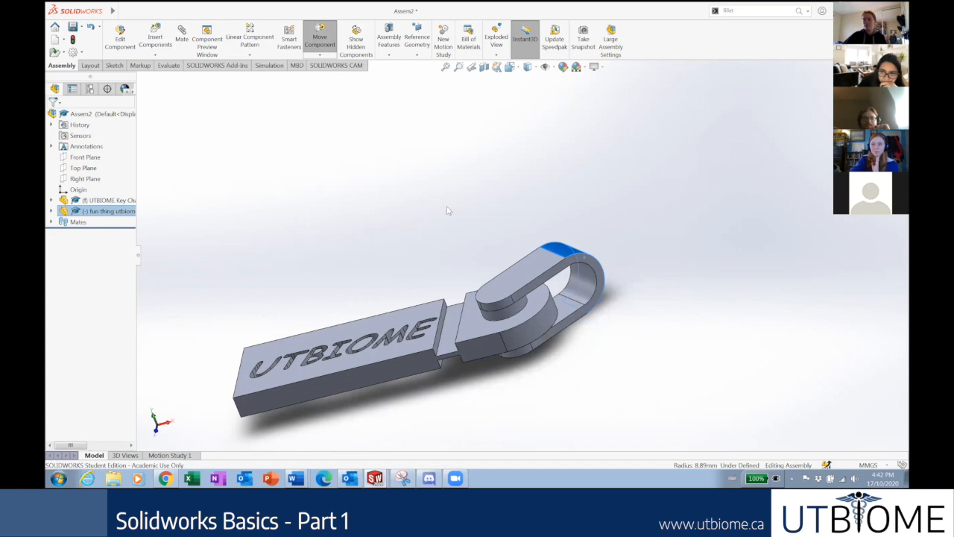
pyautogui.click(502, 212)
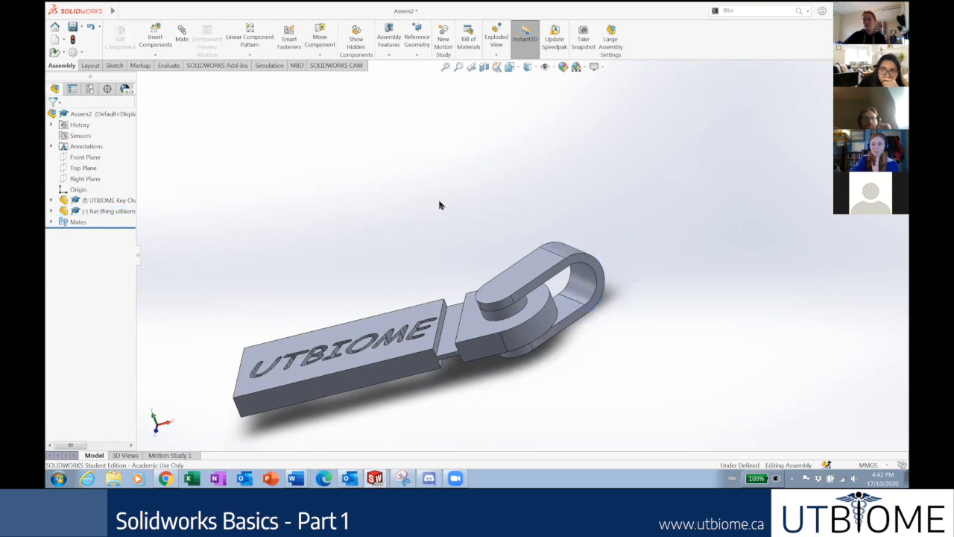
# Delete the Width1 mate from the Mates folder, leaving Concentric1, and start a new mate.
pyautogui.click(52, 222)
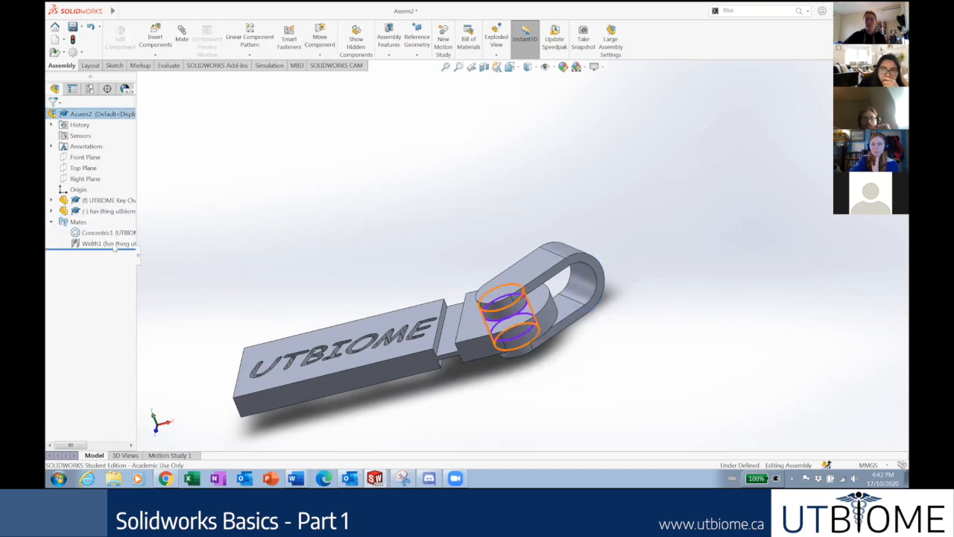
pyautogui.rightClick(114, 246)
pyautogui.click(139, 287)
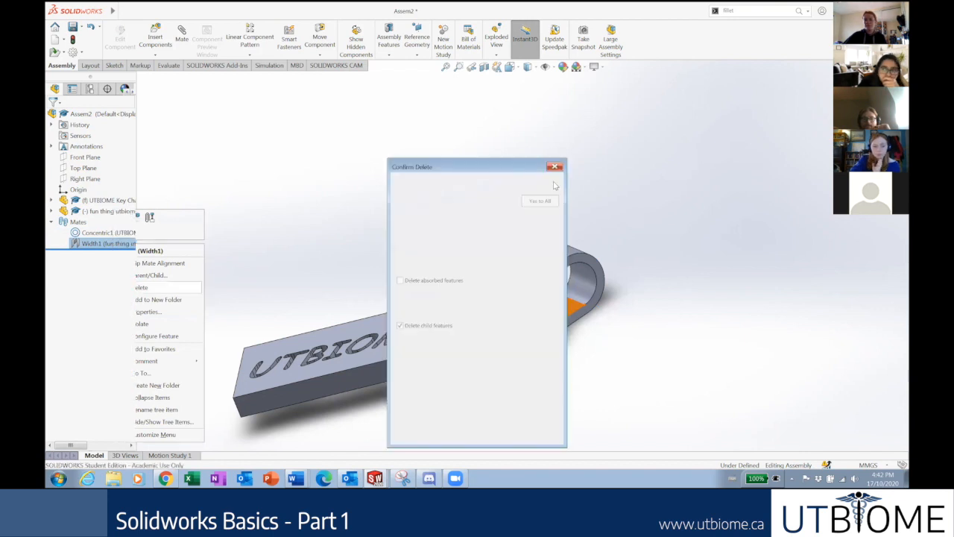
pyautogui.press('Return')
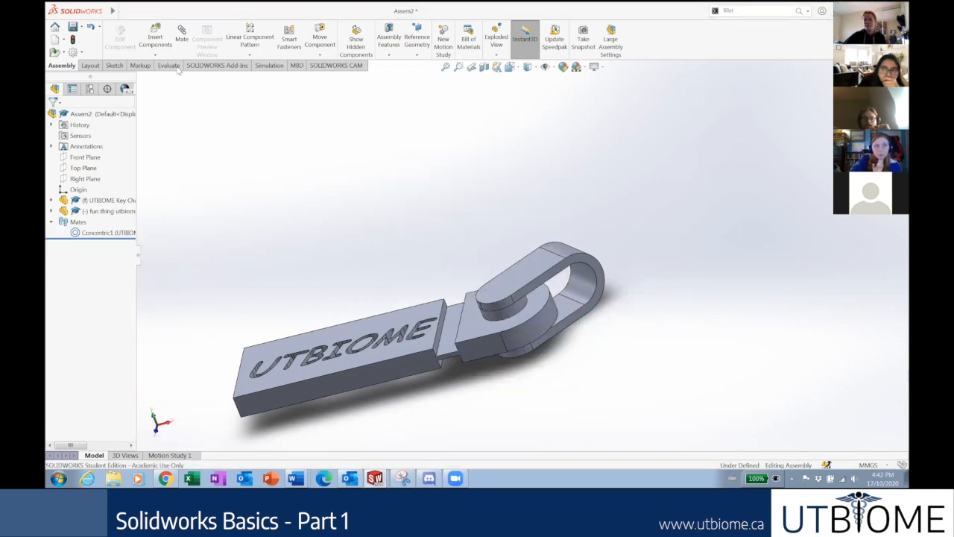
pyautogui.click(181, 41)
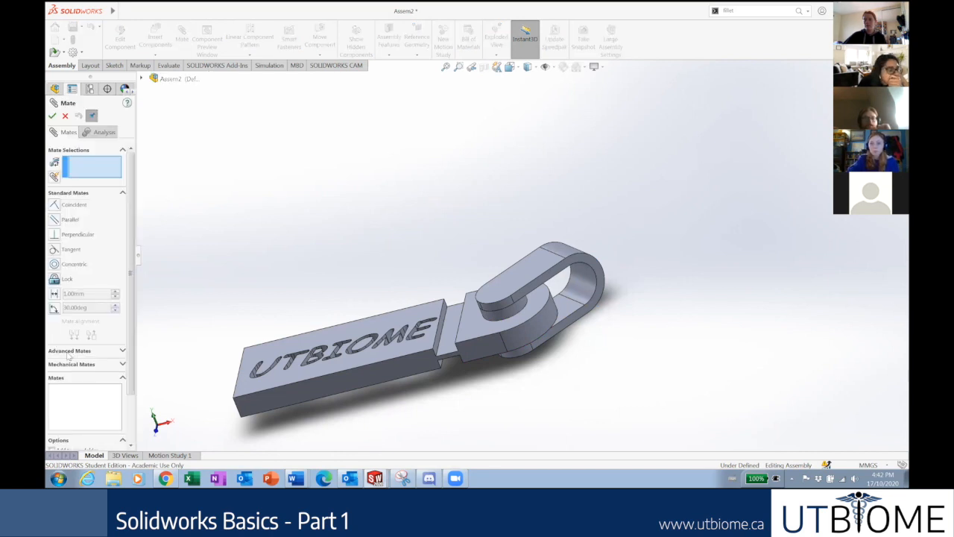
# Choose the Width mate and select the clip's top and bottom faces.
pyautogui.click(68, 350)
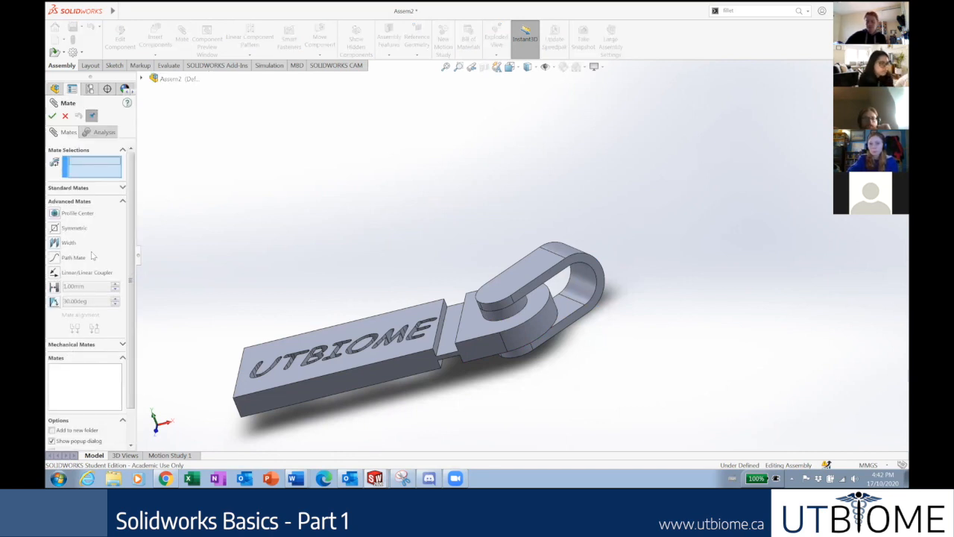
pyautogui.click(57, 243)
pyautogui.scroll(-3, 470, 292)
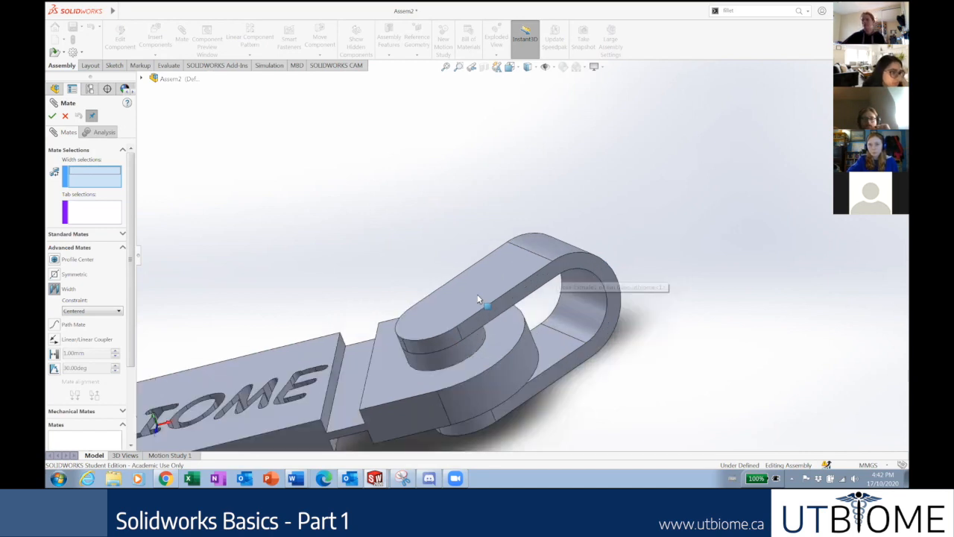
pyautogui.click(479, 299)
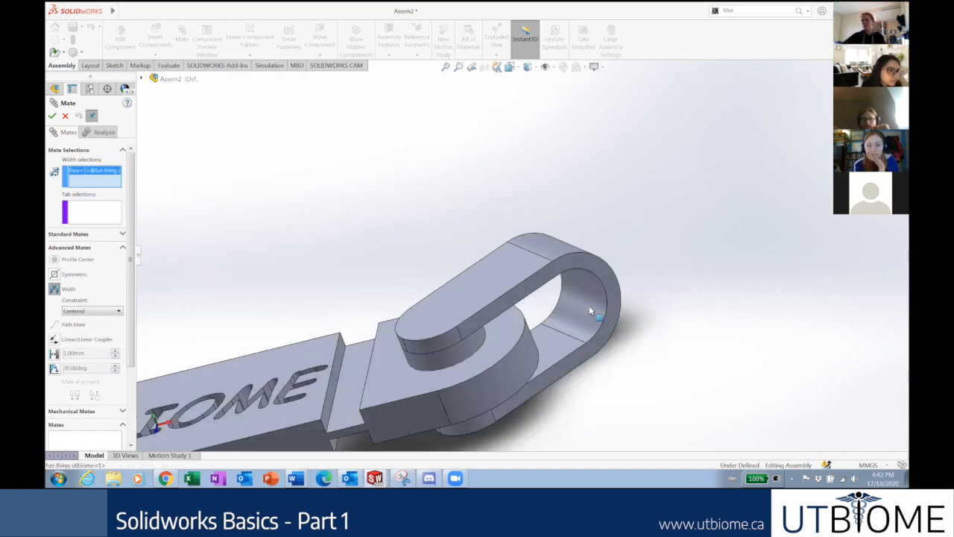
pyautogui.moveTo(589, 305); pyautogui.dragTo(542, 211, button='middle')
pyautogui.click(544, 370)
# Select both faces of the key chain tab and accept the Width2 mate.
pyautogui.moveTo(414, 230); pyautogui.dragTo(483, 415, button='middle')
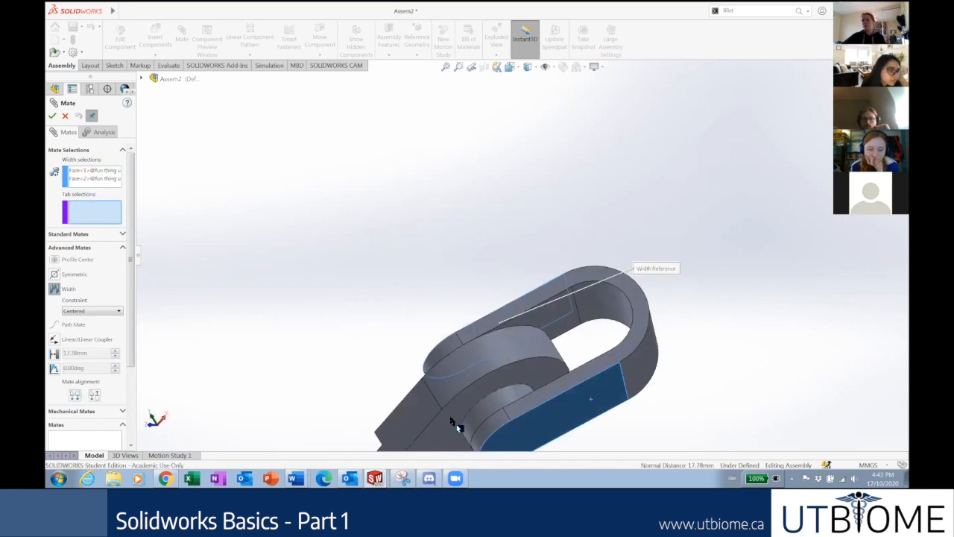
pyautogui.click(472, 403)
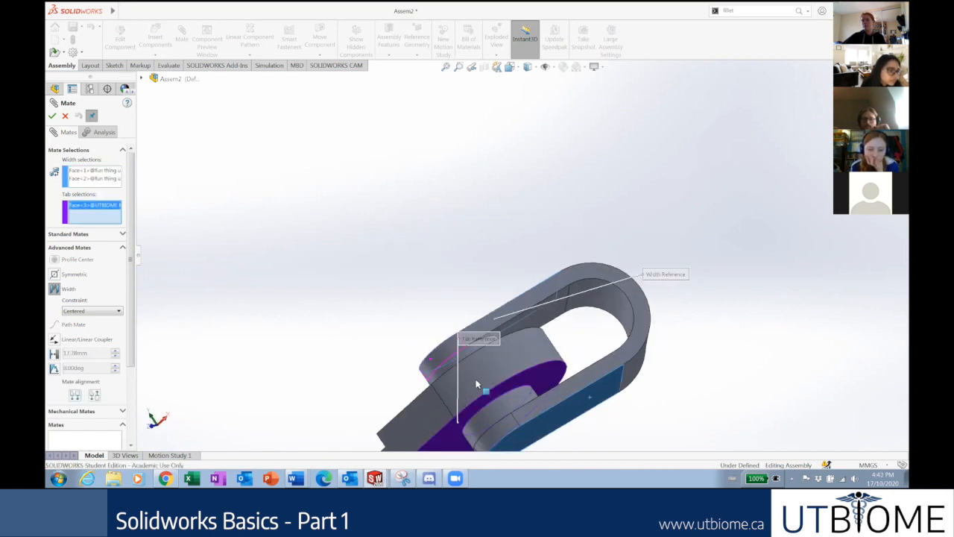
pyautogui.moveTo(478, 385); pyautogui.dragTo(475, 379, button='middle')
pyautogui.click(475, 379)
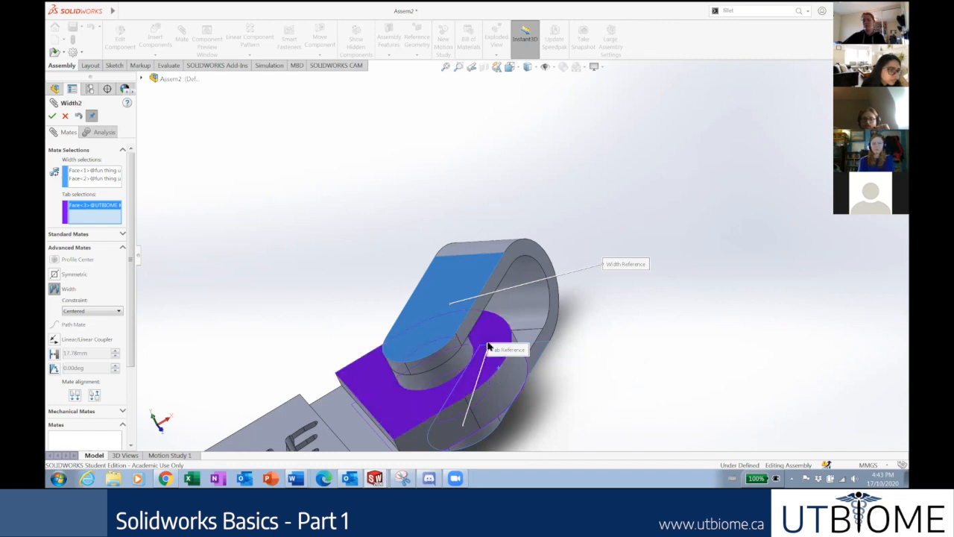
pyautogui.click(52, 117)
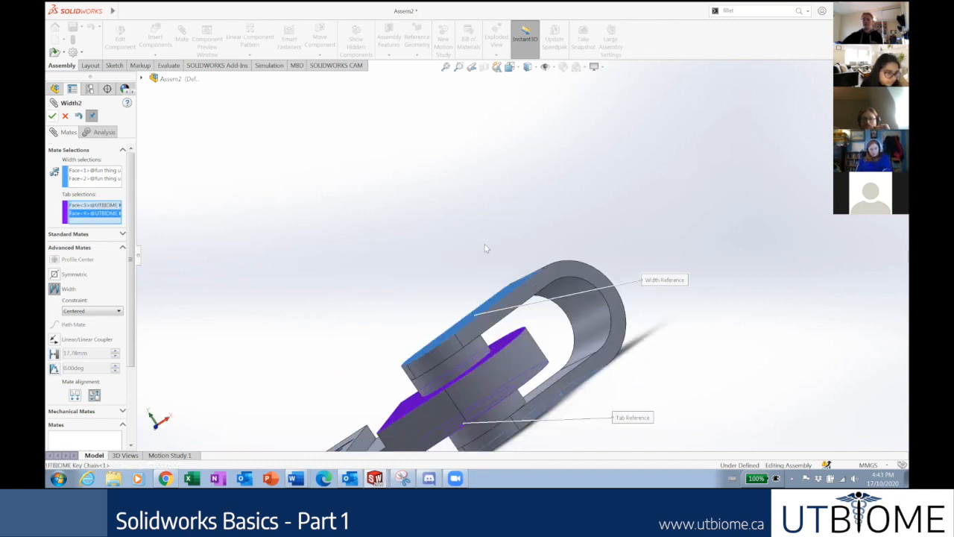
# Swing the clip about its pin to point outward to the right, in isometric view.
pyautogui.moveTo(523, 229); pyautogui.dragTo(566, 304, button='middle')
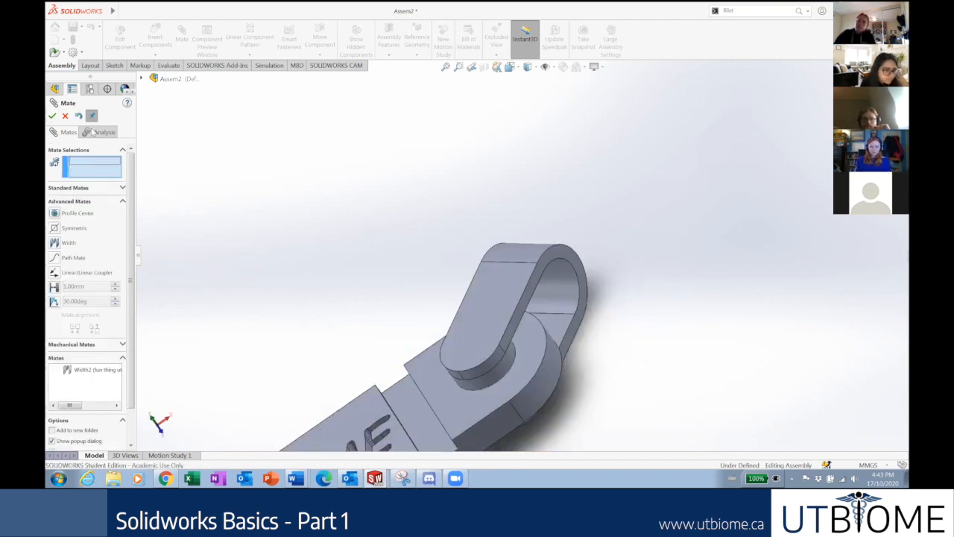
pyautogui.click(67, 116)
pyautogui.moveTo(510, 263); pyautogui.dragTo(636, 278)
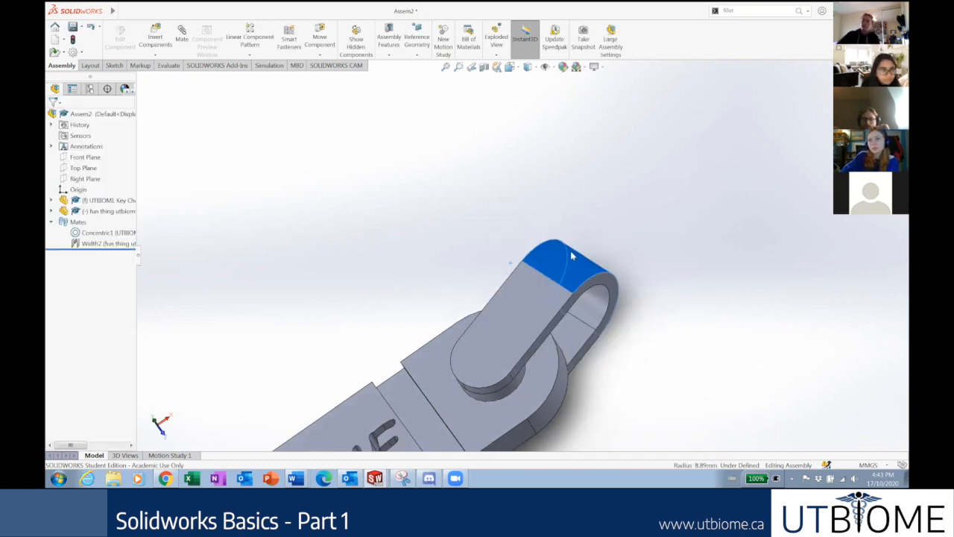
pyautogui.scroll(5, 573, 253)
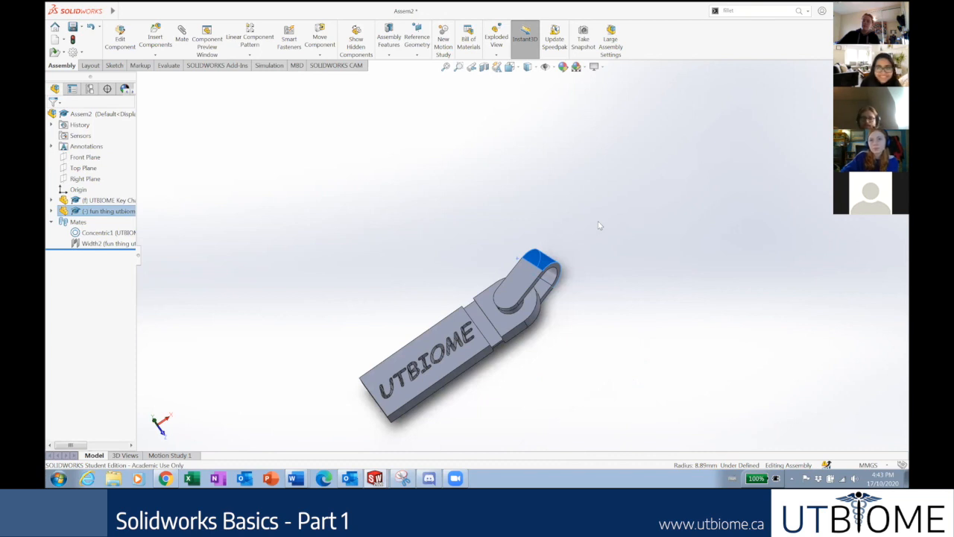
pyautogui.hotkey('ctrl', '7')
pyautogui.scroll(2, 616, 225)
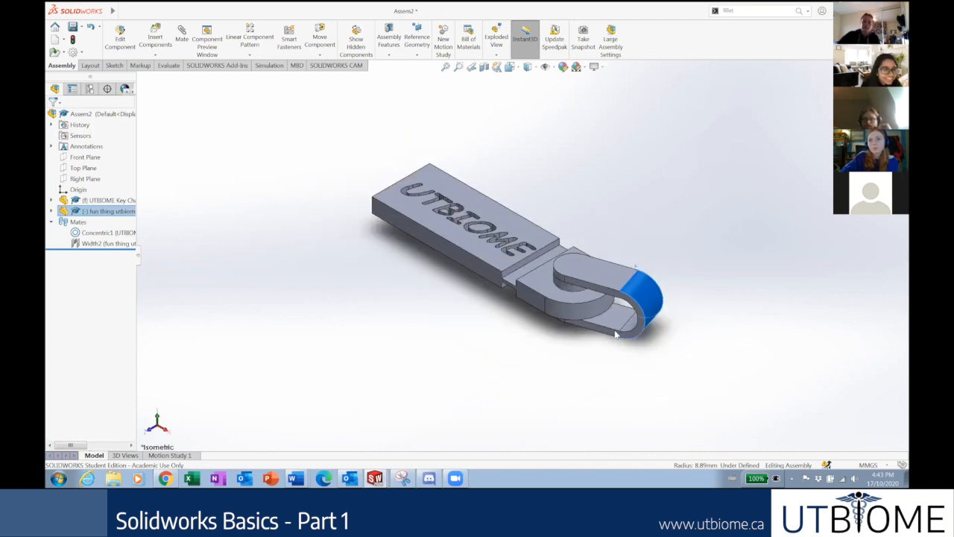
pyautogui.scroll(-2, 638, 345)
pyautogui.moveTo(644, 304); pyautogui.dragTo(663, 275)
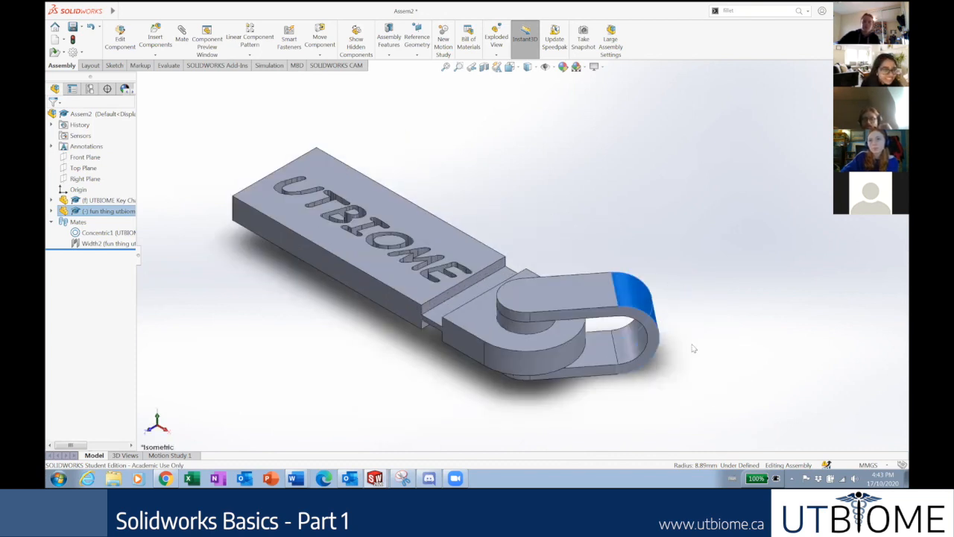
pyautogui.click(674, 245)
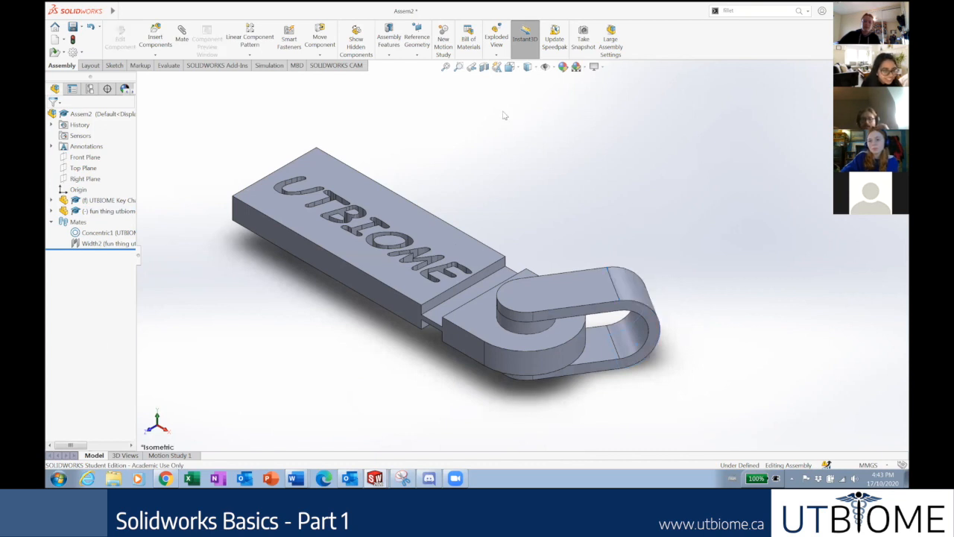
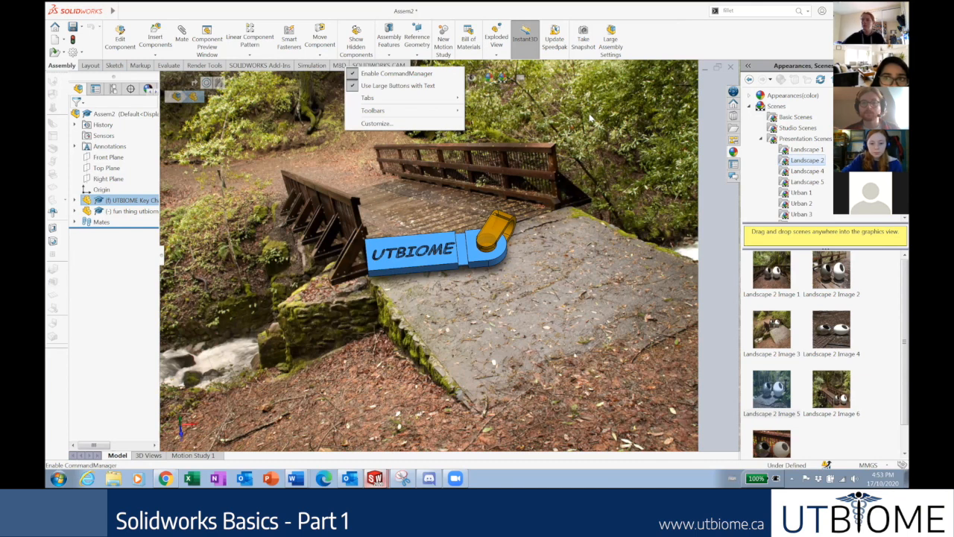
# Set the key chain and clip on the bridge in the Landscape 2 scene.
pyautogui.moveTo(375, 477)
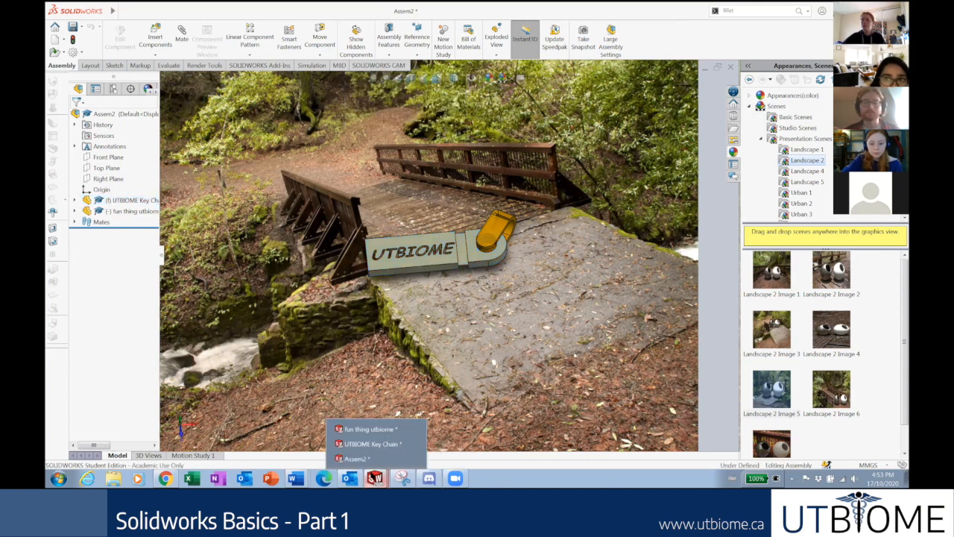
# In the UTBIOME Key Chain part, add the Sheet Metal tab to the CommandManager.
pyautogui.click(370, 444)
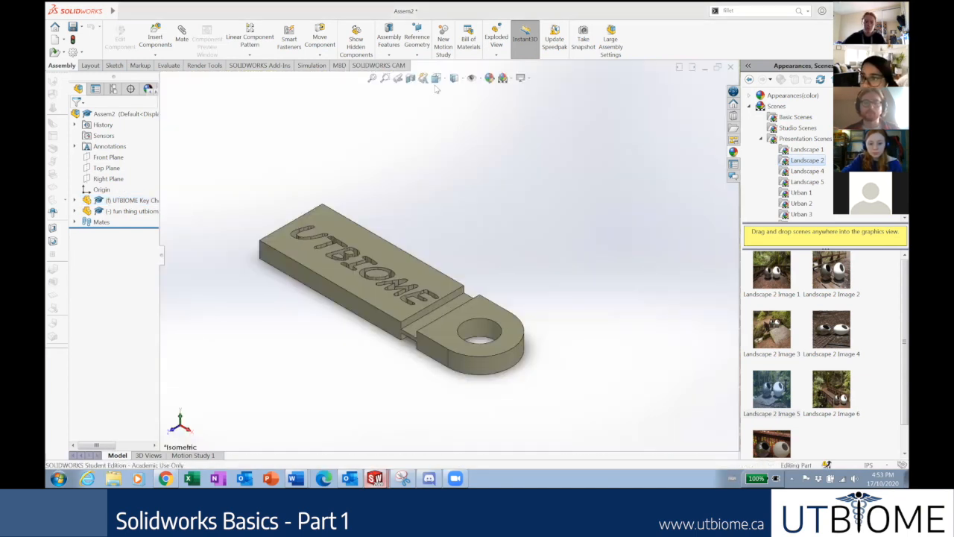
pyautogui.rightClick(388, 67)
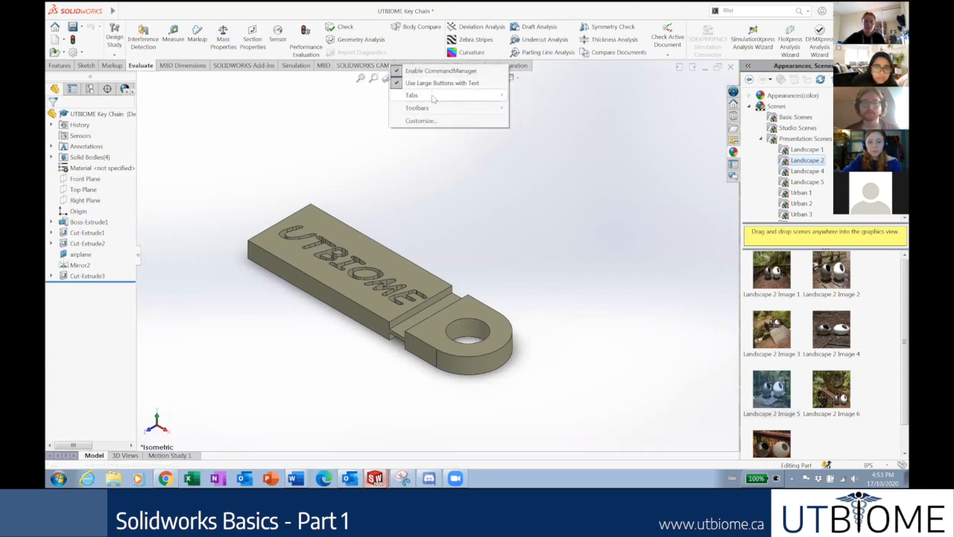
pyautogui.moveTo(433, 97)
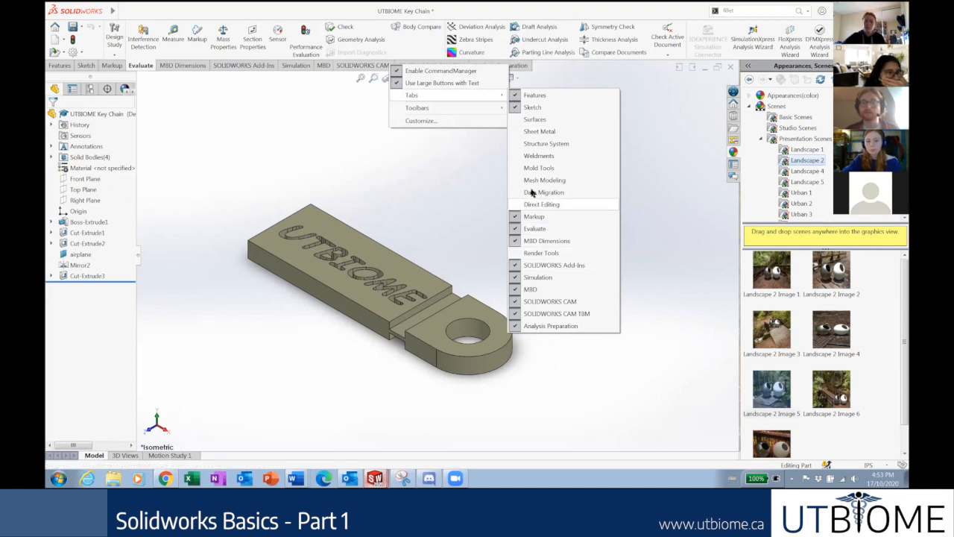
pyautogui.click(548, 132)
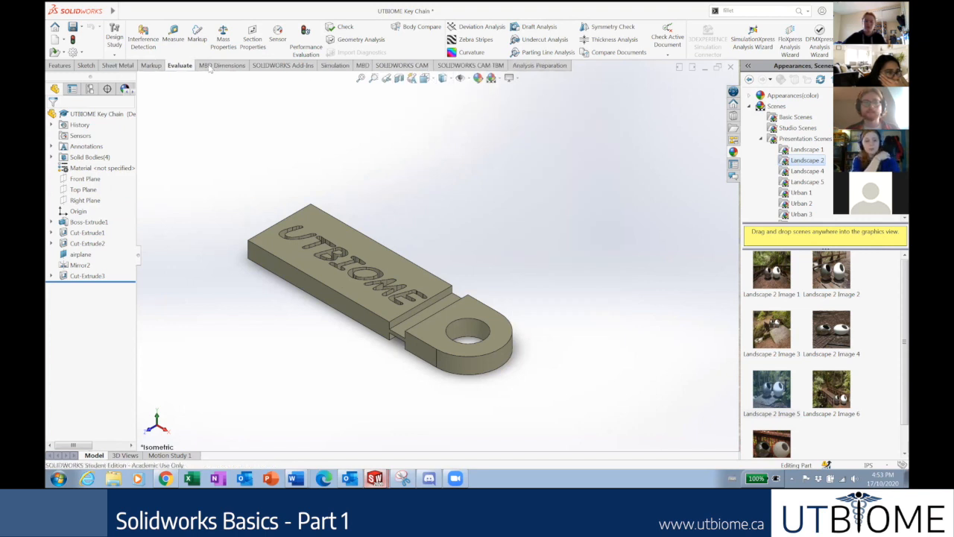
pyautogui.click(448, 65)
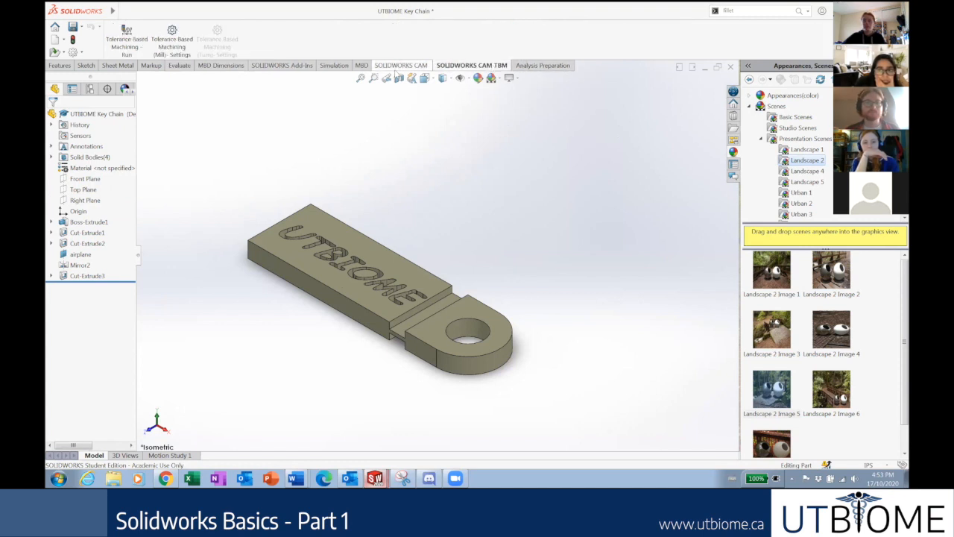
pyautogui.click(125, 66)
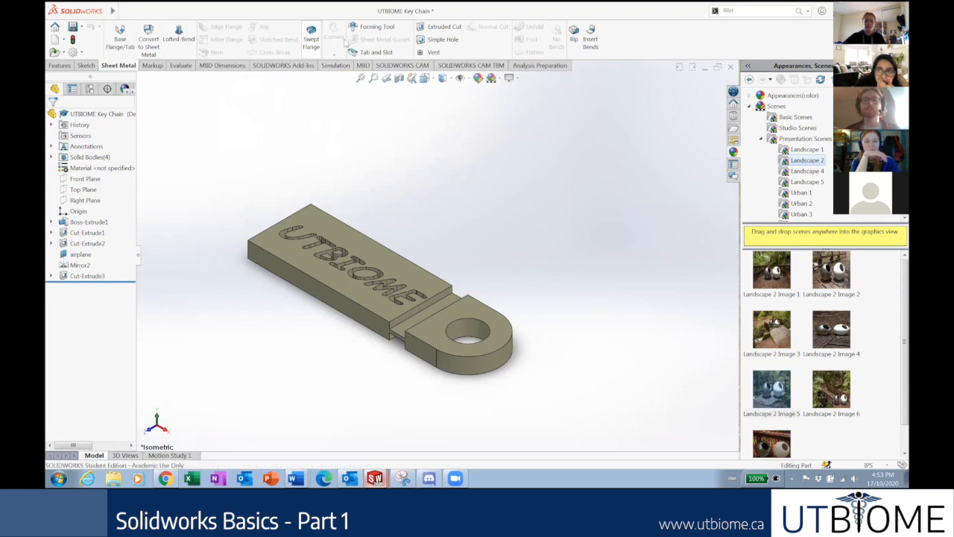
# Add the Weldments tab to the CommandManager.
pyautogui.rightClick(262, 70)
pyautogui.moveTo(304, 99)
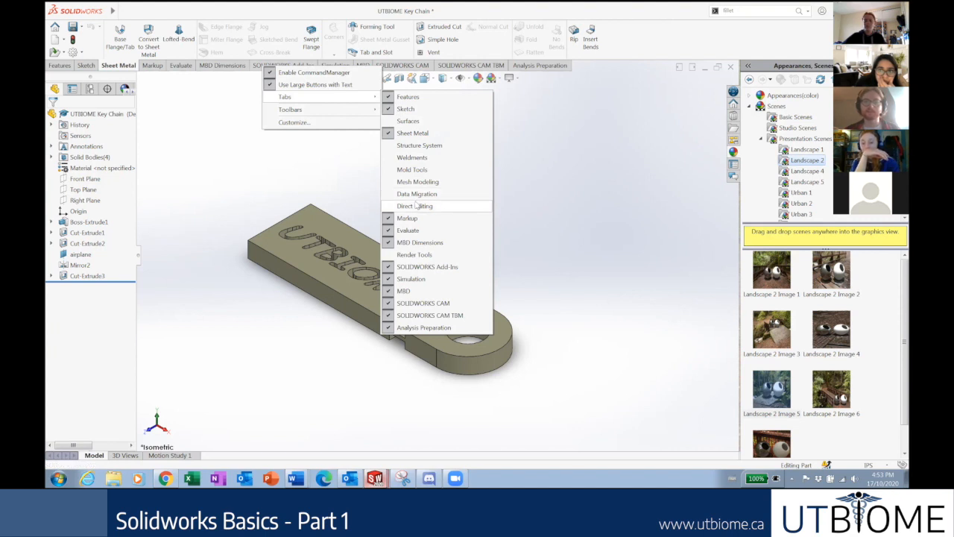
pyautogui.click(426, 158)
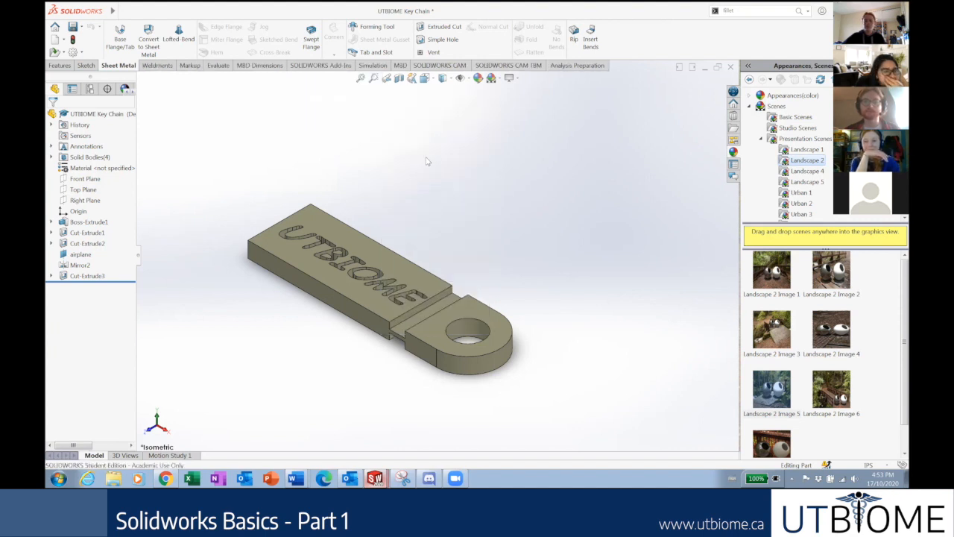
pyautogui.click(165, 68)
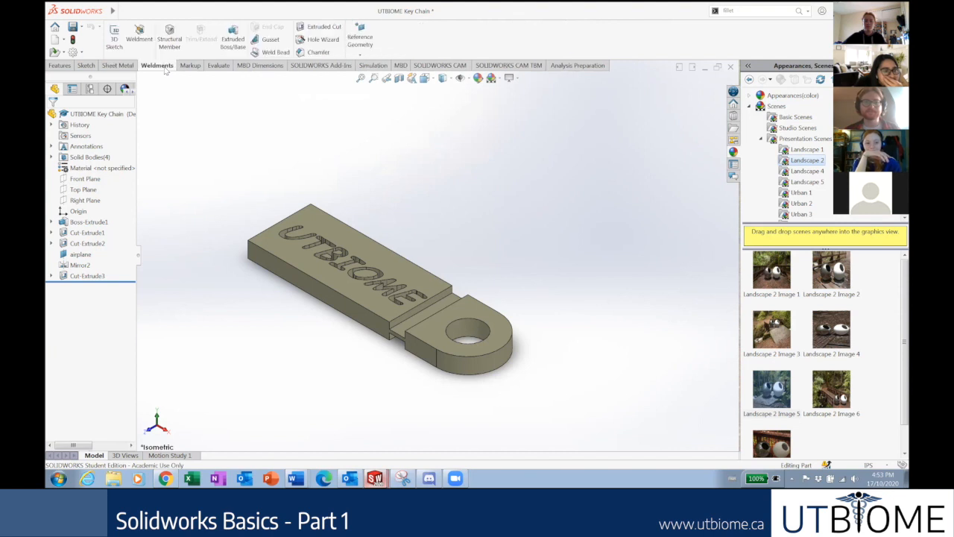
# Add the Surfaces tab, then switch back to the Assem2 assembly window.
pyautogui.rightClick(166, 69)
pyautogui.moveTo(204, 99)
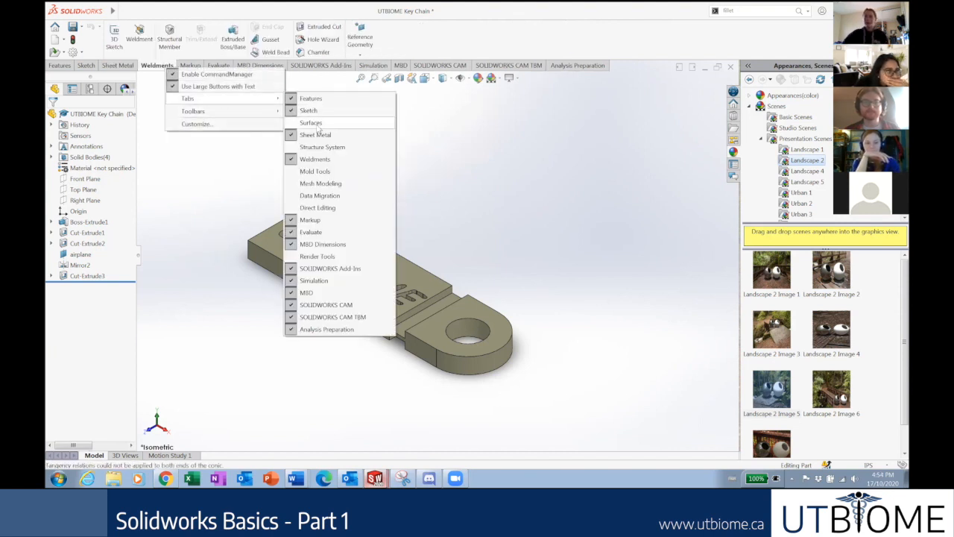
pyautogui.click(318, 126)
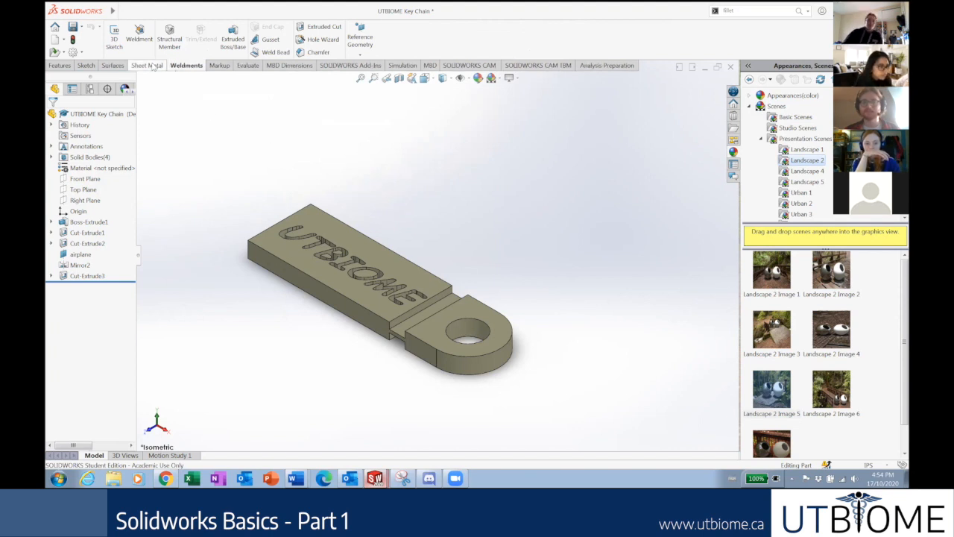
pyautogui.click(112, 66)
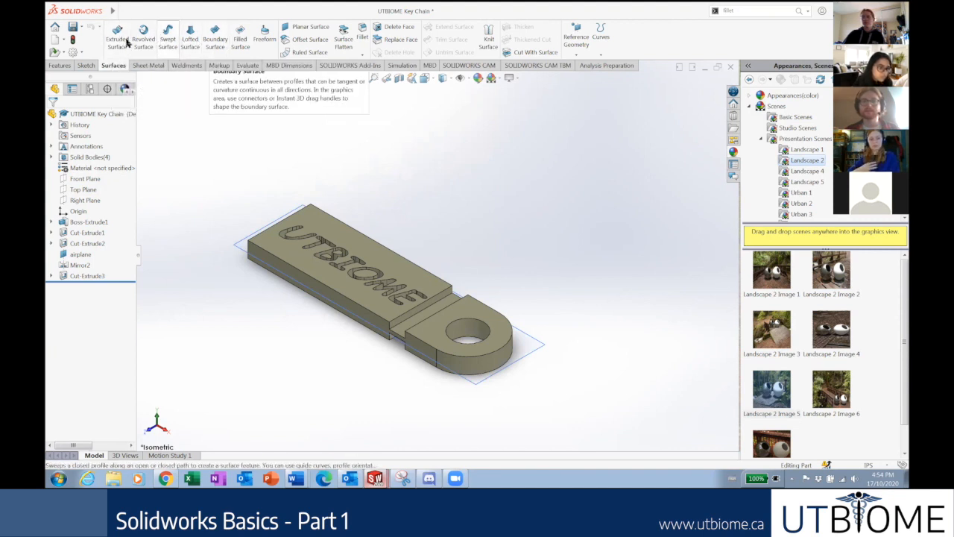
pyautogui.click(59, 65)
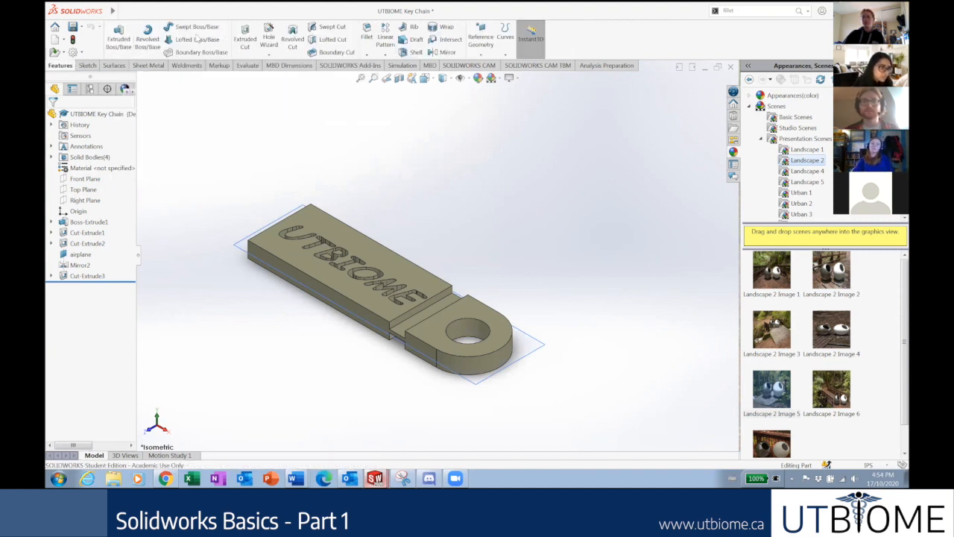
pyautogui.click(113, 66)
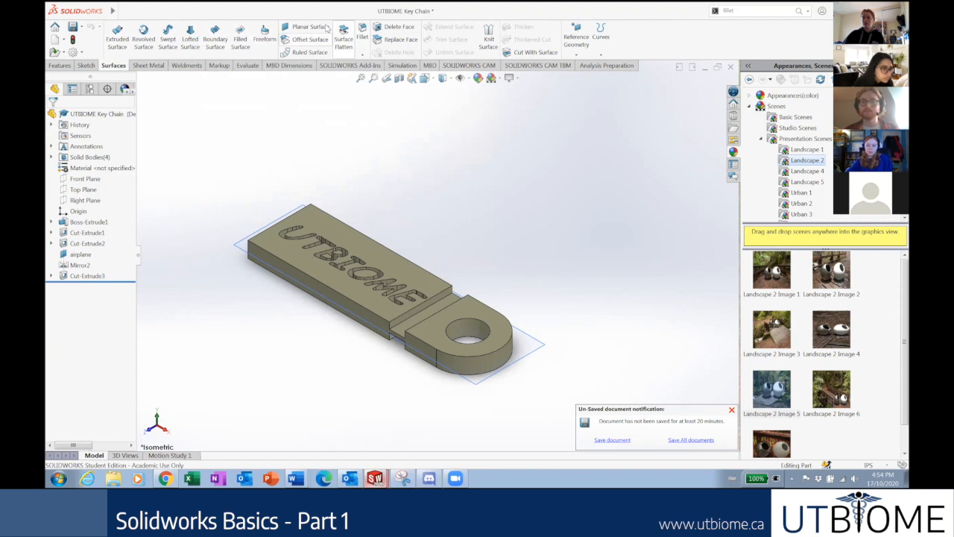
pyautogui.click(372, 477)
pyautogui.click(356, 459)
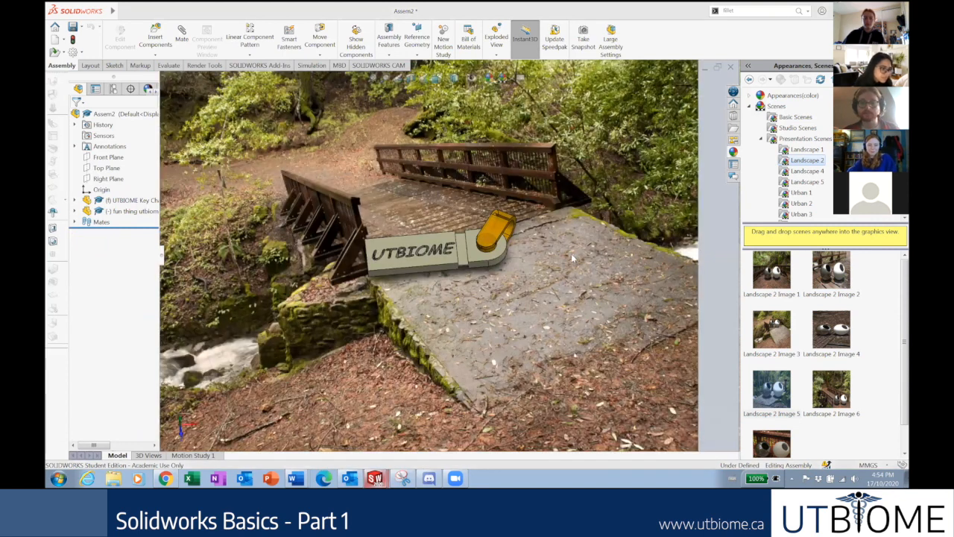
pyautogui.rightClick(398, 66)
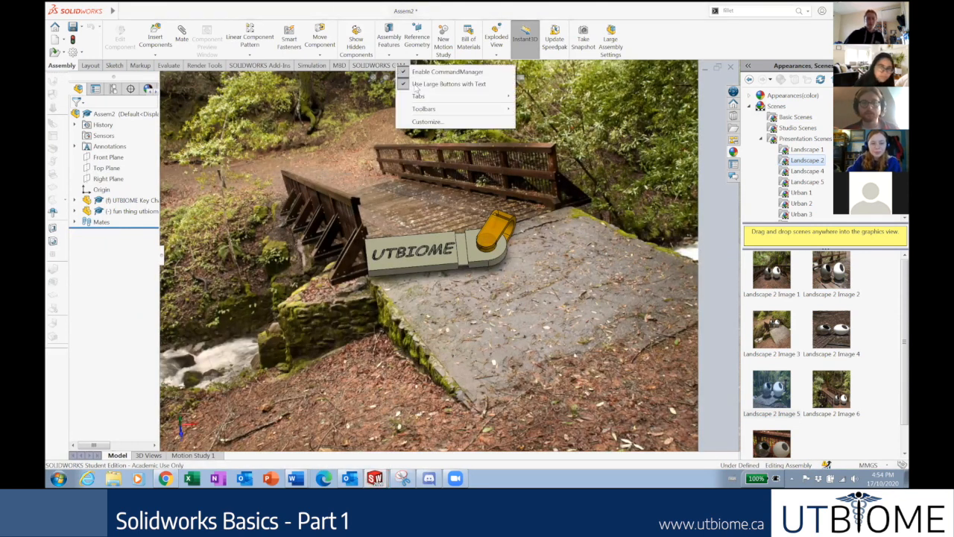
pyautogui.click(280, 122)
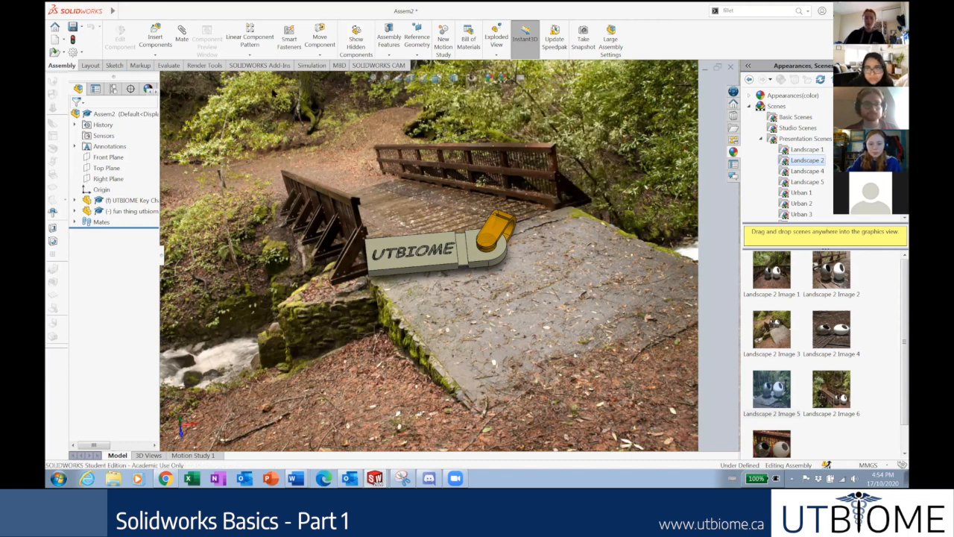
pyautogui.click(205, 66)
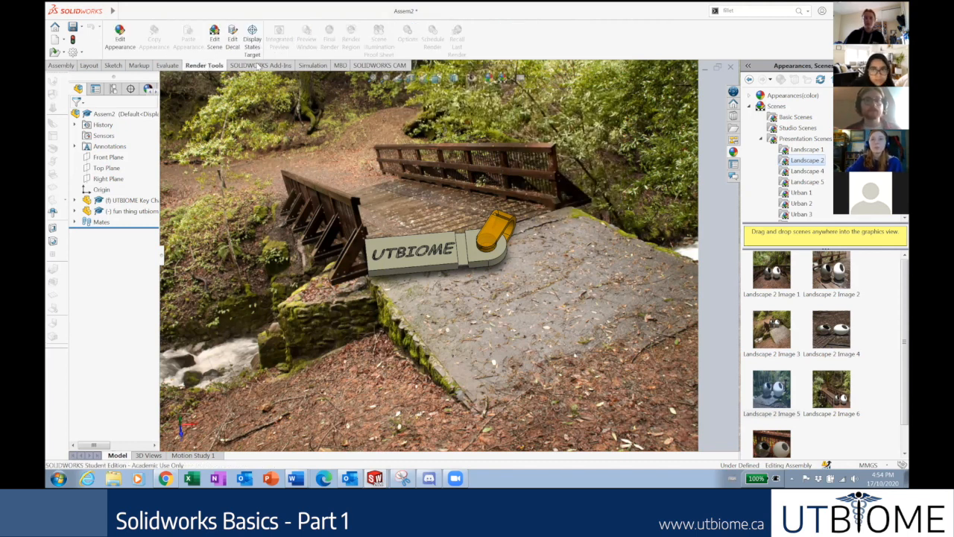
pyautogui.click(173, 67)
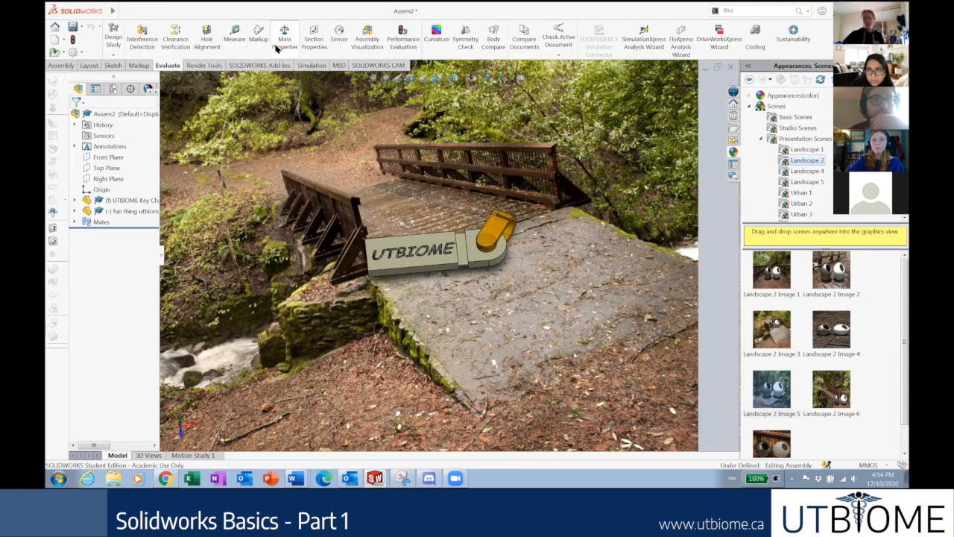
pyautogui.click(204, 66)
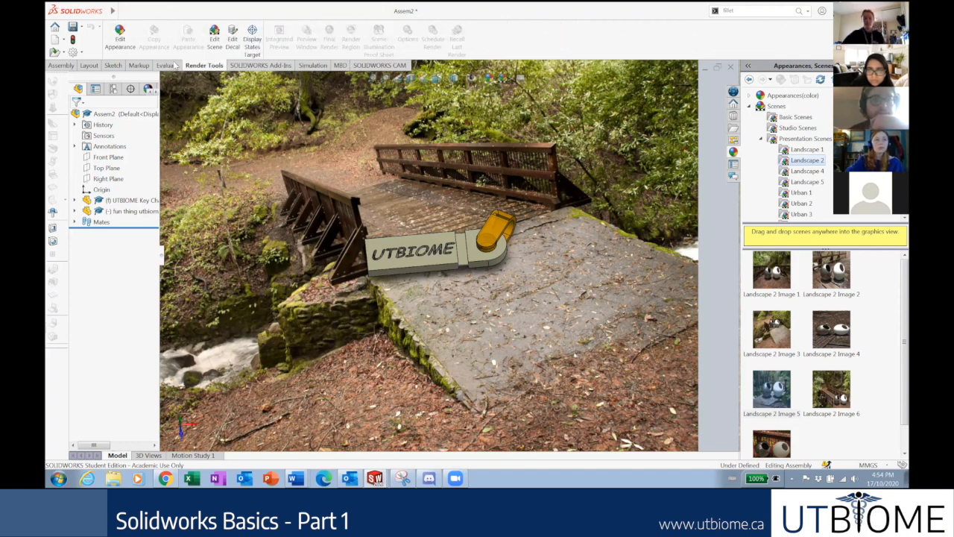
pyautogui.click(256, 66)
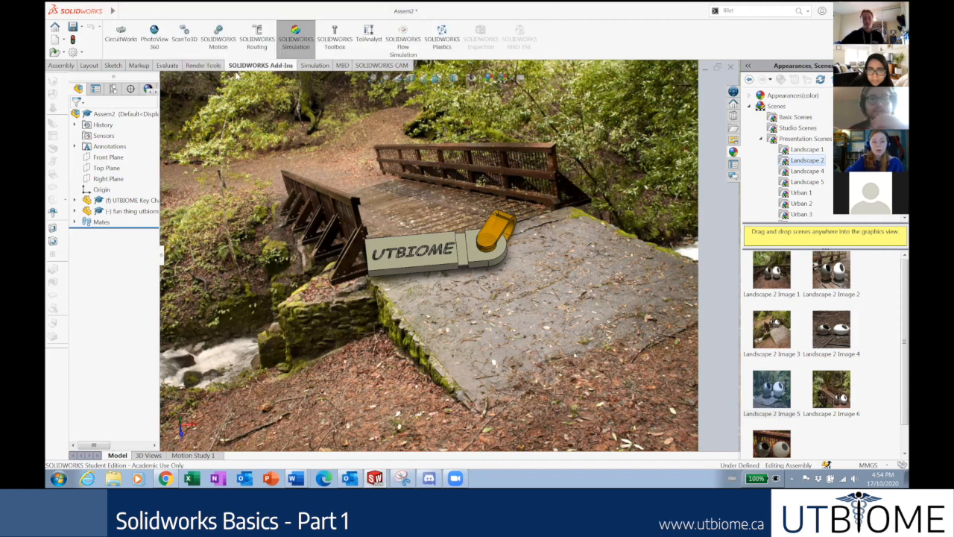
pyautogui.click(156, 41)
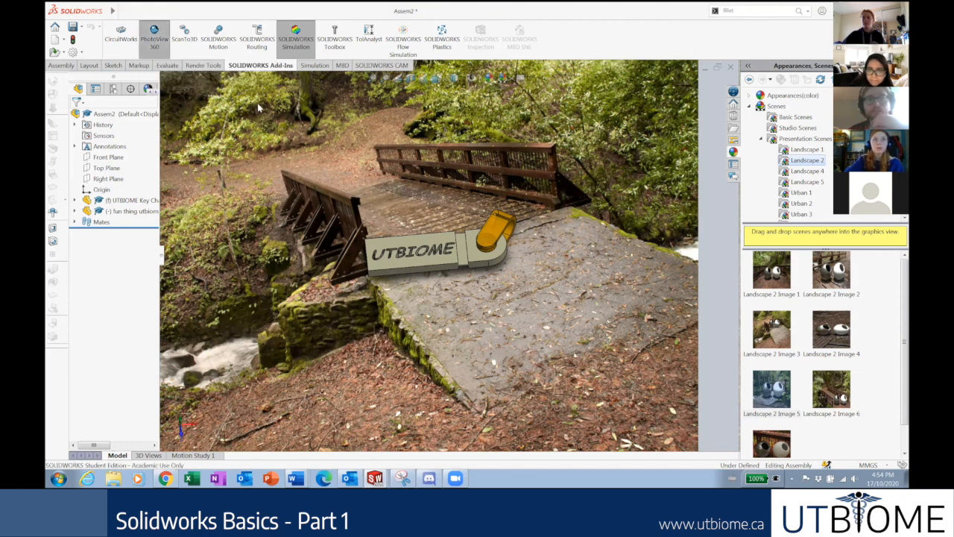
pyautogui.click(201, 70)
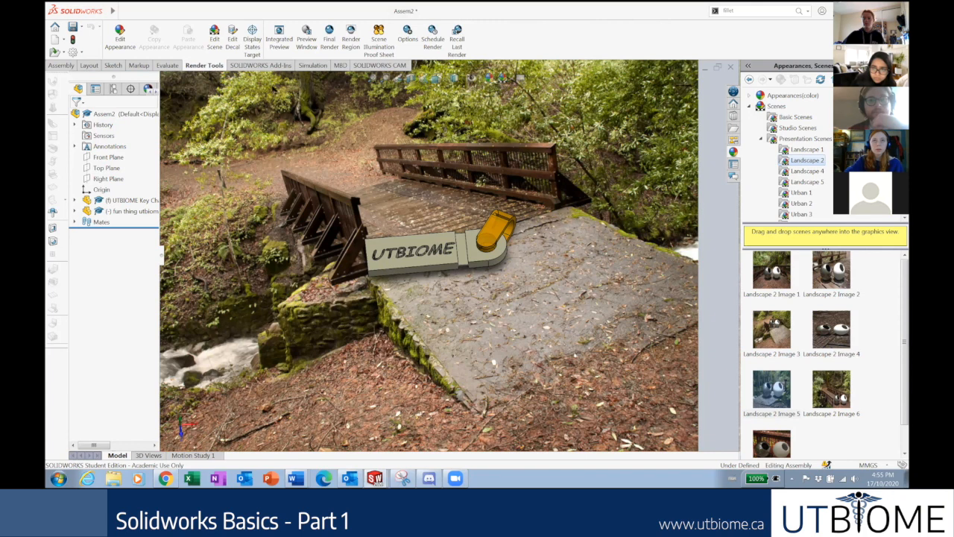
pyautogui.click(260, 65)
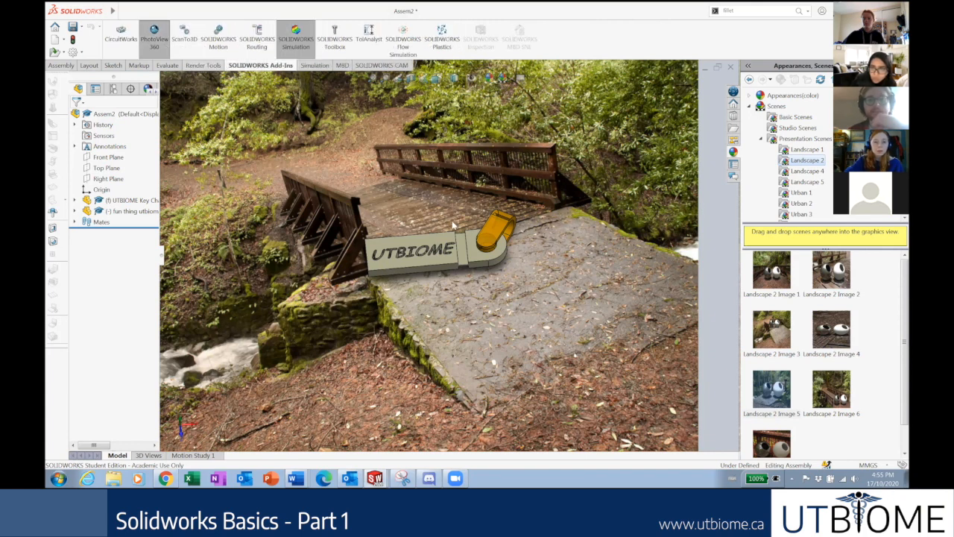
pyautogui.scroll(-2, 451, 225)
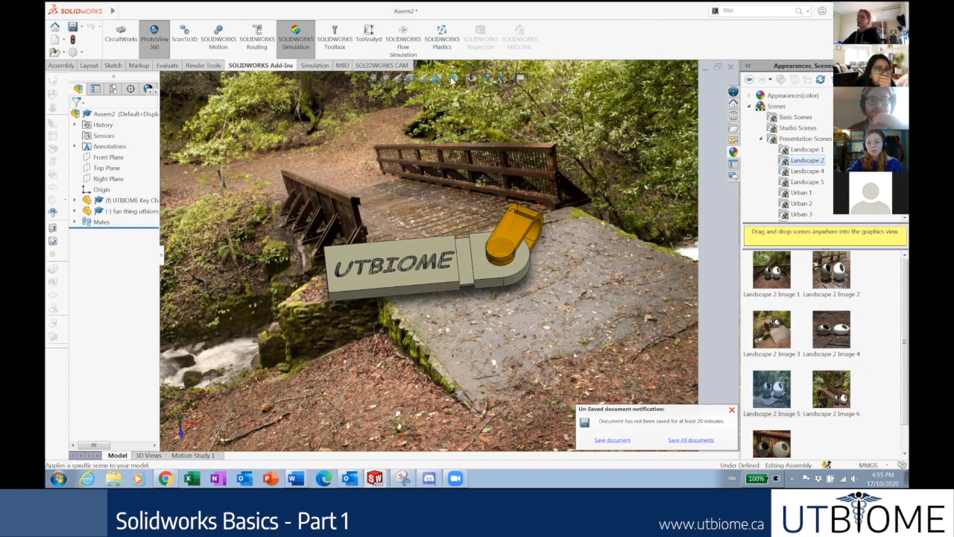
pyautogui.click(157, 41)
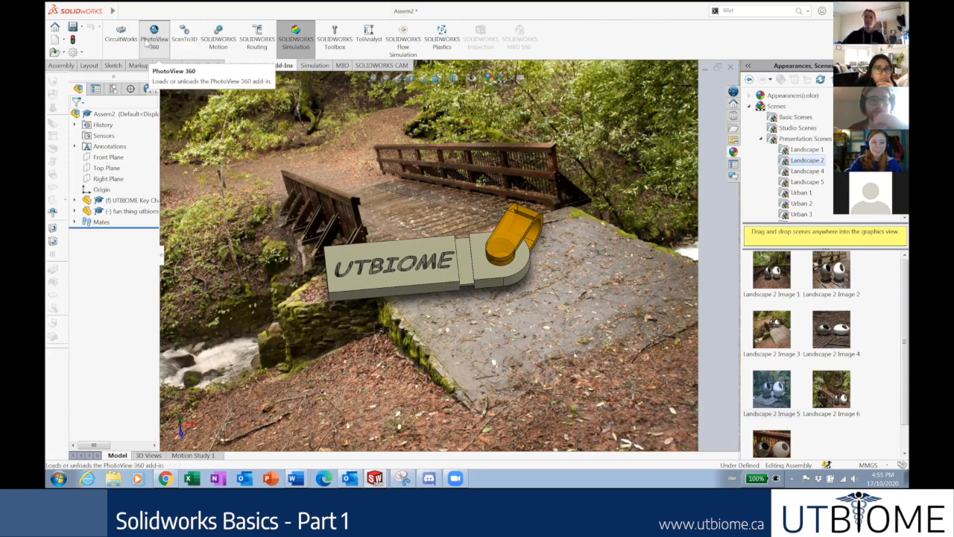
pyautogui.click(204, 65)
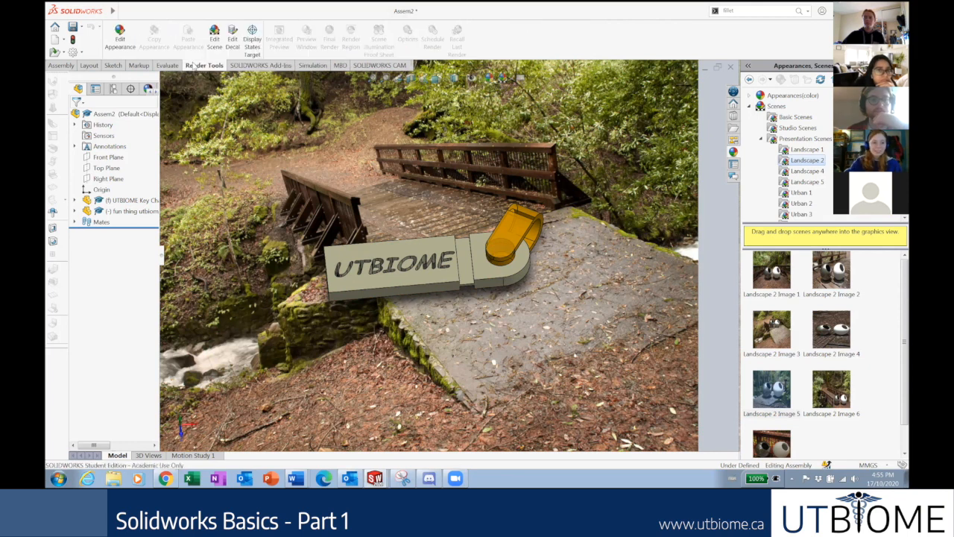
pyautogui.click(242, 66)
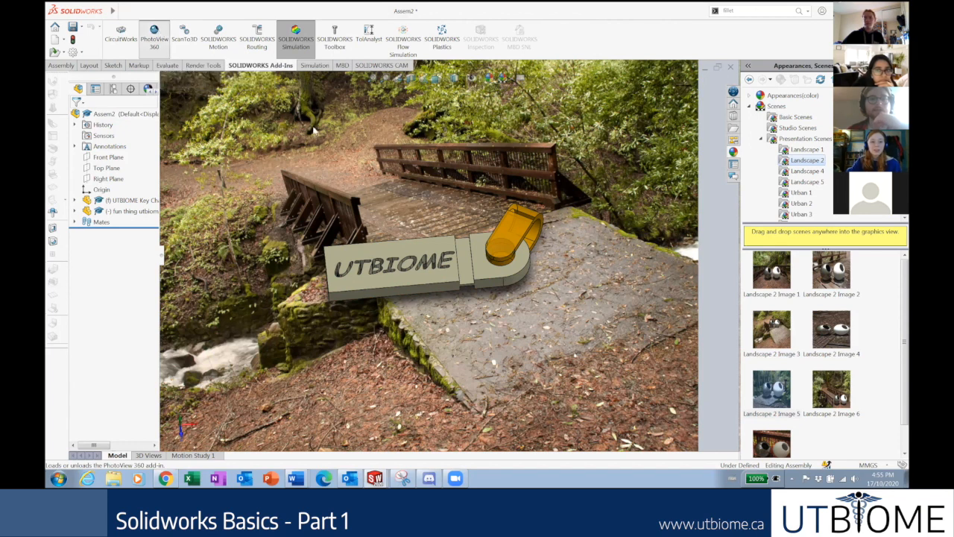
pyautogui.click(203, 66)
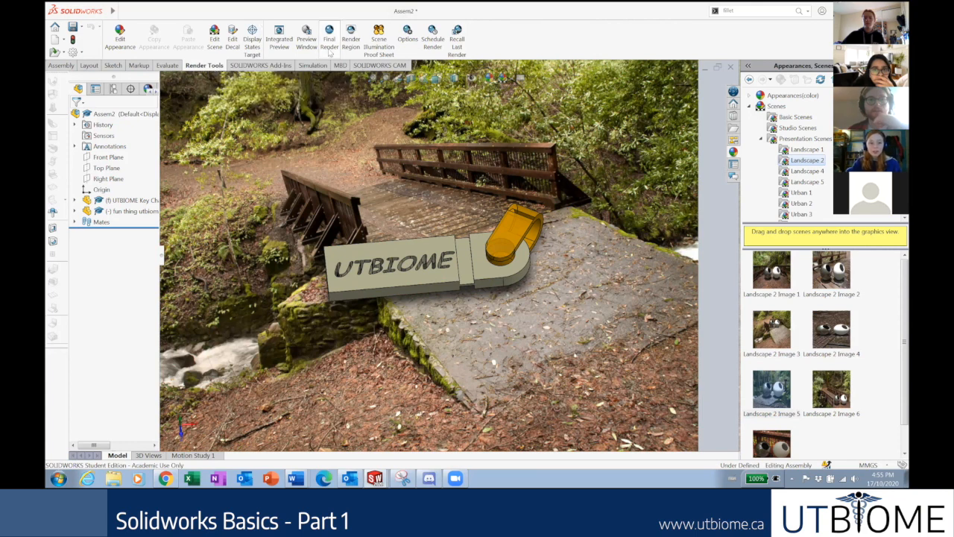
# Enlarge and position a render region around the key chain and bridge, then start Final Render.
pyautogui.click(351, 41)
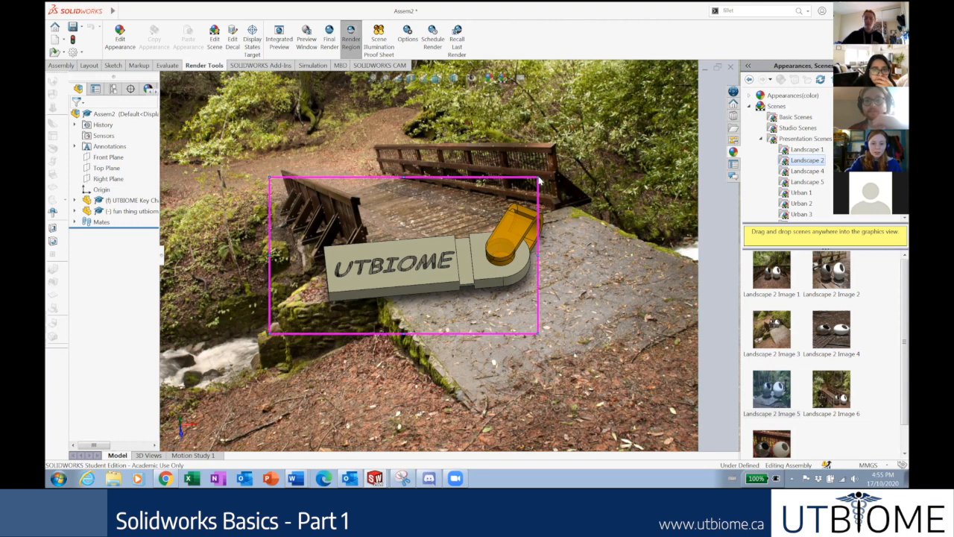
pyautogui.moveTo(538, 178); pyautogui.dragTo(638, 98)
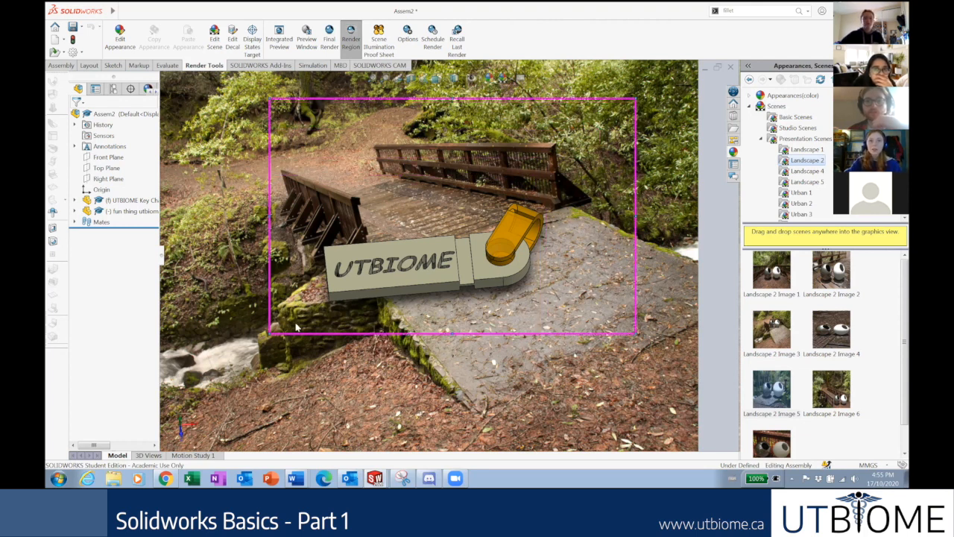
pyautogui.moveTo(271, 334); pyautogui.dragTo(260, 341)
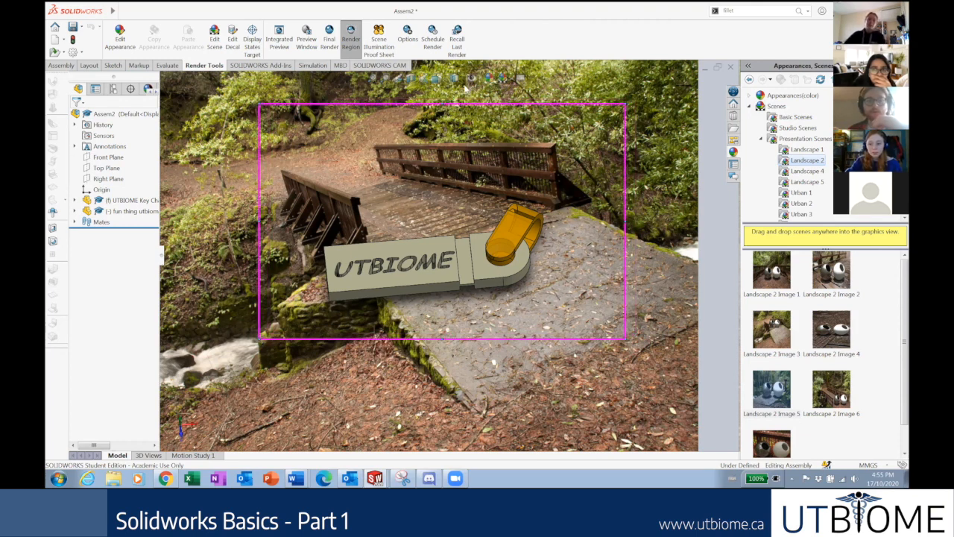
pyautogui.click(329, 41)
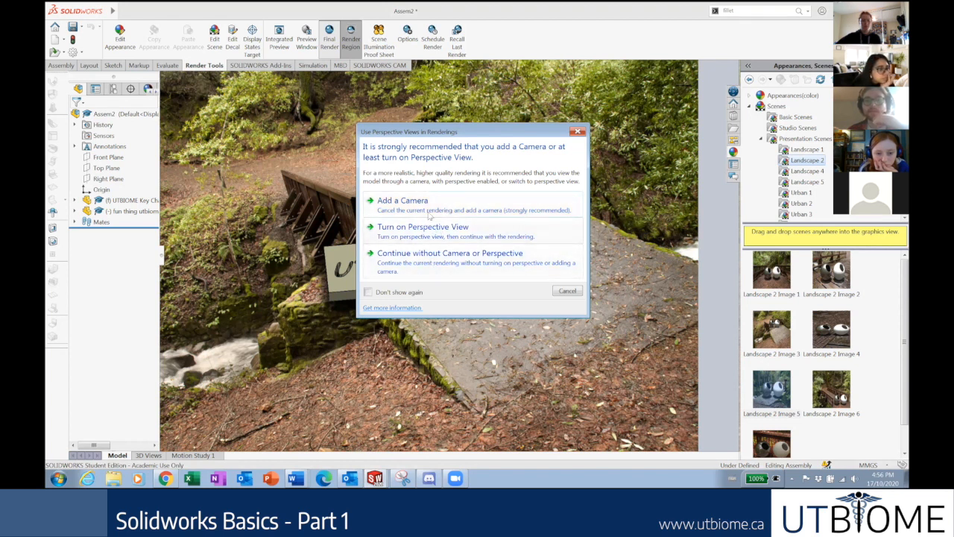
# Render without a camera, allow PhotoView 360 through the firewall, and maximize the Final Render.
pyautogui.click(416, 261)
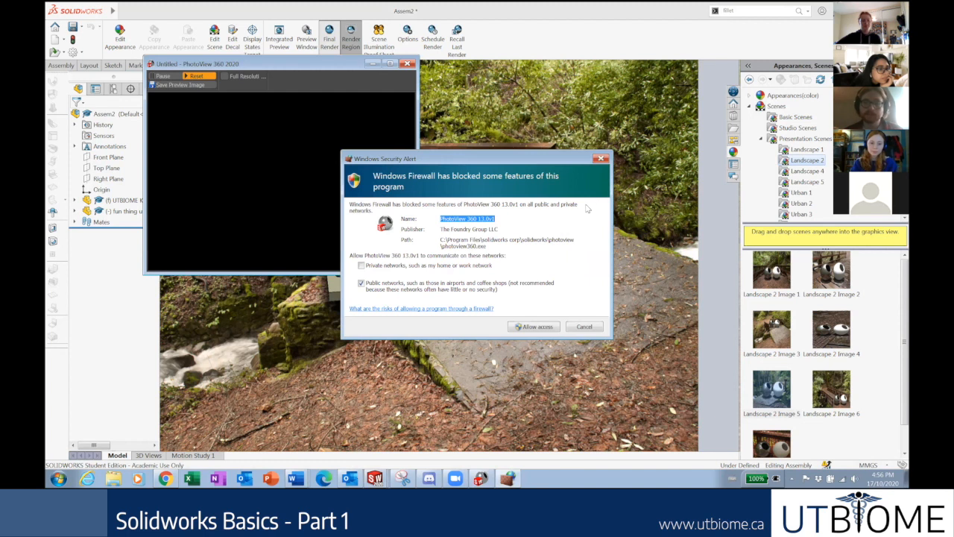
pyautogui.click(537, 326)
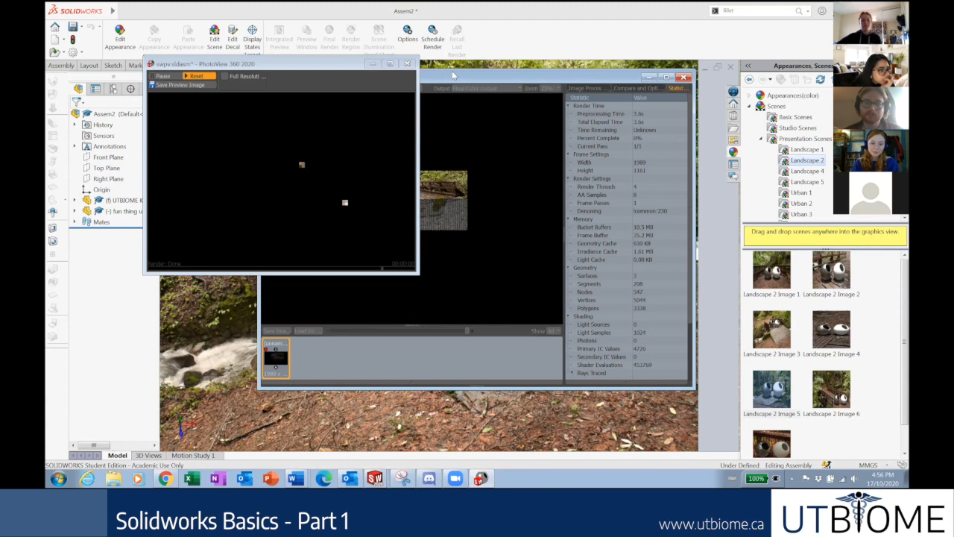
pyautogui.moveTo(453, 74); pyautogui.dragTo(453, 84)
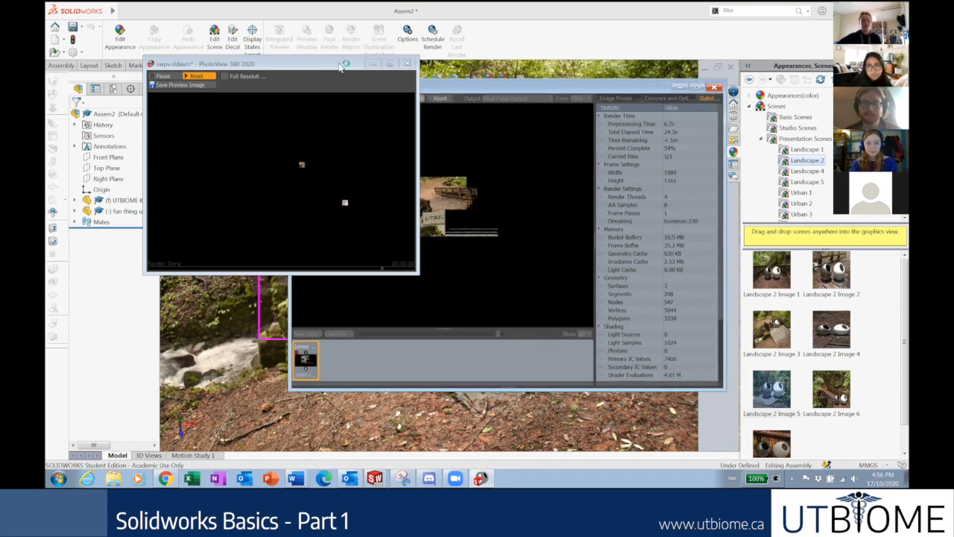
pyautogui.moveTo(340, 64); pyautogui.dragTo(280, 76)
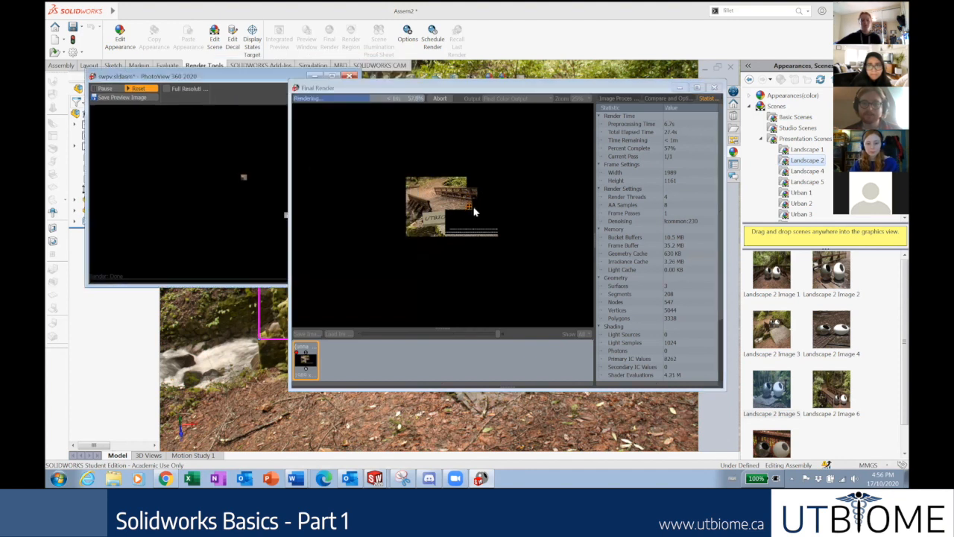
pyautogui.click(697, 88)
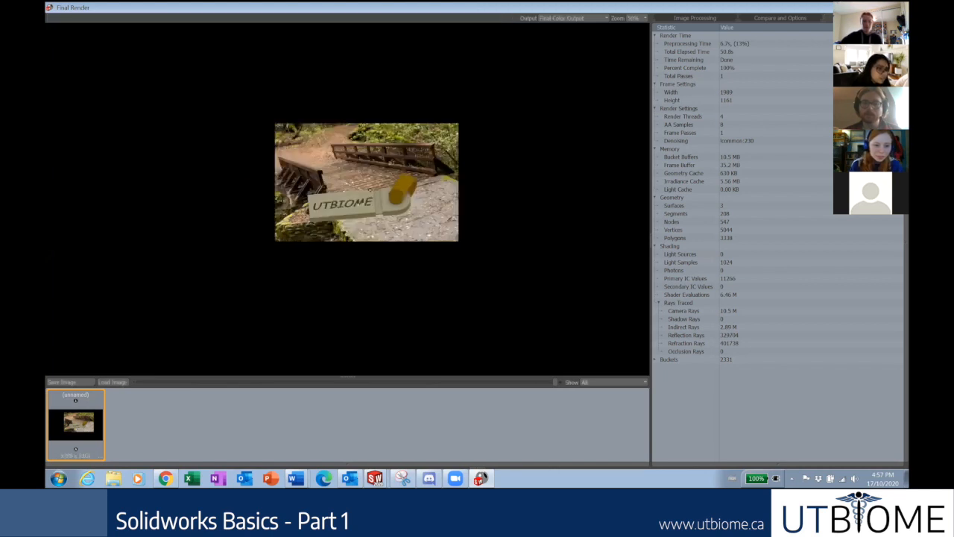
# Zoom the final render between 50% and 200% to inspect it, then open File Explorer.
pyautogui.scroll(2, 348, 210)
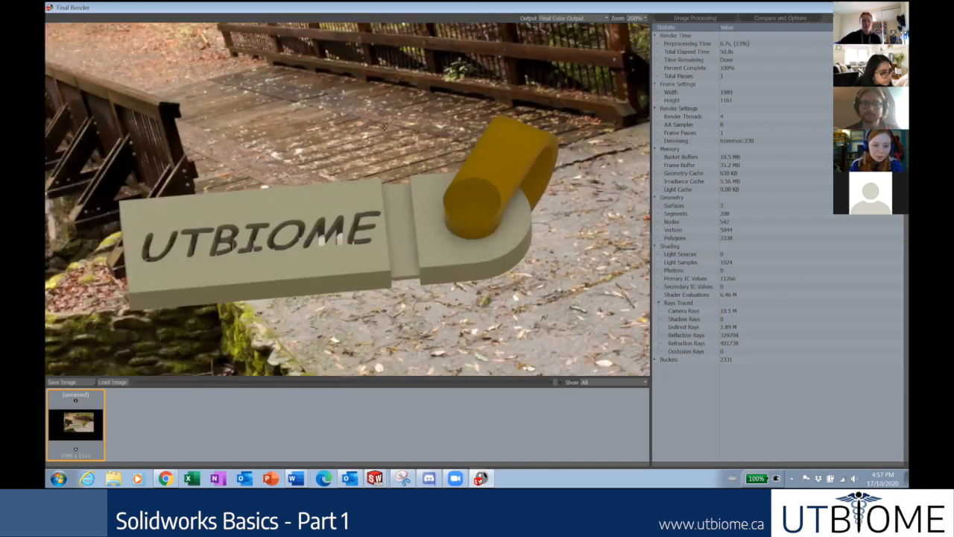
pyautogui.scroll(-1, 339, 237)
pyautogui.scroll(-1, 365, 163)
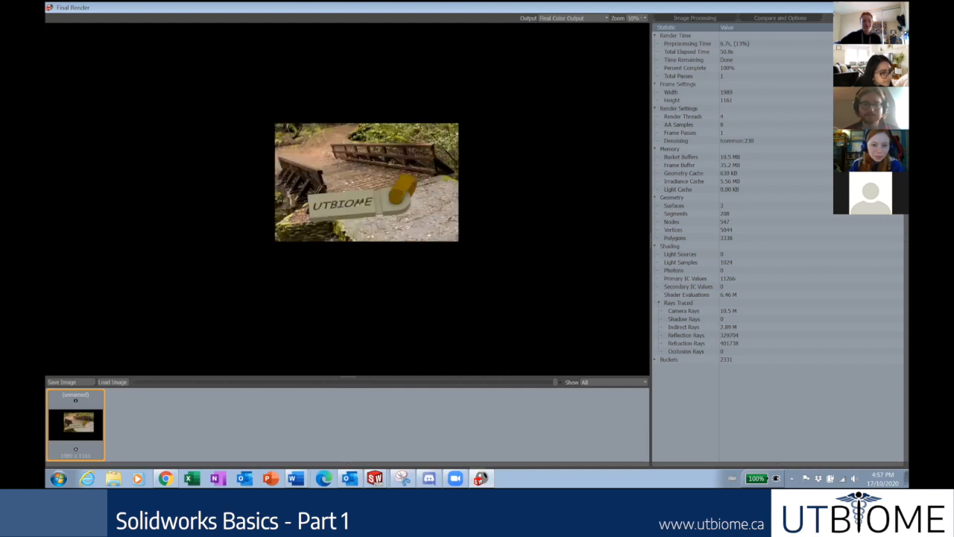
pyautogui.scroll(1, 356, 229)
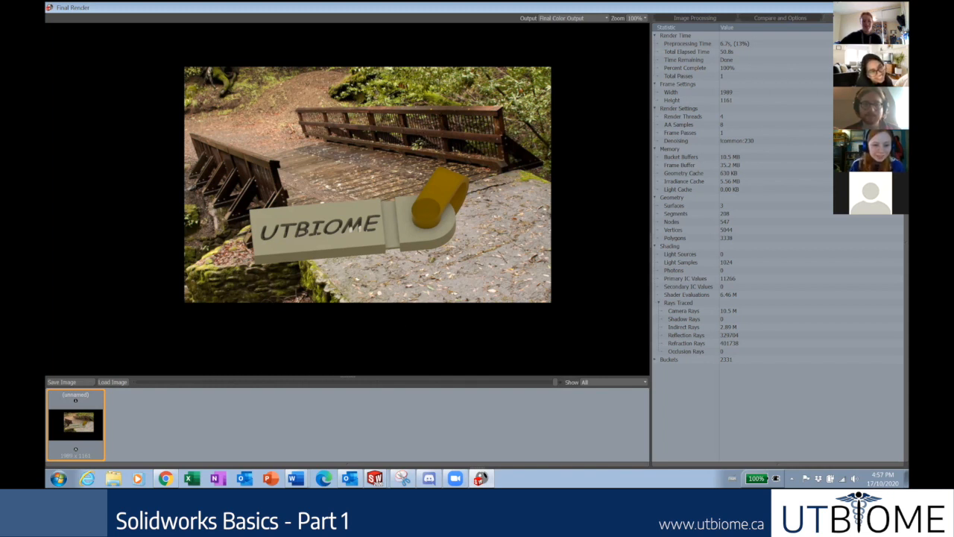
pyautogui.scroll(1, 390, 288)
pyautogui.scroll(-1, 391, 288)
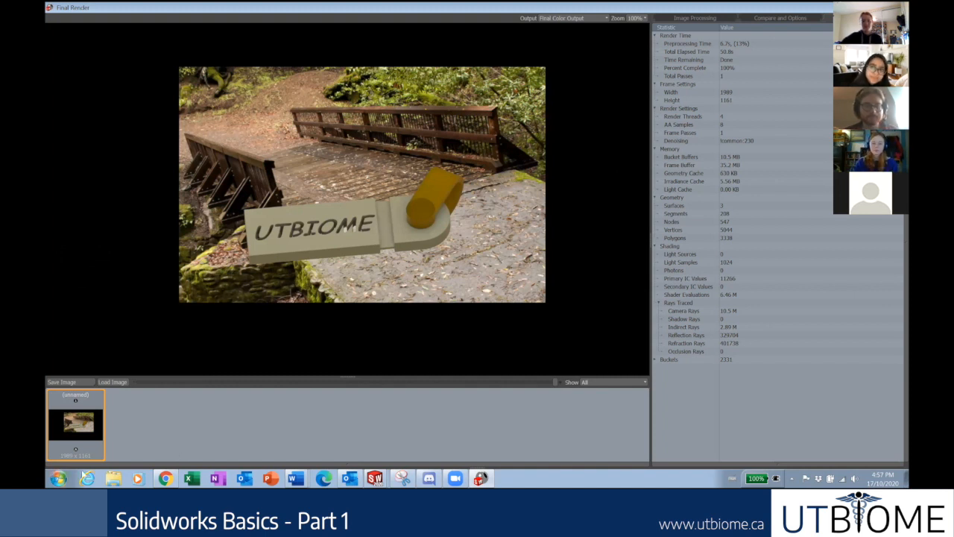
pyautogui.press('super')
pyautogui.press('super')
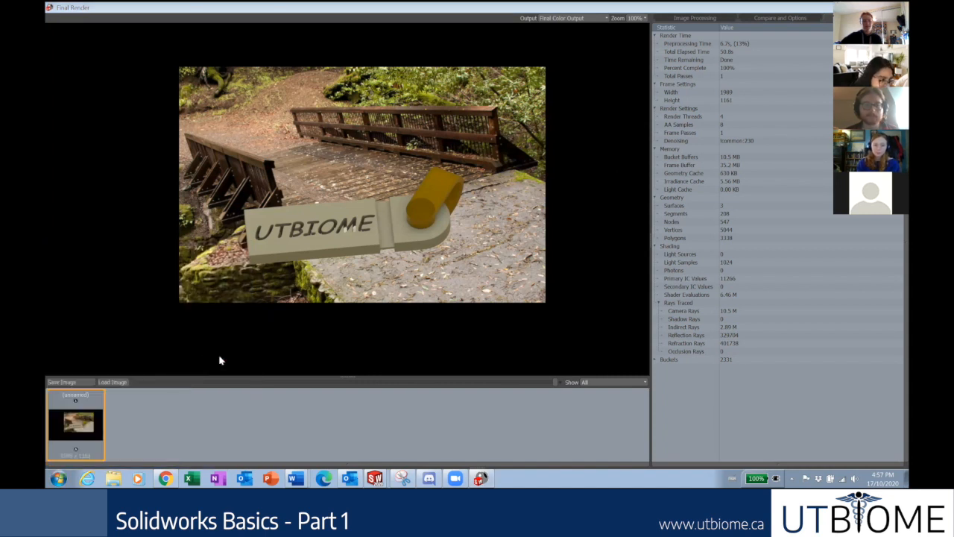
pyautogui.press('super+e')
# Go from Documents to the Pictures library and scroll through its 112 items.
pyautogui.click(134, 154)
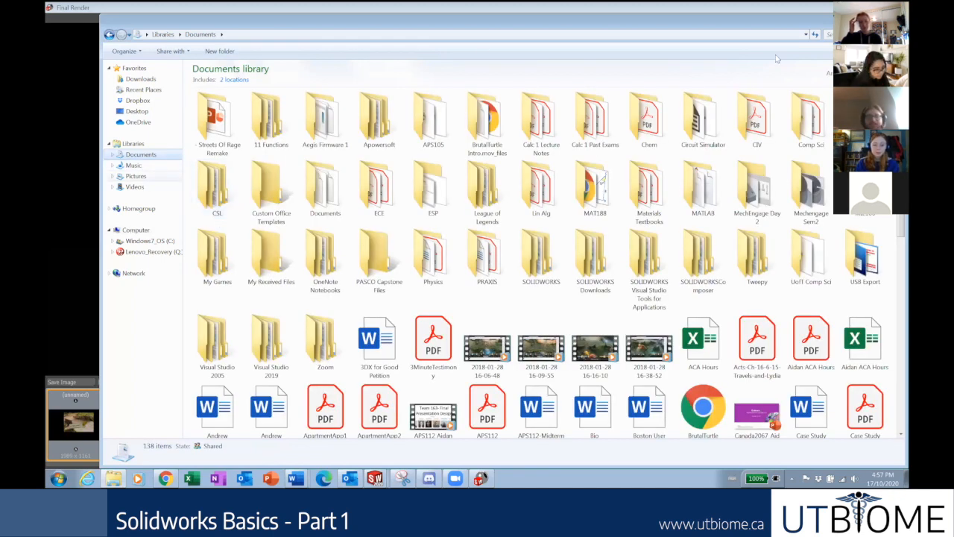
pyautogui.click(136, 176)
pyautogui.click(857, 35)
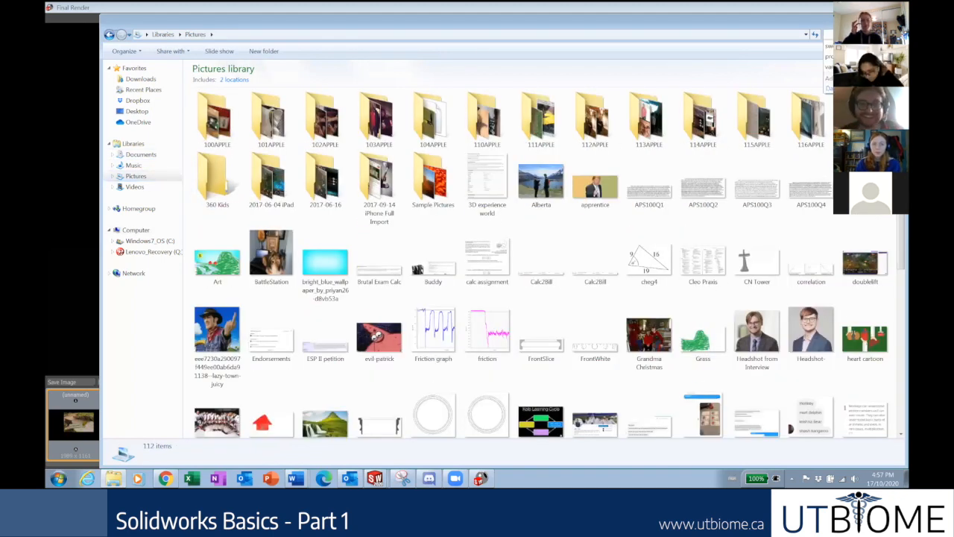
pyautogui.click(590, 382)
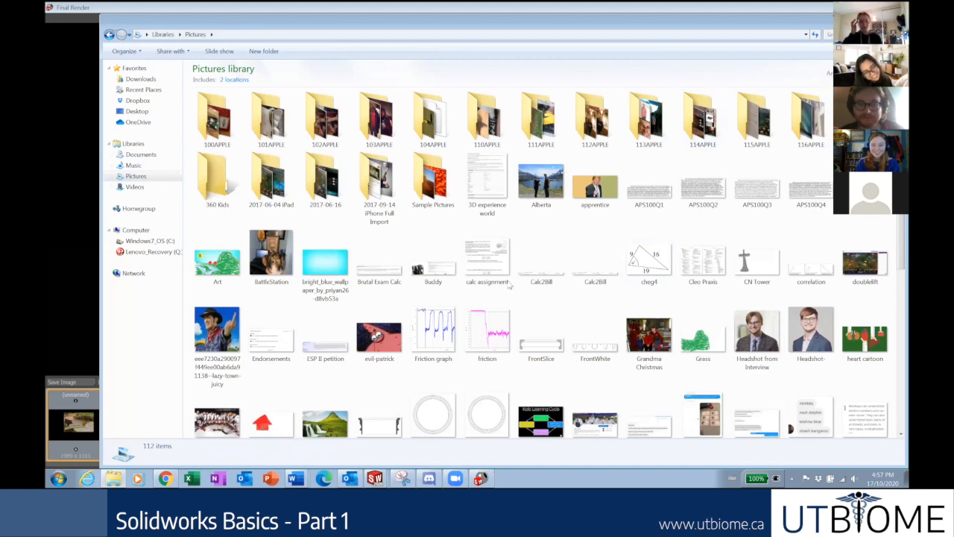
pyautogui.scroll(-5, 619, 336)
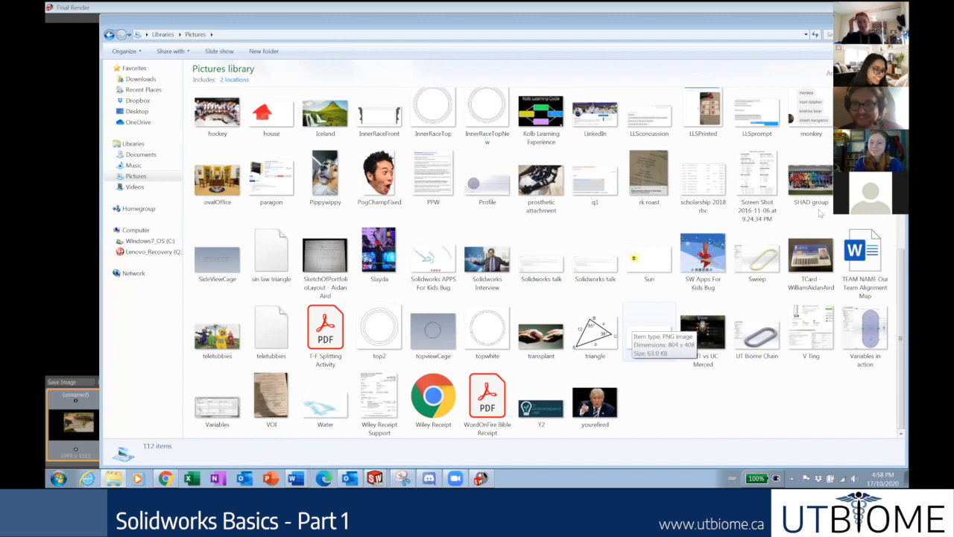
pyautogui.scroll(5, 554, 246)
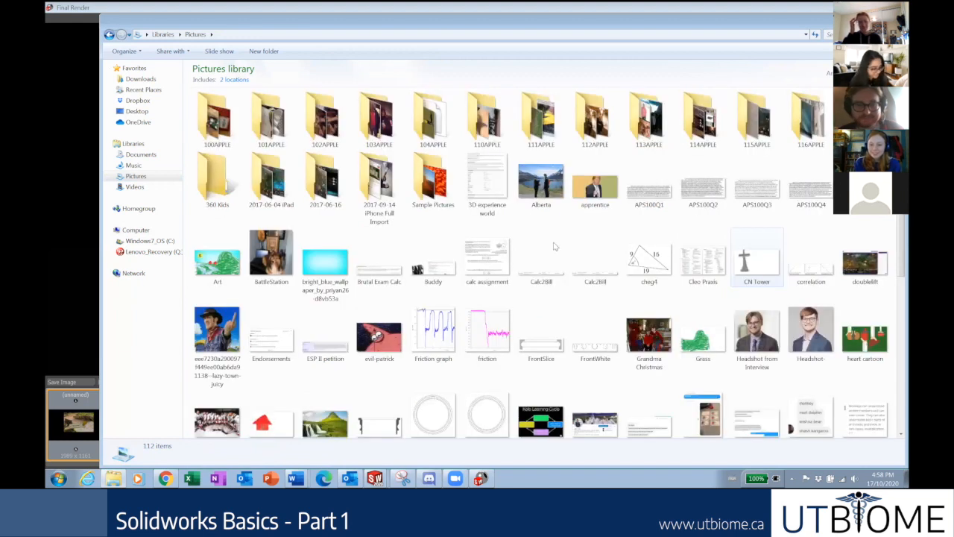
pyautogui.scroll(-3, 712, 210)
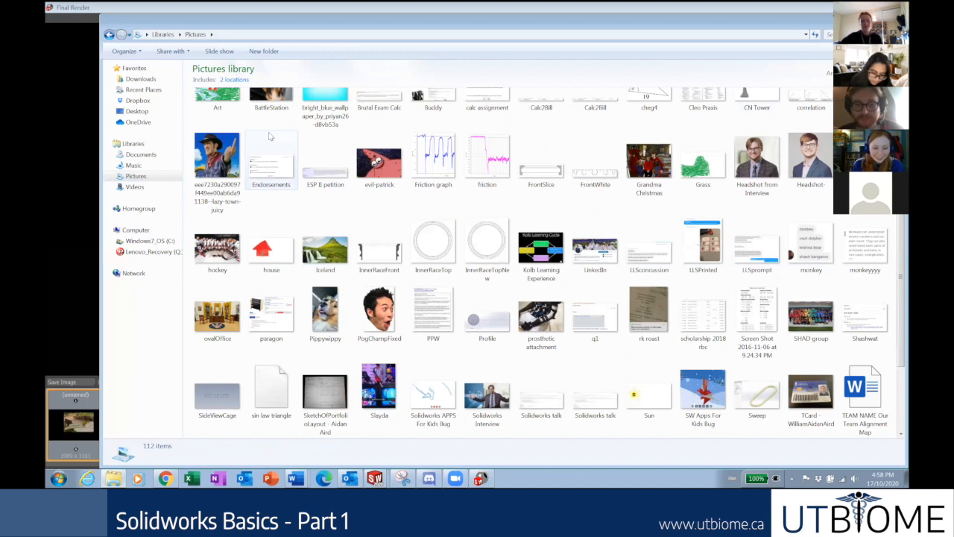
pyautogui.scroll(3, 731, 203)
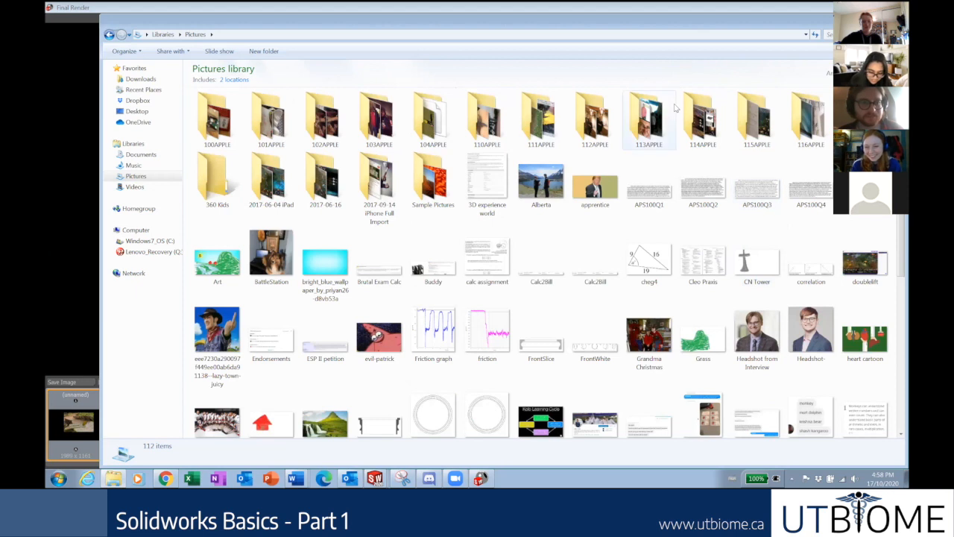
pyautogui.click(129, 155)
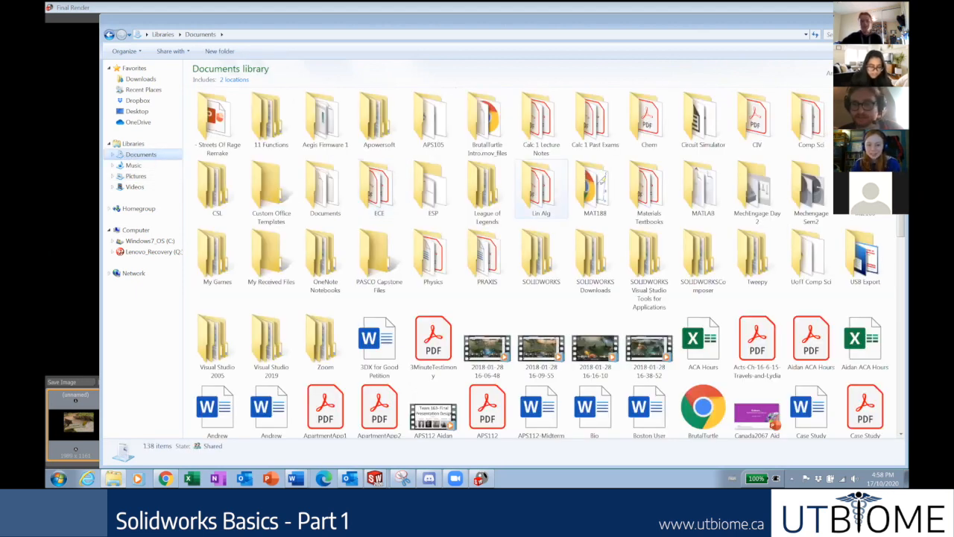
pyautogui.scroll(-5, 894, 341)
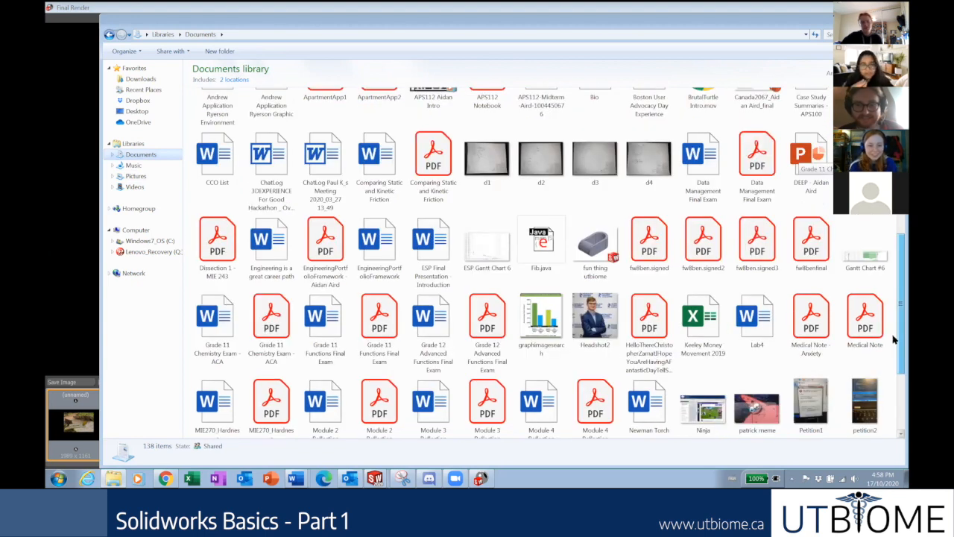
pyautogui.scroll(-2, 895, 372)
pyautogui.scroll(-1, 895, 383)
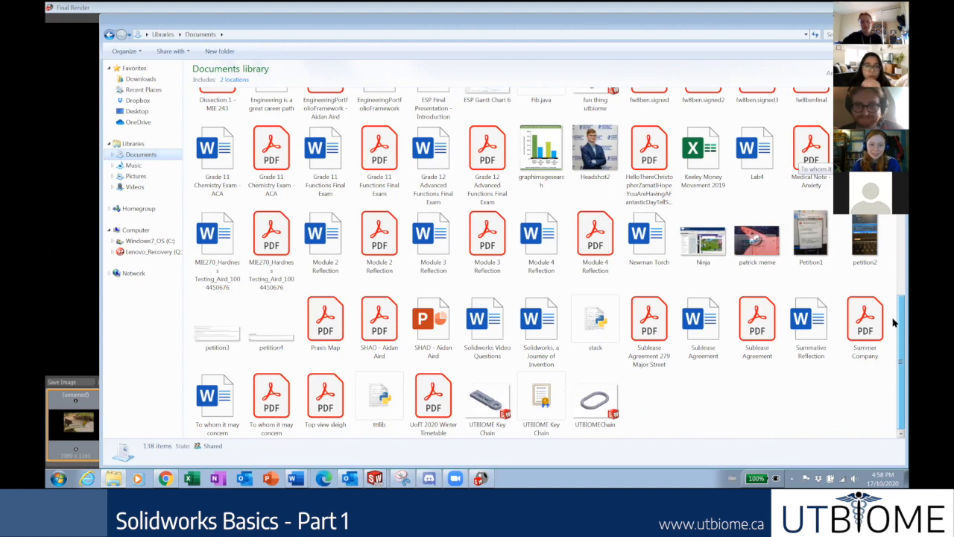
pyautogui.scroll(2, 891, 276)
pyautogui.scroll(4, 885, 242)
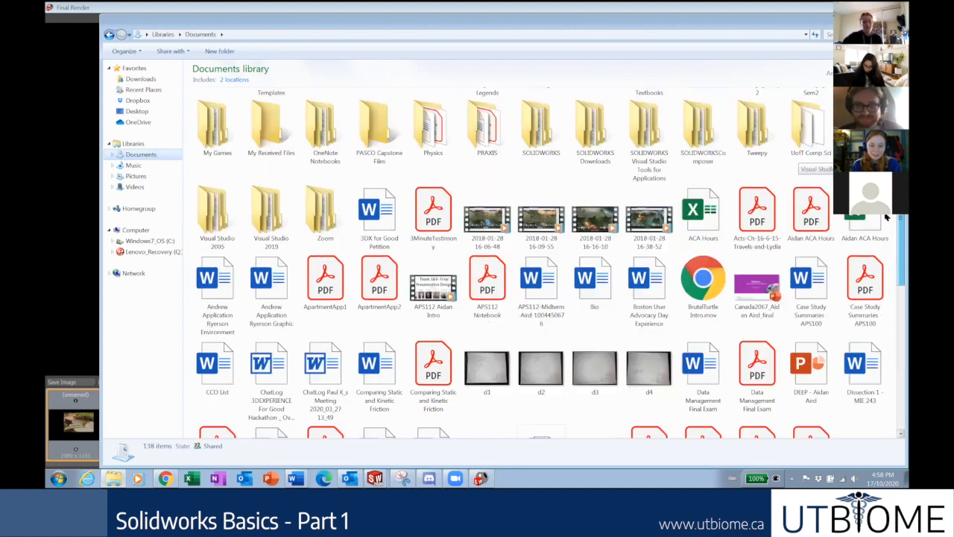
pyautogui.scroll(1, 801, 160)
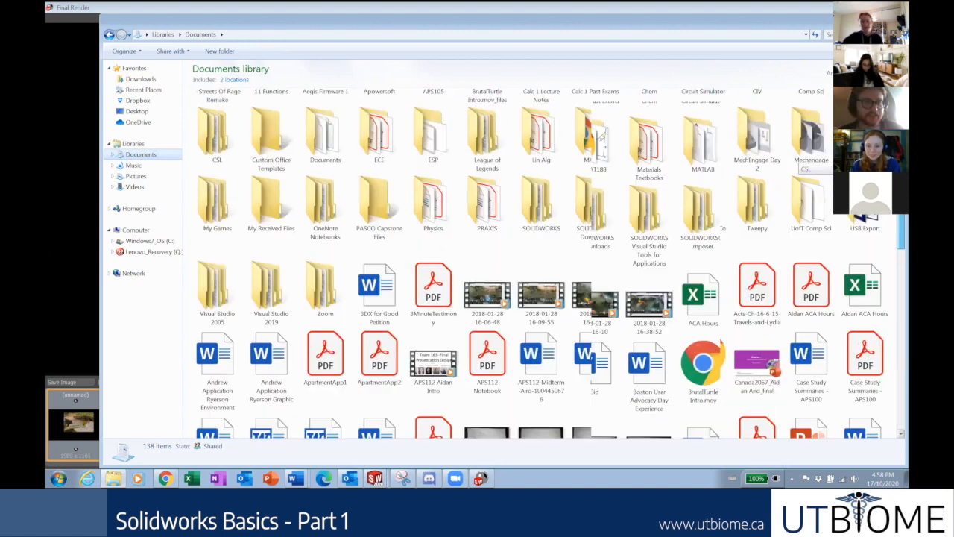
pyautogui.click(134, 165)
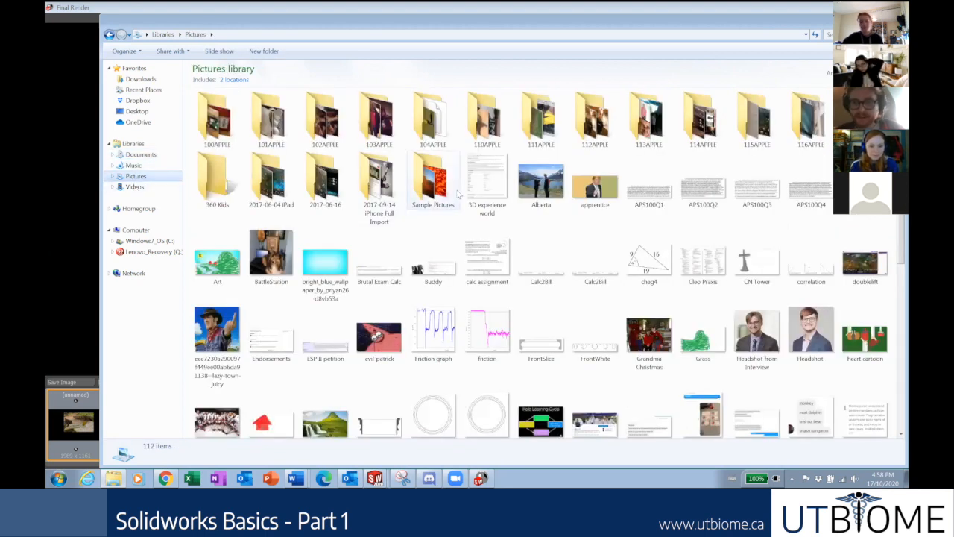
pyautogui.scroll(-5, 894, 291)
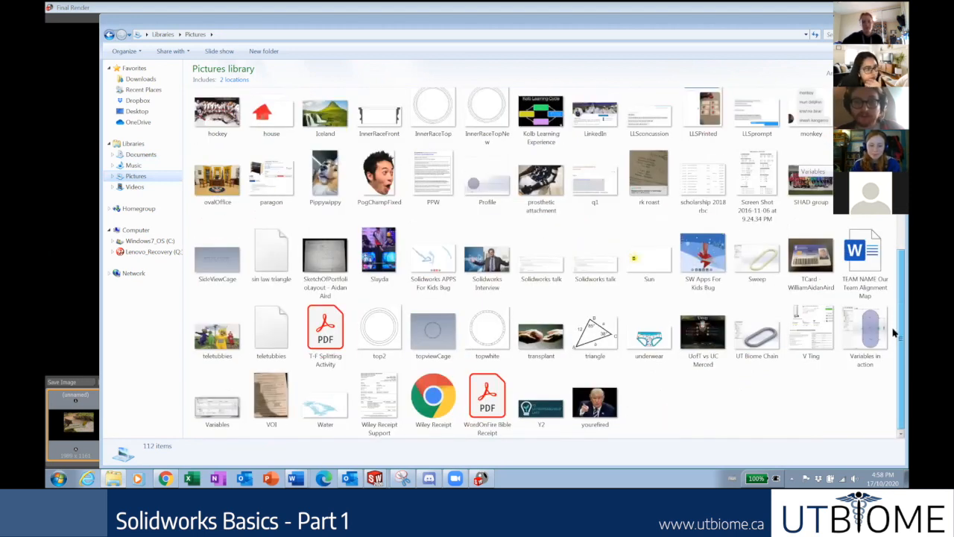
pyautogui.scroll(1, 894, 257)
pyautogui.scroll(5, 894, 256)
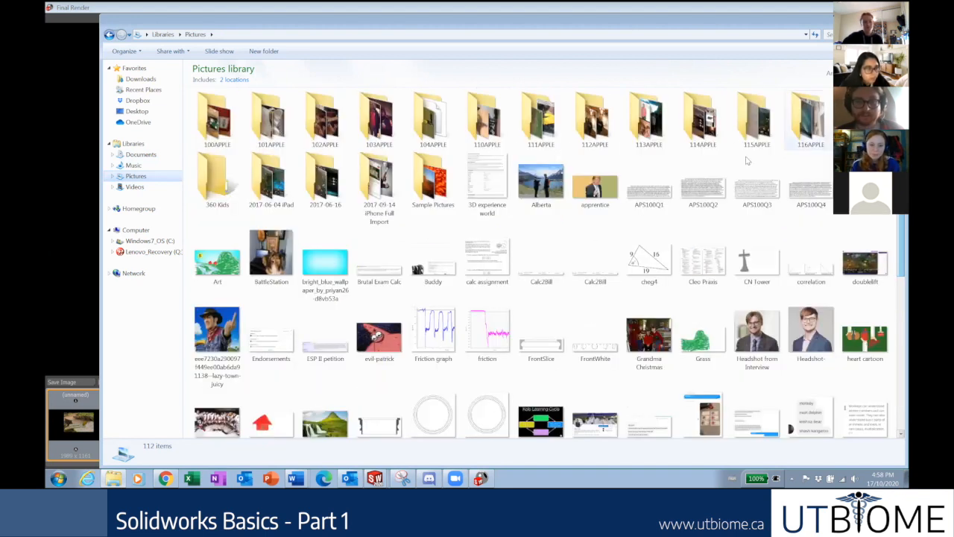
pyautogui.click(140, 155)
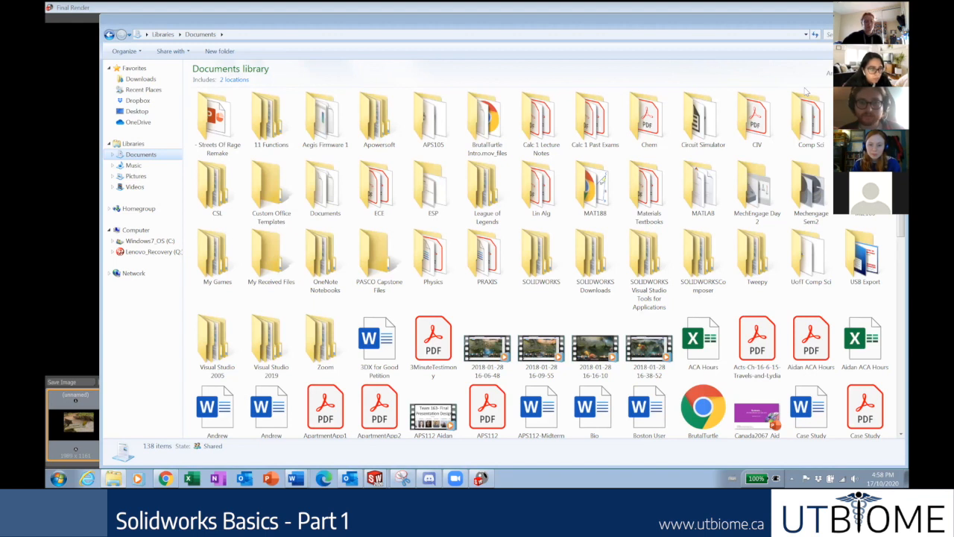
pyautogui.doubleClick(421, 187)
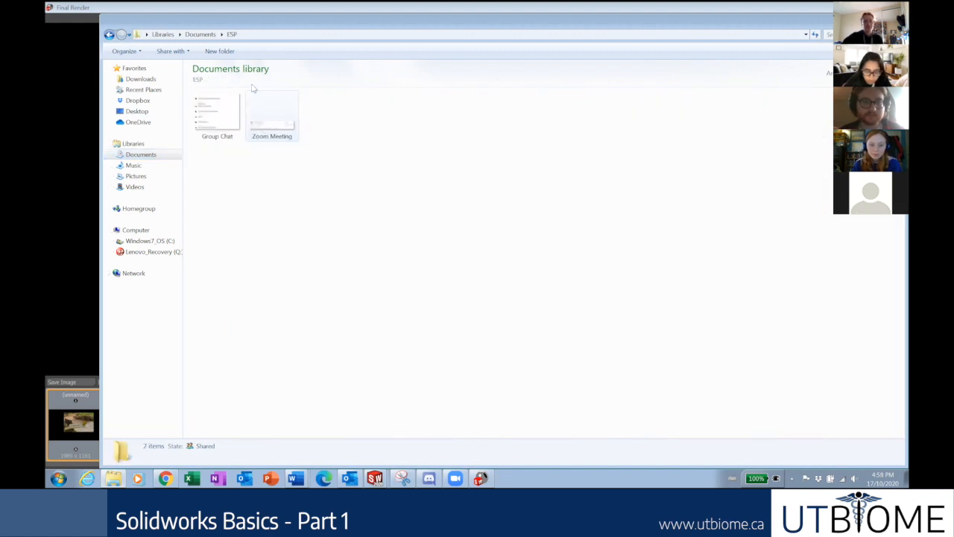
pyautogui.click(200, 37)
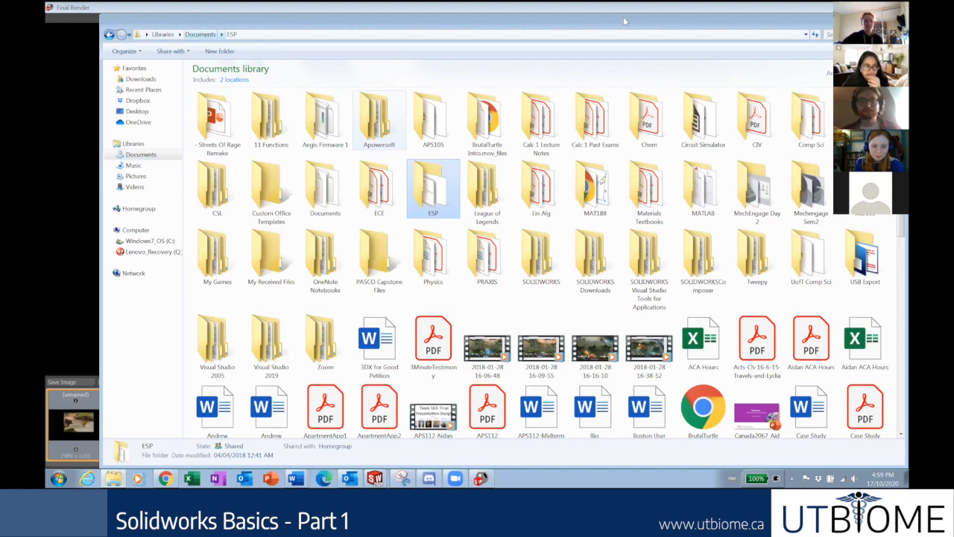
# Load the Google Docs home page in a new tab and open the APS 112 Team 163 attribution table.
pyautogui.hotkey('alt', 'Tab')
pyautogui.hotkey('ctrl', 't')
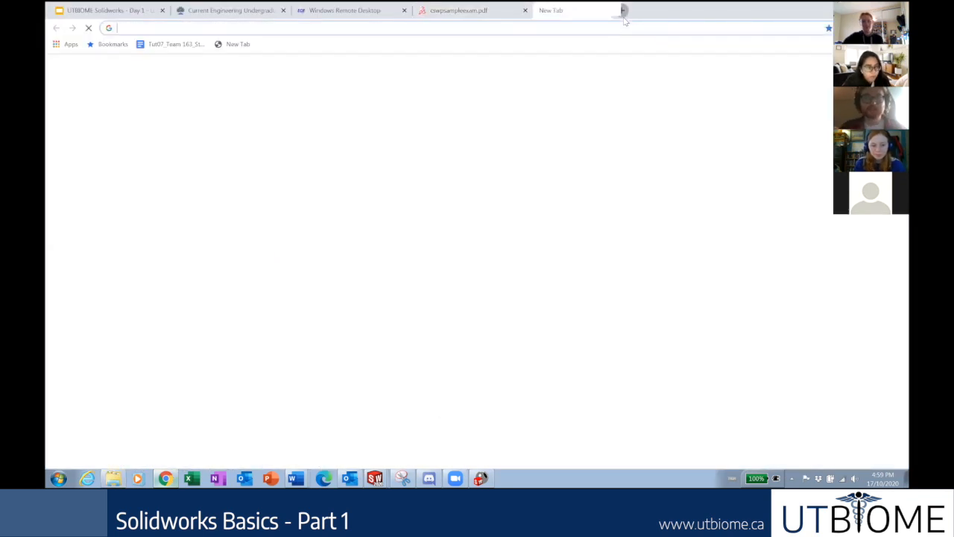
pyautogui.press('Return')
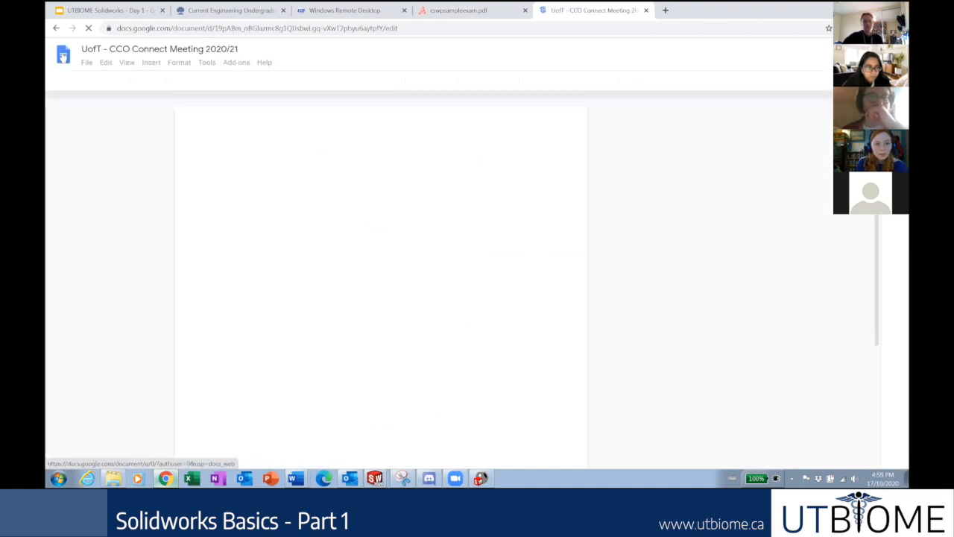
pyautogui.click(63, 57)
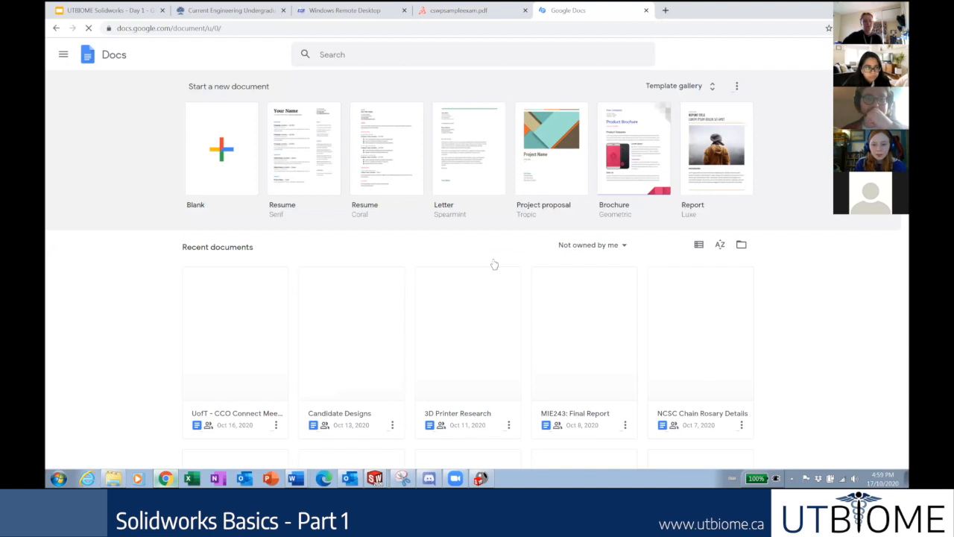
pyautogui.scroll(-1, 494, 264)
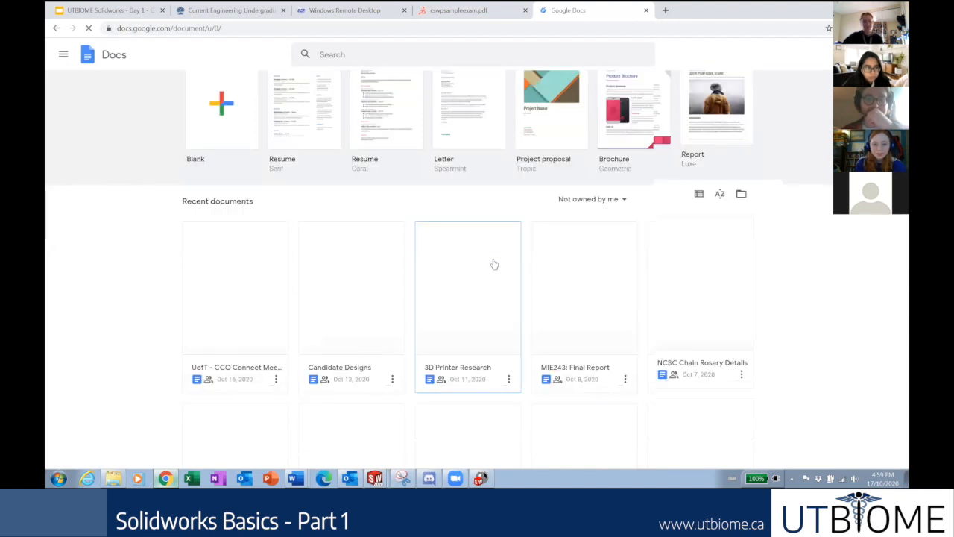
pyautogui.scroll(-4, 550, 248)
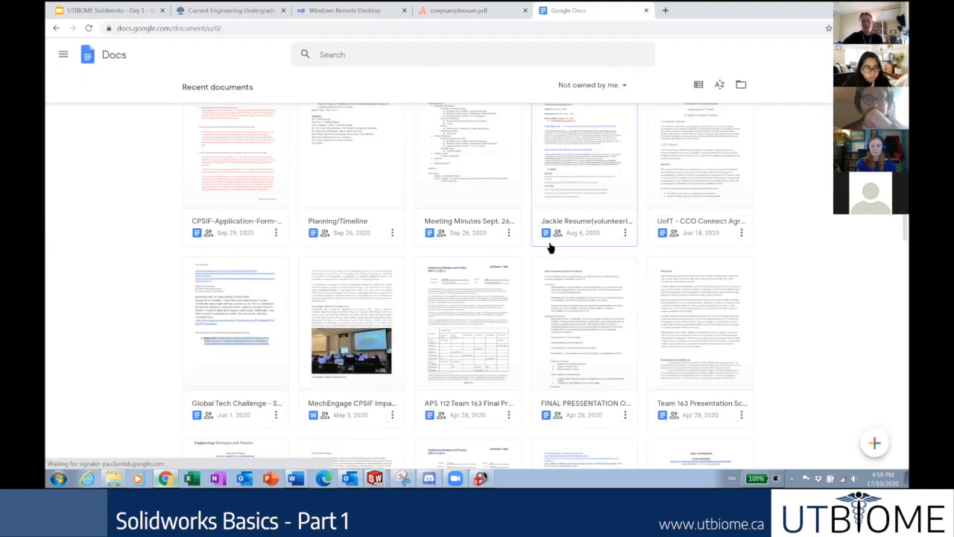
pyautogui.scroll(-1, 550, 248)
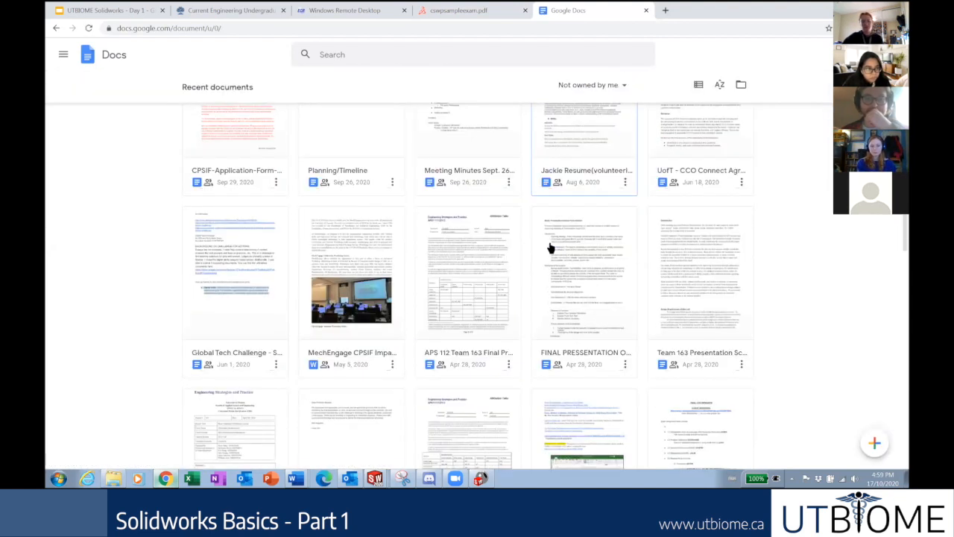
pyautogui.click(492, 281)
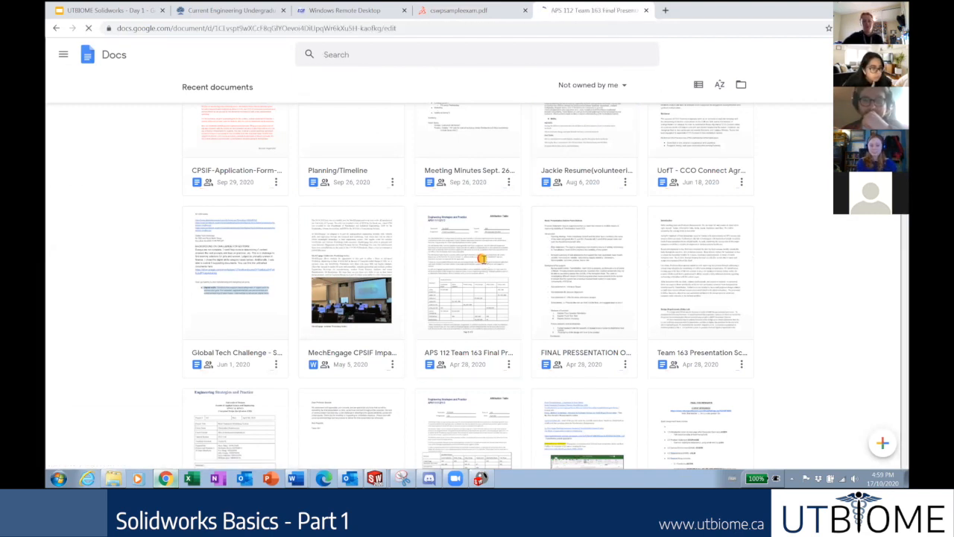
# Scroll the recent documents list and open the Tut07 Team 163 CDS document.
pyautogui.scroll(-3, 495, 262)
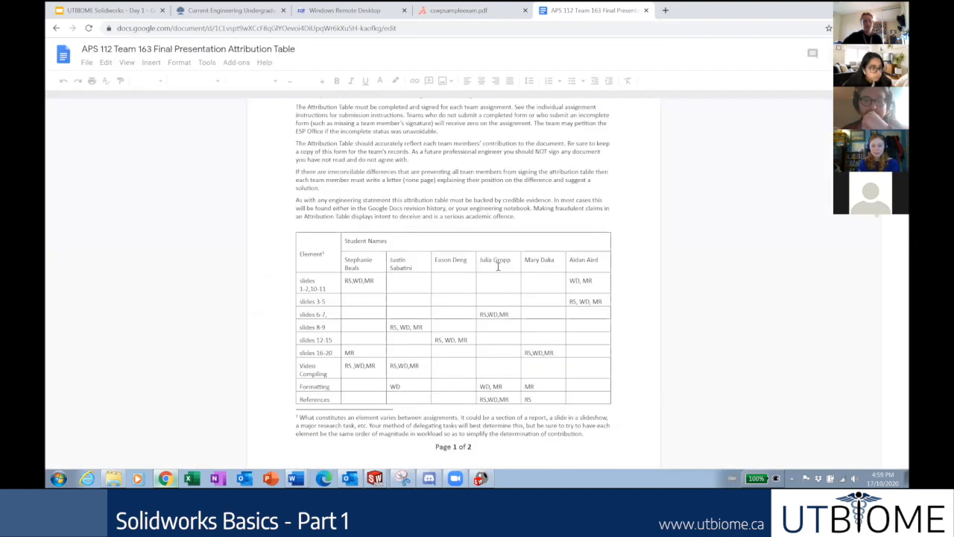
pyautogui.scroll(-14, 498, 267)
pyautogui.scroll(-3, 498, 266)
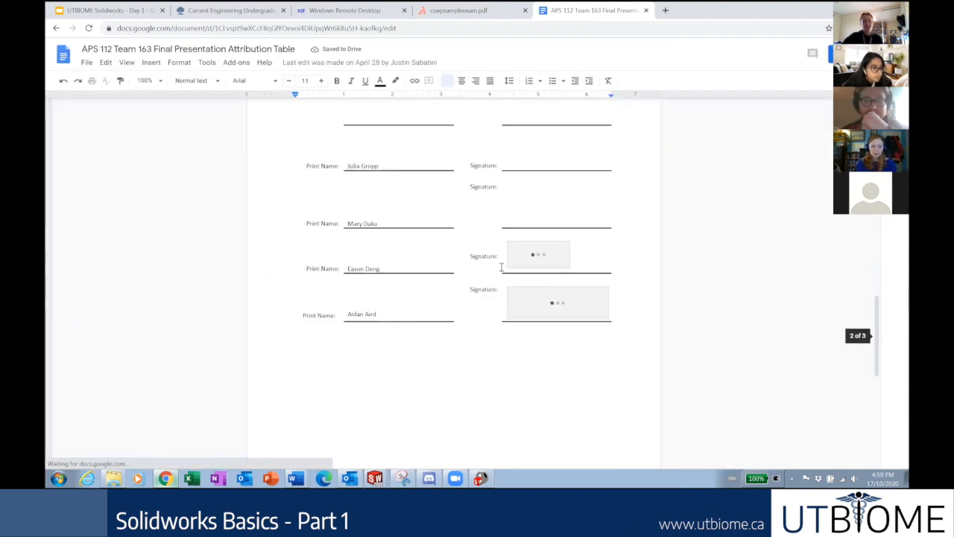
pyautogui.scroll(-2, 498, 267)
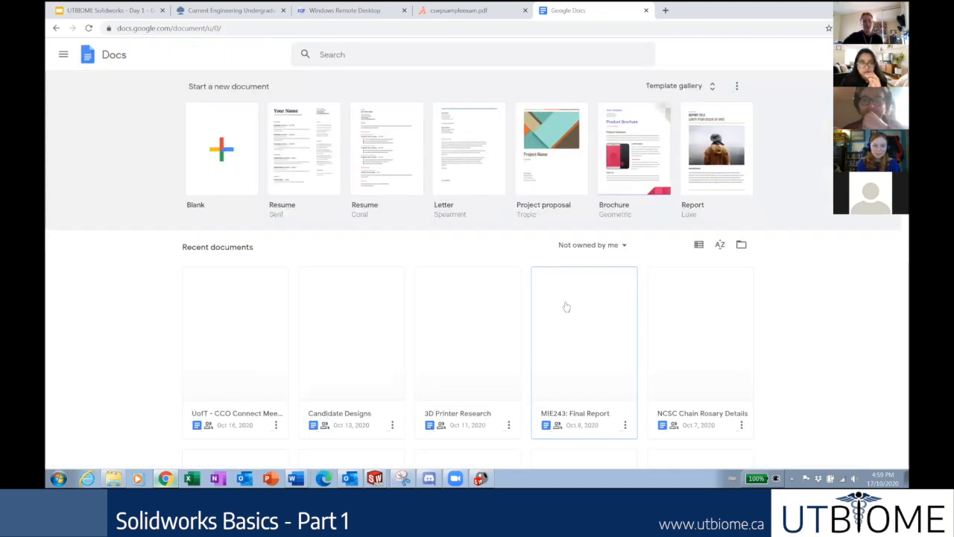
pyautogui.scroll(-3, 561, 310)
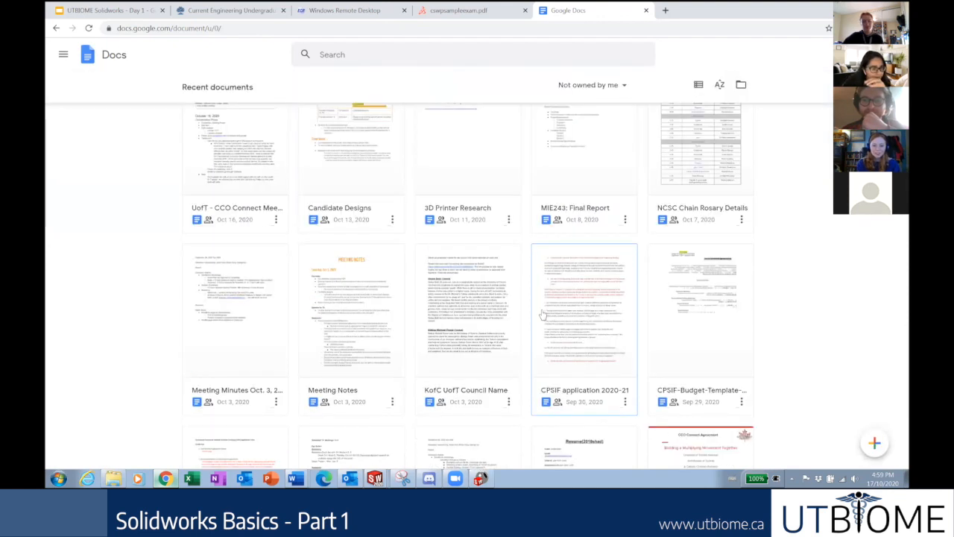
pyautogui.scroll(-3, 542, 313)
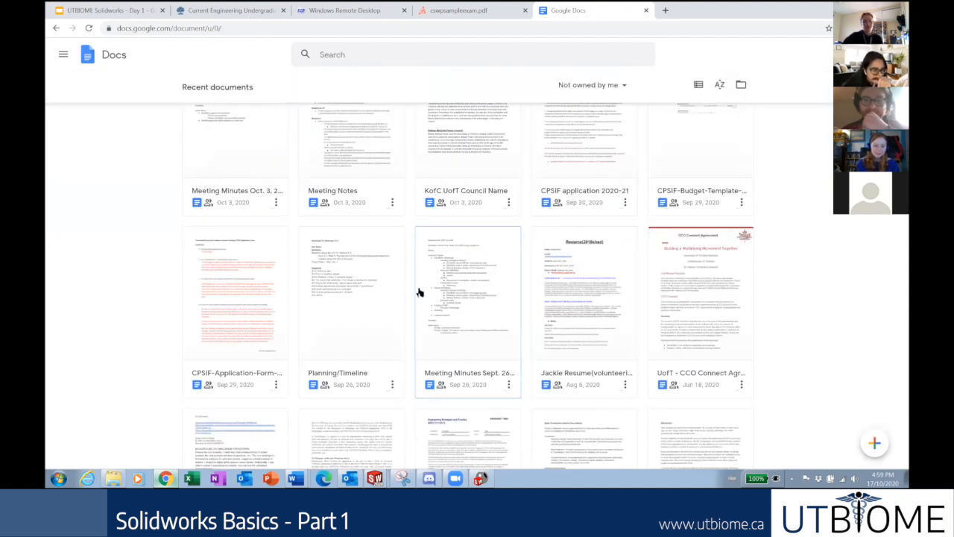
pyautogui.scroll(-1, 365, 302)
pyautogui.scroll(-2, 346, 303)
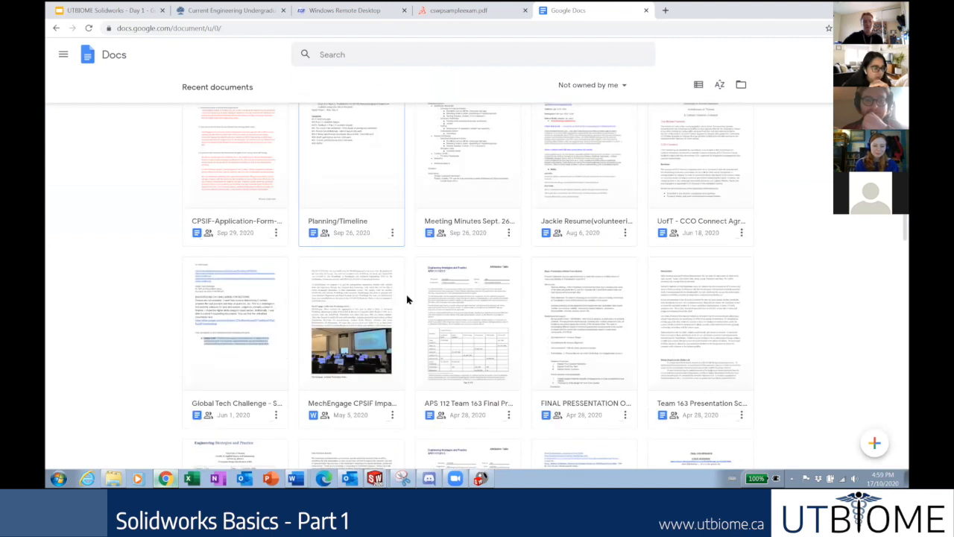
pyautogui.scroll(-1, 485, 283)
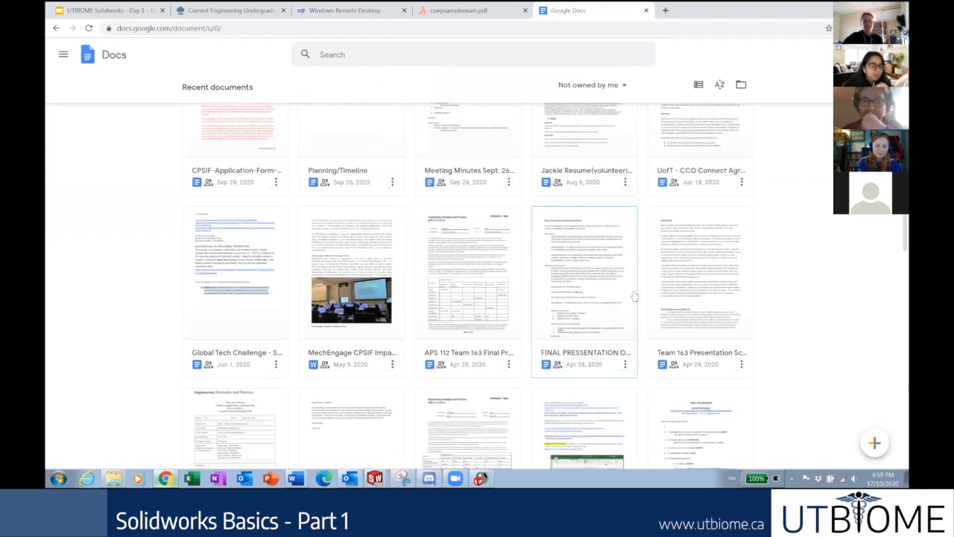
pyautogui.scroll(-2, 695, 283)
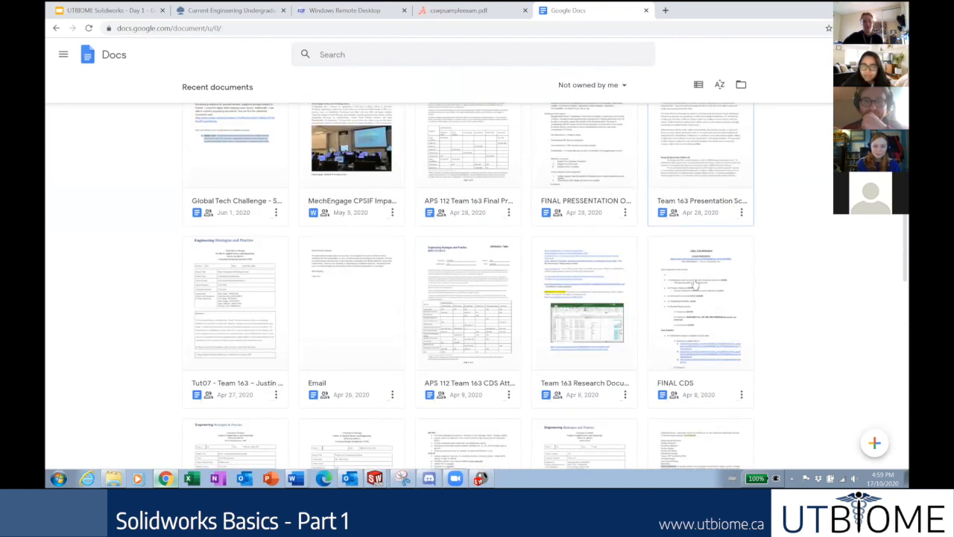
pyautogui.click(241, 347)
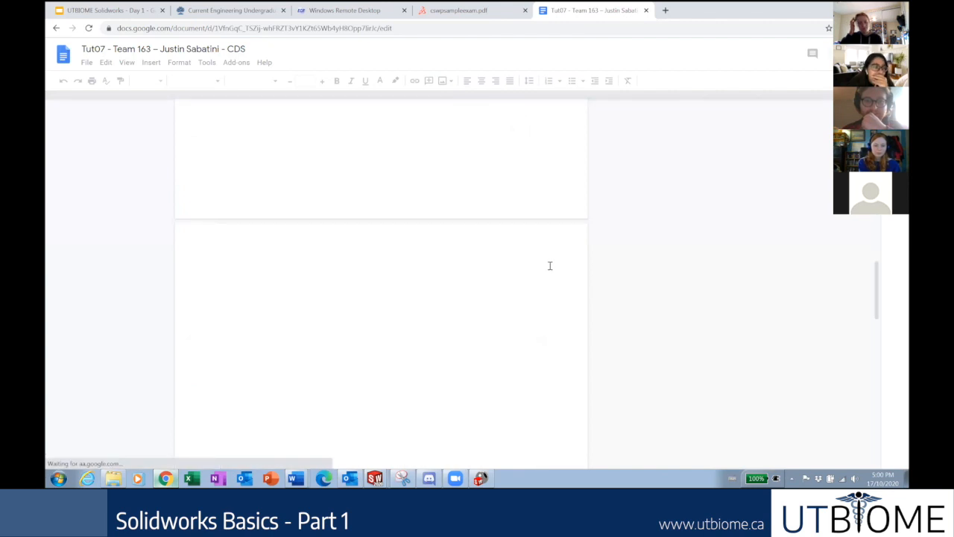
# Scroll the Tut07 report past Table 5 and section 7.0 until Figure 11 appears.
pyautogui.scroll(-10, 546, 263)
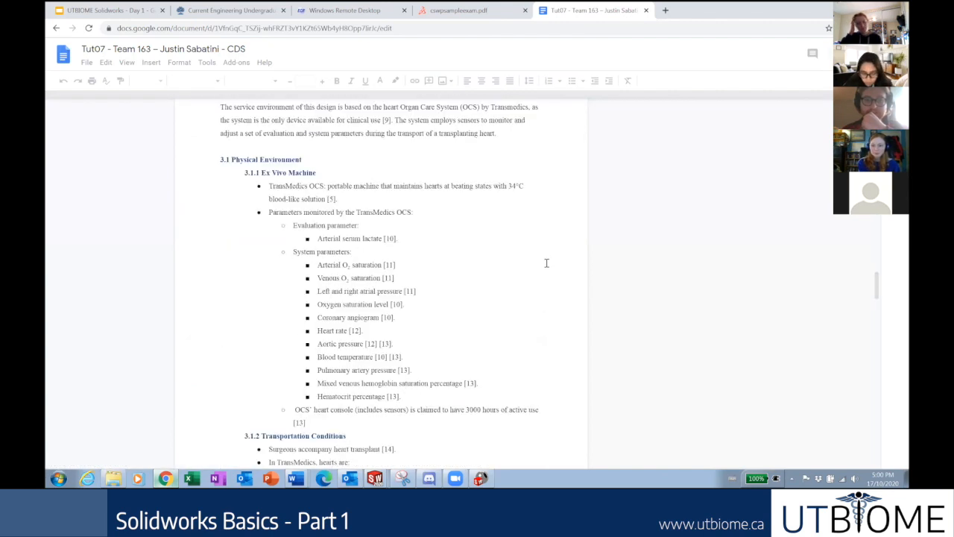
pyautogui.scroll(-10, 545, 266)
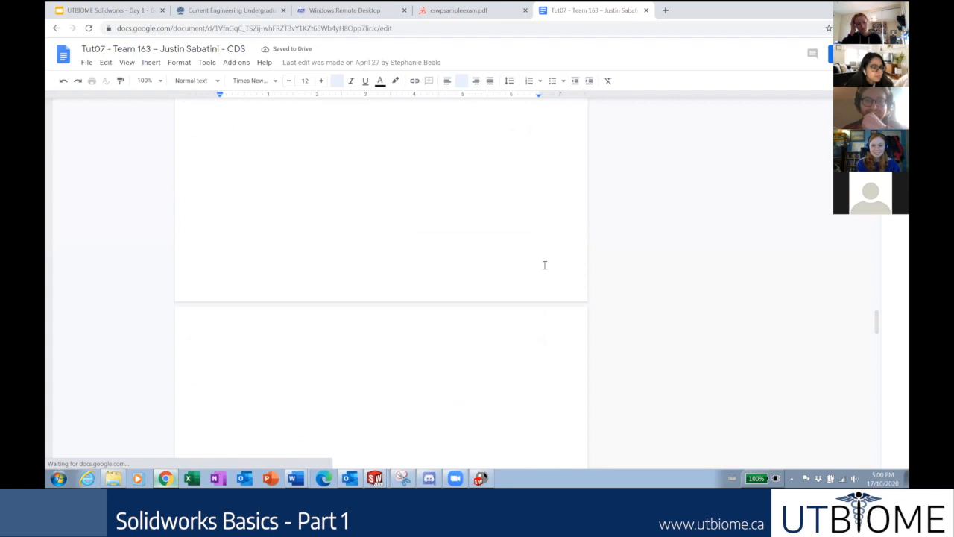
pyautogui.scroll(-3, 545, 267)
pyautogui.scroll(-10, 543, 261)
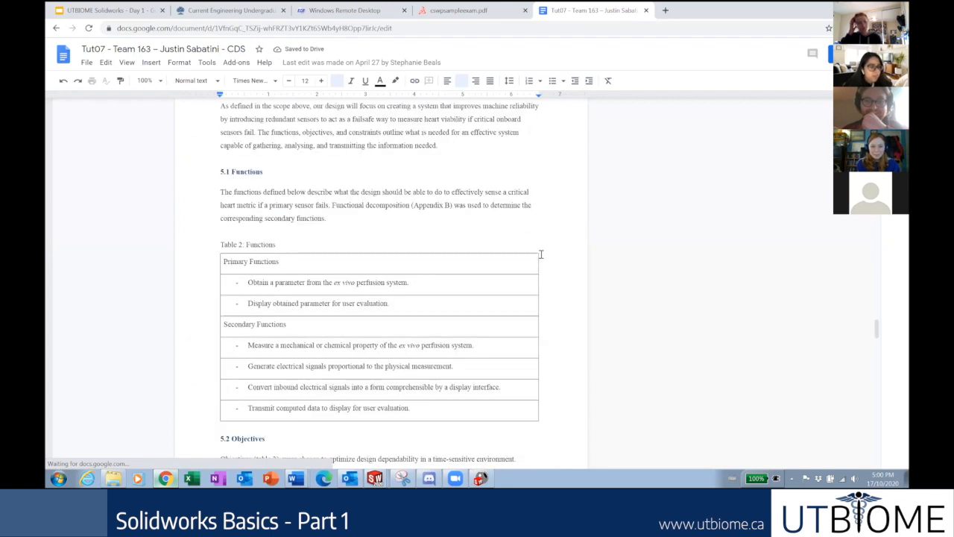
pyautogui.scroll(-3, 542, 257)
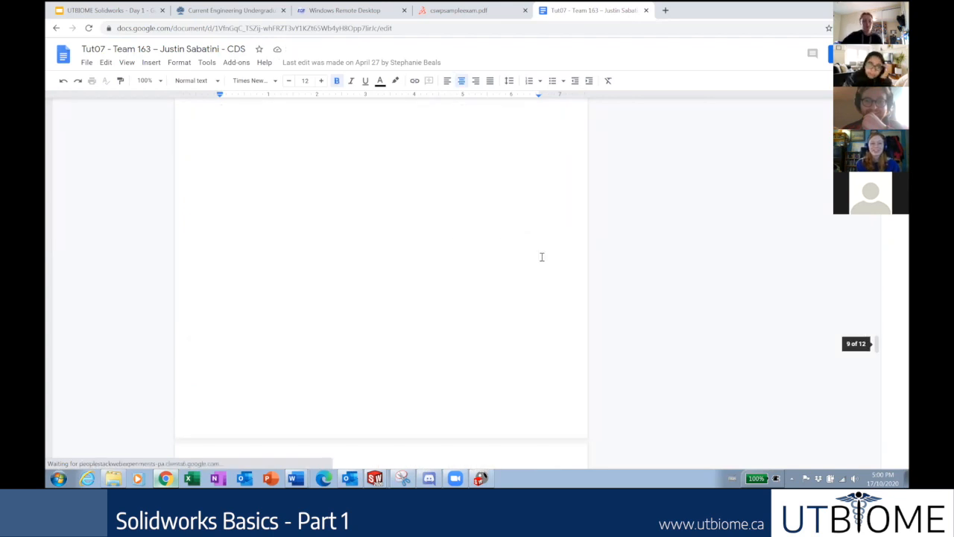
pyautogui.scroll(-5, 542, 261)
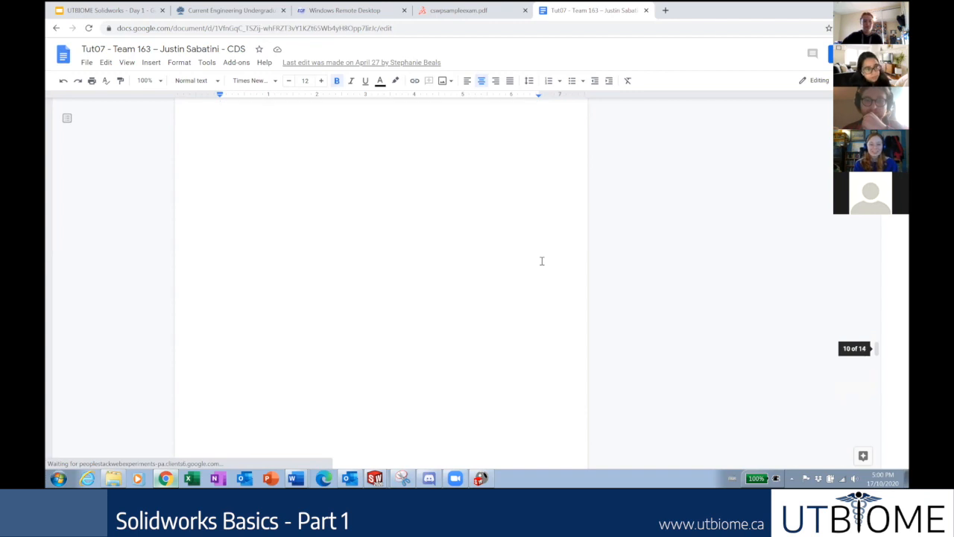
pyautogui.scroll(-5, 542, 261)
pyautogui.scroll(-5, 542, 261)
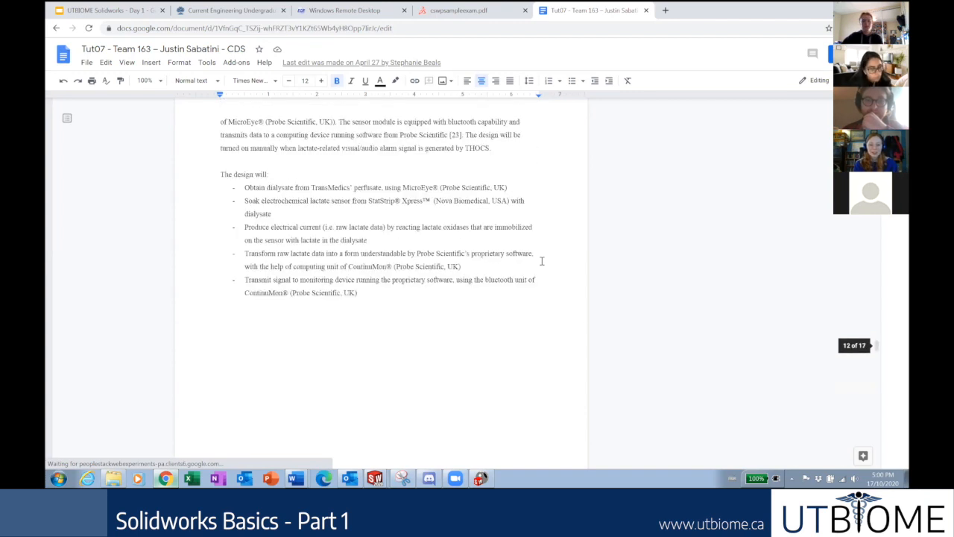
pyautogui.scroll(2, 542, 261)
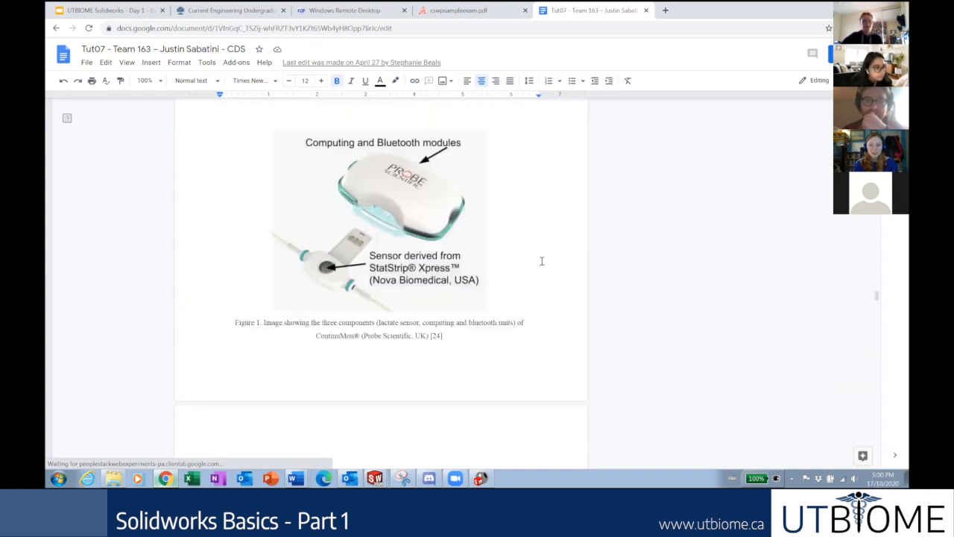
pyautogui.scroll(-3, 542, 260)
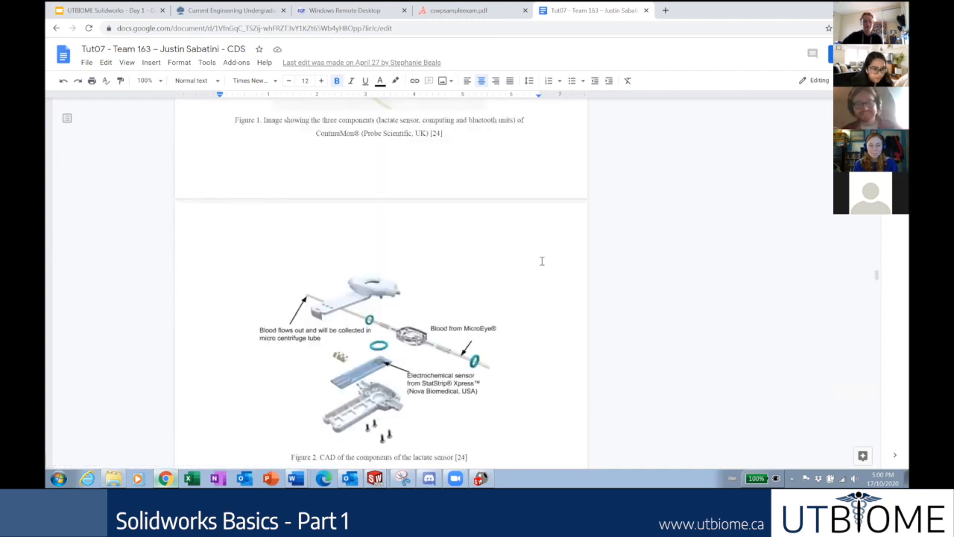
pyautogui.scroll(-5, 542, 261)
pyautogui.scroll(5, 508, 248)
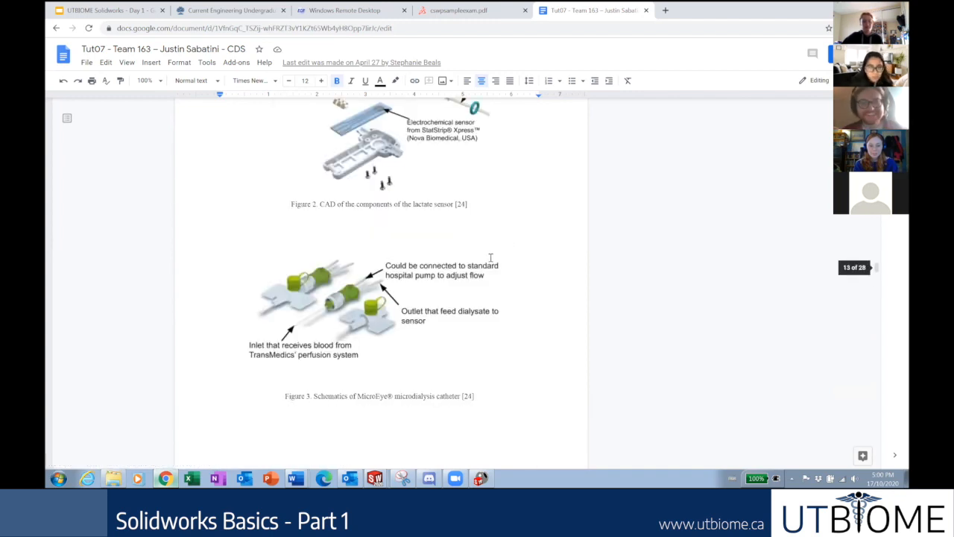
pyautogui.scroll(5, 489, 267)
pyautogui.scroll(-3, 388, 295)
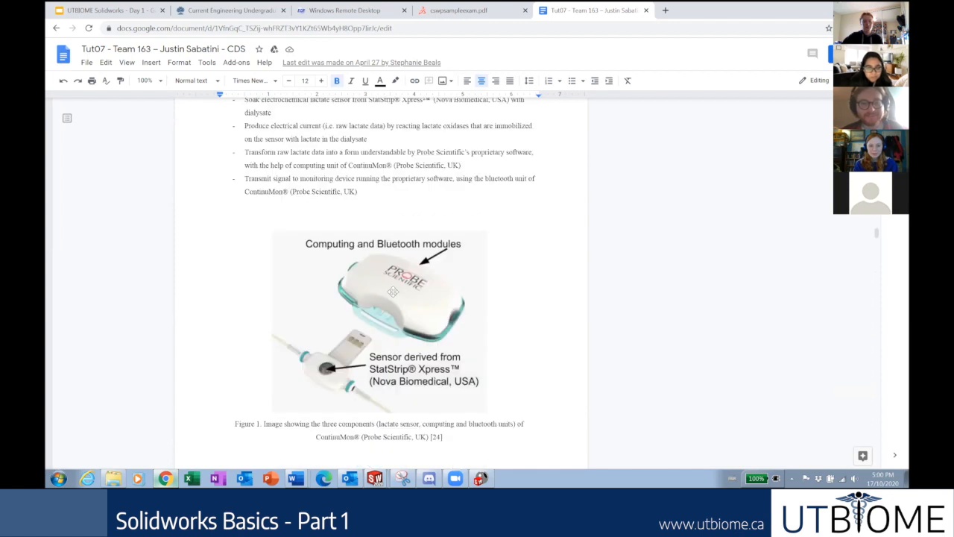
pyautogui.scroll(5, 406, 280)
pyautogui.scroll(-10, 409, 283)
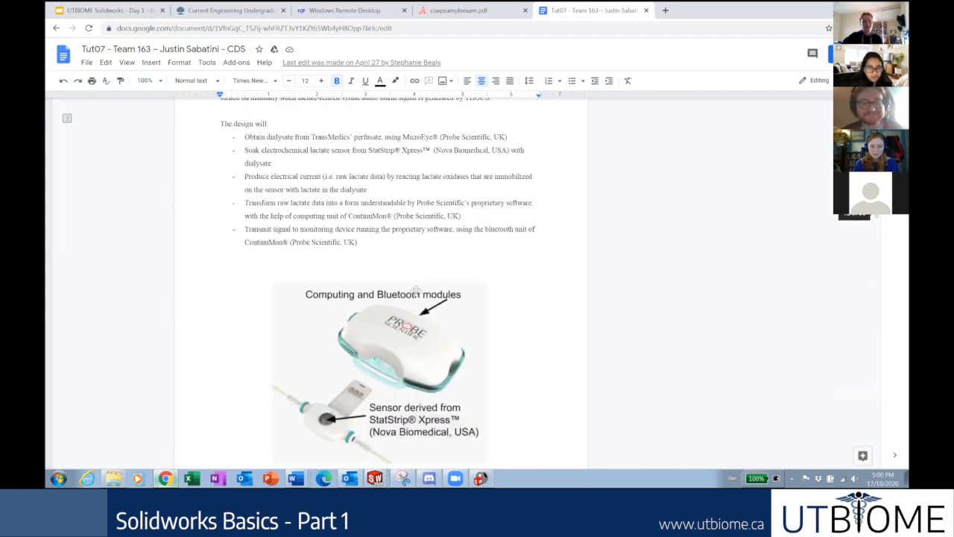
pyautogui.scroll(-10, 423, 295)
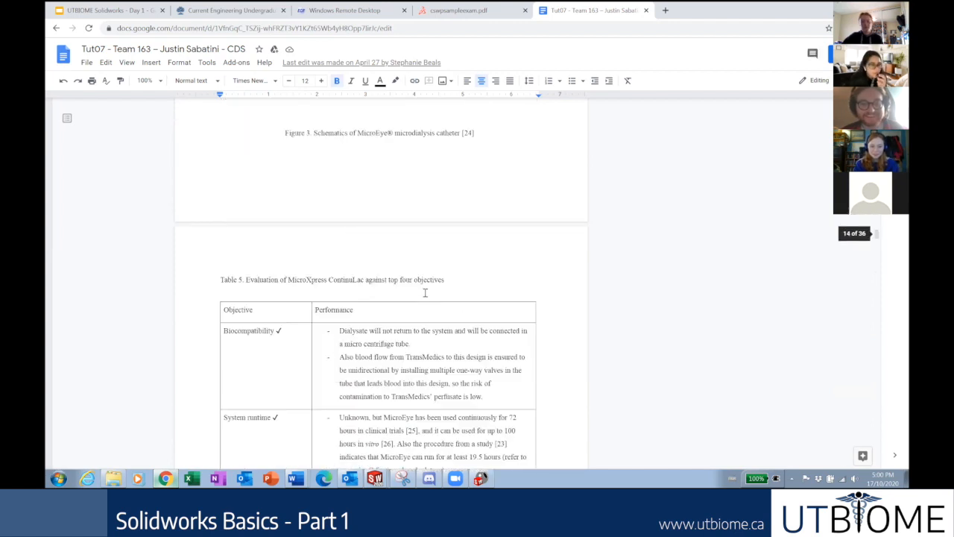
pyautogui.scroll(-5, 427, 297)
pyautogui.scroll(-5, 429, 298)
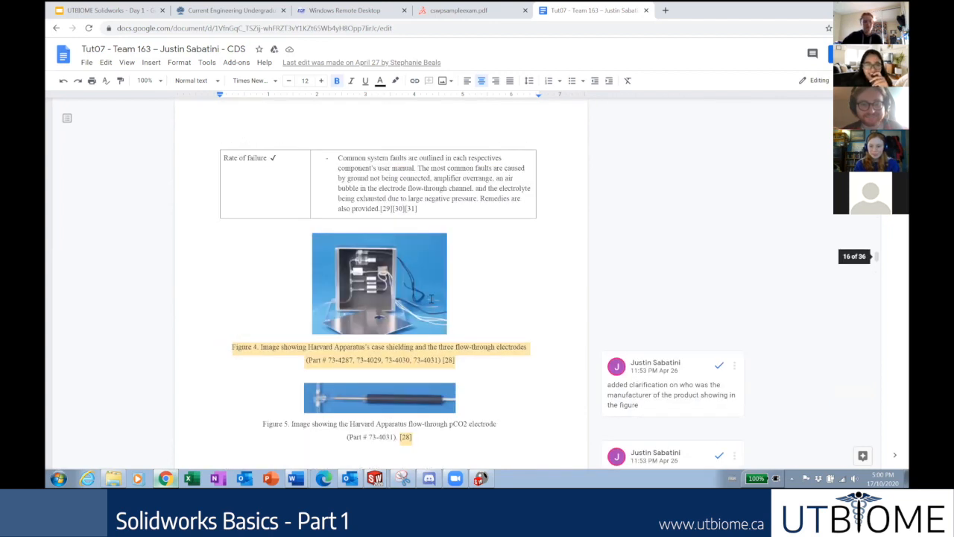
pyautogui.scroll(-10, 432, 302)
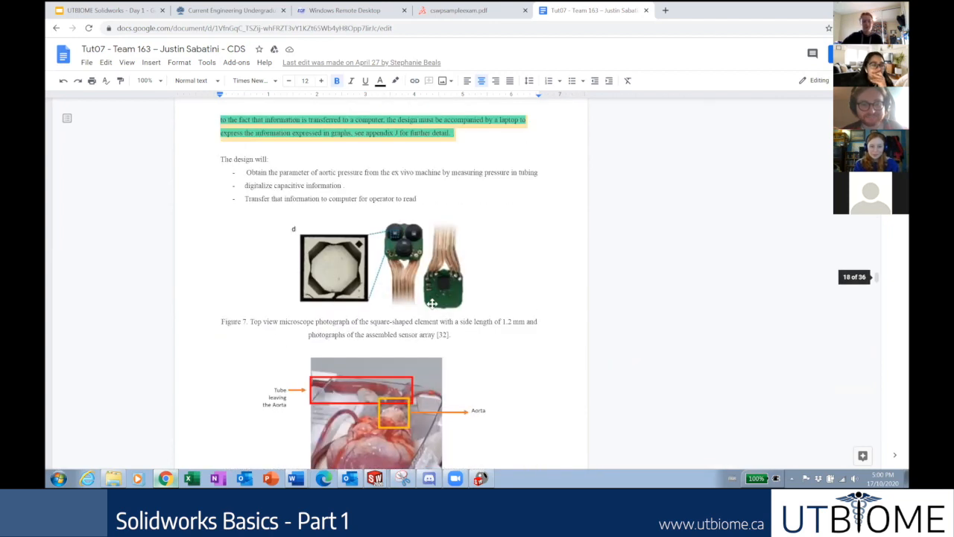
pyautogui.scroll(-10, 430, 303)
pyautogui.scroll(-10, 428, 299)
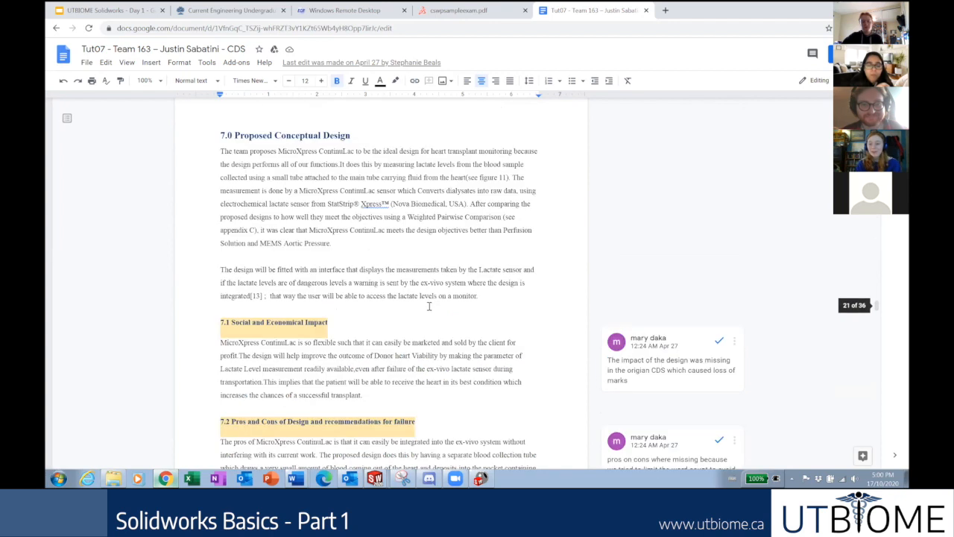
pyautogui.scroll(1, 429, 304)
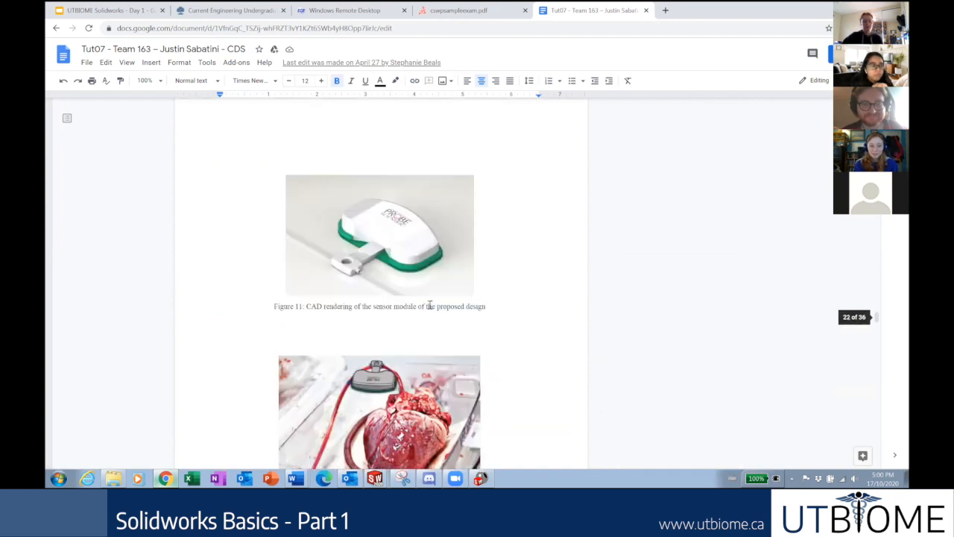
pyautogui.scroll(1, 429, 304)
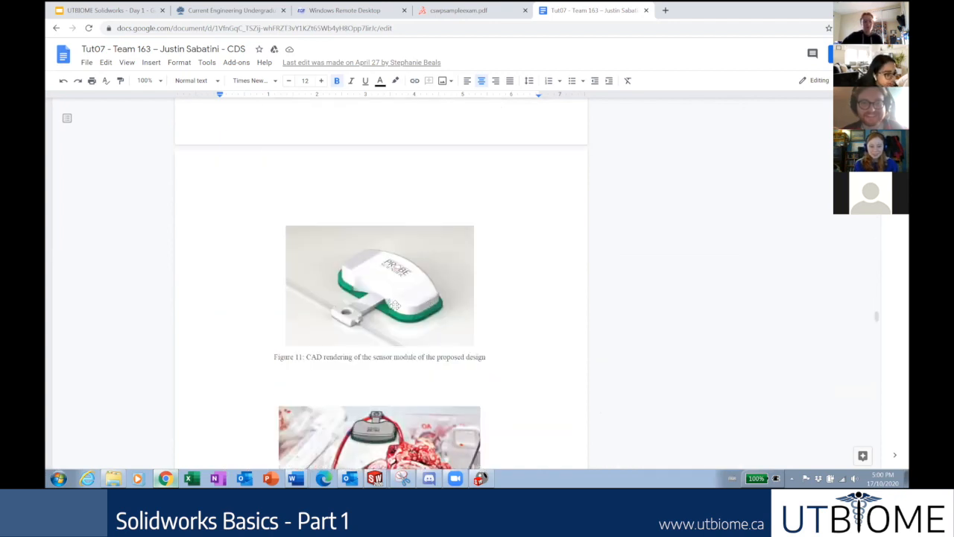
pyautogui.scroll(-2, 396, 305)
pyautogui.scroll(1, 527, 246)
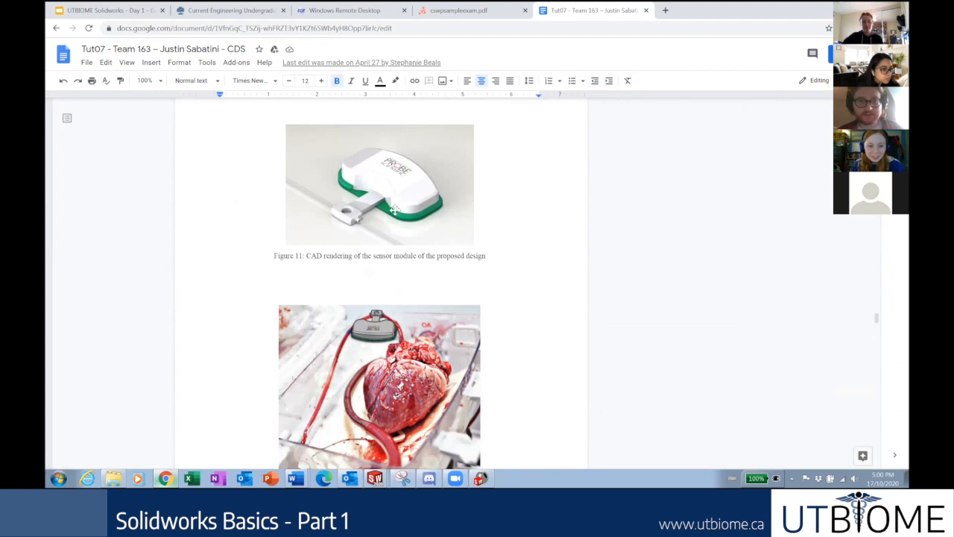
# Zoom Chrome in, then close the SOLIDWORKS Final Render and PhotoView preview windows.
pyautogui.keyDown('ctrl'); pyautogui.scroll(2, 395, 211); pyautogui.keyUp('ctrl')
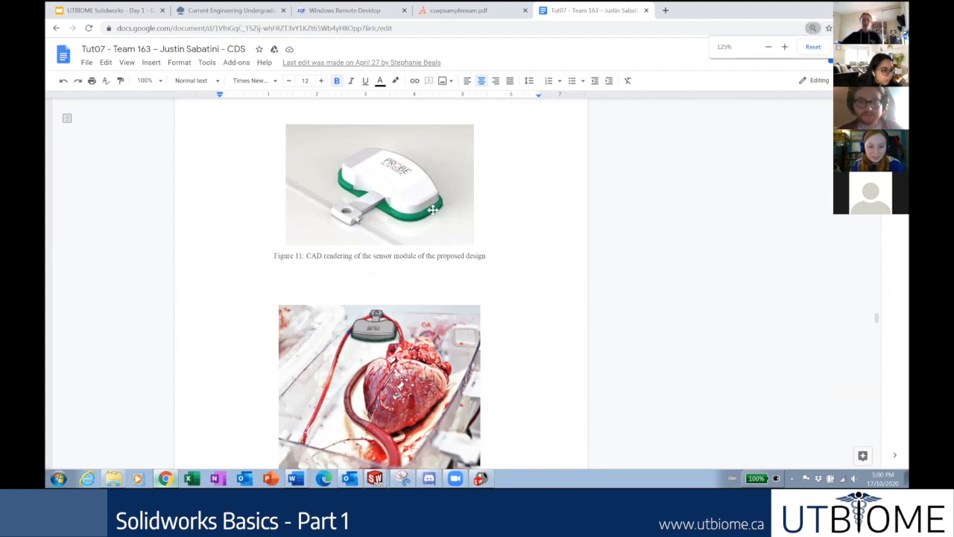
pyautogui.keyDown('ctrl'); pyautogui.scroll(2, 531, 216); pyautogui.keyUp('ctrl')
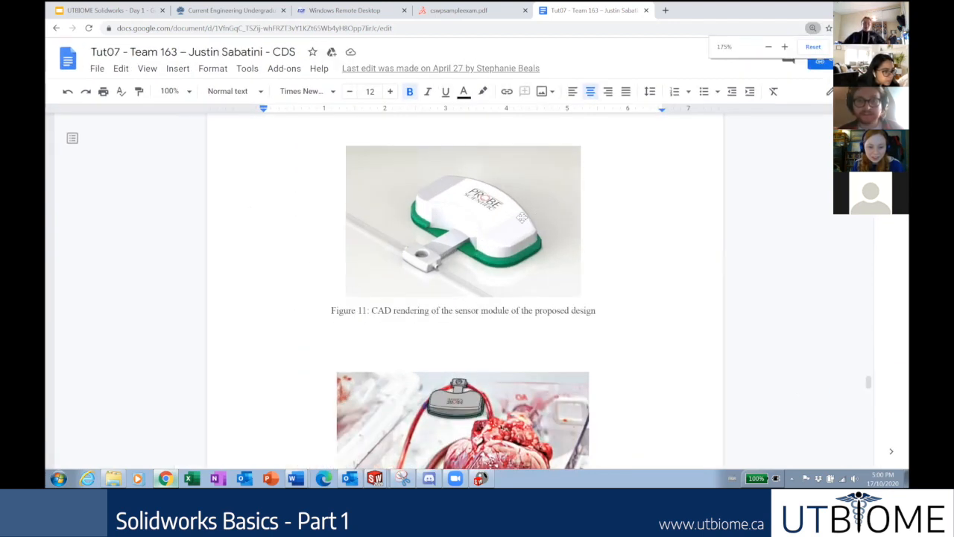
pyautogui.keyDown('ctrl'); pyautogui.scroll(2, 442, 272); pyautogui.keyUp('ctrl')
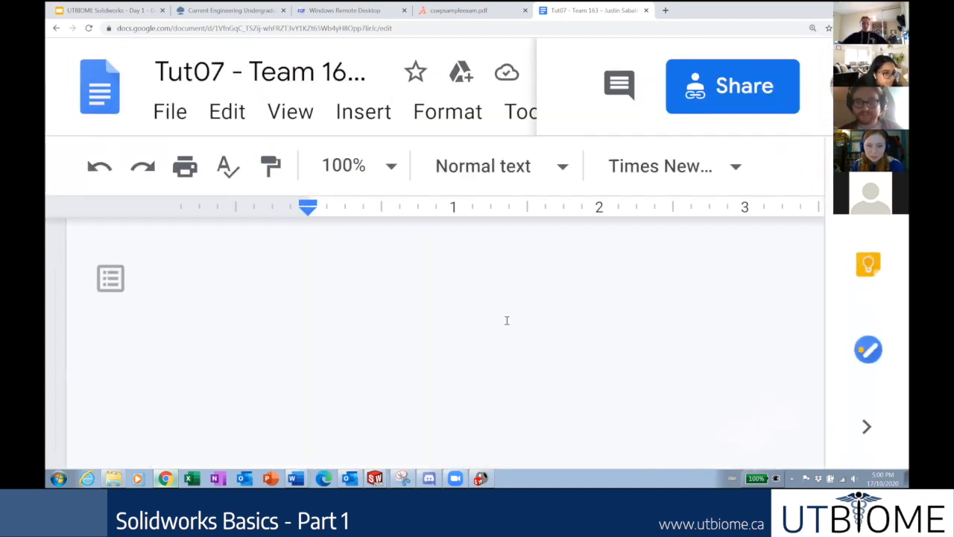
pyautogui.keyDown('ctrl'); pyautogui.scroll(-1, 507, 321); pyautogui.keyUp('ctrl')
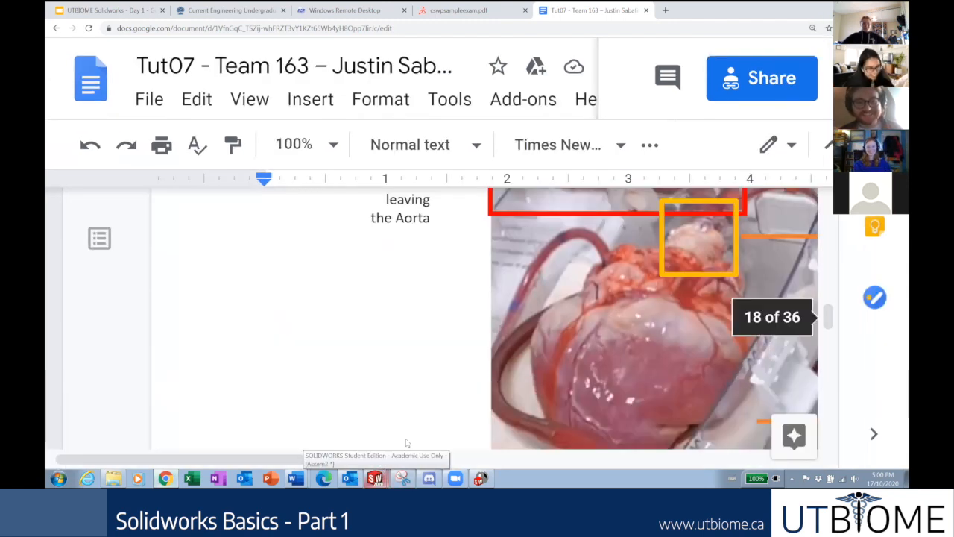
pyautogui.click(376, 476)
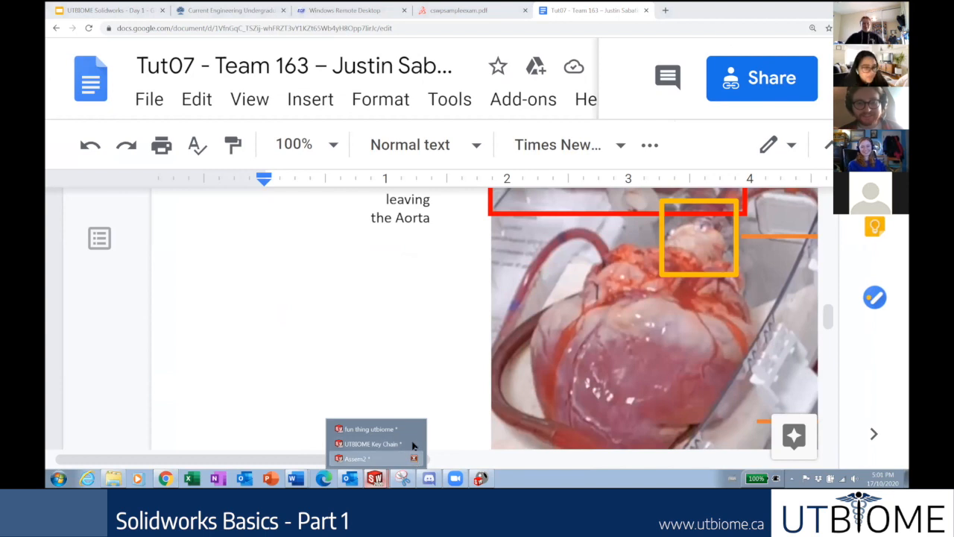
pyautogui.click(482, 478)
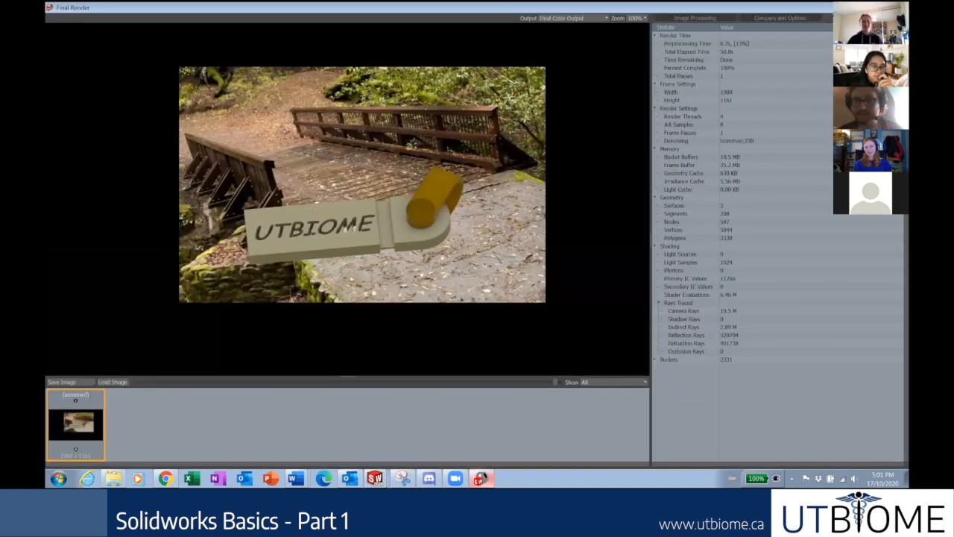
pyautogui.click(900, 6)
pyautogui.click(348, 76)
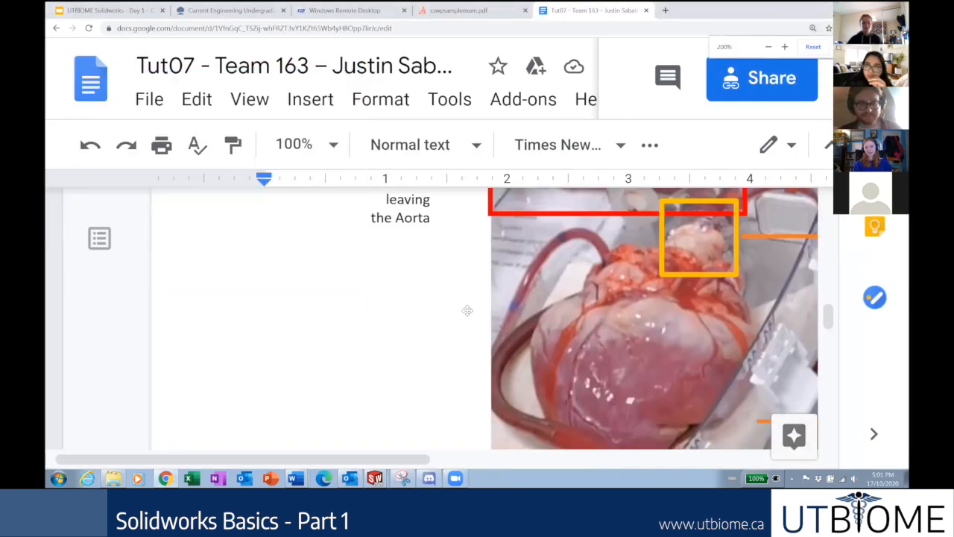
# Zoom Chrome back out and scroll down to the Figure 11 and 12 sensor module renderings.
pyautogui.keyDown('ctrl'); pyautogui.scroll(-4, 484, 297); pyautogui.keyUp('ctrl')
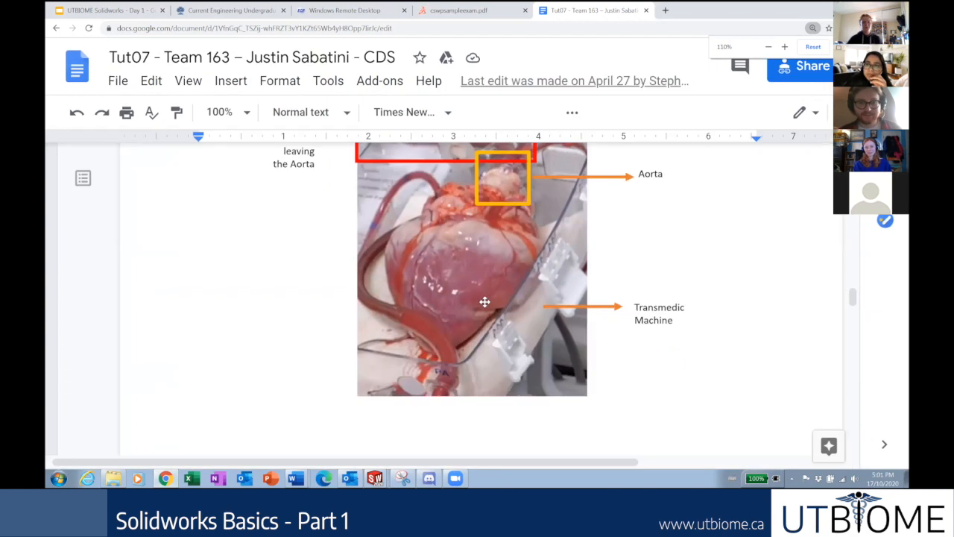
pyautogui.keyDown('ctrl'); pyautogui.scroll(-2, 484, 297); pyautogui.keyUp('ctrl')
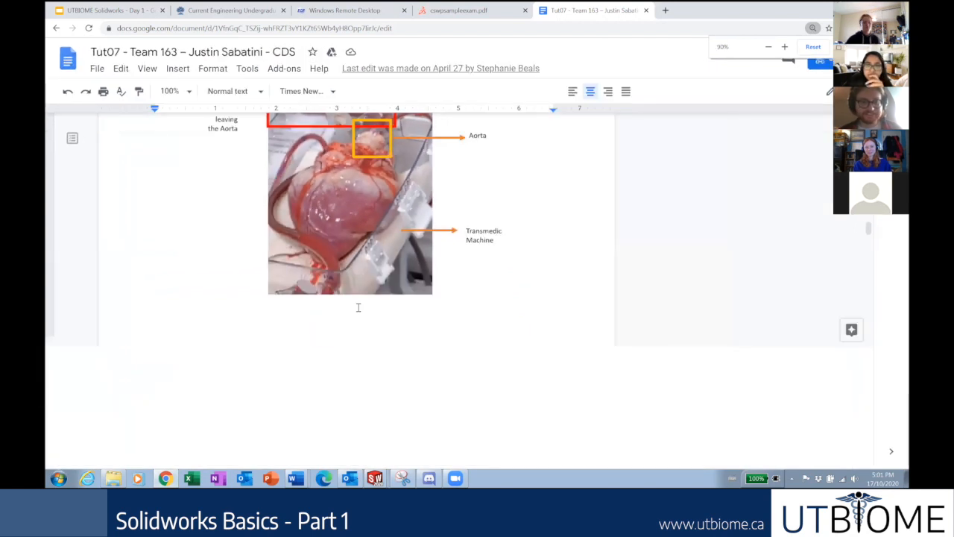
pyautogui.keyDown('ctrl'); pyautogui.scroll(-1, 358, 308); pyautogui.keyUp('ctrl')
pyautogui.keyDown('ctrl'); pyautogui.scroll(-1, 343, 246); pyautogui.keyUp('ctrl')
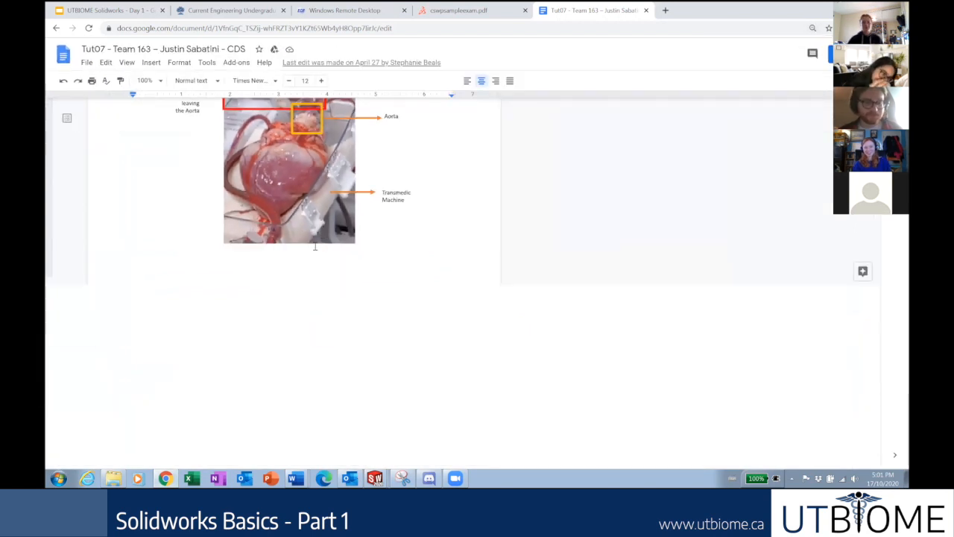
pyautogui.keyDown('ctrl'); pyautogui.scroll(-1, 395, 272); pyautogui.keyUp('ctrl')
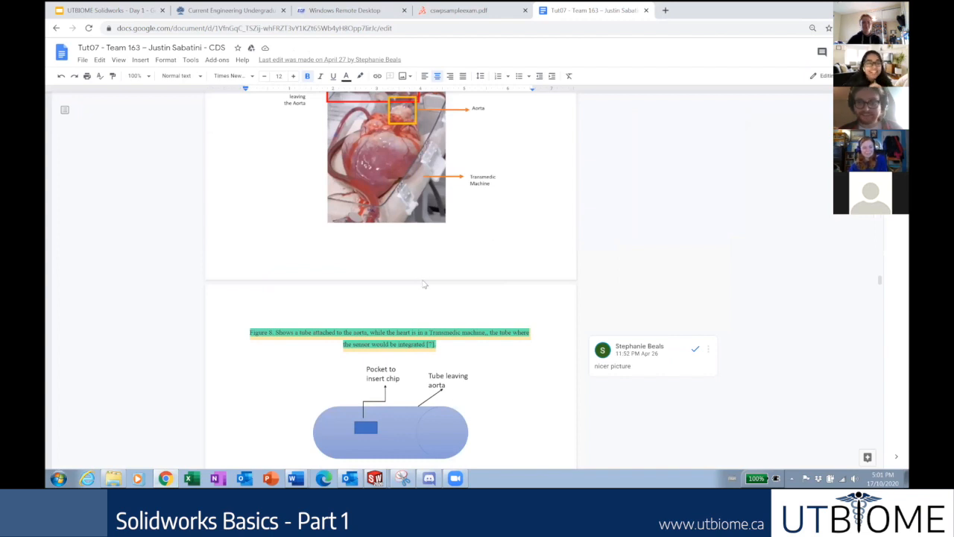
pyautogui.scroll(-5, 425, 284)
pyautogui.scroll(-5, 425, 277)
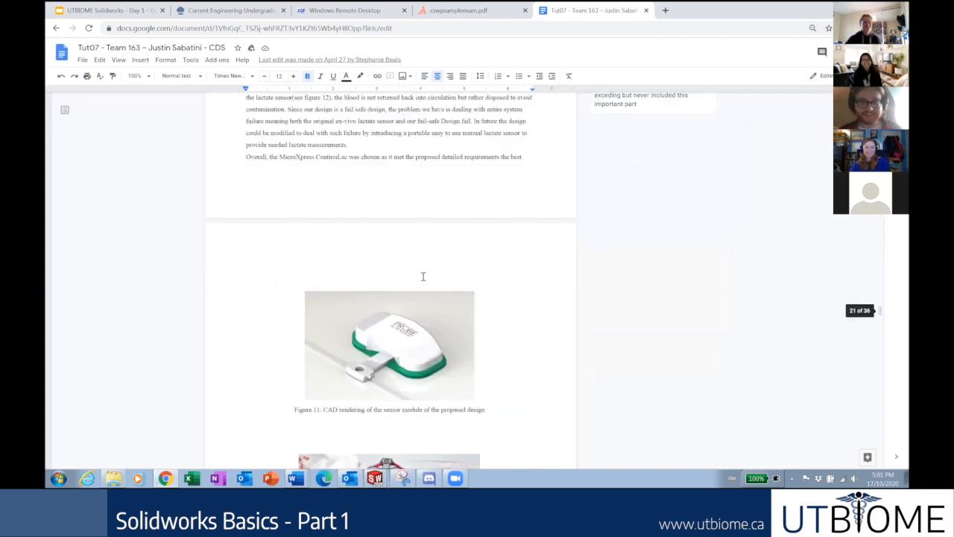
pyautogui.scroll(-2, 423, 272)
pyautogui.keyDown('ctrl'); pyautogui.scroll(1, 401, 218); pyautogui.keyUp('ctrl')
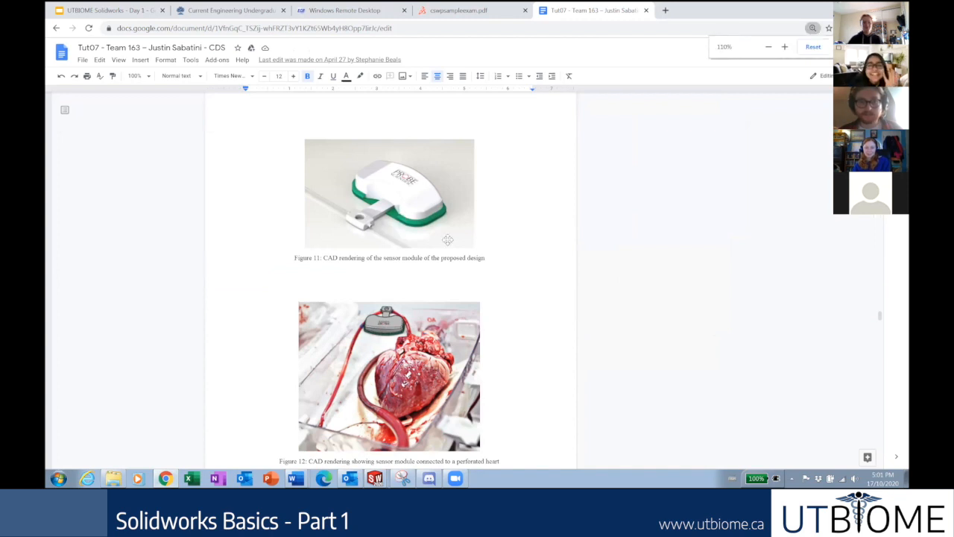